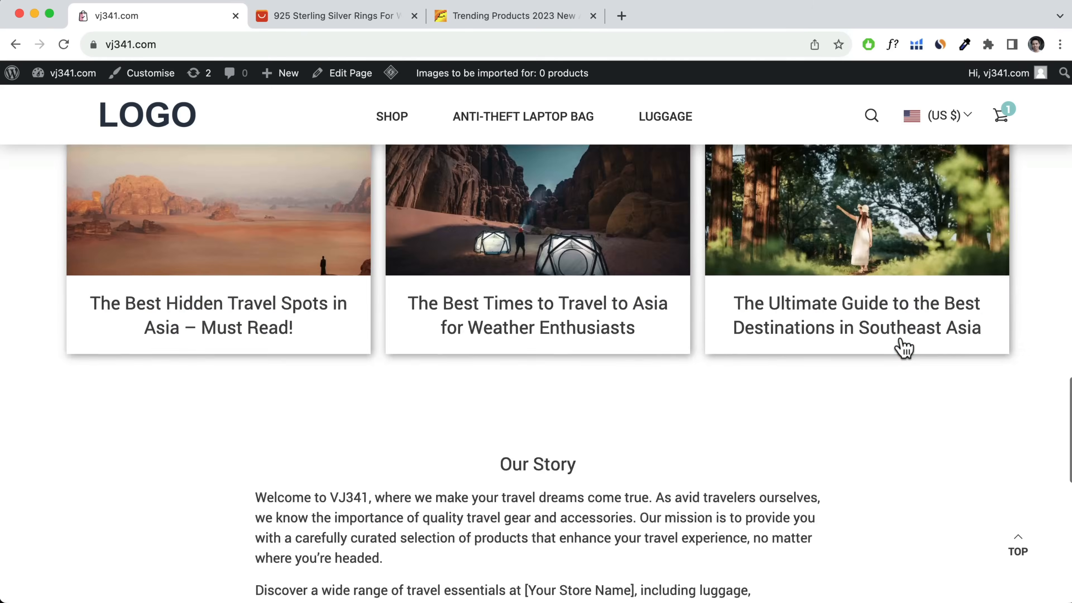
scroll(902, 339, up, 5)
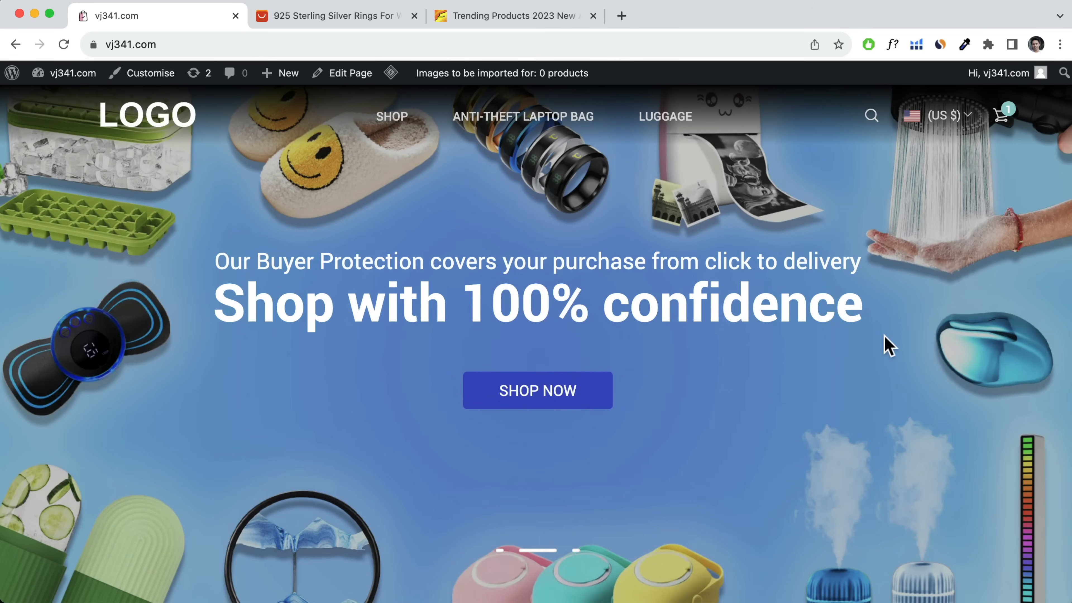
- Browse the 11-item All Products shop page, then switch to the AliExpress 925 sterling silver rings tab
click(390, 125)
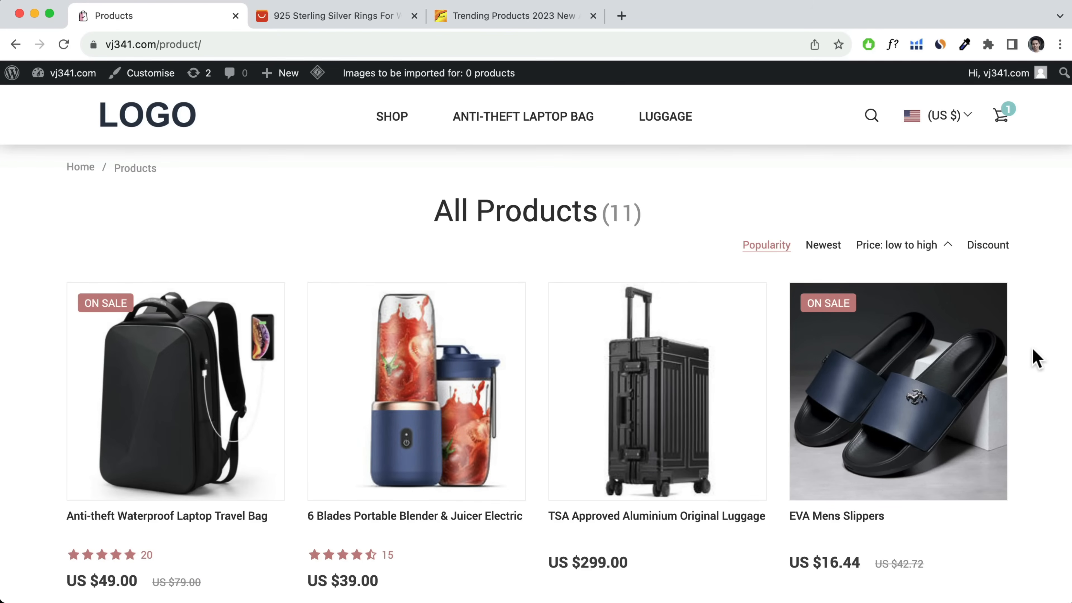
scroll(1038, 358, down, 8)
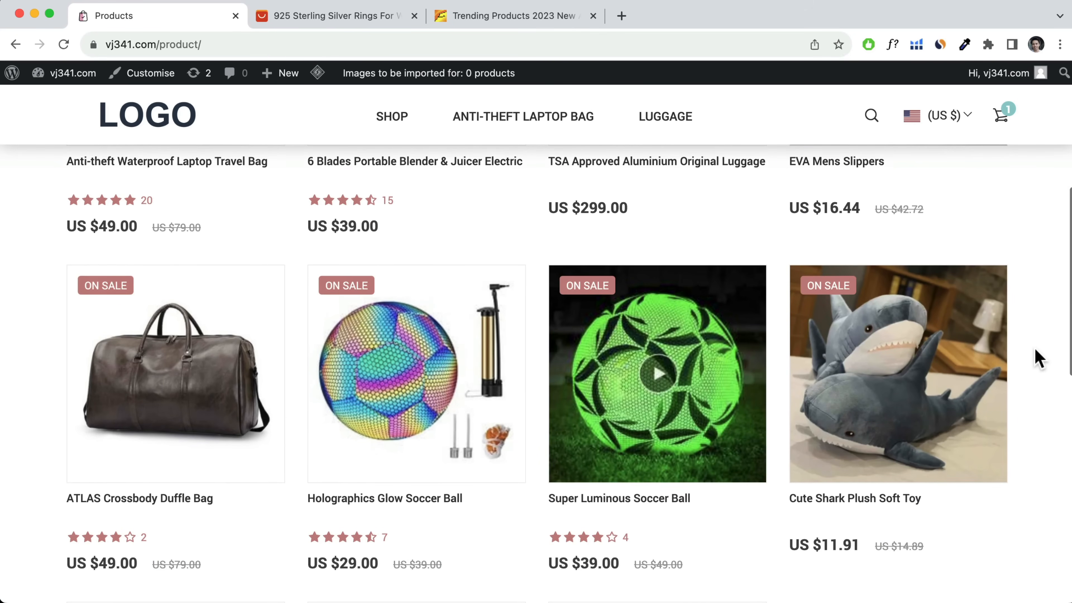
scroll(1037, 358, down, 5)
scroll(1038, 358, down, 5)
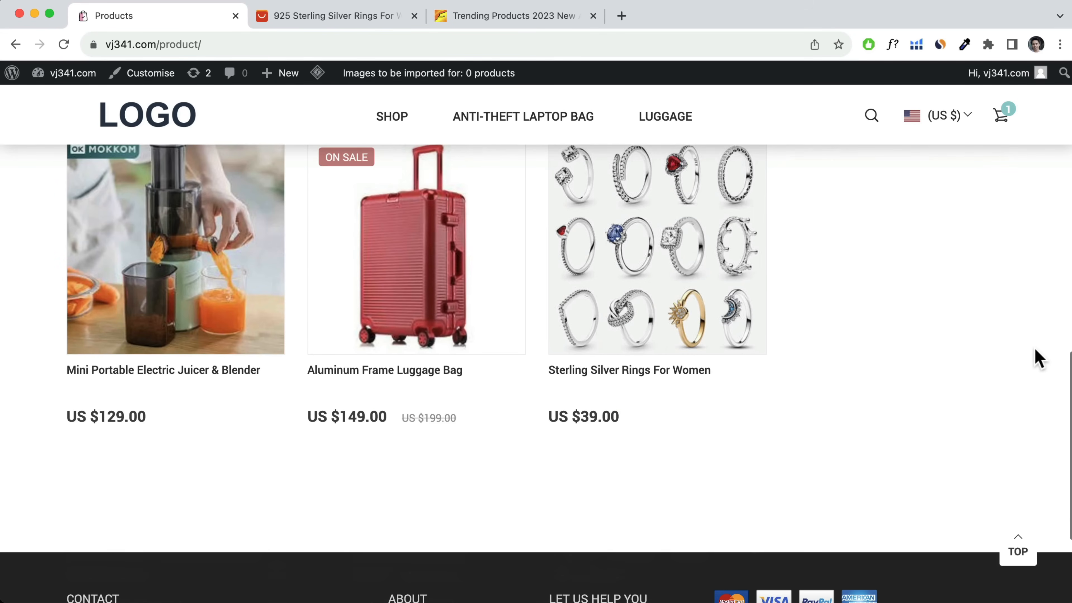
scroll(967, 346, up, 1)
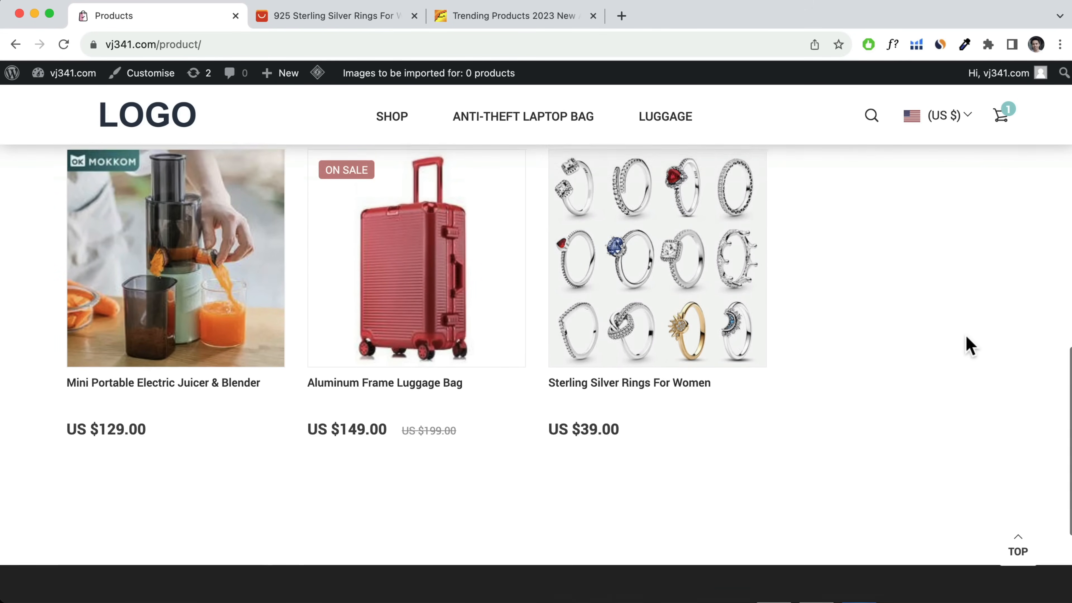
scroll(970, 346, up, 2)
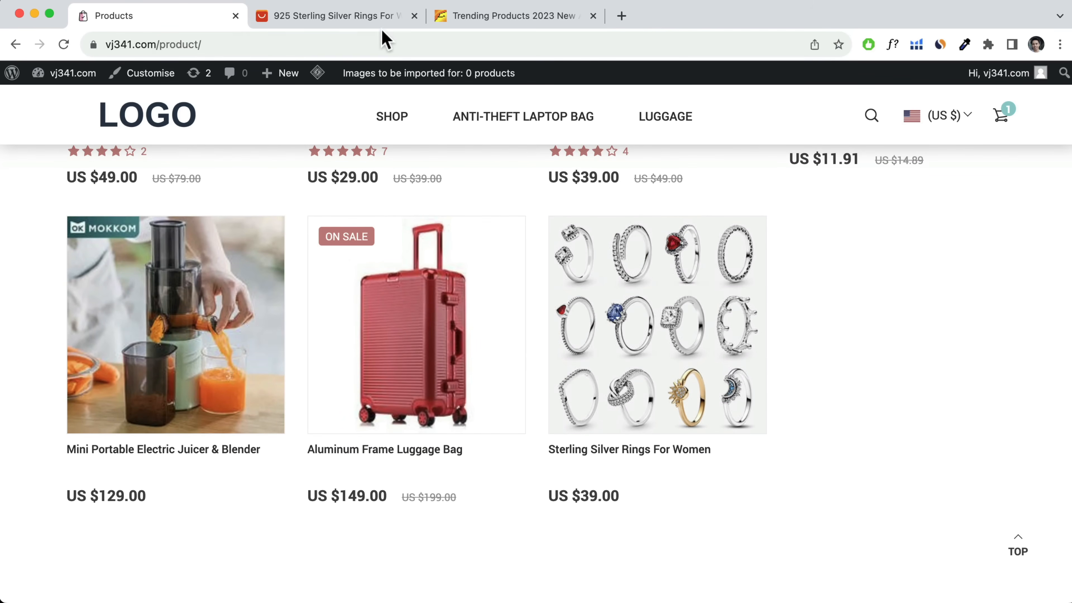
click(381, 21)
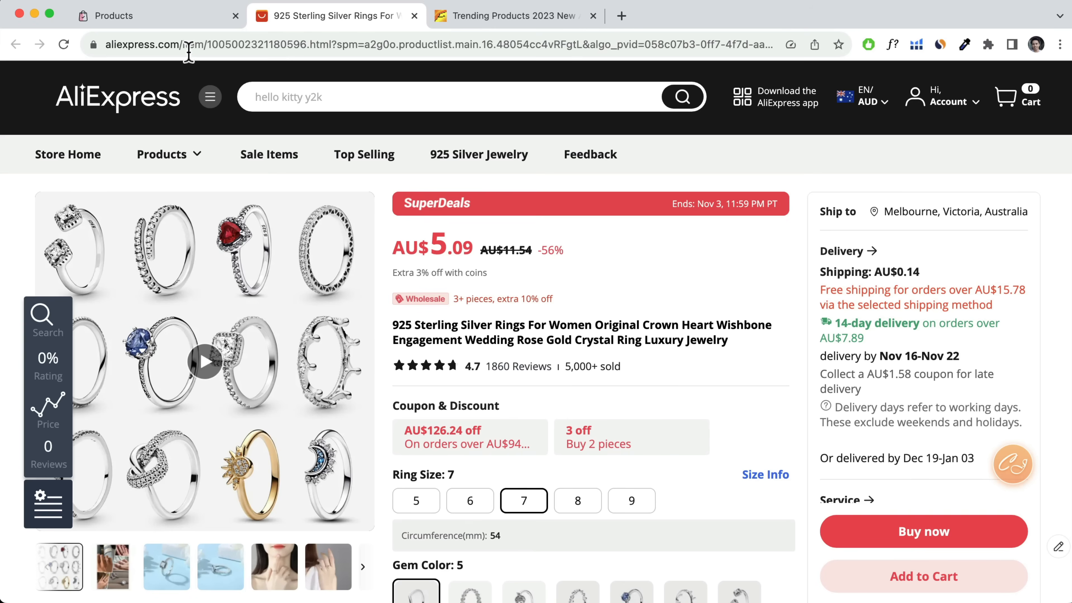
- View the store's US $39.00 Sterling Silver Rings For Women page, then compare it with AliExpress's AU$5.09 listing
click(171, 19)
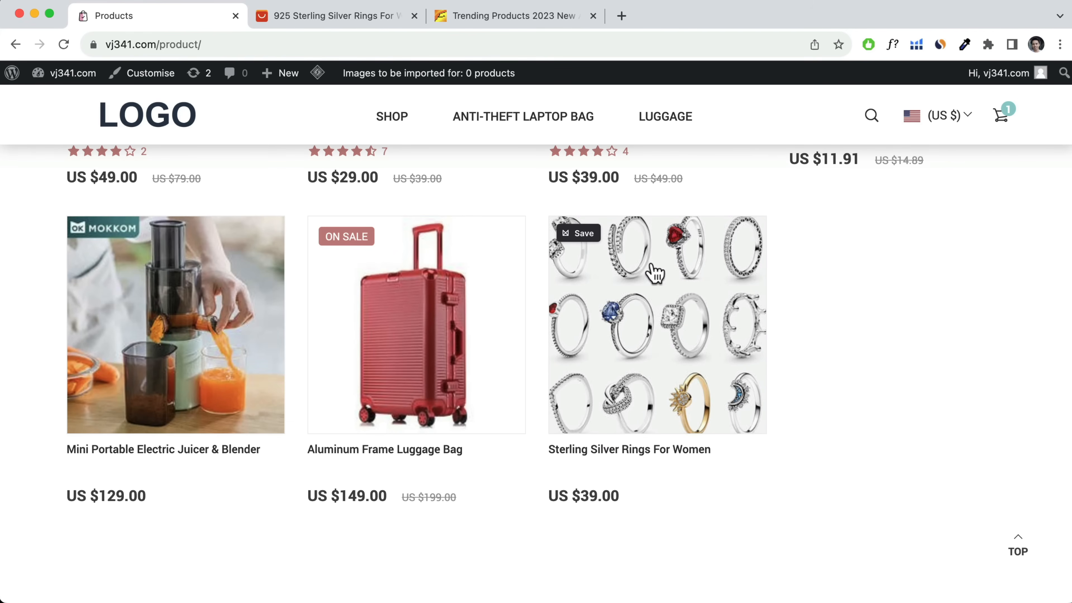
click(608, 311)
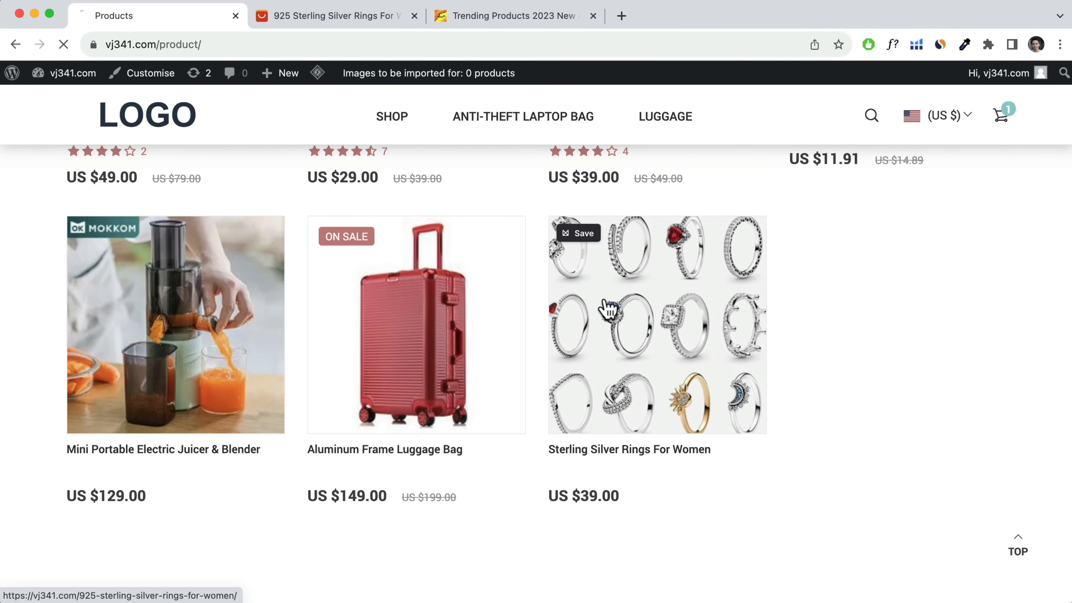
scroll(943, 283, down, 3)
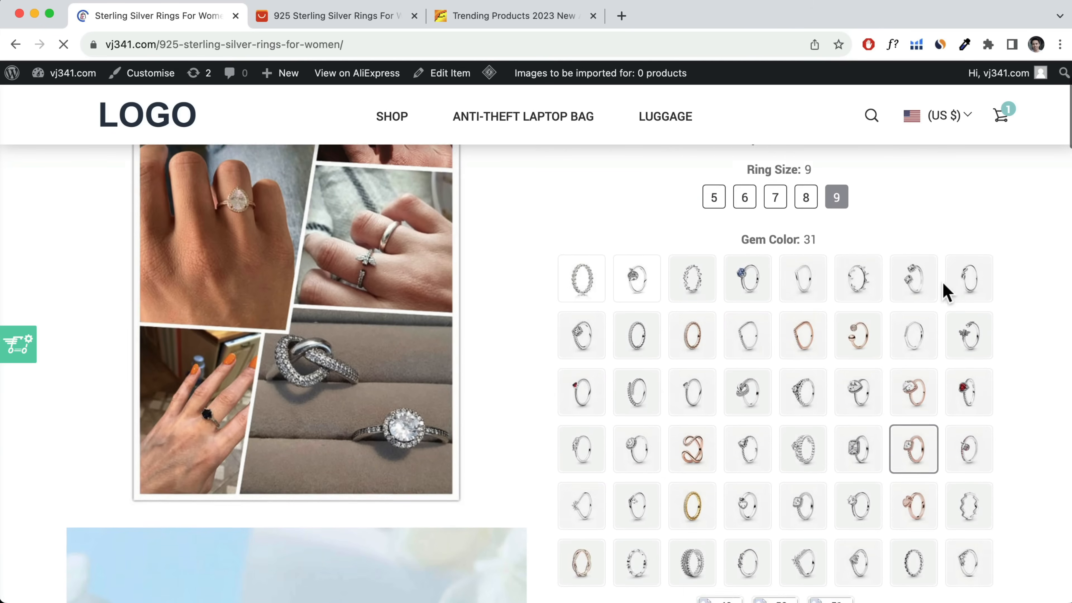
scroll(943, 283, down, 1)
scroll(1023, 296, up, 1)
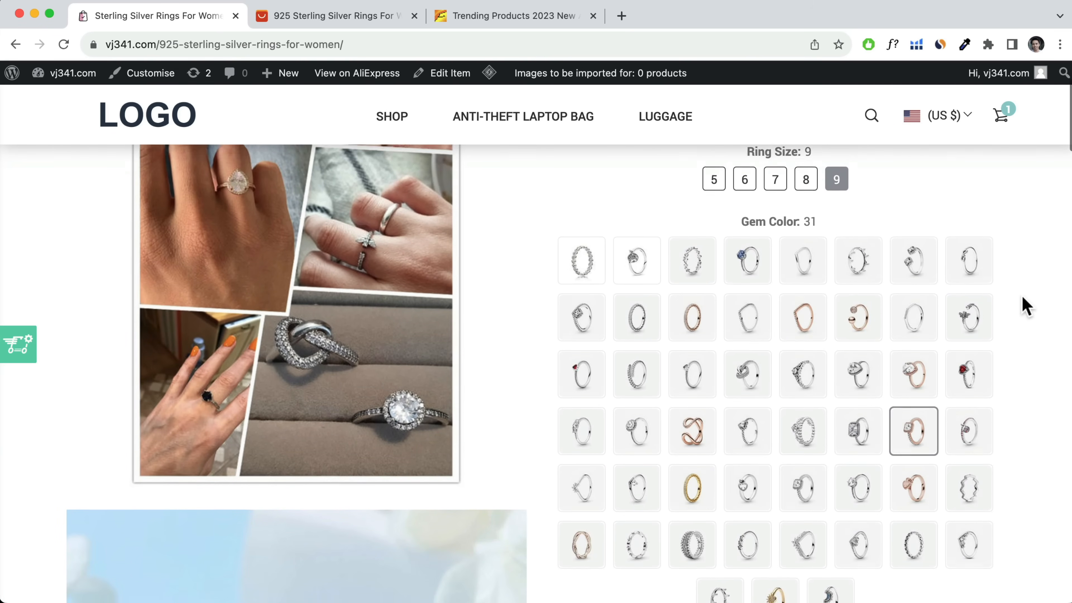
scroll(1025, 305, up, 3)
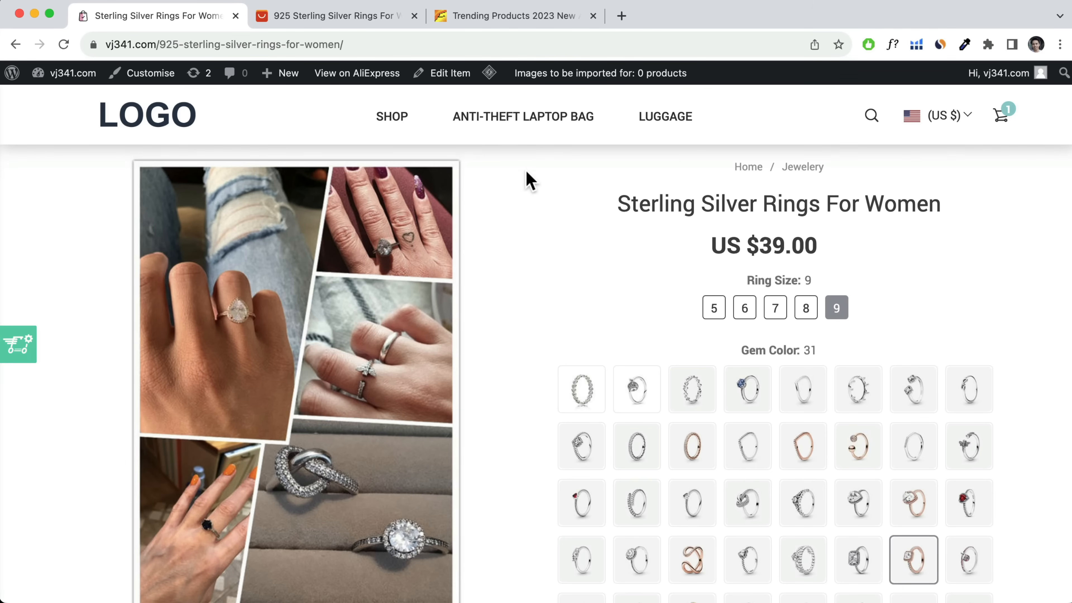
click(329, 23)
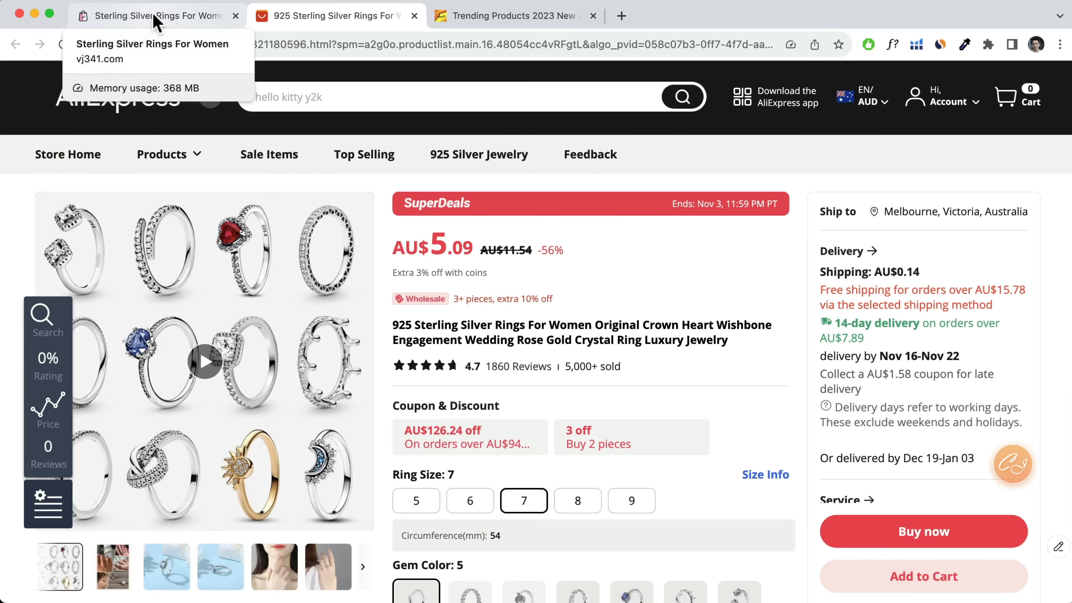
- Return to the store's Sterling Silver Rings For Women product page priced at US $39.00
click(194, 26)
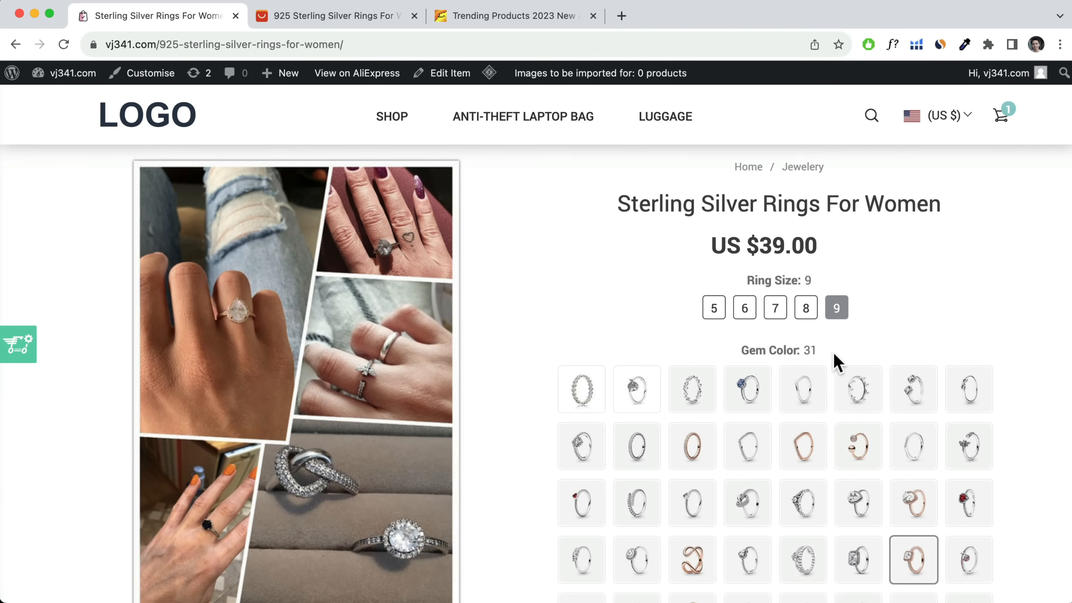
mouse_move(666, 116)
scroll(1022, 247, down, 3)
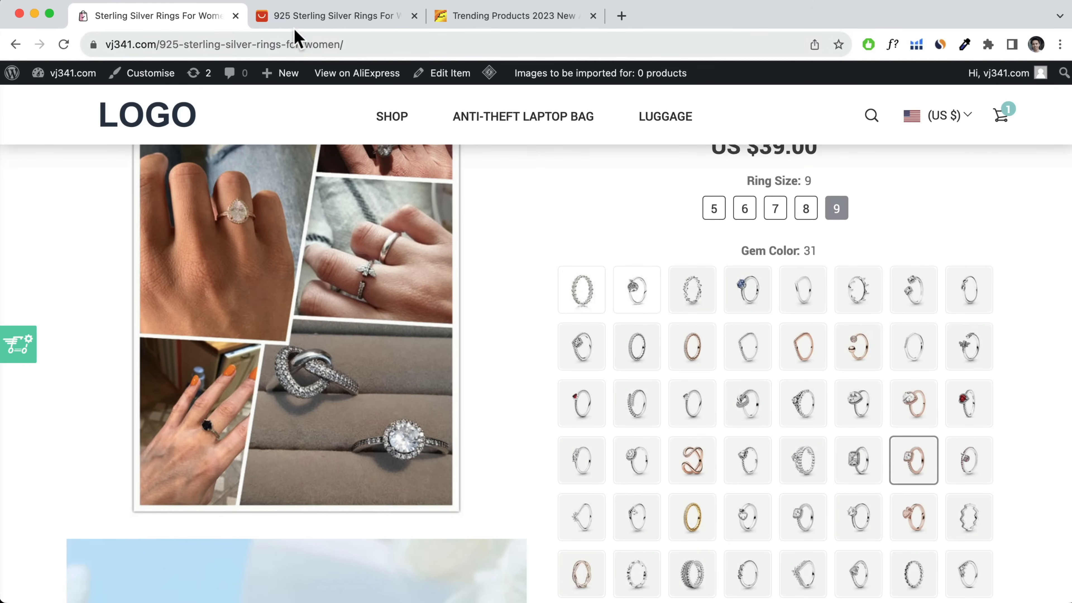
- Browse Alibaba's Trending Products 2023 results, then go back to the store's Sterling Silver Rings page
click(498, 19)
scroll(732, 258, up, 15)
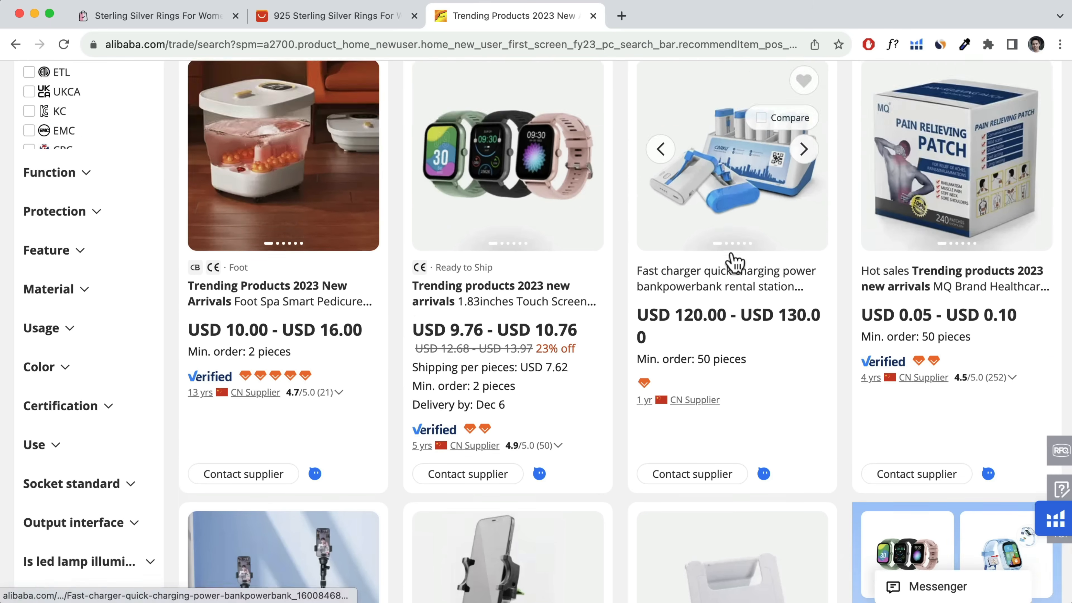
scroll(733, 260, up, 15)
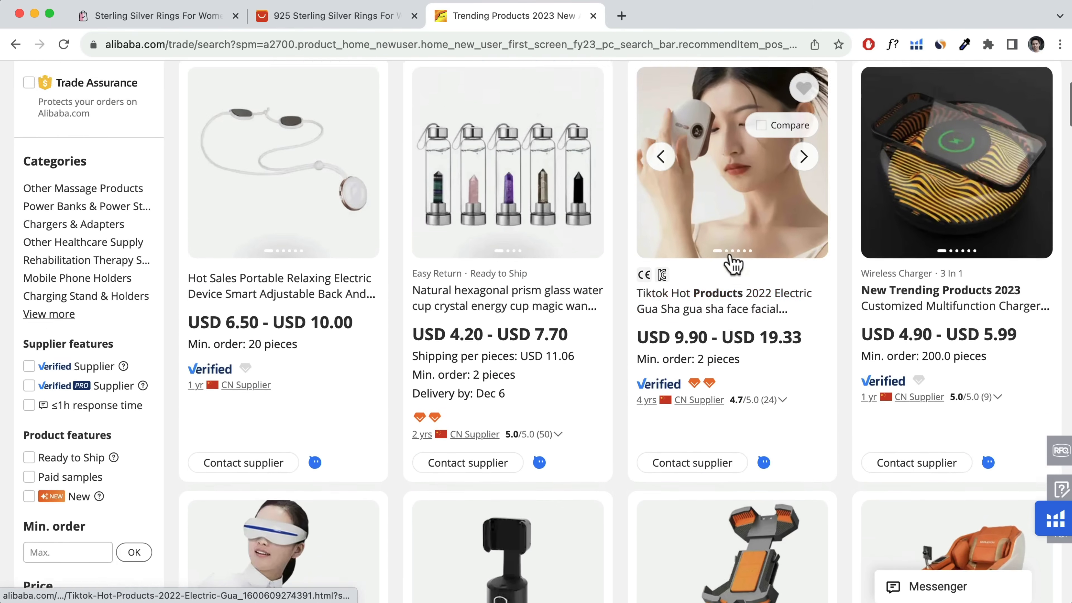
scroll(721, 262, down, 8)
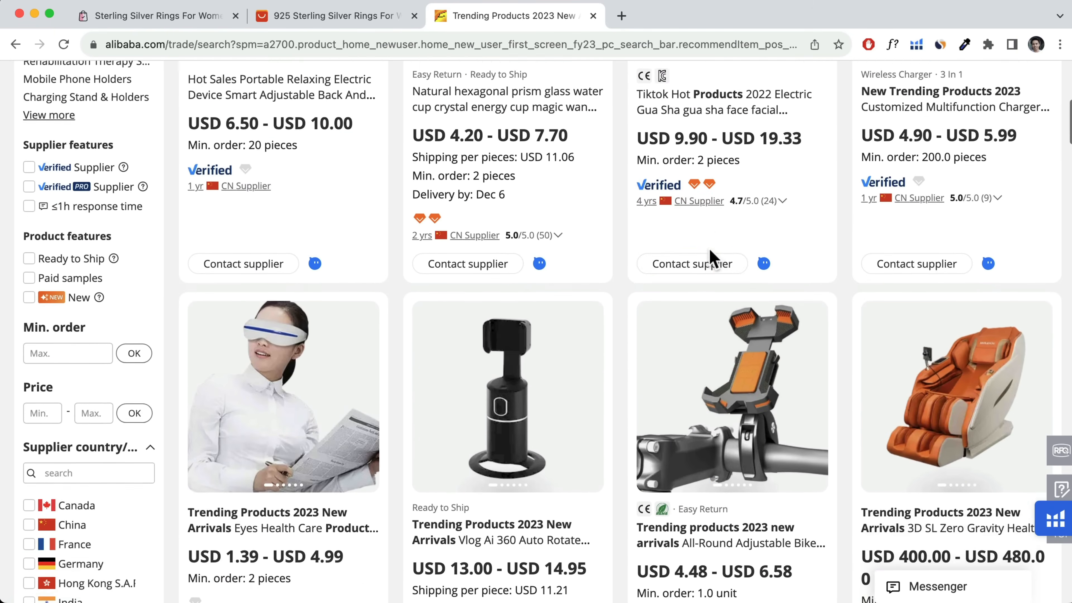
scroll(712, 259, up, 1)
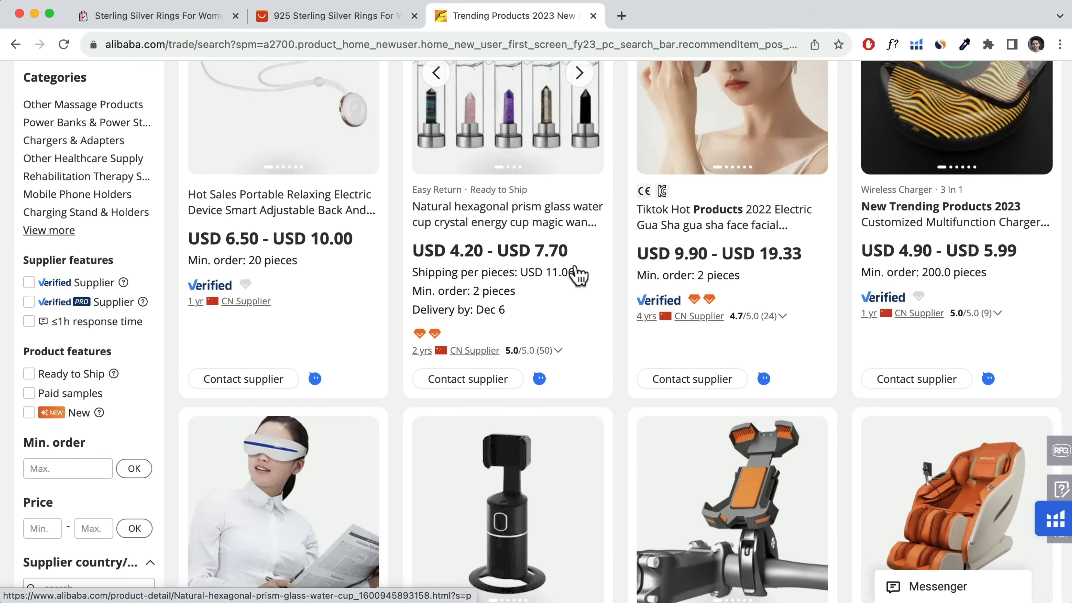
scroll(578, 277, down, 14)
scroll(578, 277, down, 12)
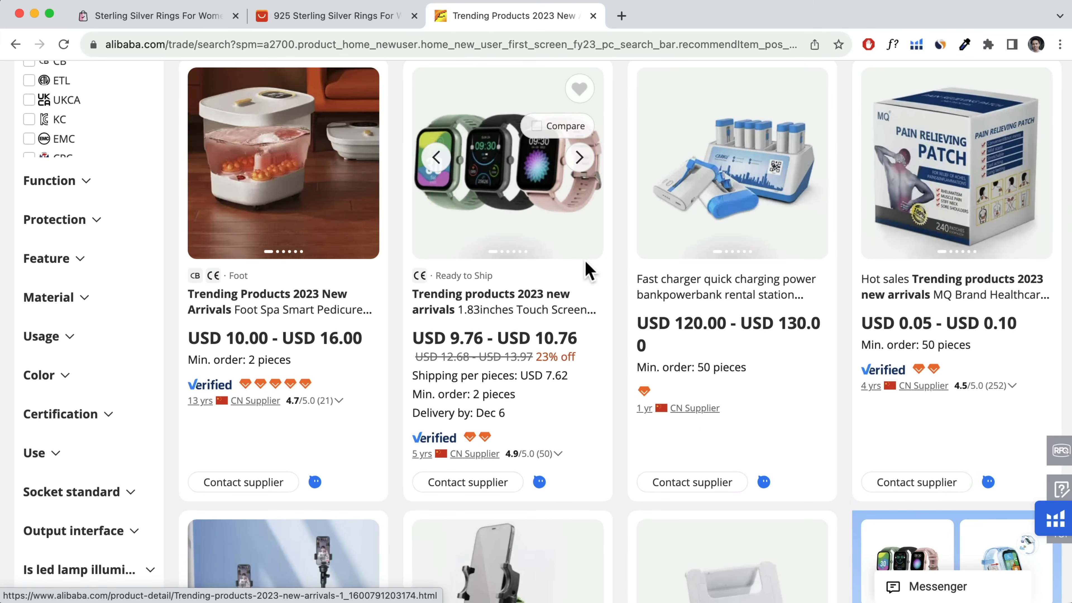
scroll(586, 271, down, 4)
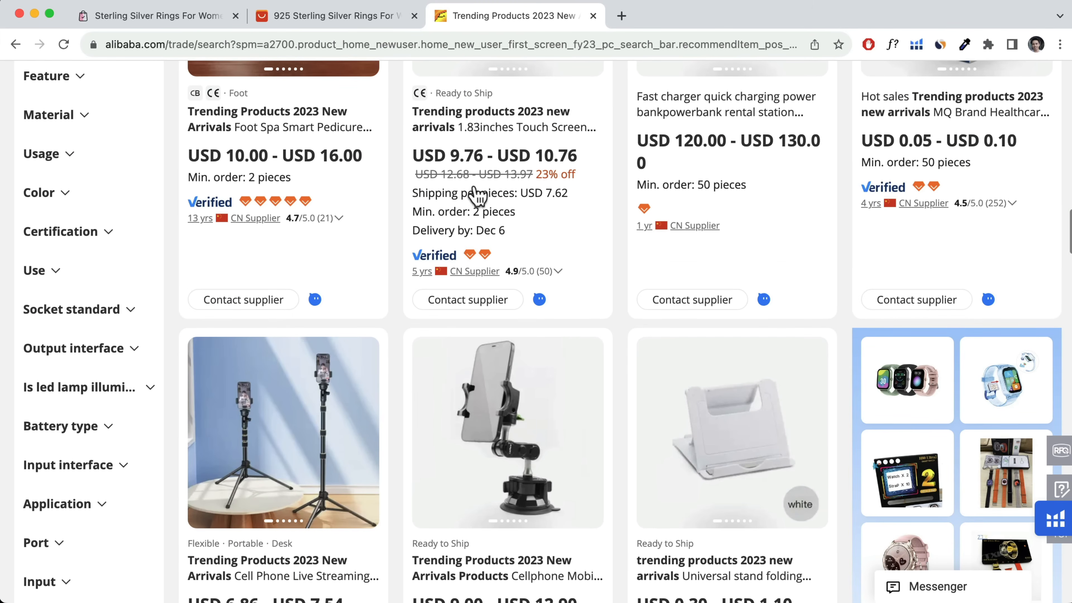
click(230, 18)
scroll(982, 330, up, 3)
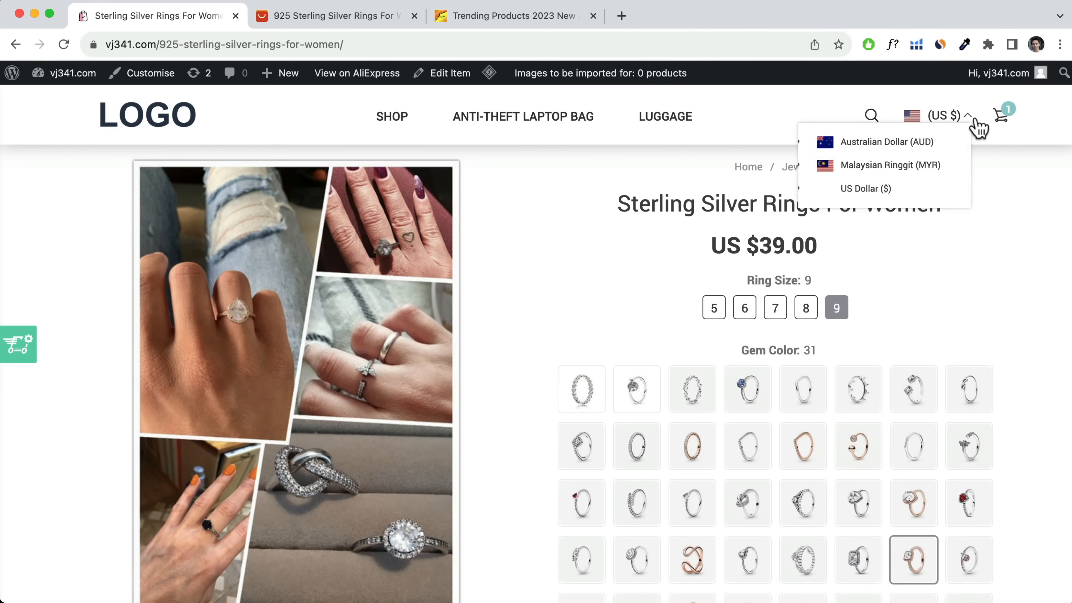
- Open the cart and proceed to the secure checkout with the laptop bag
click(1003, 116)
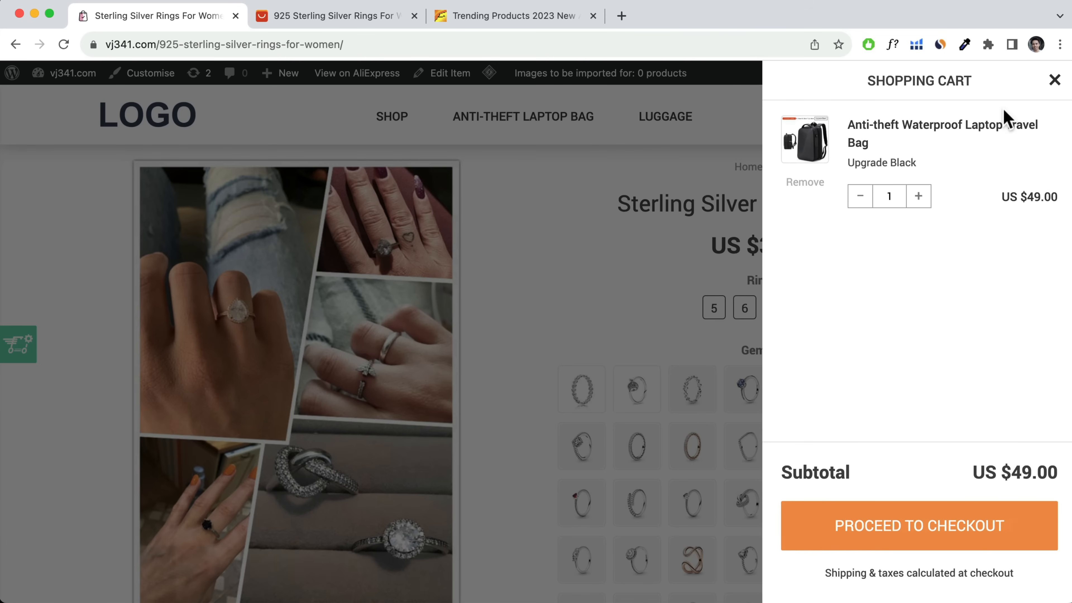
click(875, 540)
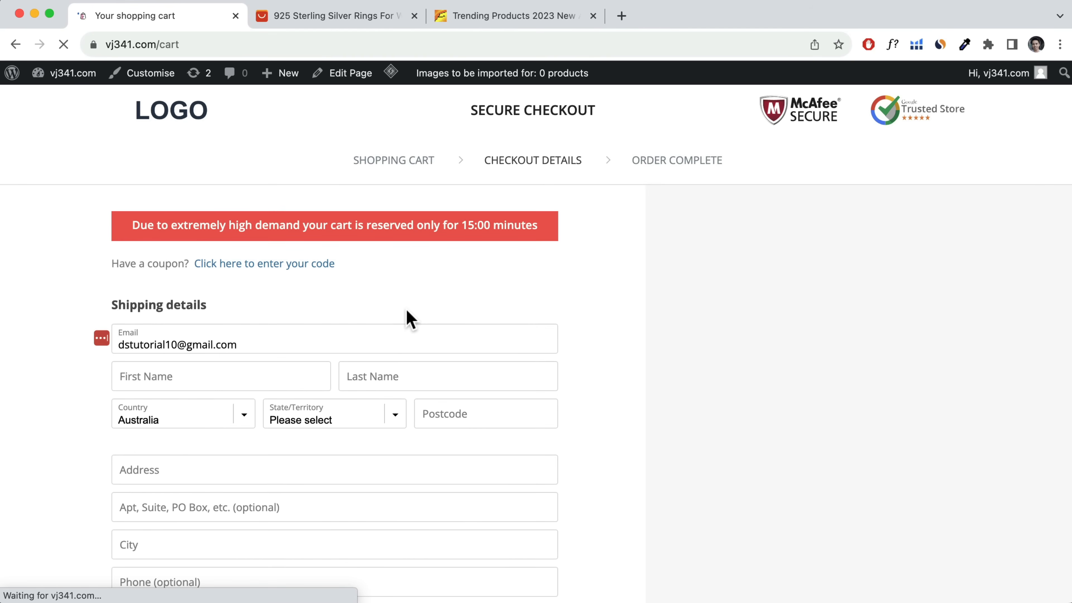
click(302, 482)
- Scroll through the checkout page, then return to the vj341.com homepage via the logo
scroll(302, 482, down, 3)
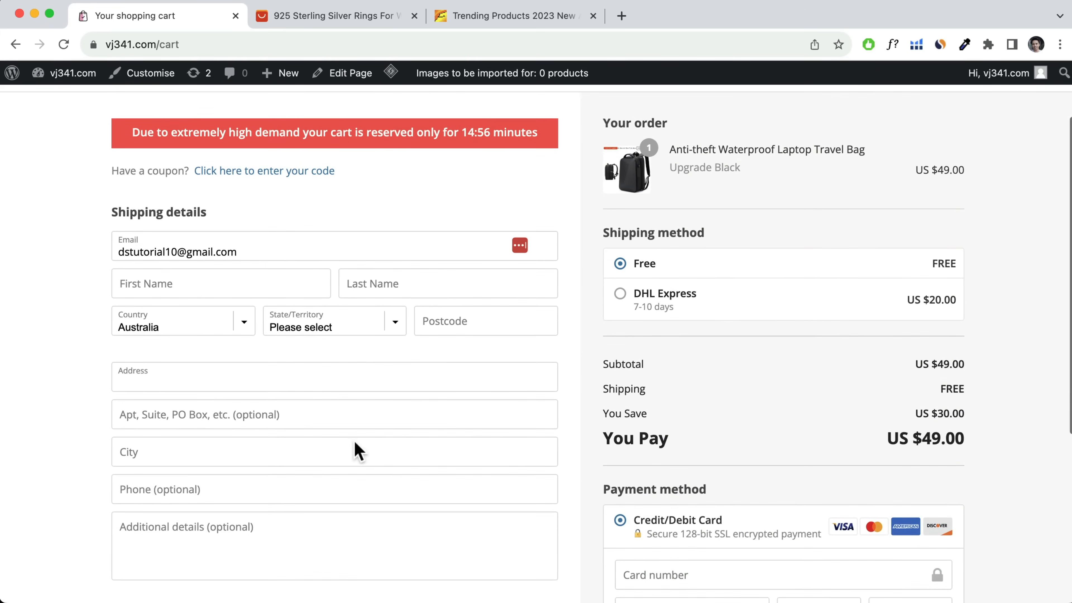
scroll(714, 329, down, 6)
scroll(705, 375, down, 1)
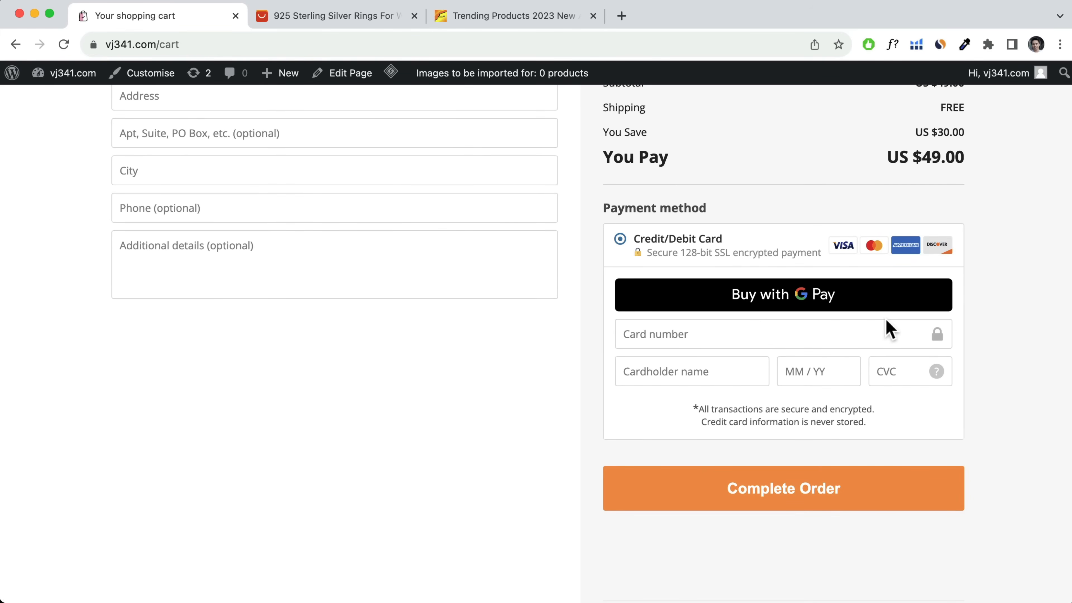
scroll(887, 329, up, 5)
scroll(887, 329, up, 4)
click(174, 113)
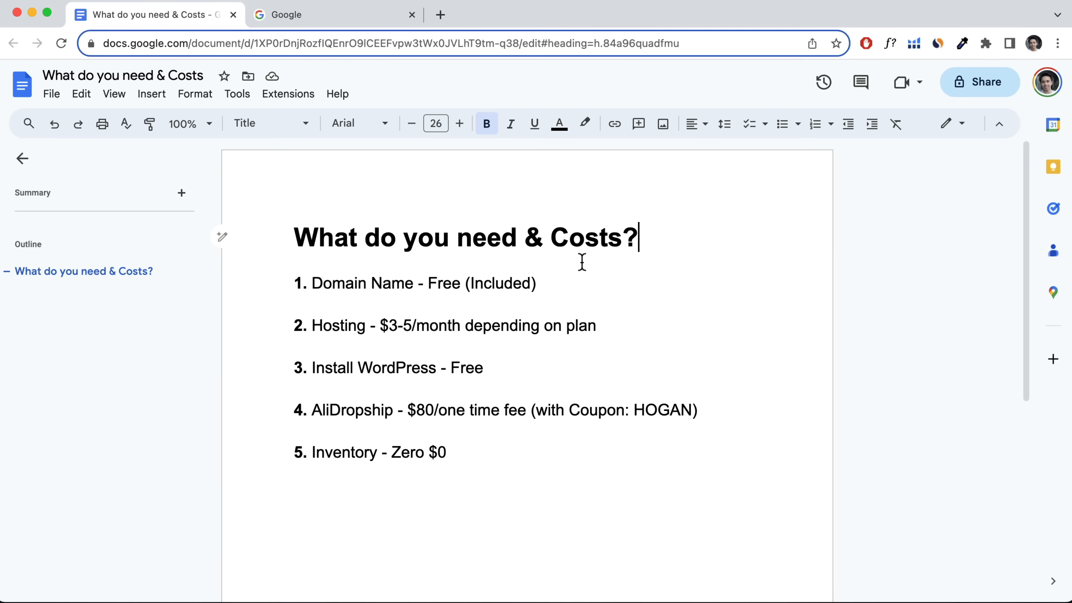
click(312, 283)
drag(311, 283, 413, 284)
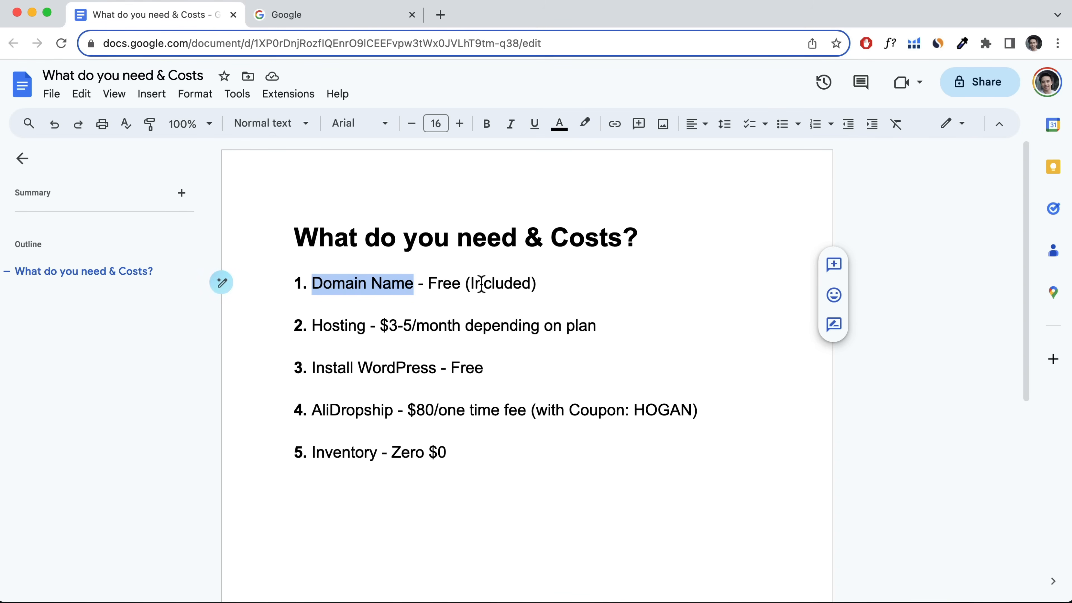
drag(427, 283, 460, 283)
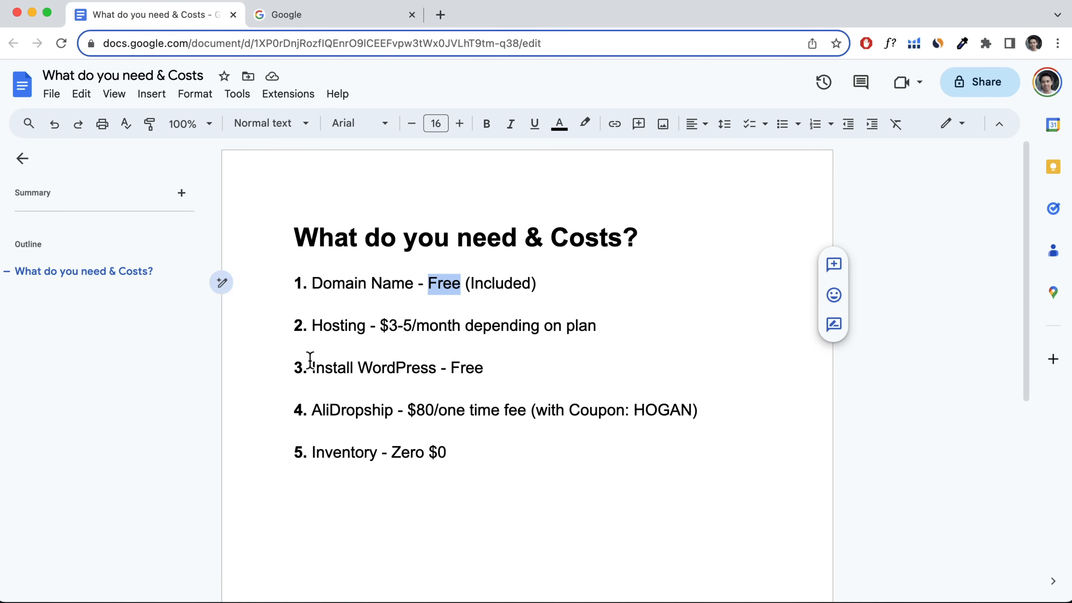
drag(358, 367, 435, 367)
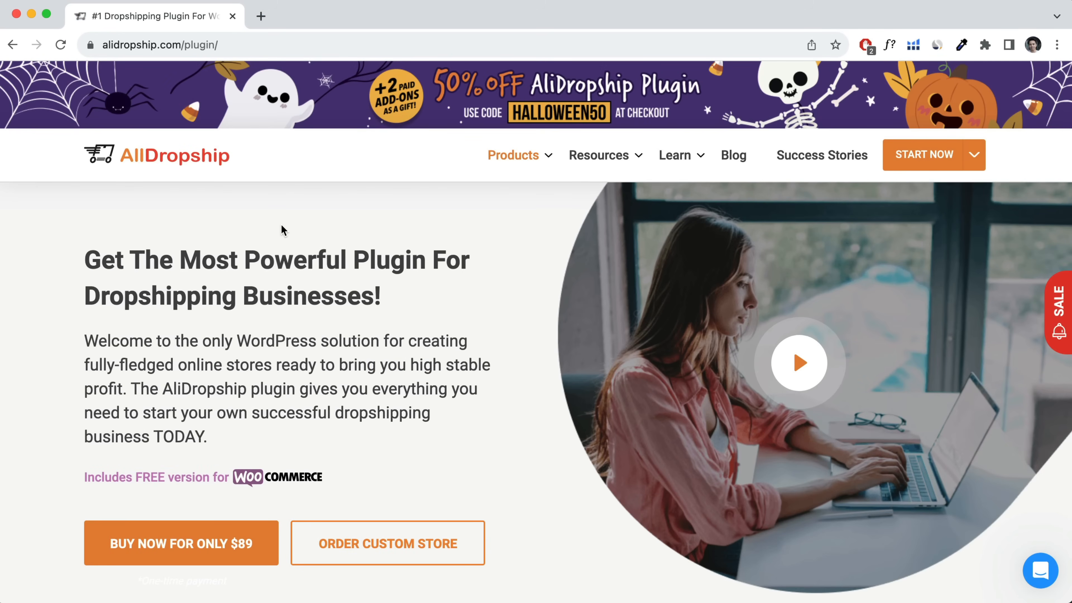
scroll(280, 224, down, 5)
scroll(280, 224, down, 15)
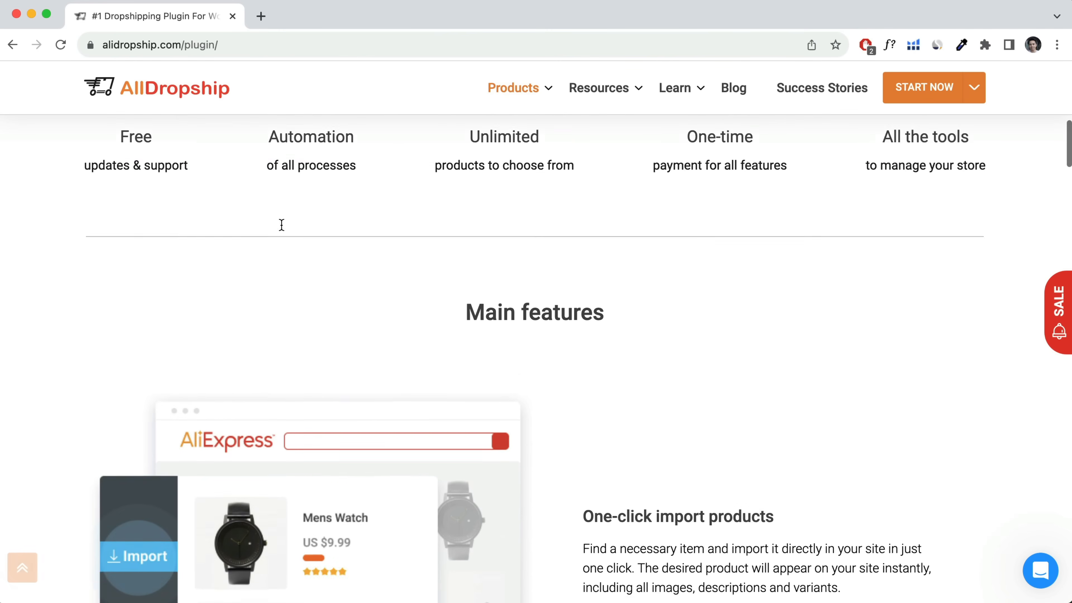
scroll(283, 230, down, 10)
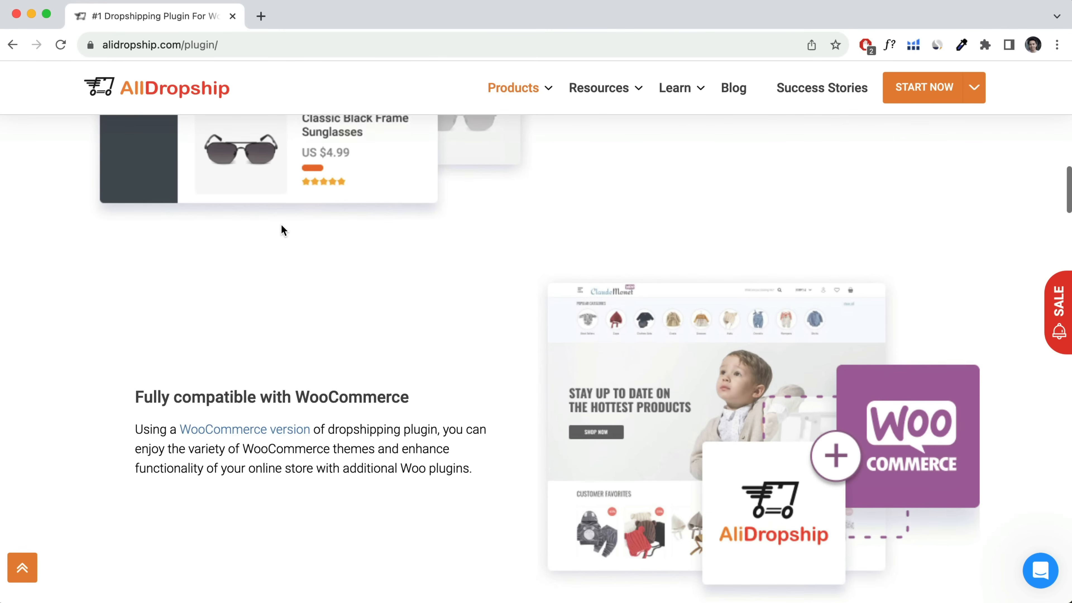
scroll(283, 228, down, 3)
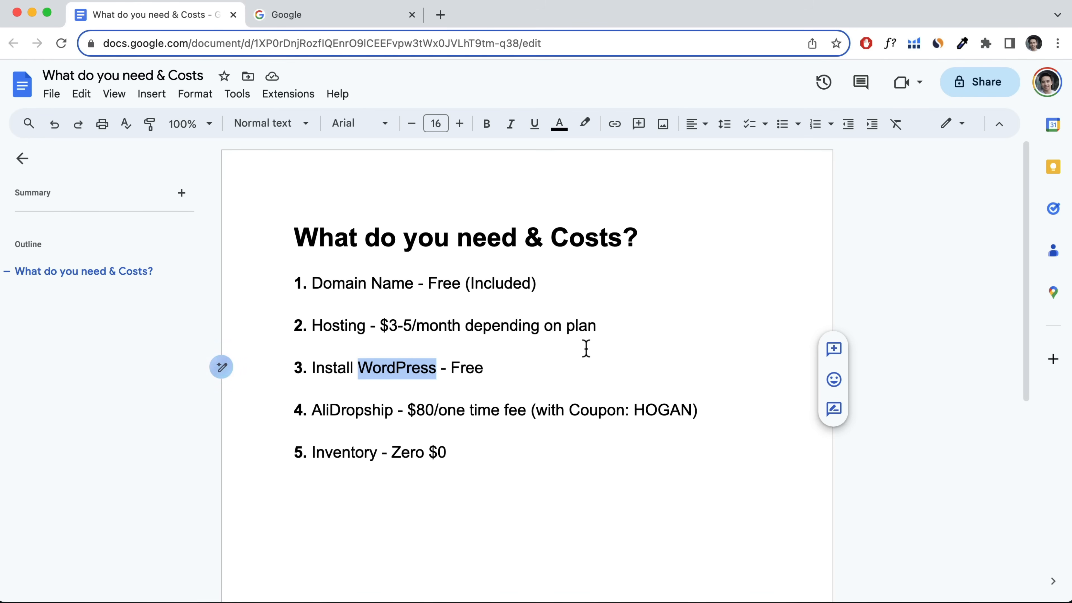
- Load hostinger.com/hoganchua in the tab that was showing Google's homepage
click(345, 16)
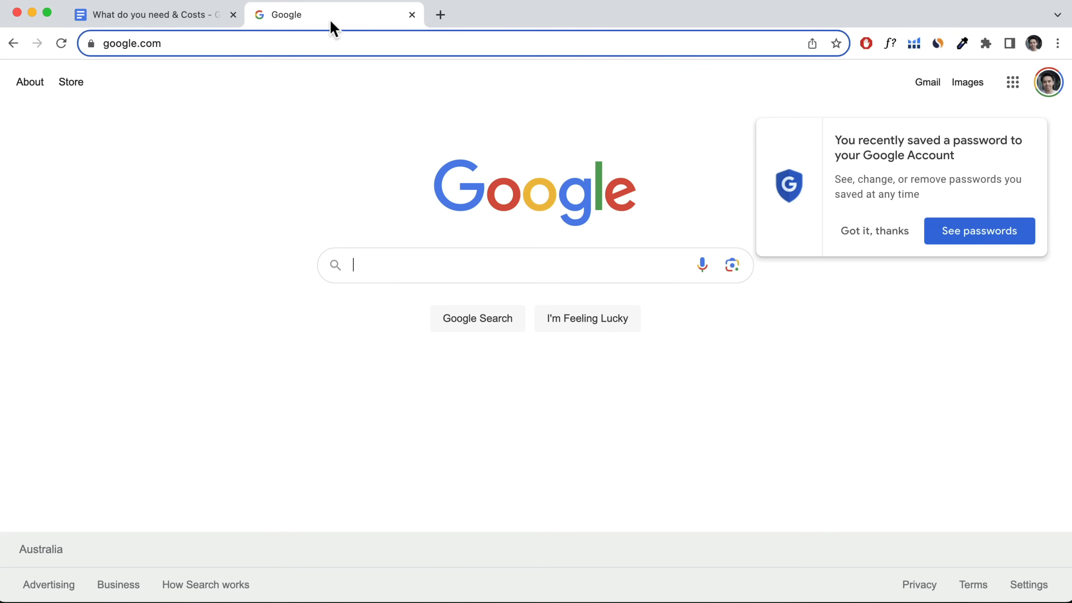
click(228, 43)
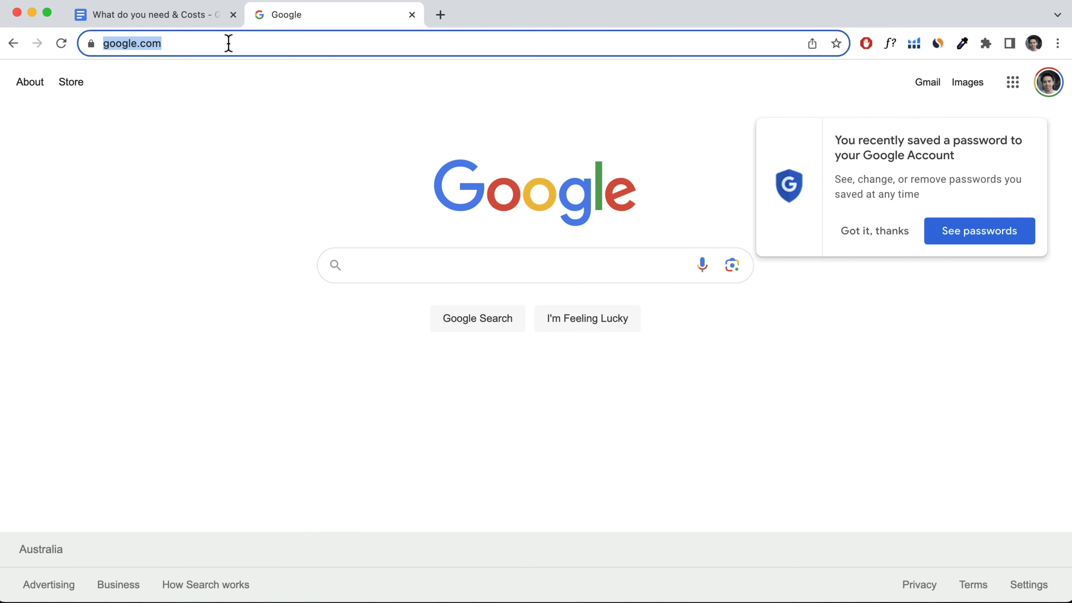
text(hos)
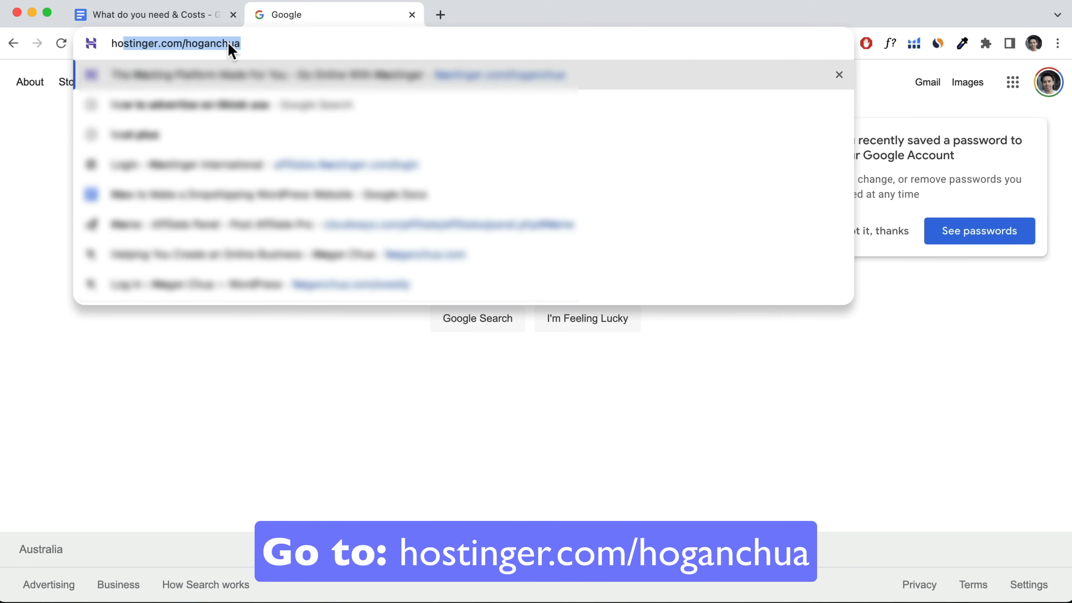
text(tin)
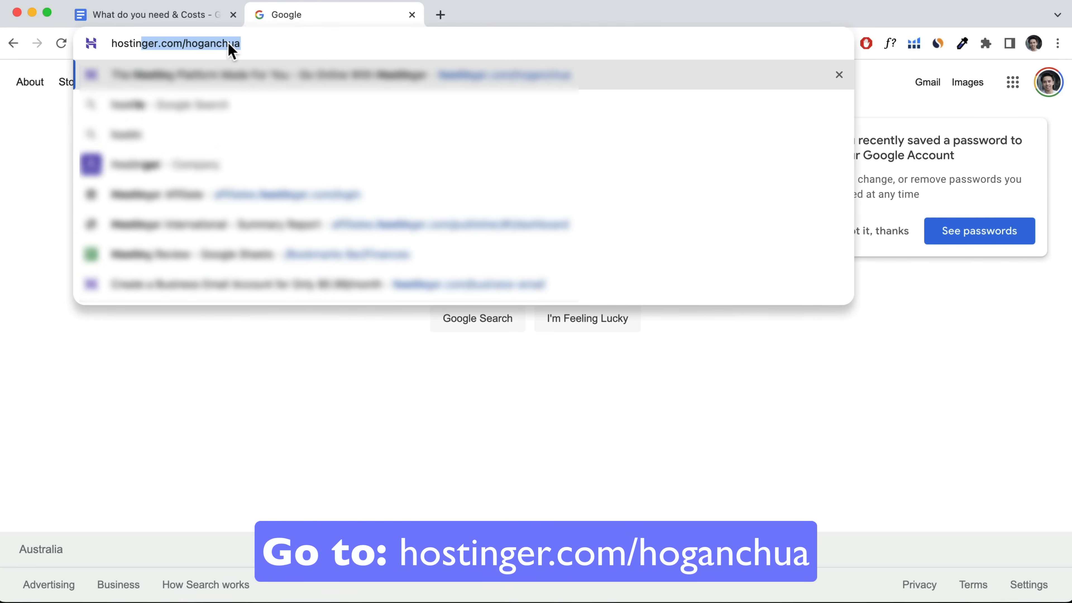
text(ger.com/)
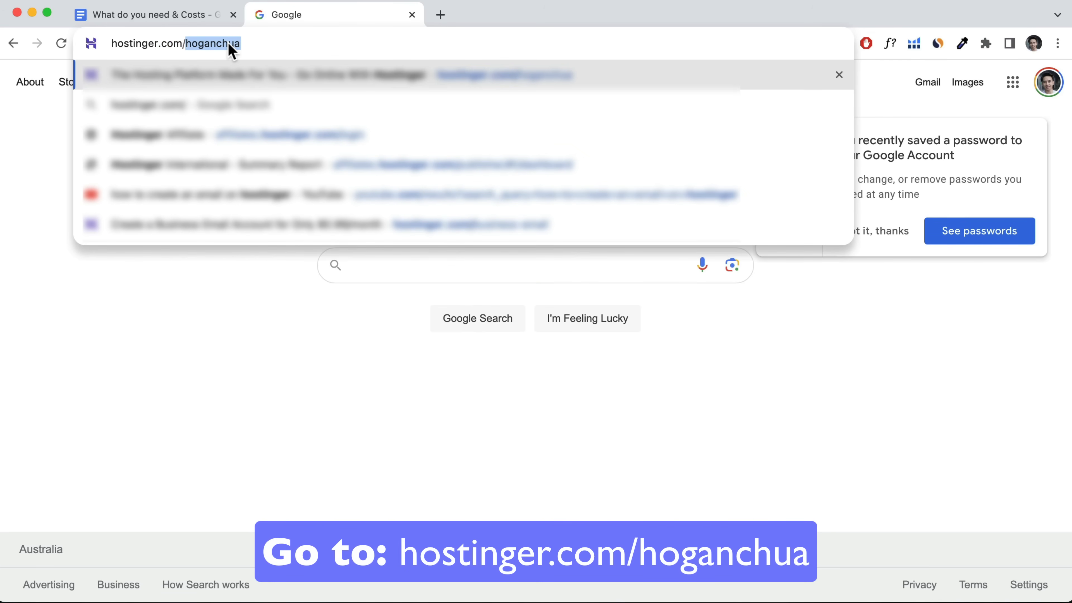
text(hoganchua)
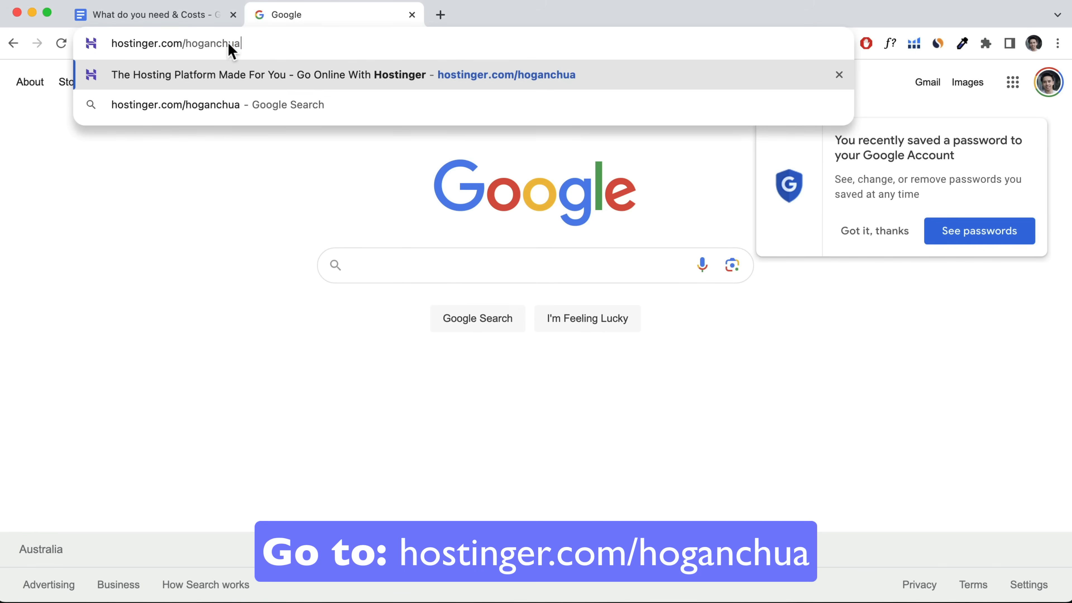
key(Return)
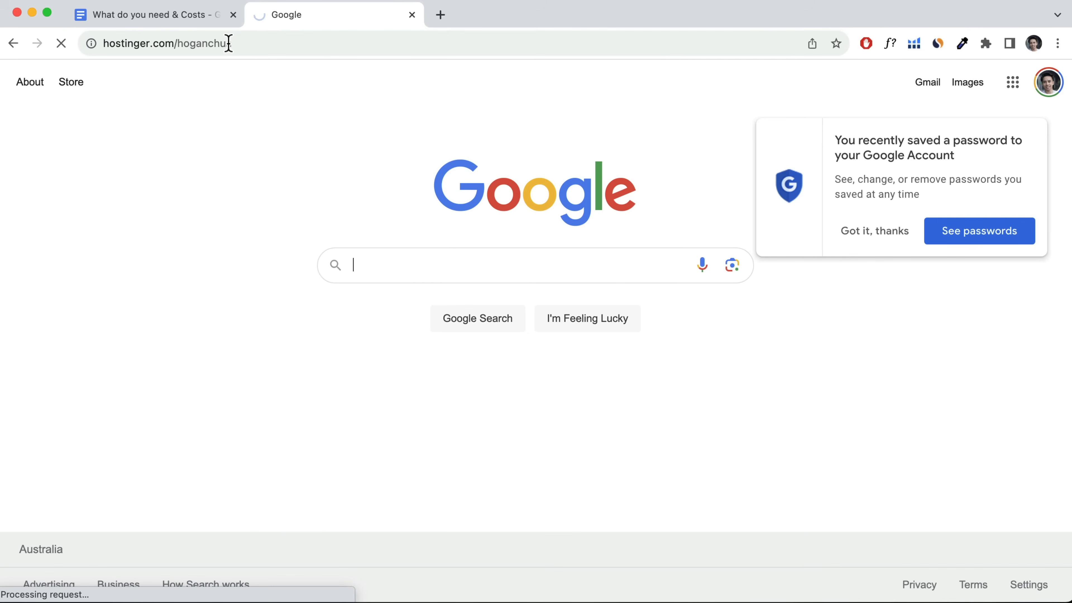
- Compare the three hosting plans, highlighting Premium's free domain, and select Premium at $2.99/mo
scroll(981, 184, down, 10)
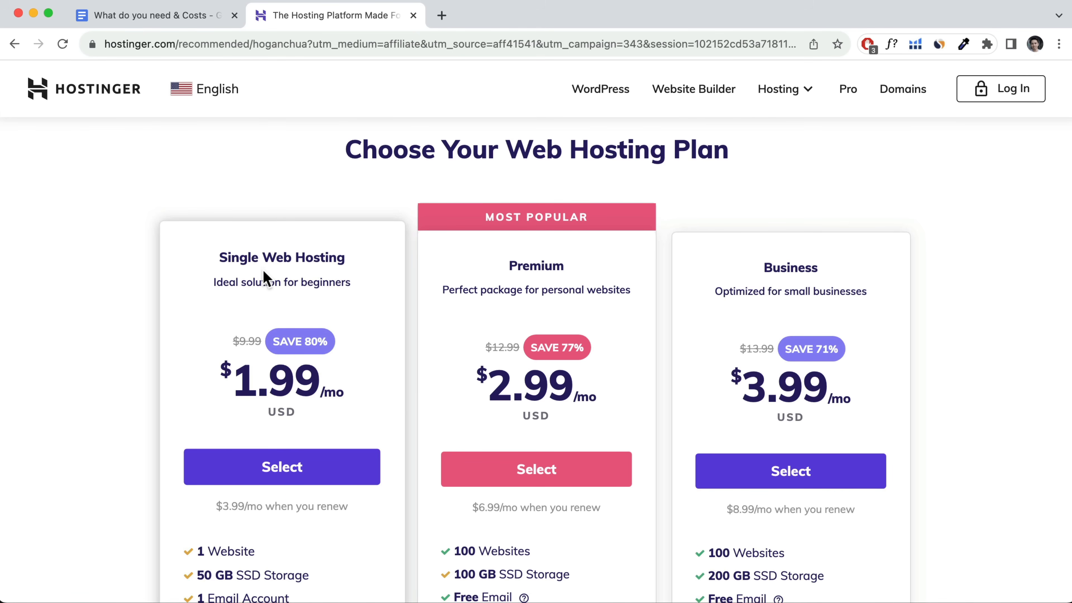
scroll(263, 272, down, 5)
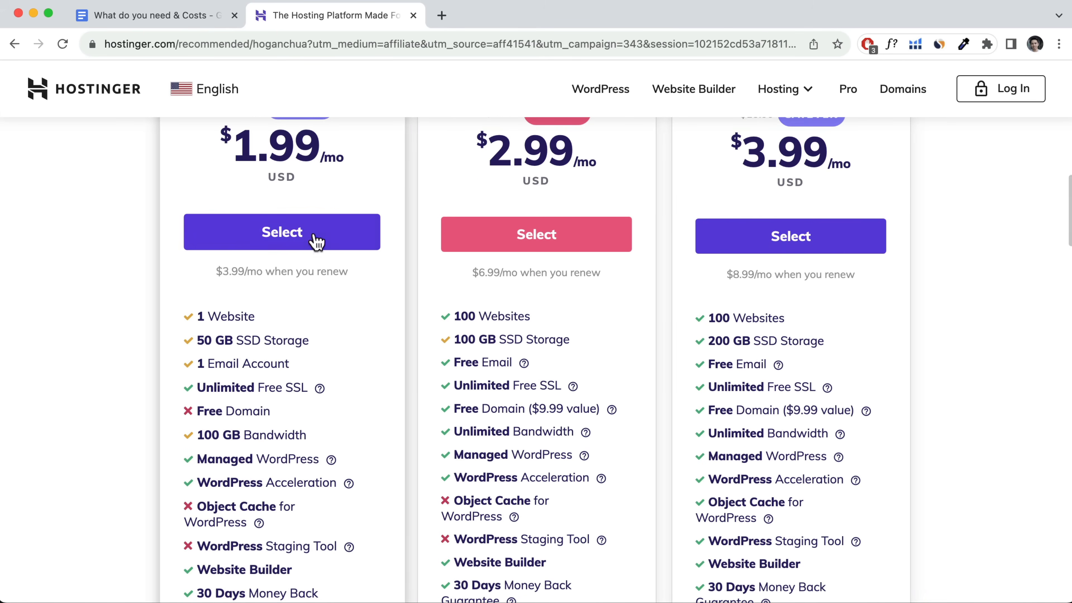
scroll(282, 268, up, 3)
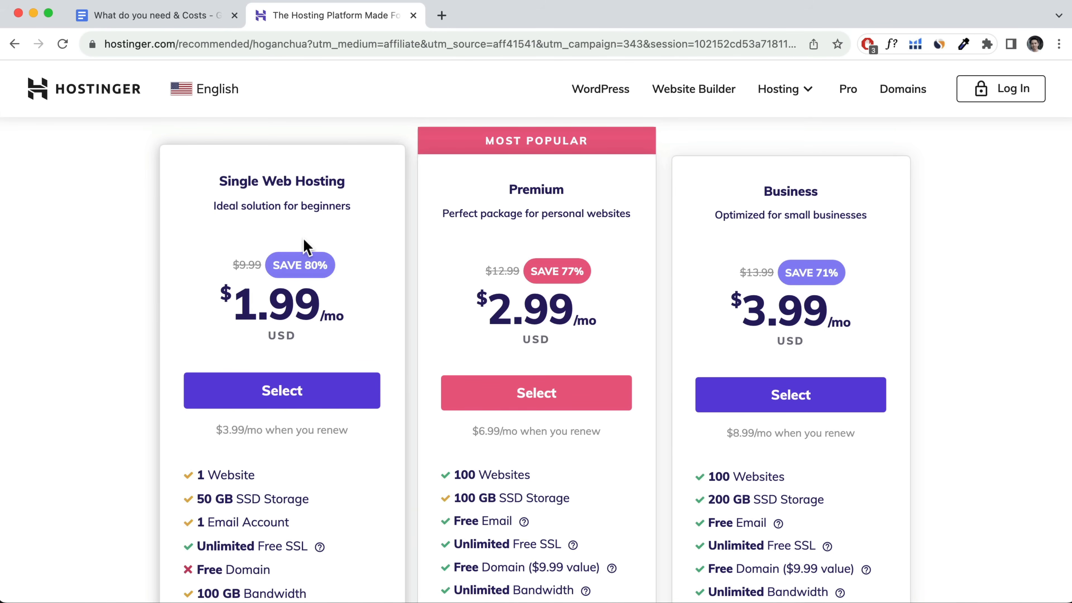
scroll(467, 243, up, 2)
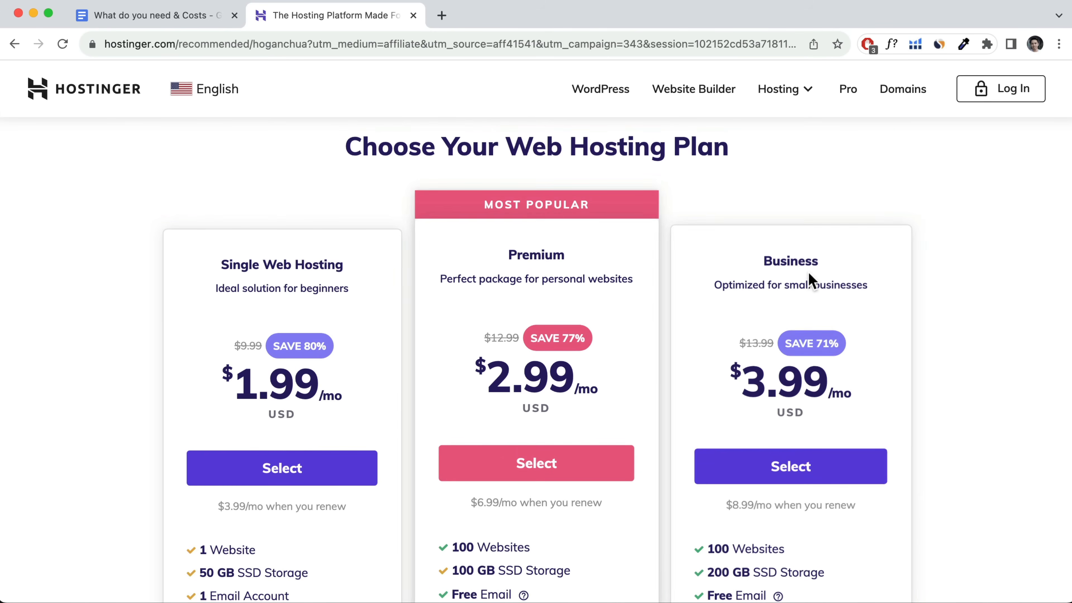
scroll(591, 334, down, 2)
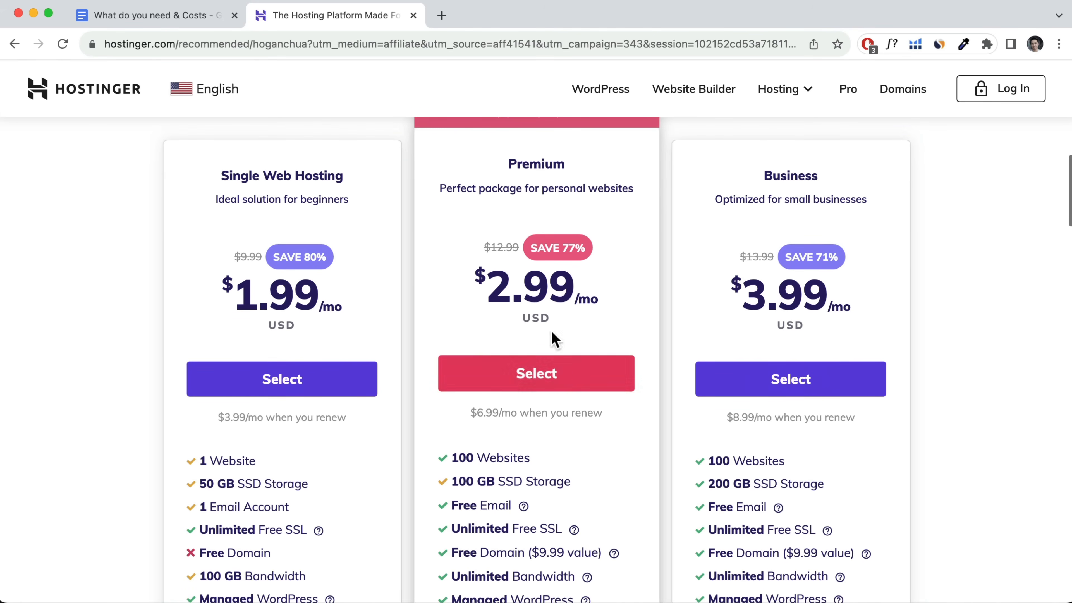
scroll(488, 405, down, 2)
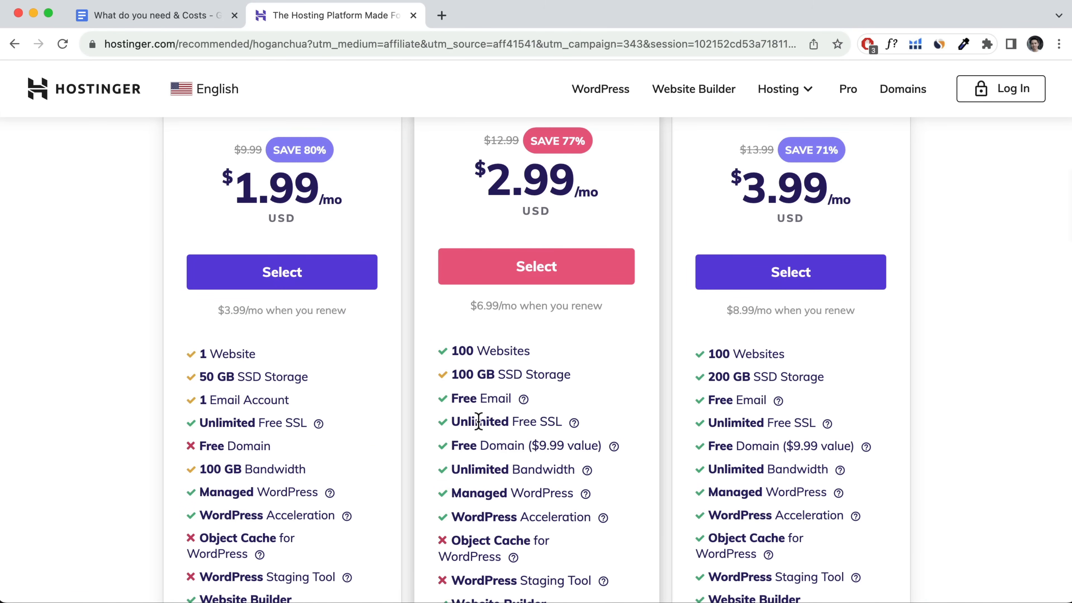
drag(452, 446, 539, 447)
scroll(755, 445, up, 2)
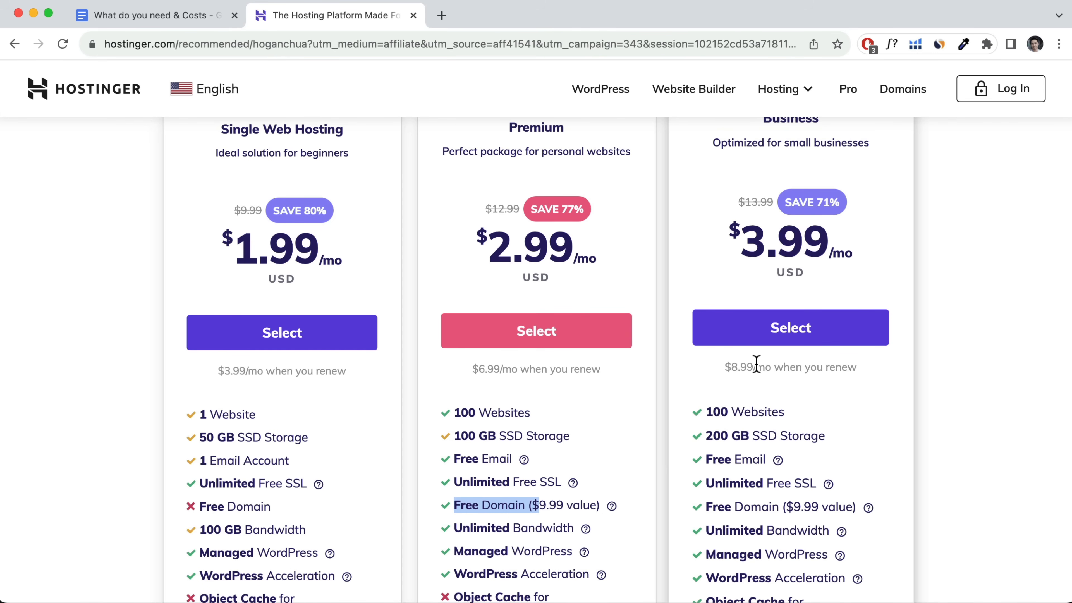
scroll(608, 408, up, 2)
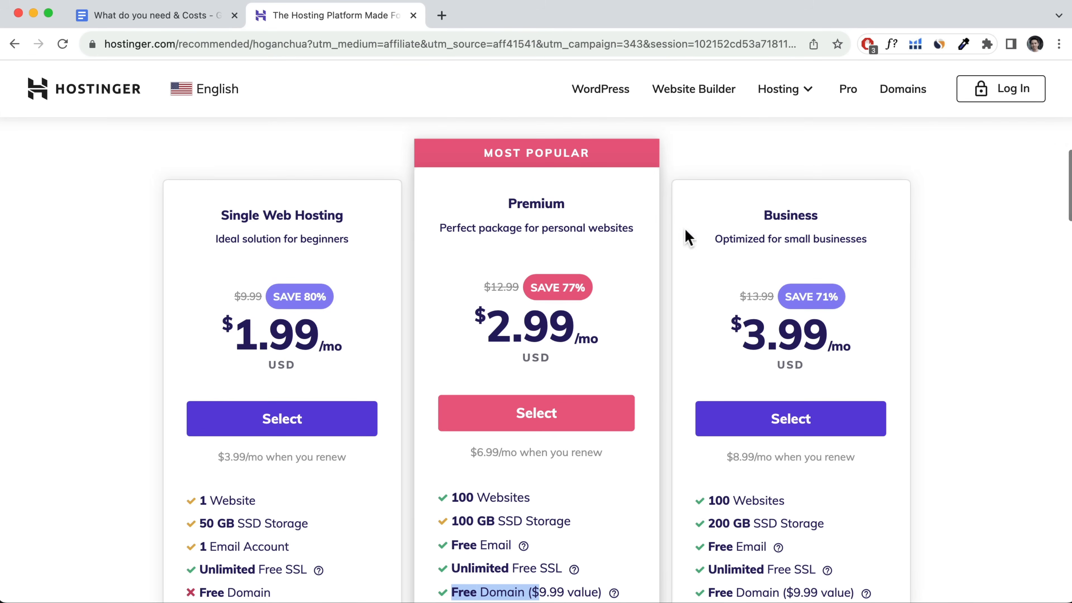
scroll(650, 313, down, 1)
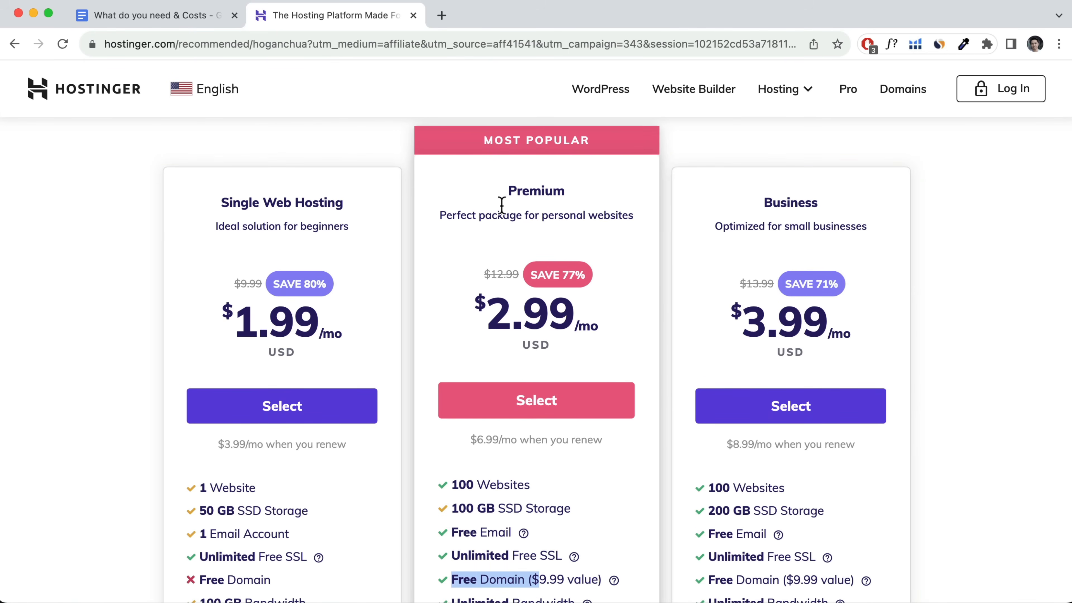
click(515, 404)
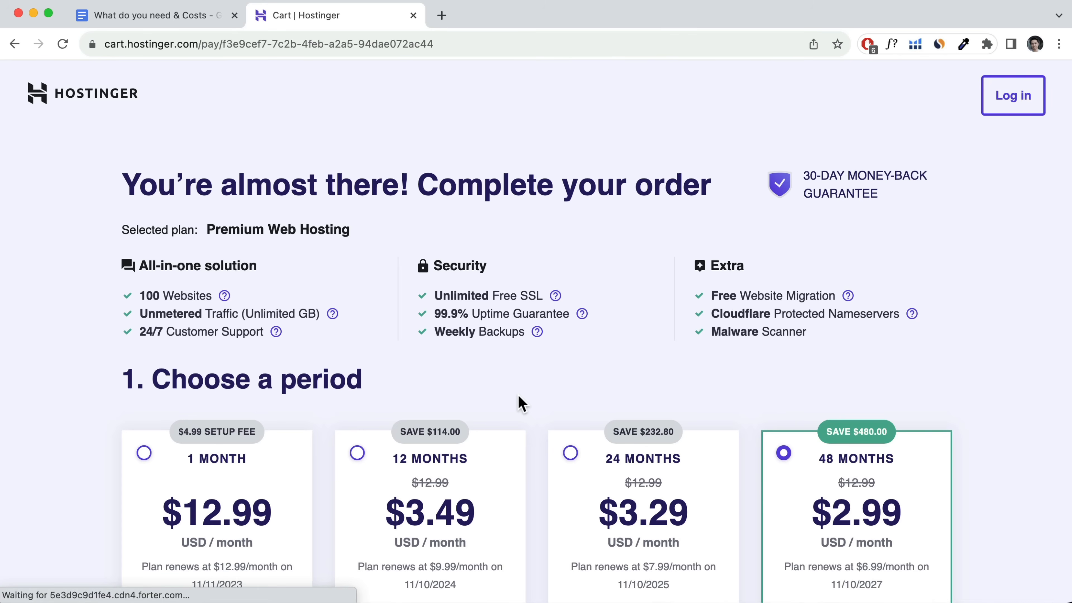
- Review the Premium Web Hosting cart's period options and order summary
scroll(529, 374, down, 3)
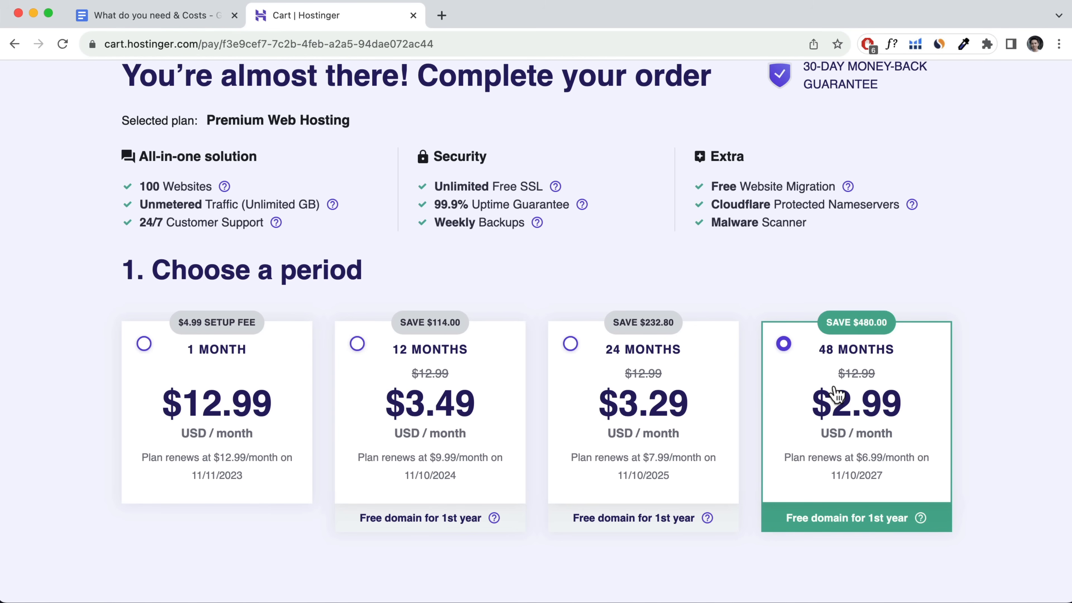
scroll(836, 393, down, 15)
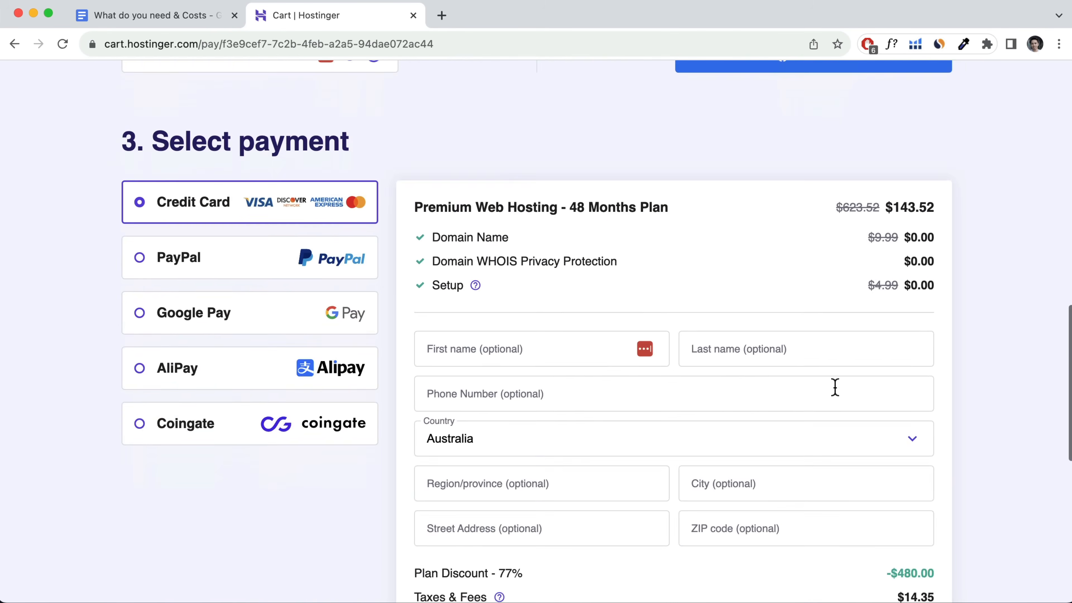
scroll(836, 388, down, 5)
drag(896, 437, 934, 440)
scroll(925, 441, up, 10)
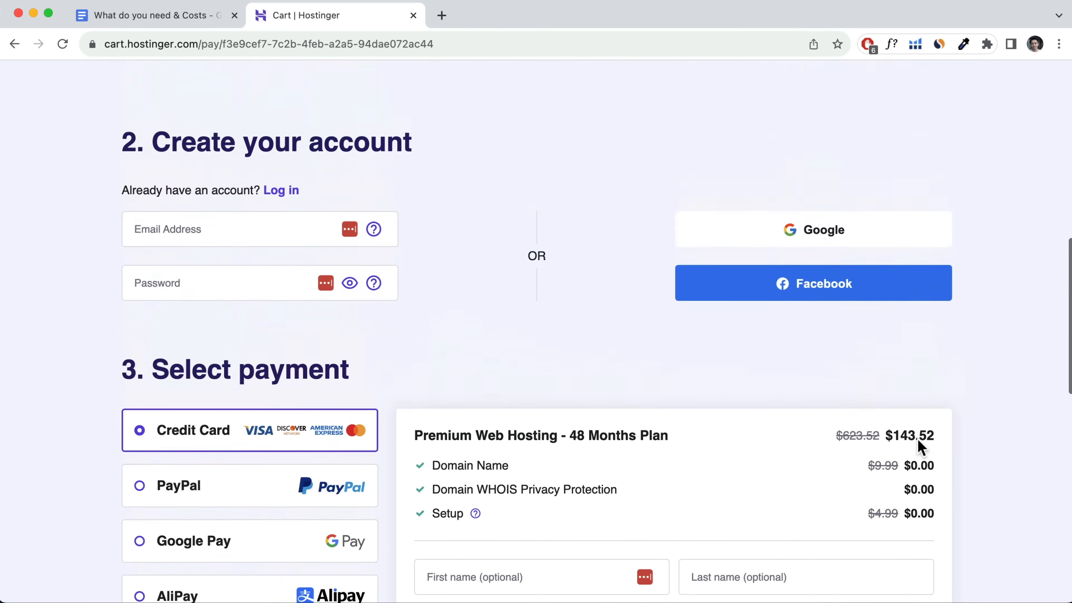
scroll(918, 445, up, 8)
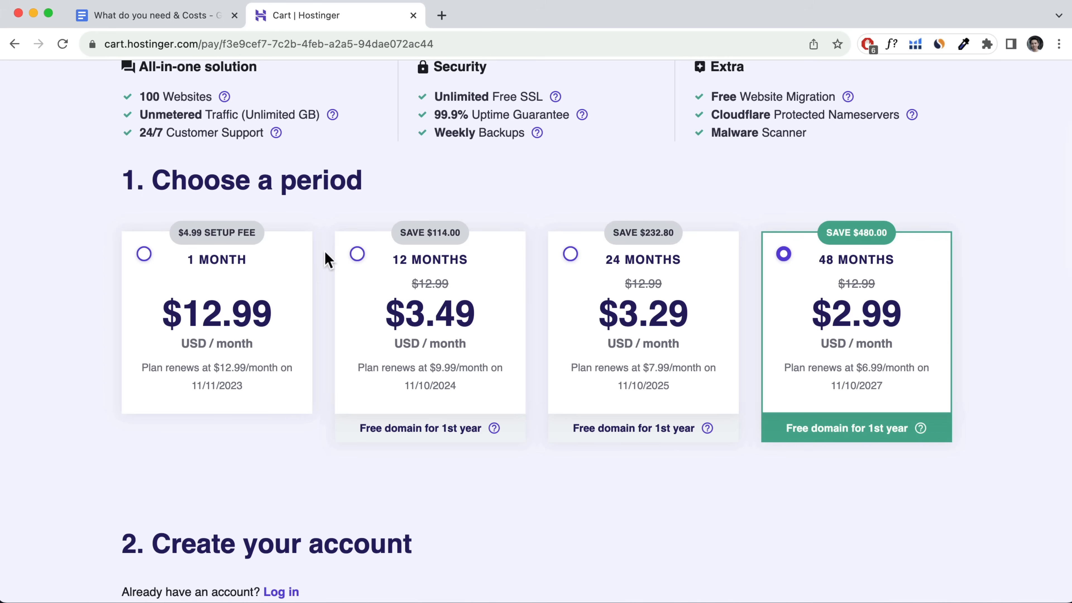
- Choose the 12-month period at $3.49/month ($41.88 total) and start creating the account with Google
click(356, 256)
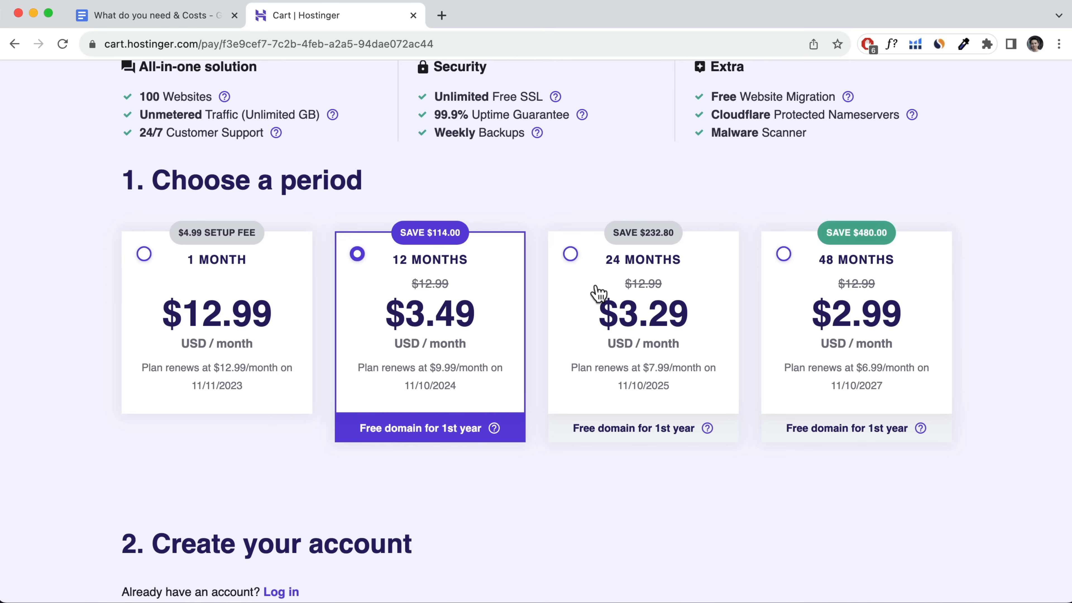
scroll(575, 332, down, 8)
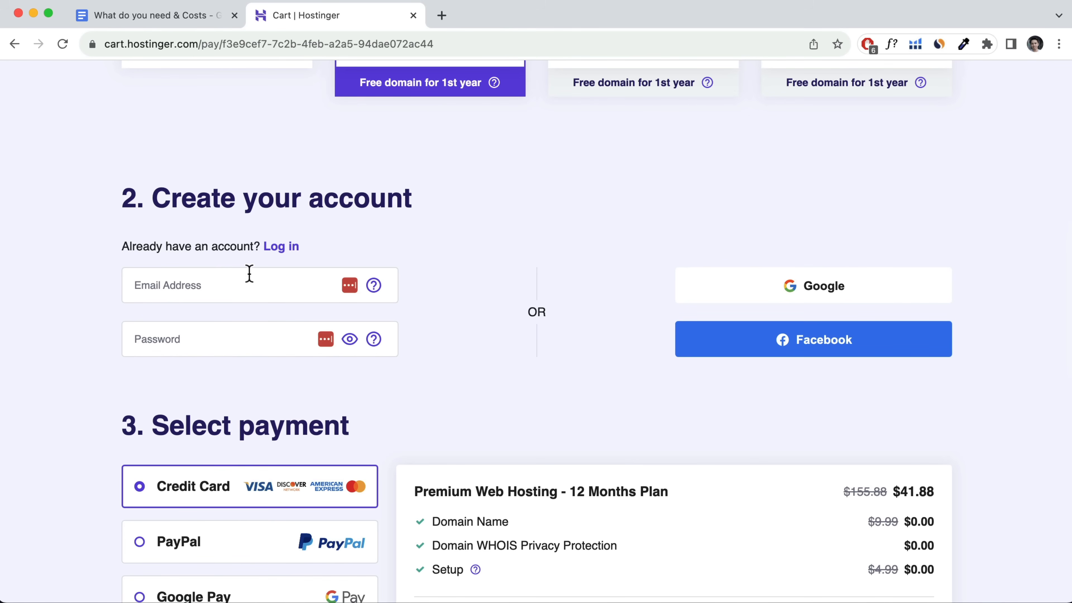
click(758, 283)
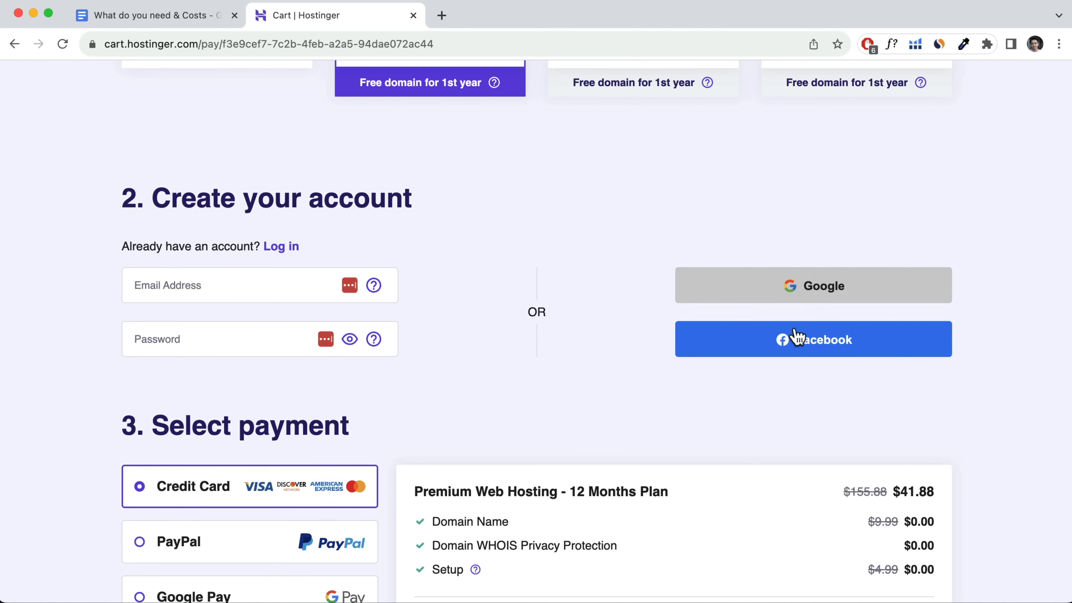
- Sign in to Hostinger with the chosen Google account and return to the cart
click(792, 291)
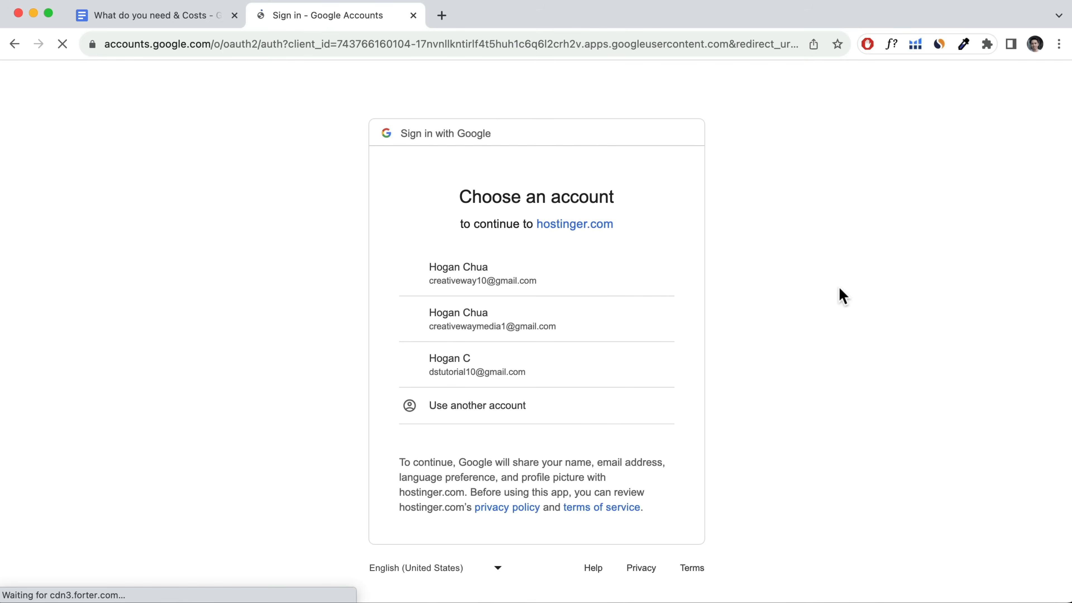
click(454, 364)
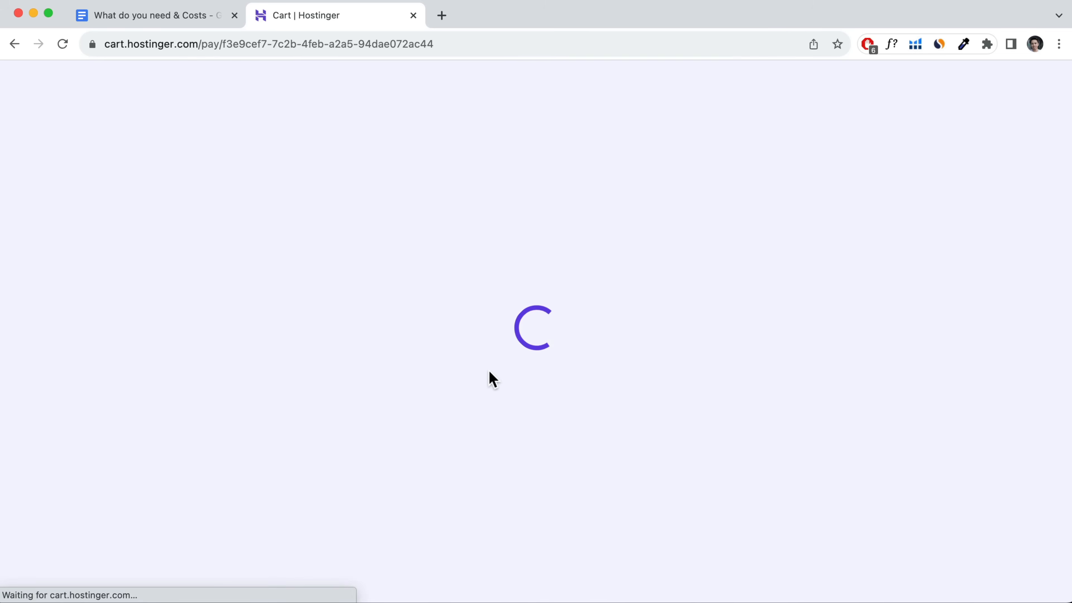
scroll(464, 367, down, 15)
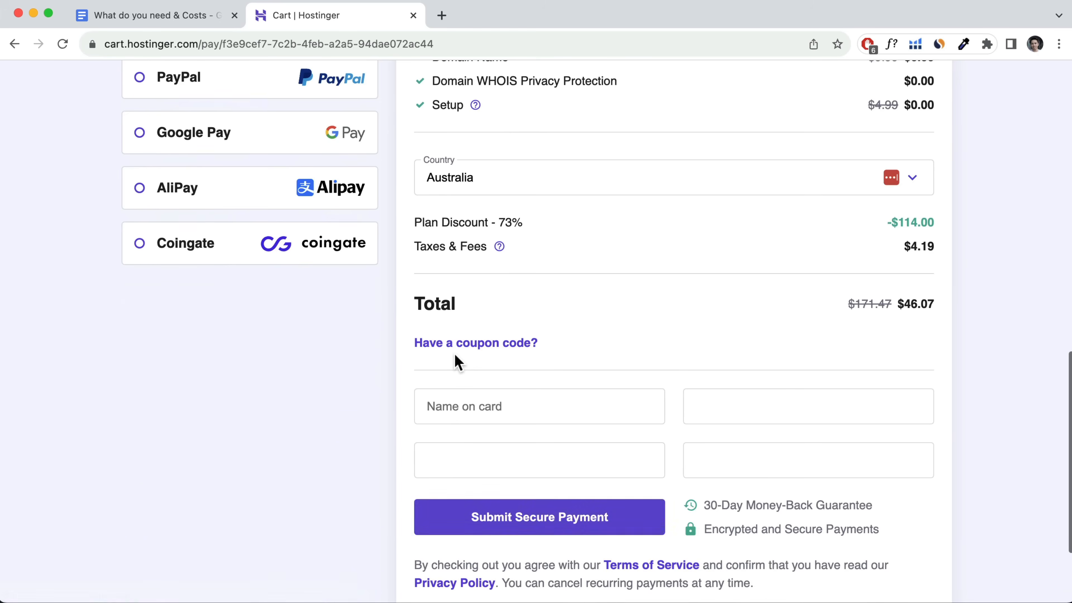
scroll(456, 362, up, 5)
scroll(455, 357, down, 3)
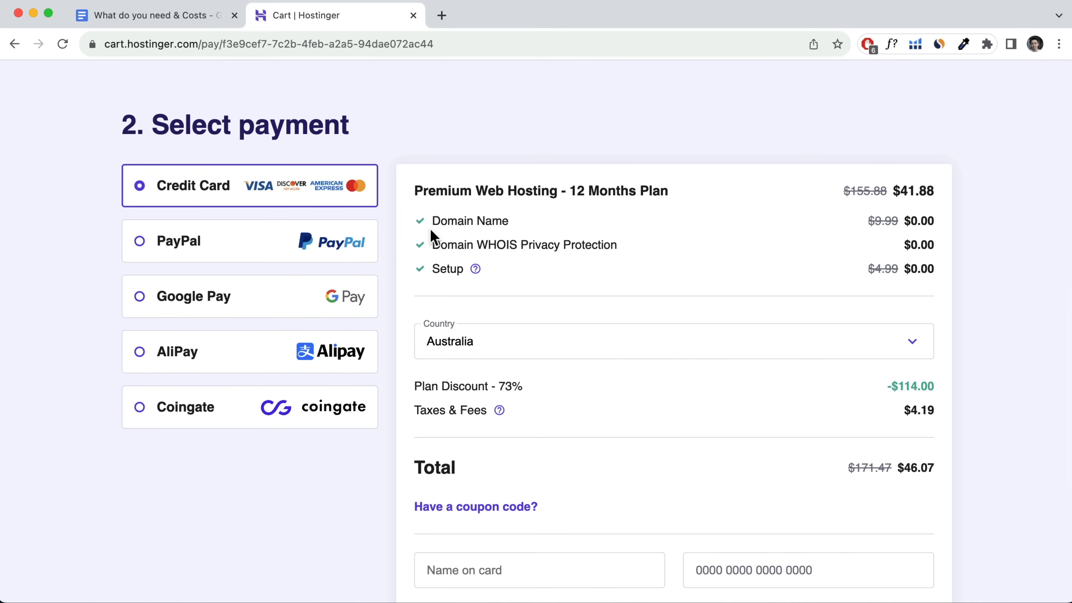
triple_click(443, 222)
drag(431, 244, 620, 249)
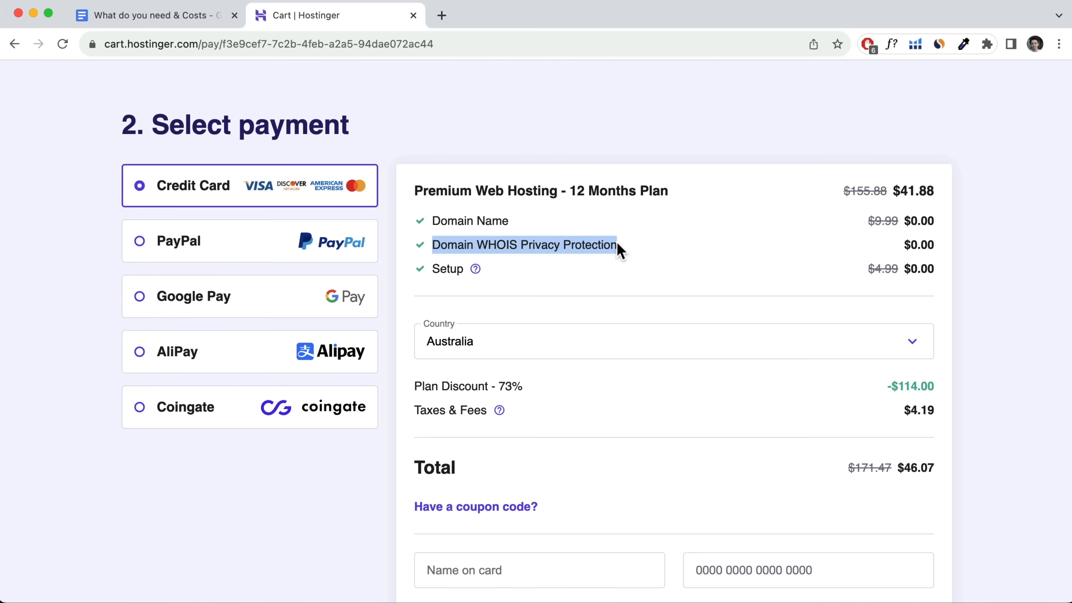
scroll(618, 244, up, 1)
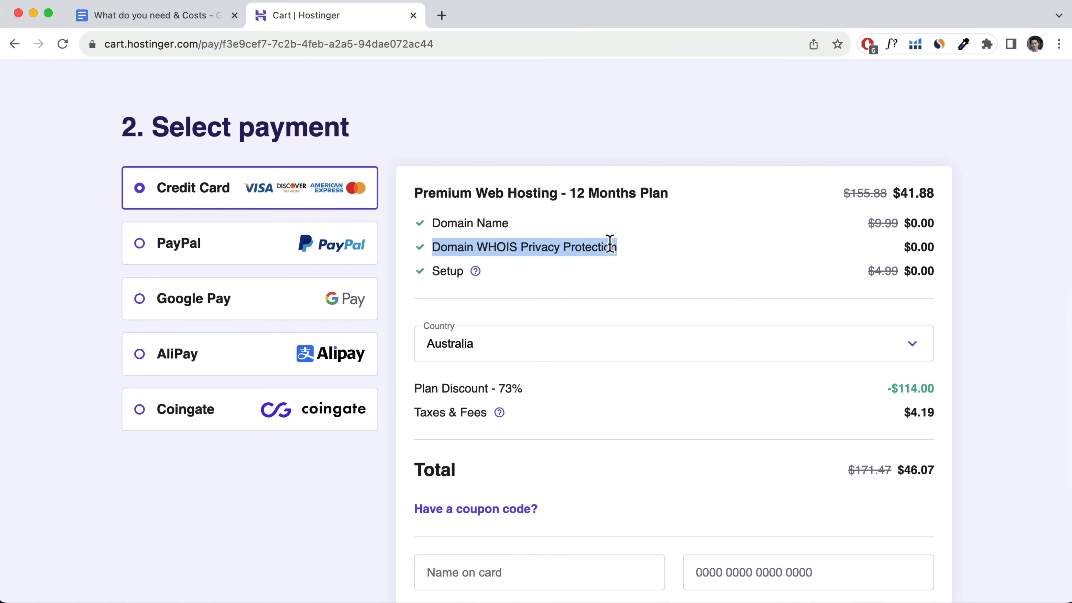
click(479, 248)
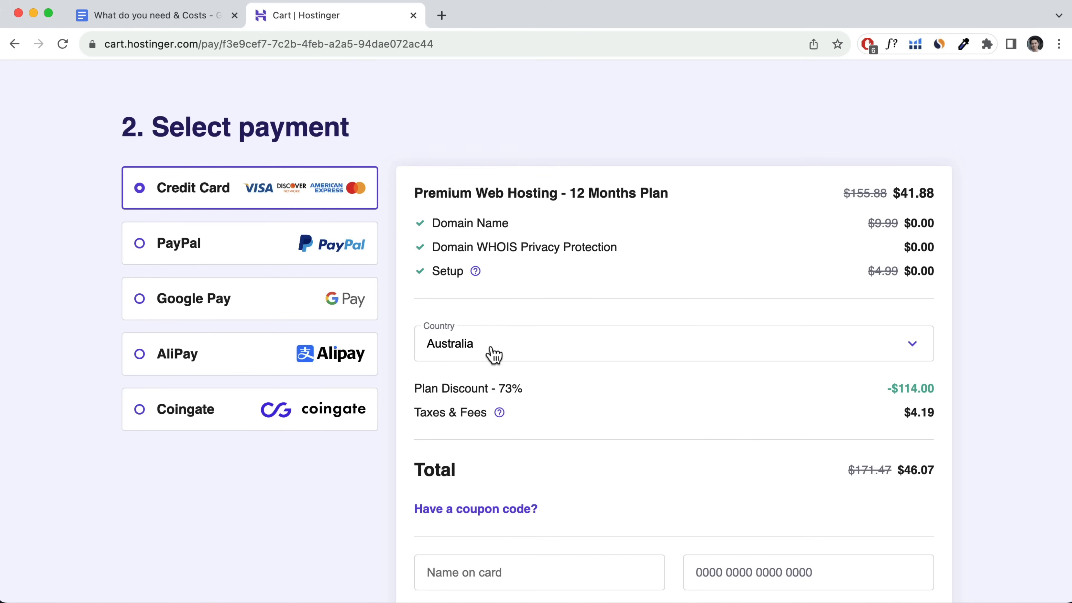
scroll(498, 354, down, 5)
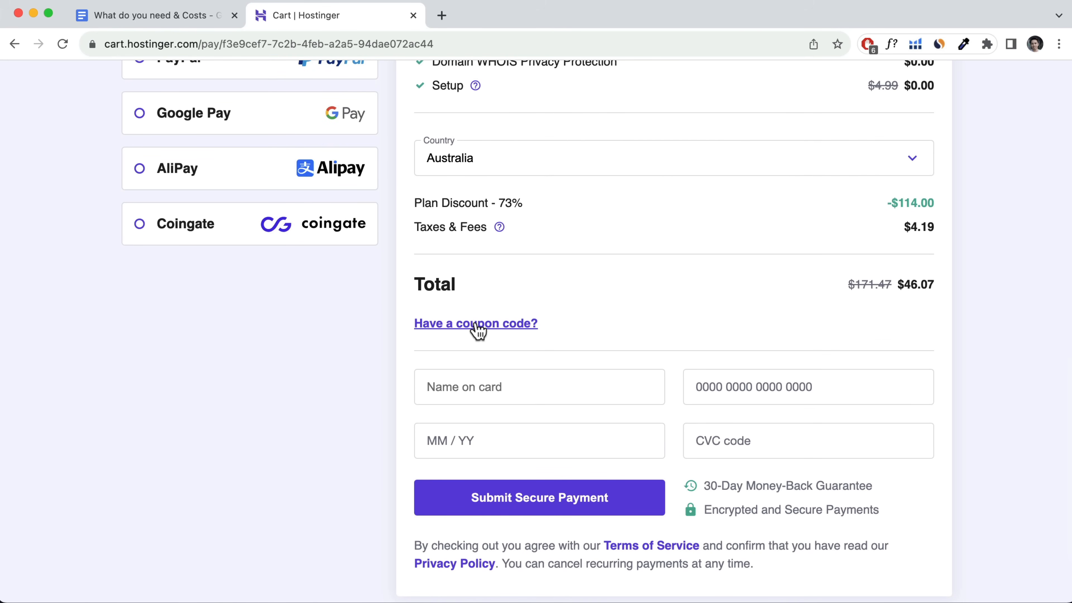
- Apply the creator's coupon code to cut the total to $41.46, then start entering the card details
click(478, 329)
click(501, 365)
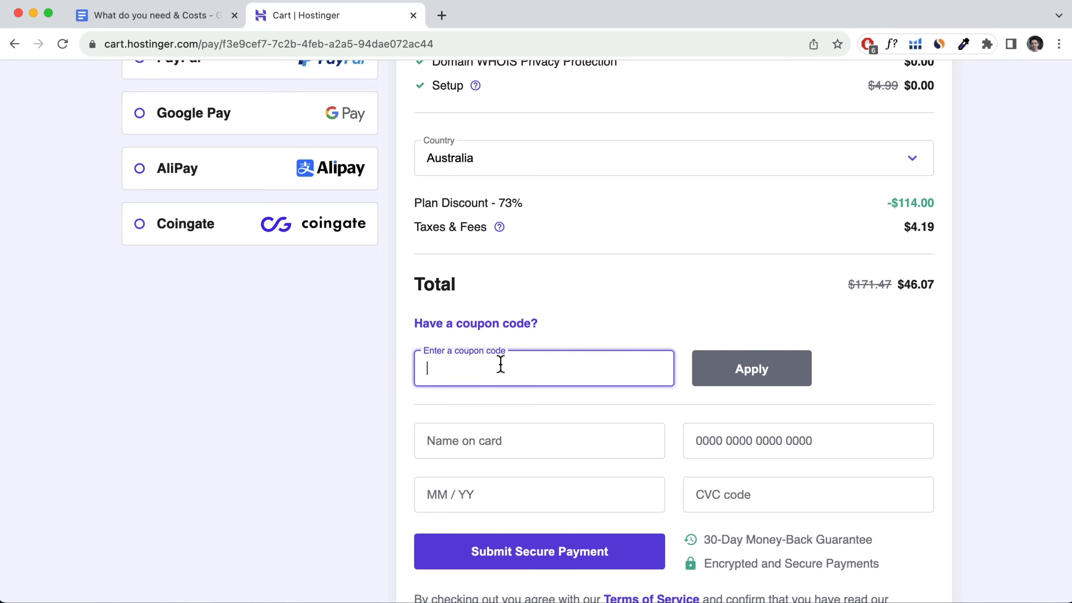
text(HOGA)
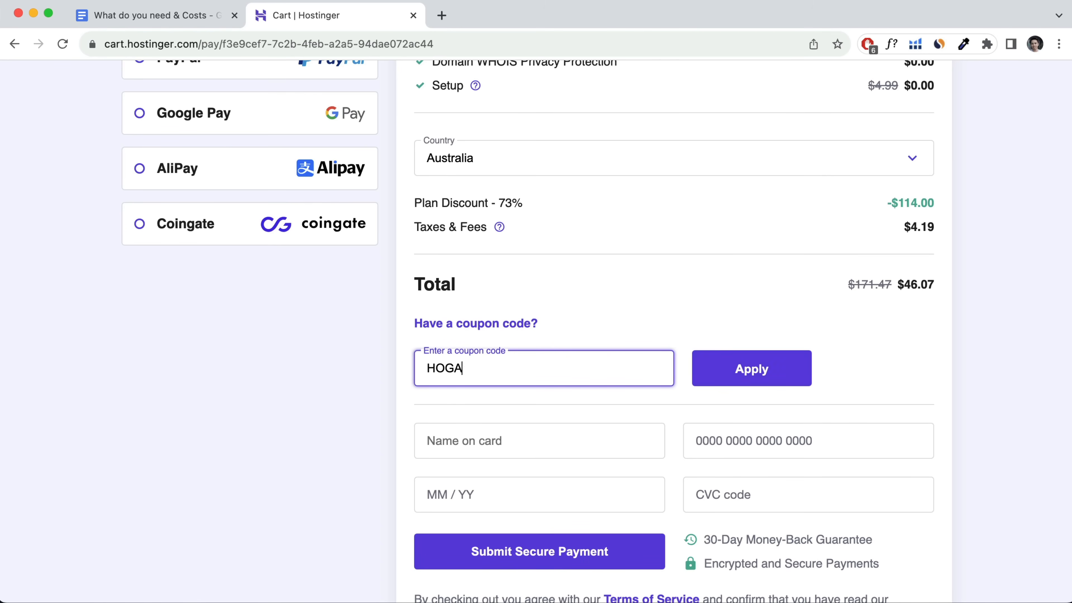
text(NCHUA)
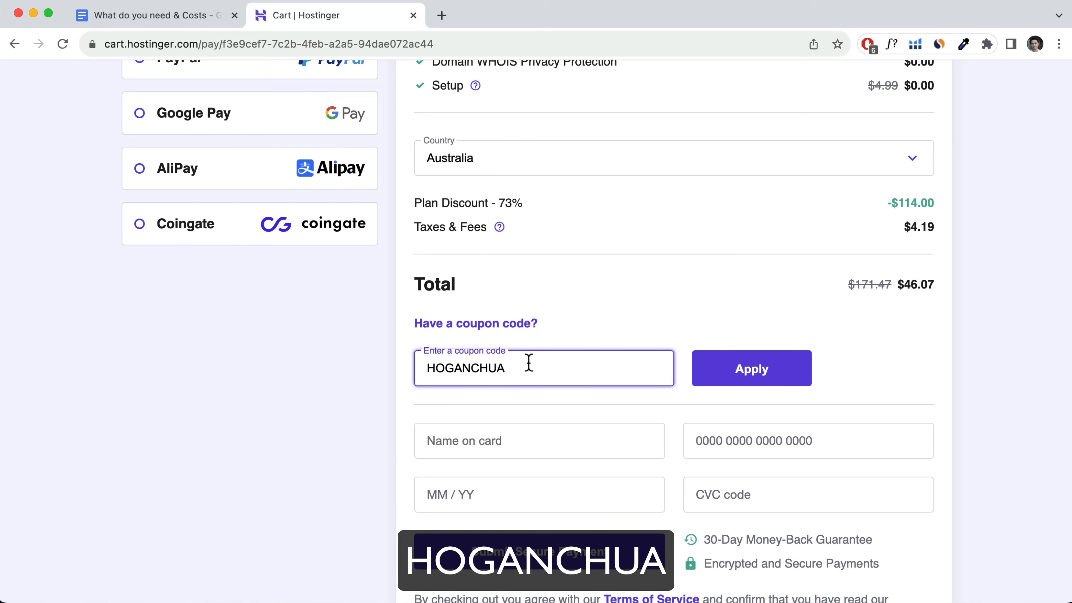
click(740, 374)
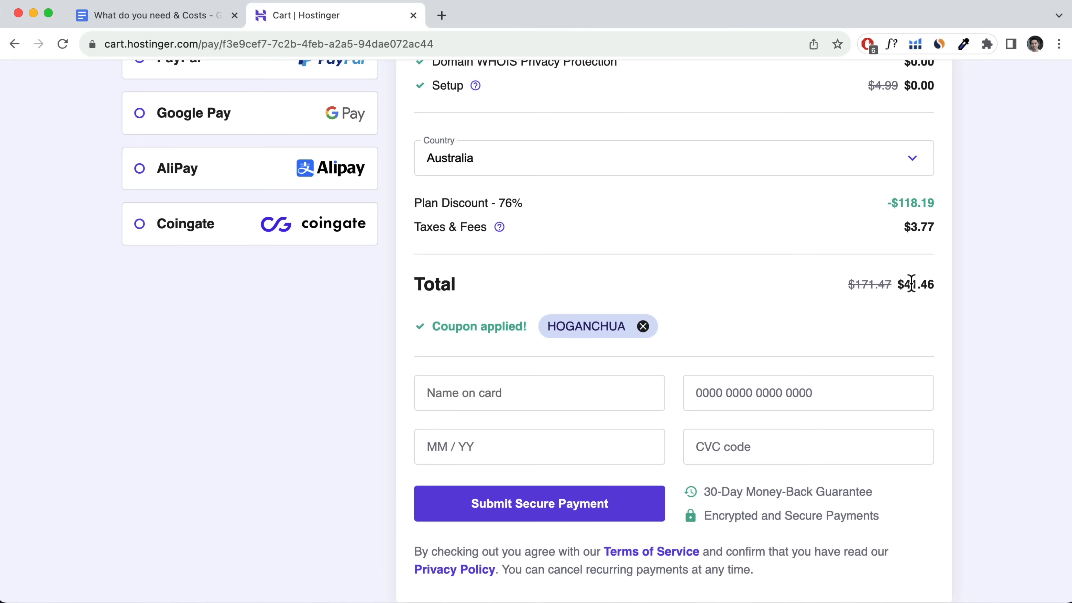
scroll(798, 334, up, 2)
scroll(796, 334, down, 4)
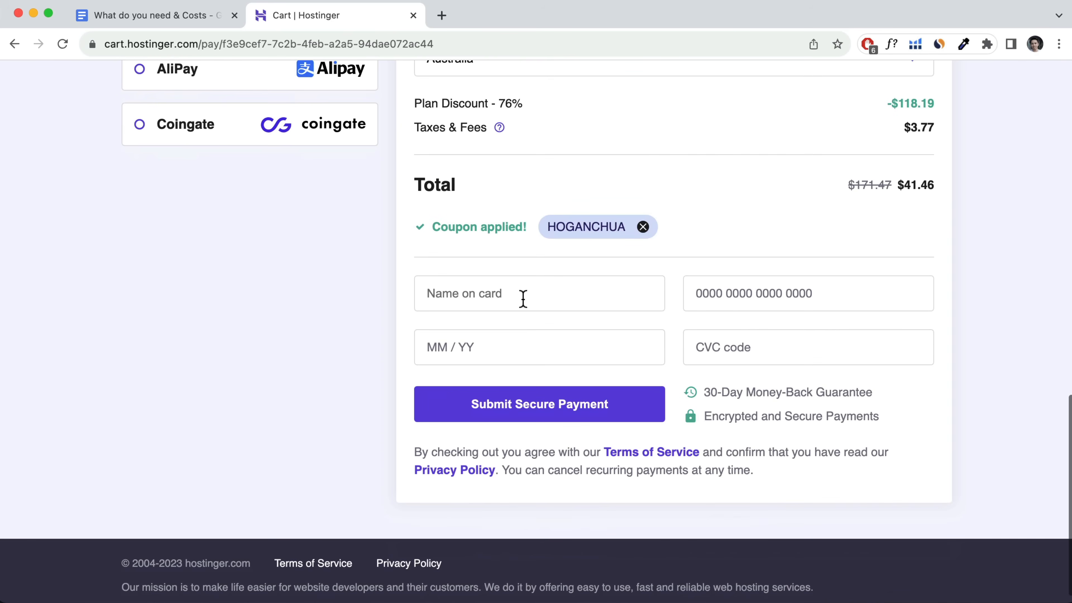
click(524, 295)
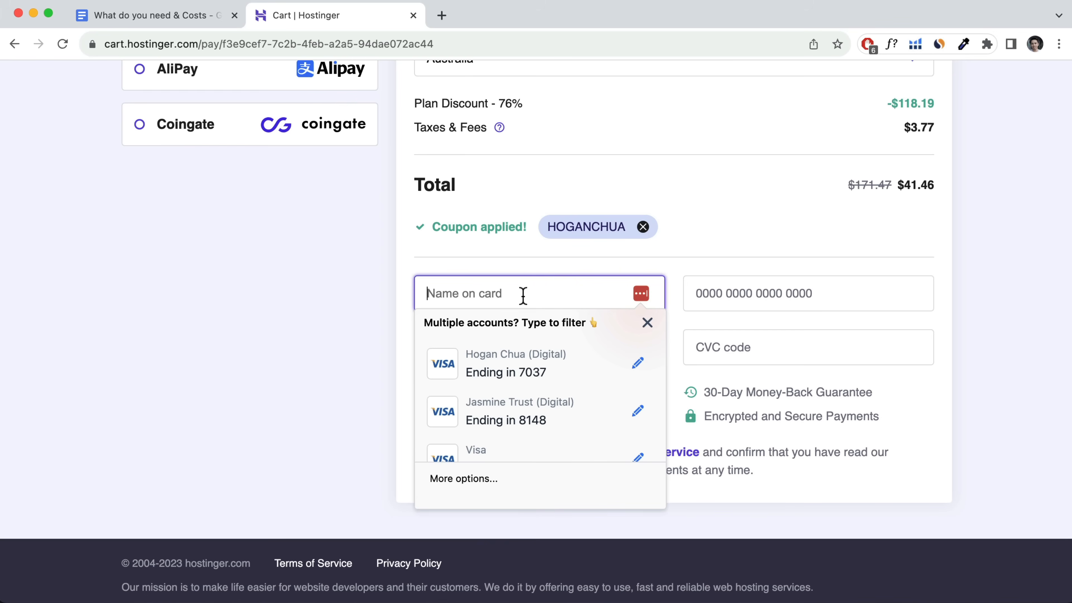
click(558, 259)
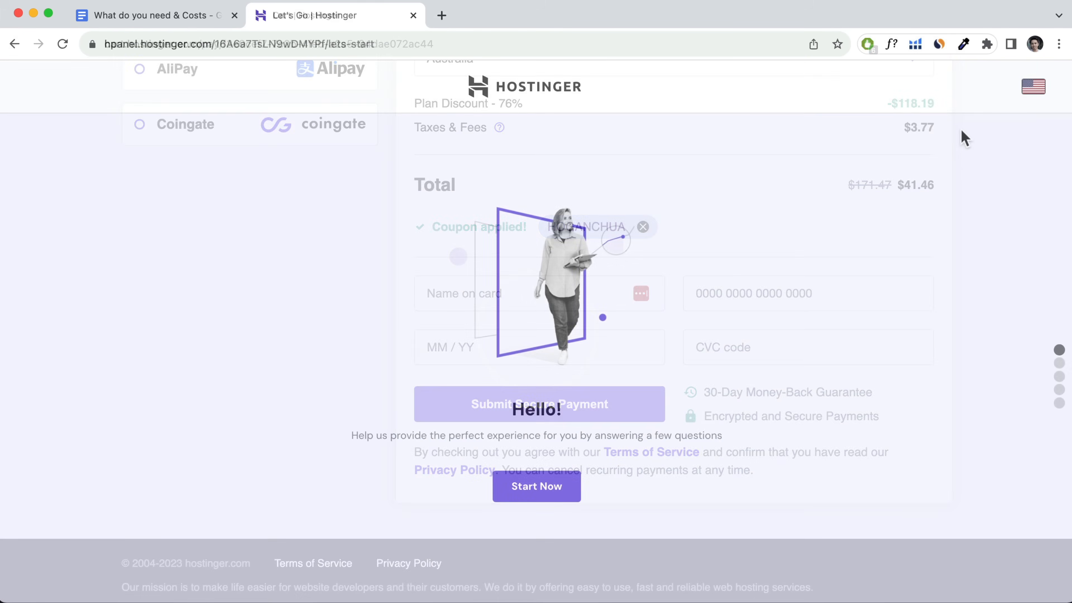
- Answer onboarding as a self-built online store for myself with no help, then choose a new WordPress website
click(533, 486)
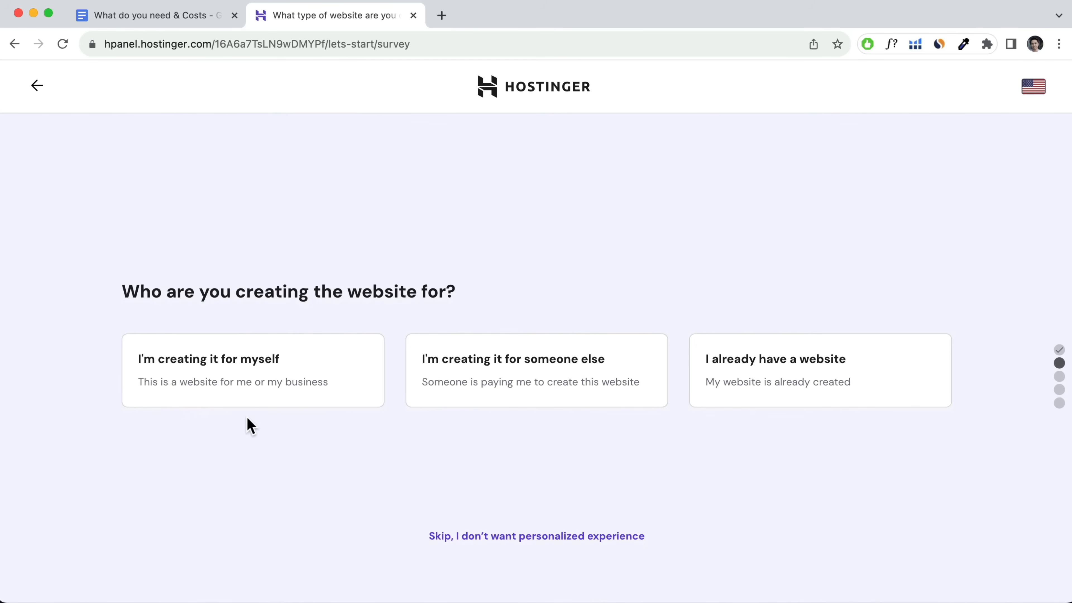
click(243, 376)
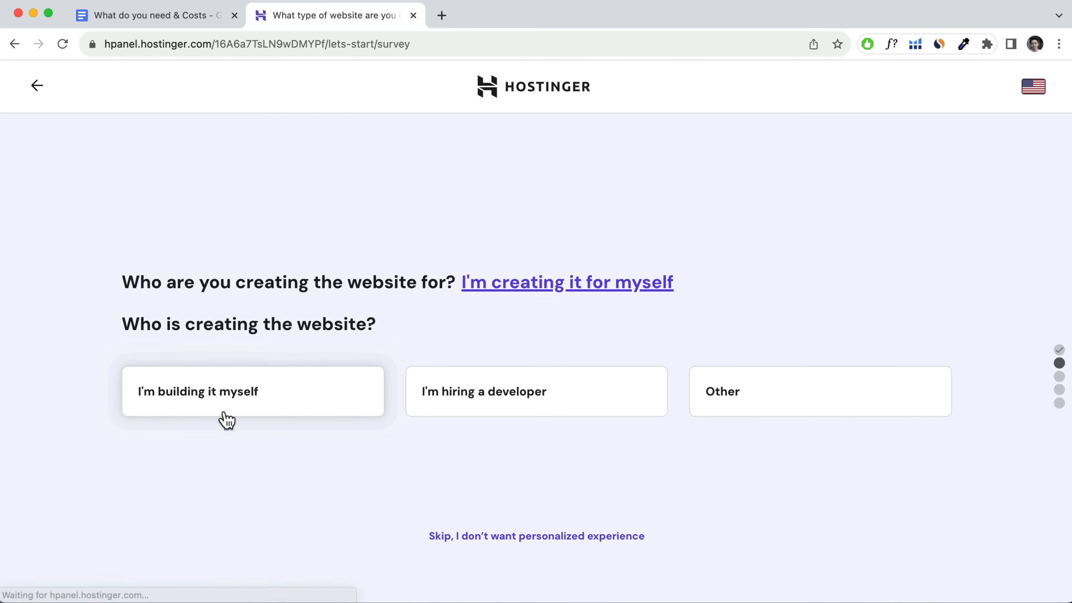
click(186, 399)
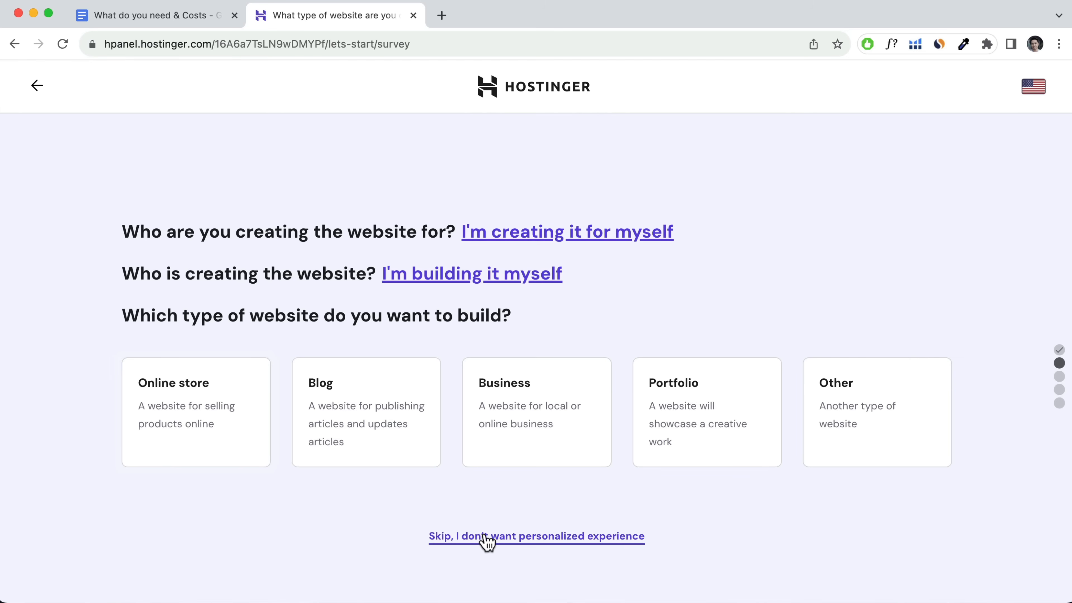
click(144, 405)
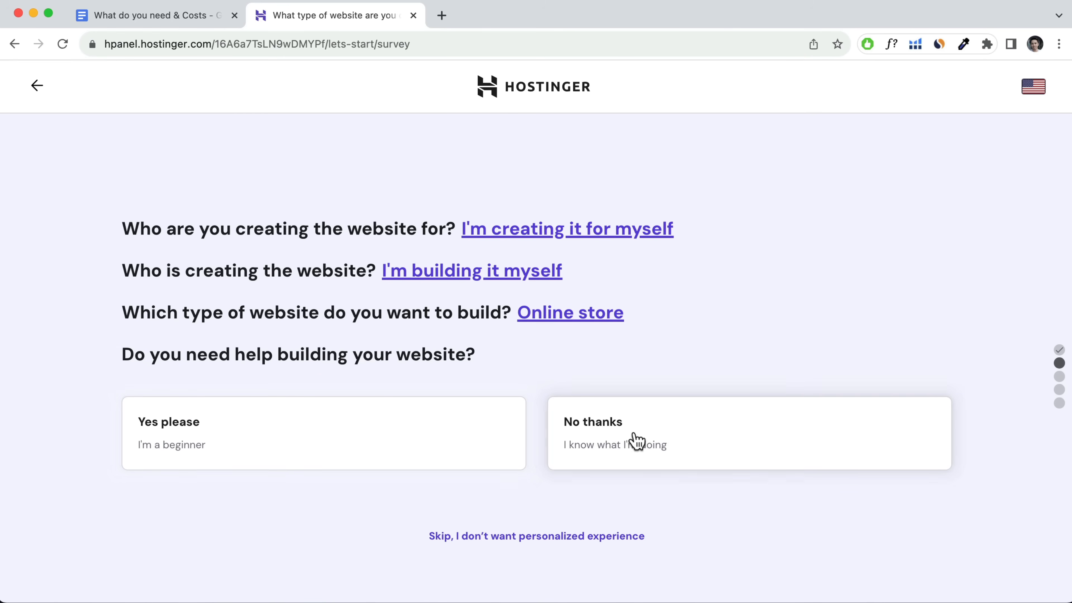
click(585, 435)
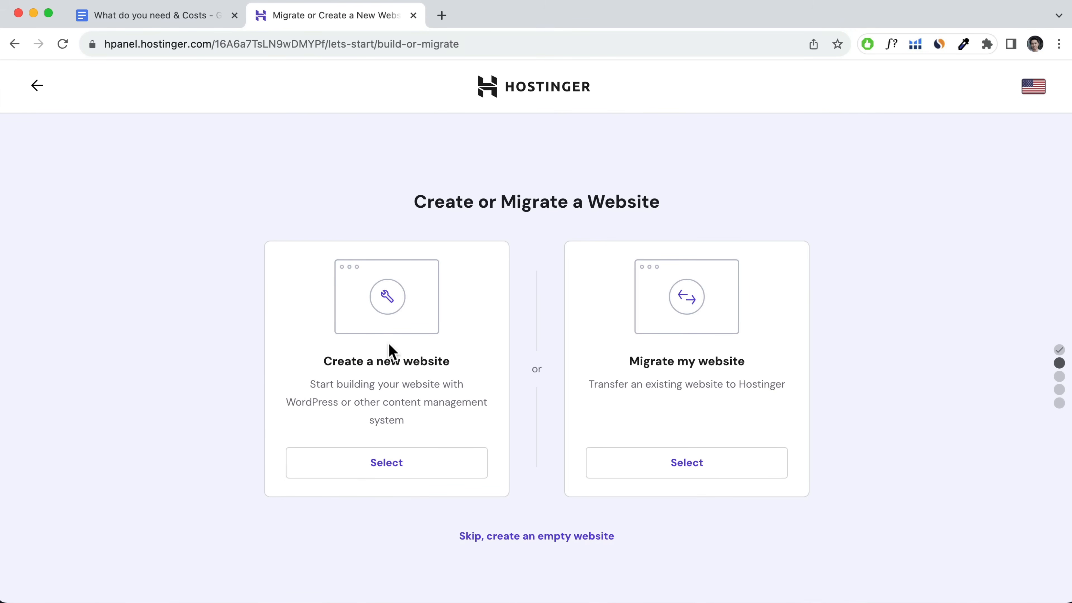
click(392, 469)
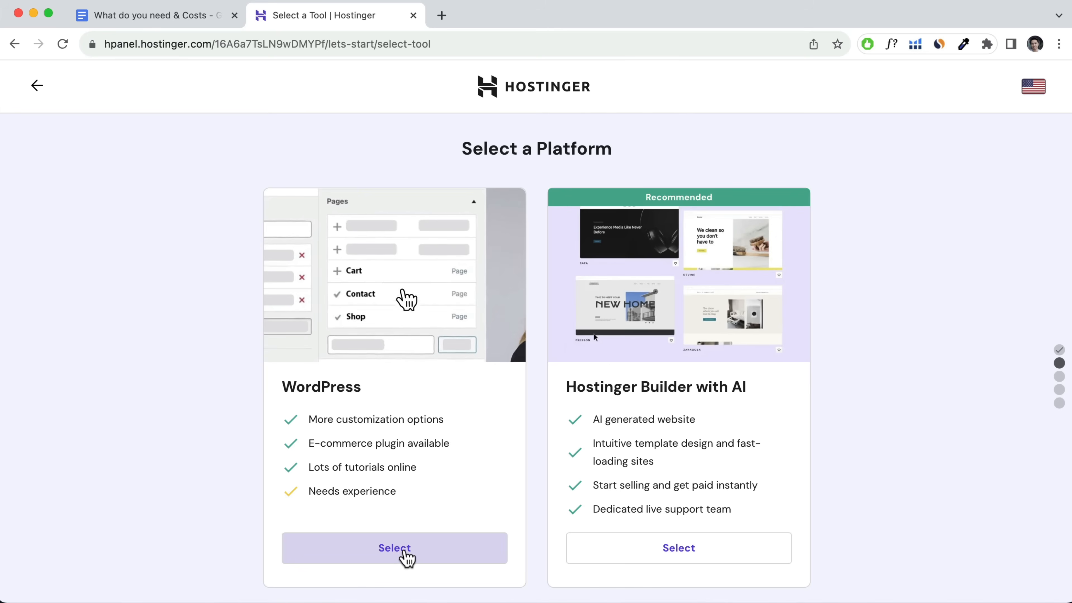
click(404, 550)
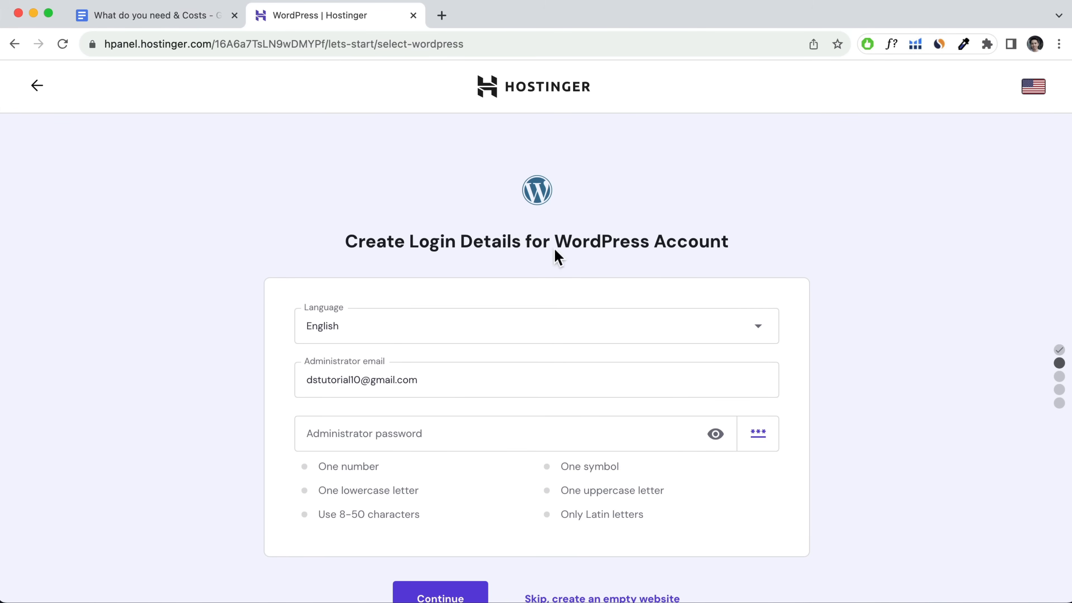
- Enter the WordPress administrator password and submit the login details
click(412, 440)
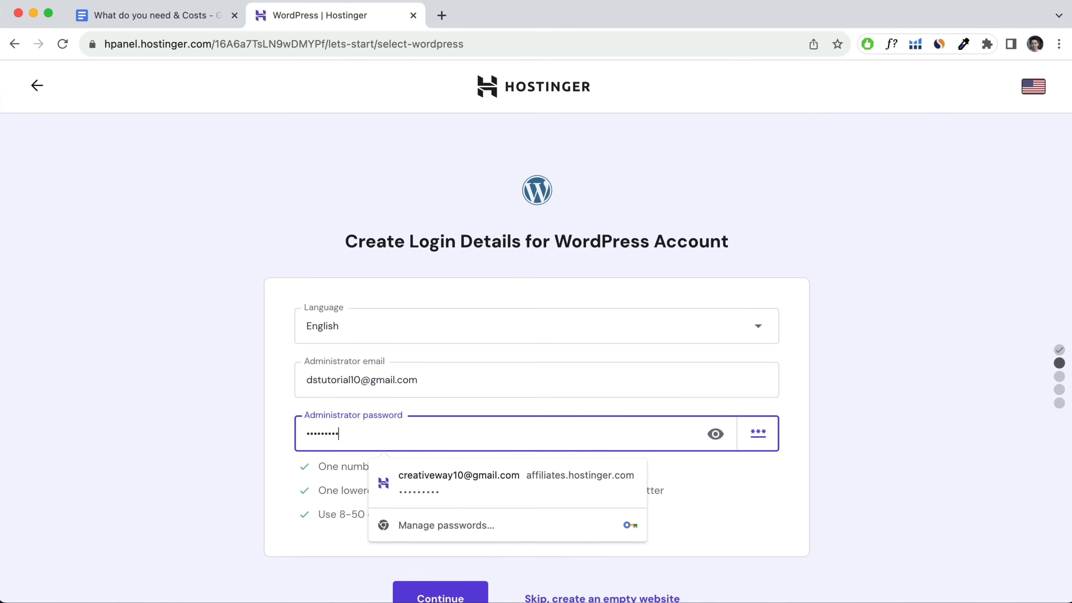
click(720, 491)
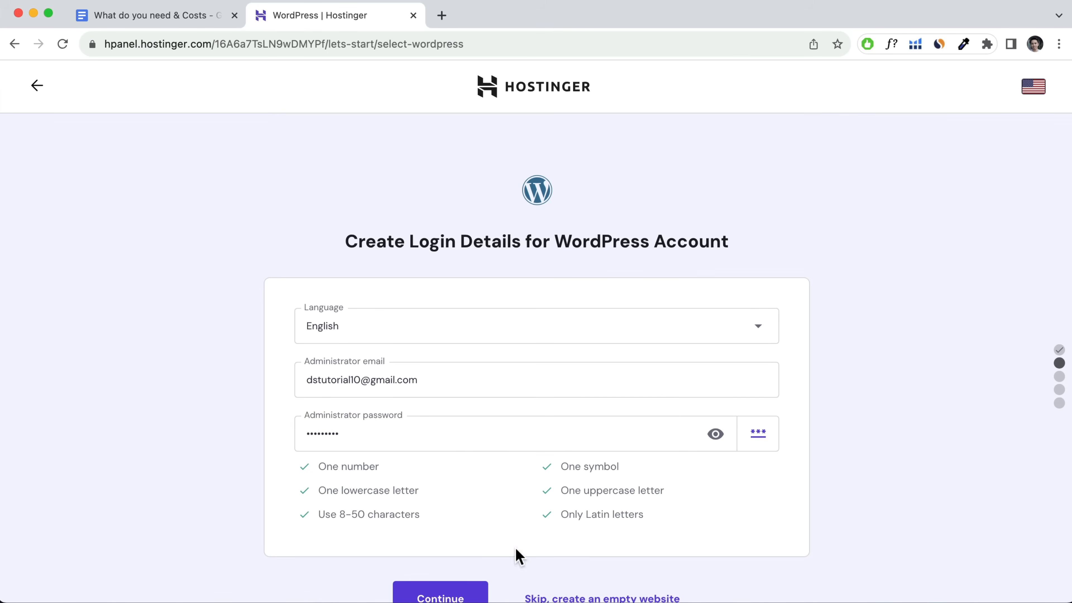
scroll(451, 587, down, 2)
click(443, 563)
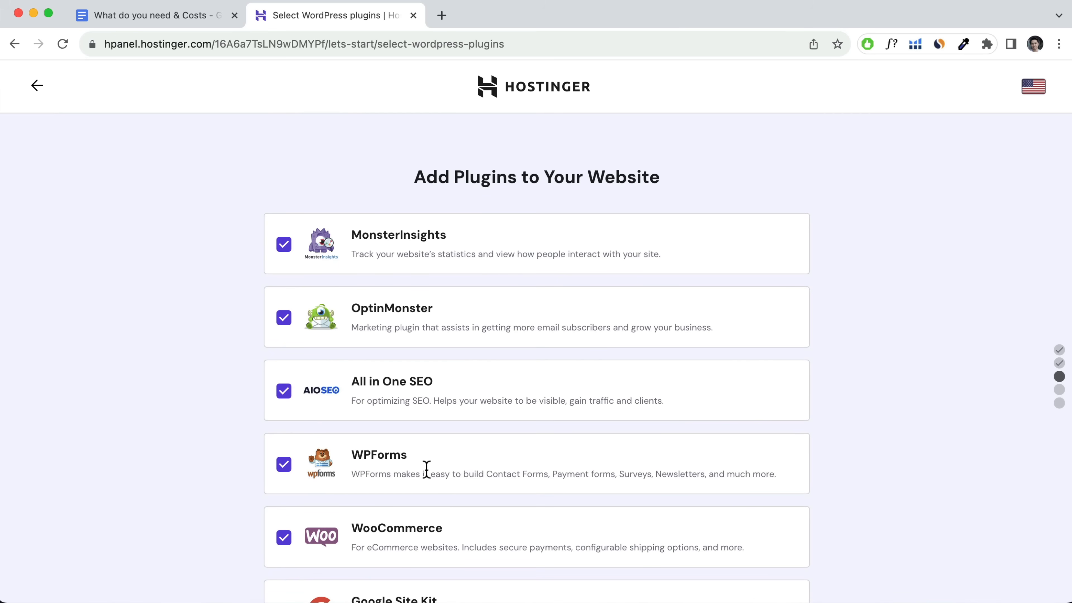
- Review the plugin list, keep all five preselected plugins, and continue to template selection
scroll(425, 471, down, 3)
scroll(424, 471, down, 3)
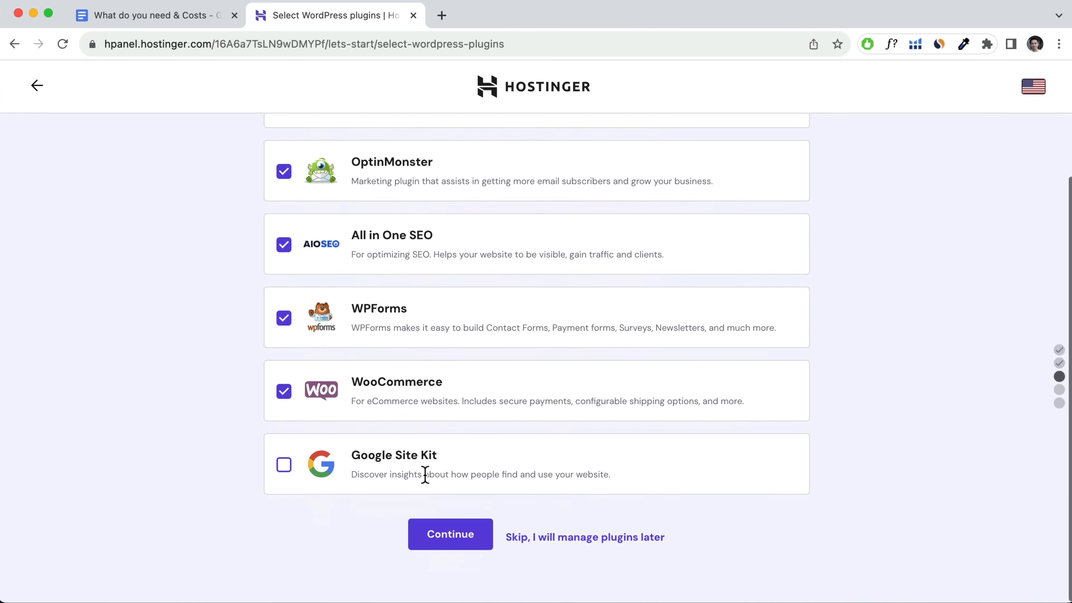
scroll(425, 475, up, 4)
scroll(425, 476, down, 6)
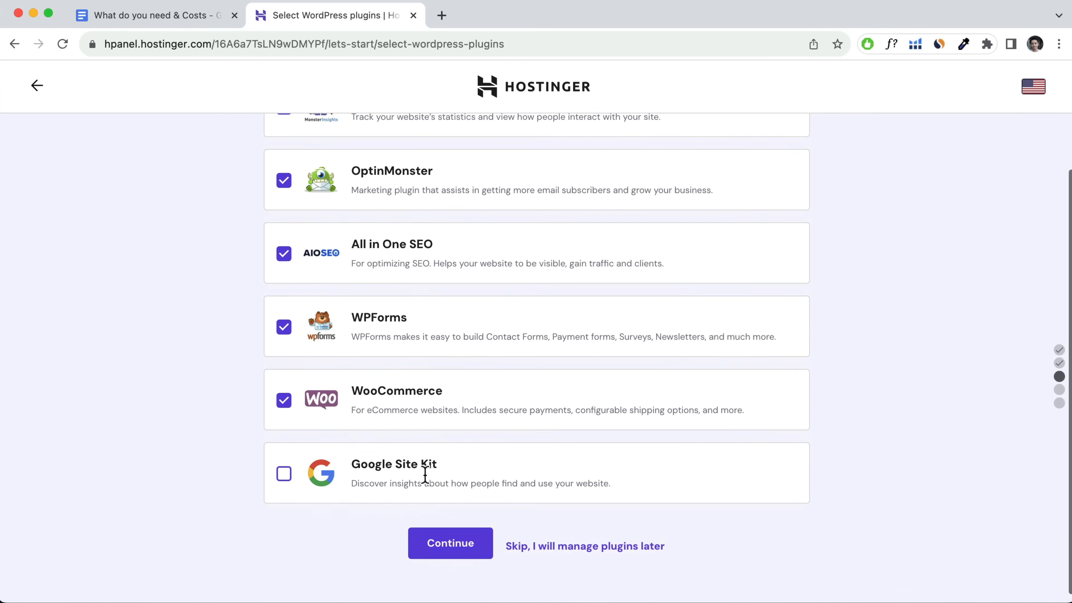
scroll(425, 475, up, 4)
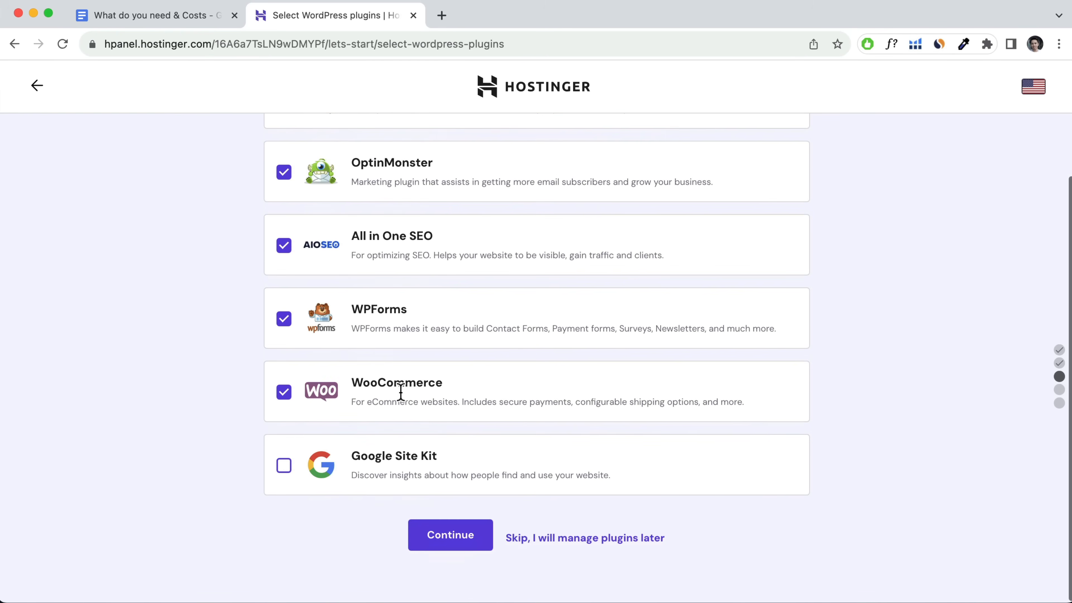
scroll(396, 384, down, 4)
click(540, 539)
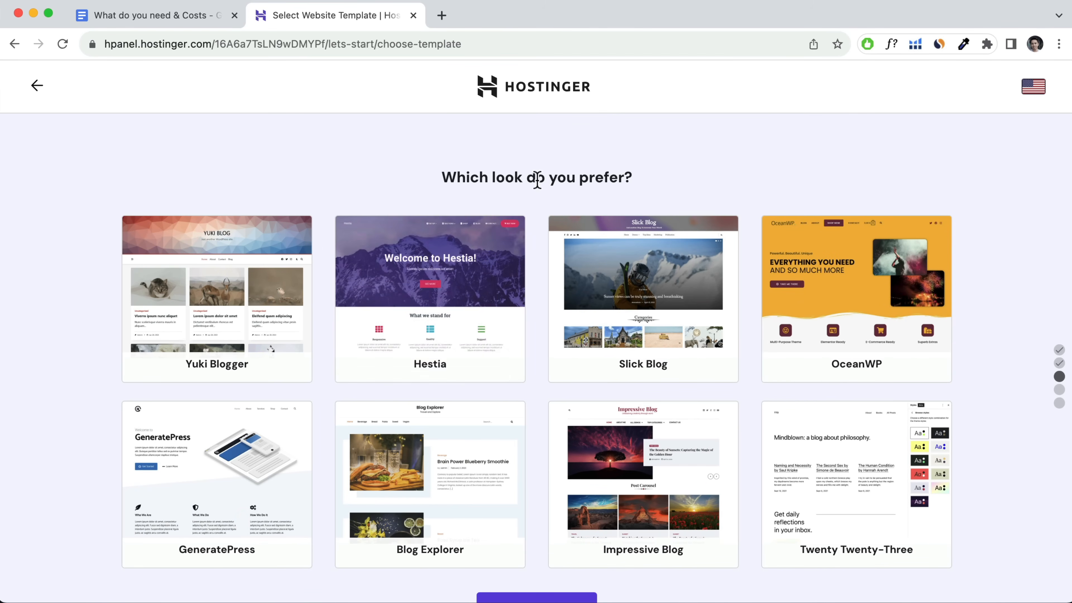
- Skip the template and select Claim a Free Domain, ready to enter a domain name
scroll(553, 348, down, 3)
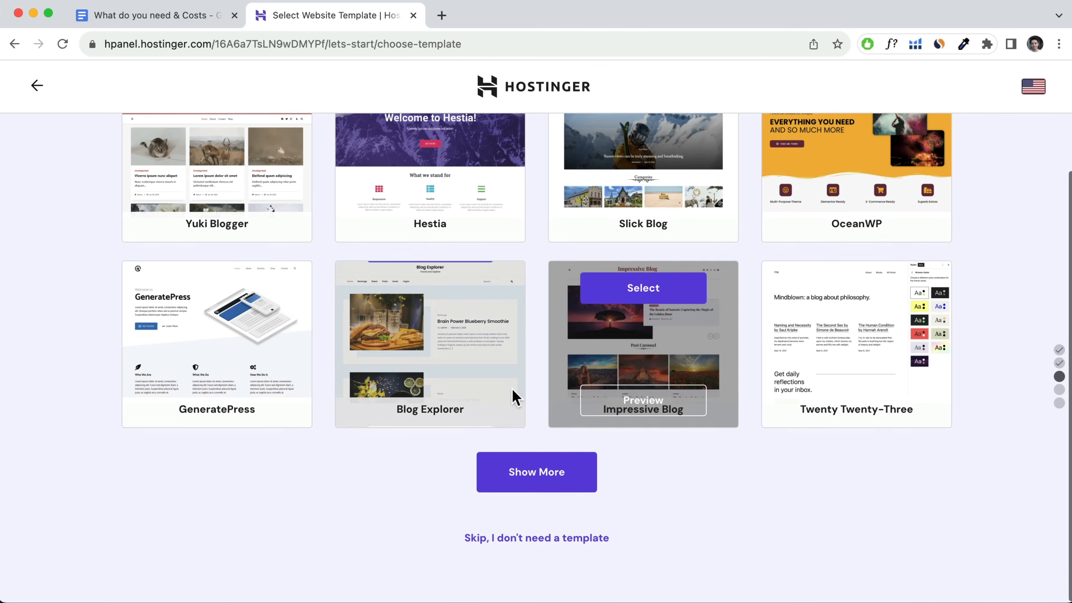
click(509, 540)
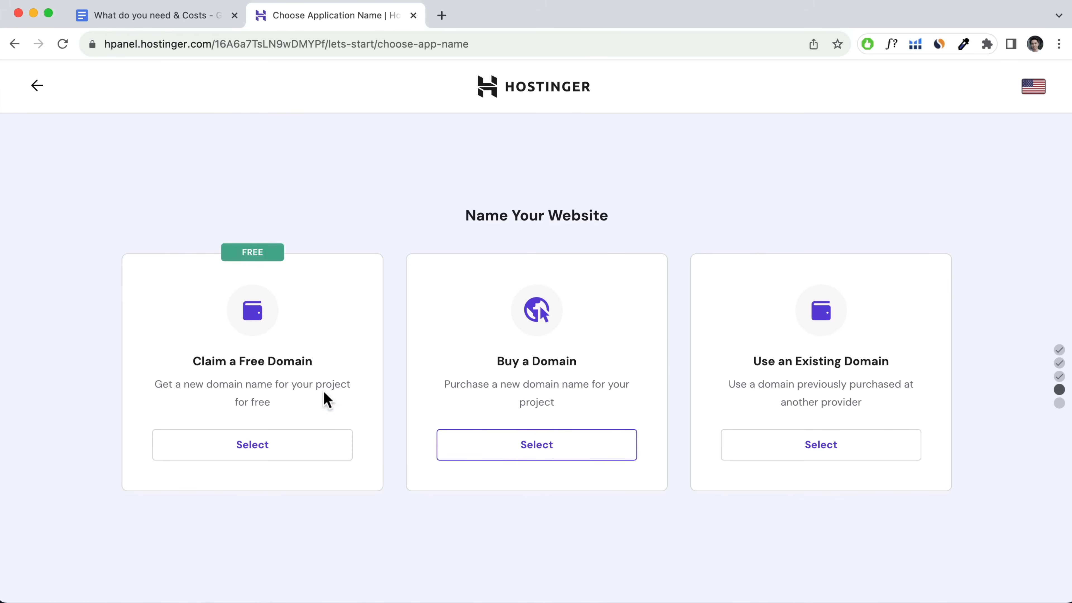
drag(200, 364, 311, 365)
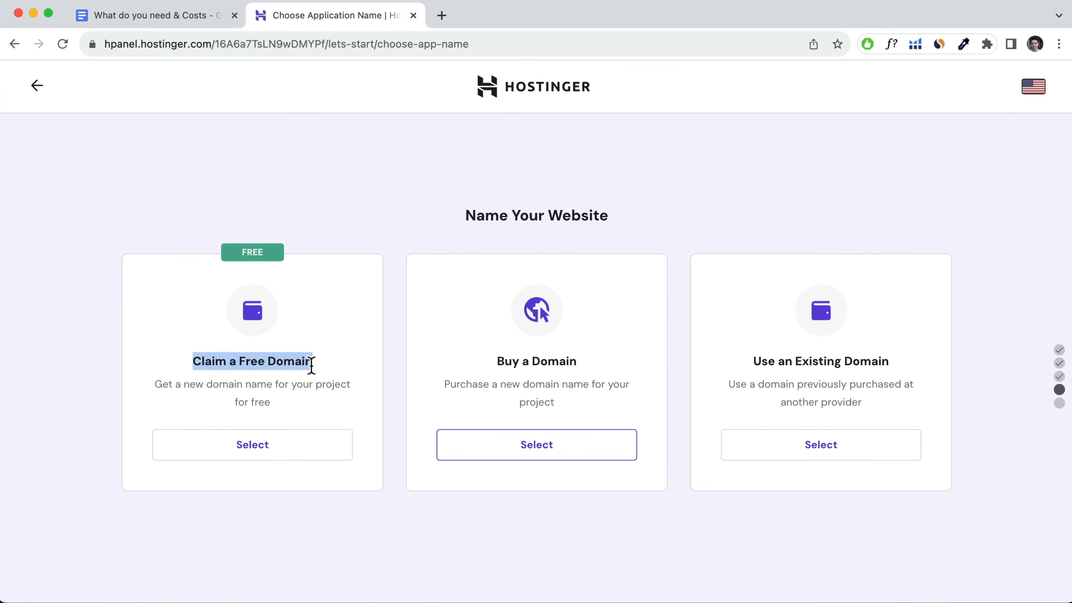
click(244, 453)
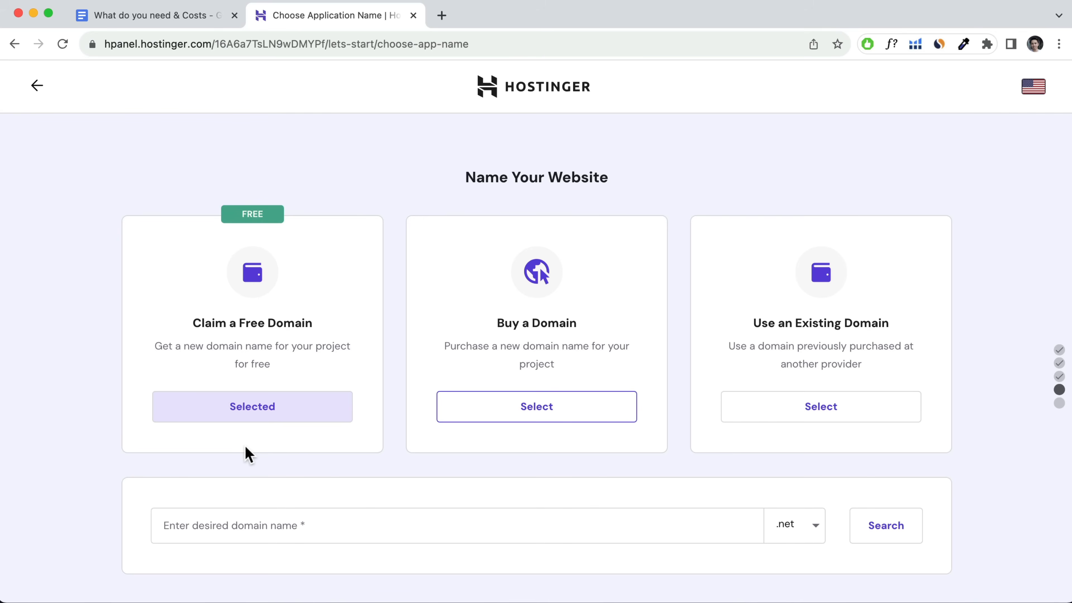
click(236, 535)
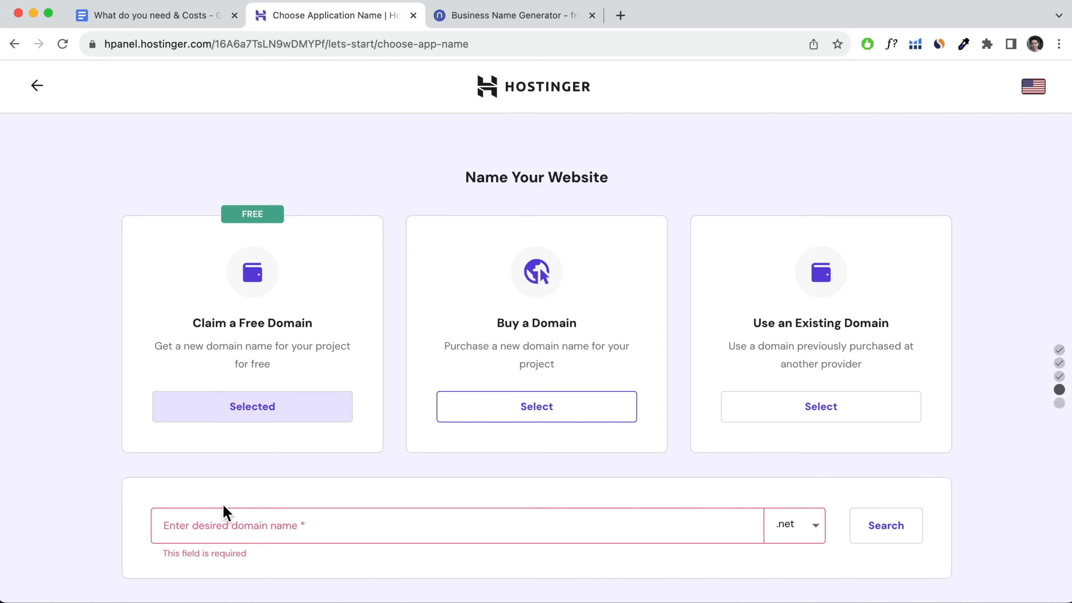
- In Namelix, replace the keyword 'home' with 'travel bags' and generate name ideas
click(462, 11)
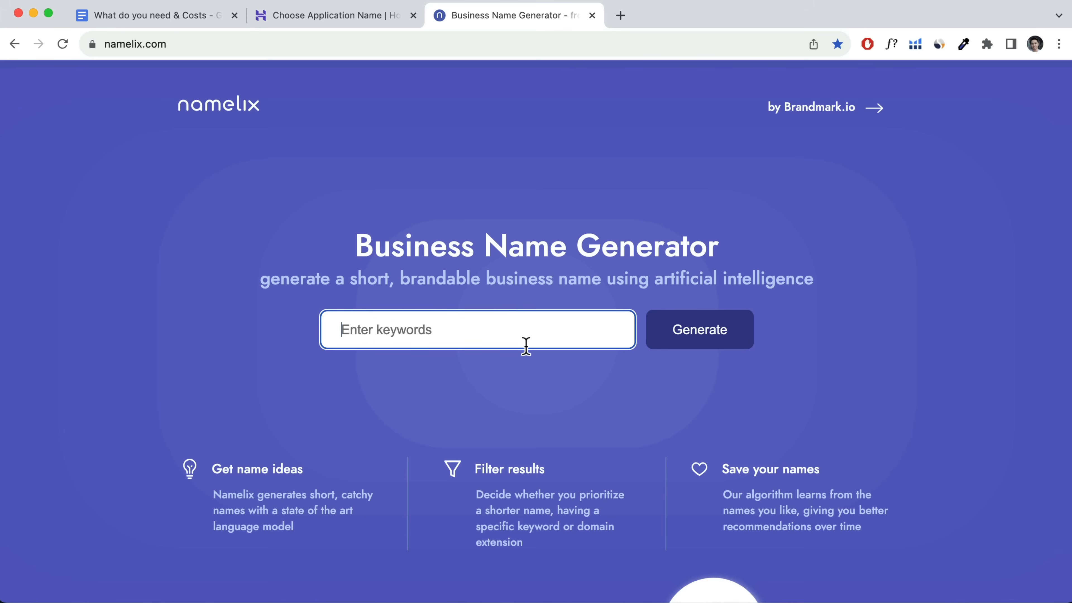
text(hom)
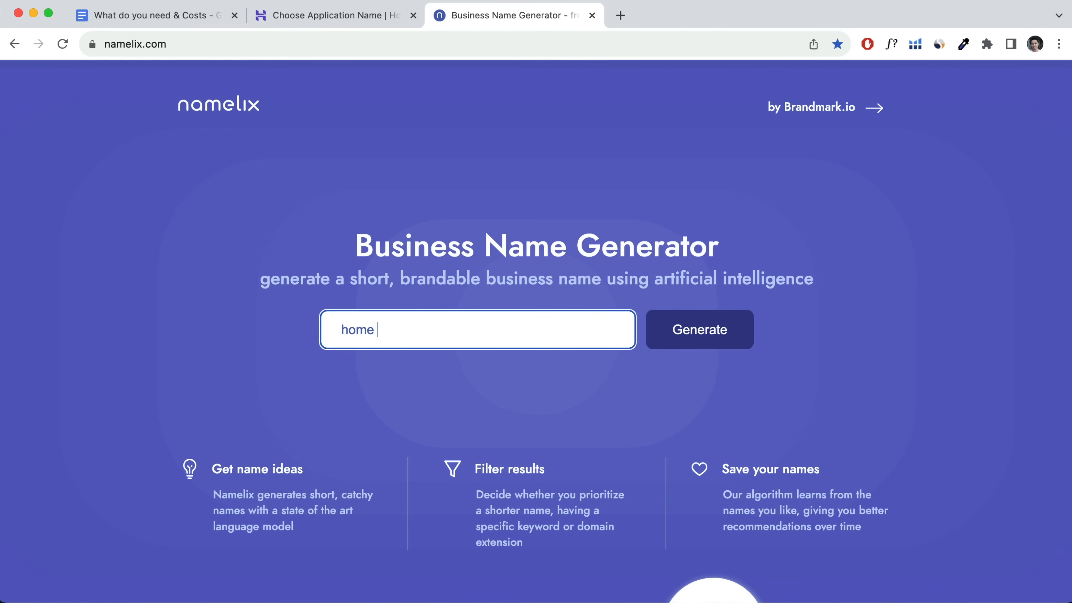
text(e)
key(BackSpace)
key(BackSpace)
key(BackSpace)
key(BackSpace)
text(travel bags)
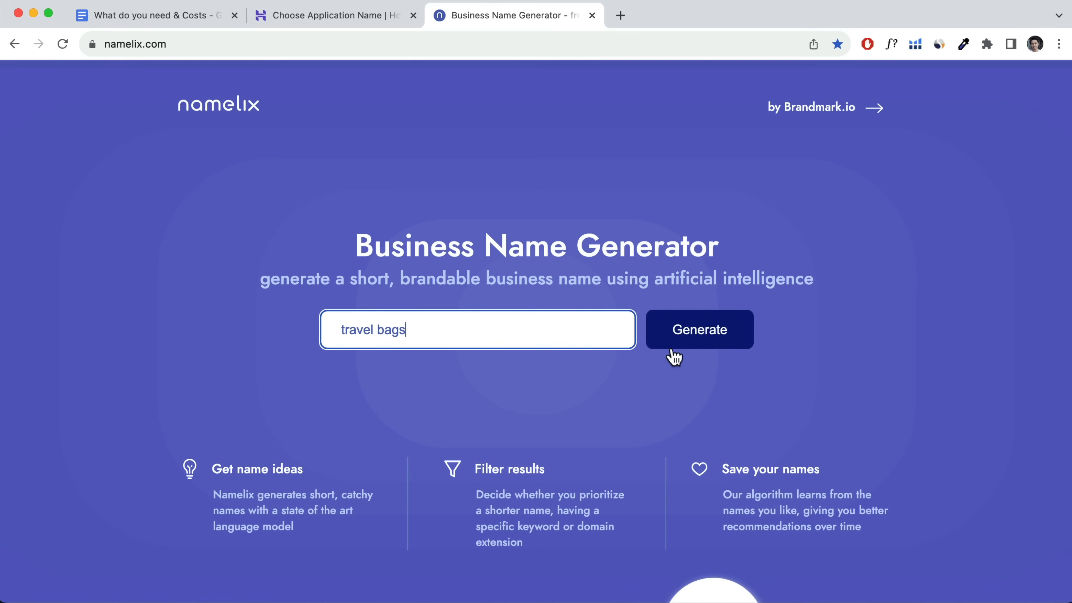
click(686, 338)
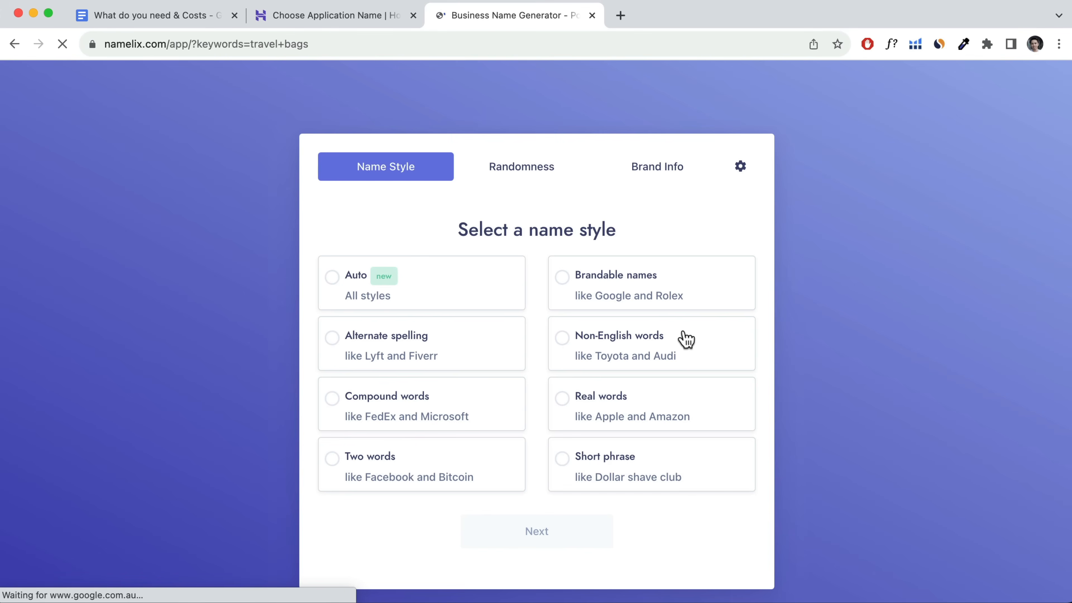
- Choose the Auto name style and Medium randomness, then generate the brand names
click(336, 290)
click(486, 528)
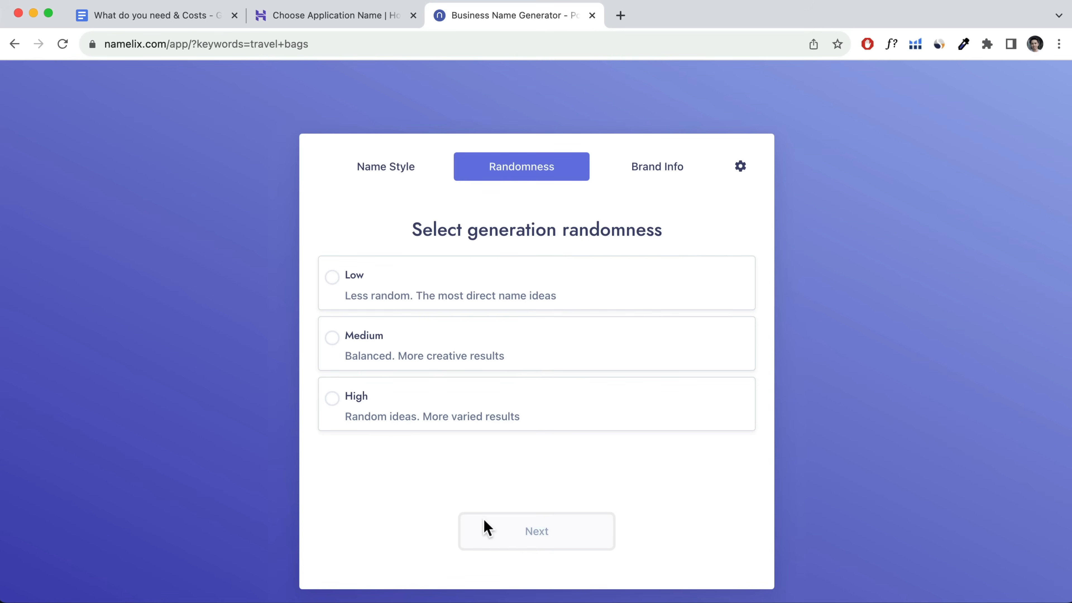
click(333, 338)
click(509, 530)
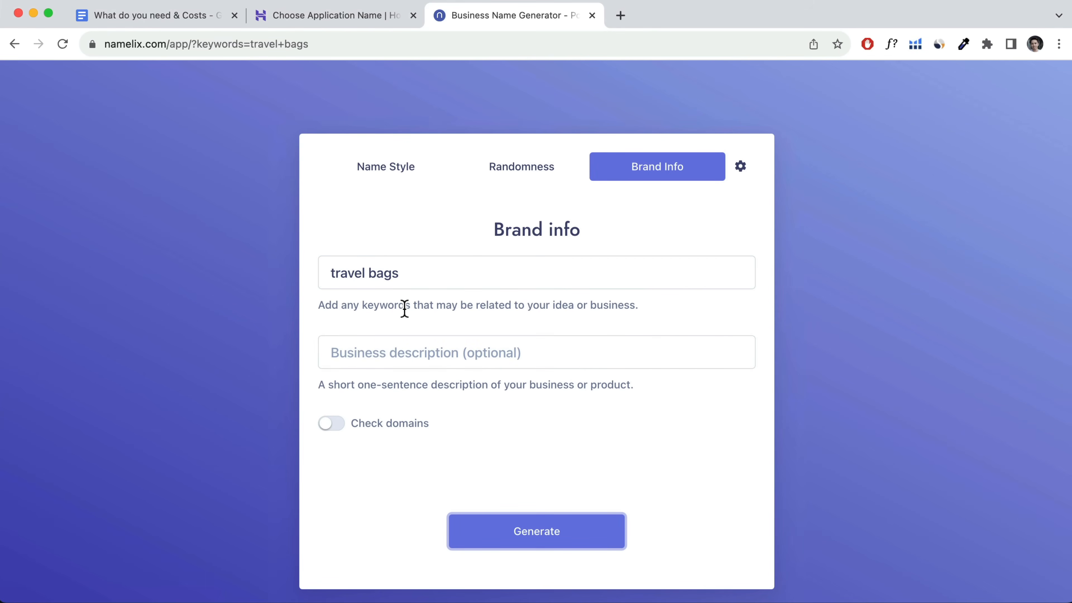
click(531, 544)
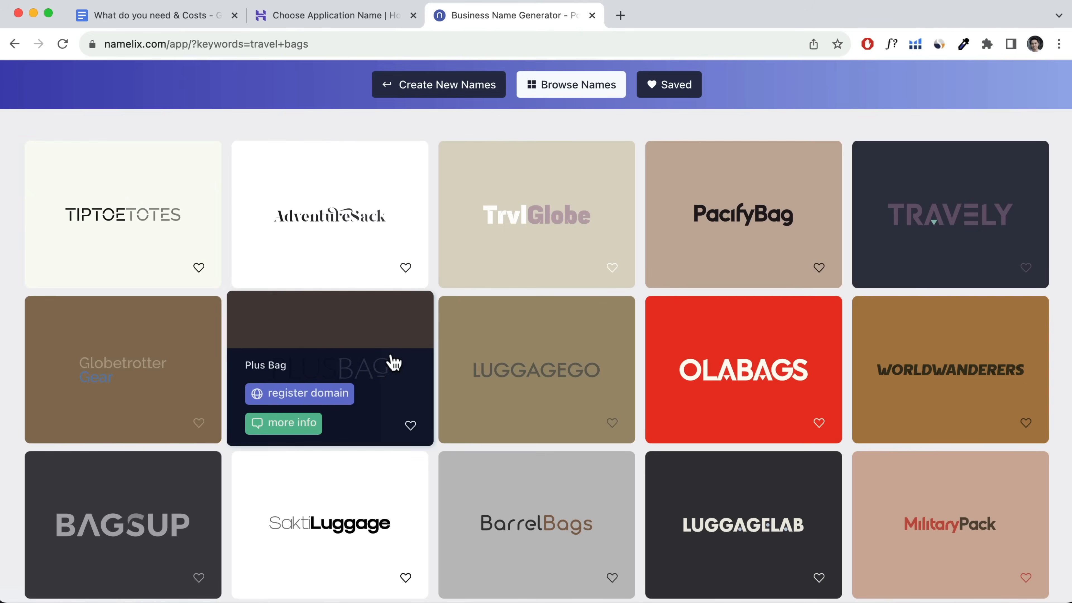
- Browse the generated names such as TRVLPAK, DIGITRIP and PackSense
scroll(536, 350, down, 3)
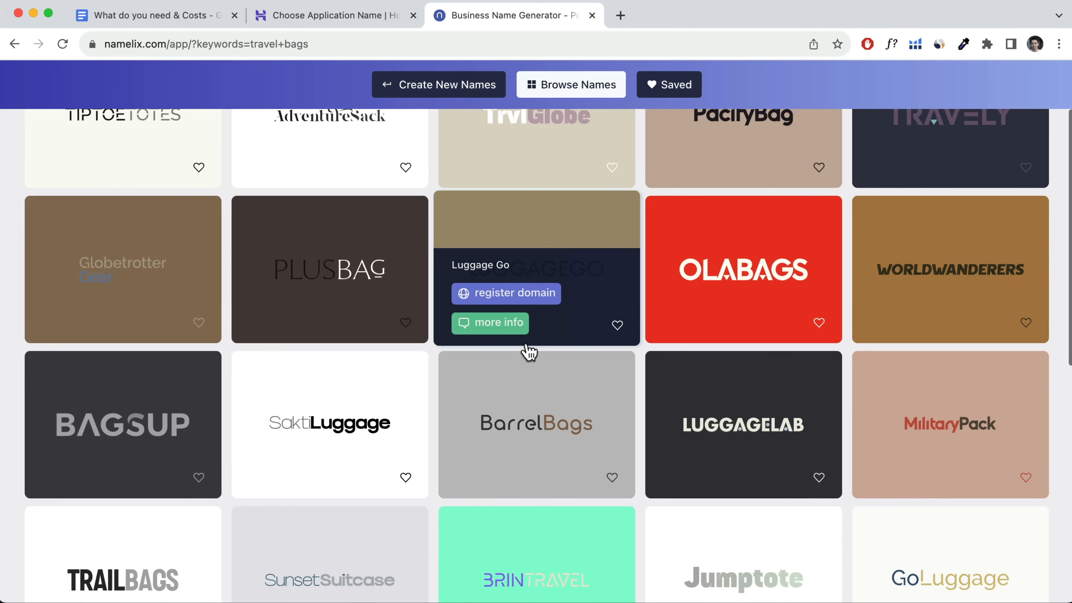
scroll(529, 350, down, 3)
scroll(766, 400, down, 3)
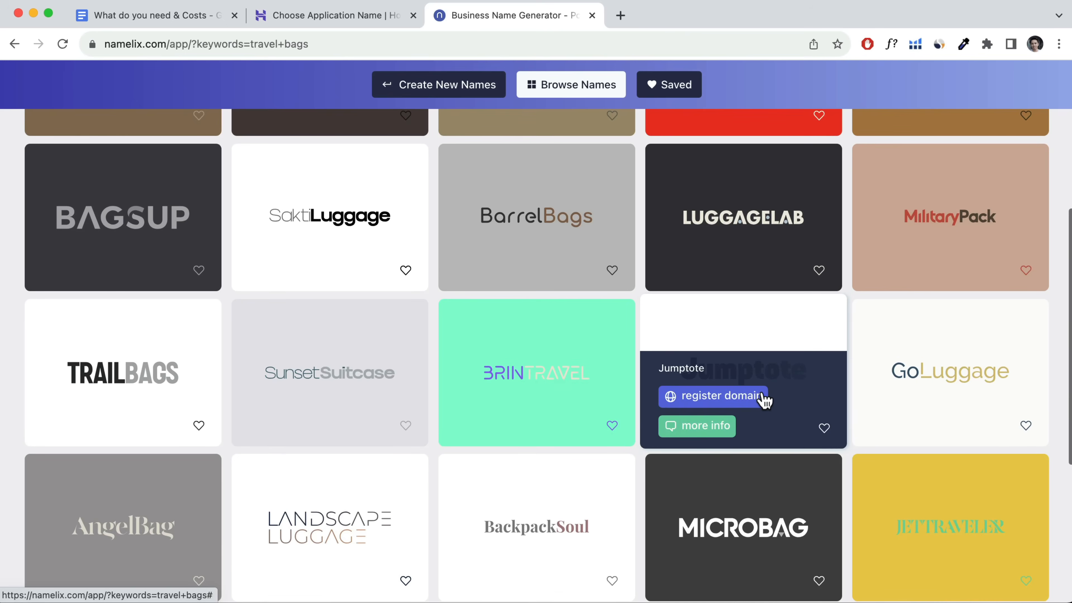
scroll(675, 380, down, 3)
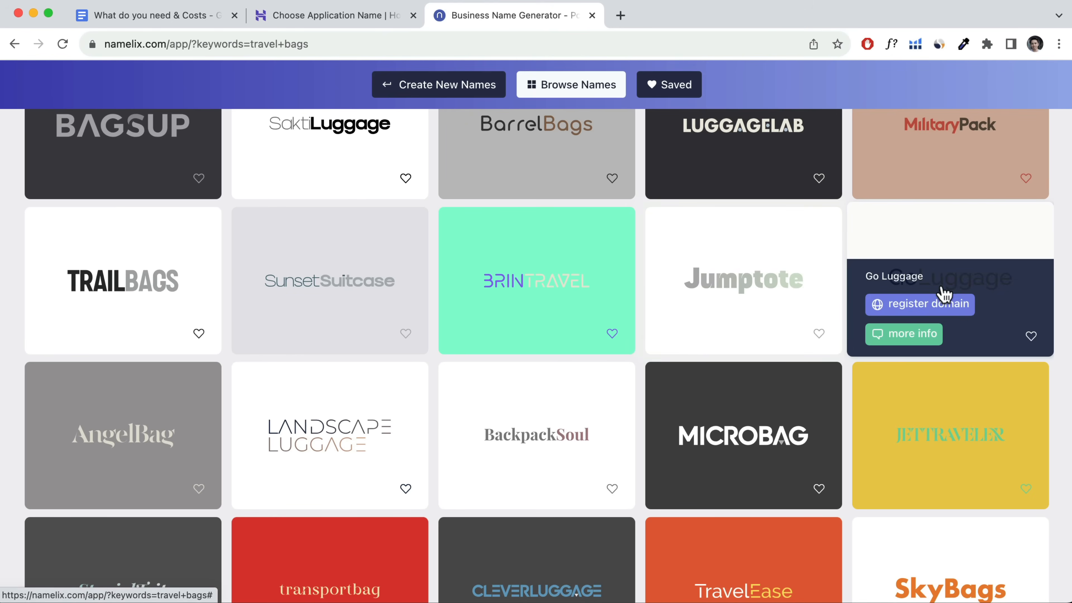
scroll(853, 467, down, 2)
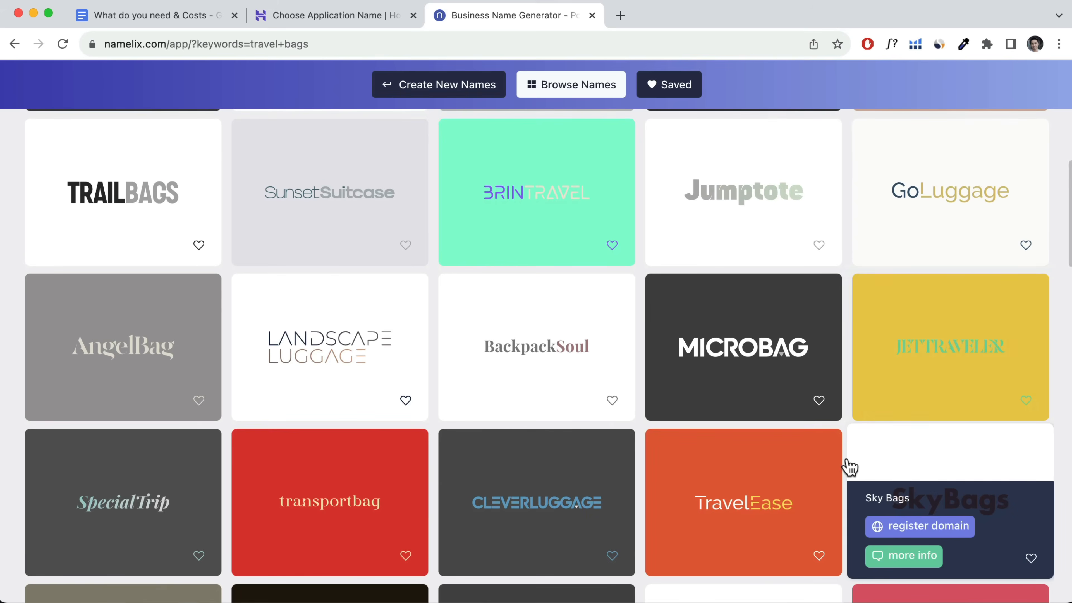
scroll(833, 466, down, 2)
scroll(833, 466, down, 4)
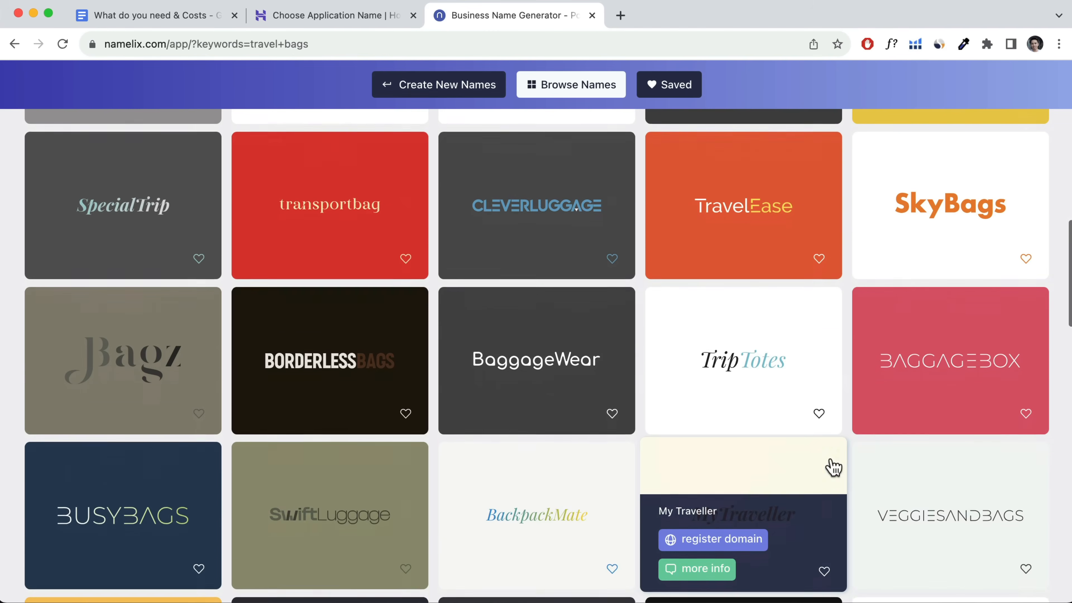
scroll(833, 466, down, 2)
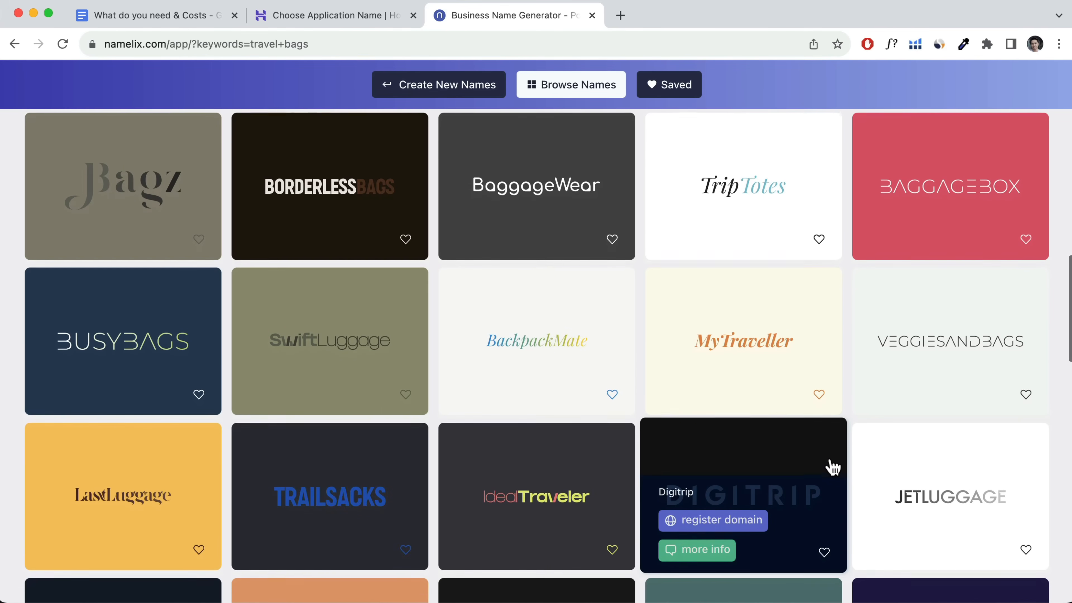
scroll(832, 467, down, 2)
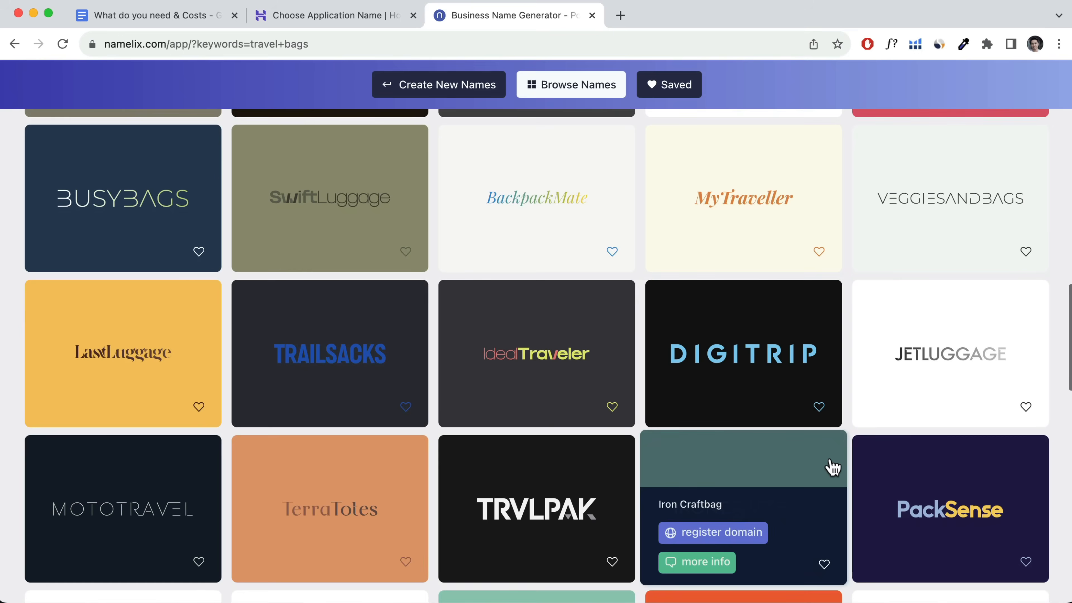
scroll(830, 467, down, 3)
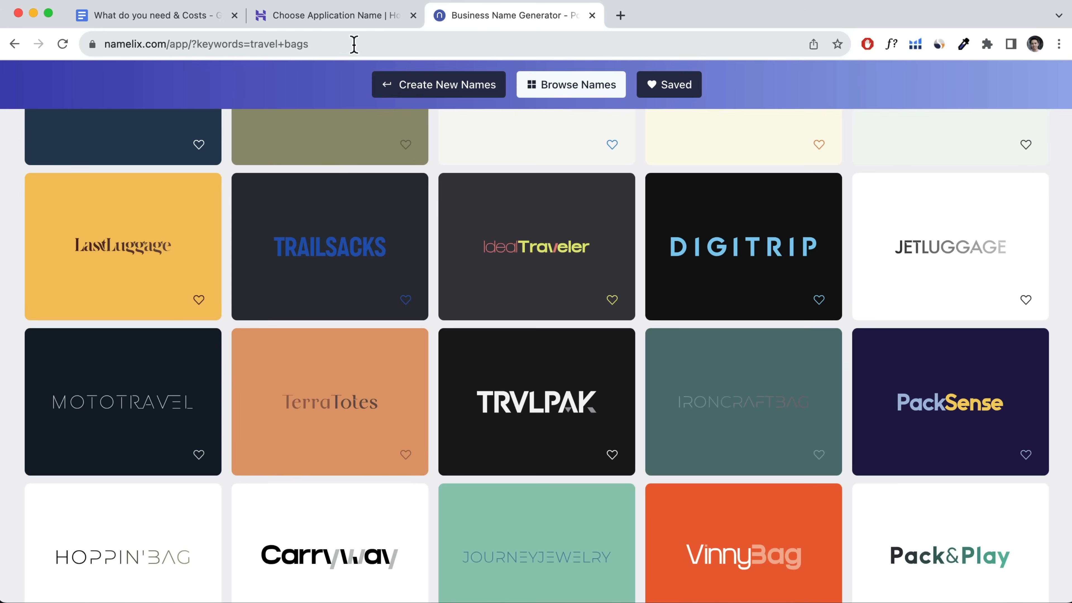
- Back in Hostinger, search for a .com domain named 'trv', which turns out taken
click(296, 16)
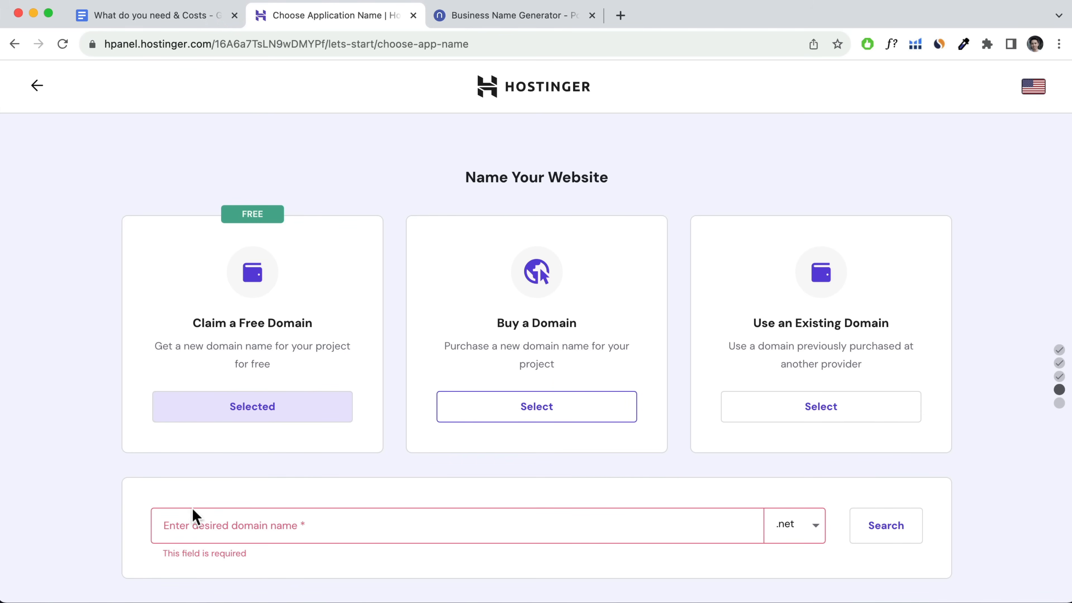
click(198, 515)
text(tr)
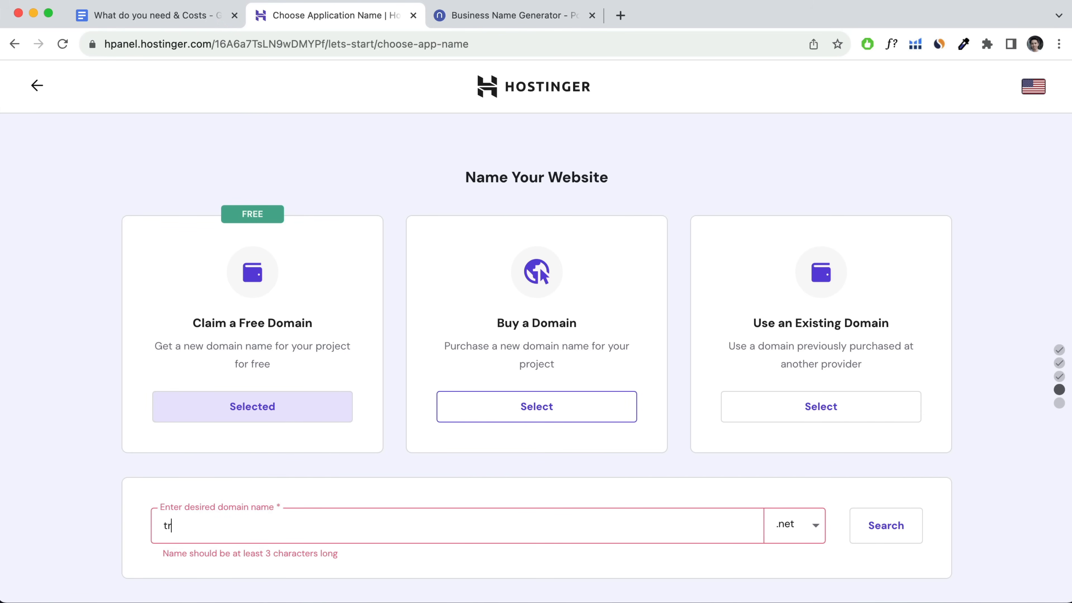
text(vlbags)
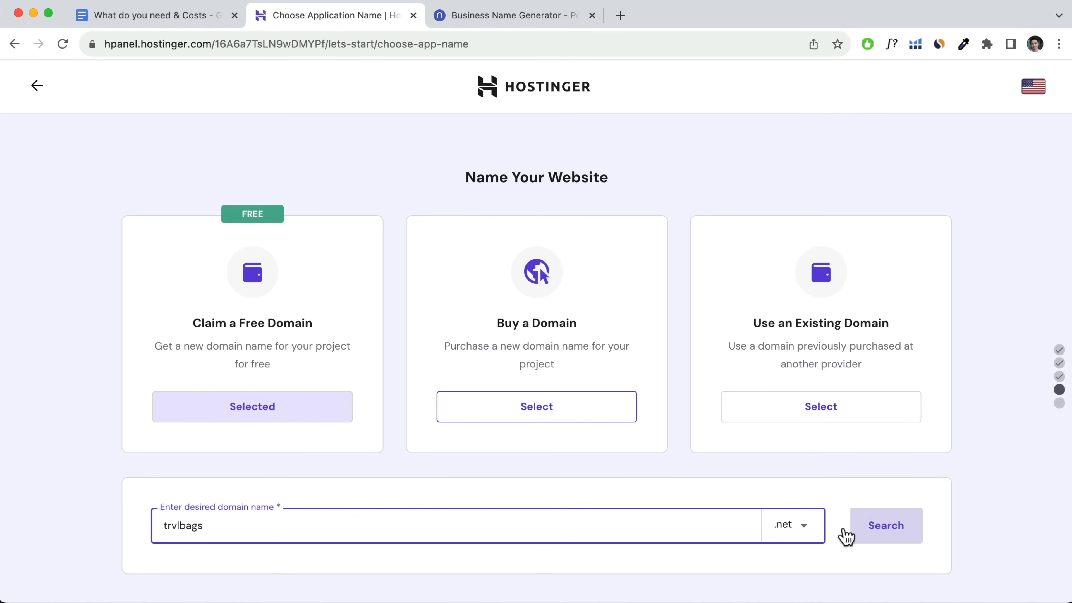
click(812, 528)
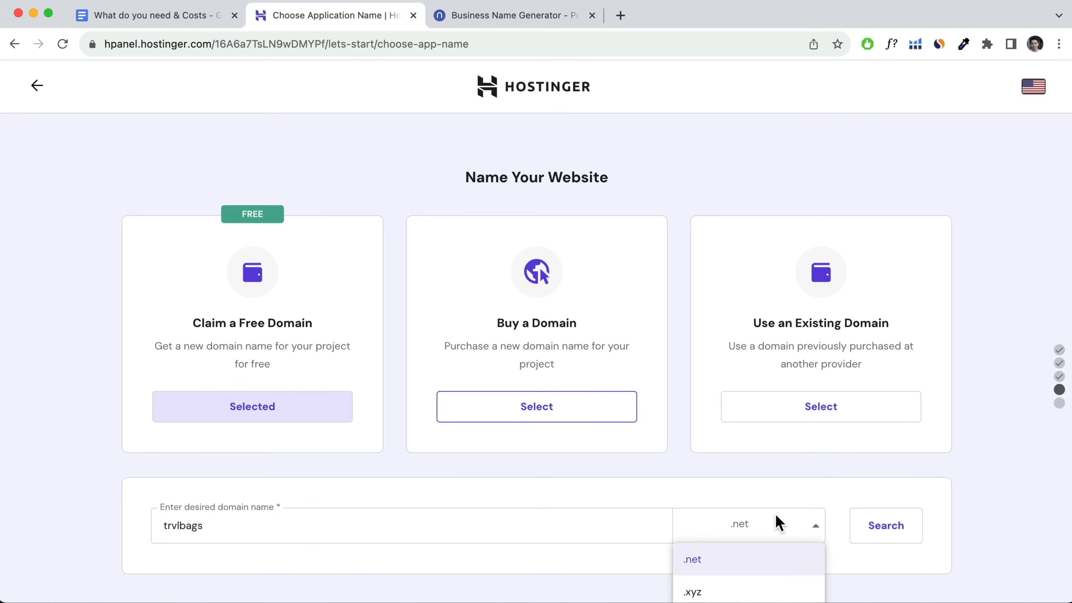
scroll(775, 519, down, 3)
scroll(770, 519, down, 3)
scroll(745, 476, down, 5)
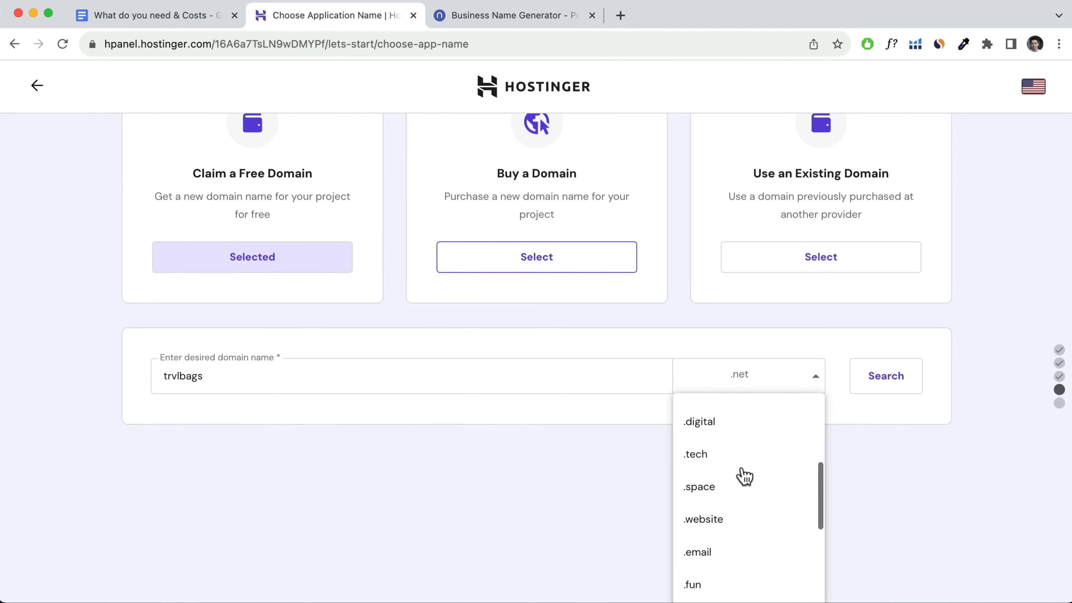
scroll(743, 482, down, 3)
scroll(740, 485, up, 10)
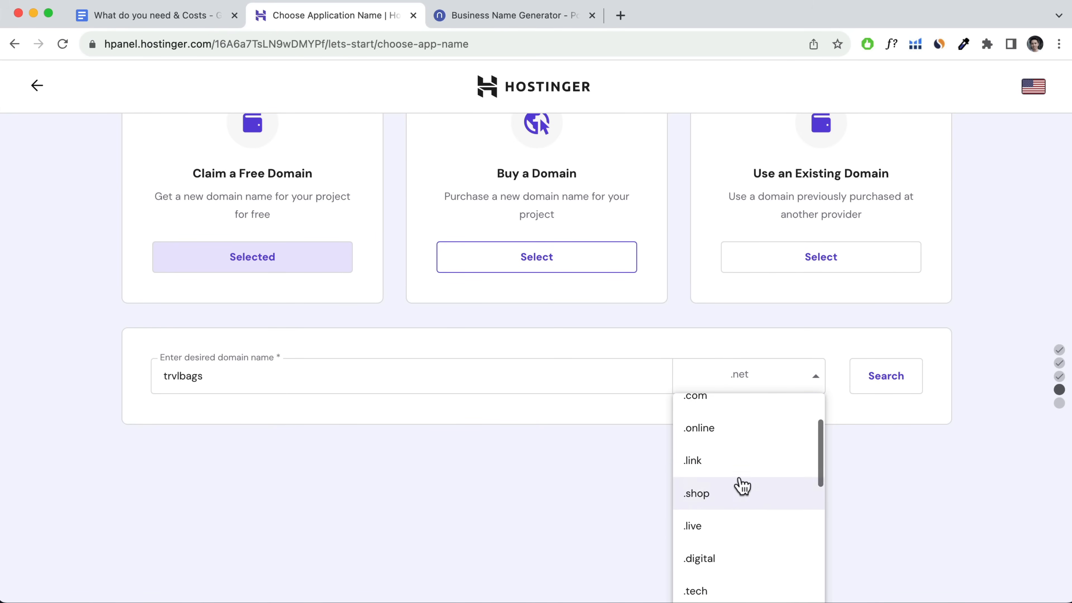
click(736, 477)
click(892, 483)
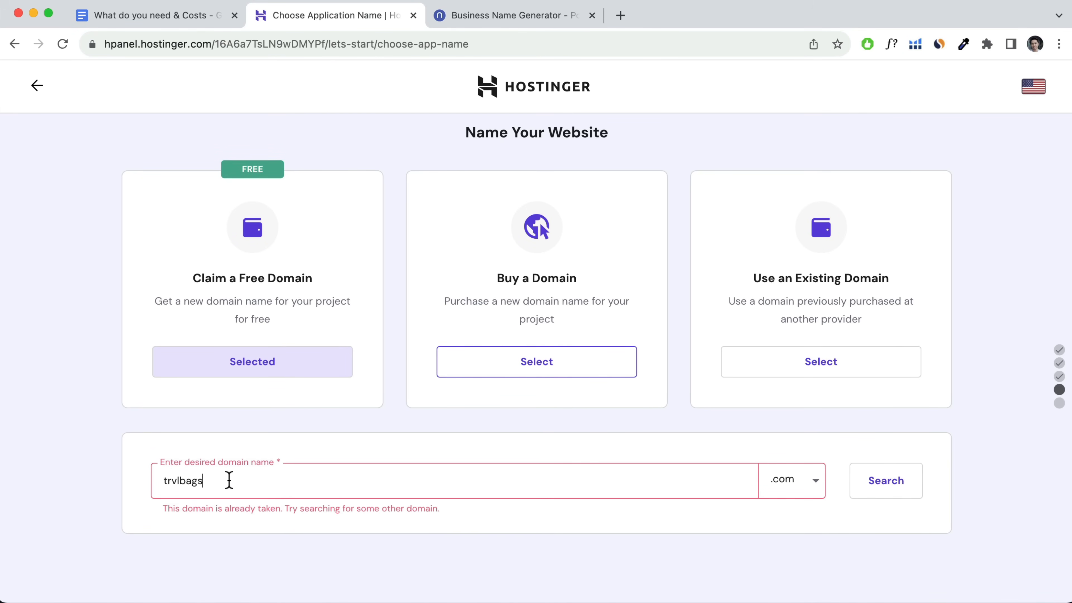
- Search for vj341.com instead and continue once it shows available
key(BackSpace)
key(BackSpace)
key(BackSpace)
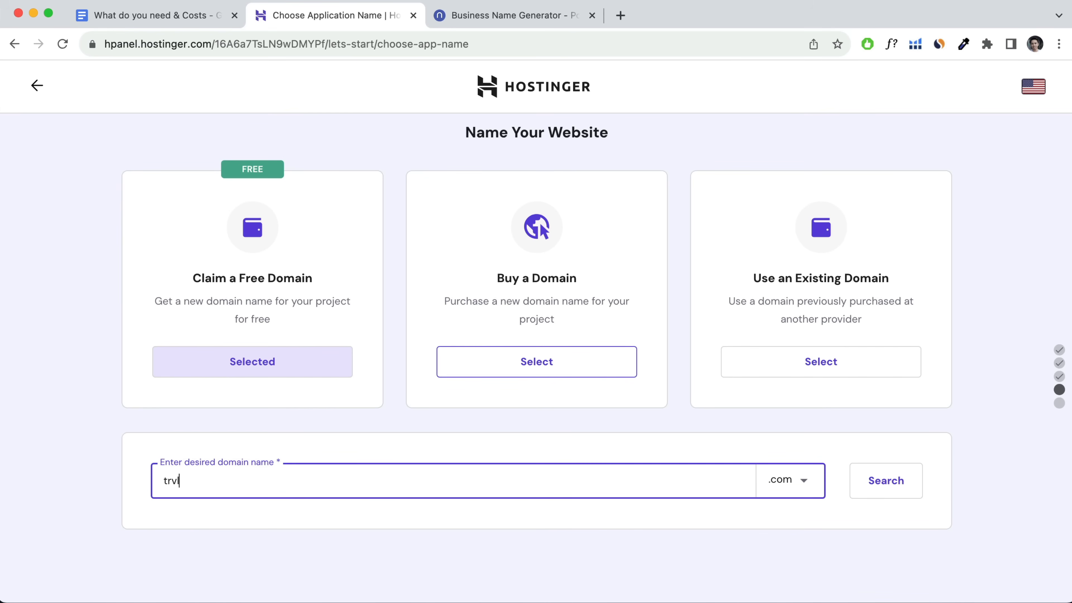
key(BackSpace)
key(BackSpace)
key(BackSpace)
key(BackSpace)
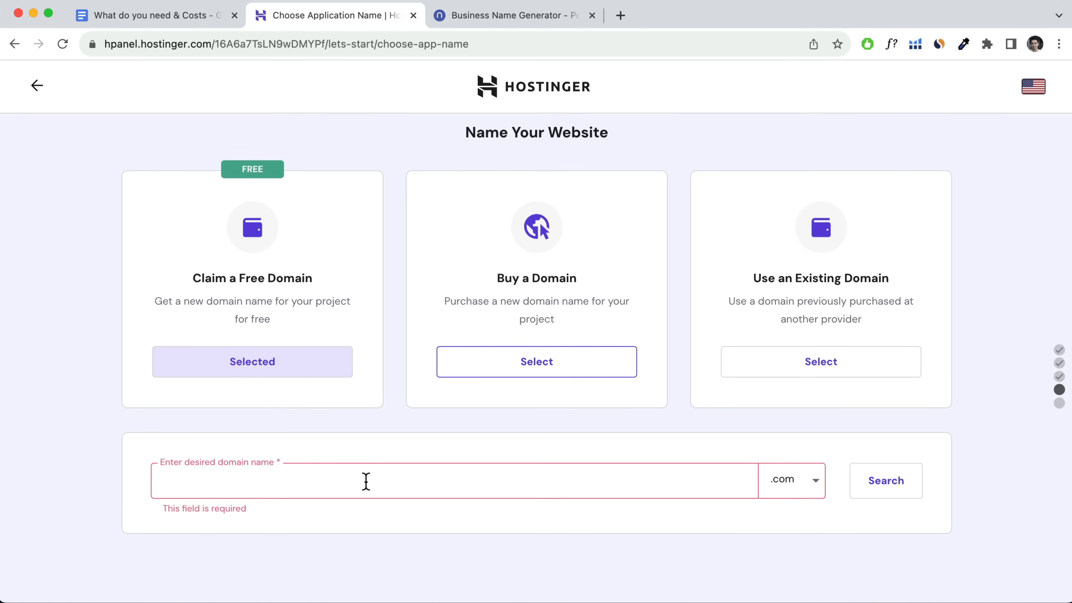
text(V)
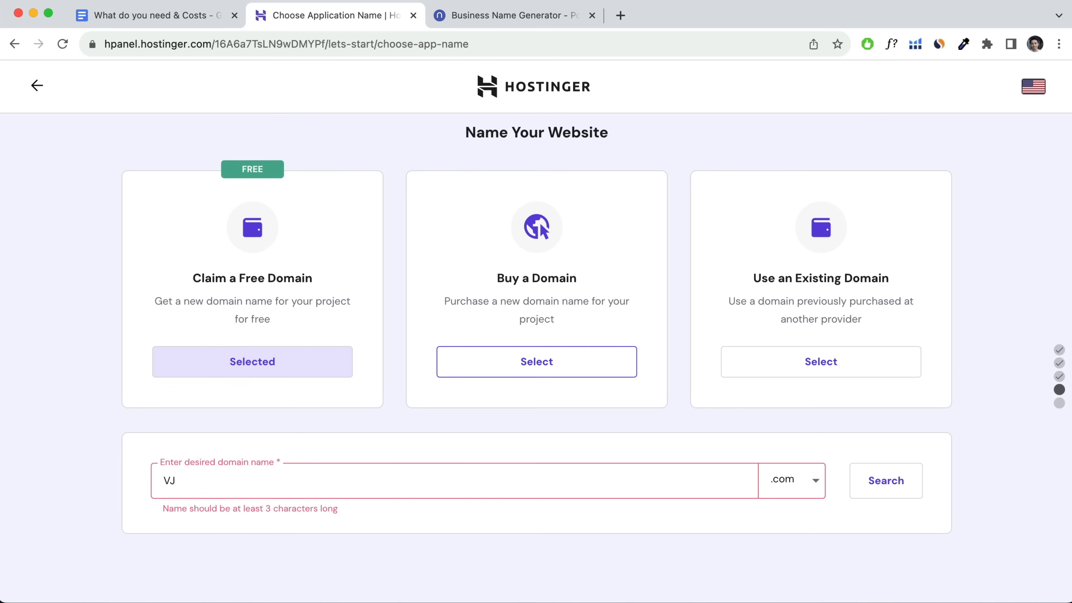
text(J341)
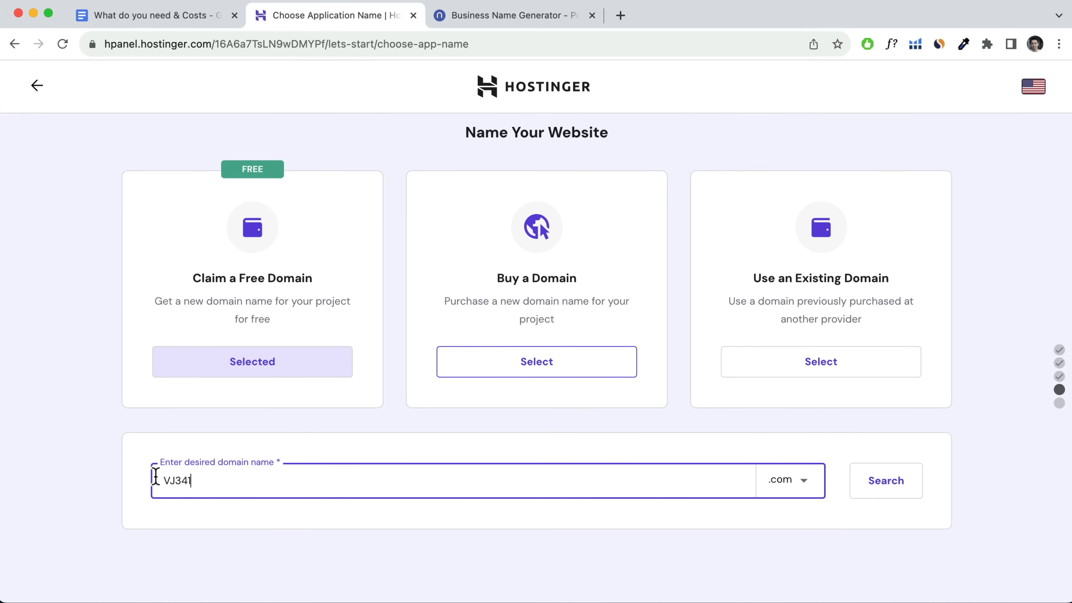
click(890, 479)
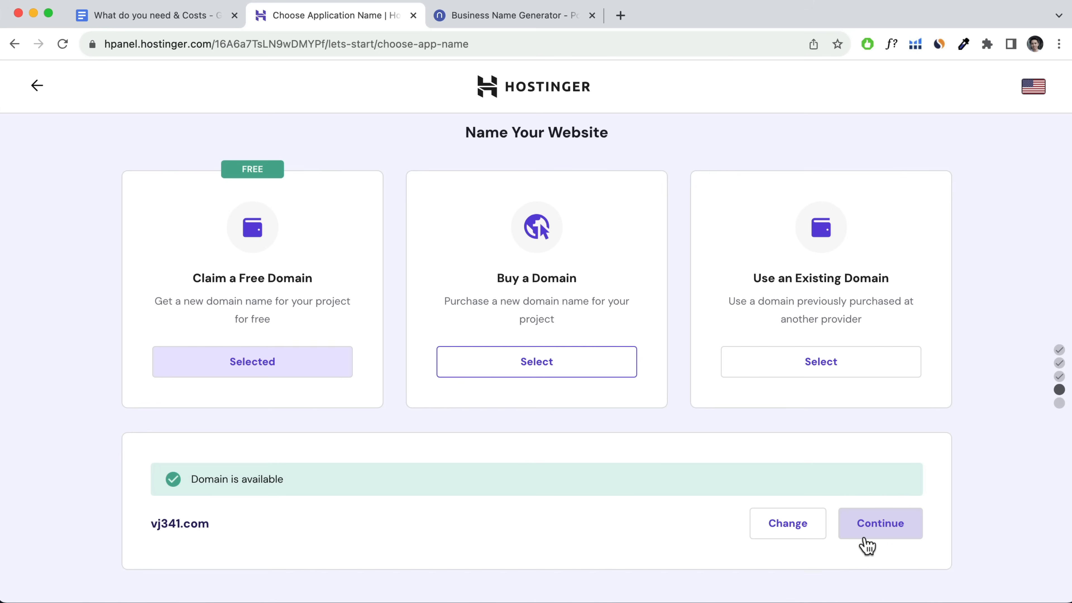
click(878, 536)
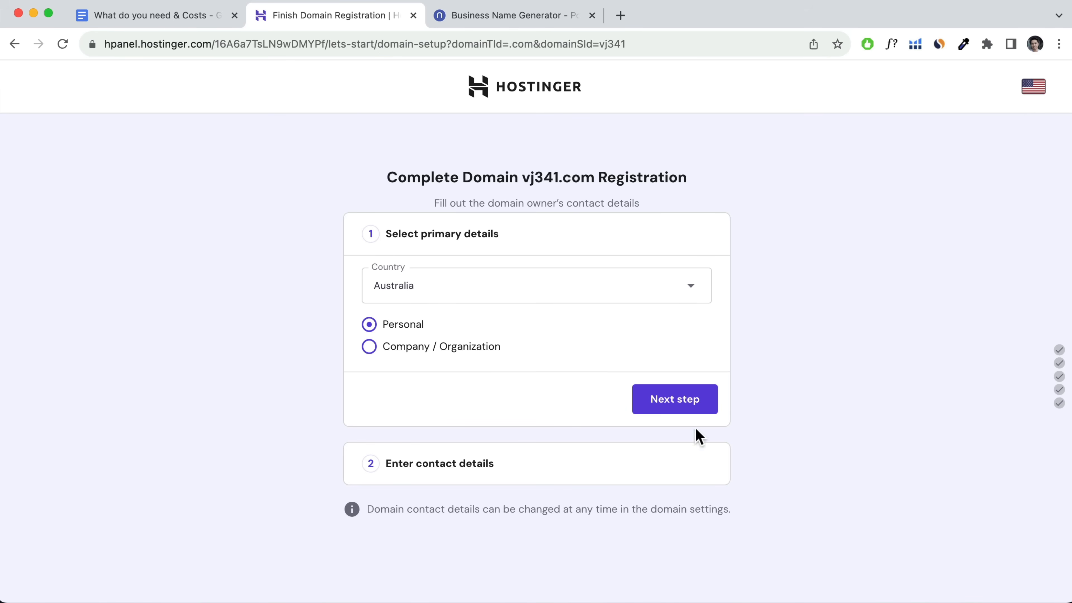
- Keep Australia and Personal as owner details, submit the contact fields, and finish registering vj341.com
click(672, 405)
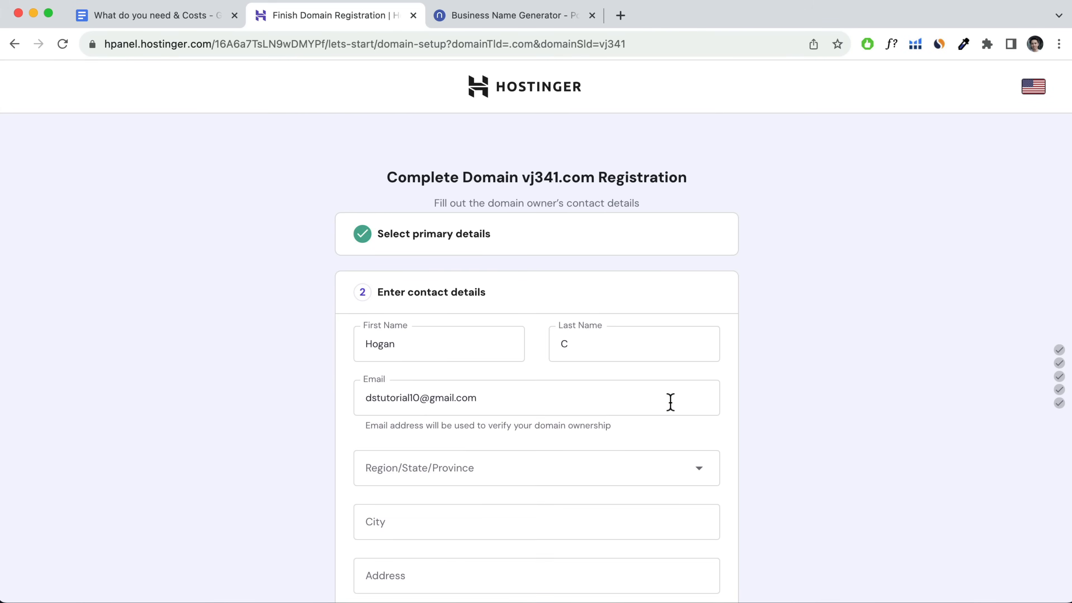
scroll(667, 405, down, 6)
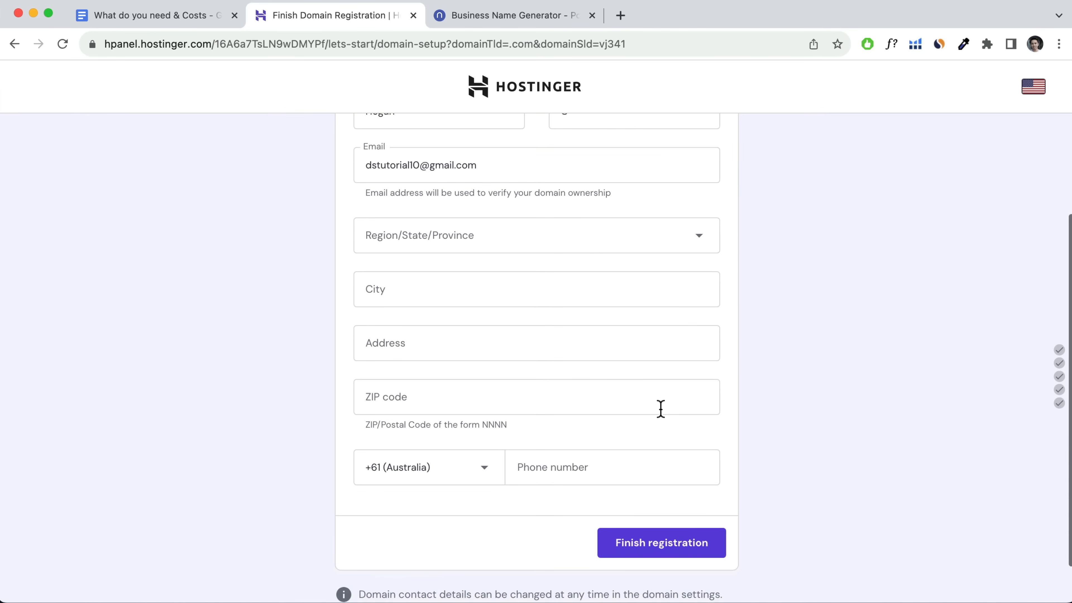
scroll(661, 409, up, 2)
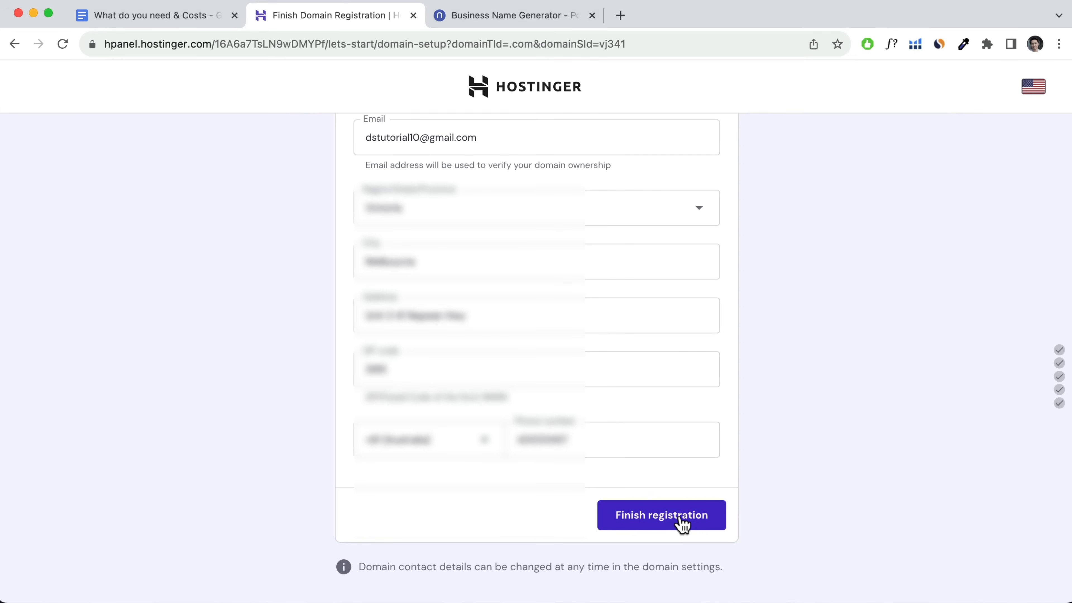
click(668, 523)
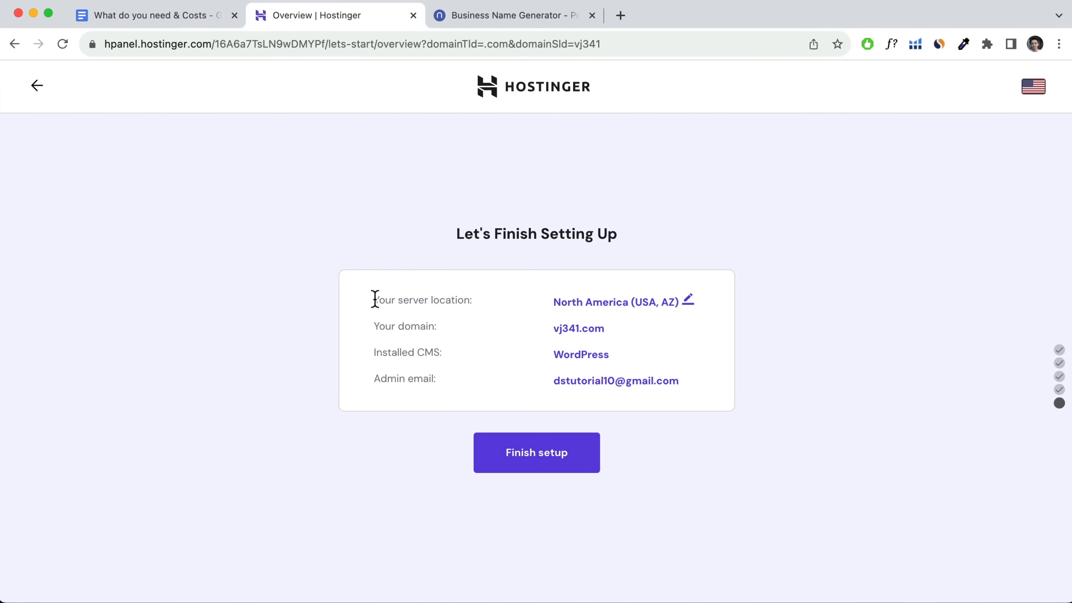
- Reconfirm North America (USA, AZ) as the server location and finish the website setup
drag(375, 299, 480, 306)
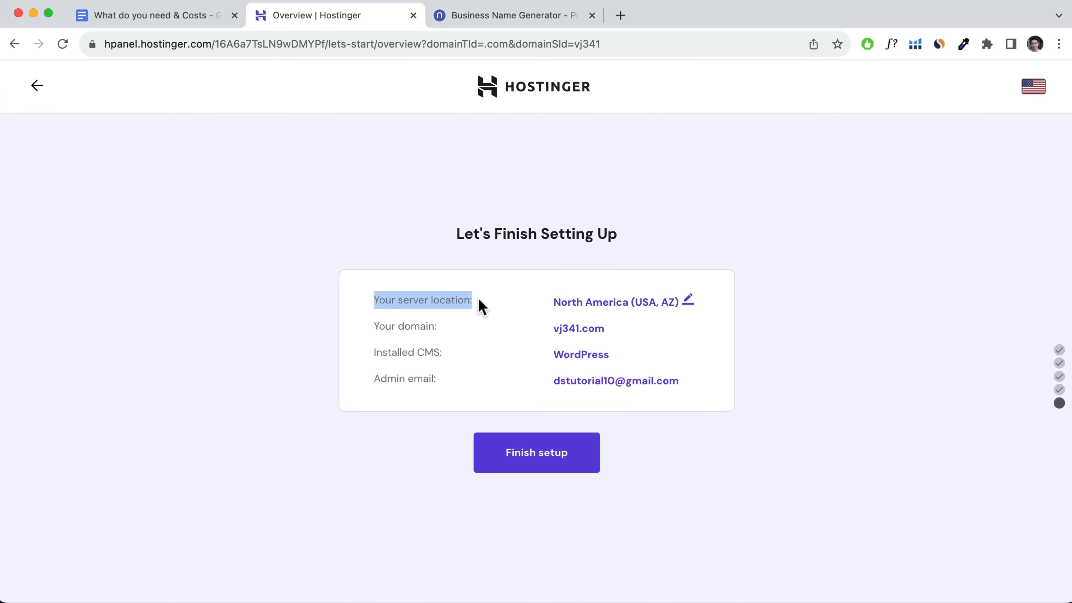
click(688, 301)
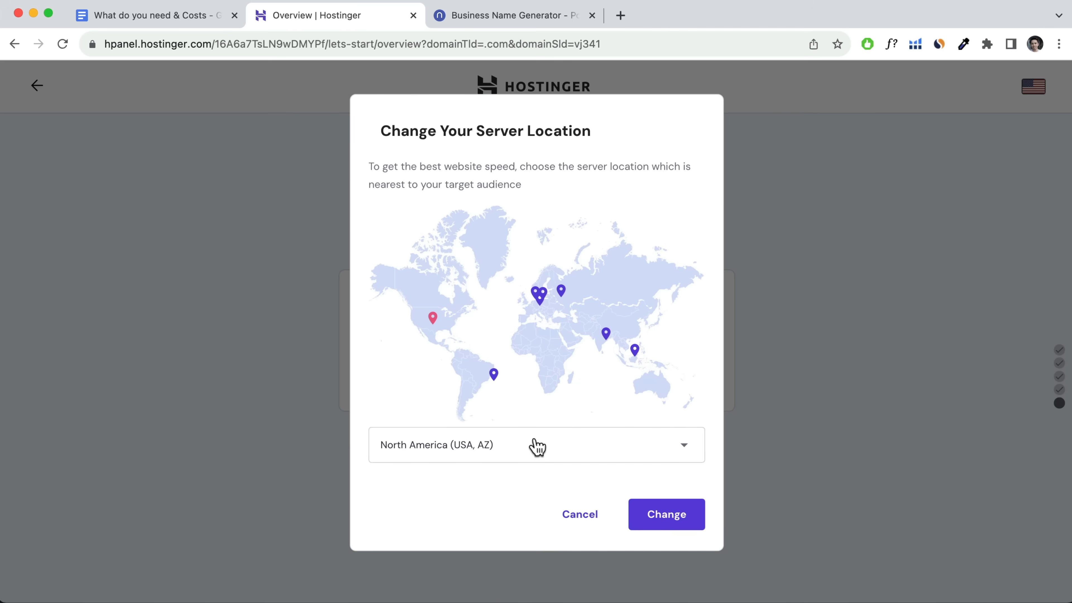
click(537, 447)
scroll(481, 509, down, 3)
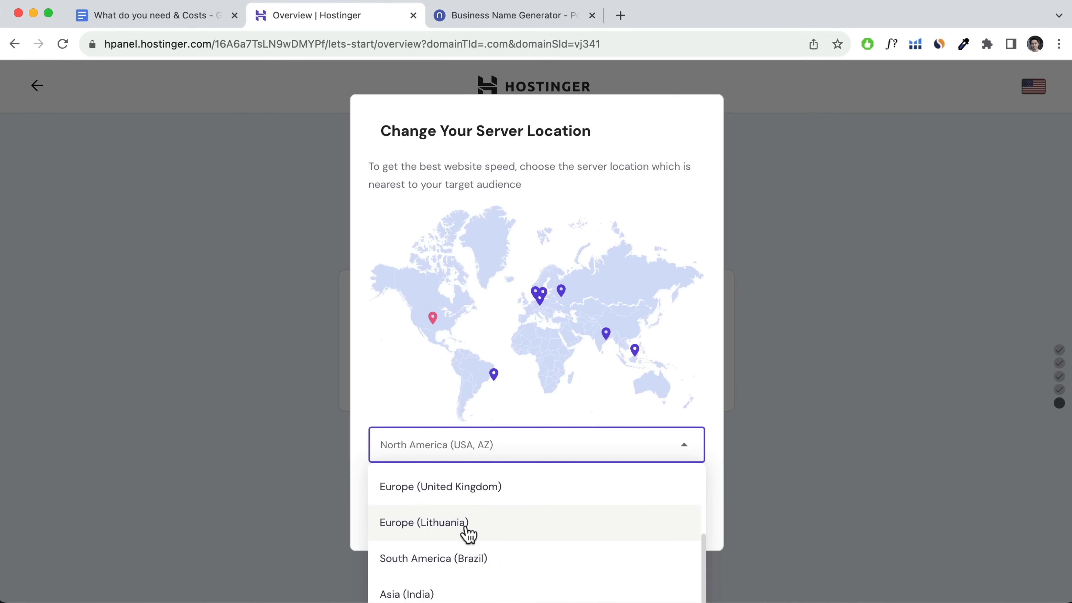
scroll(467, 534, up, 3)
scroll(467, 534, down, 5)
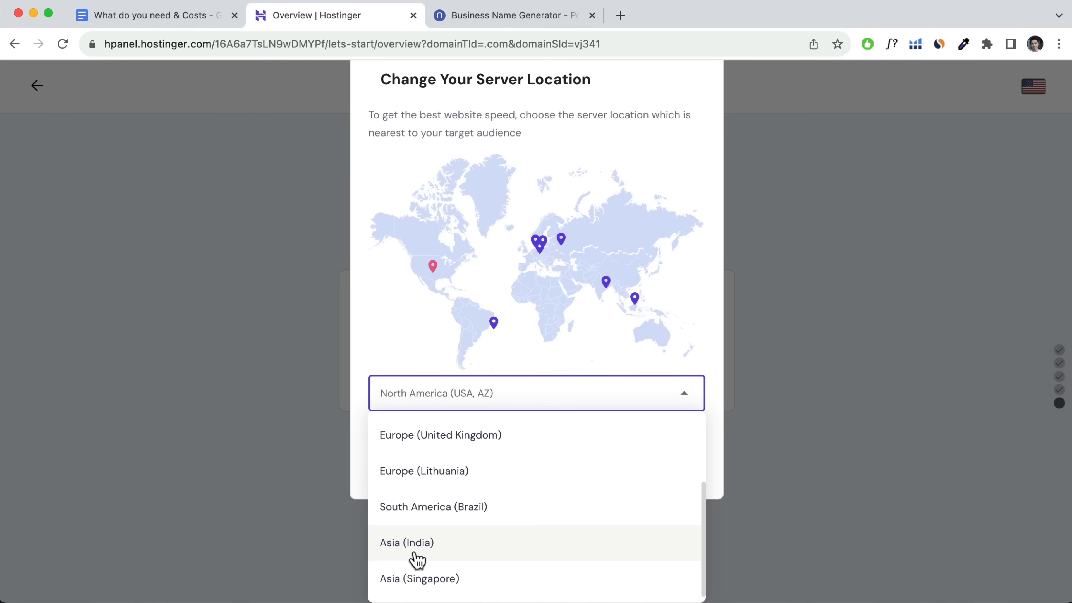
scroll(462, 506, up, 3)
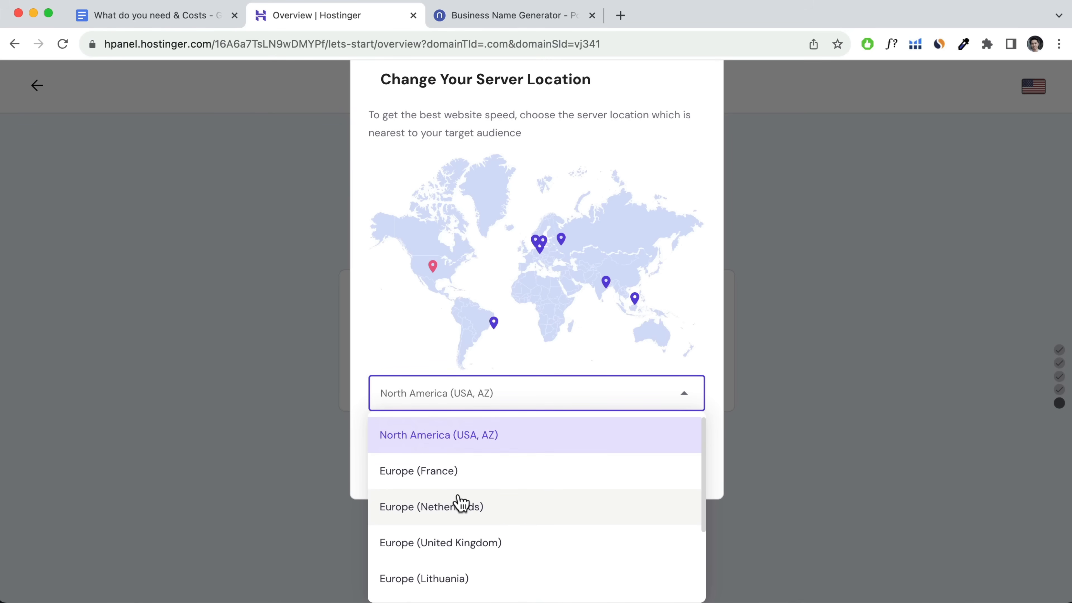
scroll(458, 504, down, 3)
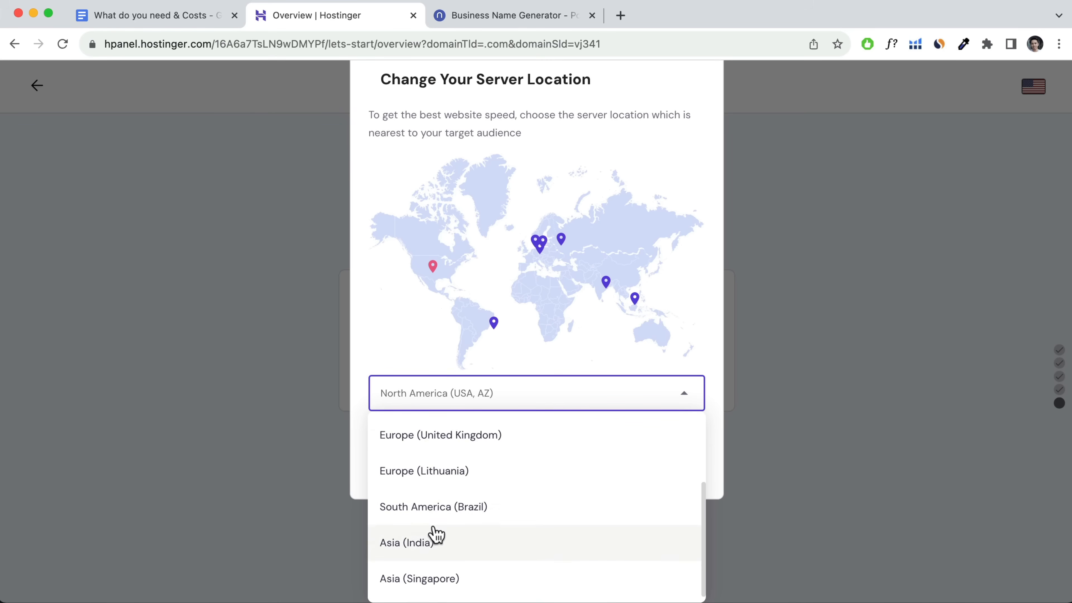
scroll(433, 499, up, 3)
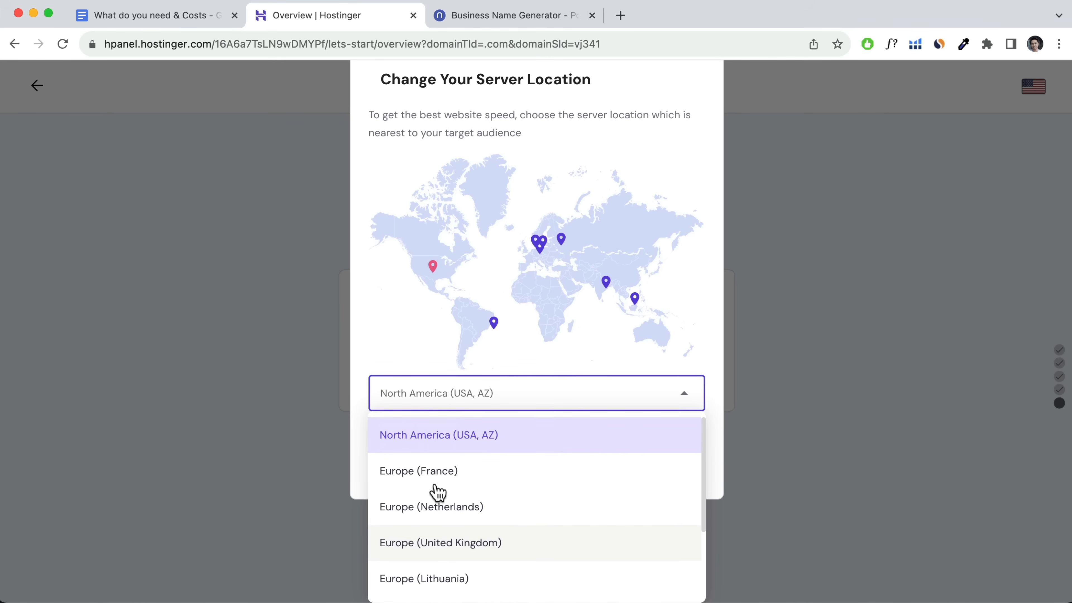
click(462, 444)
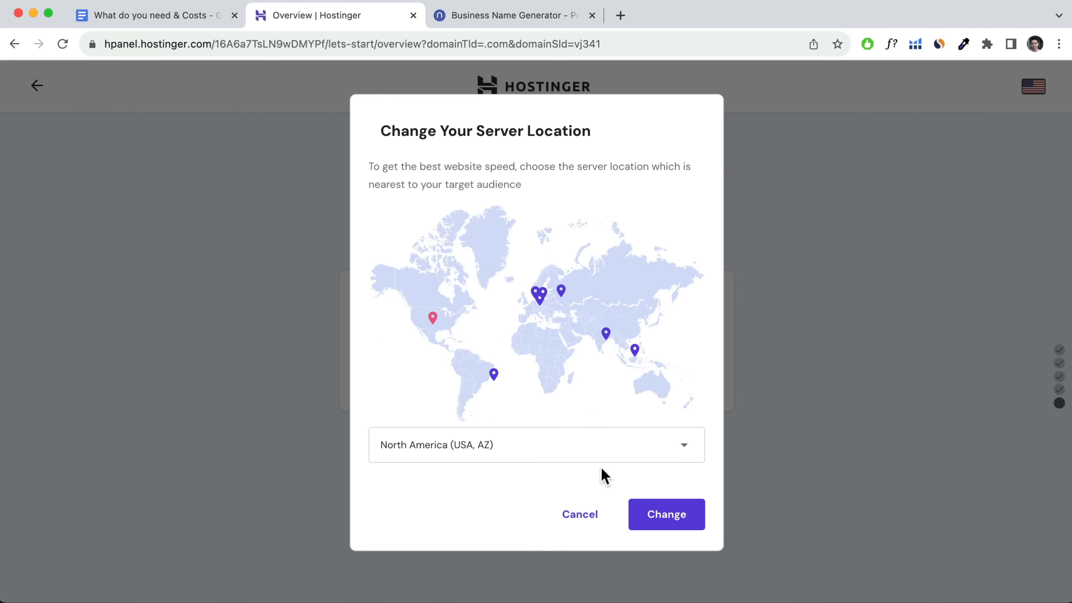
click(660, 519)
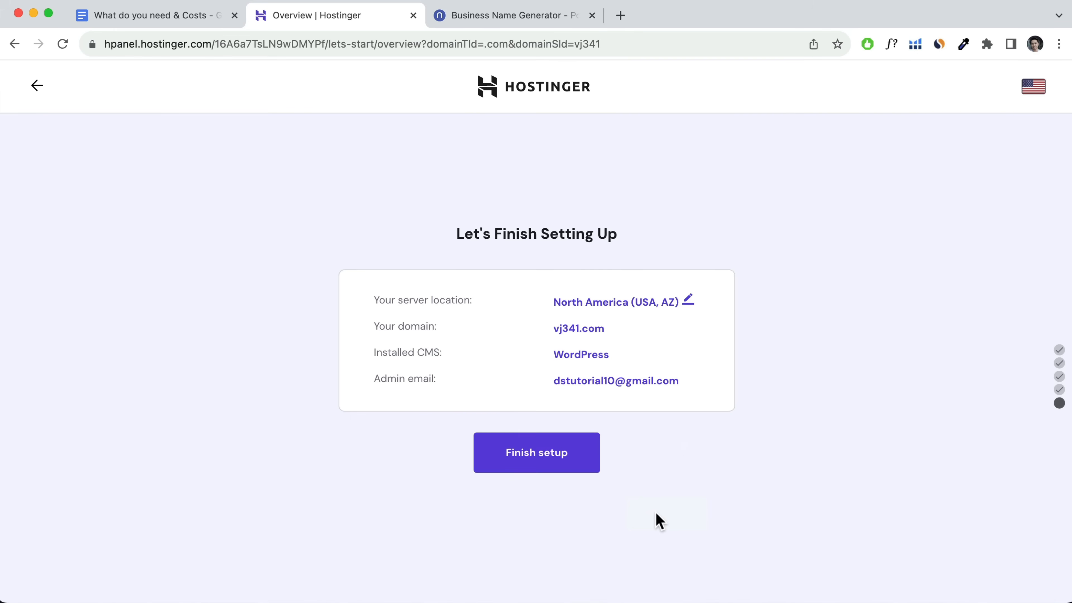
click(497, 457)
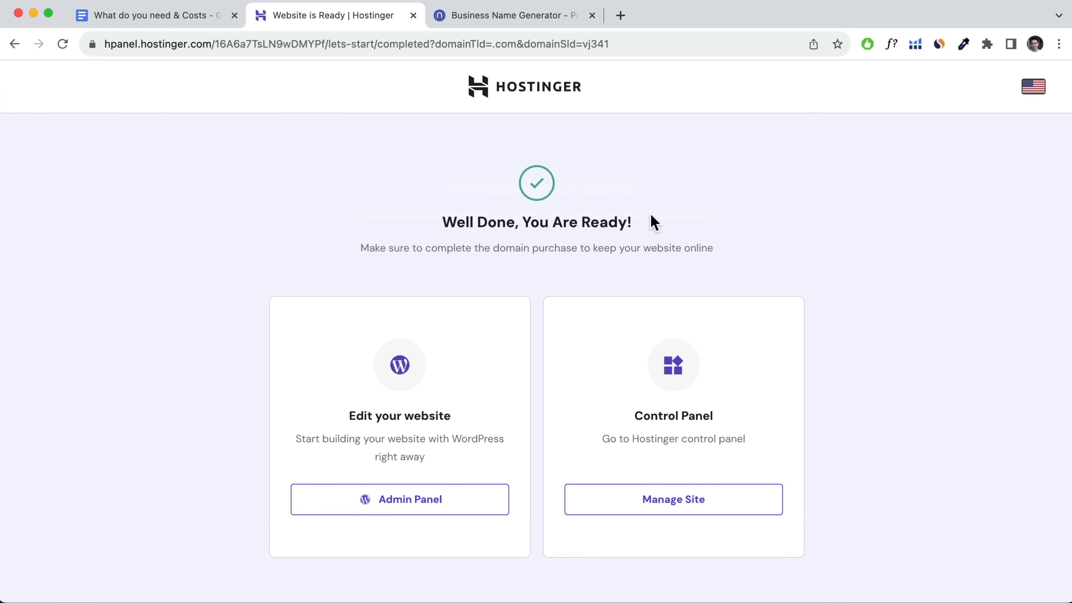
- Open the new site's WordPress Admin Panel, then the vj341.com hosting dashboard, each in a new tab
scroll(383, 474, down, 2)
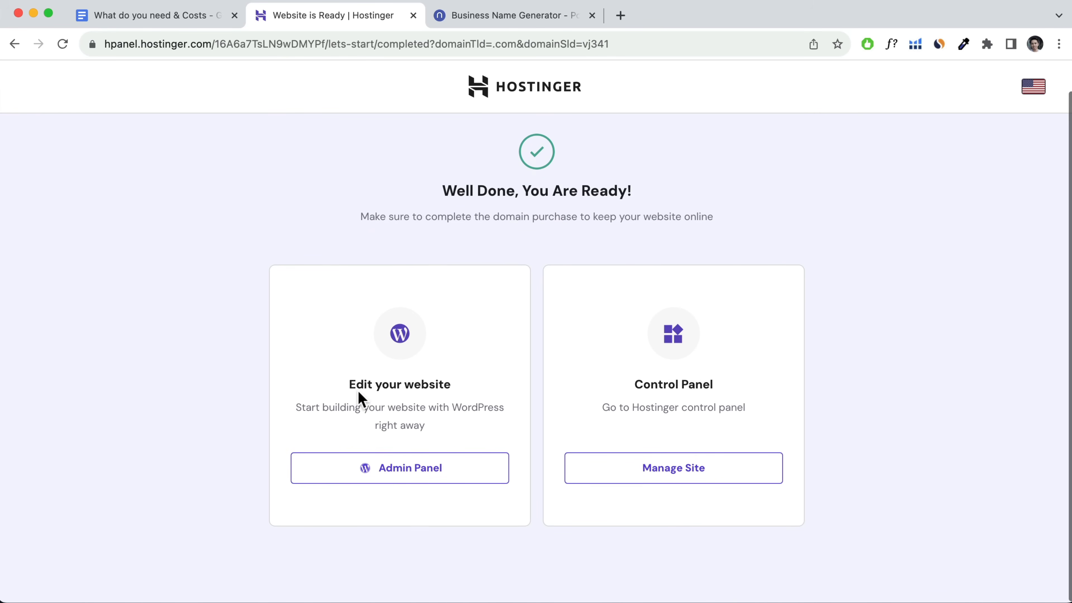
click(412, 479)
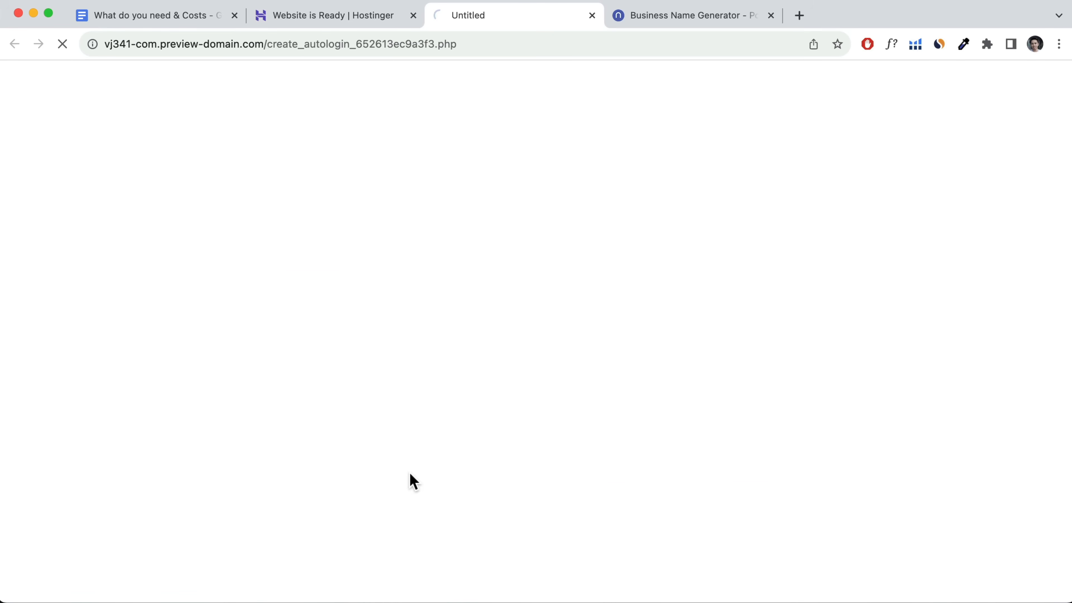
click(336, 19)
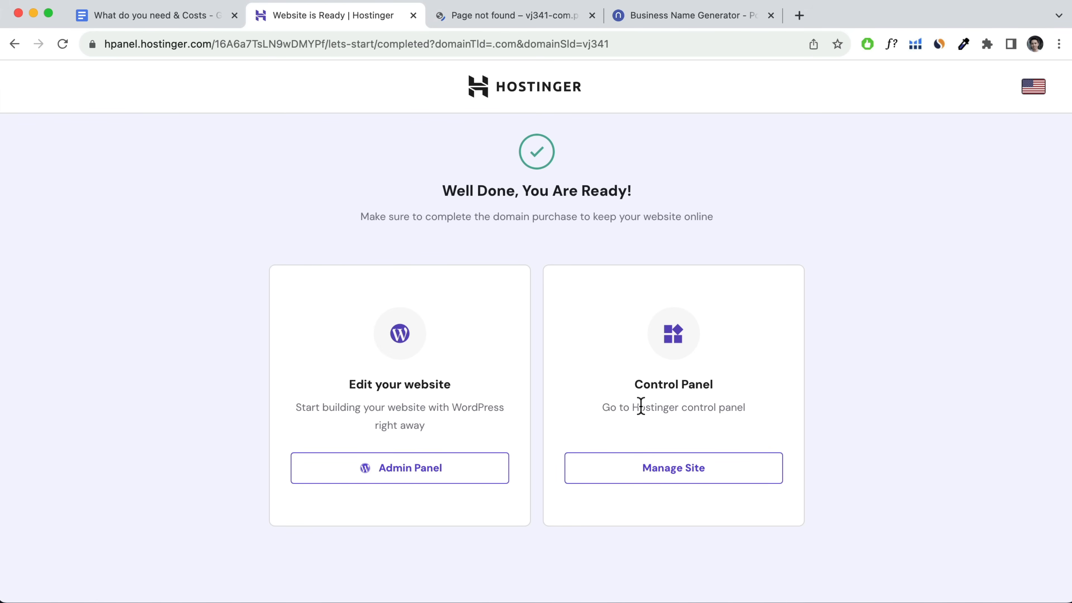
drag(635, 407, 711, 467)
click(688, 469)
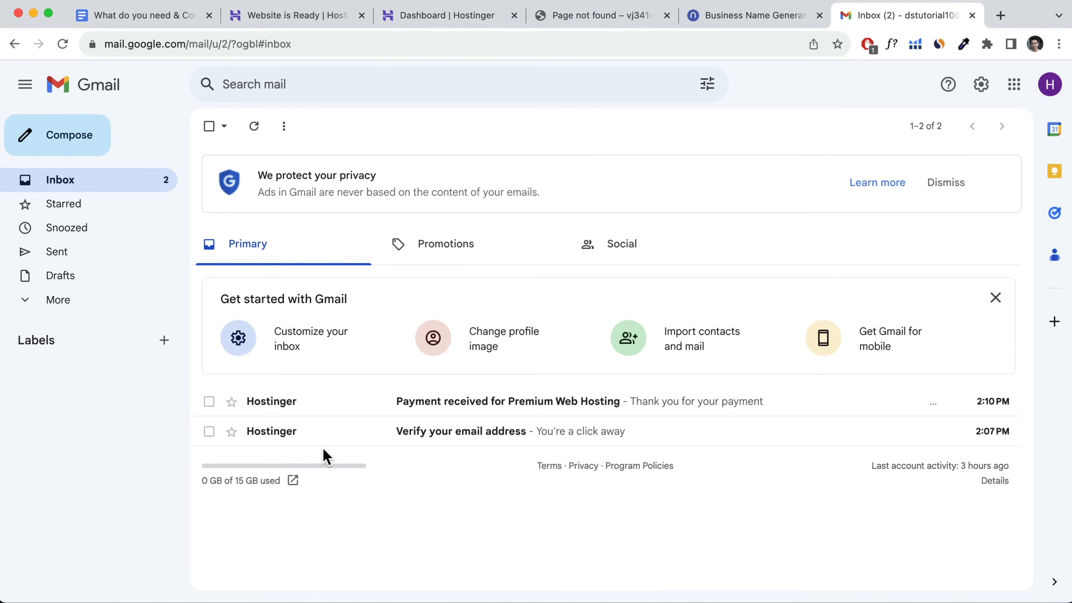
- Verify the Hostinger account email from the 'Verify your email address' message
click(338, 435)
click(472, 410)
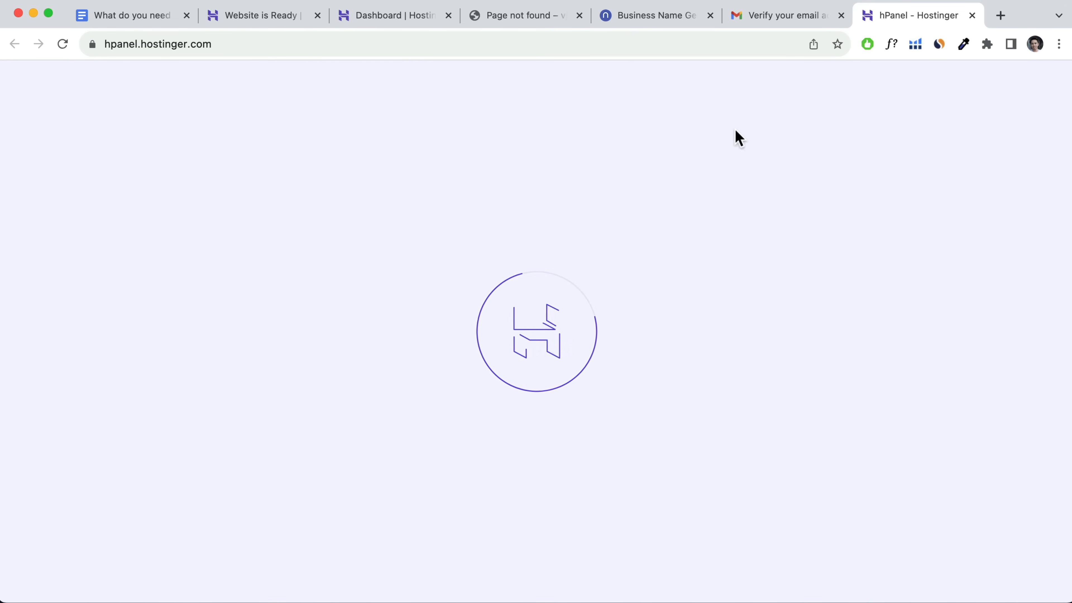
click(797, 28)
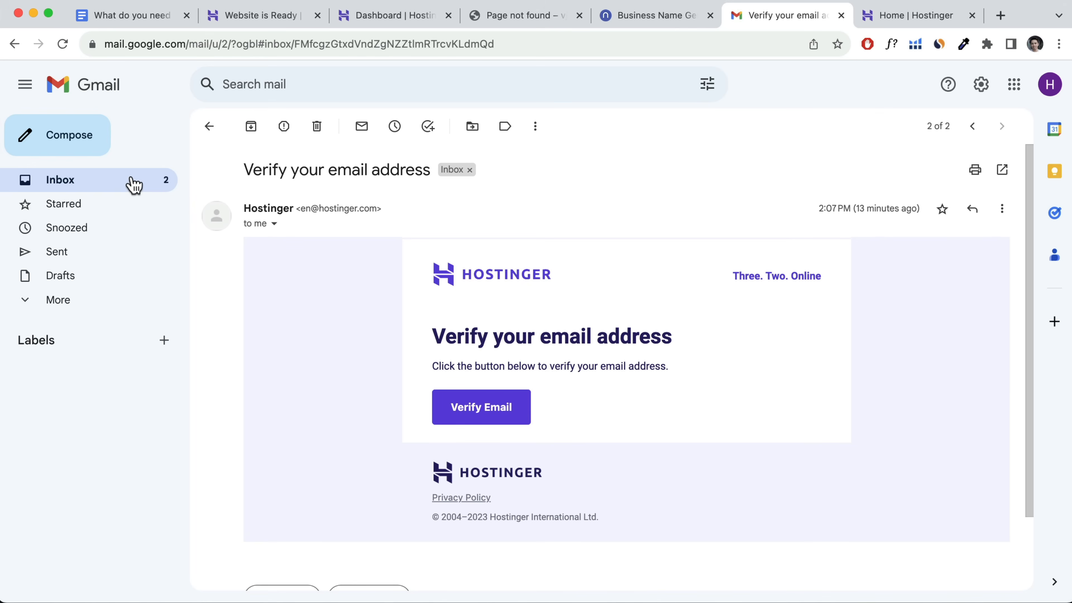
click(135, 184)
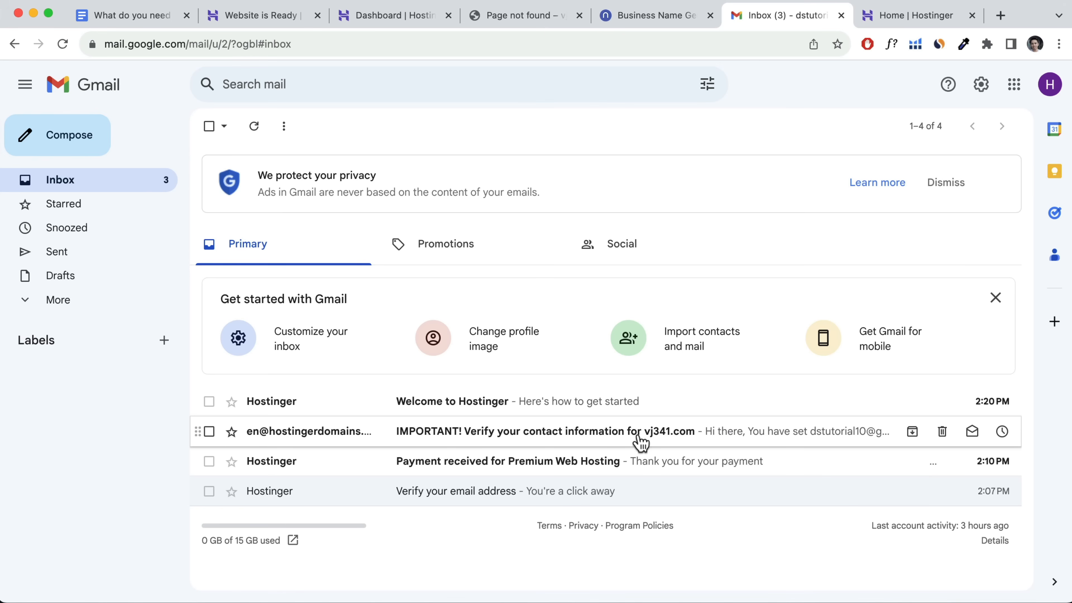
- Validate the vj341.com domain contact email via its link, then view the 404 site preview
click(327, 440)
scroll(382, 404, down, 3)
scroll(380, 403, down, 3)
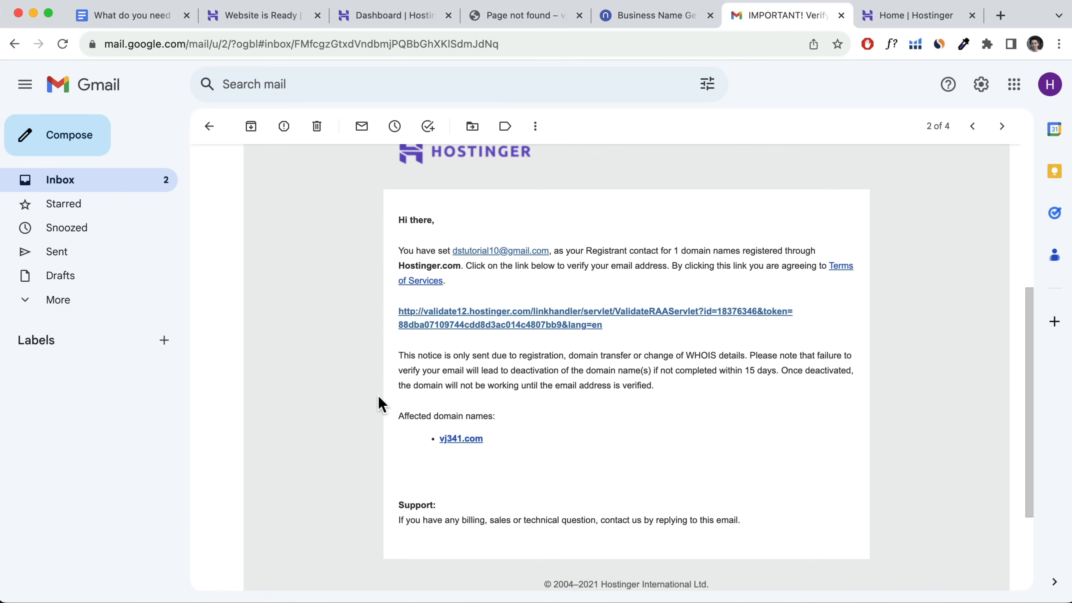
click(491, 326)
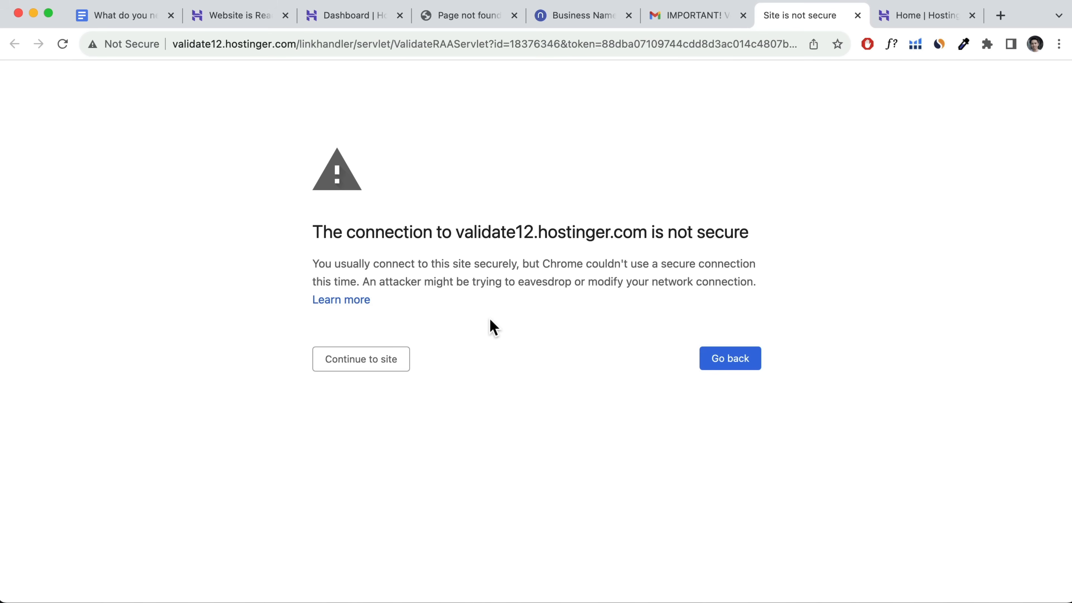
click(366, 372)
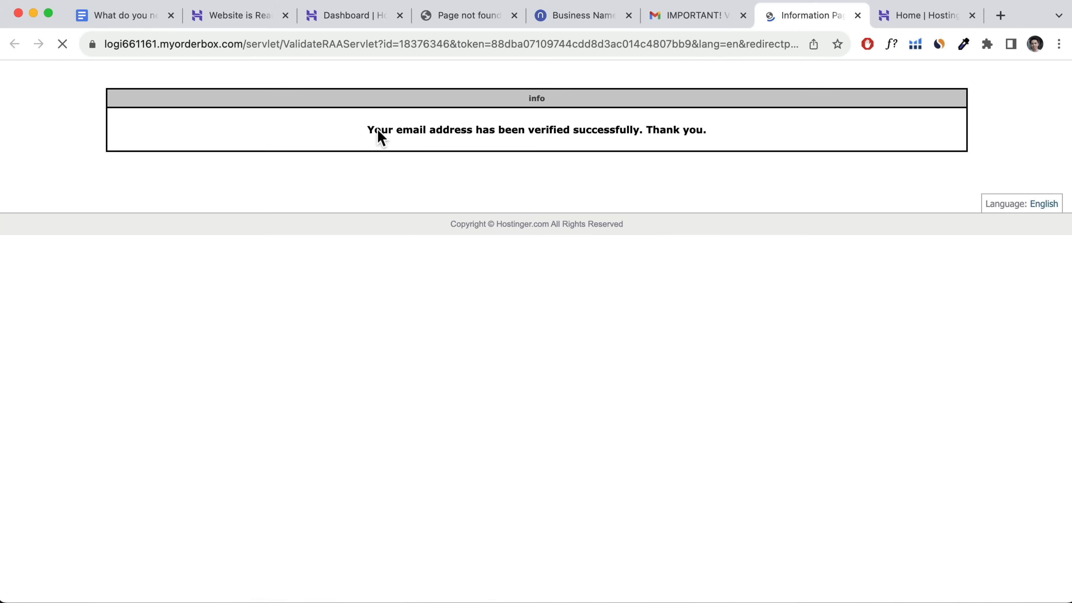
drag(361, 131, 730, 143)
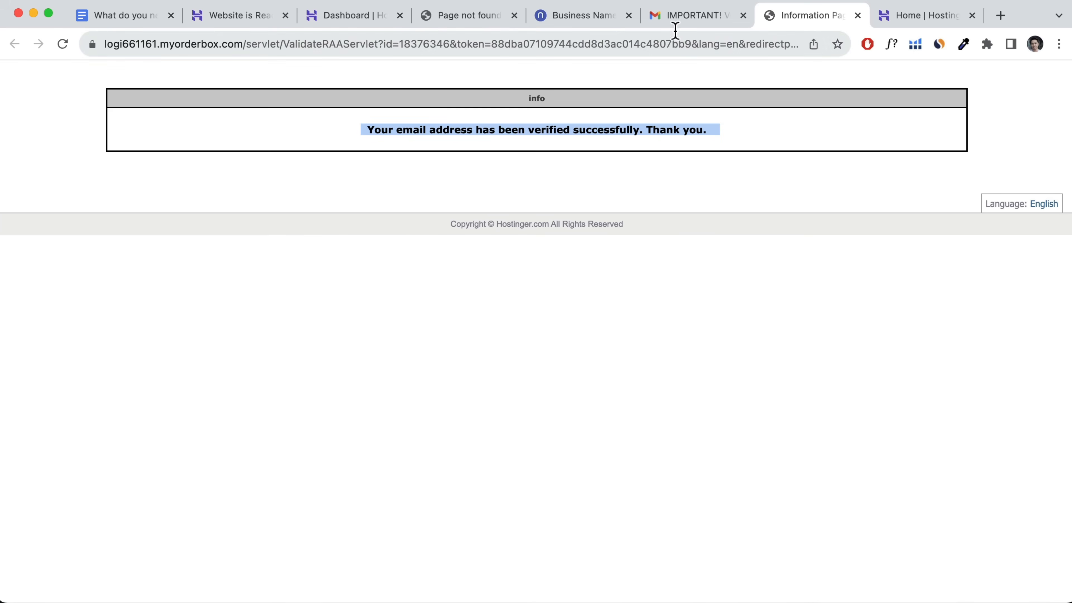
click(454, 17)
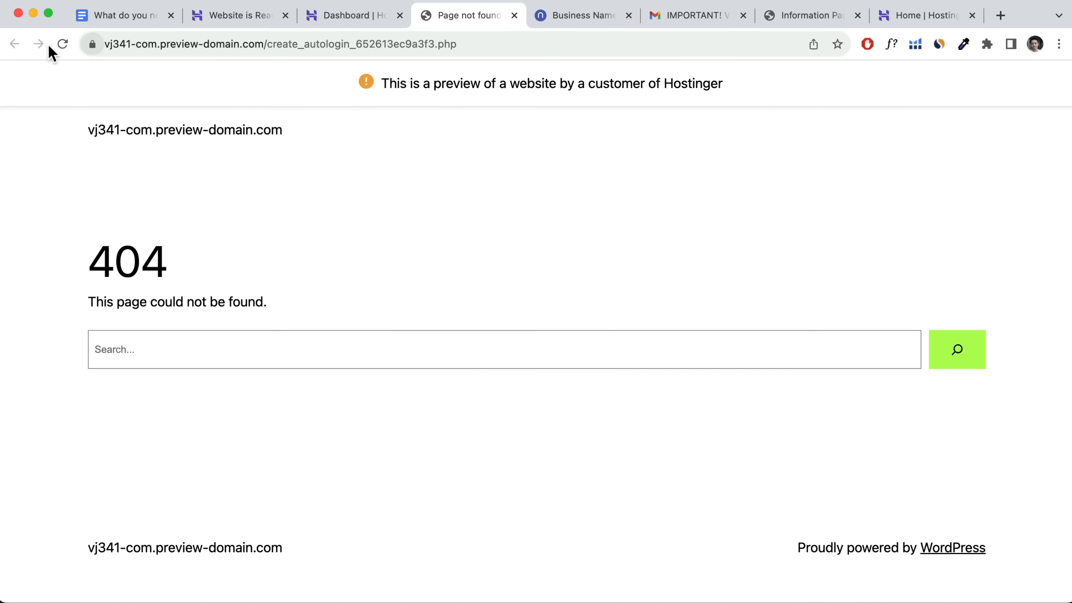
- Reload the vj341.com Hostinger dashboard and check its Maintenance in progress status
click(63, 44)
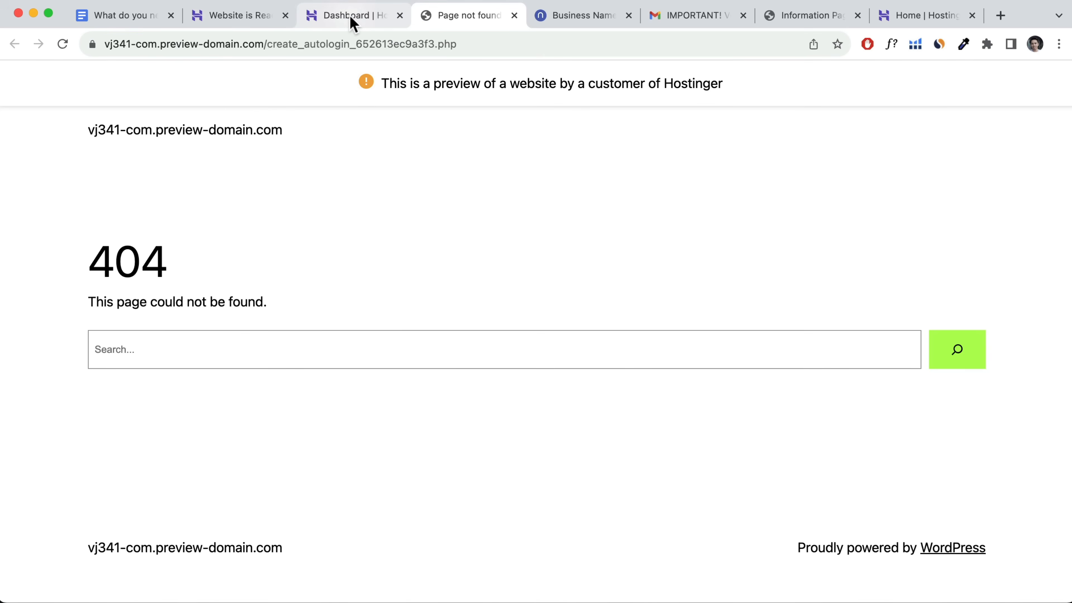
click(352, 24)
click(62, 44)
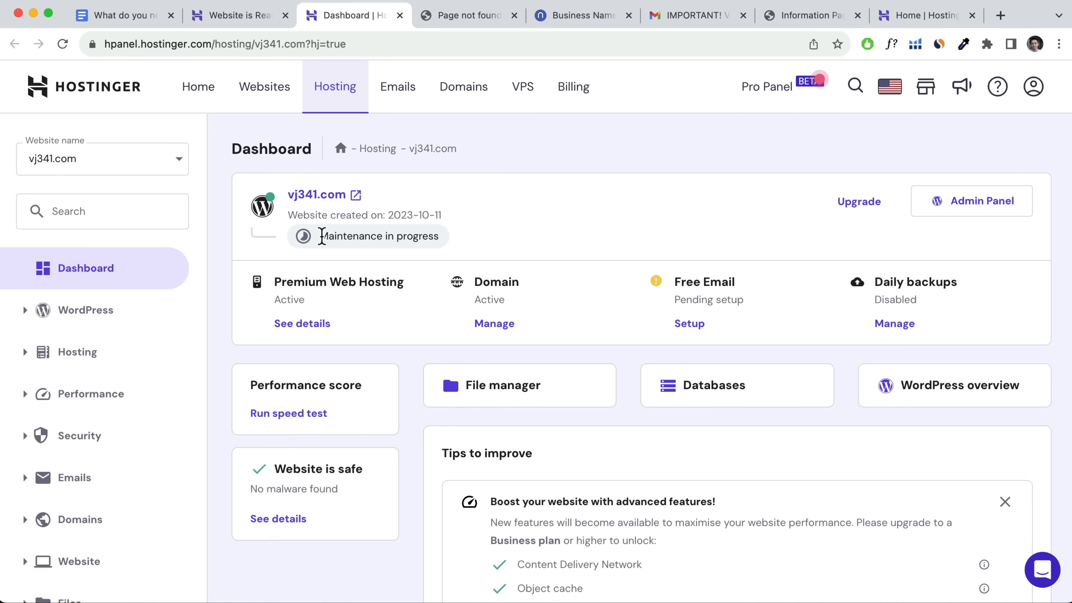
drag(321, 236, 439, 237)
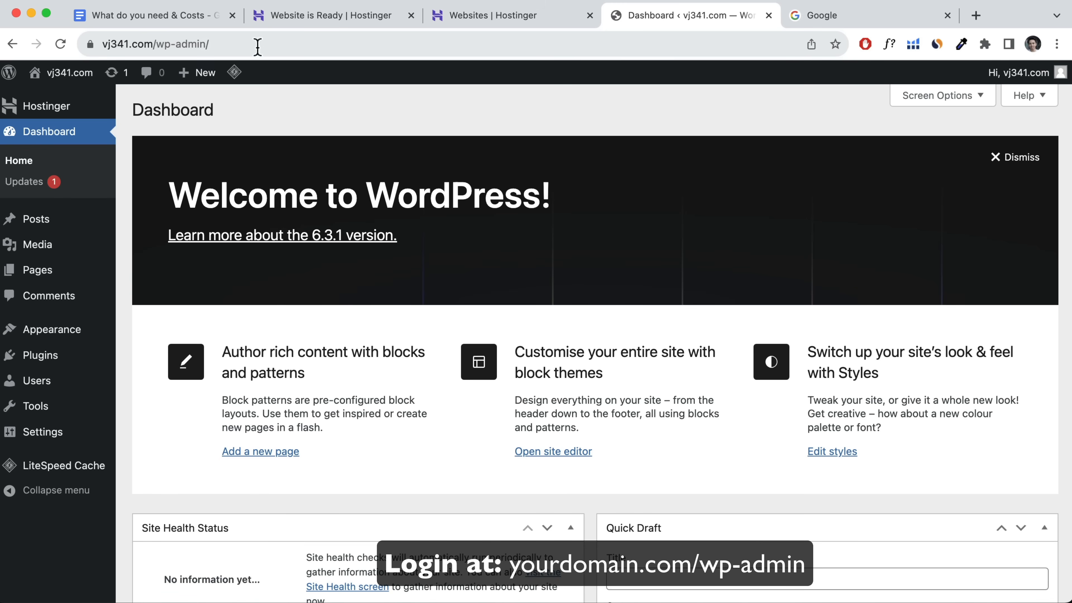
- Log out of the vj341.com WordPress admin from the account menu
click(1023, 89)
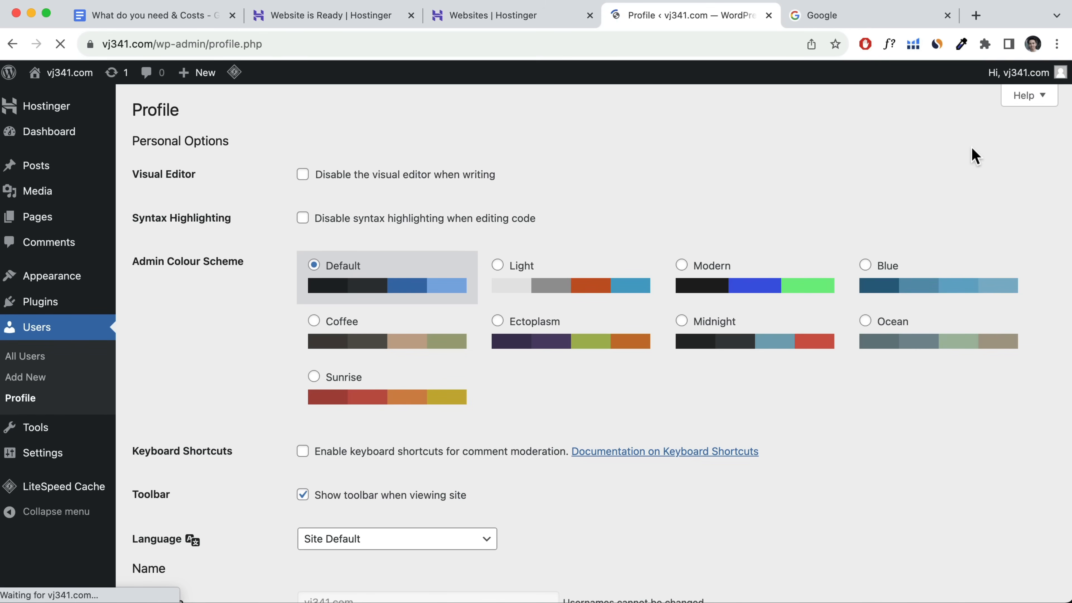
mouse_move(1020, 75)
click(967, 148)
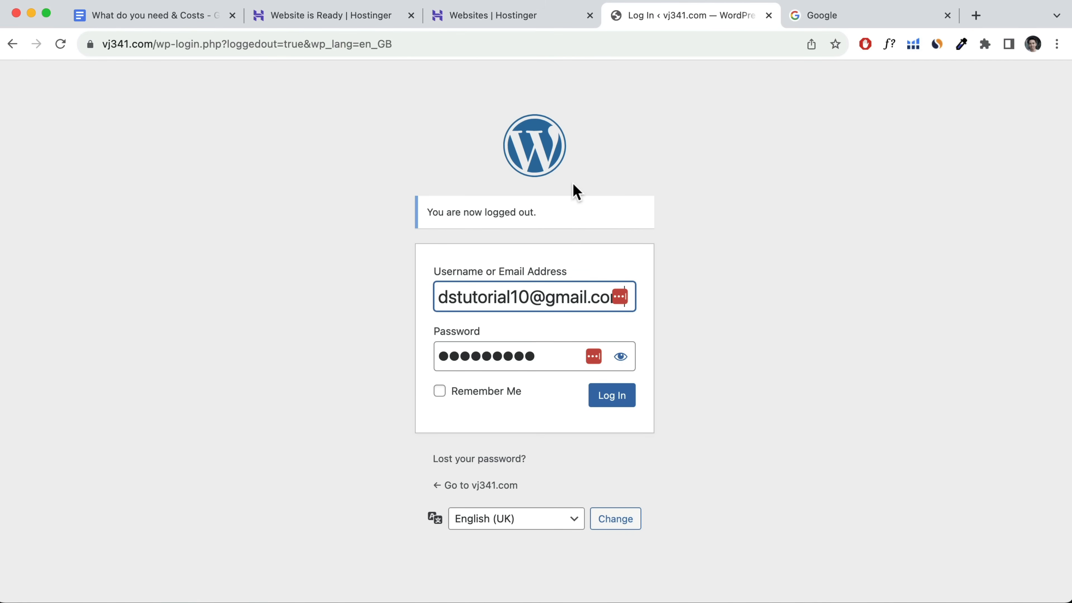
- Log back in at vj341.com/wp-admin without saving the password, then return to Hostinger Websites
drag(378, 51, 211, 44)
key(BackSpace)
key(BackSpace)
text(-admin)
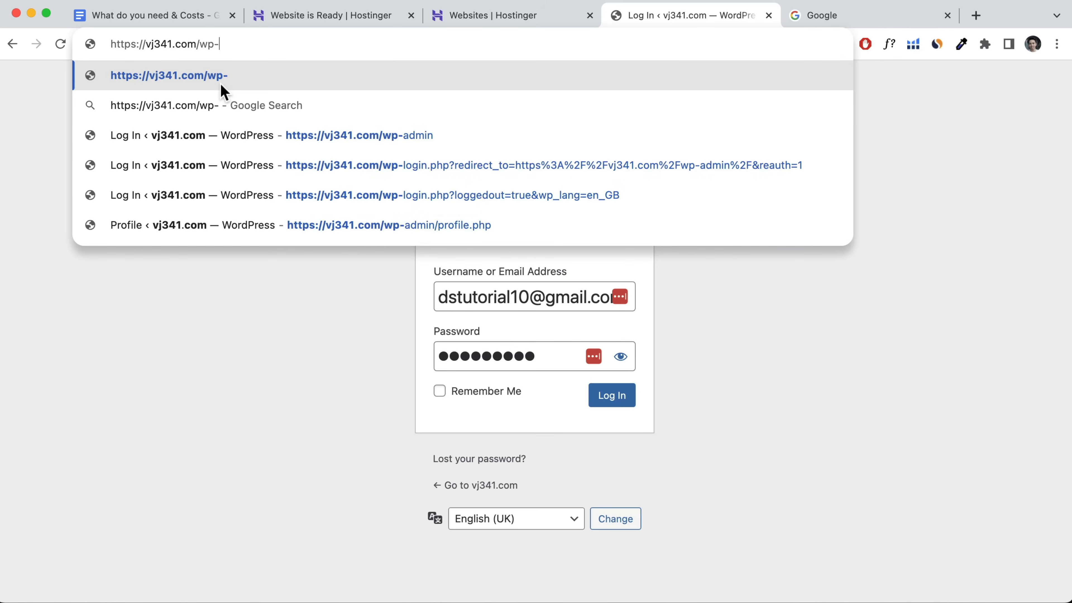
key(Return)
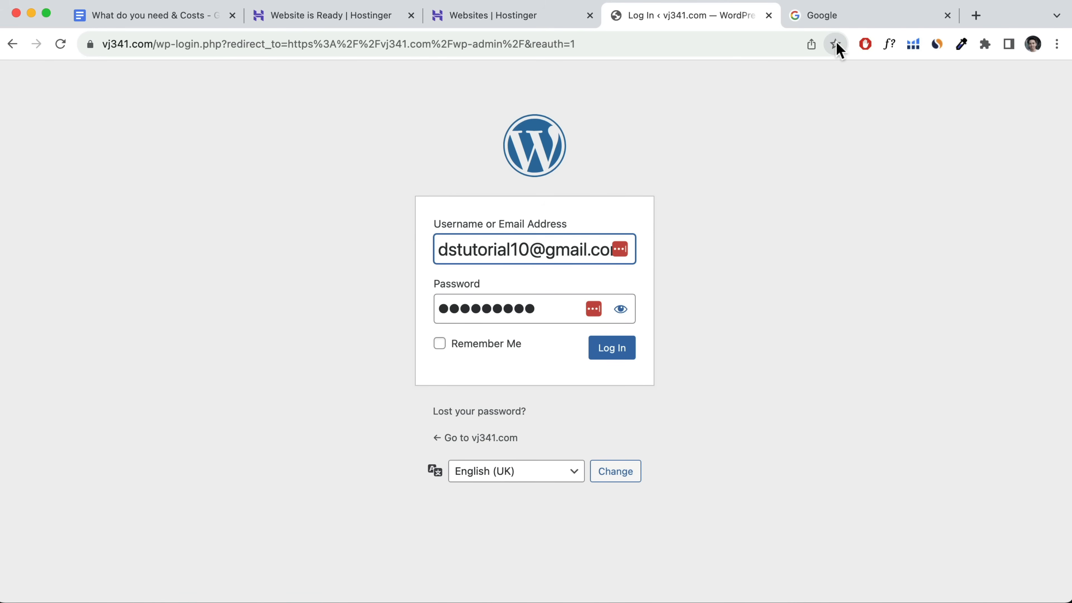
drag(438, 251, 695, 262)
click(697, 263)
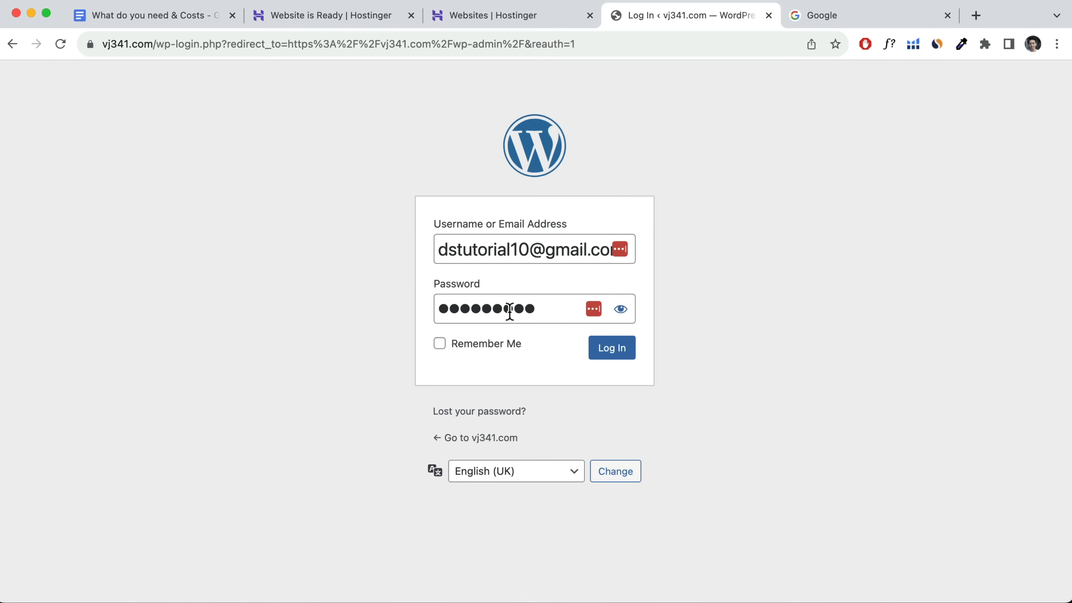
click(613, 355)
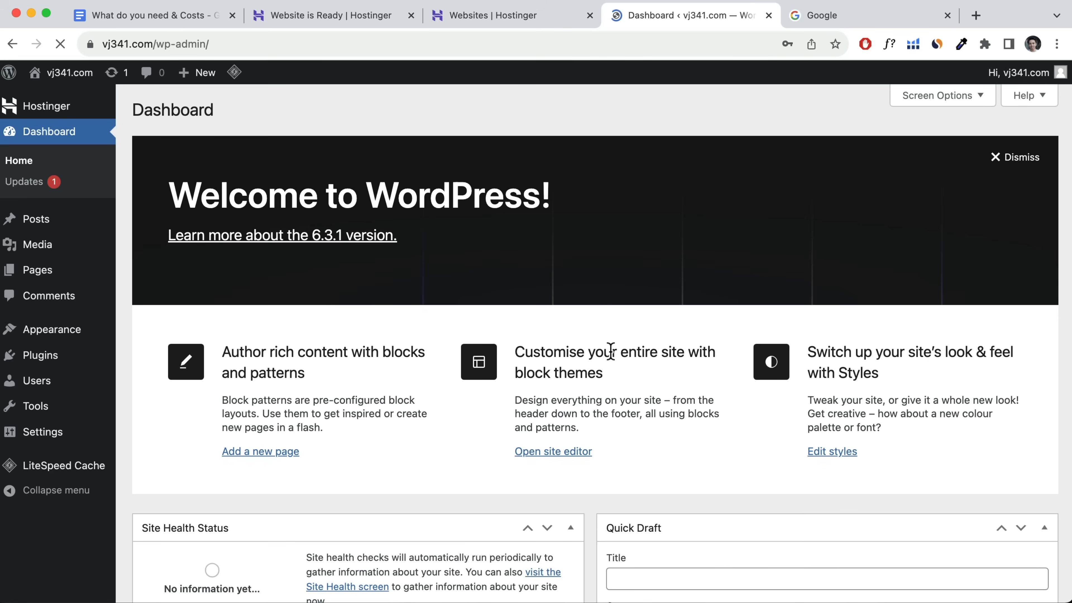
click(835, 68)
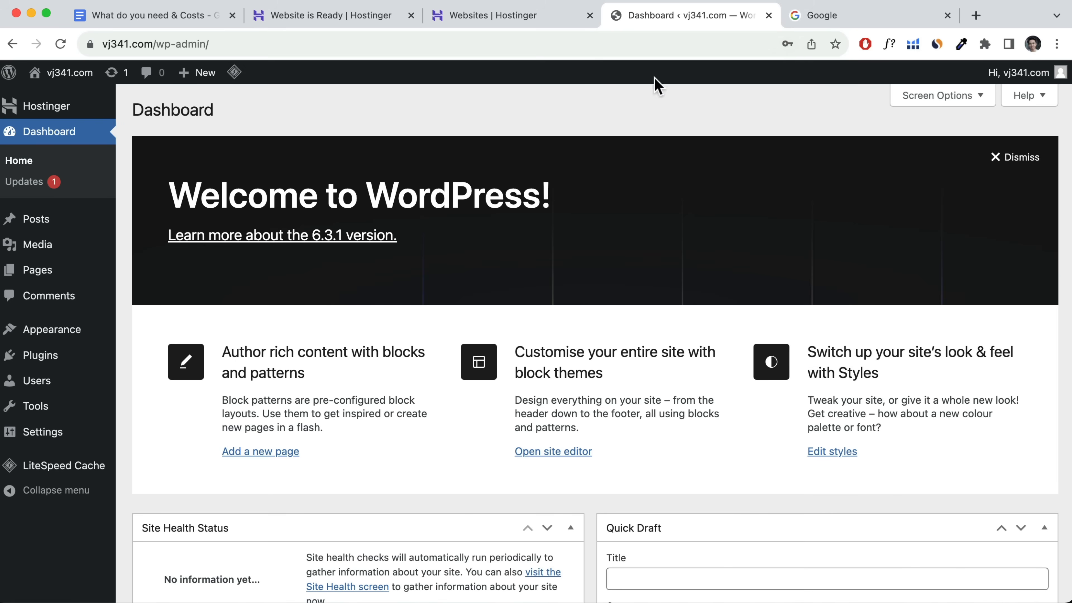
click(462, 19)
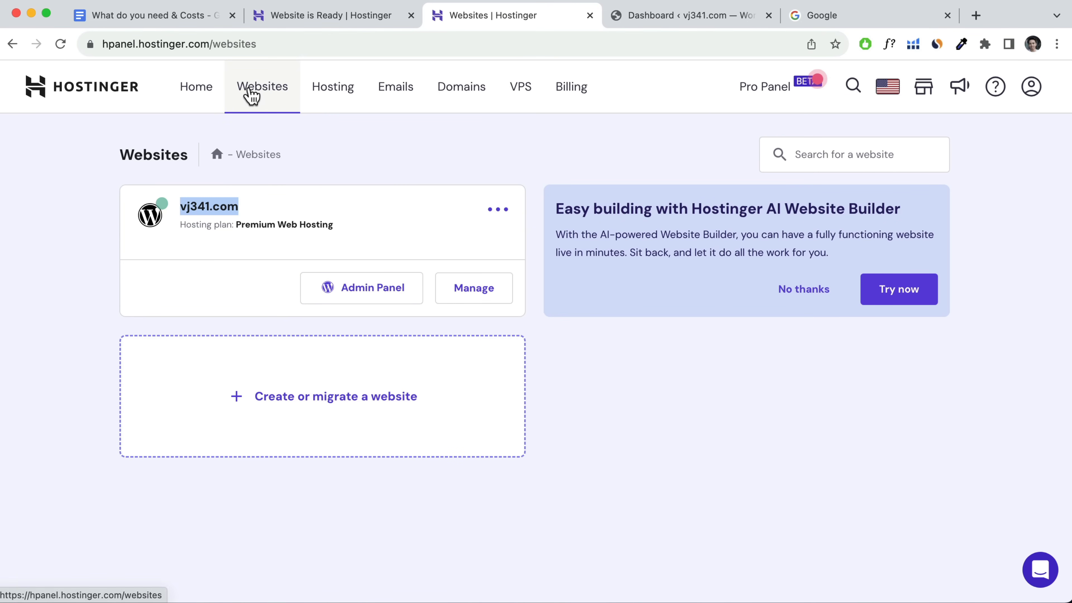
- Open the vj341.com WordPress Dashboard from Hostinger's Admin Panel and close the duplicate tab
click(344, 295)
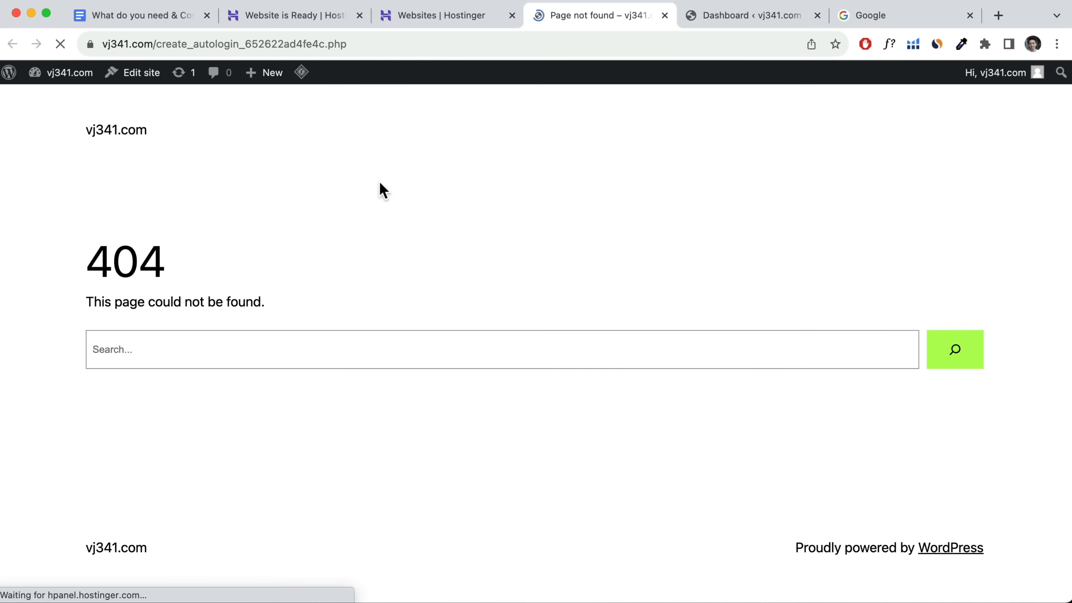
mouse_move(25, 80)
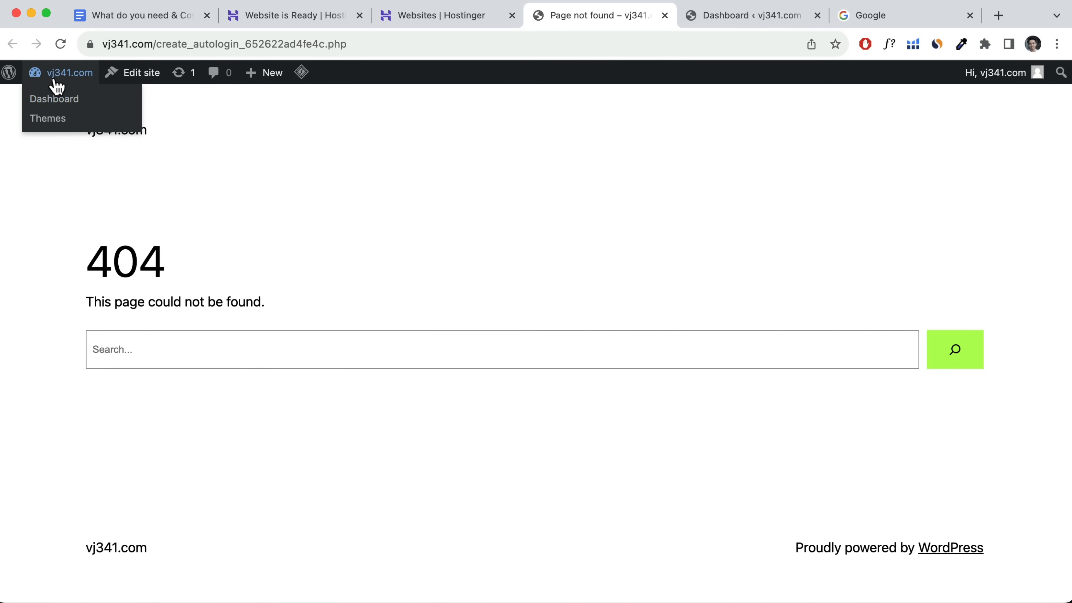
click(51, 102)
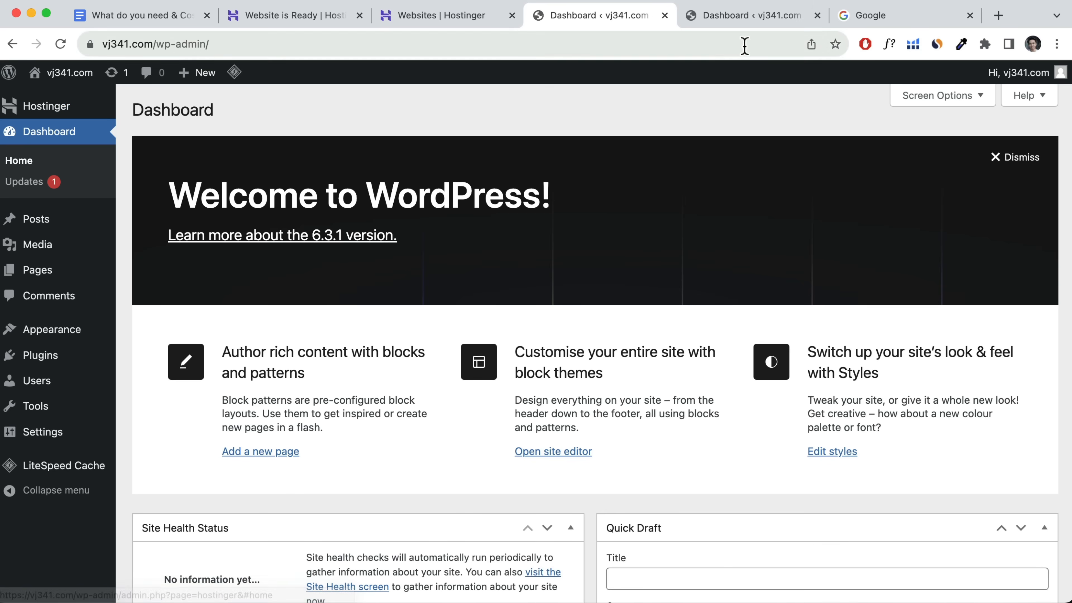
click(818, 16)
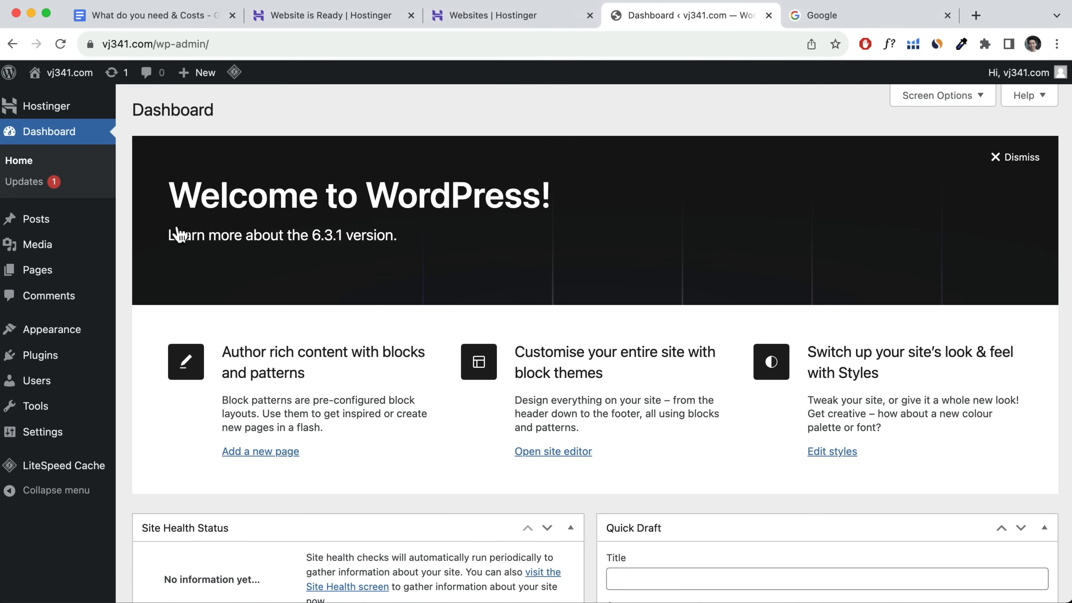
- Look over the live vj341.com 'Mindblown' homepage, then return to the Dashboard
click(42, 99)
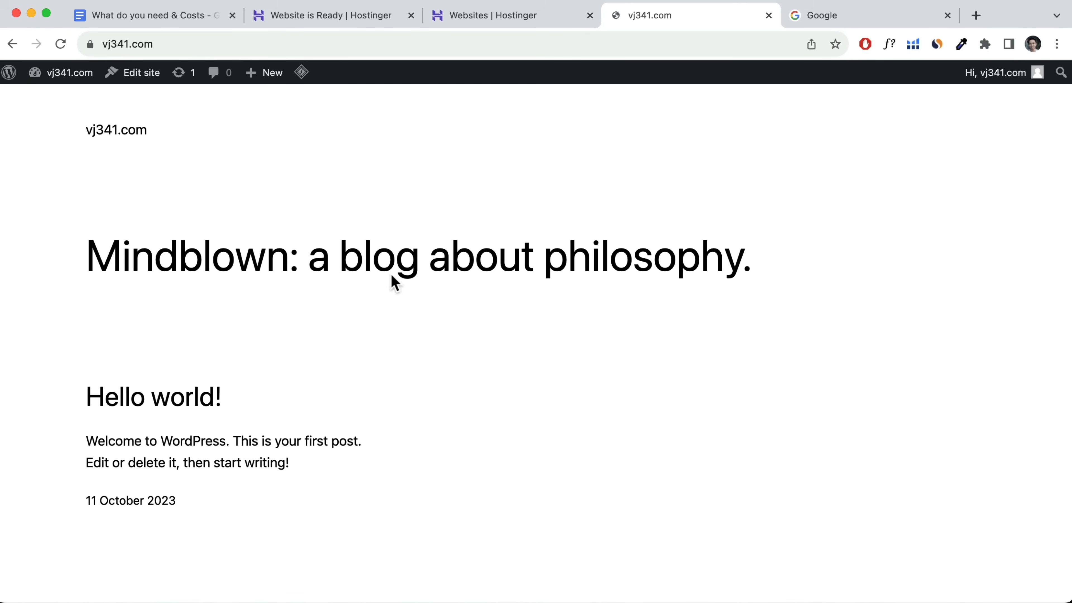
scroll(376, 312, down, 5)
scroll(275, 395, down, 3)
scroll(275, 395, up, 10)
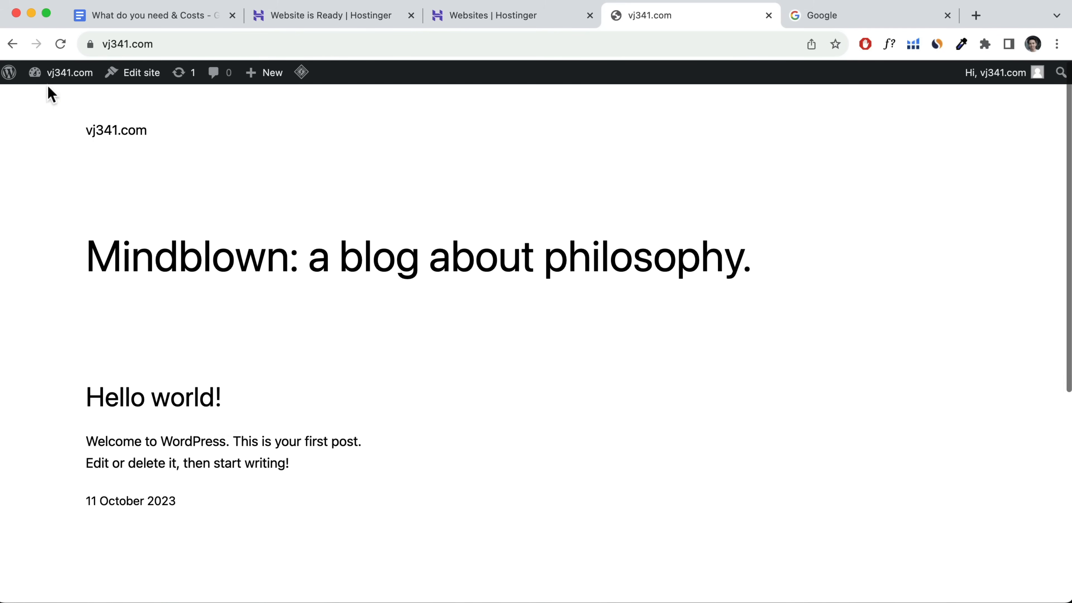
mouse_move(63, 73)
click(52, 100)
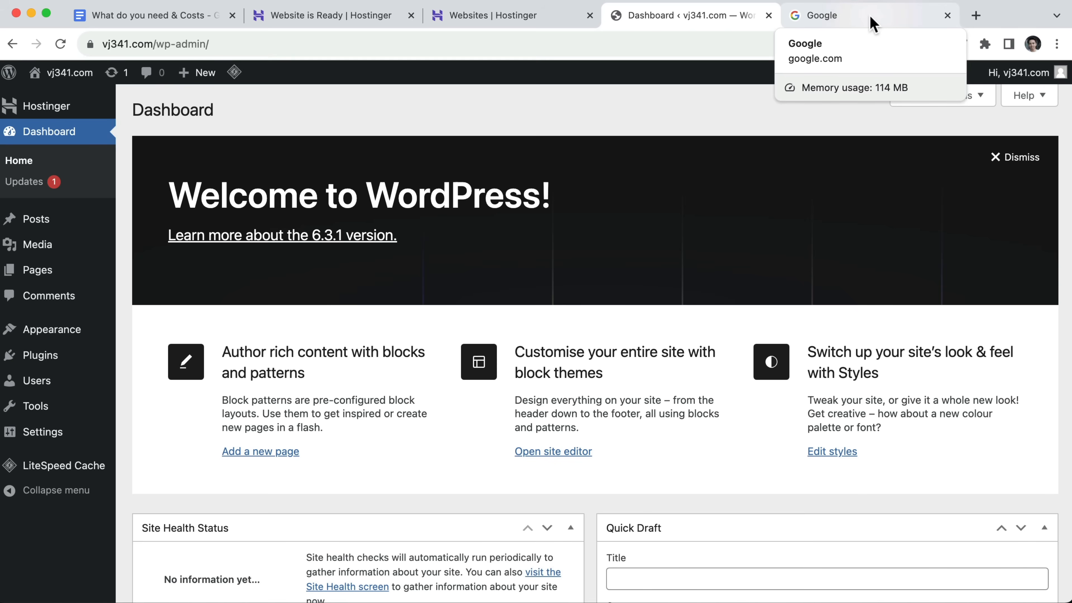
- Load hoganchua.com/alidropship in the Google tab, correcting the typo in the address
click(872, 24)
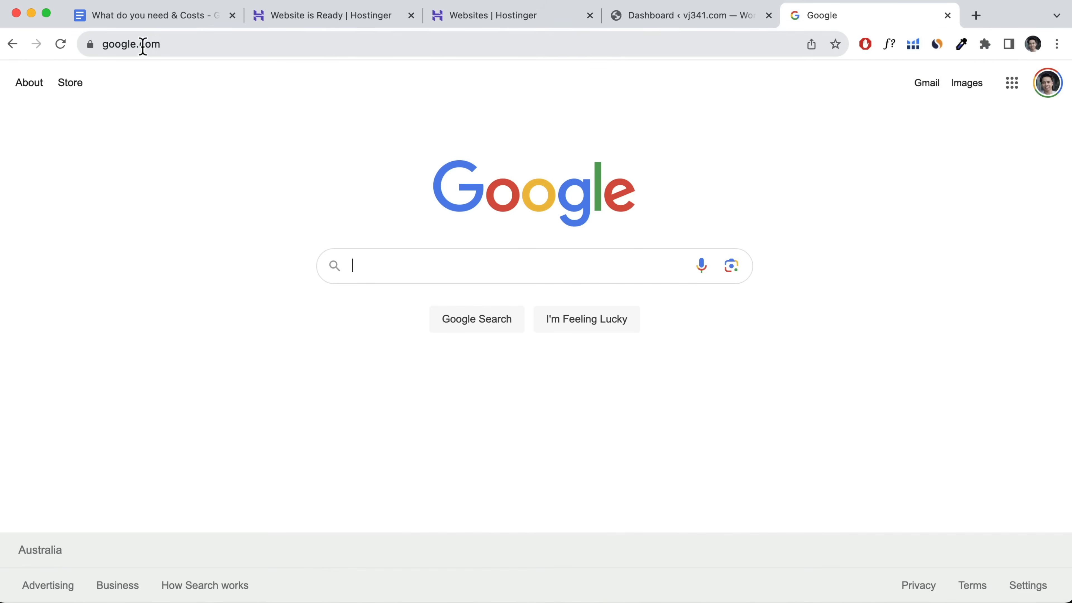
click(166, 44)
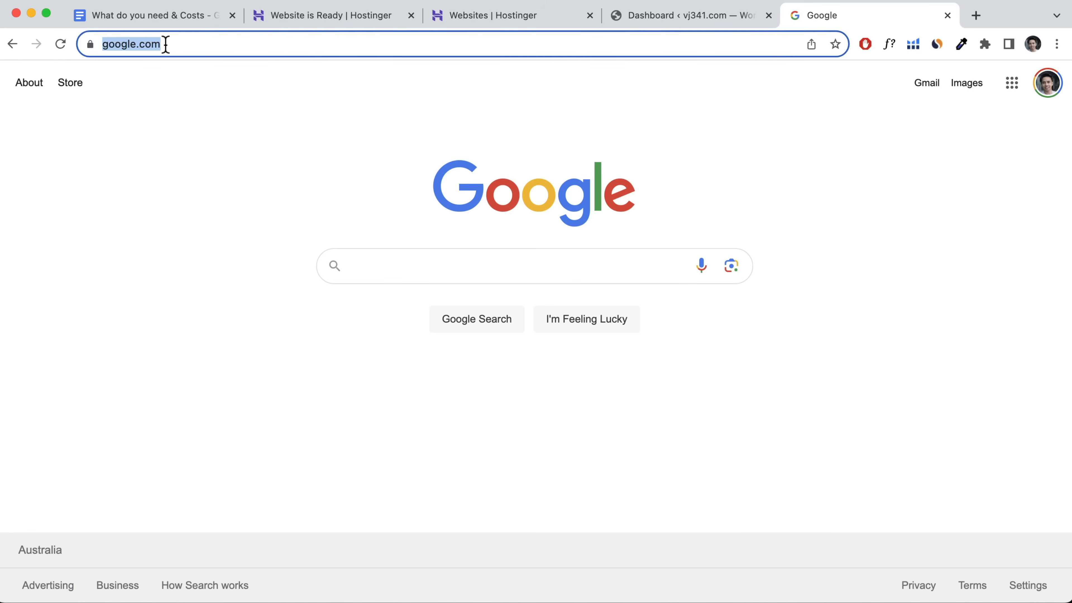
text(hoganchua)
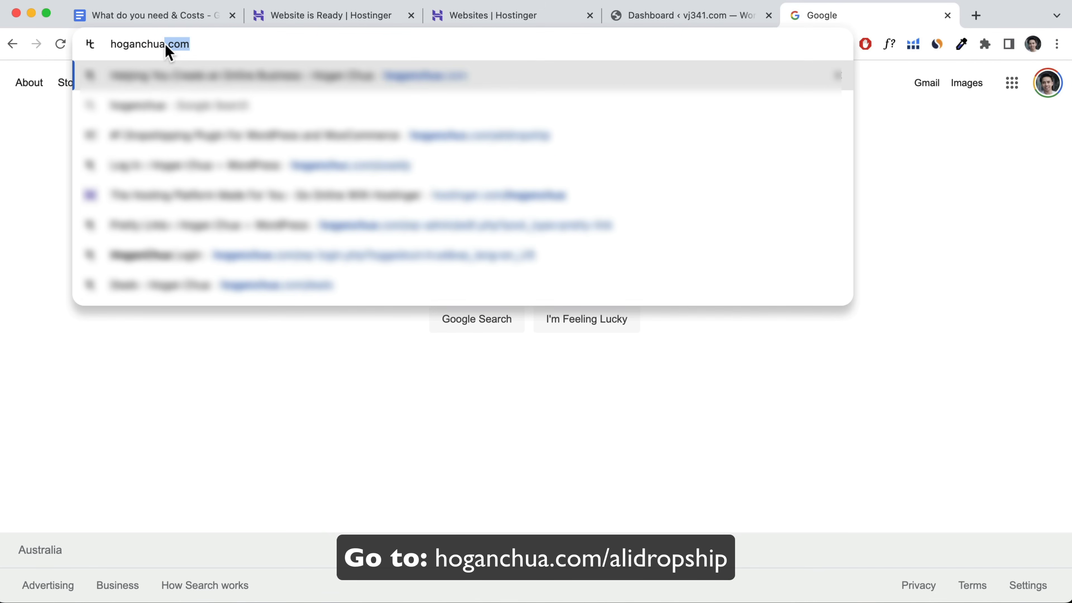
text(.com/)
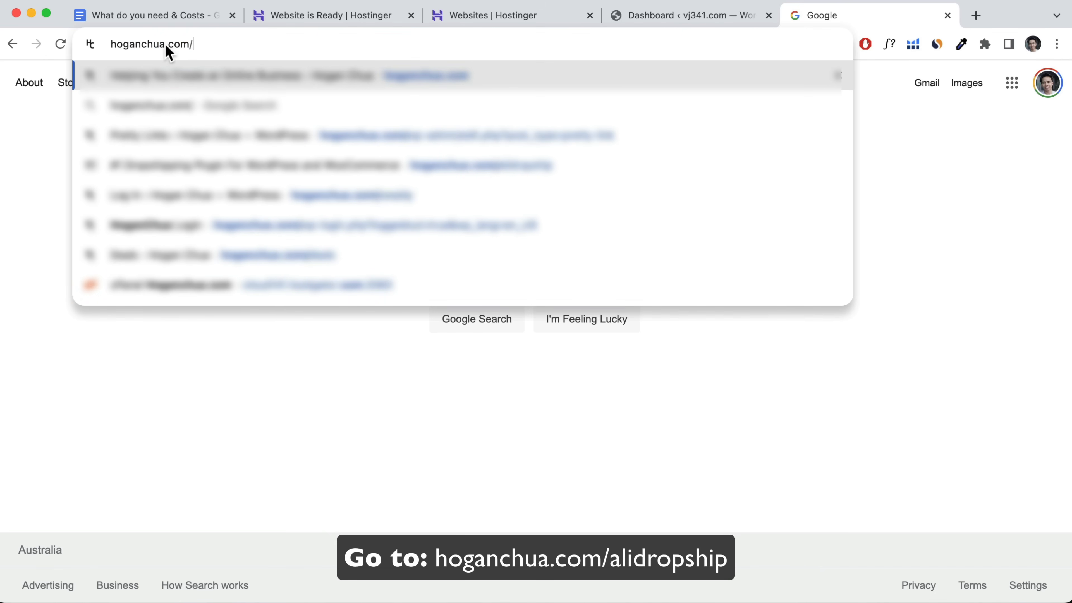
text(alidropshu)
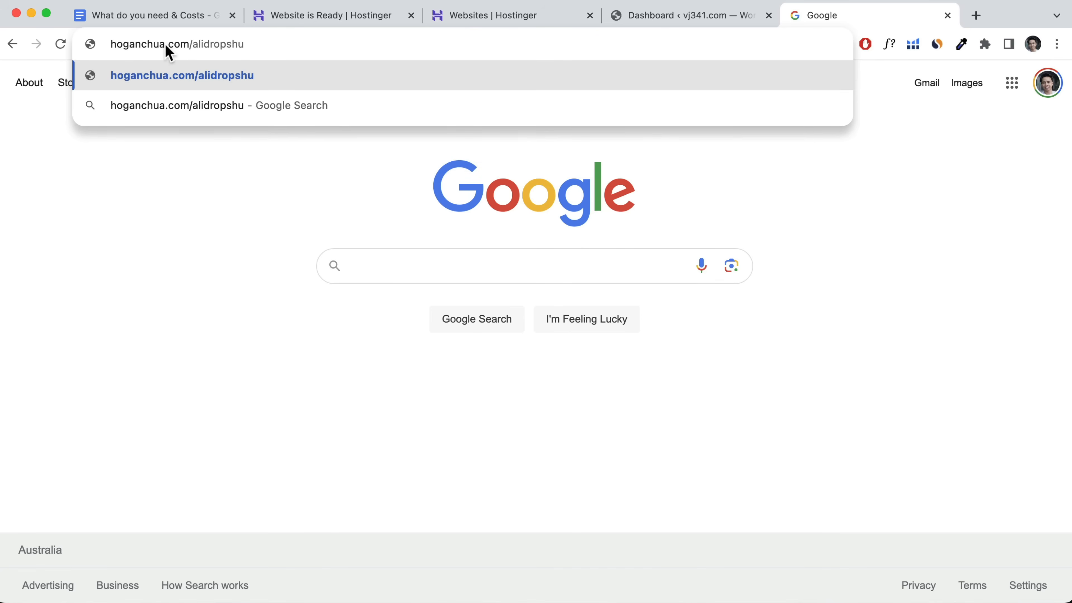
key(BackSpace)
text(ip)
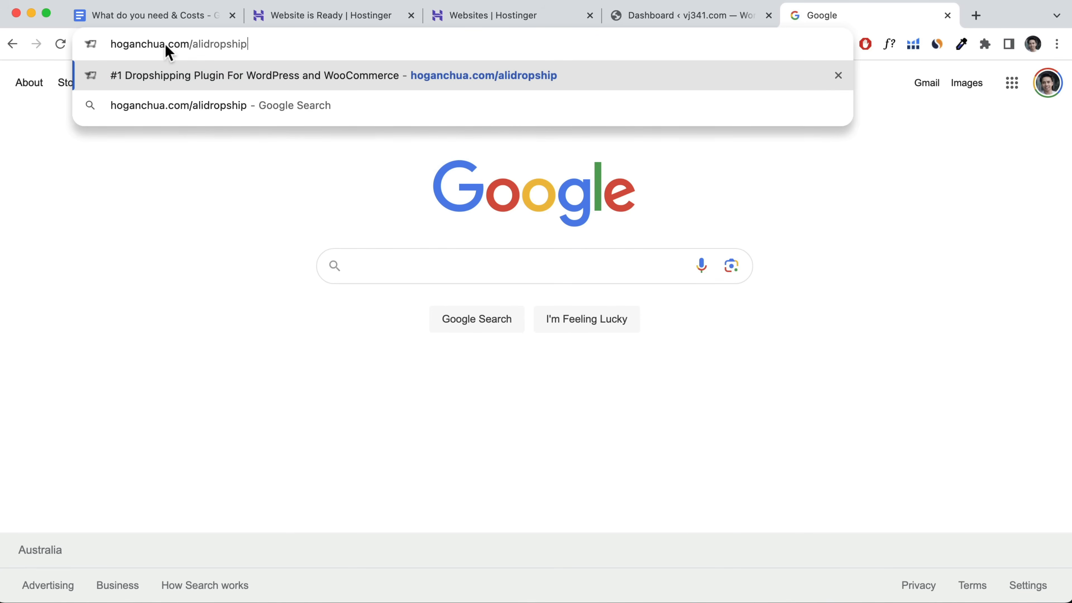
key(Return)
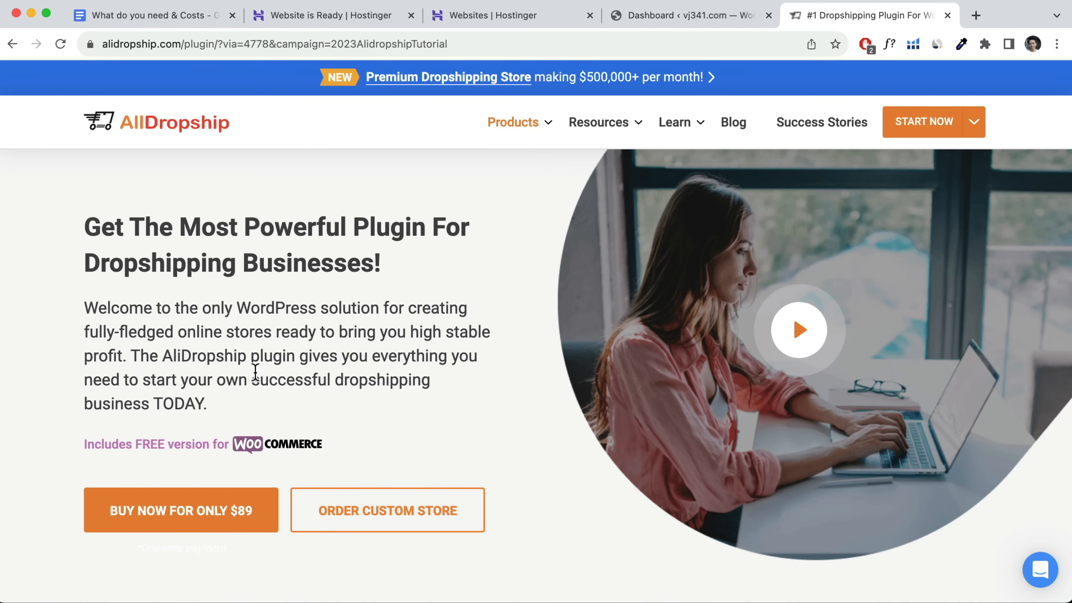
- Start buying the AliDropship plugin and begin filling in the checkout form
scroll(203, 427, down, 3)
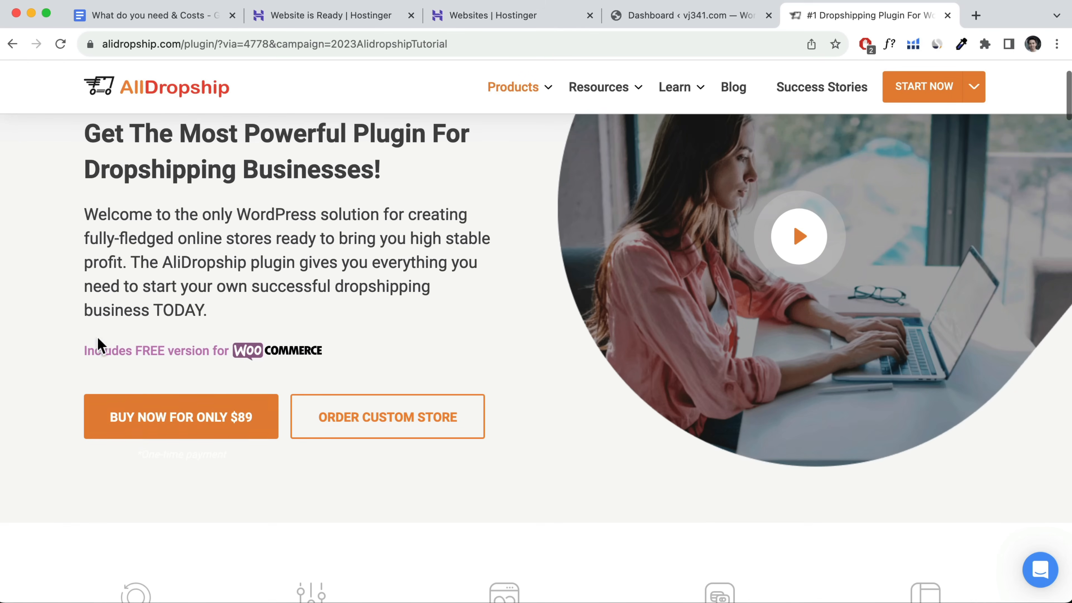
click(156, 431)
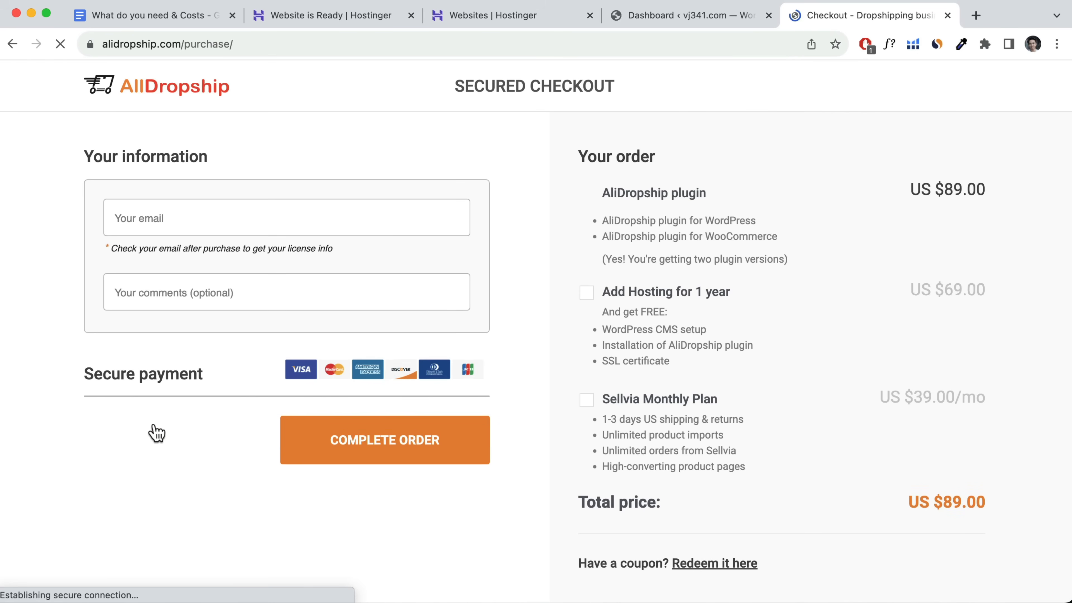
click(180, 223)
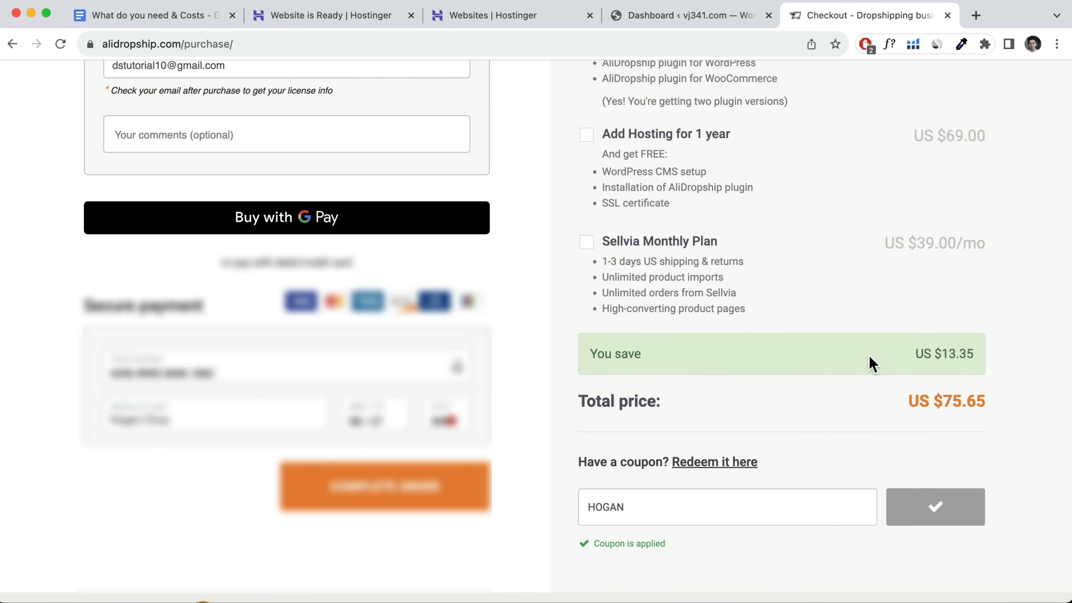
- Review the included WordPress and WooCommerce plugin versions and complete the US $75.65 order
scroll(868, 364, up, 3)
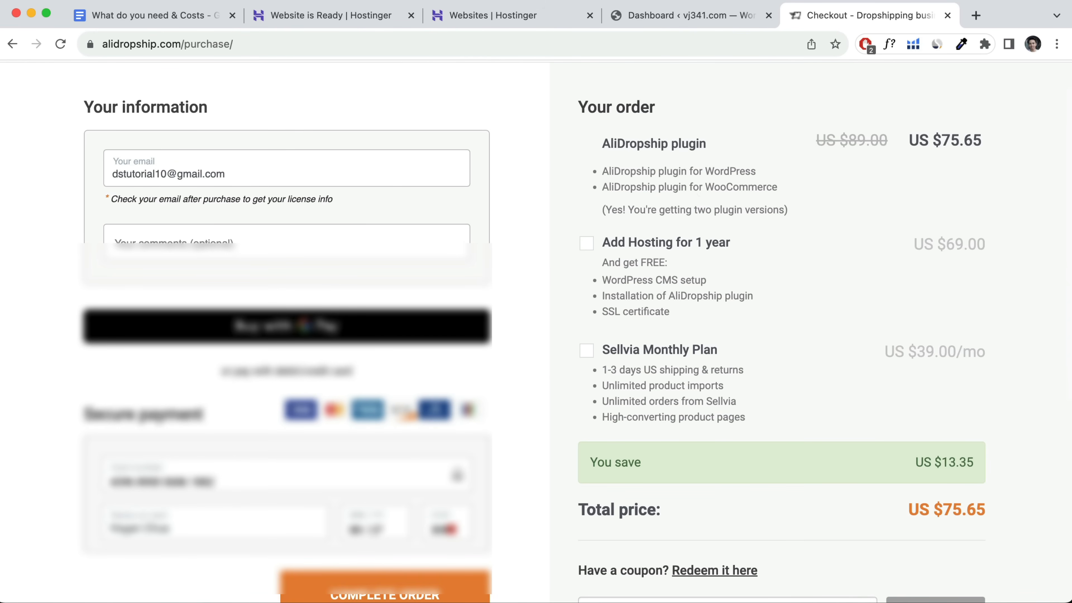
drag(705, 187, 602, 142)
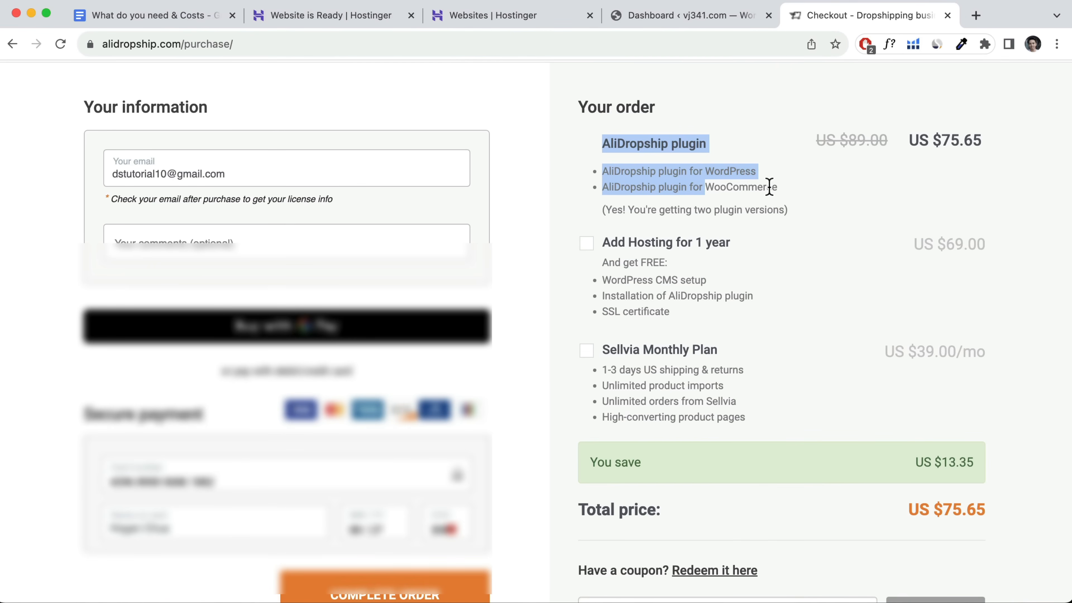
click(763, 181)
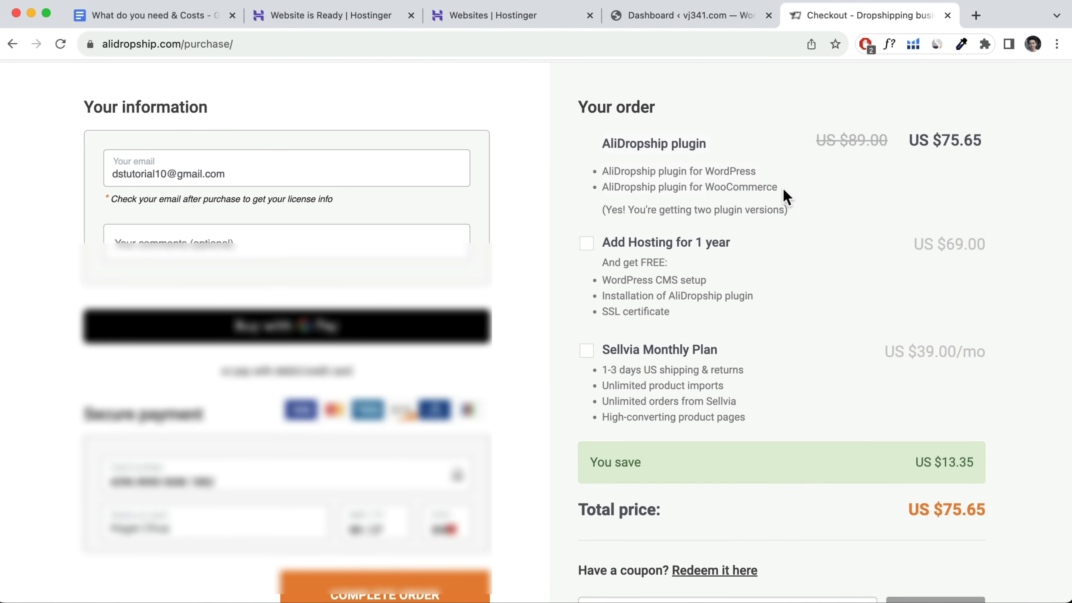
drag(778, 189, 606, 168)
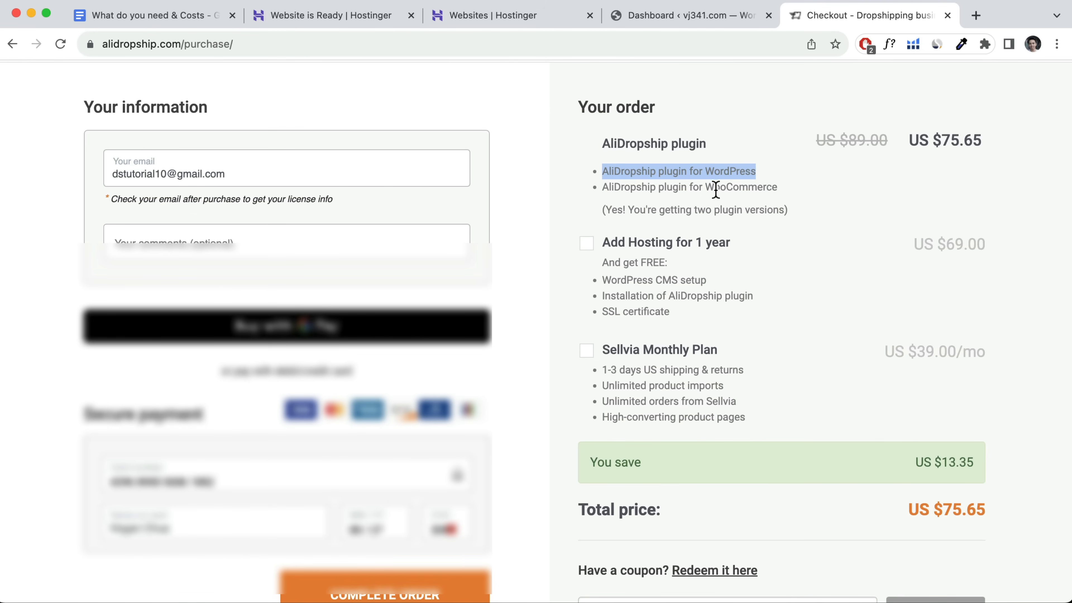
drag(781, 190, 604, 189)
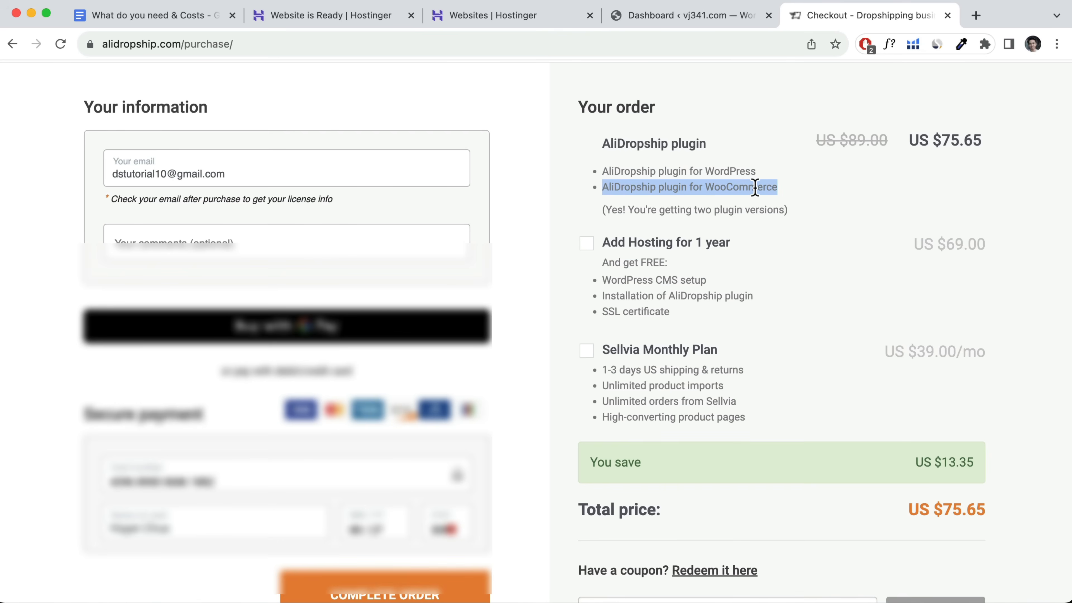
drag(758, 179, 604, 177)
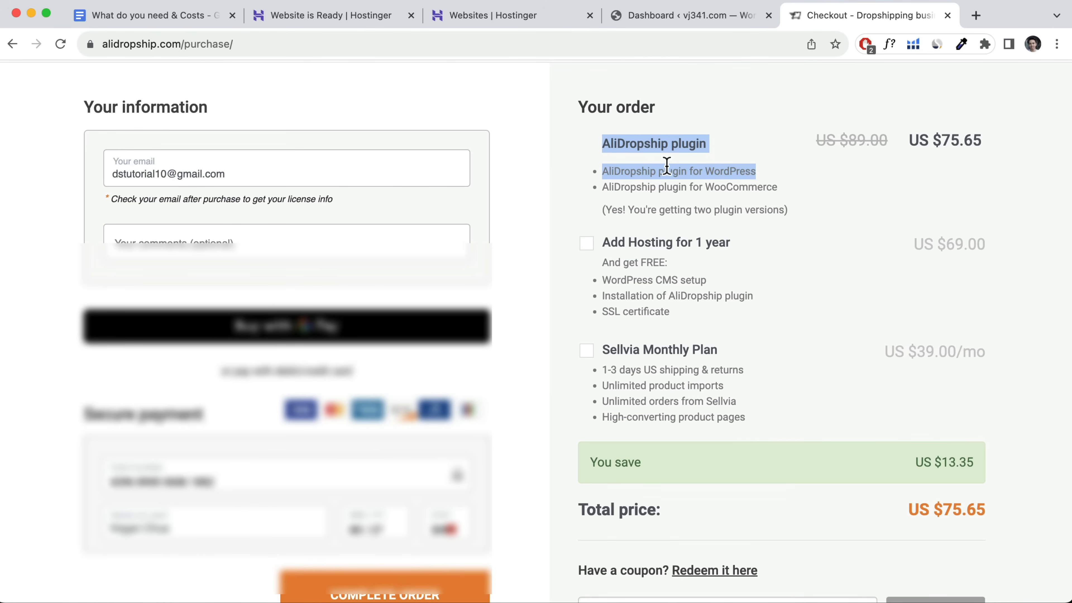
scroll(542, 291, down, 3)
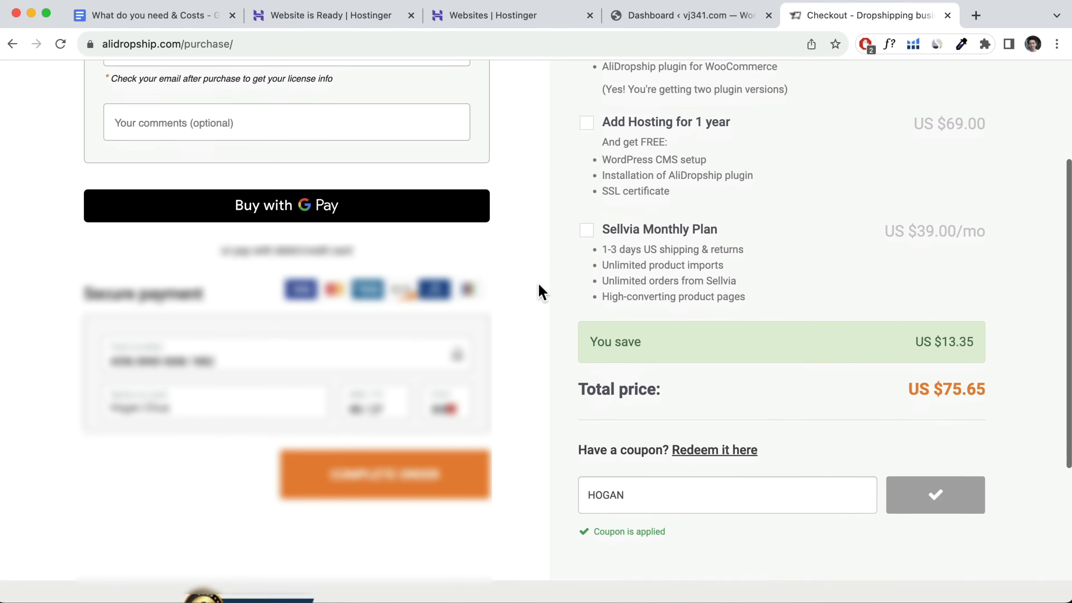
click(420, 486)
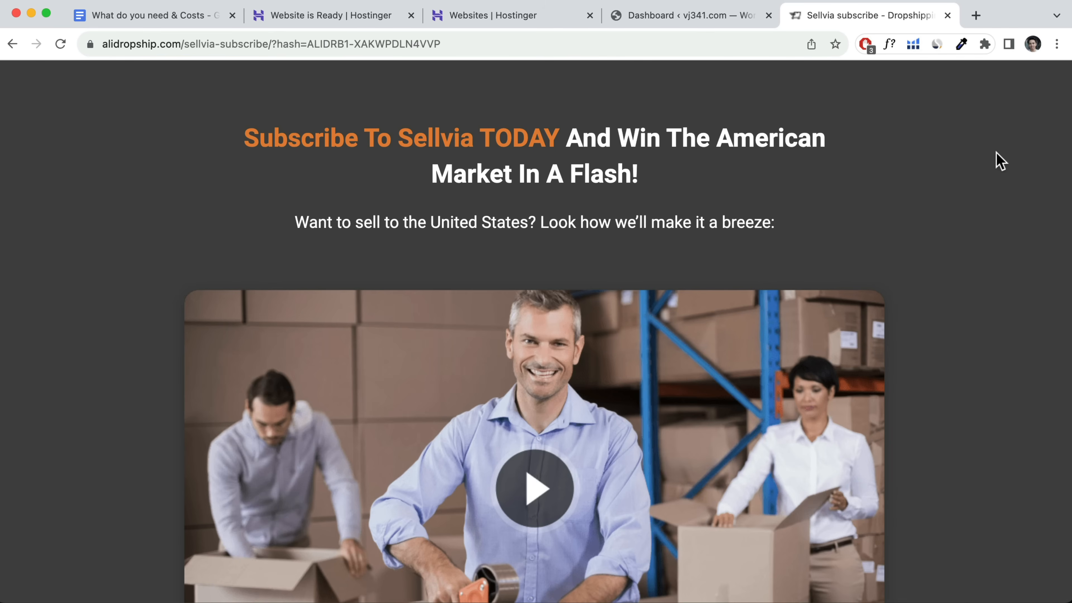
- Skip the Sellvia subscription offer
scroll(997, 161, down, 10)
scroll(1001, 161, down, 3)
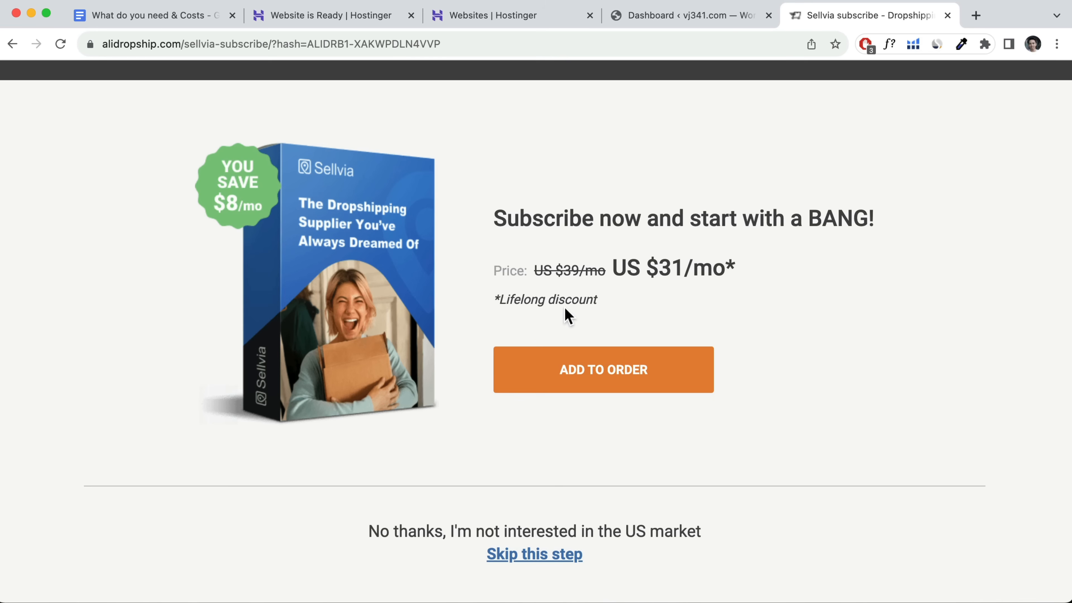
scroll(446, 192, up, 10)
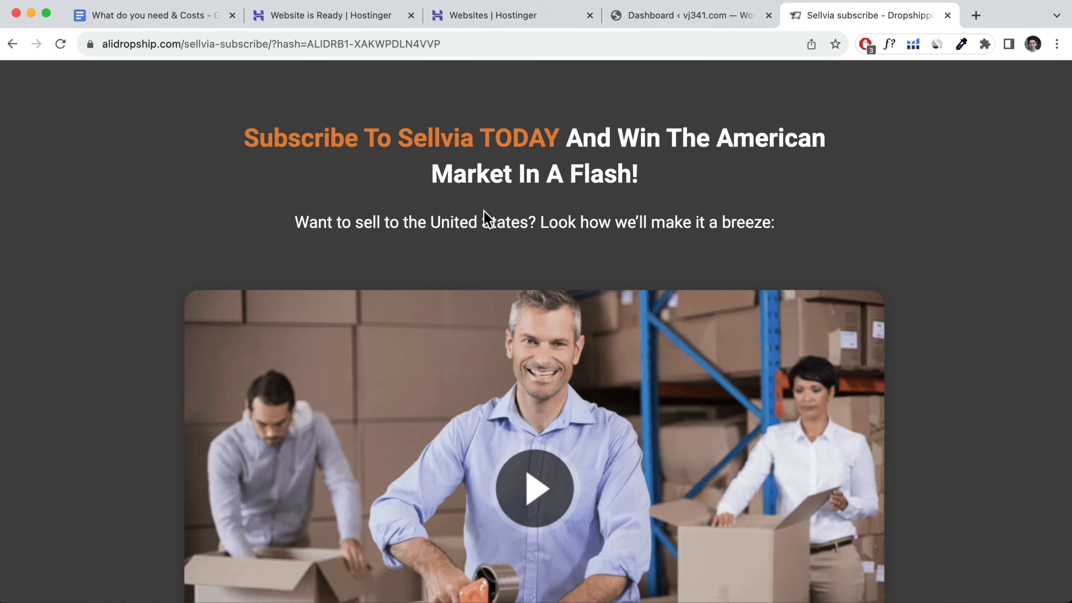
scroll(731, 230, down, 5)
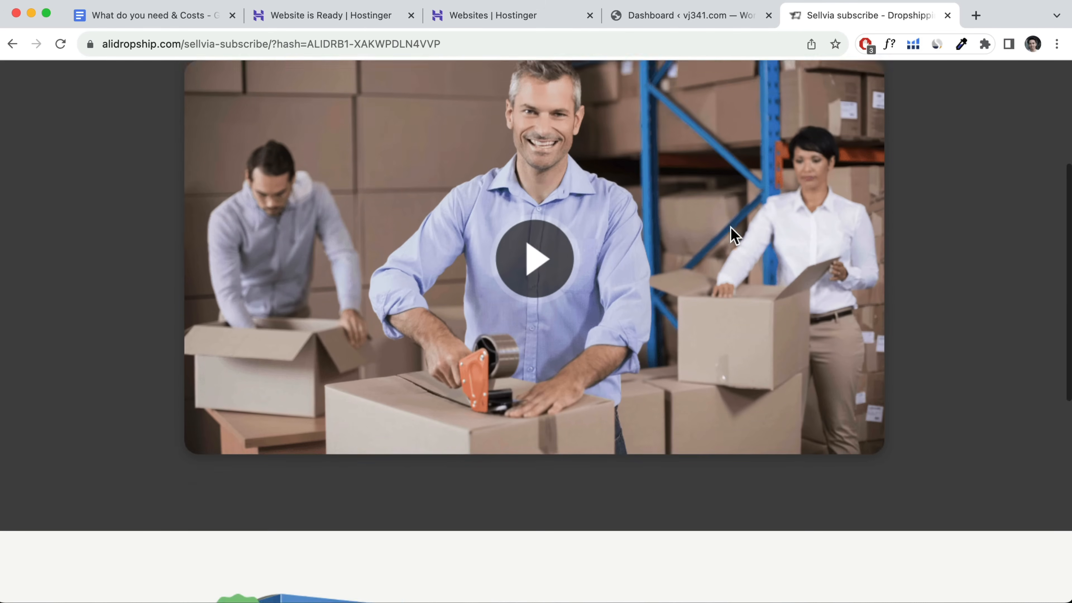
scroll(731, 233, down, 3)
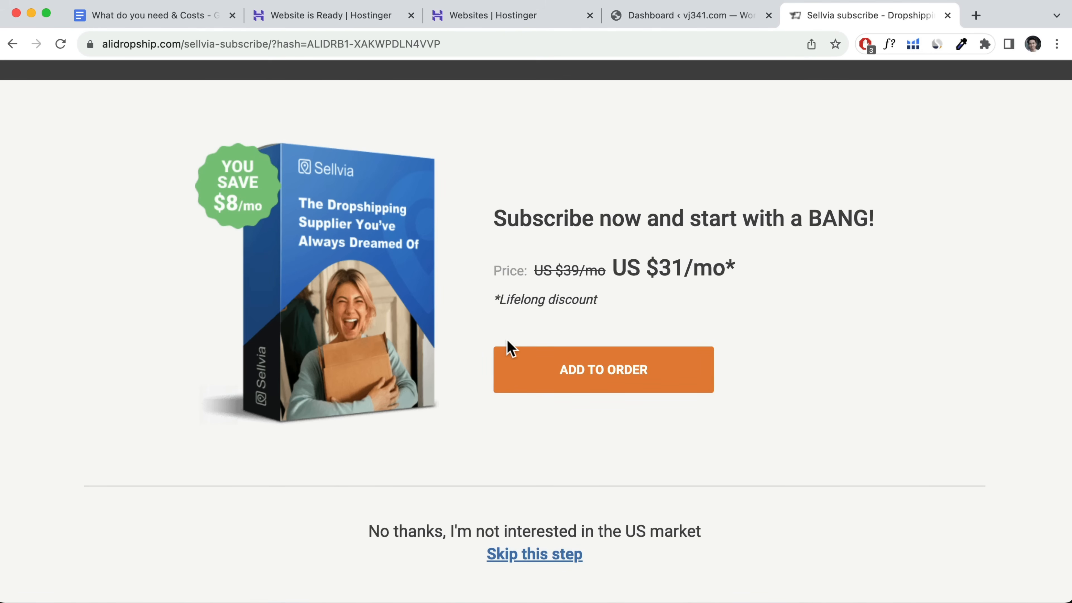
click(524, 557)
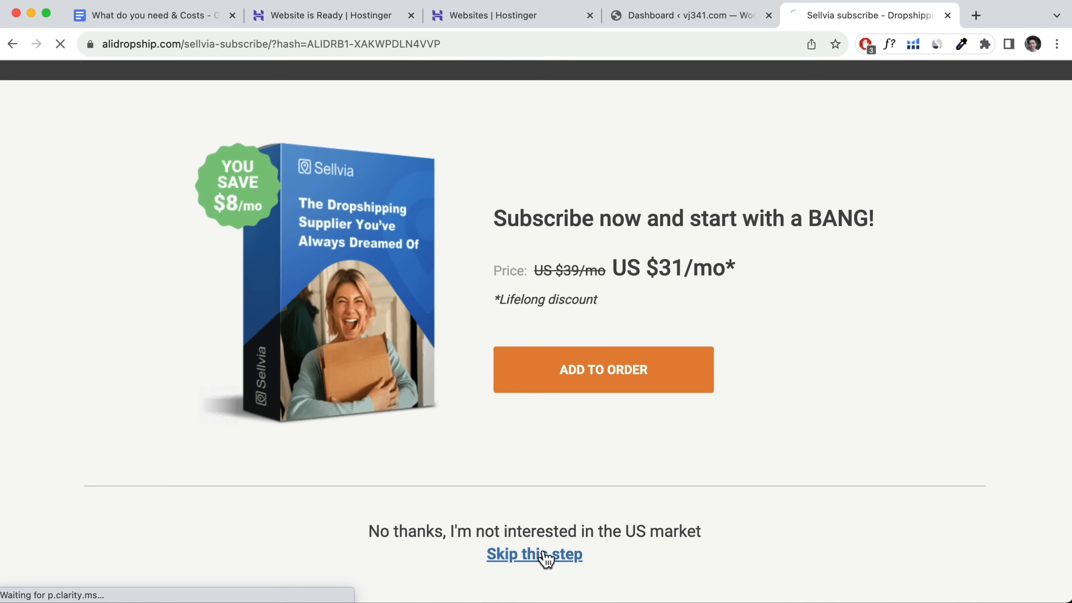
- Skip the add-on upgrade offers at the bottom of the upgrade page
scroll(658, 427, down, 5)
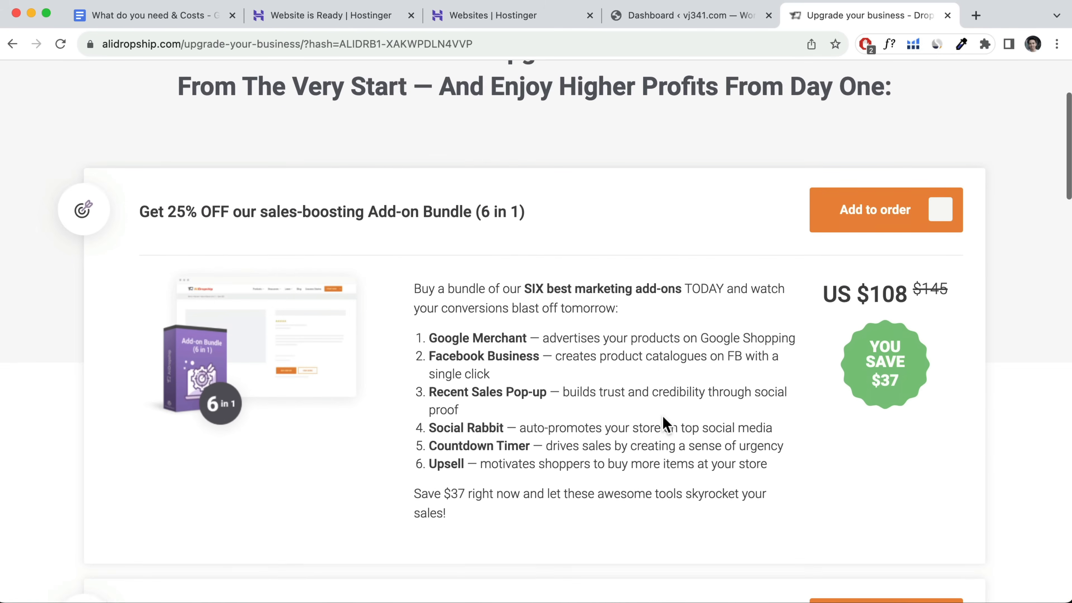
scroll(661, 418, down, 1)
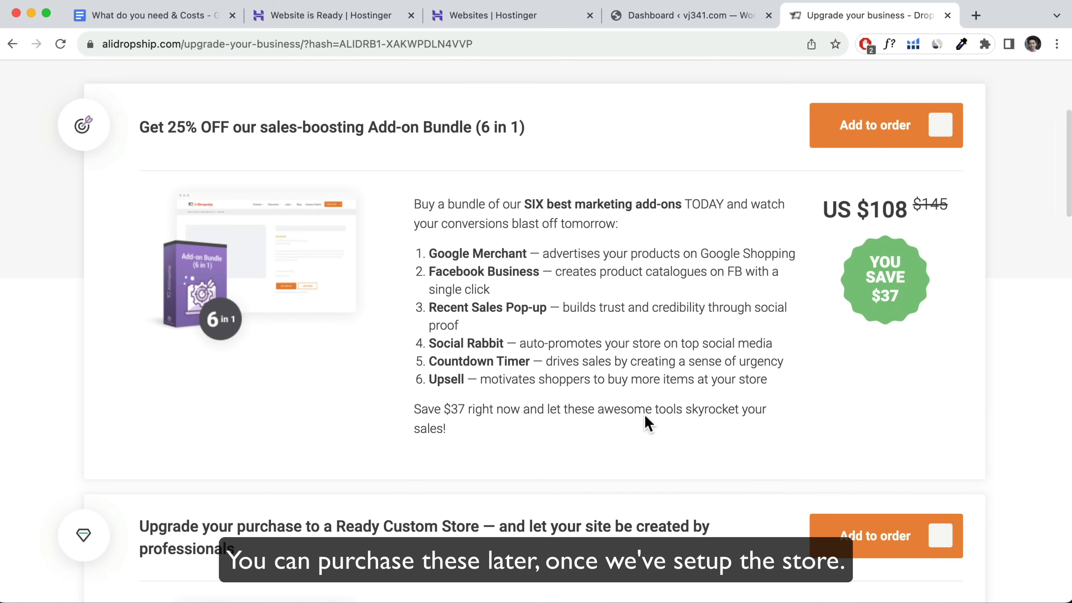
scroll(590, 377, down, 20)
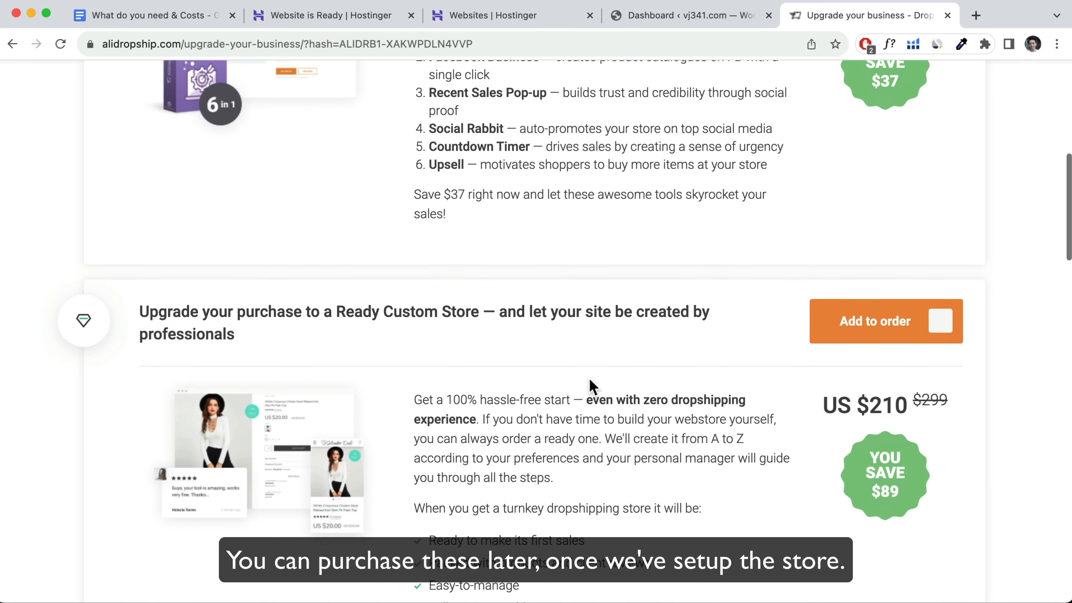
scroll(591, 387, down, 20)
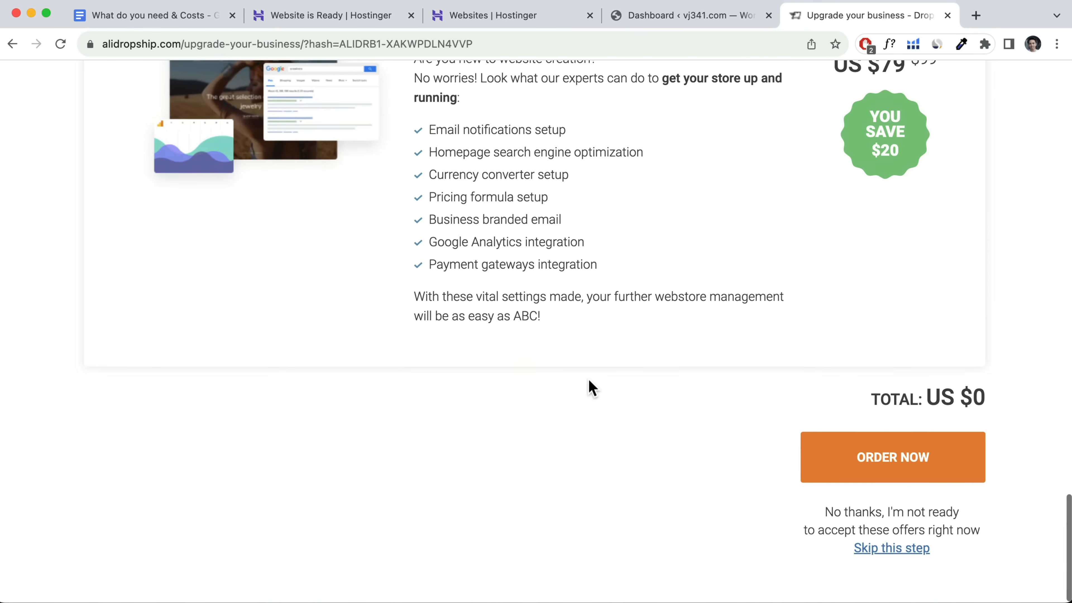
click(891, 551)
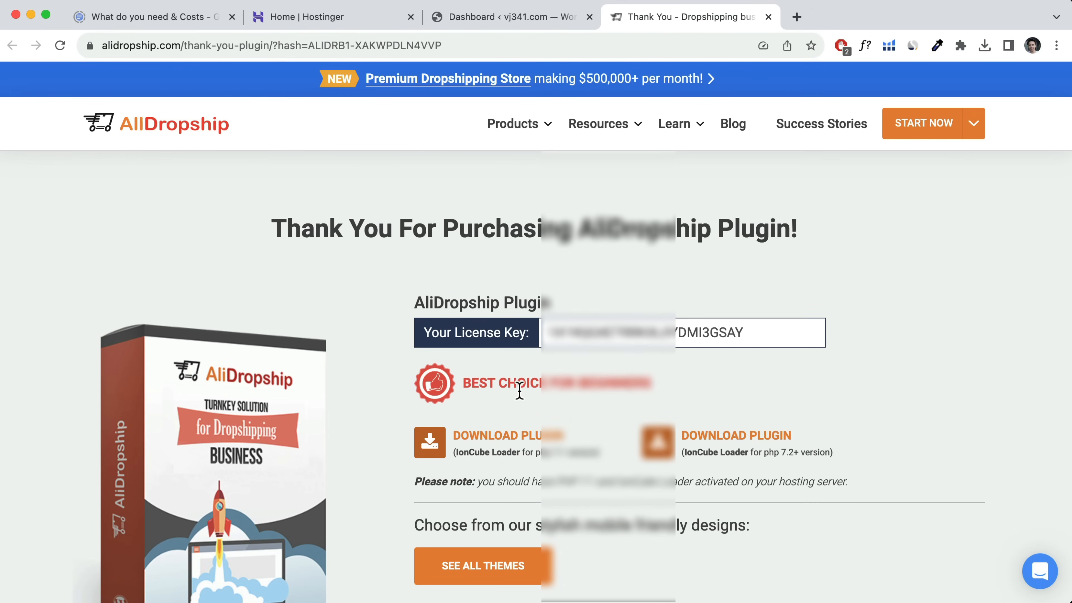
- Open the Resources > Updates plugin page in a new tab
scroll(511, 387, down, 13)
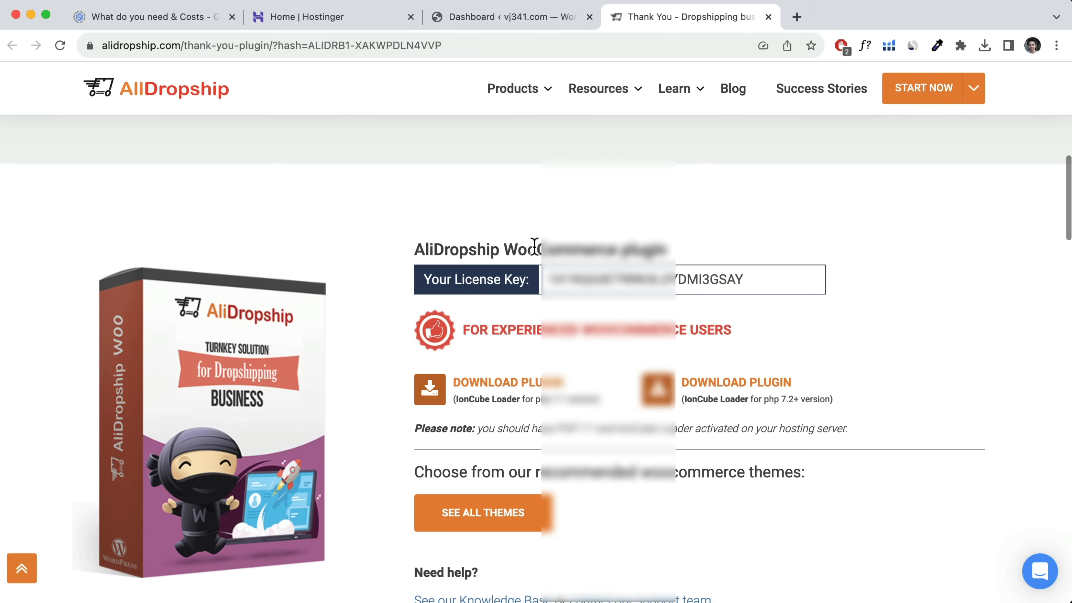
scroll(575, 274, up, 15)
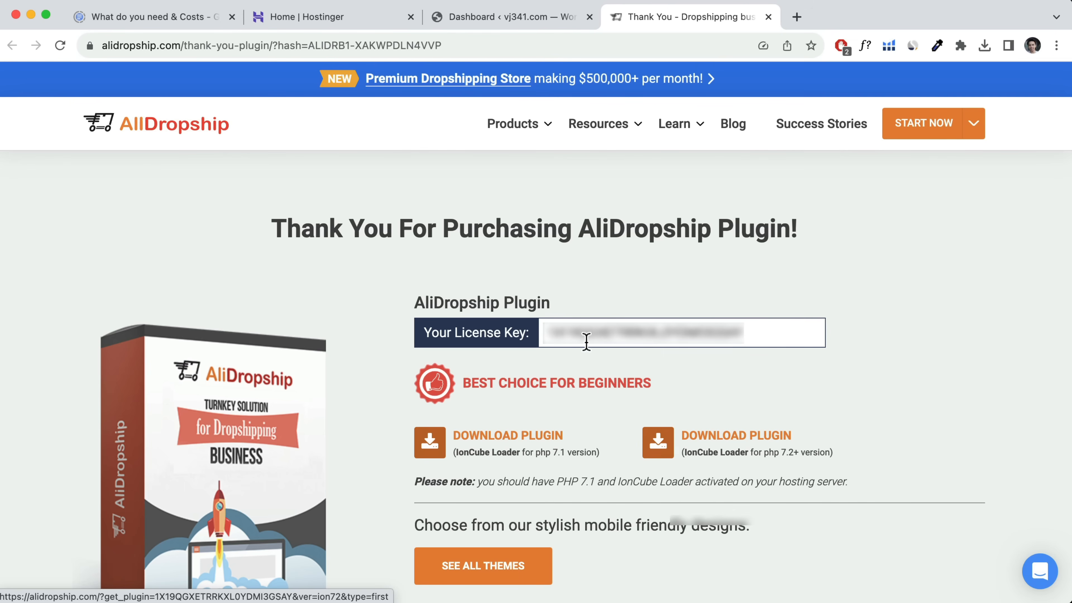
mouse_move(611, 135)
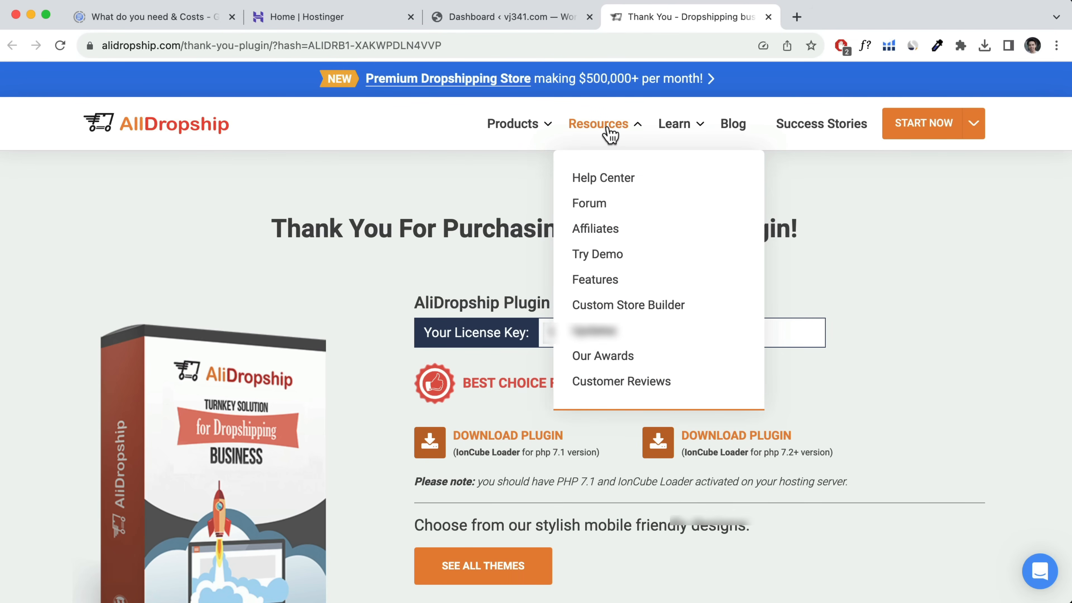
right_click(598, 338)
click(612, 341)
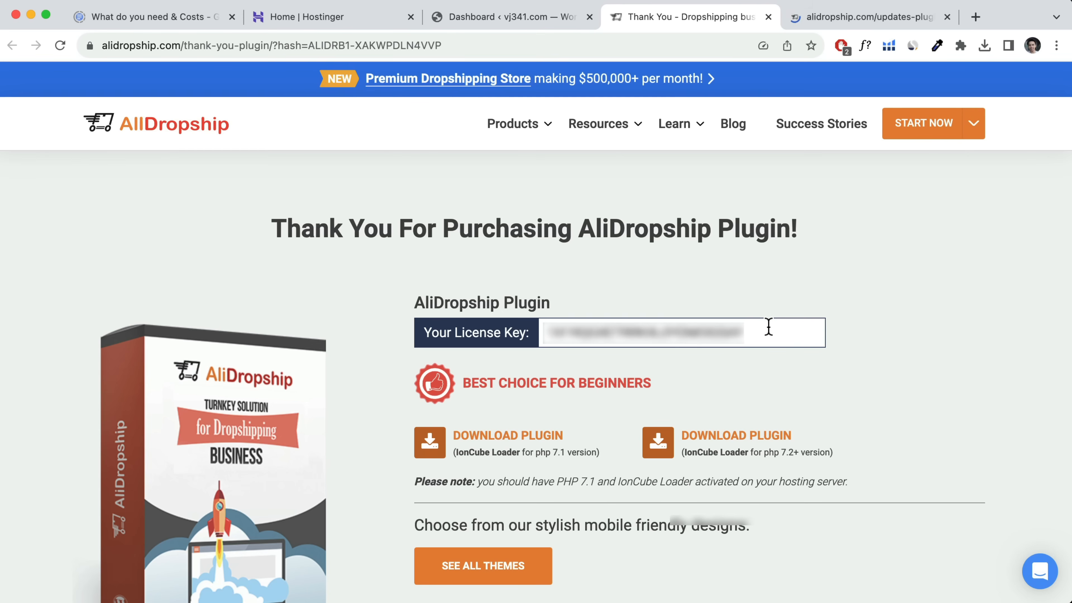
- Copy the AliDropship Plugin license key and switch to the Updates tab
triple_click(591, 322)
right_click(566, 322)
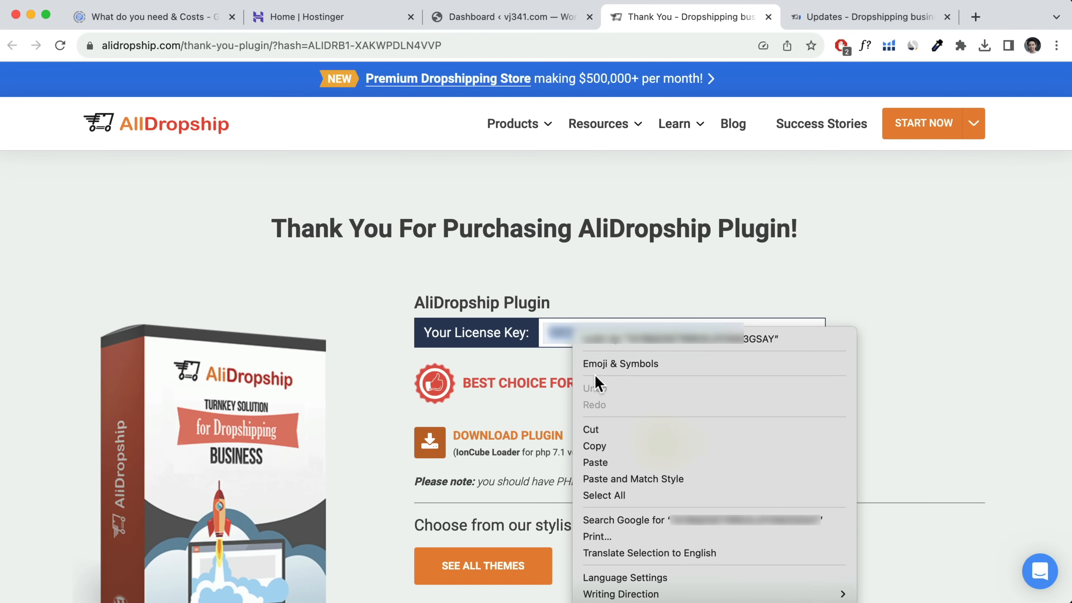
click(598, 446)
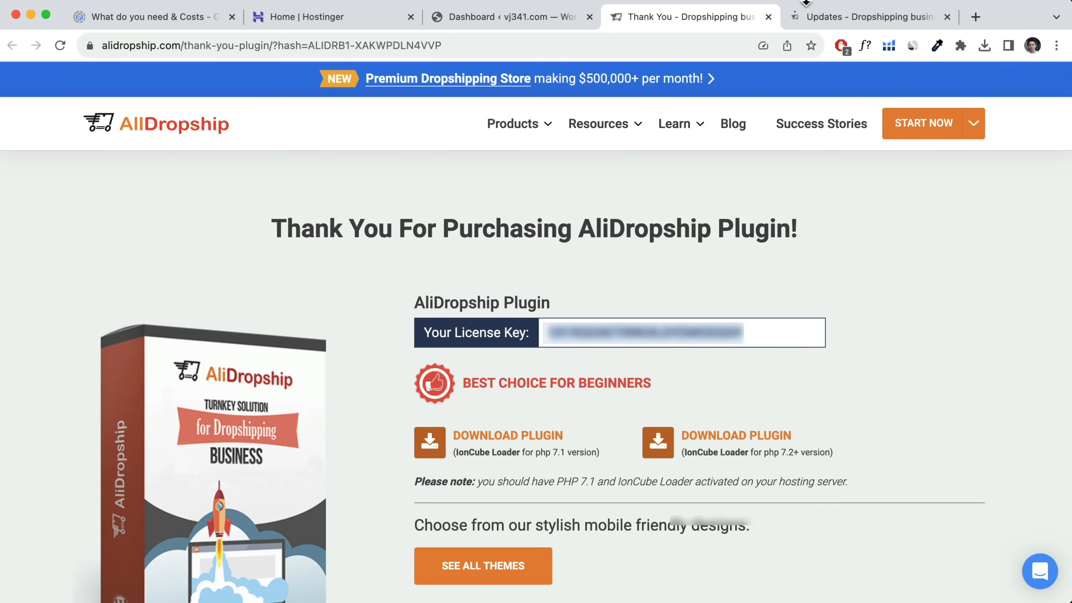
click(819, 19)
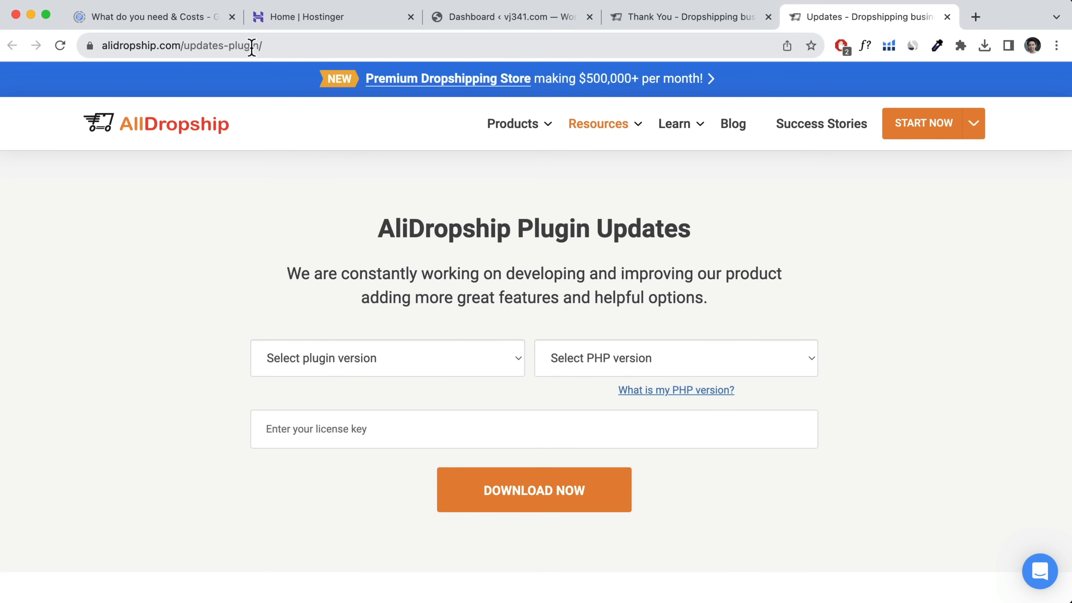
- Choose plugin version AliDropship 1.9.0.5 and PHP version 8.1
click(311, 366)
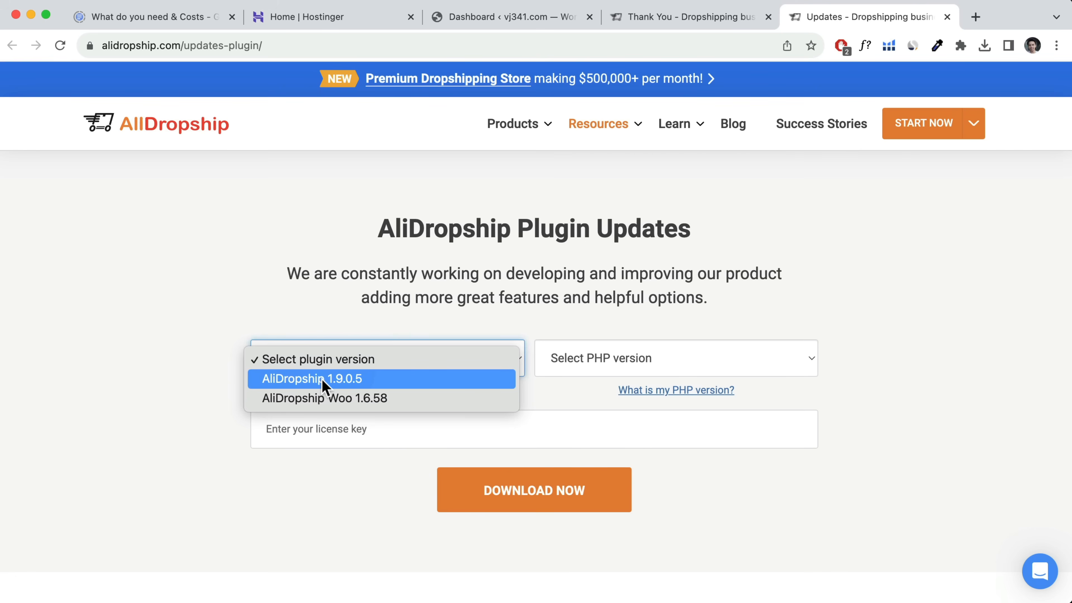
click(321, 378)
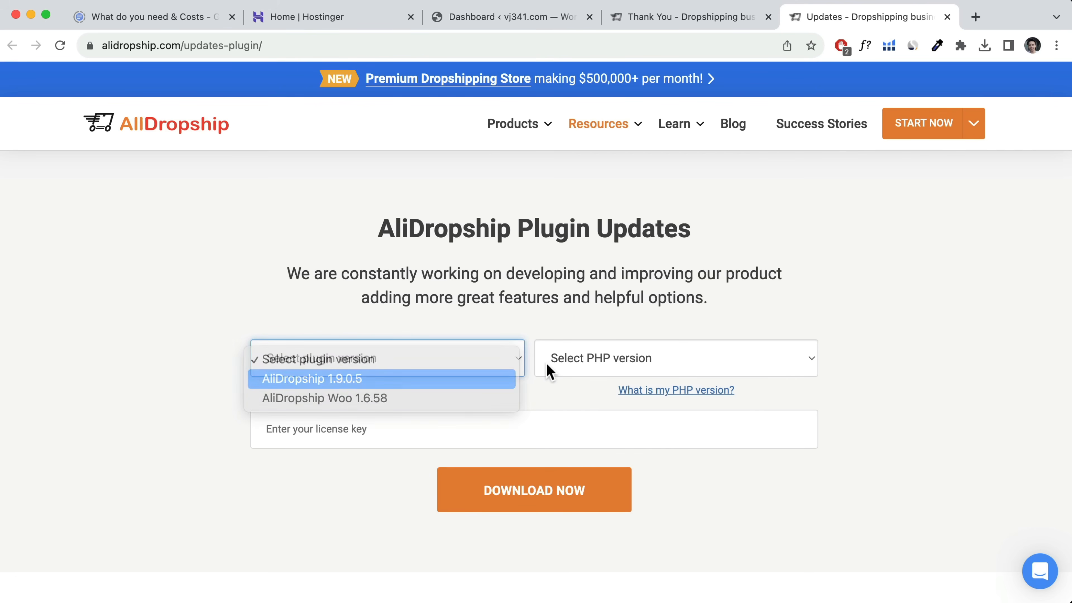
click(566, 365)
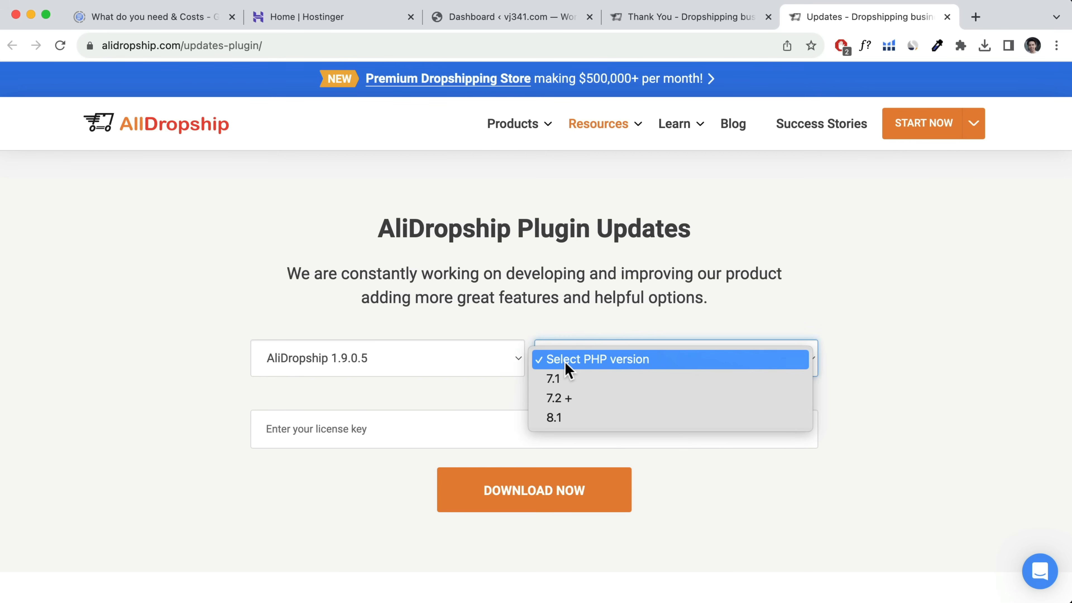
click(558, 418)
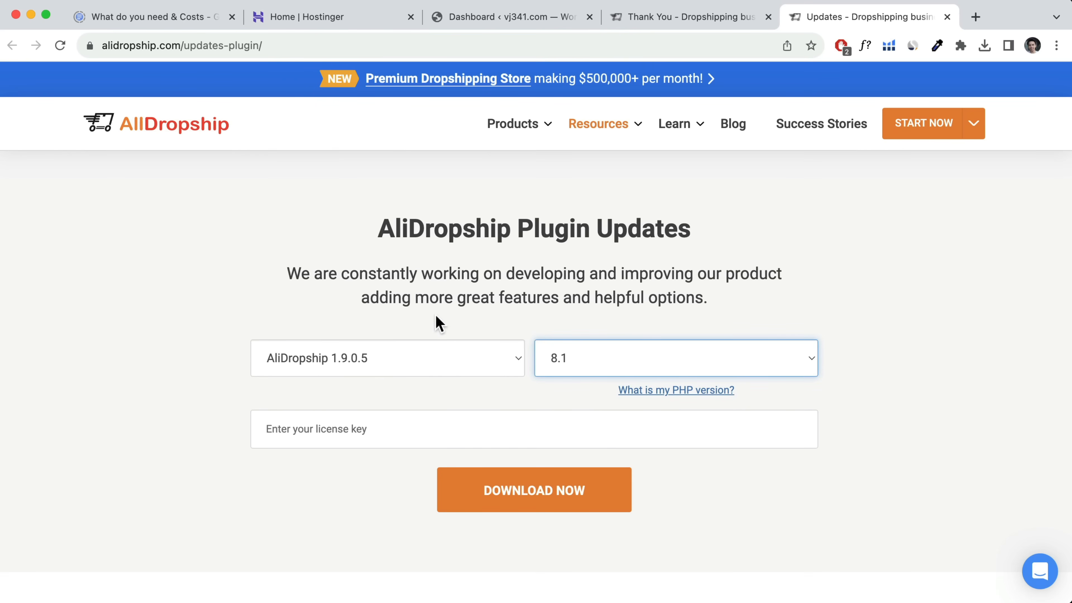
- Paste the license key, request the download, and cancel saving the duplicate file
right_click(367, 431)
click(375, 560)
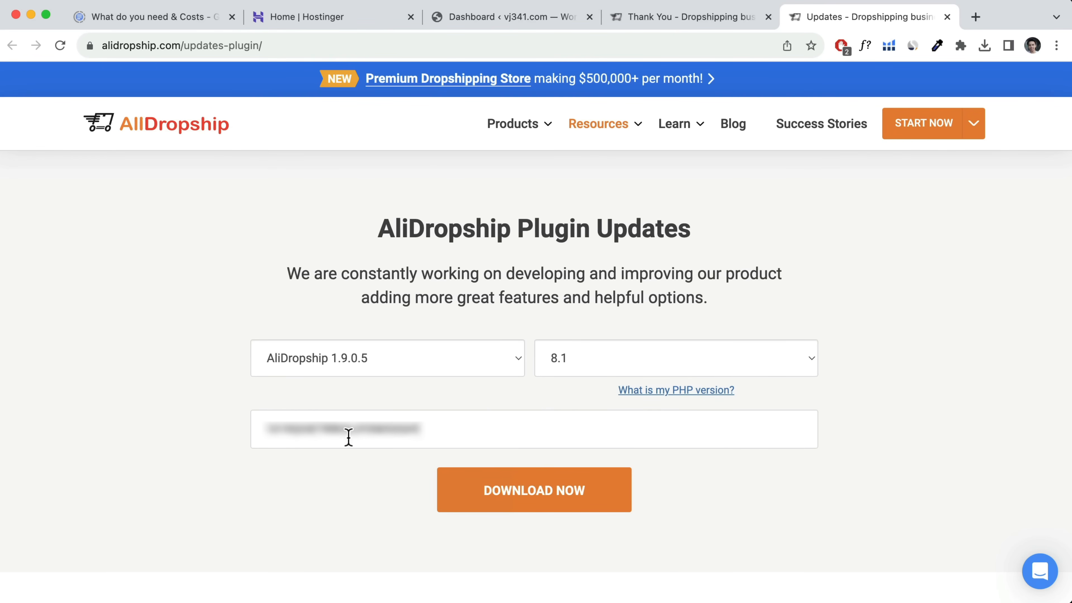
click(520, 502)
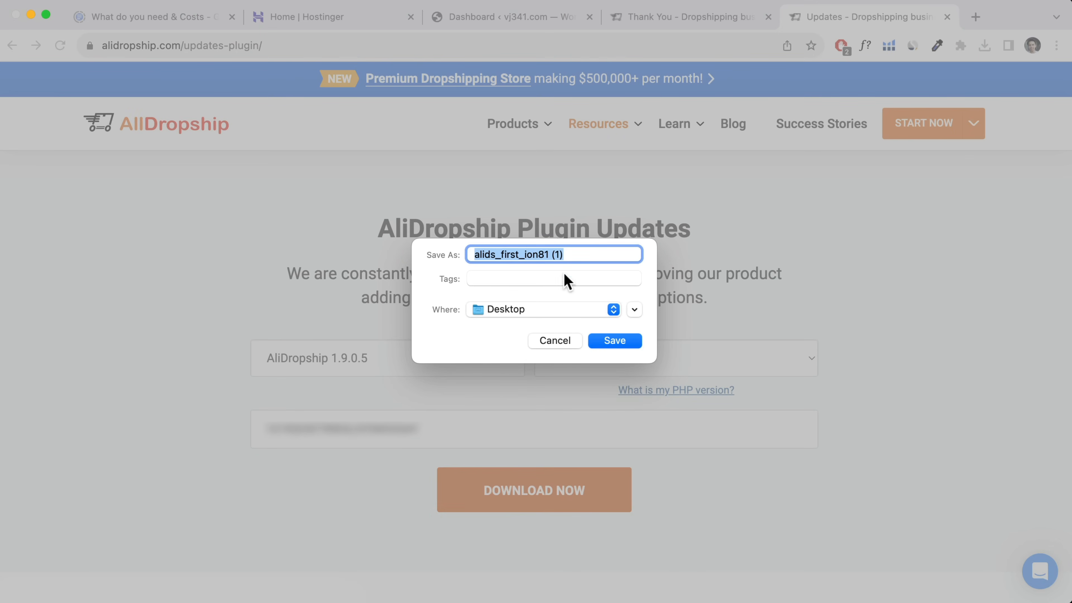
click(552, 346)
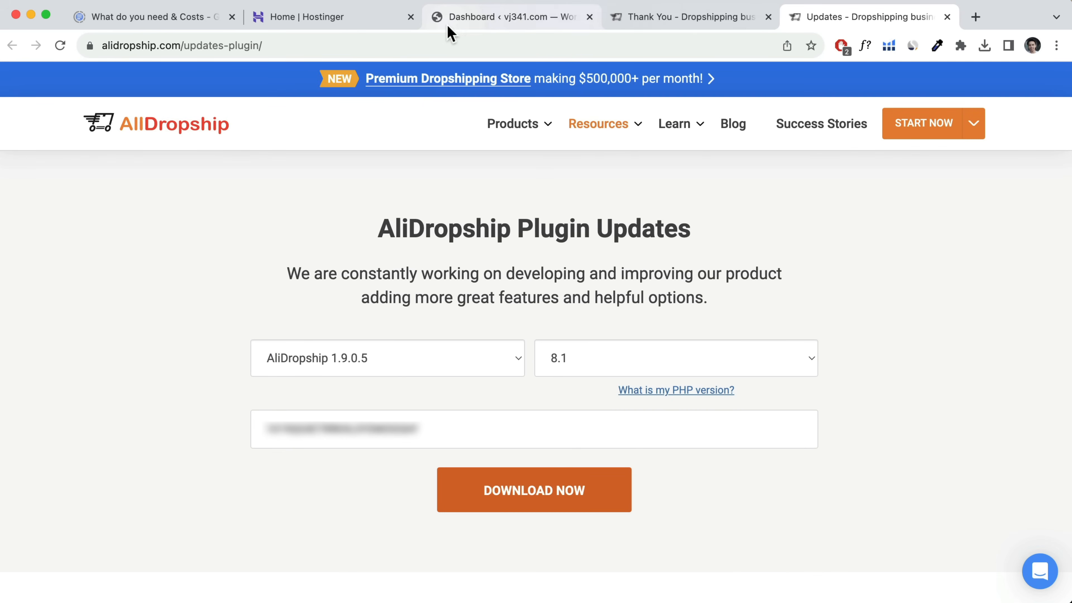
- Go to Websites, manage vj341.com, and open Advanced > PHP Configuration
click(314, 17)
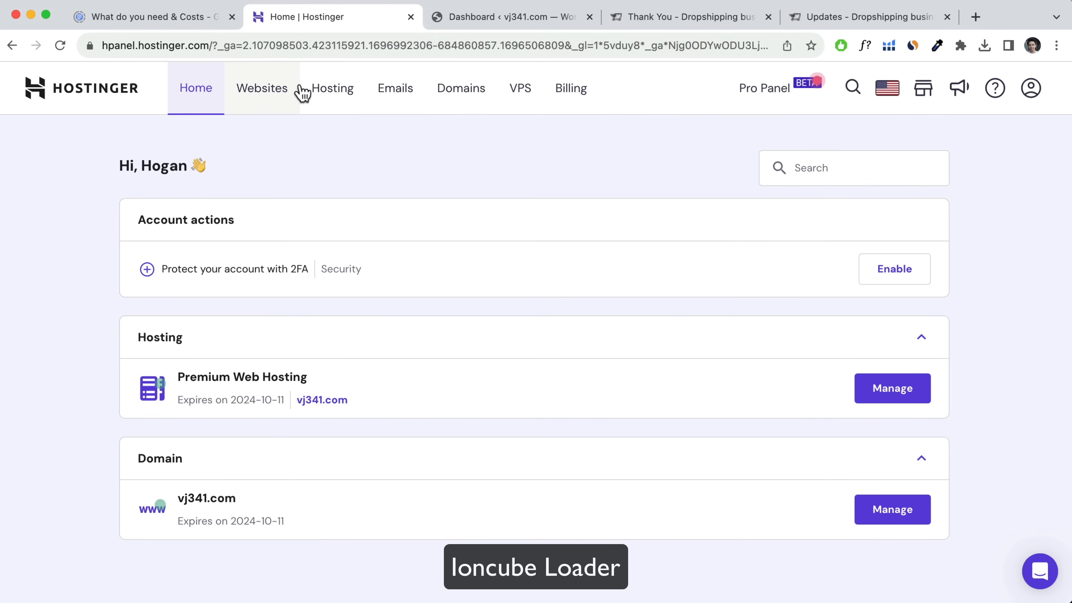
click(262, 89)
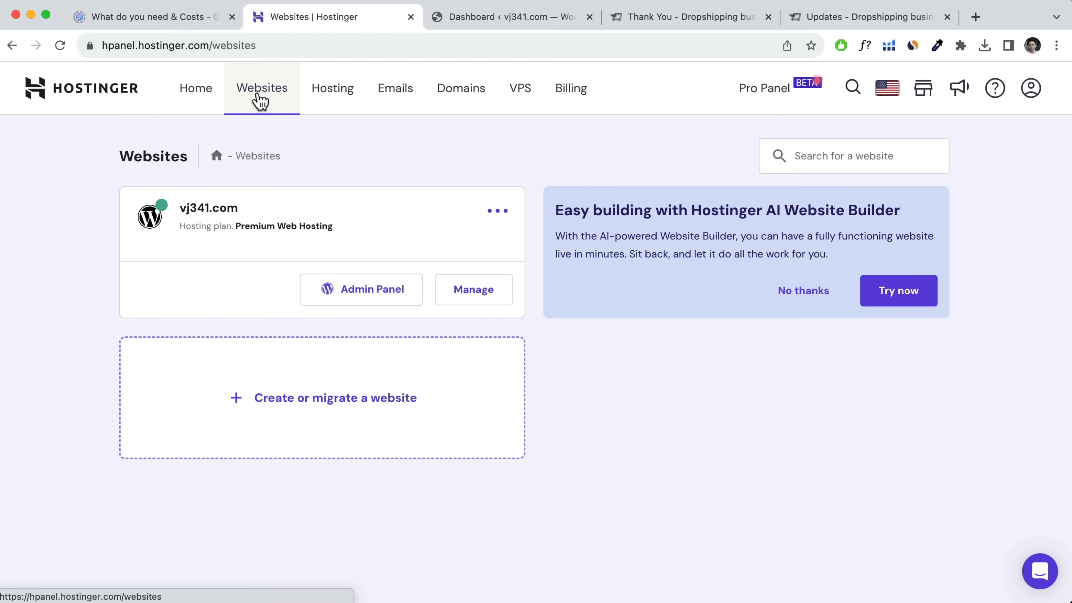
click(447, 296)
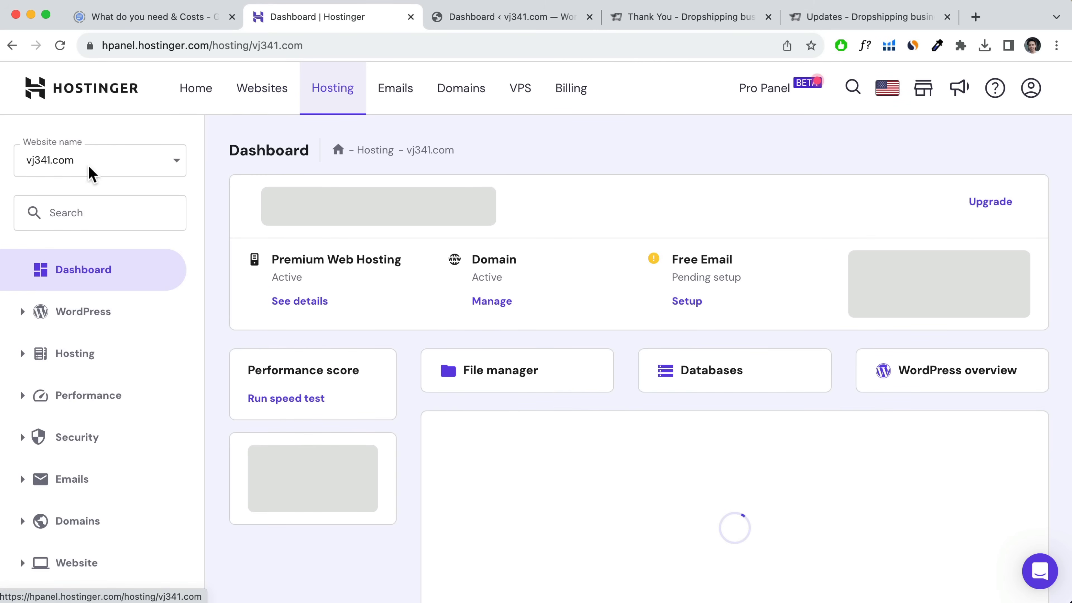
scroll(25, 412, down, 4)
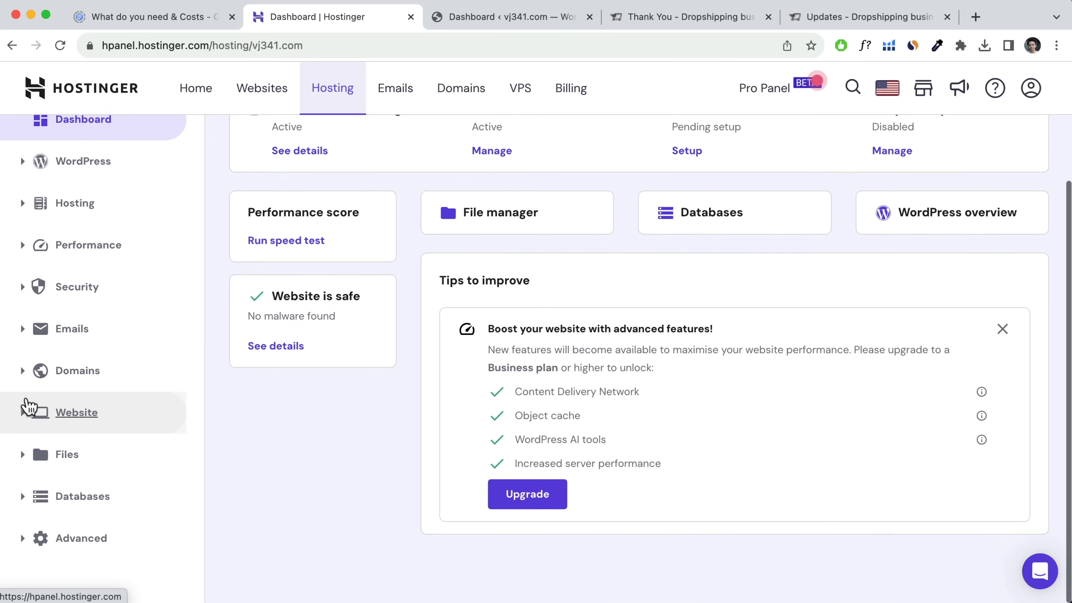
click(79, 548)
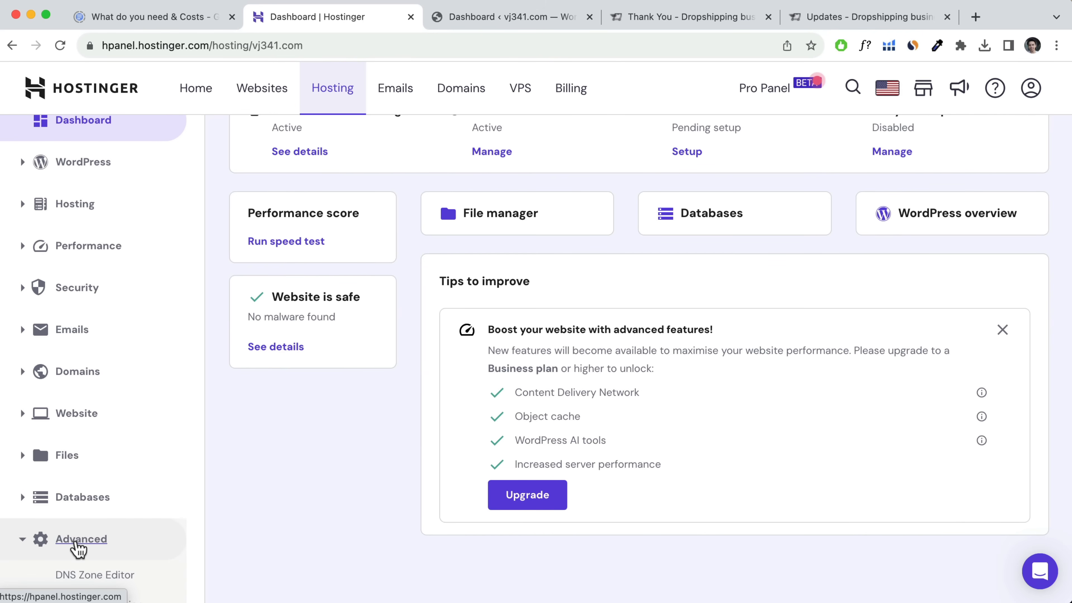
scroll(97, 511, down, 5)
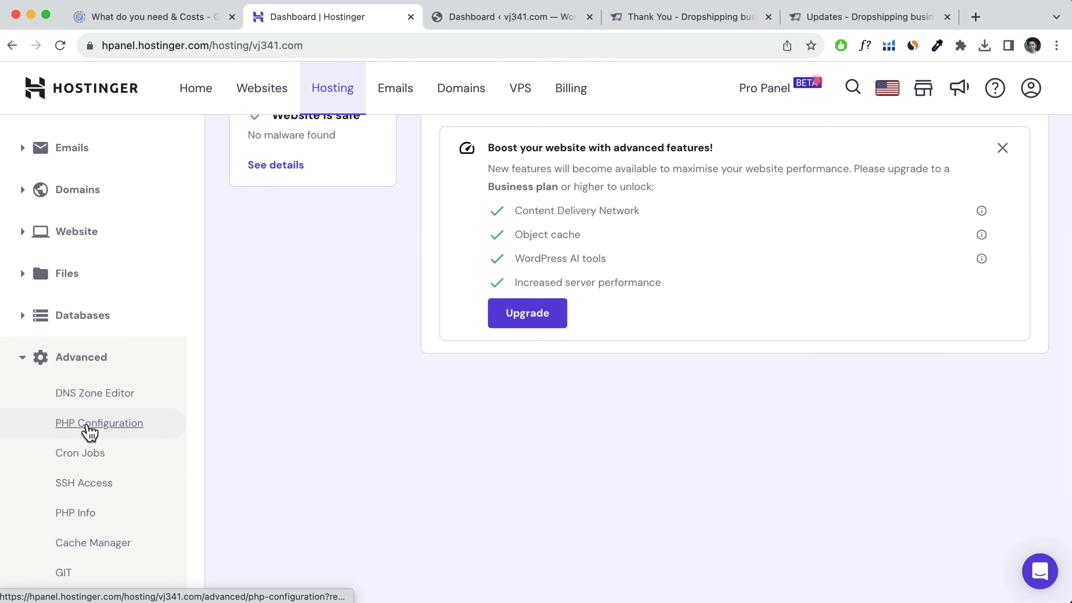
click(86, 424)
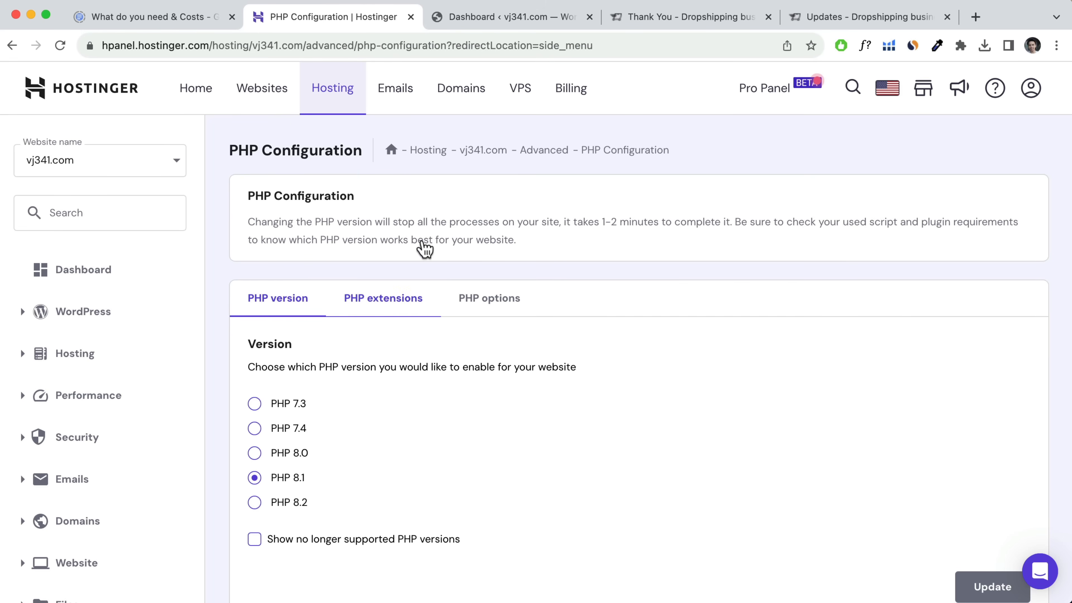
- Open the PHP extensions list and tick ioncube_loader
click(828, 22)
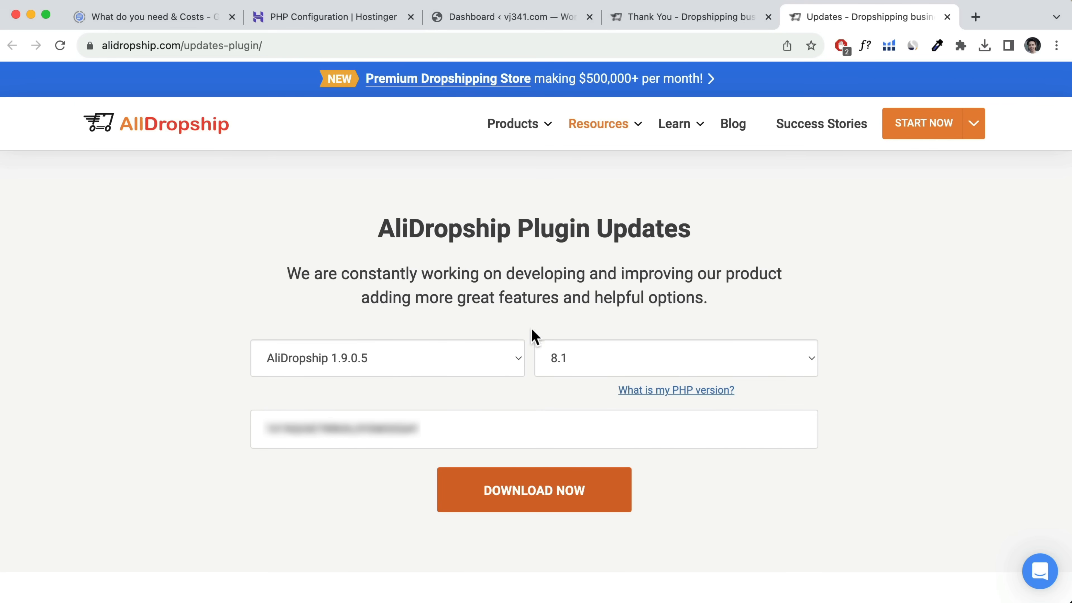
click(365, 19)
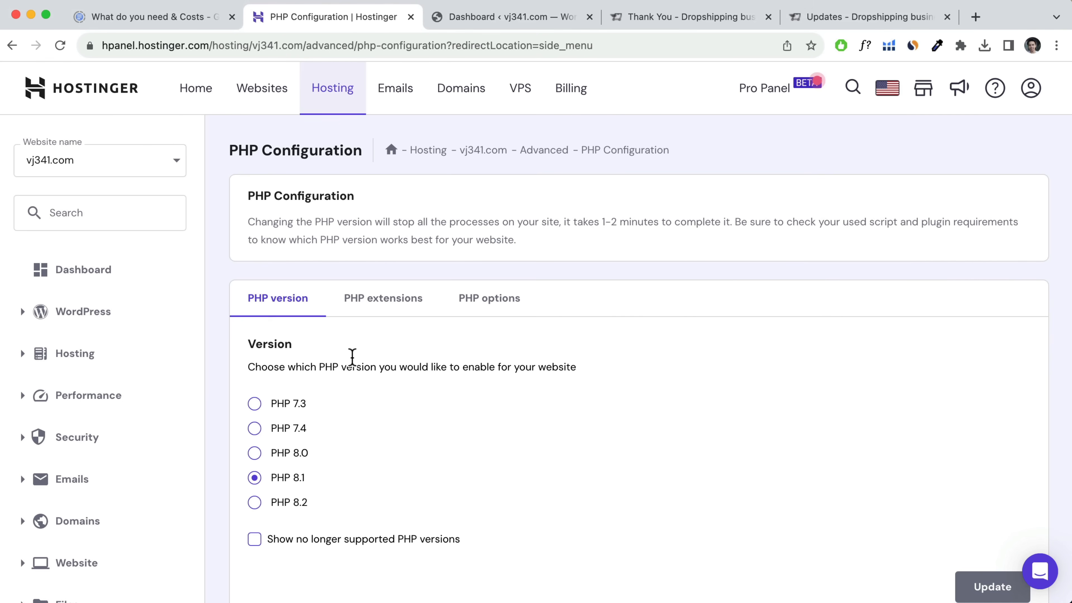
click(377, 304)
scroll(383, 347, down, 6)
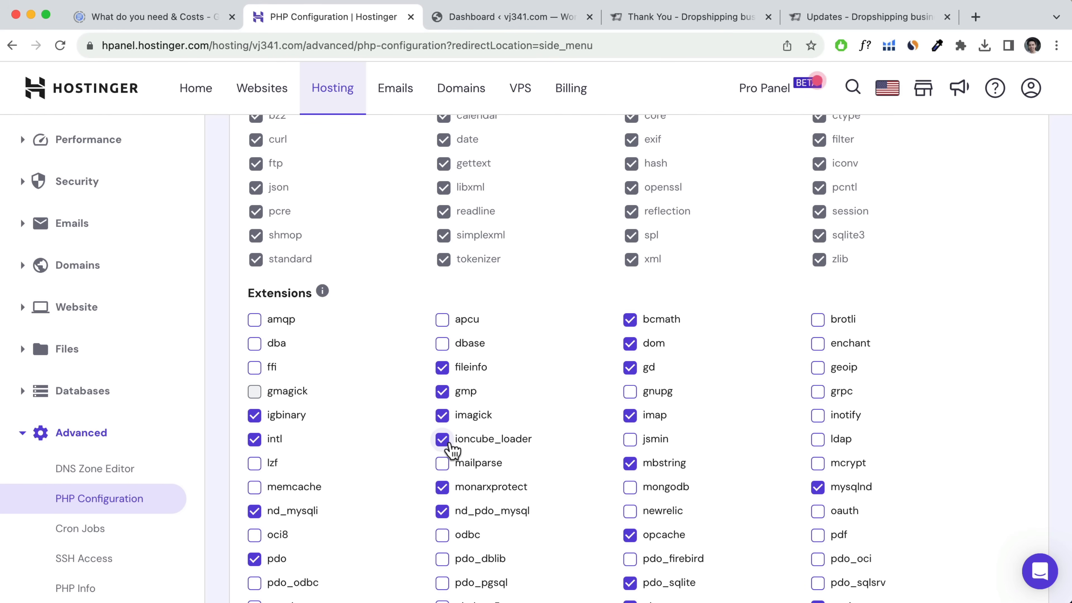
click(442, 439)
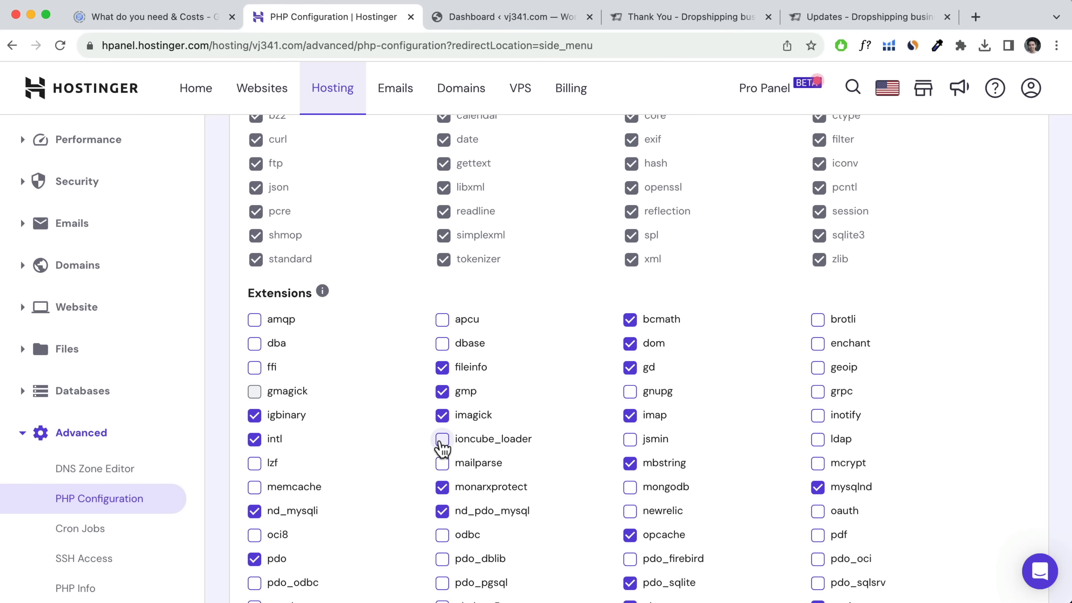
- Confirm ioncube_loader stays enabled, glancing at the vj341.com WordPress dashboard in between
scroll(582, 424, down, 8)
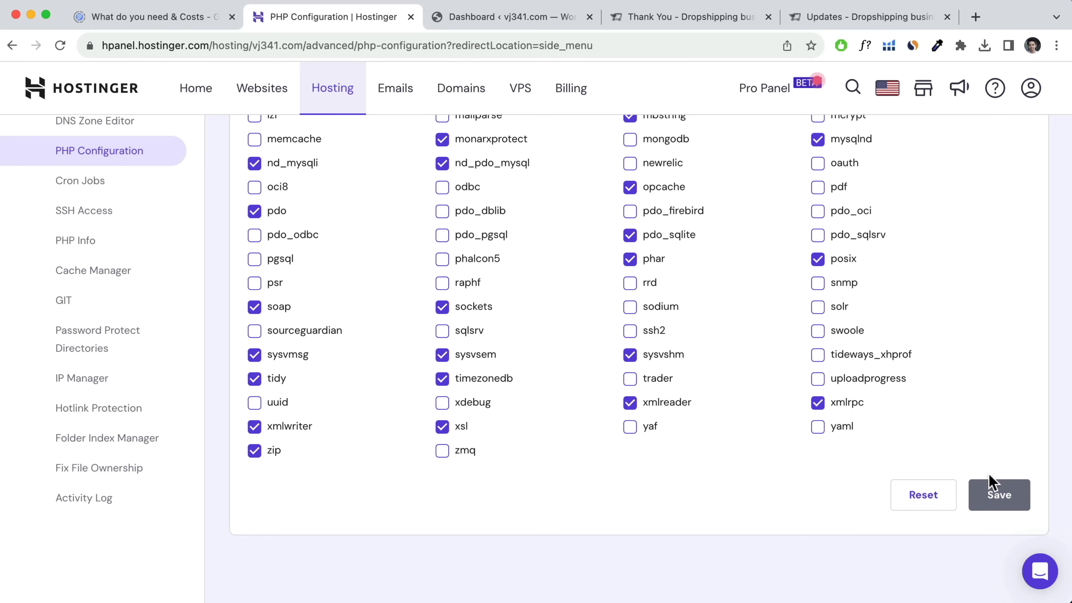
scroll(650, 401, up, 4)
scroll(664, 401, up, 2)
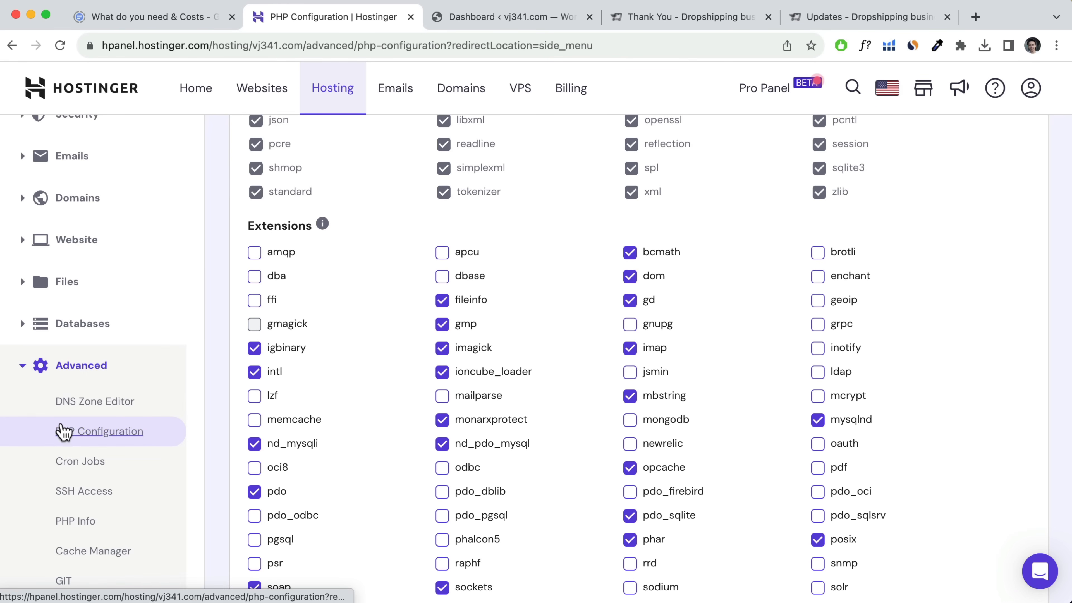
scroll(80, 357, up, 7)
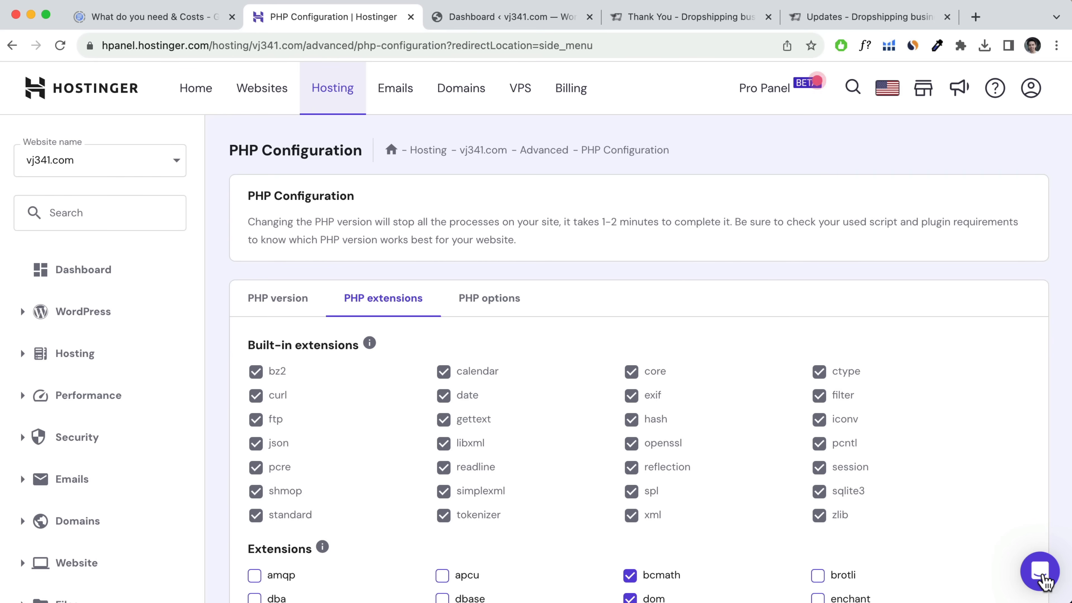
scroll(522, 455, down, 7)
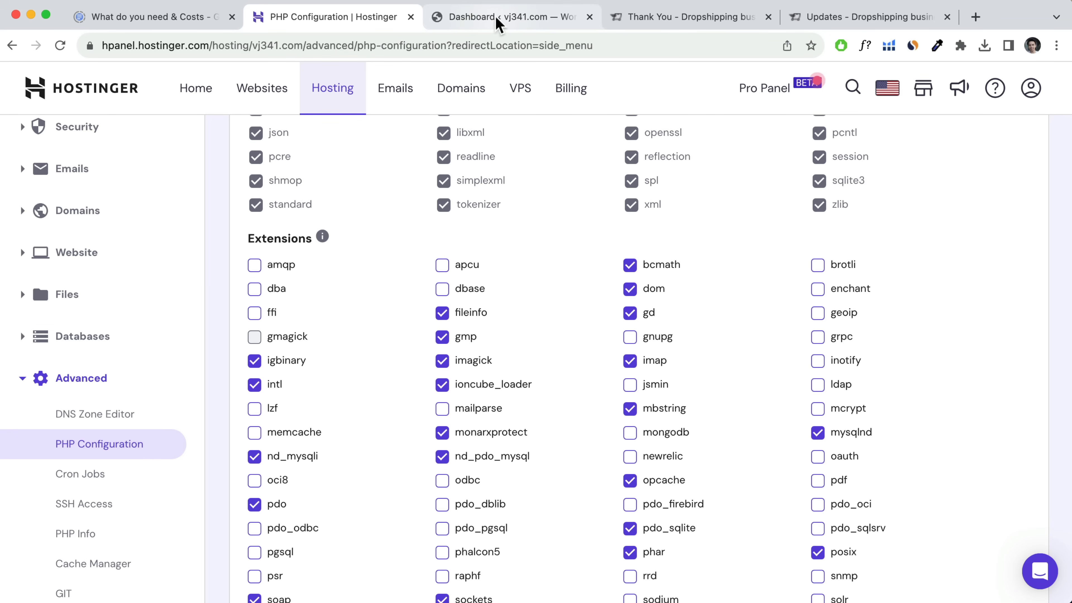
click(489, 24)
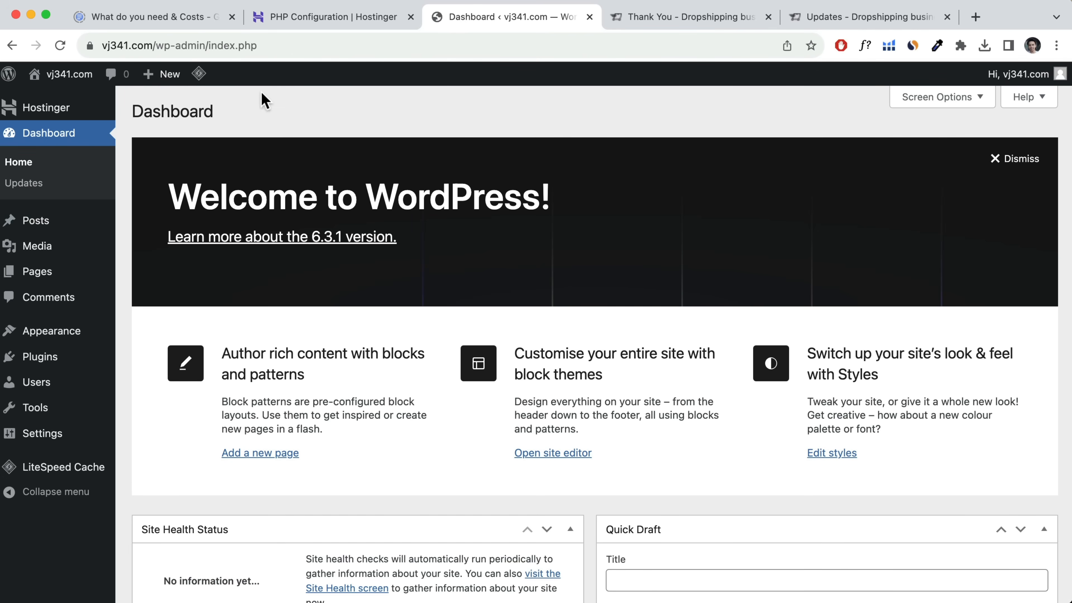
click(327, 22)
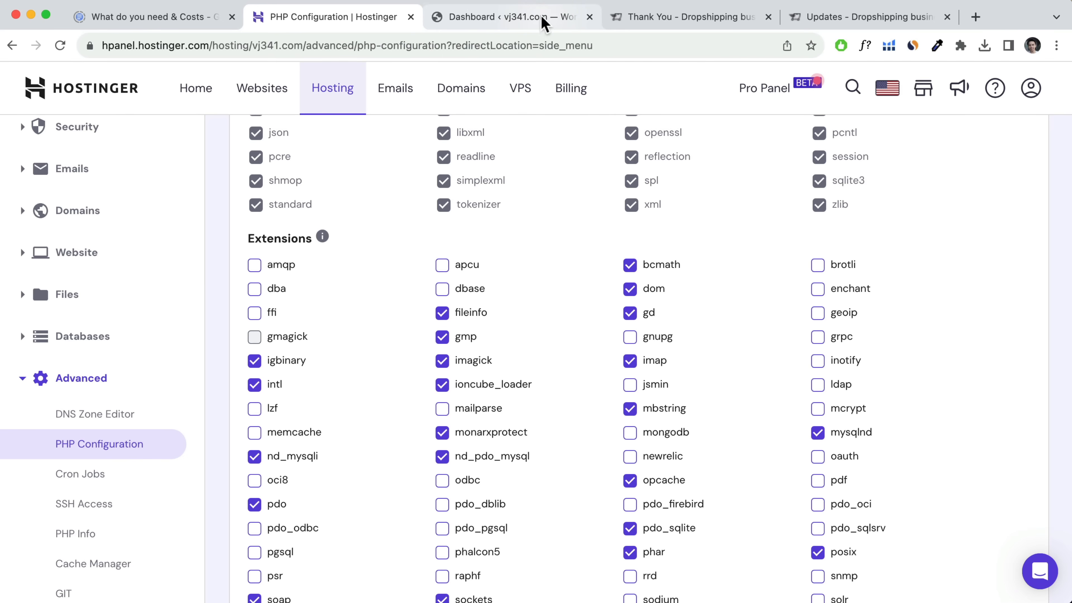
- Bring up the WordPress Upload Plugin form under Plugins > Add New
click(548, 23)
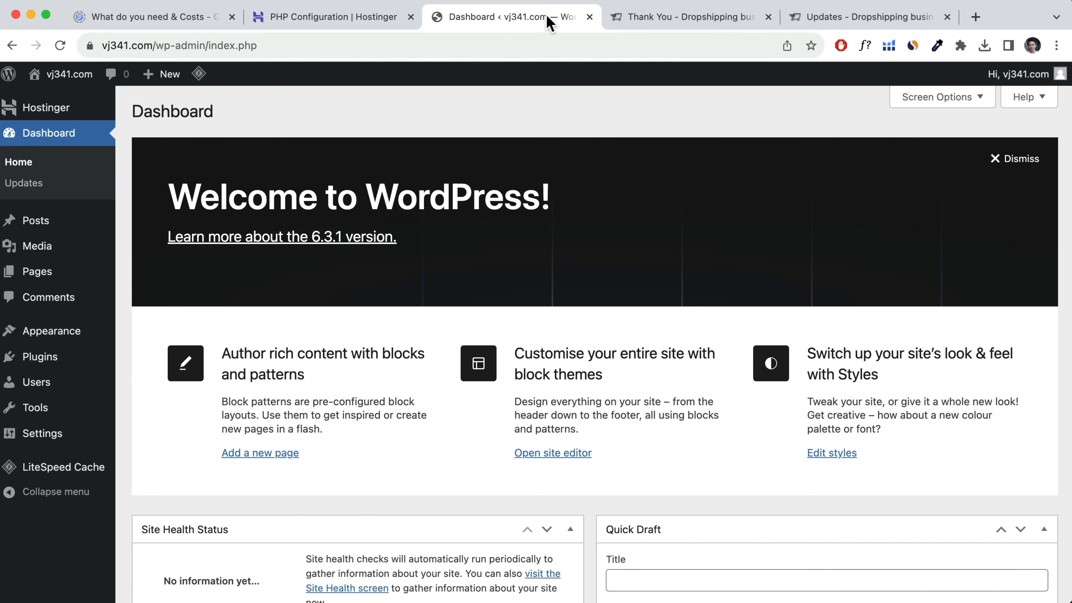
click(41, 359)
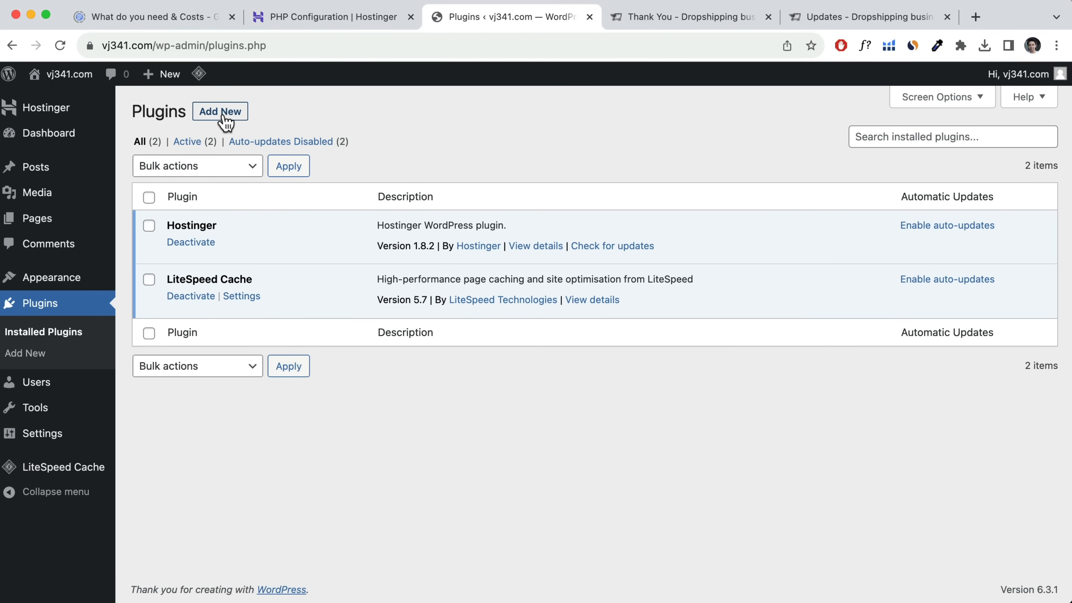
click(223, 118)
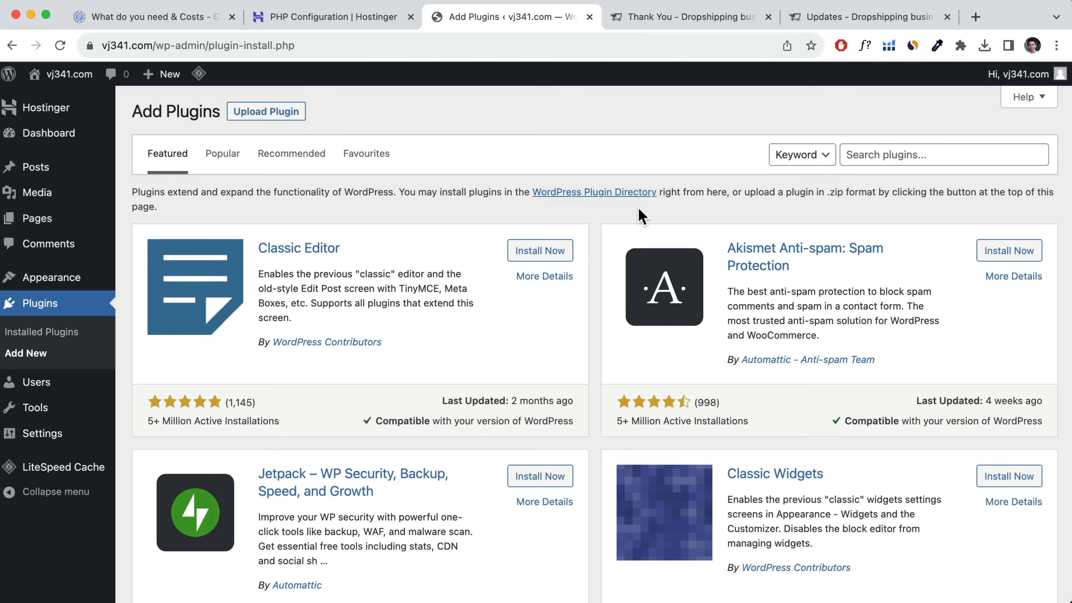
click(249, 113)
- Upload and install alids_first_ion81.zip, then return to the AliDropship Thank You page
click(469, 253)
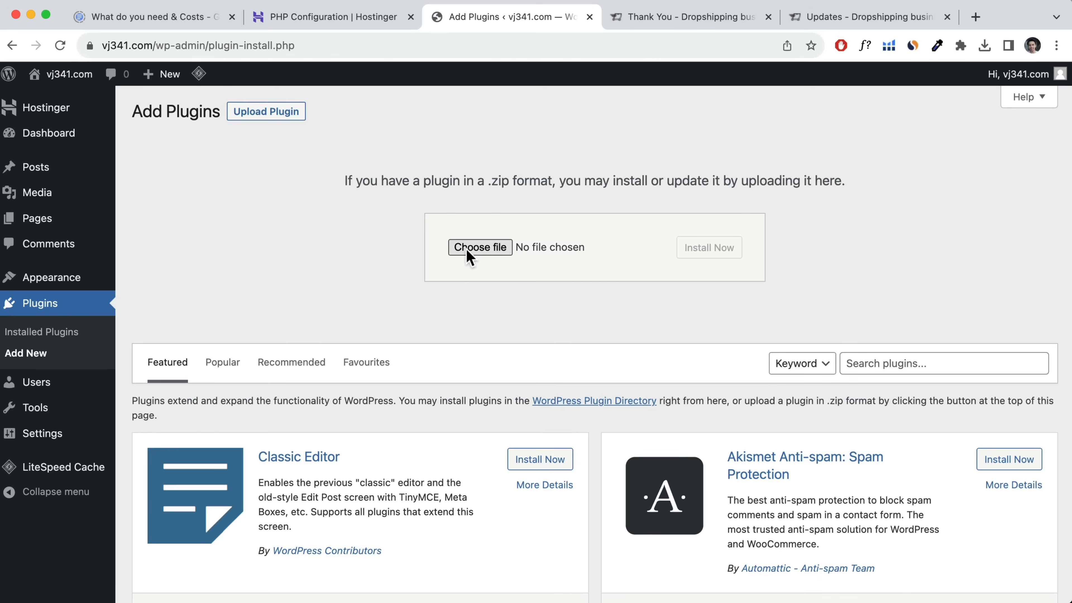
click(444, 278)
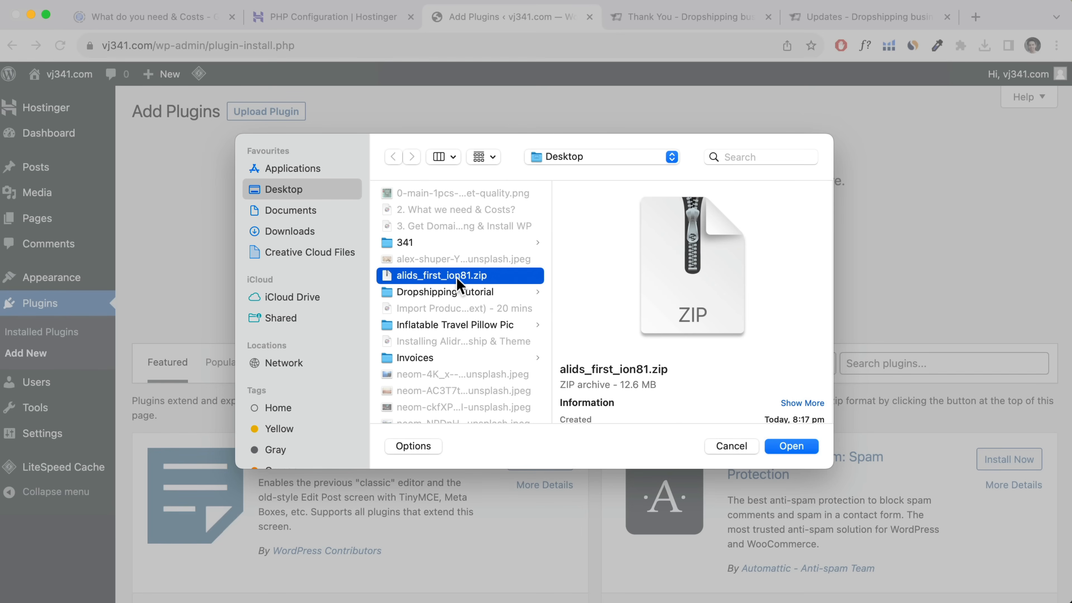
click(801, 447)
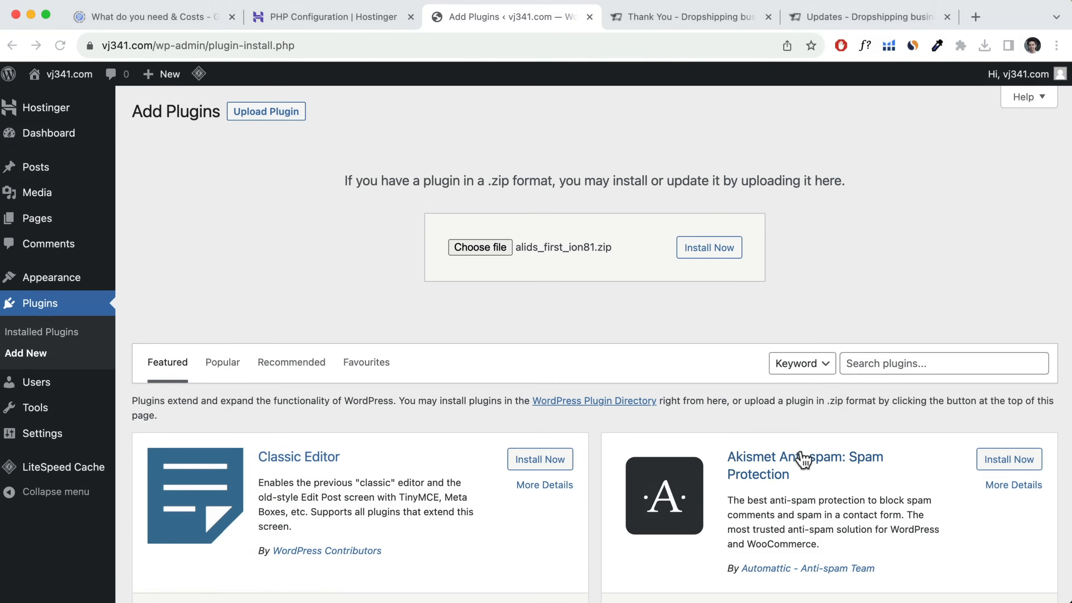
click(719, 258)
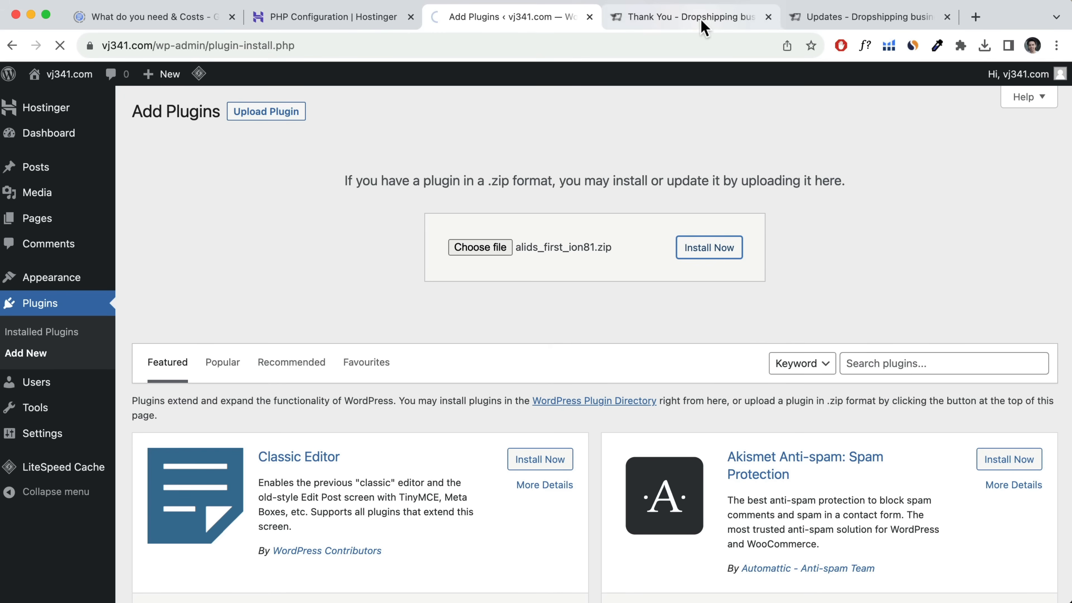
click(684, 17)
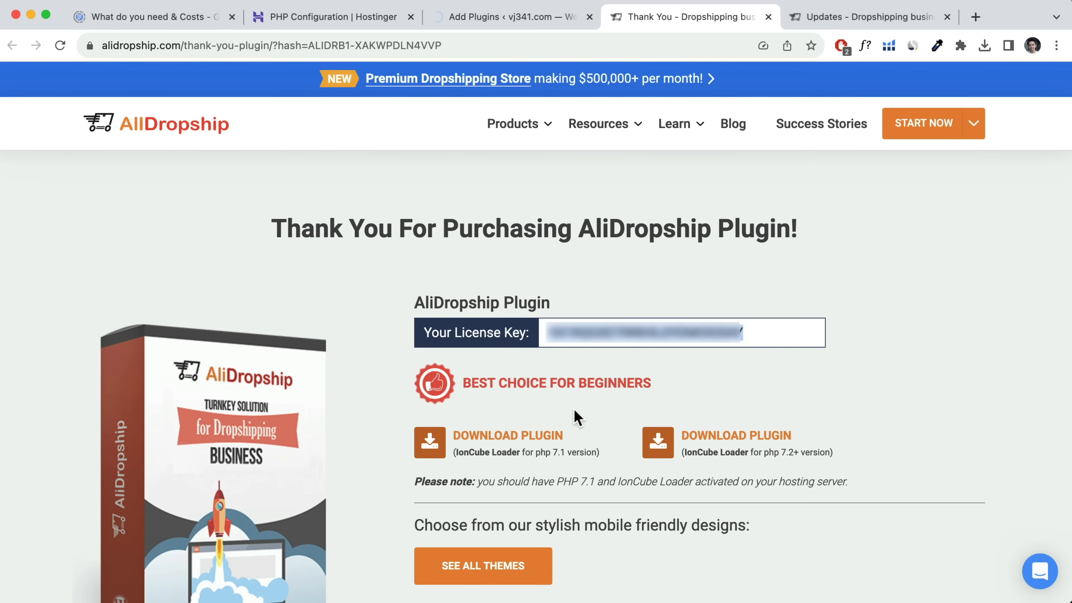
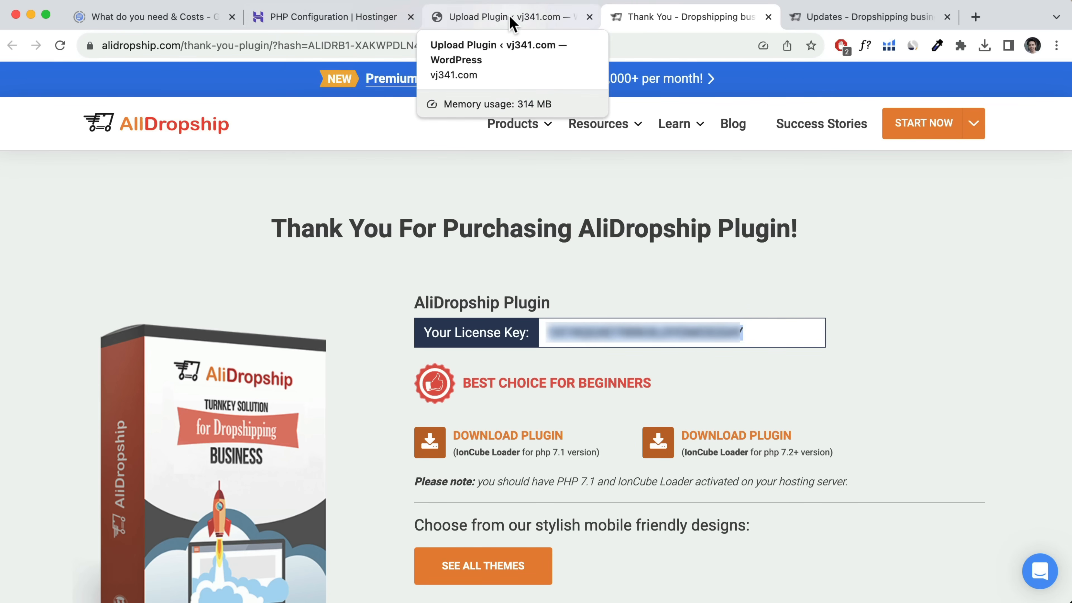
- Activate the newly uploaded AliDropship 1.9.0.5 plugin and confirm the 'Plugin activated.' notice
click(476, 30)
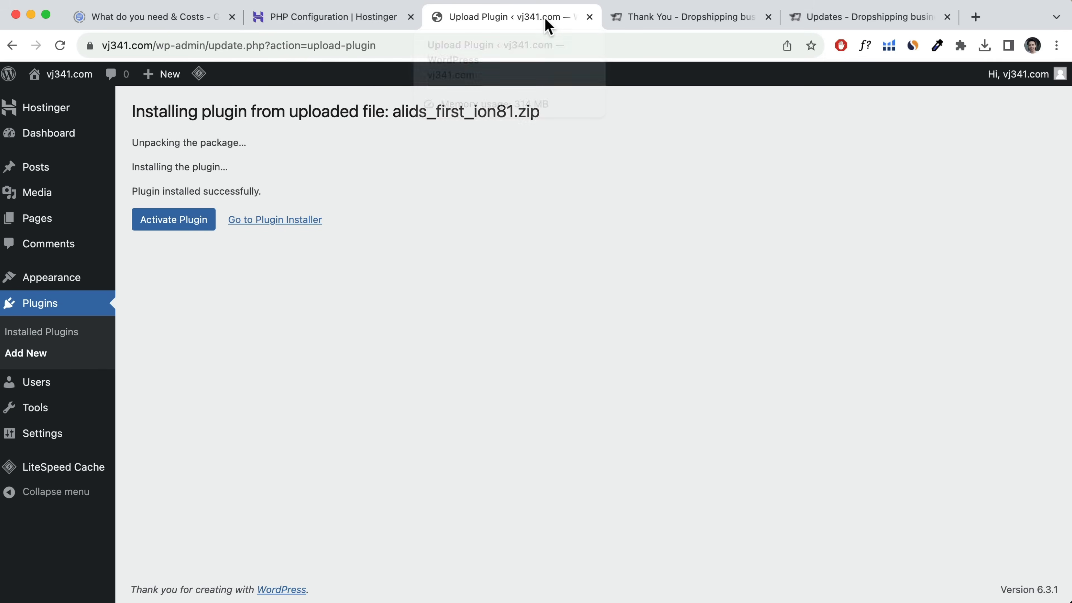
click(183, 229)
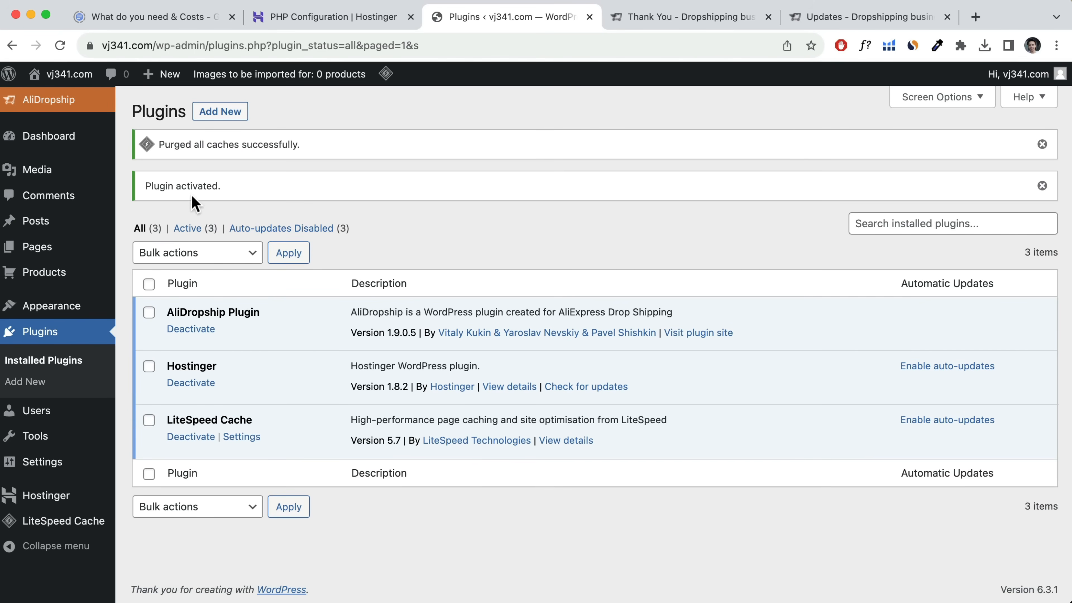
drag(219, 187, 145, 192)
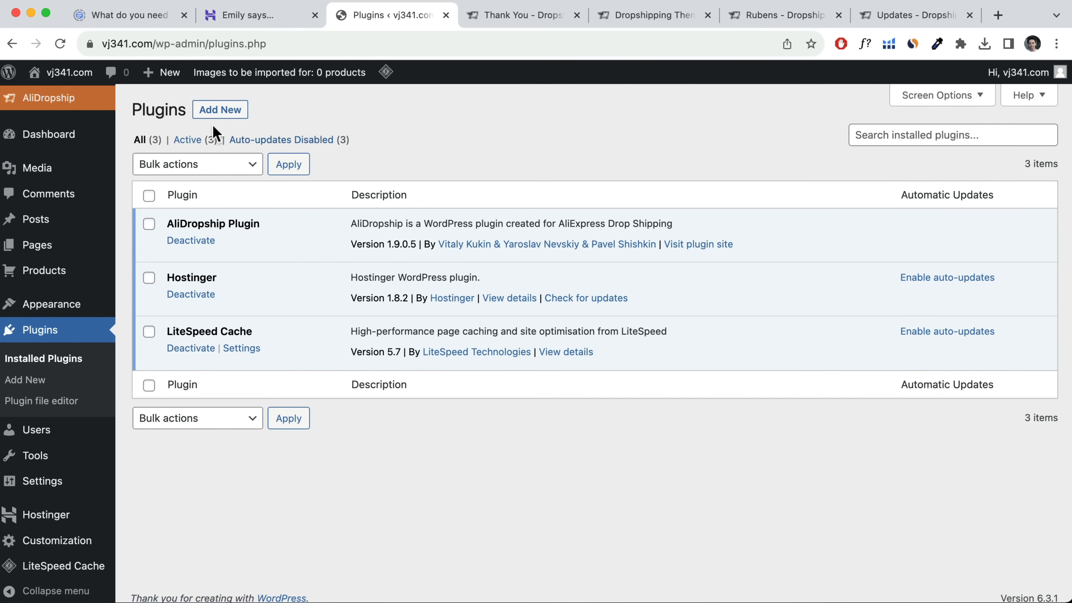
- On AliDropship > License, paste the purchased licence key as plain text and activate it
click(28, 101)
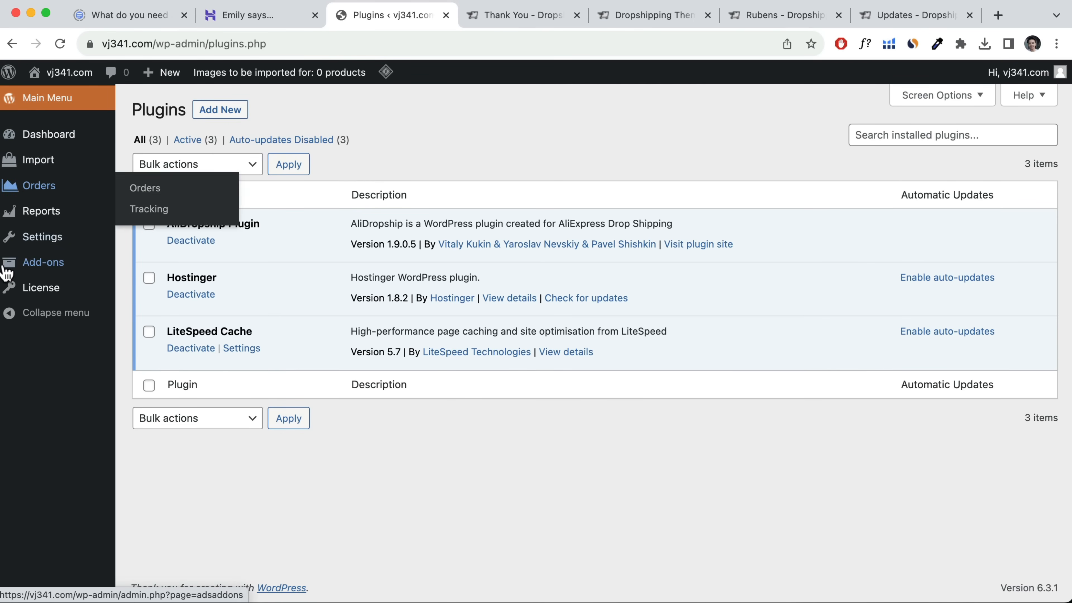
click(36, 296)
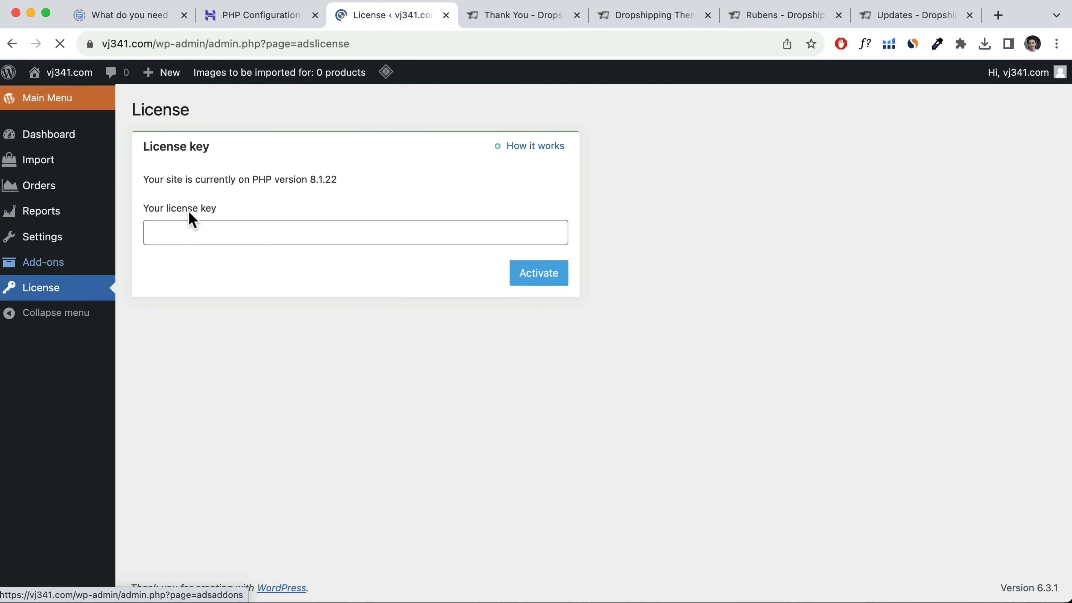
click(167, 232)
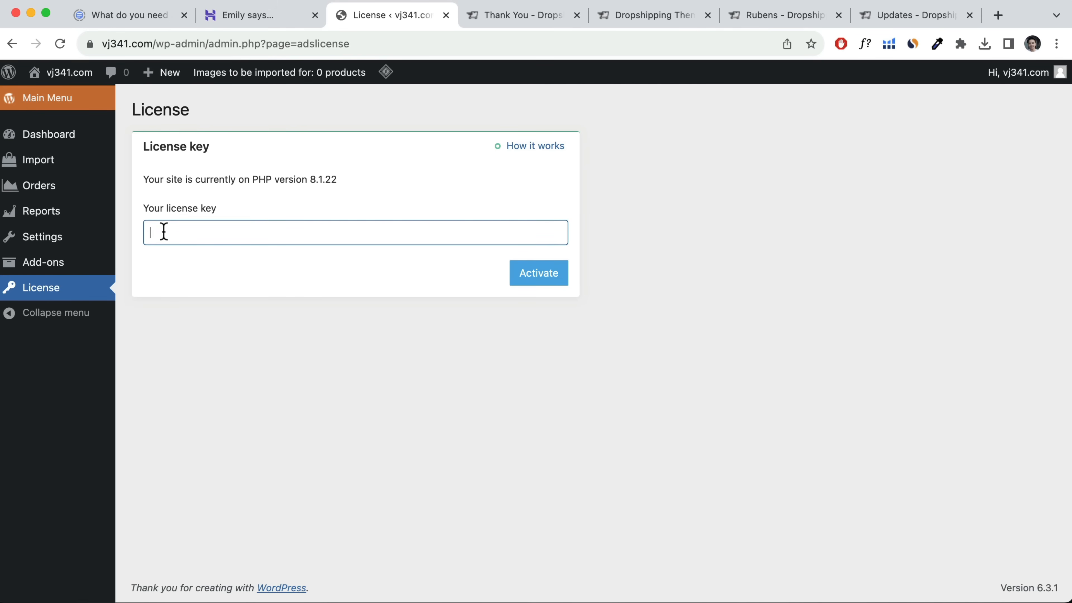
right_click(165, 232)
click(215, 357)
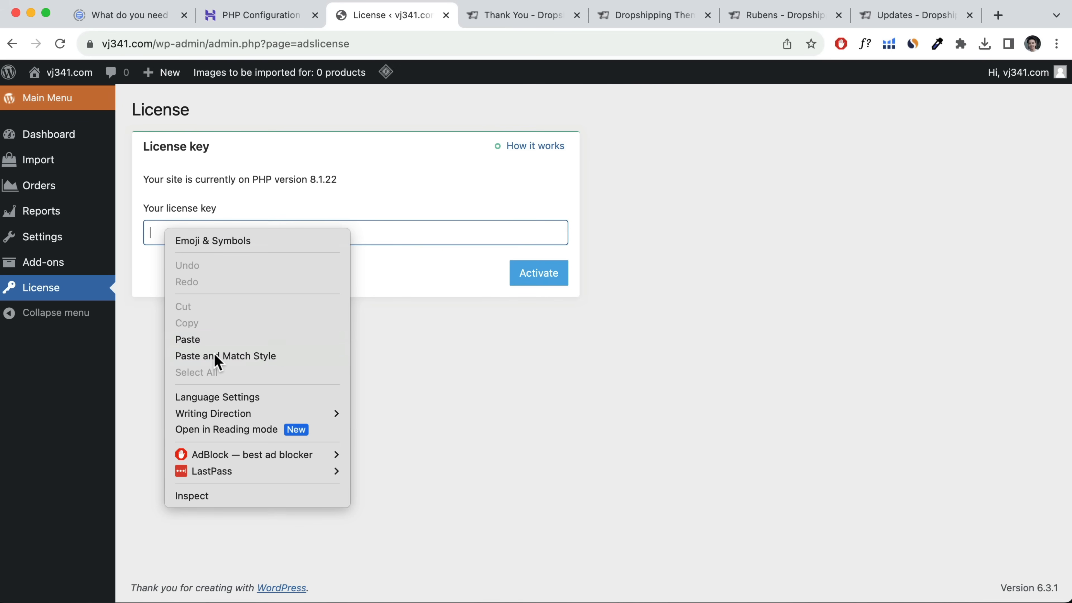
click(547, 282)
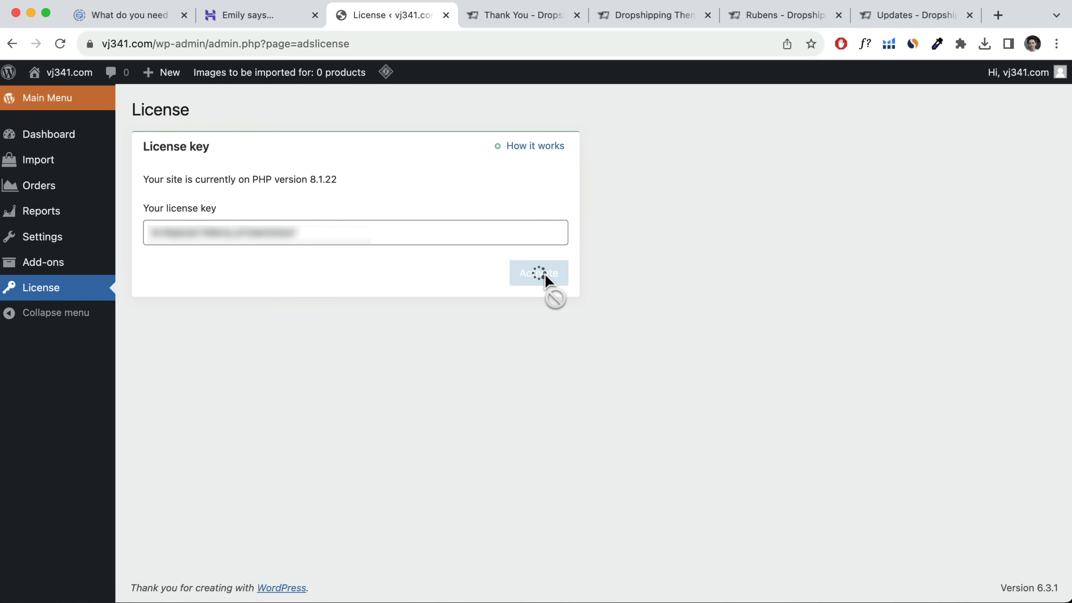
click(53, 103)
mouse_move(72, 315)
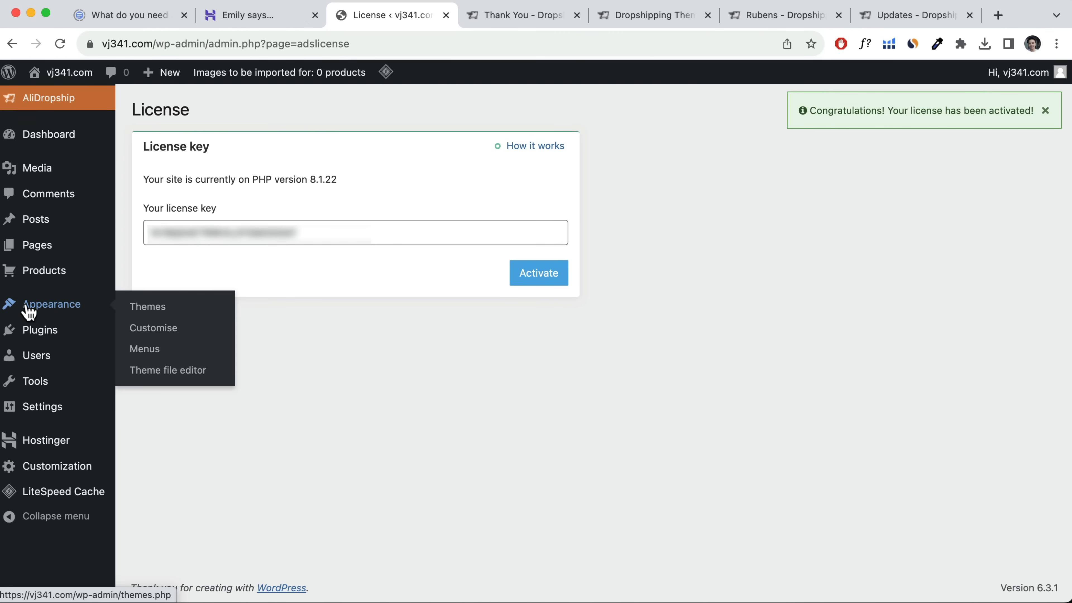
- Open the AliDropship themes catalogue in a new tab from the purchase confirmation page
click(146, 311)
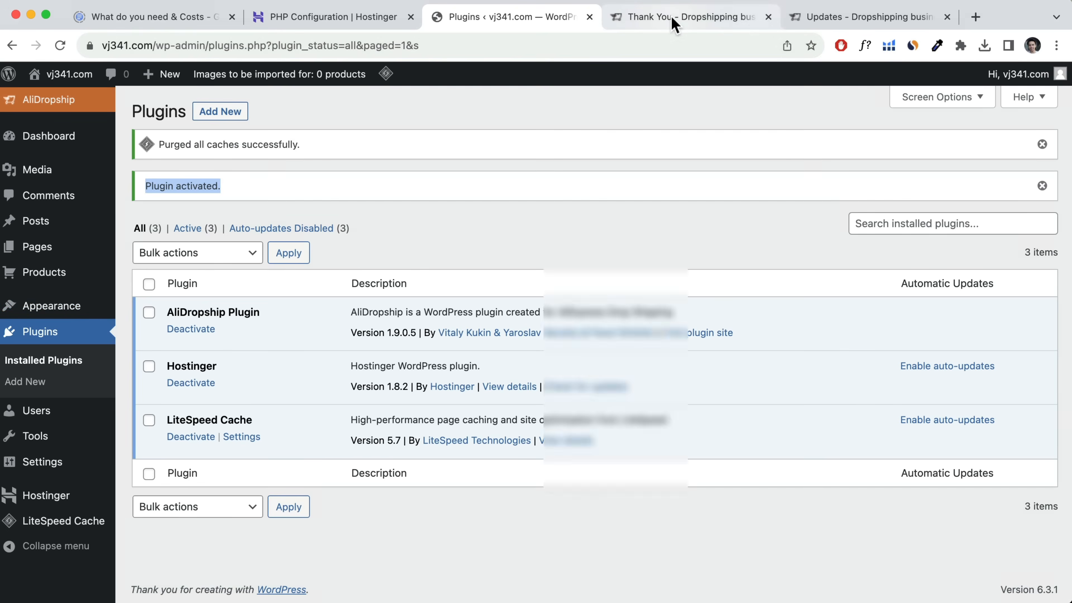
click(674, 18)
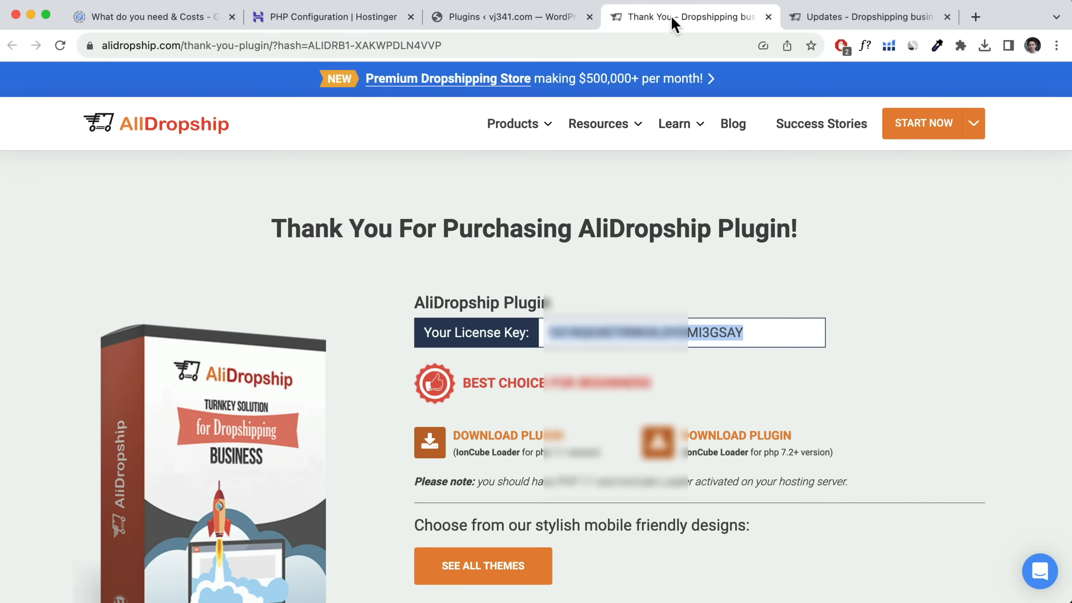
scroll(641, 396, down, 3)
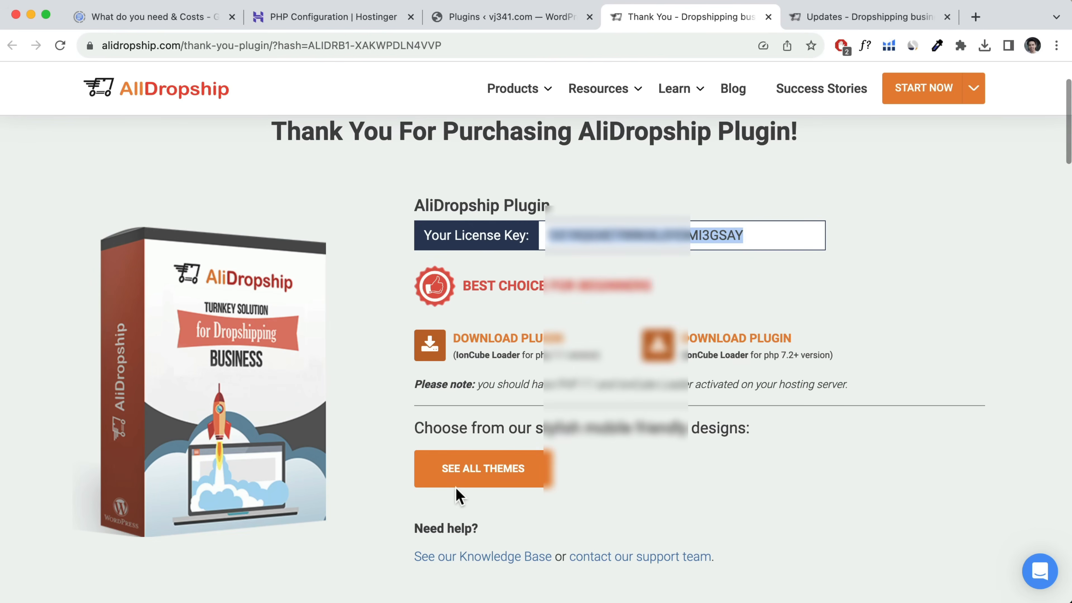
right_click(480, 474)
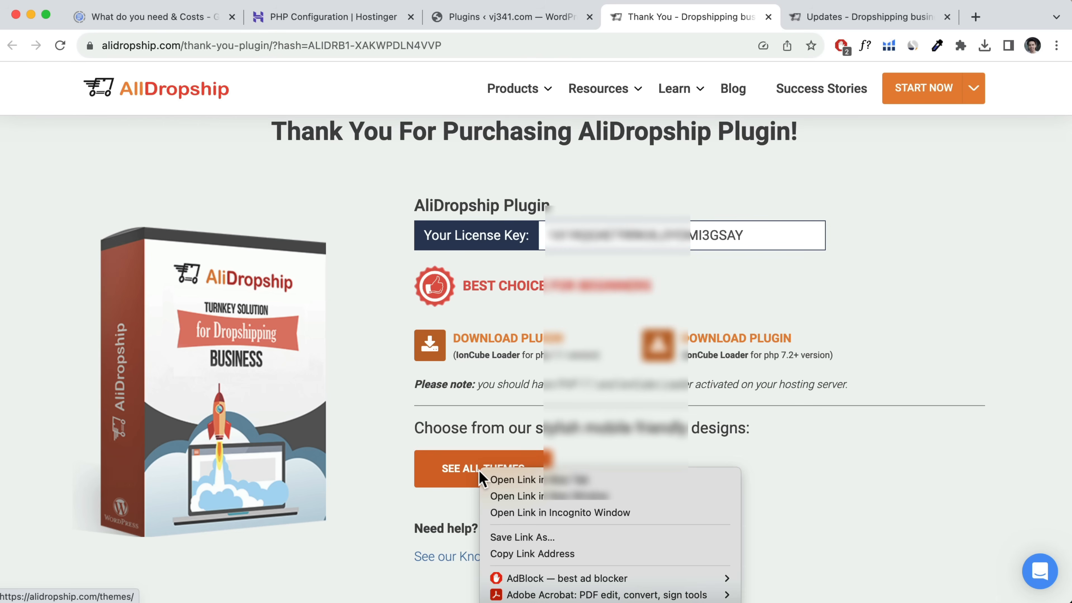
click(503, 480)
click(737, 29)
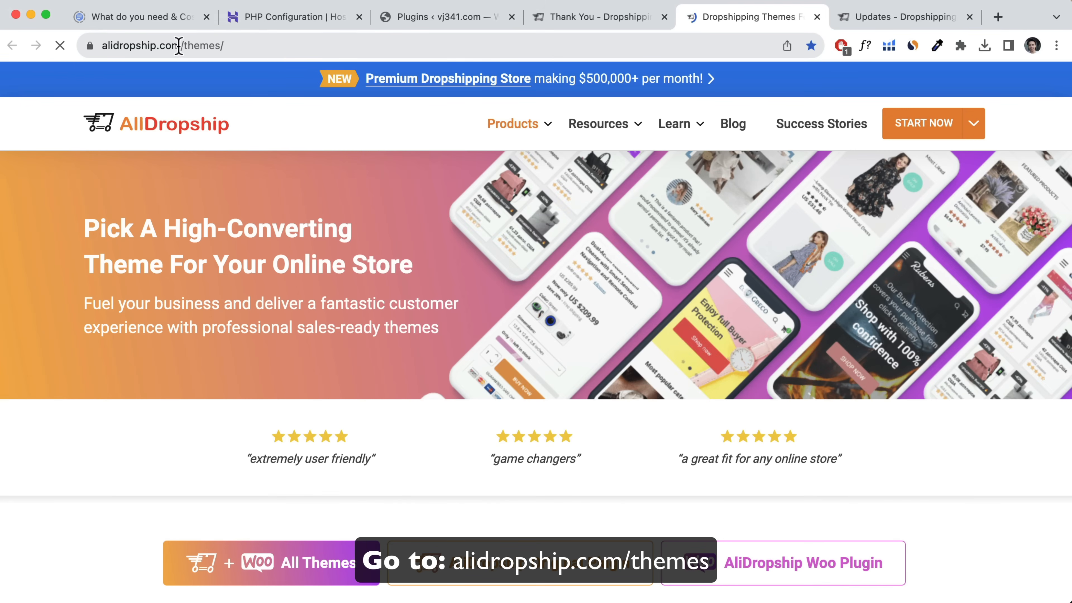
- Filter the catalogue to AliDropship Original Plugin themes and open the free Rubens theme's details
scroll(522, 311, down, 5)
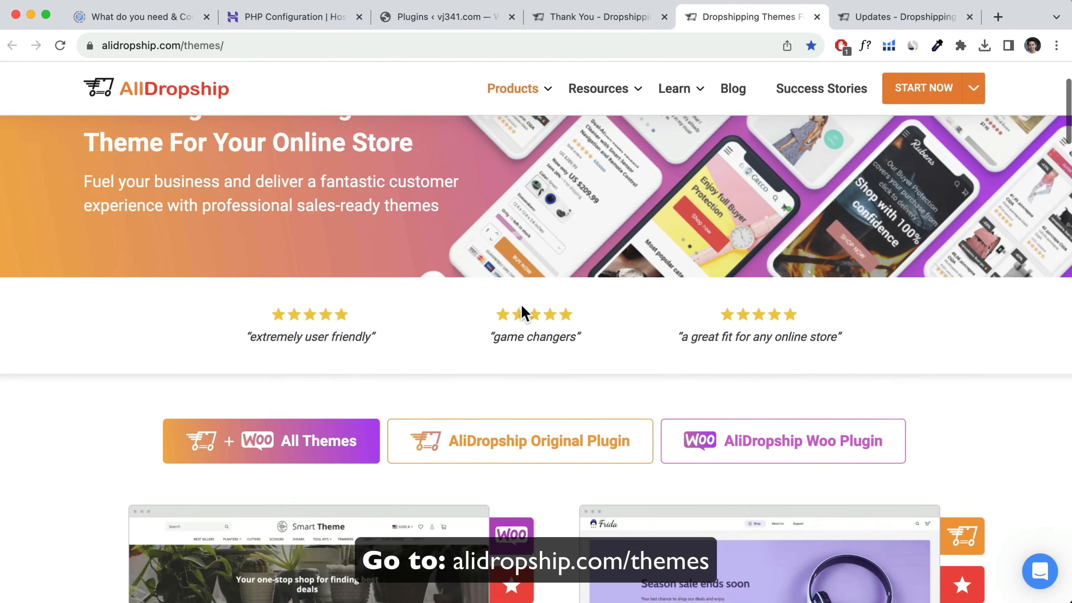
scroll(523, 313, down, 3)
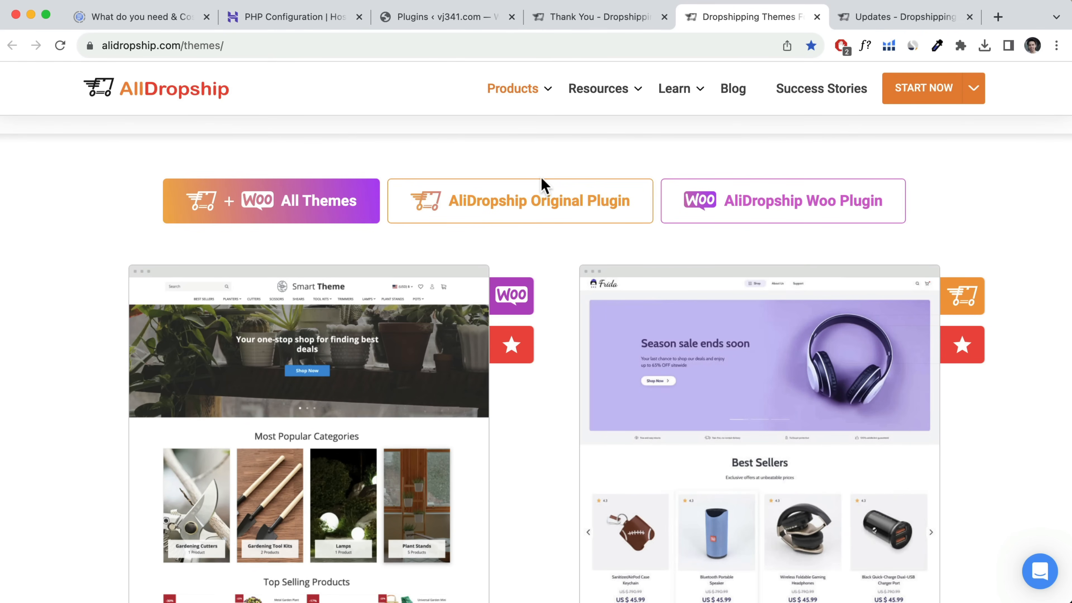
click(512, 215)
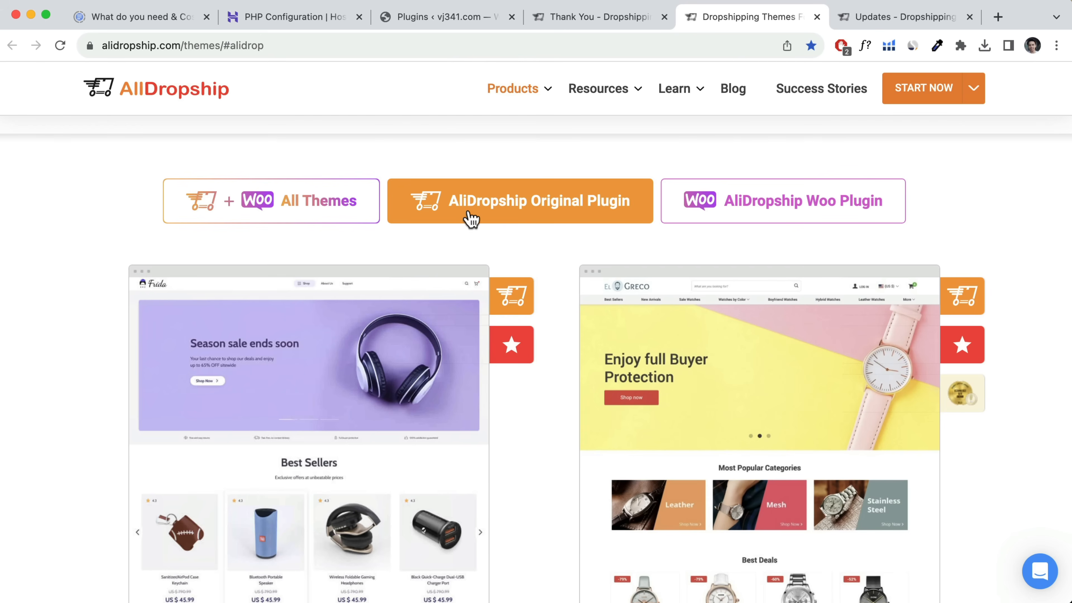
scroll(441, 266, down, 10)
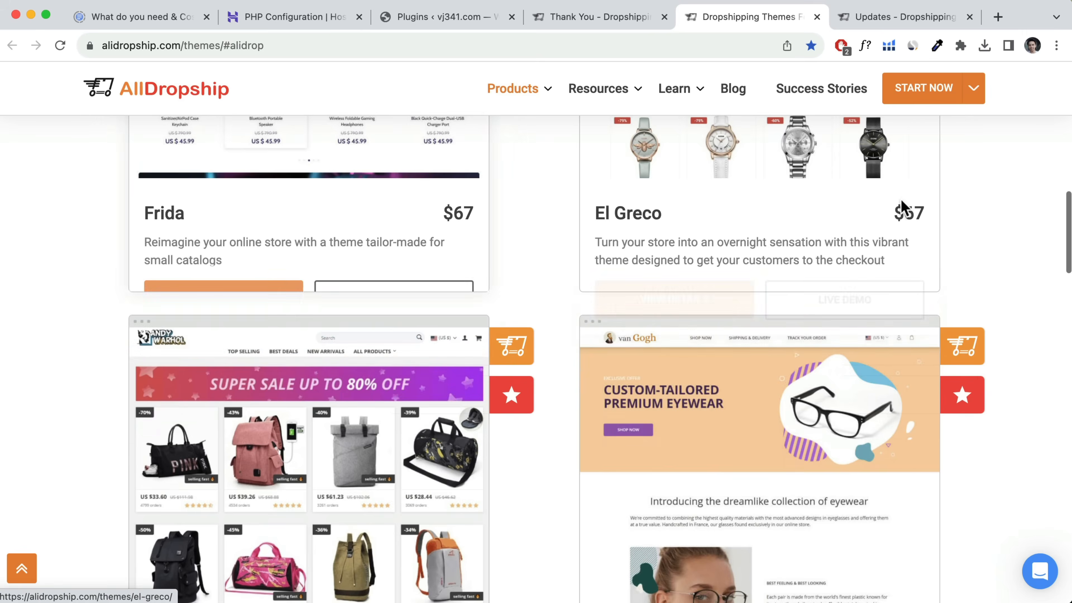
scroll(797, 211, down, 12)
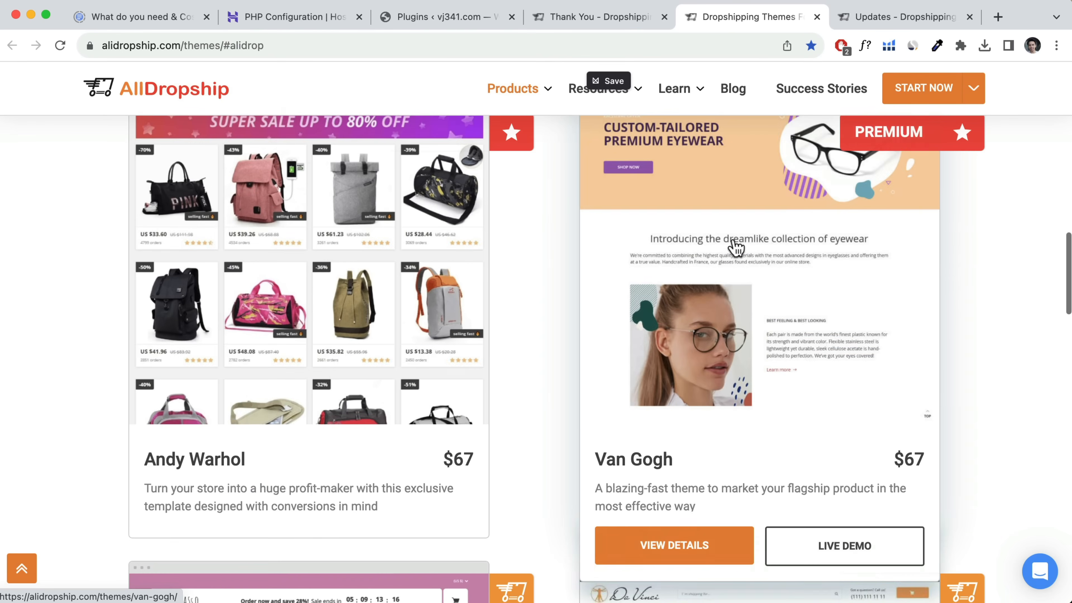
scroll(733, 243, down, 16)
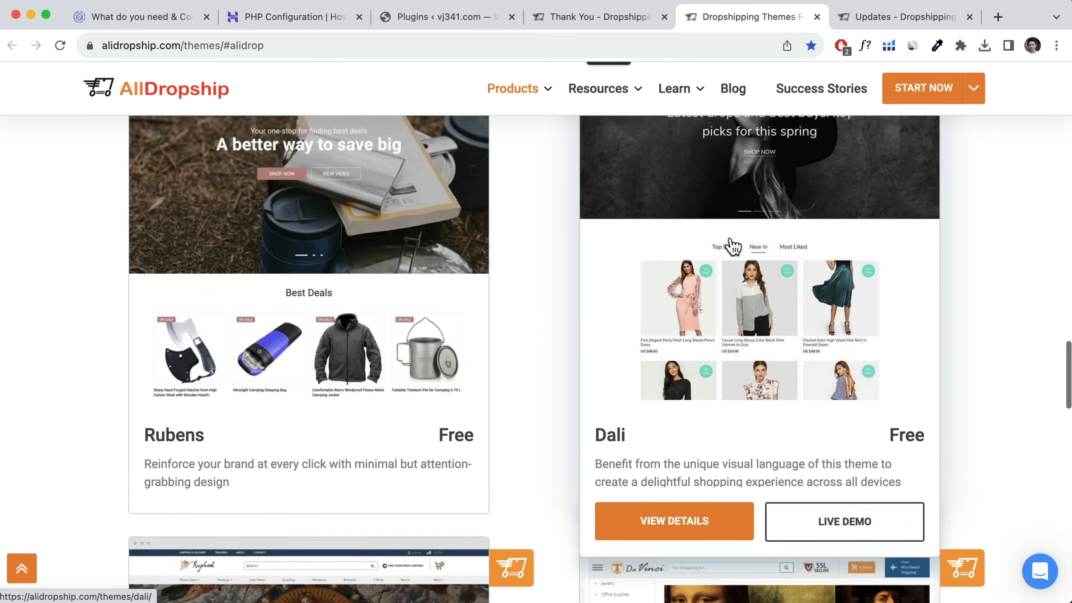
scroll(298, 274, up, 2)
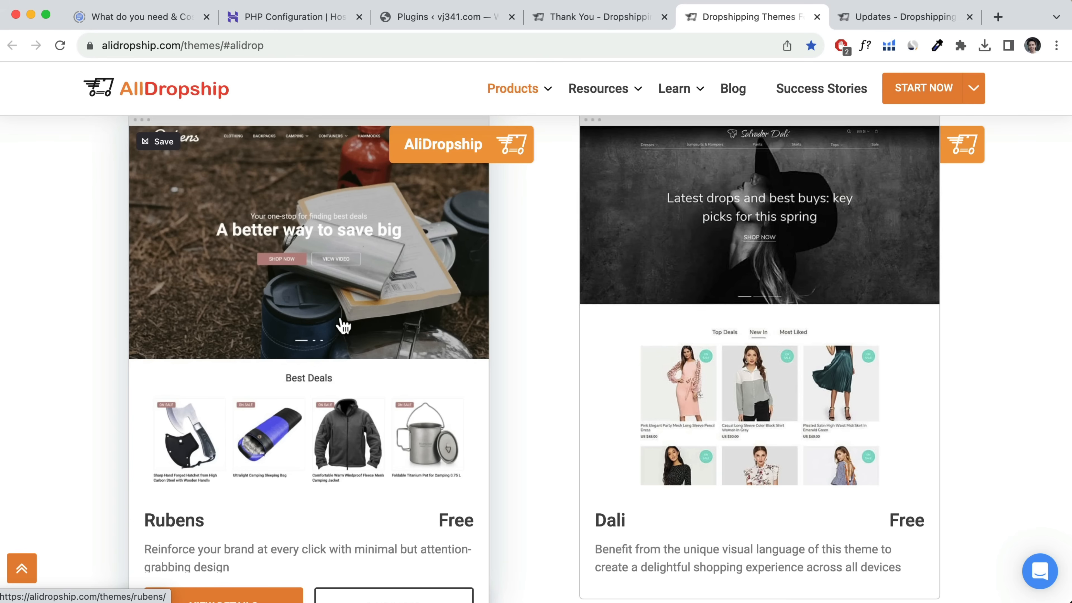
scroll(343, 326, down, 2)
scroll(337, 287, up, 3)
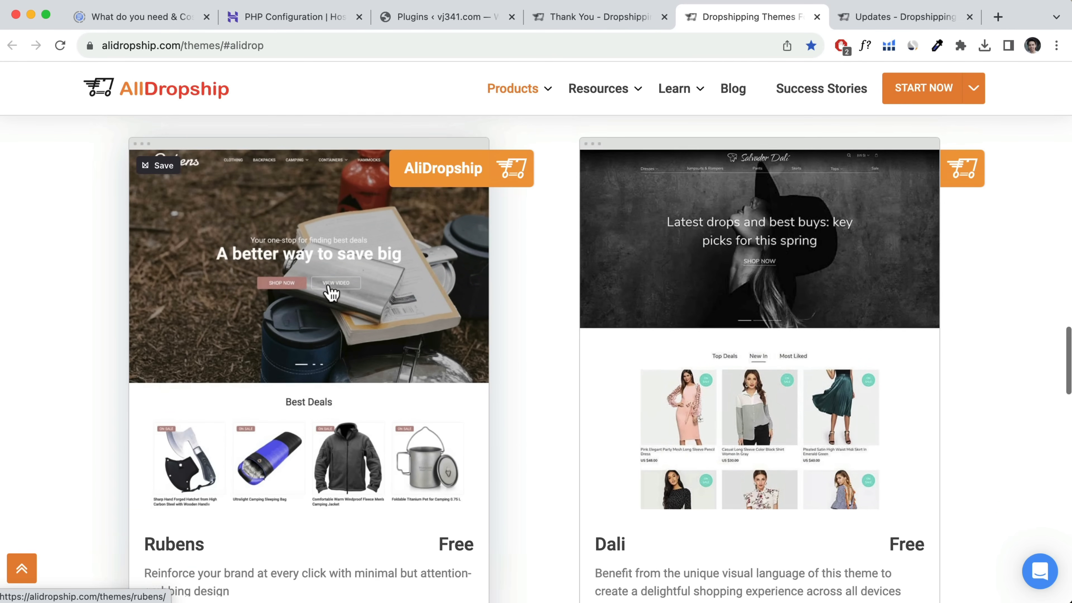
scroll(332, 292, up, 10)
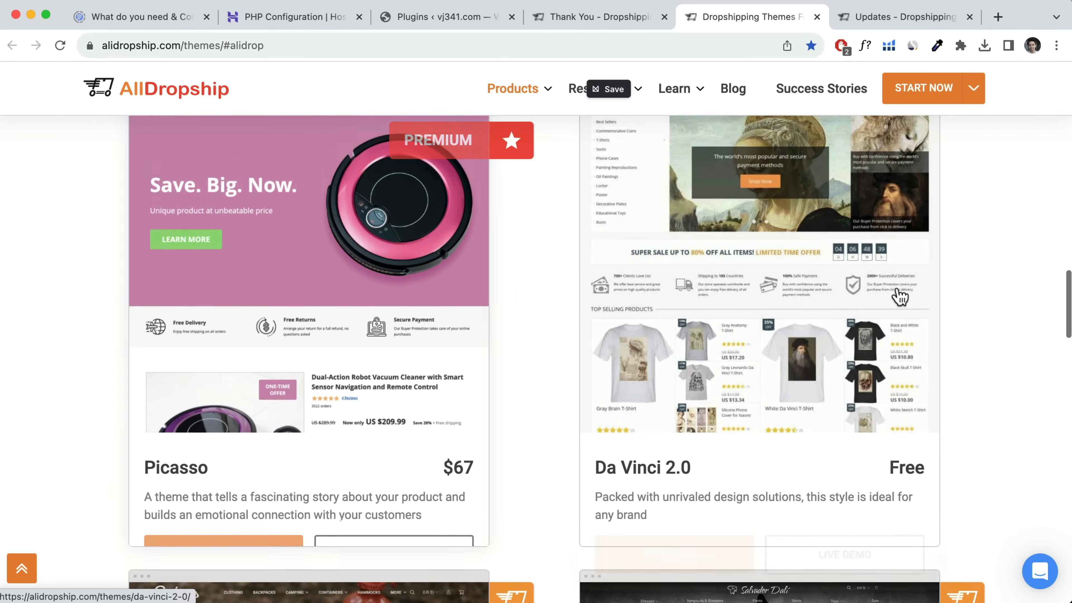
scroll(443, 287, up, 4)
scroll(441, 304, down, 14)
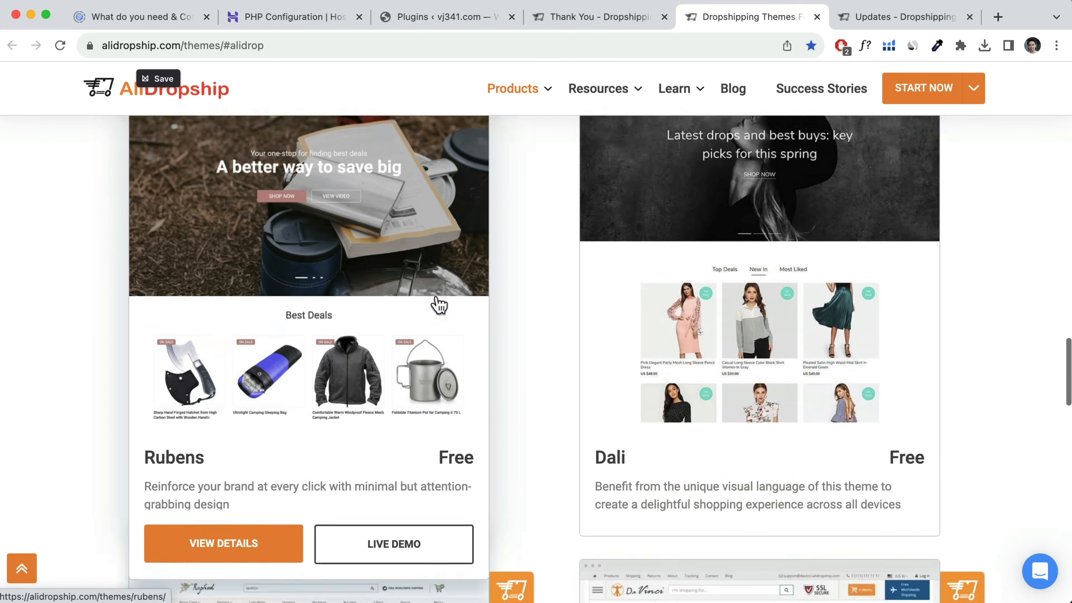
scroll(439, 304, down, 2)
click(249, 485)
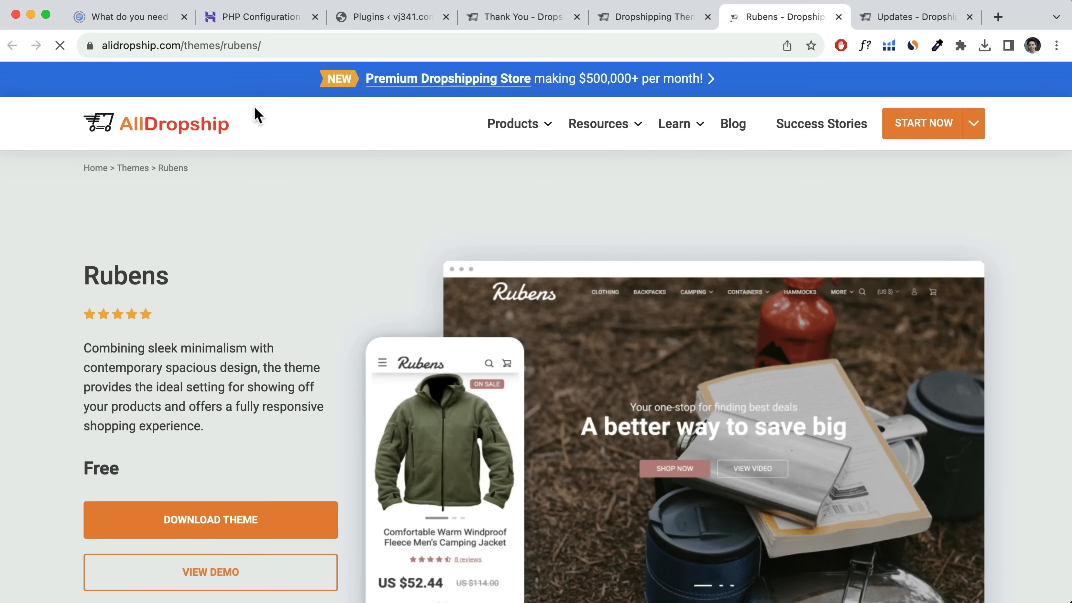
- Start the Rubens theme zip download, dismiss the Save As dialog, and return to WordPress Plugins
click(271, 44)
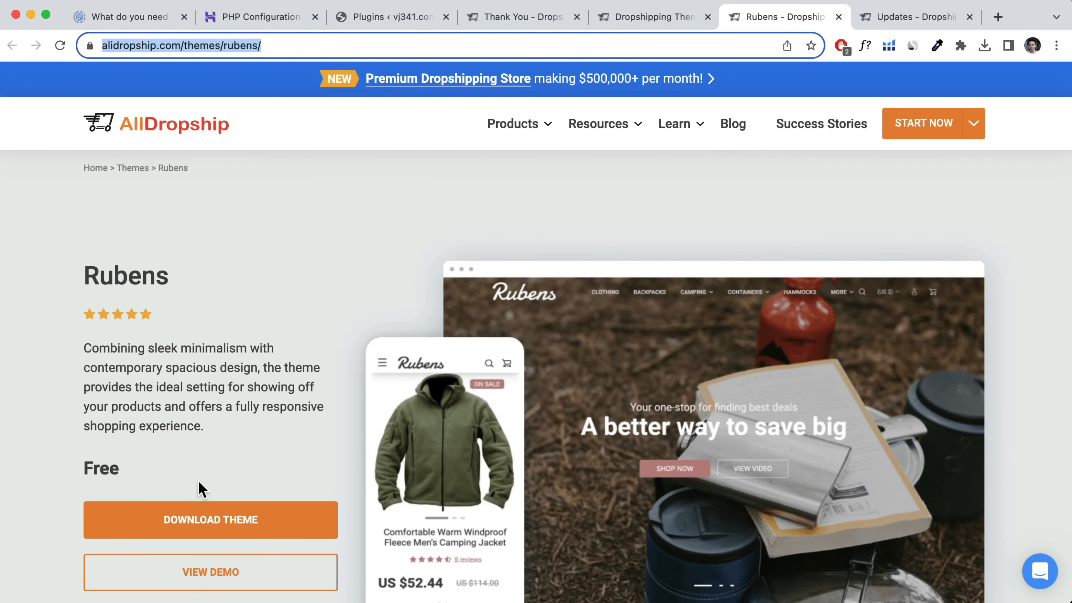
scroll(202, 490, down, 3)
click(239, 425)
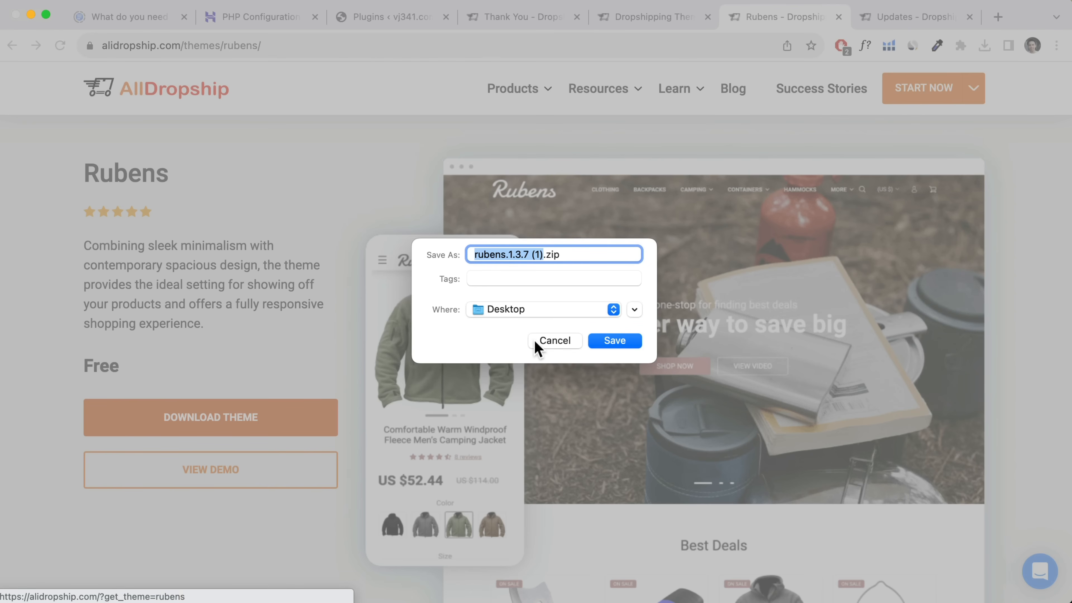
click(554, 341)
click(364, 19)
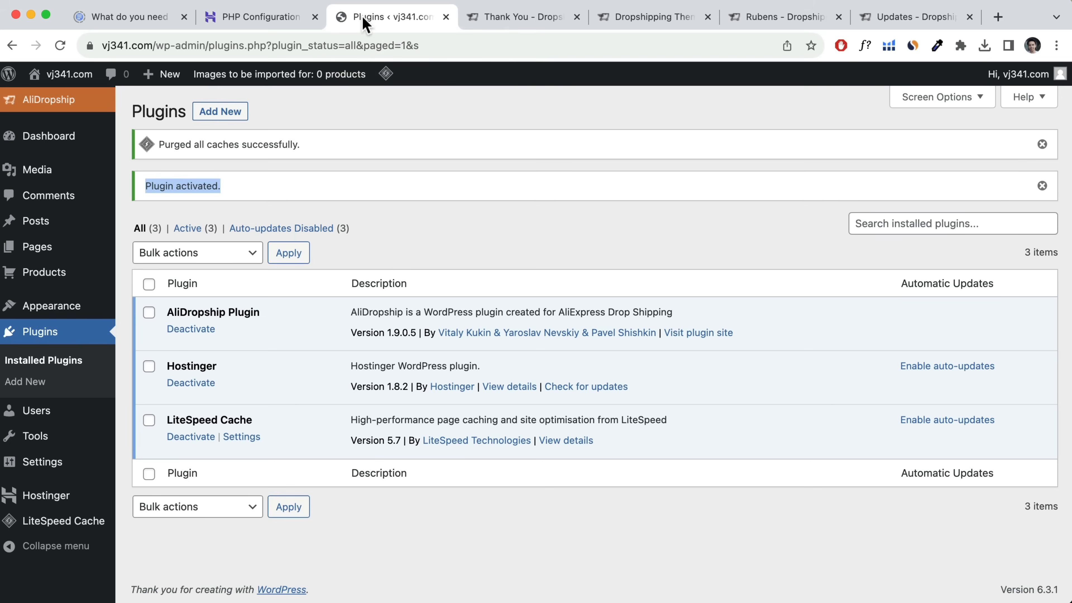
- Upload rubens.1.3.7.zip via Themes > Add New and activate the Rubens theme
mouse_move(22, 310)
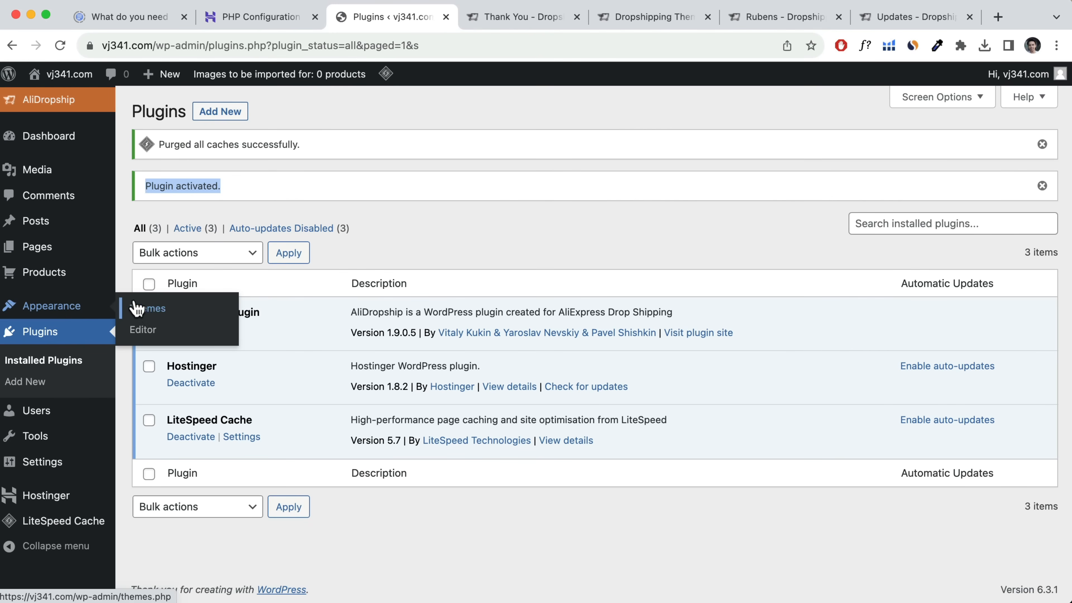
click(144, 309)
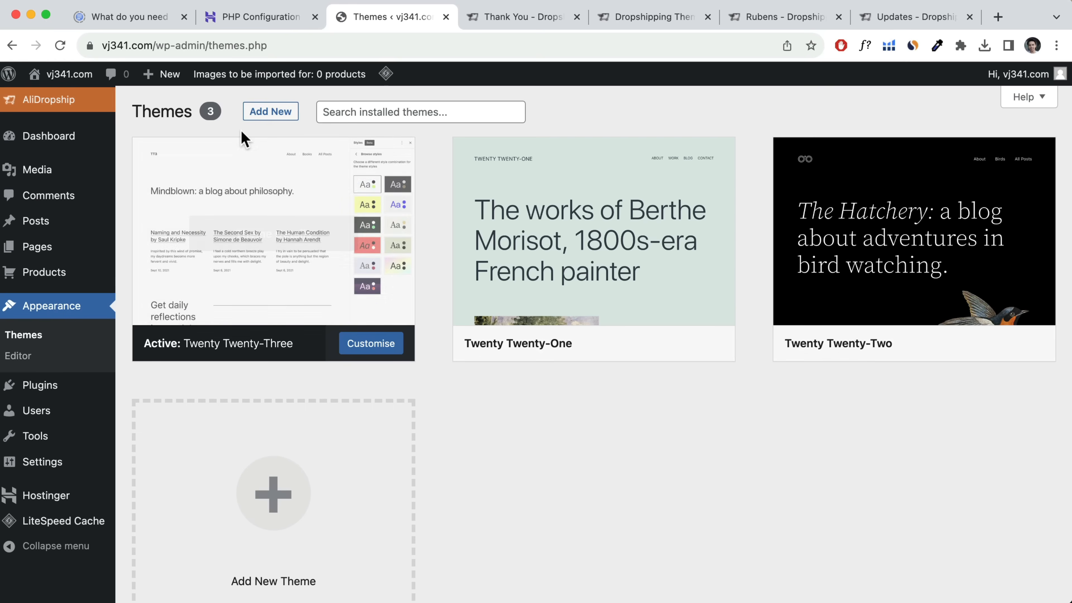
click(269, 121)
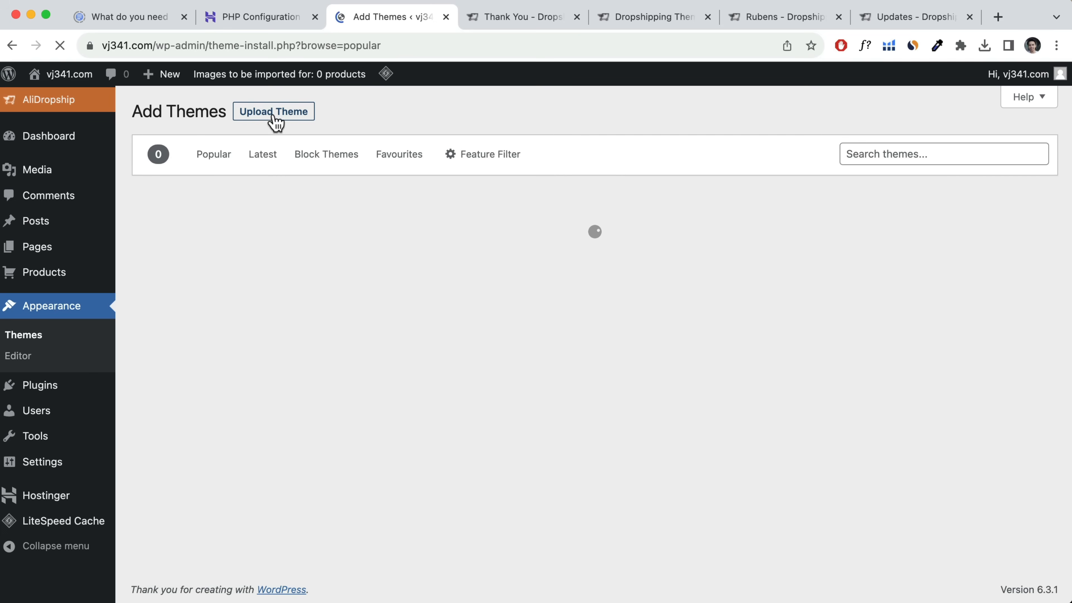
click(273, 121)
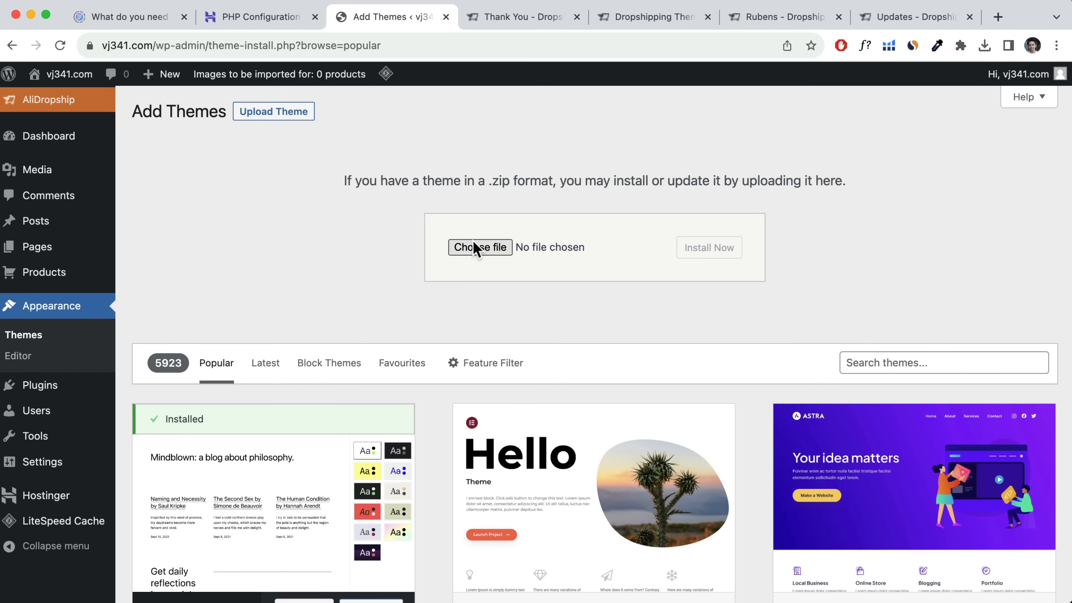
click(475, 248)
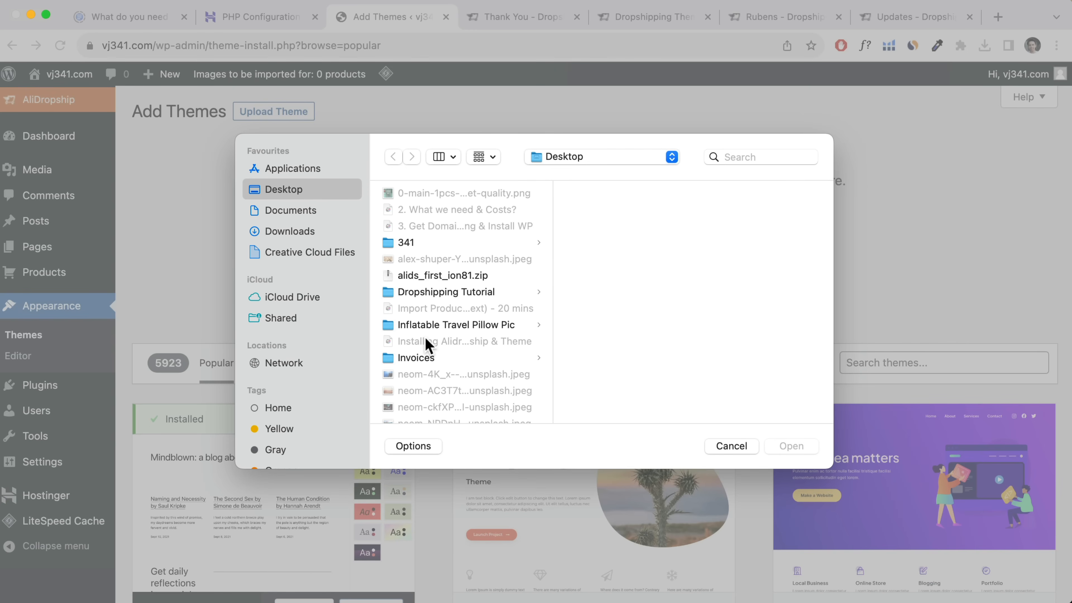
scroll(424, 336, down, 5)
click(428, 326)
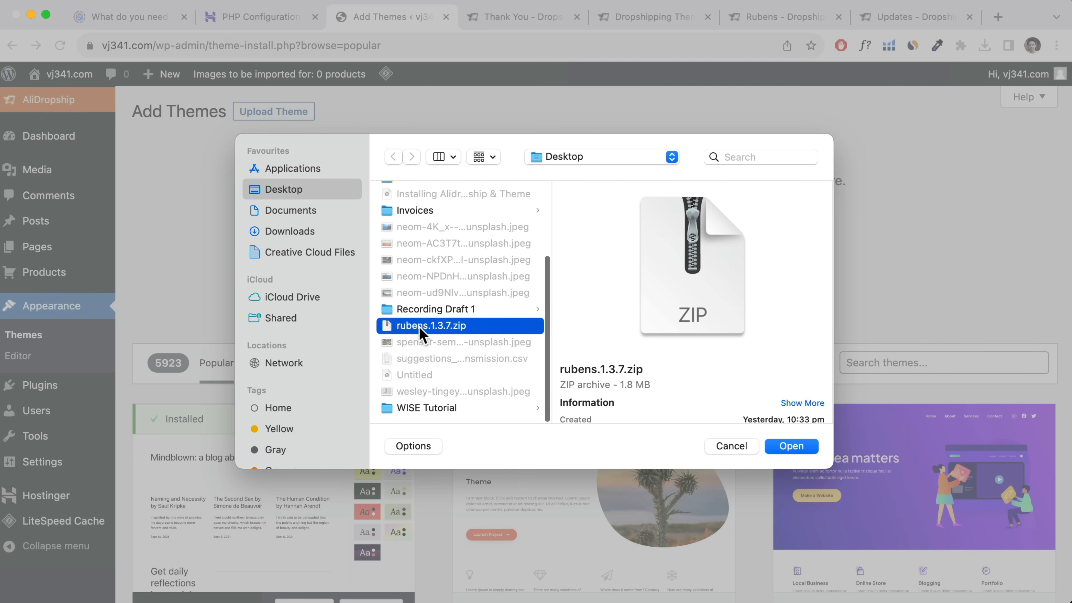
click(794, 449)
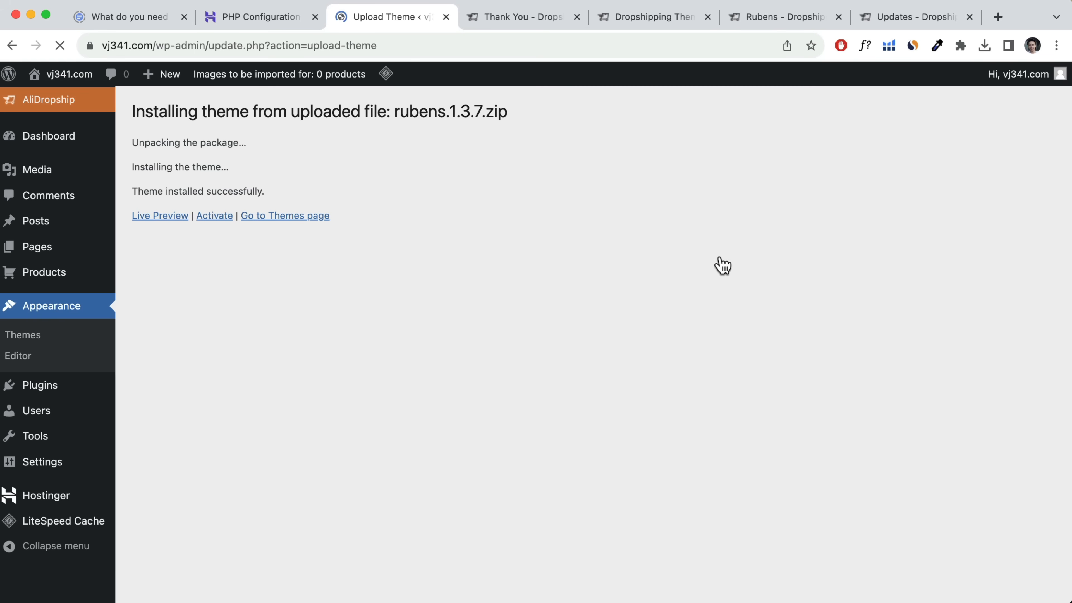
click(213, 217)
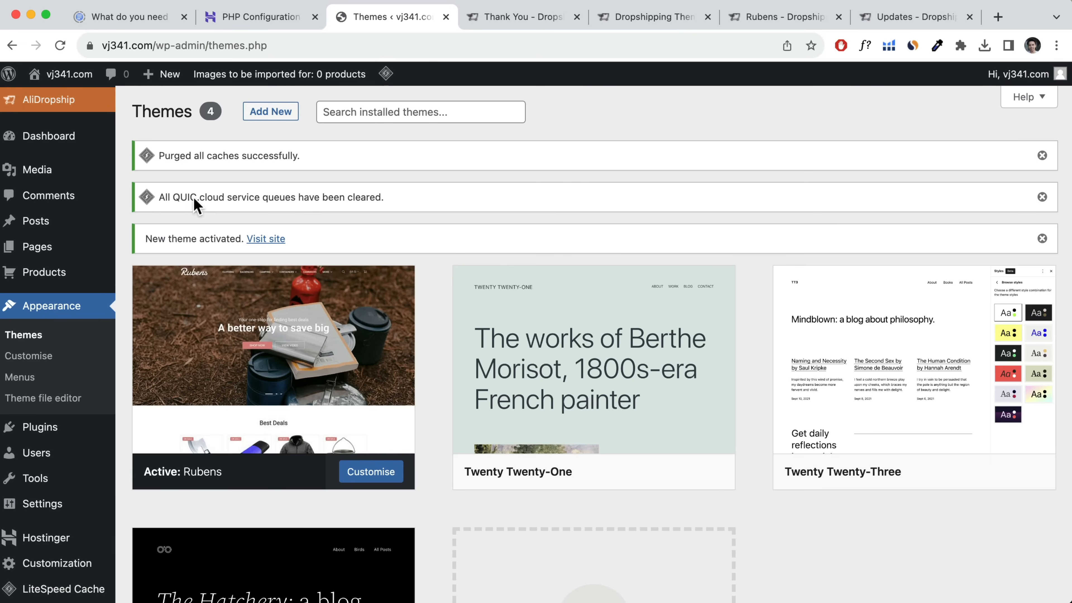
mouse_move(57, 81)
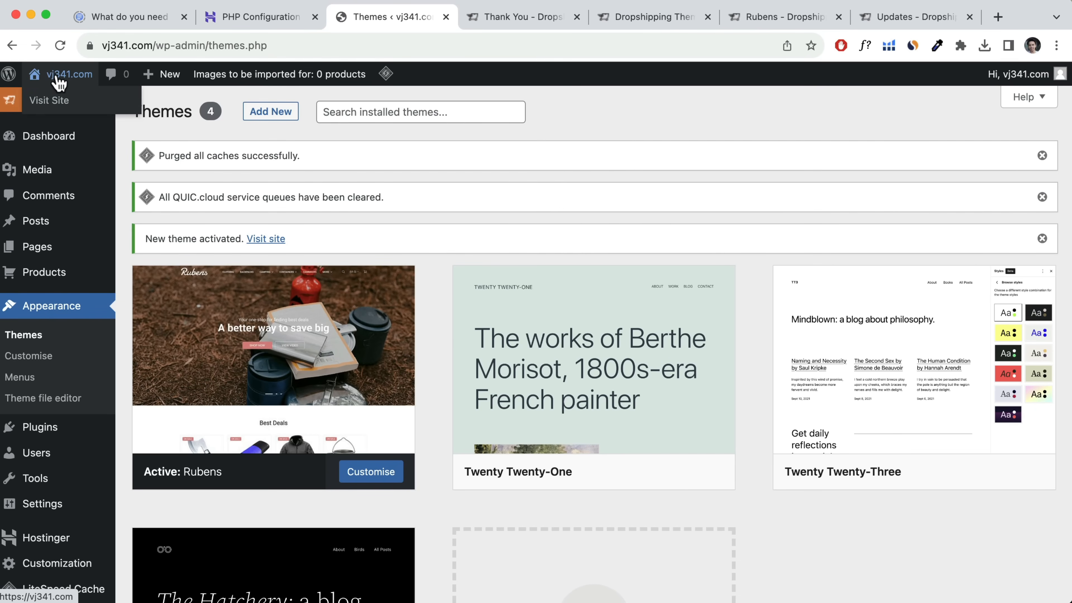
- Visit the vj341.com storefront and scroll through it with the Rubens theme applied
click(48, 104)
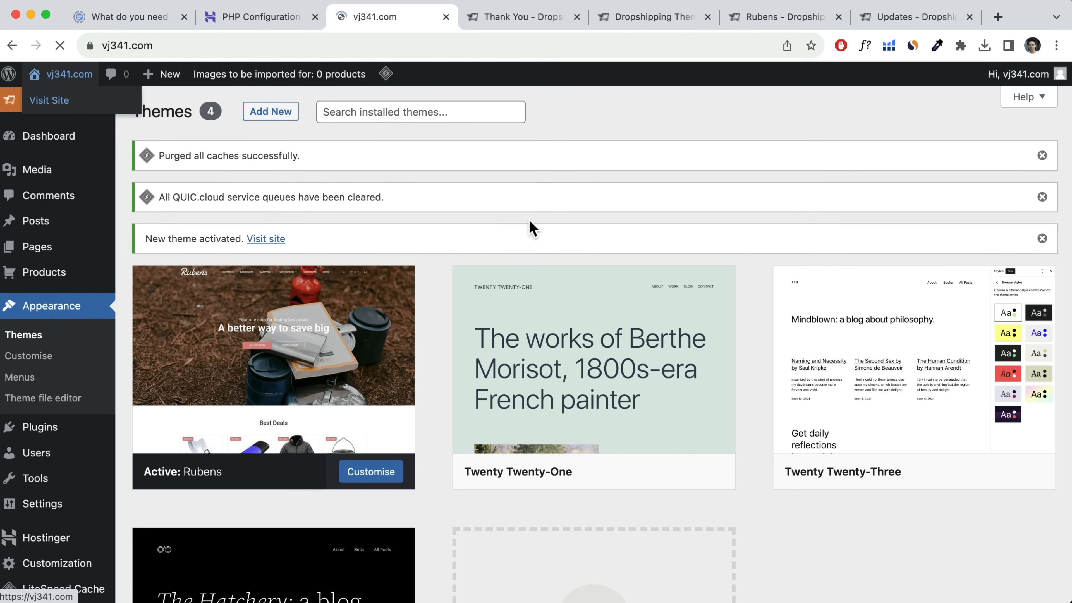
scroll(528, 232, down, 20)
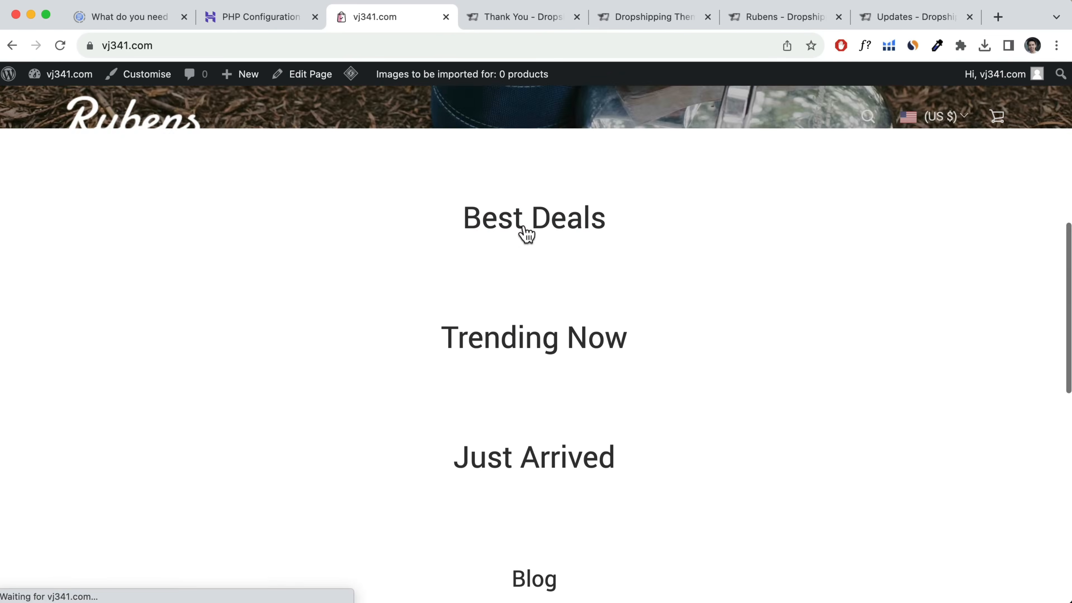
scroll(525, 233, up, 15)
scroll(527, 233, up, 5)
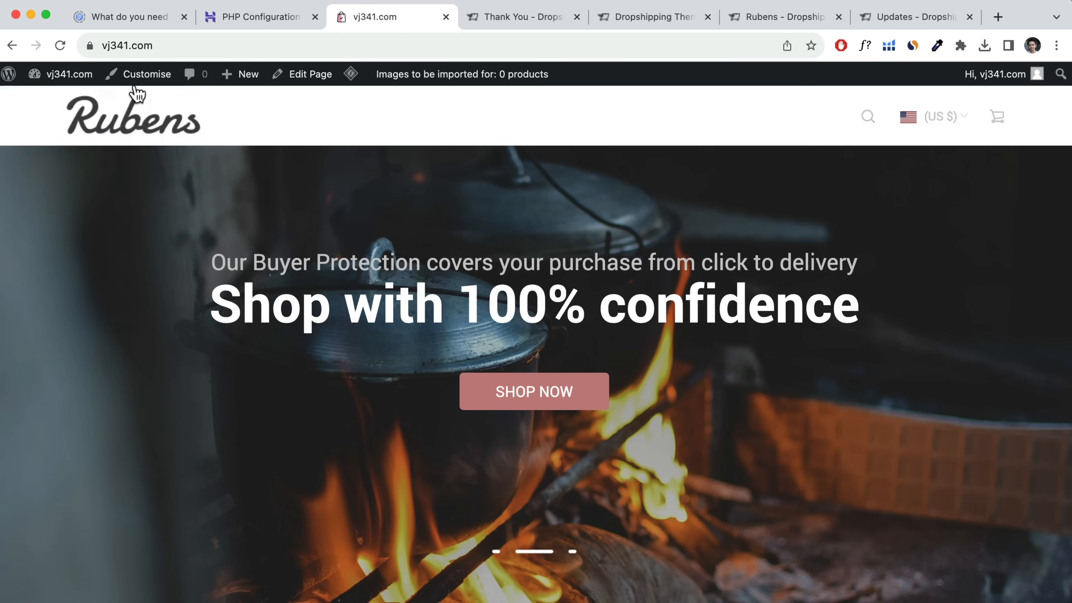
mouse_move(76, 76)
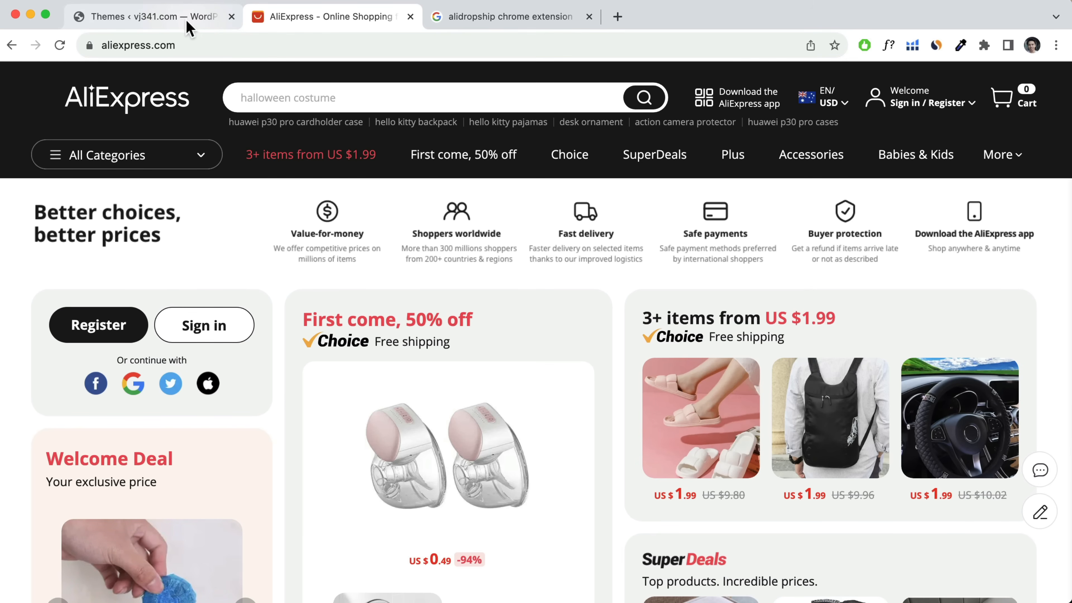
- Check the AliDropship 2.0 Web Store listing, then open the extension's site panel over AliExpress
scroll(439, 395, down, 5)
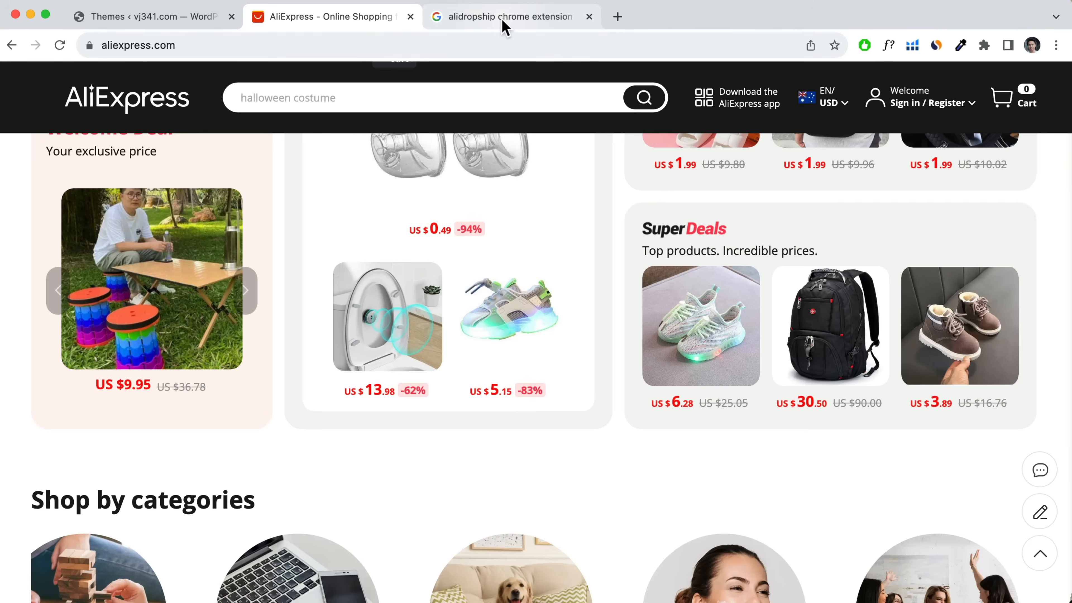
click(503, 19)
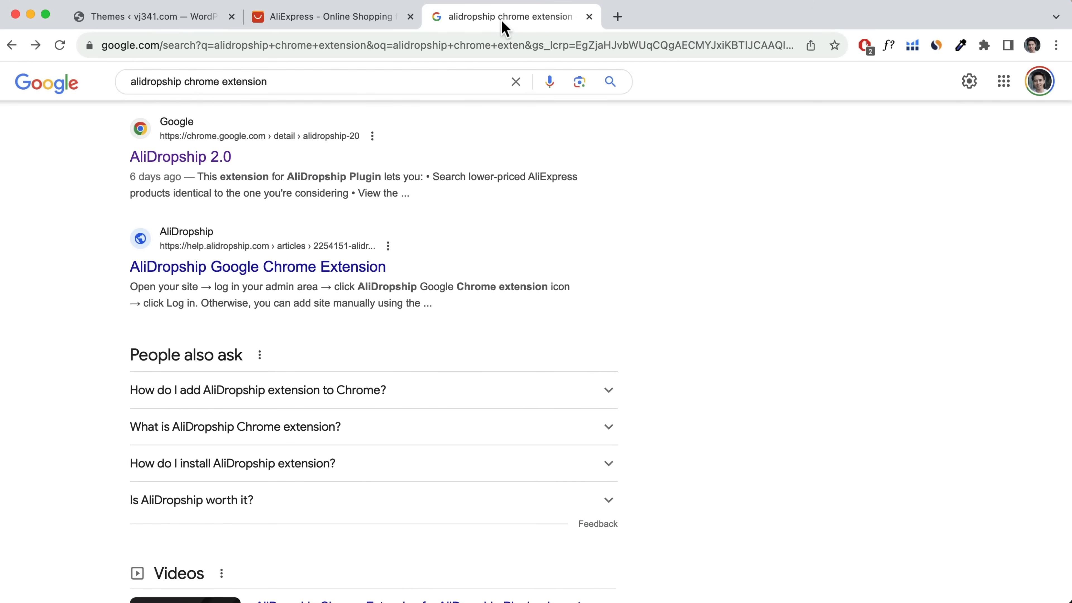
drag(271, 81, 126, 80)
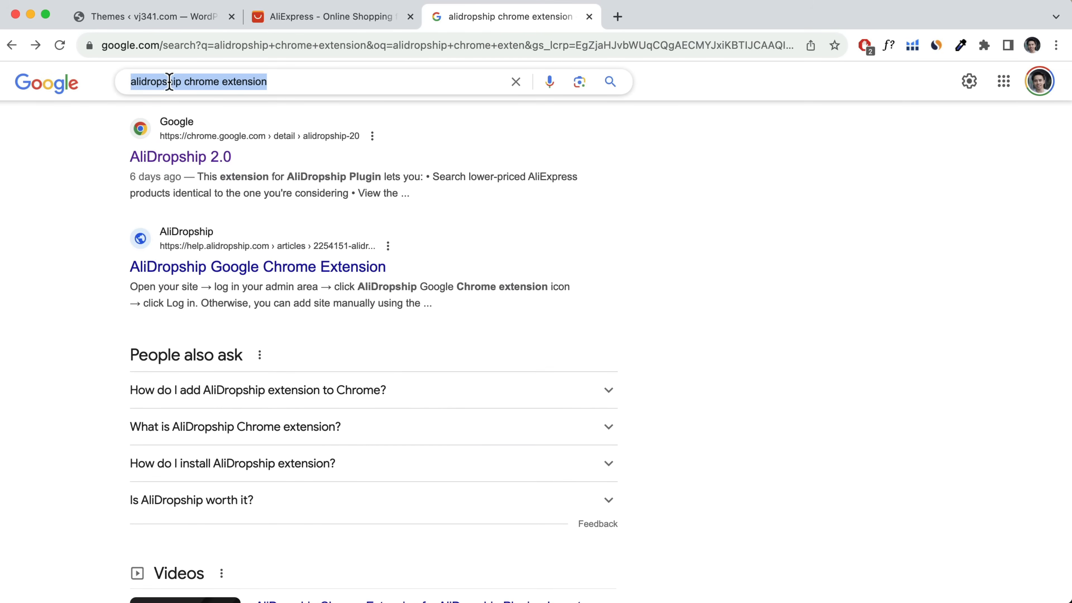
click(196, 160)
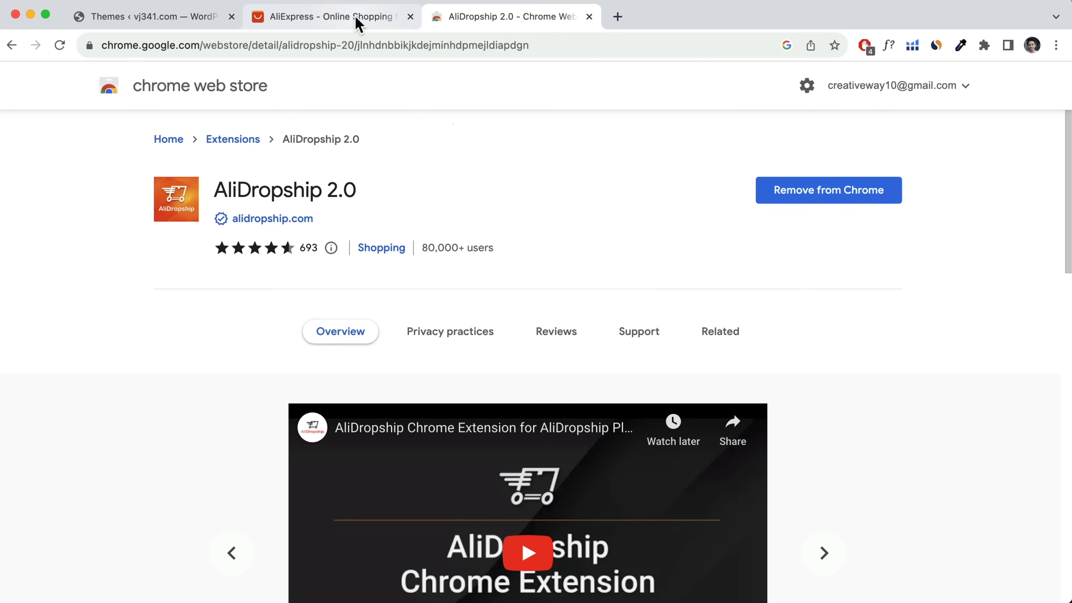
click(356, 23)
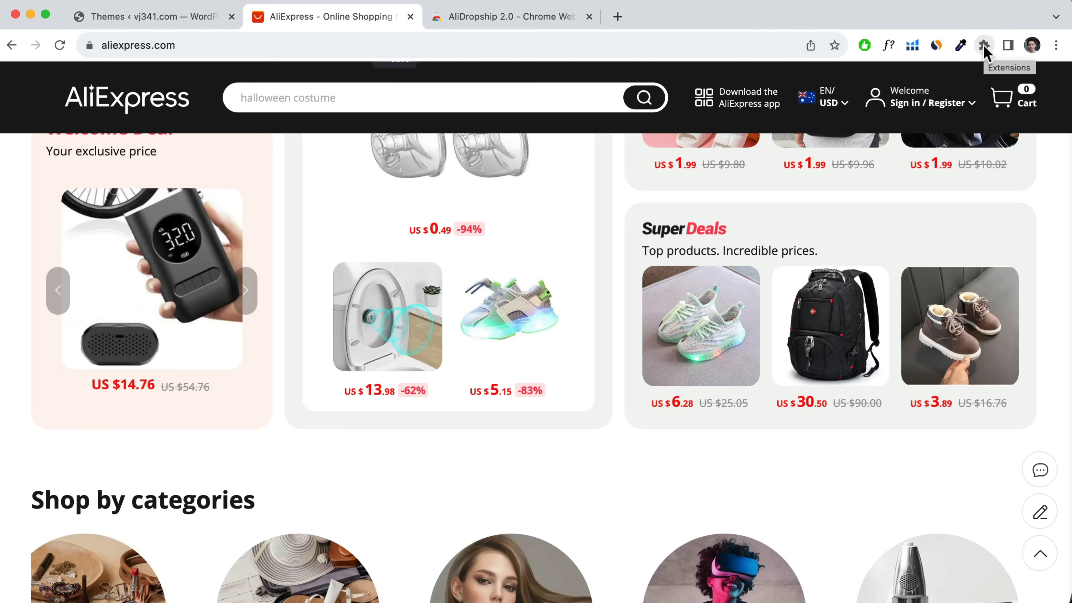
click(985, 45)
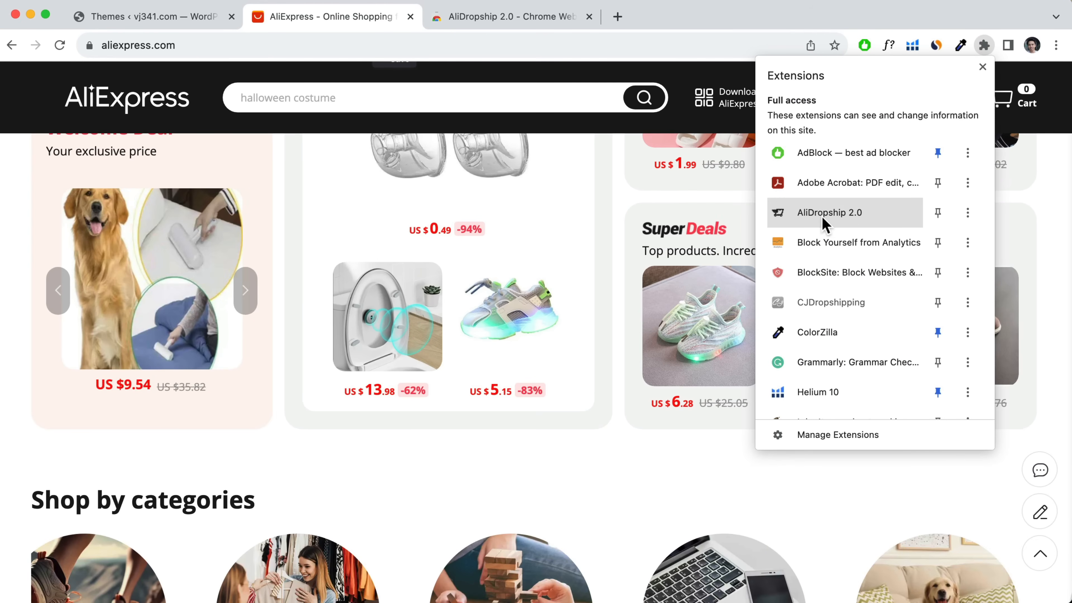
click(848, 214)
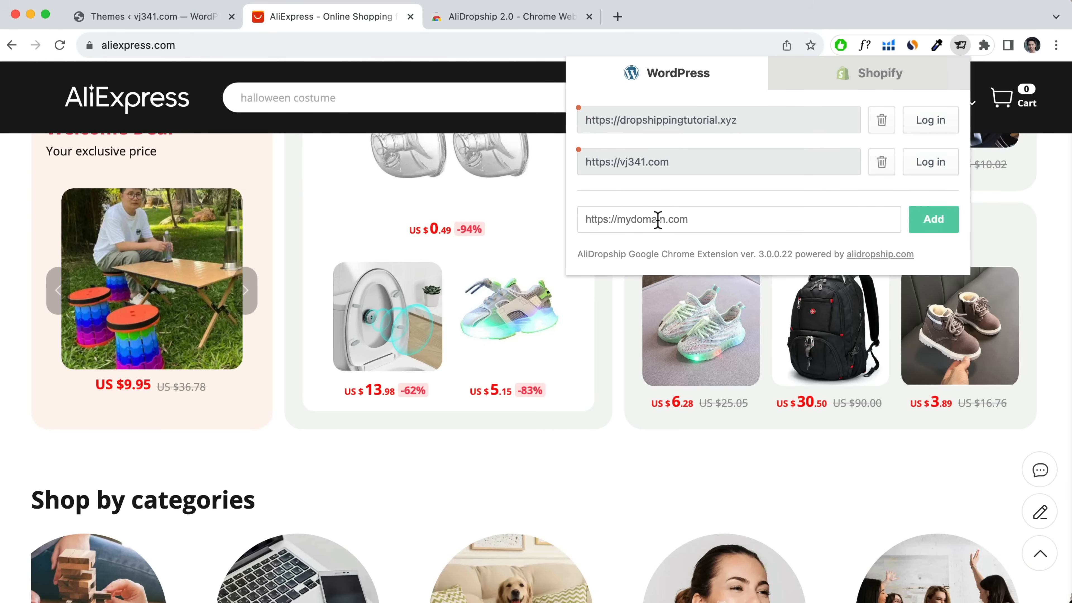
click(931, 162)
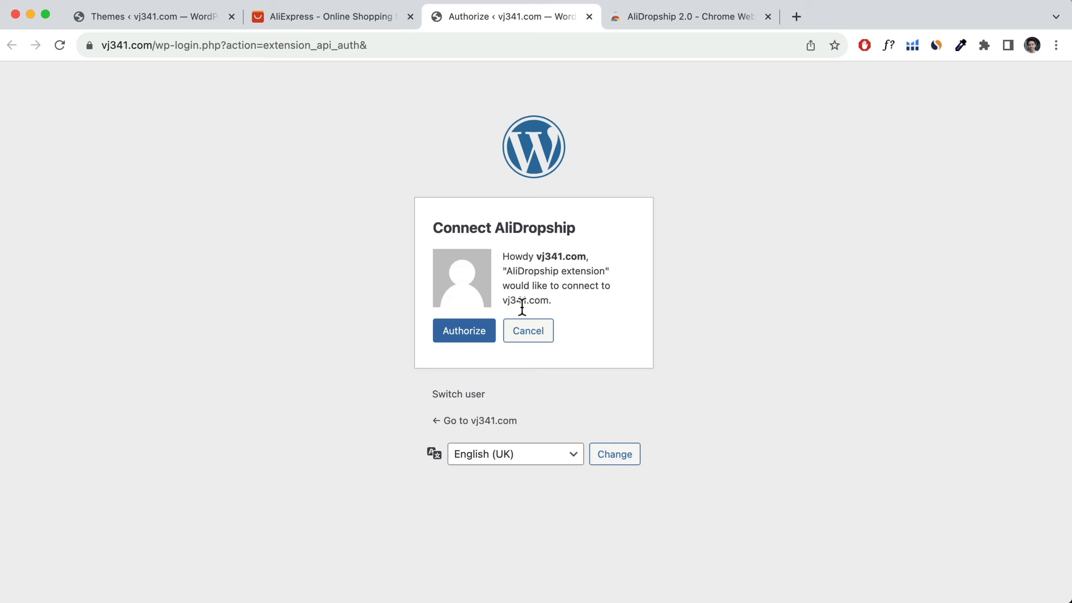
click(471, 337)
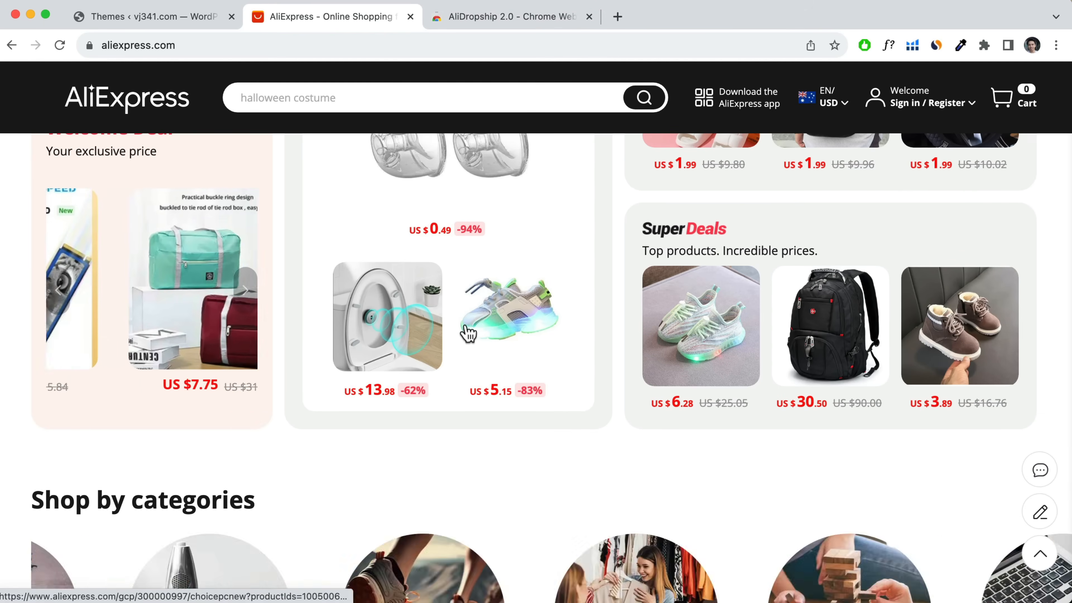
click(984, 45)
click(937, 213)
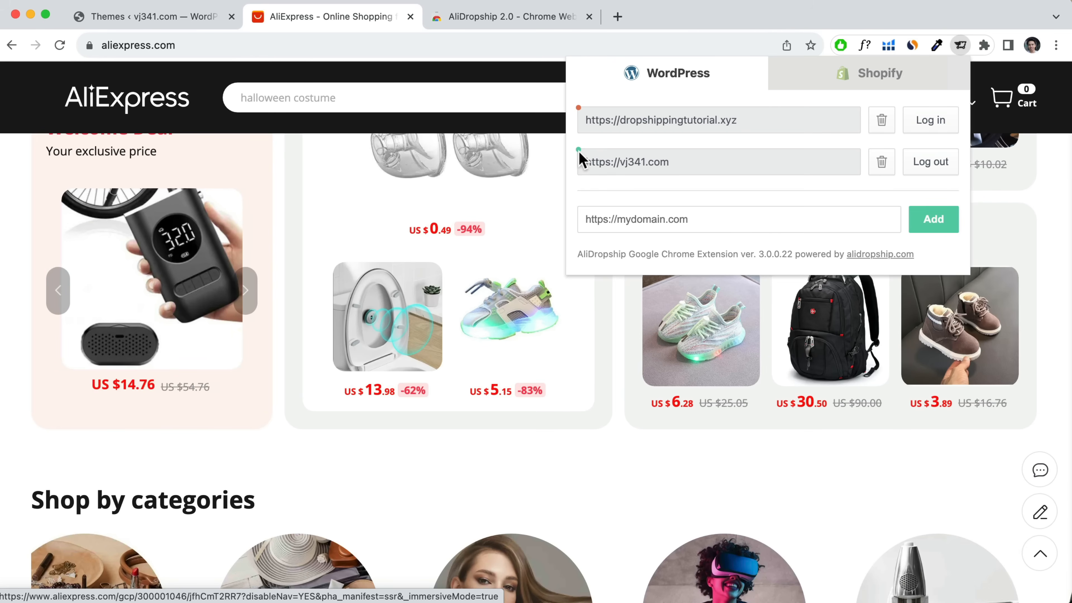
- Close the extension popup and browse All Categories > Luggages & Bags > Business Backpack
click(282, 158)
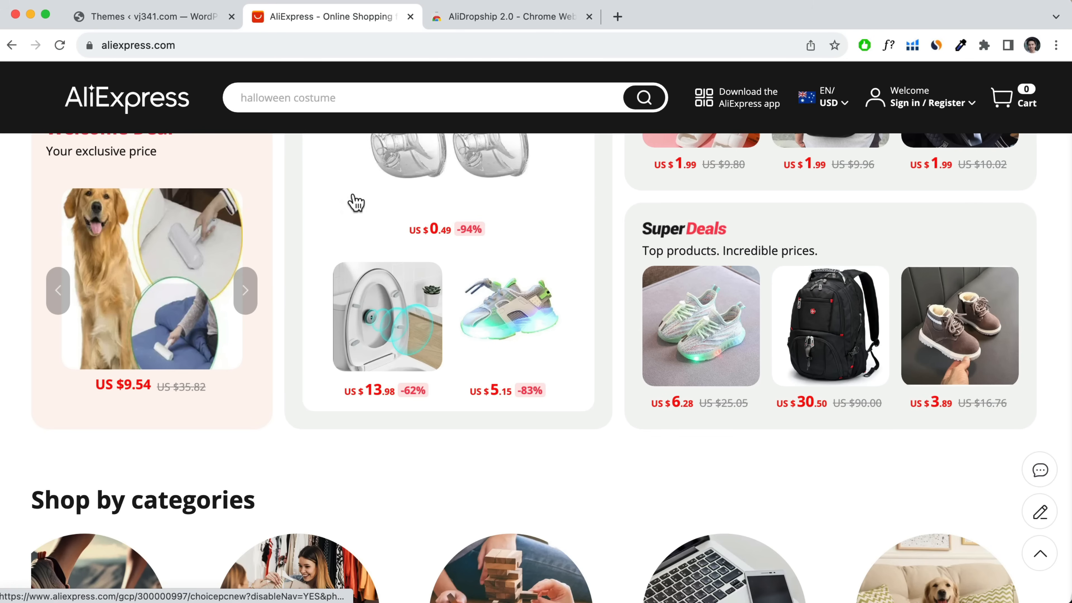
scroll(472, 204, up, 8)
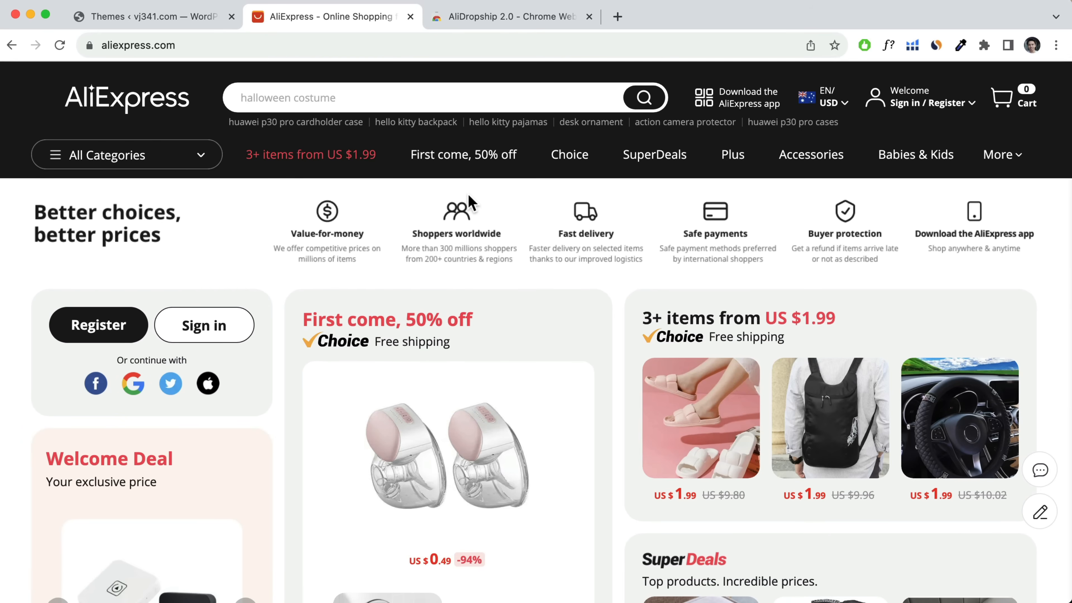
click(285, 100)
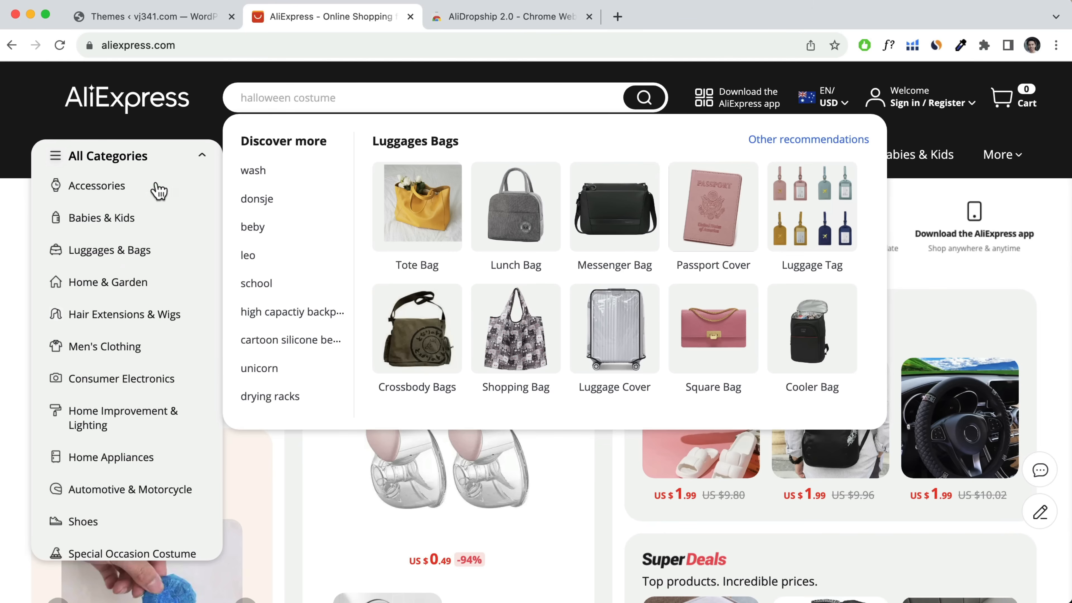
scroll(661, 419, down, 2)
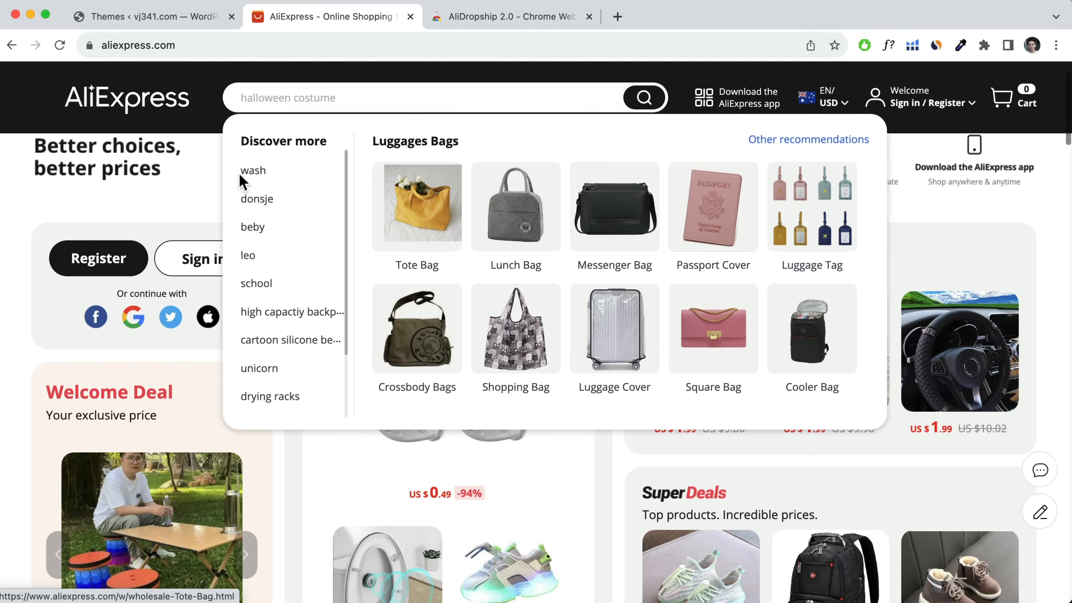
click(1048, 298)
scroll(943, 319, down, 9)
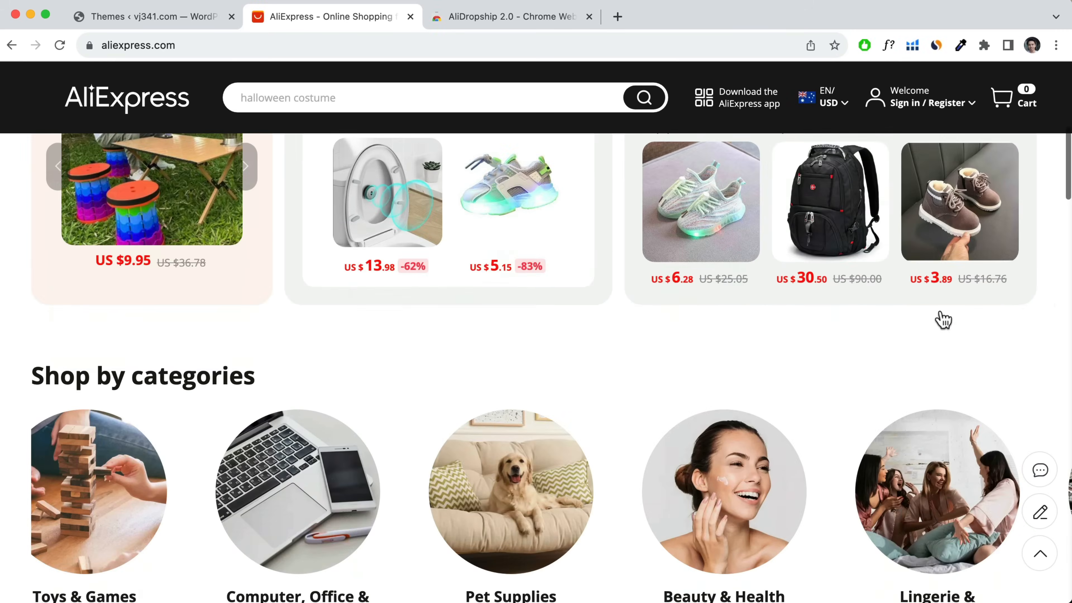
scroll(903, 329, up, 12)
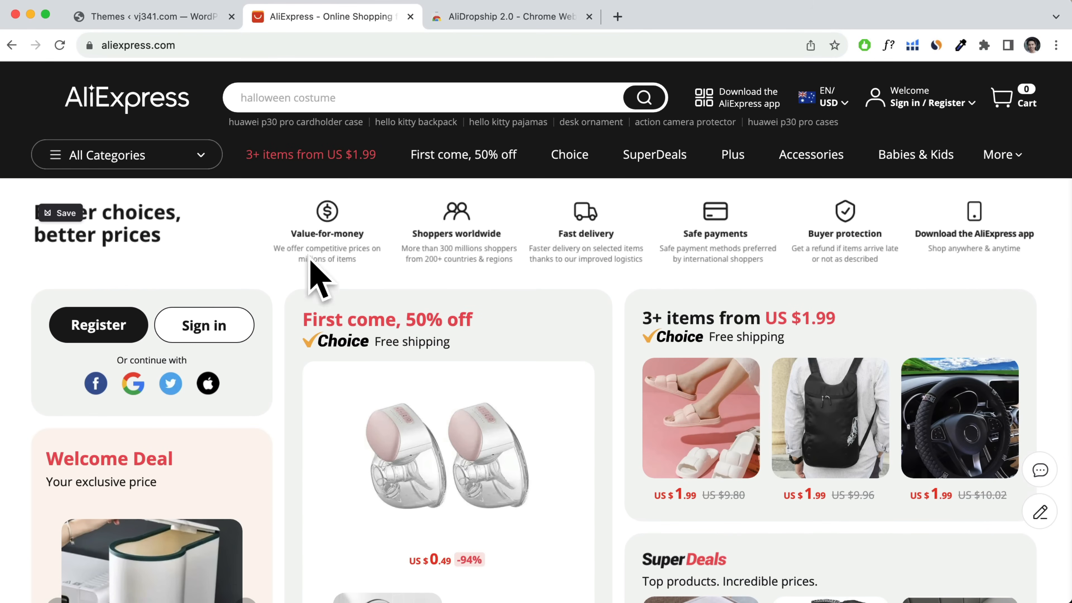
mouse_move(123, 171)
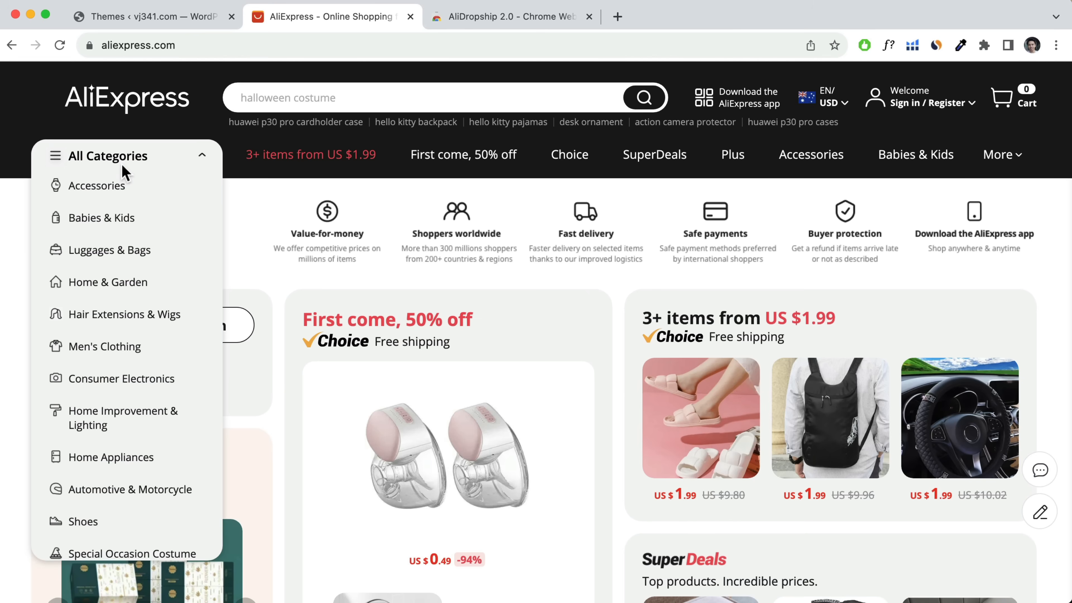
mouse_move(97, 218)
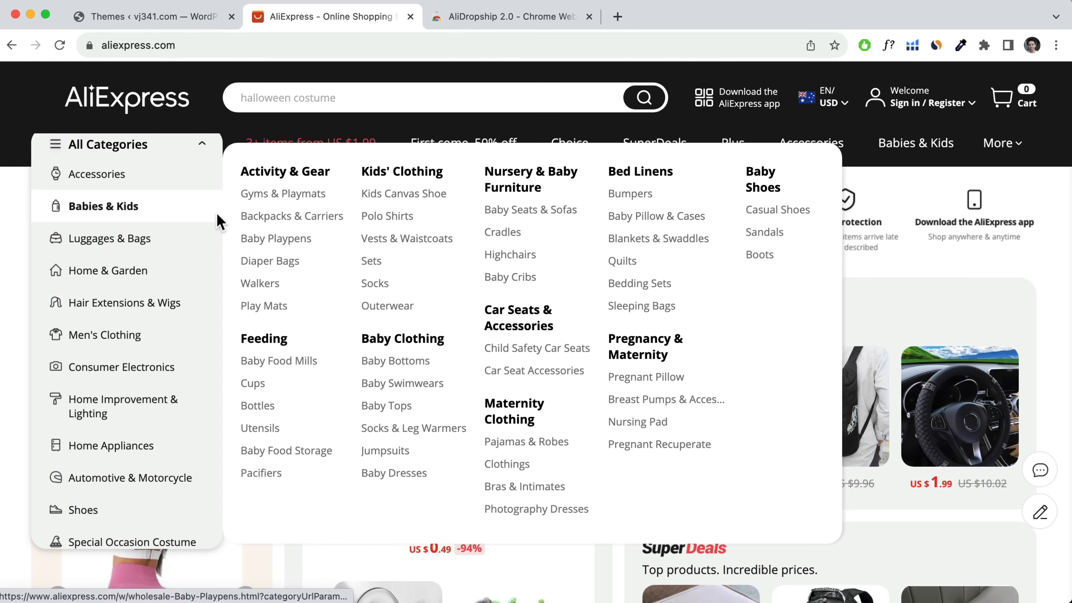
mouse_move(122, 245)
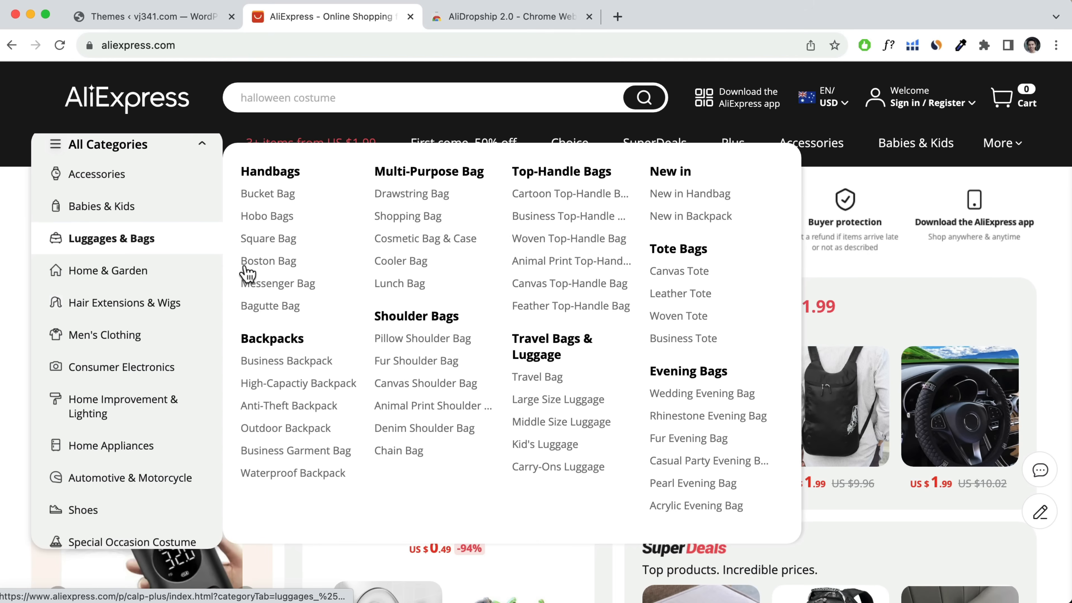
click(271, 363)
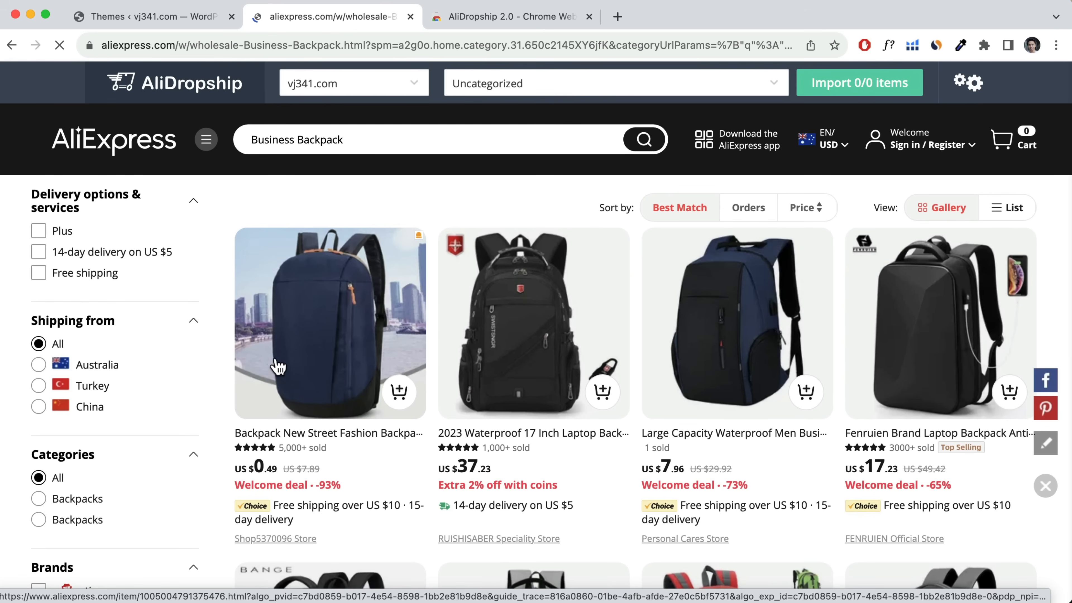
- Open the Fenruien laptop backpack product page and scroll through its customer reviews
scroll(713, 360, down, 5)
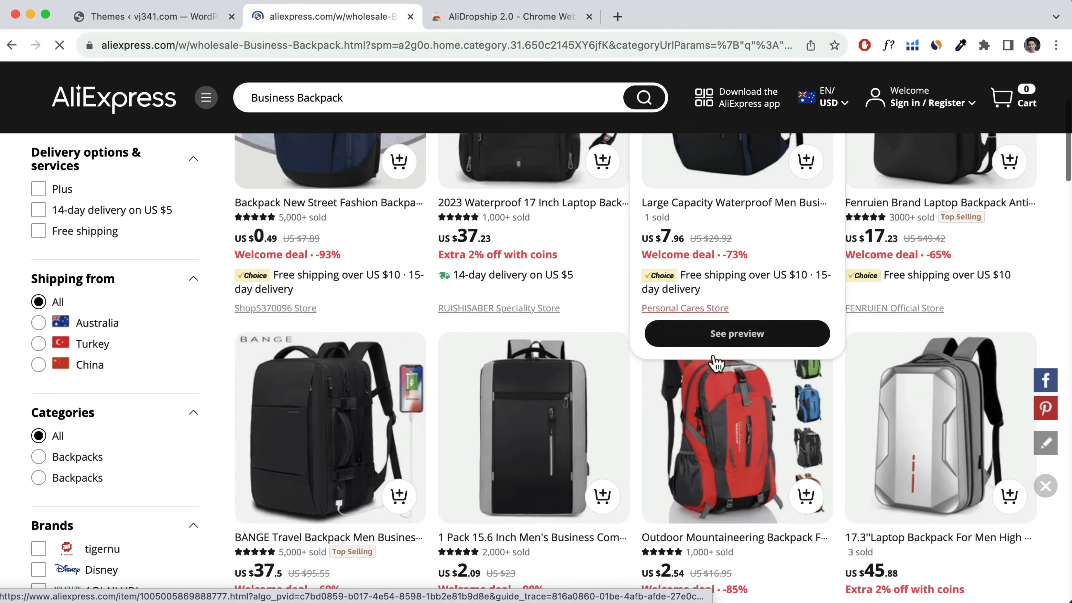
scroll(713, 360, up, 5)
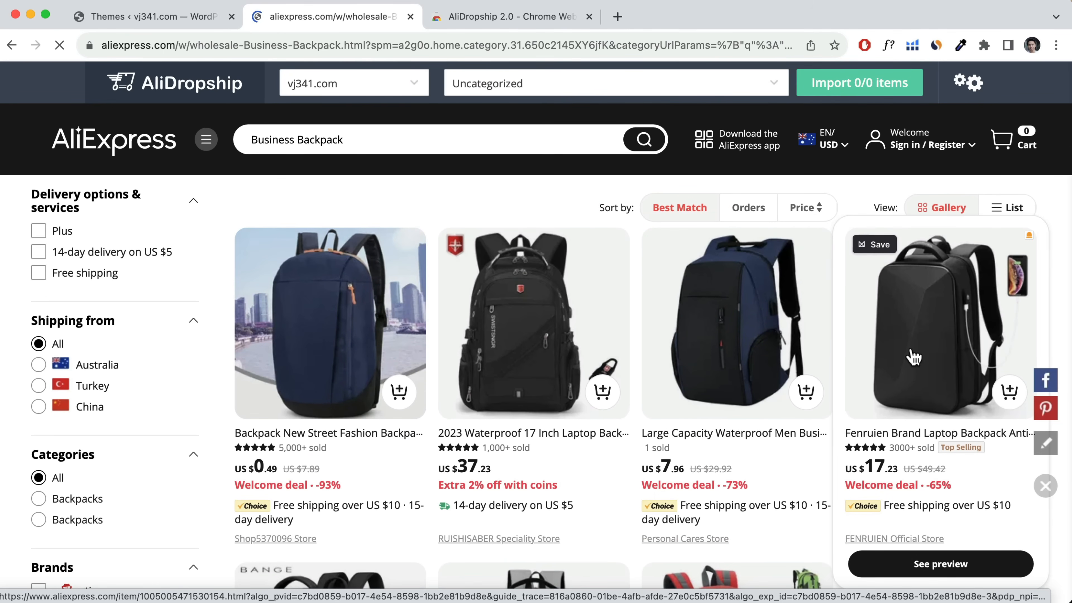
click(923, 350)
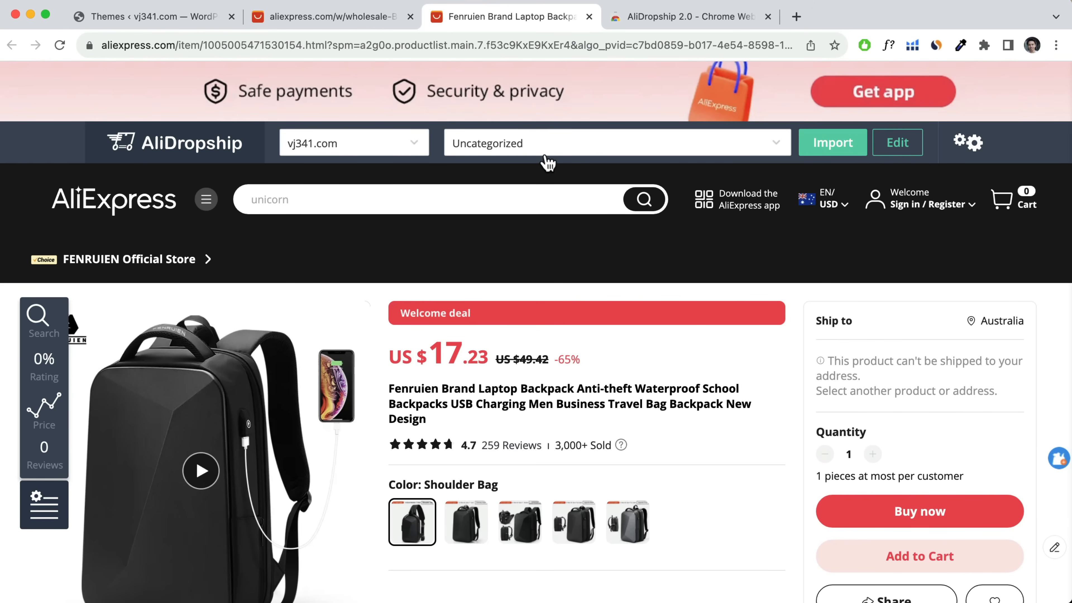
scroll(730, 294, down, 15)
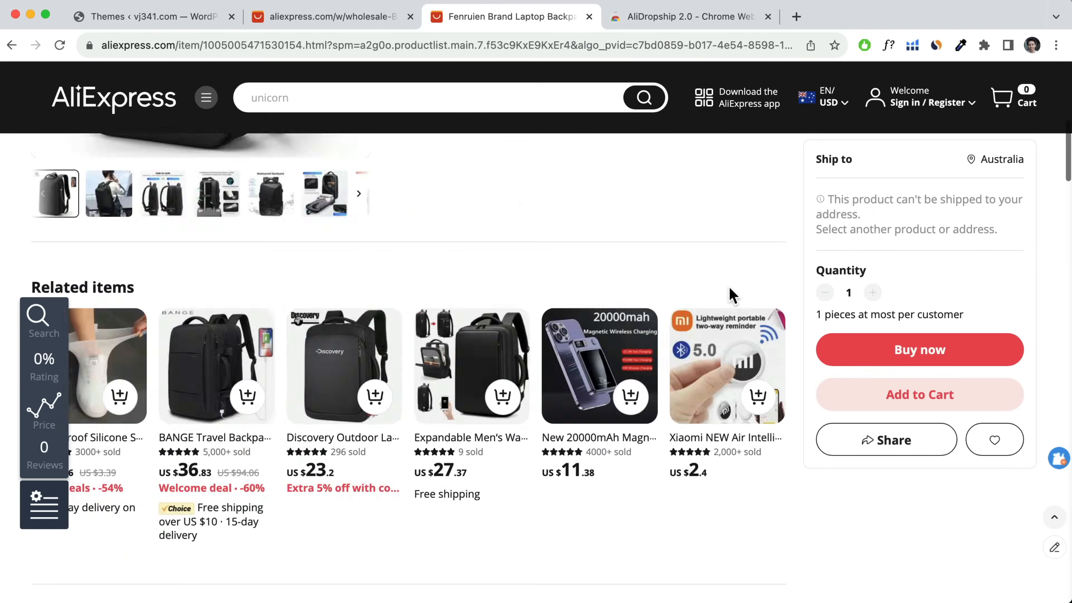
scroll(732, 295, down, 15)
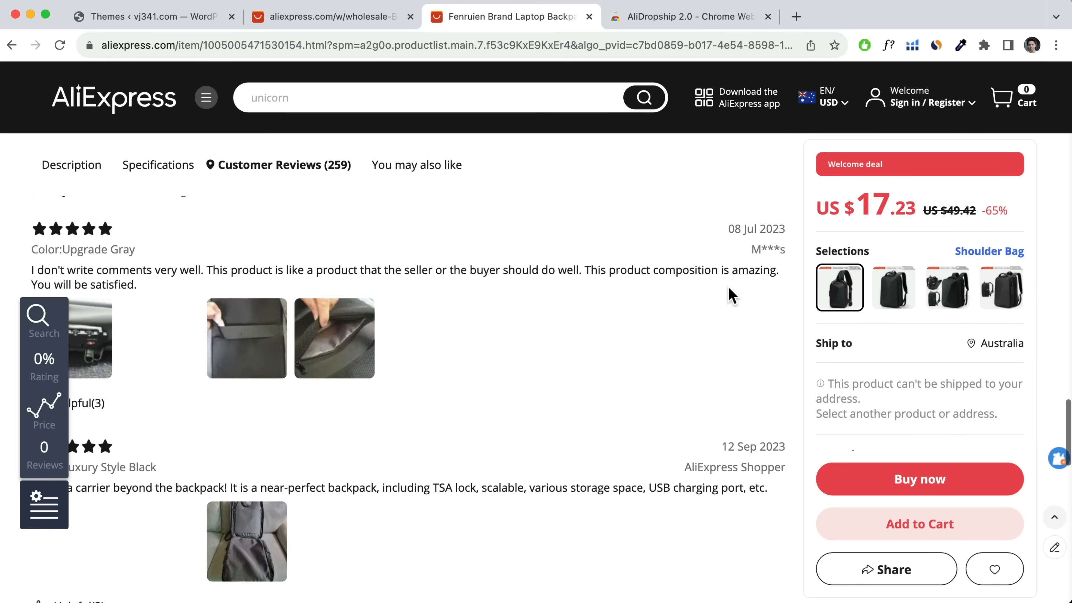
scroll(733, 296, down, 4)
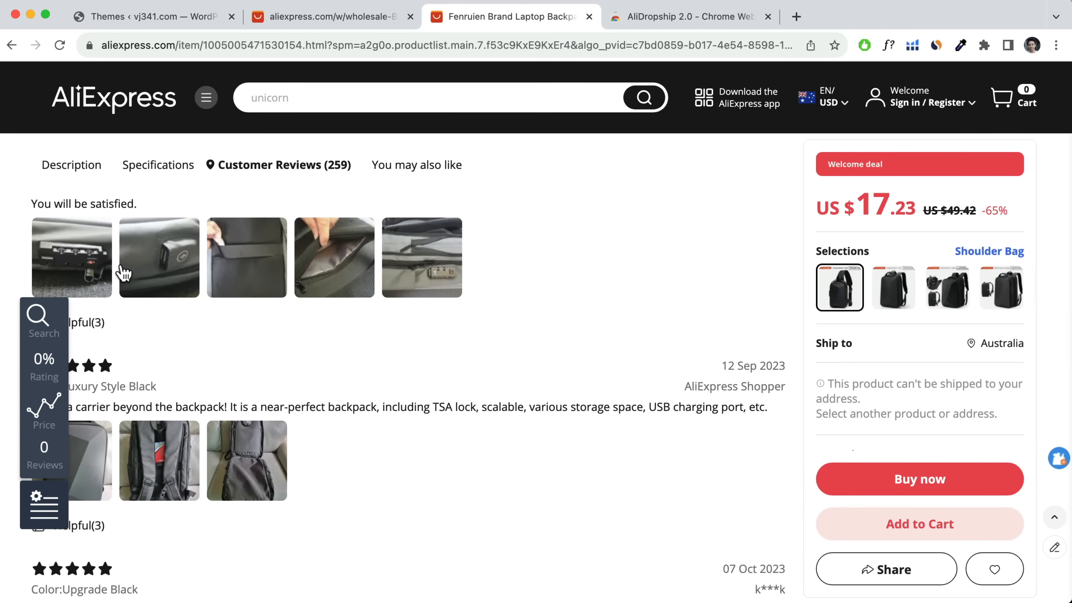
scroll(98, 274, up, 6)
scroll(124, 333, down, 2)
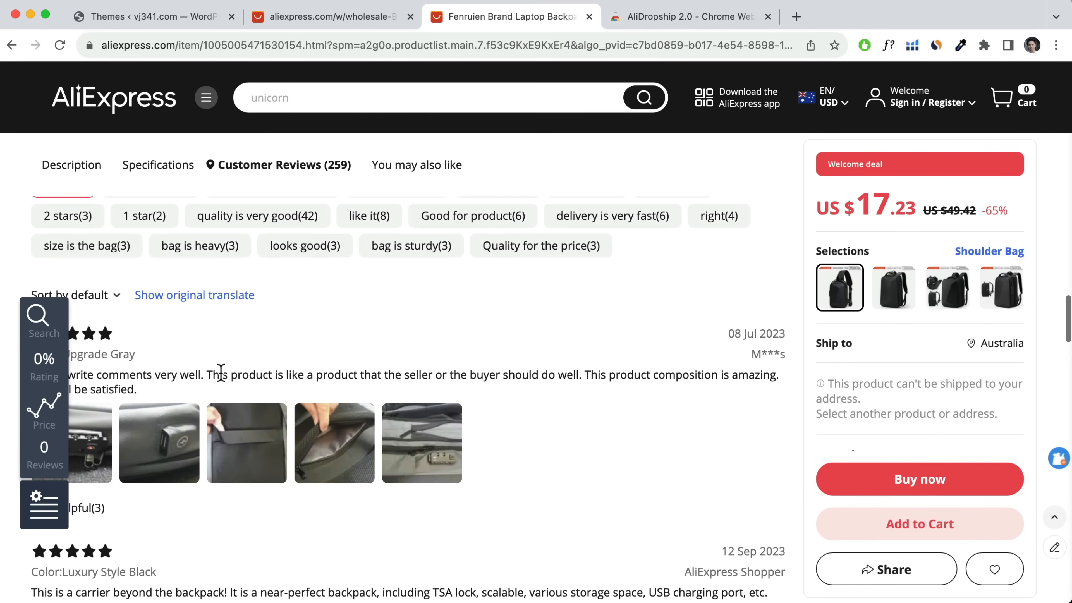
scroll(240, 369, down, 10)
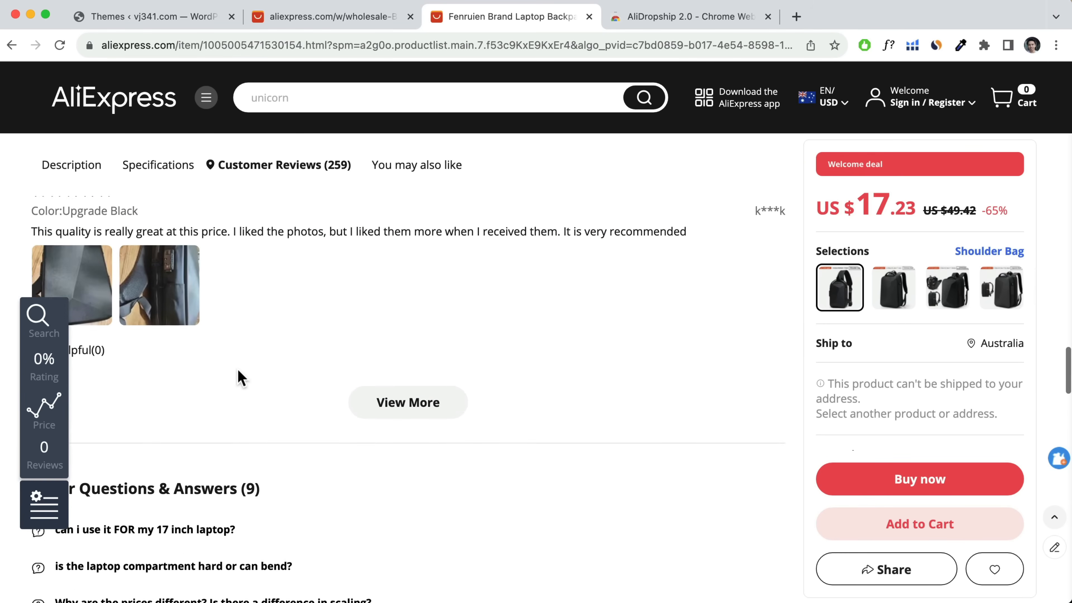
scroll(239, 376, down, 8)
scroll(240, 376, up, 20)
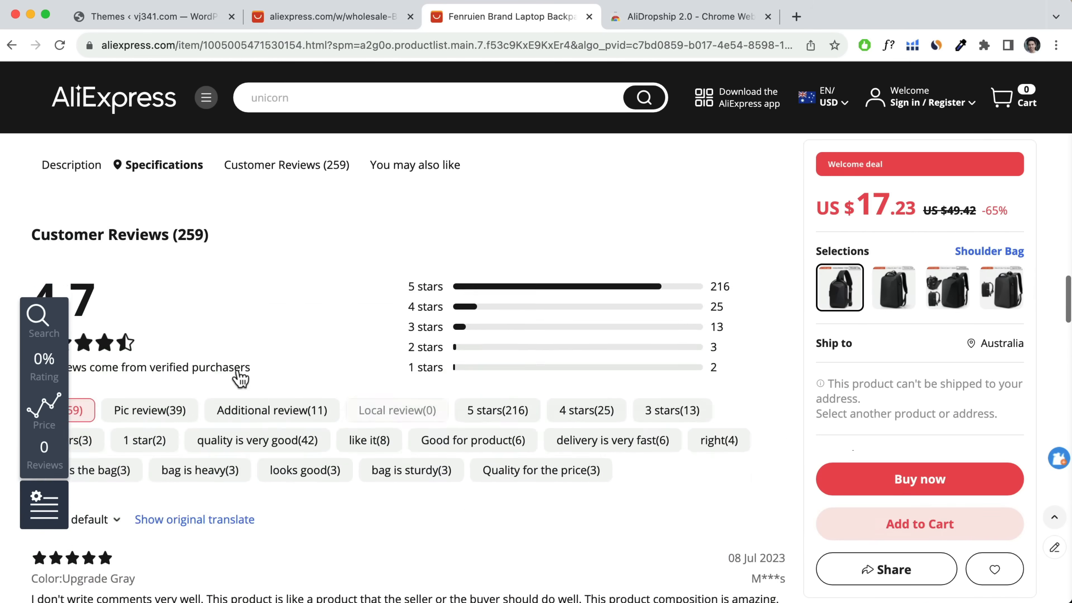
scroll(239, 376, up, 20)
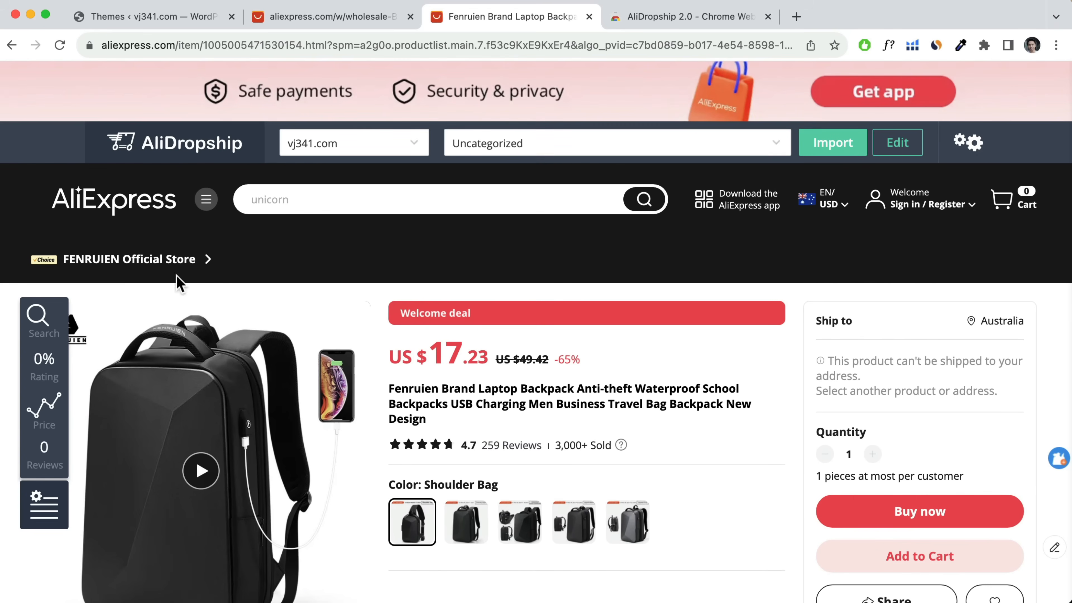
mouse_move(172, 267)
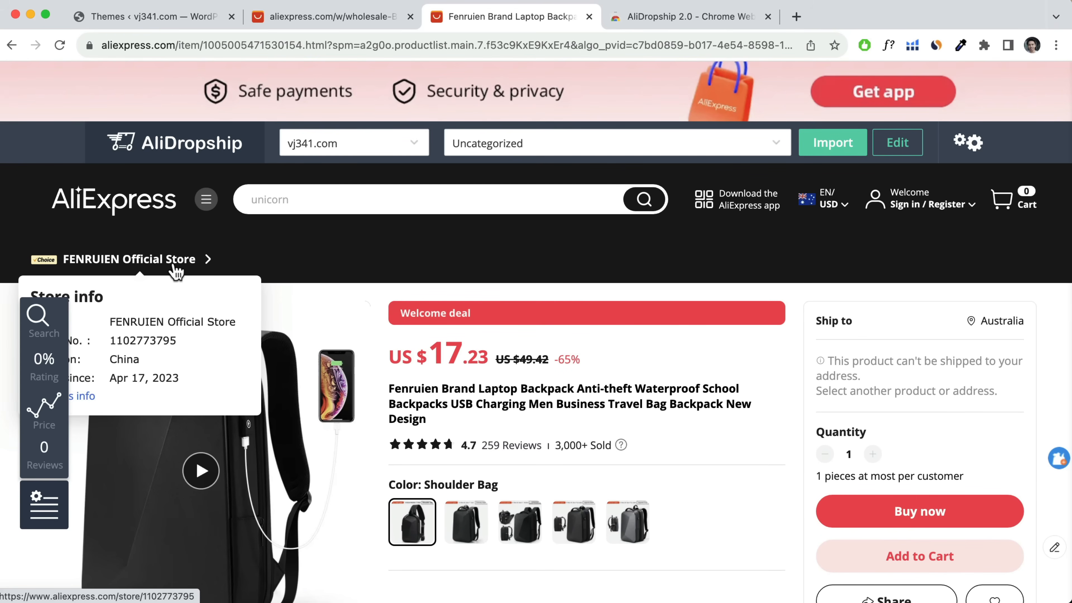
scroll(176, 271, down, 3)
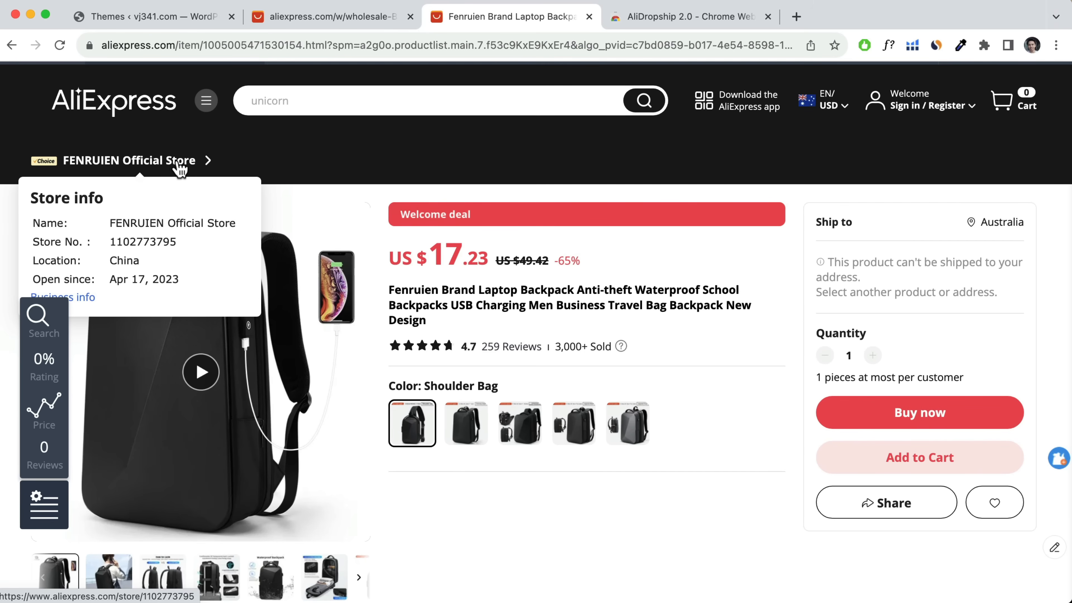
- Open the FENRUIEN Official Store in a new tab, browse it, then return to the backpack page
right_click(179, 167)
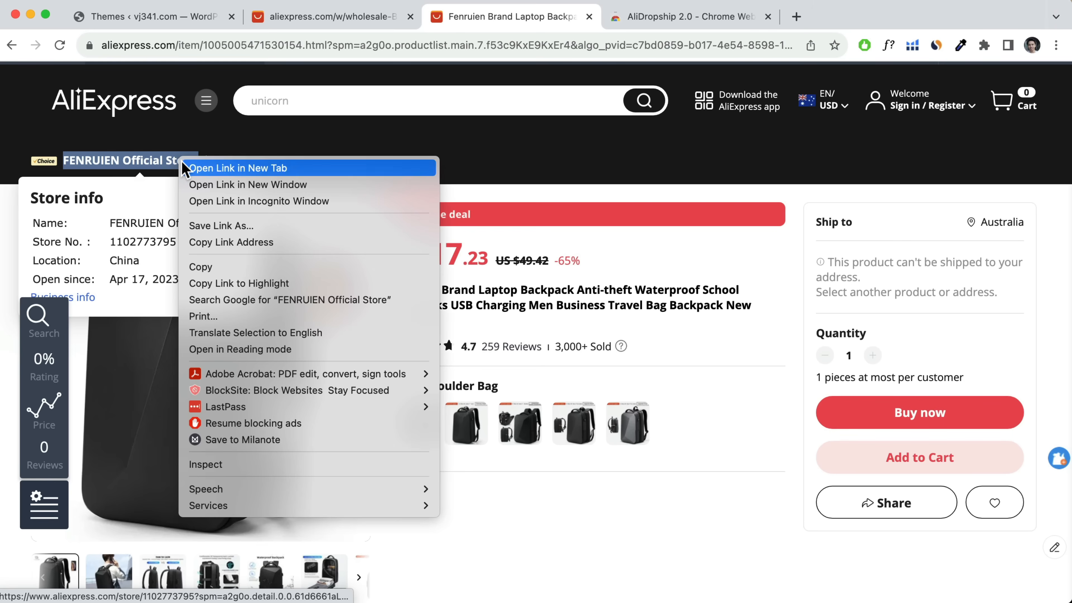
click(187, 169)
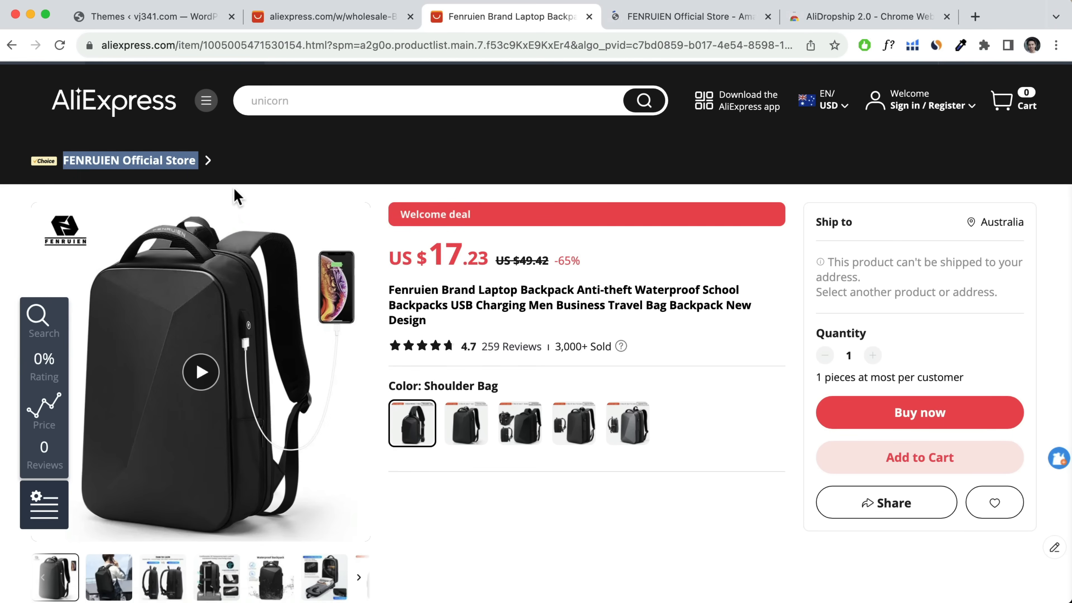
click(638, 21)
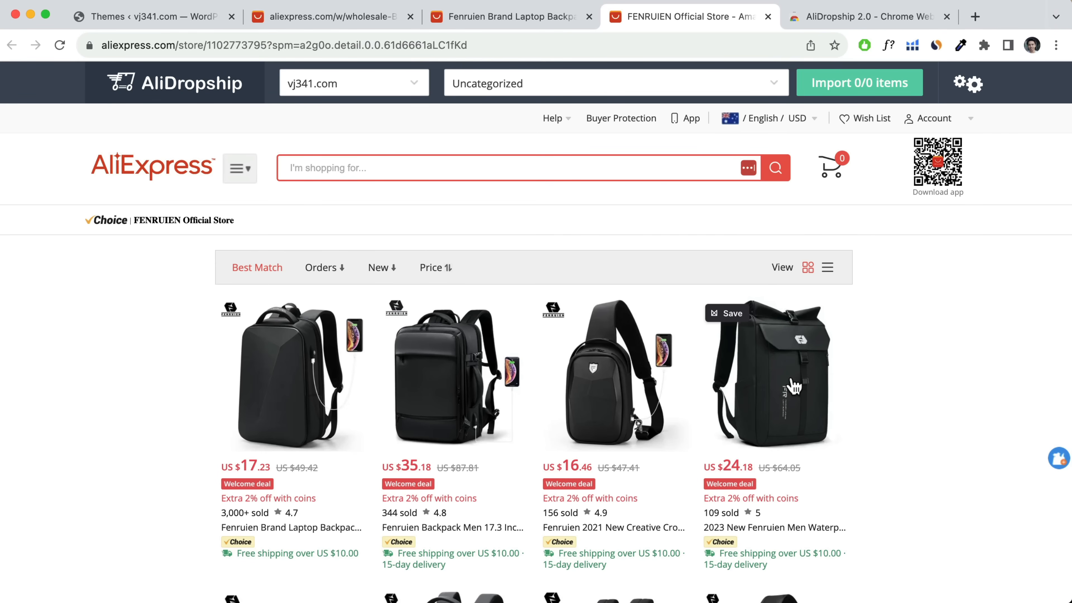
scroll(794, 385, down, 5)
scroll(793, 386, down, 10)
scroll(789, 383, up, 20)
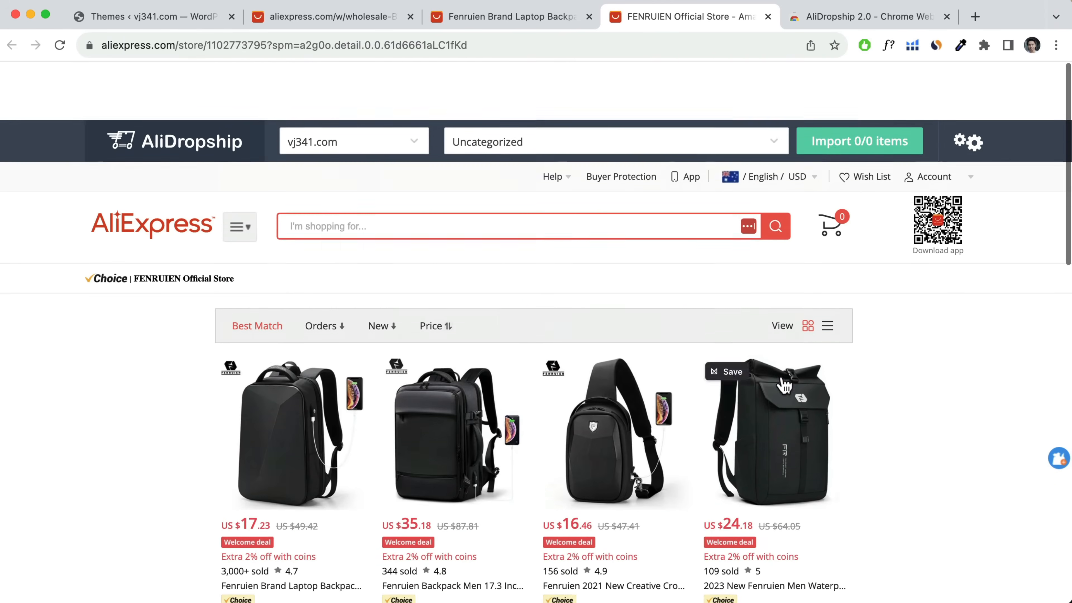
click(505, 22)
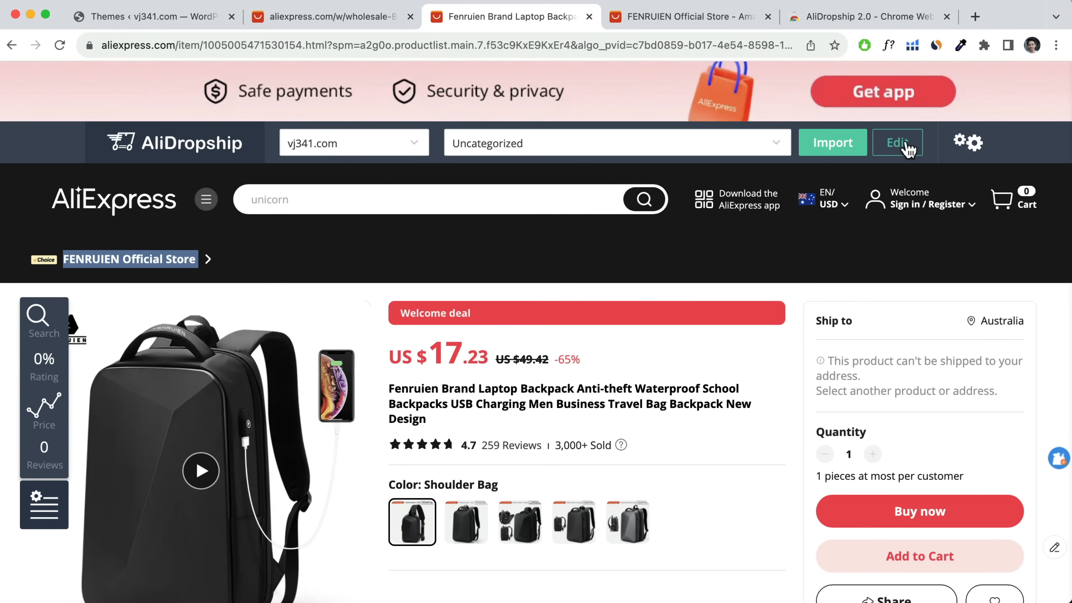
- Shorten the backpack's title to 'Anti-theft Waterproof Laptop Travel Bag' and copy it
click(901, 146)
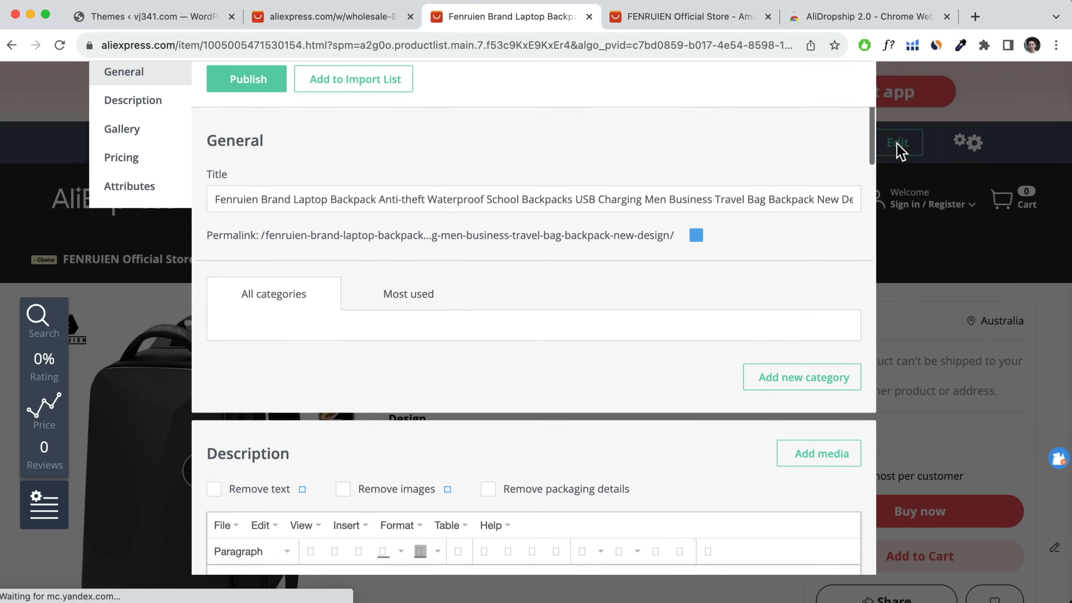
scroll(259, 244, down, 3)
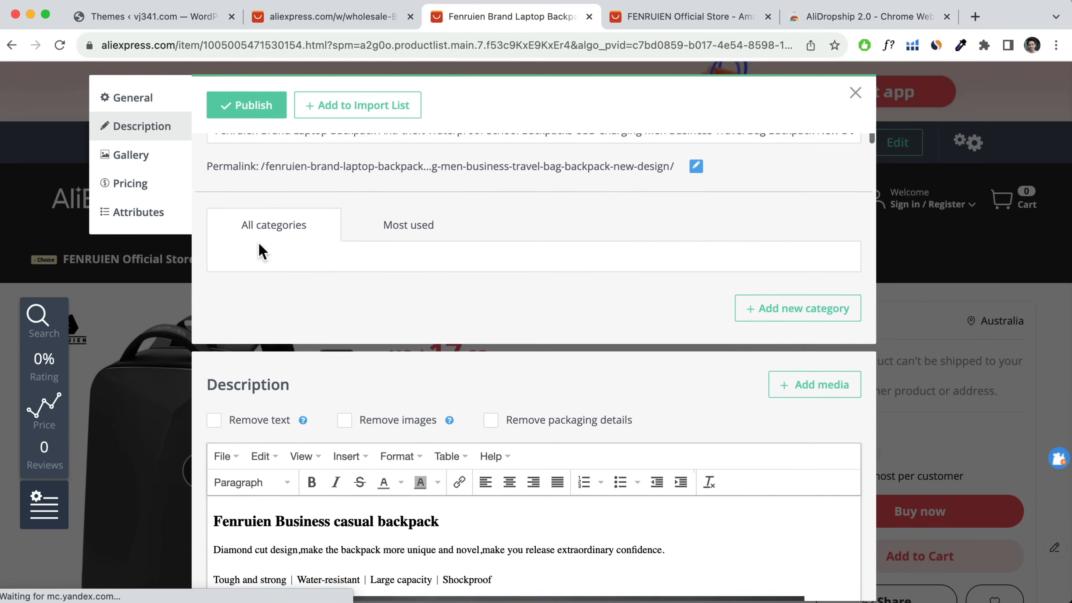
scroll(260, 244, up, 3)
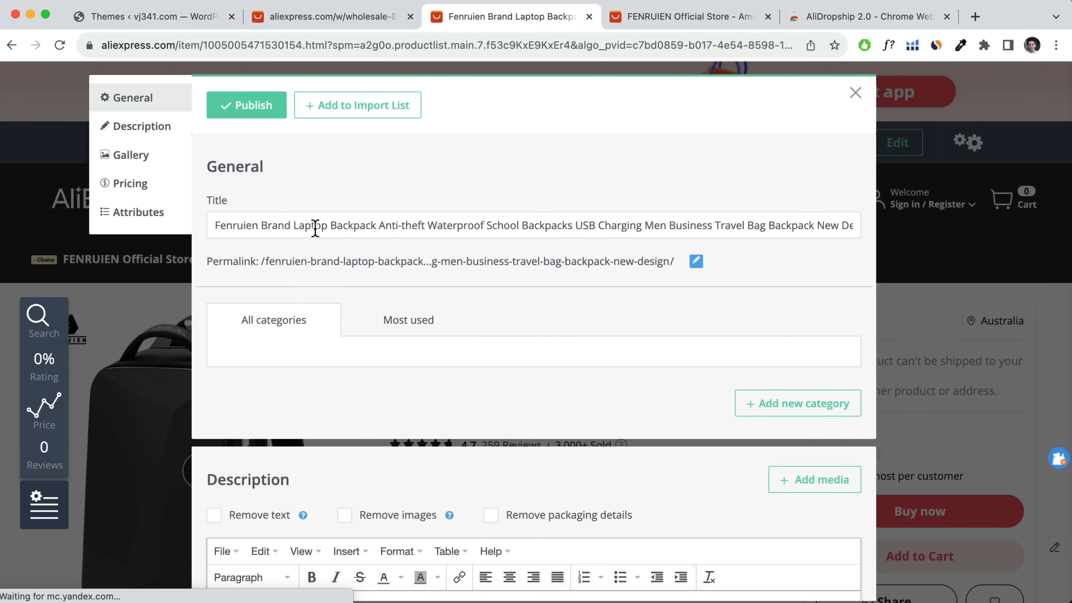
drag(354, 226, 206, 224)
click(824, 223)
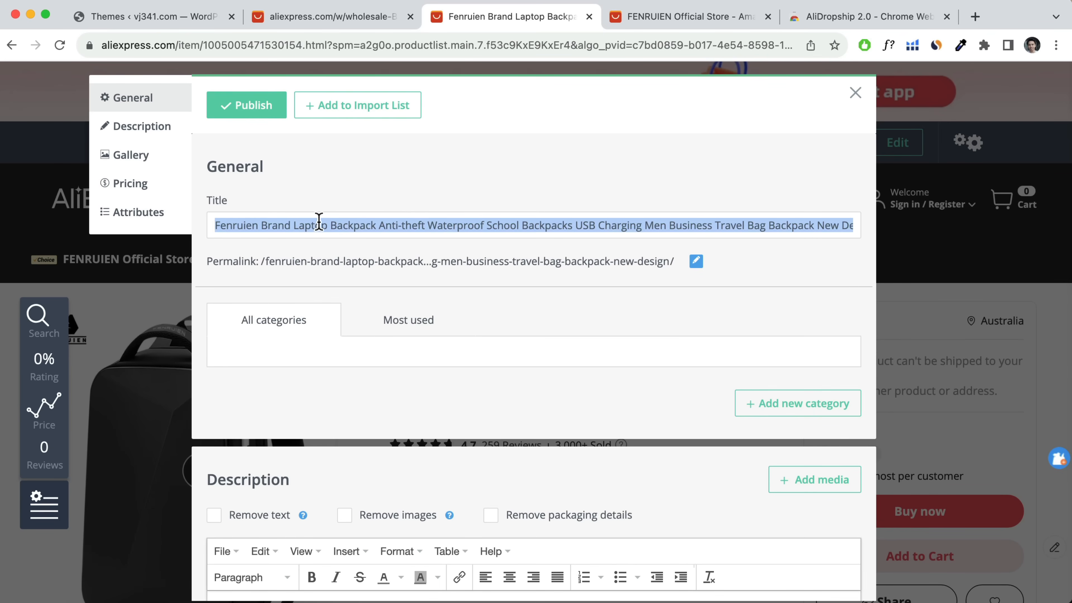
drag(378, 227, 213, 224)
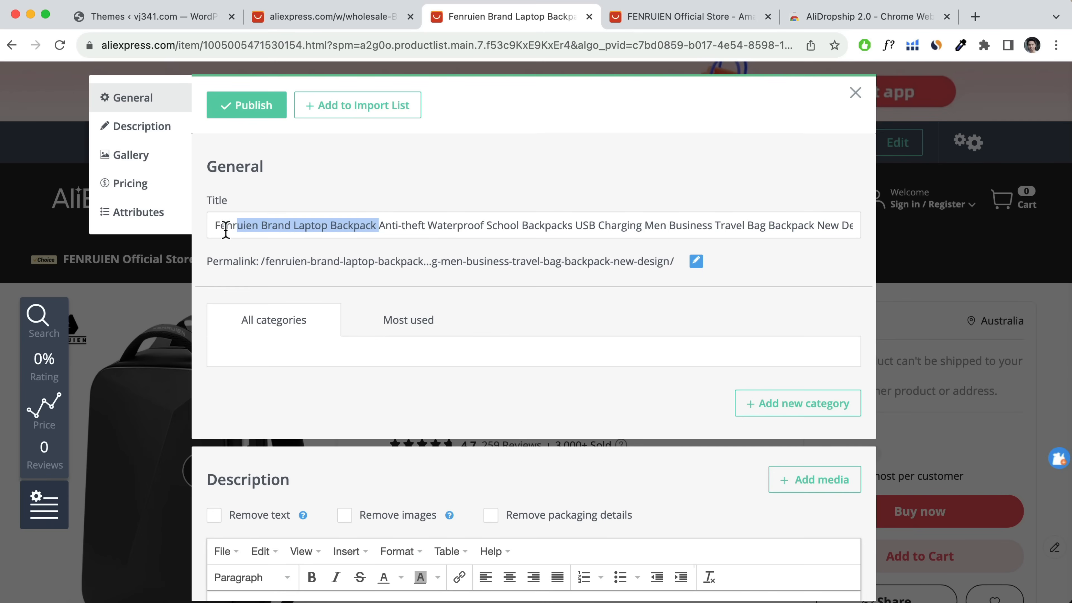
key(BackSpace)
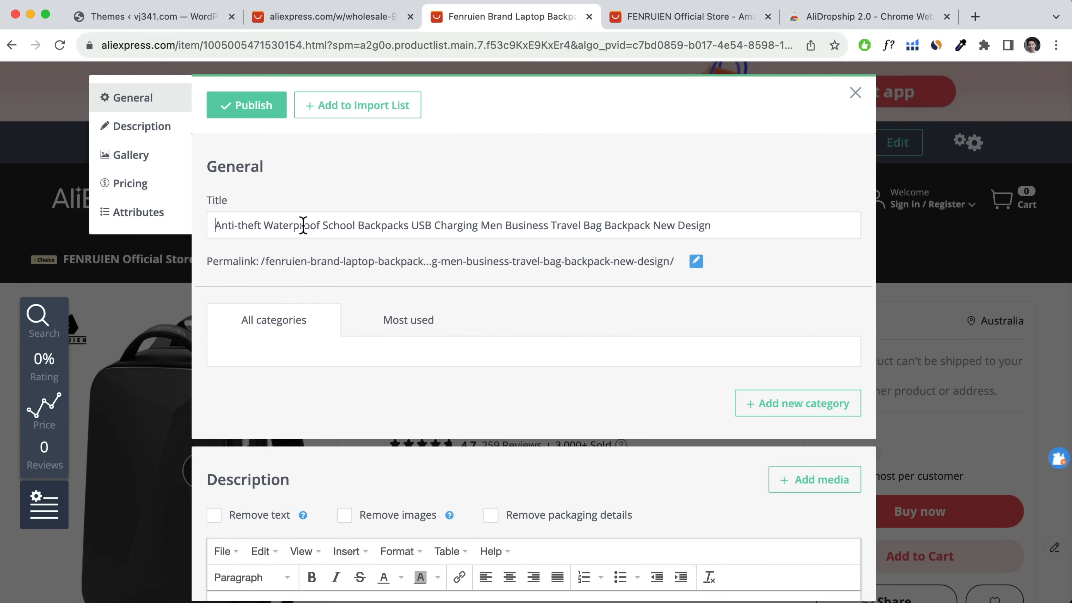
drag(320, 226, 737, 225)
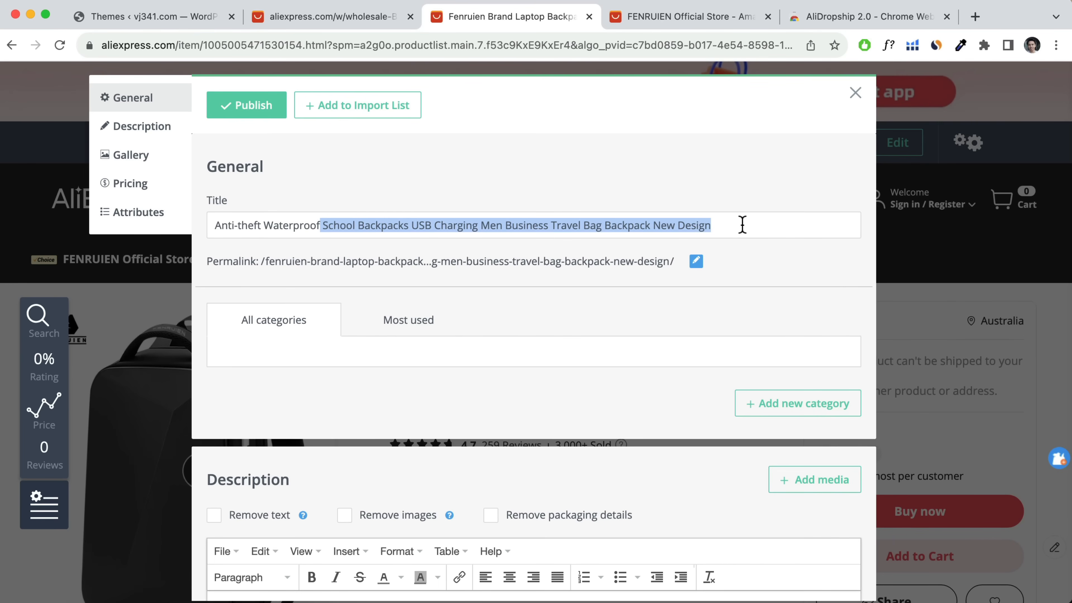
text(Laptop Travel Bag)
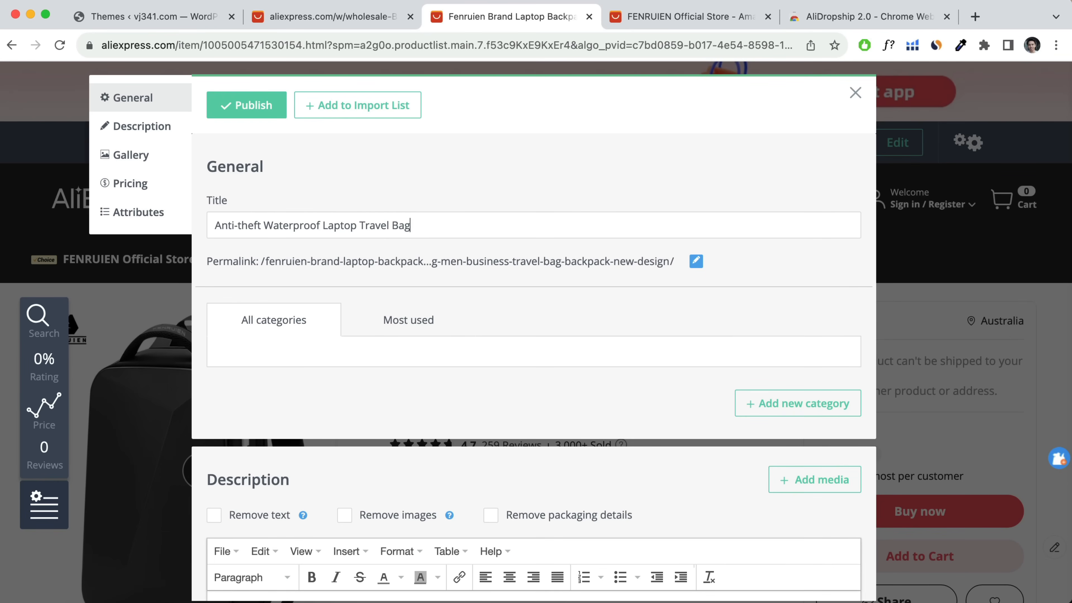
drag(425, 225, 189, 220)
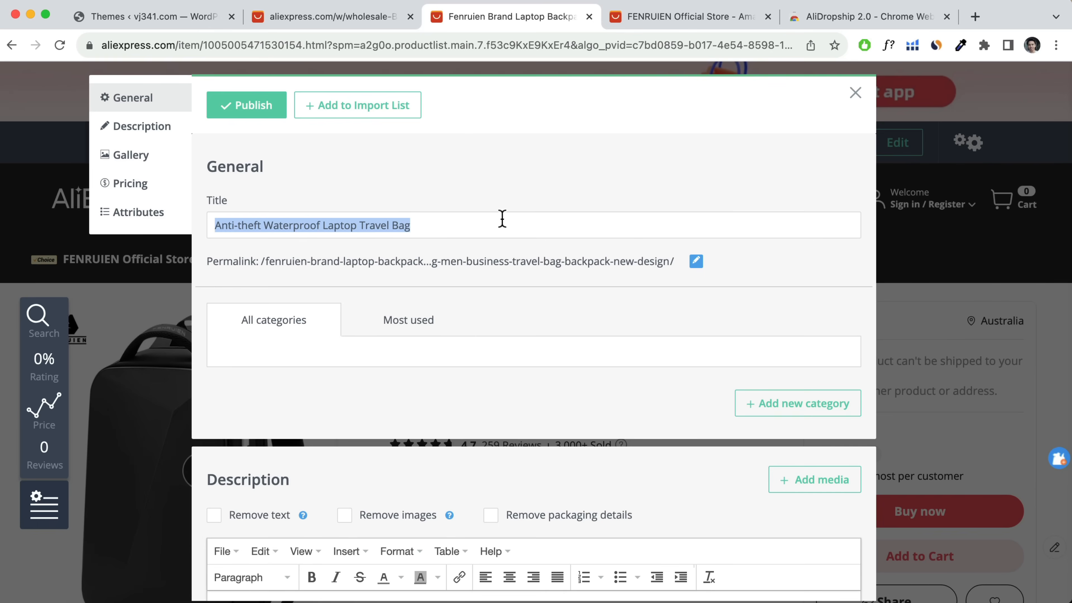
right_click(343, 213)
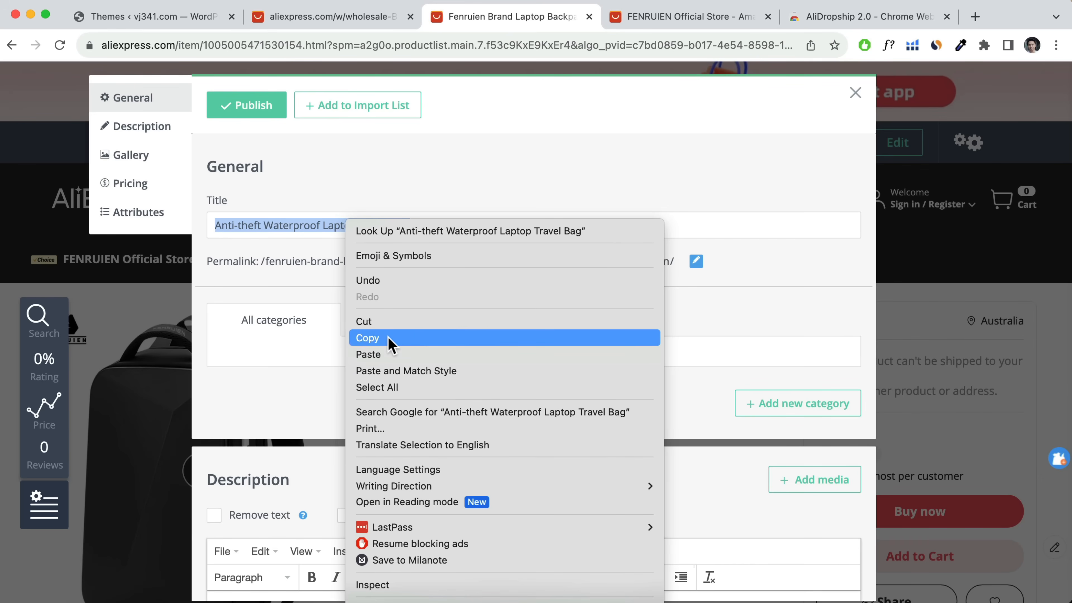
click(378, 338)
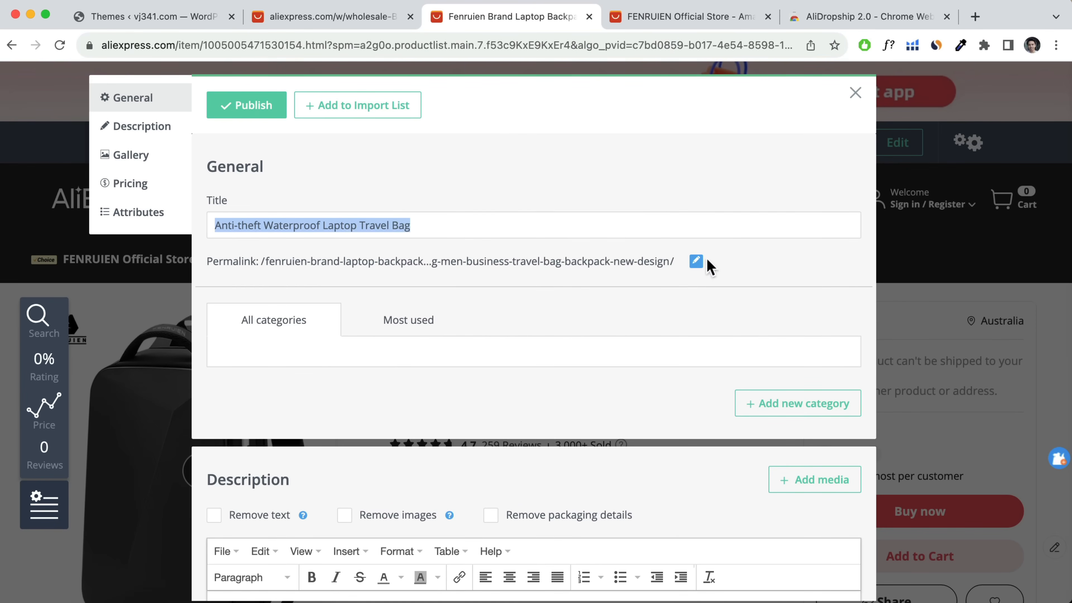
- Replace the product permalink with the copied title and confirm it
click(696, 262)
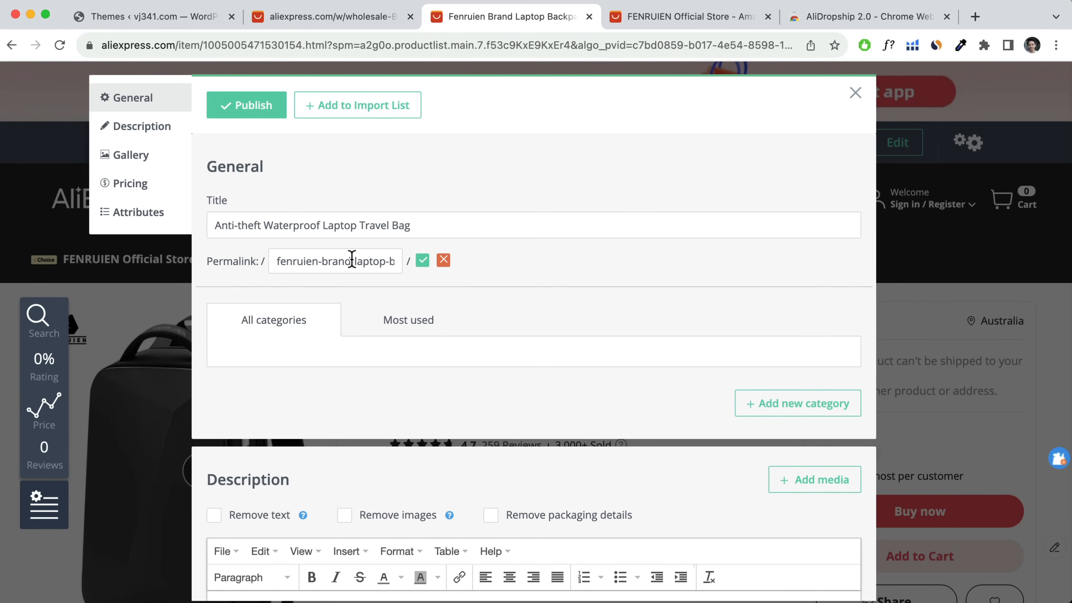
drag(275, 261, 567, 269)
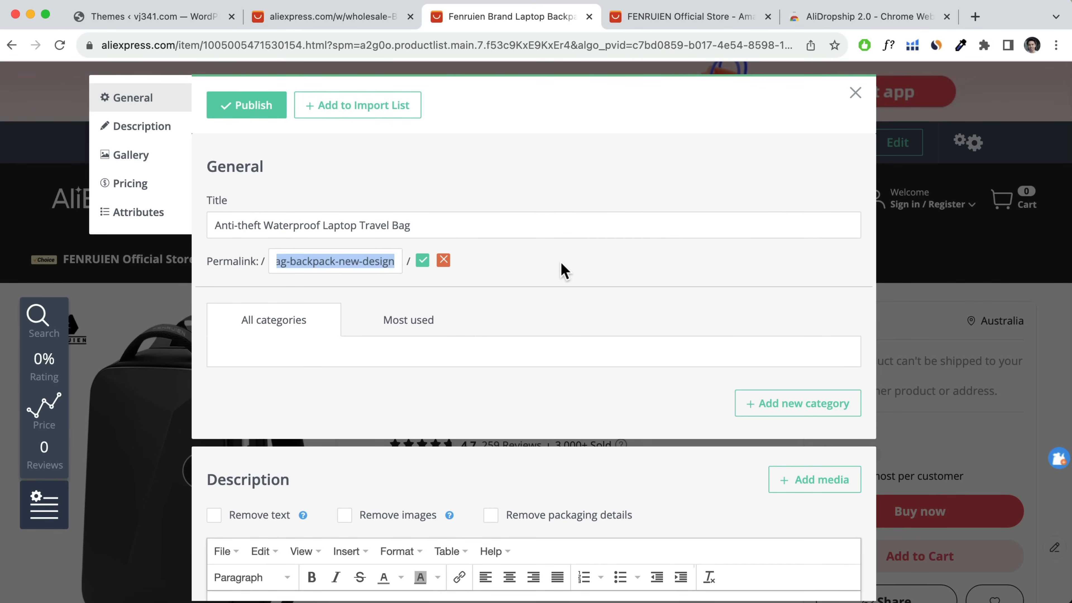
key(super+v)
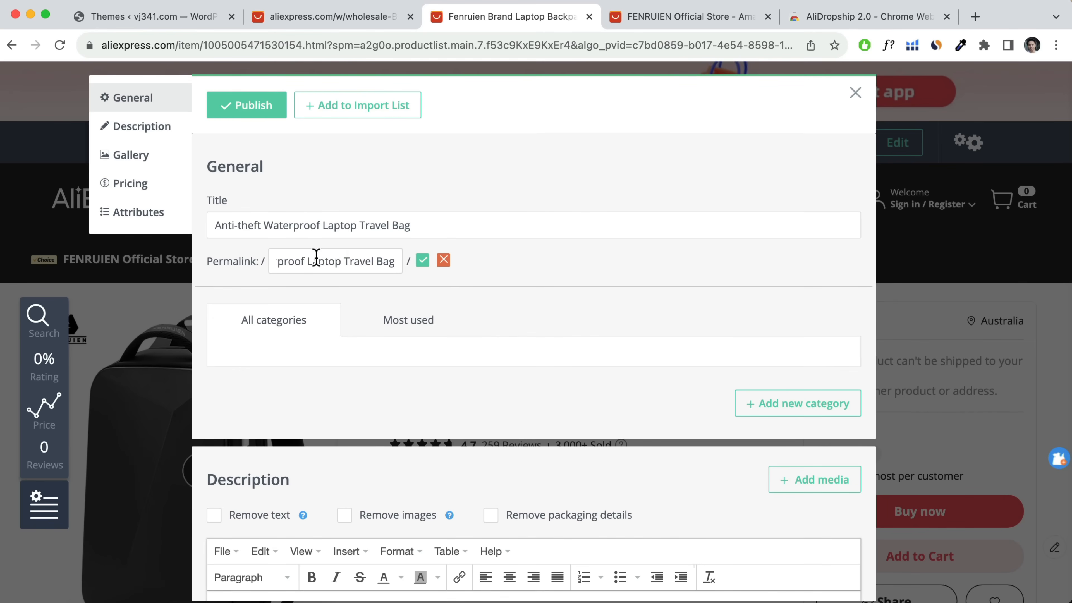
drag(316, 261, 162, 258)
click(423, 260)
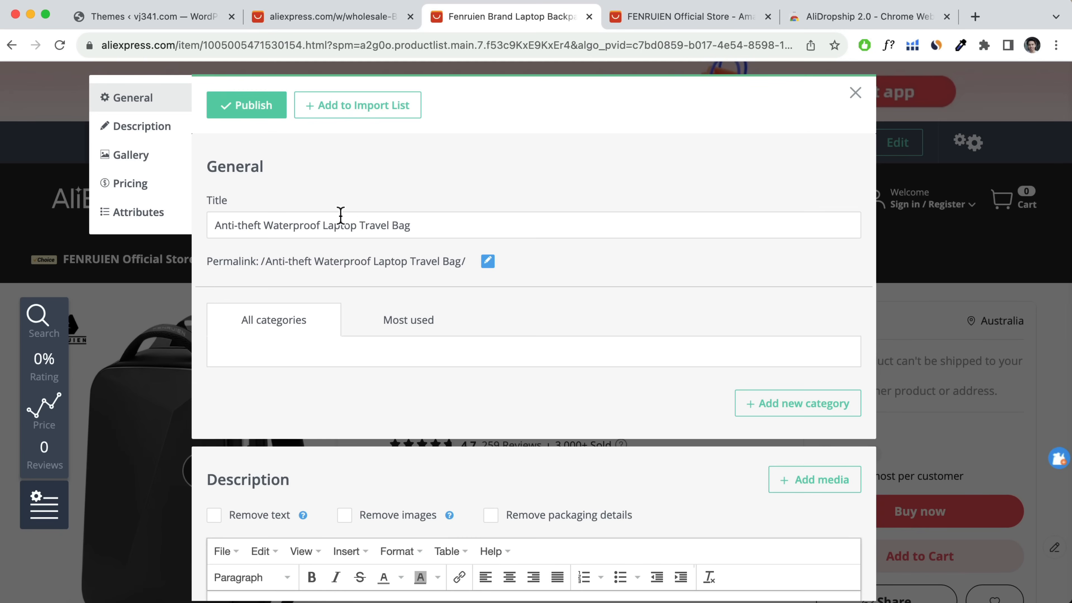
- Add a new product category named Backpacks
scroll(336, 228, down, 2)
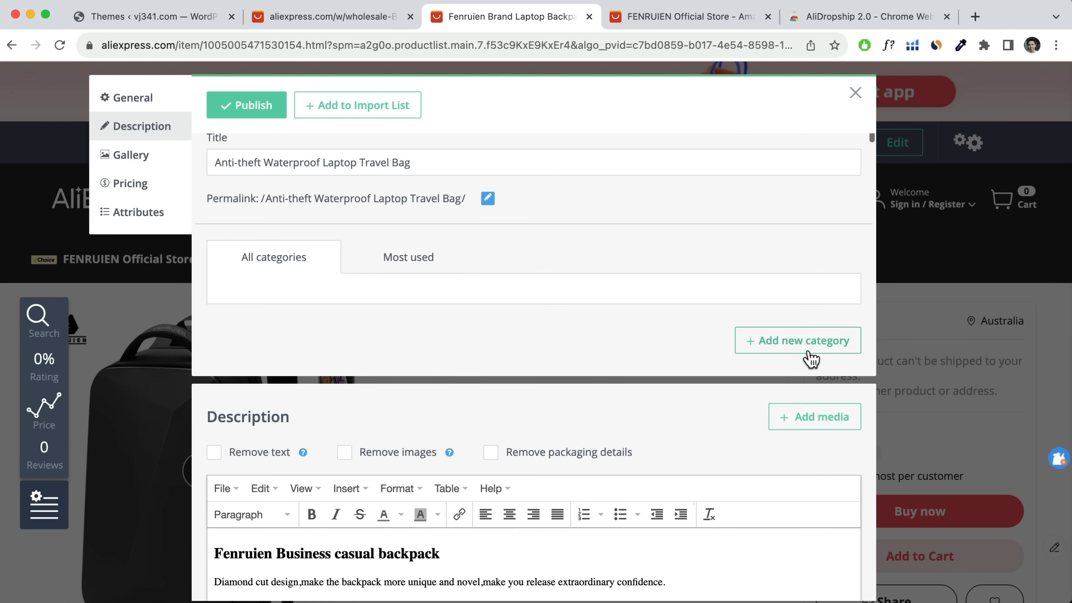
click(754, 343)
click(332, 385)
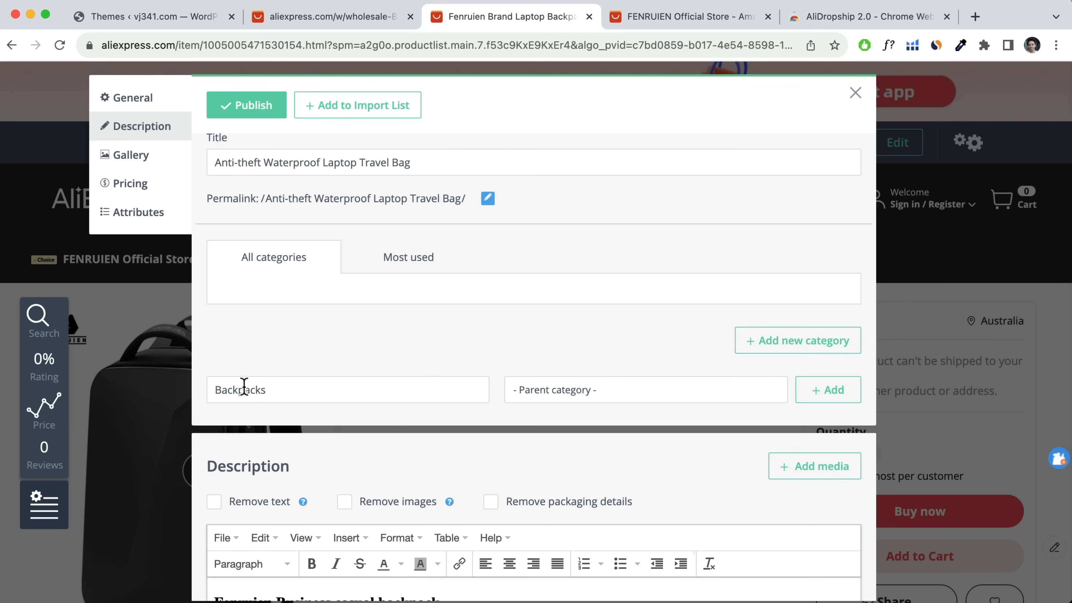
click(842, 397)
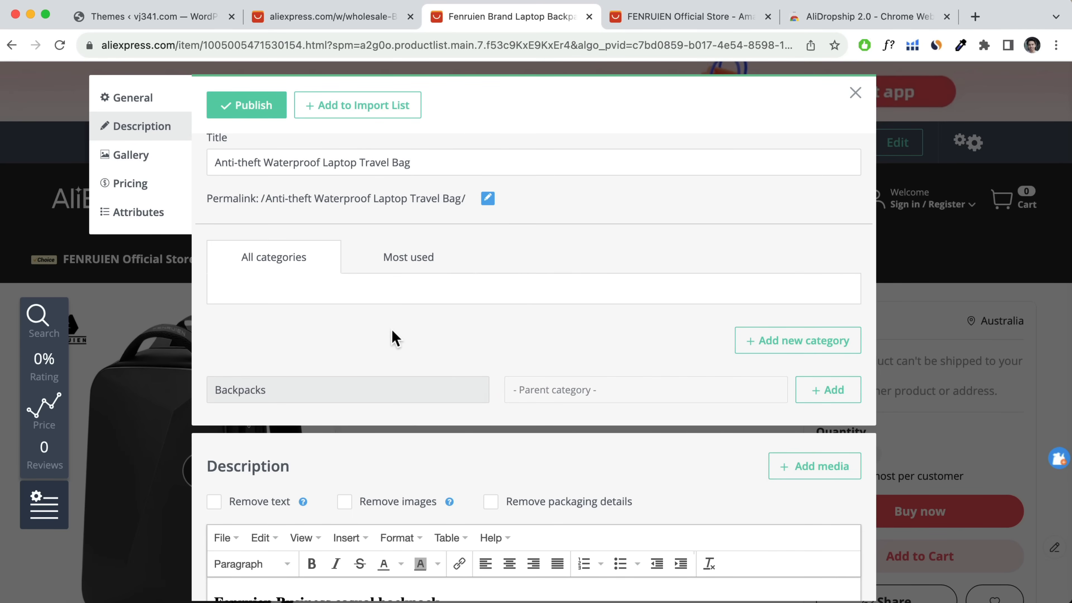
- Delete the DETAIL image and its leftover empty line from the end of the description
scroll(364, 335, down, 2)
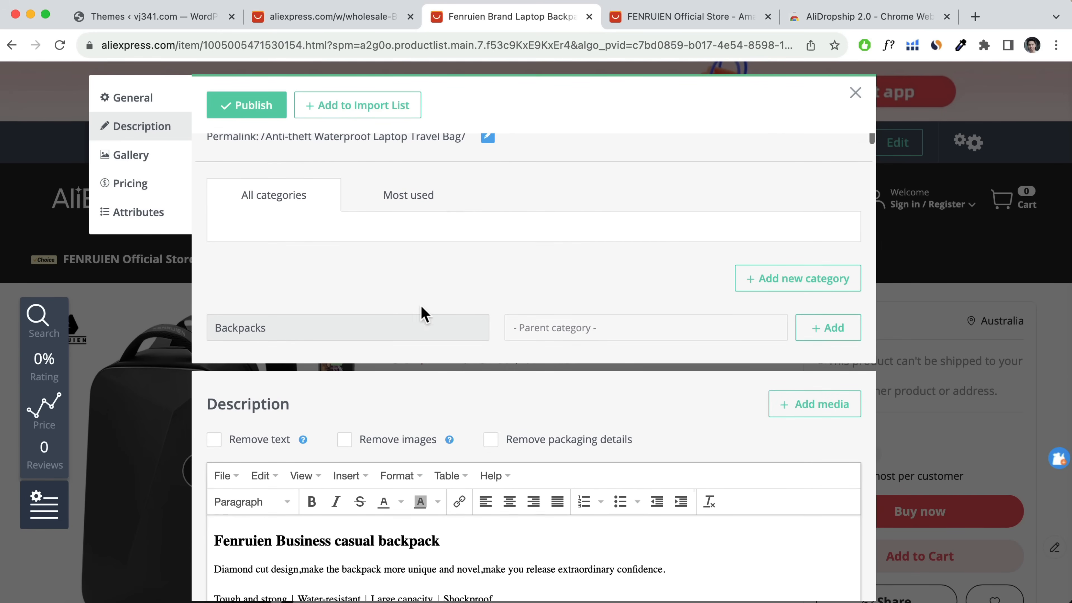
scroll(354, 245, down, 3)
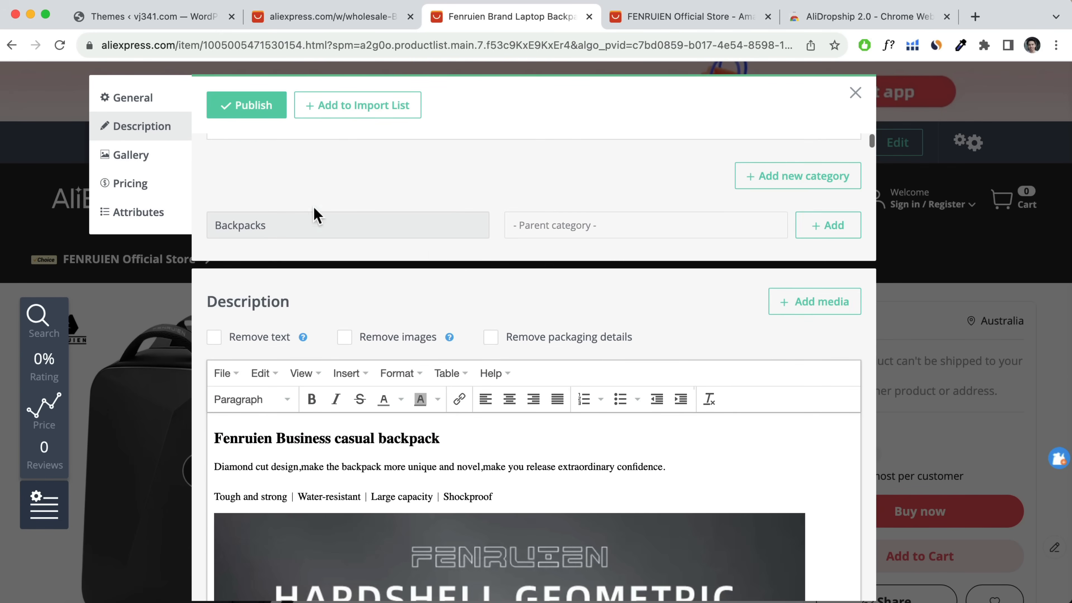
scroll(380, 234, up, 5)
scroll(354, 359, down, 4)
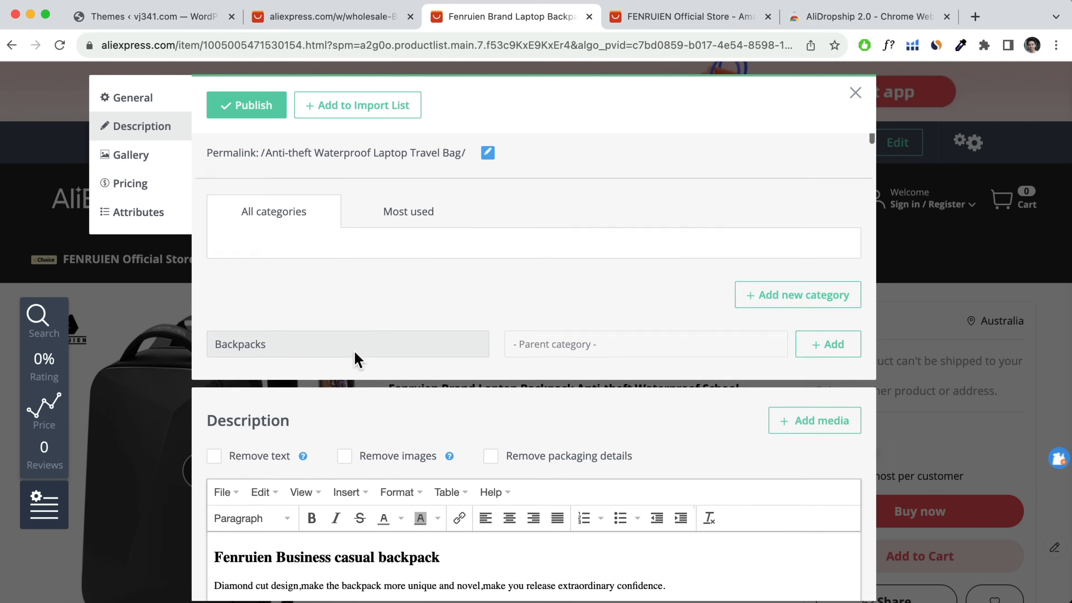
scroll(334, 380, down, 2)
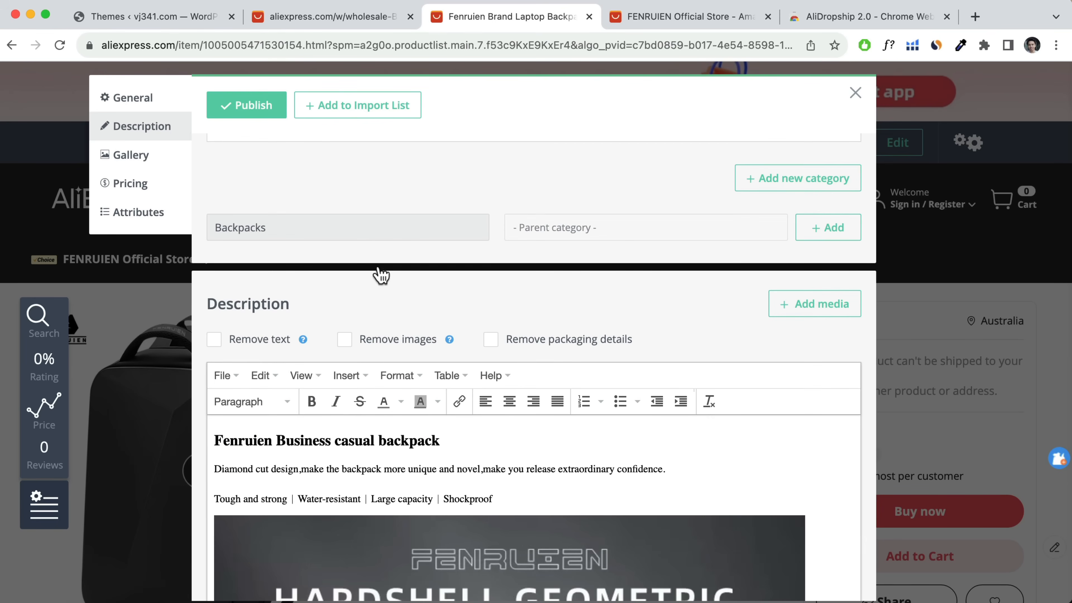
scroll(378, 219, up, 5)
scroll(343, 340, down, 6)
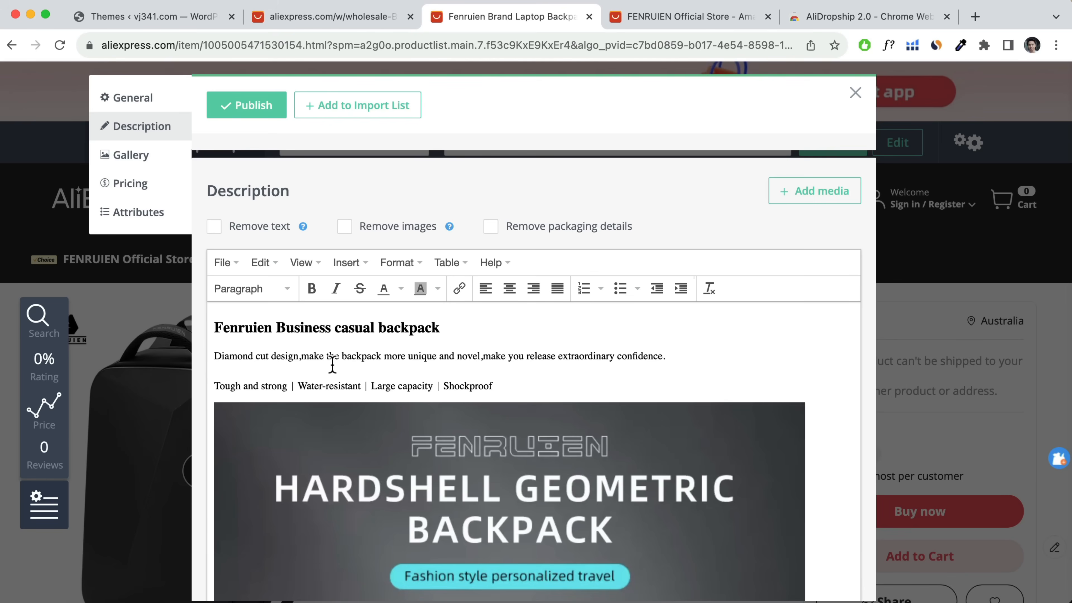
scroll(332, 366, down, 3)
scroll(330, 356, up, 2)
scroll(390, 378, down, 20)
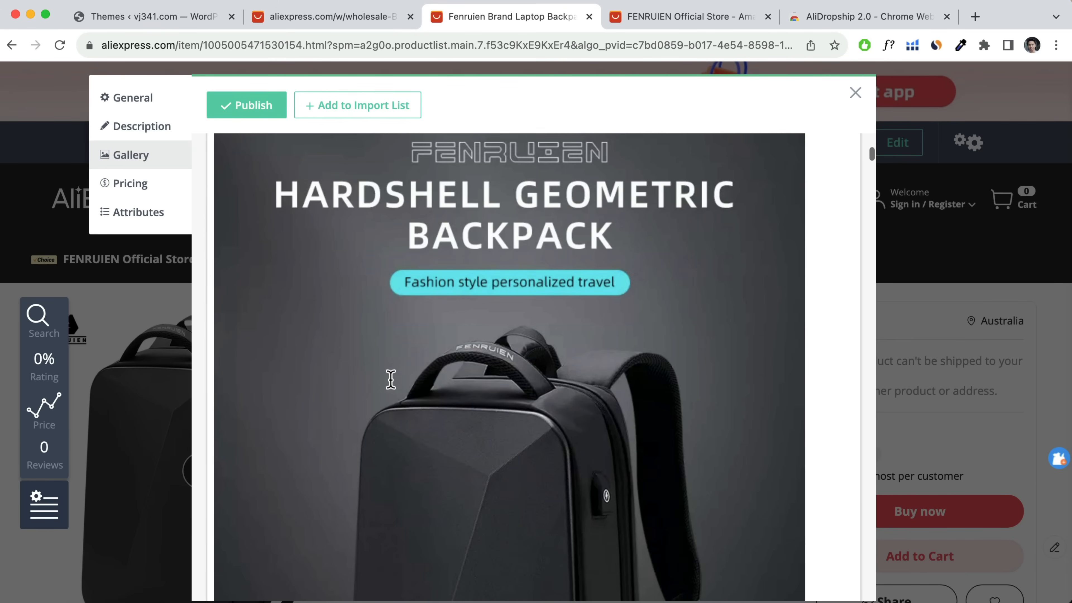
scroll(389, 382, down, 20)
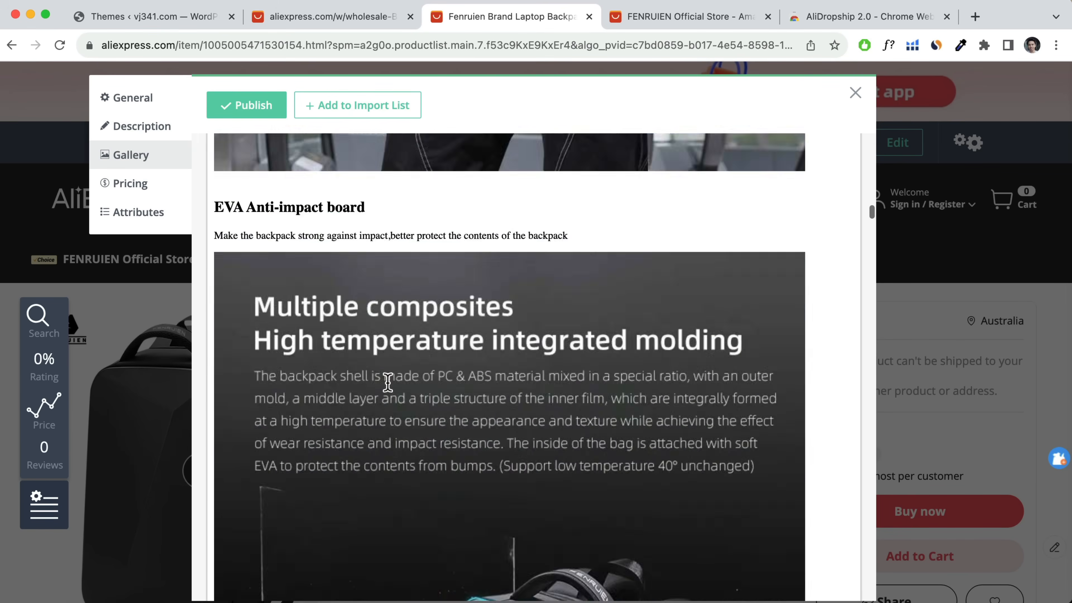
scroll(387, 382, down, 20)
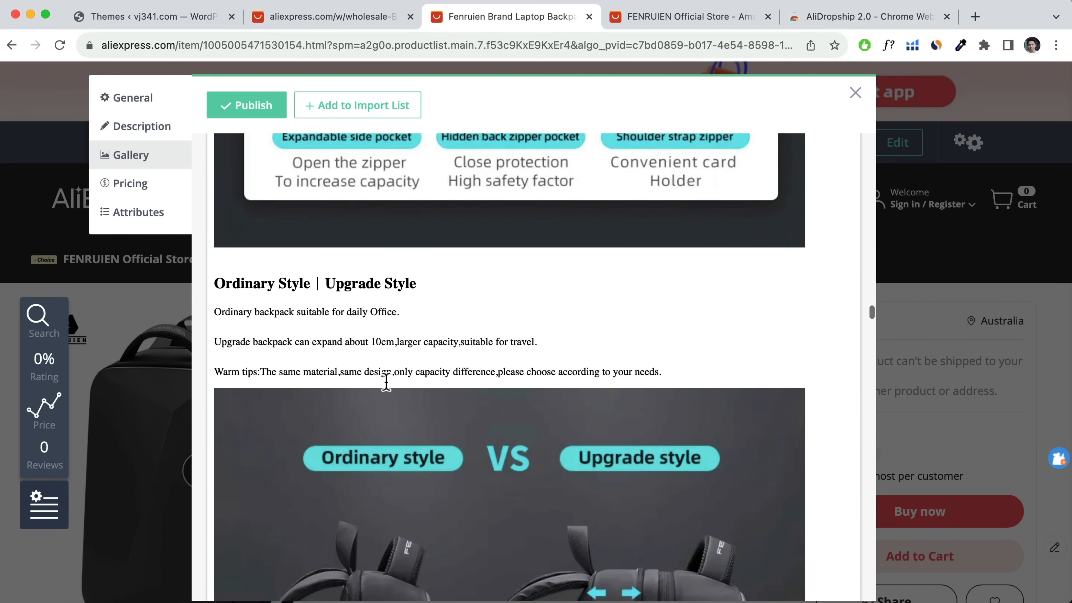
scroll(386, 382, down, 20)
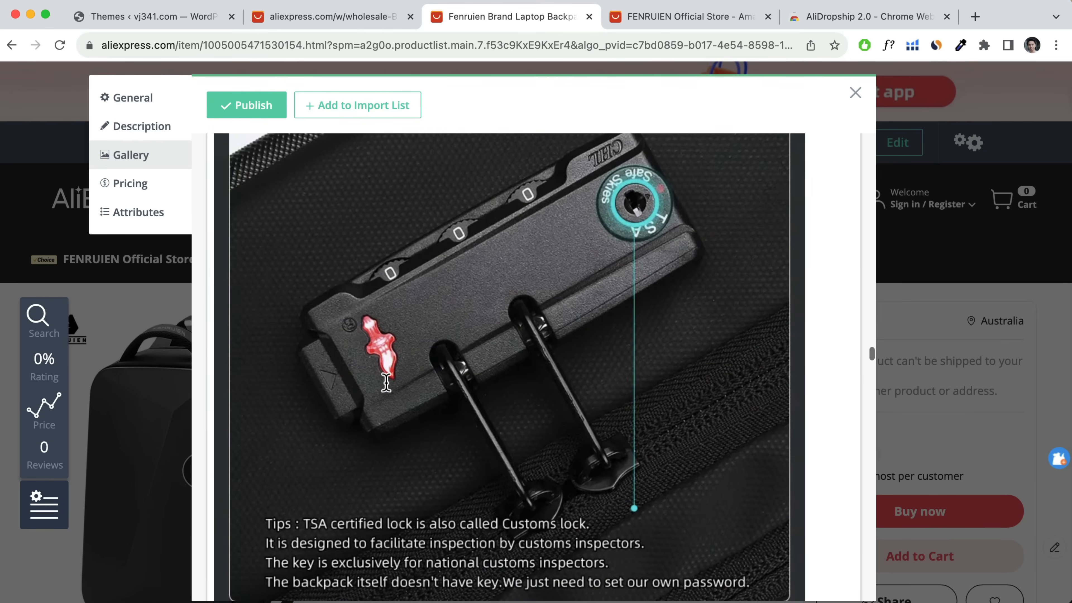
scroll(386, 382, down, 20)
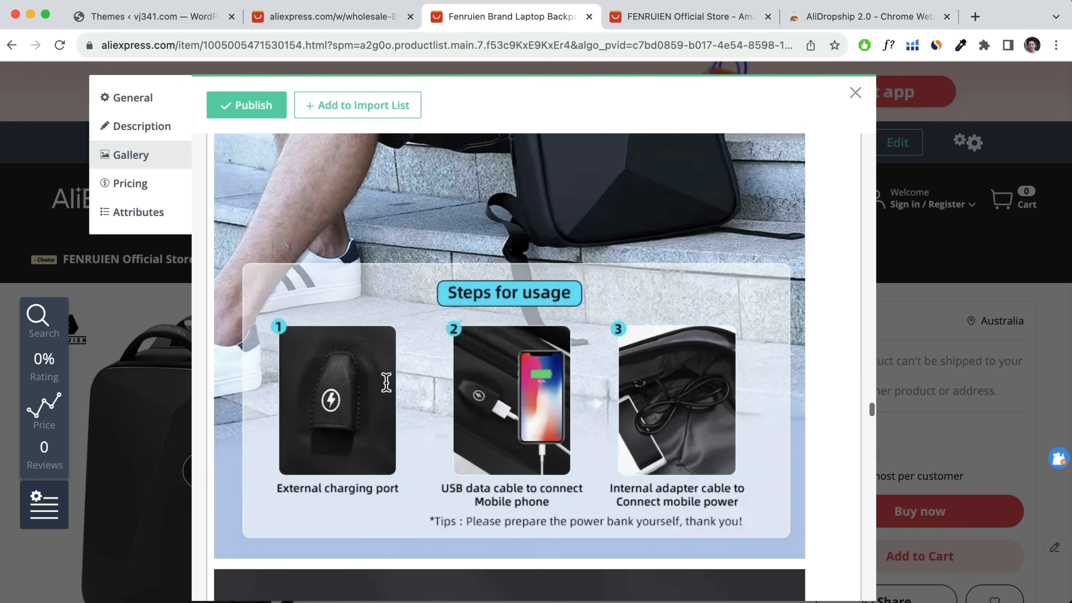
scroll(386, 383, down, 20)
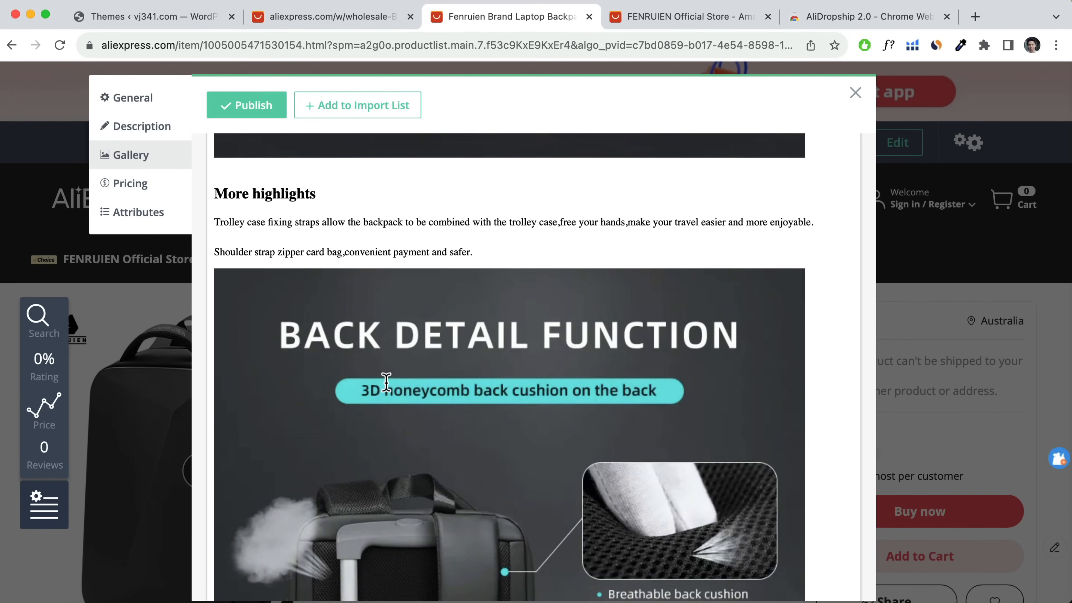
scroll(386, 383, down, 7)
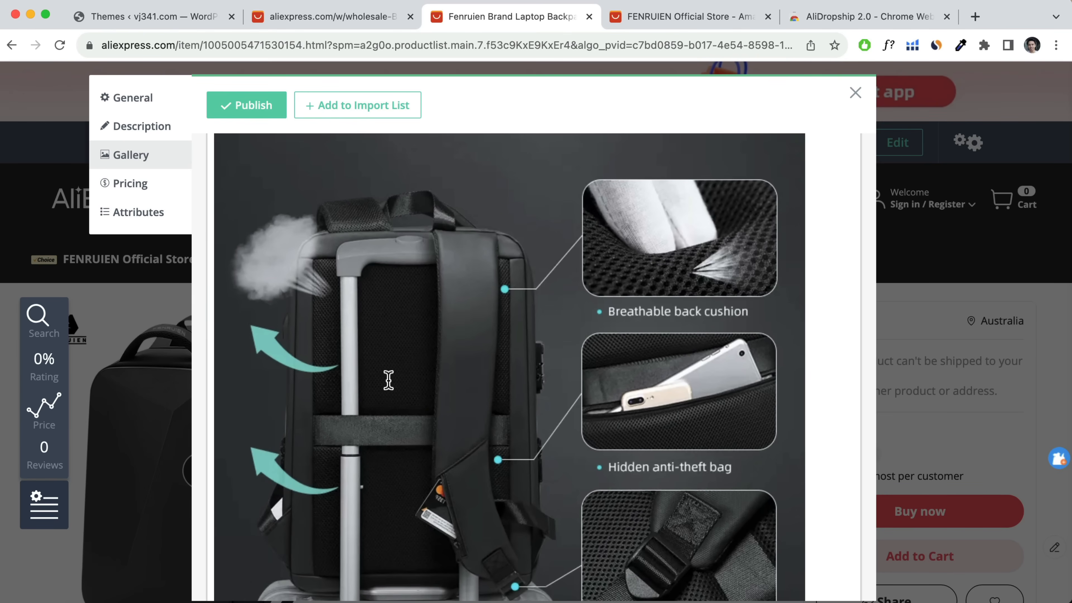
scroll(389, 380, down, 15)
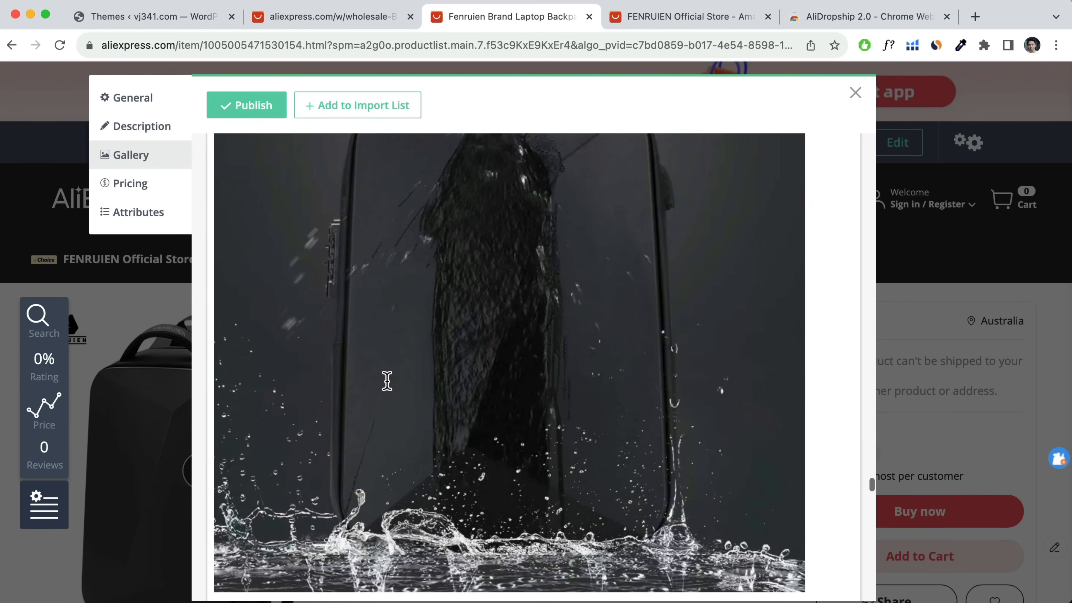
scroll(387, 381, down, 12)
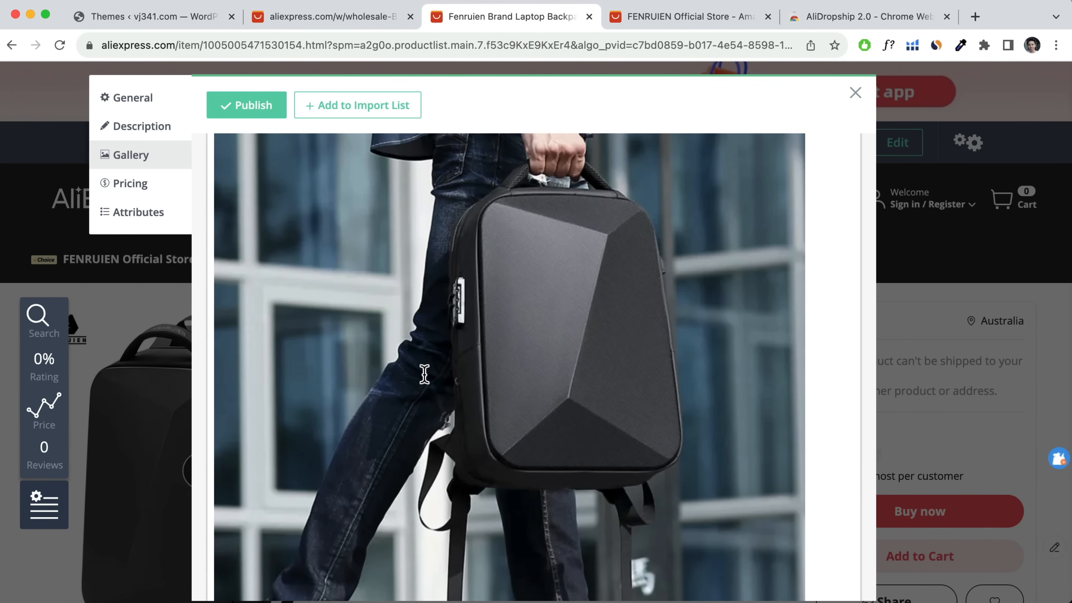
scroll(424, 374, down, 20)
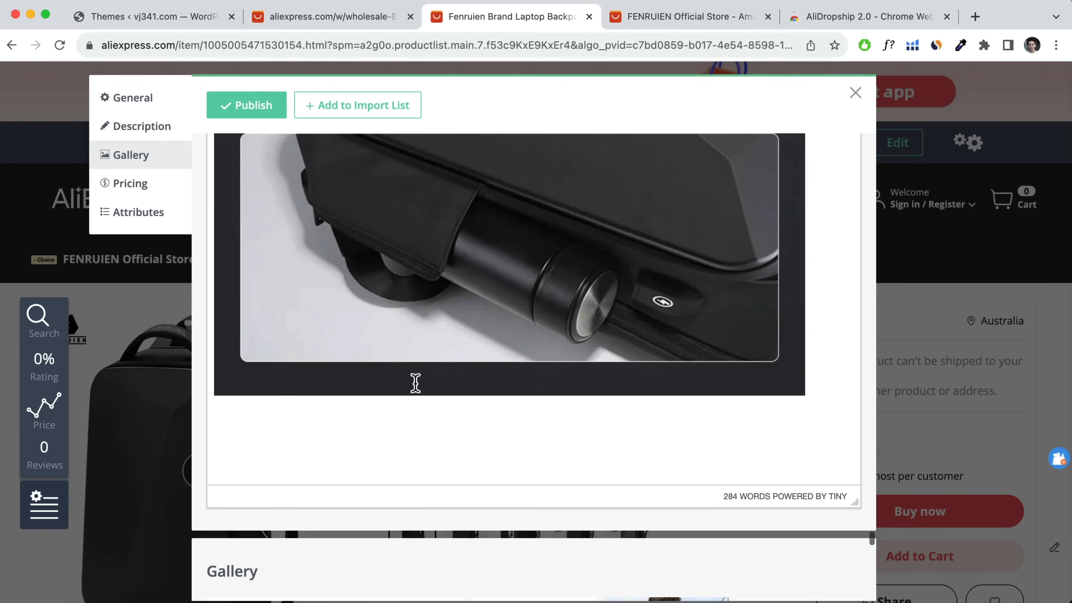
scroll(416, 383, down, 5)
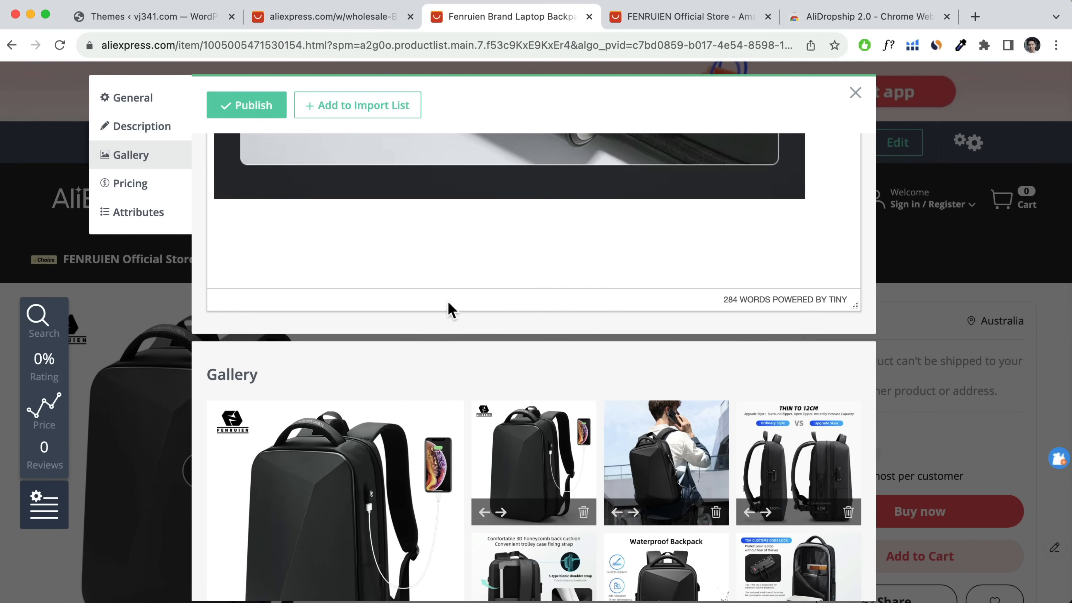
scroll(490, 337, up, 15)
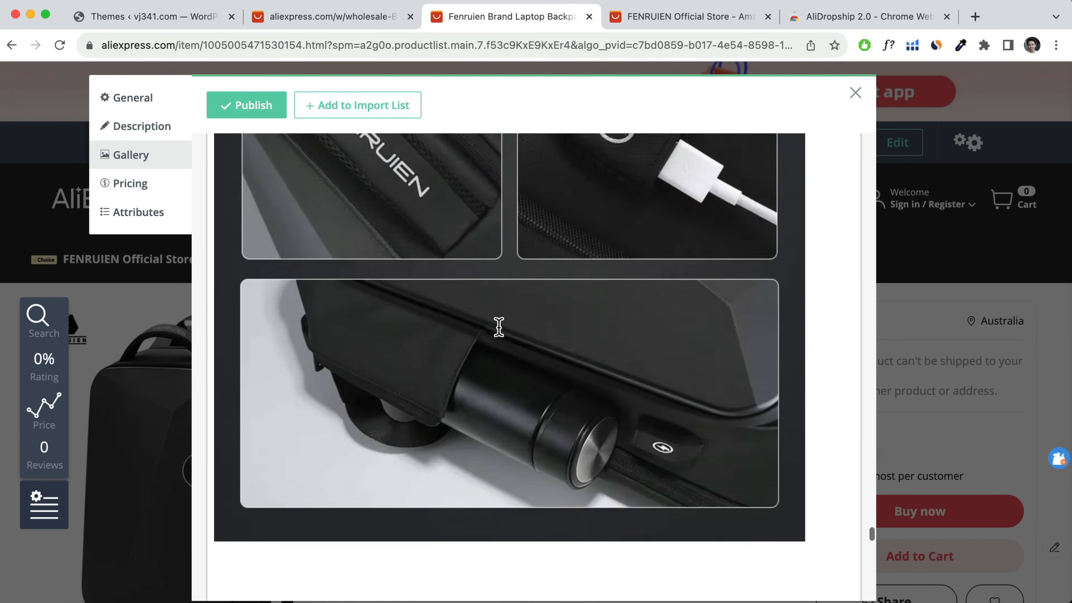
scroll(487, 338, up, 20)
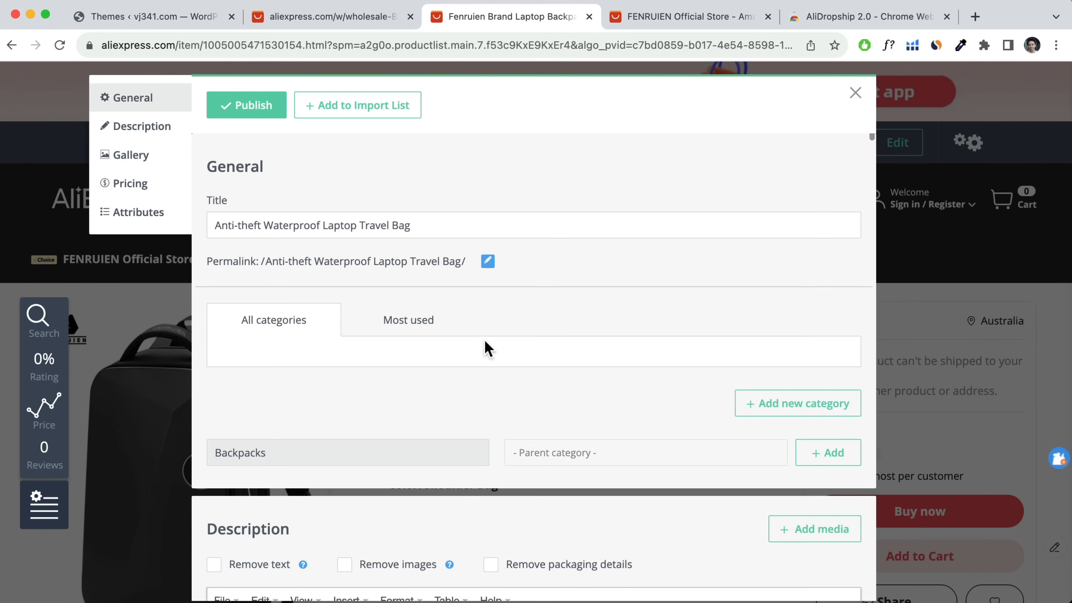
scroll(485, 339, down, 10)
scroll(400, 353, up, 4)
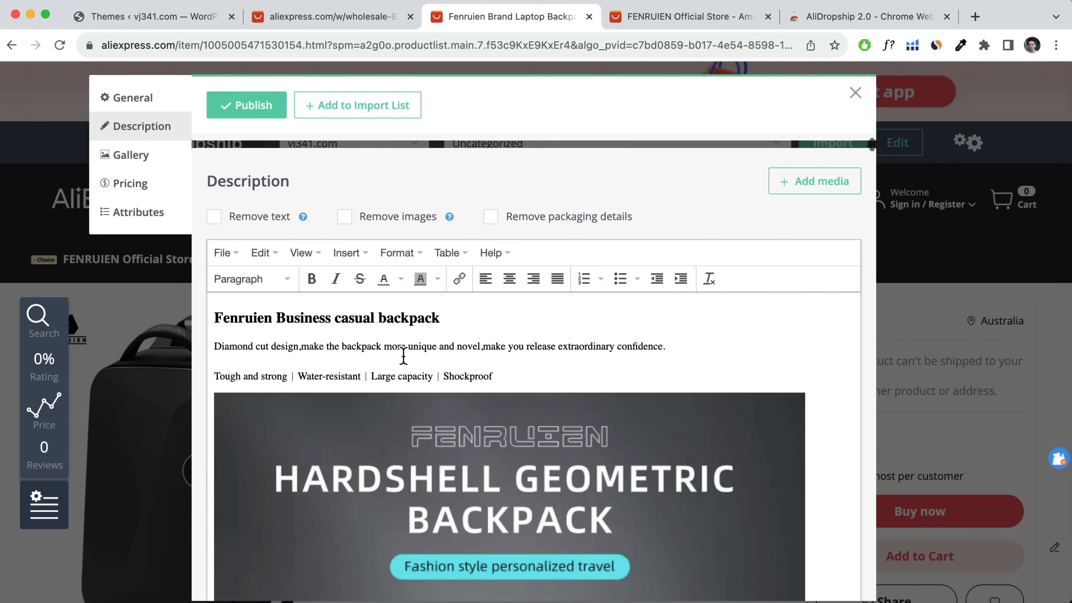
scroll(402, 356, down, 5)
click(417, 365)
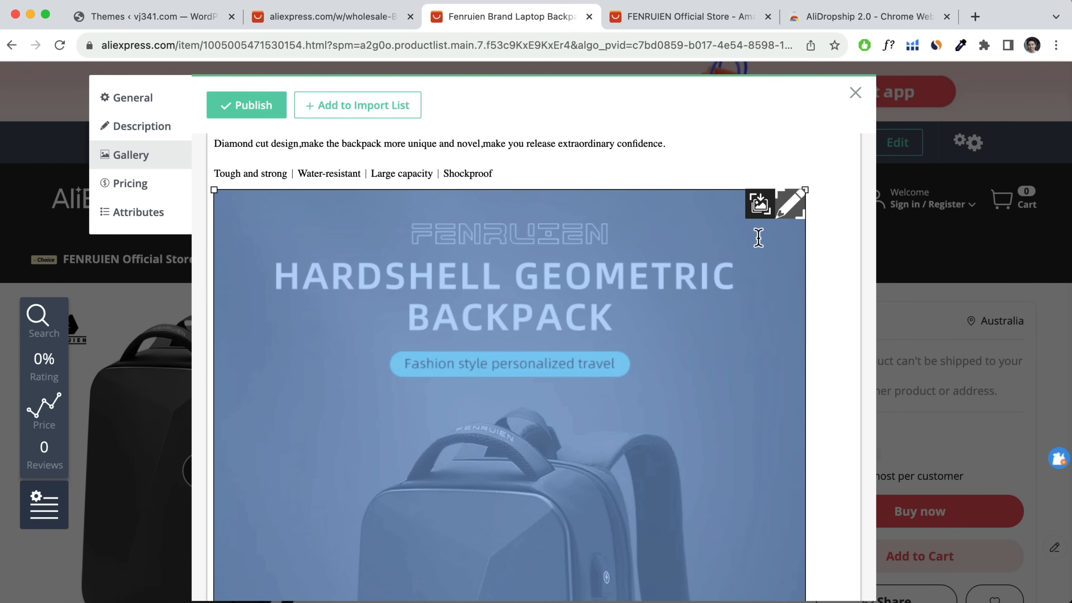
scroll(749, 246, down, 8)
scroll(744, 250, down, 15)
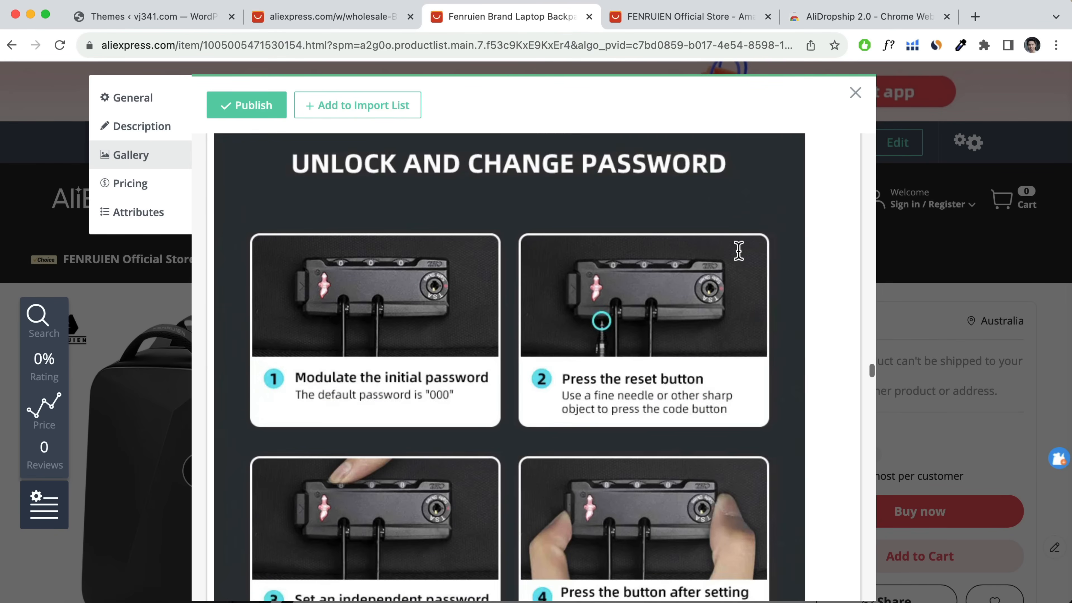
scroll(736, 252, down, 20)
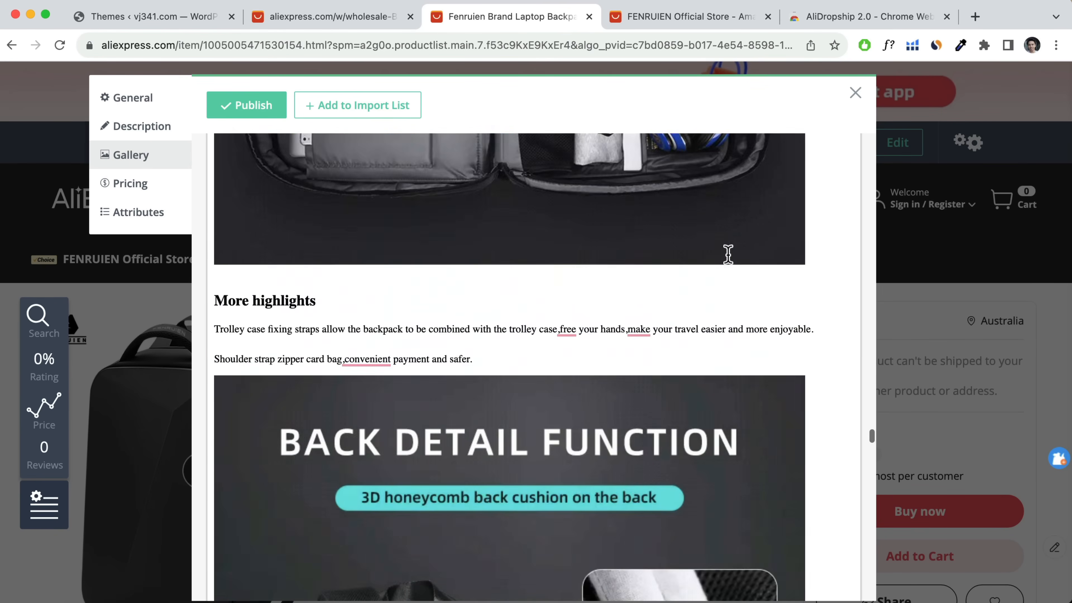
scroll(726, 256, down, 20)
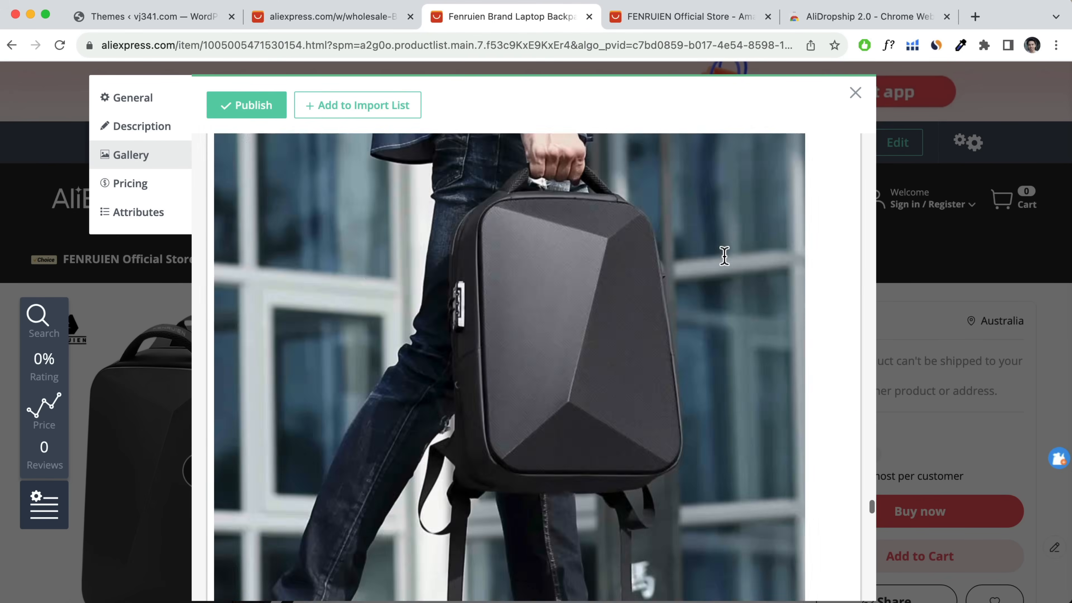
scroll(723, 259, up, 15)
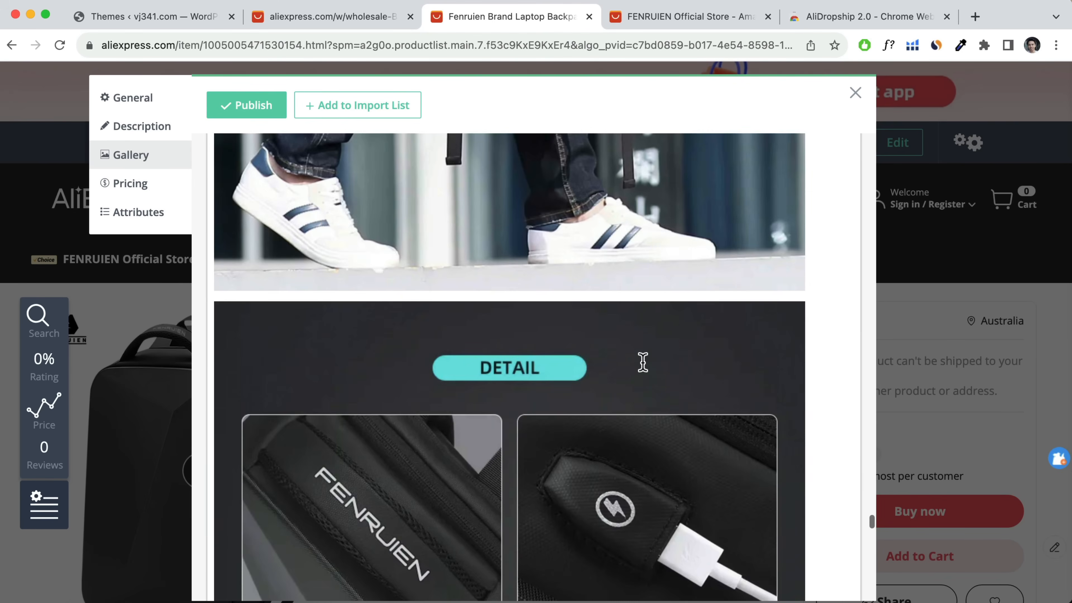
click(643, 362)
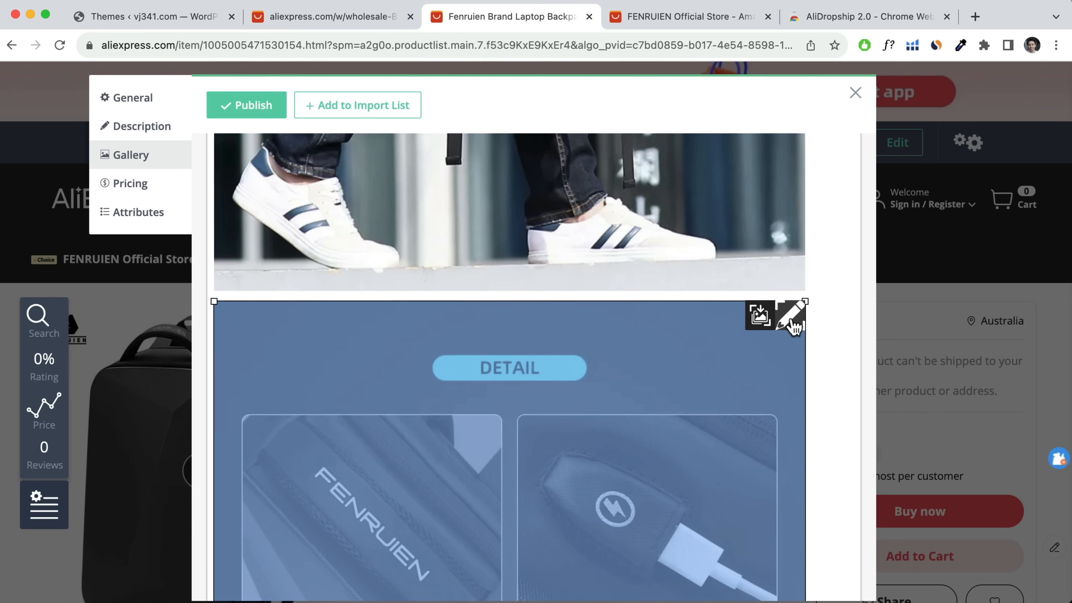
key(BackSpace)
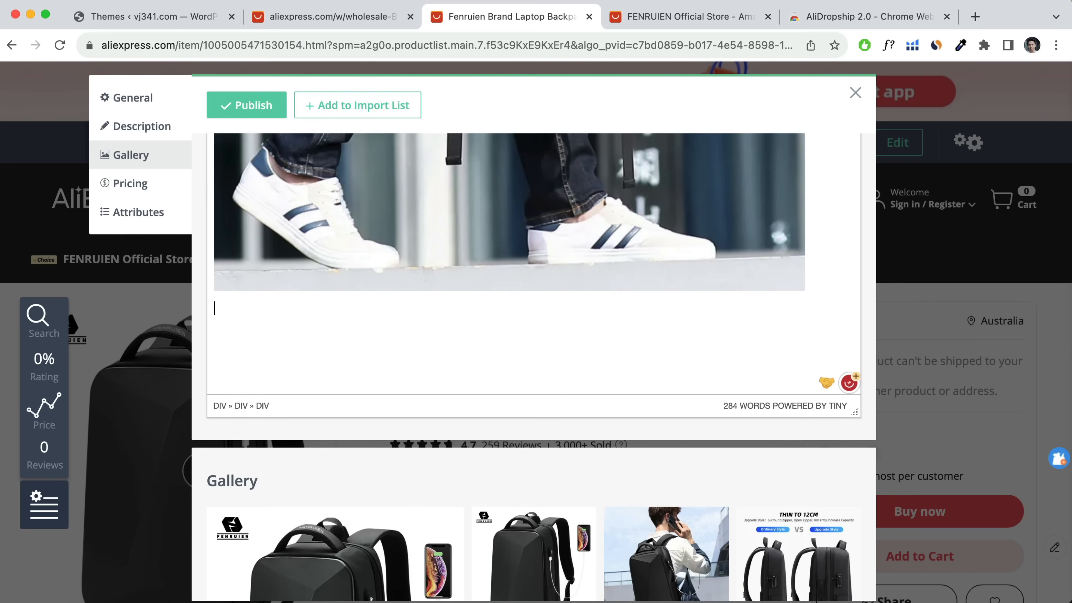
key(BackSpace)
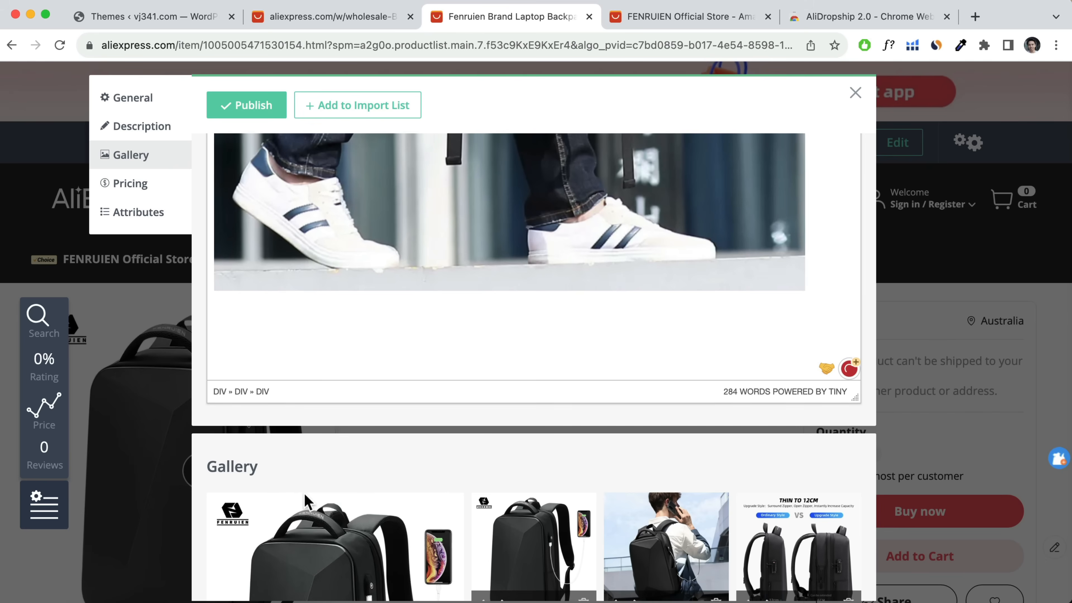
scroll(340, 326, down, 8)
- Paint over the FENRUIEN logo on the featured backpack photo in white and save it
scroll(259, 211, up, 4)
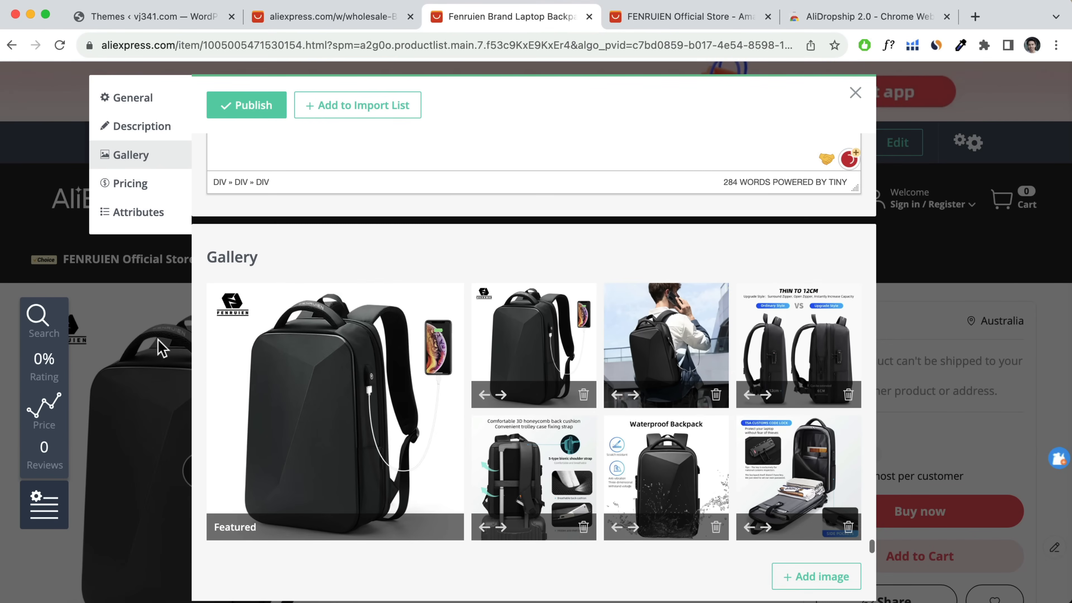
click(445, 299)
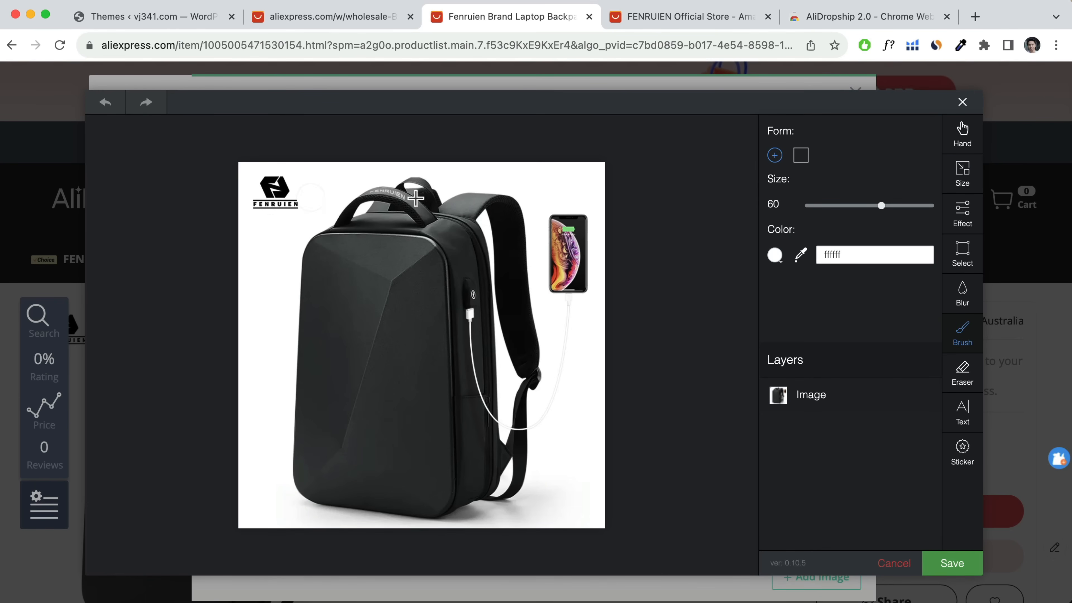
click(801, 255)
mouse_move(300, 197)
mouse_down()
mouse_move(275, 204)
mouse_move(284, 185)
mouse_up()
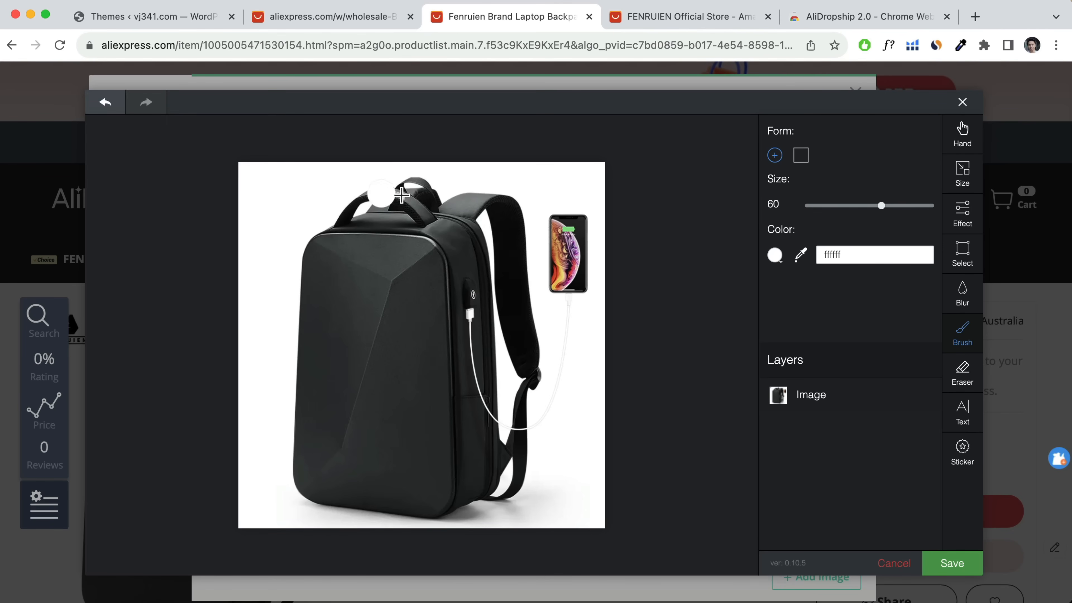
click(960, 563)
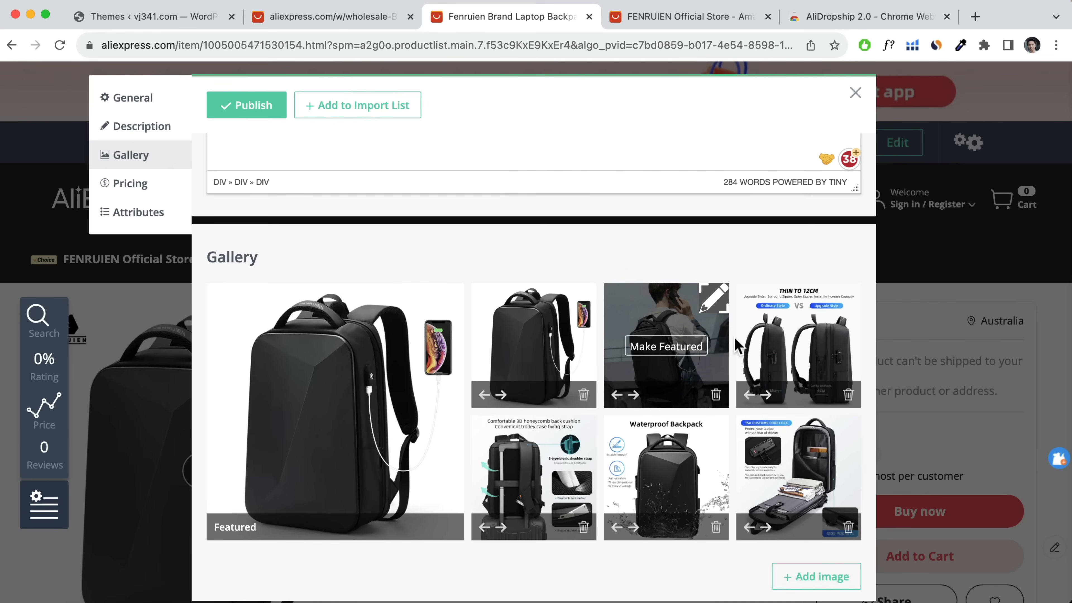
click(666, 478)
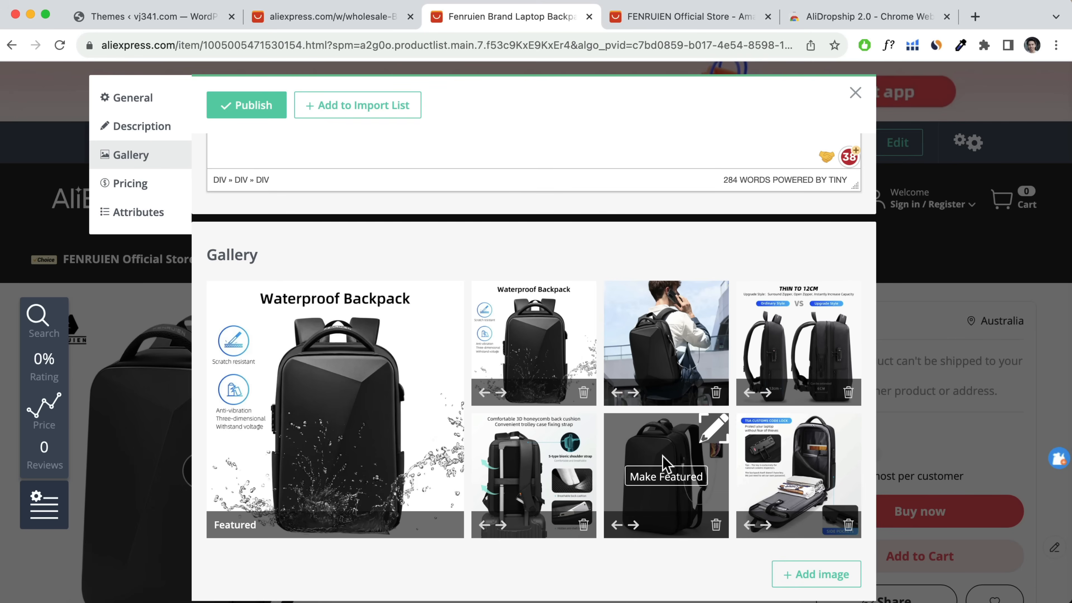
click(667, 477)
scroll(371, 356, down, 8)
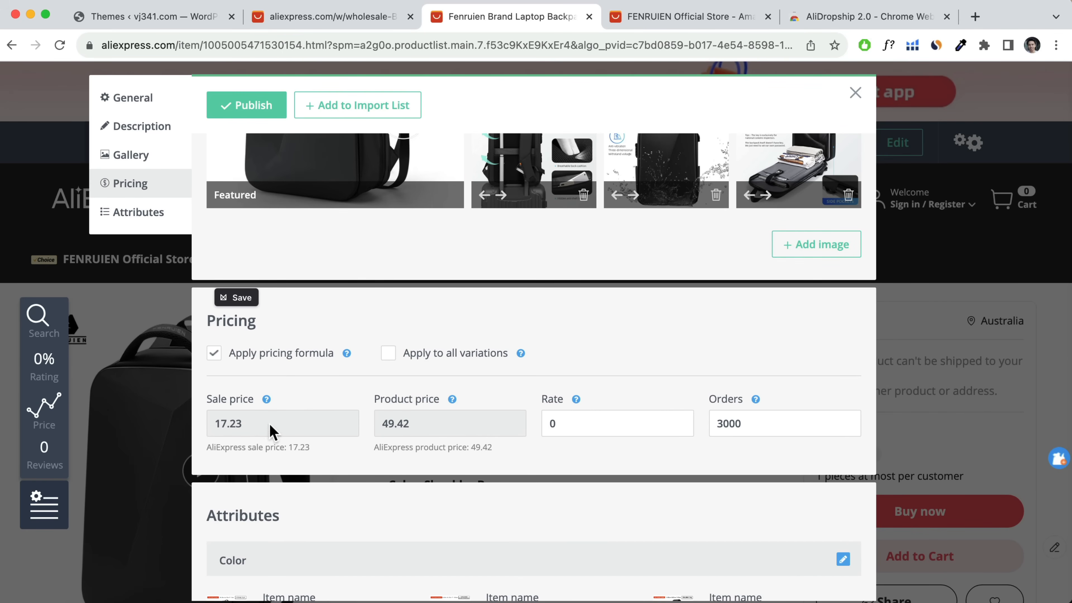
- Turn off the pricing formula and set sale price 49 and product price 79 for all variations
click(214, 355)
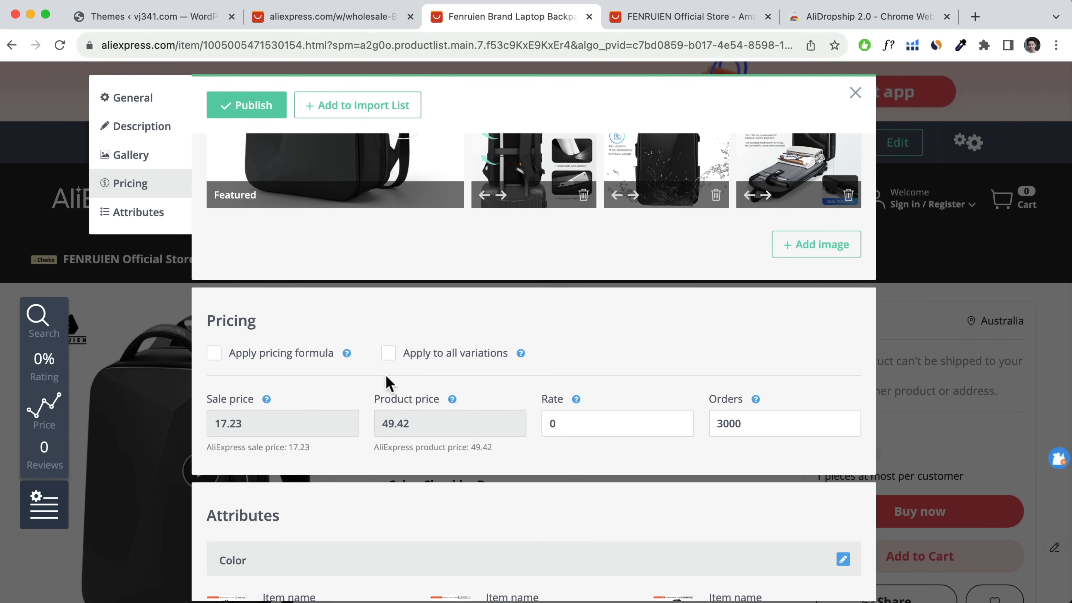
click(387, 355)
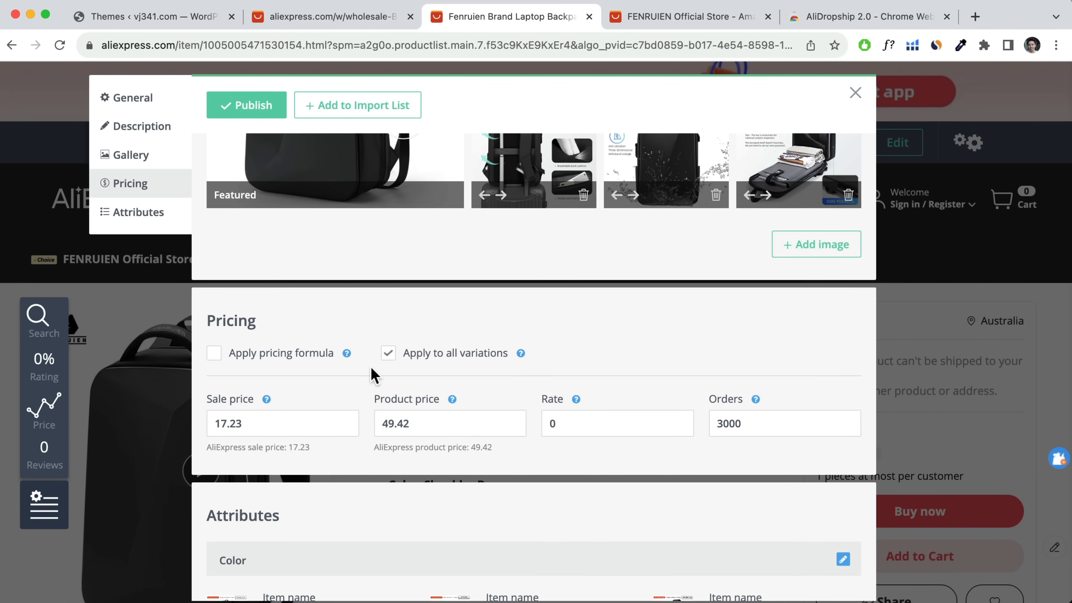
drag(266, 423, 206, 423)
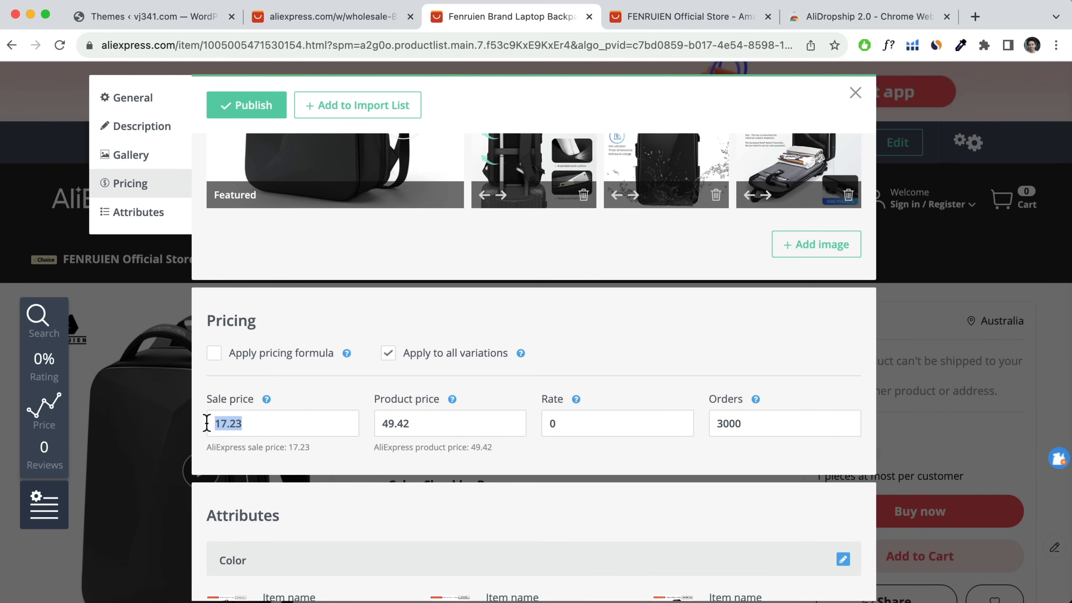
text(44)
drag(428, 421, 388, 429)
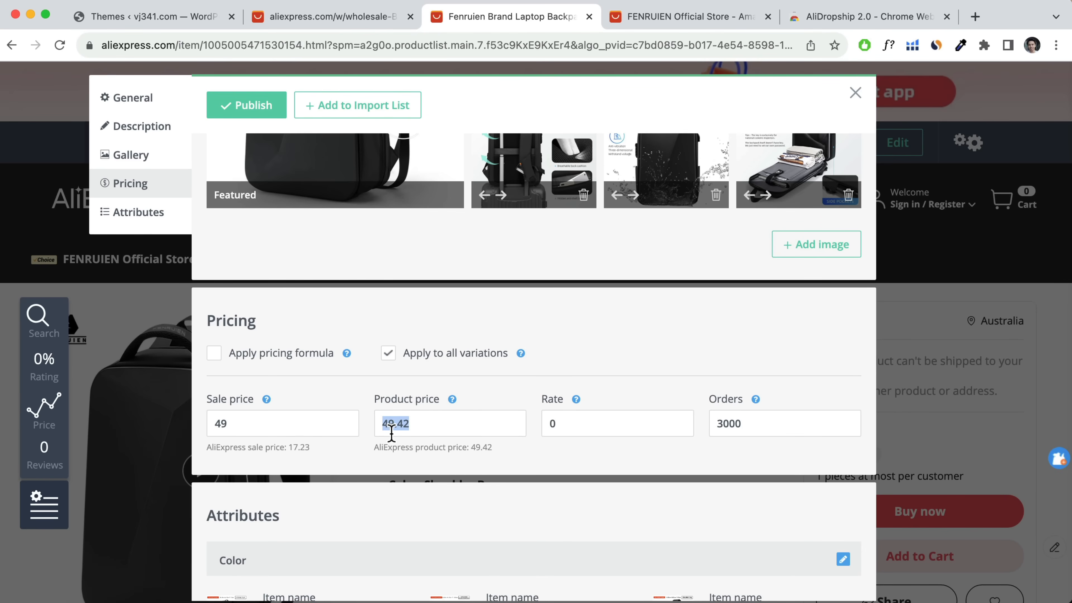
text(79)
scroll(498, 411, down, 6)
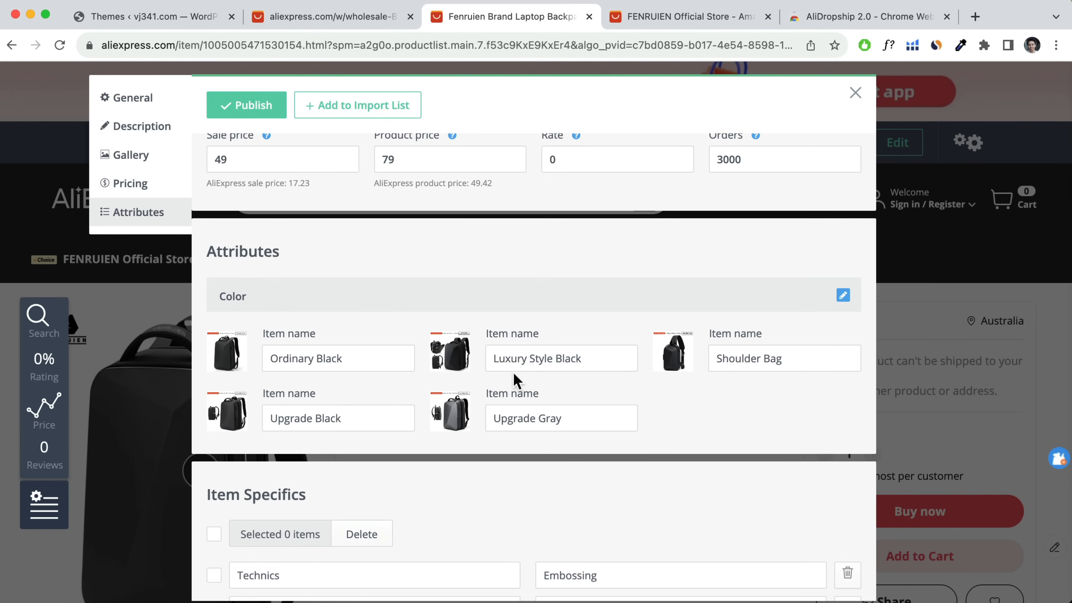
- Delete the Brand Name, CN and Decoration item specifics and trim Origin from 'Mainland China' to 'China'
scroll(515, 380, down, 4)
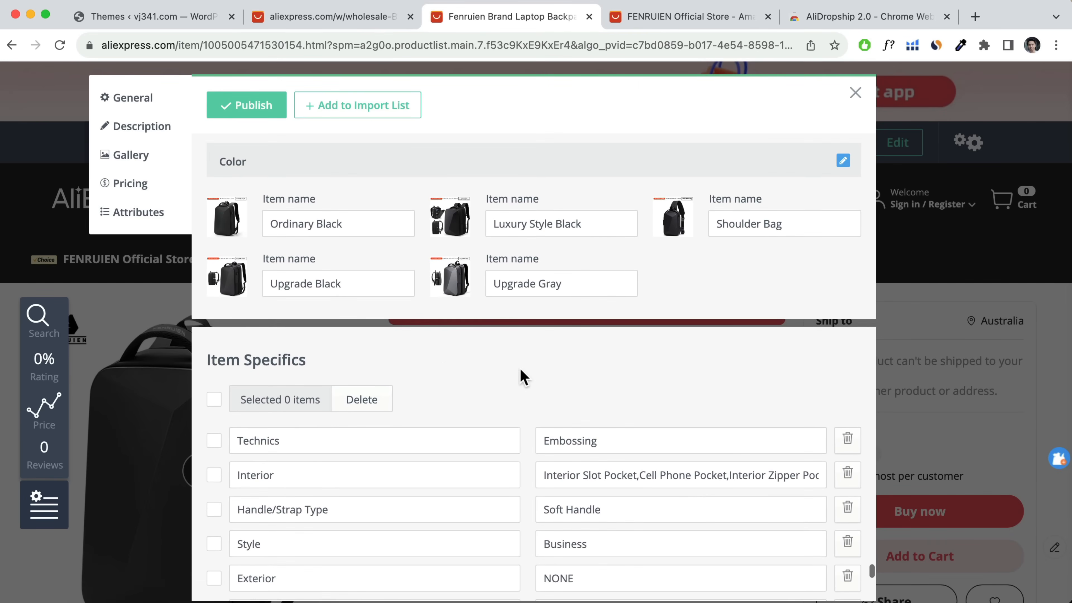
scroll(465, 359, down, 2)
scroll(439, 243, down, 2)
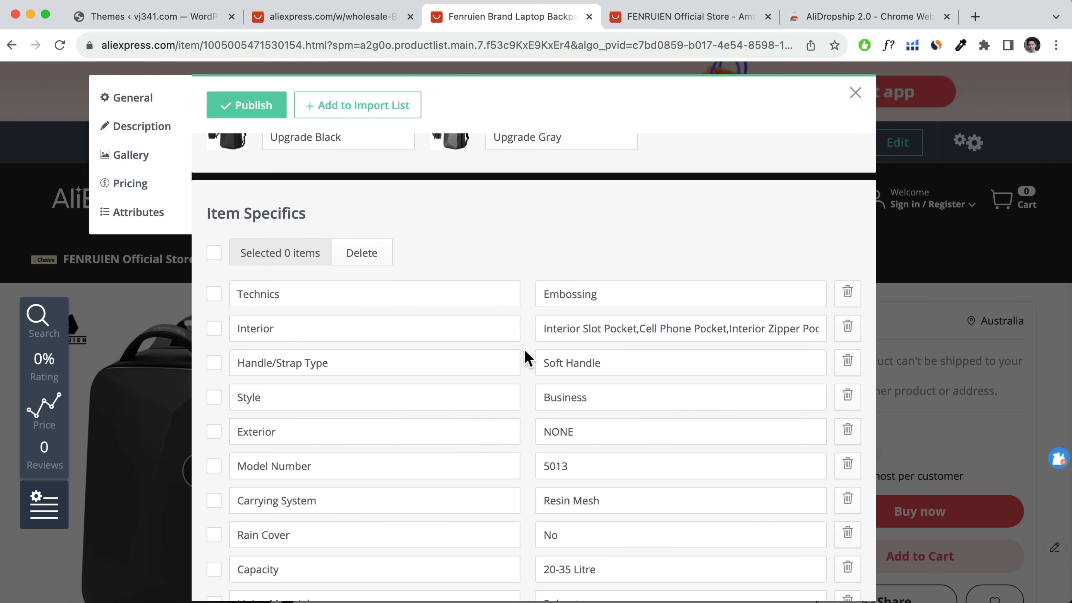
scroll(523, 357, down, 12)
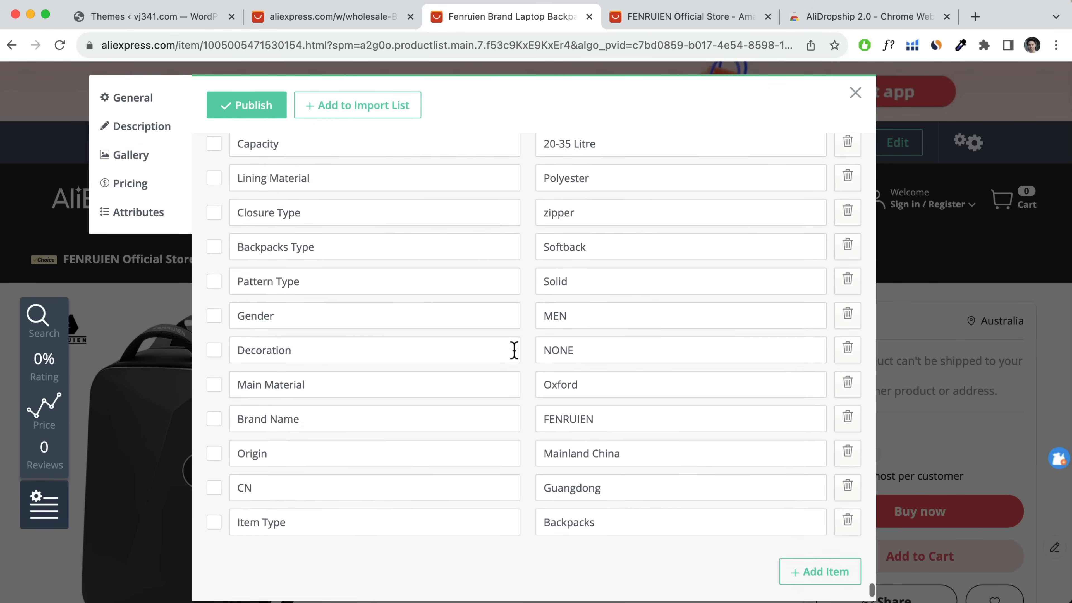
scroll(515, 355, down, 2)
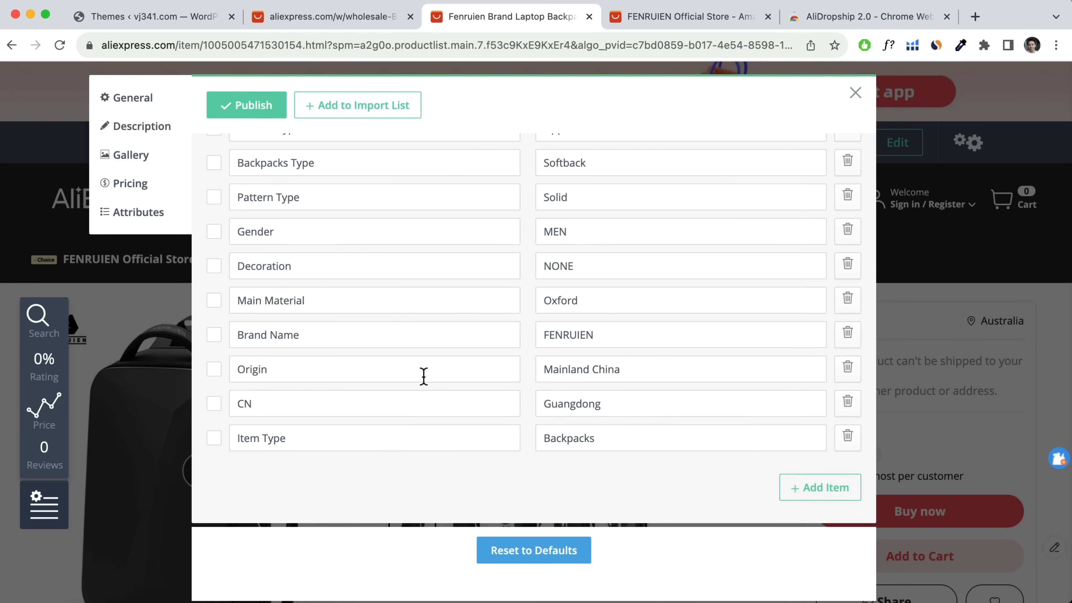
click(846, 336)
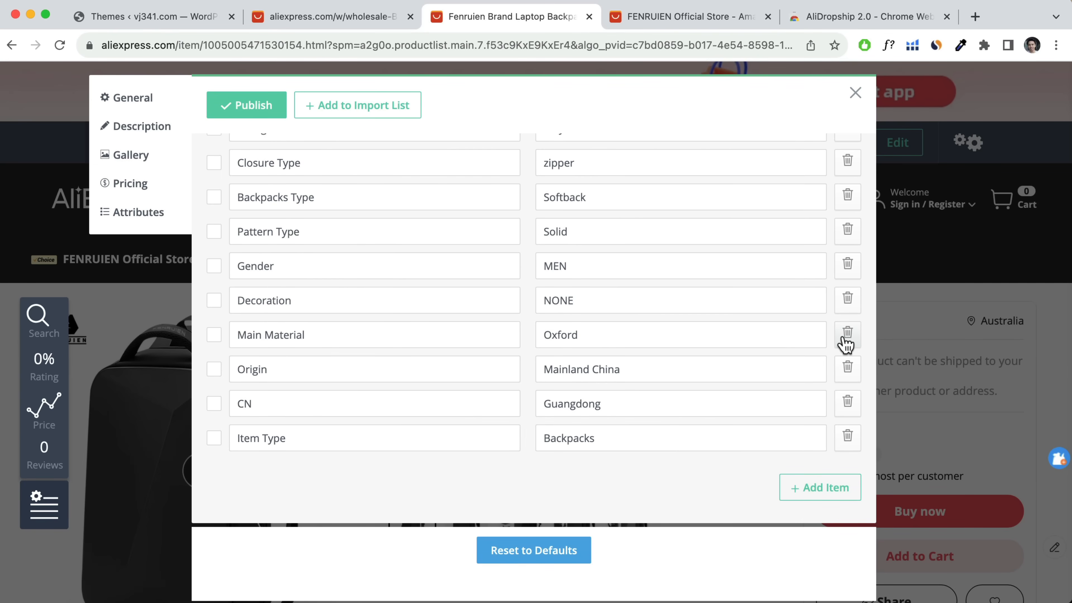
drag(594, 370, 529, 376)
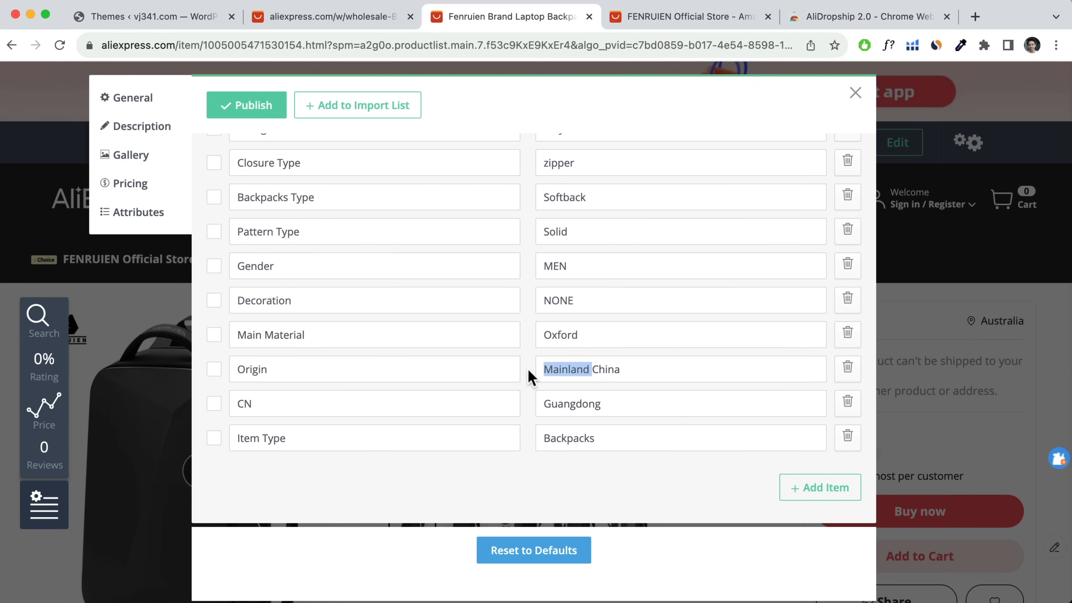
key(BackSpace)
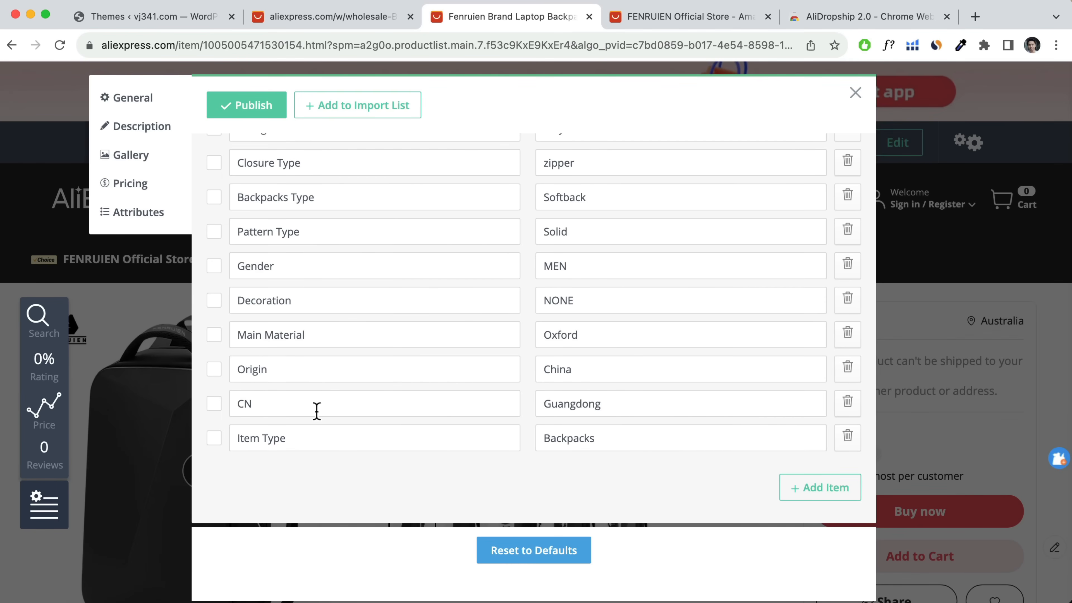
click(847, 403)
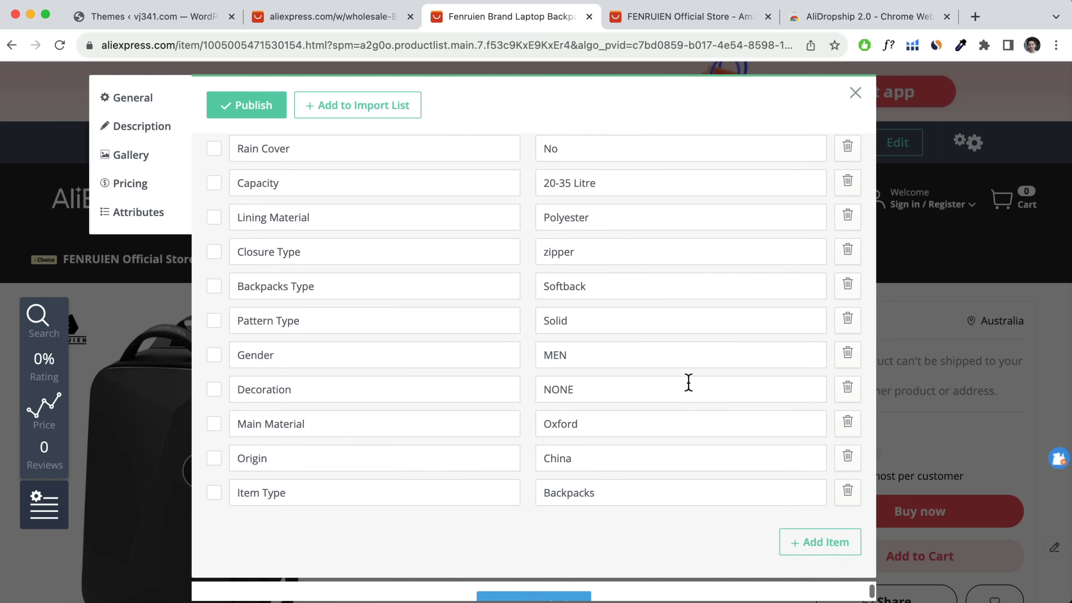
click(848, 399)
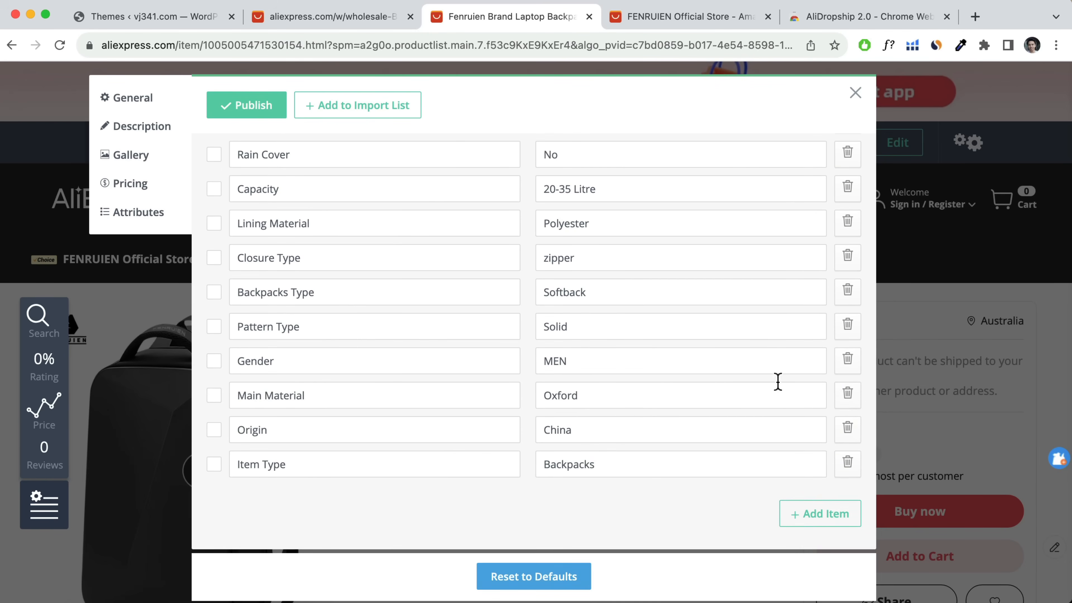
scroll(605, 354, up, 7)
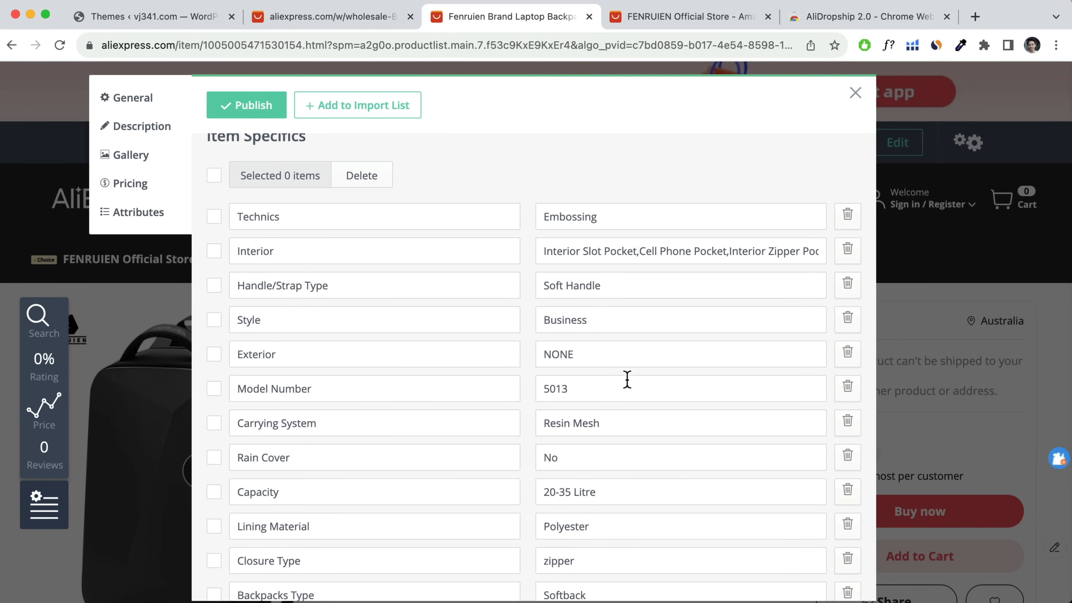
scroll(619, 366, down, 7)
scroll(620, 367, up, 7)
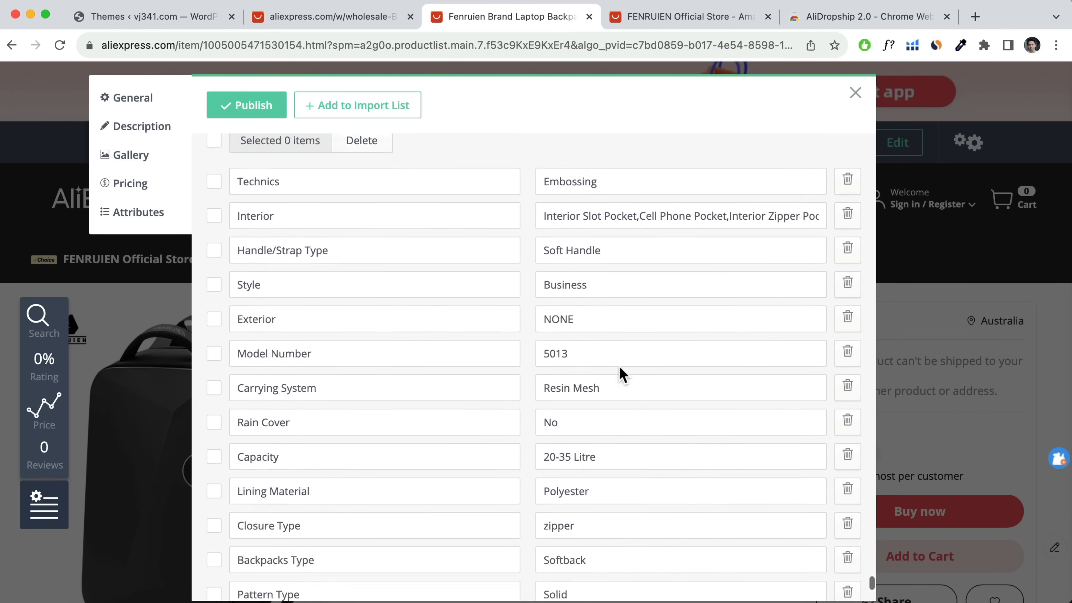
scroll(620, 370, down, 20)
scroll(618, 367, up, 15)
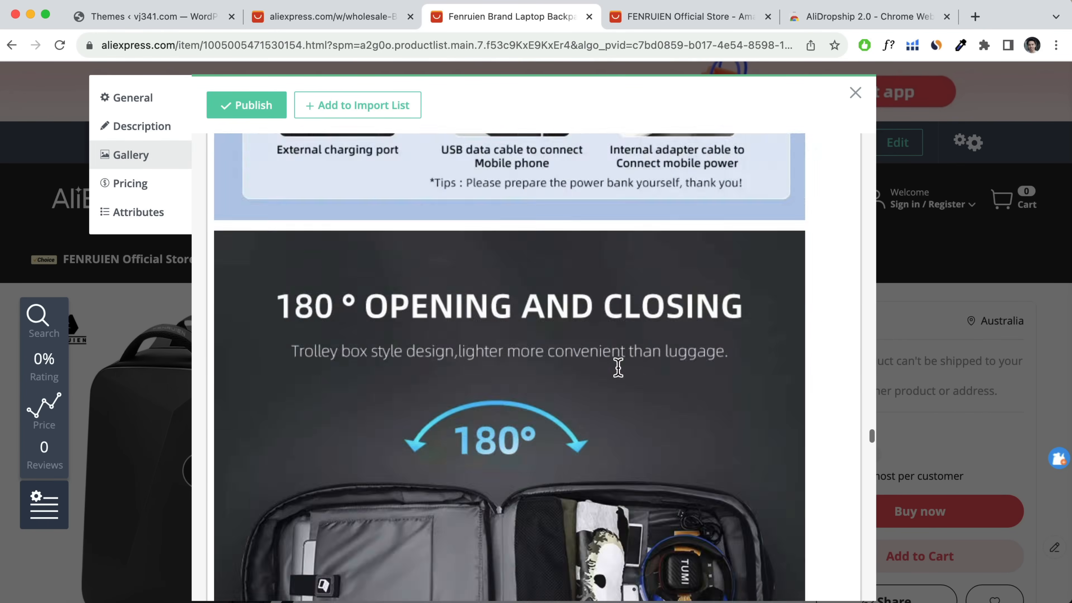
scroll(619, 368, up, 5)
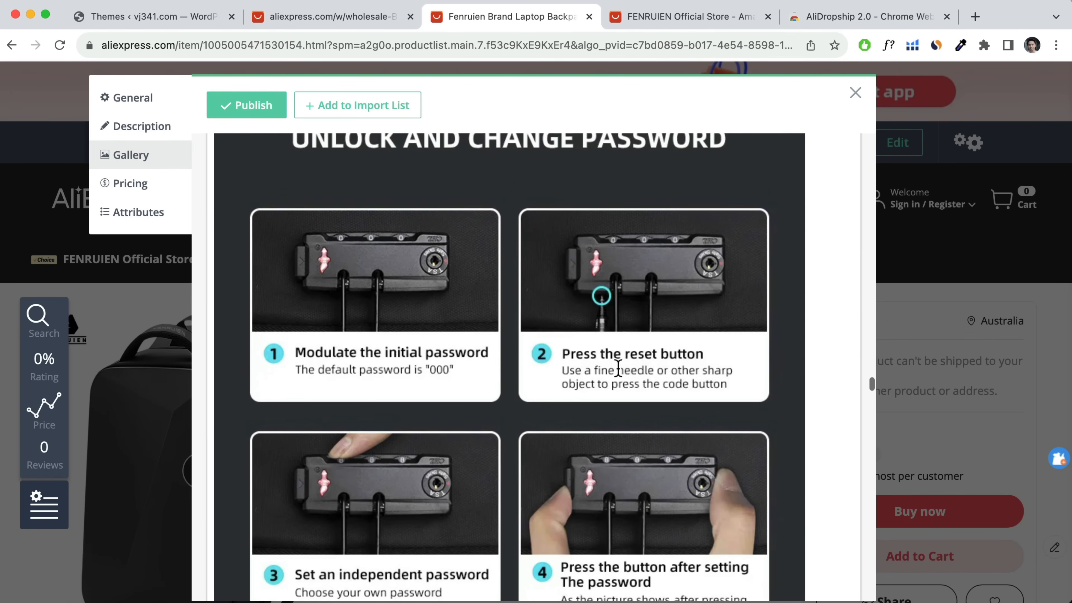
scroll(618, 368, up, 15)
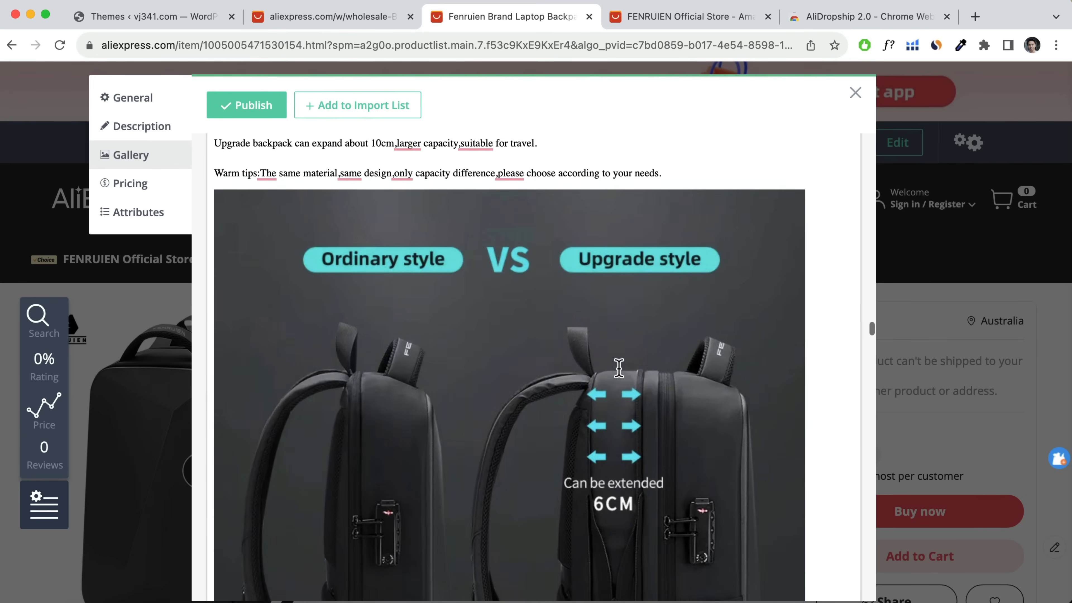
scroll(498, 339, up, 5)
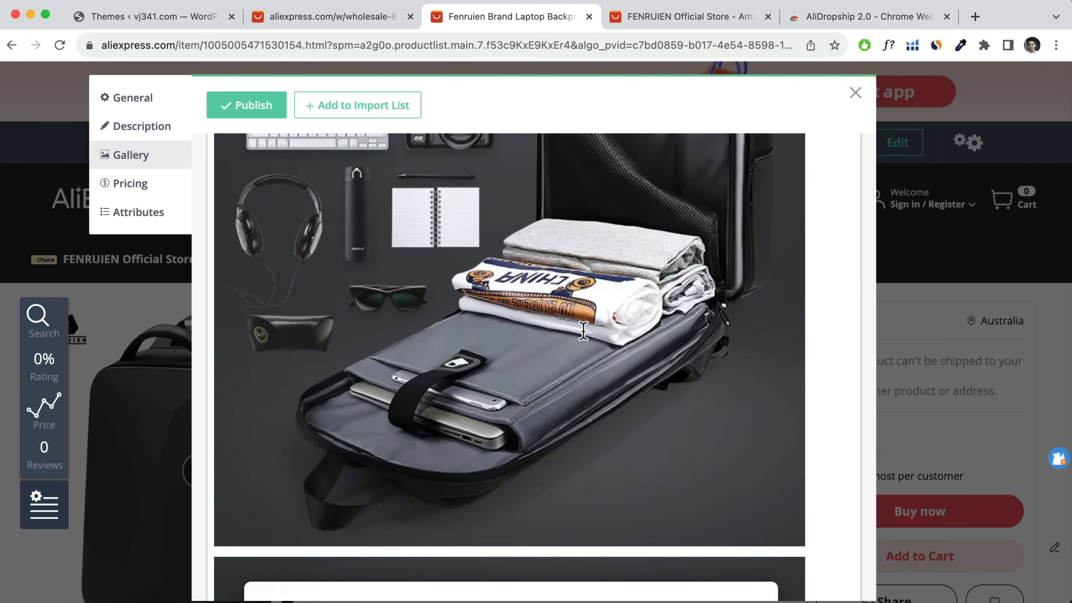
scroll(505, 377, up, 5)
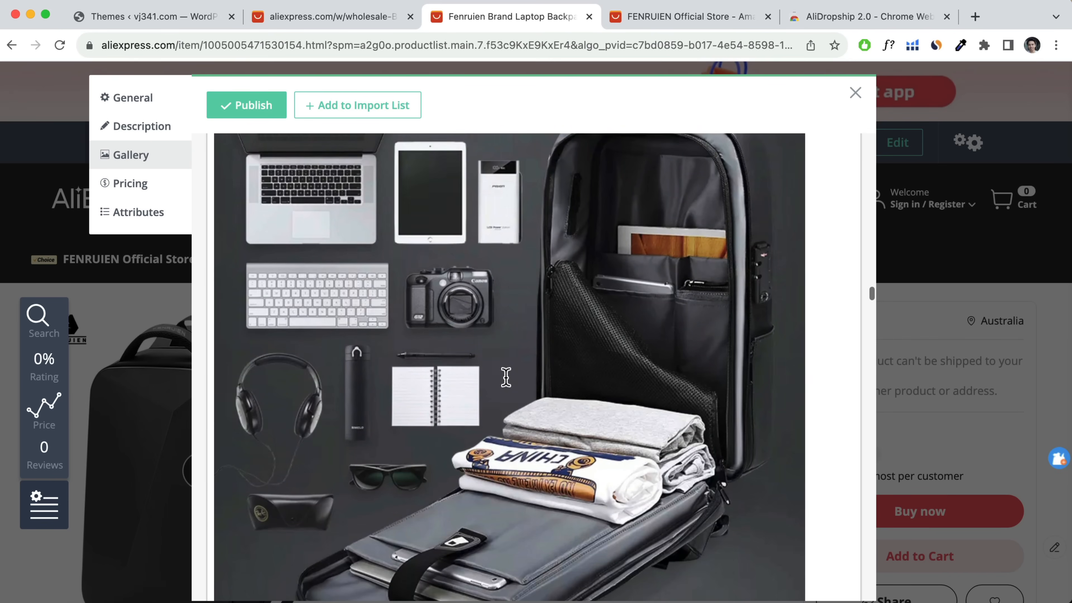
scroll(508, 380, up, 10)
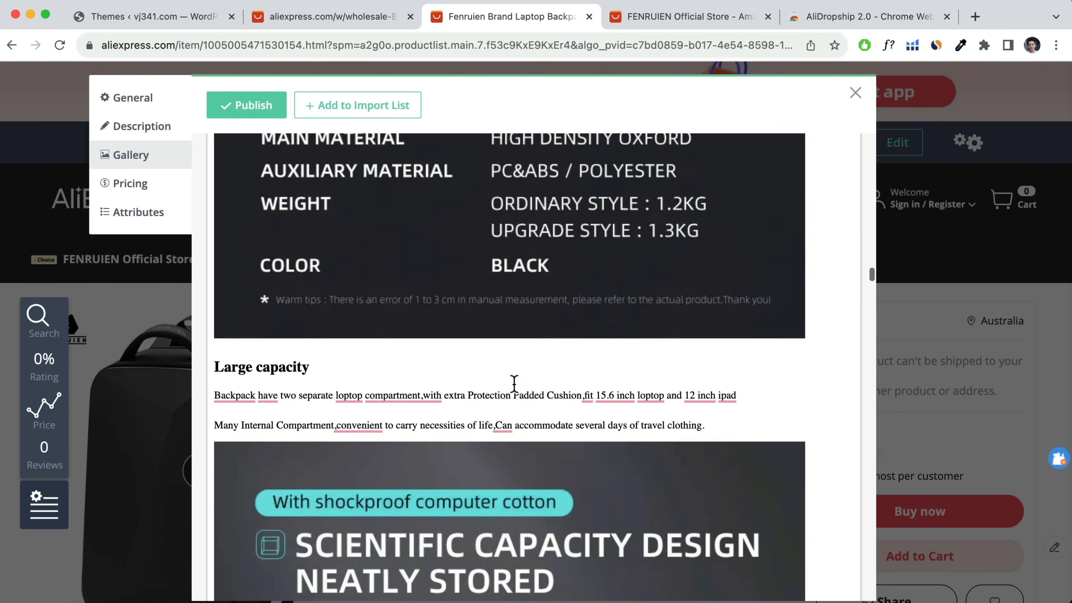
scroll(514, 384, down, 20)
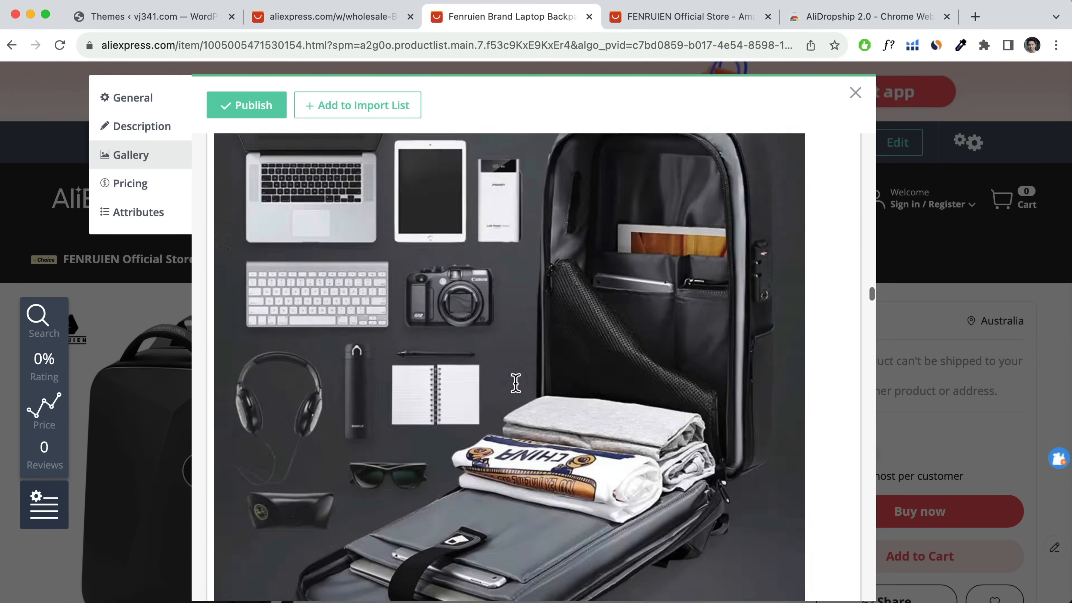
scroll(514, 384, down, 20)
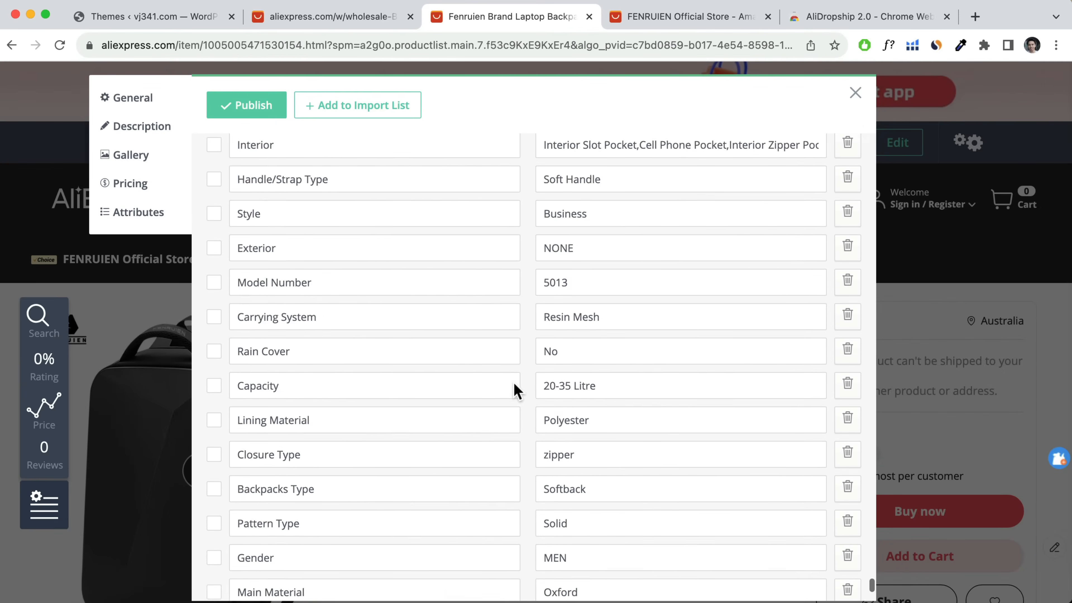
scroll(514, 384, up, 5)
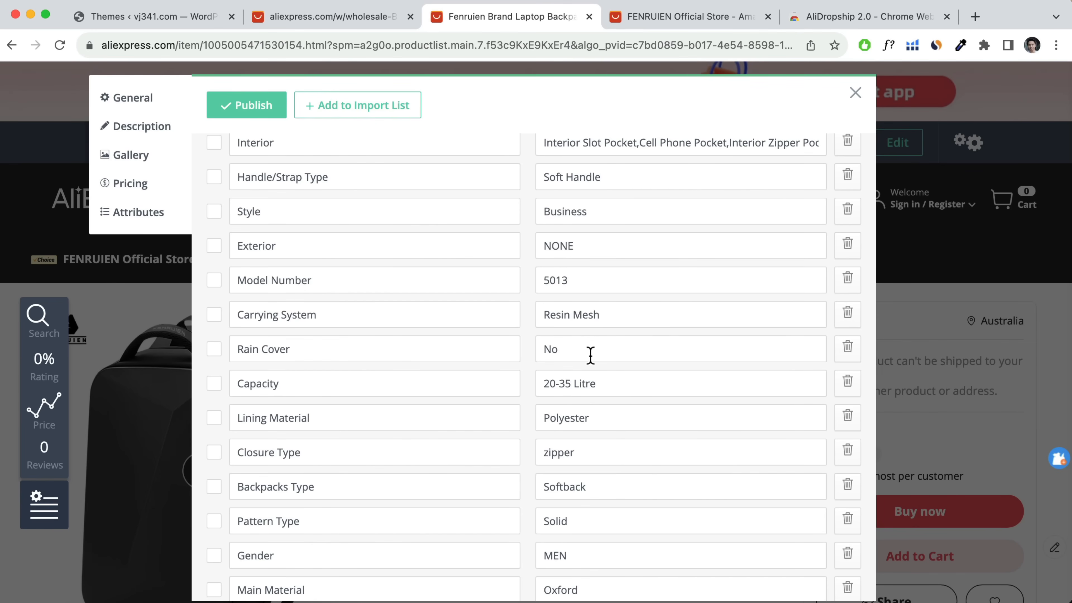
scroll(585, 356, down, 5)
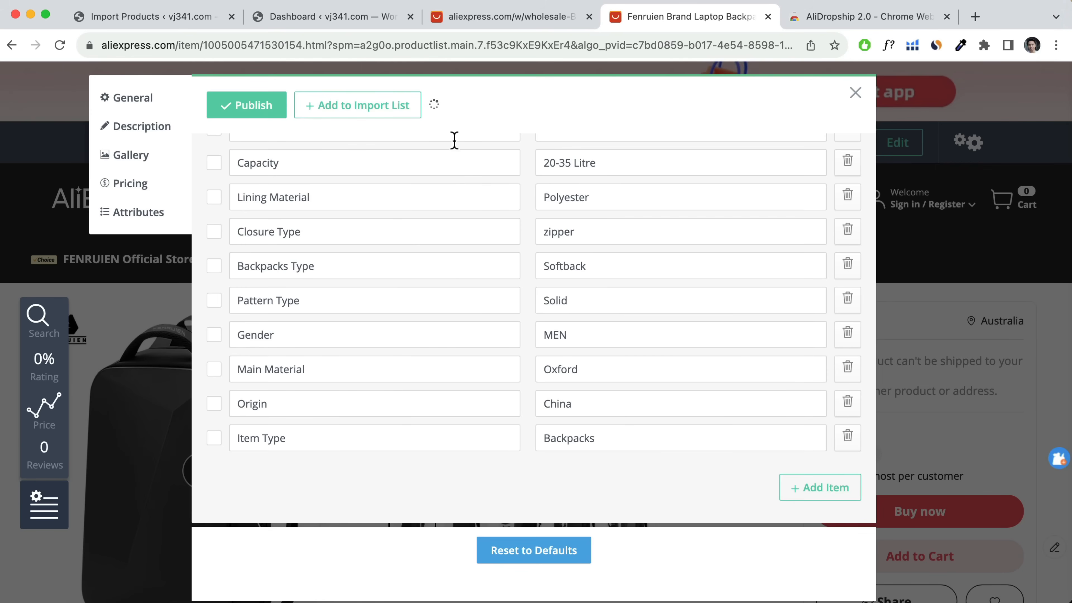
scroll(472, 316, up, 20)
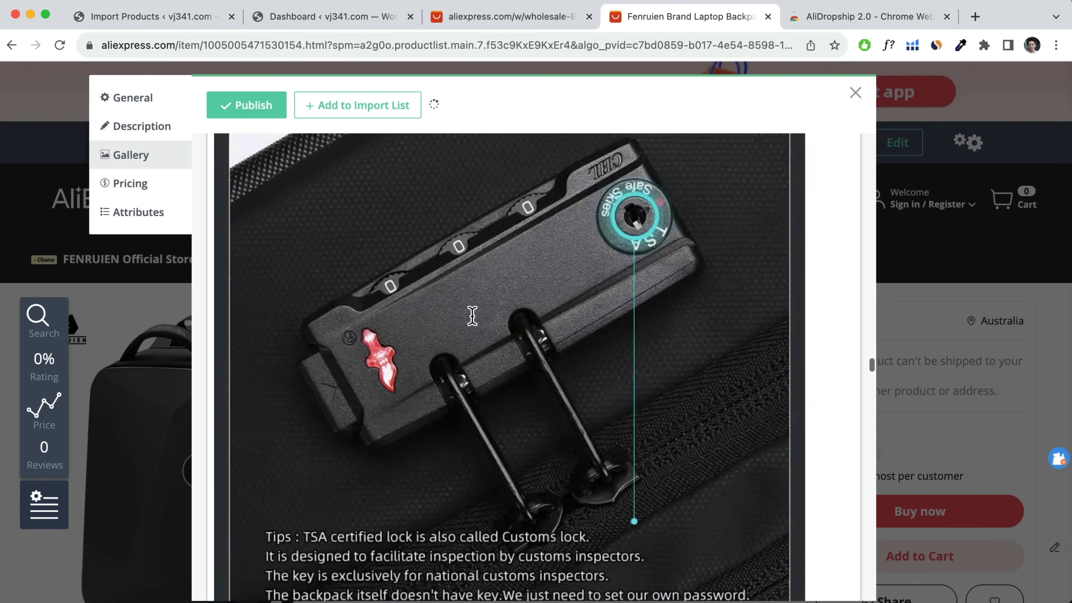
scroll(472, 316, up, 20)
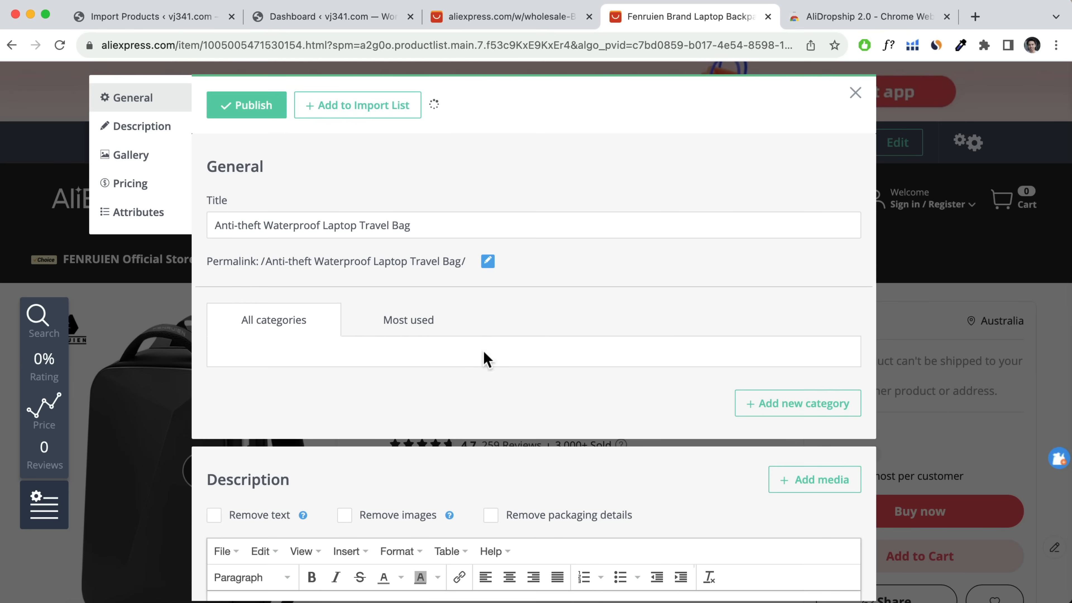
- Close the import window and open the red rolling suitcase from Luggages & Bags > Travel Bag
click(855, 96)
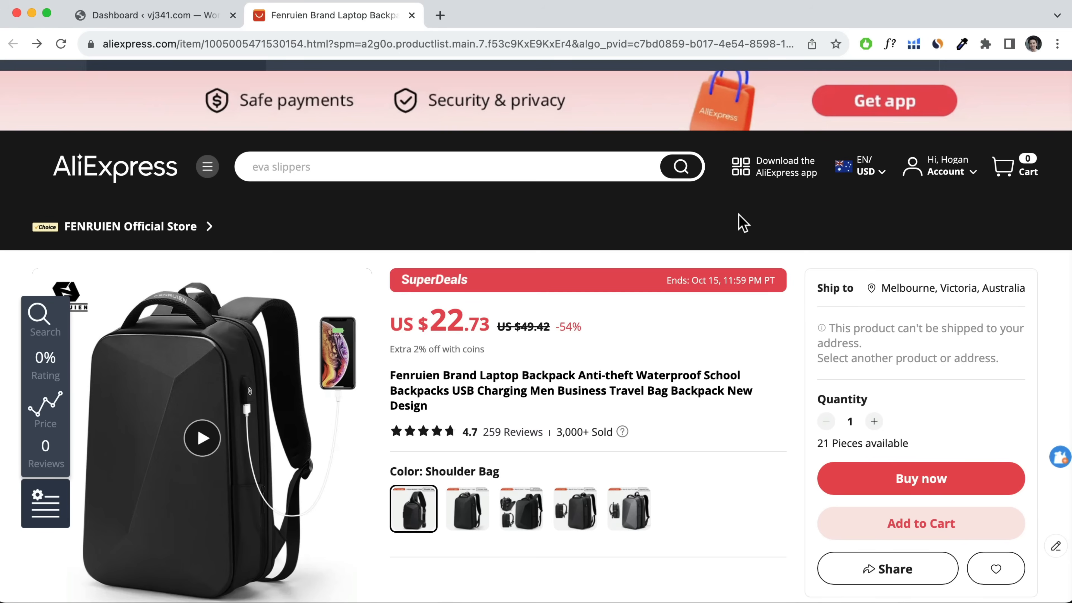
click(107, 173)
click(207, 196)
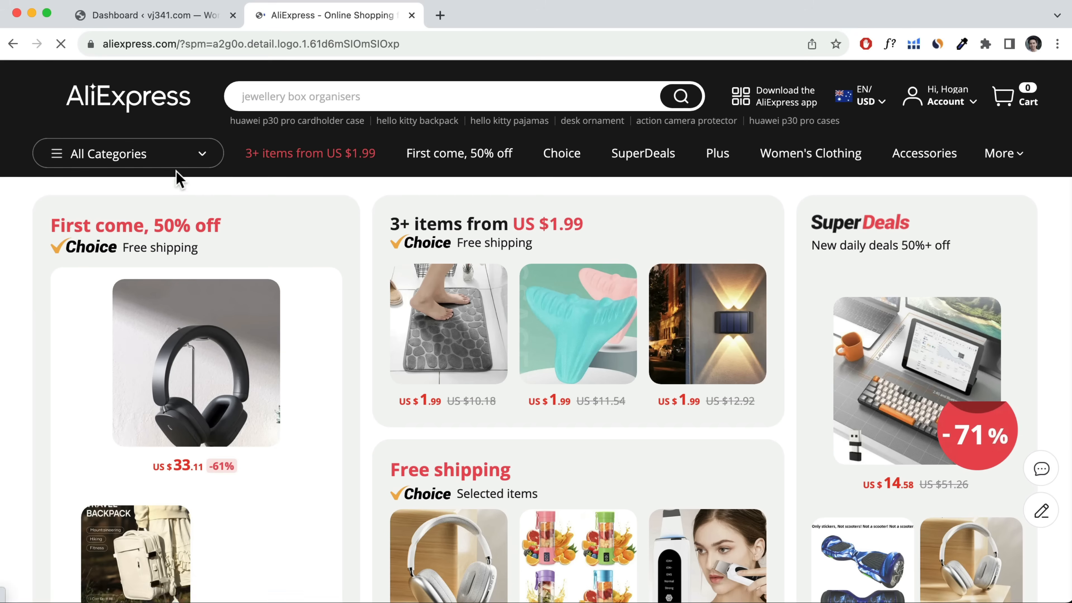
mouse_move(64, 165)
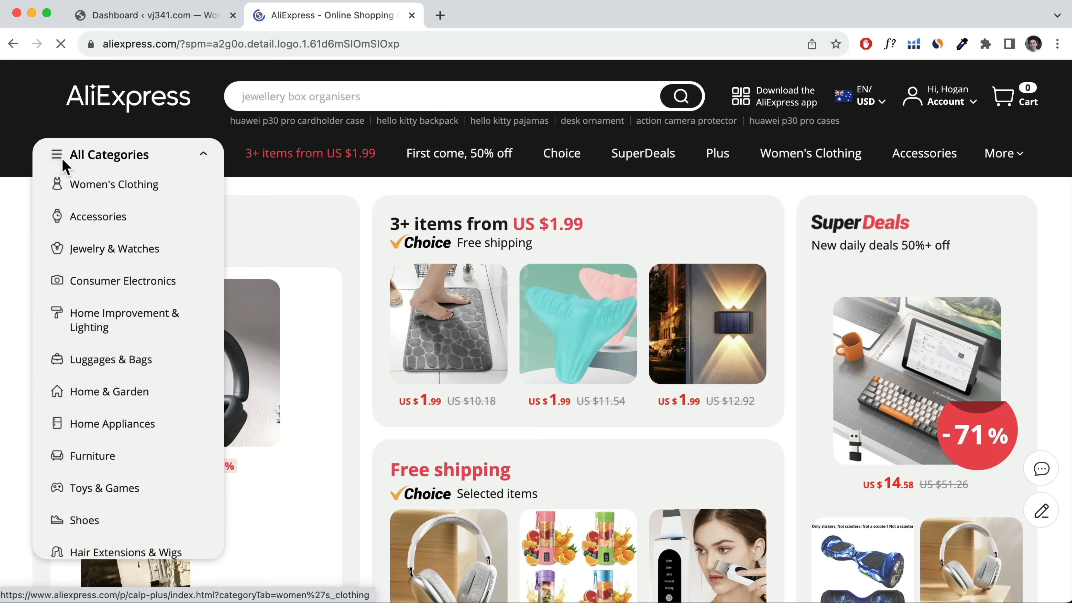
click(93, 366)
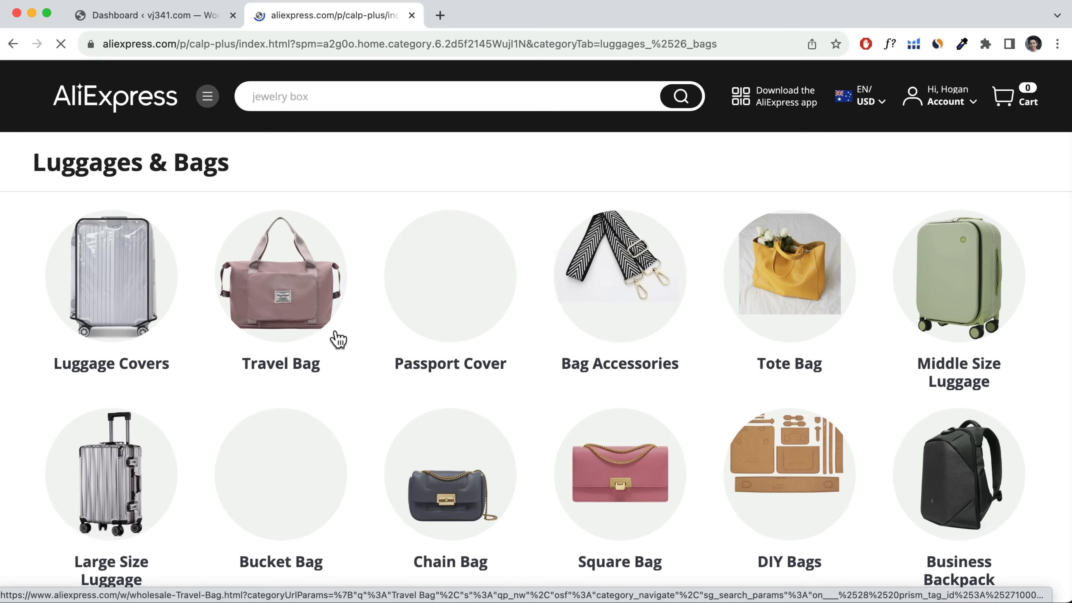
click(299, 295)
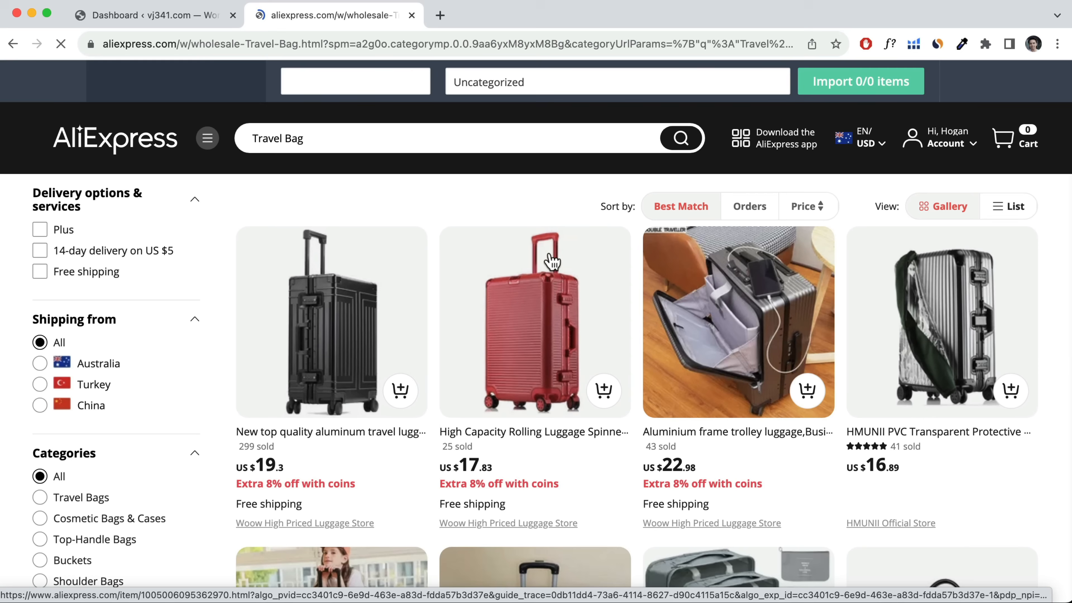
click(544, 291)
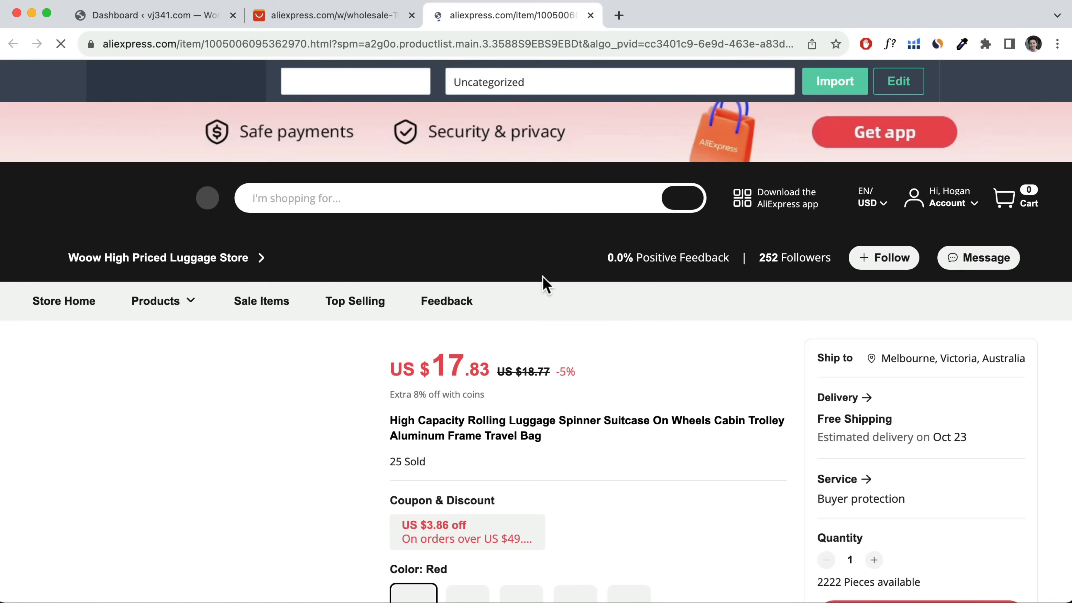
- Import the red suitcase and the AOTTLA duffle bag, then go back to the Dashboard tab
click(822, 93)
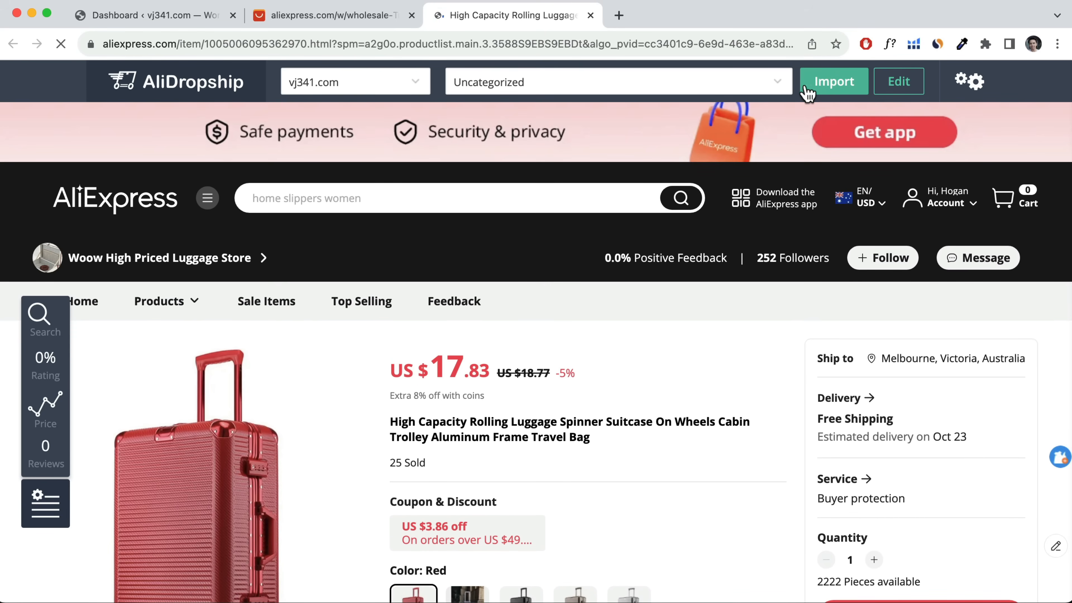
click(383, 15)
scroll(613, 310, down, 10)
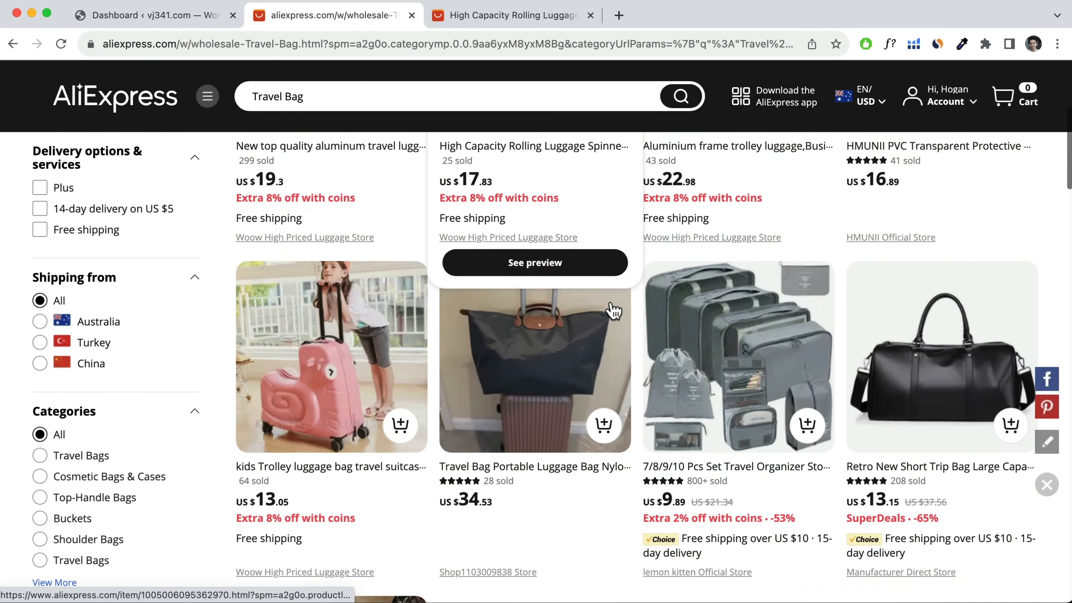
scroll(615, 312, down, 5)
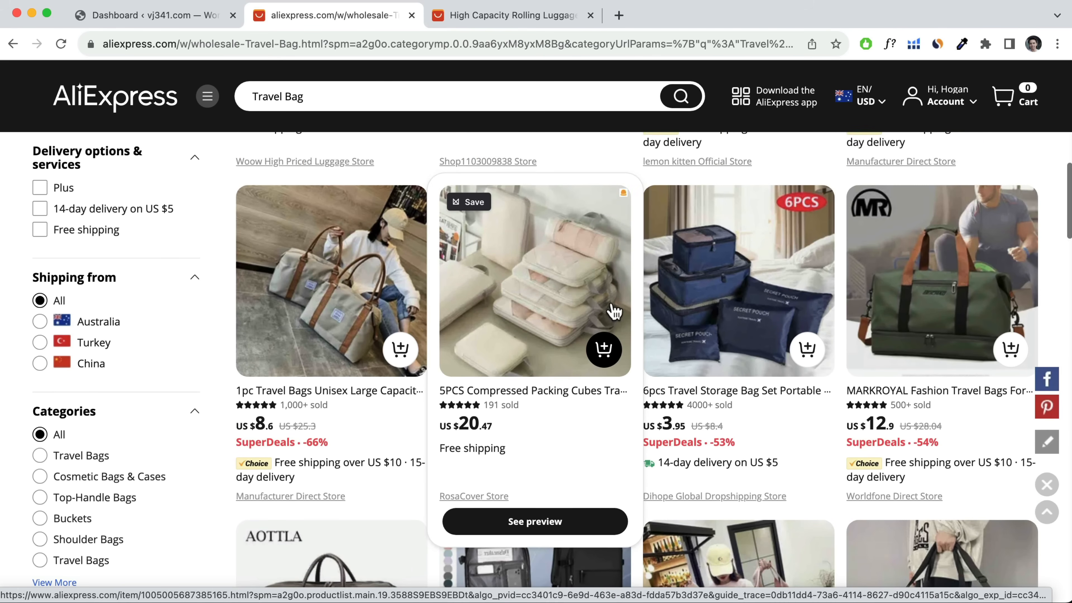
scroll(614, 311, down, 5)
scroll(615, 311, down, 3)
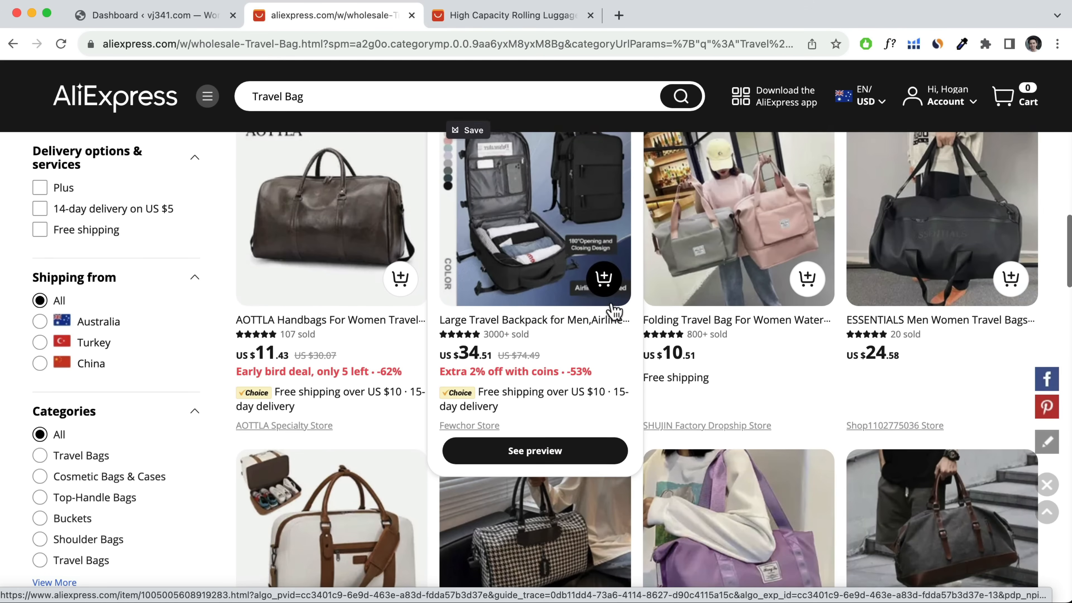
scroll(614, 311, up, 1)
click(305, 296)
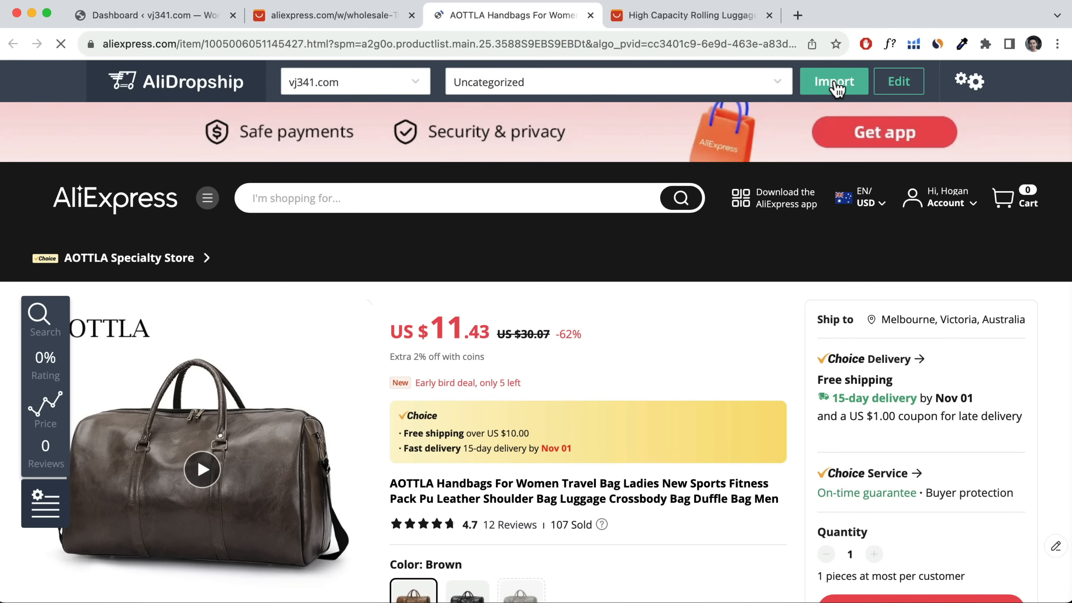
click(835, 84)
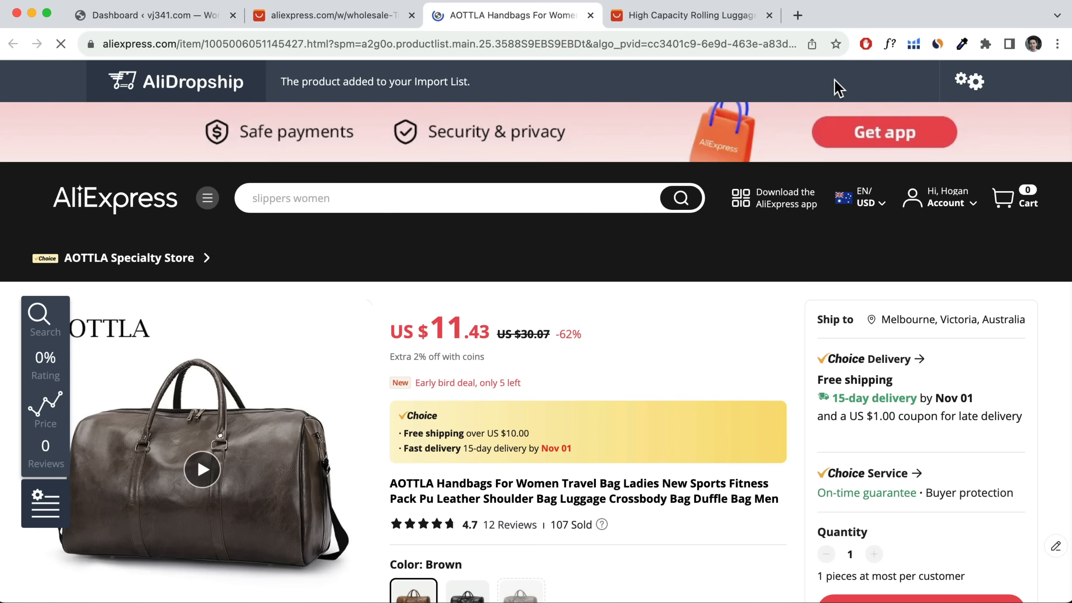
click(195, 23)
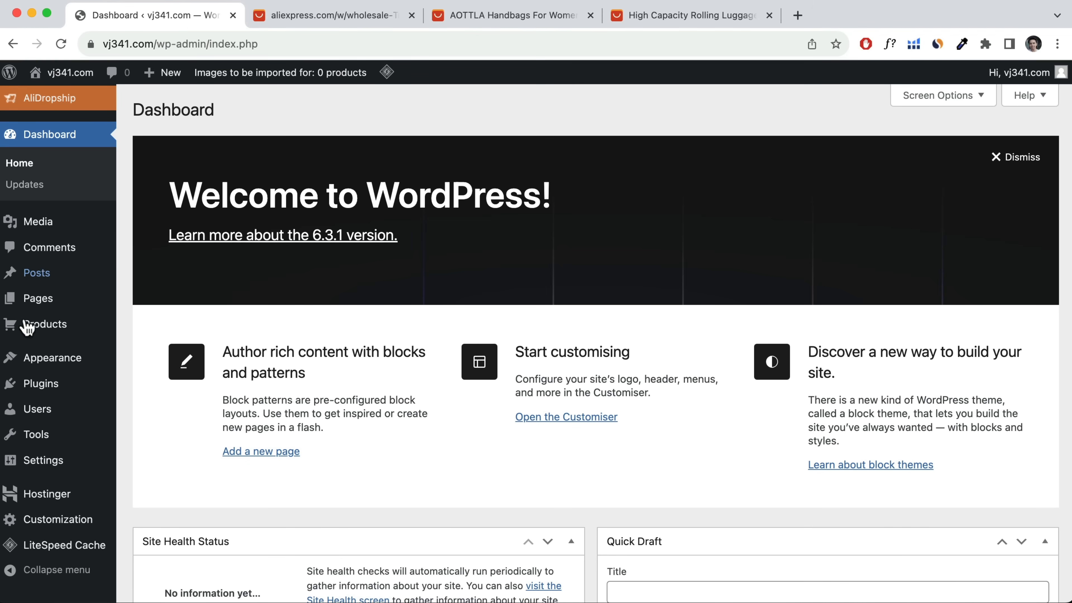
- Open the Anti-theft Waterproof Laptop Travel Bag from Products and inspect its permalink
mouse_move(6, 342)
click(44, 326)
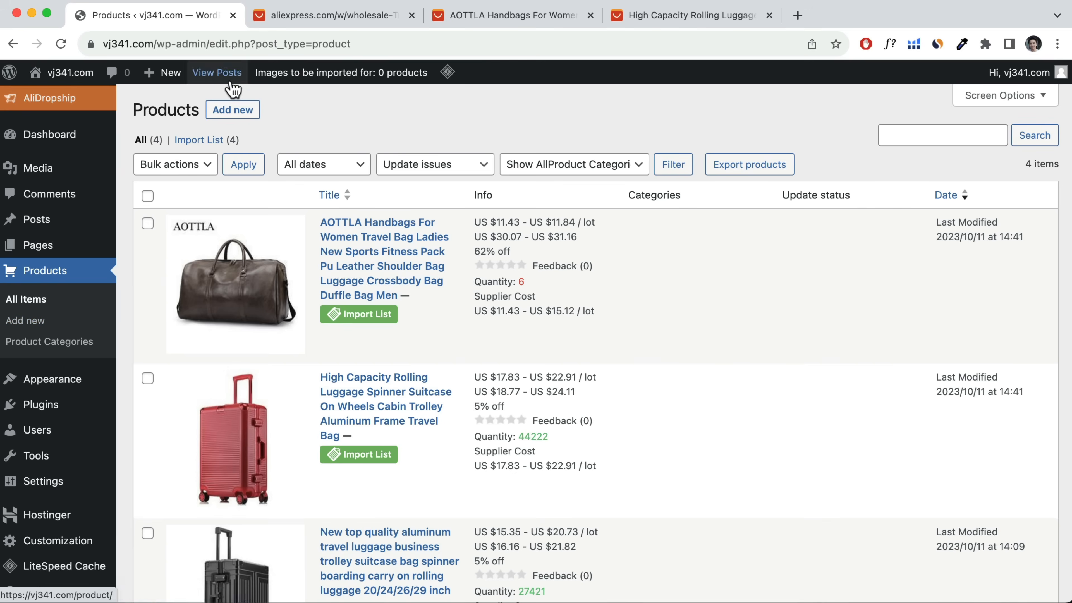
scroll(221, 295, down, 5)
scroll(220, 292, up, 4)
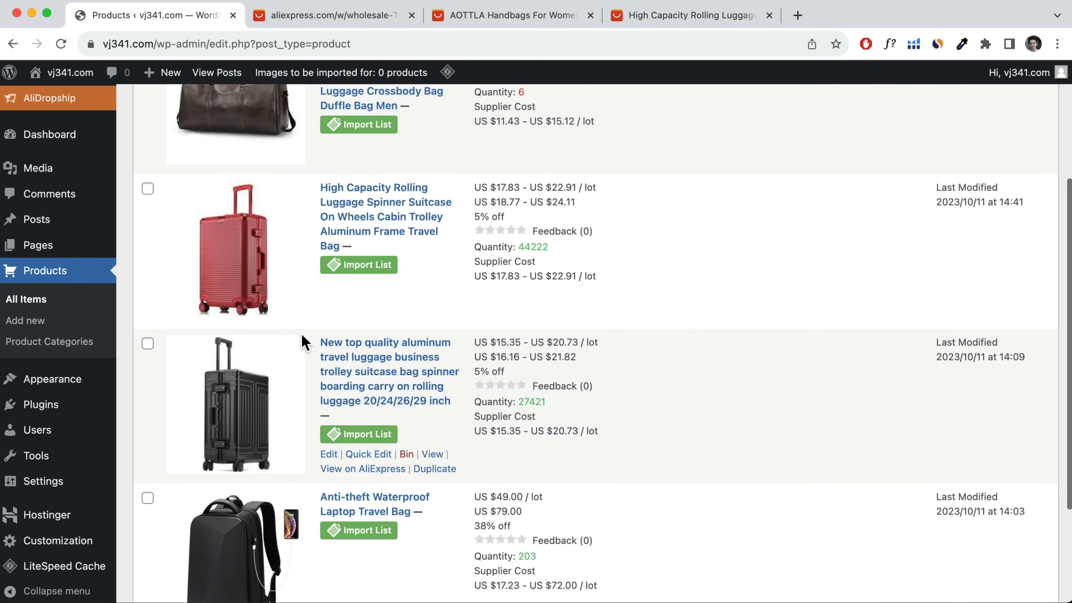
scroll(349, 363, down, 3)
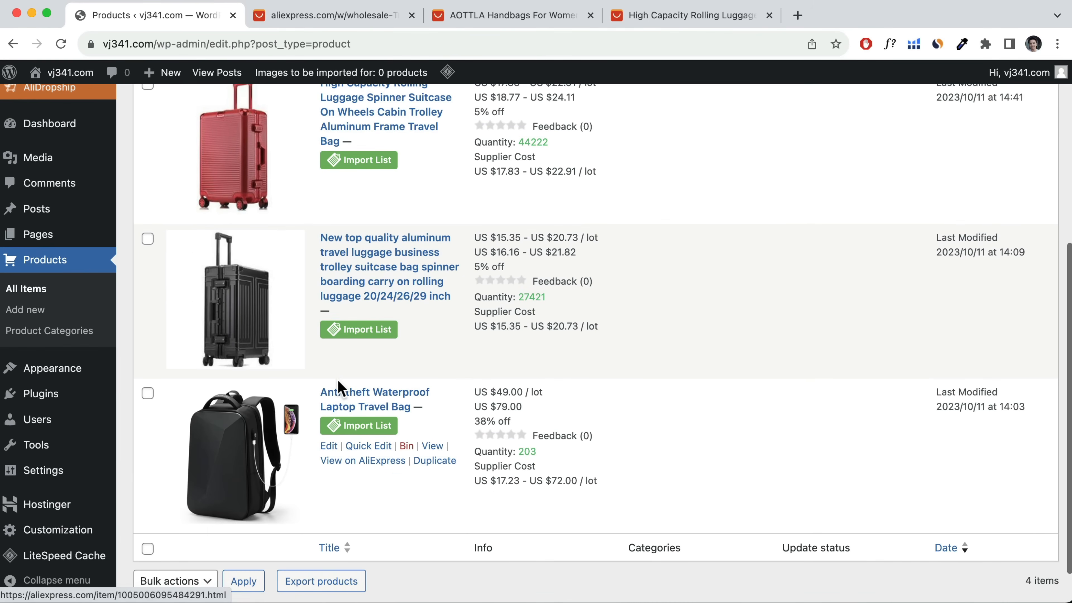
click(349, 408)
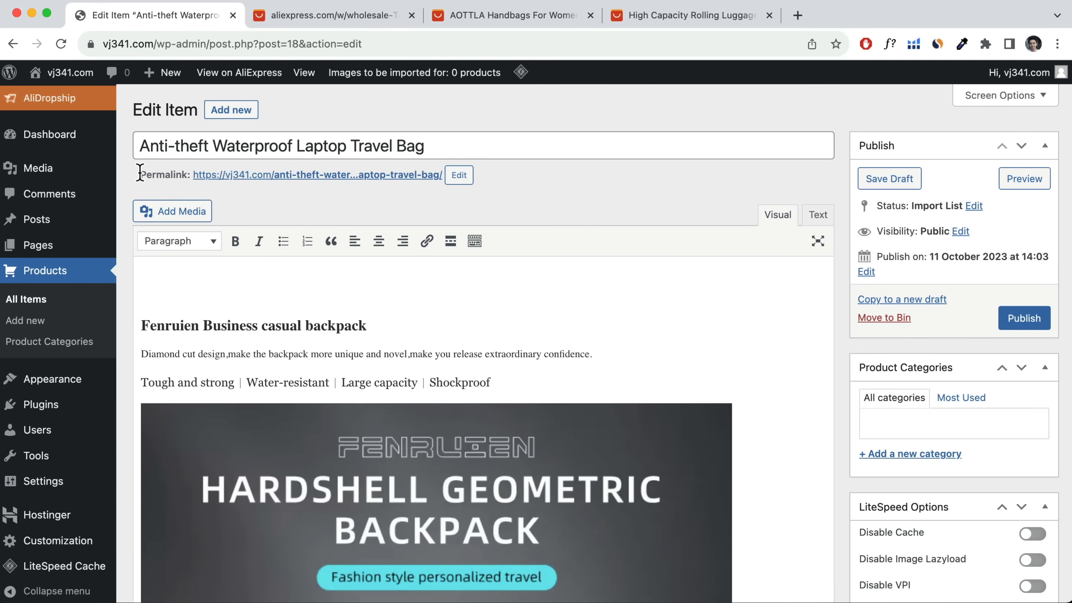
drag(140, 174, 418, 174)
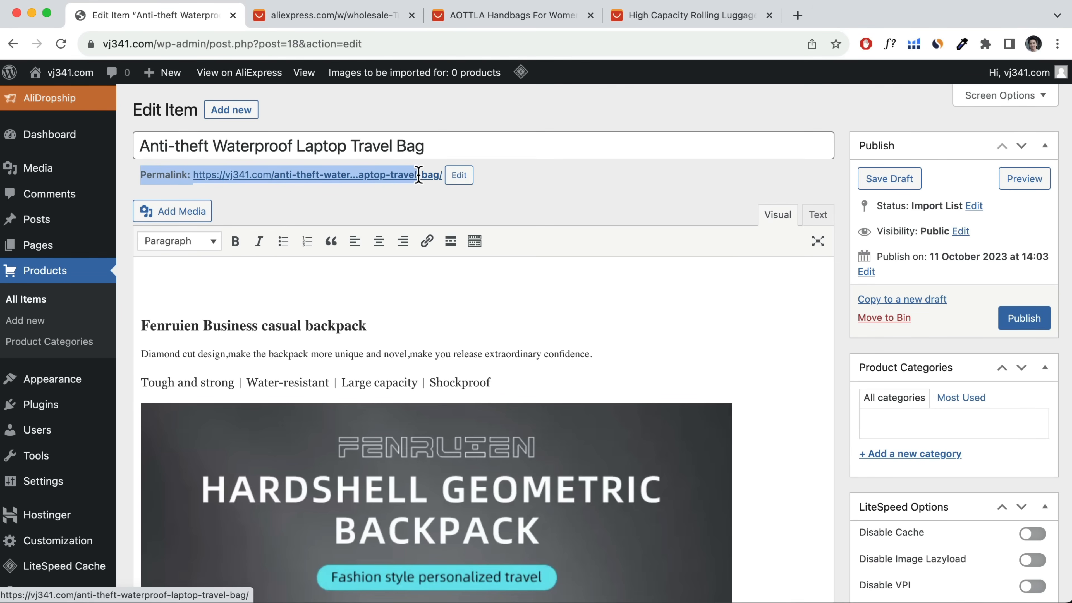
click(285, 195)
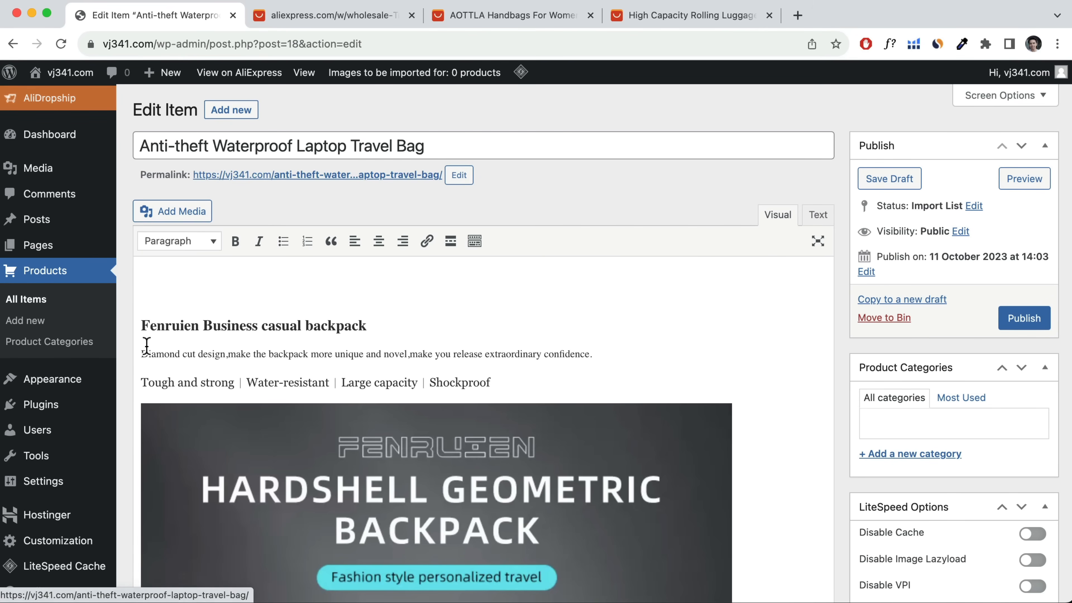
scroll(15, 473, down, 2)
mouse_move(17, 476)
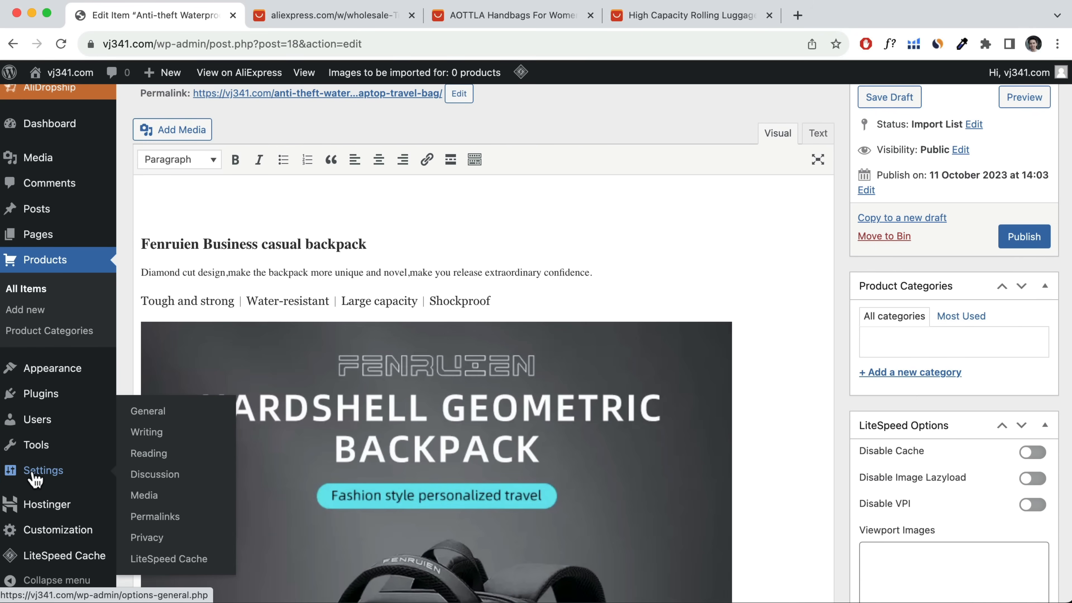
- Save Post name as the site's permalink structure and go back to Products
click(173, 519)
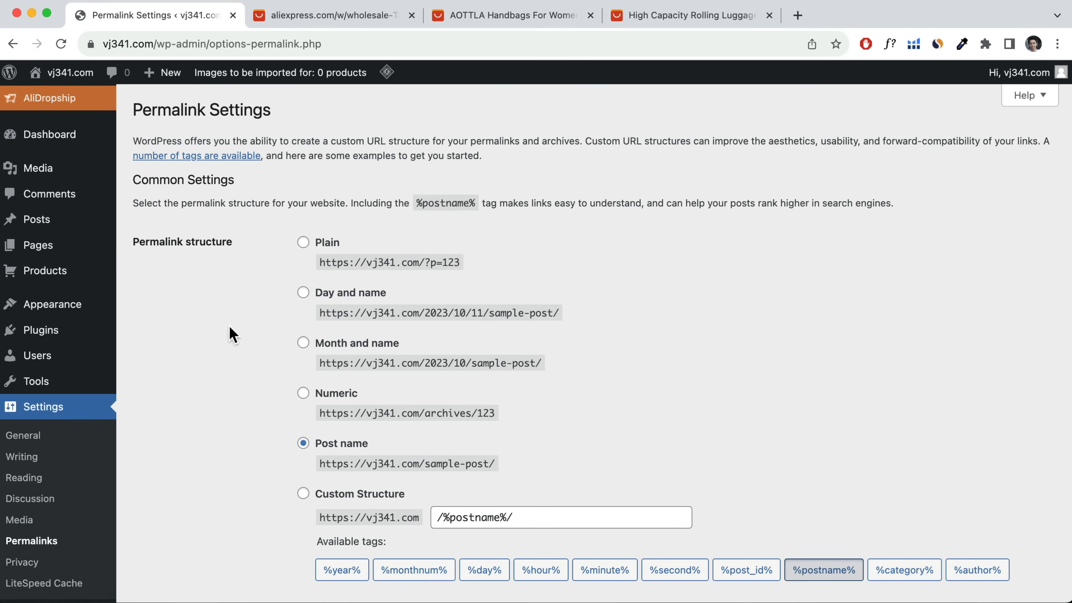
drag(232, 246, 132, 240)
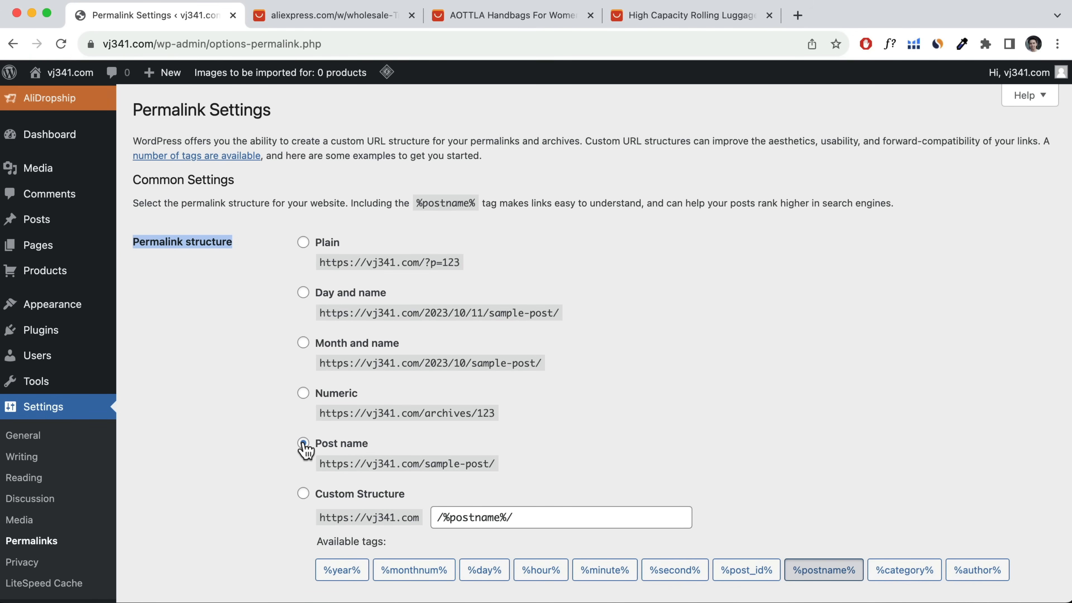
scroll(305, 445, down, 6)
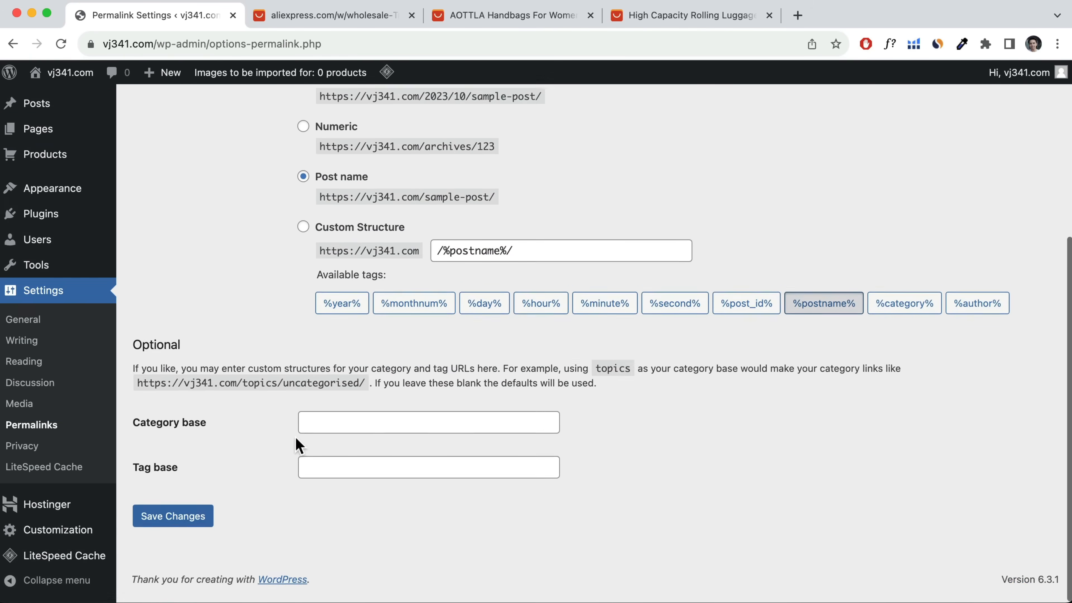
click(163, 536)
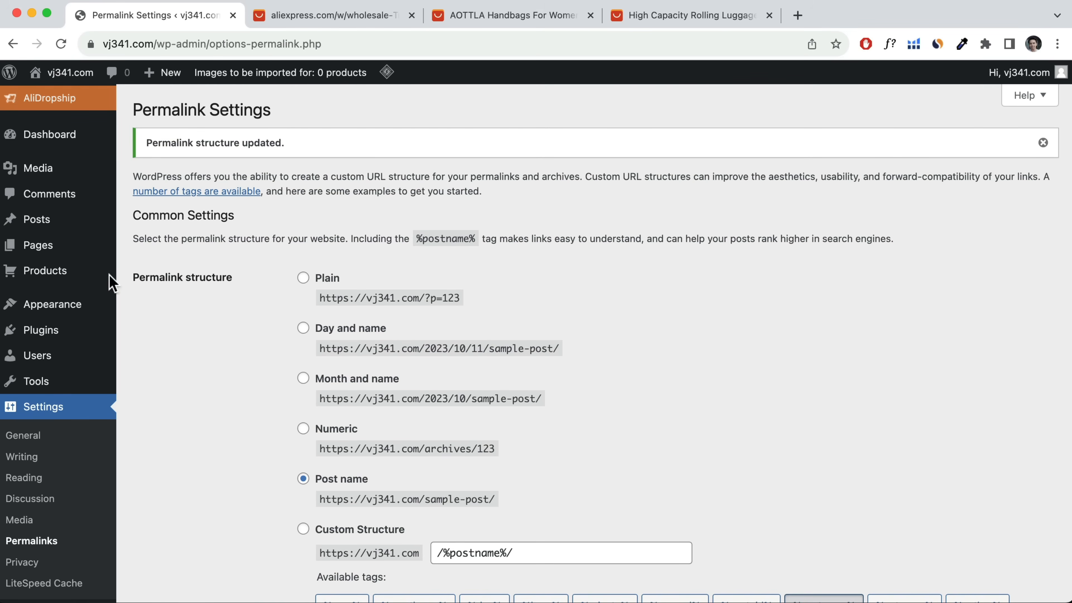
click(45, 271)
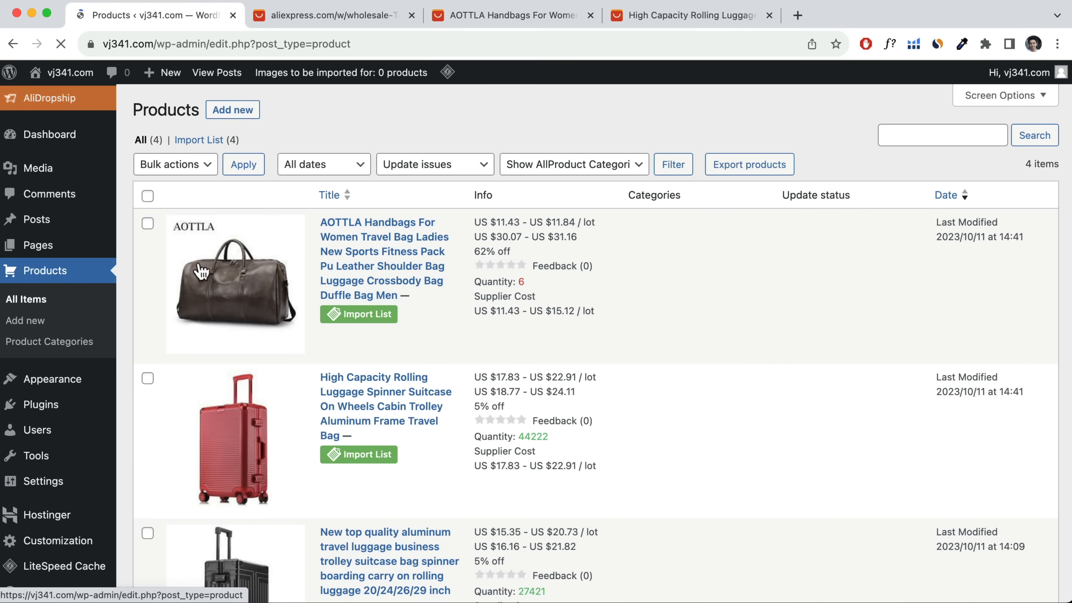
scroll(202, 272, down, 10)
- Edit the Anti-theft Waterproof Laptop Travel Bag and delete the Fenruien Business casual backpack heading
click(340, 357)
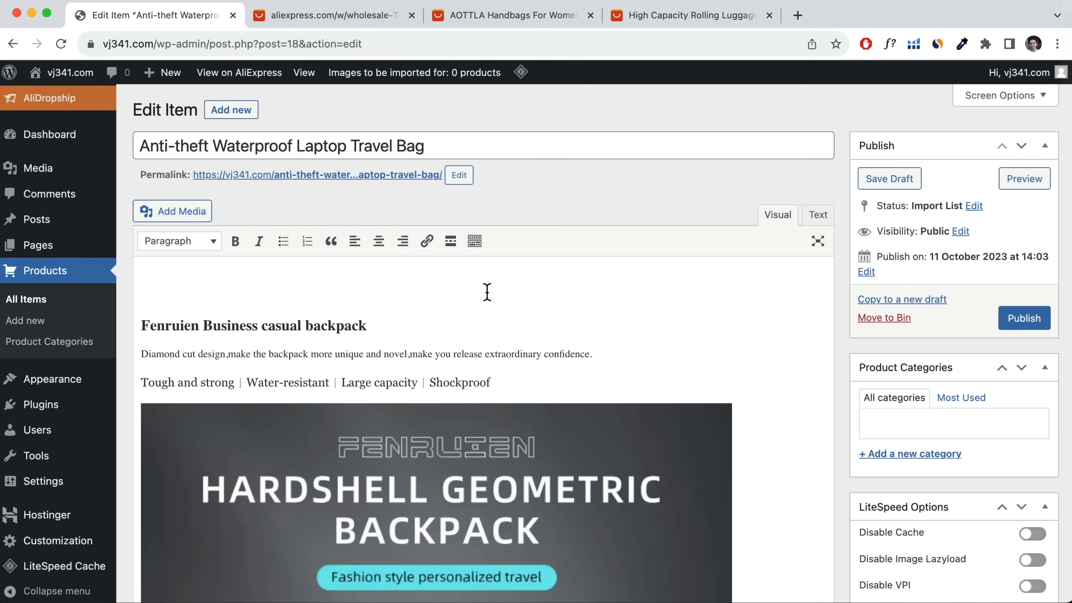
scroll(428, 331, down, 5)
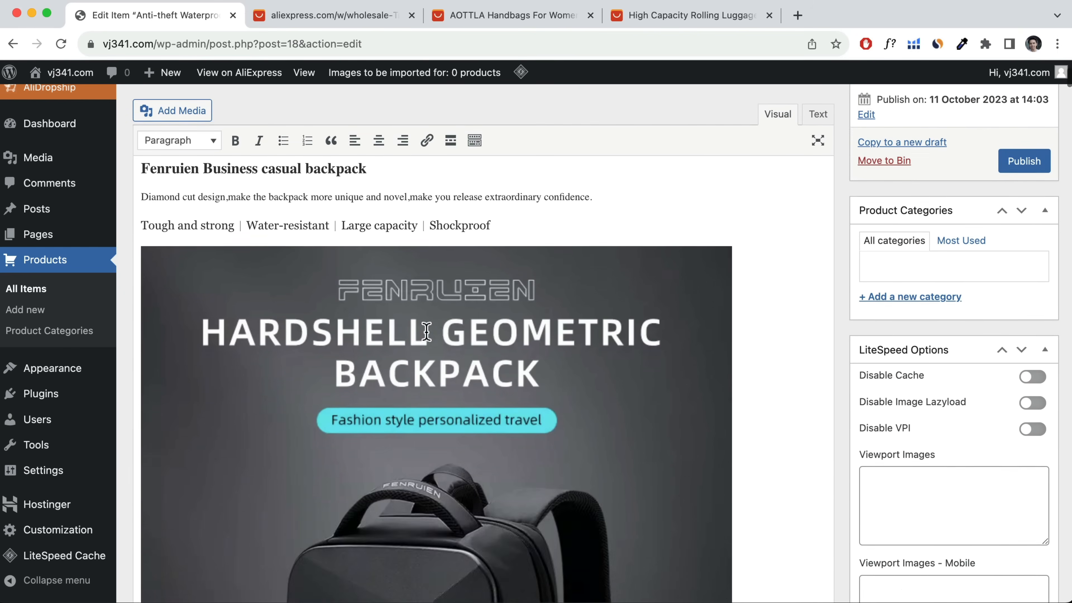
scroll(426, 328, up, 5)
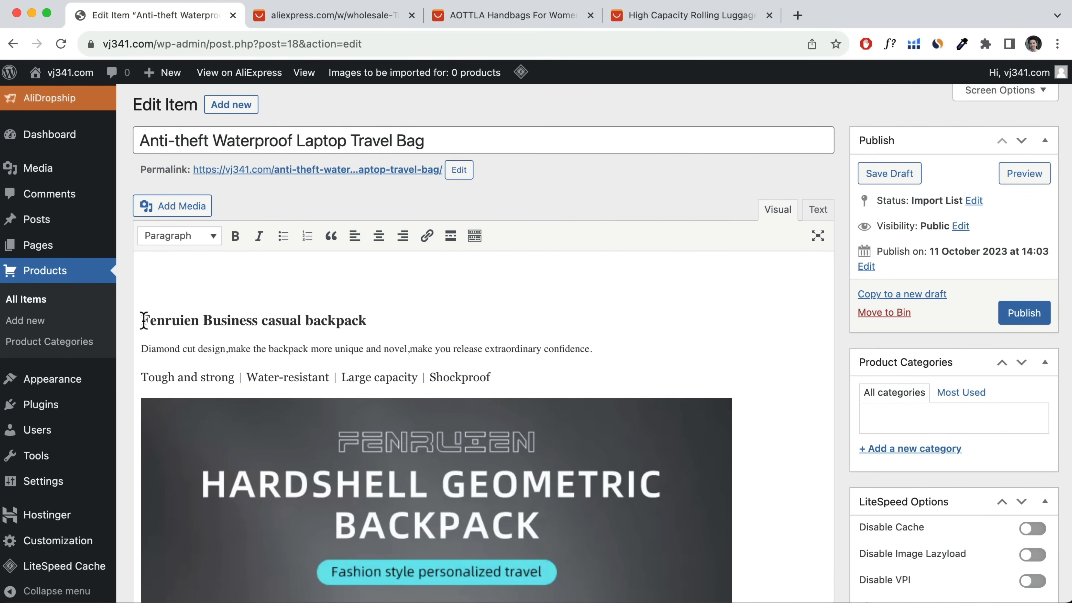
drag(388, 324, 141, 321)
key(BackSpace)
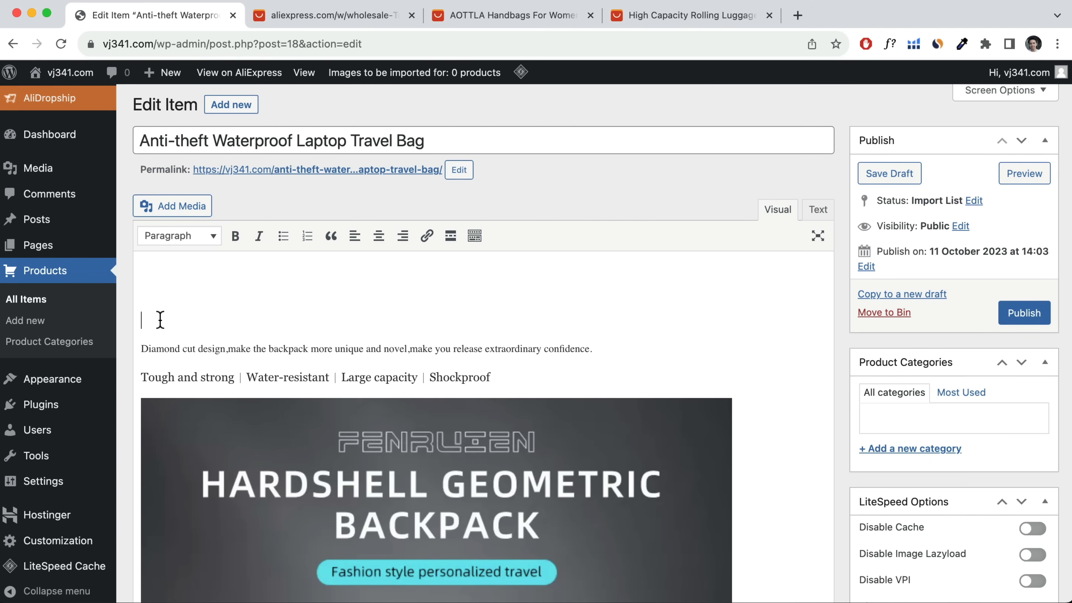
key(BackSpace)
key(BackSpace)
key(BackSpace)
drag(491, 298, 128, 271)
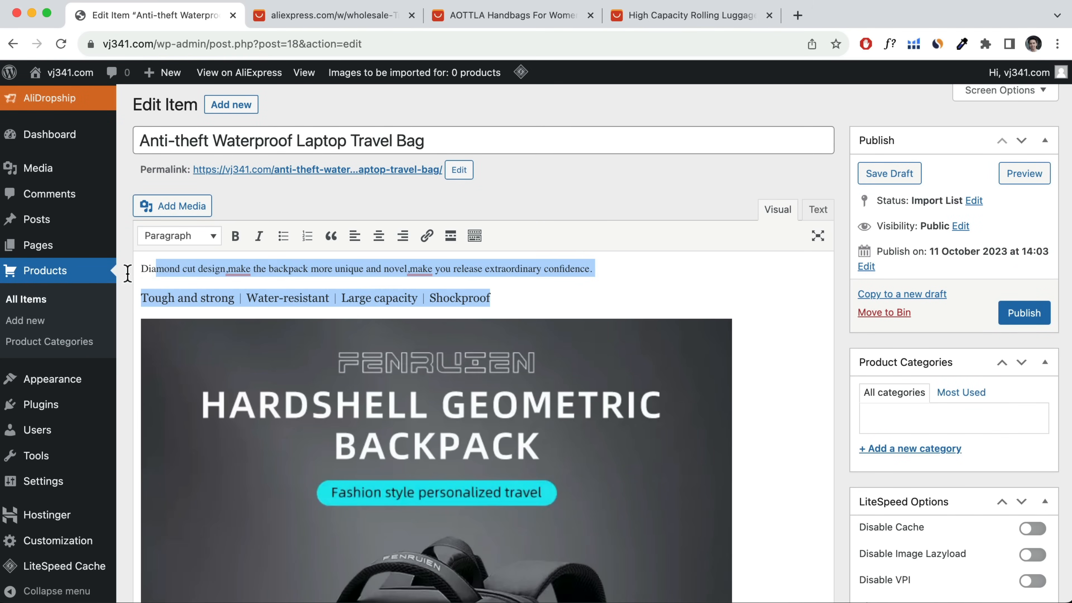
- Scroll the description down to Product Options General: US $49.00 per lot, 38% off, quantity 203
scroll(269, 328, down, 6)
scroll(368, 332, up, 6)
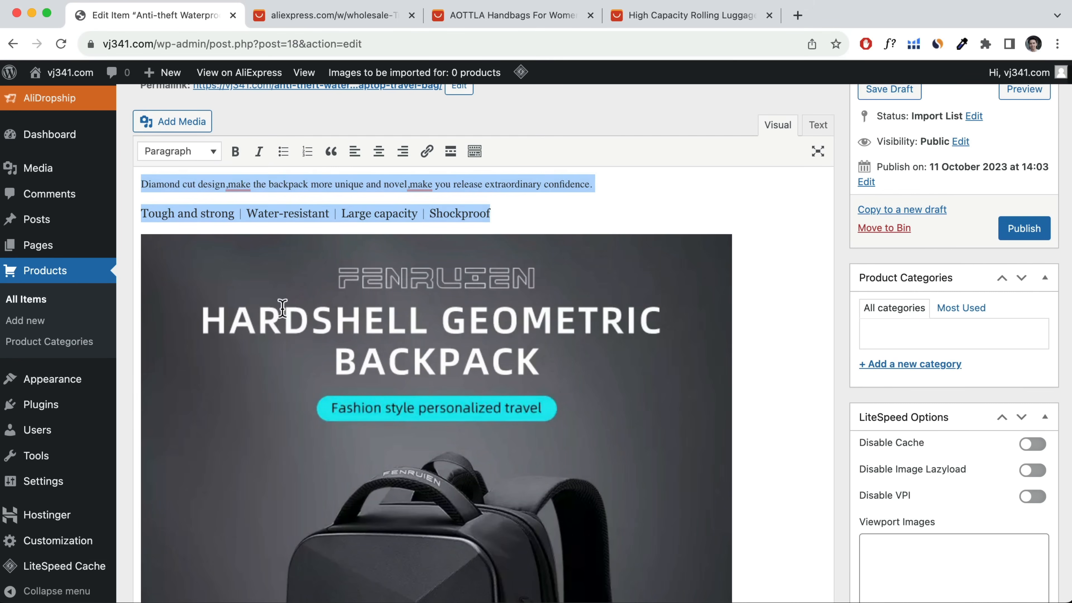
scroll(304, 349, up, 2)
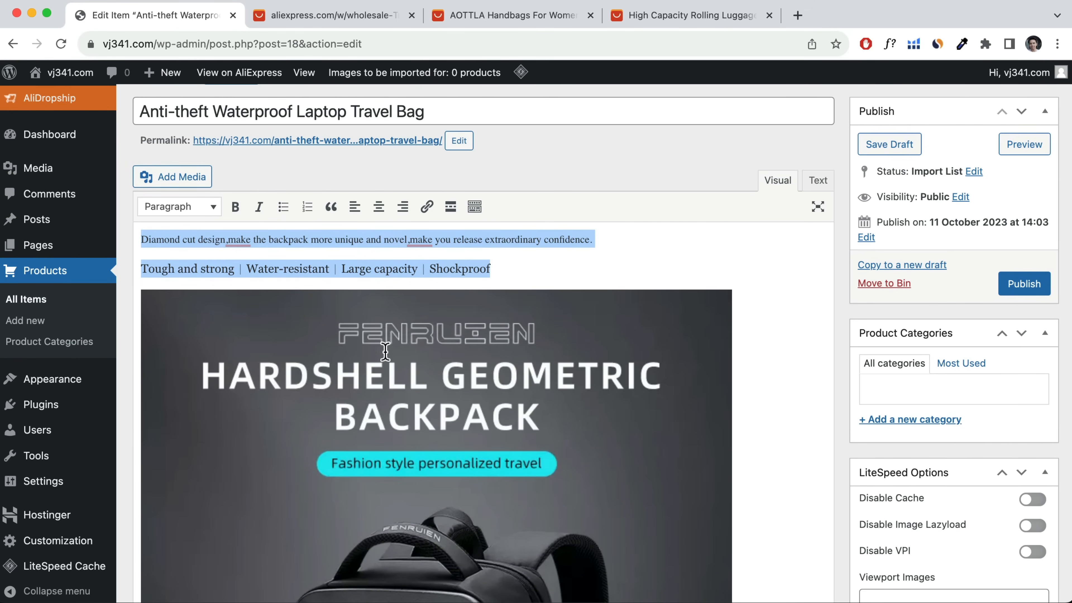
scroll(402, 360, down, 11)
scroll(403, 360, down, 9)
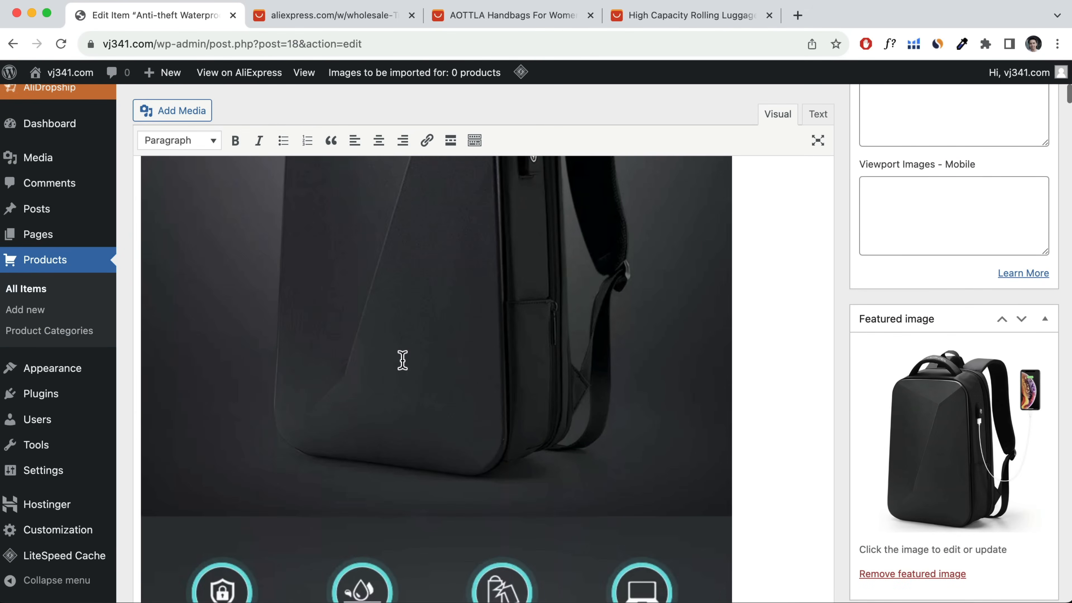
scroll(401, 360, up, 11)
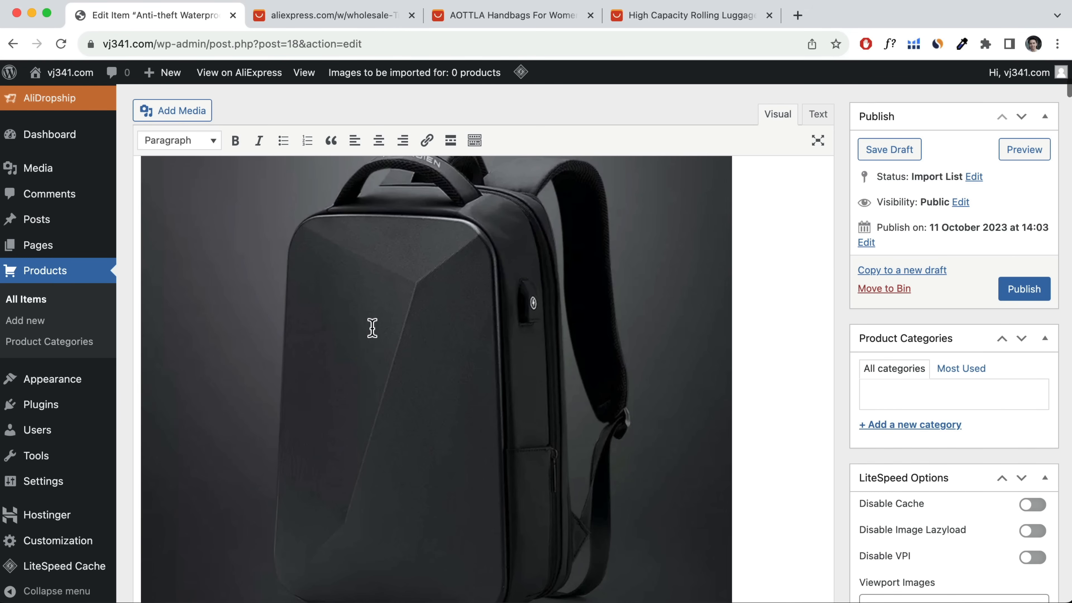
scroll(371, 342, up, 3)
scroll(370, 345, down, 10)
scroll(369, 349, down, 20)
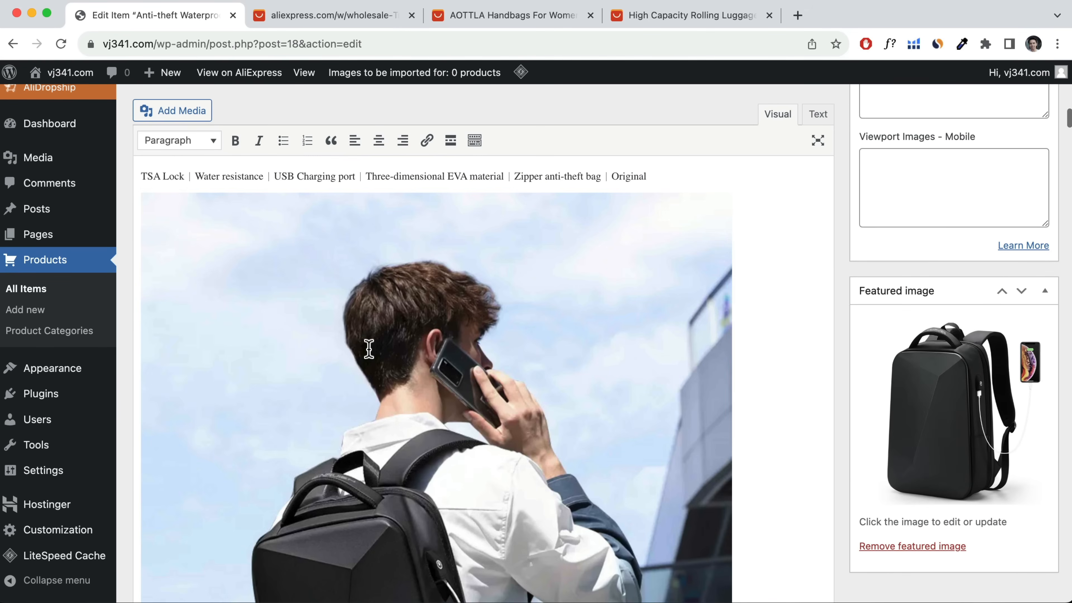
scroll(368, 349, down, 15)
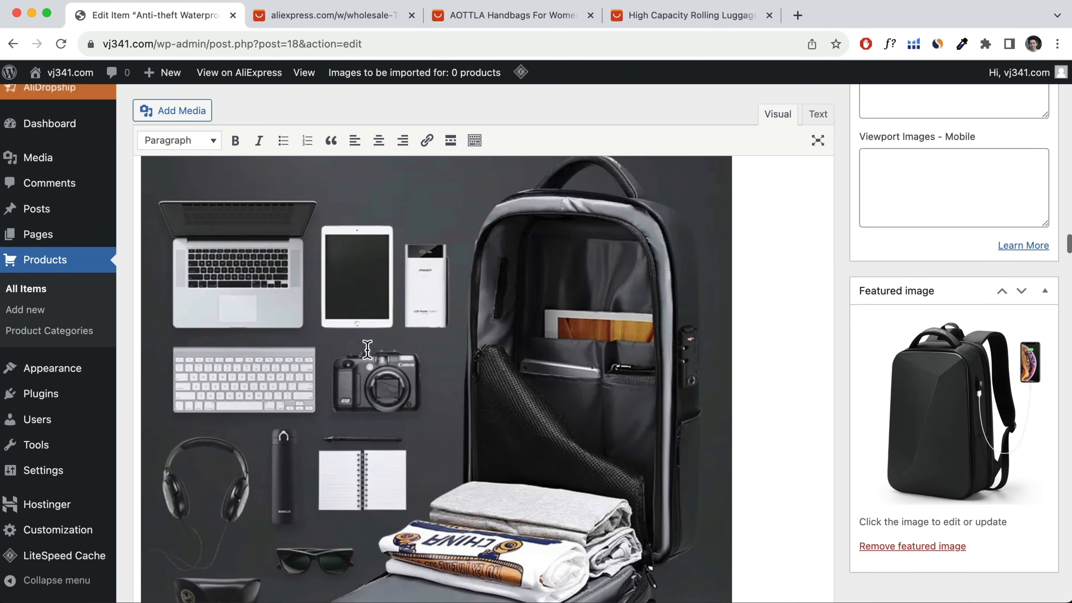
scroll(368, 348, up, 15)
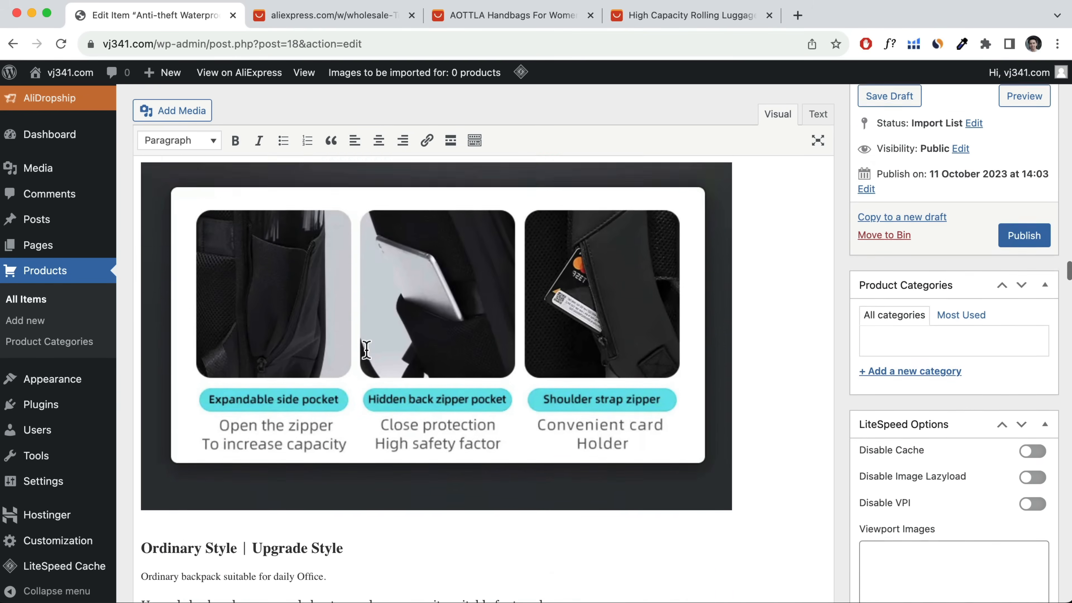
scroll(367, 349, up, 2)
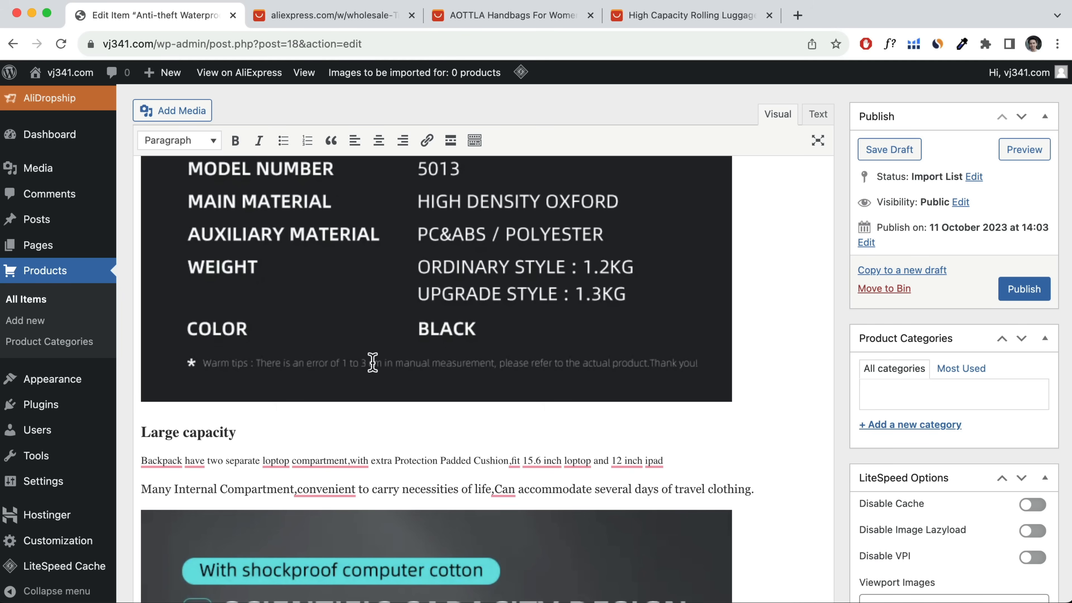
scroll(444, 380, up, 5)
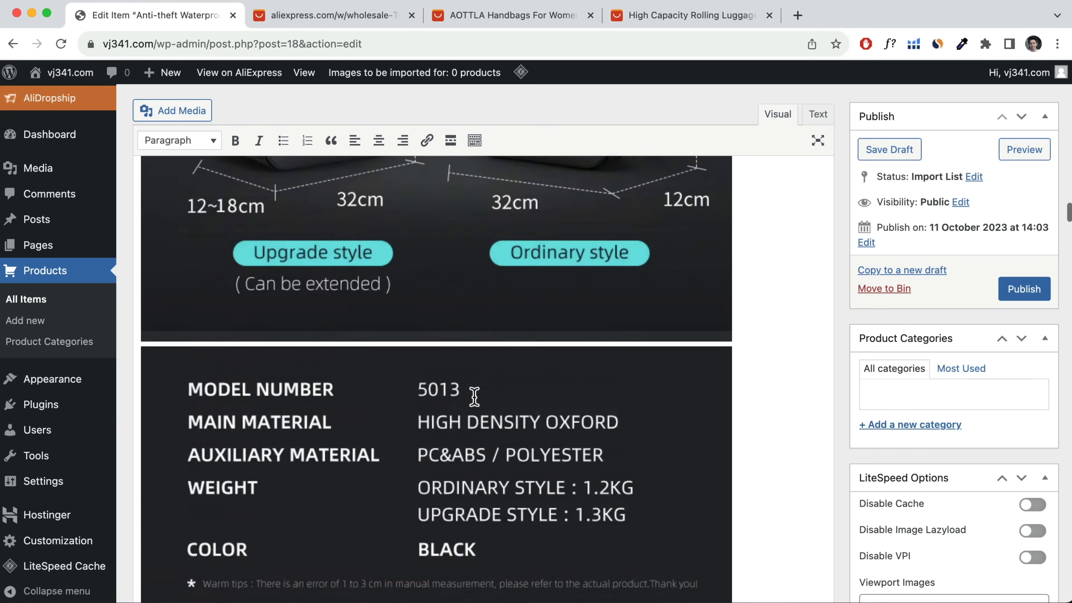
scroll(474, 395, down, 15)
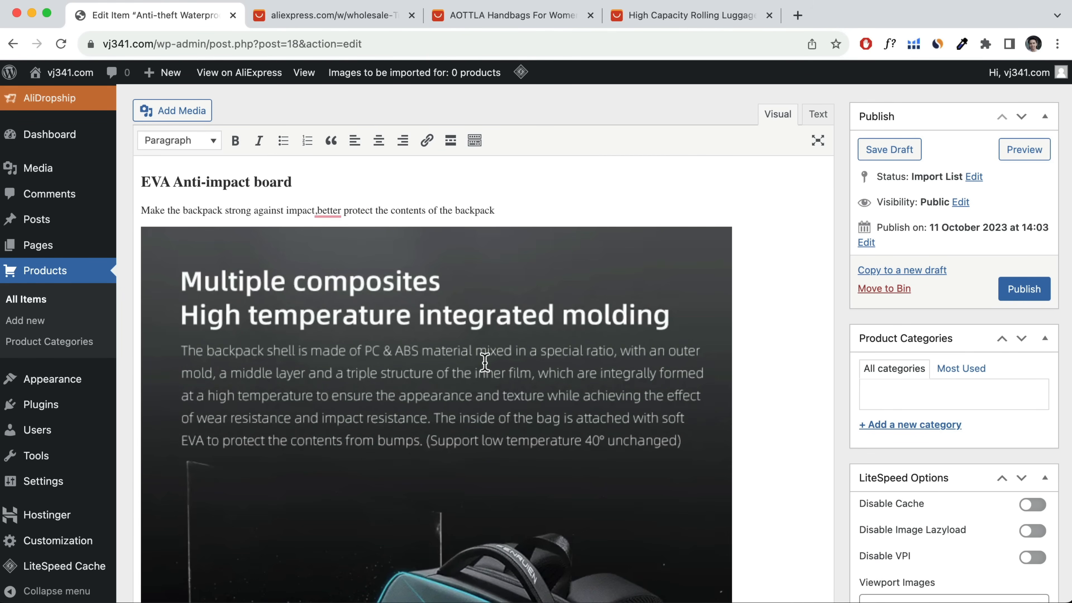
scroll(481, 364, down, 4)
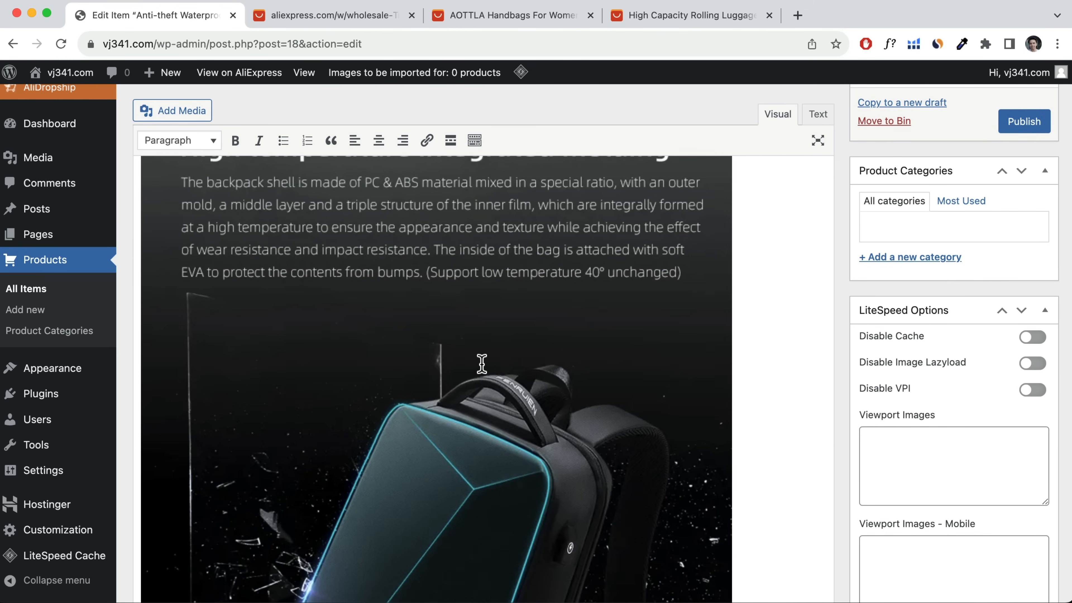
scroll(482, 364, up, 12)
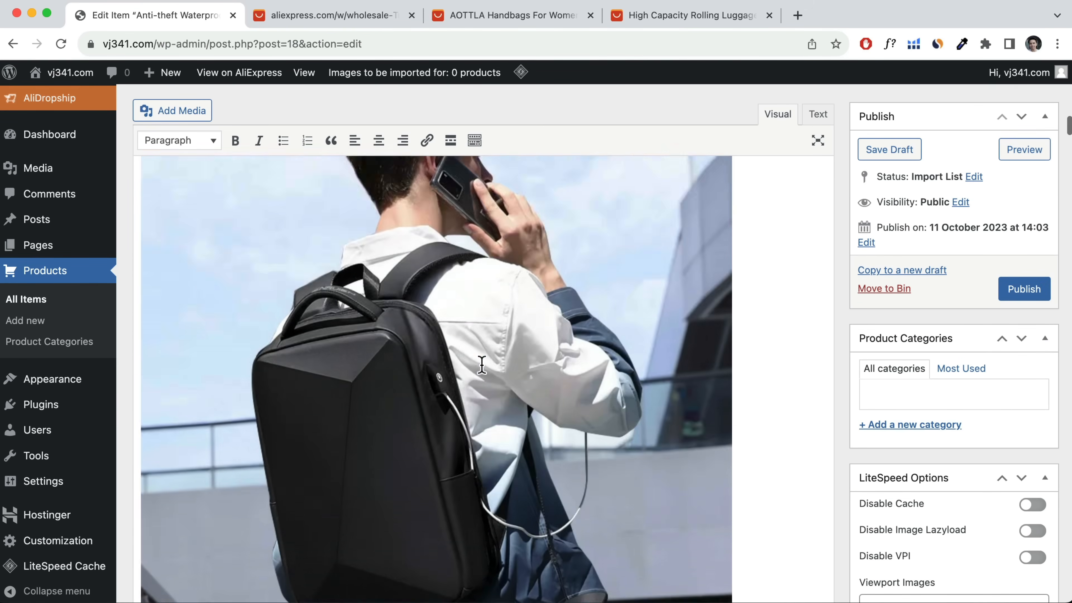
scroll(481, 364, up, 10)
scroll(481, 365, down, 10)
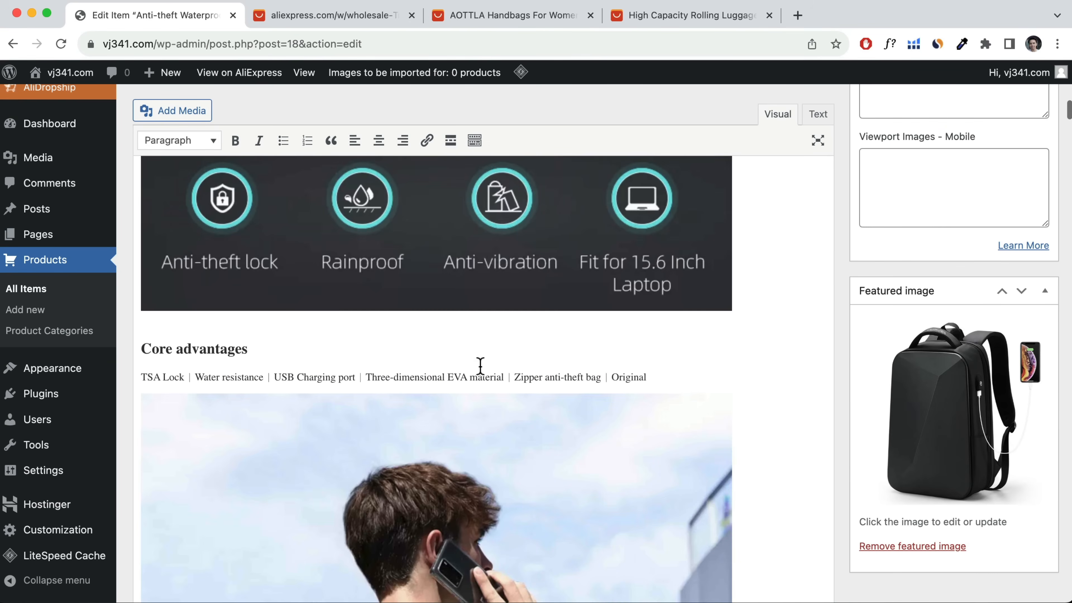
scroll(573, 373, down, 15)
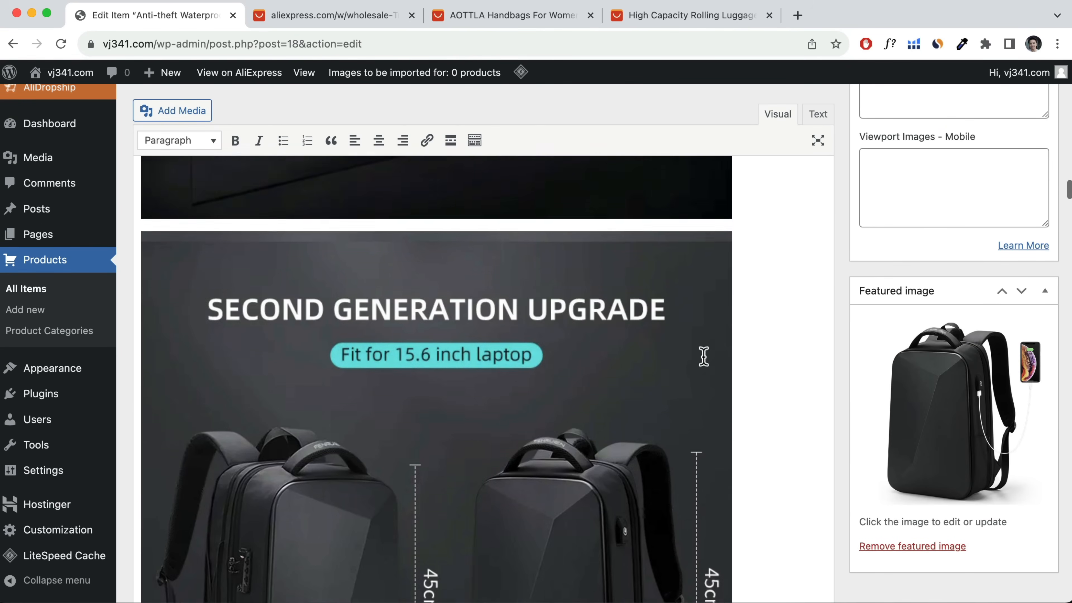
scroll(751, 359, down, 15)
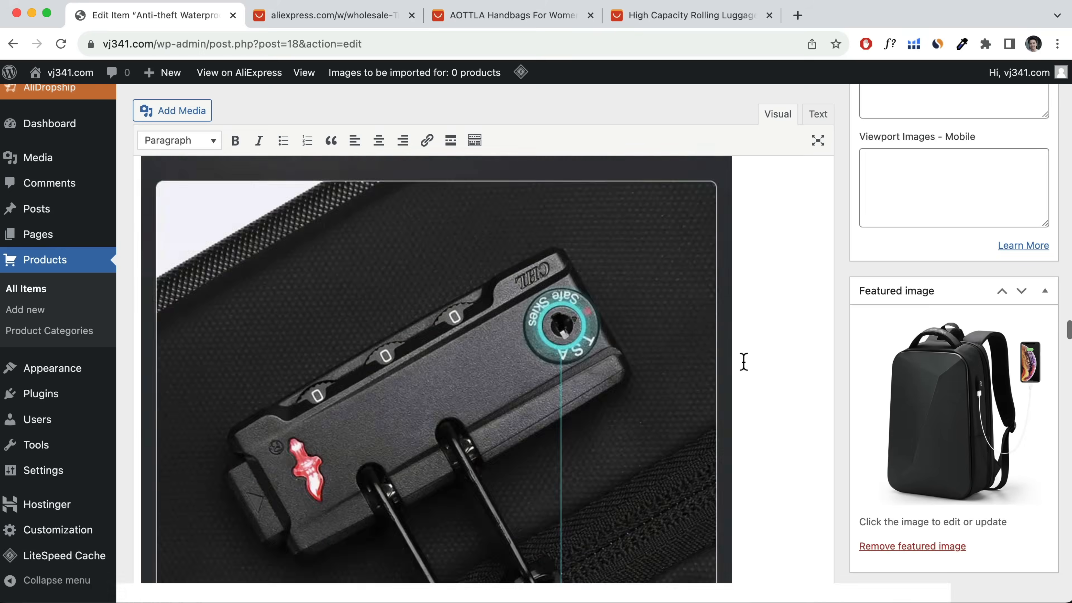
scroll(742, 363, down, 15)
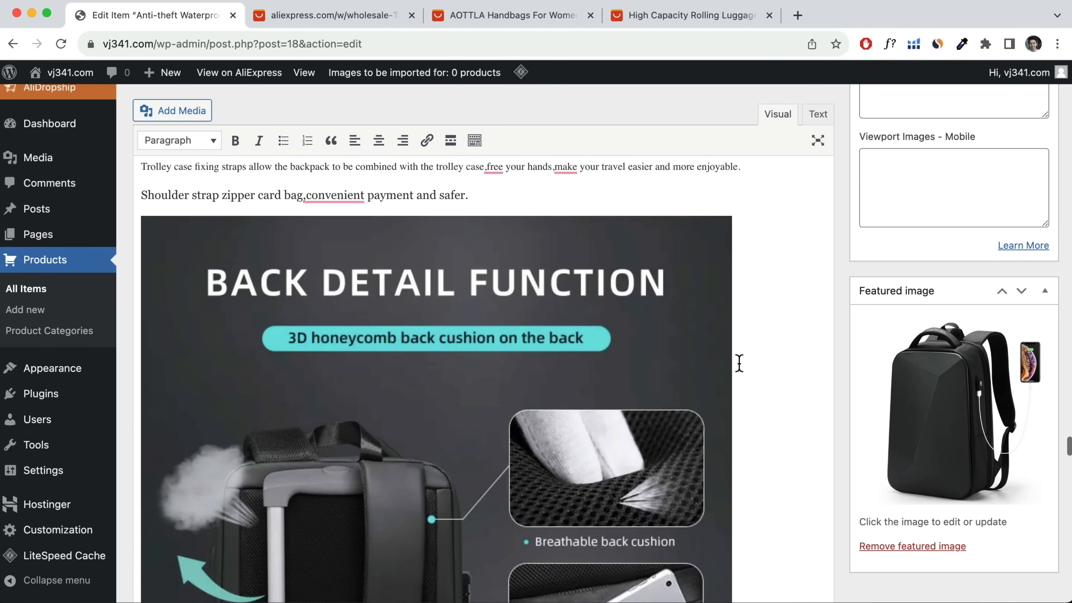
scroll(739, 365, down, 20)
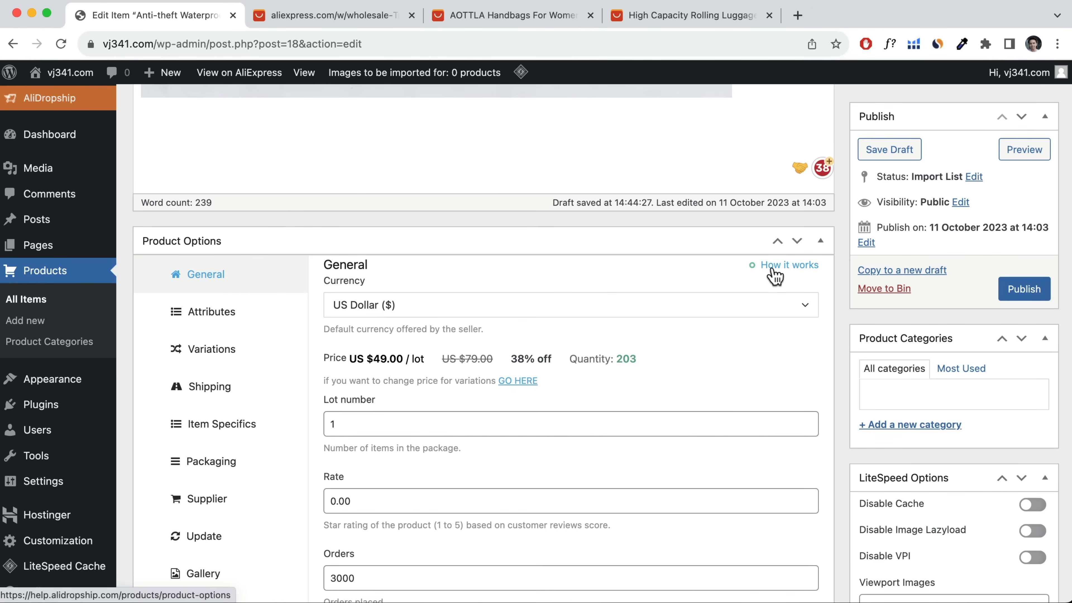
- Compare the Color attribute items with the Variations list of US $49.00 colour variants
click(223, 312)
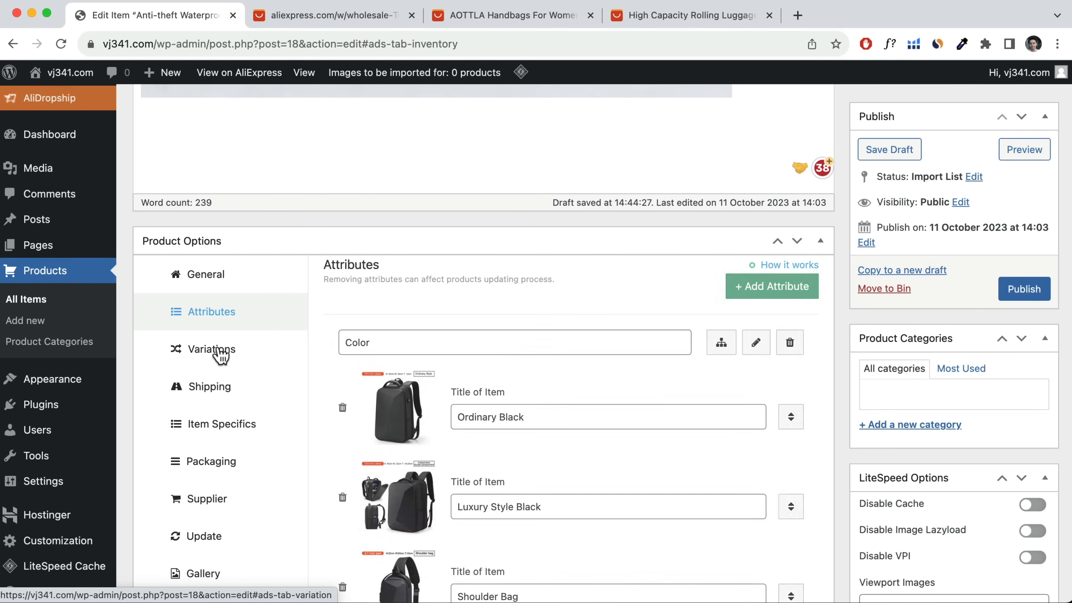
click(201, 367)
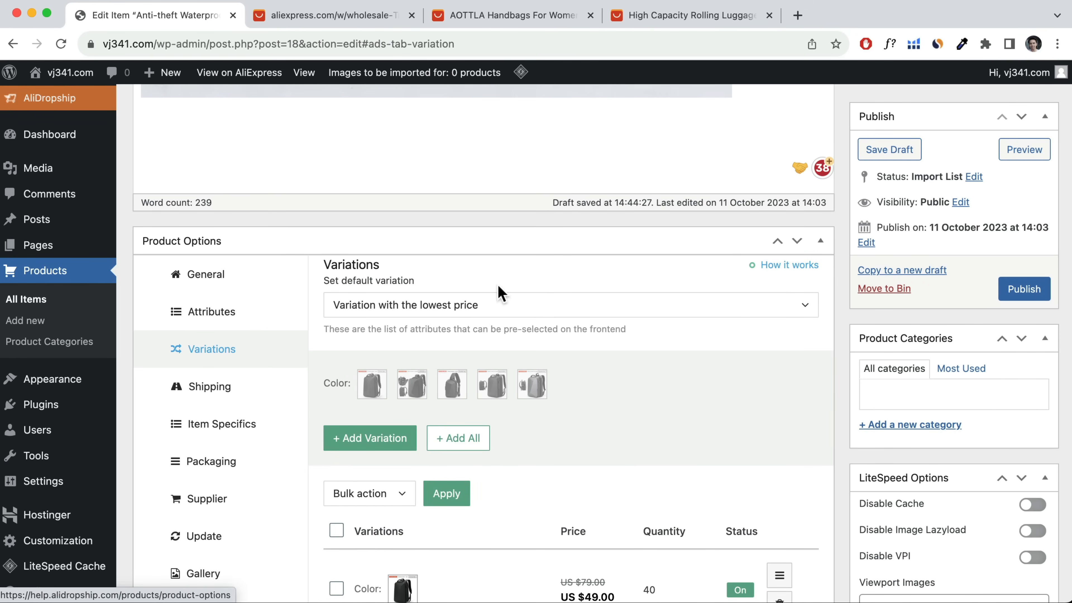
click(219, 316)
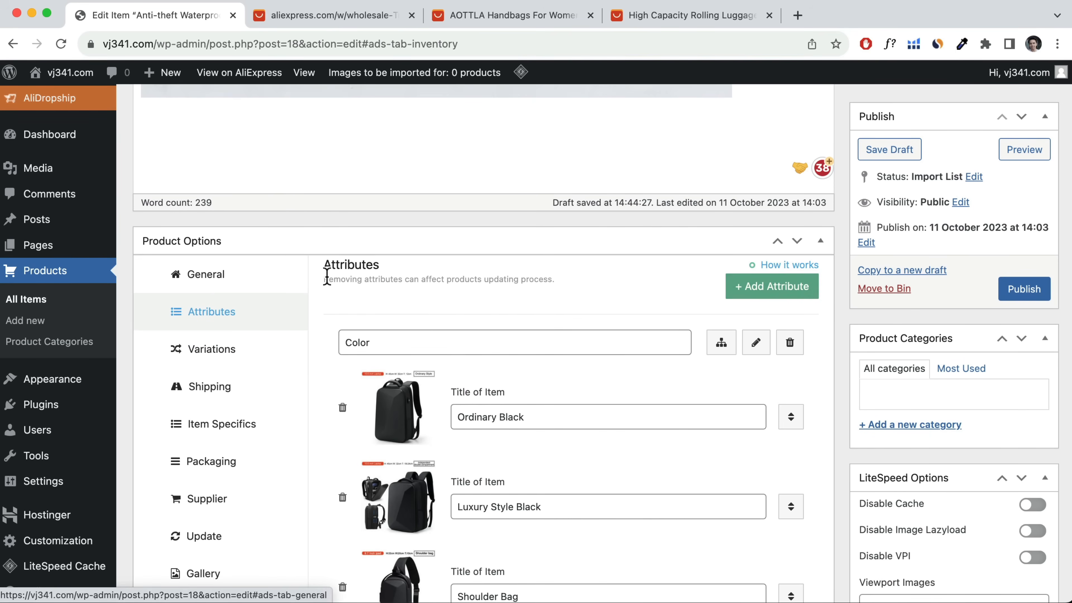
scroll(421, 314, down, 3)
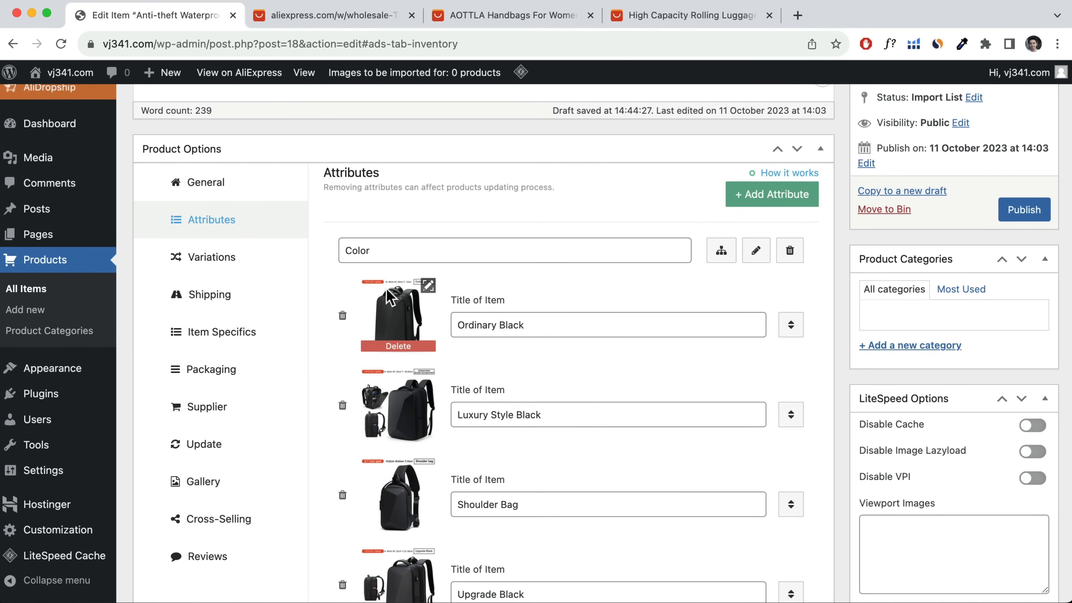
scroll(495, 334, down, 2)
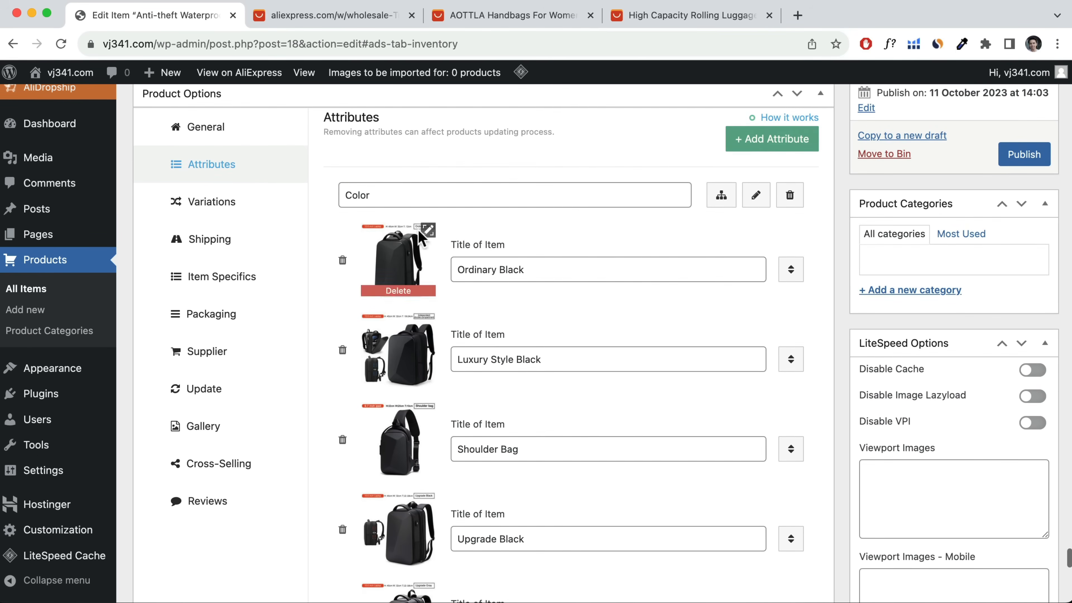
click(212, 207)
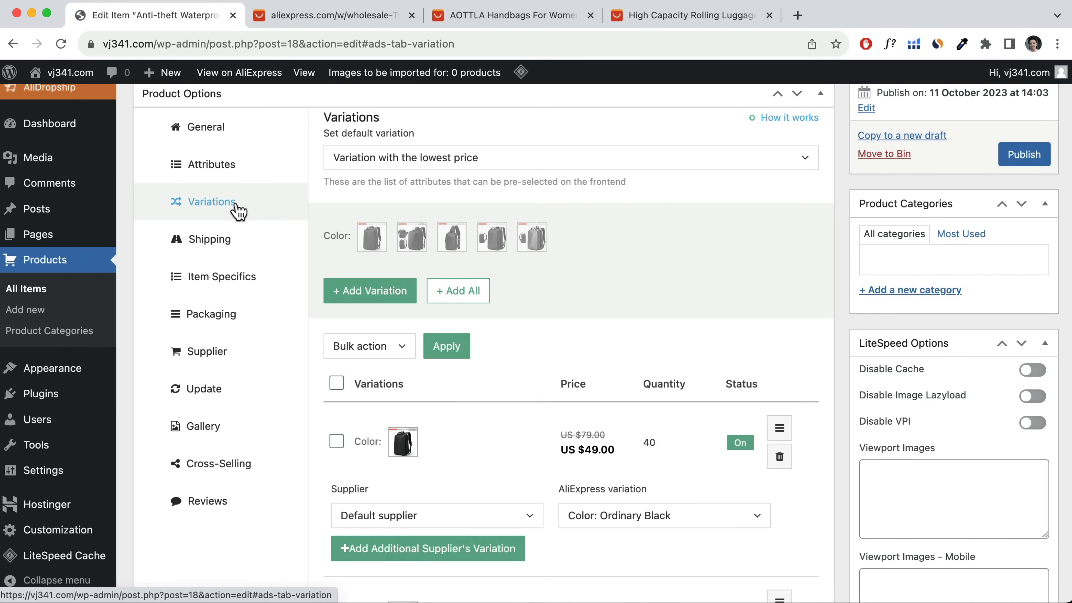
scroll(405, 334, down, 3)
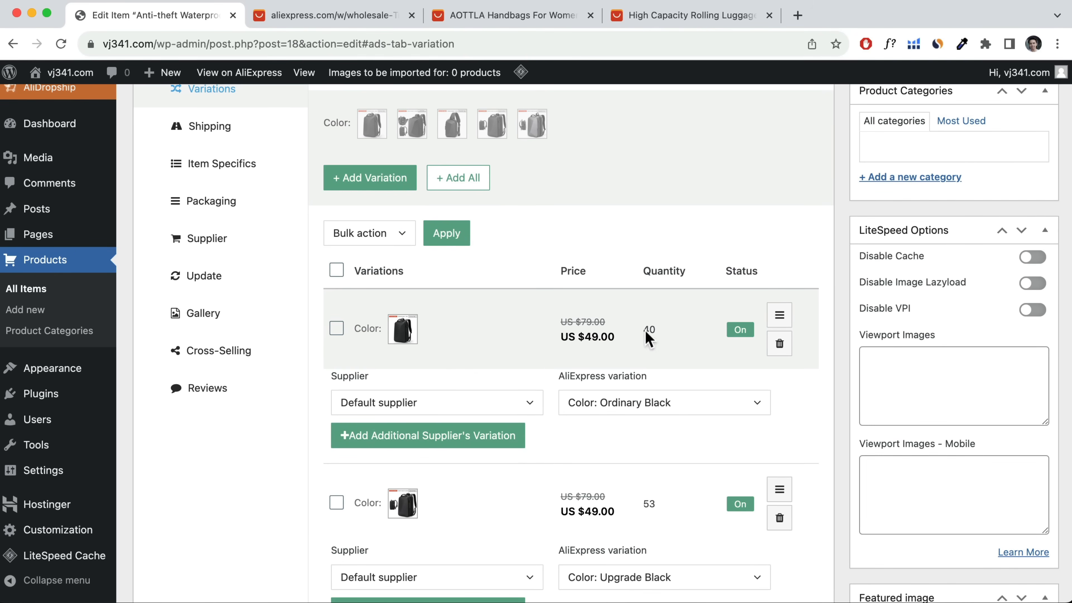
scroll(581, 359, down, 3)
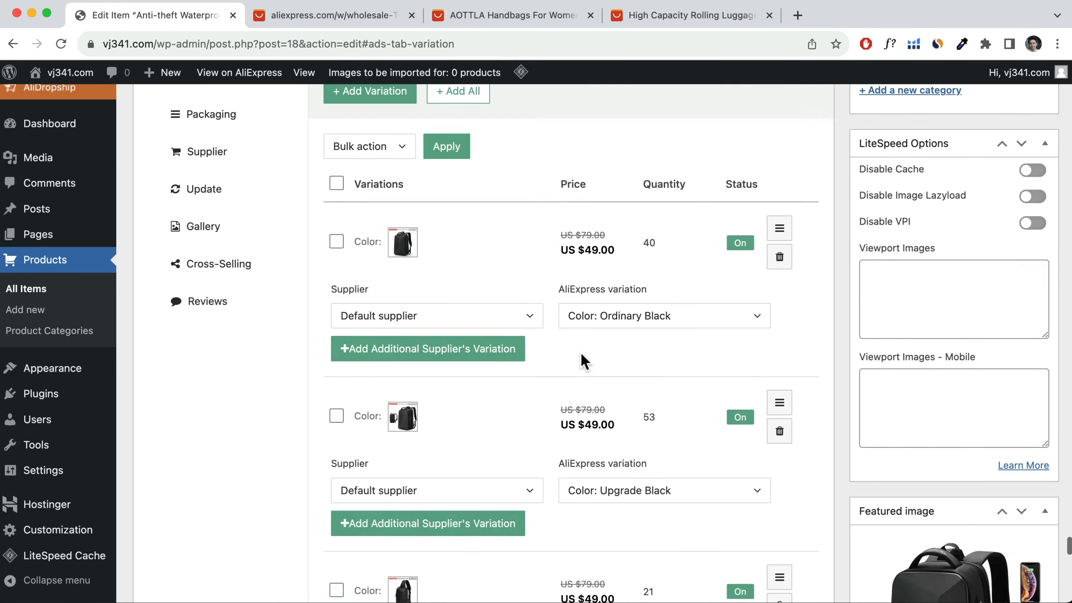
scroll(584, 359, up, 6)
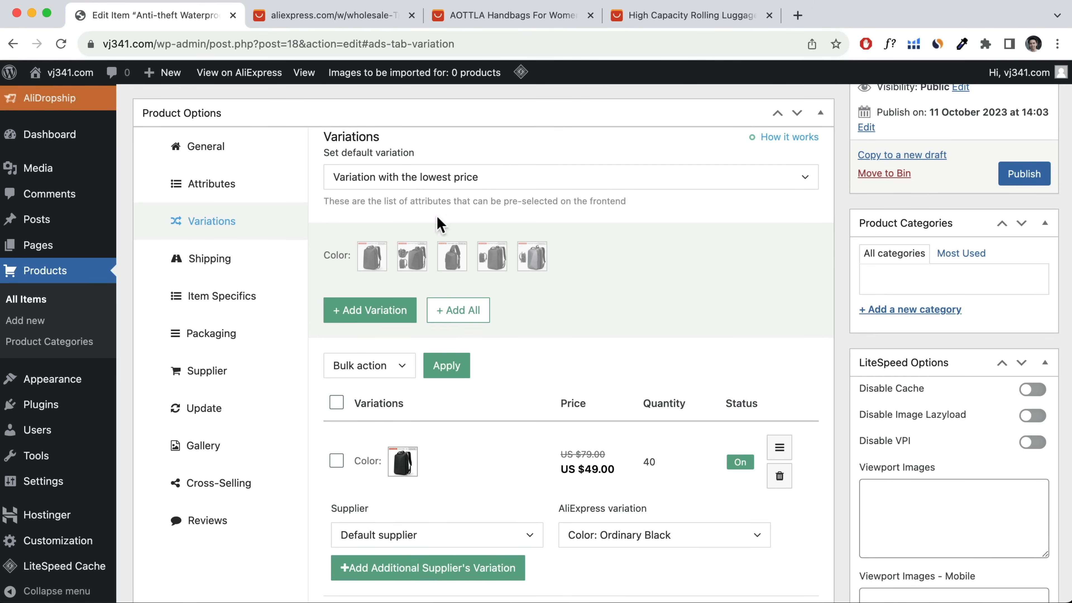
scroll(439, 224, down, 2)
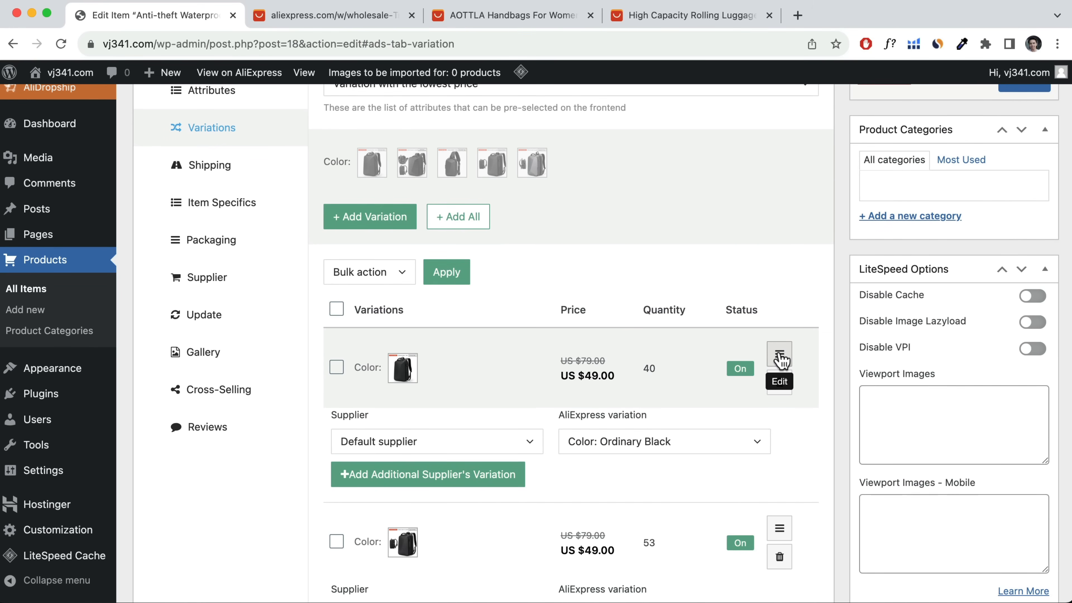
- Check the first variation's regular price, save the variations, and view Shipping with free shipping at 0
click(780, 357)
scroll(642, 382, down, 3)
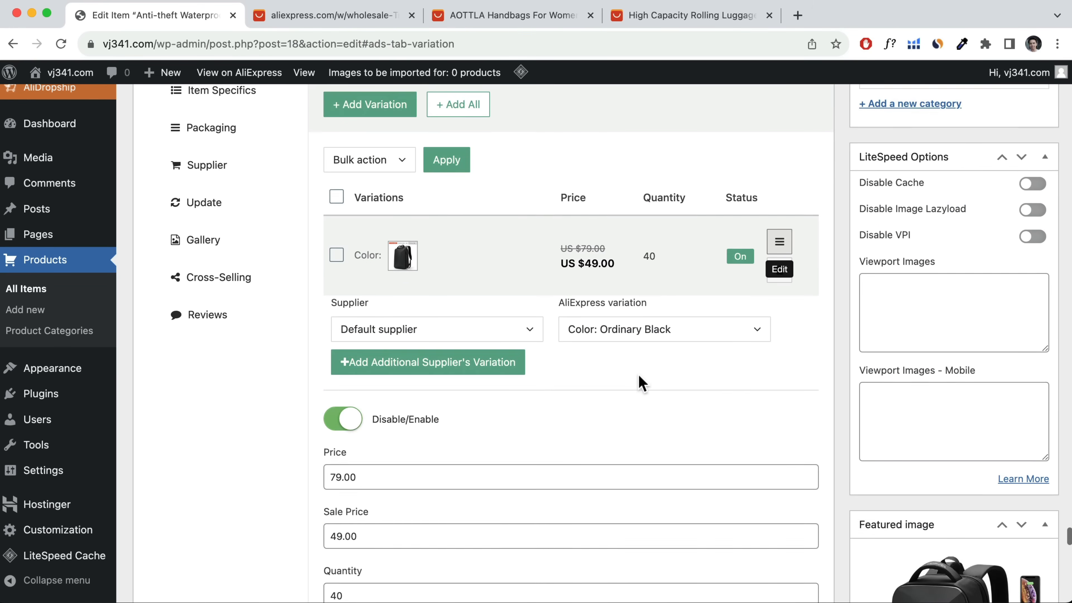
scroll(642, 382, down, 2)
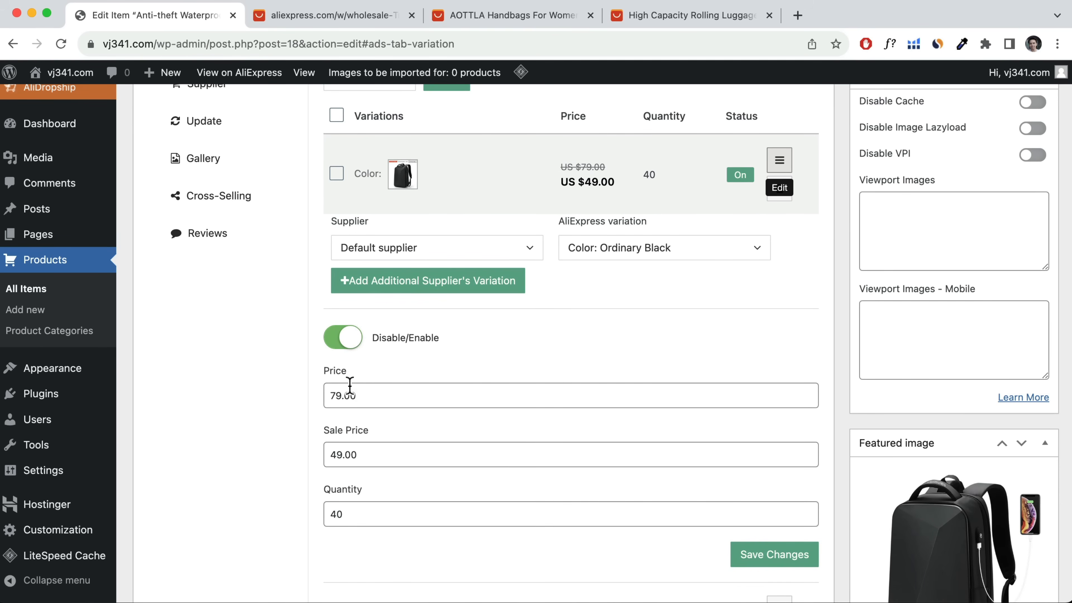
drag(367, 397, 337, 397)
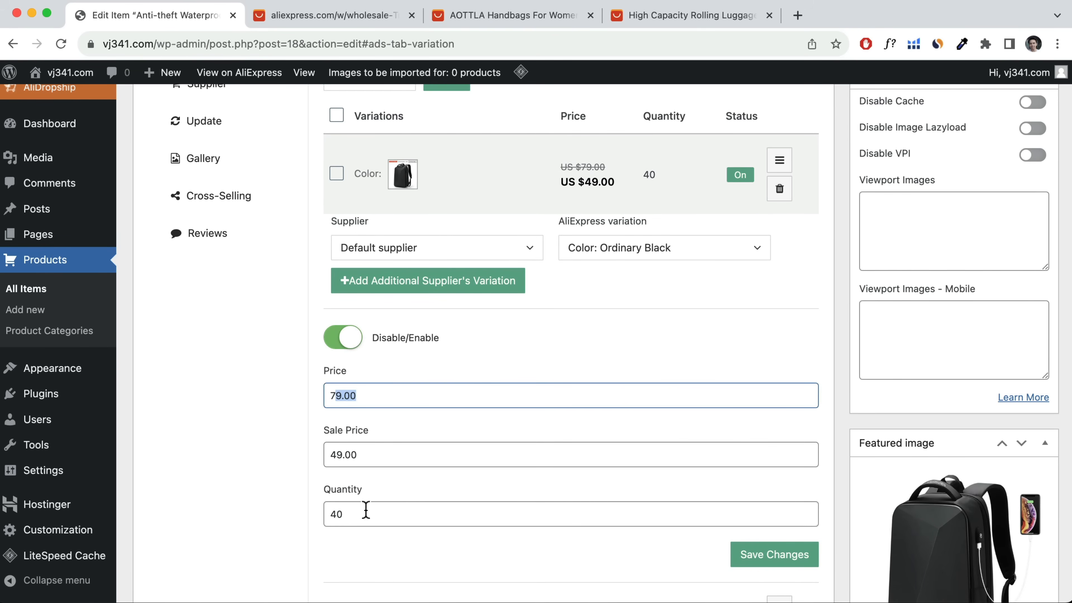
scroll(401, 506, down, 15)
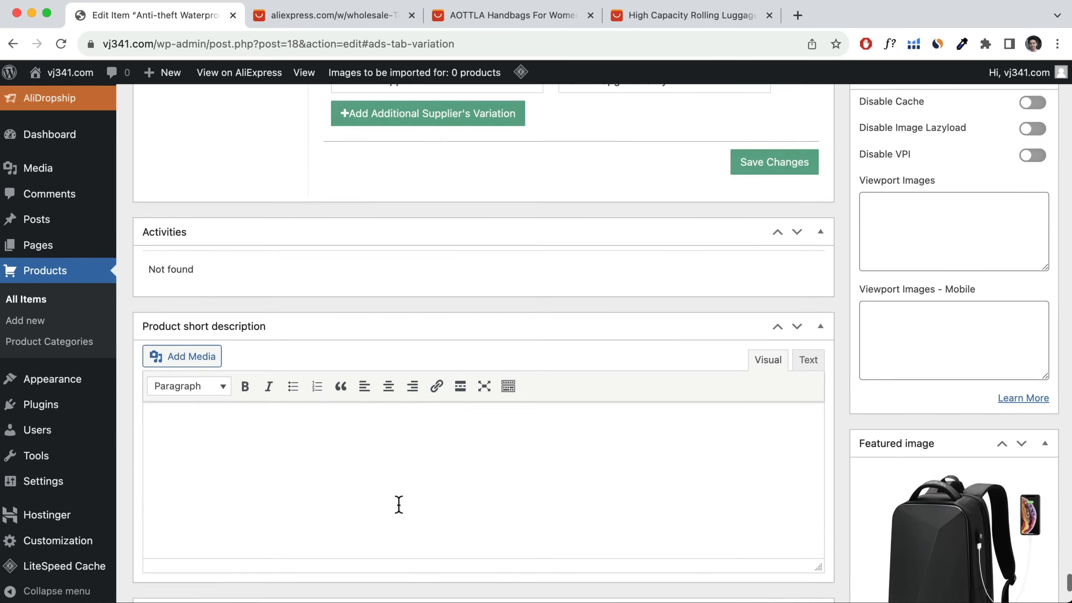
scroll(400, 486, up, 5)
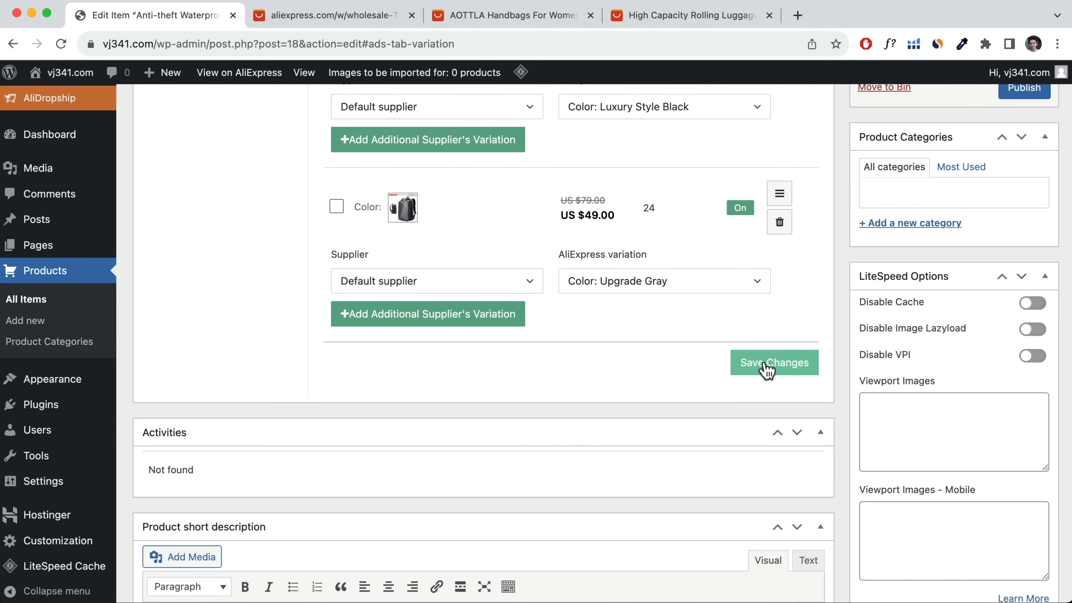
click(763, 370)
scroll(594, 364, up, 10)
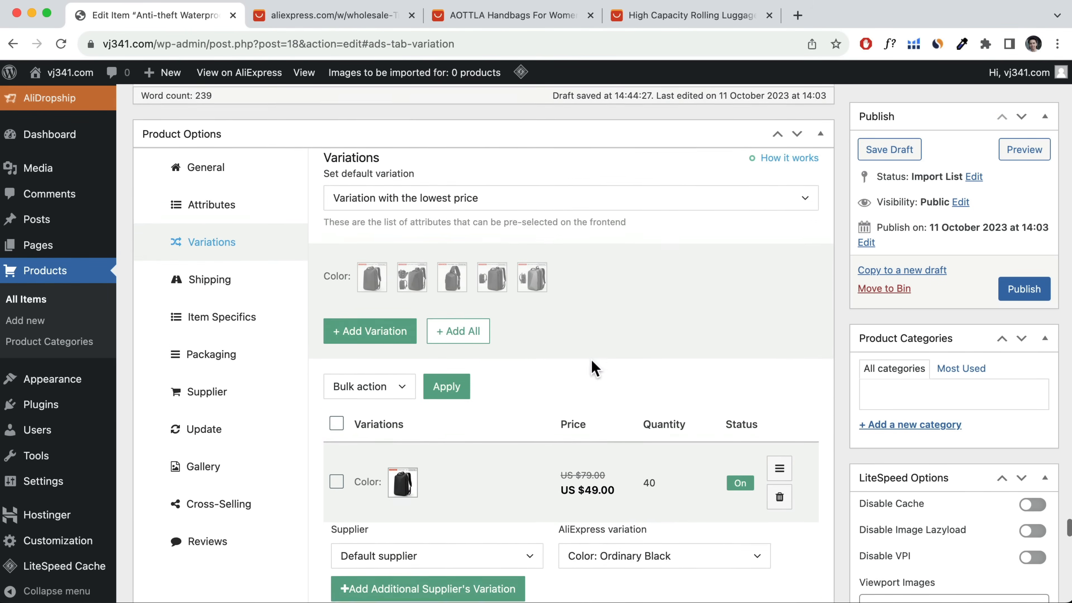
click(251, 347)
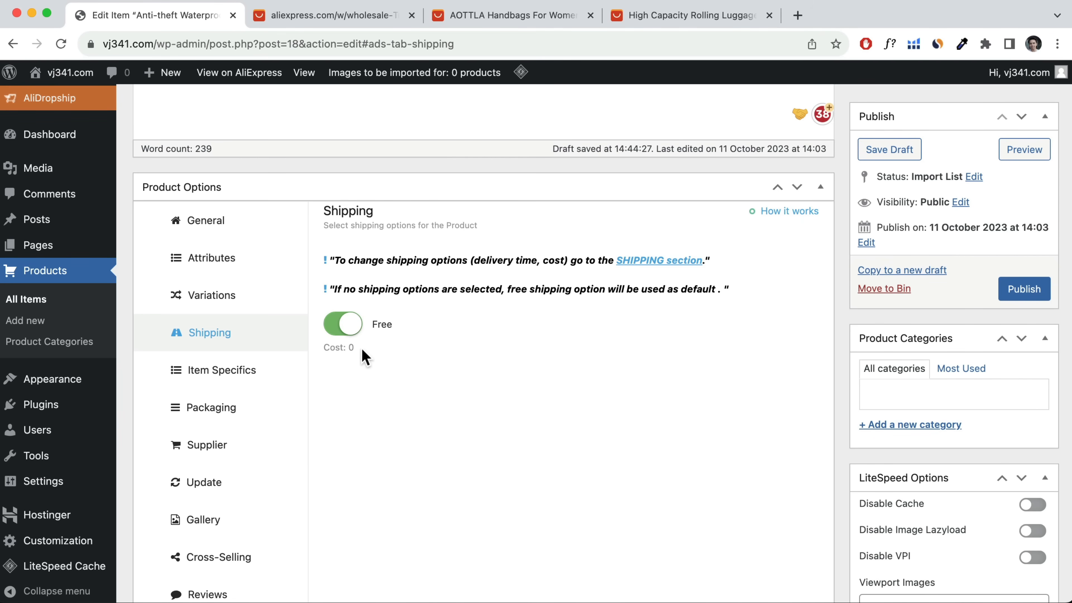
- Bring up the backpack's Item Specifics list and look through its entries
click(216, 371)
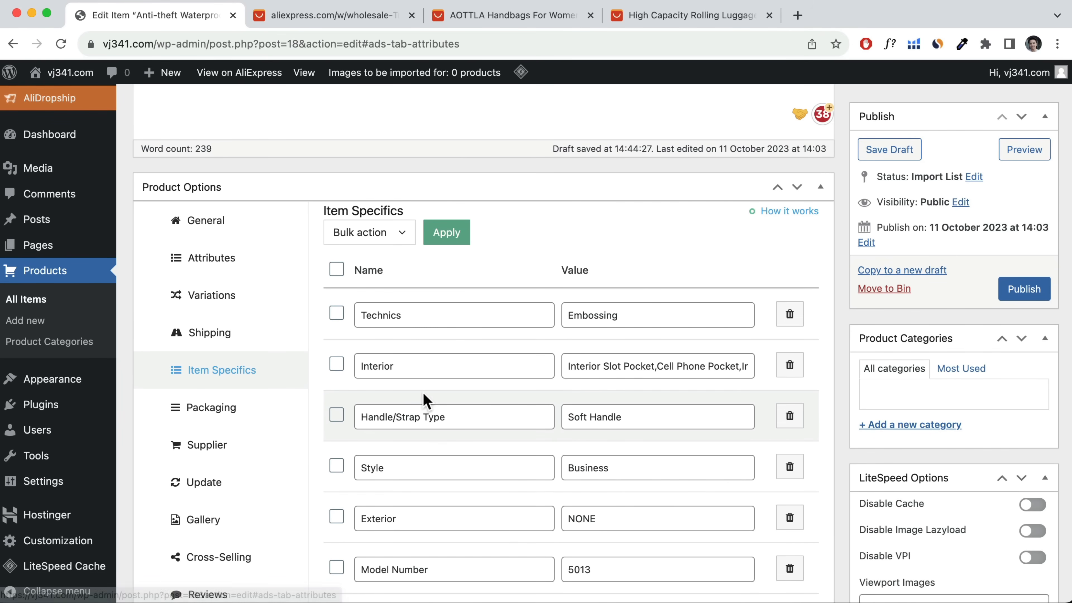
scroll(443, 408, down, 10)
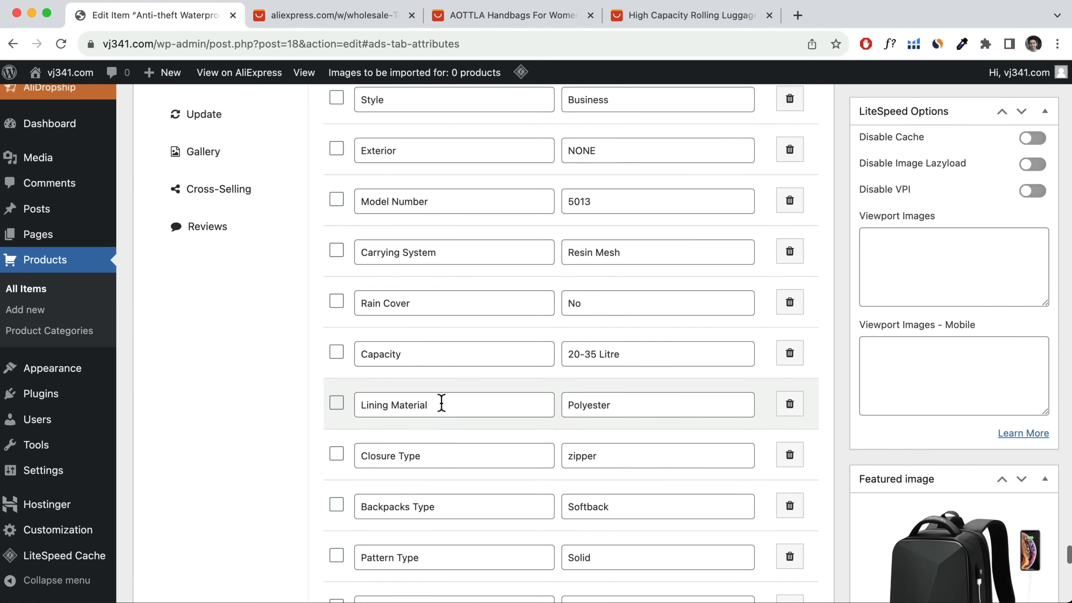
scroll(439, 404, down, 5)
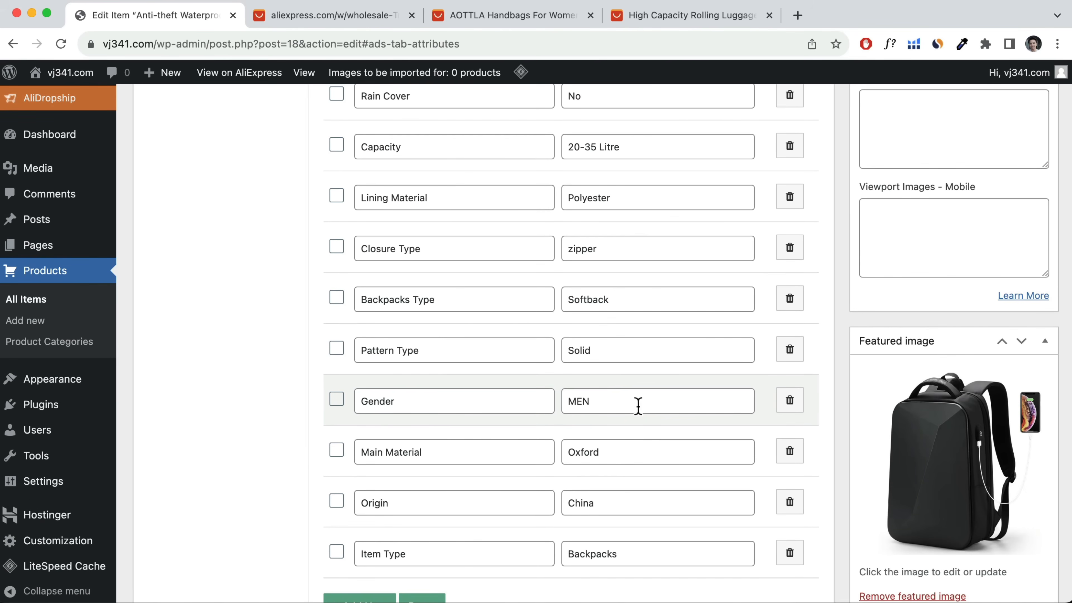
scroll(640, 445, down, 2)
scroll(637, 440, up, 10)
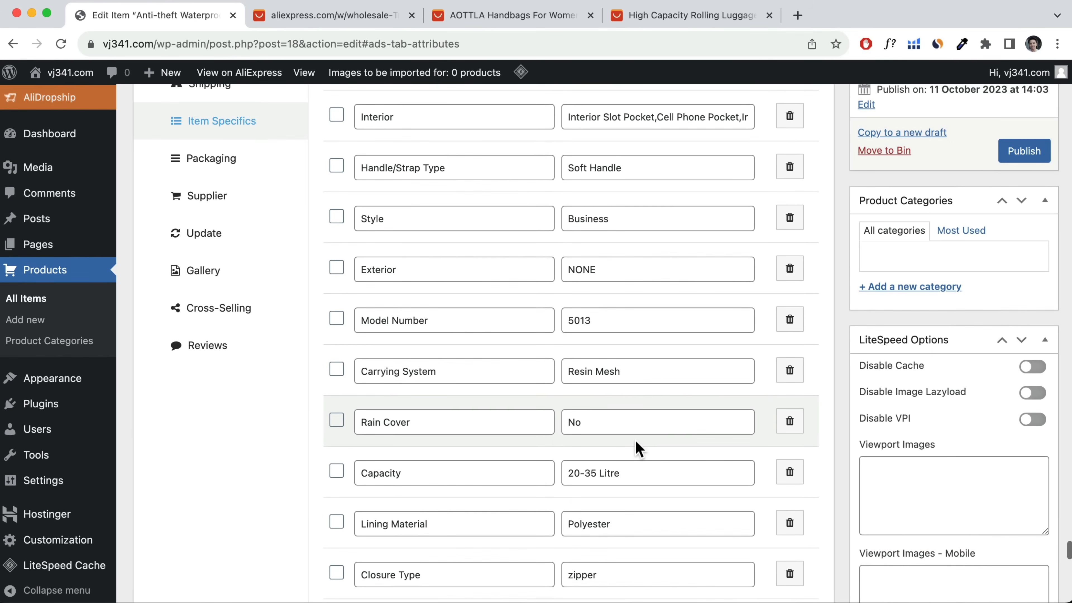
scroll(639, 448, down, 15)
scroll(651, 290, up, 6)
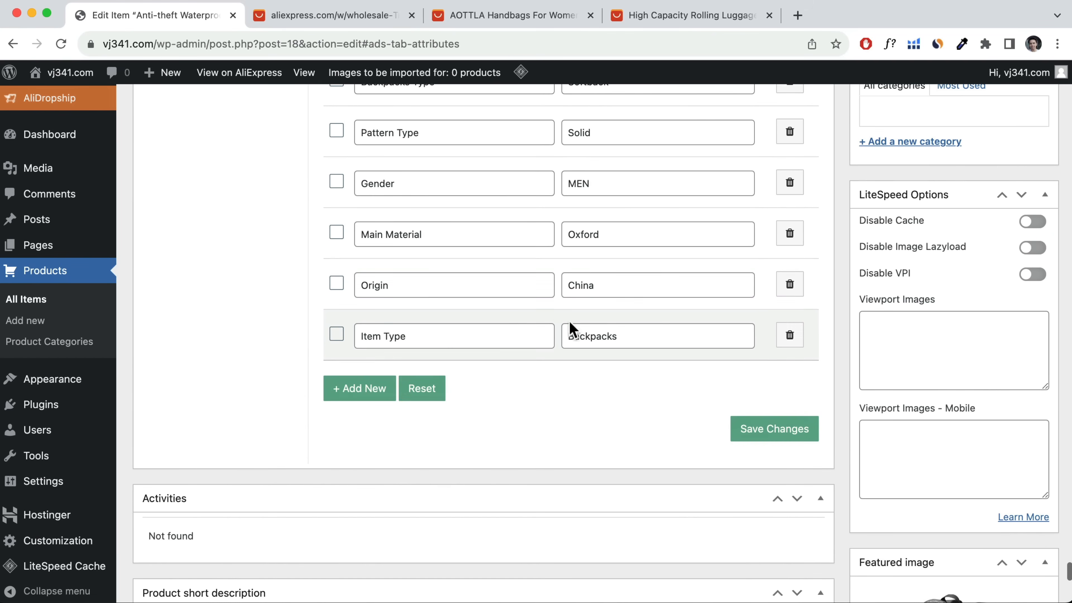
scroll(663, 292, up, 9)
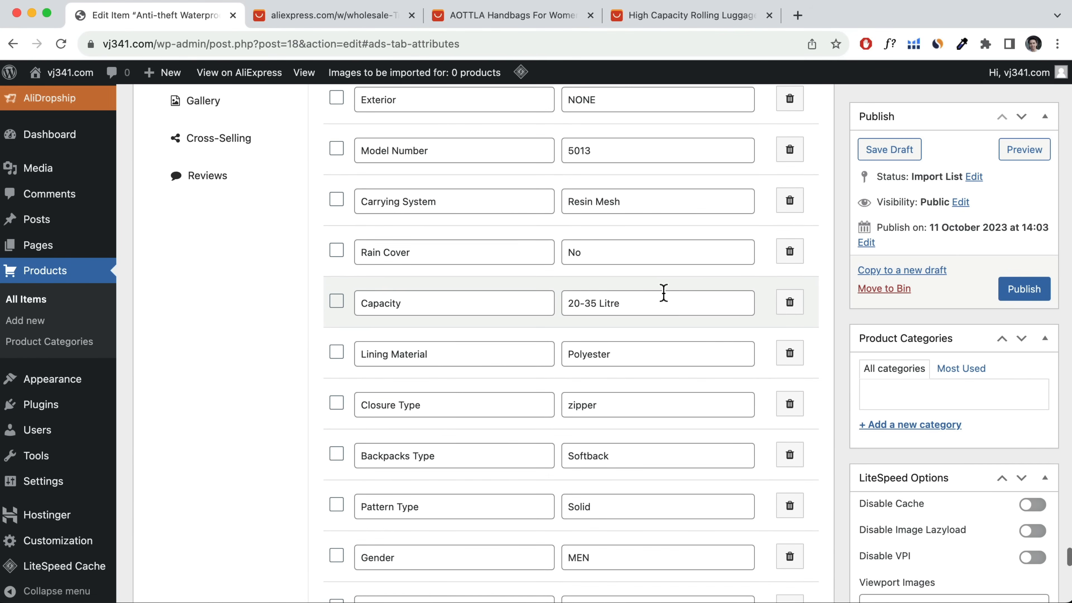
scroll(664, 292, up, 5)
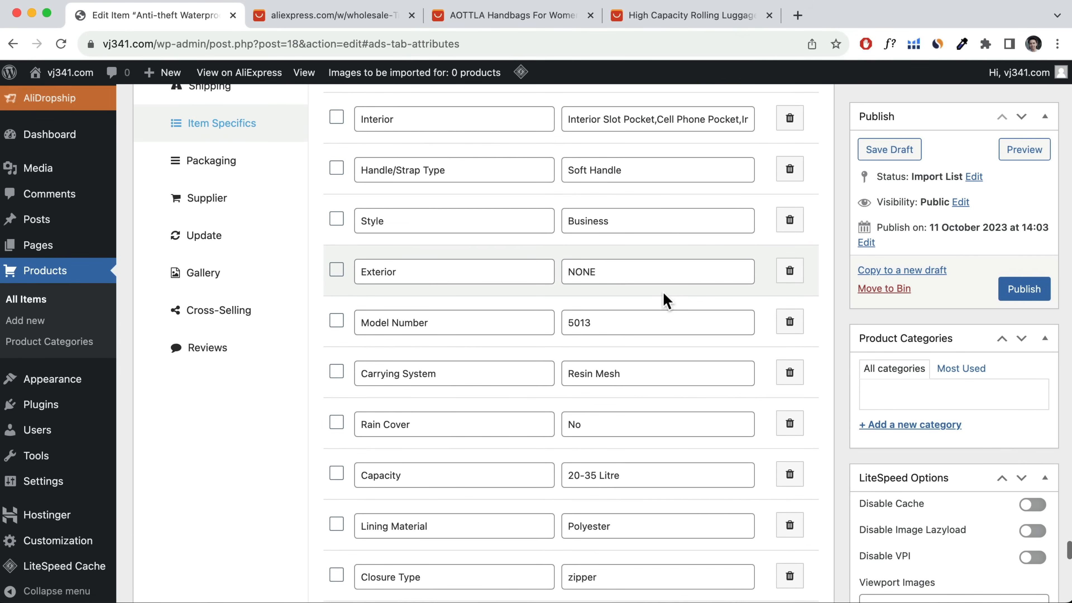
scroll(664, 300, up, 3)
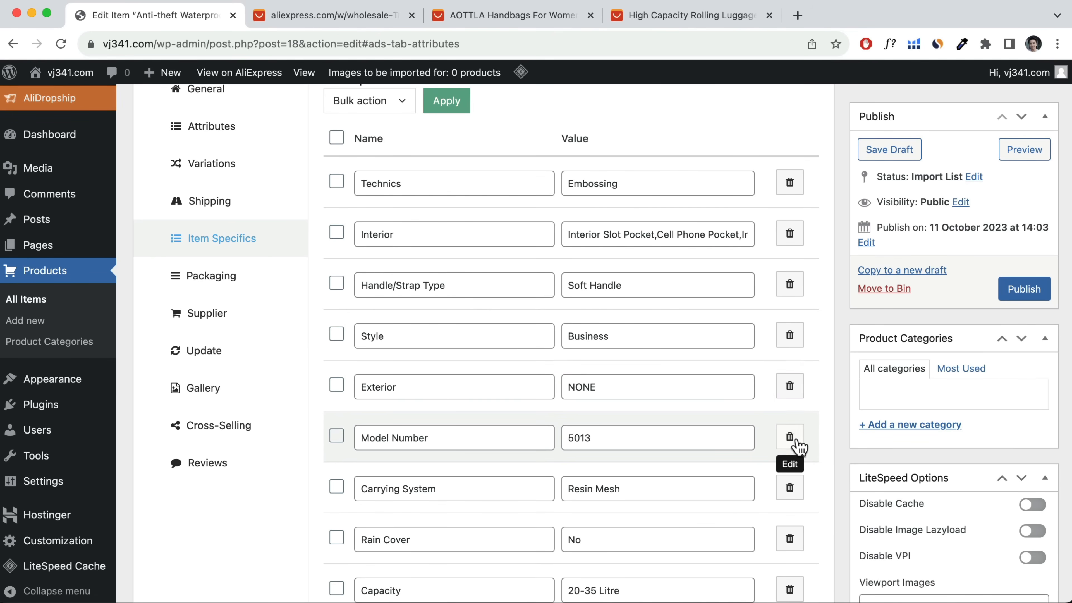
- Delete the Model Number and Exterior item specifics, save, and view the empty Packaging options
click(790, 437)
click(789, 386)
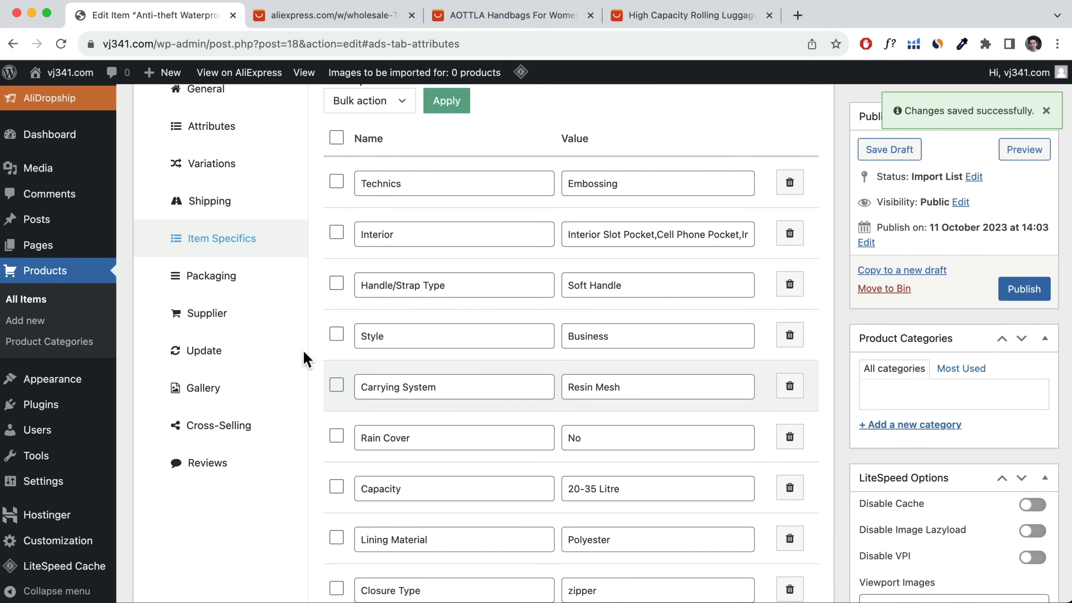
scroll(608, 343, down, 10)
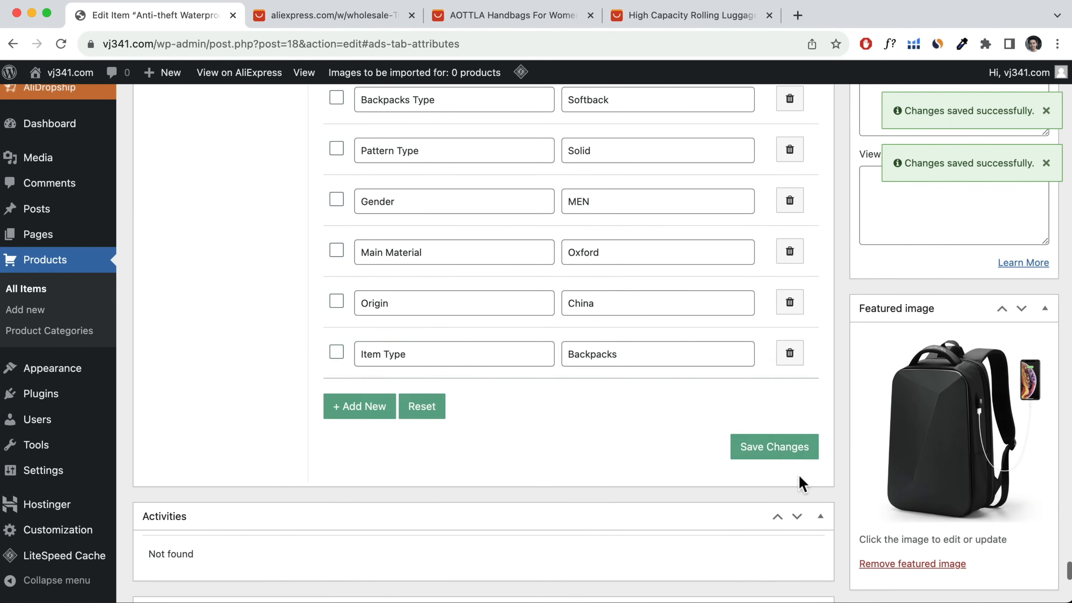
click(794, 448)
scroll(633, 426, up, 10)
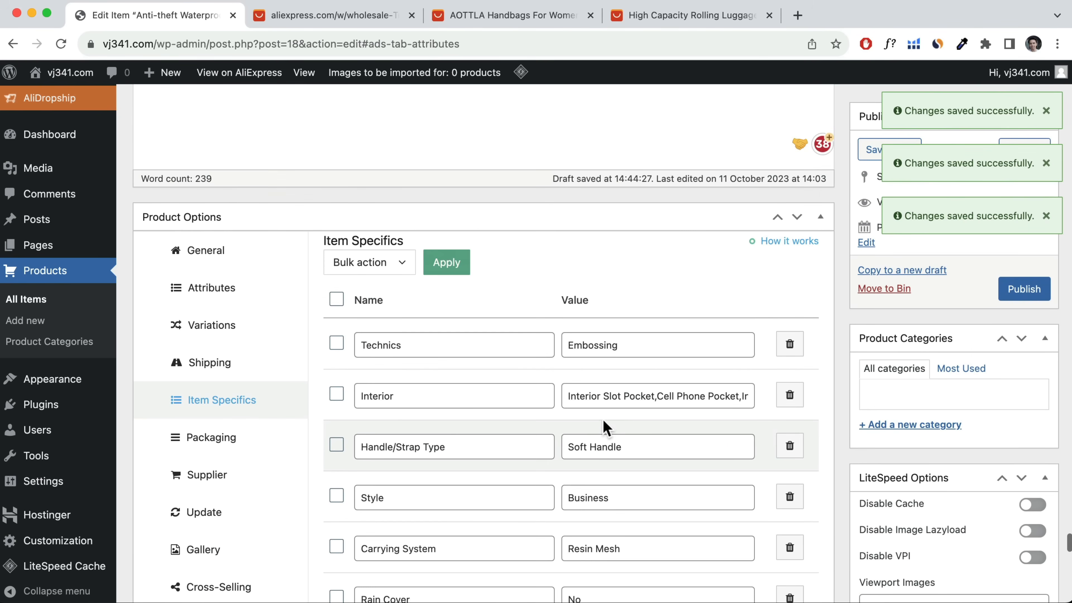
click(215, 438)
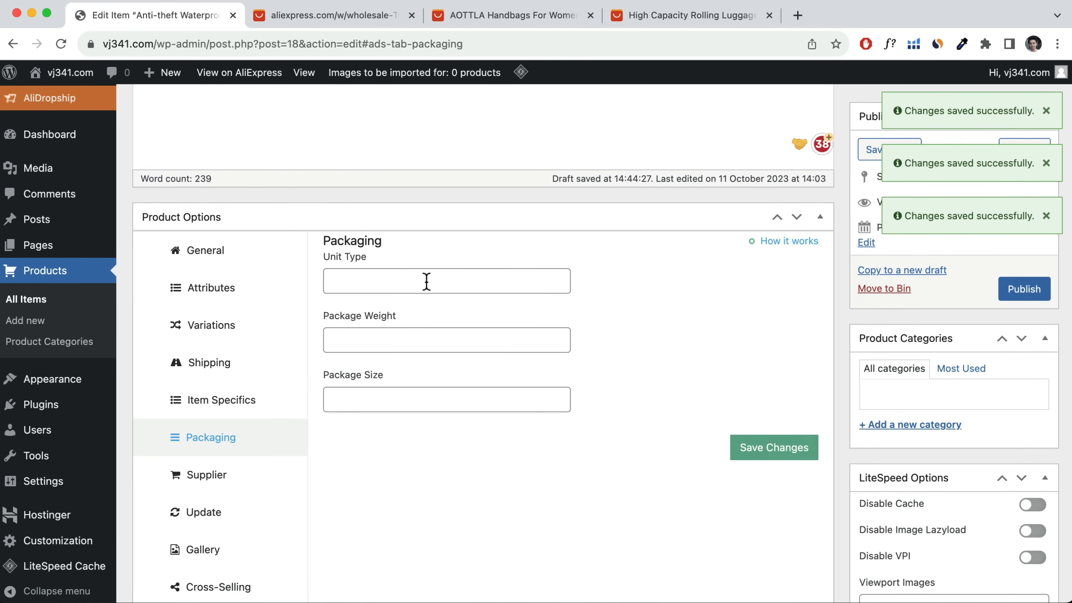
- Show the Supplier details and select the Product ID, Product Url and Store Name values
scroll(425, 295, down, 1)
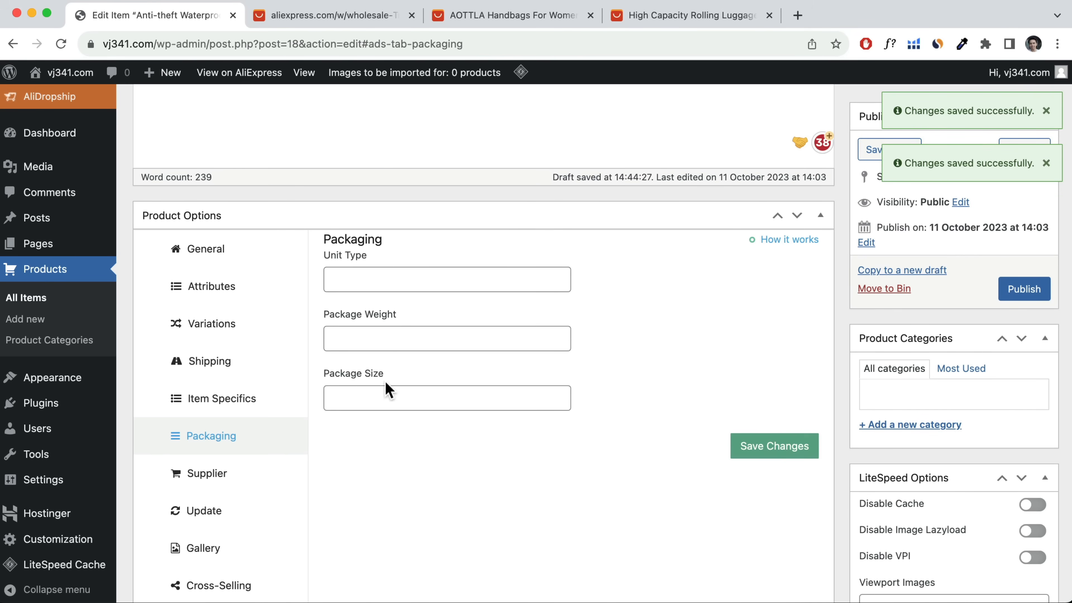
scroll(366, 391, down, 5)
click(225, 378)
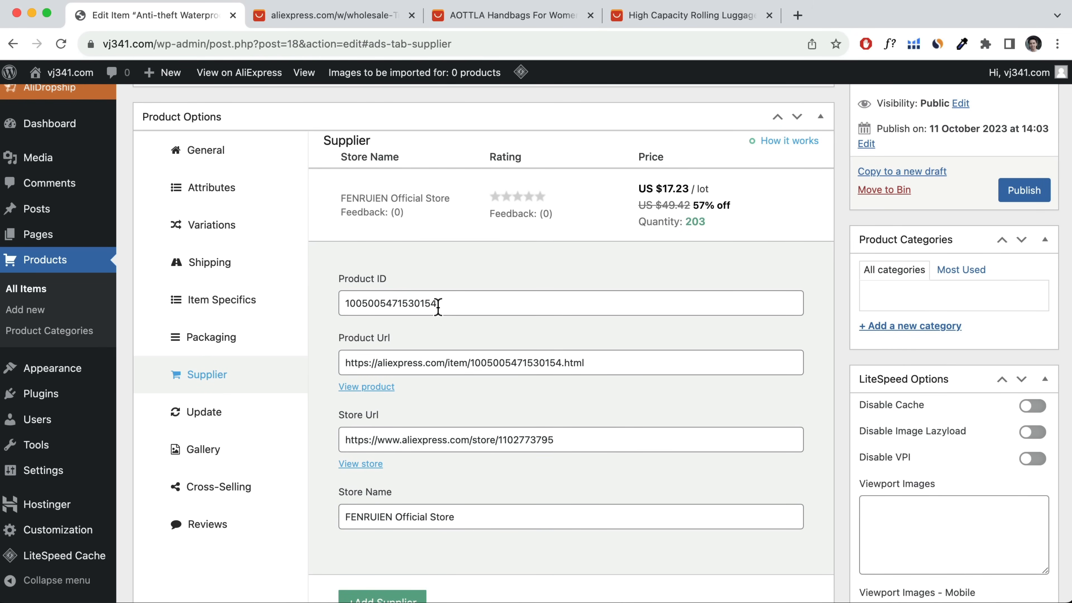
drag(448, 304, 320, 311)
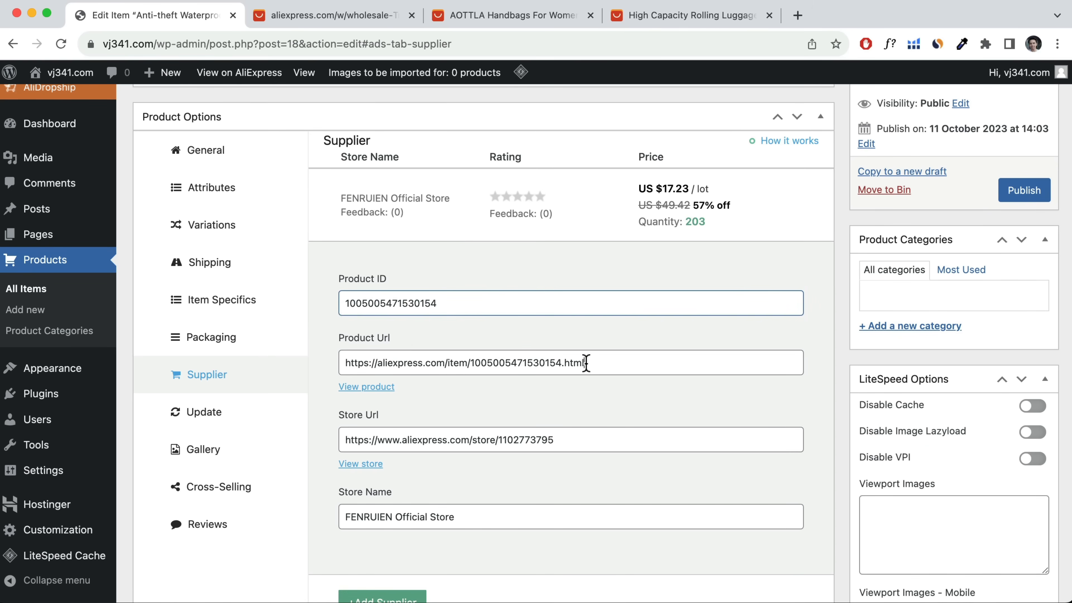
drag(586, 361, 335, 373)
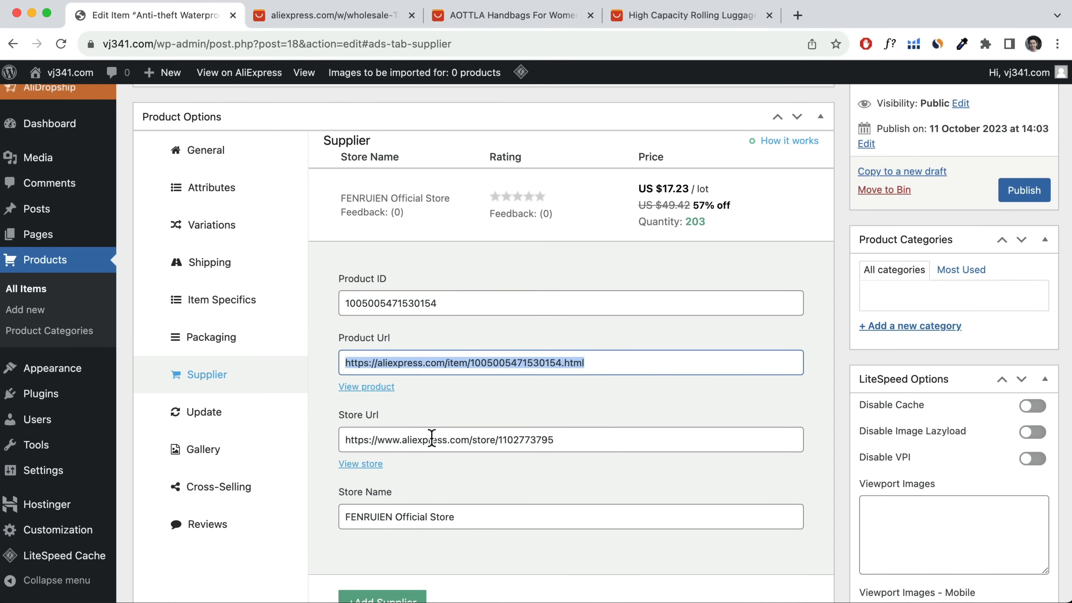
drag(461, 517, 341, 523)
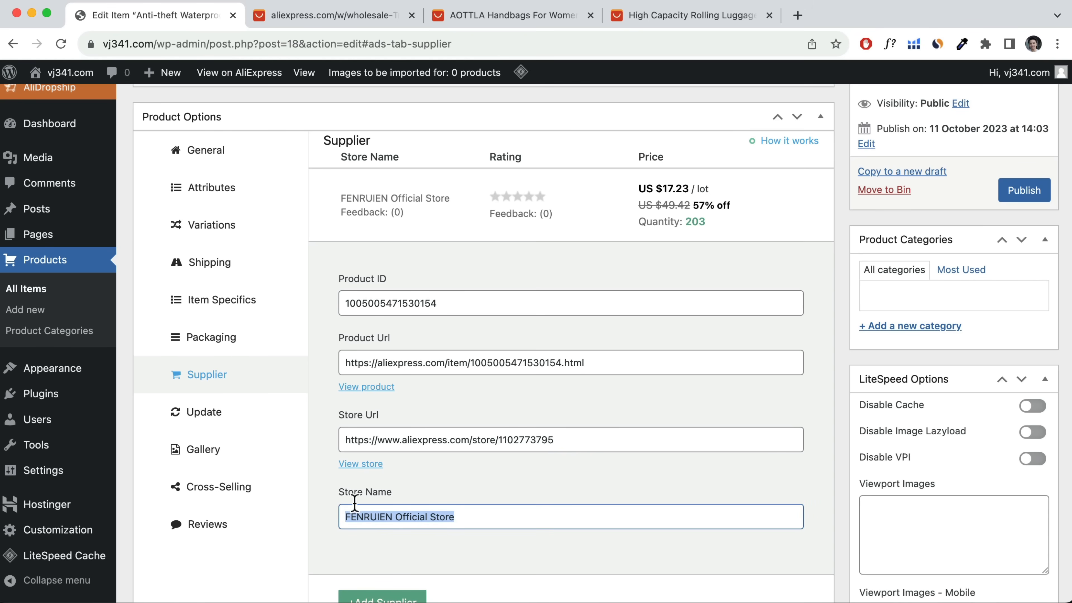
- Show the Update options, with product updating on and price and stock updating automatically
scroll(494, 441, down, 3)
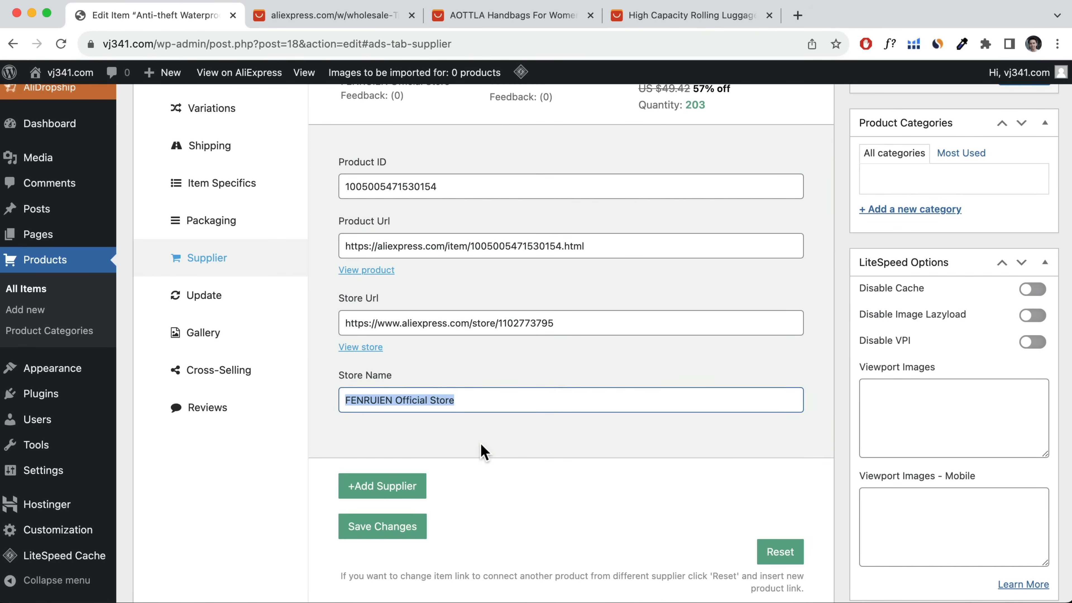
scroll(484, 451, up, 2)
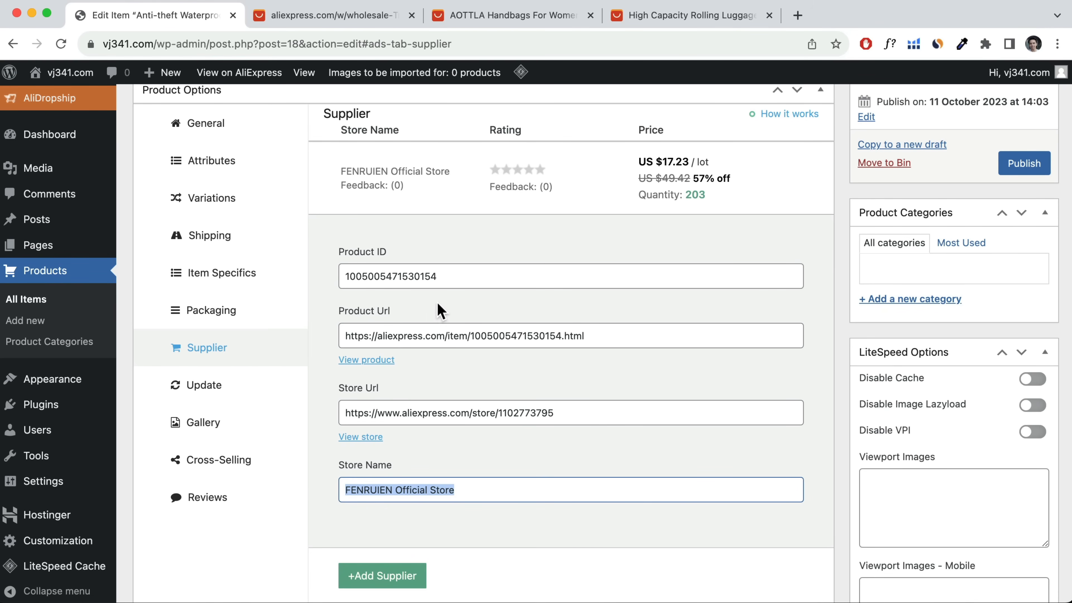
click(218, 394)
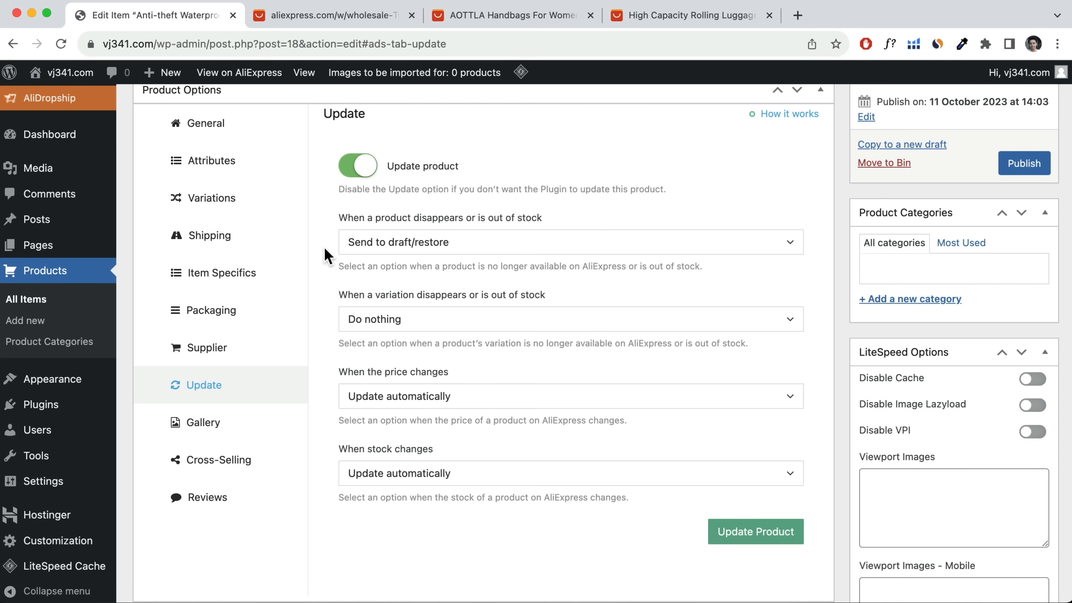
- Set both product- and variation-disappears rules to Set quantity to zero and save with Update Product
click(382, 244)
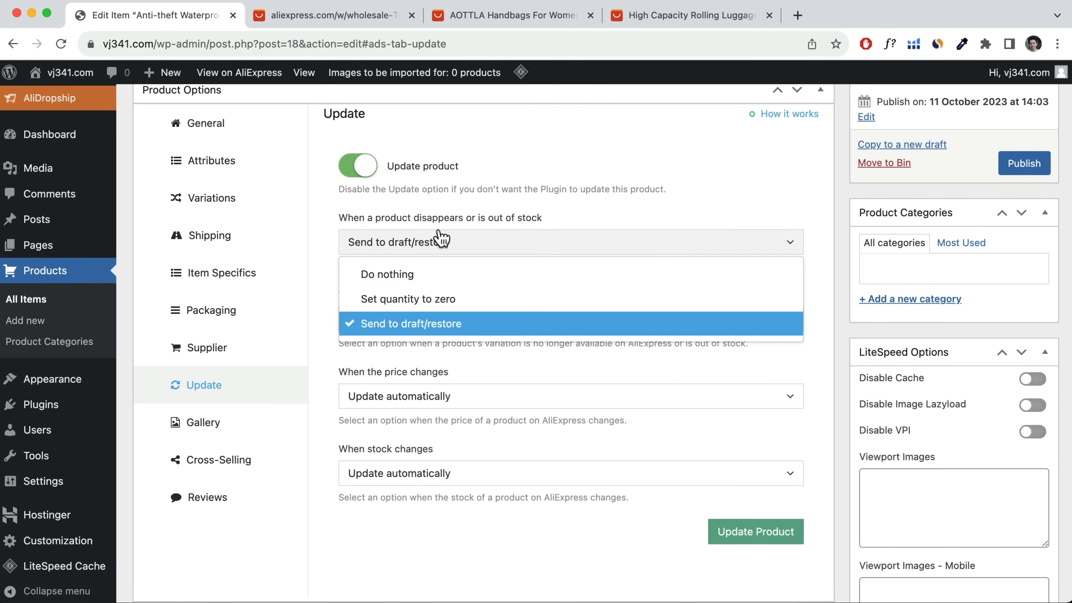
click(402, 299)
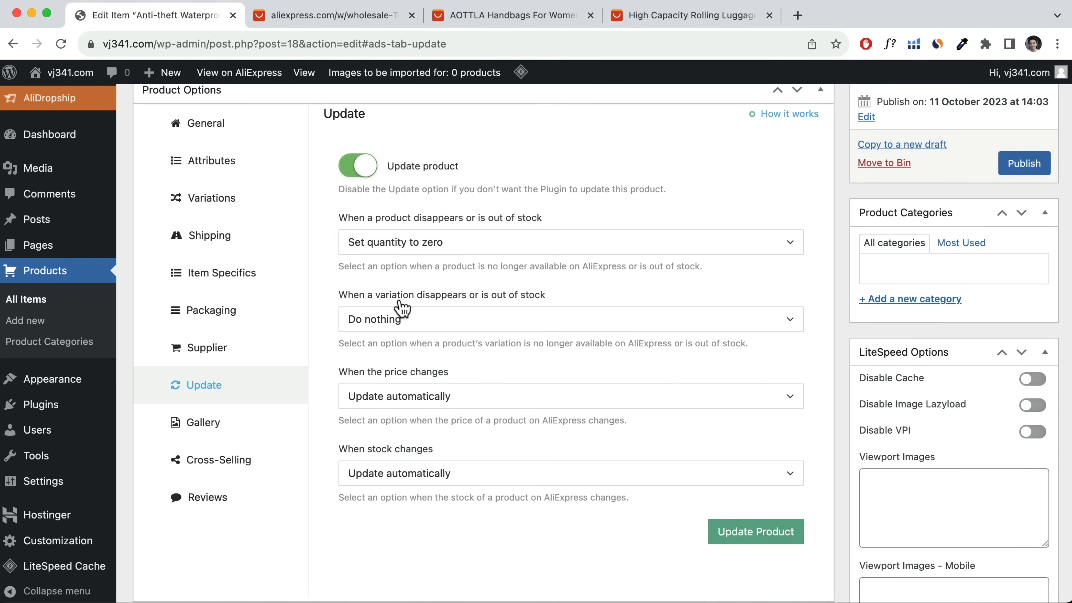
click(406, 319)
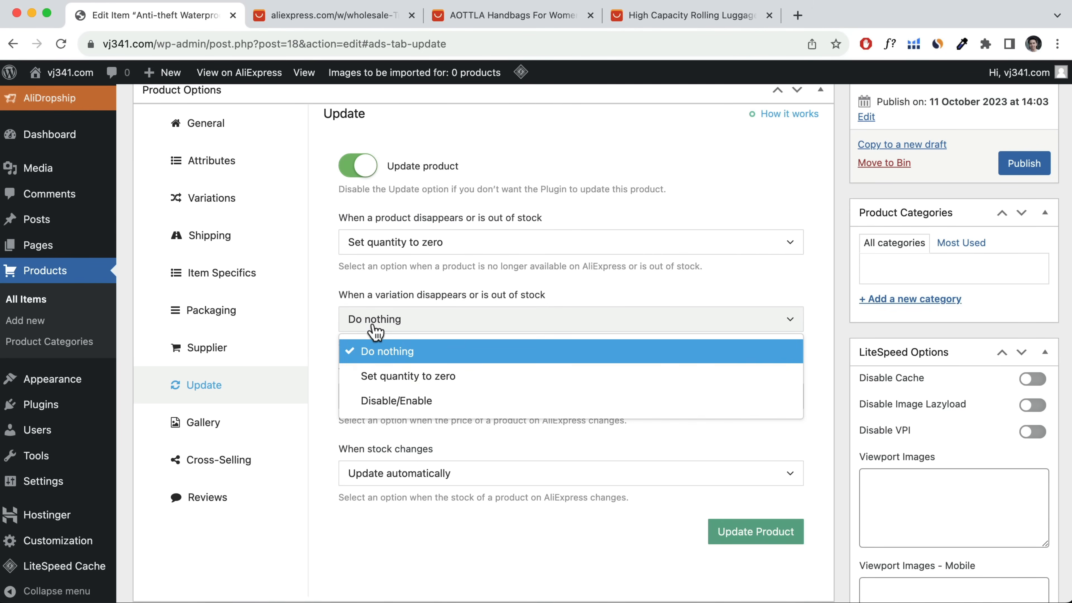
click(381, 378)
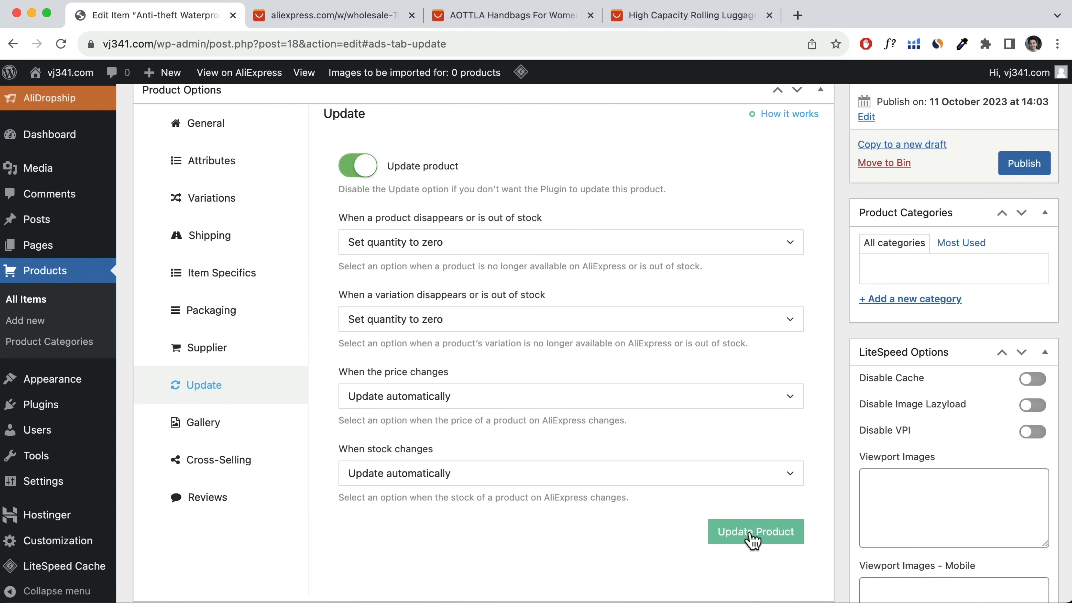
click(748, 542)
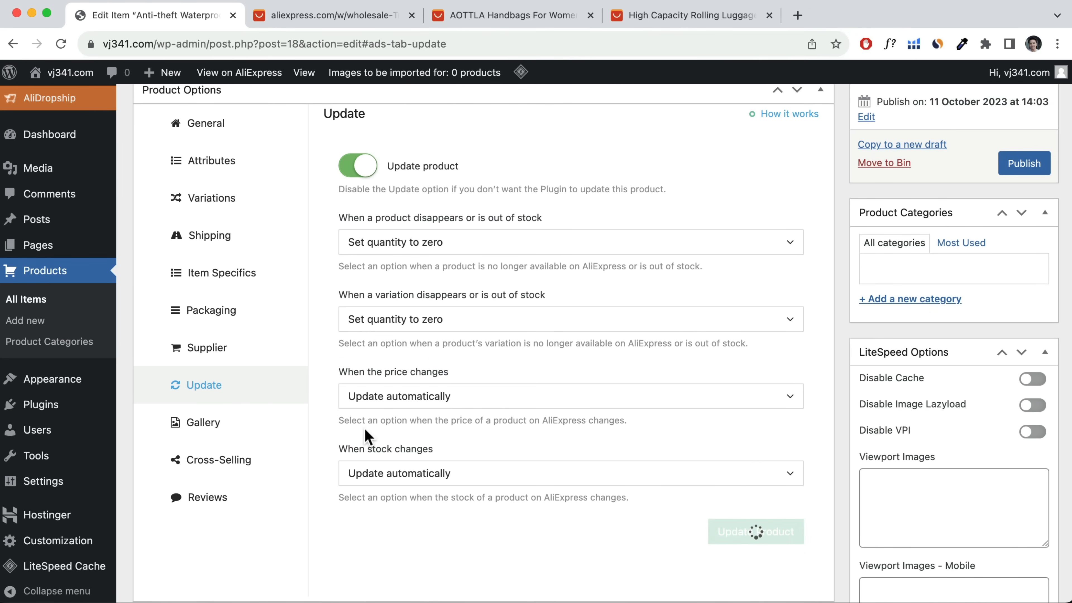
click(445, 399)
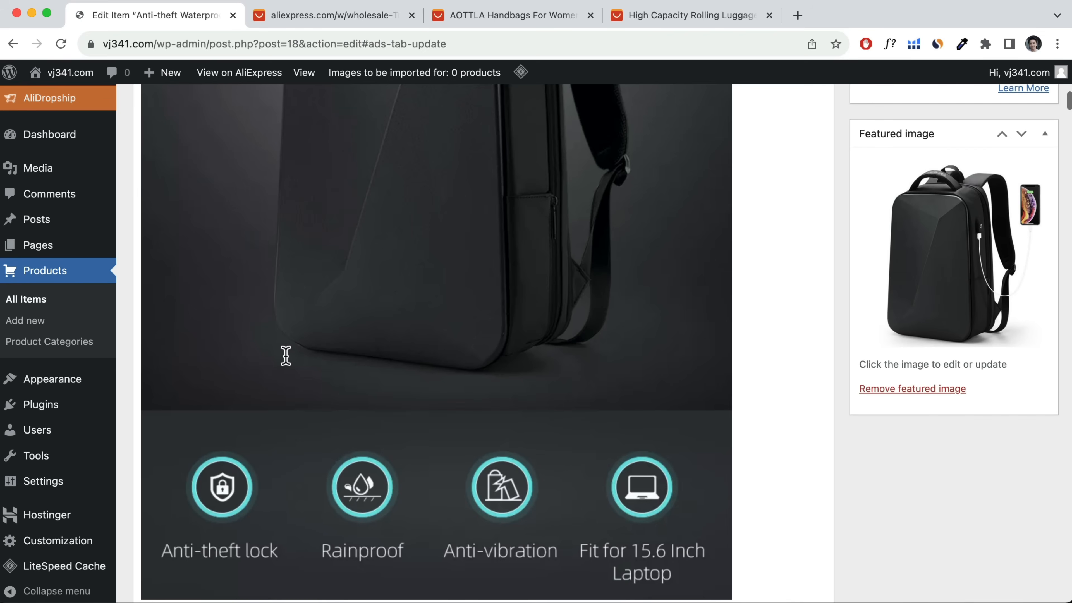
- Return to the backpack's Update settings and scroll through them
scroll(246, 354, down, 20)
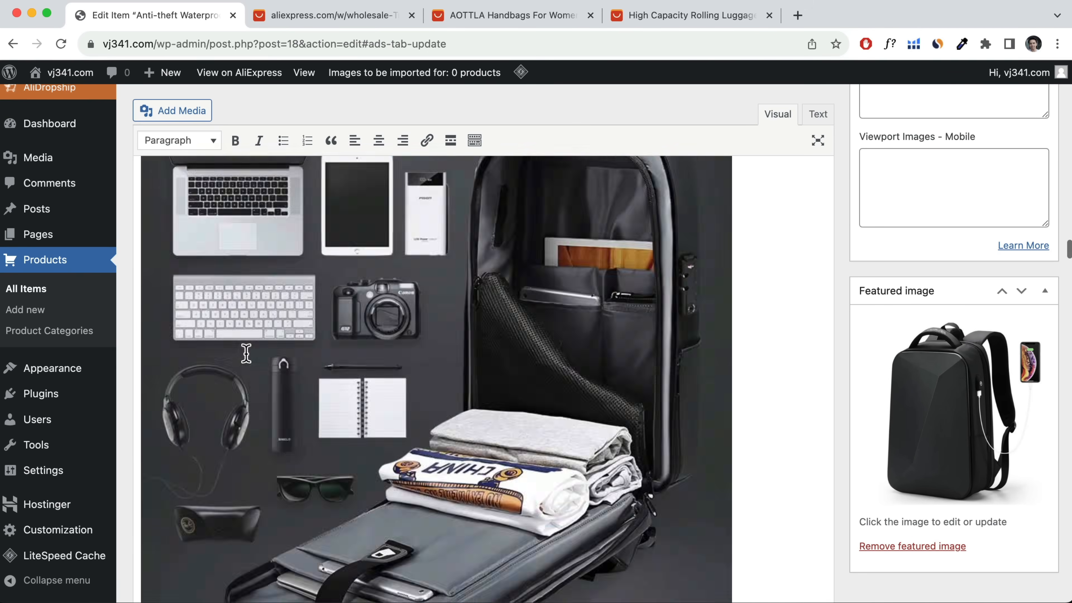
scroll(246, 354, down, 20)
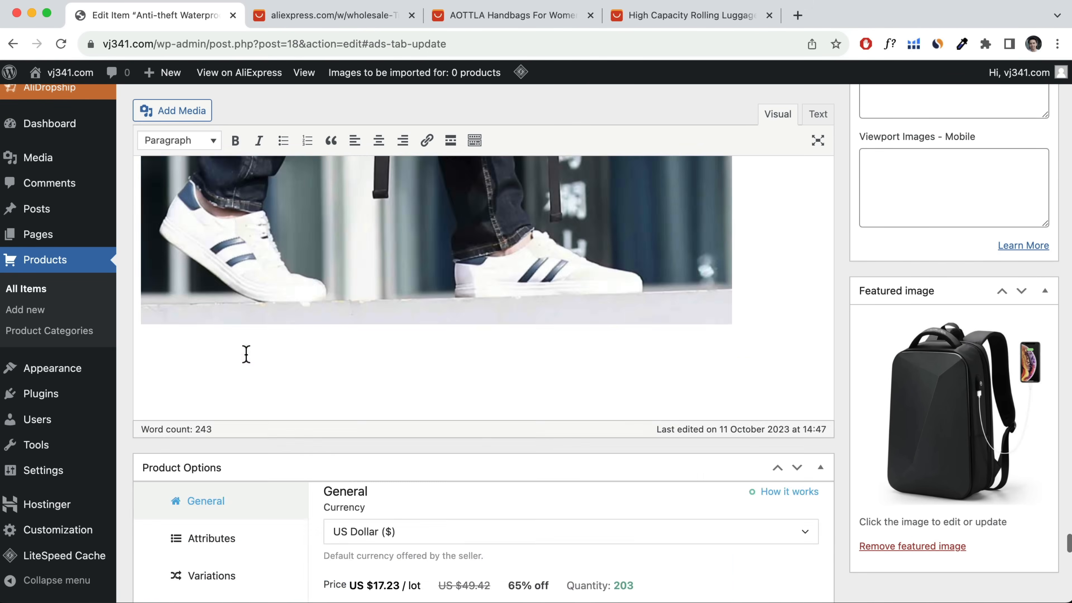
scroll(244, 354, up, 6)
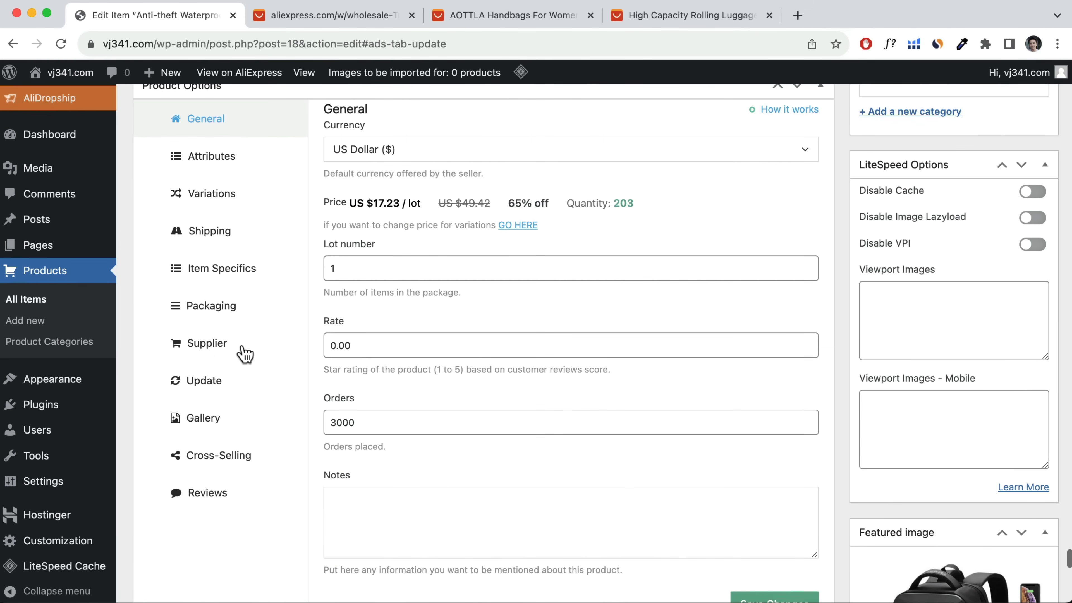
click(204, 382)
scroll(323, 331, down, 2)
scroll(325, 330, down, 20)
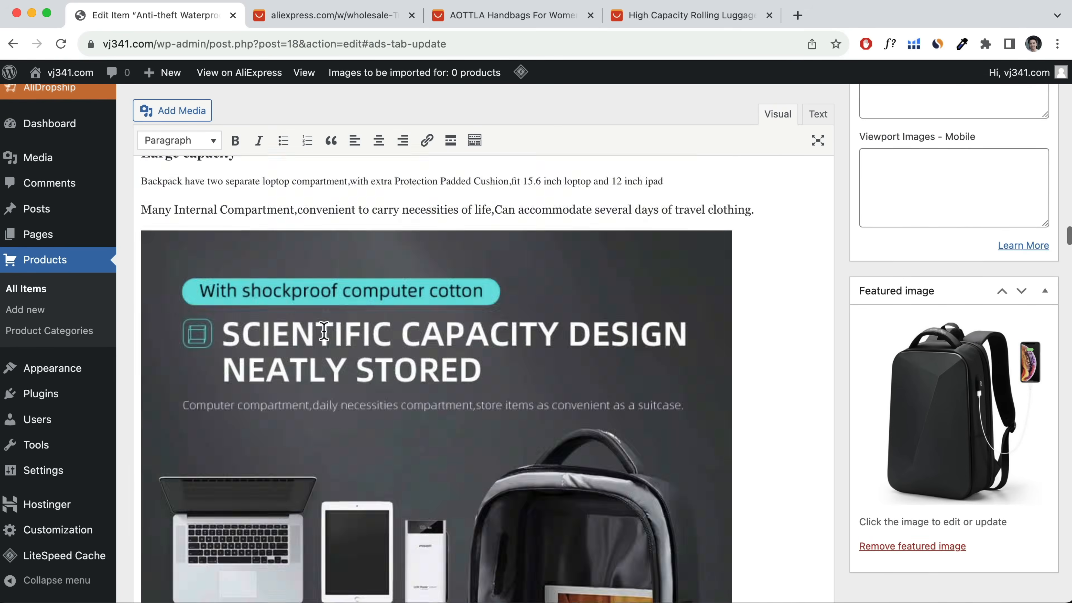
scroll(322, 332, down, 20)
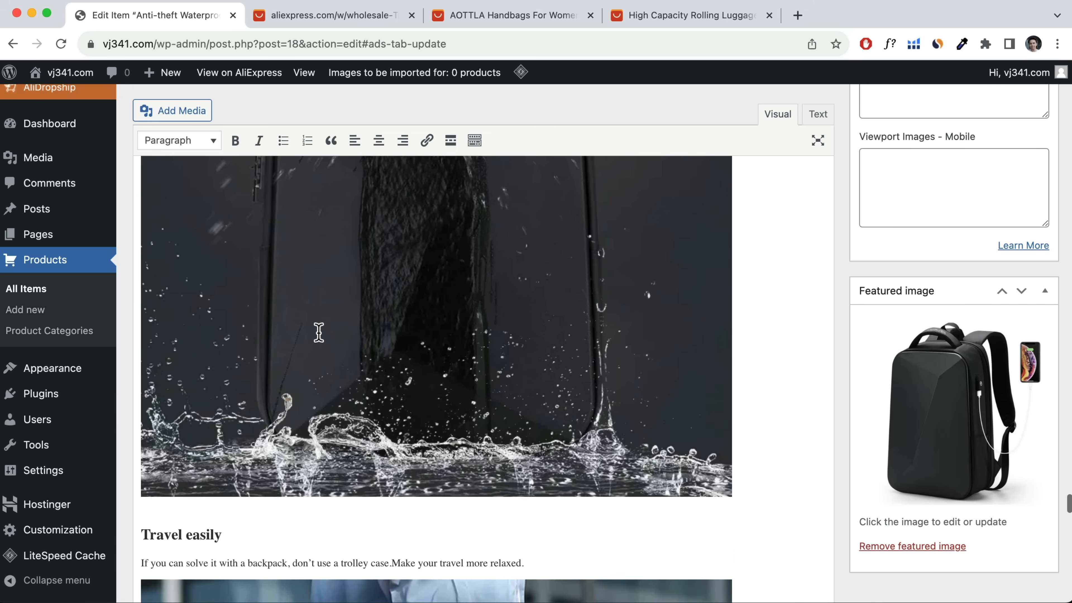
scroll(319, 339, up, 8)
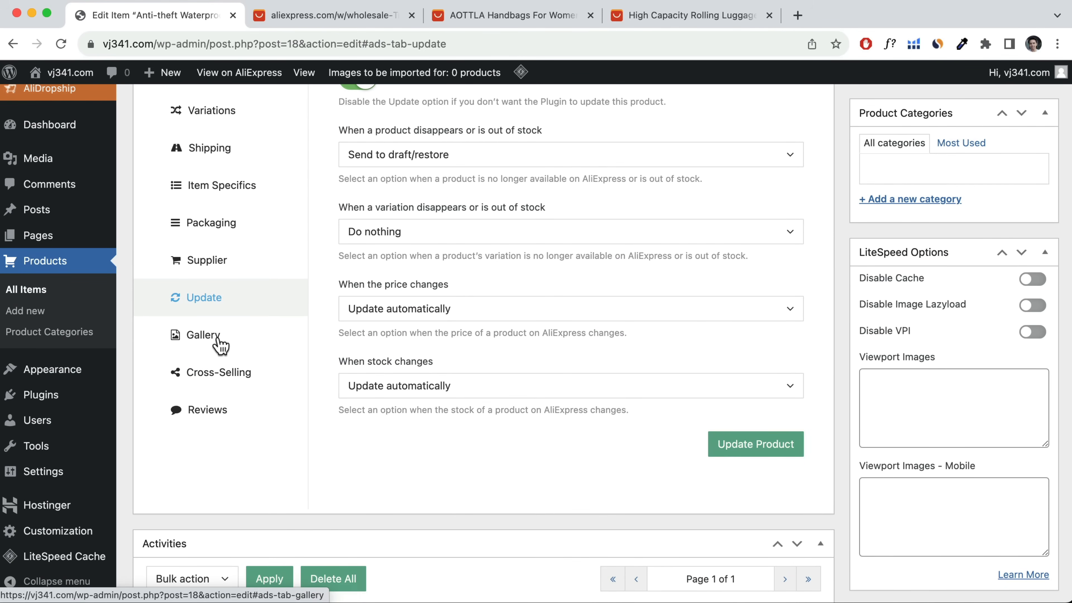
- Review the six-photo image gallery, then view the empty Cross-Selling options
click(217, 345)
scroll(219, 348, up, 2)
scroll(220, 346, up, 2)
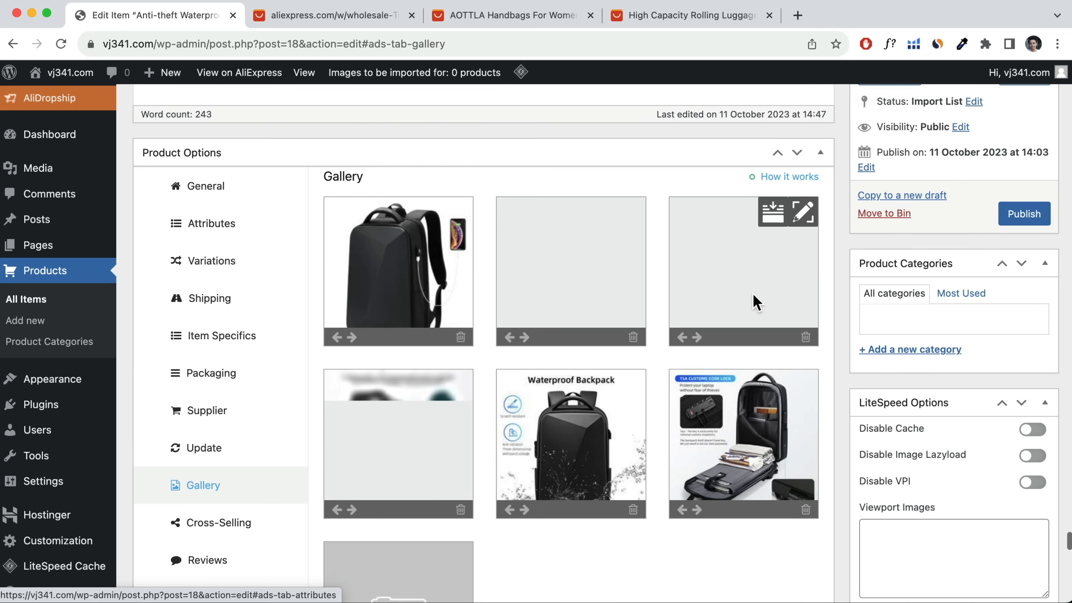
scroll(584, 354, down, 1)
scroll(583, 355, down, 3)
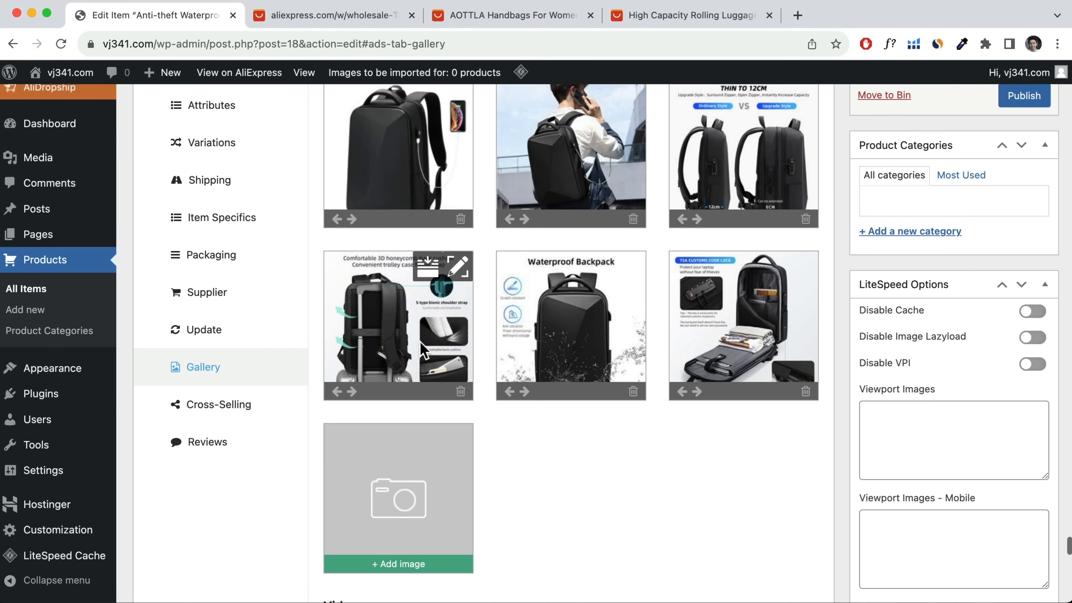
scroll(460, 277, up, 4)
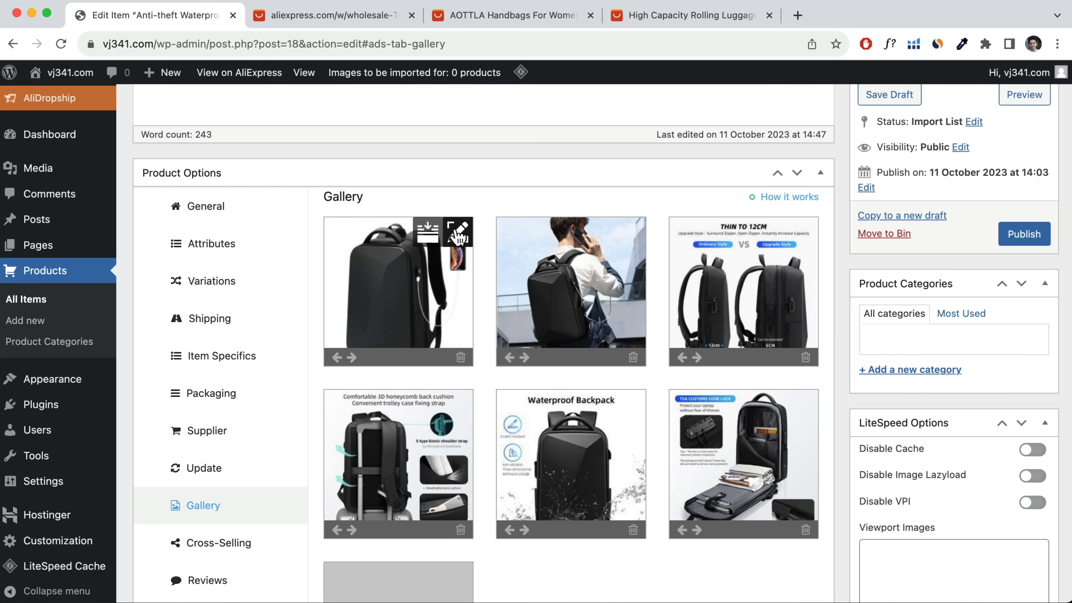
scroll(278, 435, down, 3)
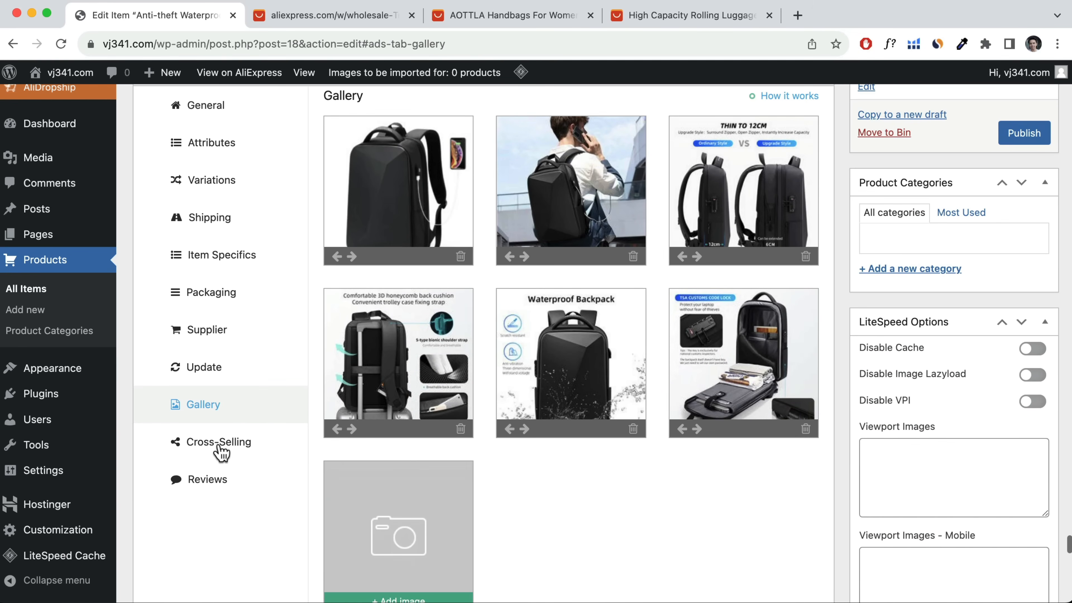
click(218, 444)
scroll(451, 265, up, 3)
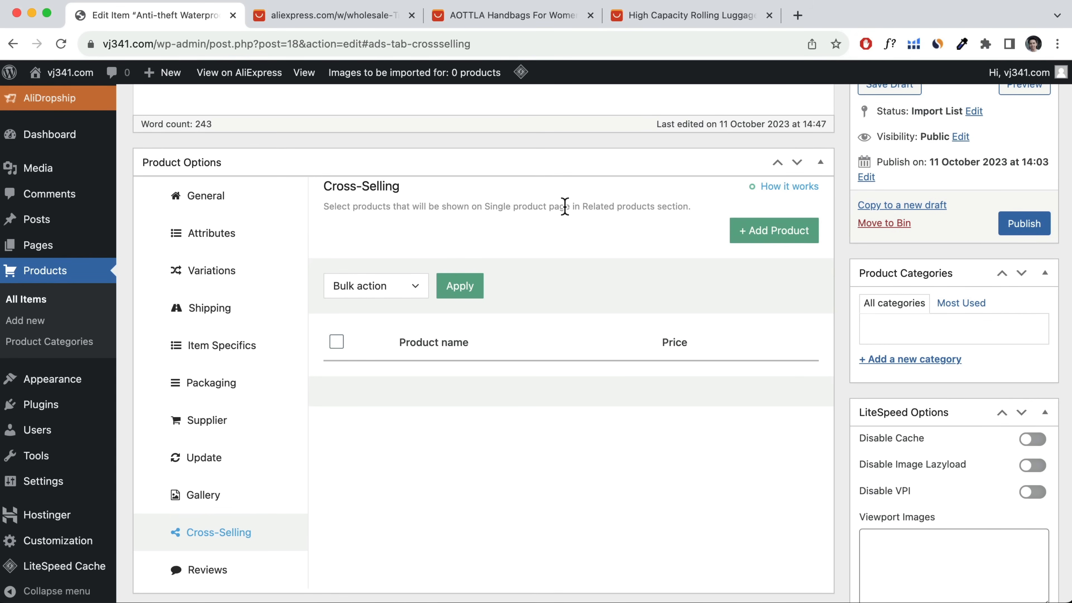
- Check the related-products note and Reviews tab, then publish the backpack, changing Import List to Published
drag(584, 206, 685, 206)
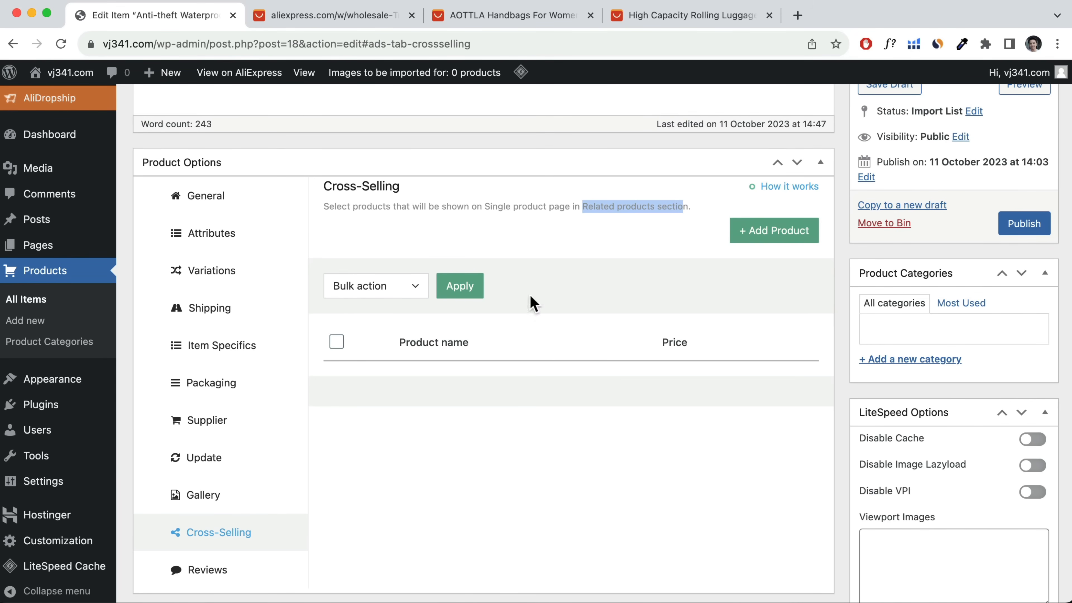
scroll(256, 471, down, 3)
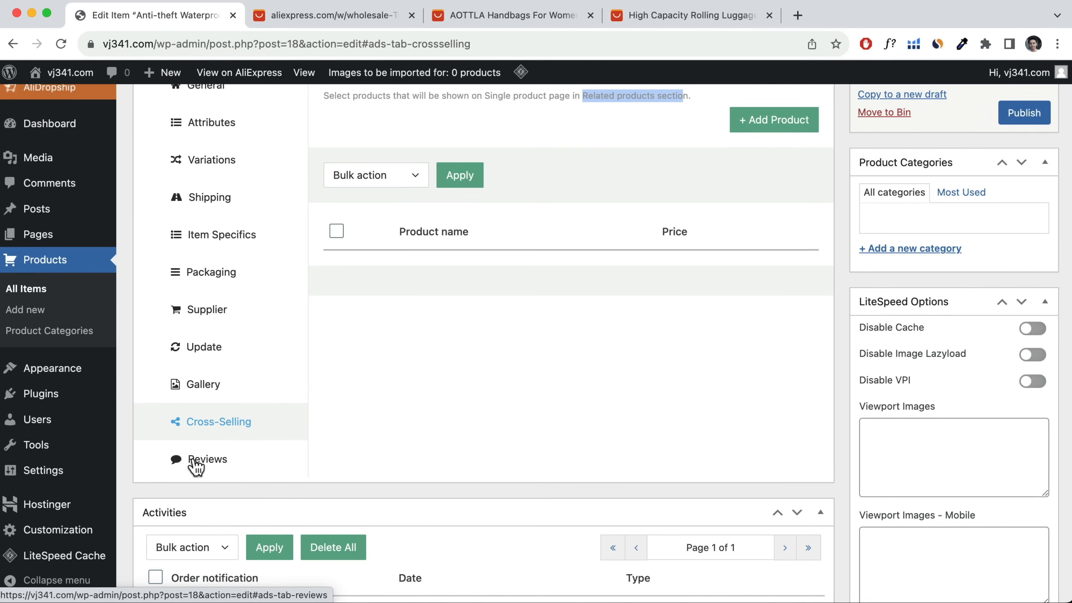
click(196, 465)
scroll(515, 376, up, 4)
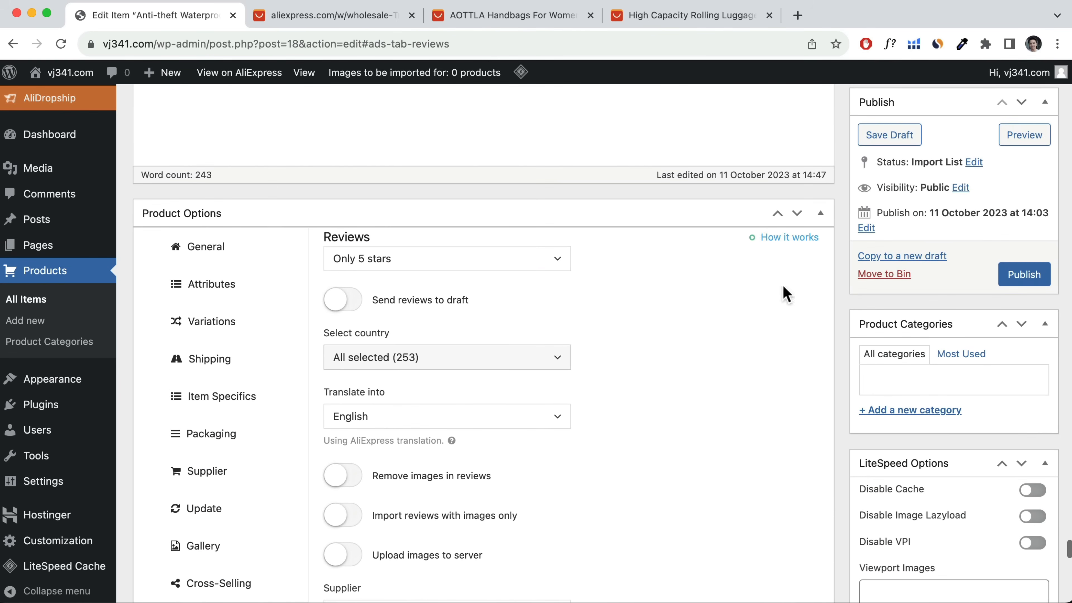
click(1024, 274)
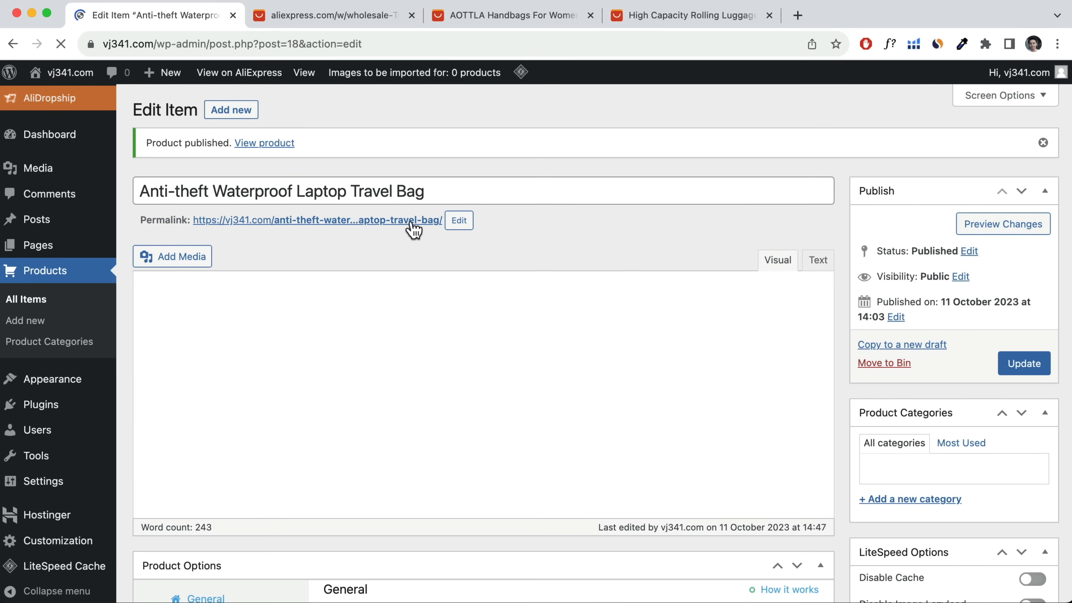
right_click(411, 230)
- View the permalink in a new tab, check the live US $17.23 page, then return to Edit Item
click(444, 233)
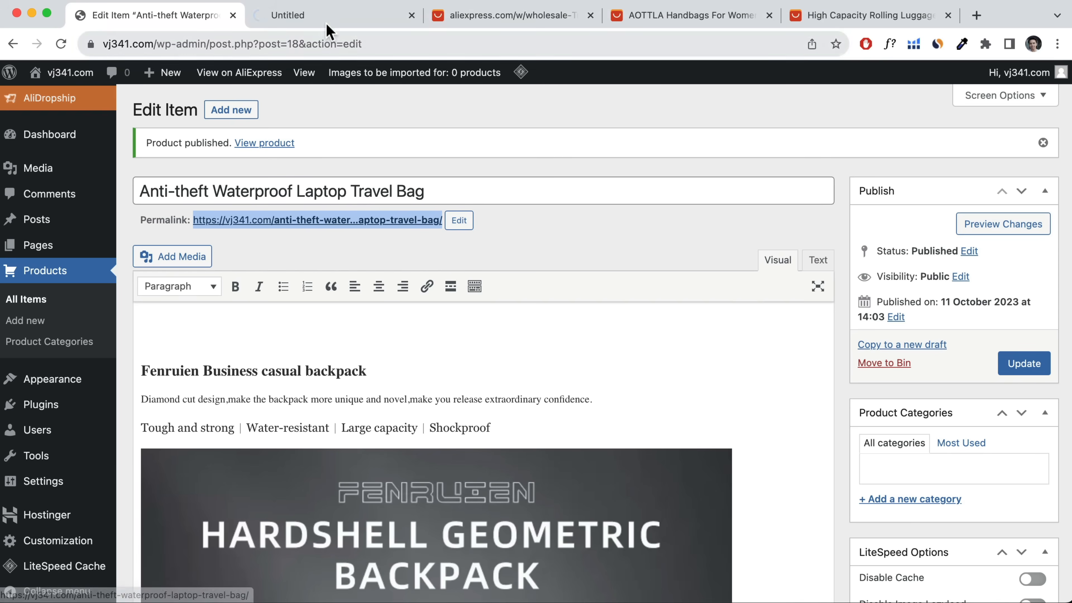
click(332, 25)
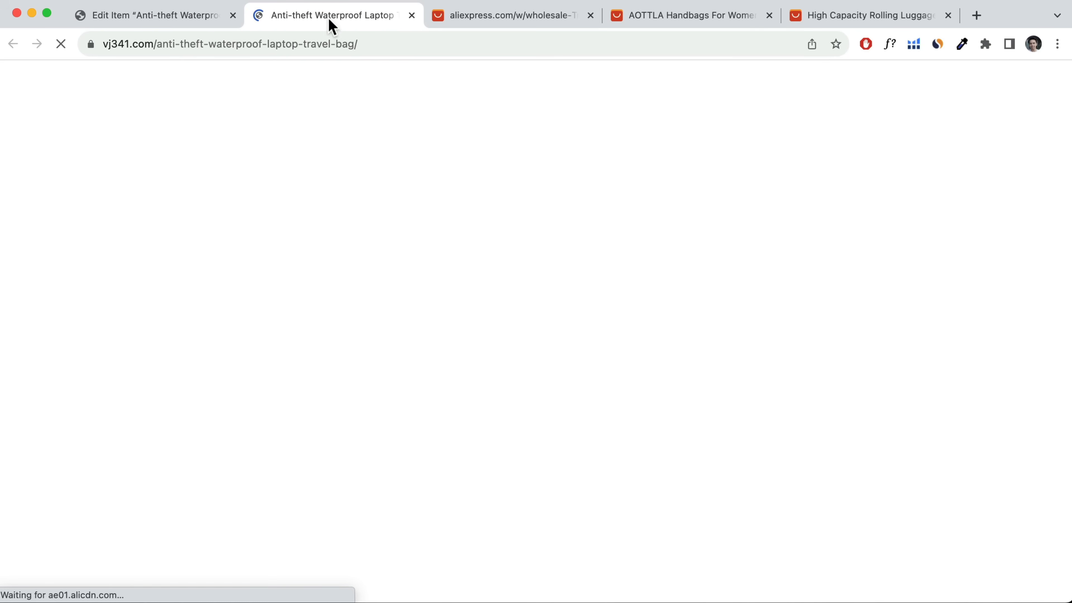
scroll(332, 179, down, 10)
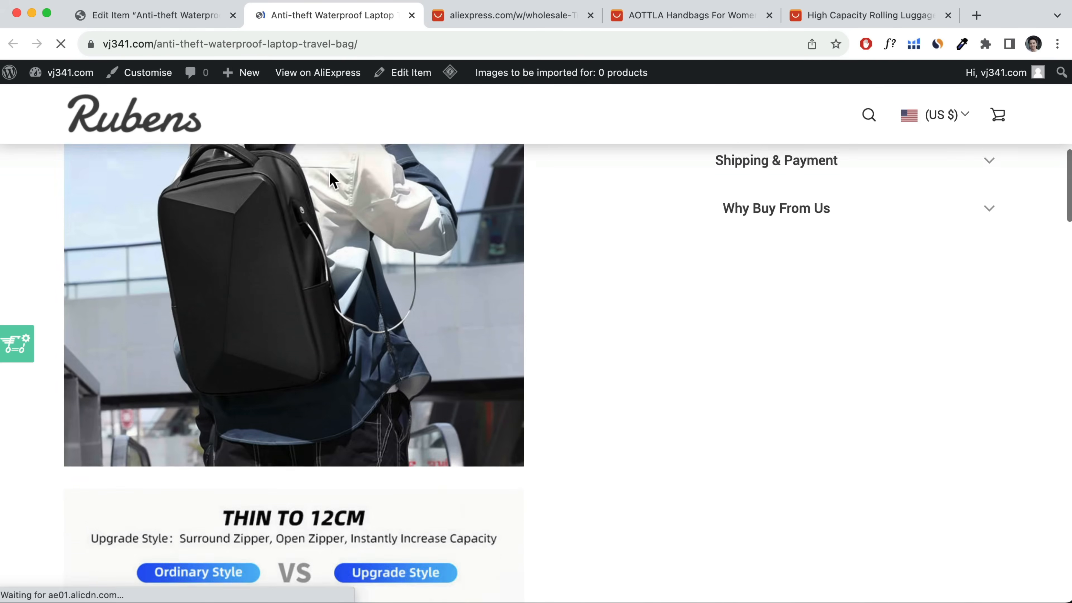
scroll(332, 180, down, 15)
scroll(329, 180, up, 10)
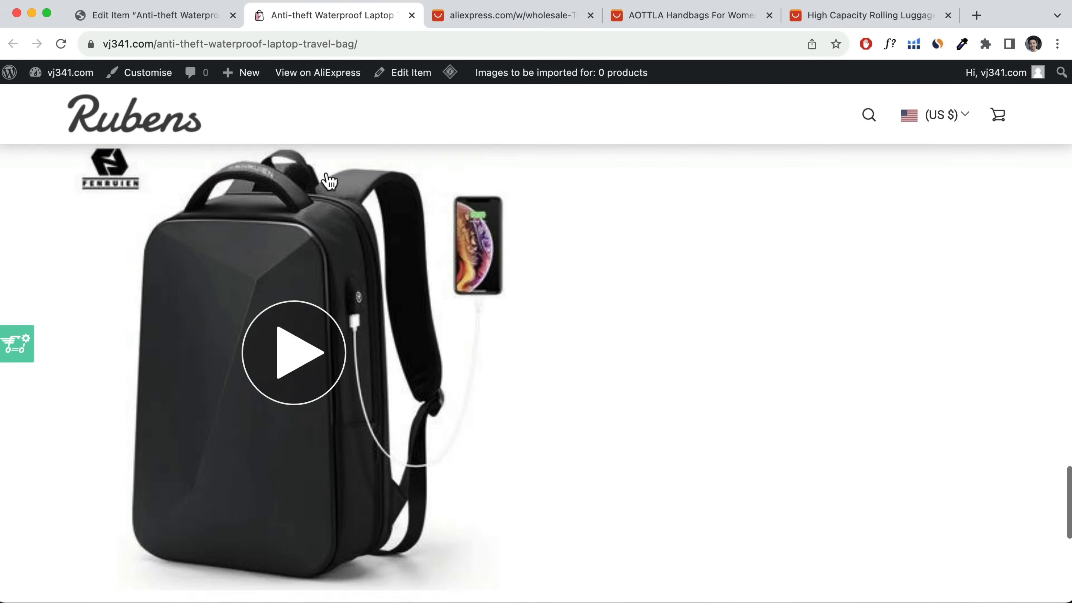
scroll(329, 181, down, 8)
scroll(323, 177, up, 3)
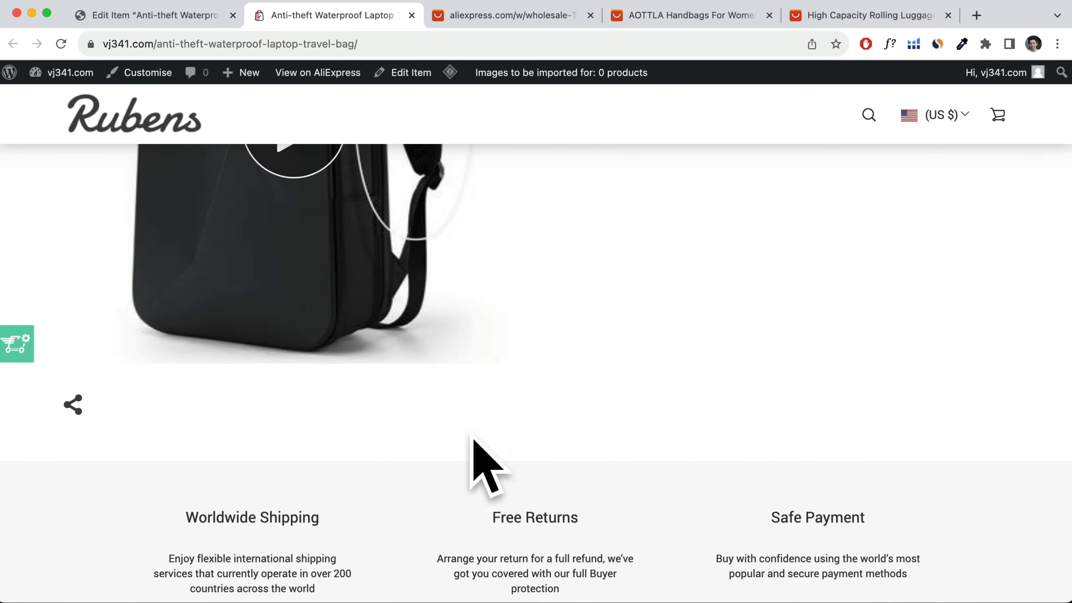
scroll(495, 378, up, 15)
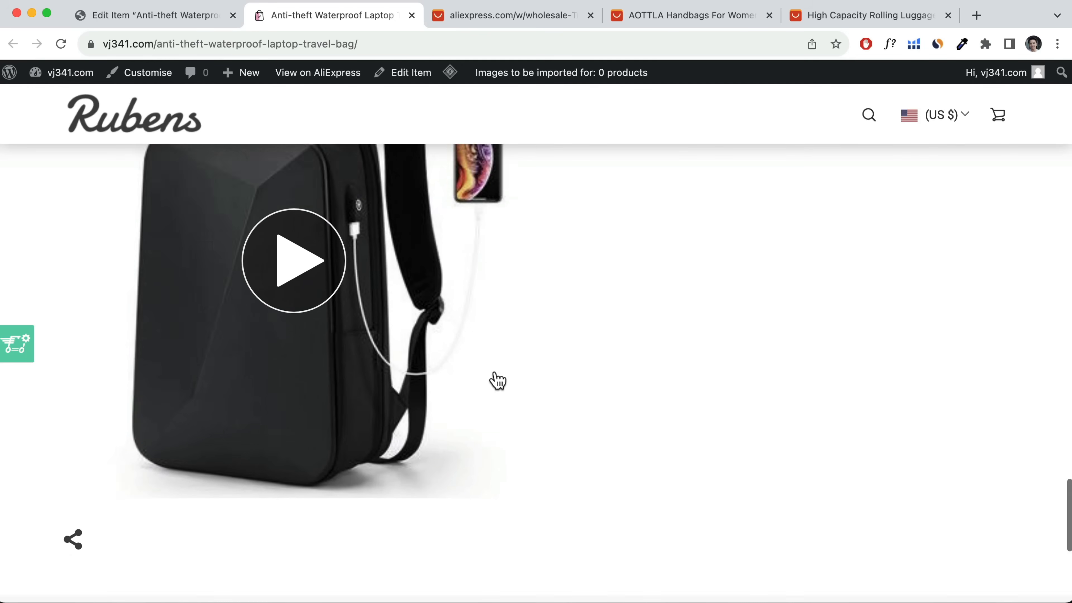
scroll(495, 378, up, 15)
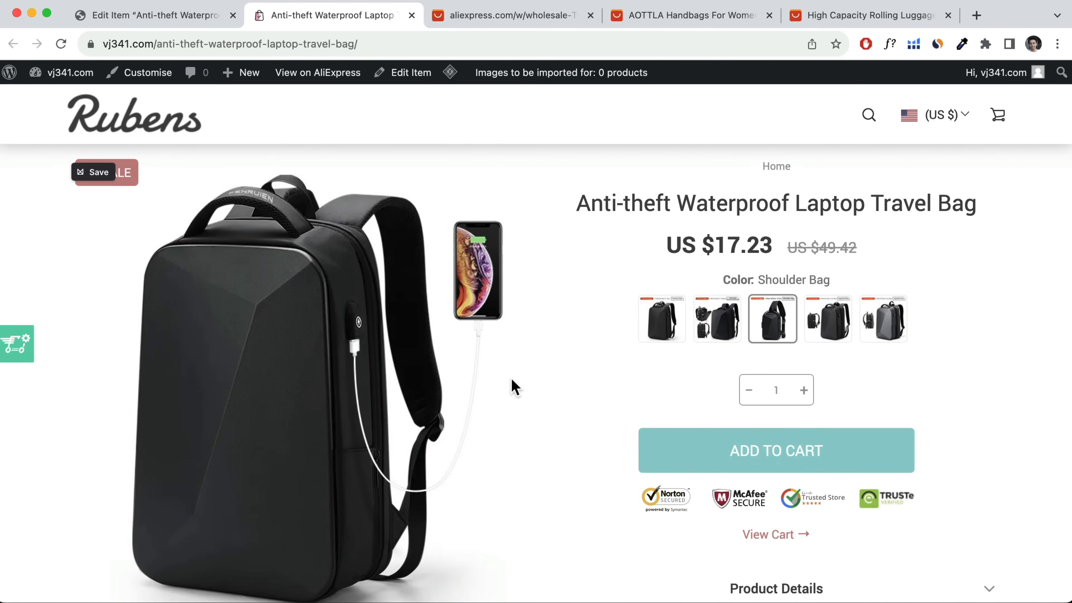
scroll(503, 382, down, 10)
scroll(511, 384, down, 10)
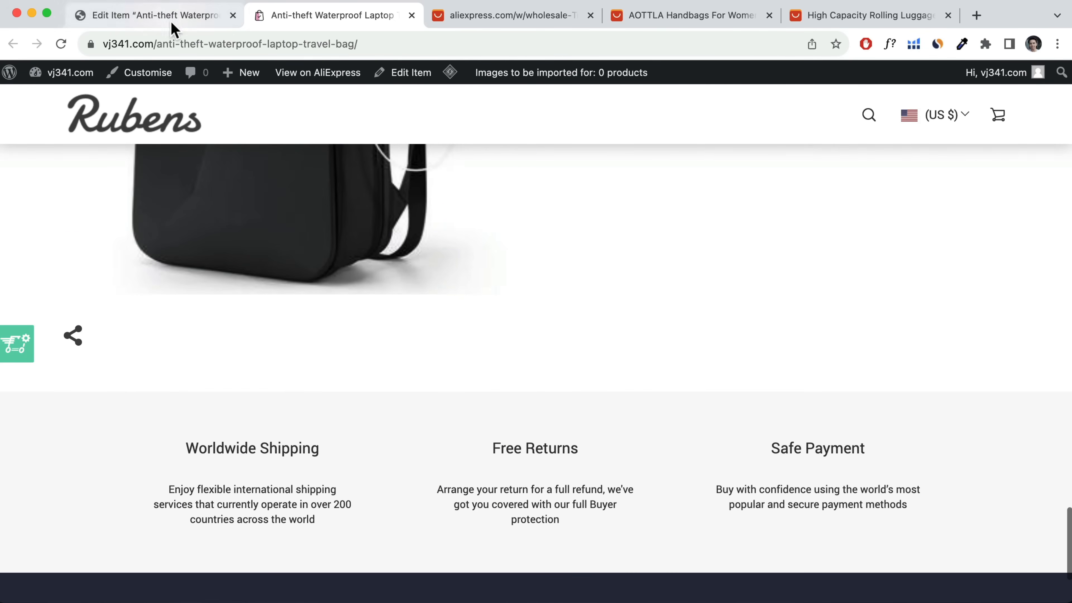
click(172, 24)
- Bring up the Reviews settings and set the minimum rating to 3 stars and higher
scroll(492, 330, down, 20)
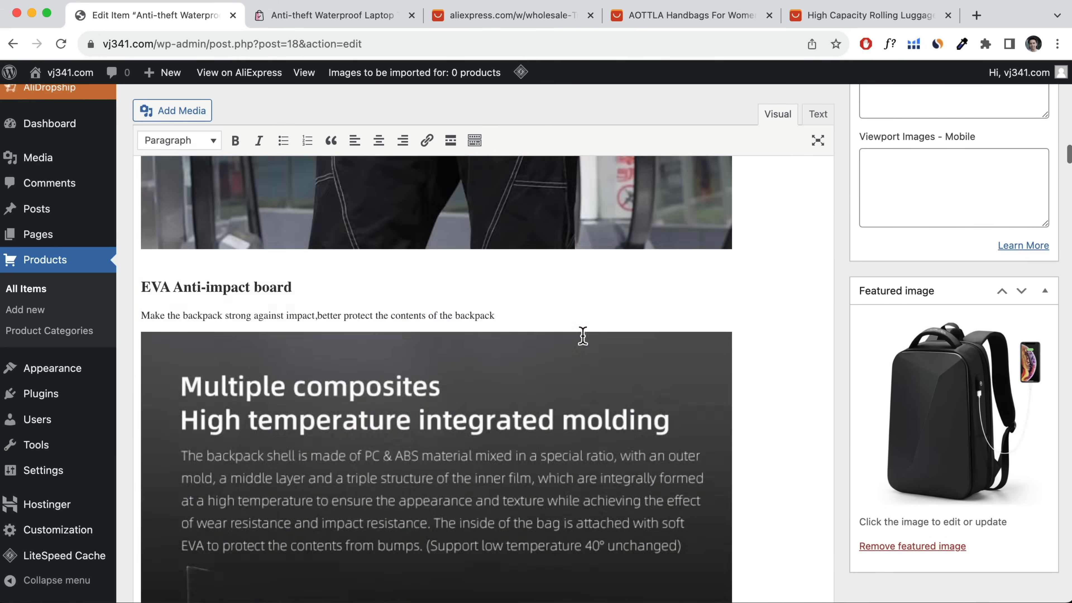
scroll(576, 335, down, 20)
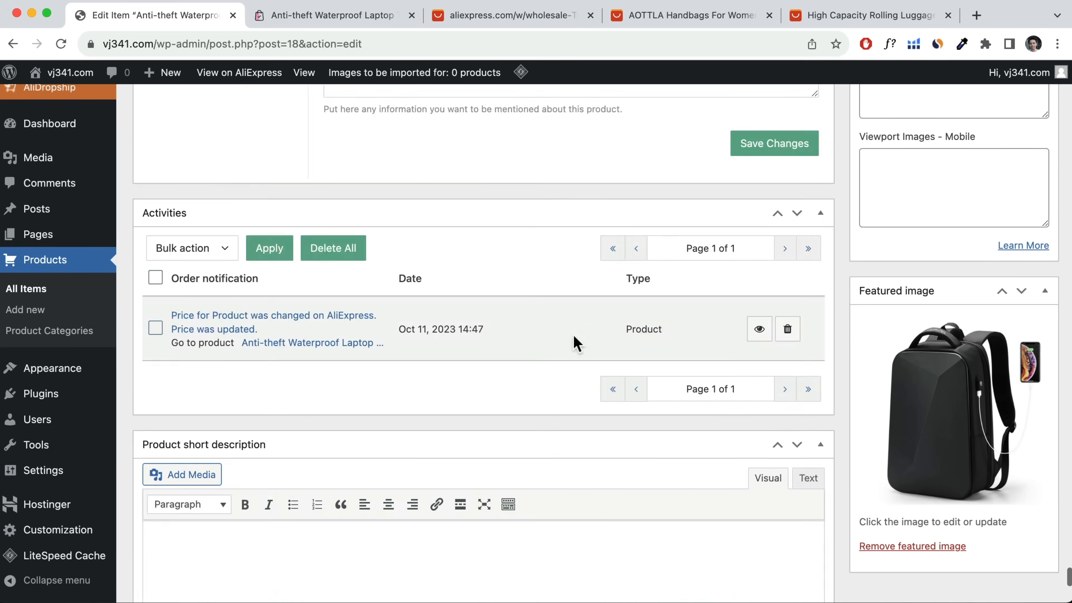
scroll(574, 337, up, 5)
scroll(574, 340, up, 8)
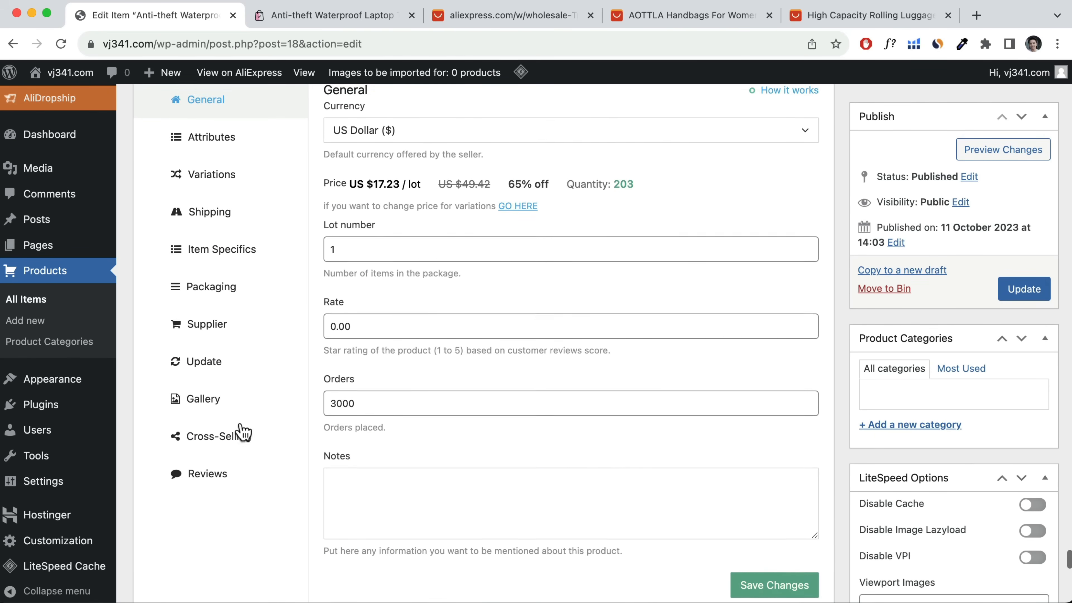
click(194, 485)
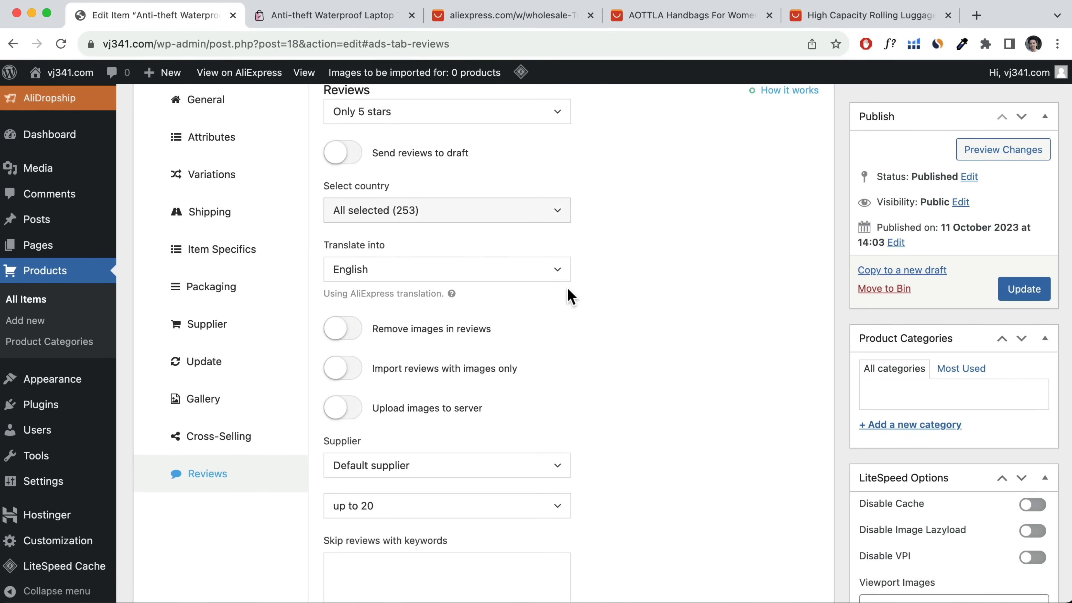
scroll(357, 200, up, 2)
click(360, 194)
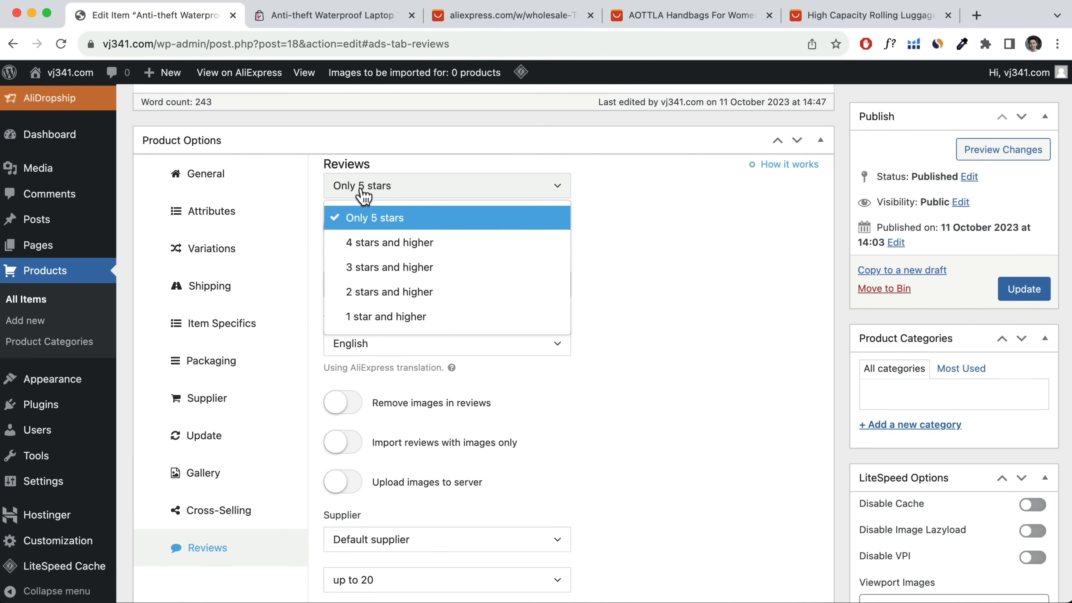
click(383, 267)
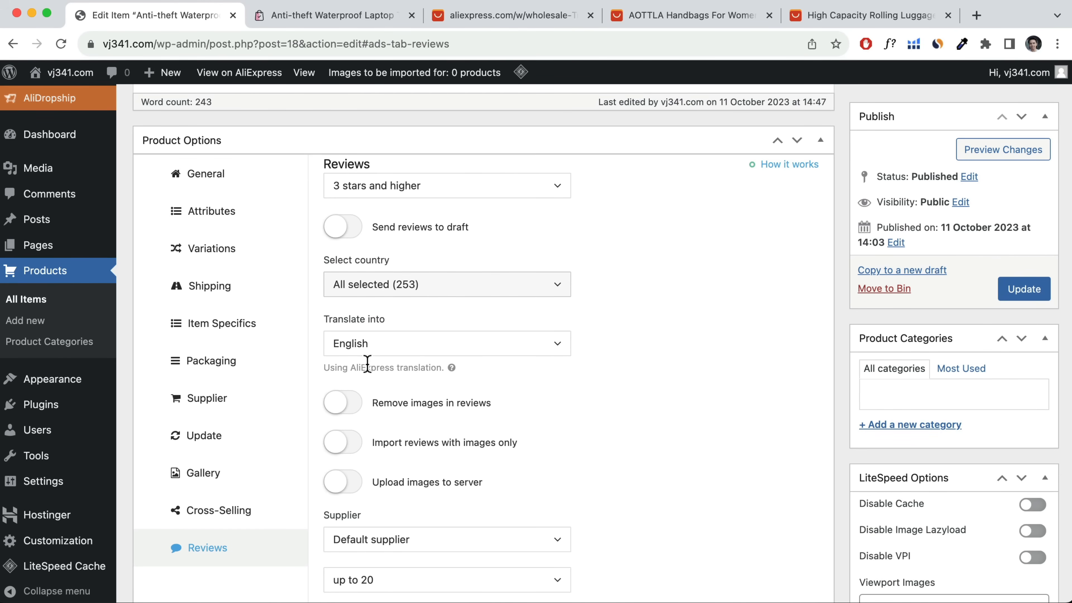
- Enable Import reviews with images only, keep up to 20 reviews, and start the skip-keywords field
scroll(367, 364, down, 3)
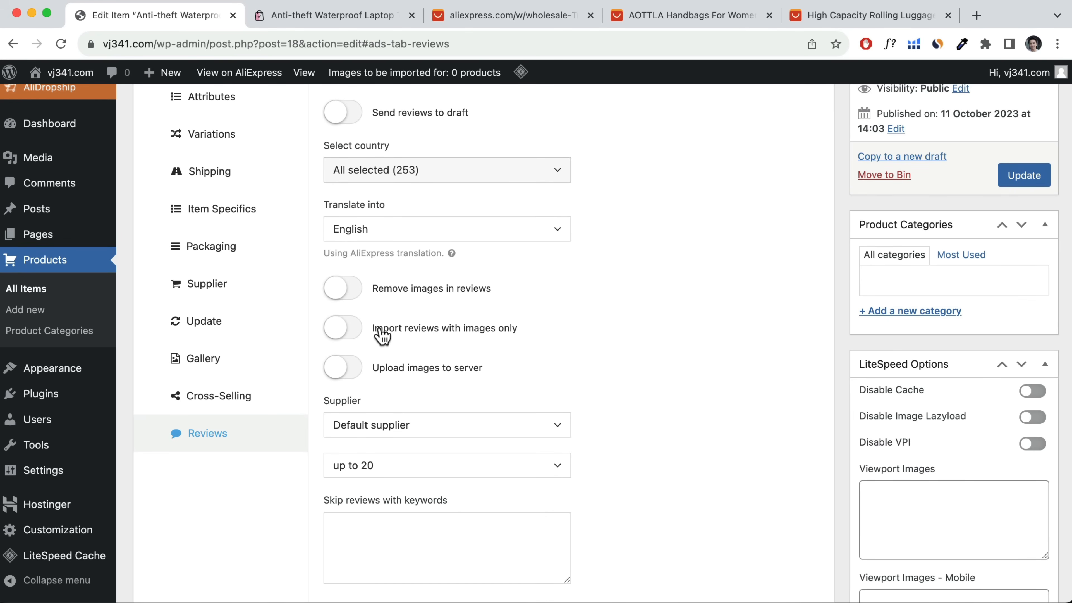
click(343, 329)
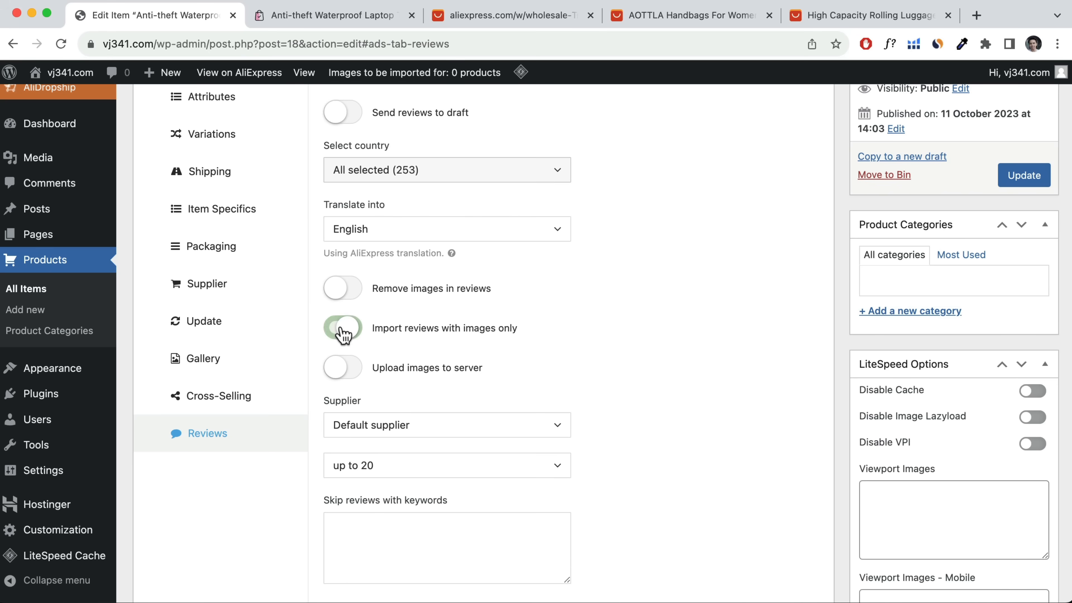
scroll(406, 431, down, 2)
click(410, 384)
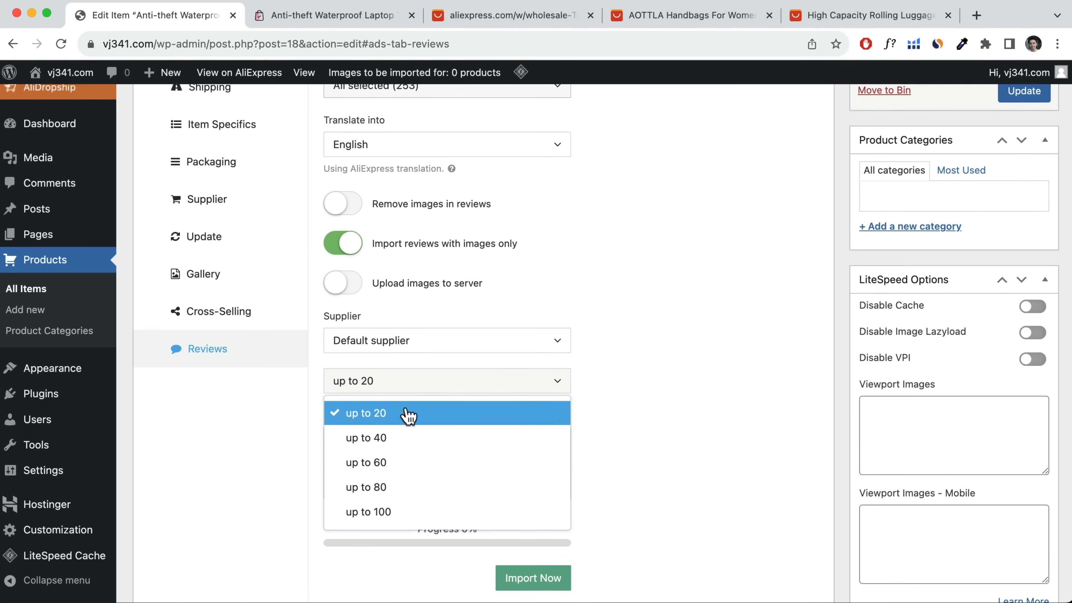
click(601, 416)
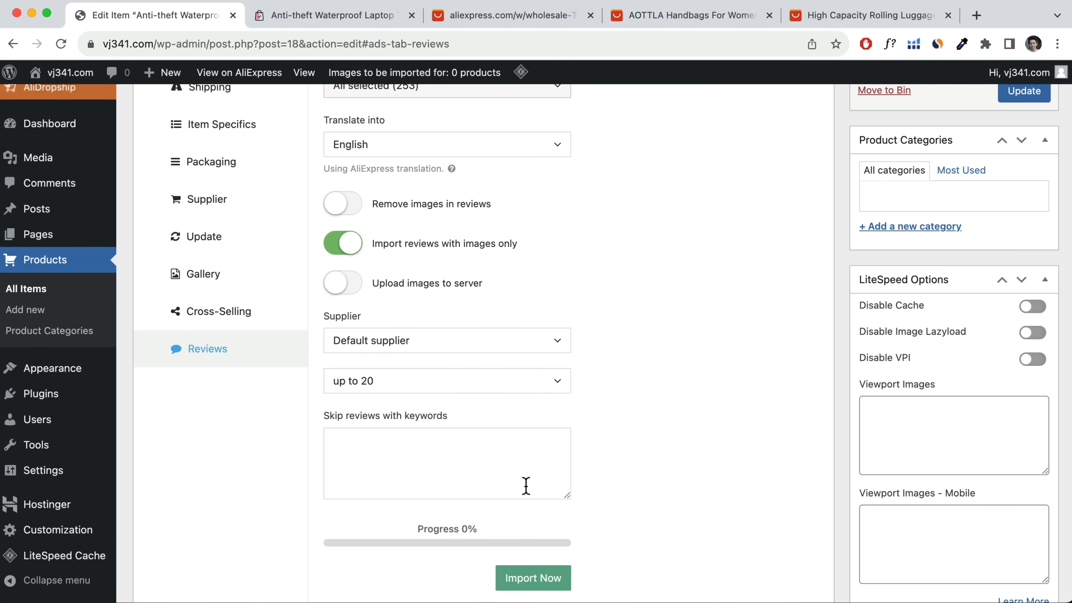
scroll(526, 486, down, 2)
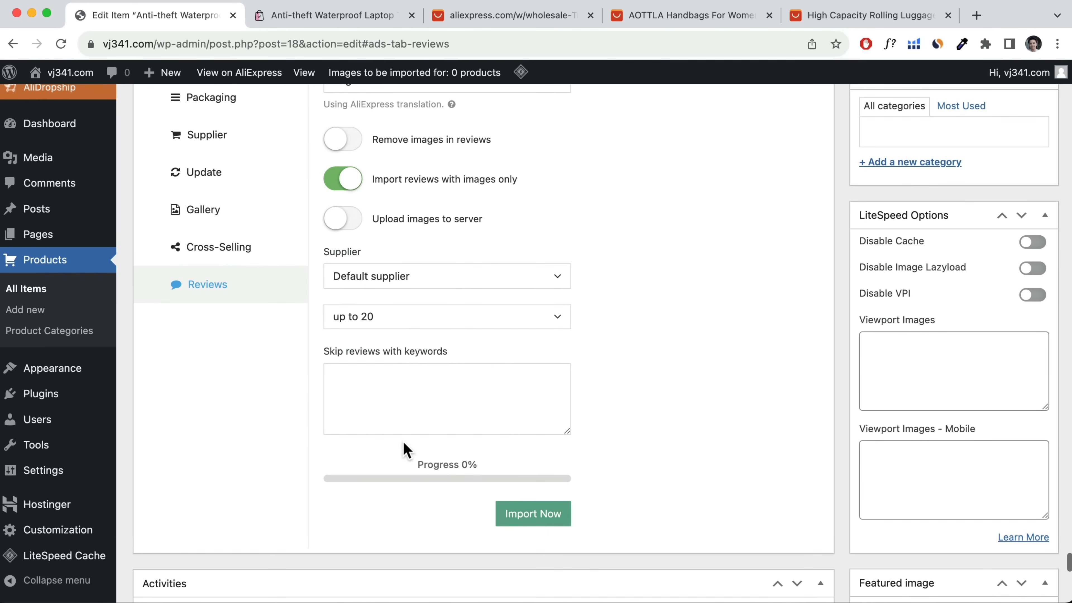
click(384, 387)
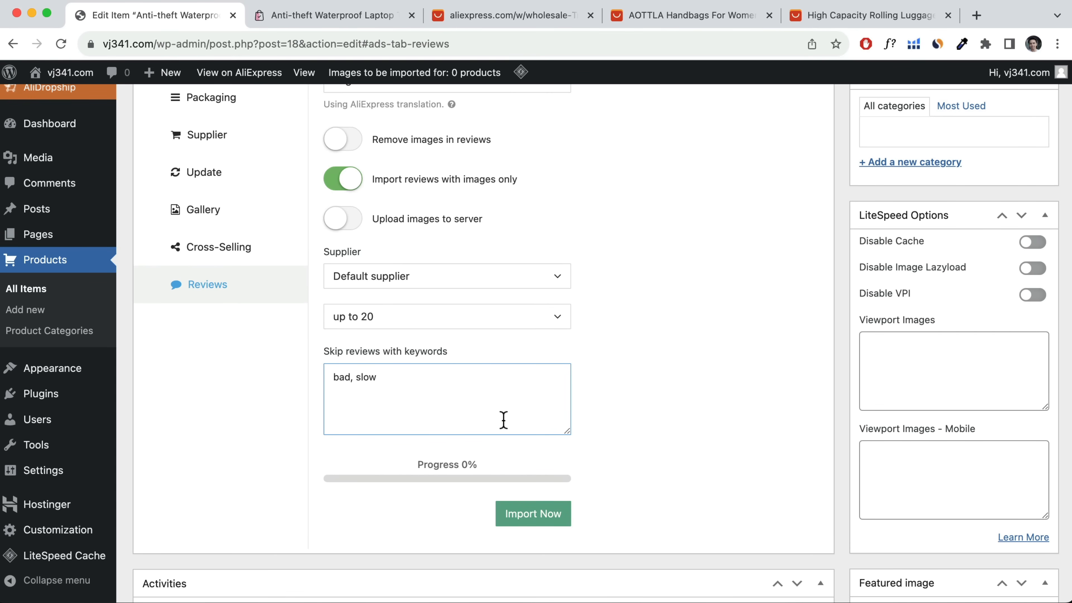
- Import the filtered AliExpress reviews and update the backpack product so they show as comments
click(543, 520)
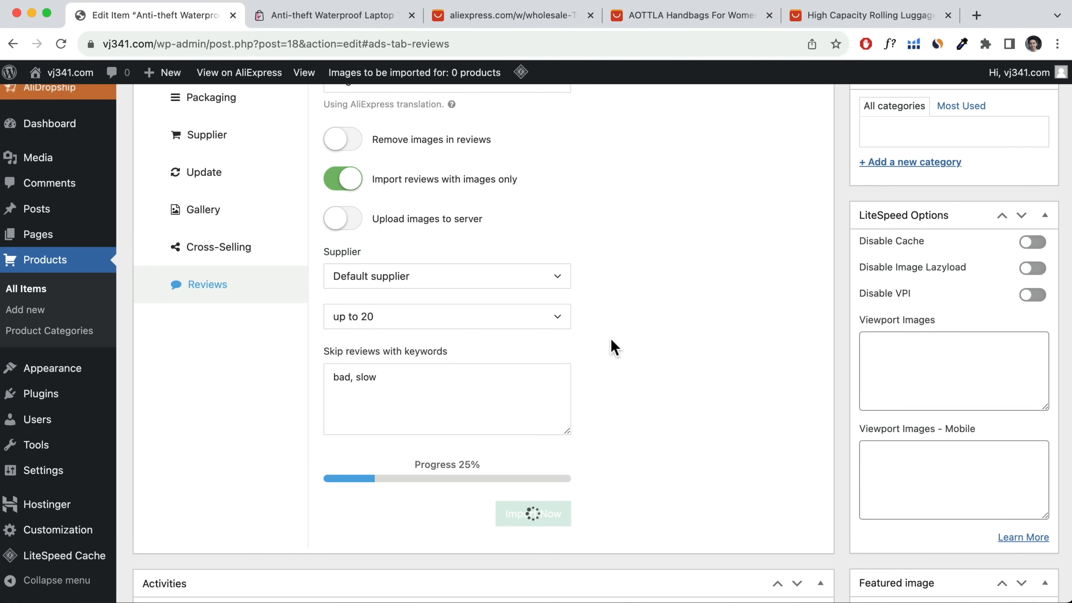
scroll(614, 347, down, 4)
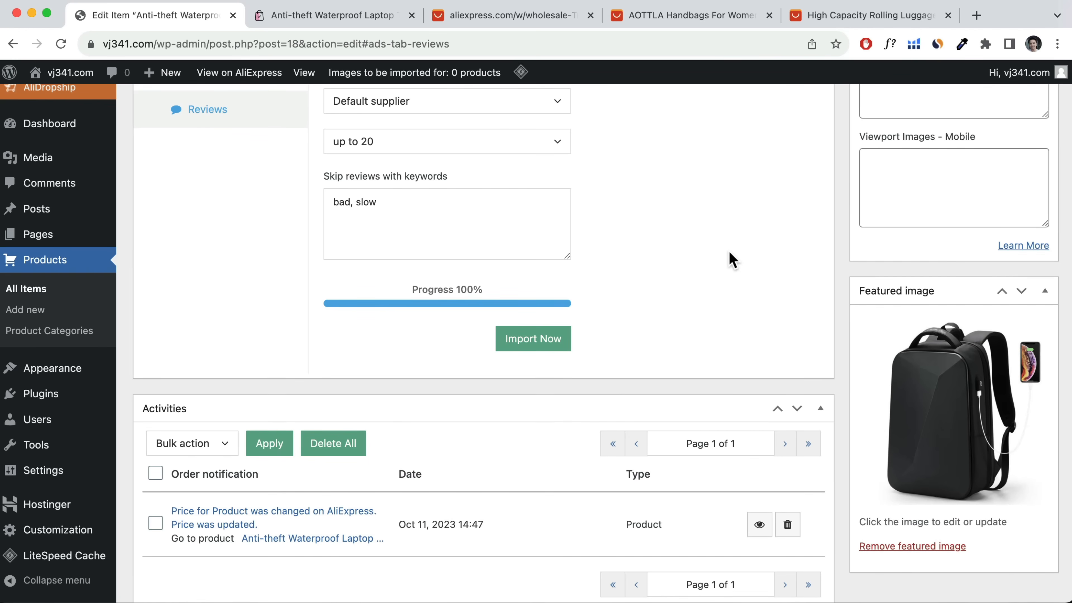
scroll(729, 258, up, 15)
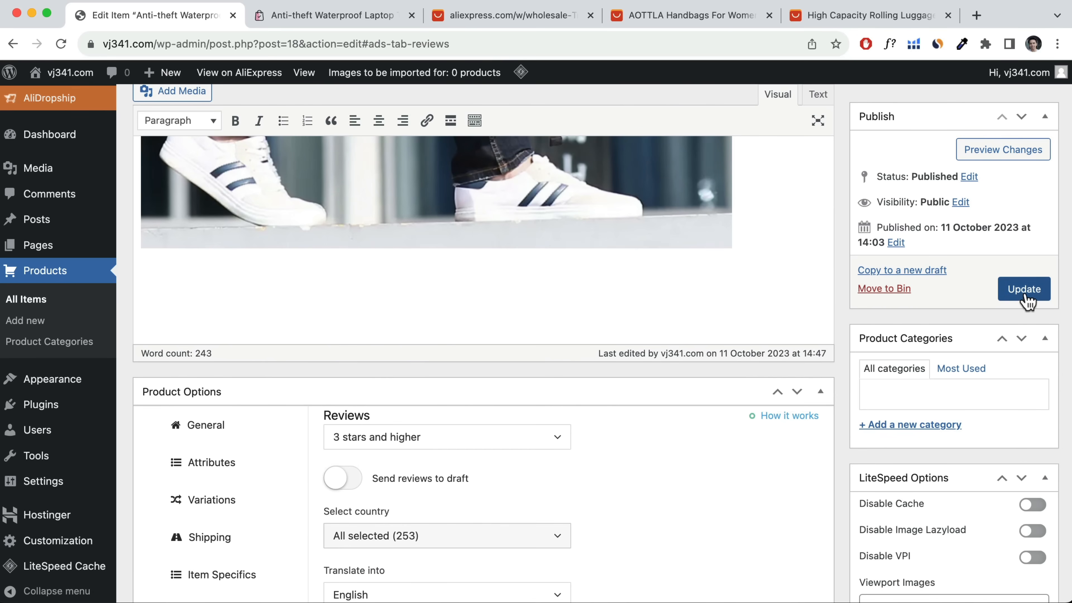
click(1025, 292)
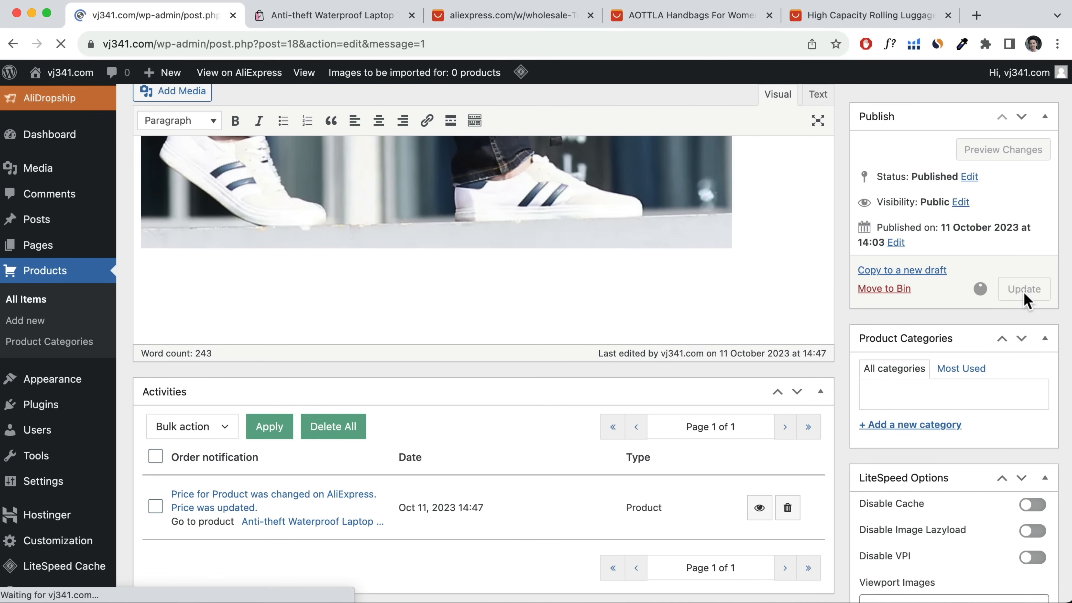
scroll(1013, 299, down, 15)
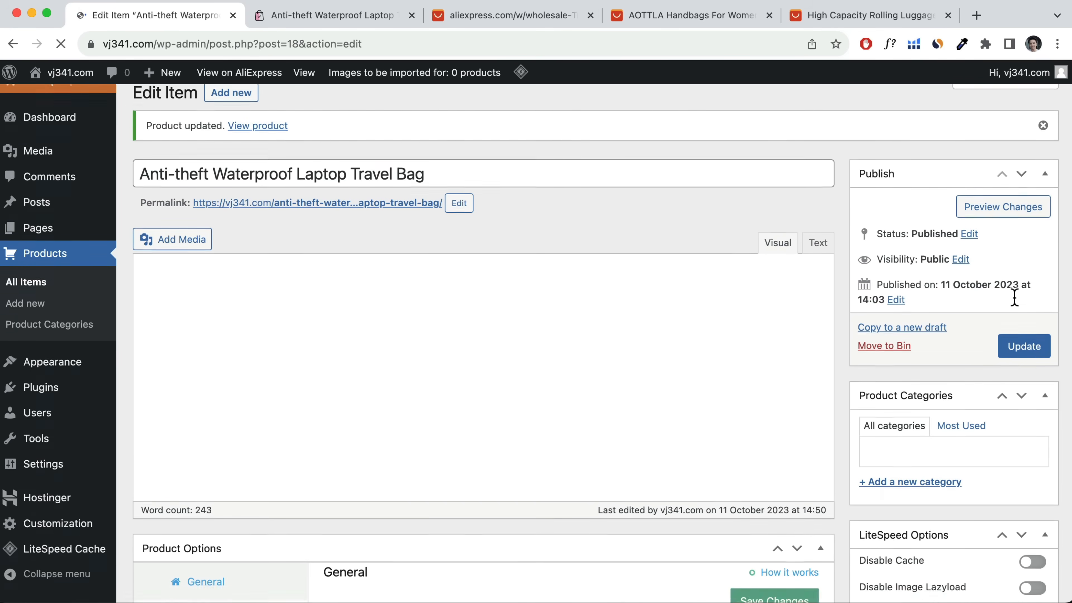
scroll(1017, 306, down, 15)
scroll(1017, 306, up, 8)
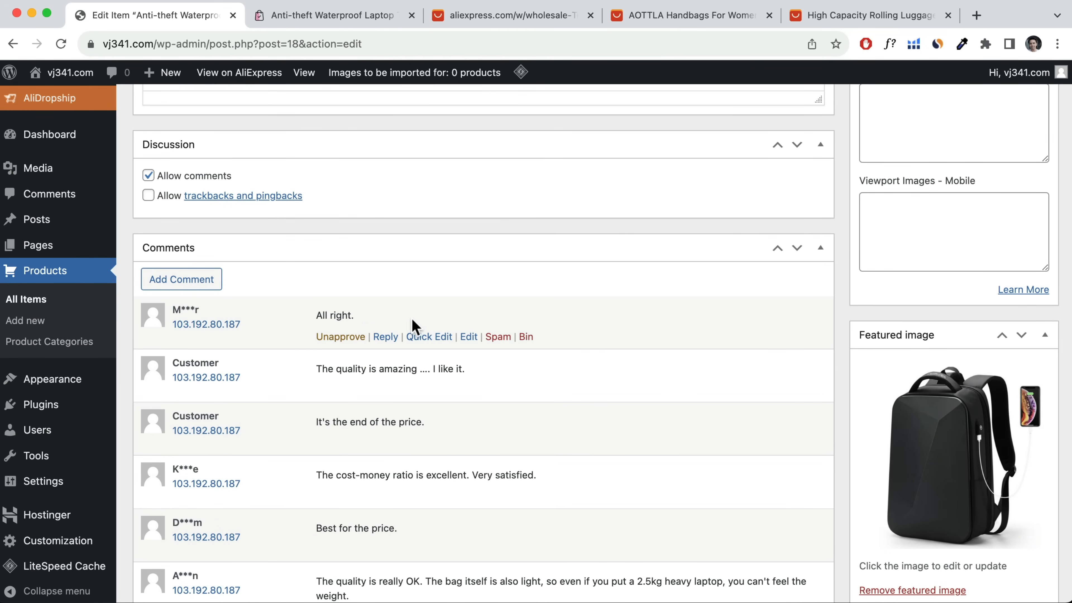
click(468, 337)
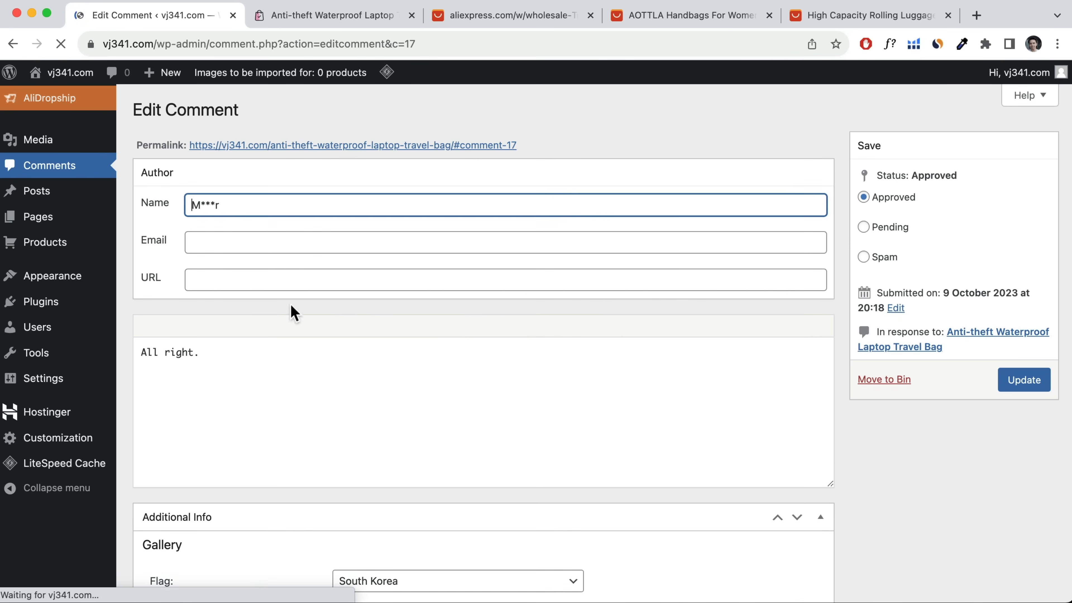
scroll(194, 367, down, 5)
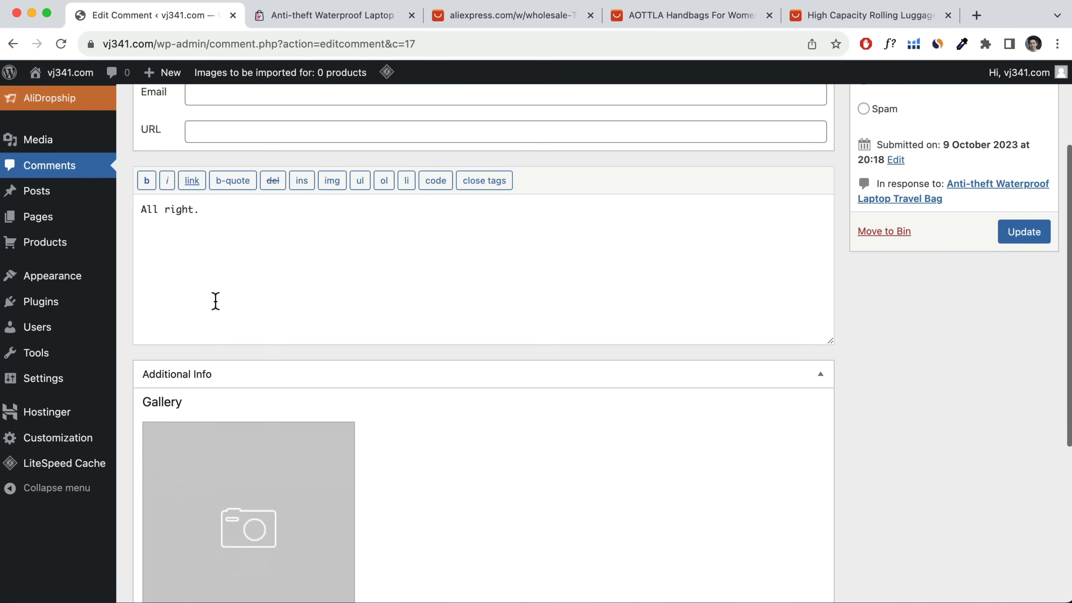
scroll(253, 359, down, 5)
scroll(206, 325, up, 4)
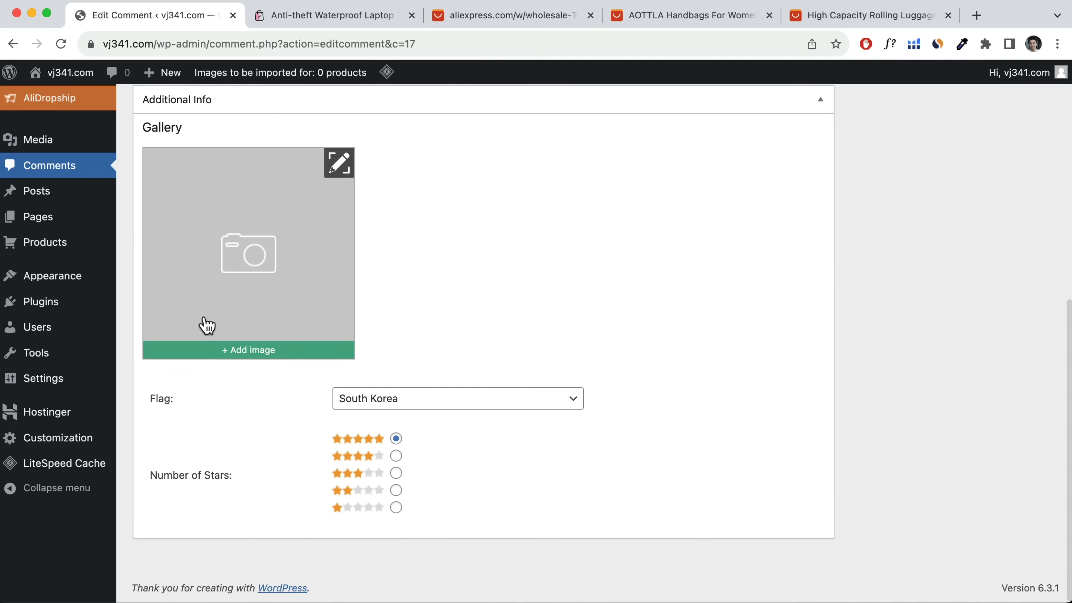
scroll(228, 326, up, 6)
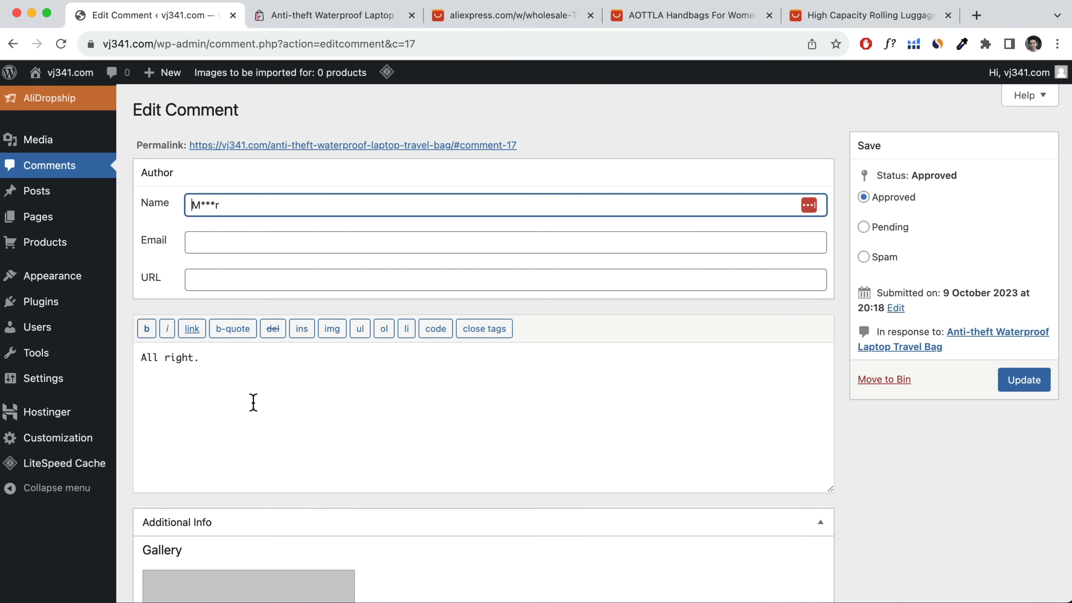
scroll(262, 422, down, 3)
scroll(148, 280, up, 3)
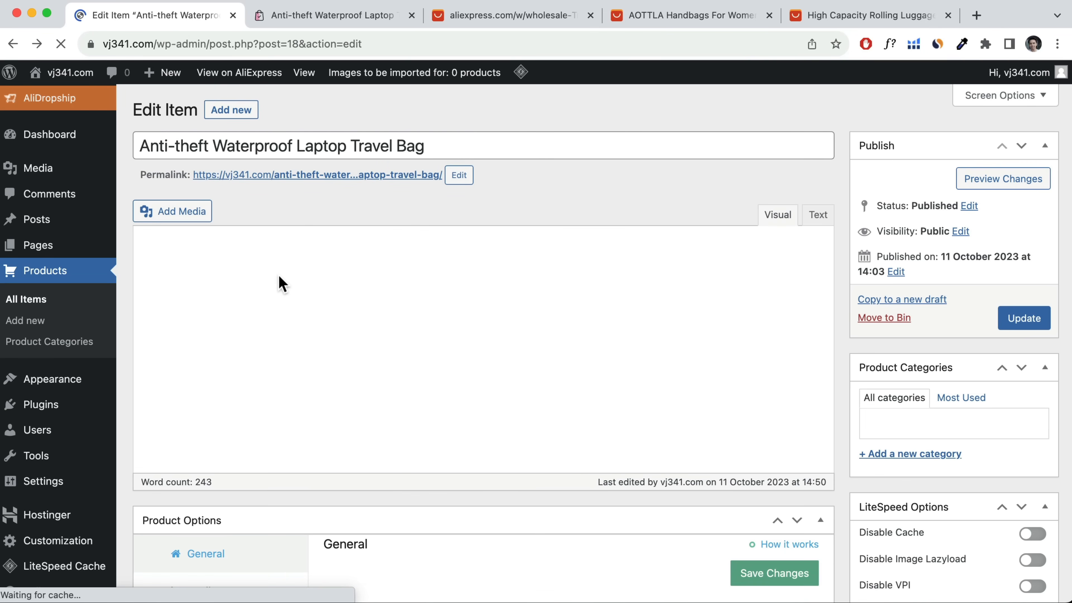
scroll(278, 279, down, 15)
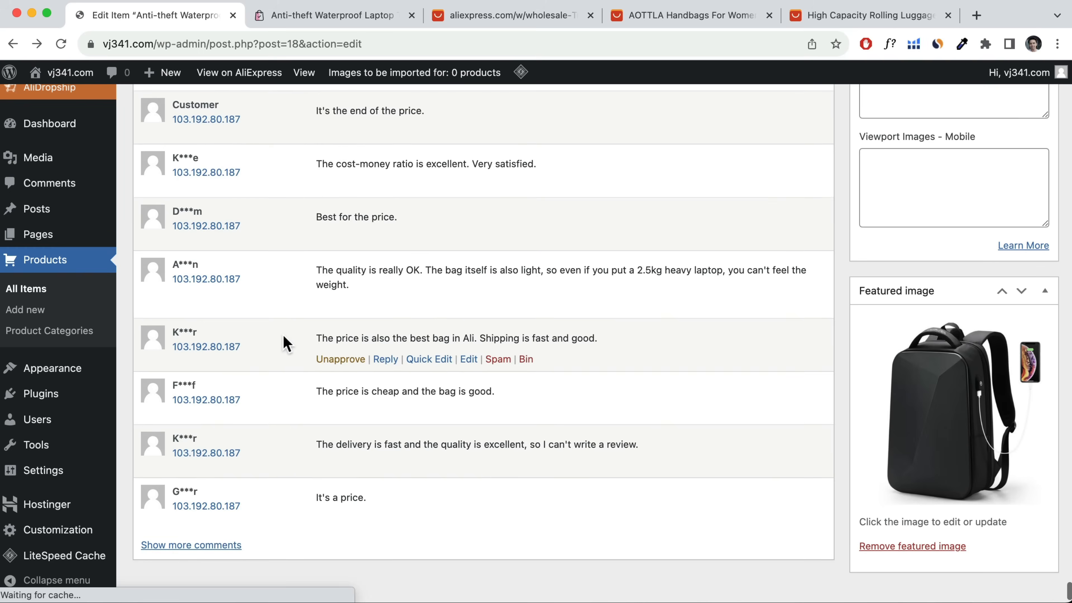
scroll(228, 372, up, 5)
scroll(228, 371, up, 1)
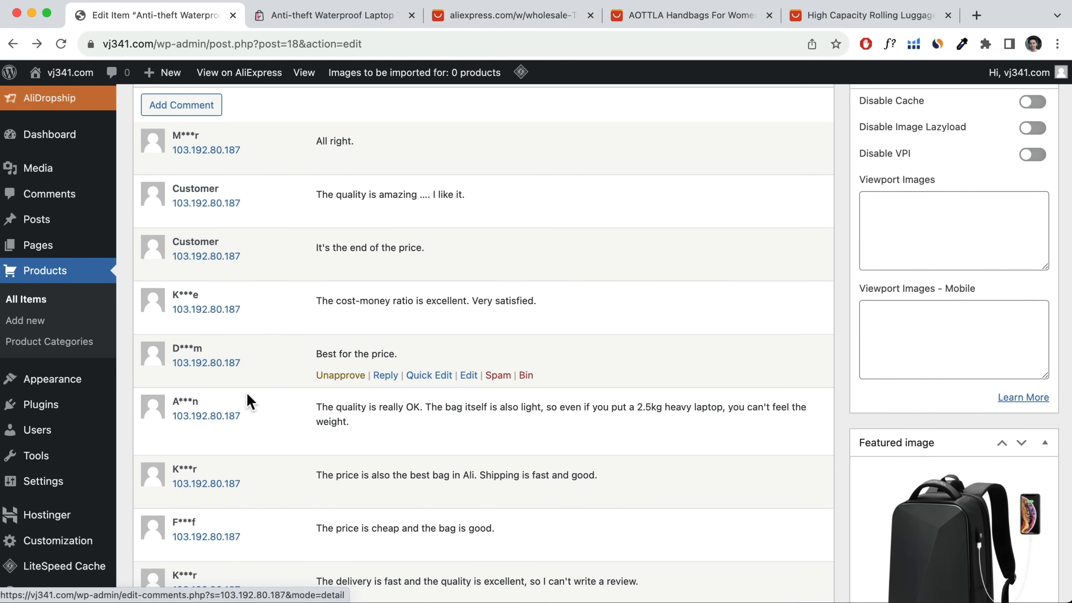
click(467, 443)
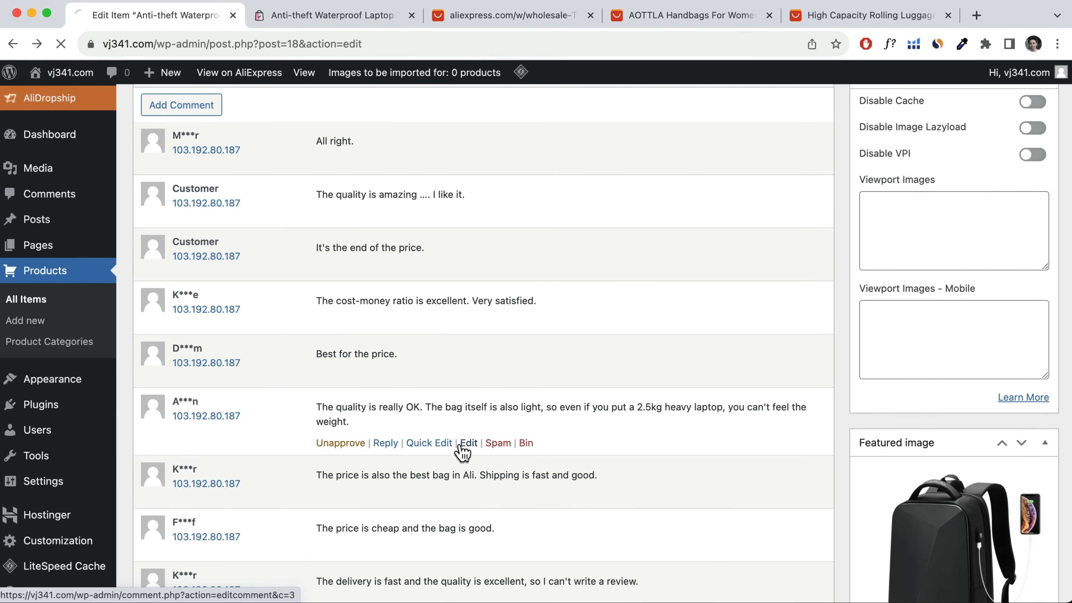
scroll(462, 447, down, 10)
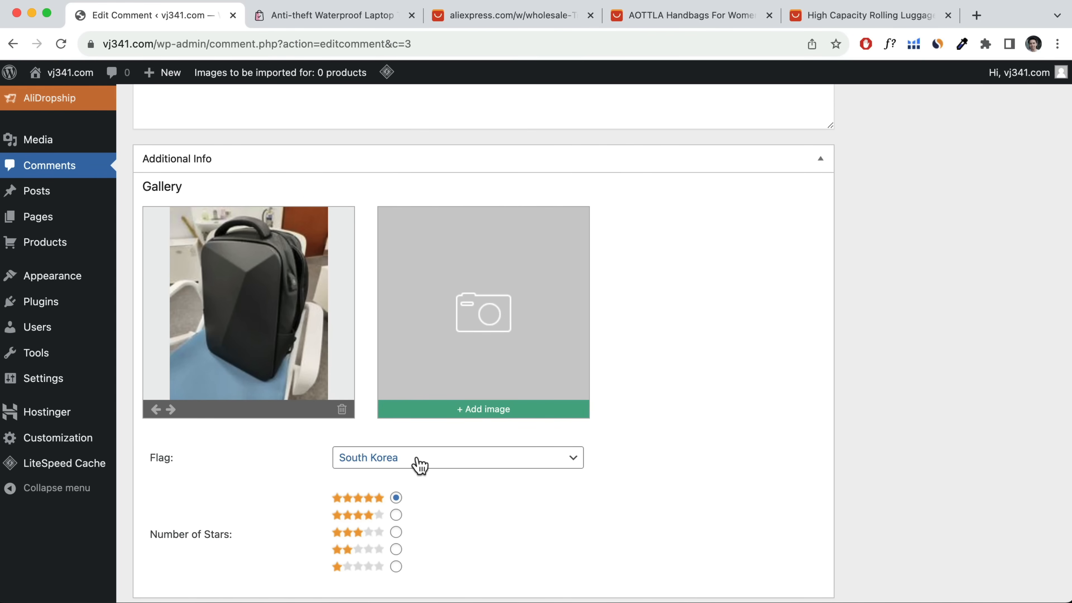
scroll(395, 473, up, 5)
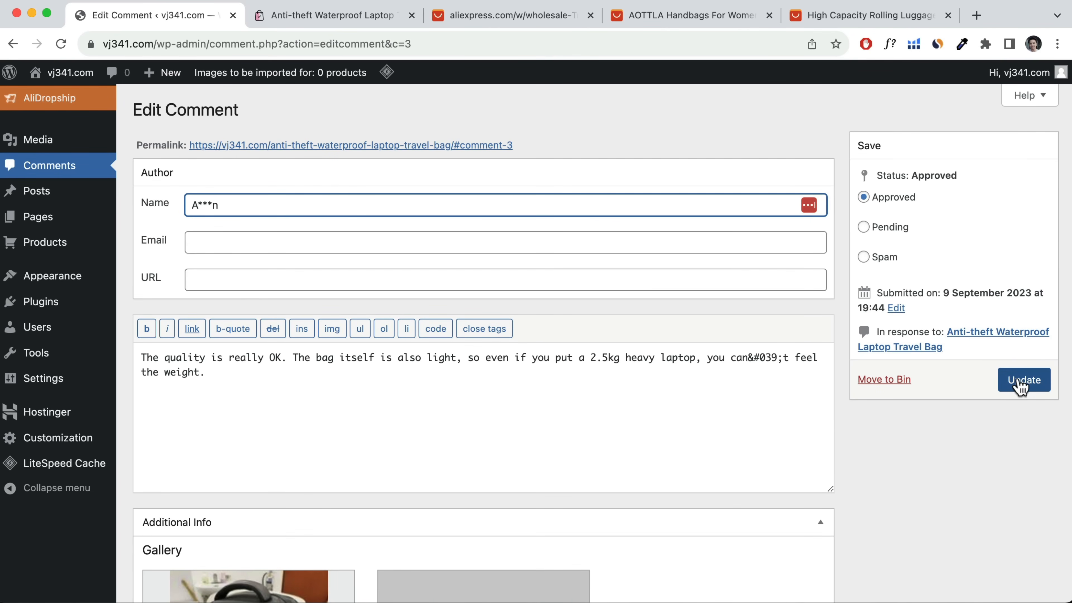
click(13, 43)
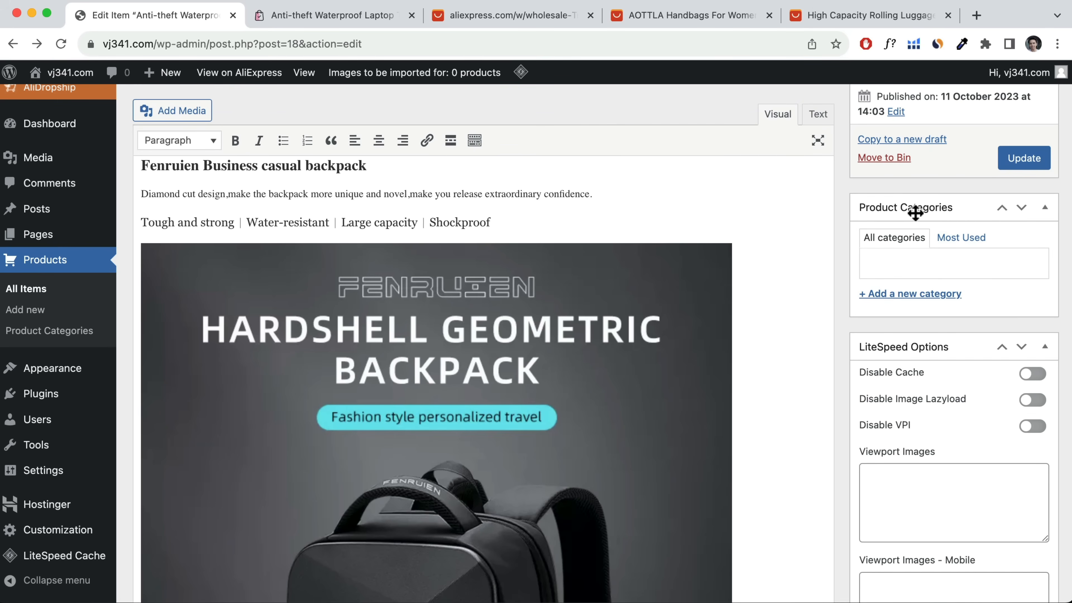
- Create a Backpacks category, assign the laptop travel bag to it, and update the product
click(912, 295)
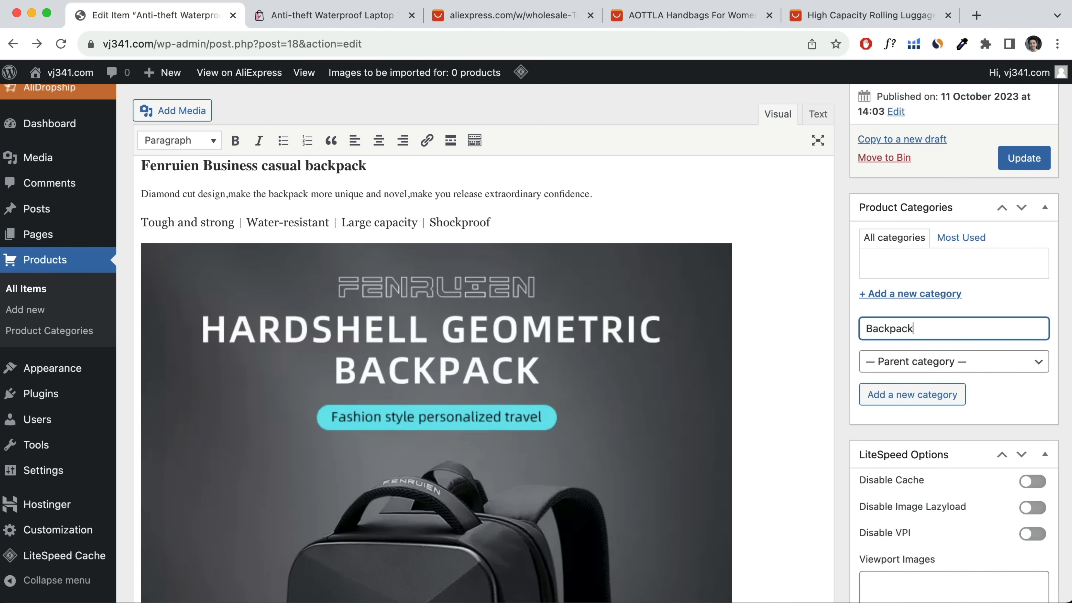
click(903, 394)
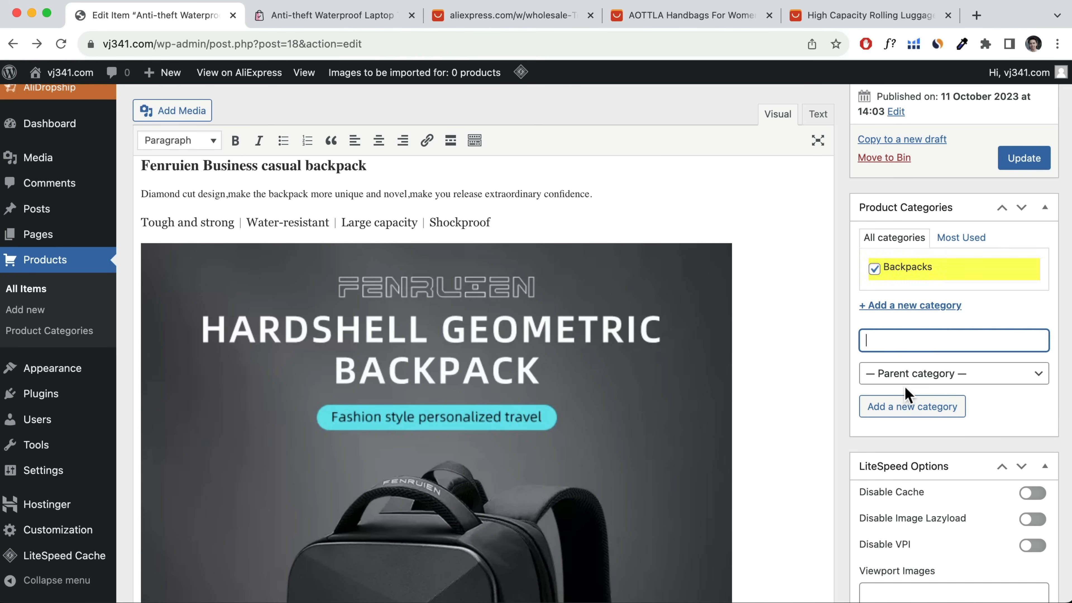
scroll(922, 321, down, 15)
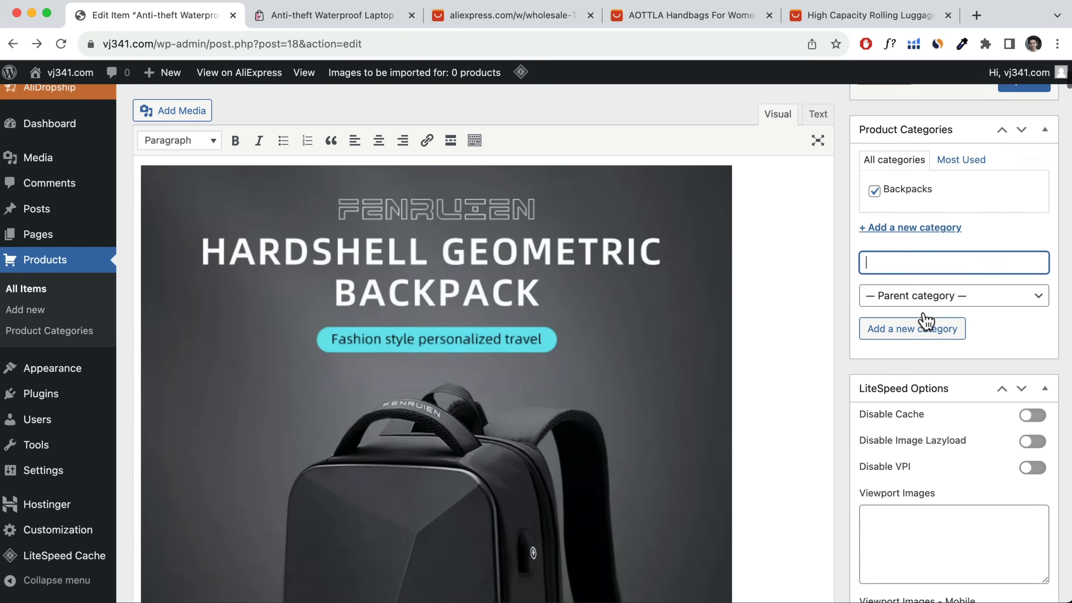
scroll(971, 350, up, 15)
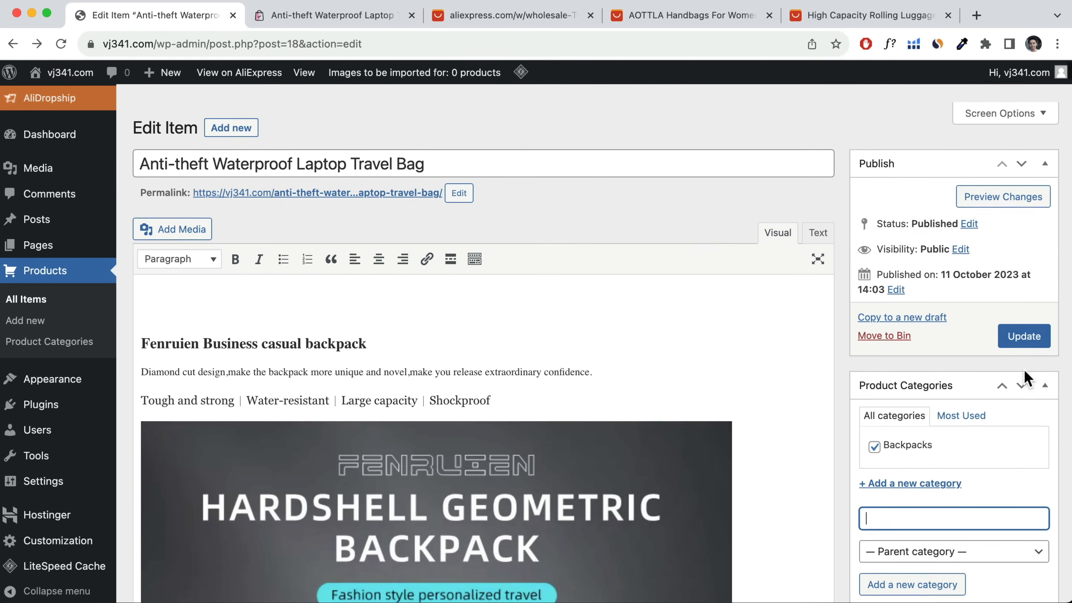
click(1031, 318)
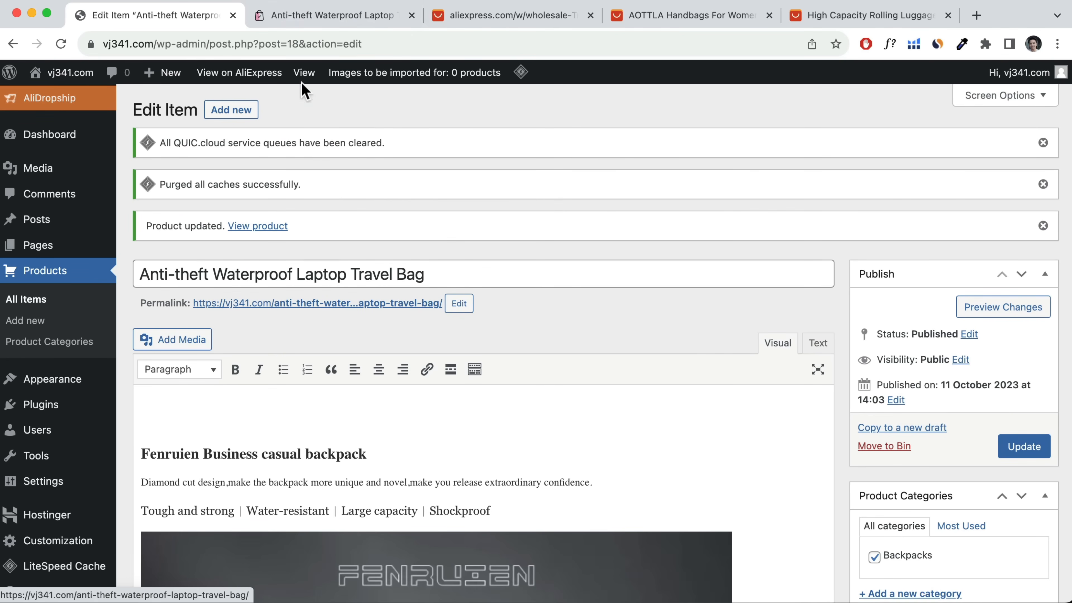
click(253, 25)
click(62, 44)
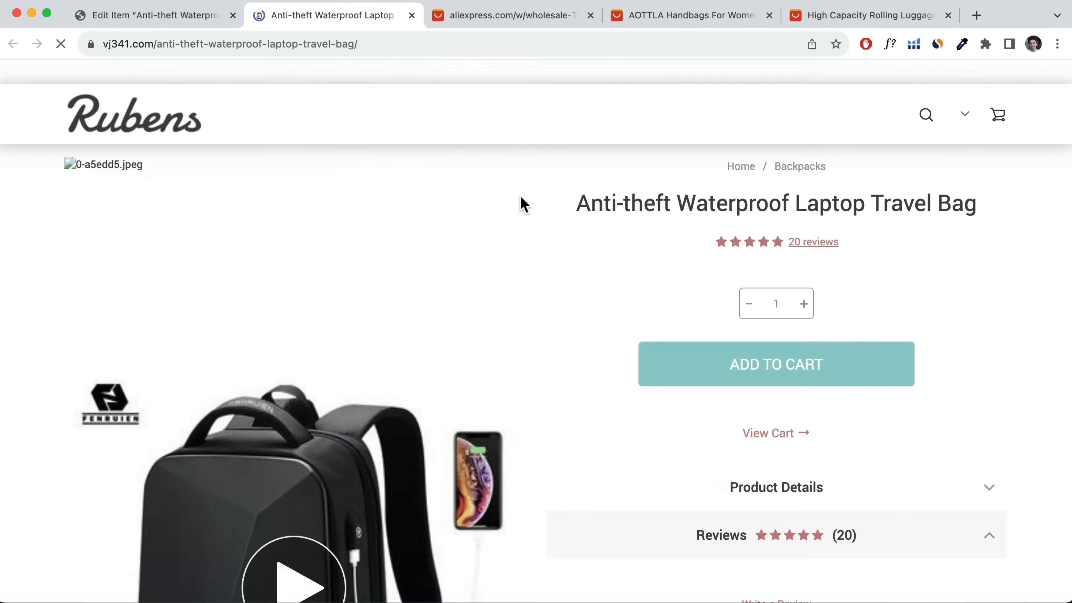
scroll(528, 205, up, 20)
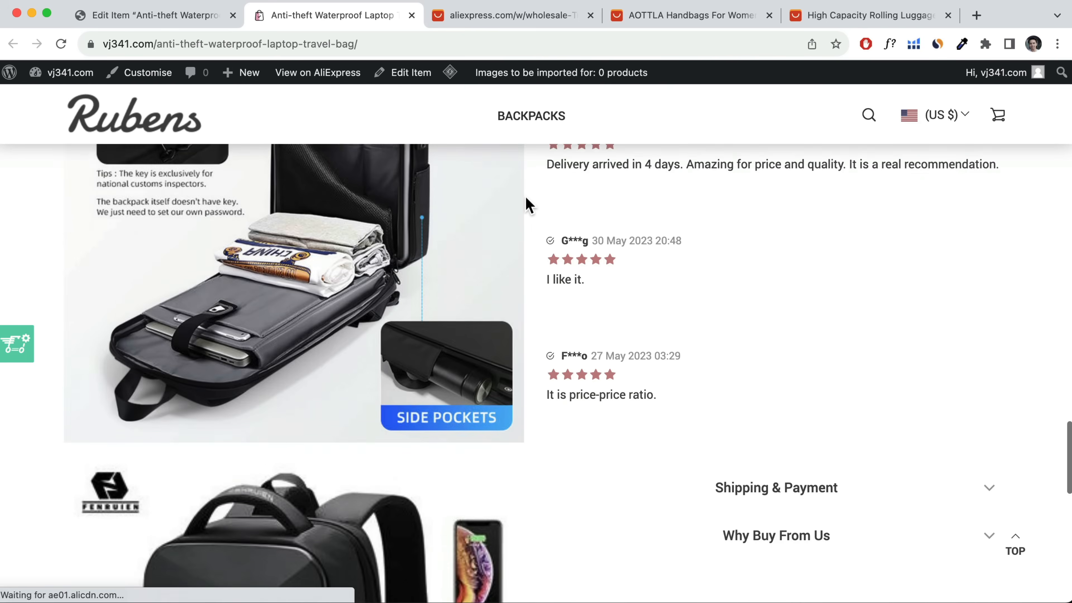
scroll(529, 205, up, 10)
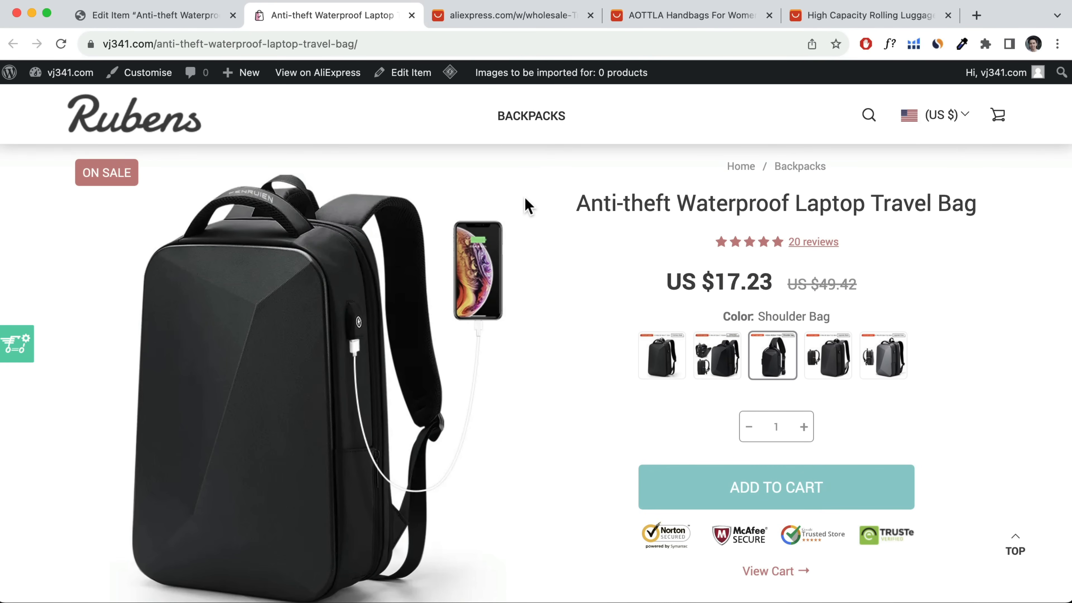
scroll(529, 205, down, 8)
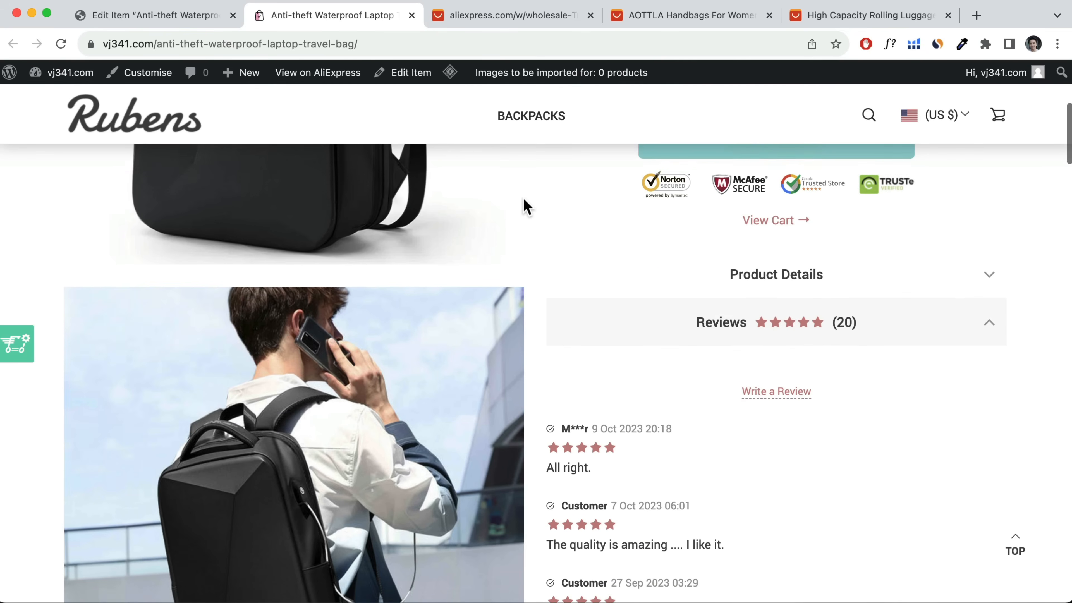
scroll(527, 207, down, 10)
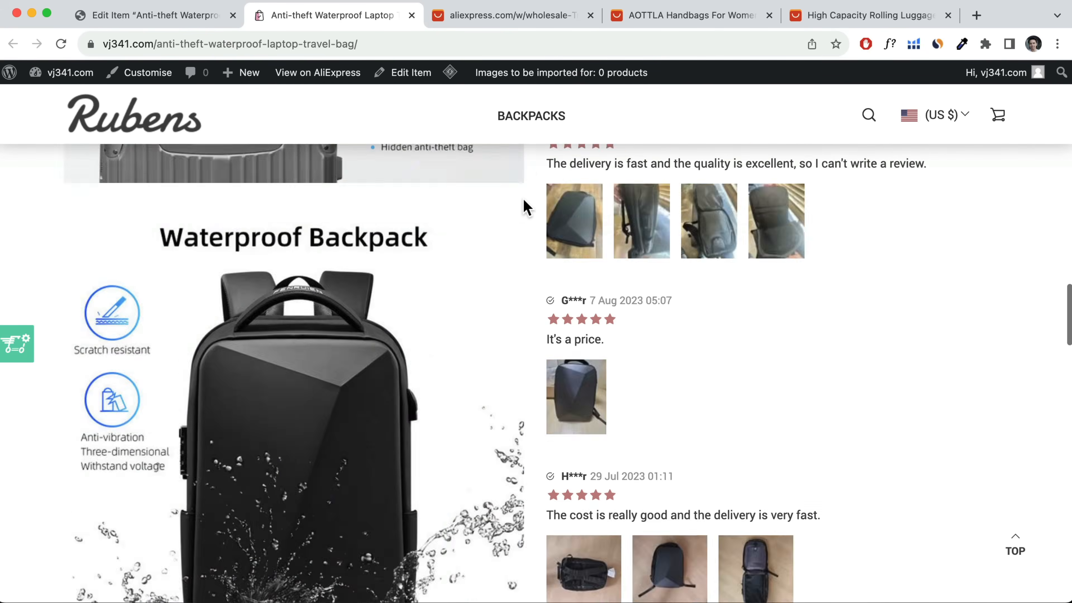
scroll(525, 207, down, 10)
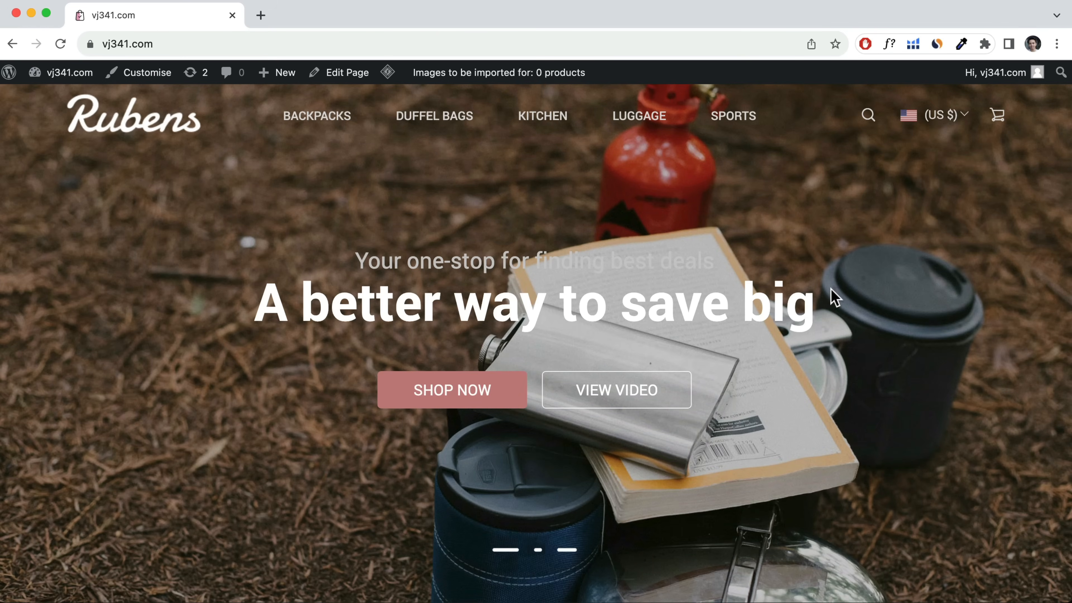
scroll(838, 299, down, 15)
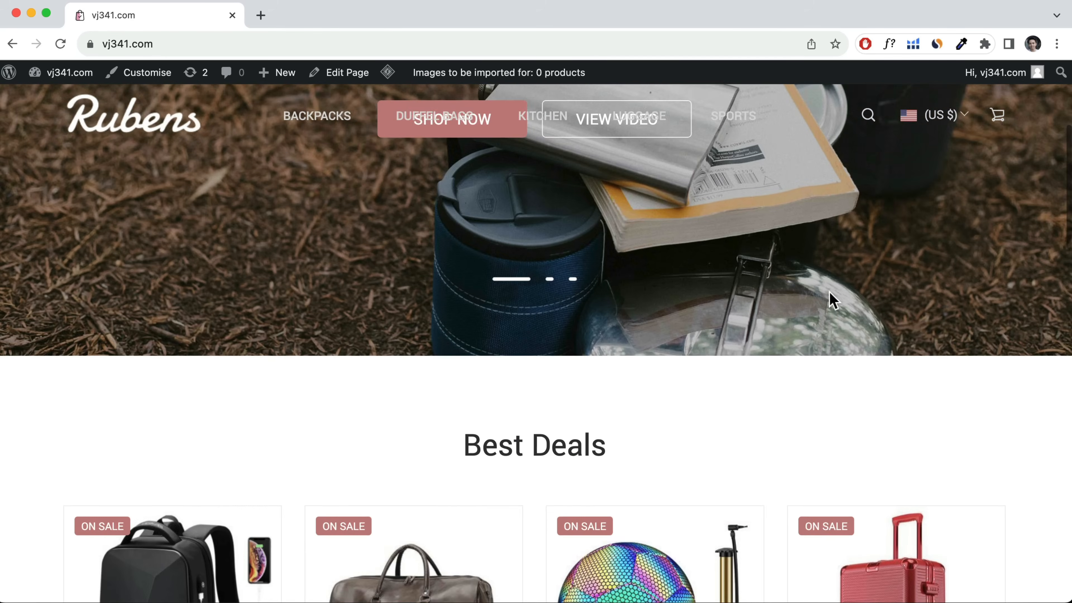
scroll(531, 328, down, 3)
scroll(531, 328, up, 5)
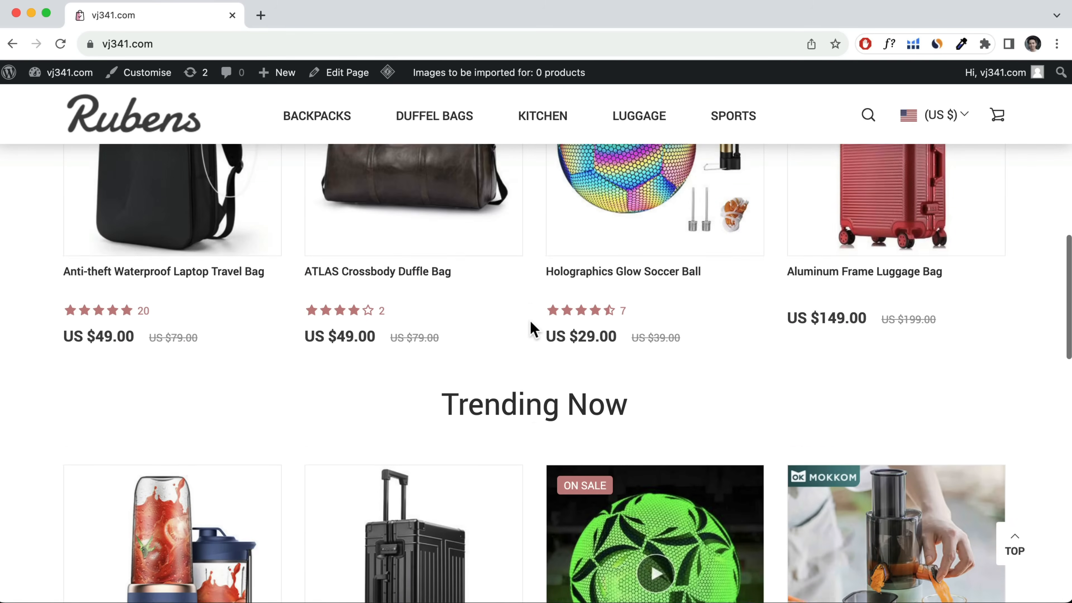
scroll(422, 325, down, 2)
scroll(464, 275, down, 5)
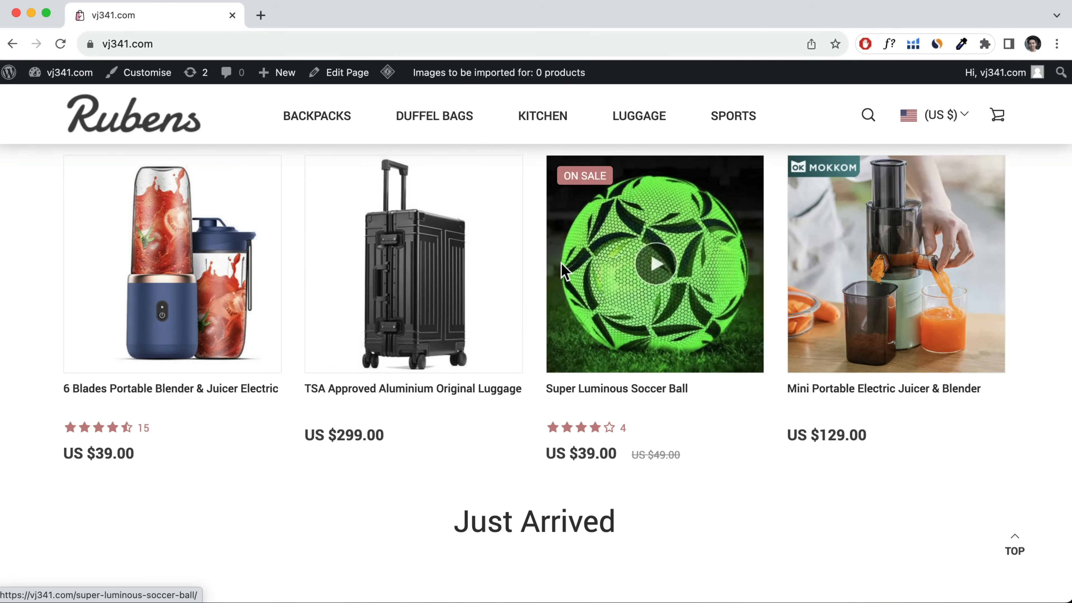
scroll(614, 262, down, 10)
scroll(615, 263, down, 5)
scroll(614, 262, up, 20)
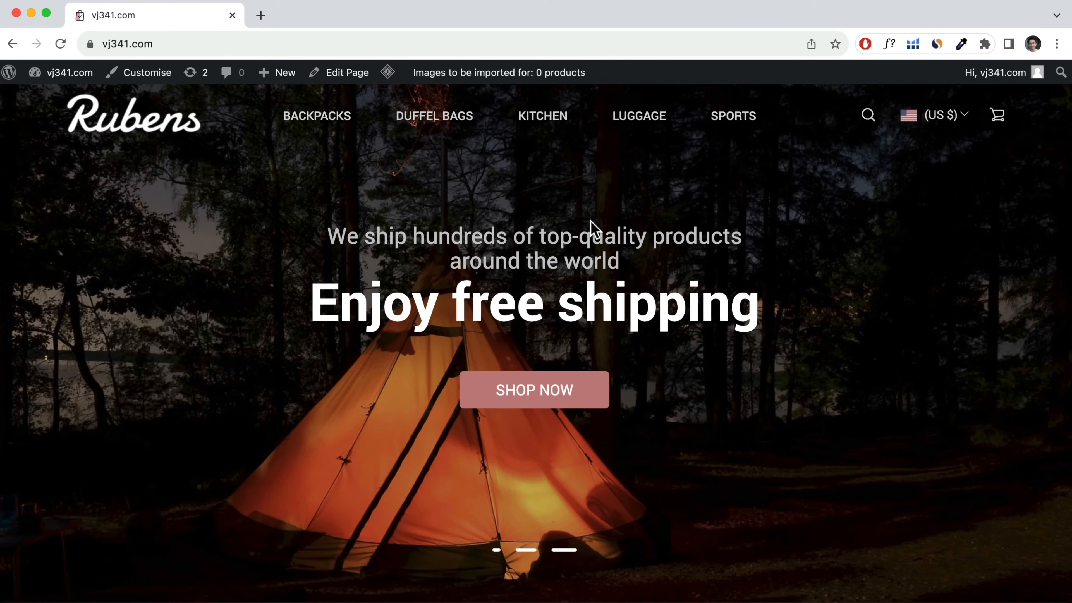
scroll(589, 230, down, 5)
scroll(591, 232, up, 8)
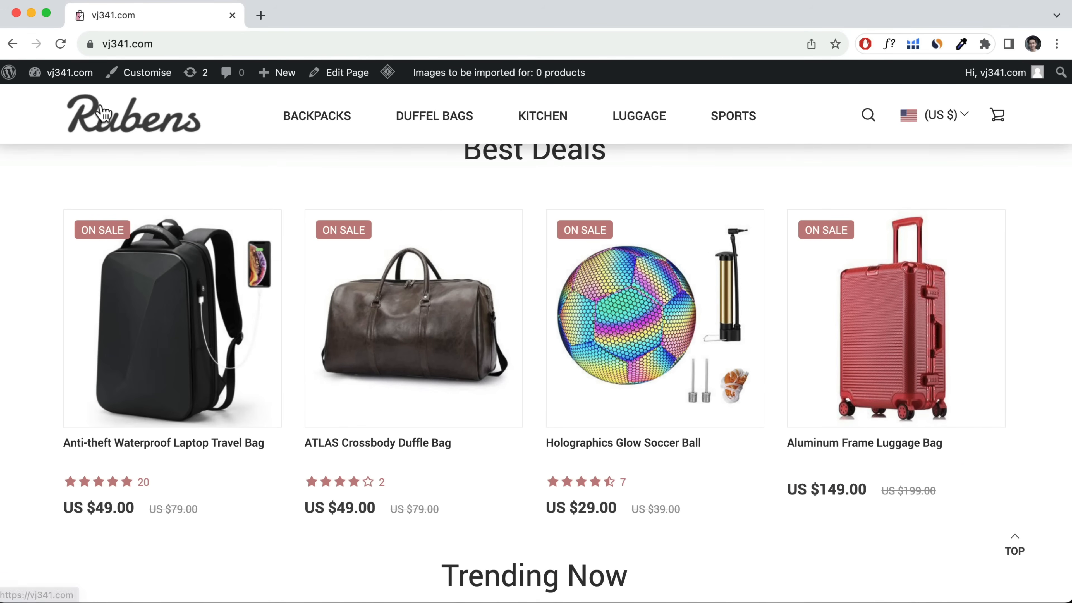
scroll(473, 205, up, 3)
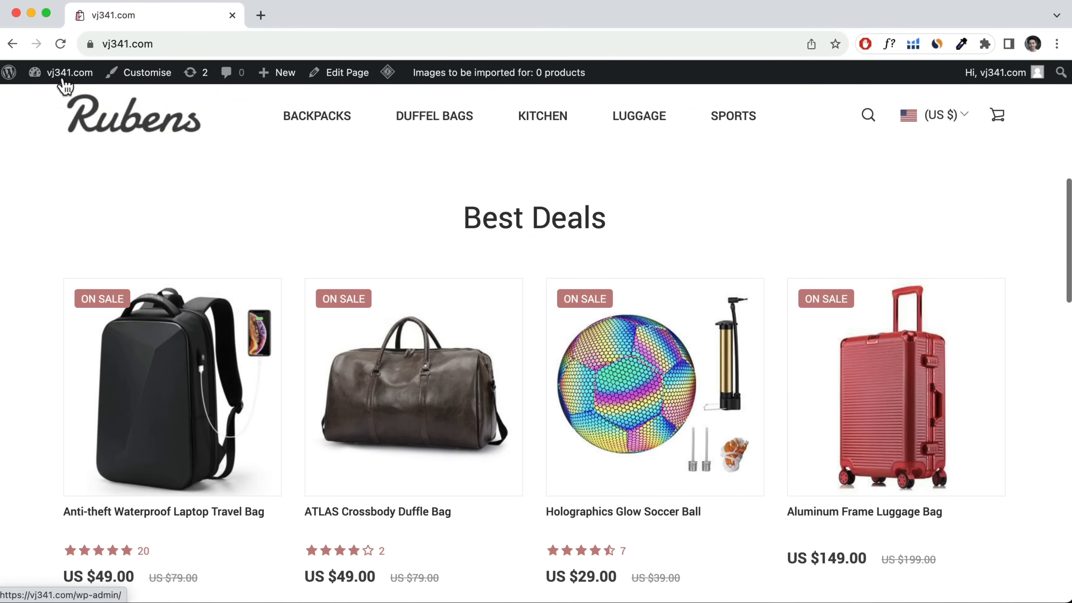
- Apply the Classic content set from Customization > Demo Content
click(63, 101)
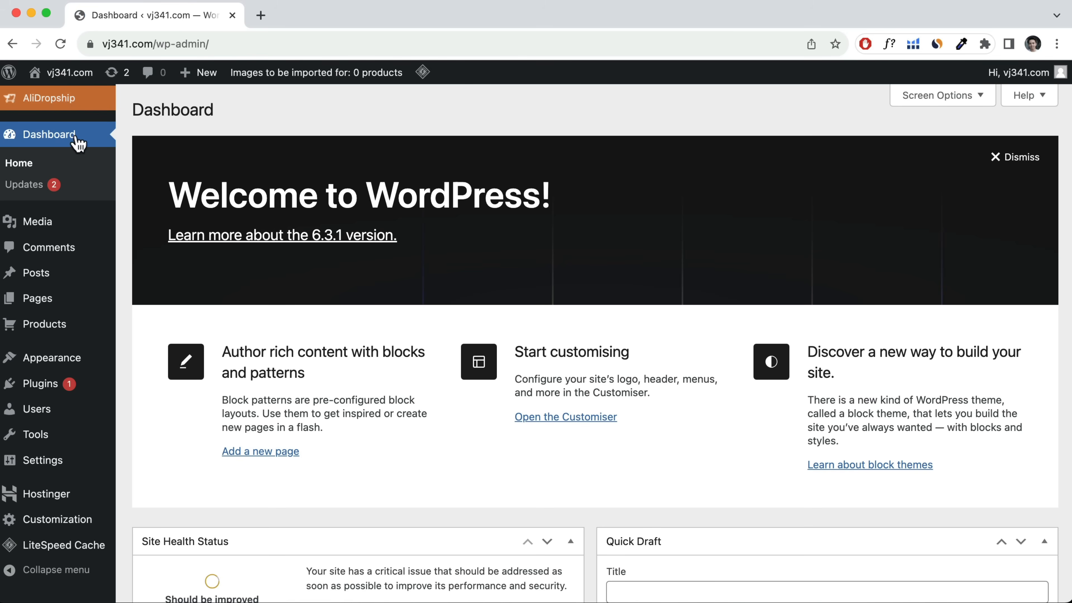
mouse_move(38, 516)
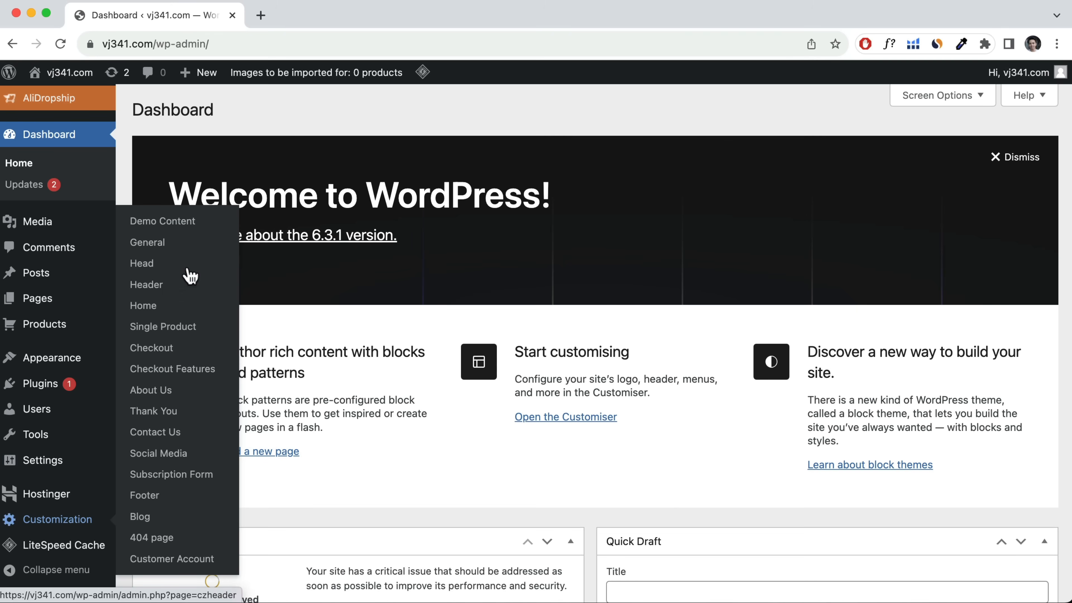
click(178, 224)
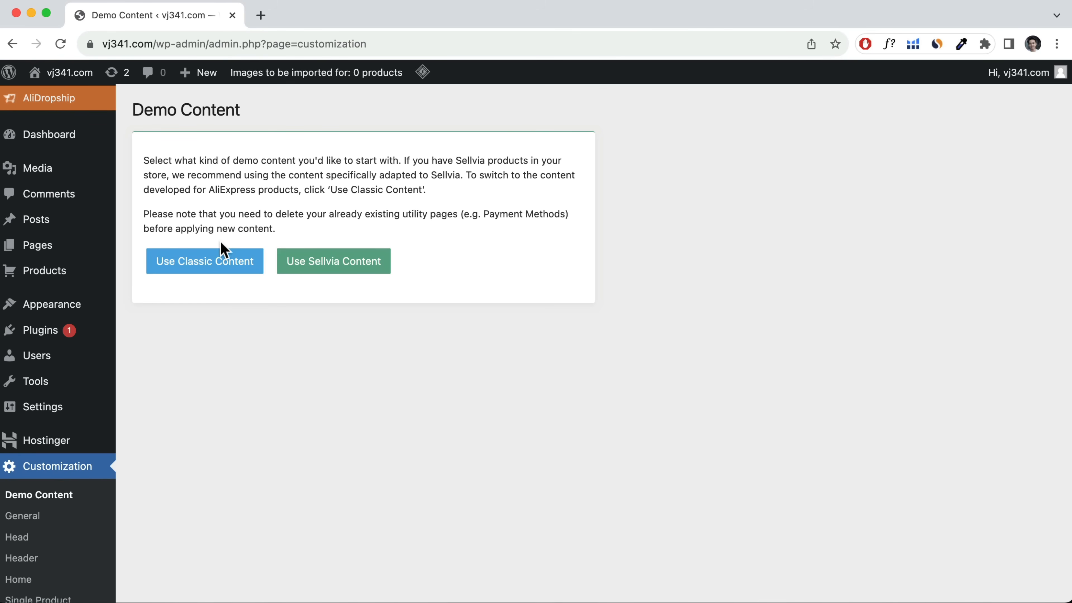
click(198, 265)
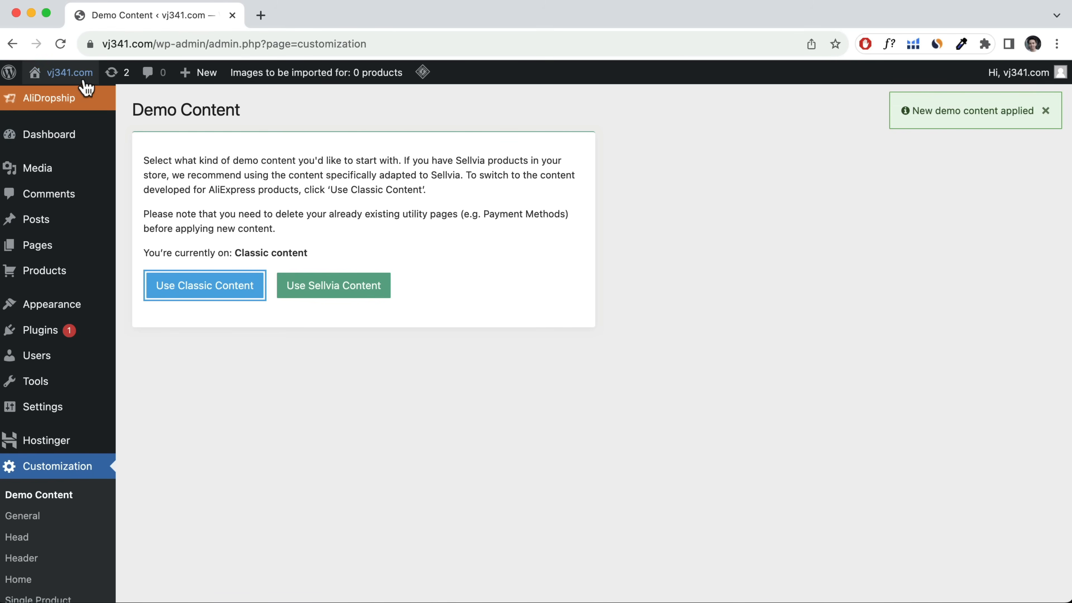
mouse_move(69, 76)
click(66, 104)
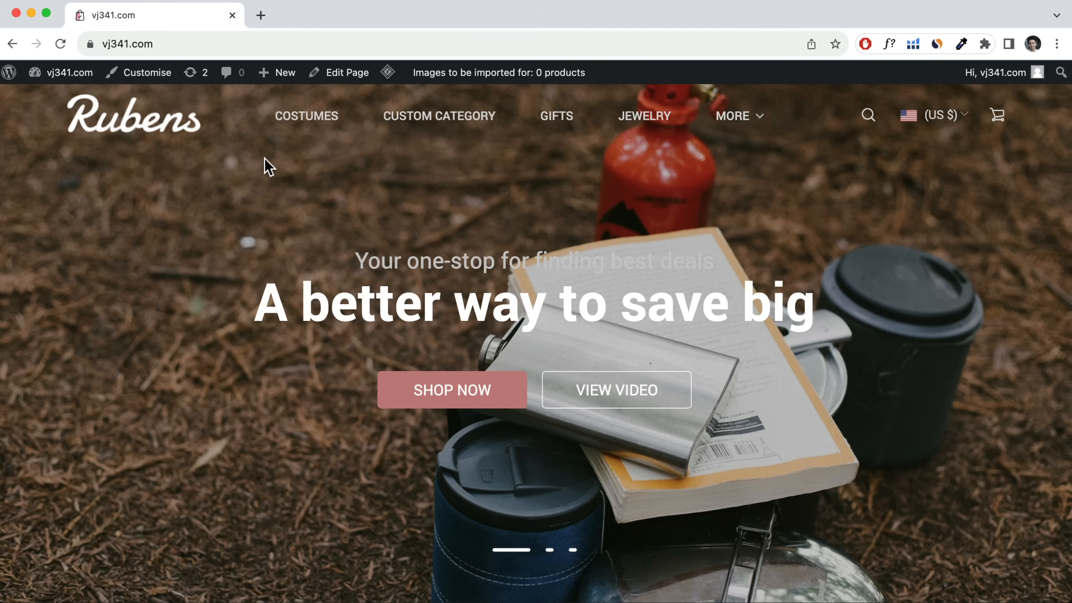
- Scroll through the storefront homepage to review the new Classic demo content
scroll(262, 165, down, 10)
scroll(257, 166, down, 15)
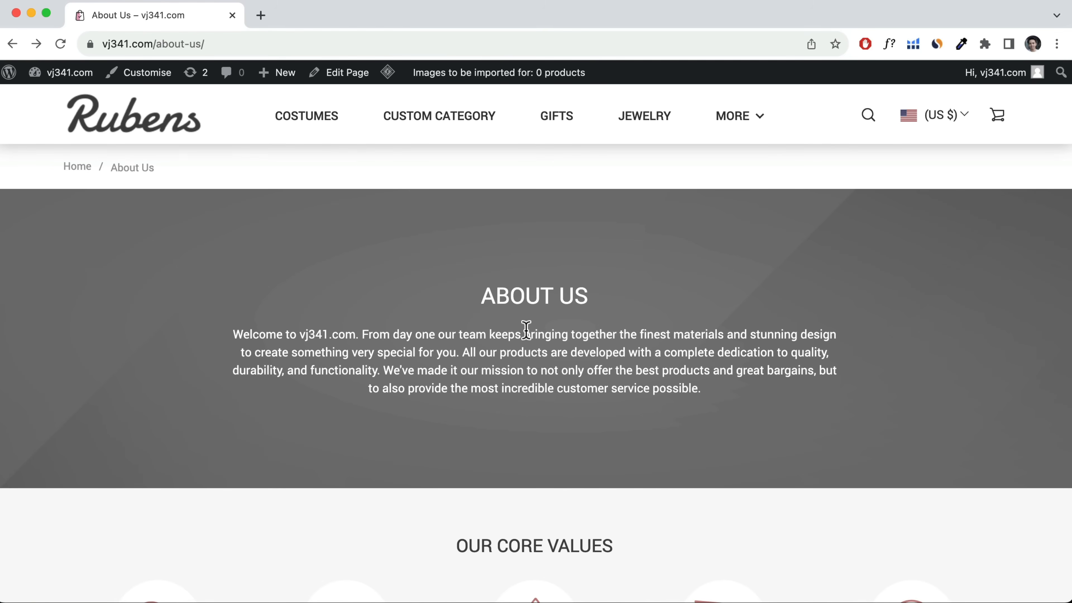
scroll(519, 342, down, 20)
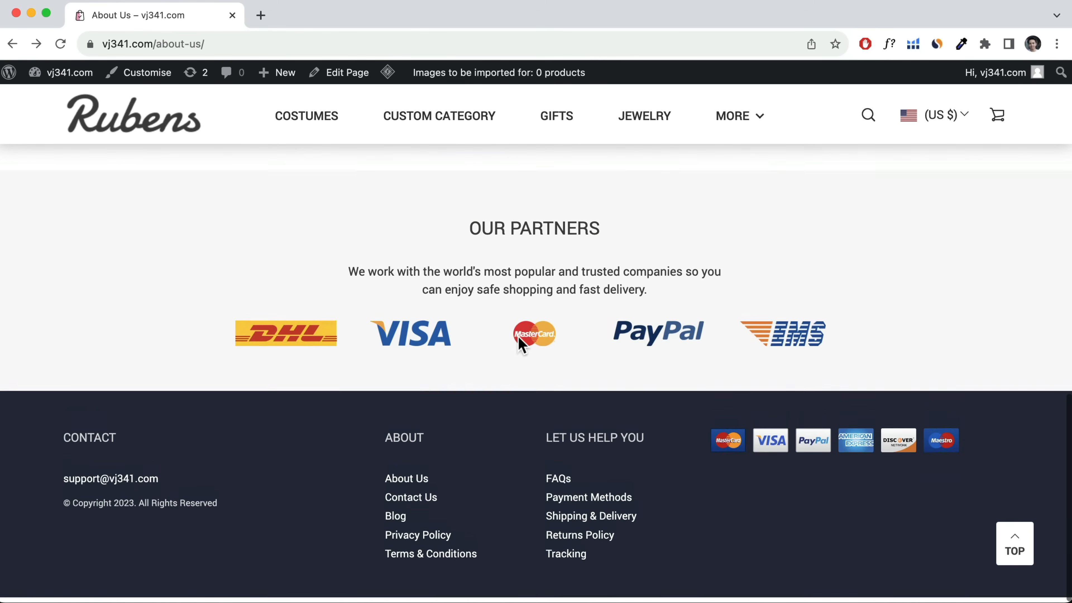
scroll(390, 172, up, 20)
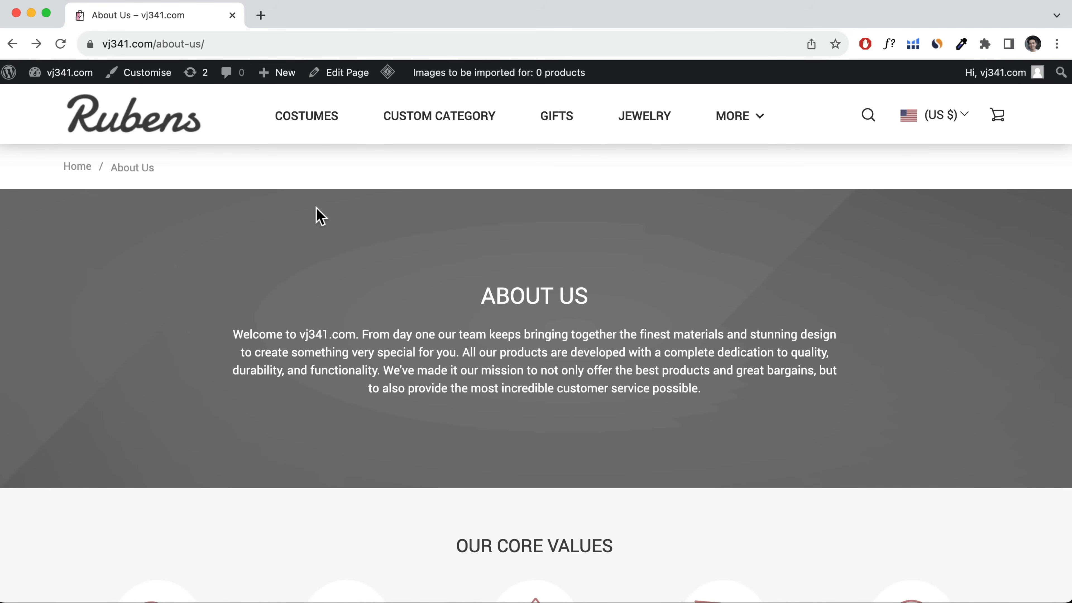
mouse_move(64, 72)
click(51, 104)
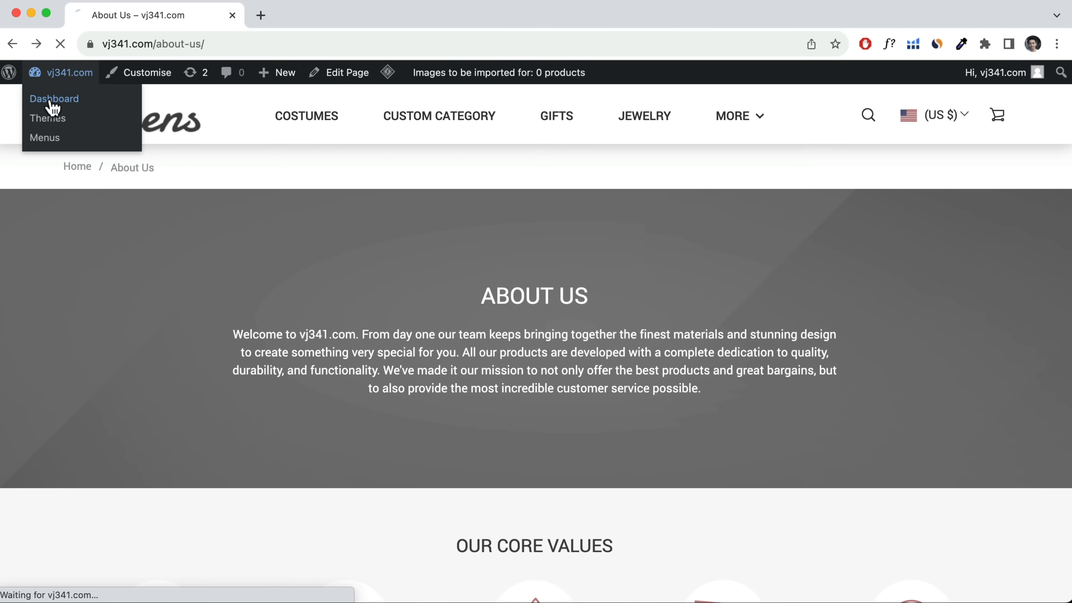
- Open Customization > About Us and look over its title and description
scroll(27, 408, down, 3)
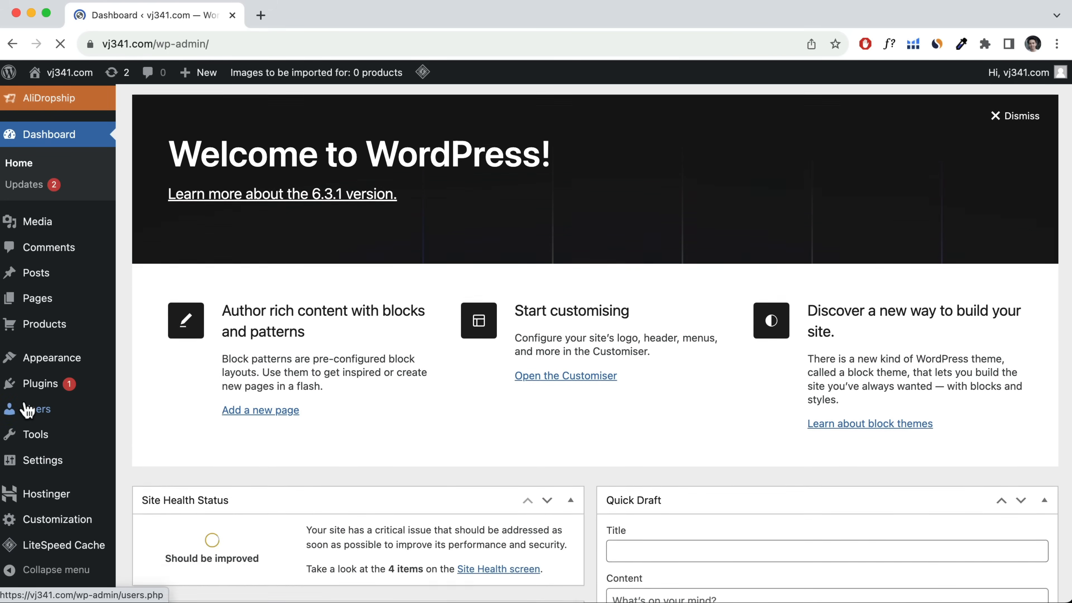
mouse_move(69, 524)
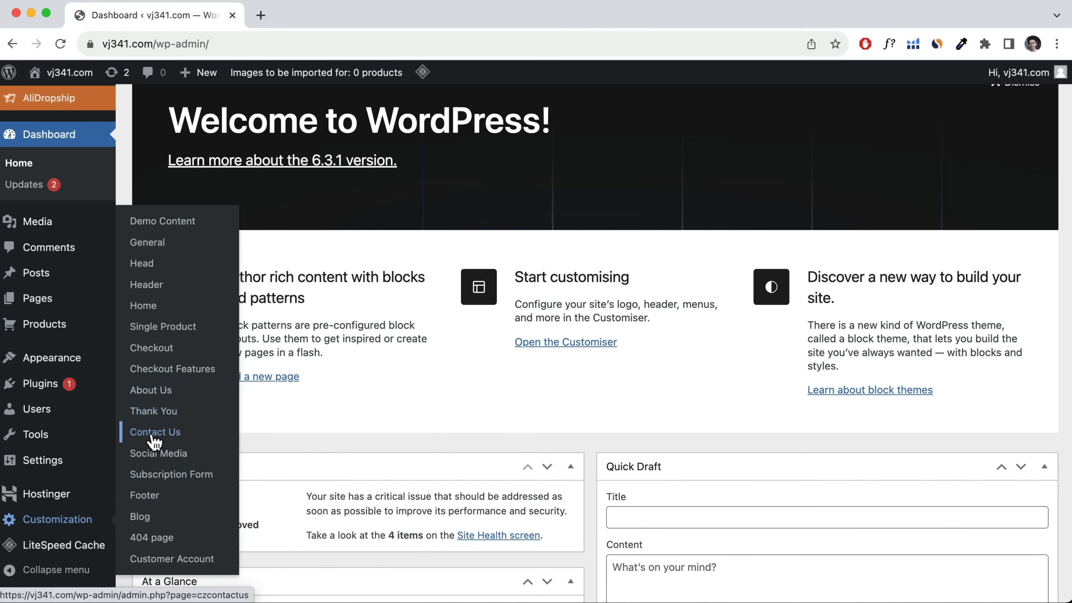
click(152, 390)
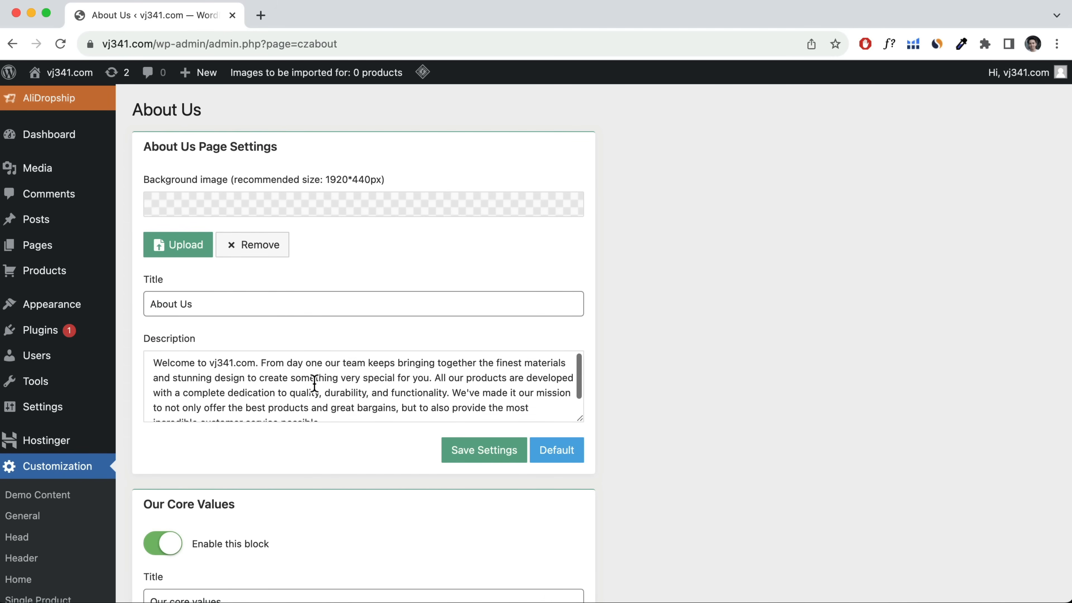
scroll(505, 379, down, 1)
scroll(492, 392, up, 1)
scroll(217, 389, down, 1)
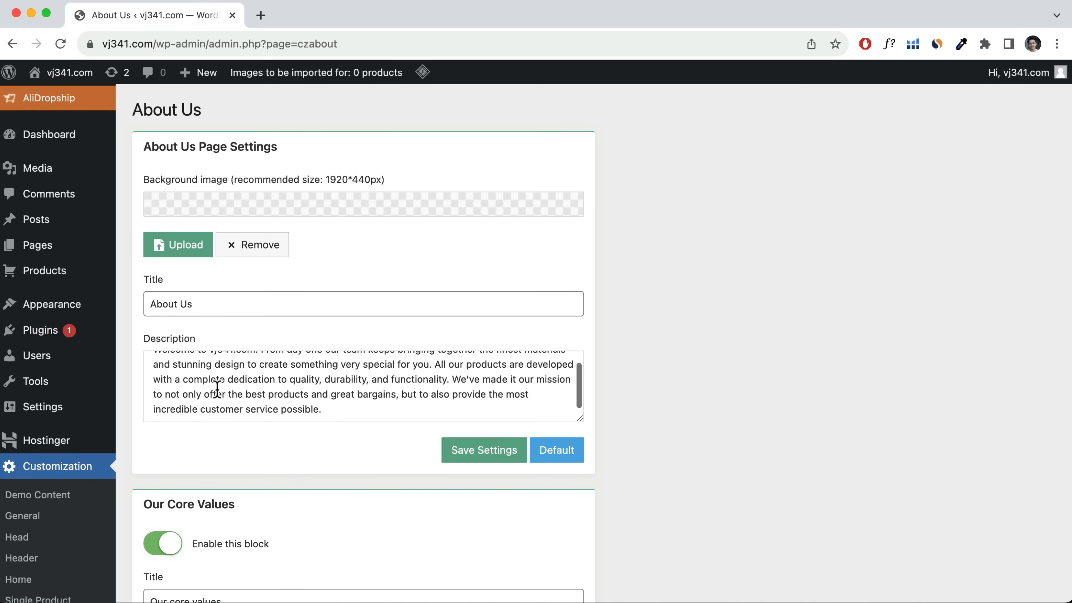
drag(195, 367, 227, 373)
drag(201, 307, 160, 303)
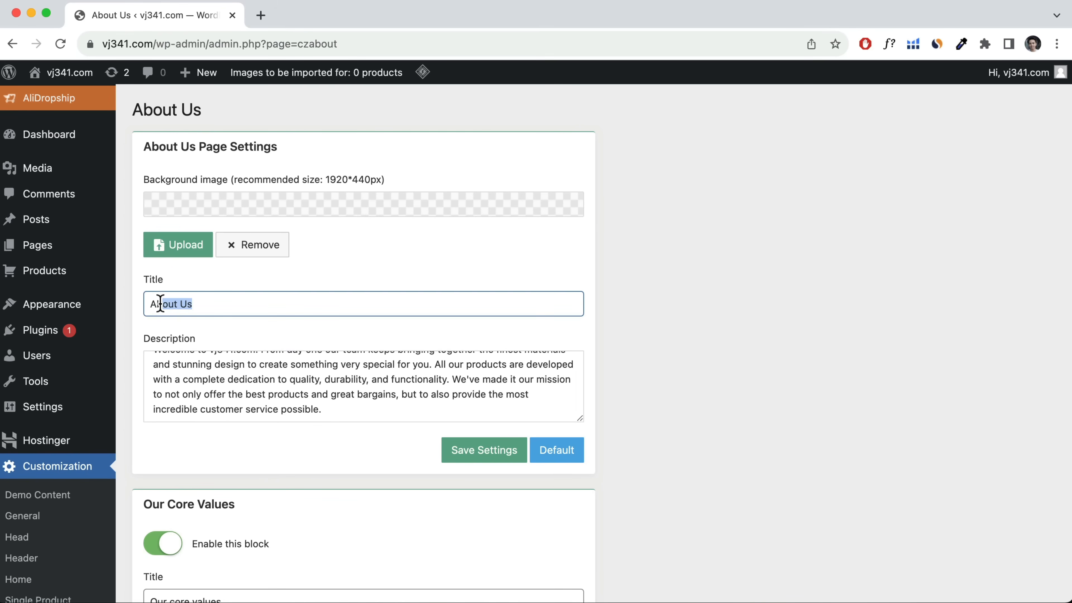
- Switch off the Our Partners block and save the About Us settings
scroll(231, 228, down, 10)
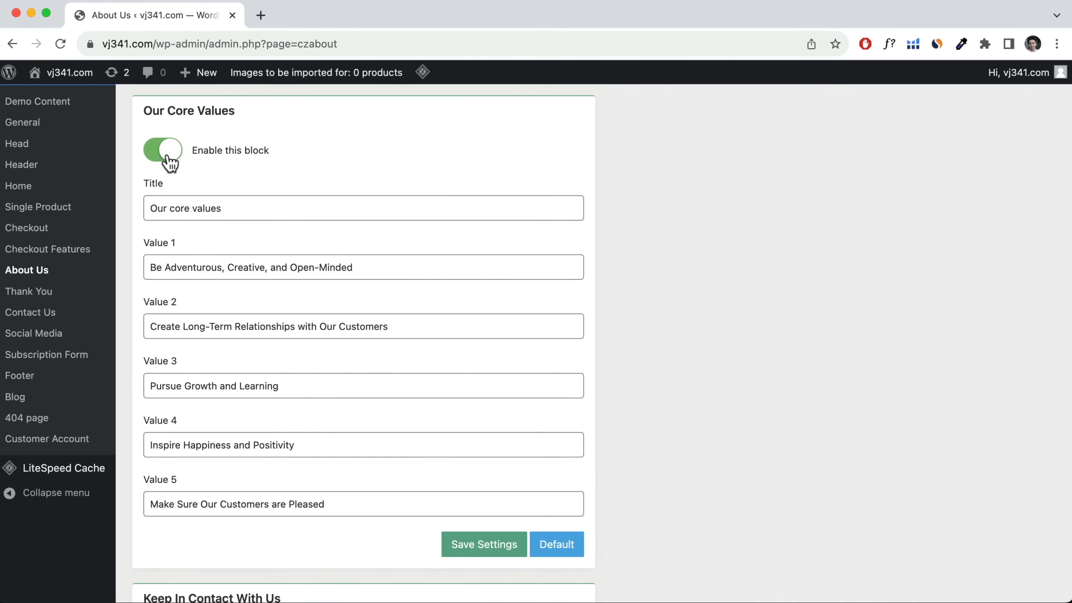
scroll(178, 371, down, 13)
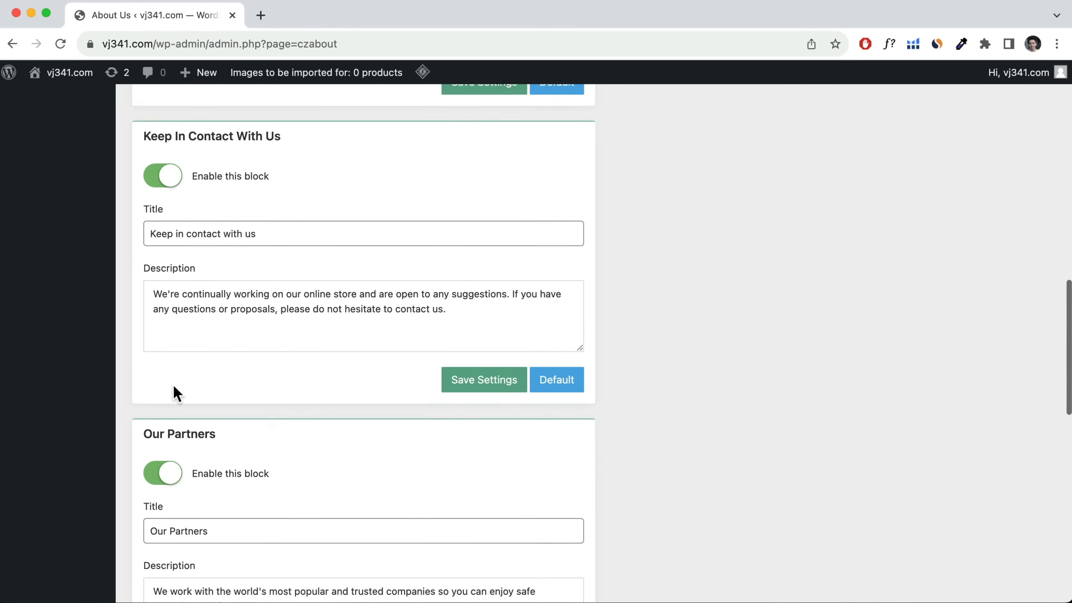
scroll(171, 383, down, 12)
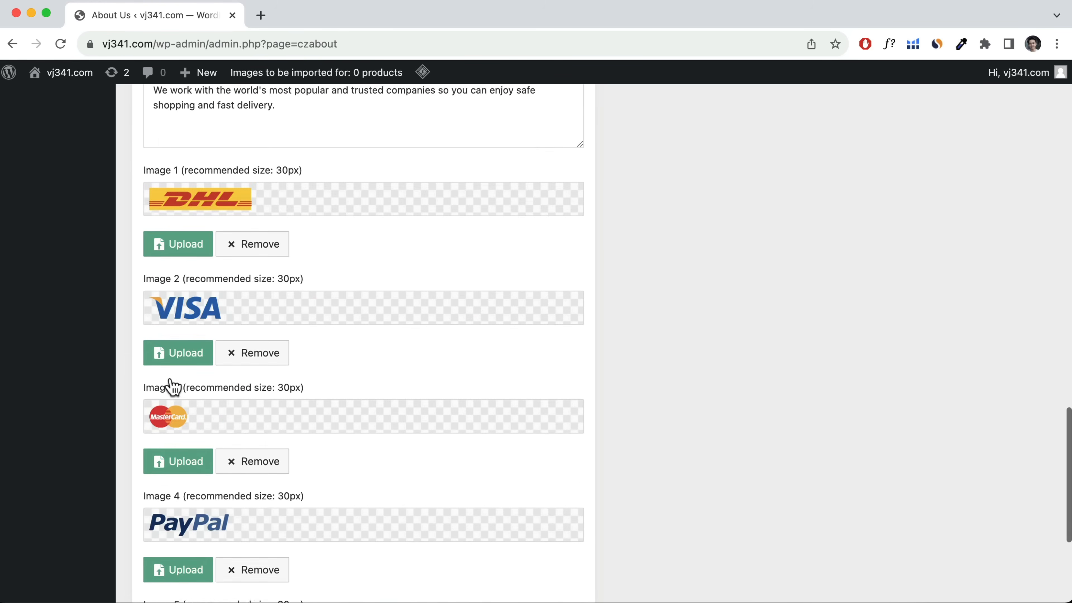
scroll(172, 384, up, 8)
scroll(210, 336, down, 2)
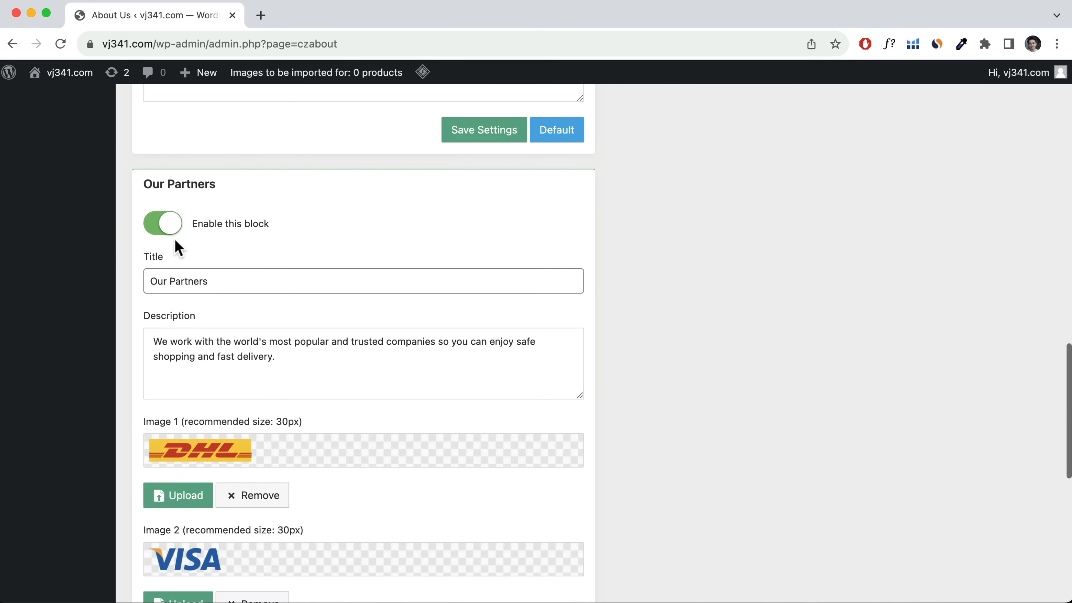
scroll(183, 271, down, 10)
scroll(182, 271, up, 6)
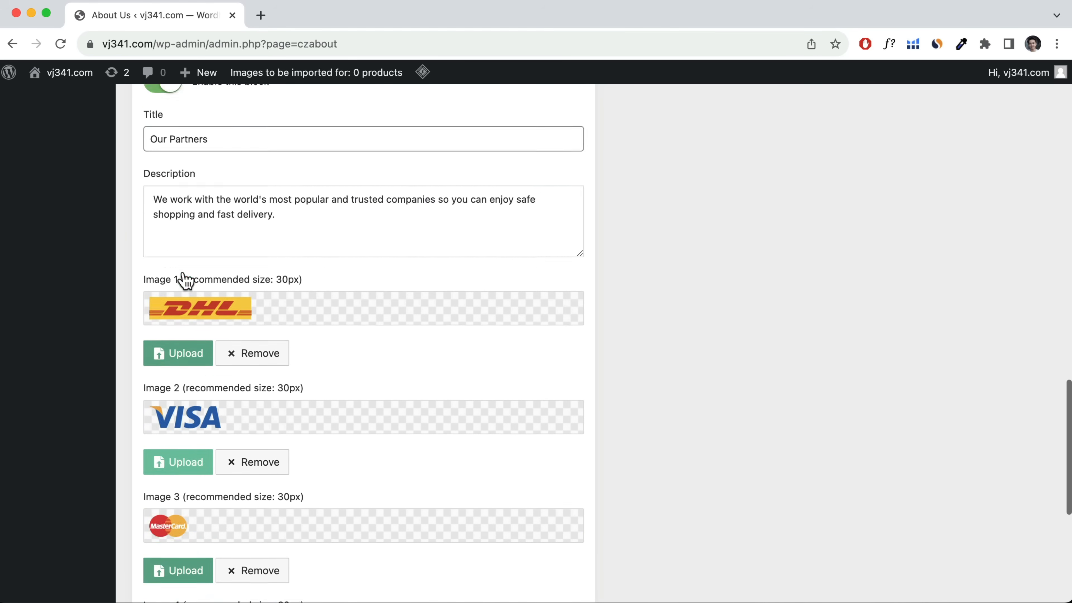
scroll(182, 270, down, 9)
scroll(181, 270, up, 12)
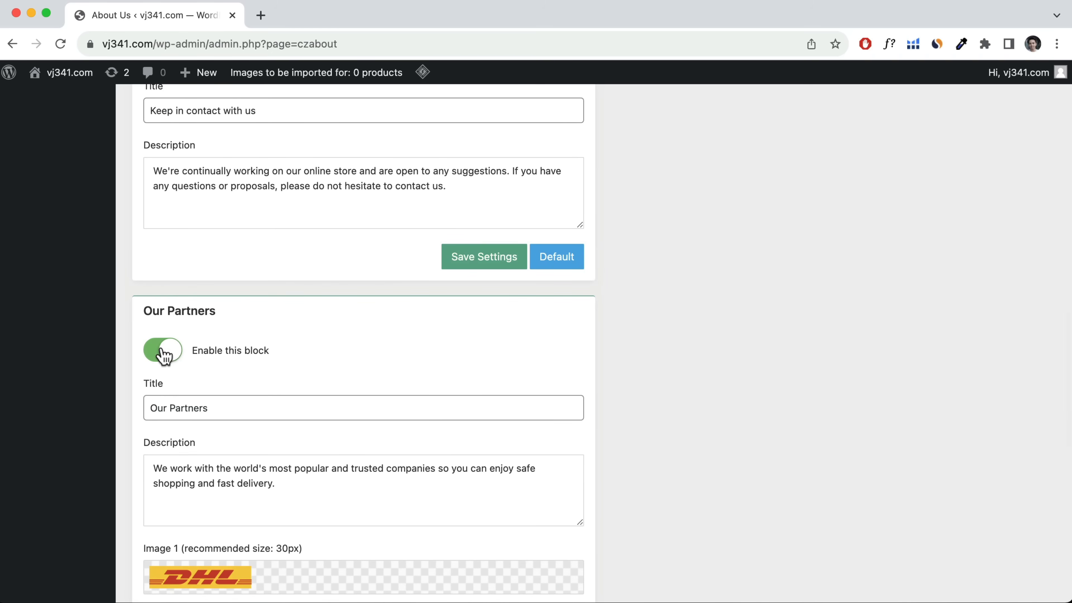
click(169, 360)
scroll(440, 383, down, 15)
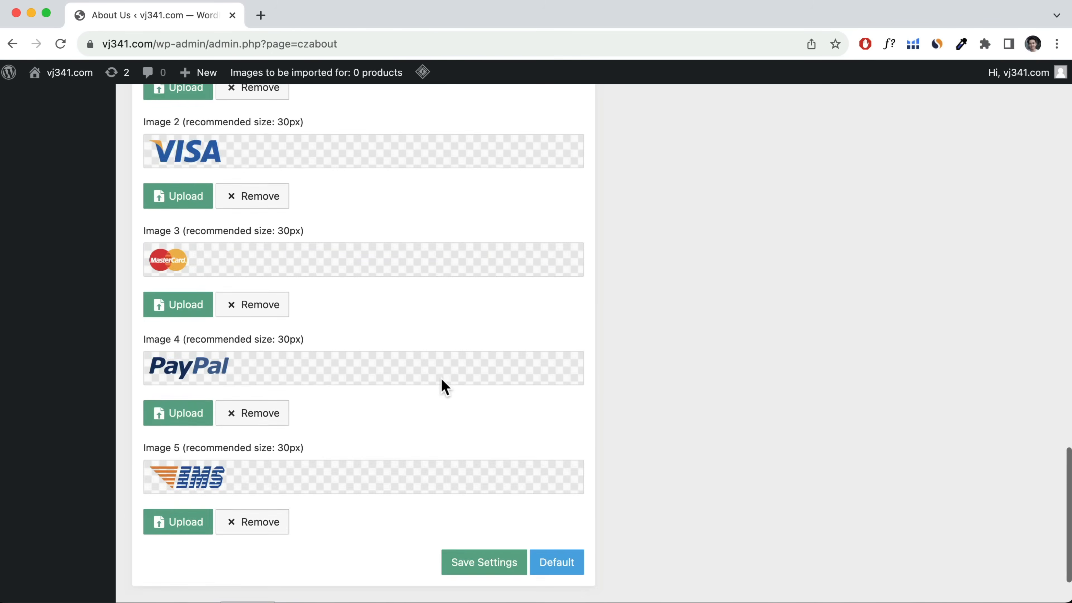
click(495, 489)
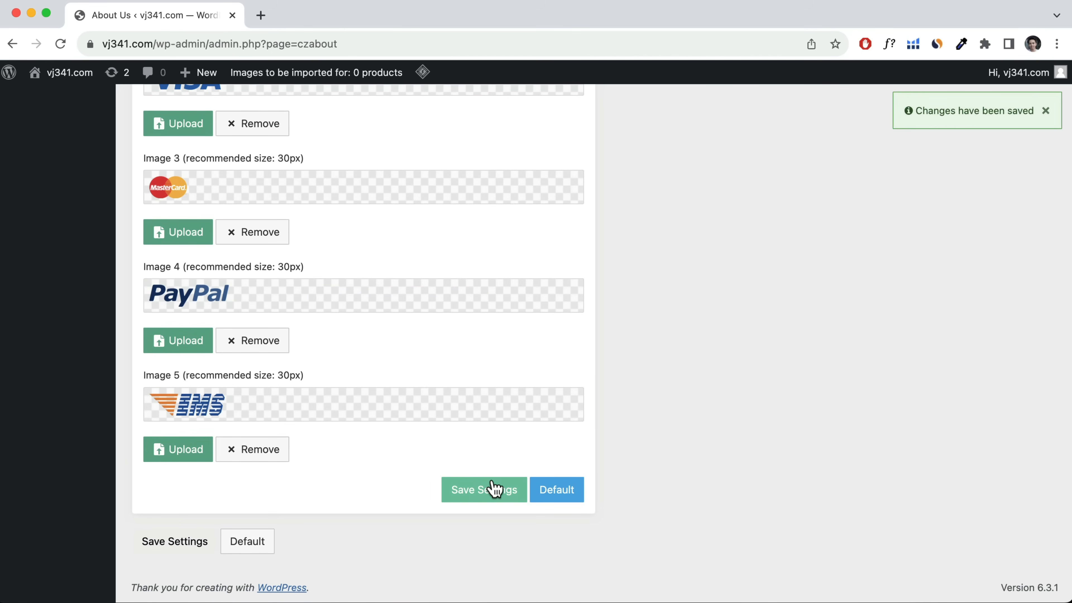
- Open the live storefront's About Us page from the footer
mouse_move(67, 72)
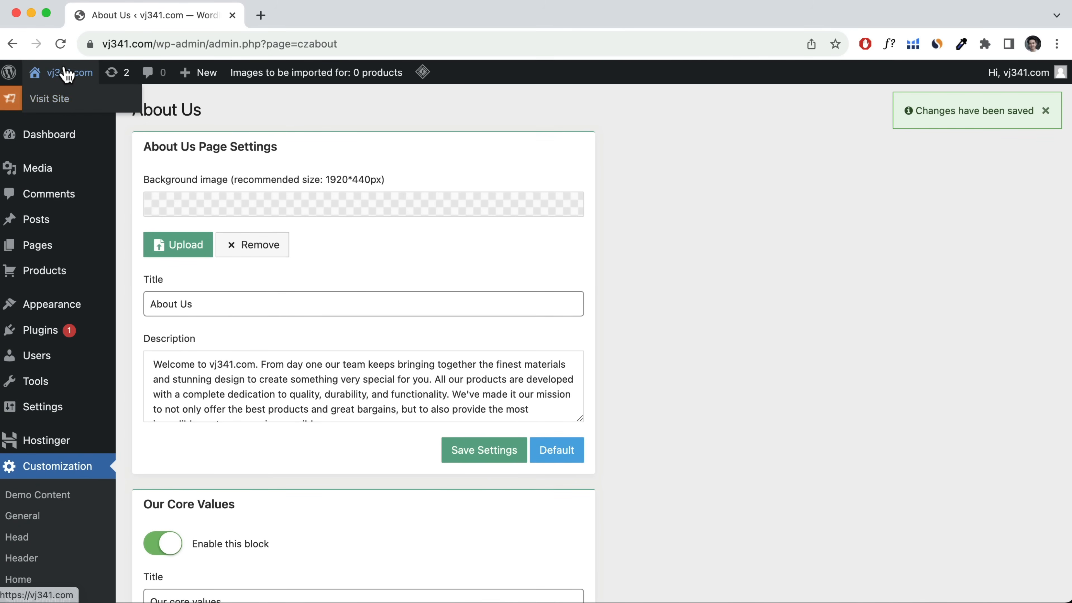
click(61, 100)
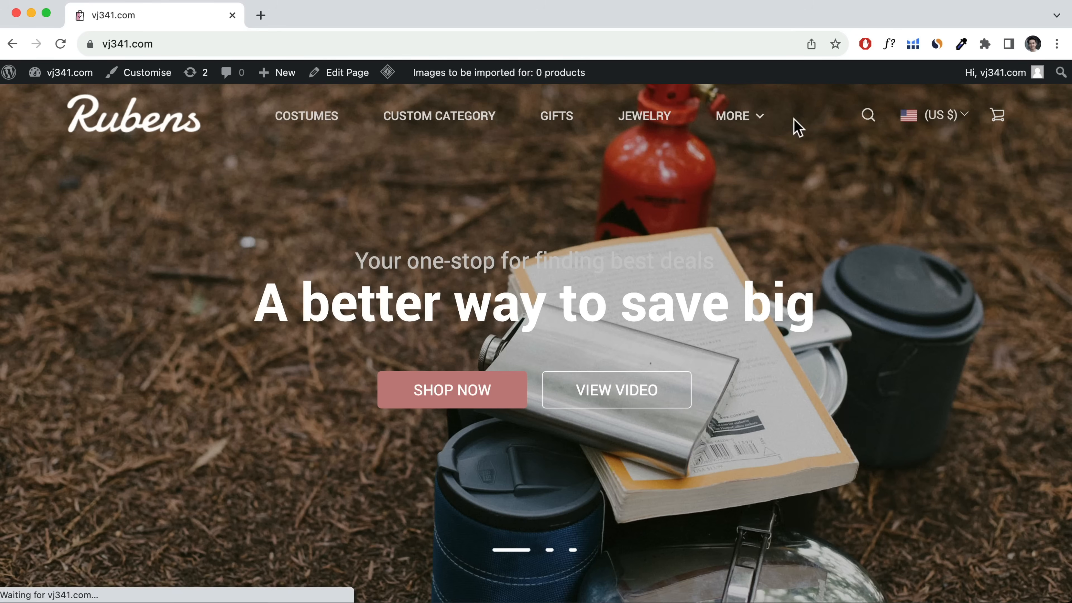
mouse_move(753, 124)
scroll(802, 507, down, 15)
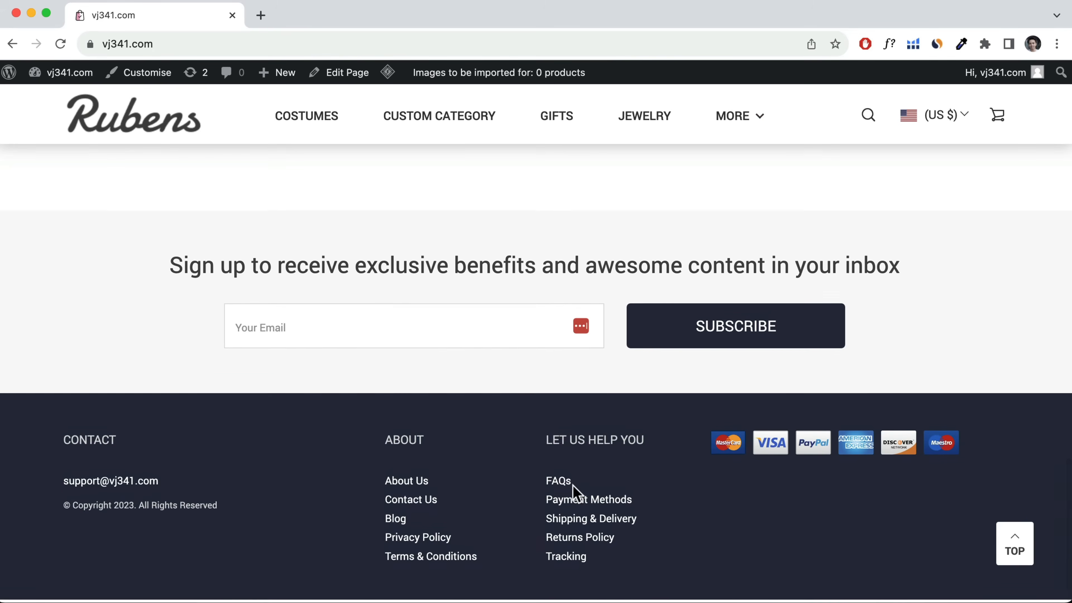
click(414, 492)
scroll(418, 490, down, 15)
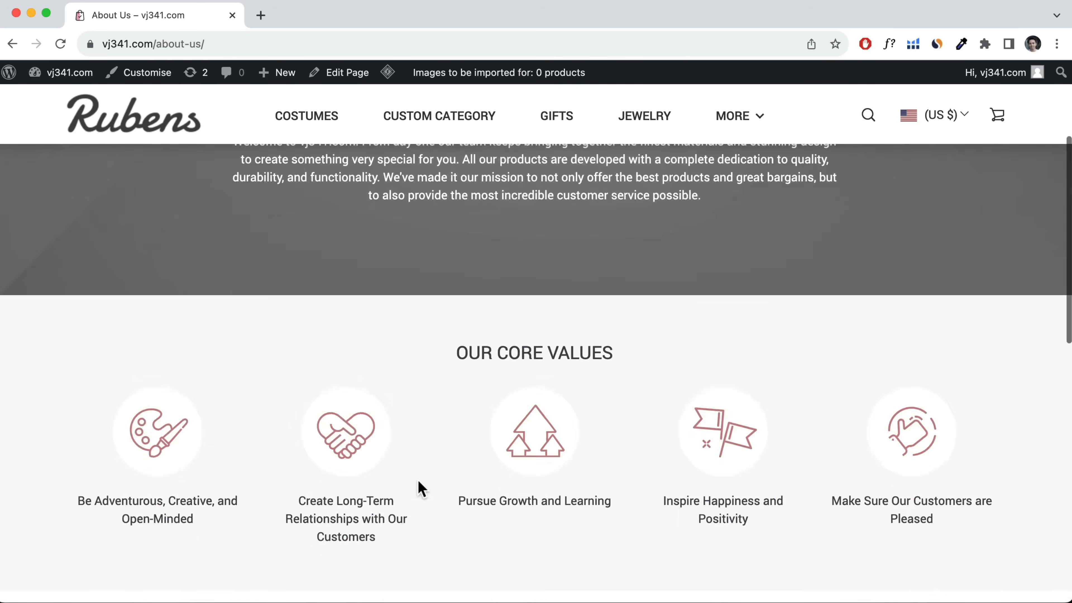
scroll(420, 485, up, 2)
- Purge all caches with LiteSpeed Cache and check the reloaded About Us page
mouse_move(387, 72)
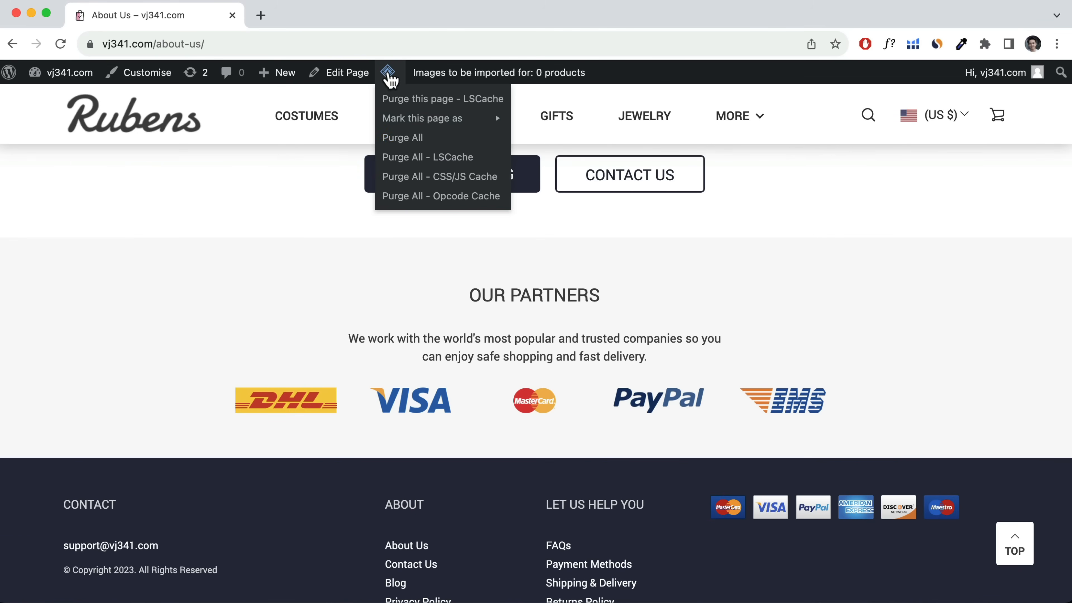
click(403, 138)
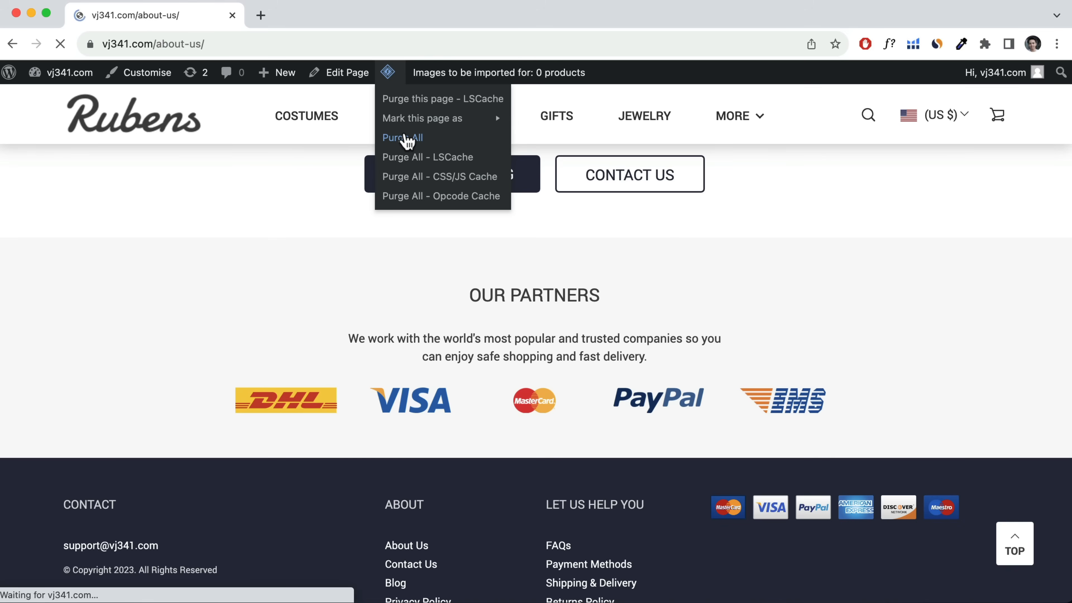
scroll(401, 145, down, 12)
scroll(401, 152, up, 12)
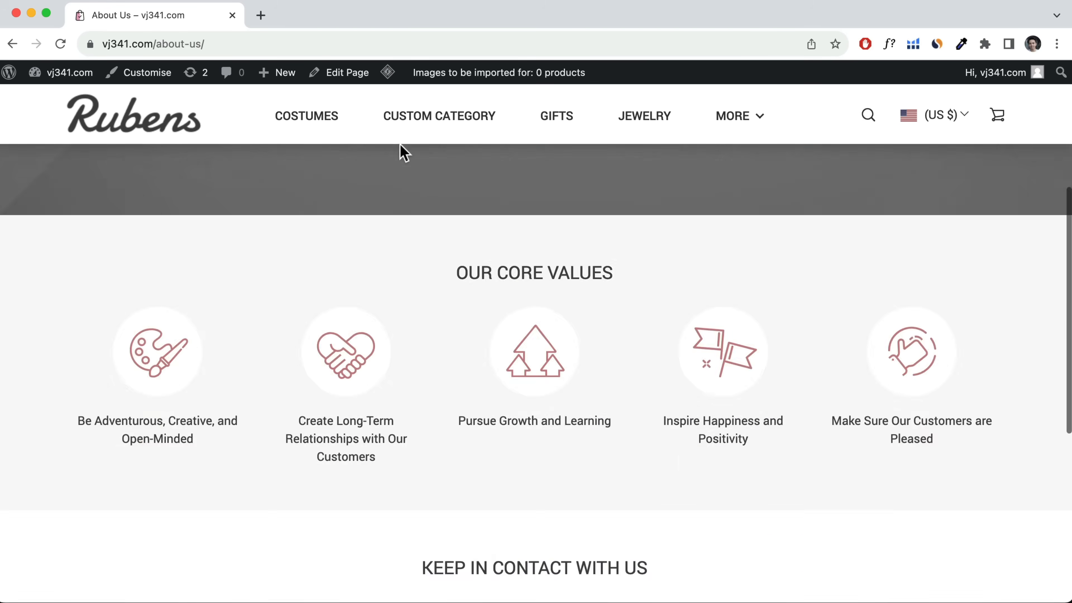
mouse_move(388, 75)
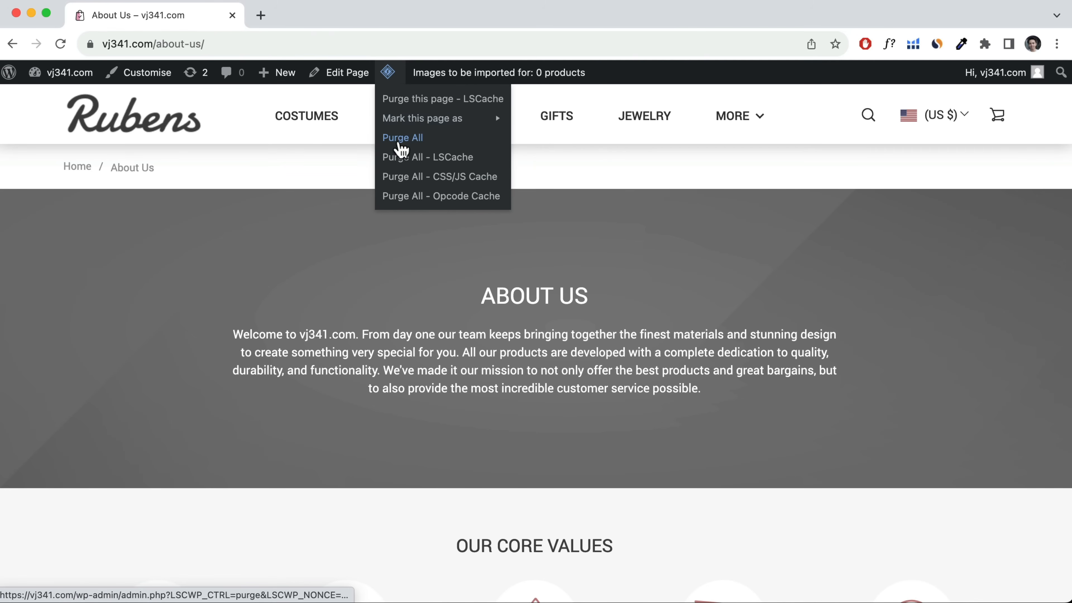
scroll(630, 210, down, 15)
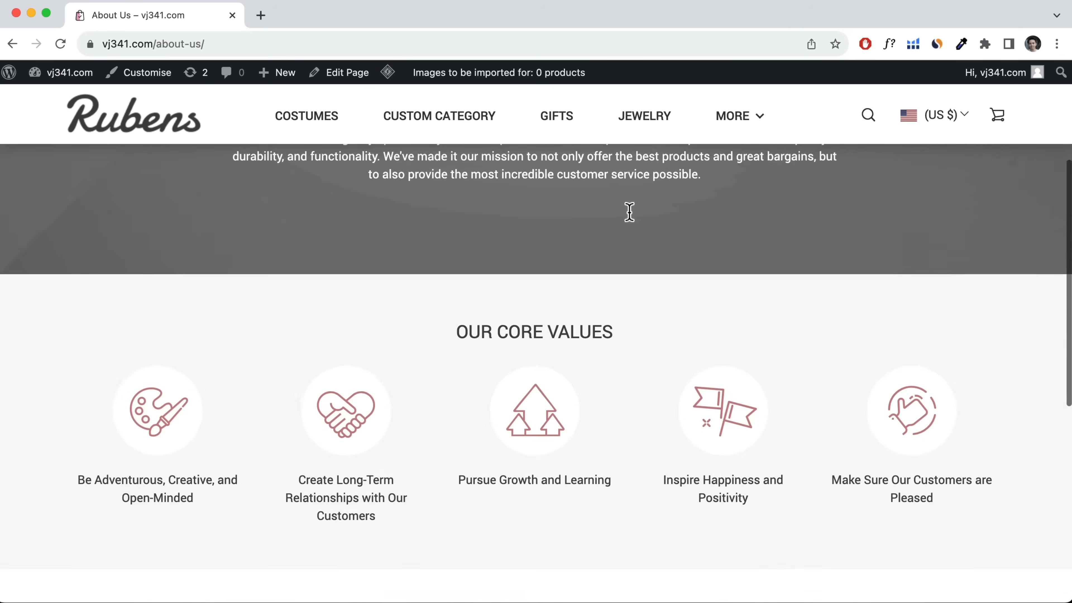
scroll(641, 230, up, 15)
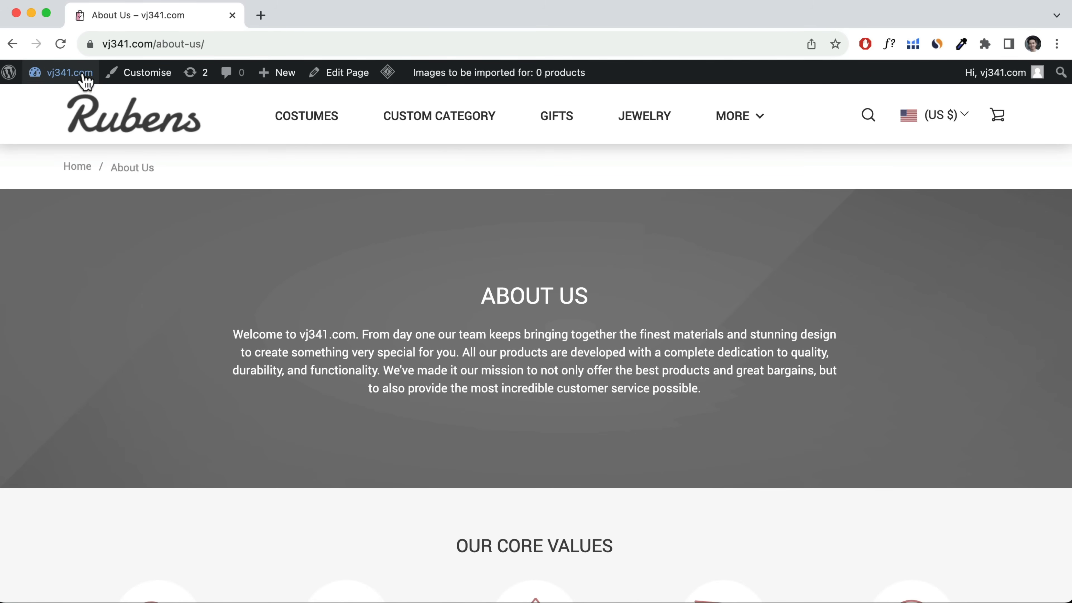
- Go to Customization > General and start a new upload for the Favicon field
mouse_move(63, 72)
click(55, 99)
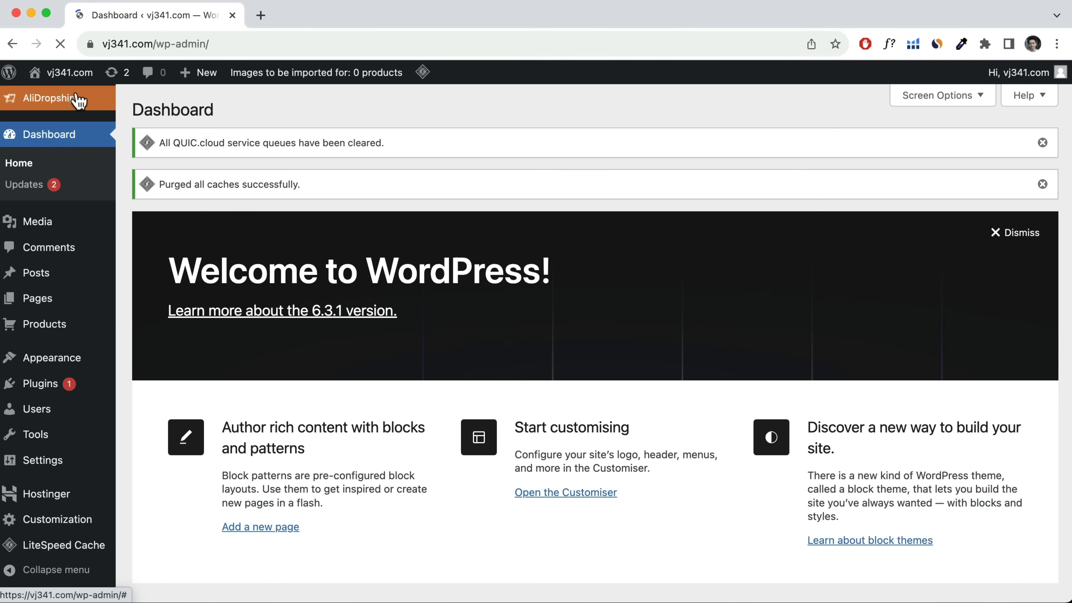
mouse_move(57, 524)
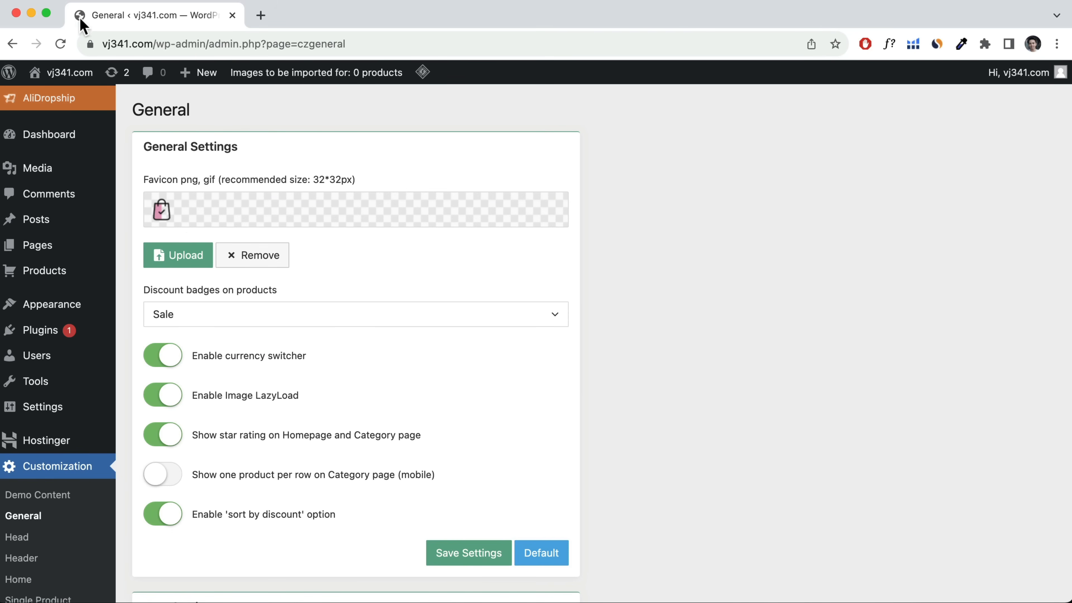
scroll(166, 211, down, 1)
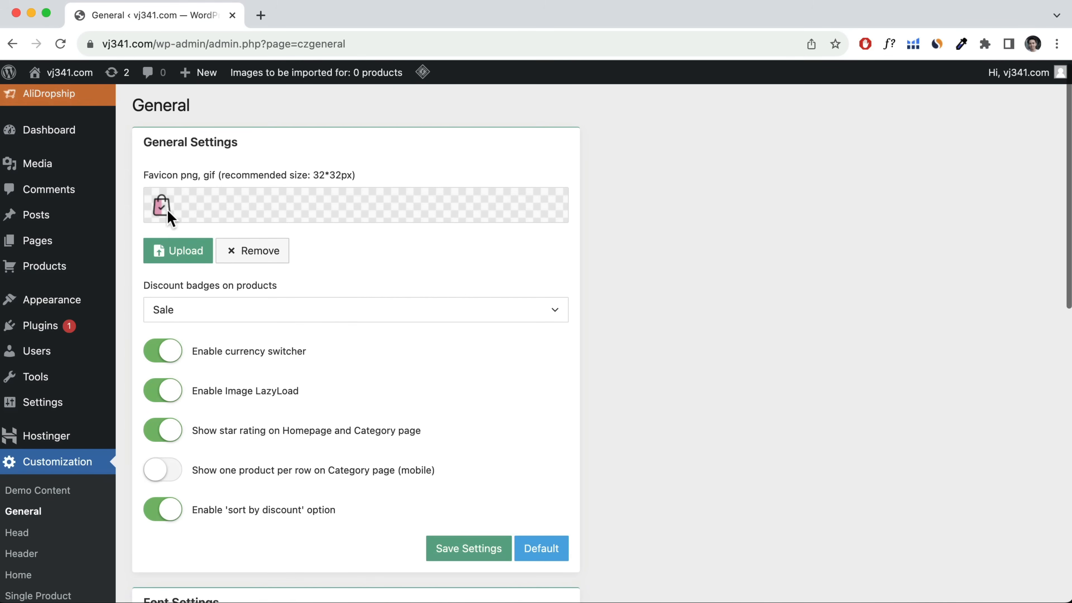
scroll(169, 228, down, 1)
click(173, 246)
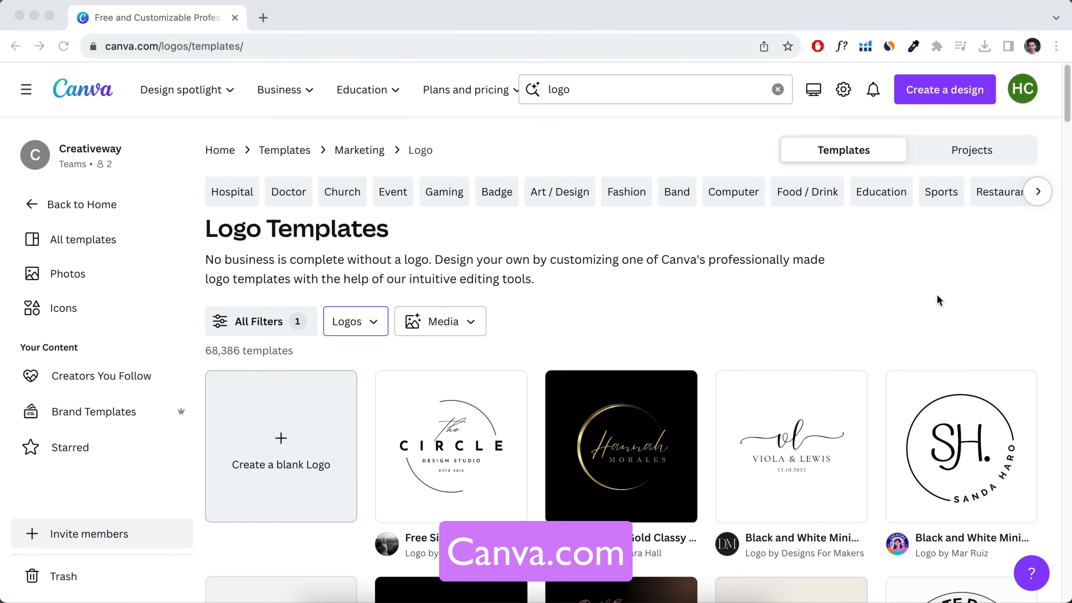
scroll(937, 296, down, 15)
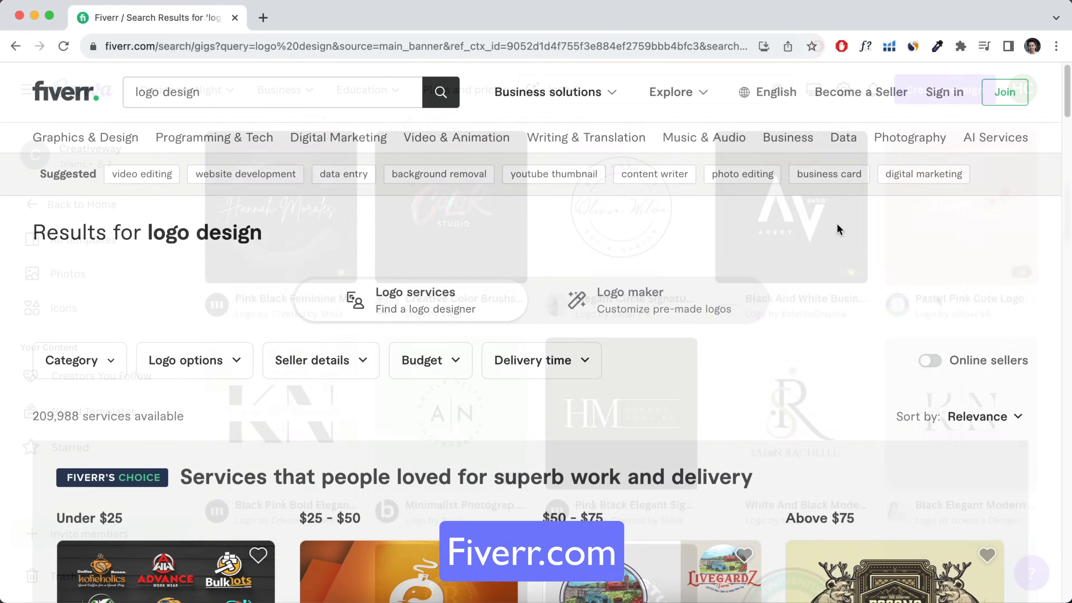
scroll(836, 223, down, 20)
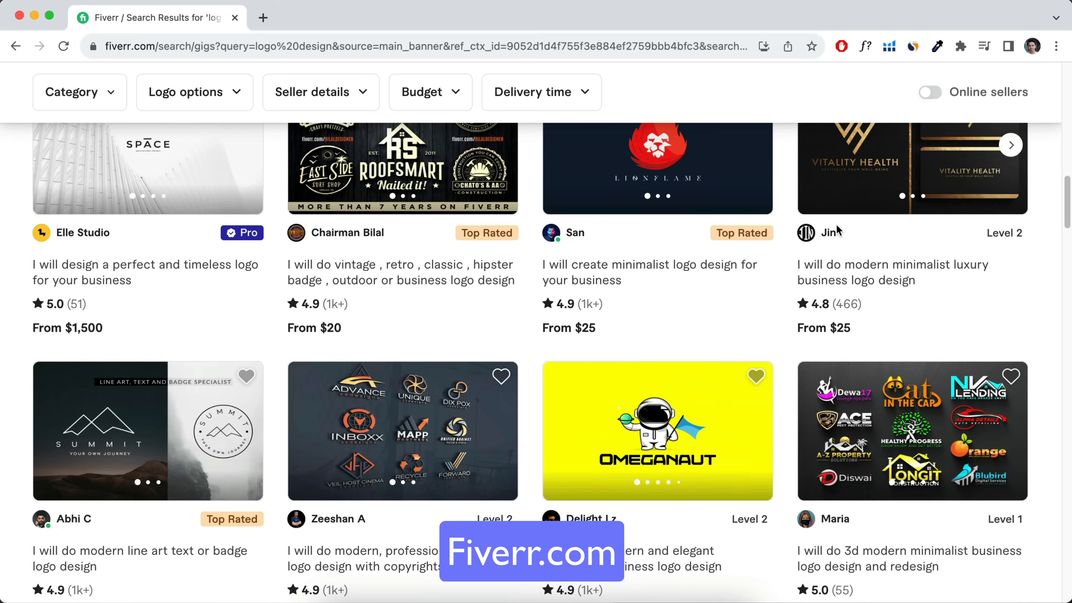
scroll(838, 231, down, 6)
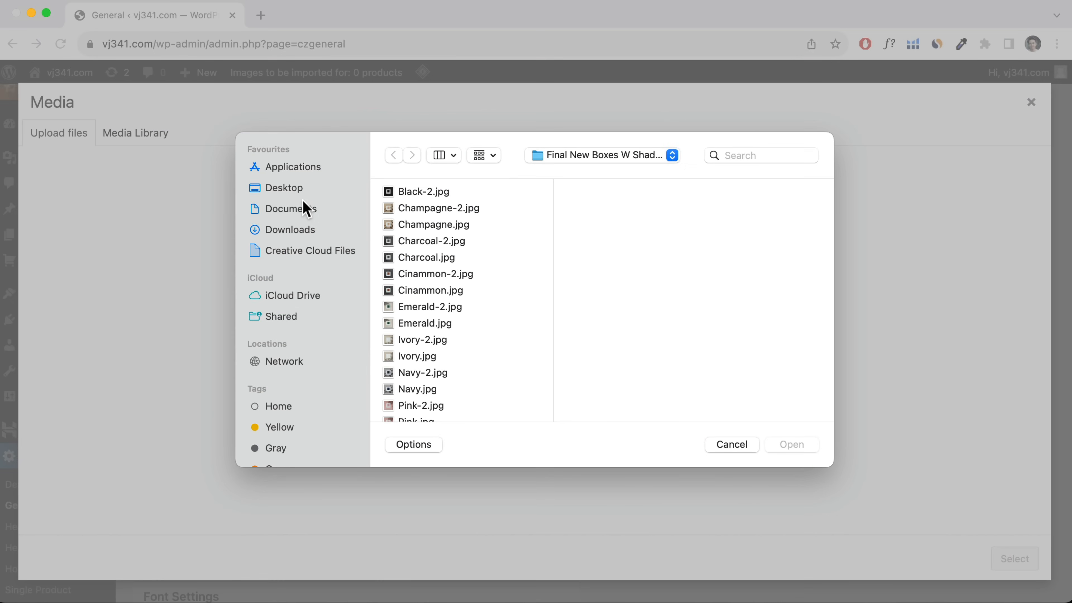
- Upload 'Black on White - Favicon.png' from Dropshipping Tutorial > Logo & Favicon as the favicon
click(300, 192)
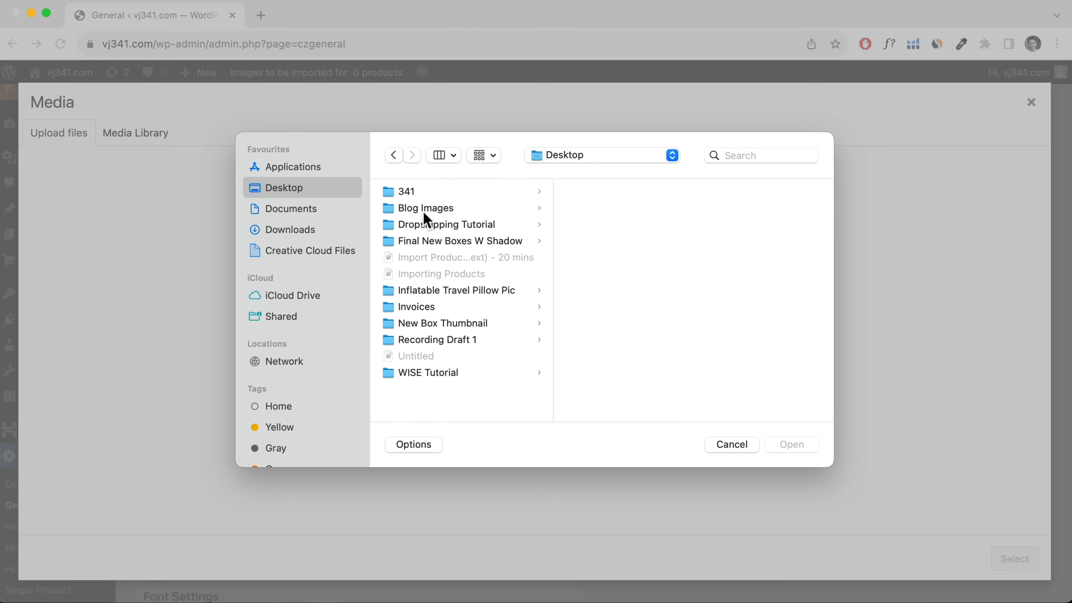
click(450, 224)
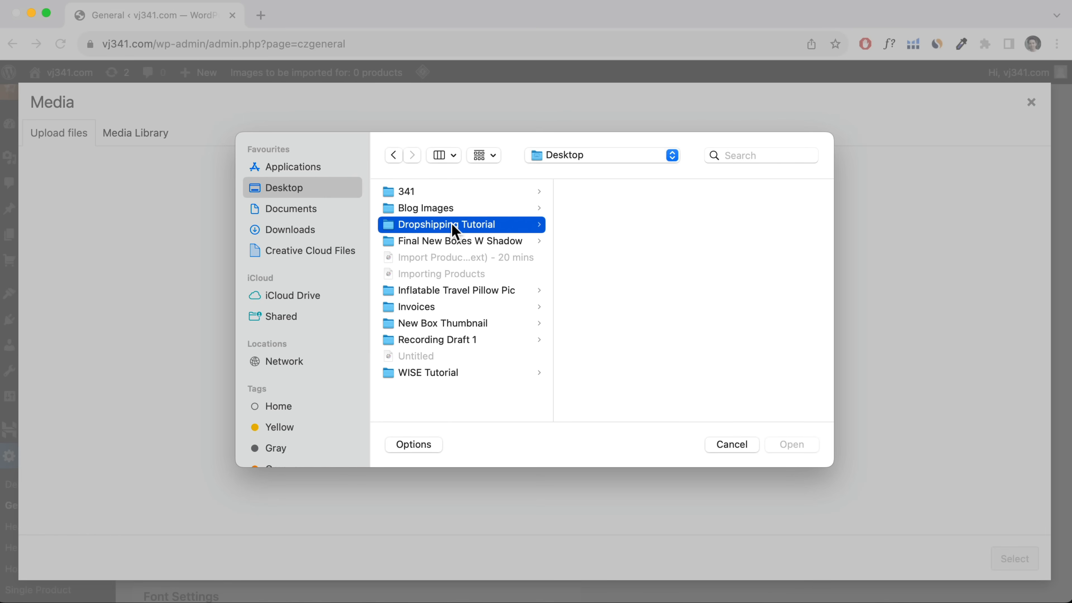
click(622, 243)
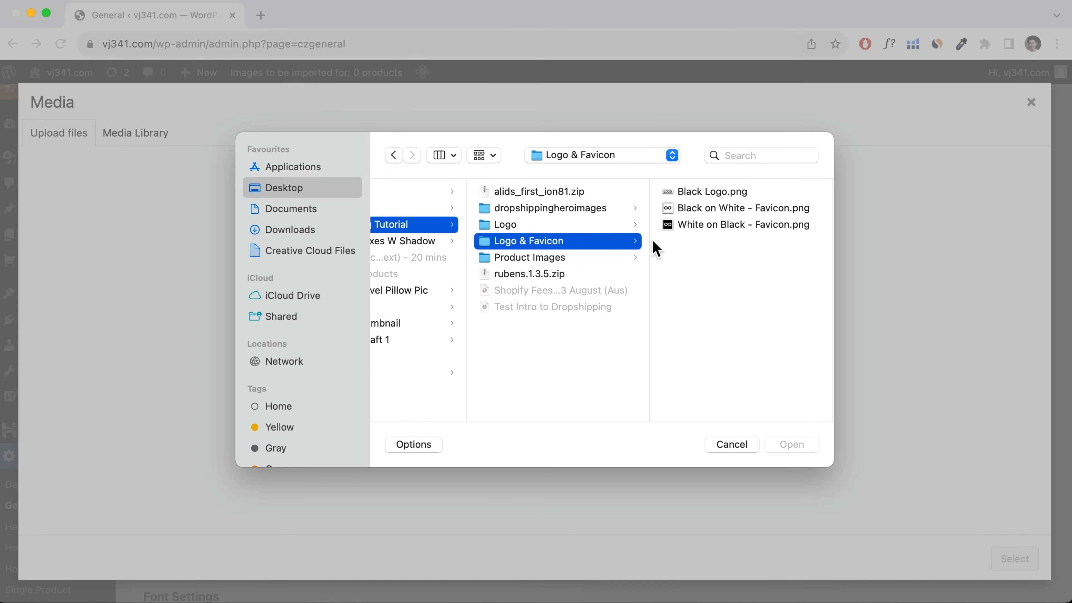
click(725, 209)
click(793, 444)
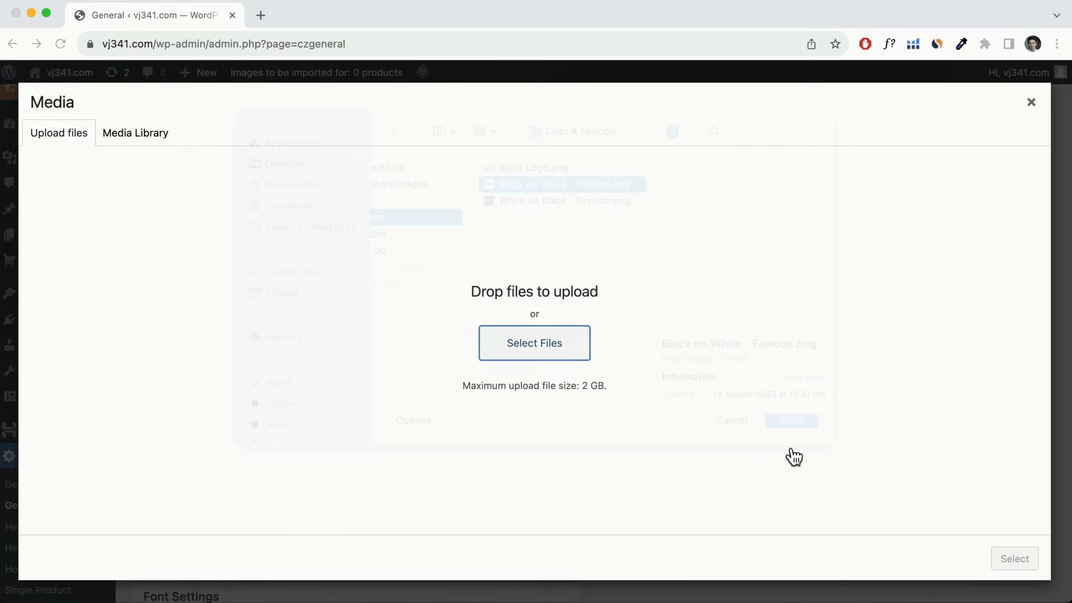
click(1032, 571)
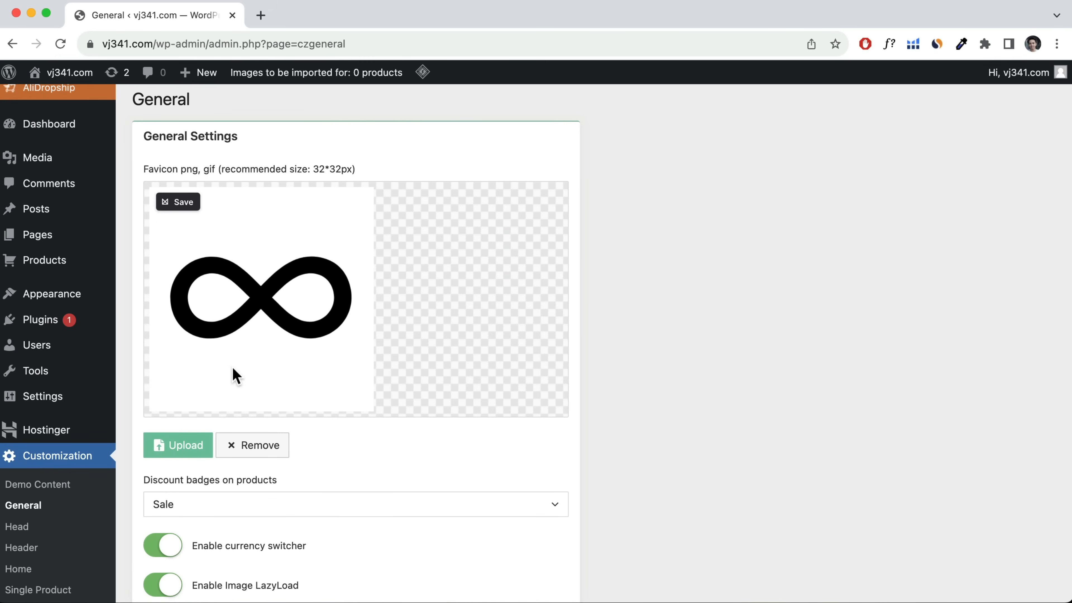
- Save the General settings with the new favicon, then go to the Head customization page
scroll(235, 376, down, 5)
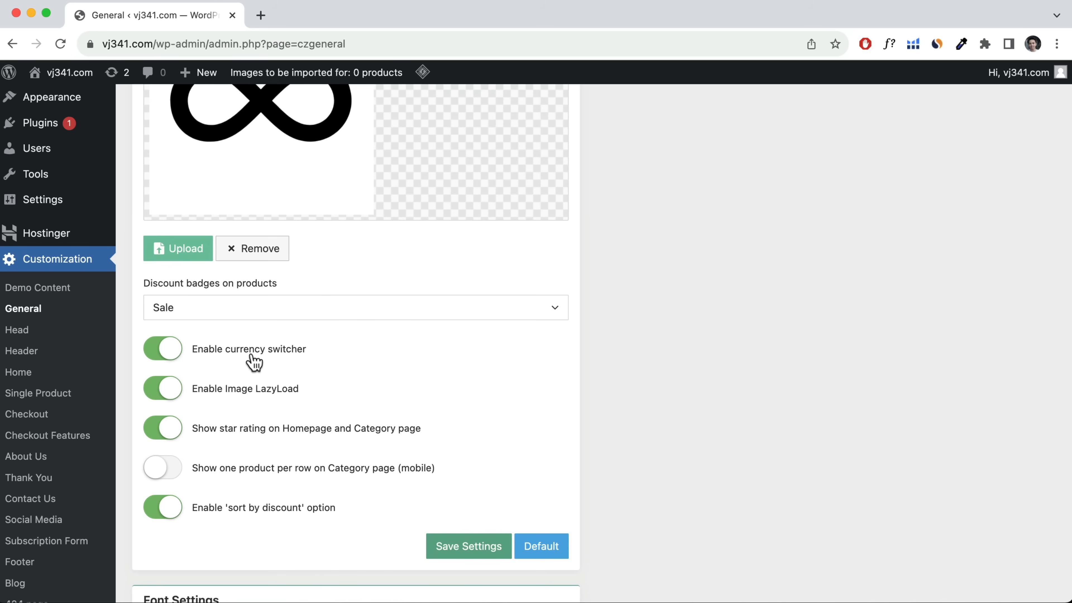
scroll(228, 418, down, 1)
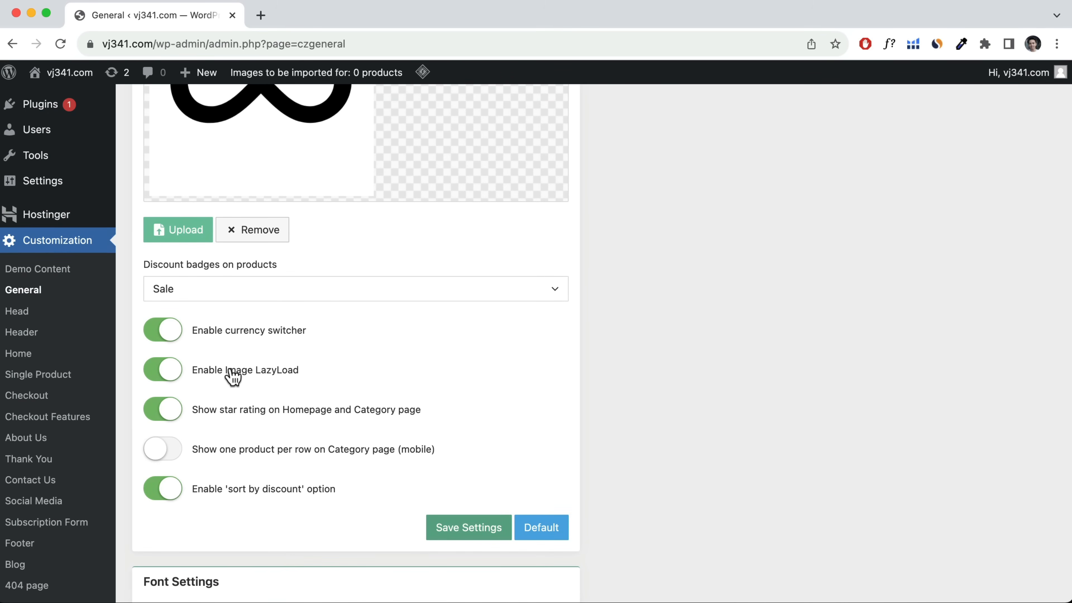
scroll(225, 374, down, 10)
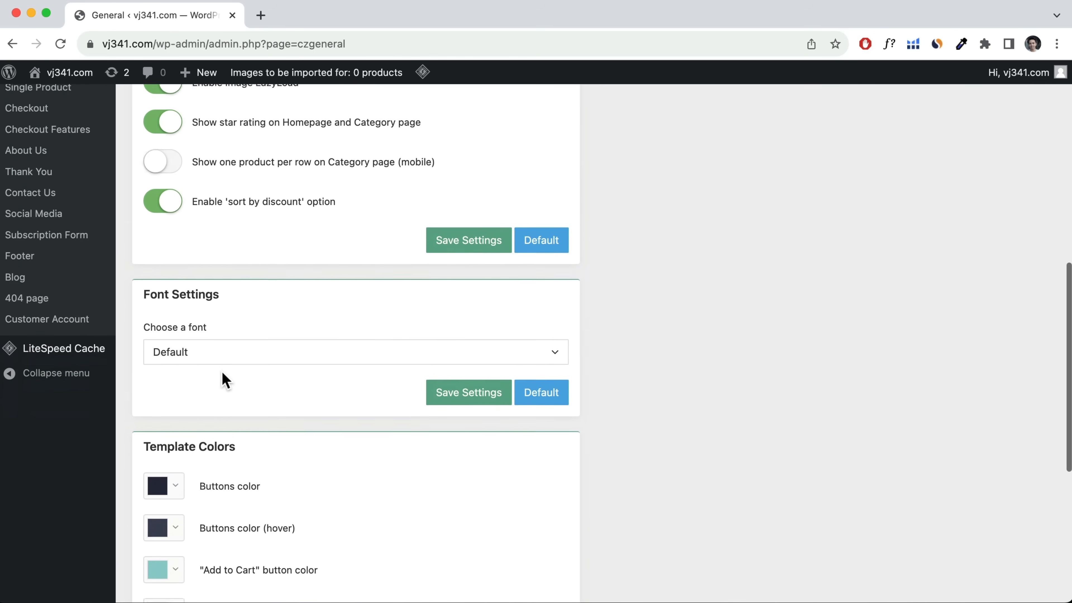
scroll(219, 371, down, 2)
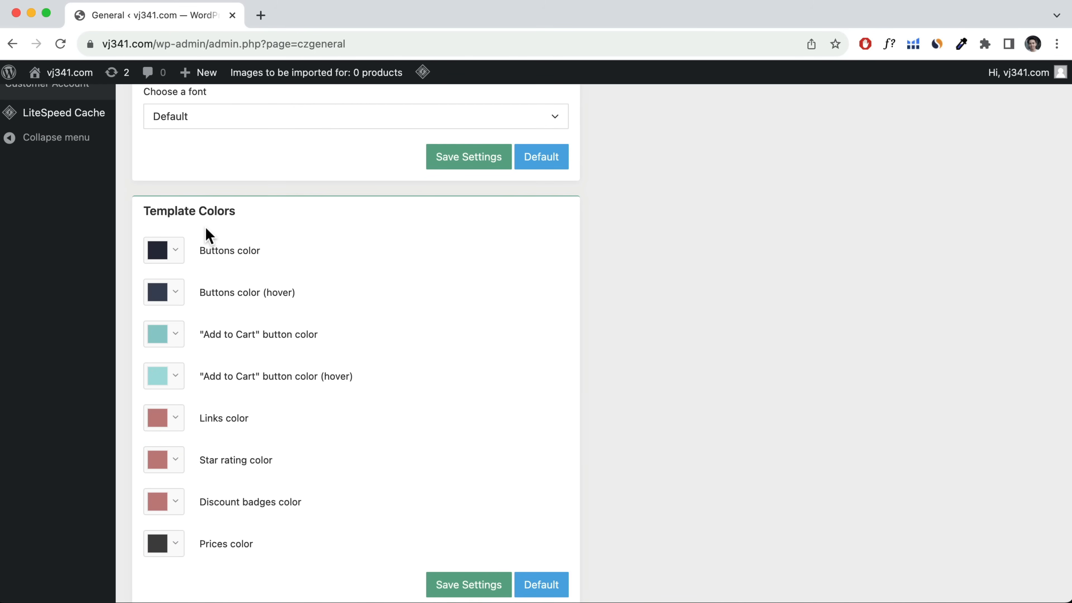
scroll(172, 294, down, 2)
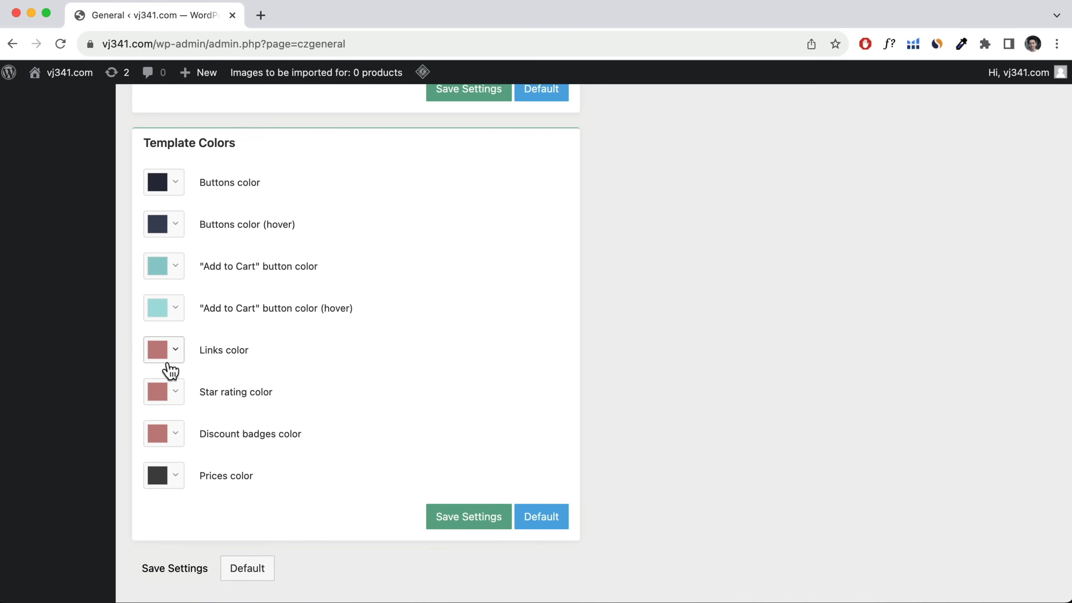
click(482, 524)
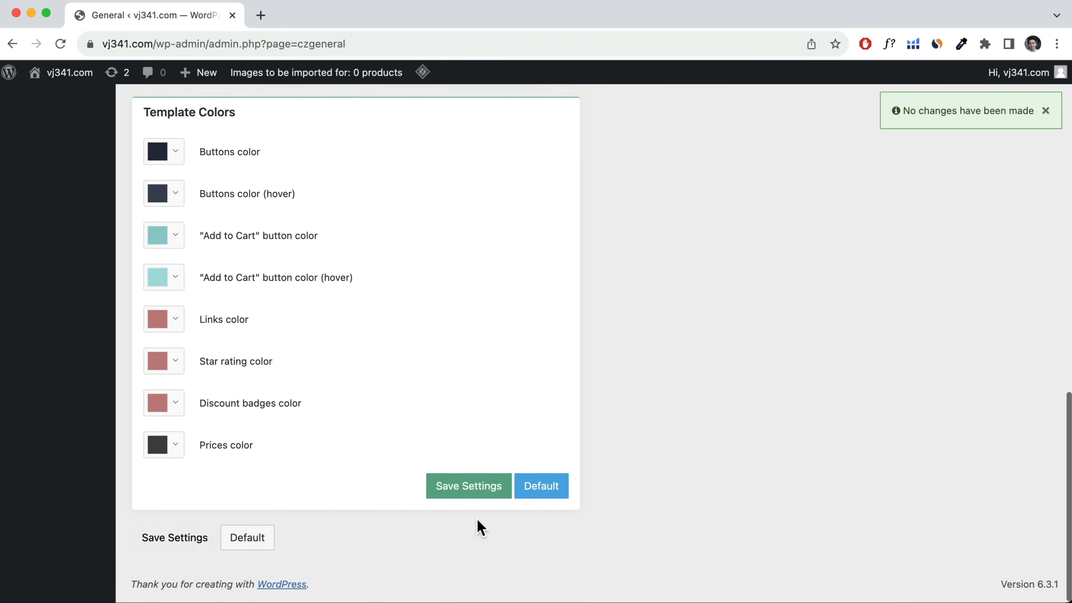
scroll(127, 447, down, 3)
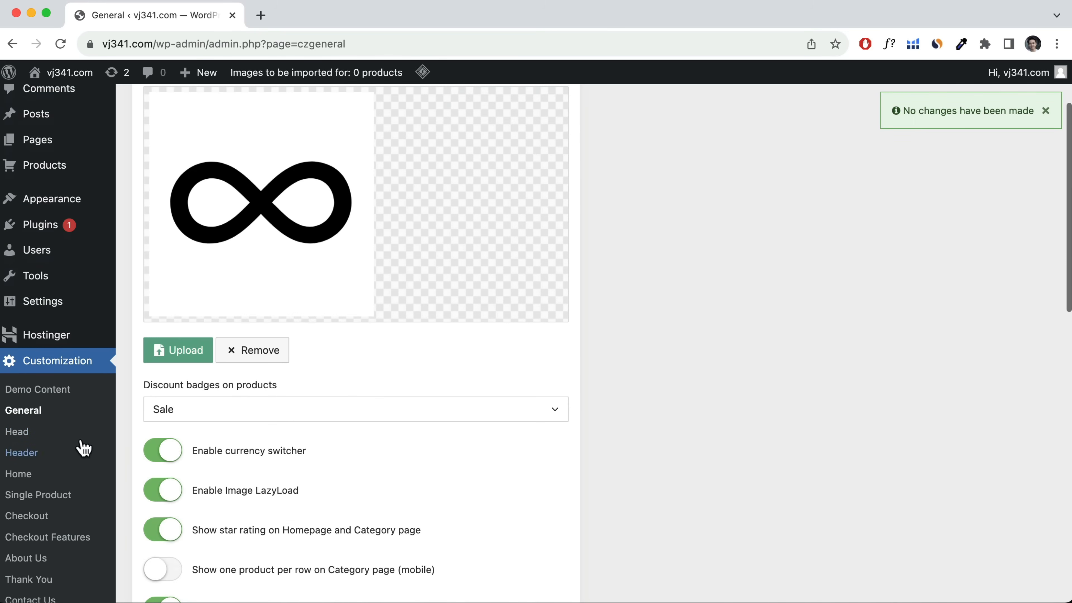
click(20, 416)
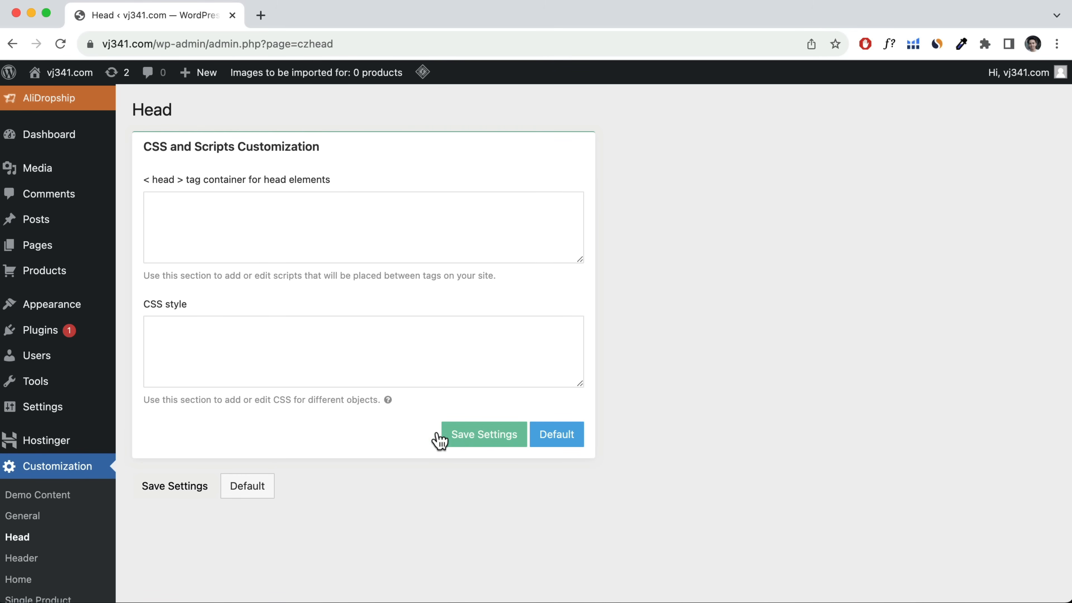
- In Customization > Header, upload 1.png and 2.png from the Logo folder to the media library
scroll(266, 438, down, 3)
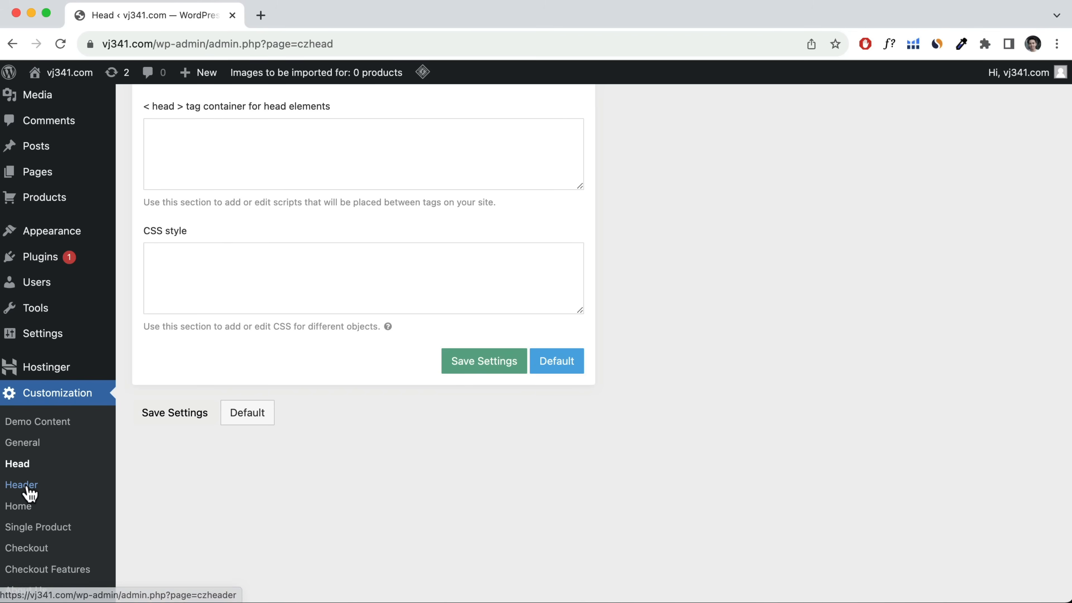
click(27, 489)
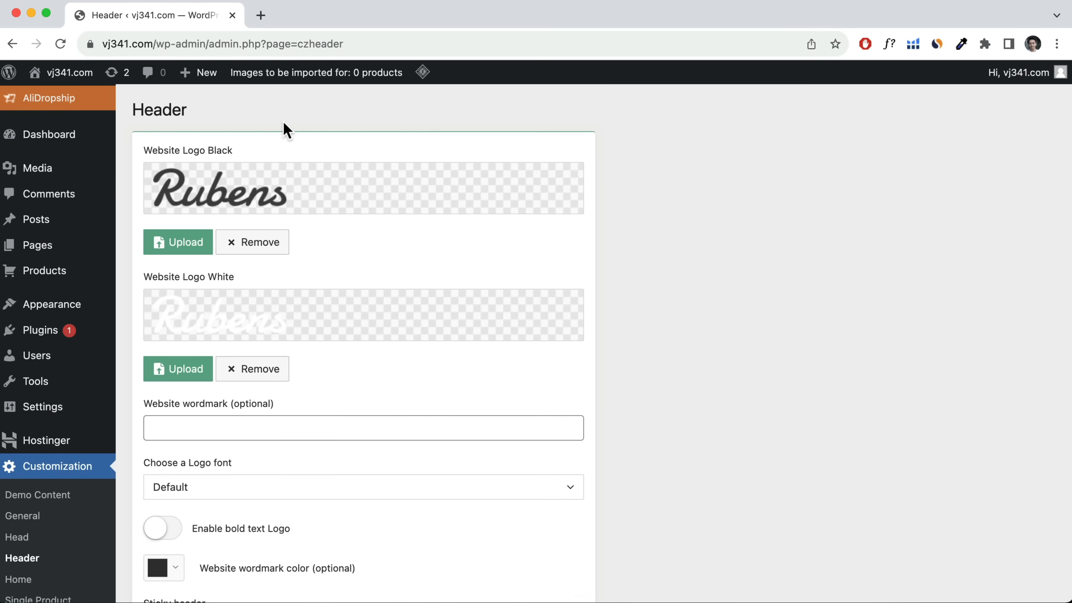
click(188, 250)
click(71, 136)
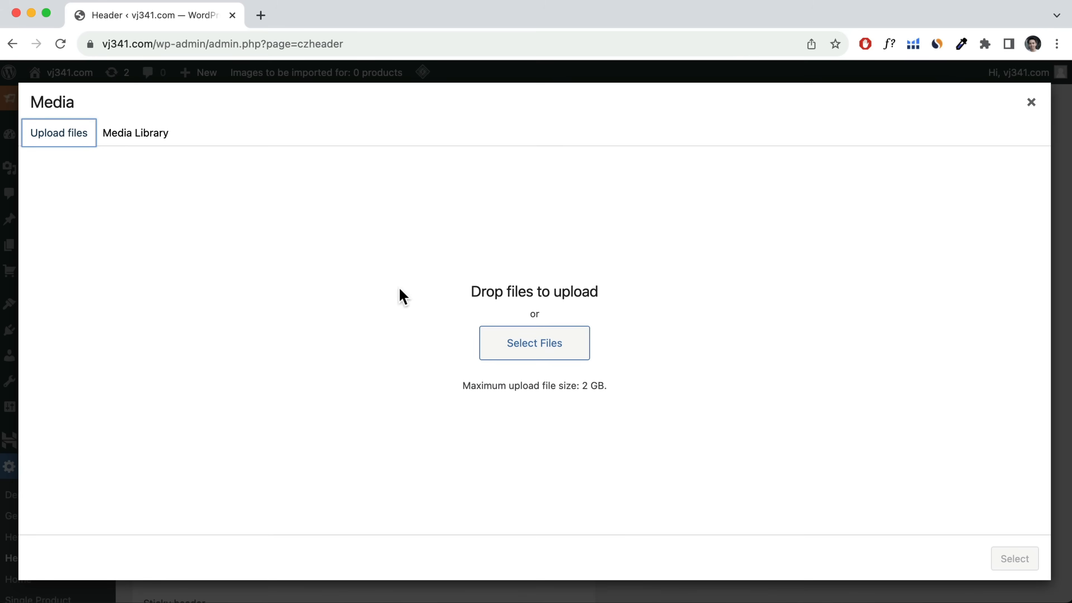
click(514, 347)
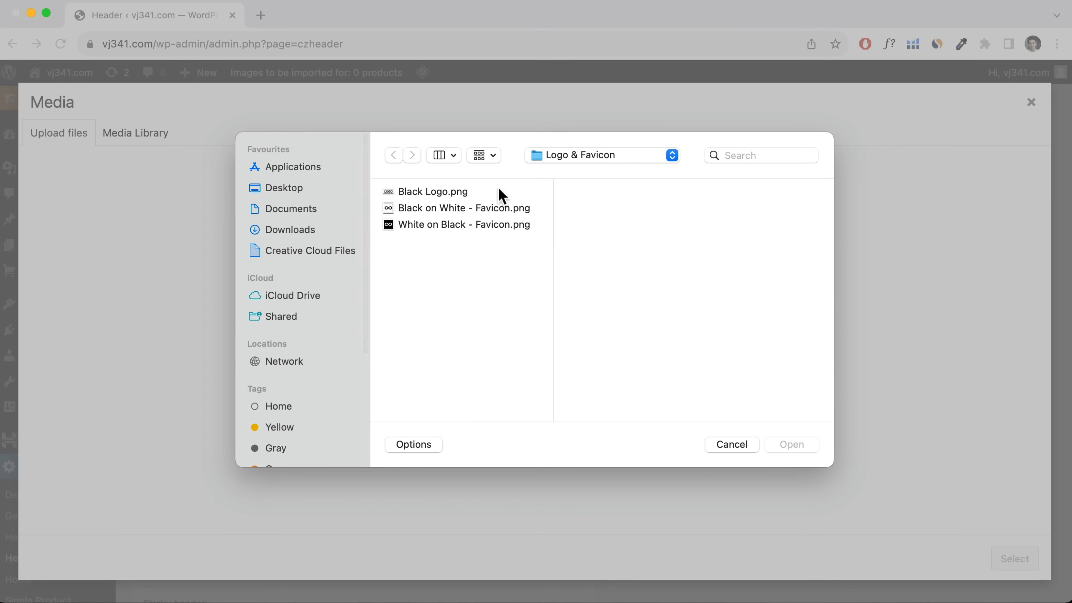
click(593, 169)
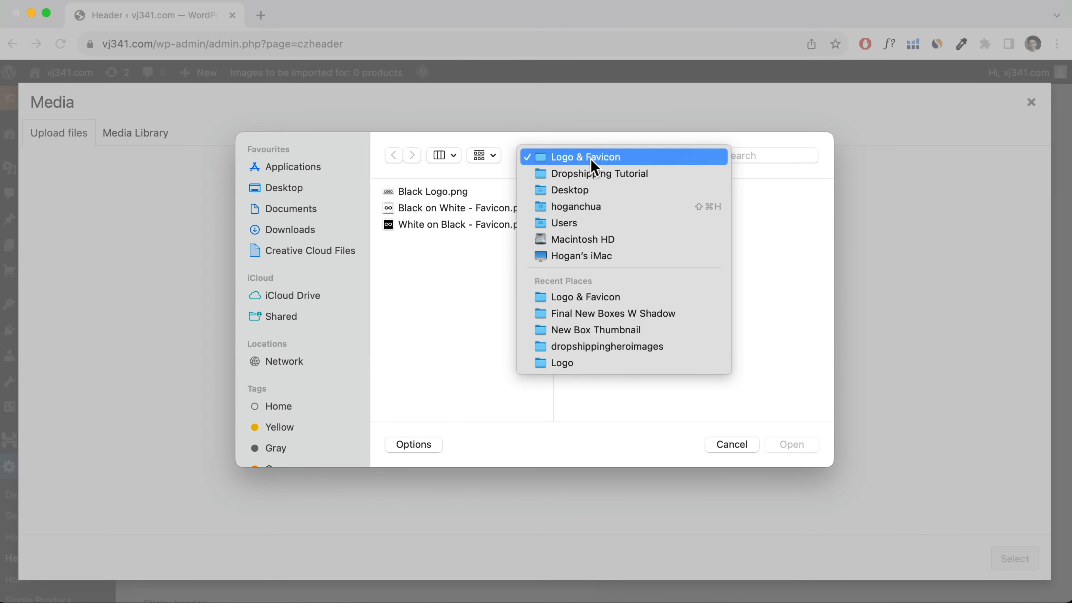
click(571, 174)
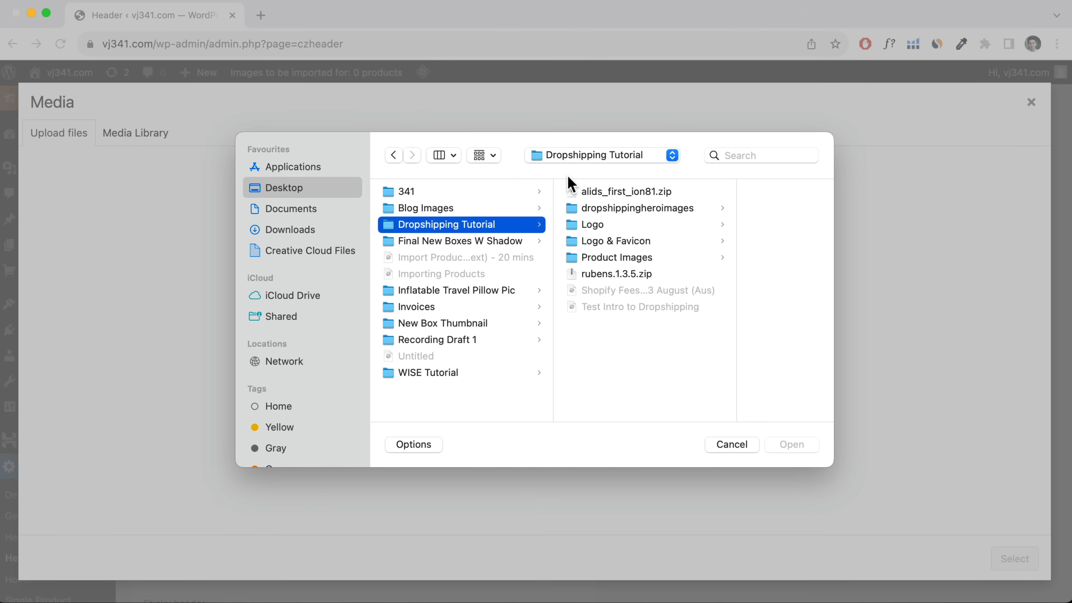
click(616, 225)
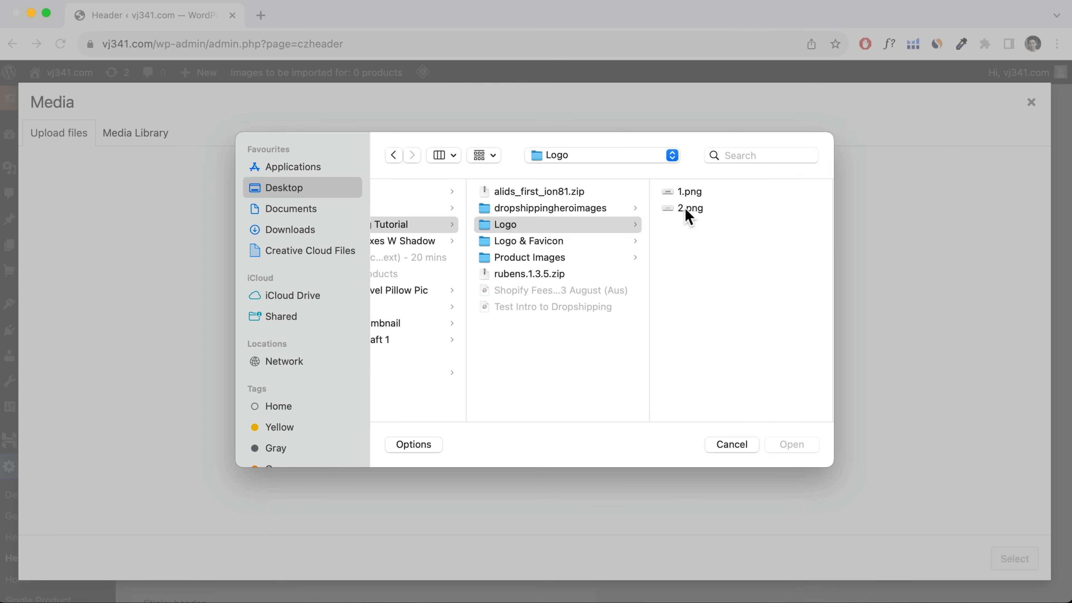
click(688, 209)
click(547, 192)
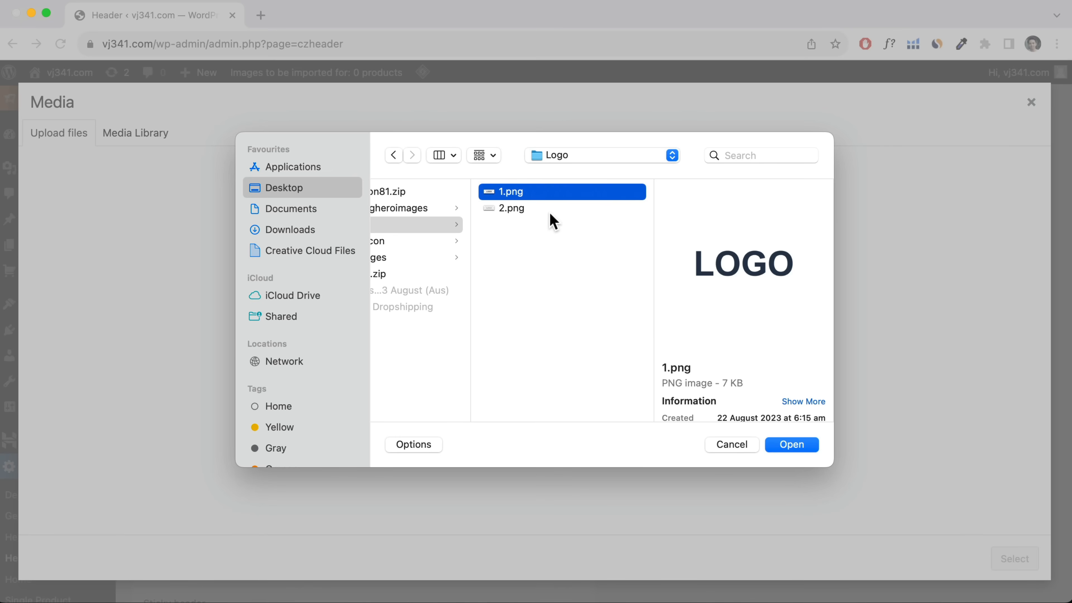
shift+click(523, 214)
click(783, 445)
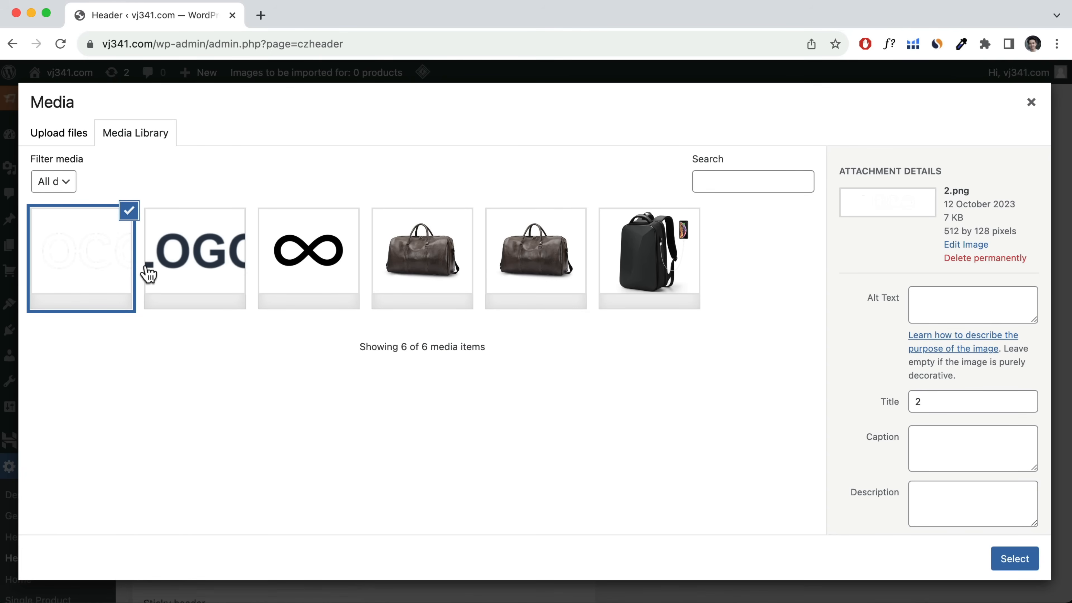
- Set the dark LOGO as Website Logo Black and the white LOGO as Website Logo White
click(180, 266)
click(1013, 559)
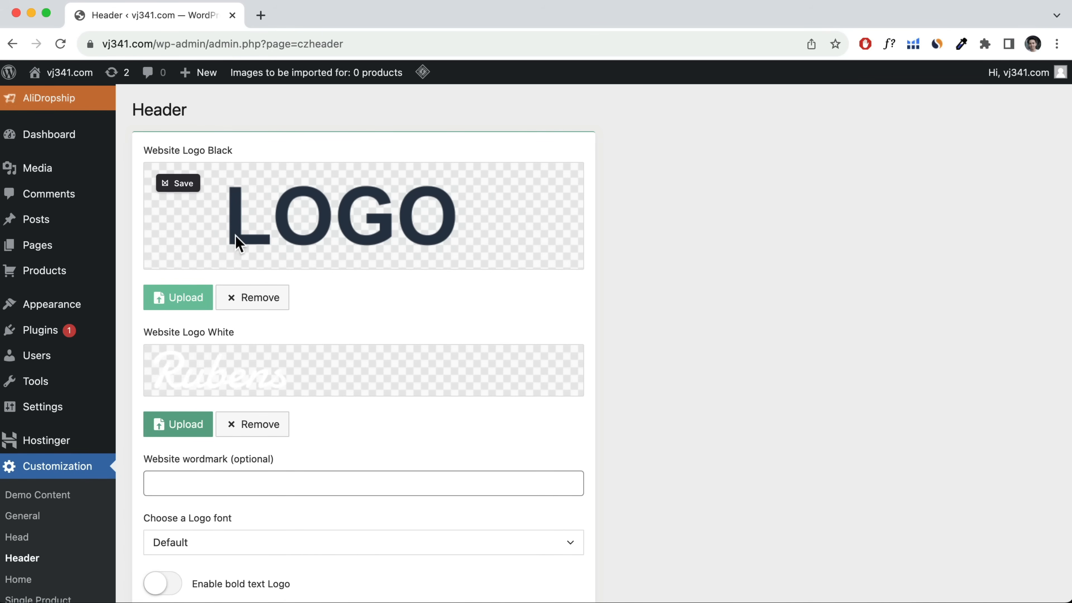
click(185, 433)
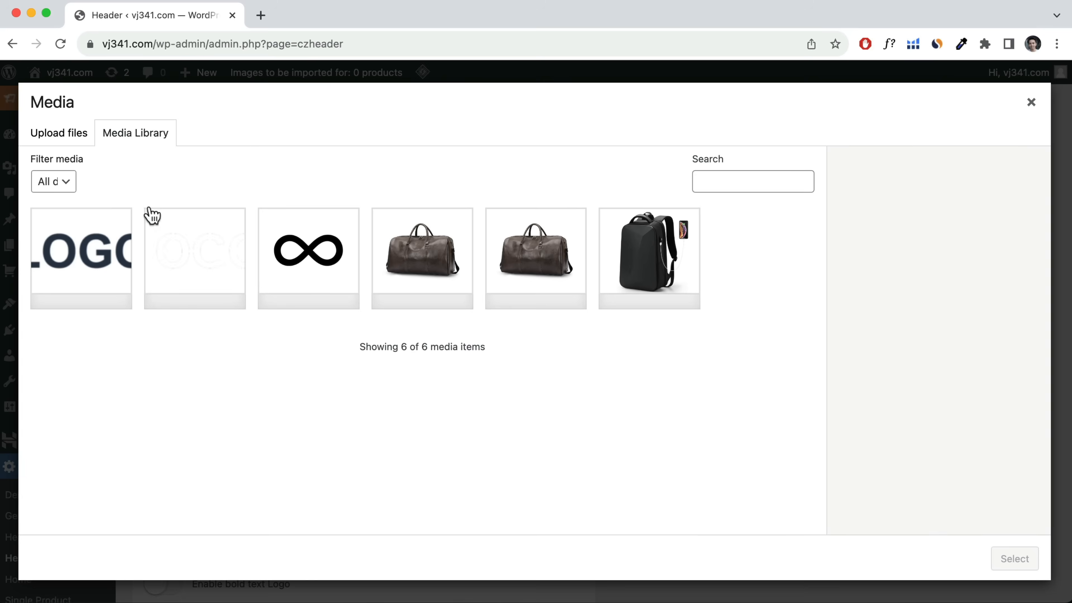
click(182, 257)
click(1016, 558)
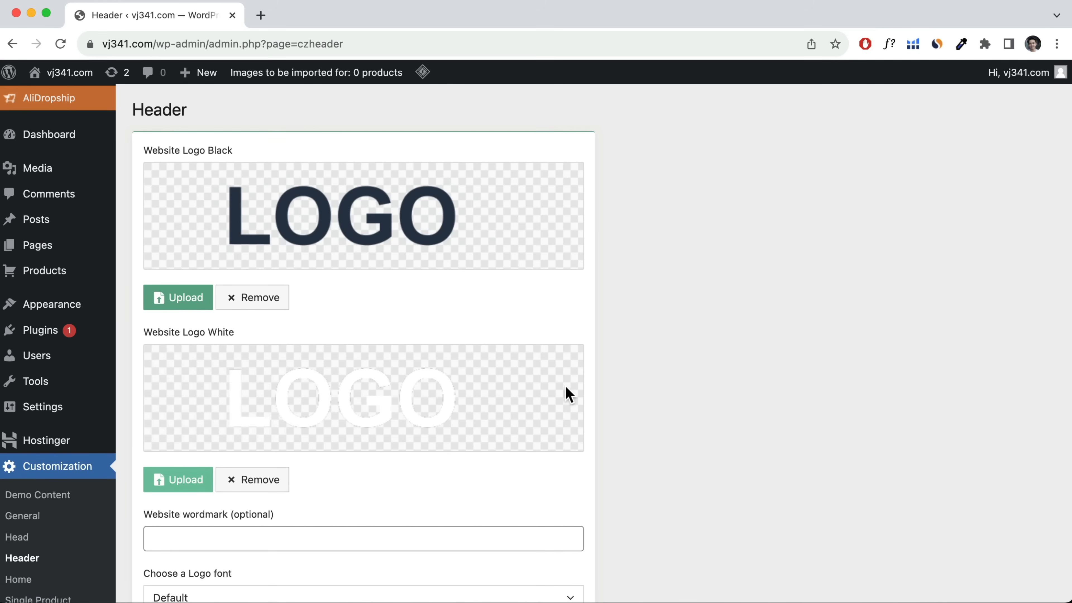
- Open the storefront from Visit Site in a new browser tab
scroll(553, 389, down, 2)
scroll(539, 382, down, 6)
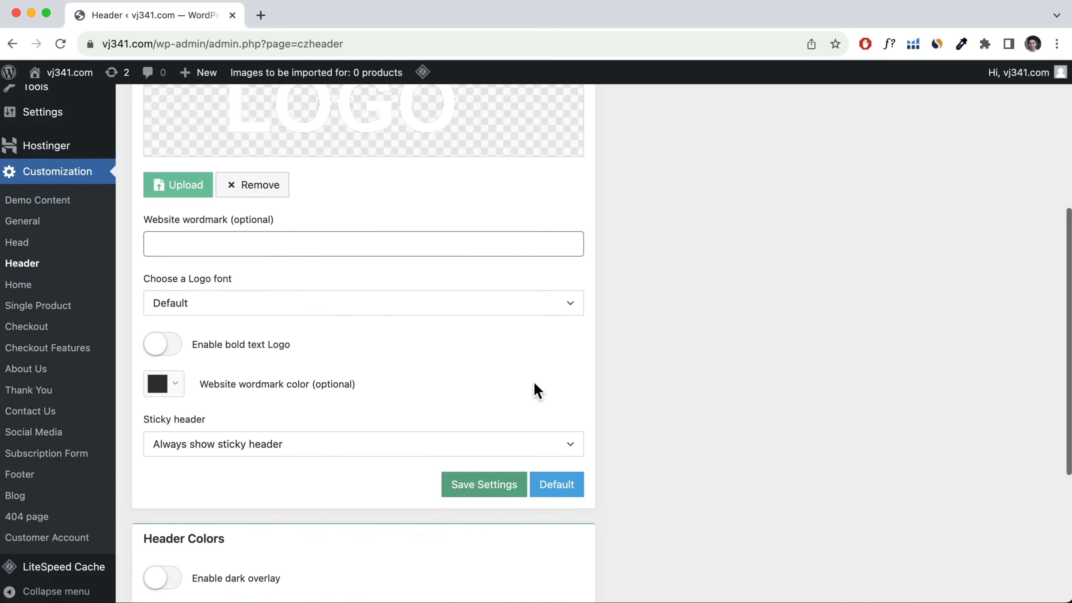
scroll(533, 384, down, 3)
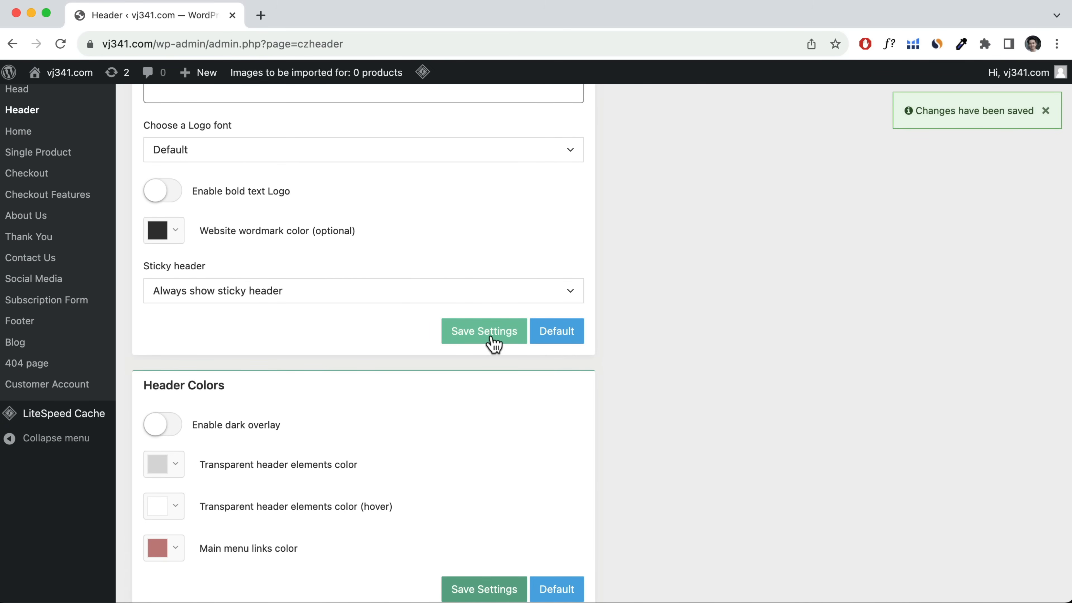
mouse_move(53, 75)
right_click(48, 99)
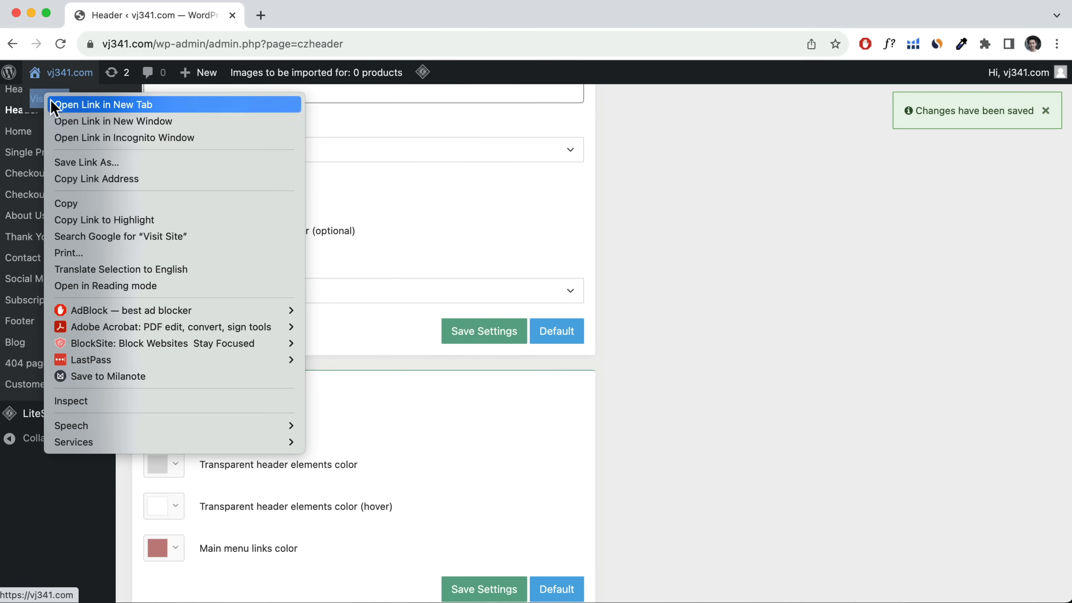
click(55, 104)
- Scroll the storefront homepage to check the new LOGO in its header
click(313, 19)
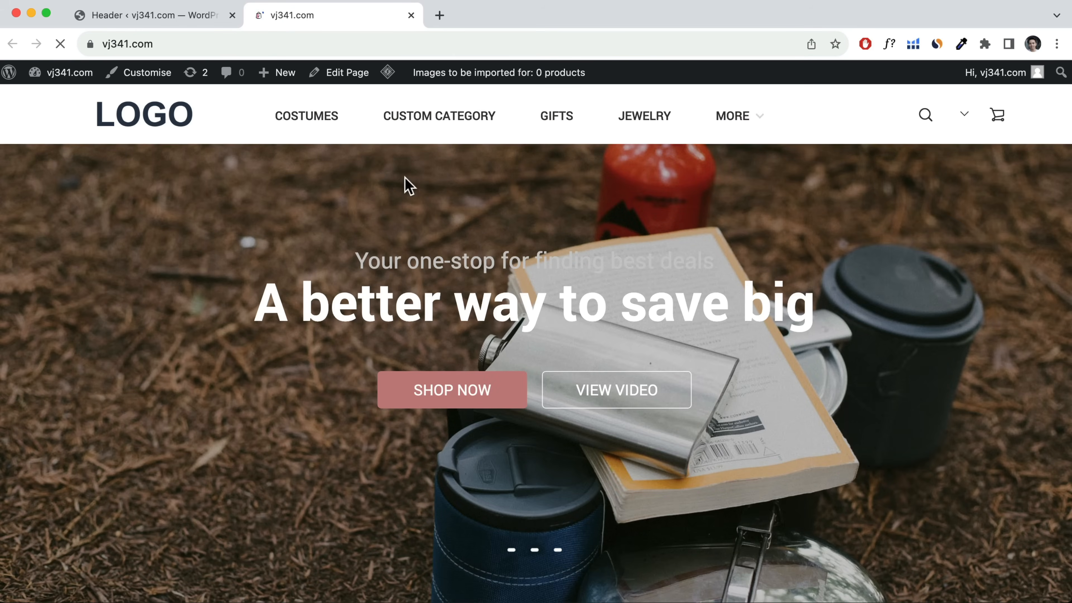
scroll(395, 173, down, 6)
scroll(395, 173, up, 5)
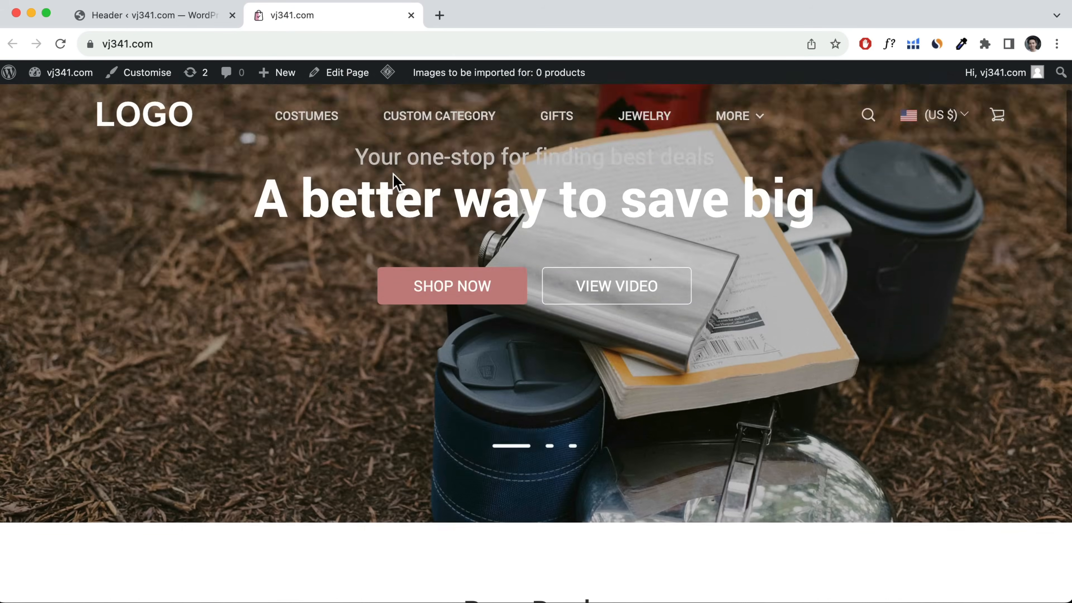
scroll(395, 179, up, 3)
scroll(388, 186, down, 7)
scroll(383, 191, up, 2)
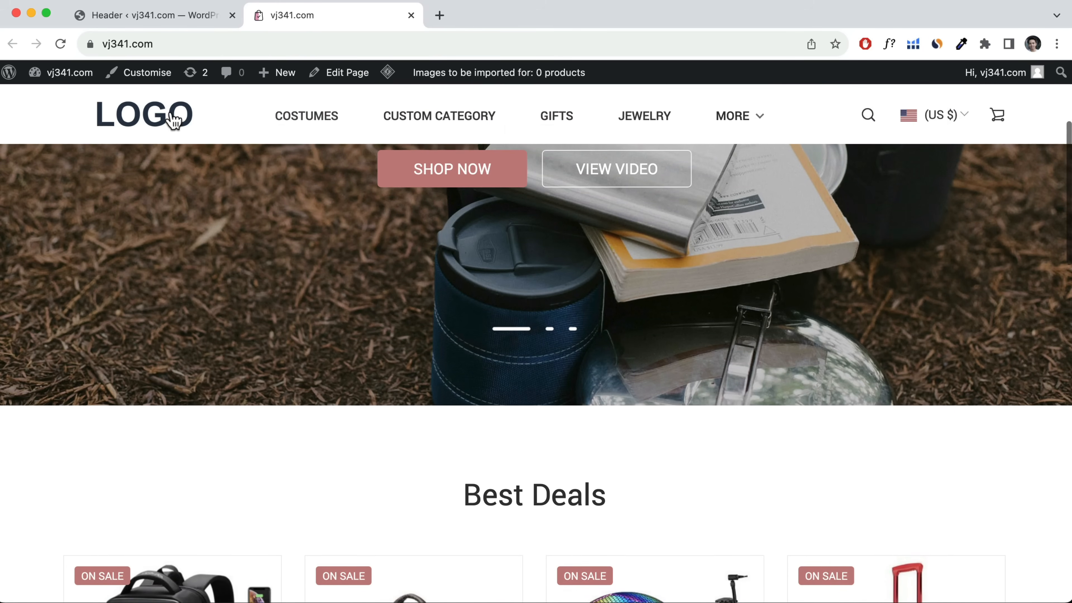
scroll(405, 165, down, 2)
- Set Sticky header to Disable and save the header settings
key(super+alt+Left)
click(291, 294)
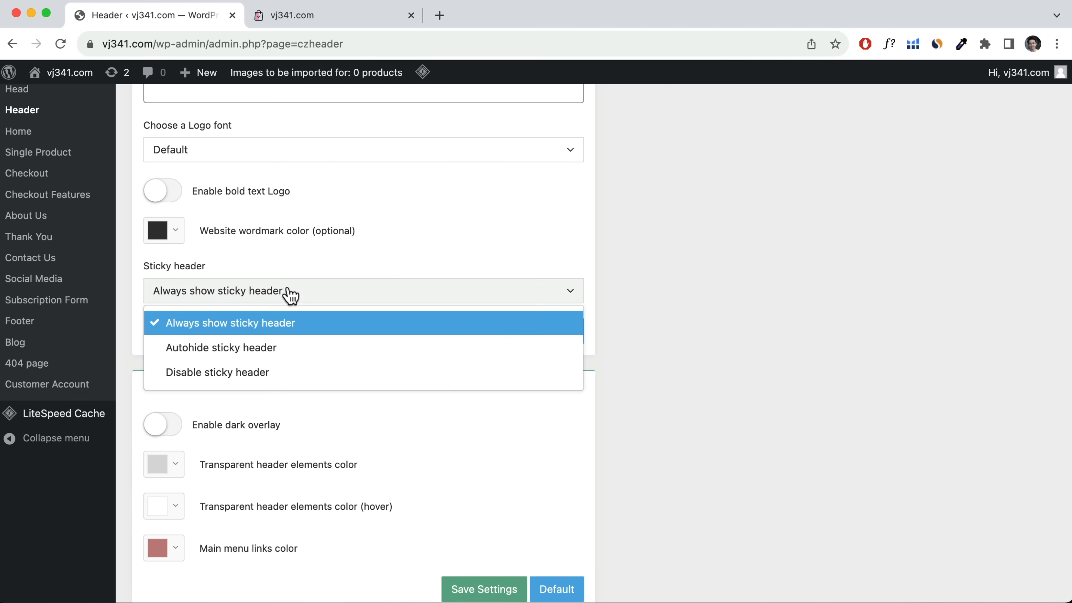
click(217, 374)
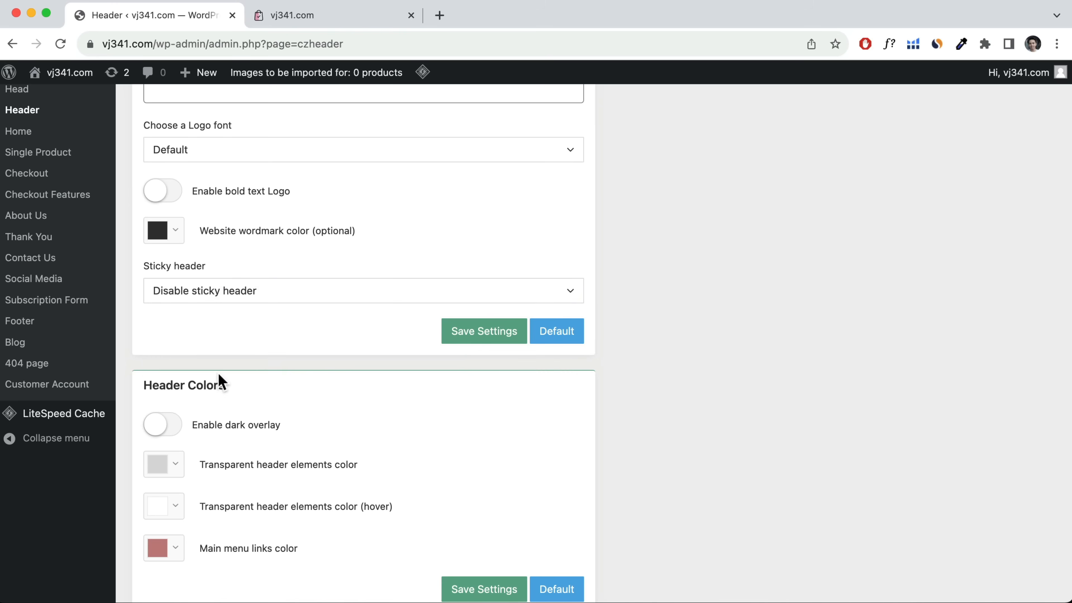
click(494, 338)
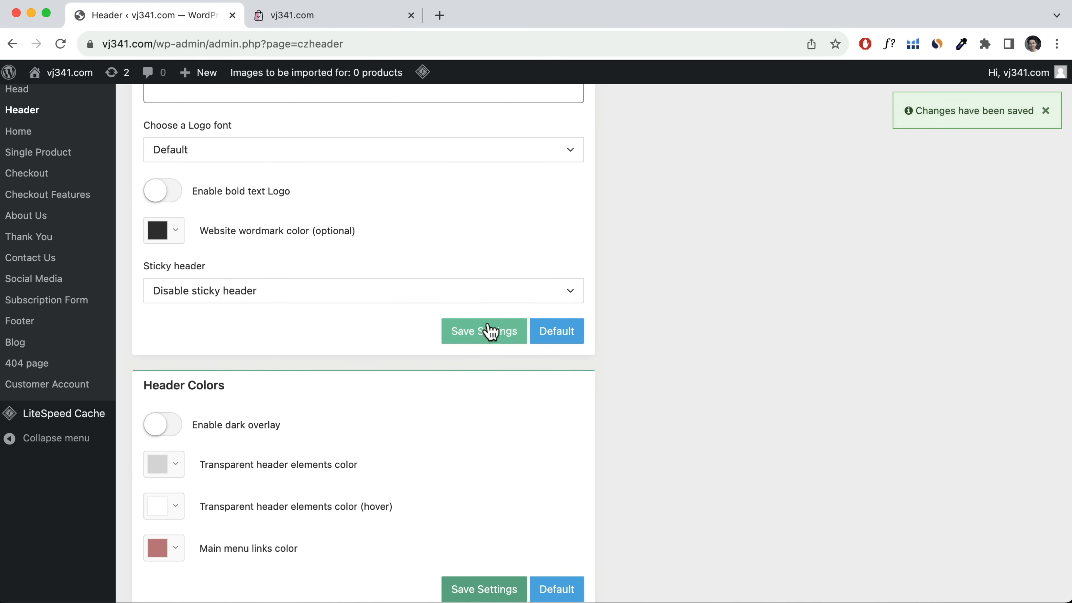
- Reload the storefront homepage and purge all site cache to see the change
click(347, 17)
click(60, 44)
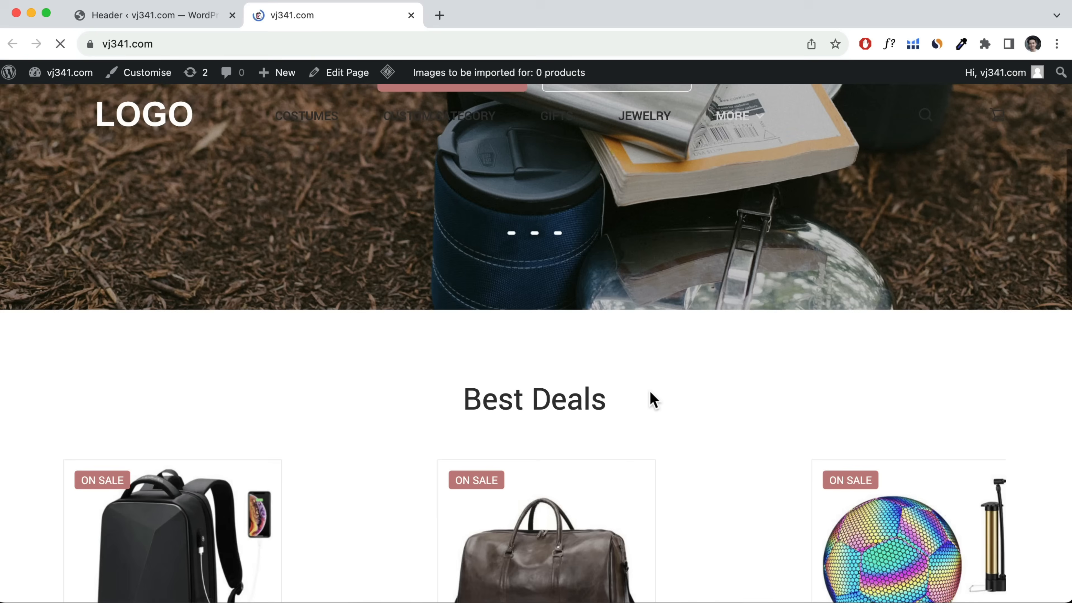
scroll(657, 395, down, 2)
scroll(656, 395, down, 4)
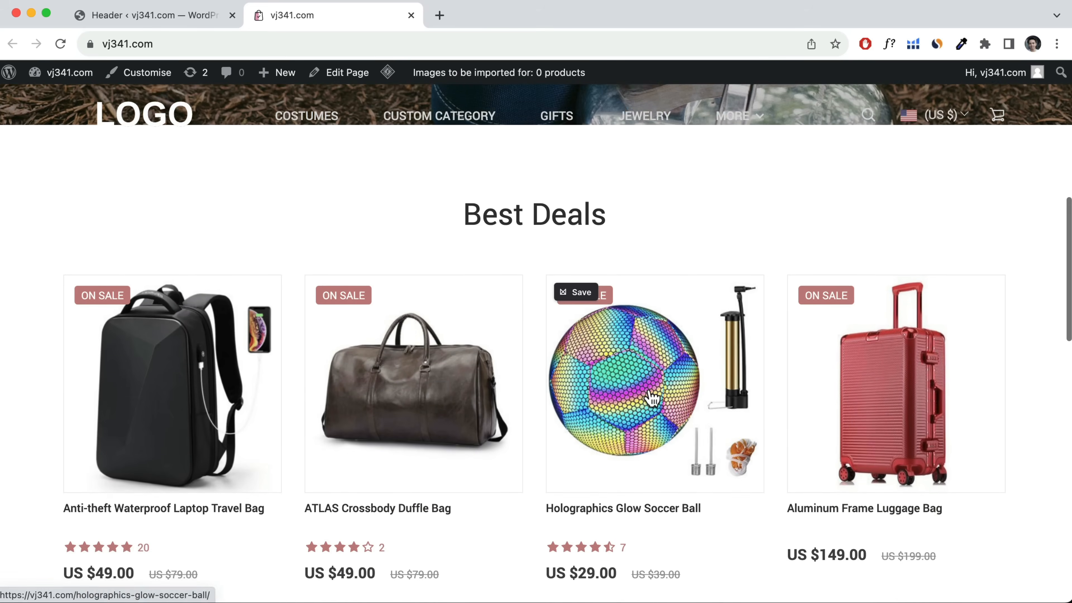
mouse_move(388, 72)
click(404, 142)
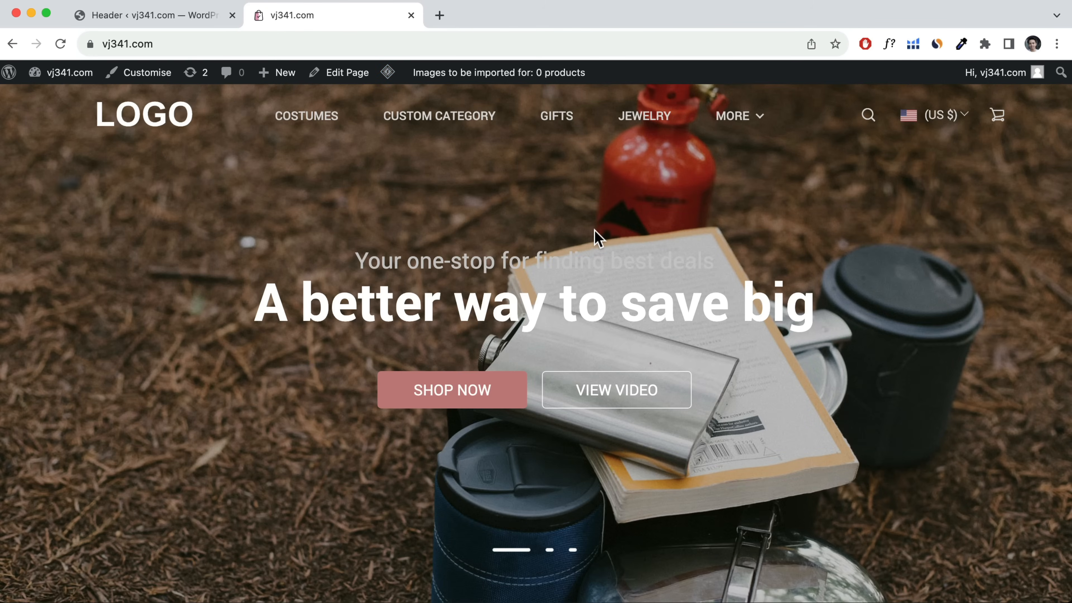
scroll(594, 229, down, 4)
scroll(594, 229, down, 13)
scroll(186, 192, up, 15)
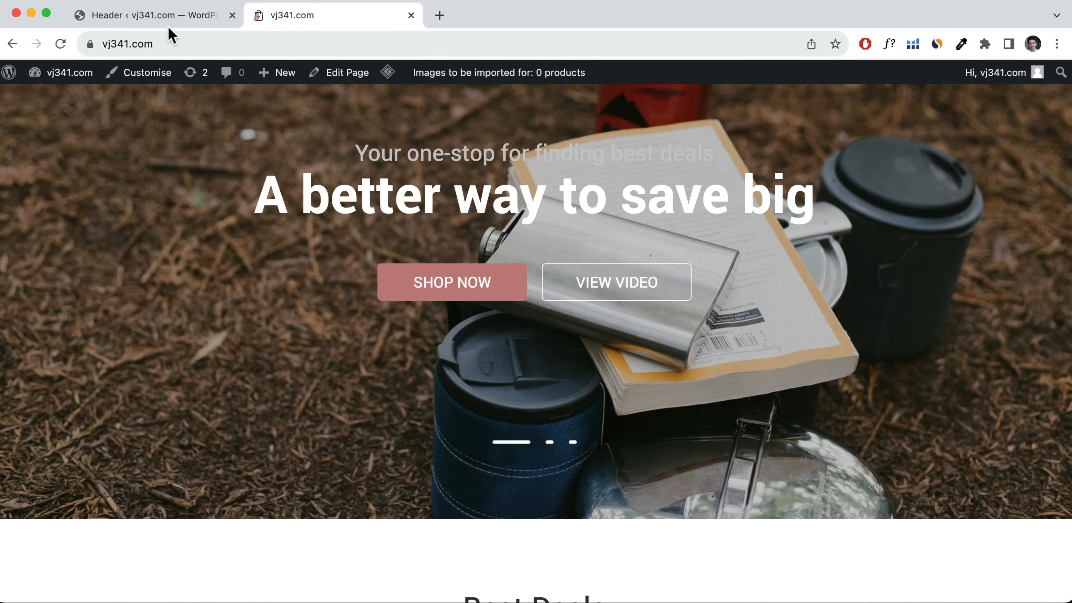
- Set Sticky header back to Always show sticky header and save
click(169, 15)
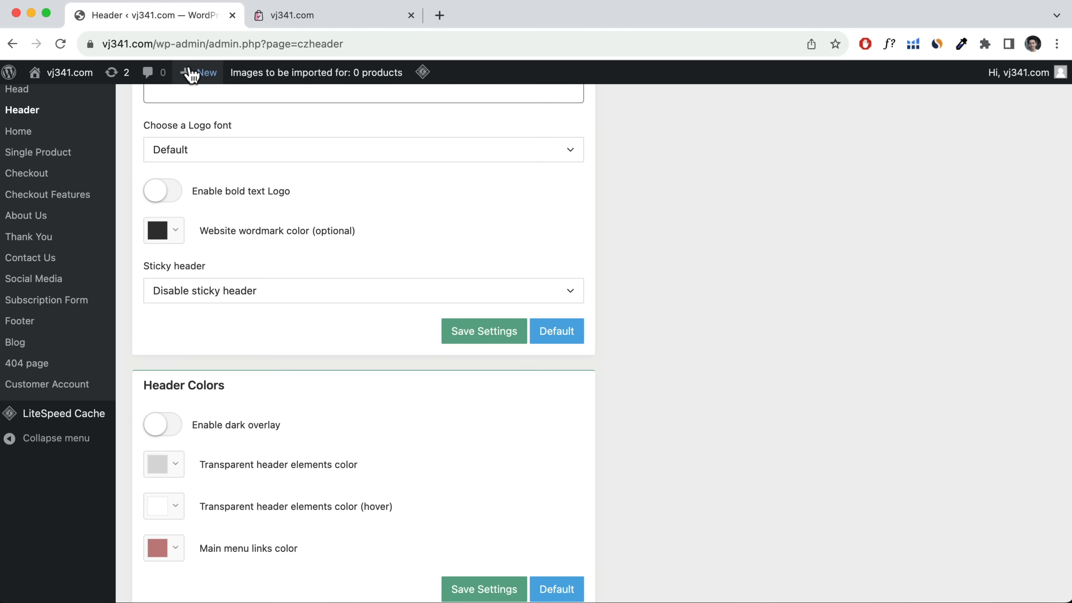
click(256, 291)
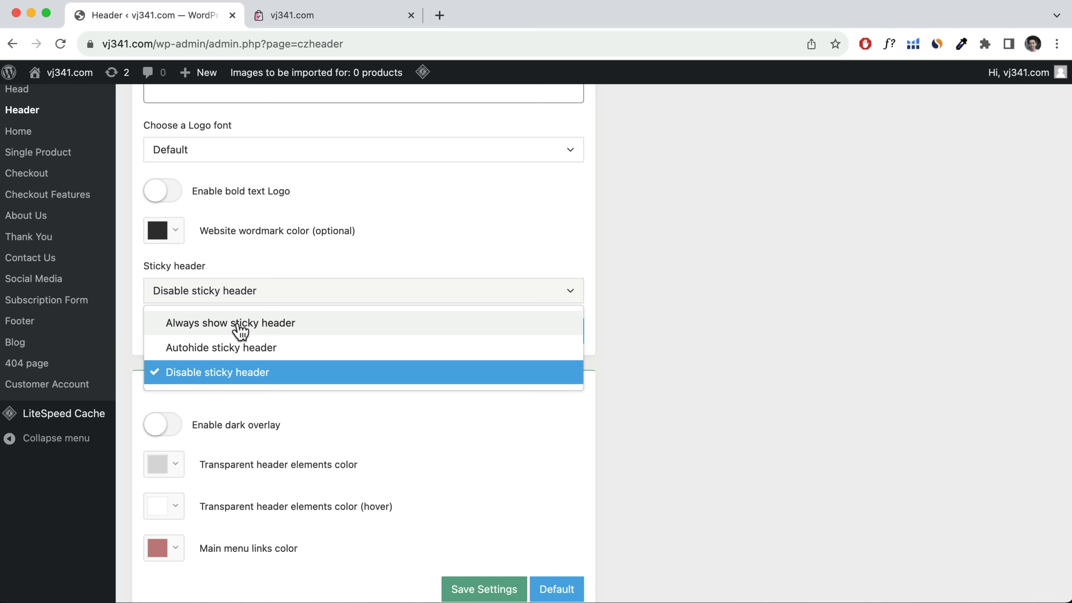
click(243, 323)
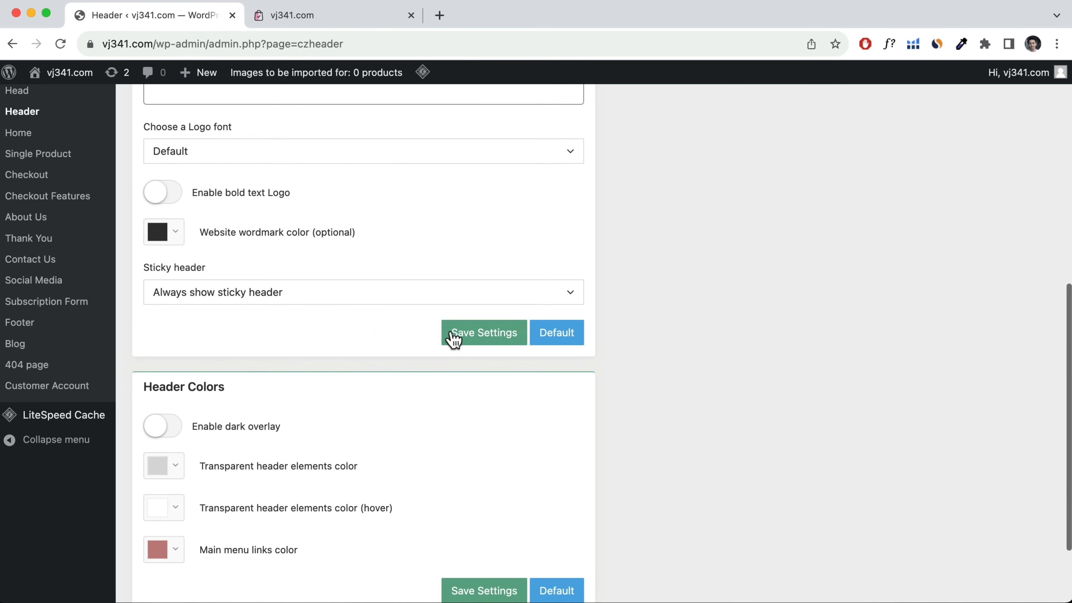
click(485, 333)
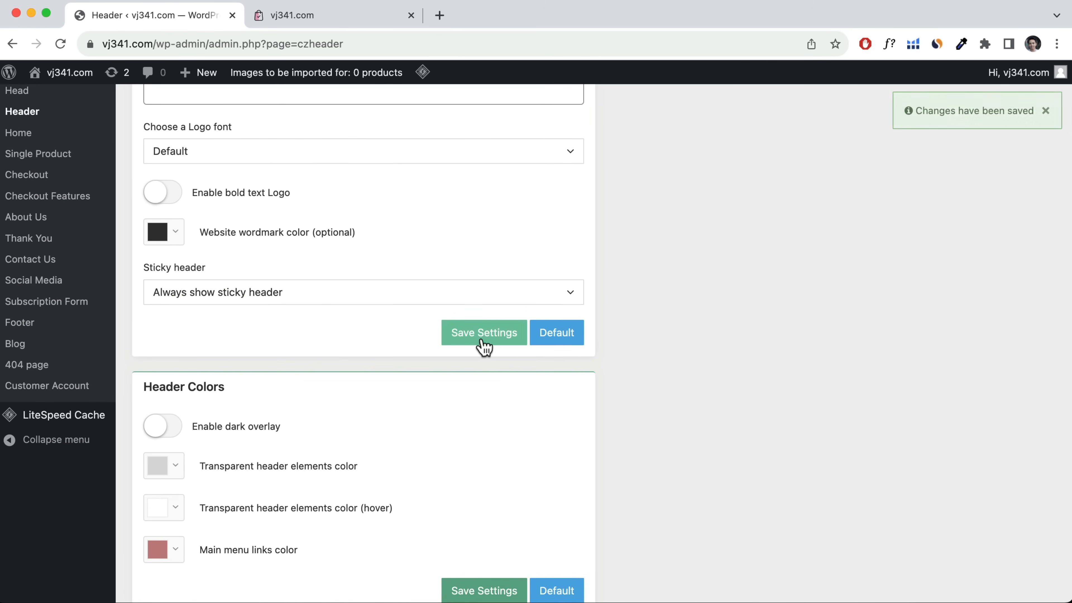
scroll(395, 395, down, 3)
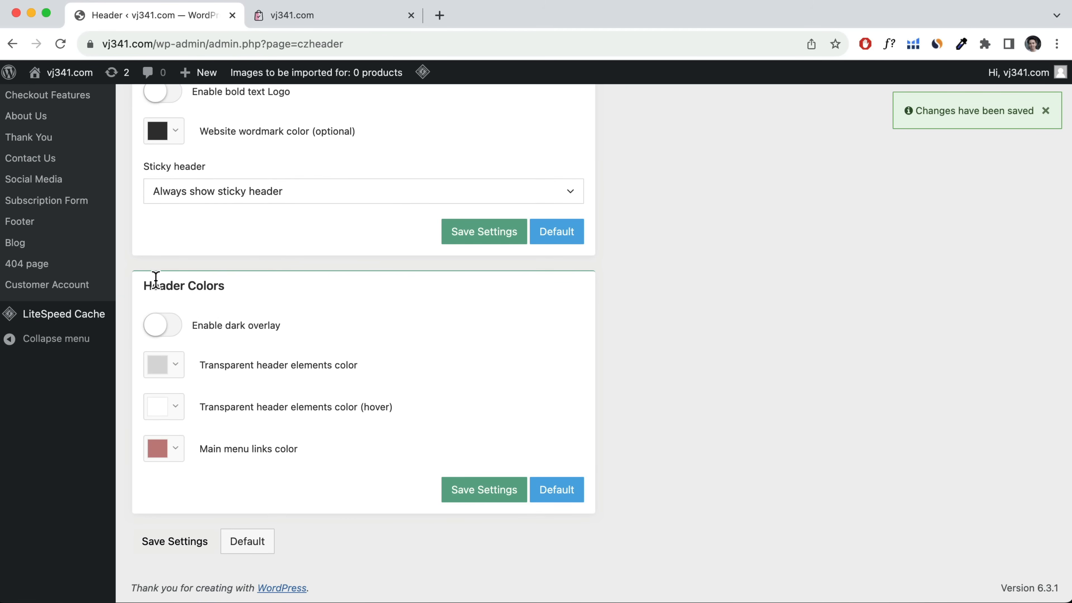
- Compare the storefront header, then switch on Enable dark overlay under Header Colors and save
drag(147, 285, 256, 297)
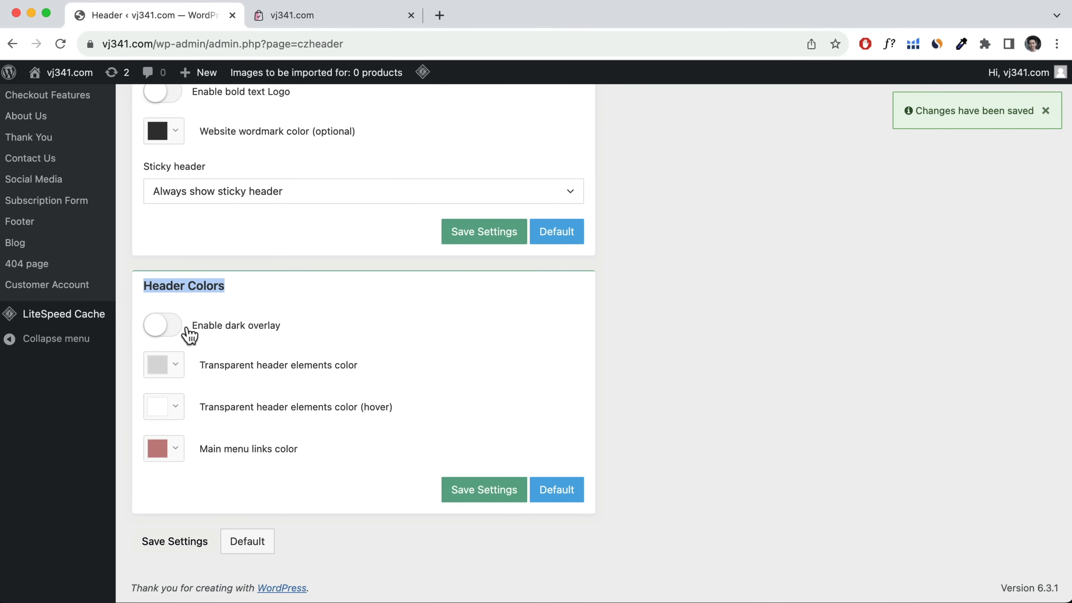
click(291, 15)
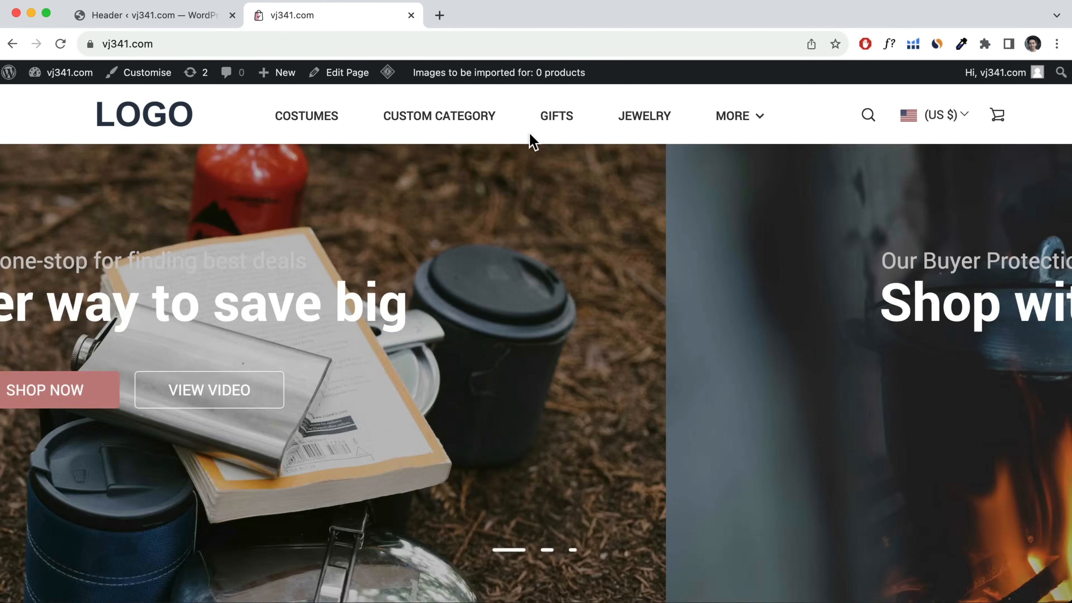
click(203, 19)
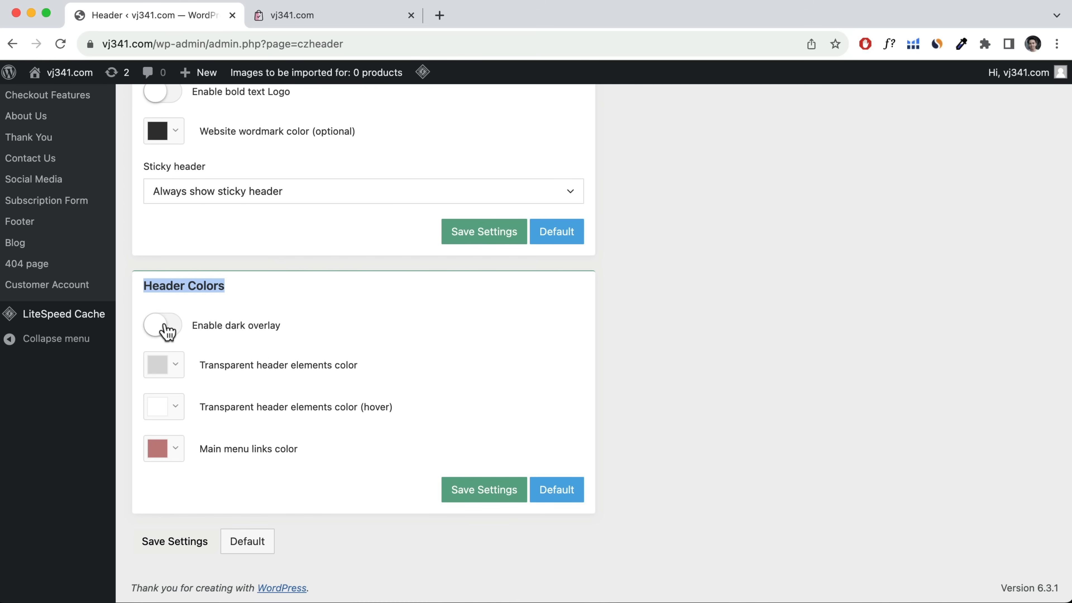
click(168, 332)
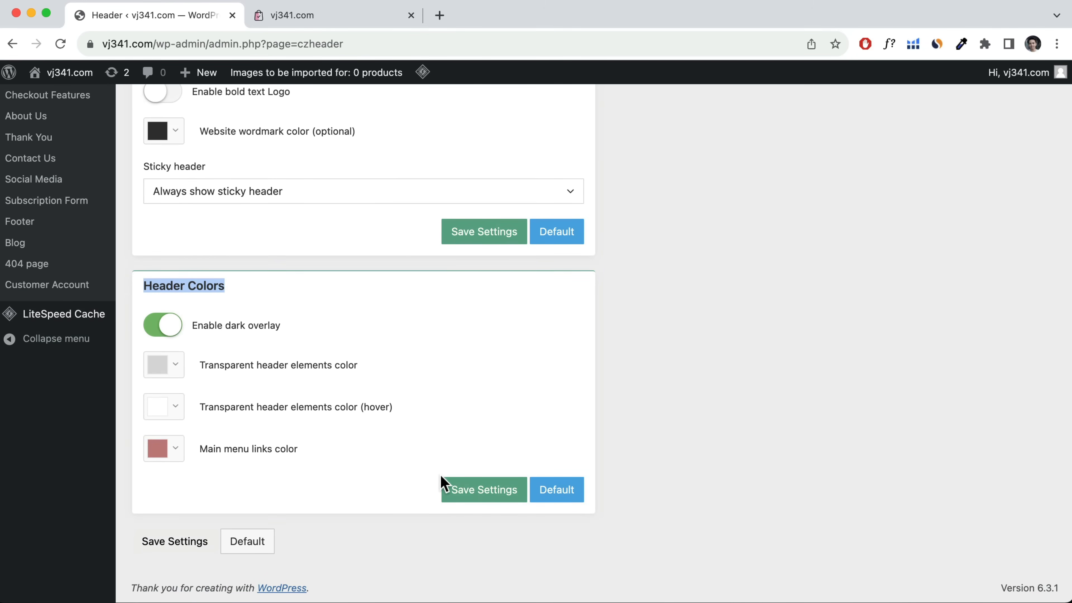
click(472, 498)
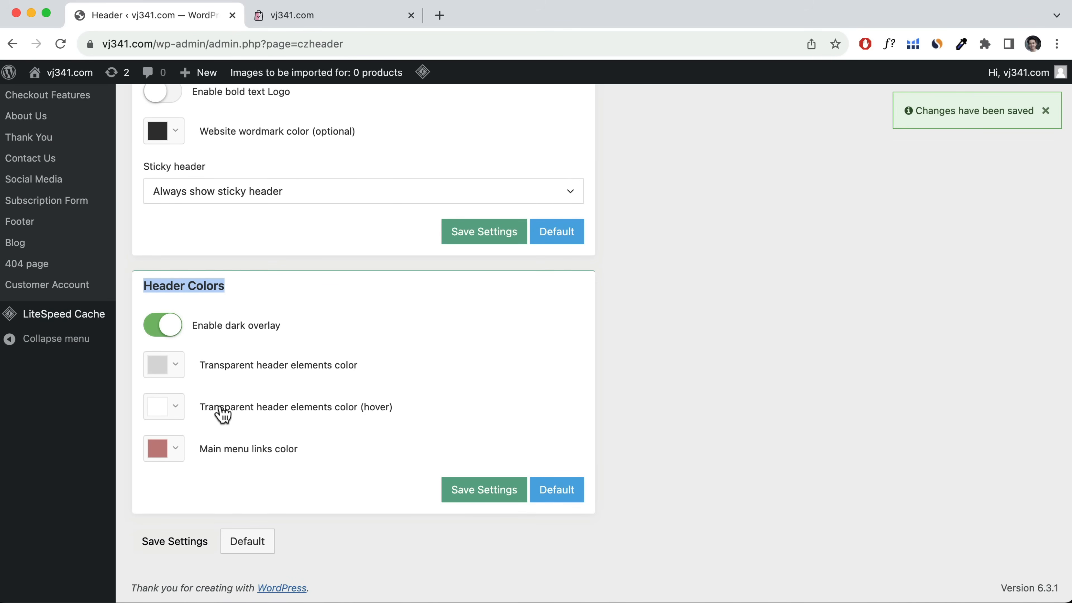
scroll(236, 371, up, 10)
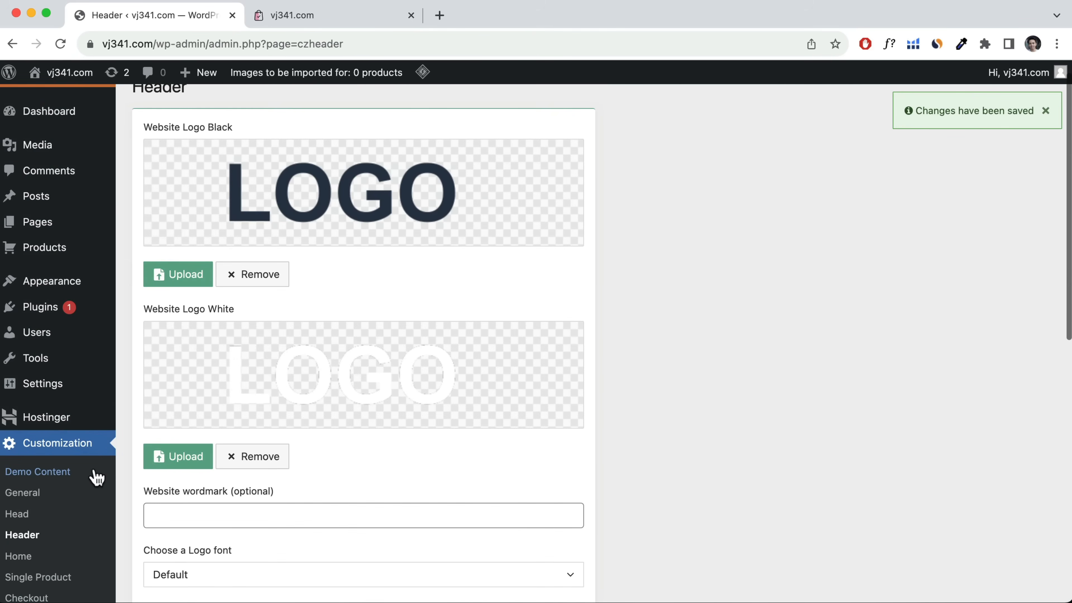
- Open the Home customization settings and compare the slider buttons on the live storefront
click(29, 477)
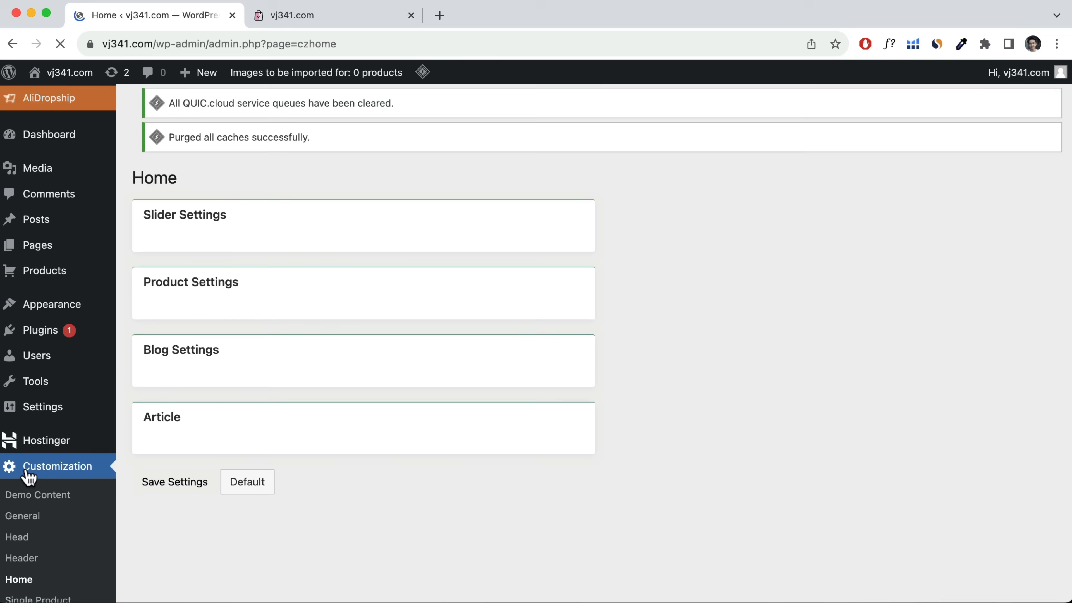
scroll(248, 229, down, 3)
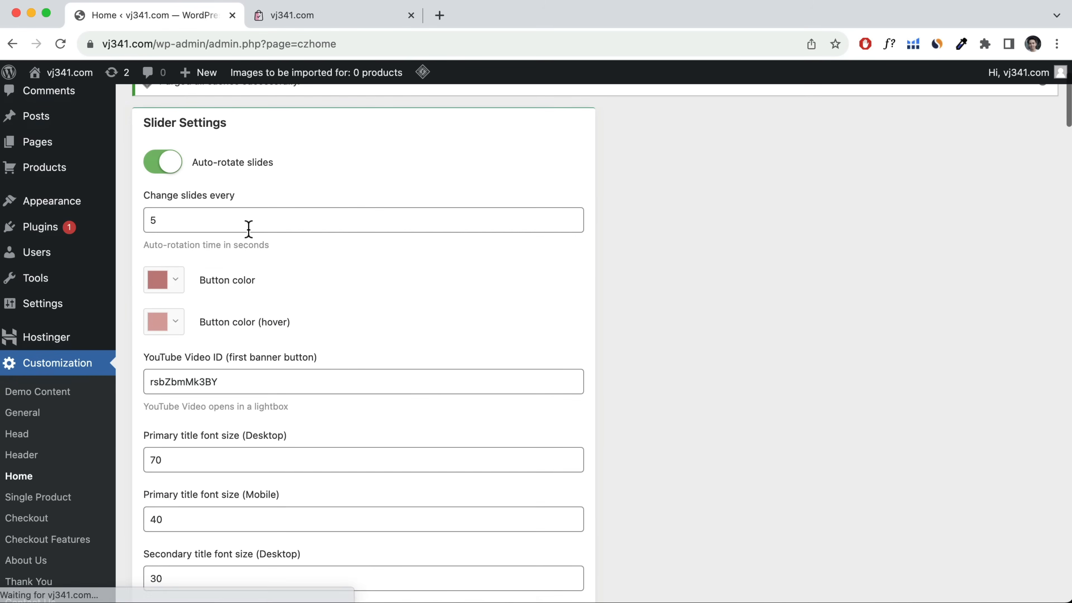
click(321, 17)
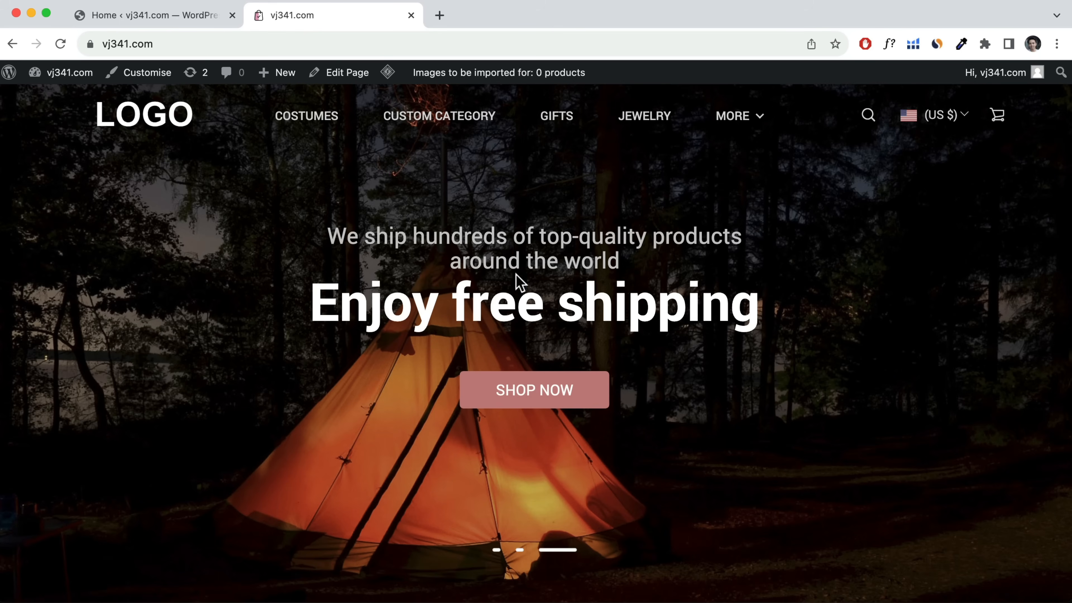
click(164, 16)
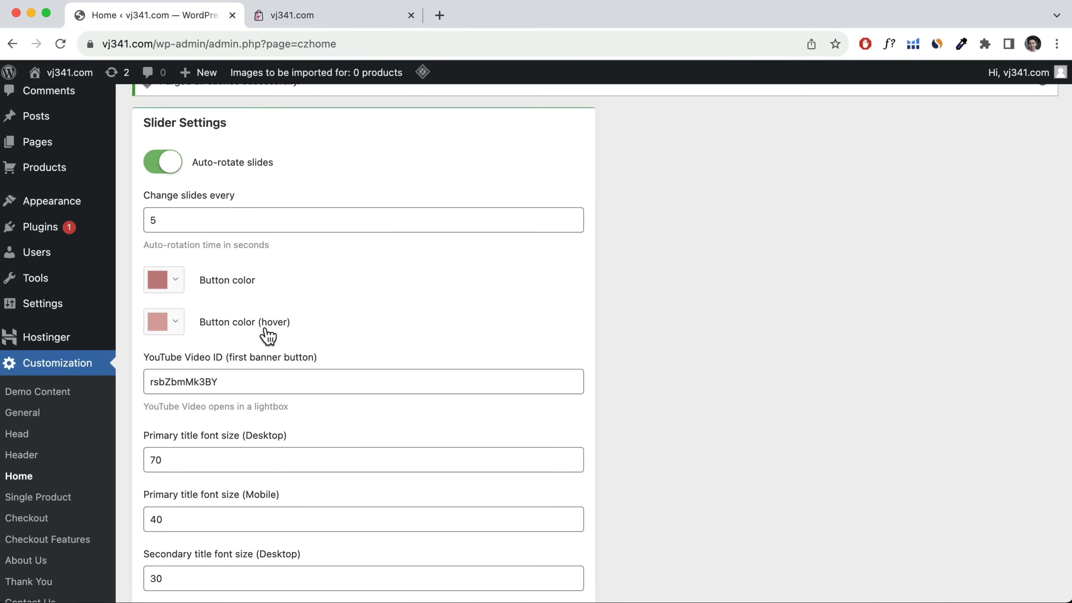
scroll(267, 336, down, 2)
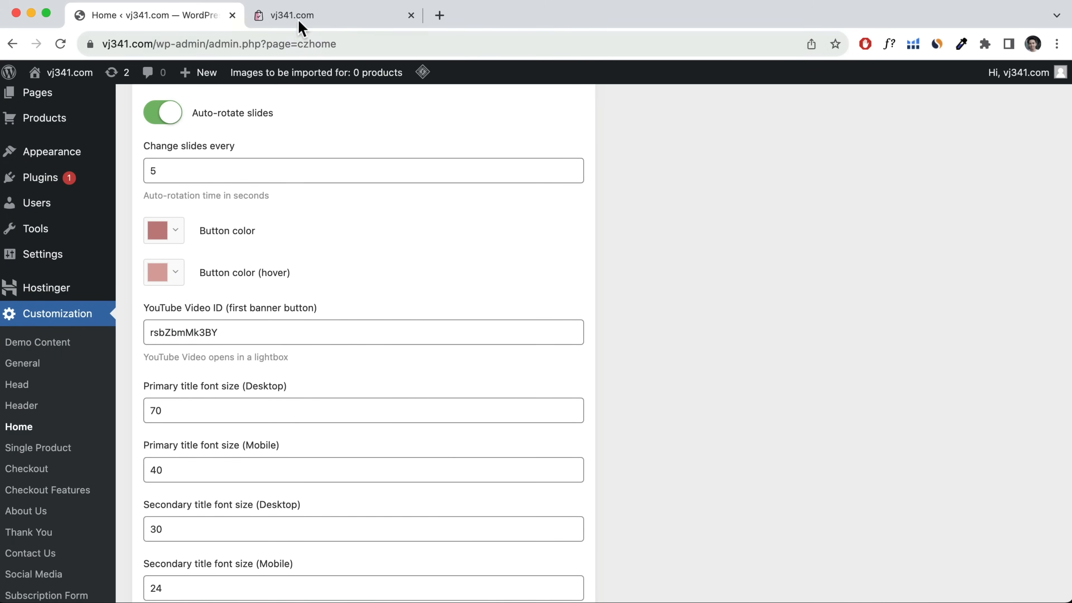
click(301, 21)
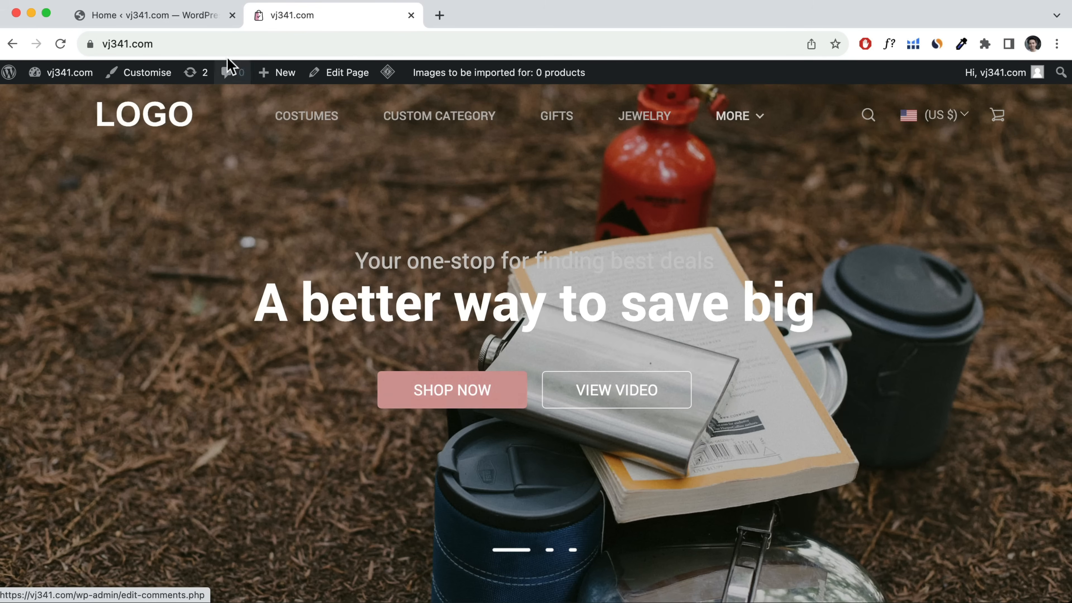
- Change the slider Button color from pink to deep blue rgb(58, 76, 198)
click(198, 17)
click(171, 233)
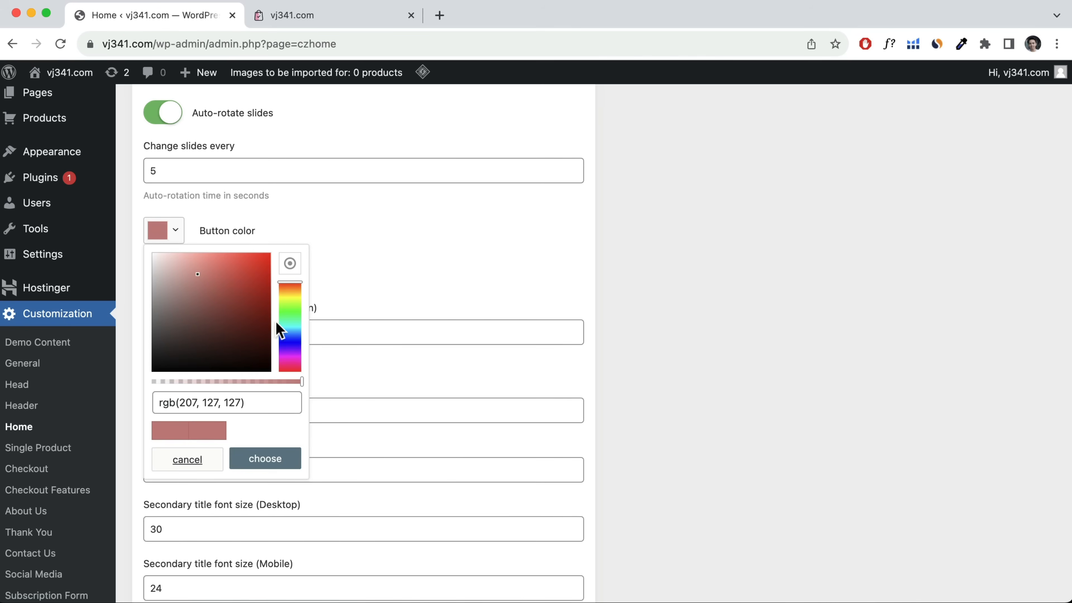
click(292, 337)
click(290, 343)
click(224, 275)
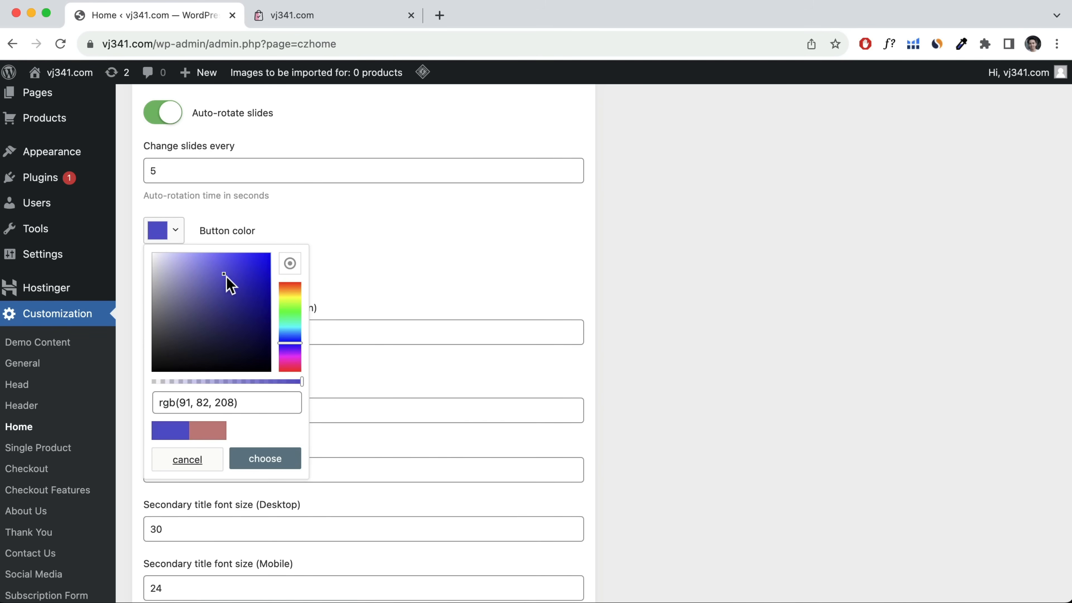
click(392, 259)
click(158, 230)
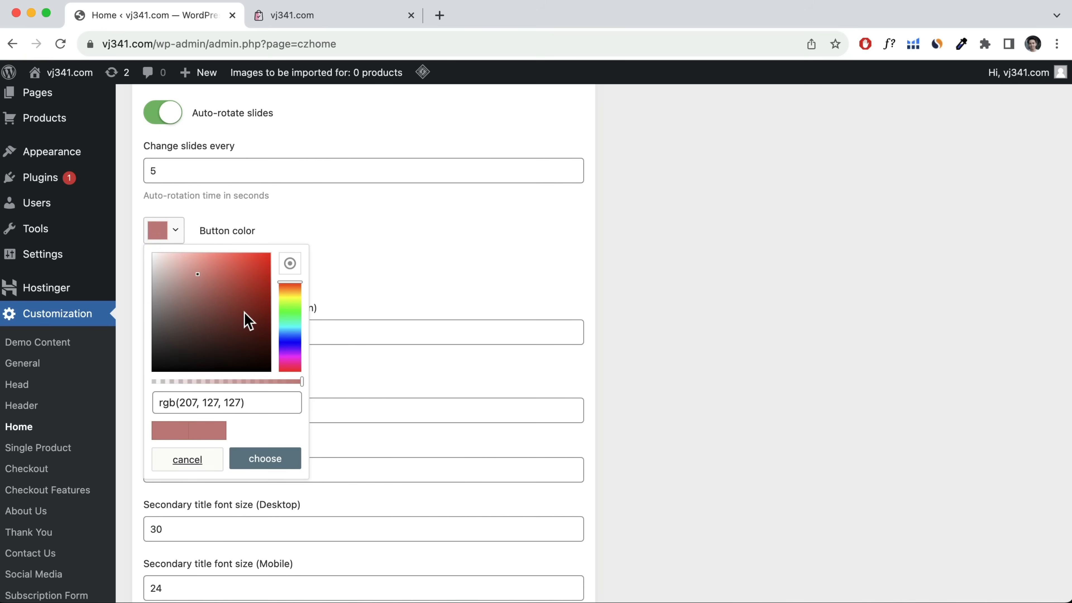
click(287, 337)
click(285, 341)
click(236, 280)
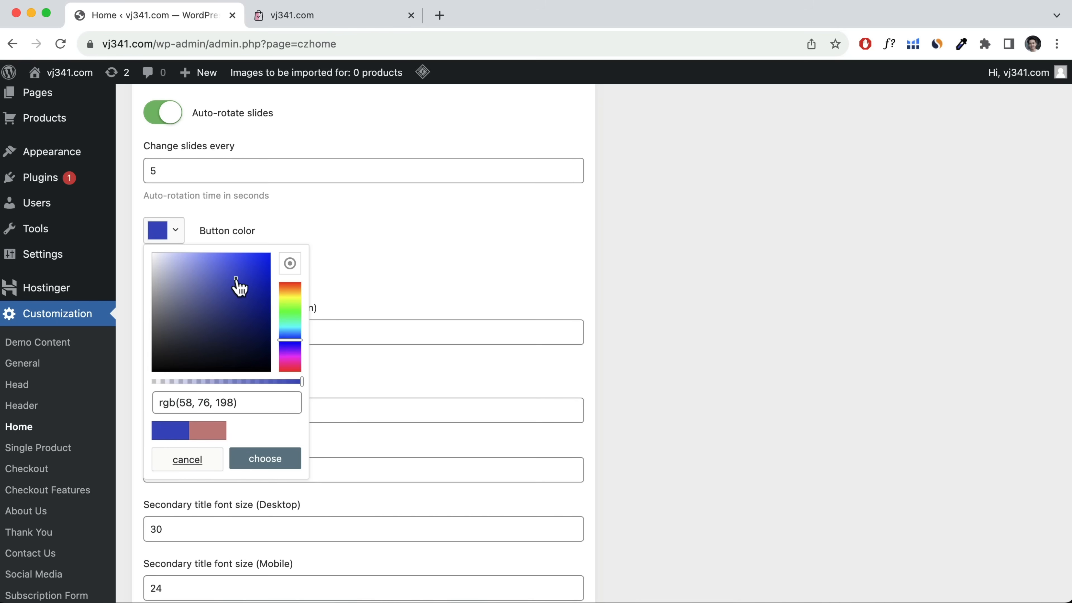
click(255, 460)
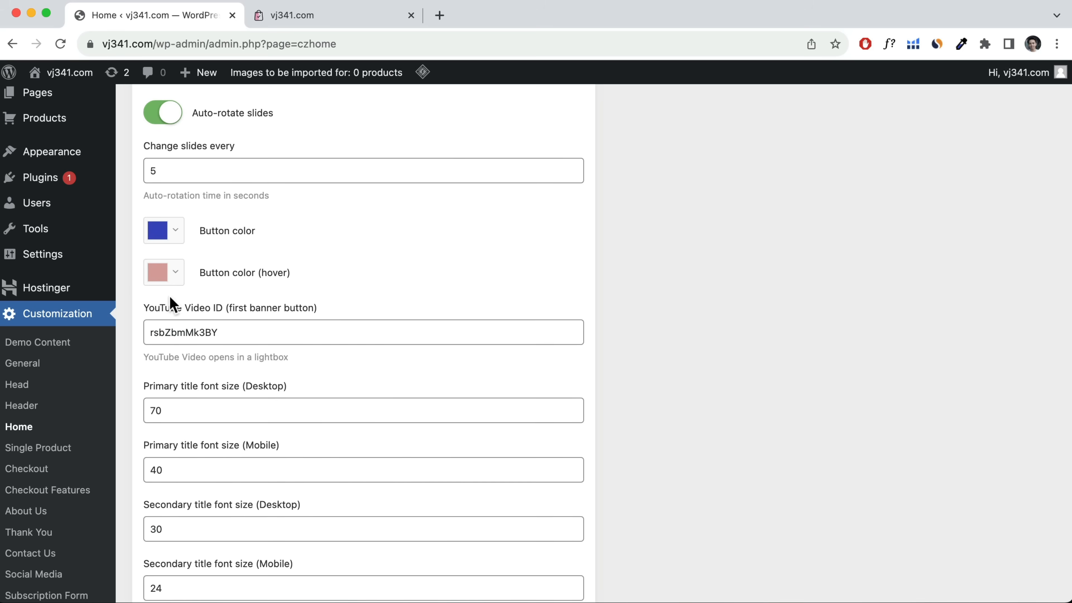
- Copy the deep blue into Button color (hover) and darken it to rgb(47, 63, 171)
click(157, 276)
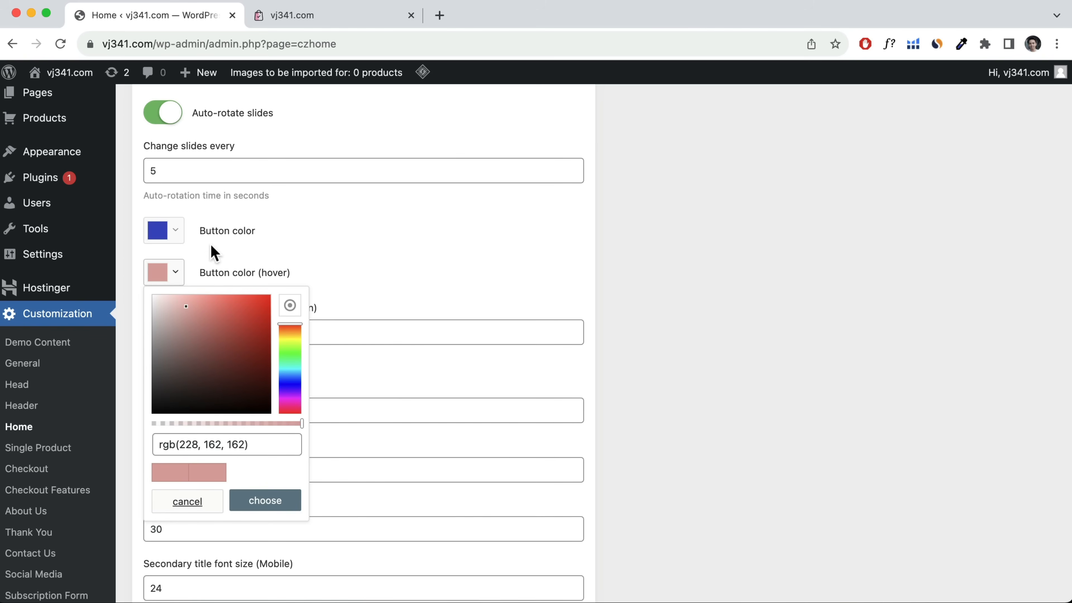
click(163, 231)
drag(239, 405, 163, 402)
key(super+c)
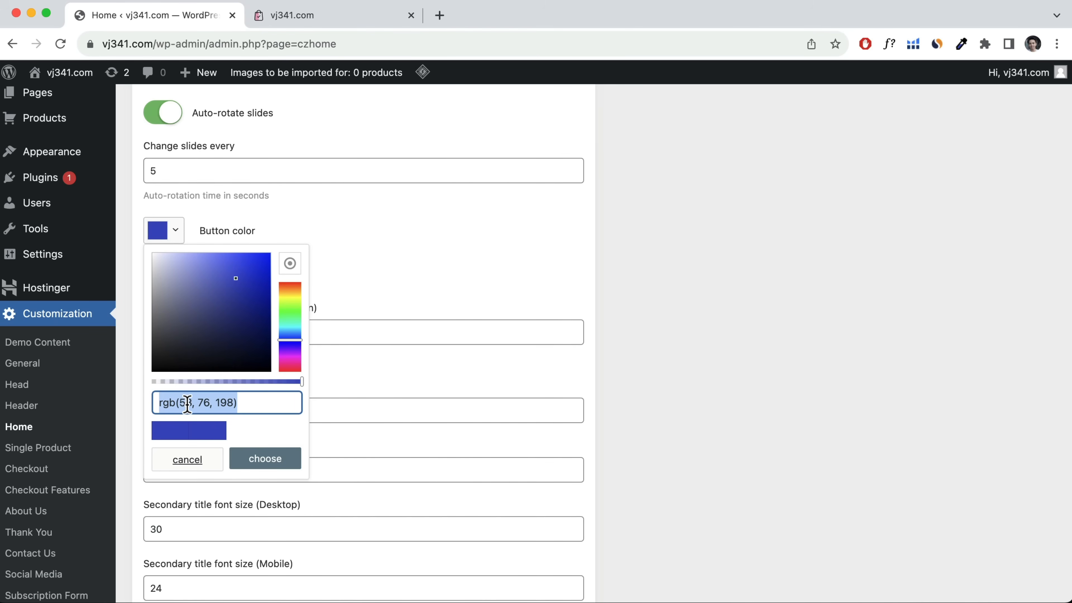
click(258, 461)
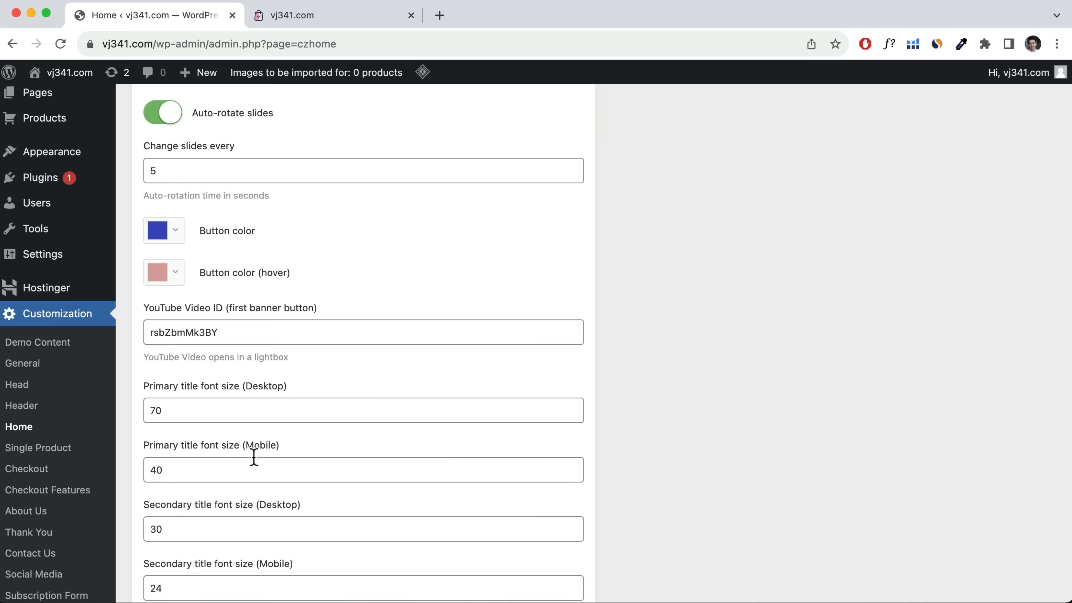
click(165, 279)
drag(264, 443, 147, 445)
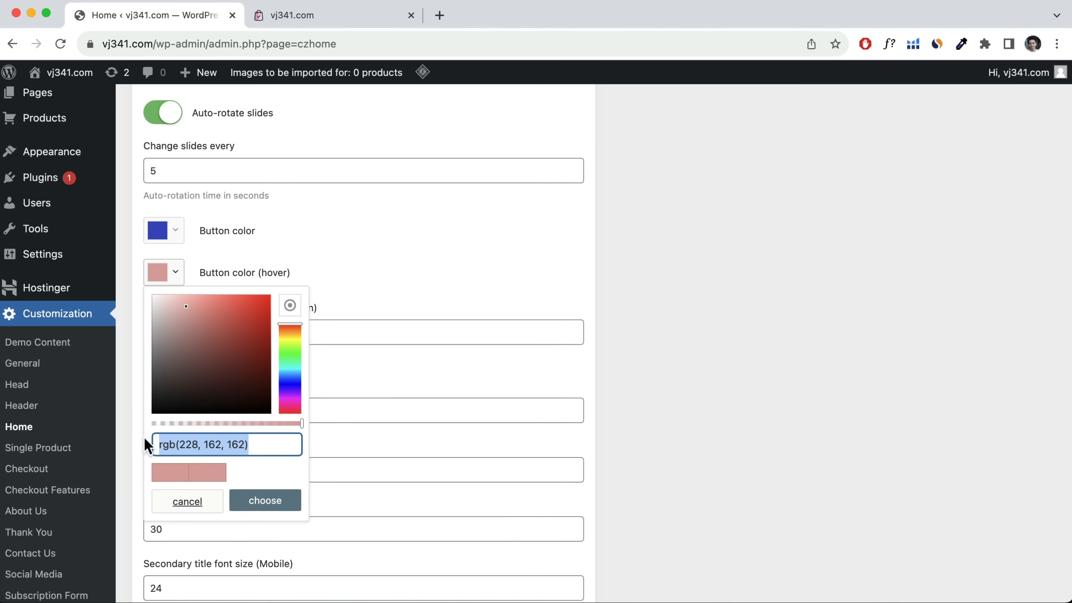
key(super+v)
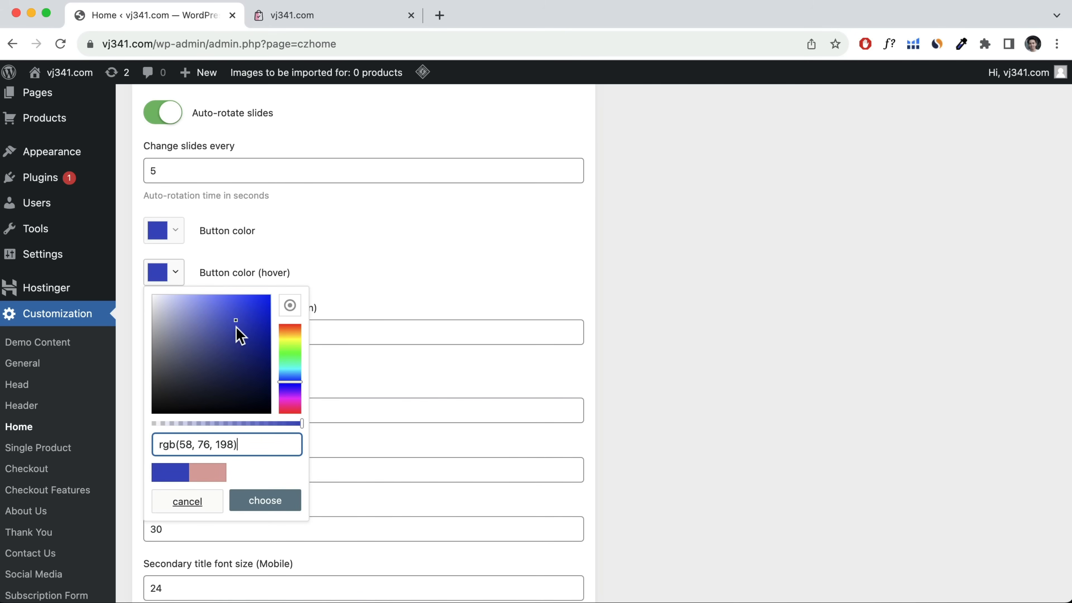
click(237, 328)
click(237, 333)
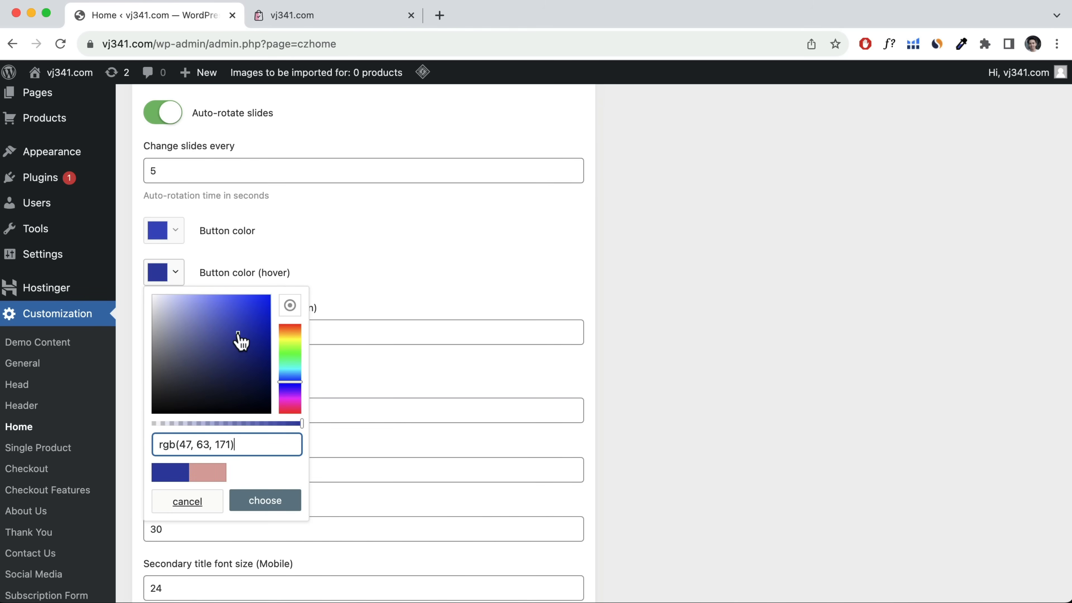
click(259, 506)
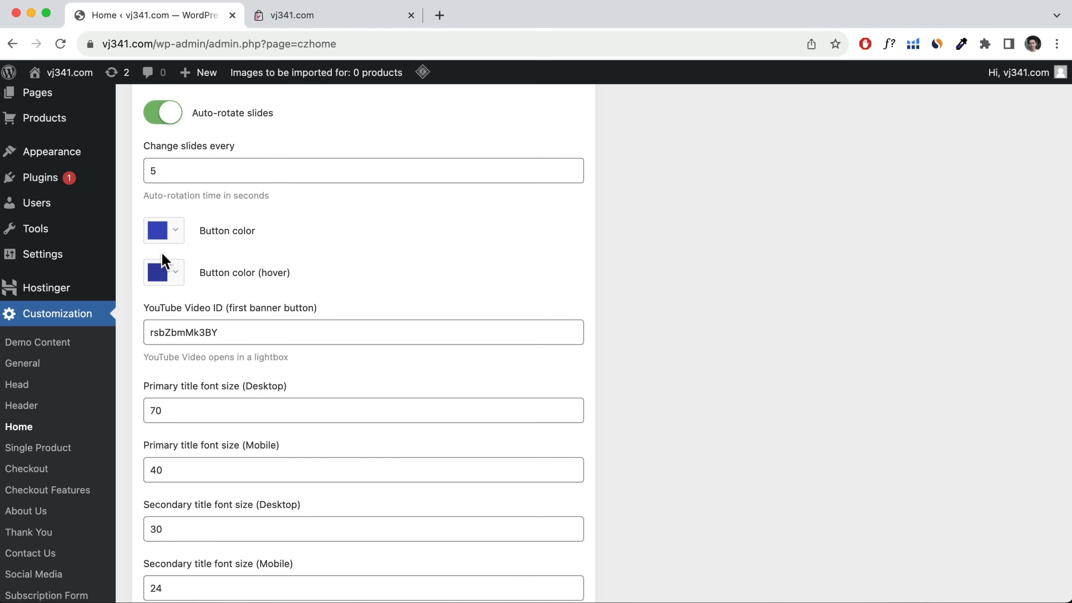
- Copy the YouTube video ID rsbZbmMk3BY from the tutorial's URL for the first banner button
drag(238, 332, 141, 338)
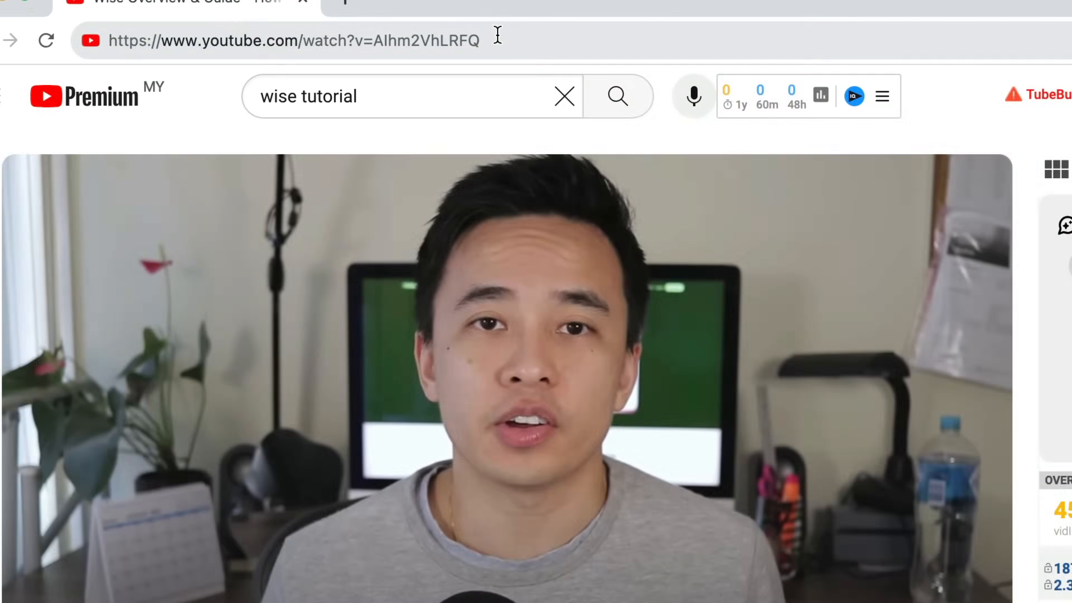
drag(490, 40, 378, 42)
right_click(379, 41)
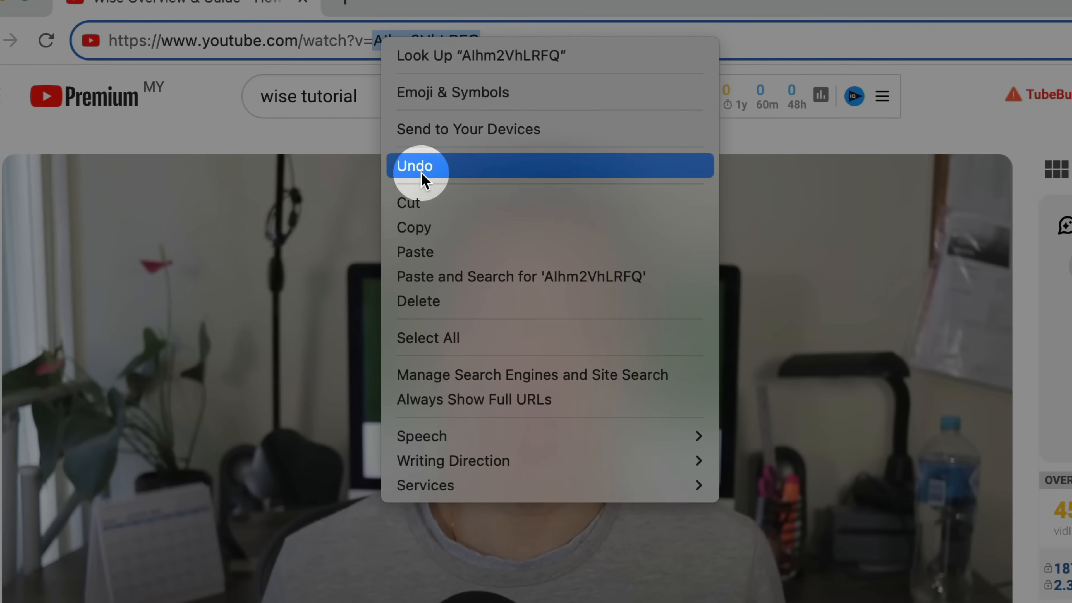
click(423, 227)
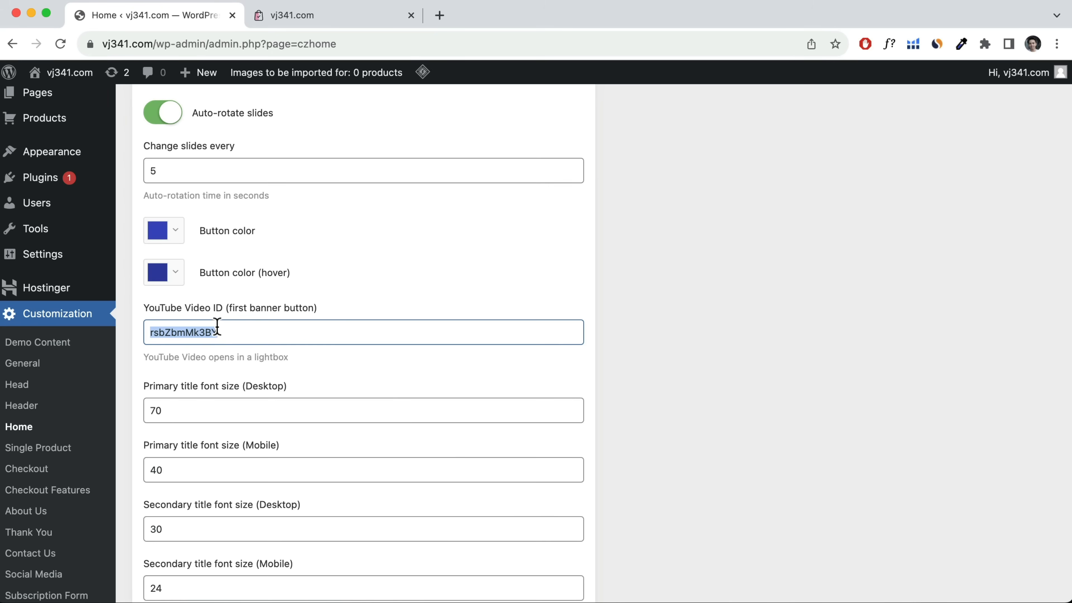
scroll(217, 333, down, 3)
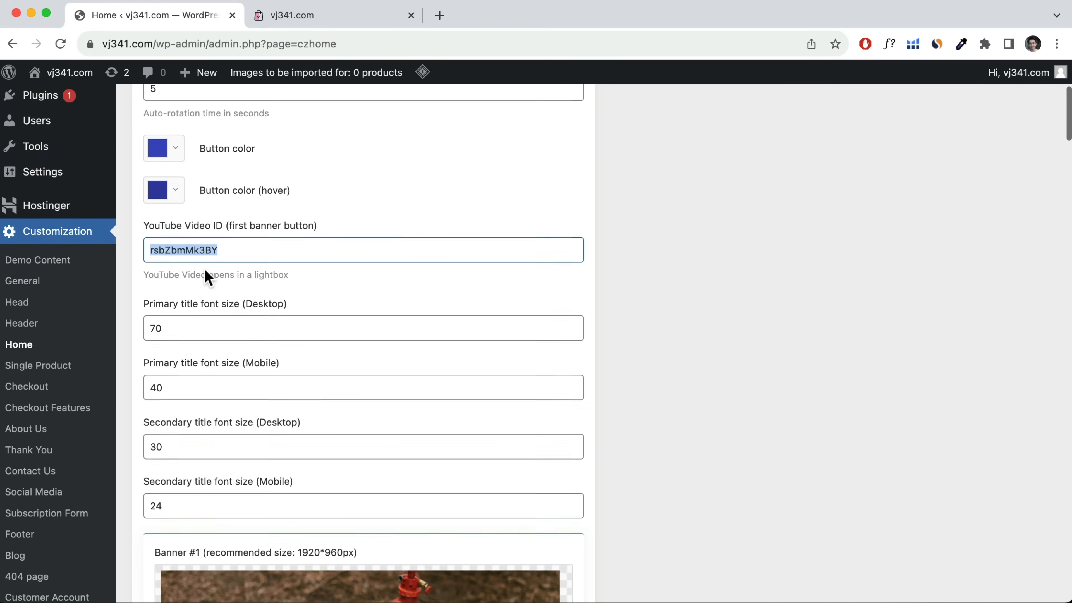
scroll(206, 278, down, 2)
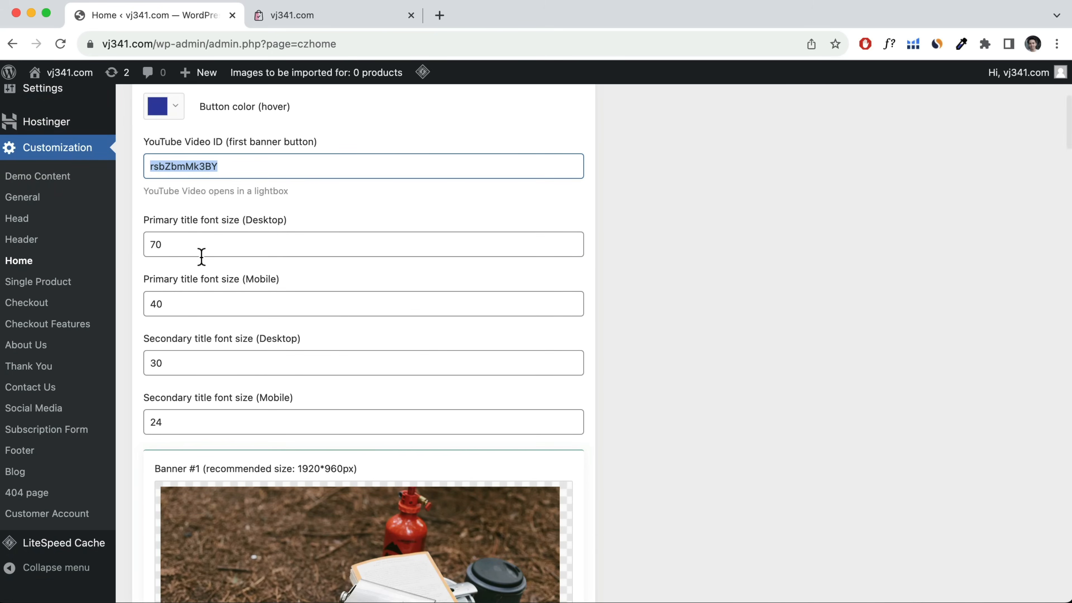
scroll(201, 256, down, 7)
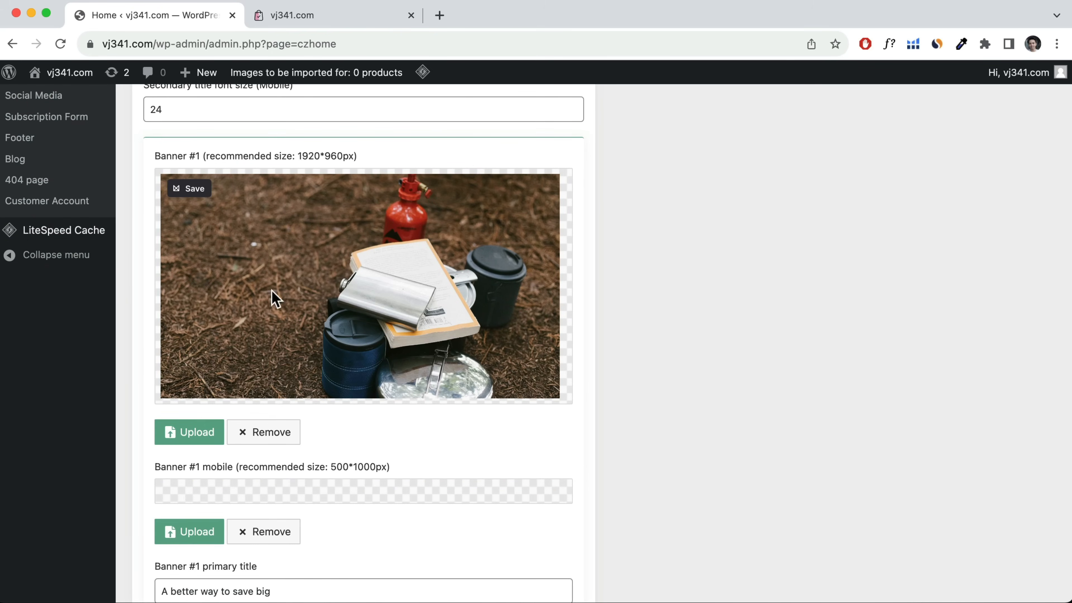
- Browse to the Dropshipping Tutorial's dropshippingheroimages folder to upload images for Banner #1
click(177, 441)
click(54, 136)
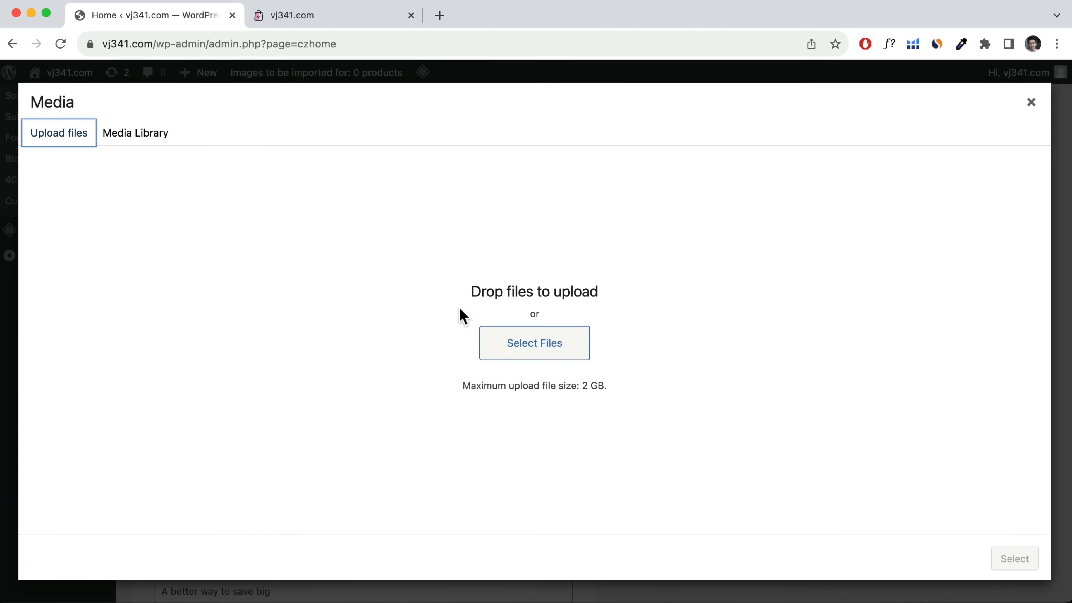
click(518, 357)
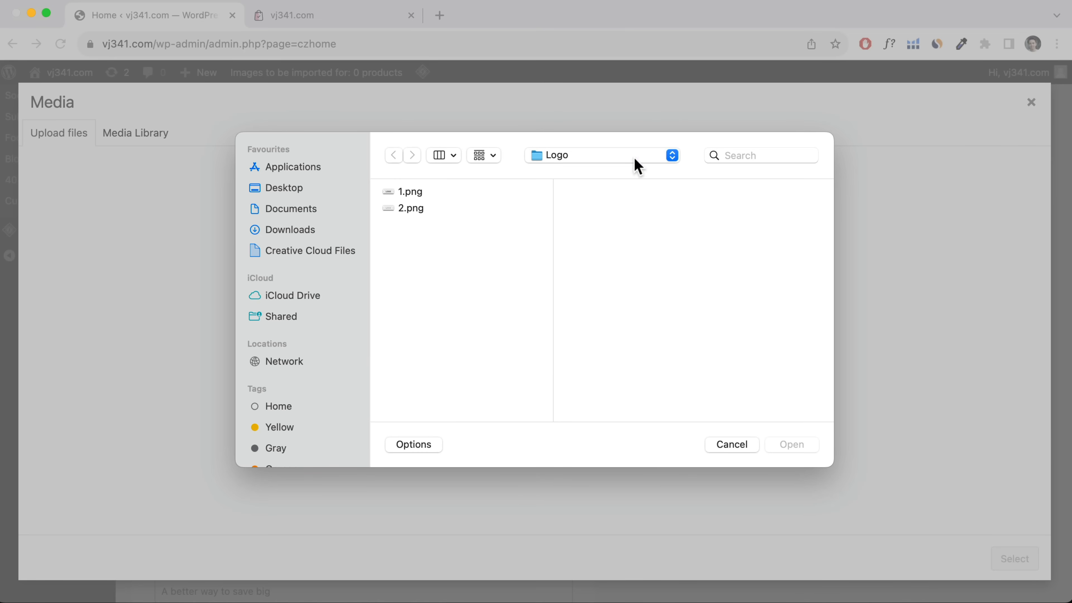
click(634, 155)
click(622, 175)
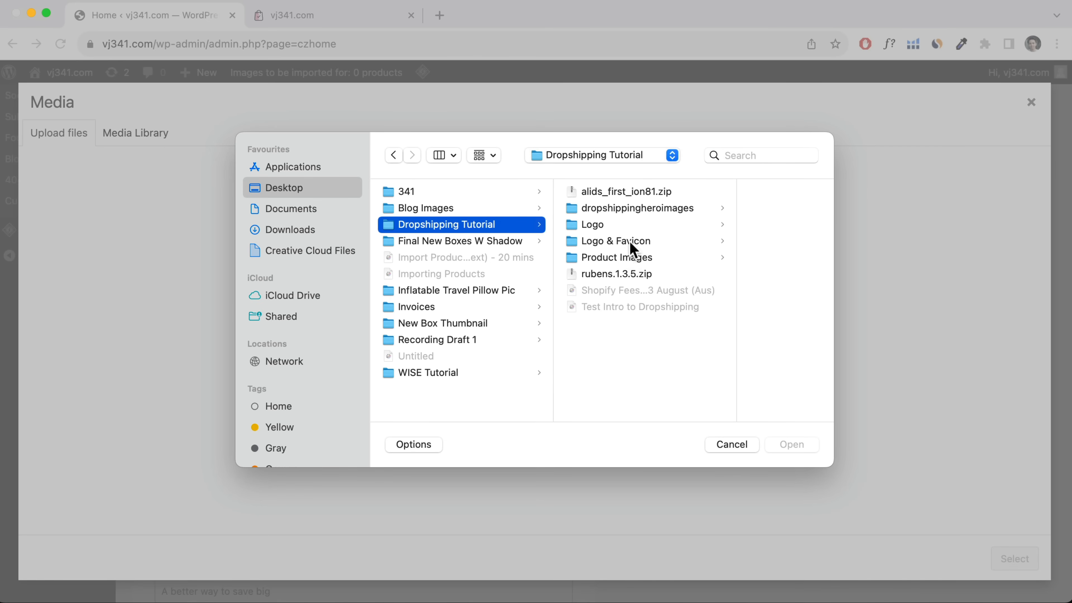
click(662, 208)
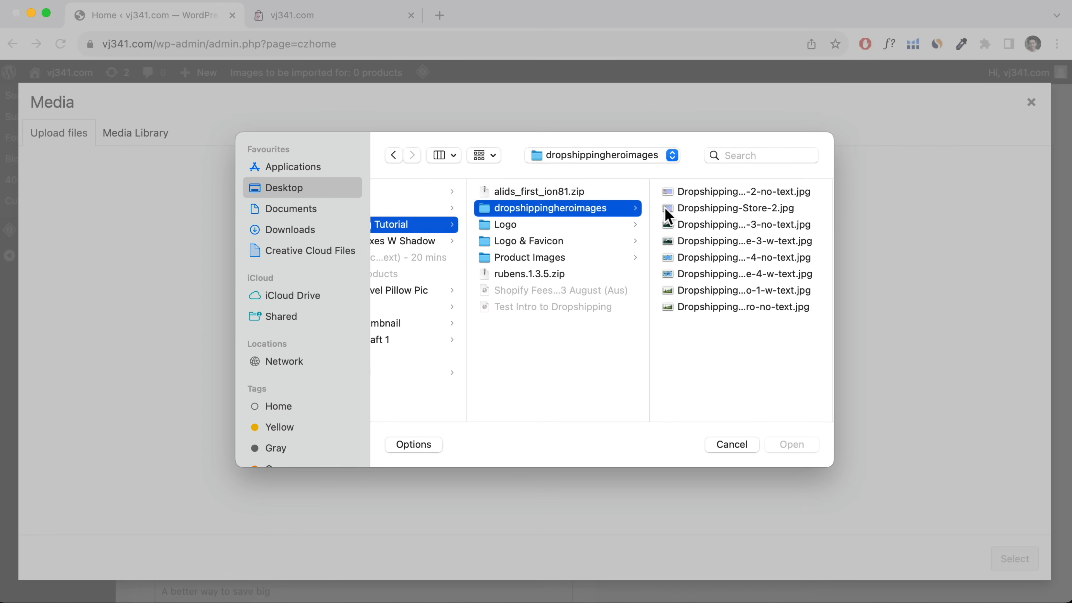
- Select the no-text hero images, including Dropshipping-Store-4-no-text.jpg, and upload them
click(702, 194)
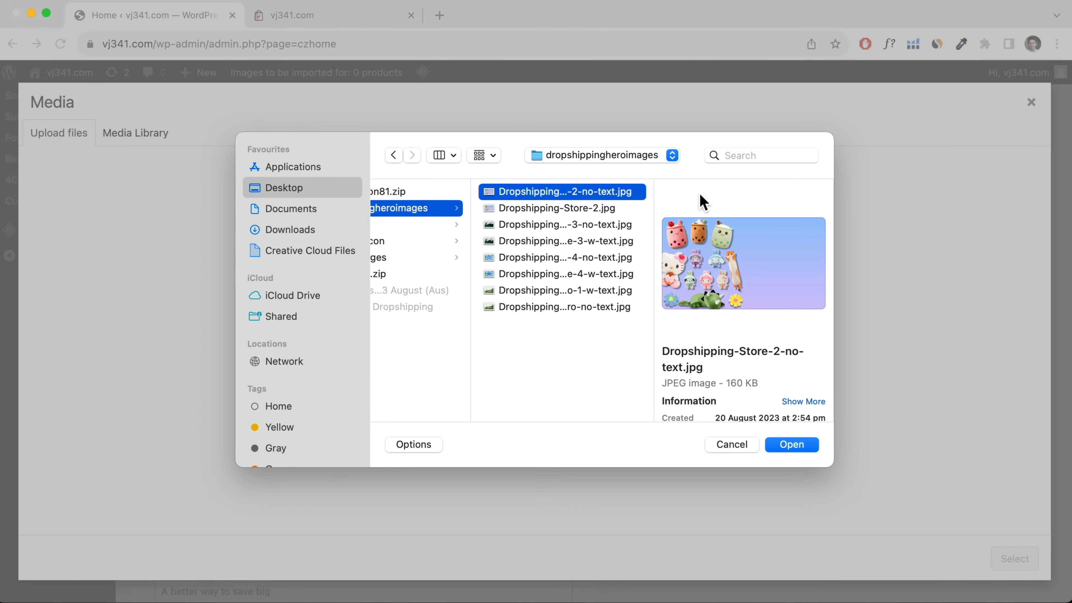
click(601, 208)
click(600, 196)
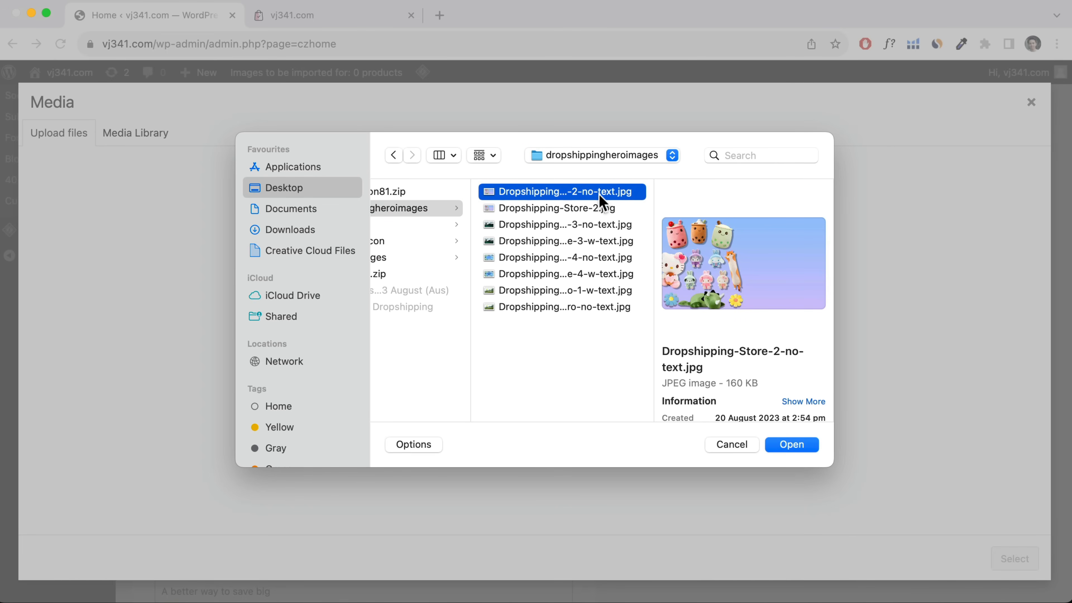
click(576, 226)
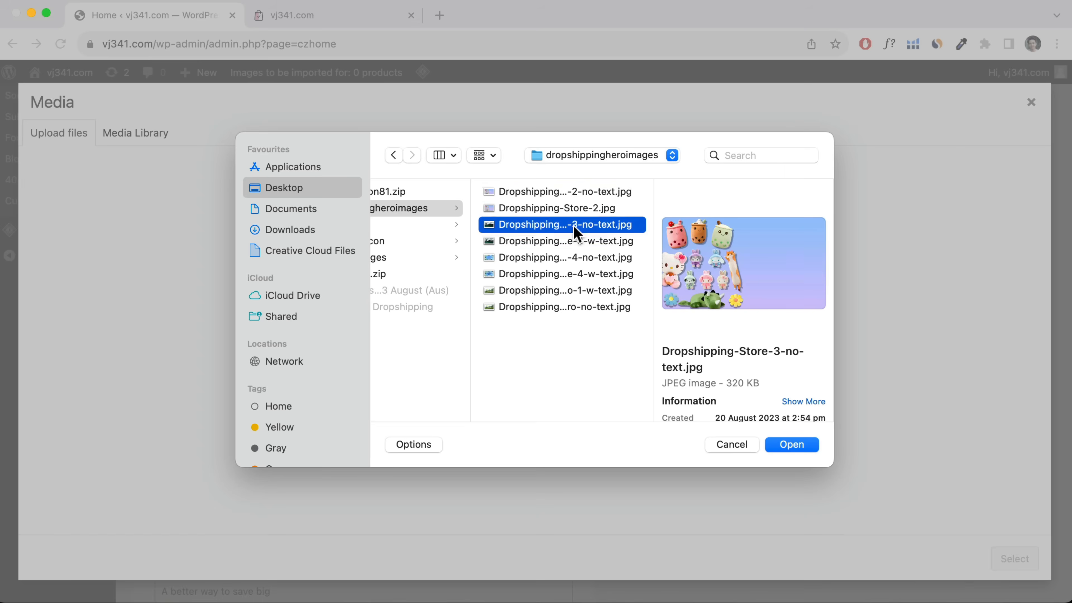
super+click(582, 192)
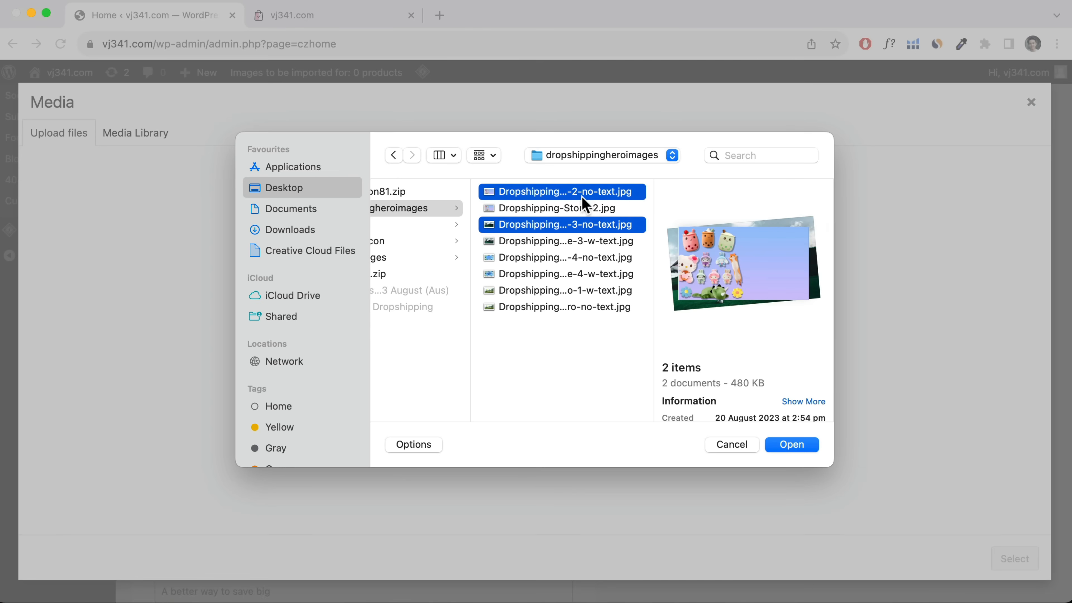
super+click(568, 254)
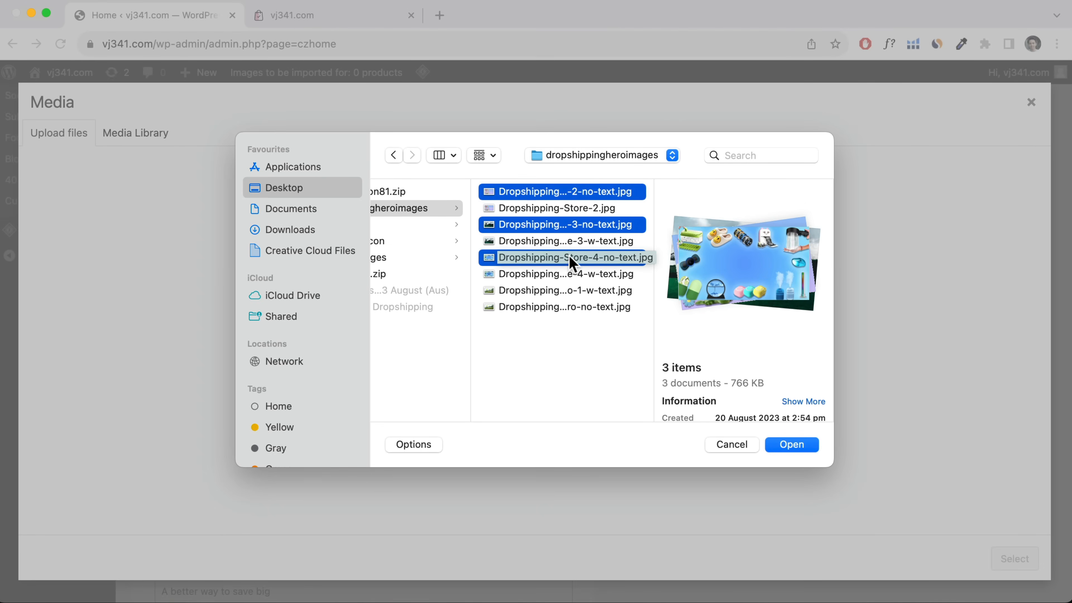
super+click(550, 291)
super+click(551, 290)
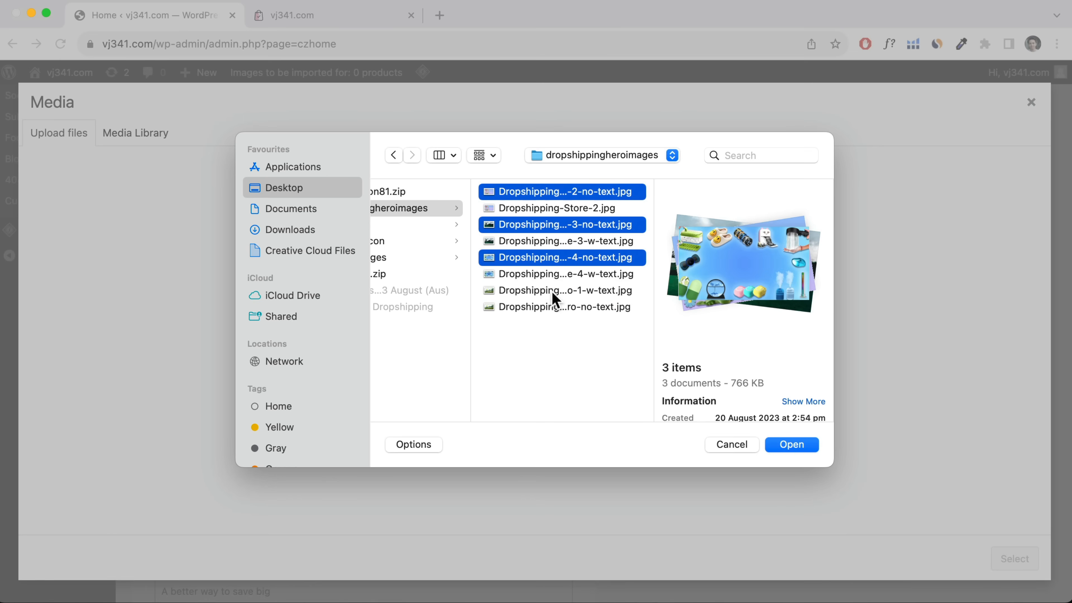
super+click(553, 307)
click(782, 447)
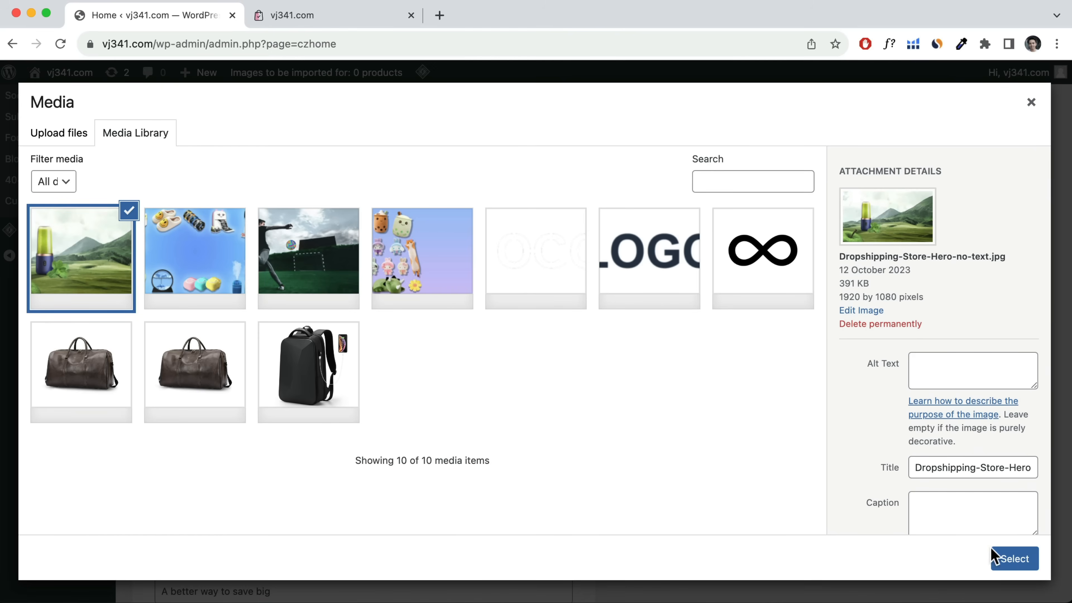
- Set Banner #1 to Dropshipping-Store-Hero-no-text.jpg and crop it to fit
click(996, 557)
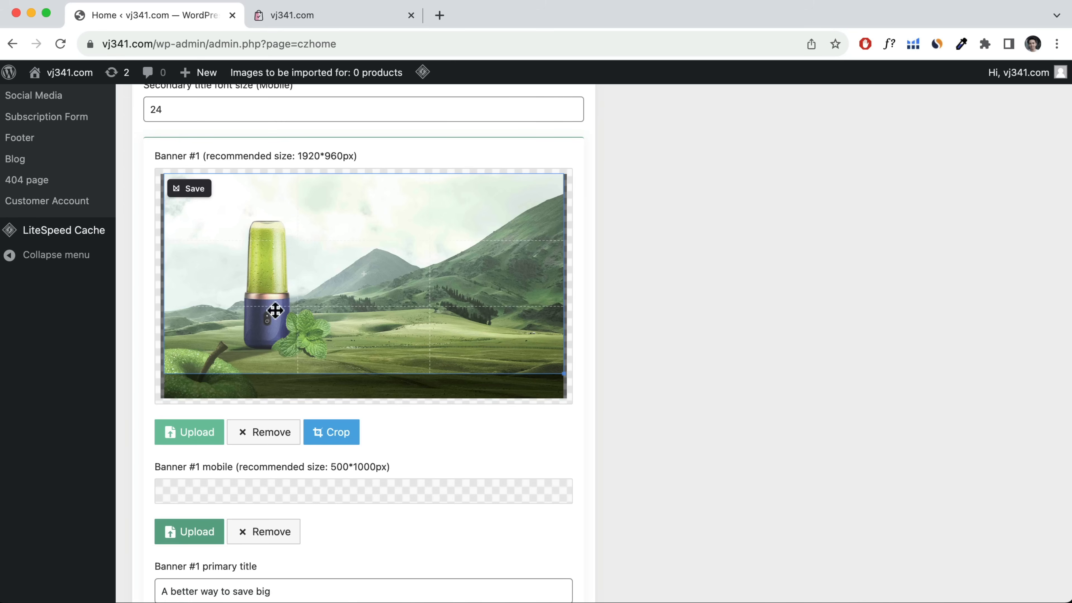
drag(313, 308, 310, 322)
click(318, 435)
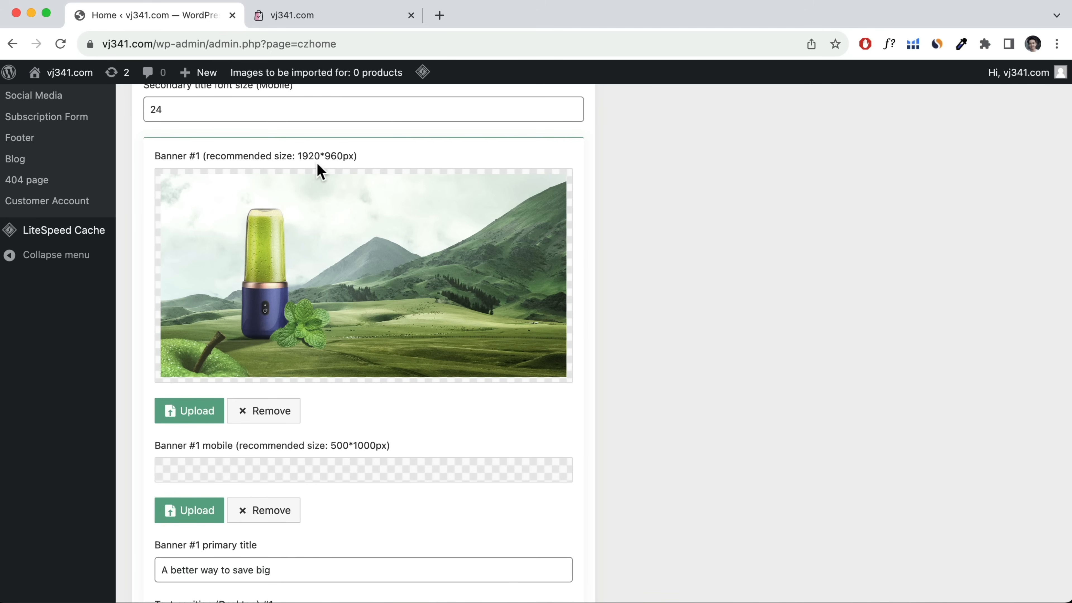
scroll(235, 347, up, 3)
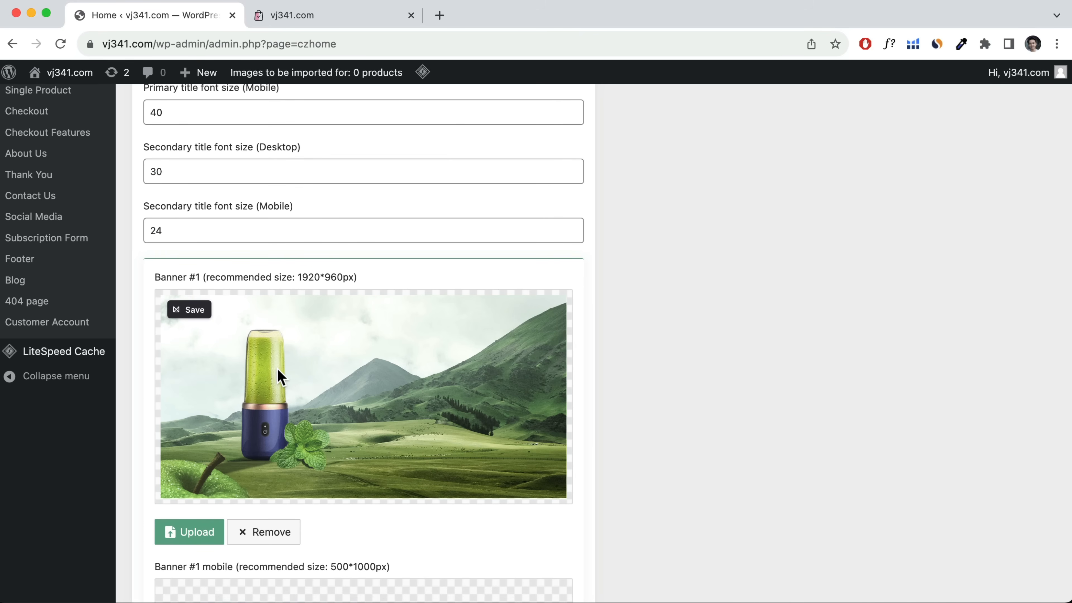
scroll(344, 293, down, 3)
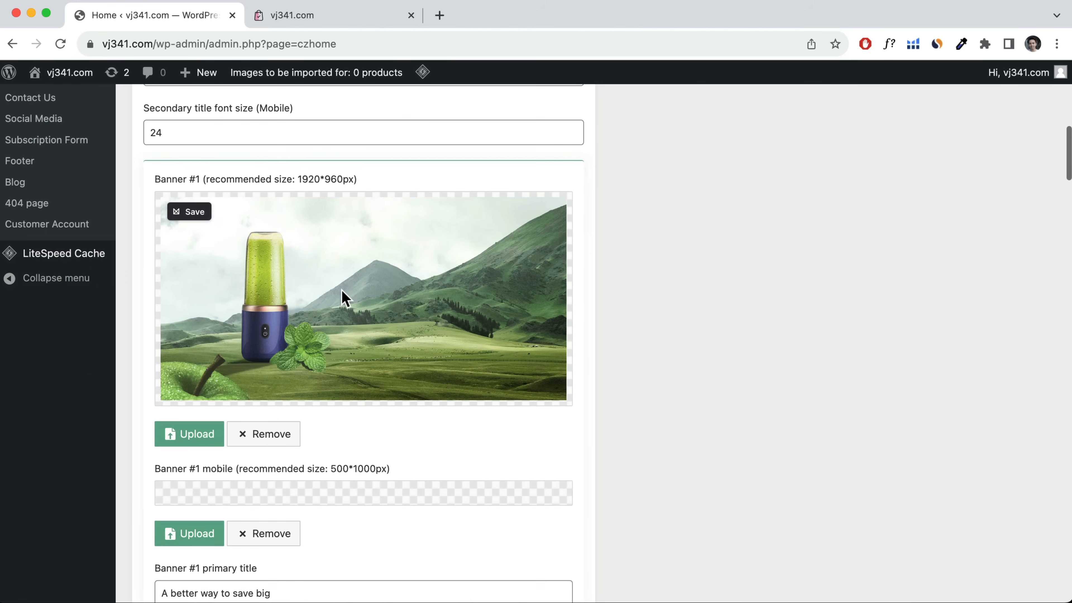
scroll(342, 294, down, 2)
scroll(340, 282, up, 2)
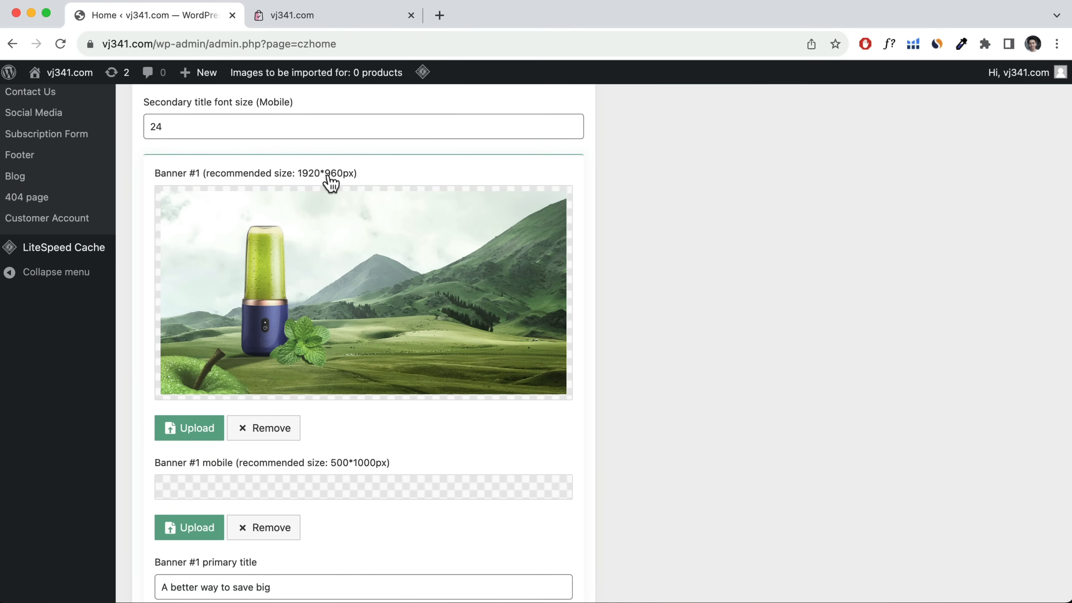
scroll(307, 235, down, 4)
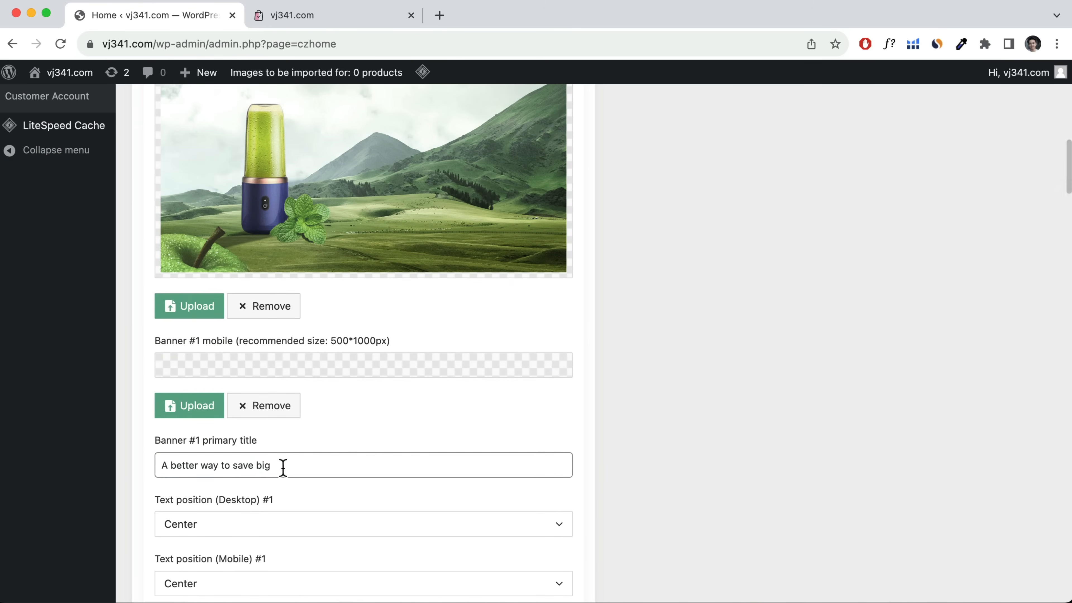
drag(283, 466, 159, 465)
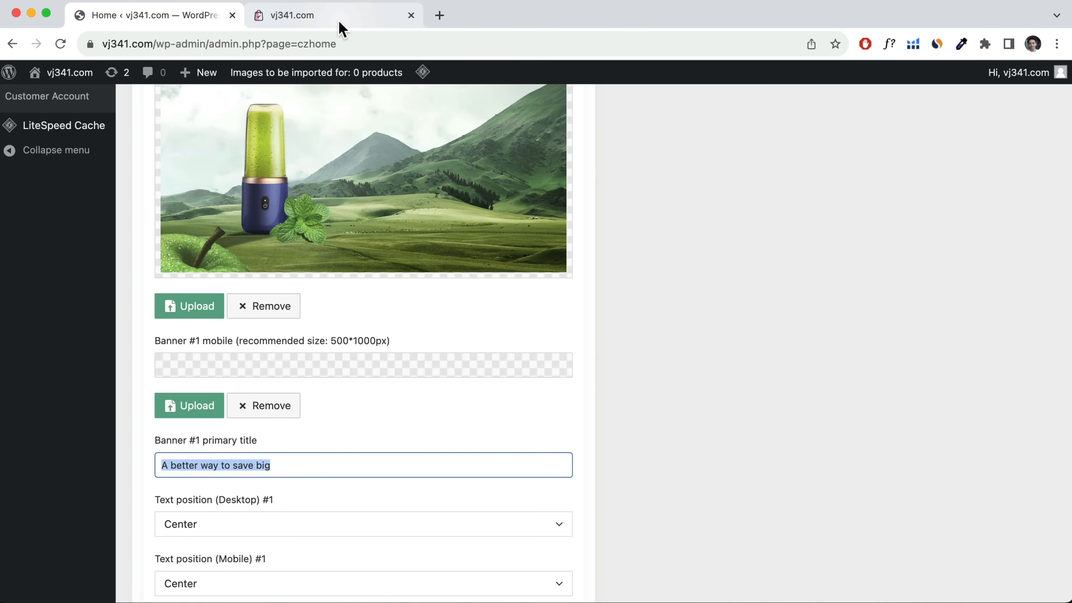
click(340, 22)
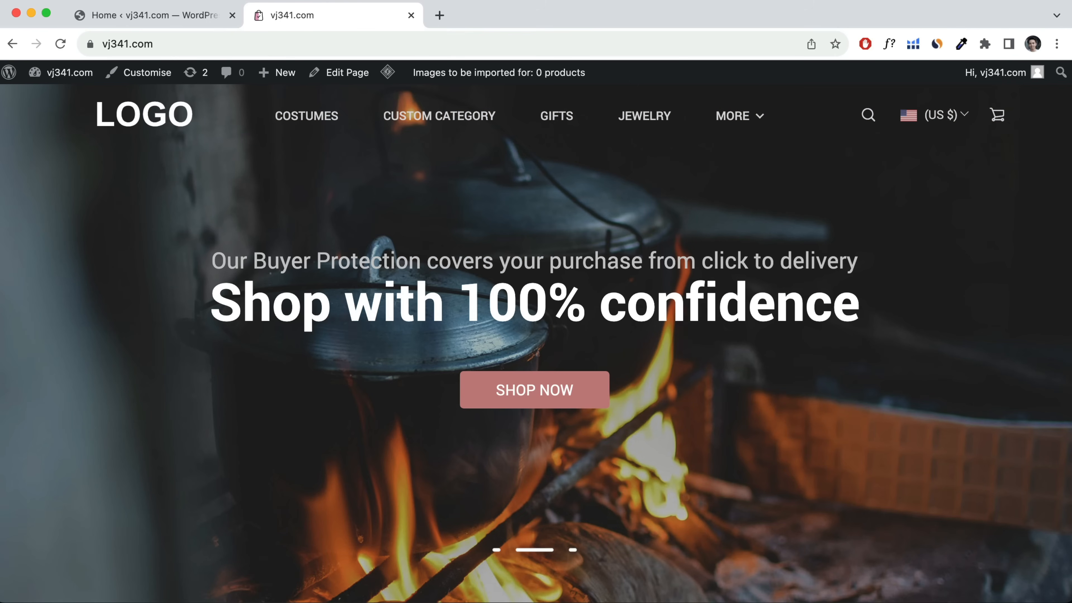
click(179, 22)
scroll(270, 313, down, 2)
scroll(251, 316, down, 5)
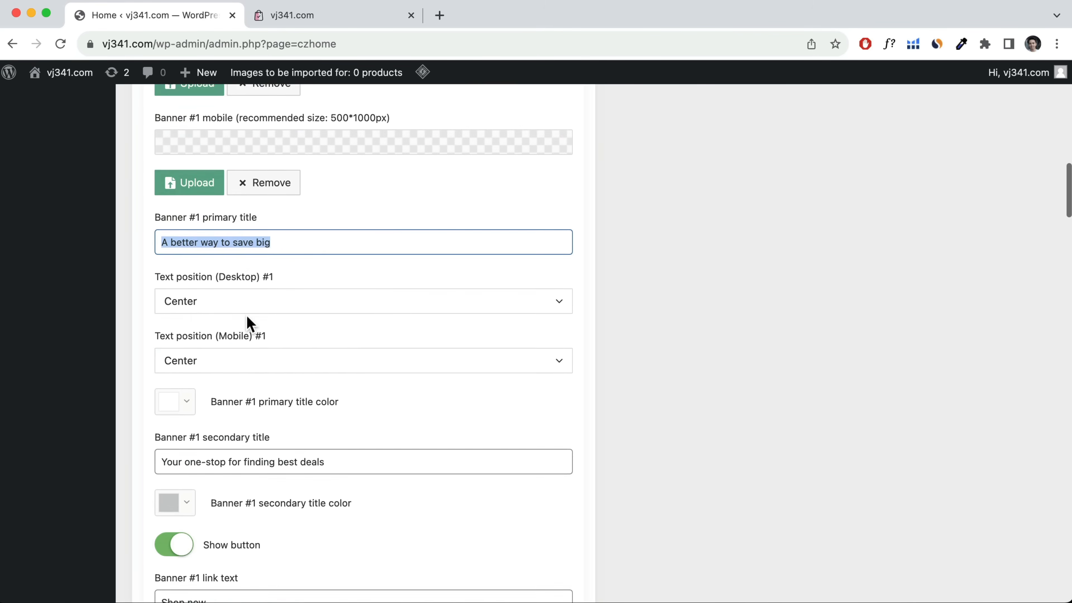
drag(332, 401, 166, 397)
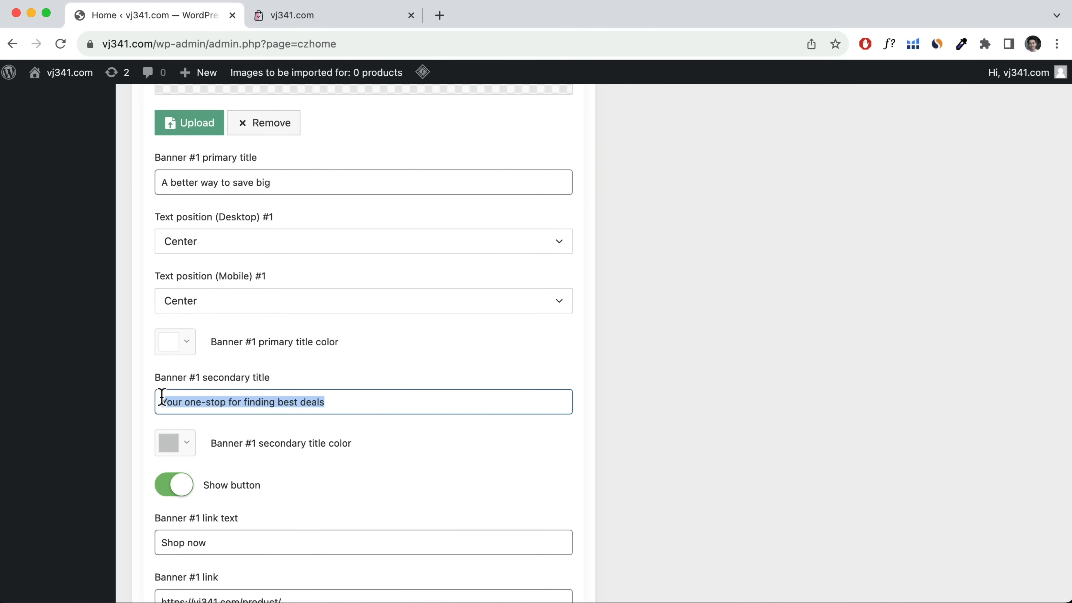
click(304, 15)
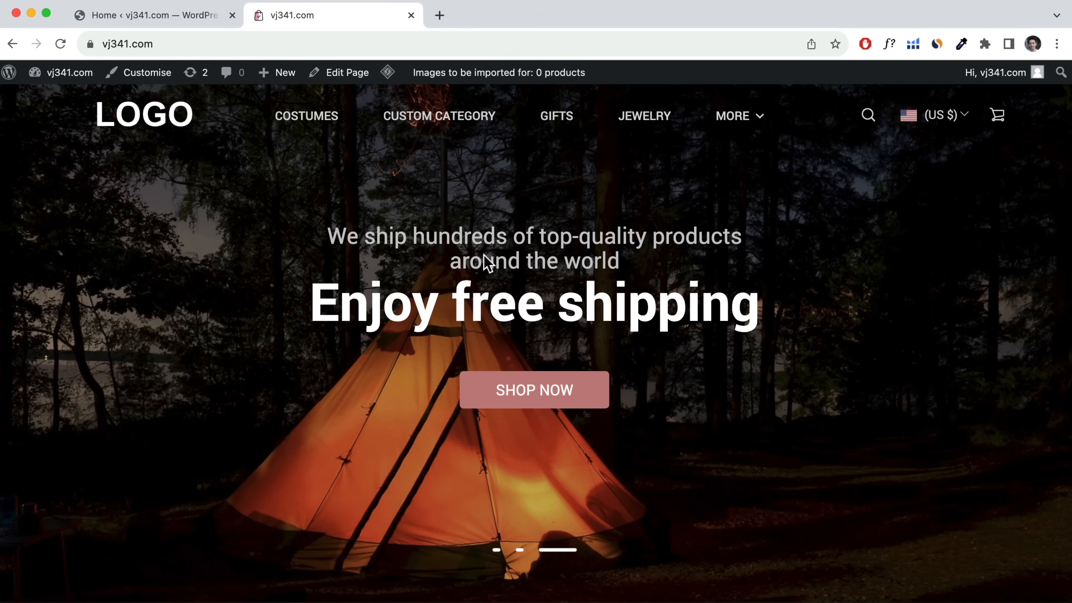
click(162, 22)
scroll(235, 329, down, 5)
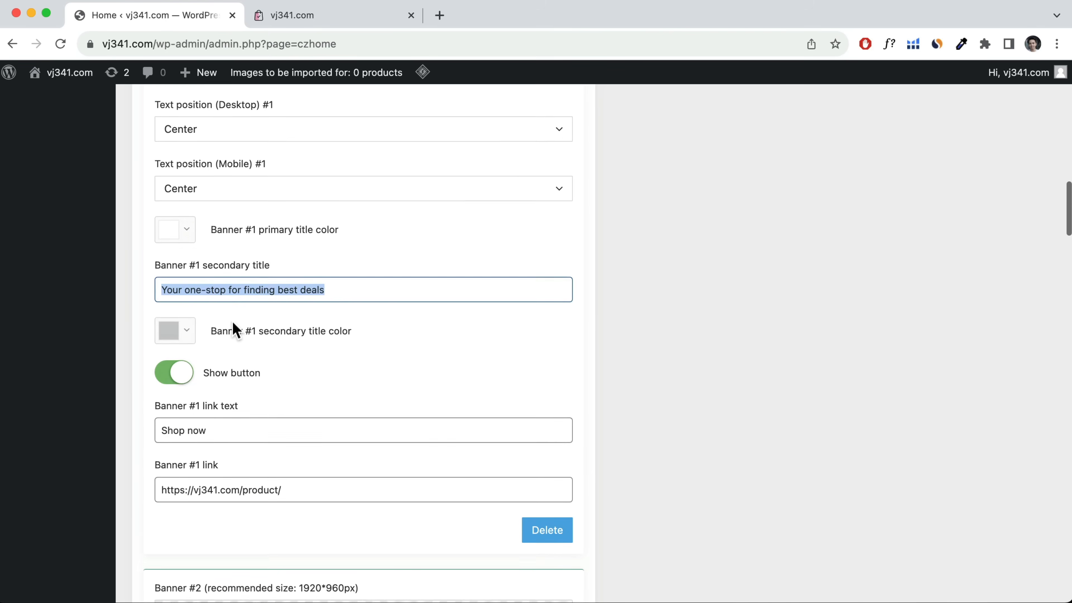
drag(207, 340, 150, 337)
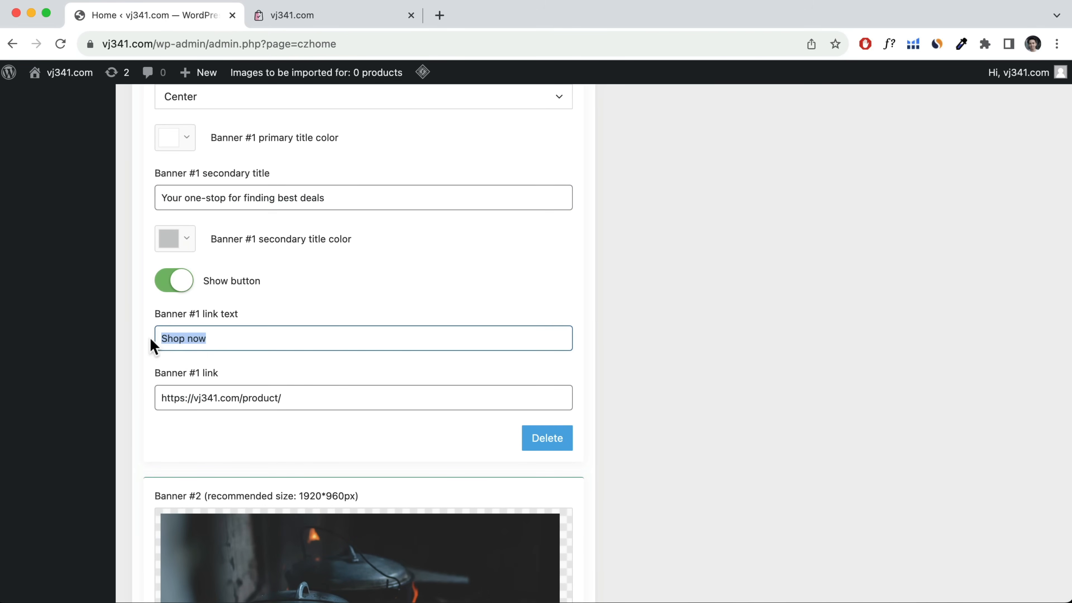
drag(284, 397, 160, 397)
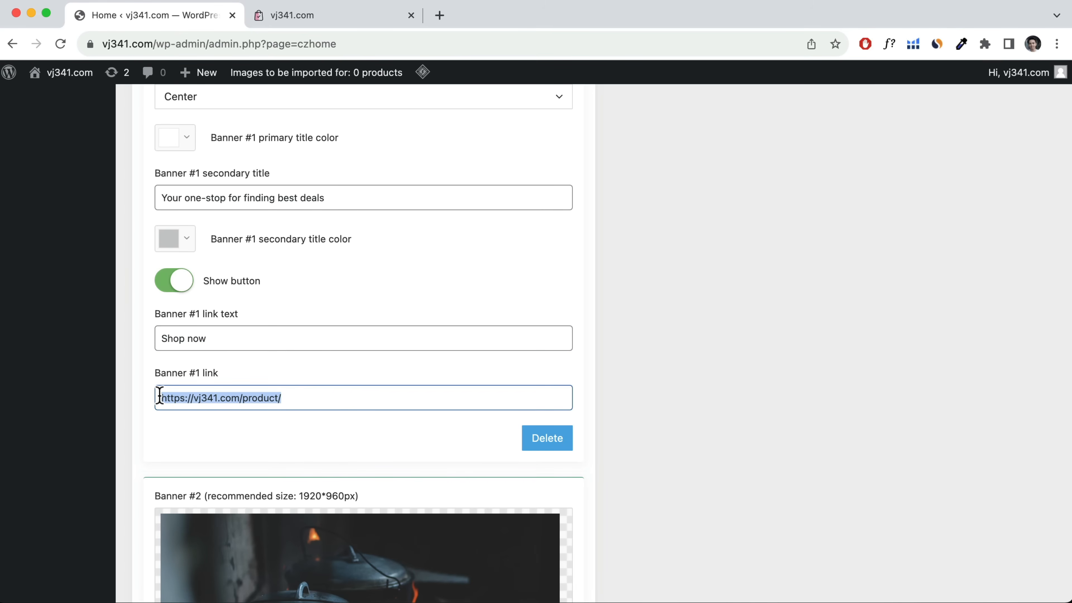
click(301, 15)
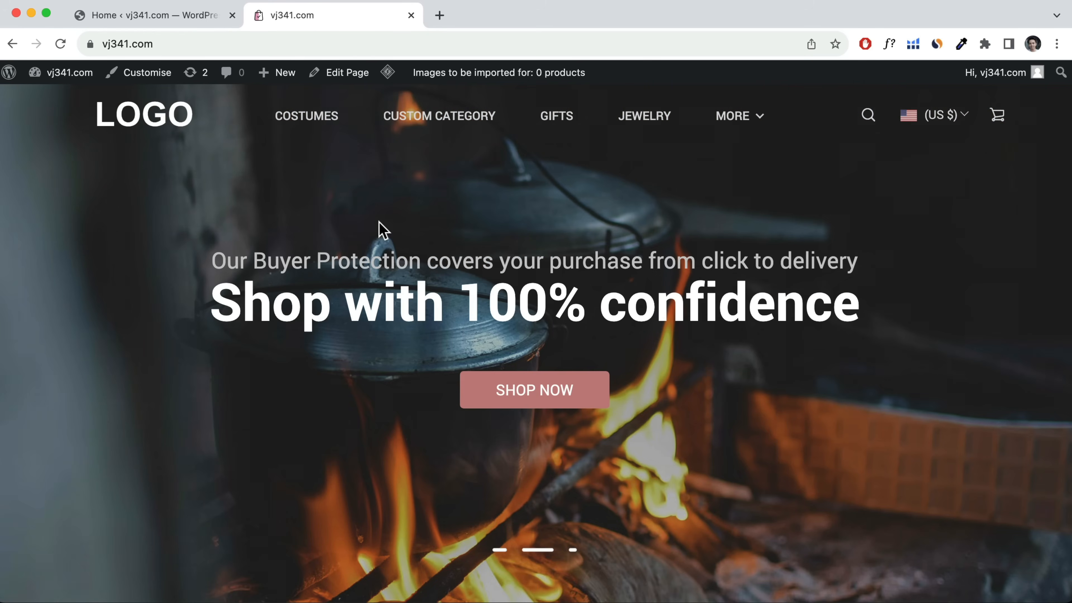
click(183, 19)
scroll(390, 263, up, 10)
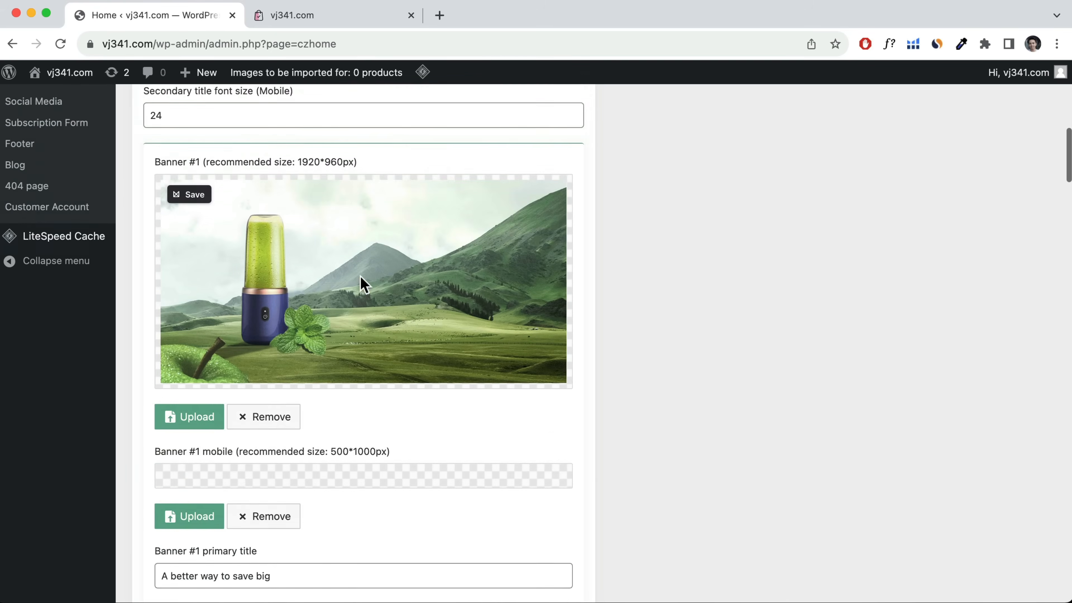
scroll(264, 296, down, 10)
scroll(264, 293, up, 20)
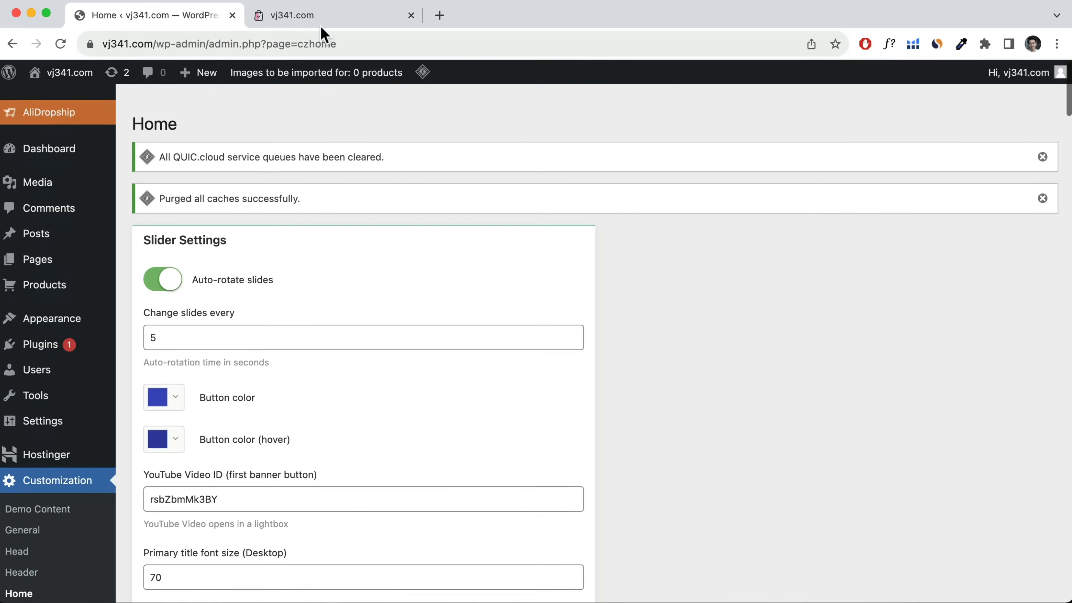
click(390, 22)
scroll(454, 228, down, 15)
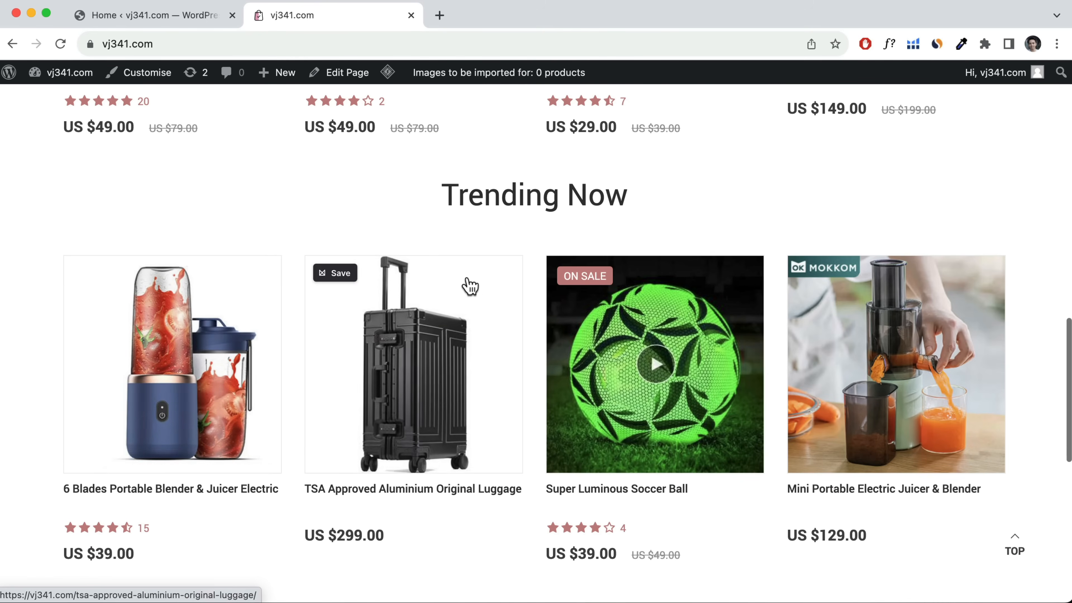
- Copy the URL of the 6 Blades Portable Blender & Juicer Electric product page
click(209, 338)
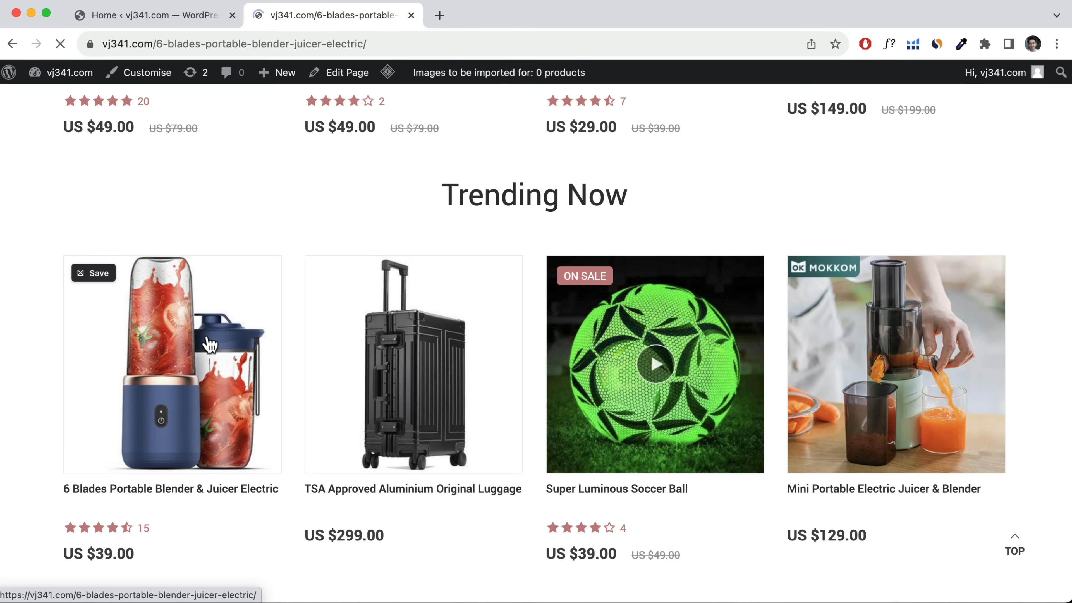
click(258, 43)
right_click(249, 43)
click(268, 170)
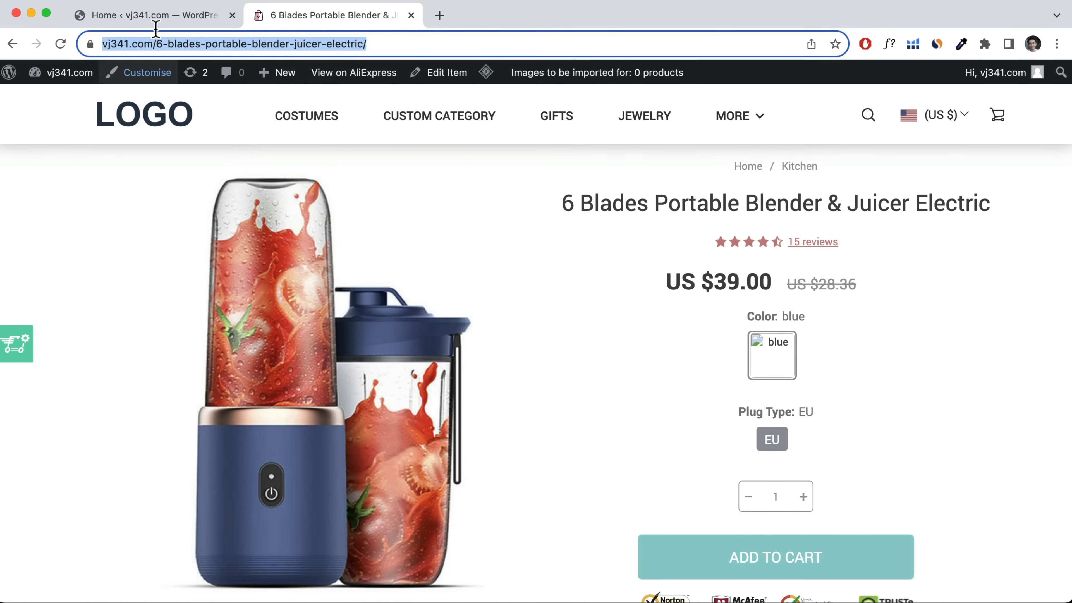
- Paste the blender product URL into the Banner #1 link, replacing the generic address
click(156, 15)
scroll(249, 430, down, 20)
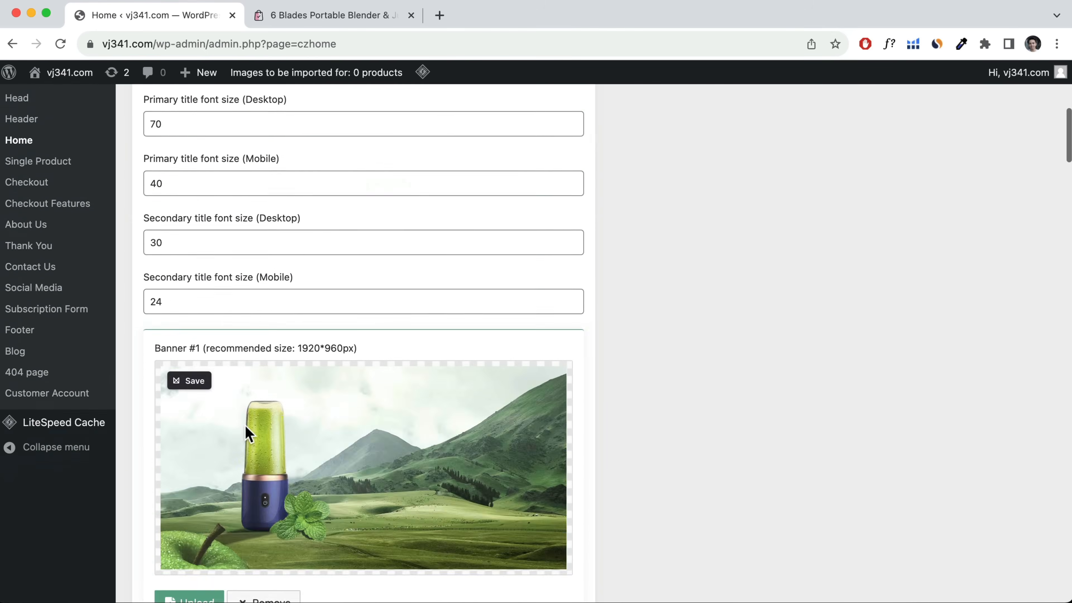
scroll(238, 427, down, 2)
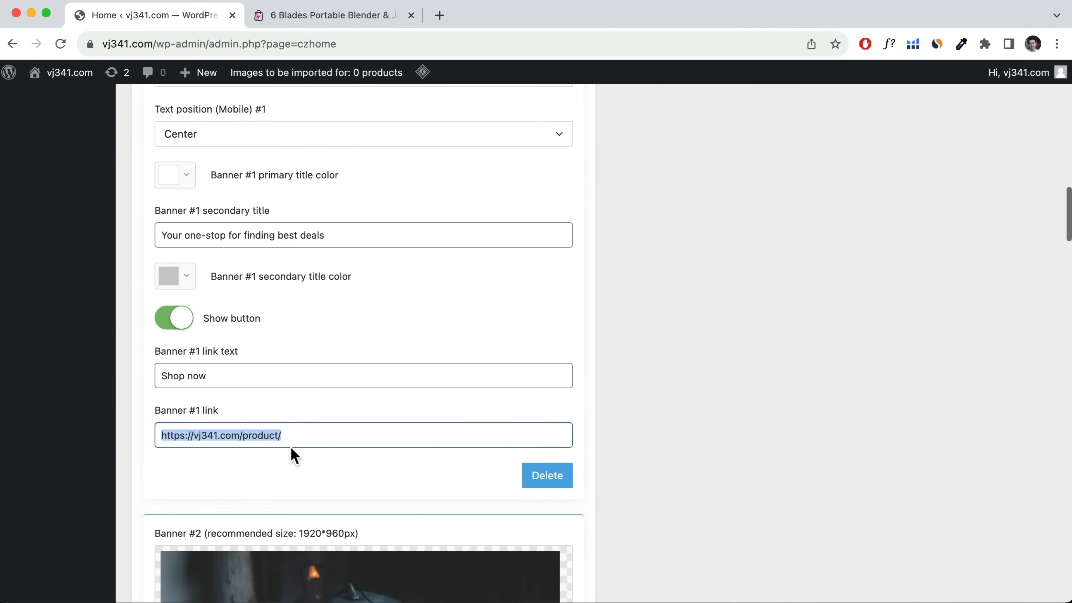
drag(311, 436, 131, 436)
key(super+v)
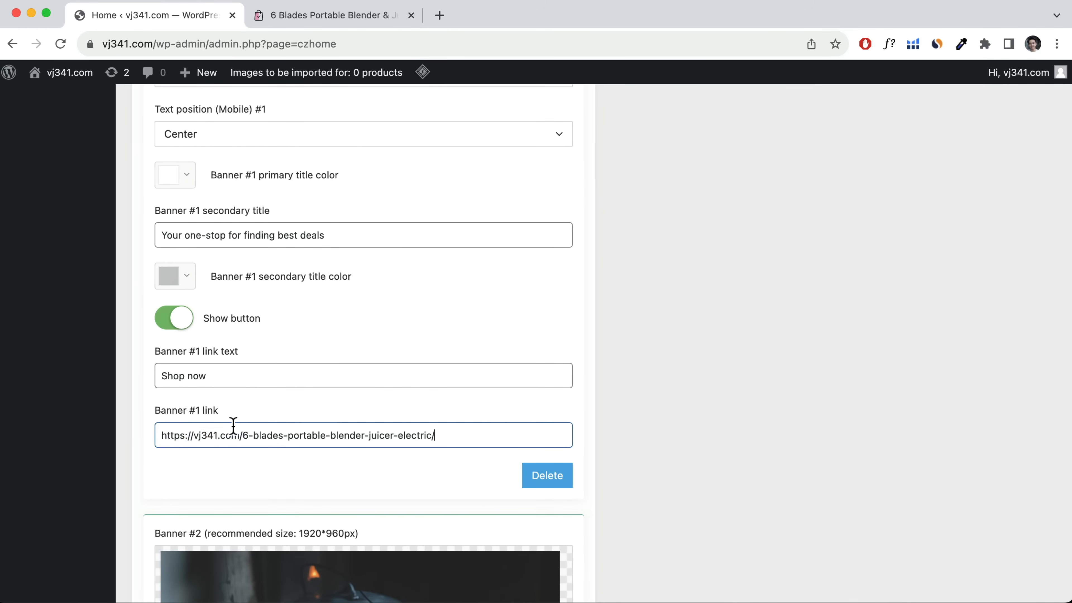
scroll(409, 450, down, 2)
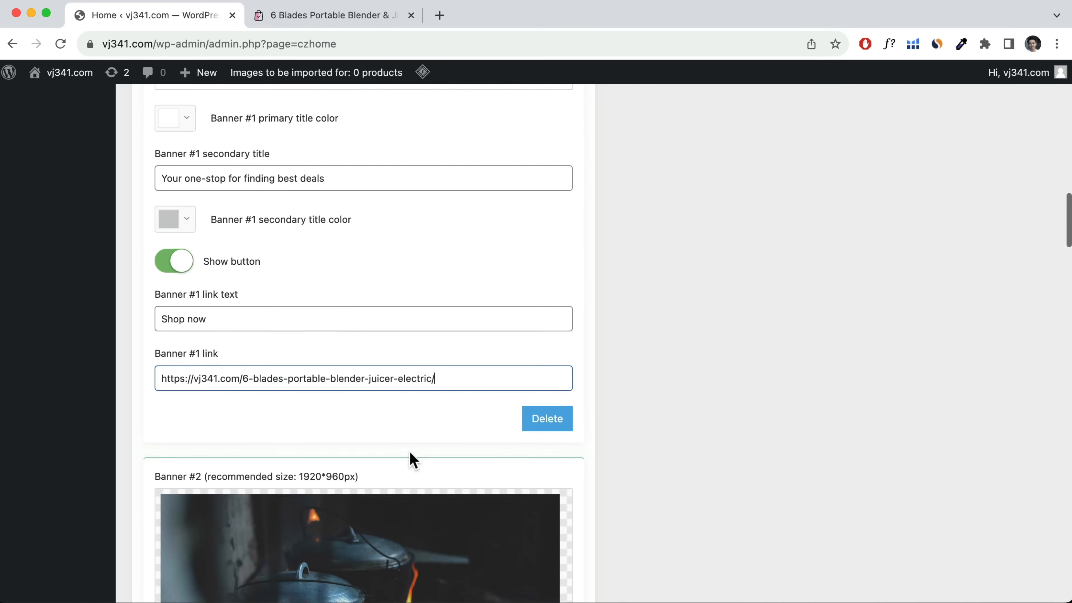
click(380, 16)
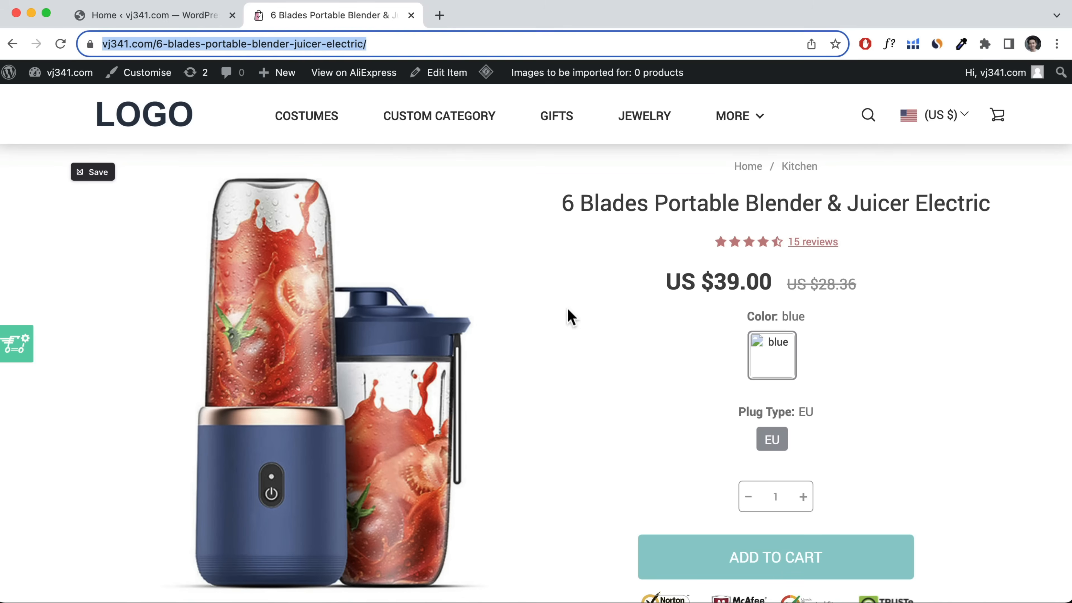
click(199, 17)
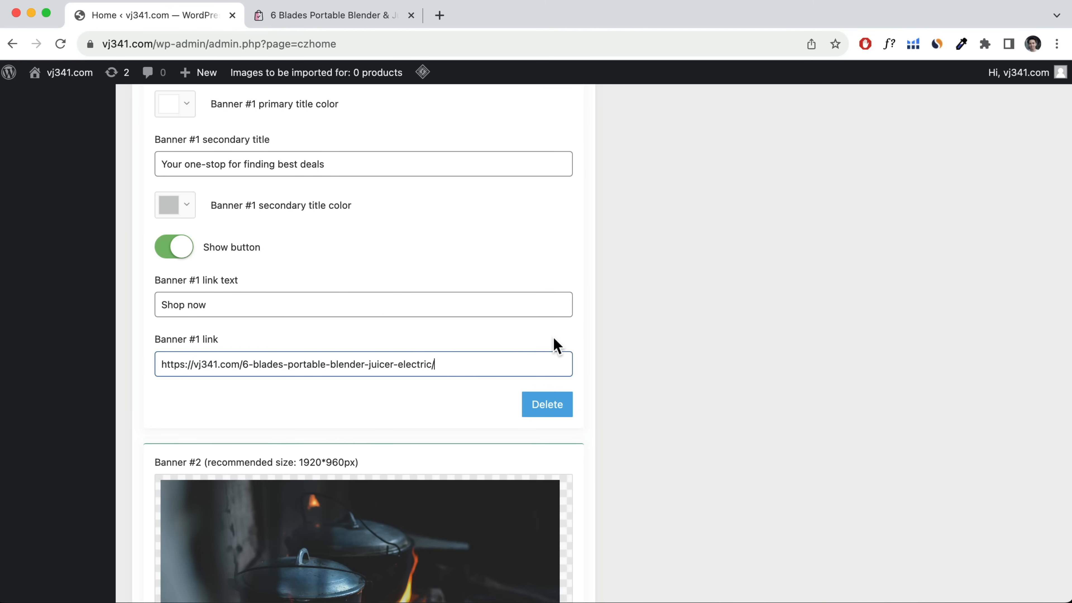
click(392, 390)
scroll(392, 389, up, 5)
scroll(392, 393, down, 10)
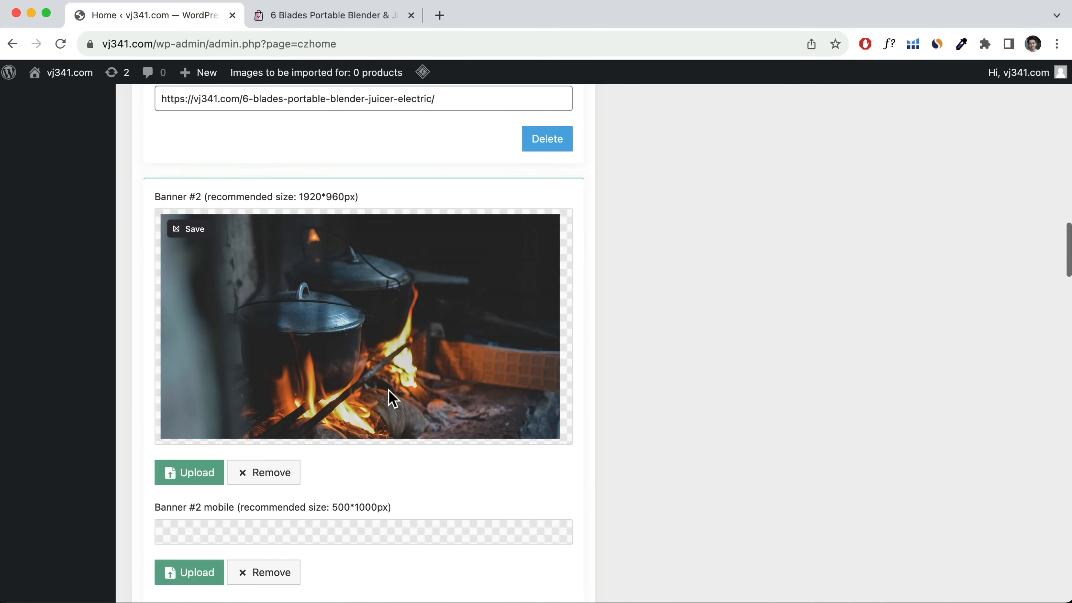
scroll(390, 397, down, 4)
scroll(391, 397, up, 2)
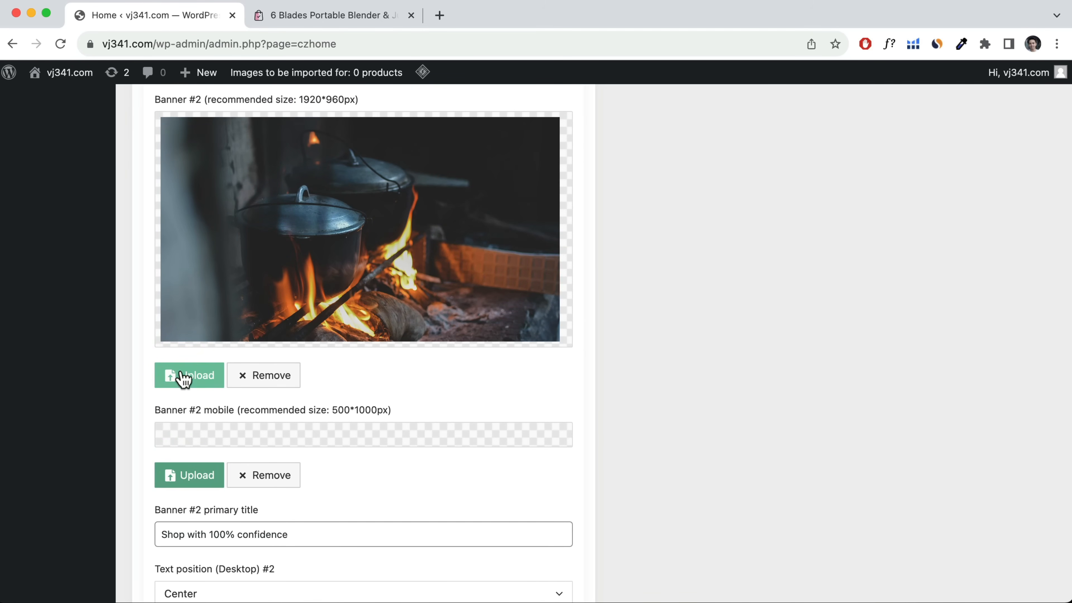
- Give Banner #2 the blue gadget-collage library image, with the crop shifted slightly lower
click(185, 380)
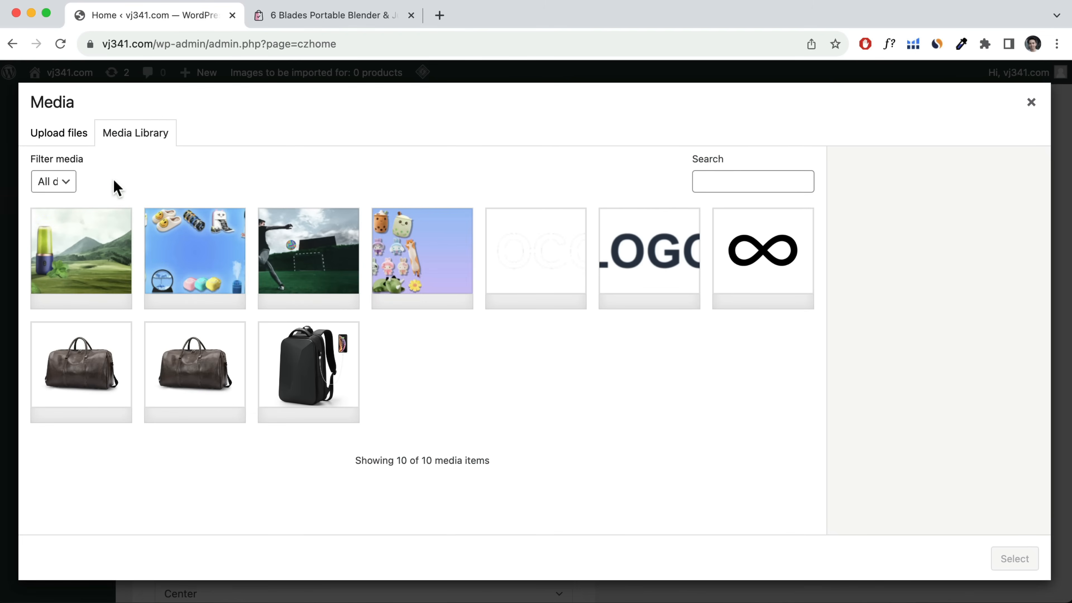
click(238, 288)
click(1013, 560)
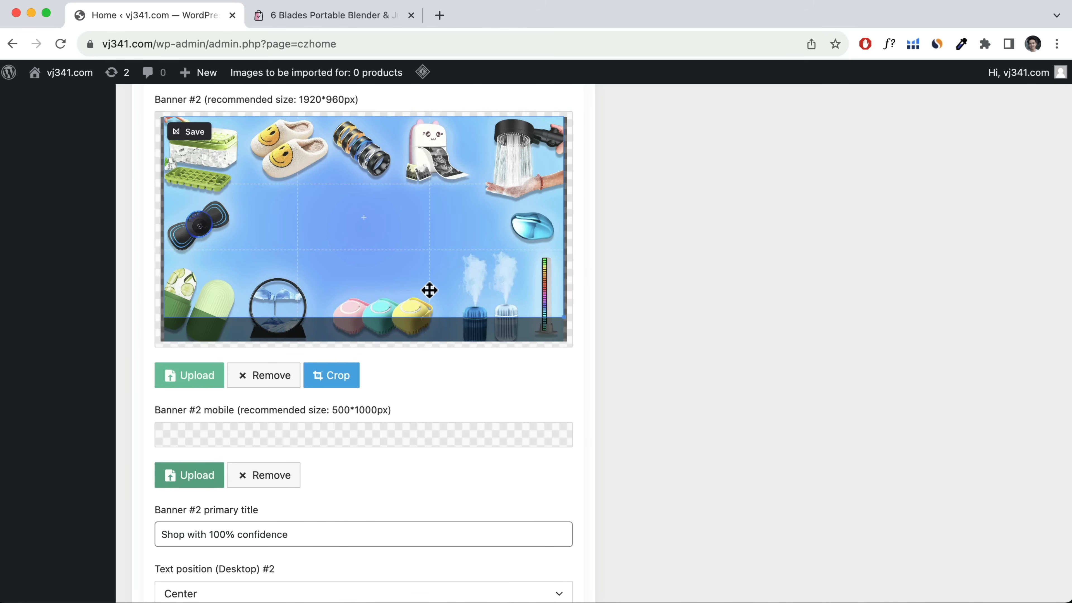
drag(429, 286, 430, 299)
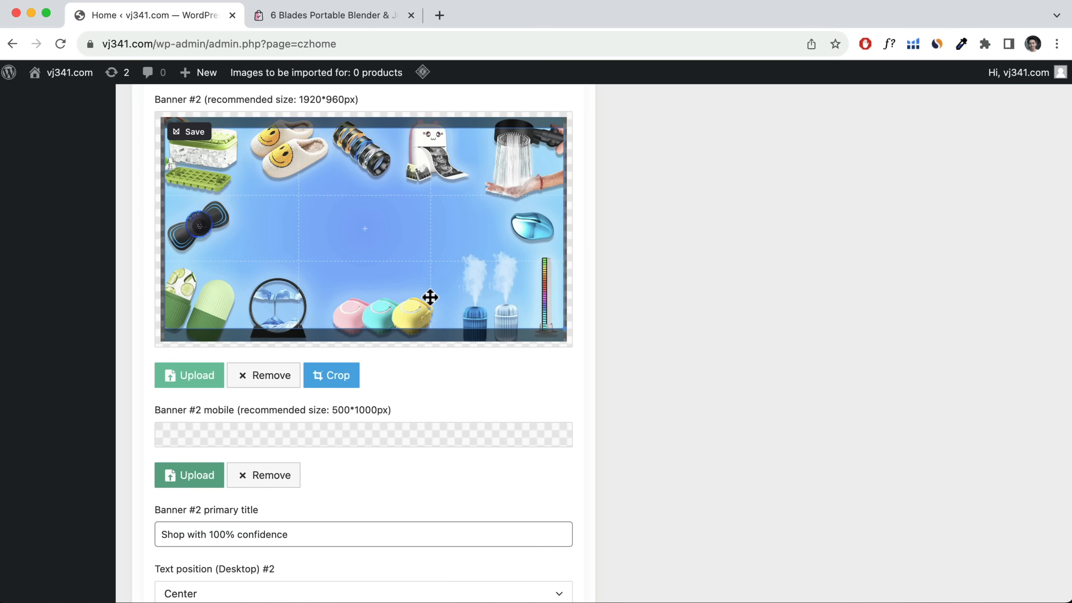
click(350, 376)
scroll(444, 384, down, 5)
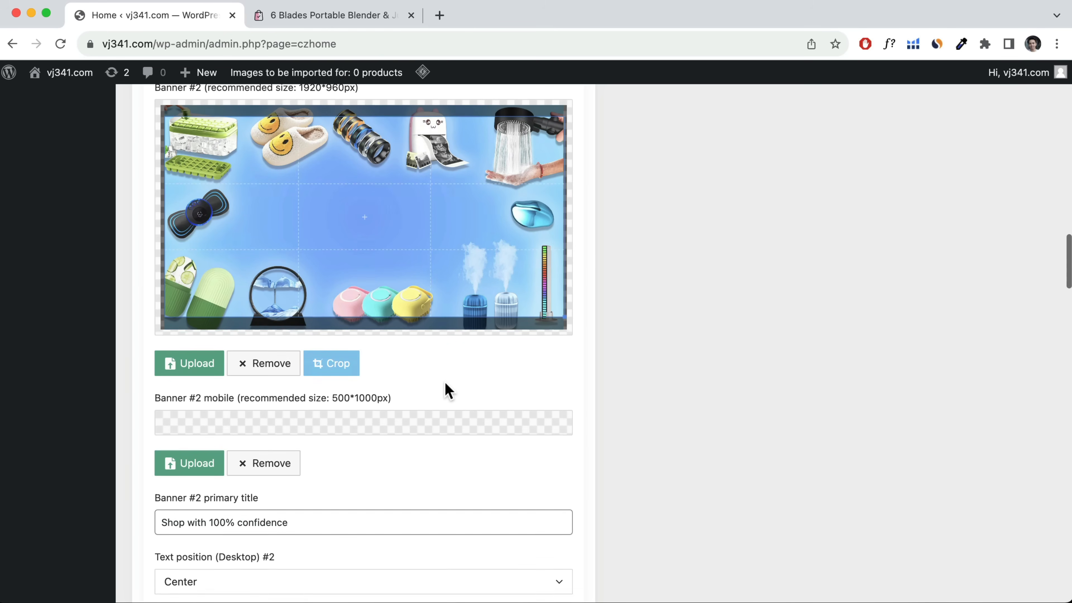
scroll(281, 334, down, 8)
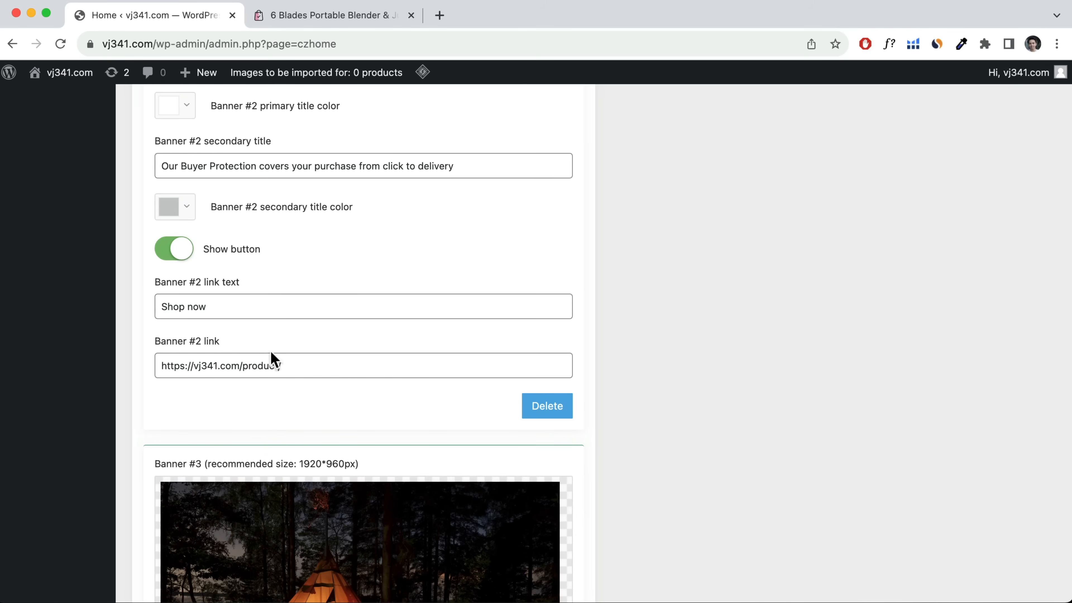
scroll(270, 338, down, 3)
drag(314, 250, 181, 250)
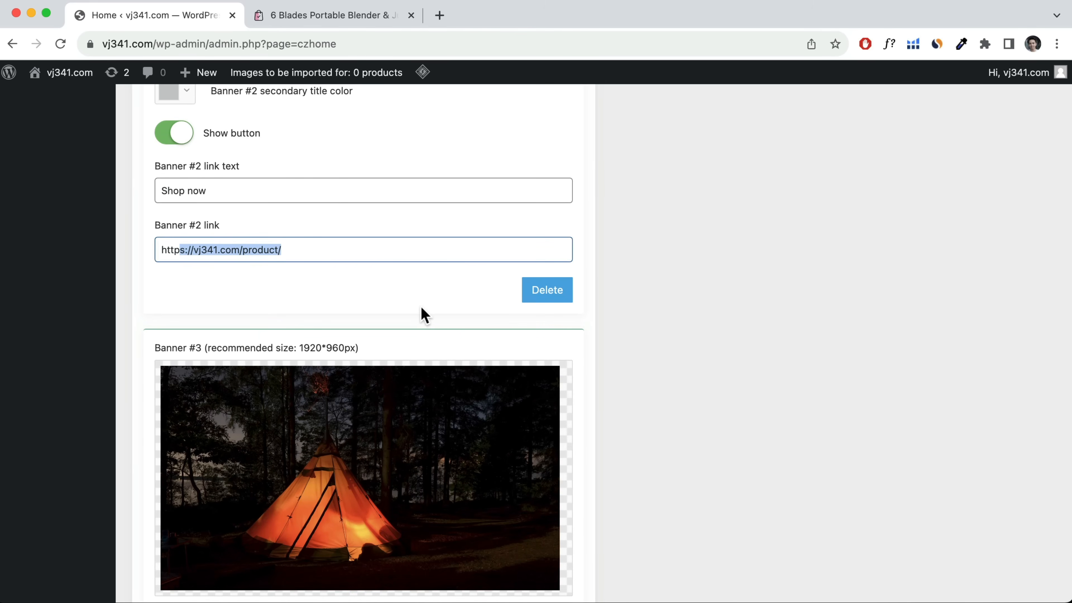
scroll(422, 315, down, 5)
- Replace Banner #3's tent photo with the football image, cropping slightly lower and right
click(198, 440)
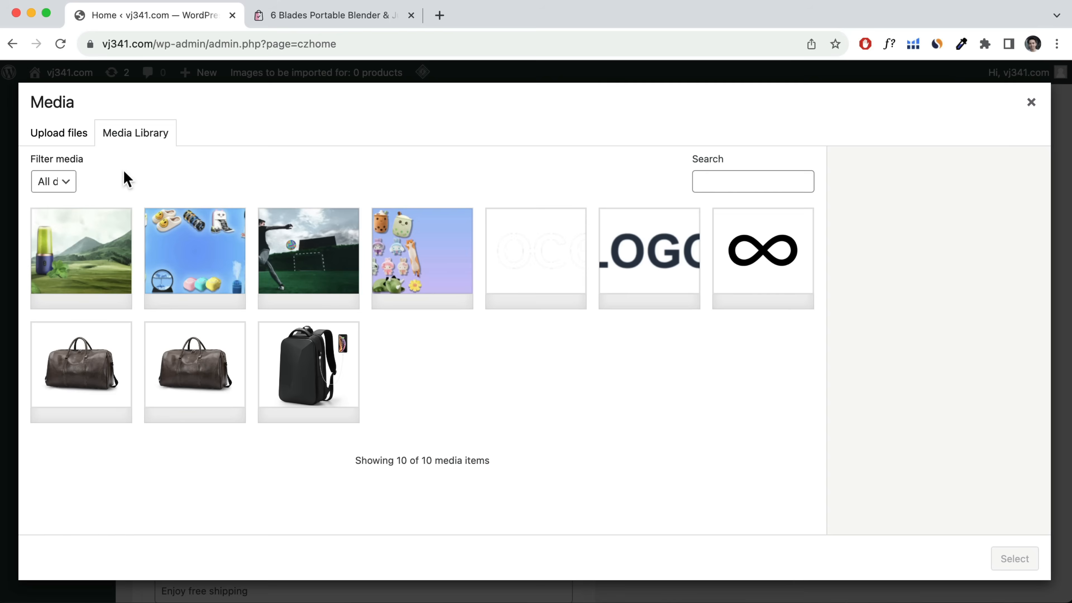
click(333, 281)
click(1018, 559)
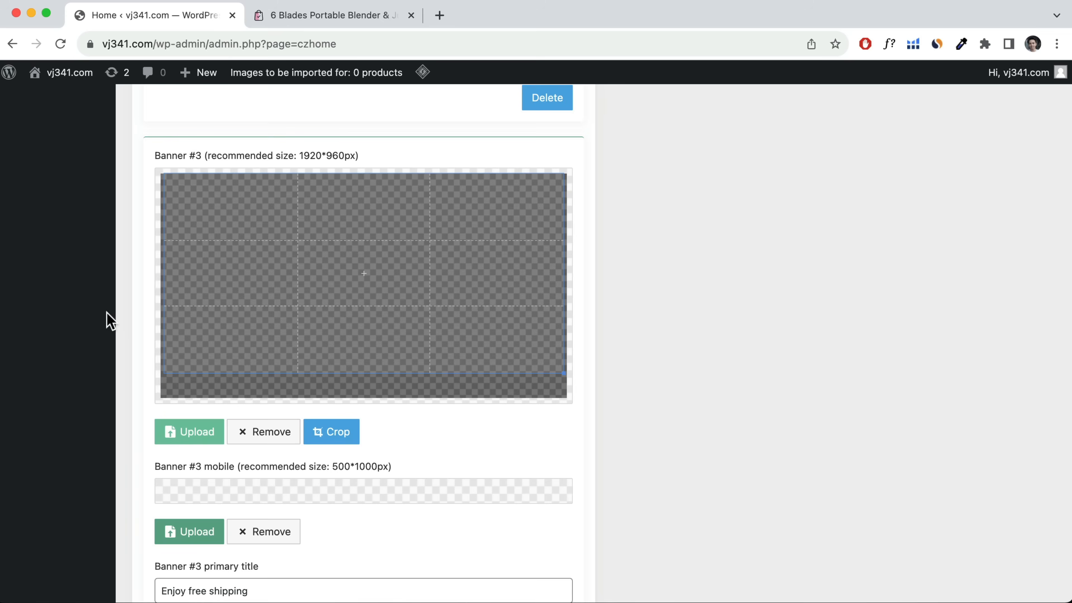
scroll(106, 312, down, 5)
scroll(105, 312, up, 4)
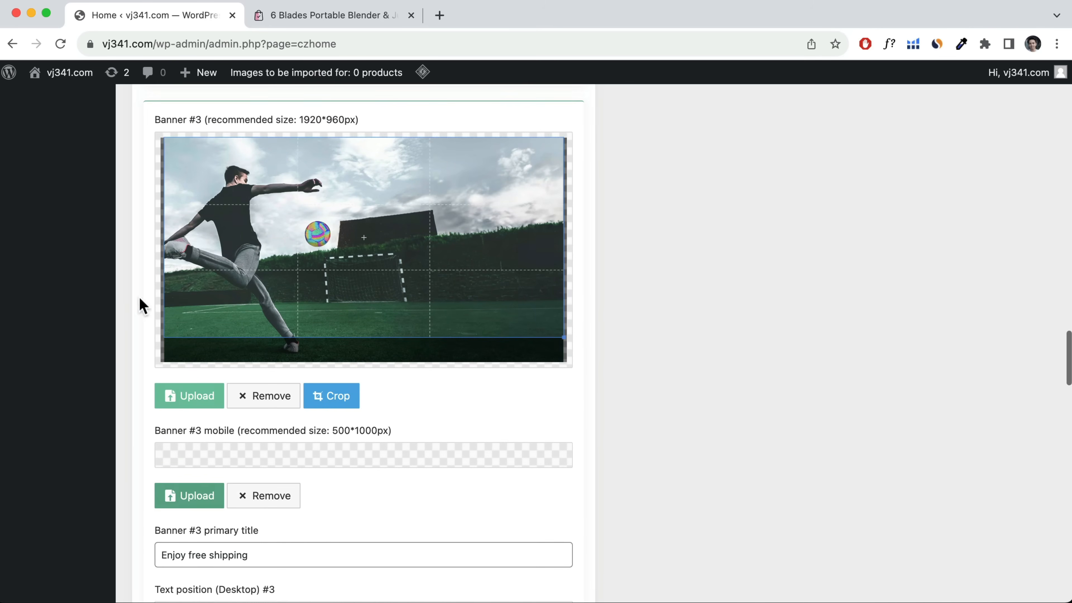
drag(287, 268, 287, 277)
drag(288, 281, 291, 281)
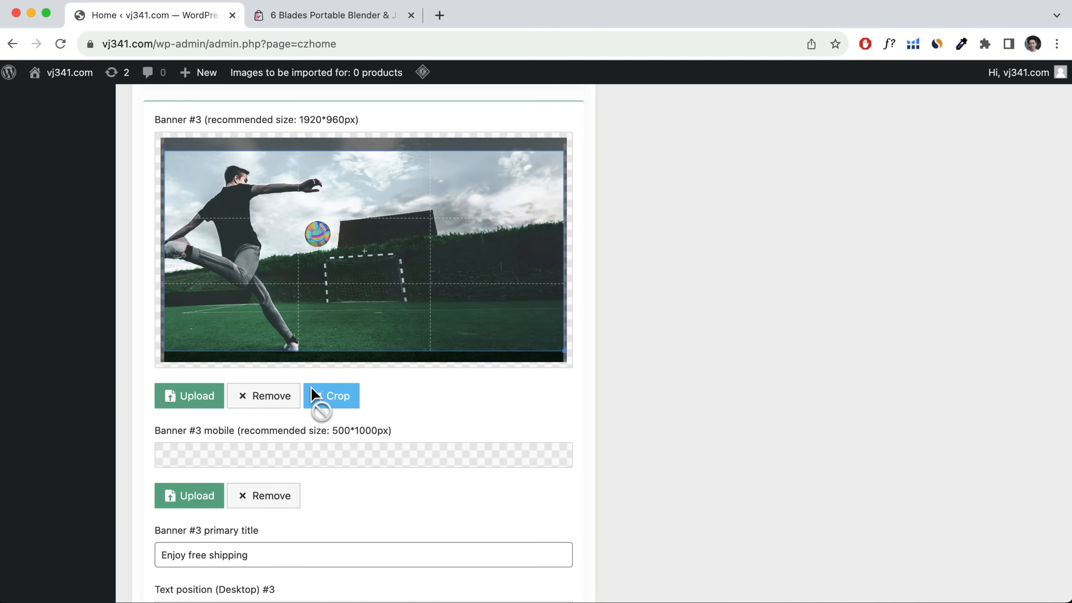
click(314, 395)
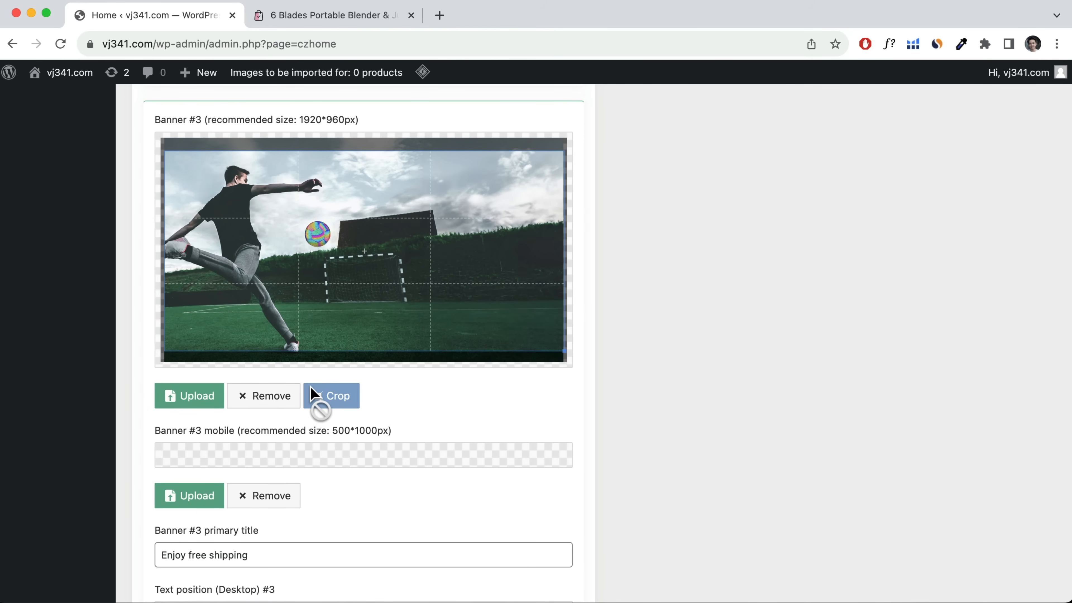
scroll(312, 394, down, 12)
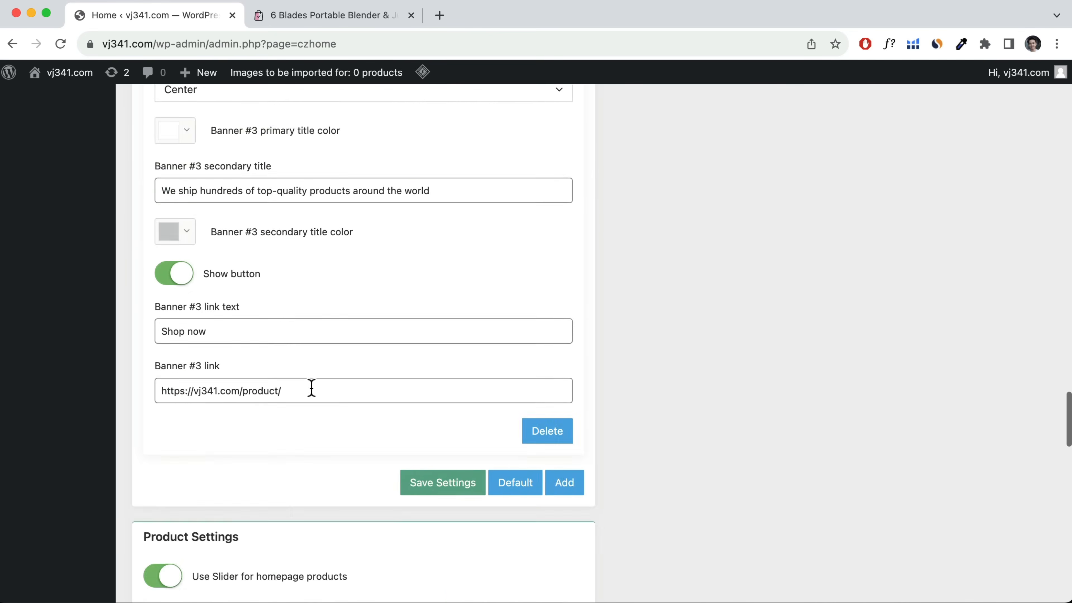
scroll(312, 388, down, 6)
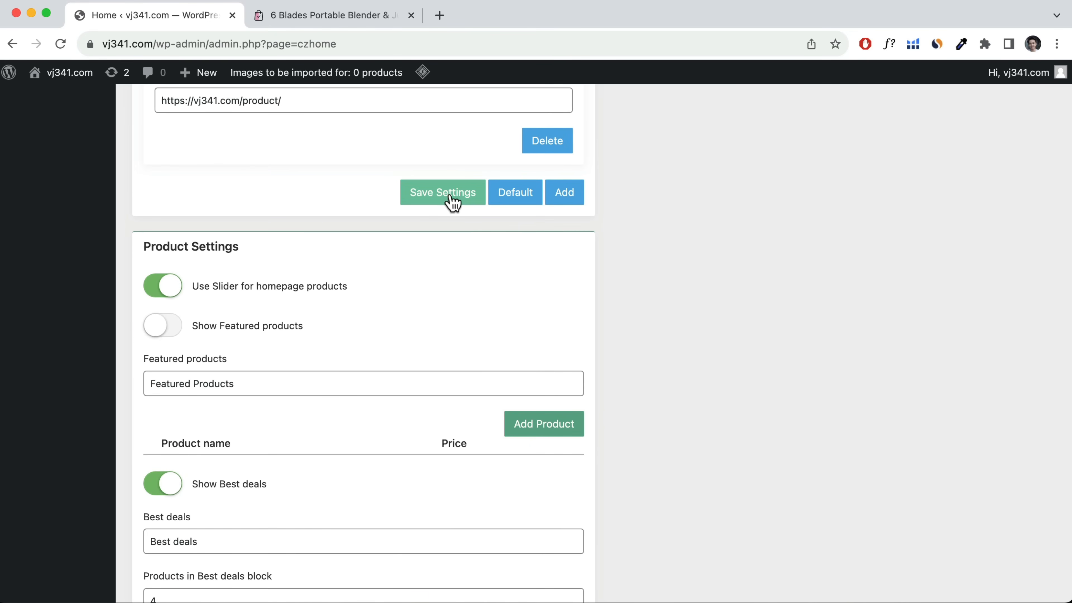
- Save the homepage slider settings and confirm the 'Changes have been saved' notice
click(451, 198)
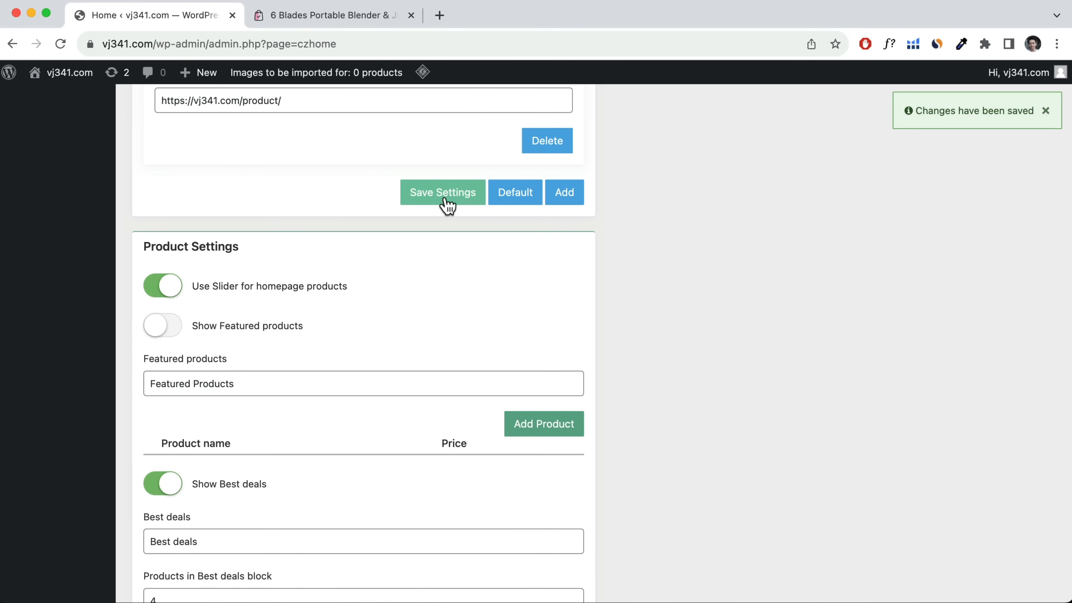
scroll(335, 338, down, 8)
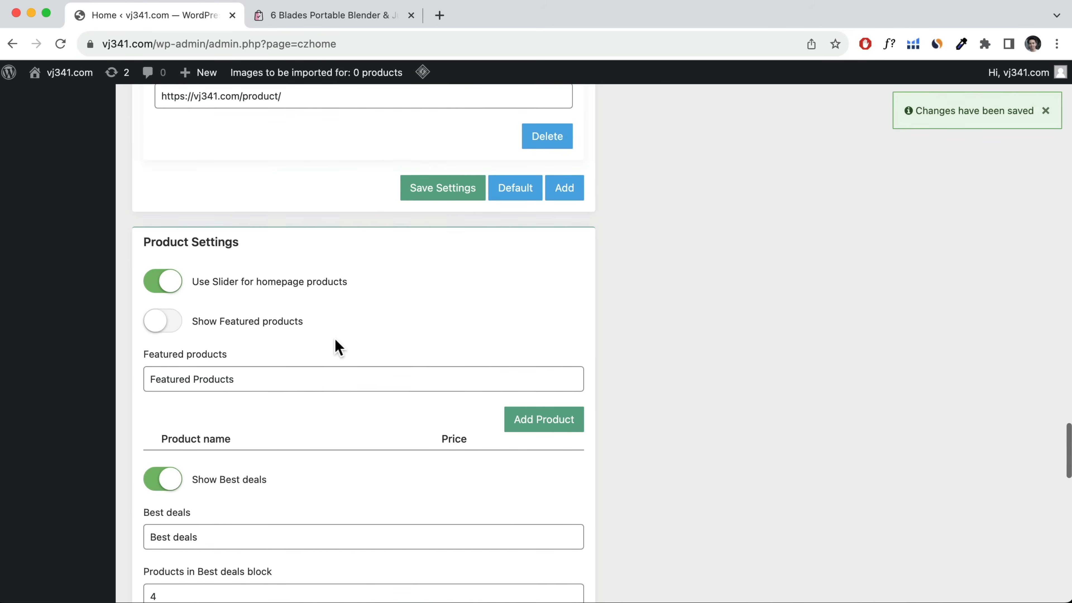
scroll(334, 341, down, 9)
scroll(333, 347, up, 17)
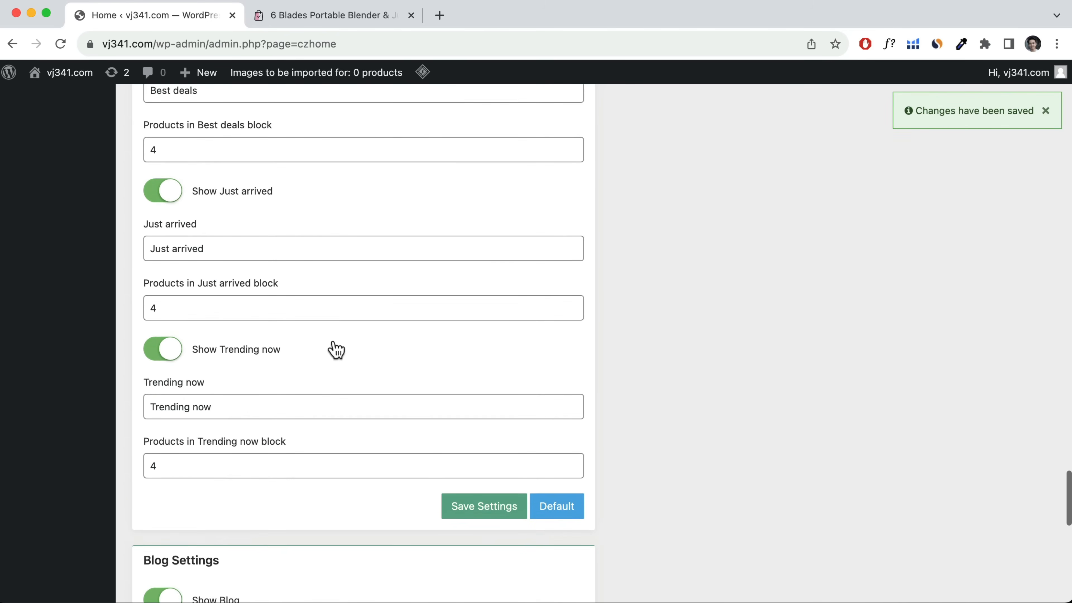
scroll(334, 347, up, 2)
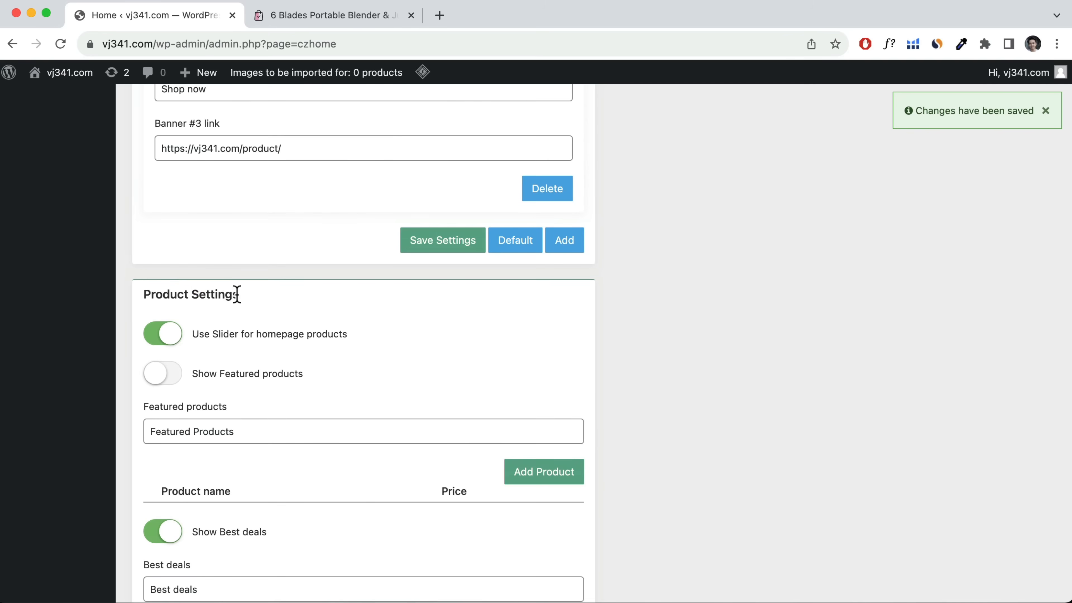
drag(237, 294, 133, 292)
- Load the store home page and review the blender, gadget-collage and football slider banners and product rows
click(280, 13)
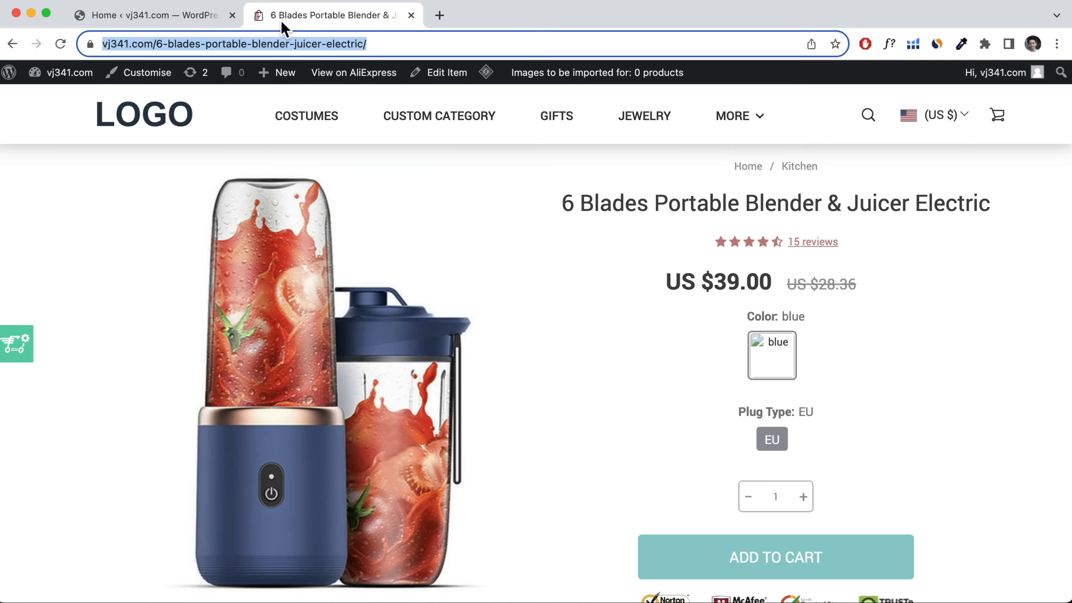
click(149, 125)
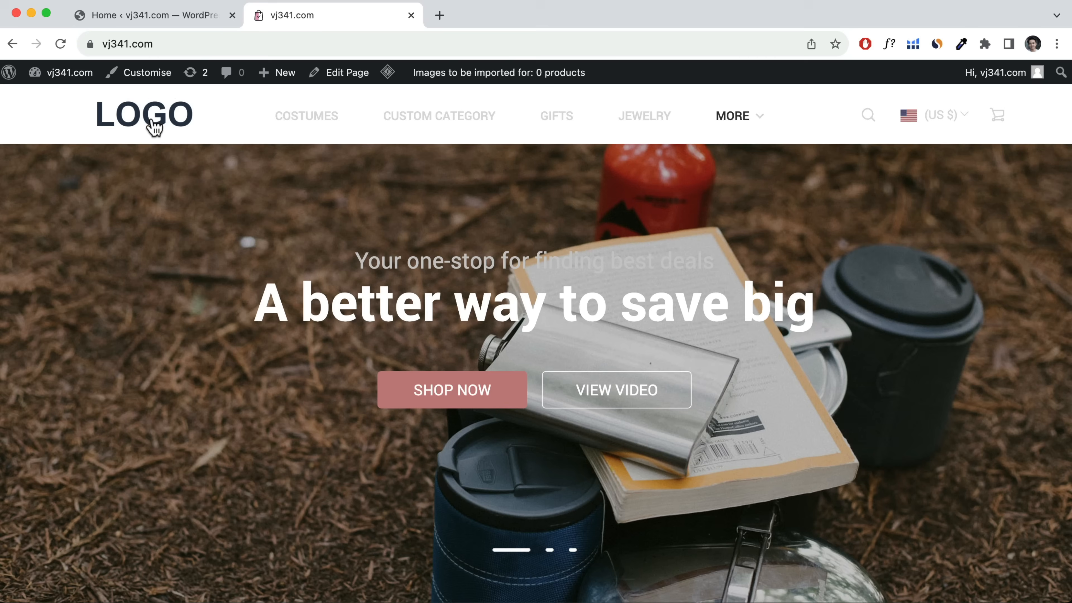
mouse_move(391, 74)
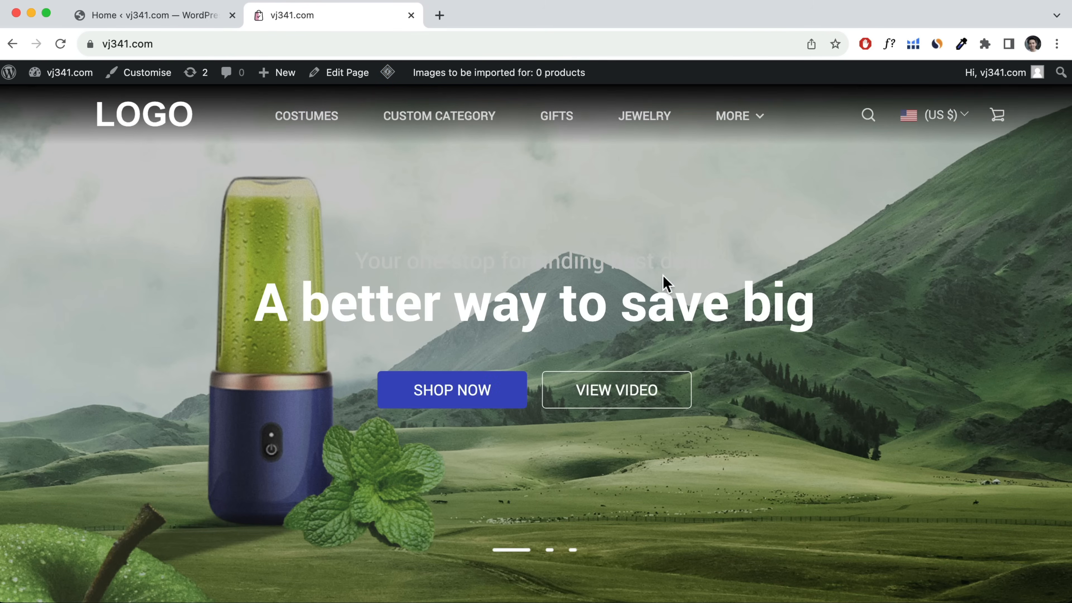
scroll(665, 295, down, 3)
scroll(666, 296, up, 3)
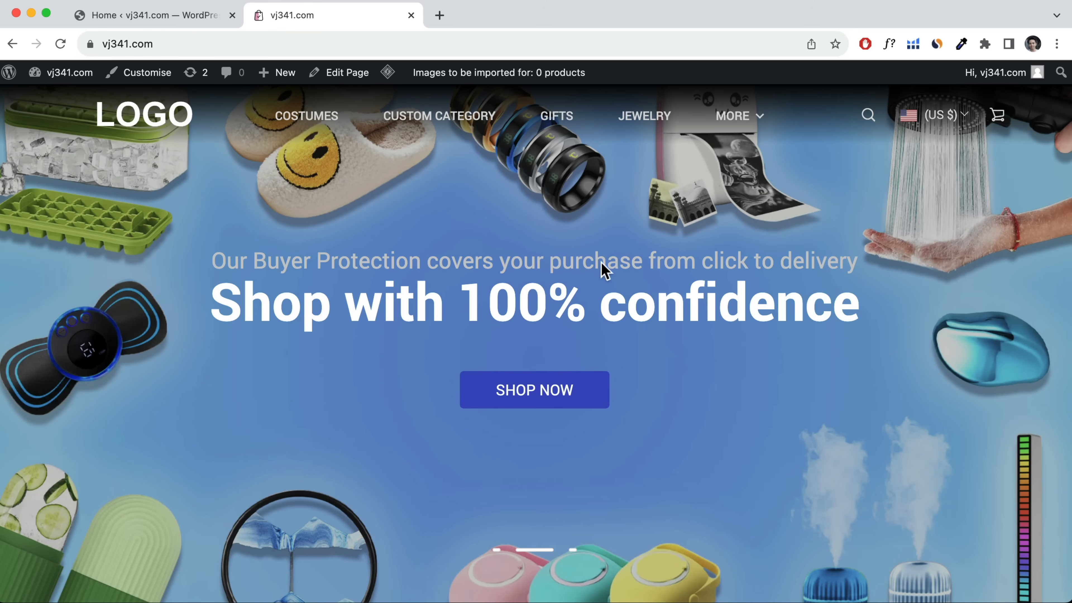
scroll(510, 270, down, 10)
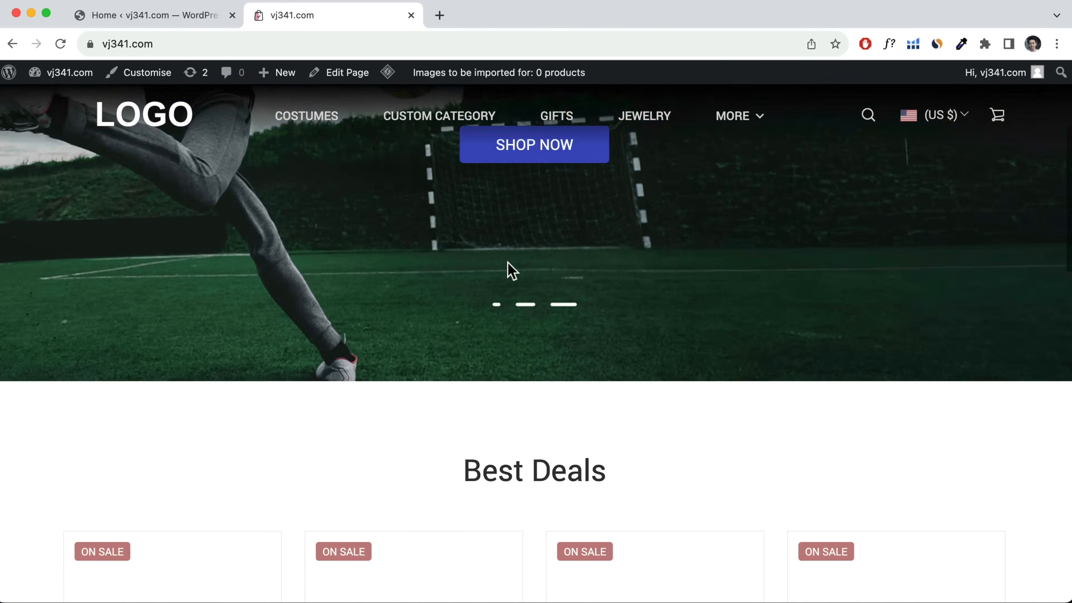
scroll(509, 271, up, 3)
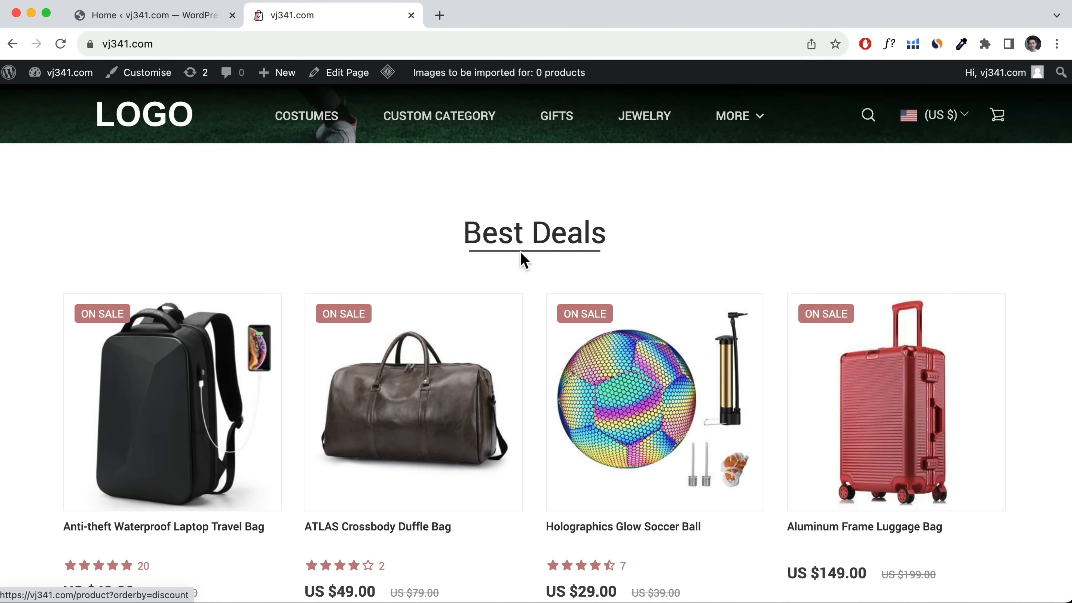
scroll(519, 259, down, 10)
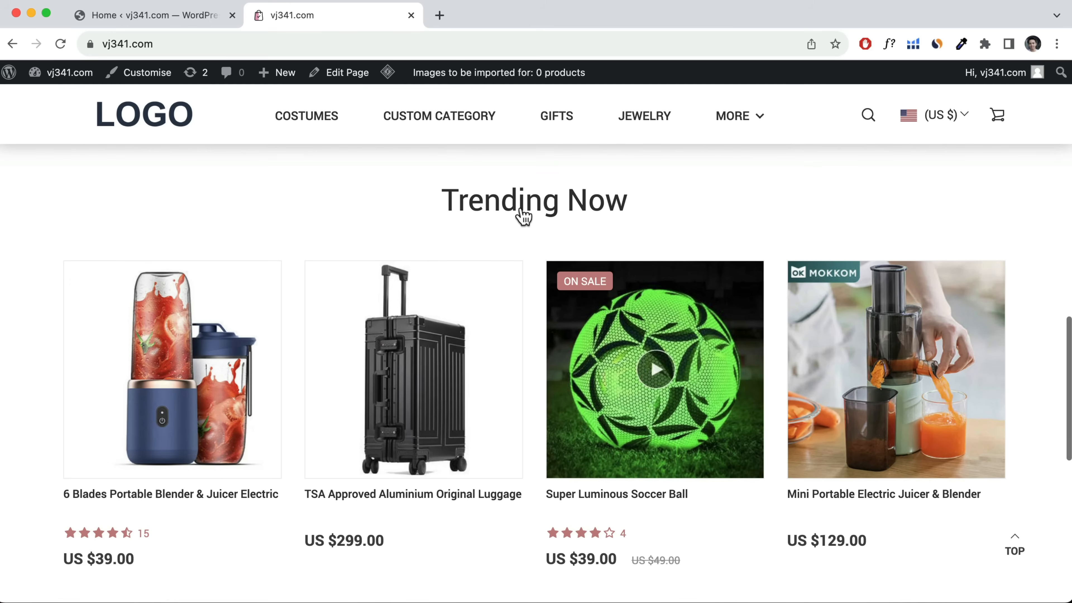
- In homepage Product Settings, switch on Show Featured products, keeping the Featured Products block title
click(152, 16)
scroll(271, 374, down, 4)
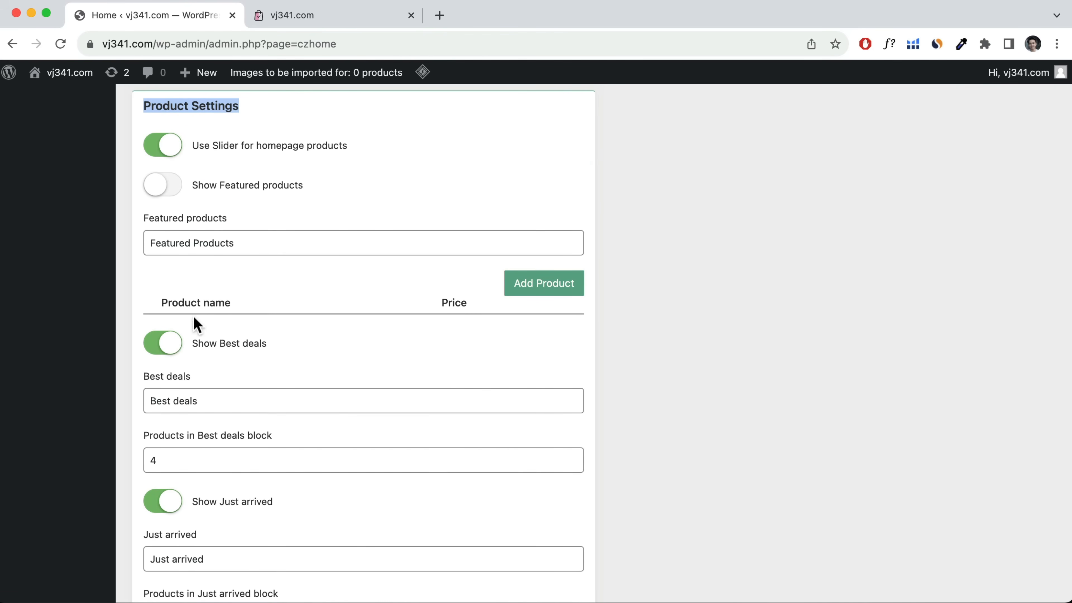
scroll(206, 314, down, 1)
scroll(228, 311, down, 2)
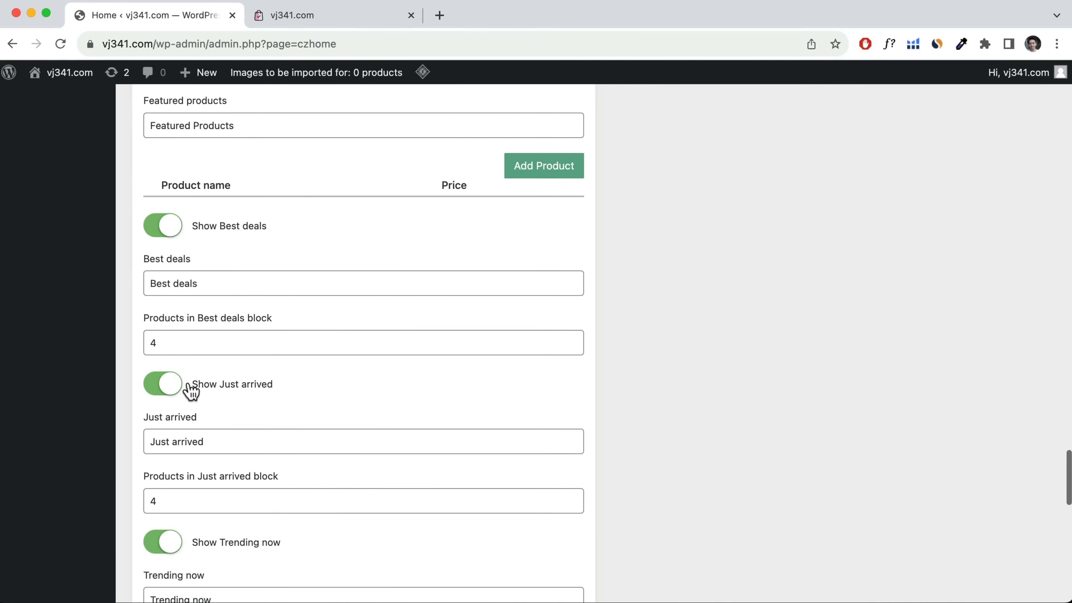
scroll(189, 390, down, 4)
scroll(216, 387, up, 2)
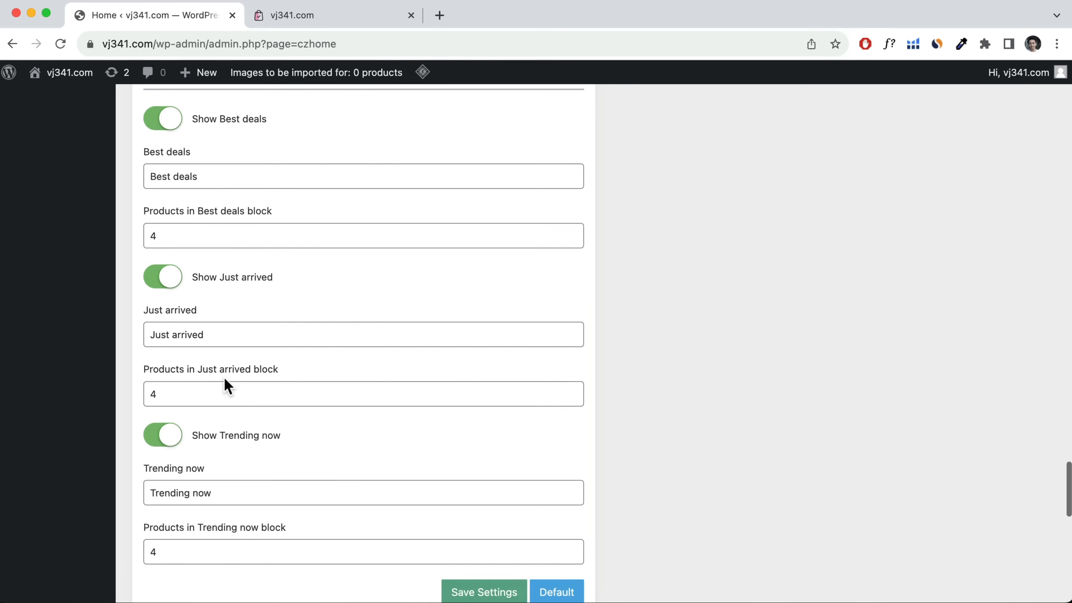
scroll(225, 380, up, 8)
scroll(224, 380, down, 8)
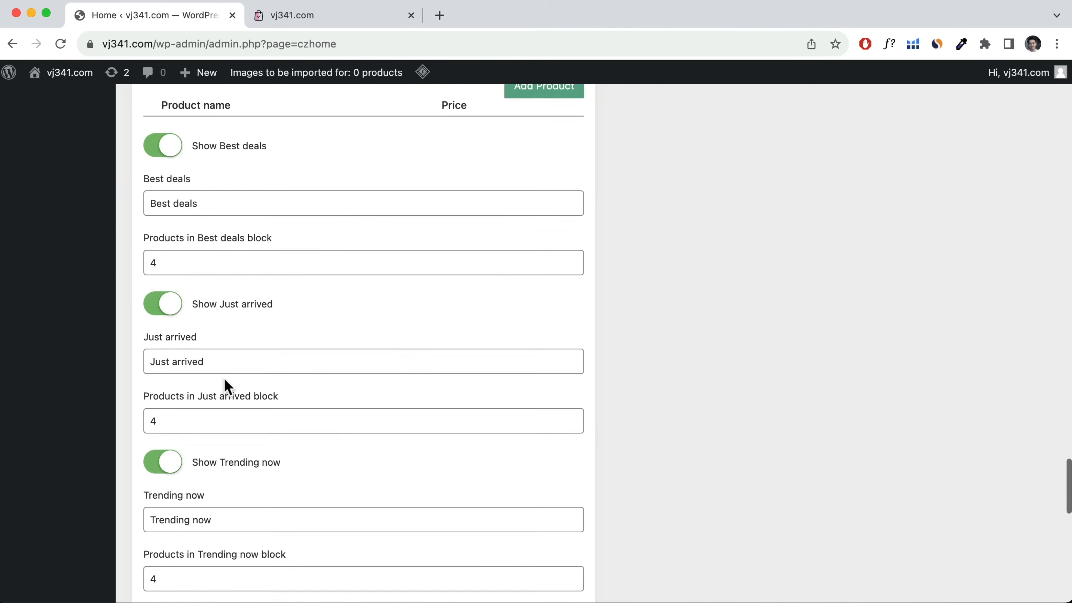
scroll(224, 382, up, 1)
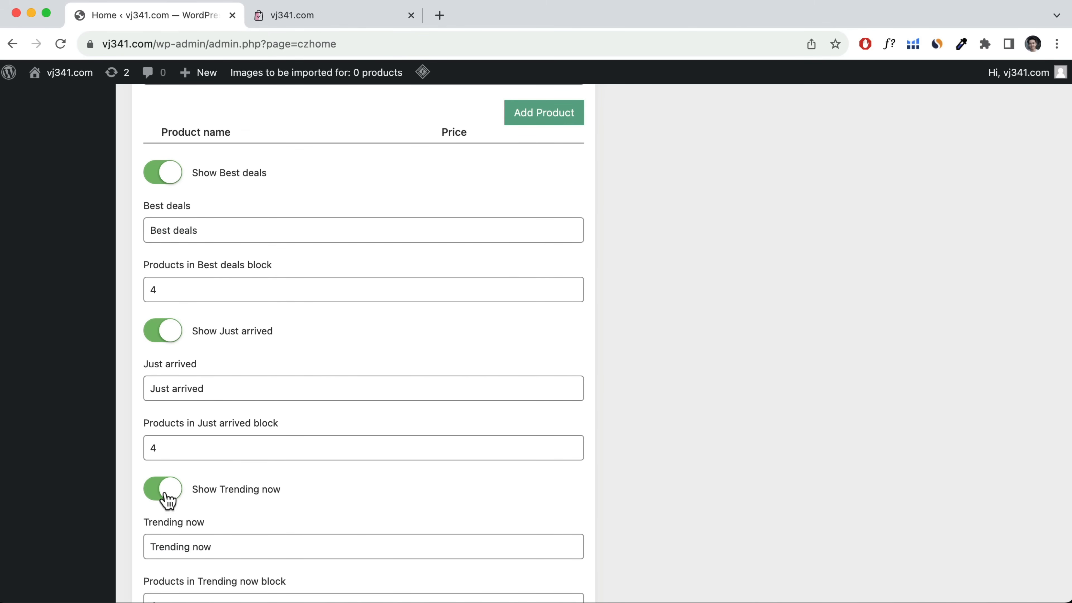
scroll(198, 496, down, 3)
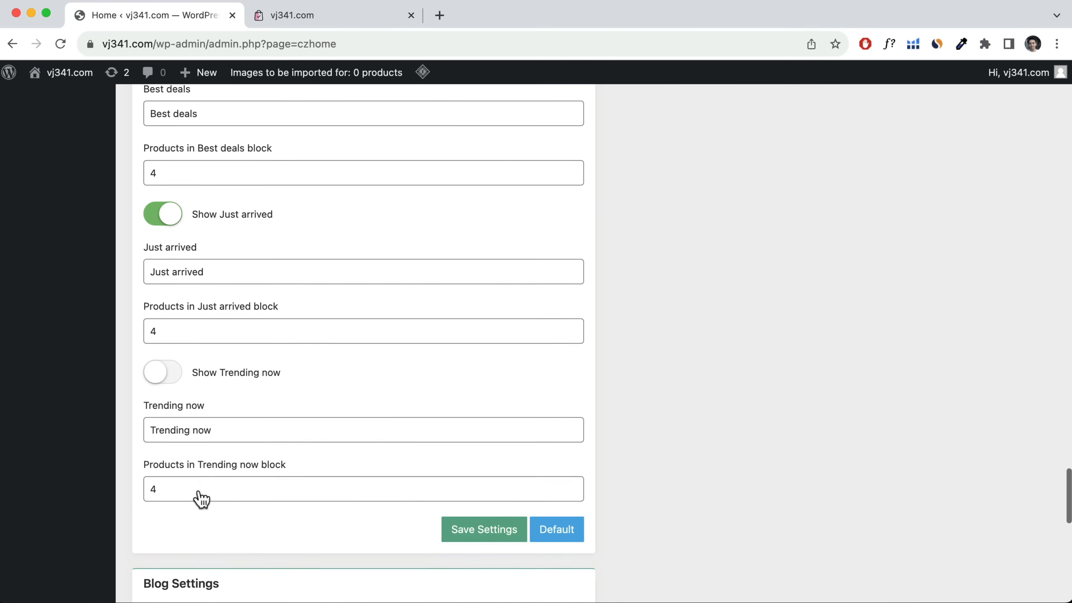
scroll(201, 498, up, 4)
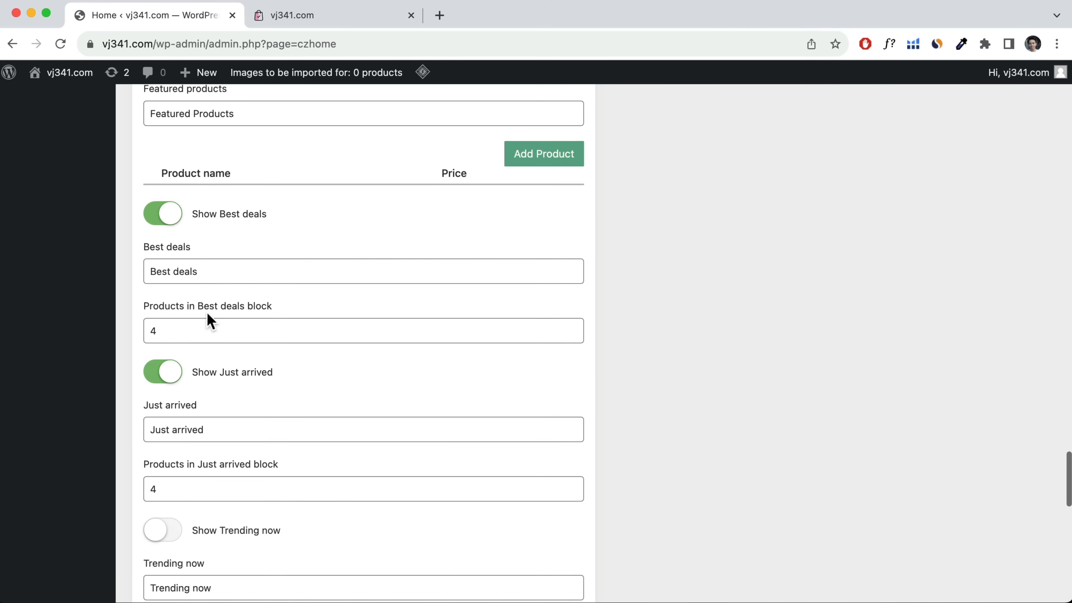
scroll(171, 336, up, 4)
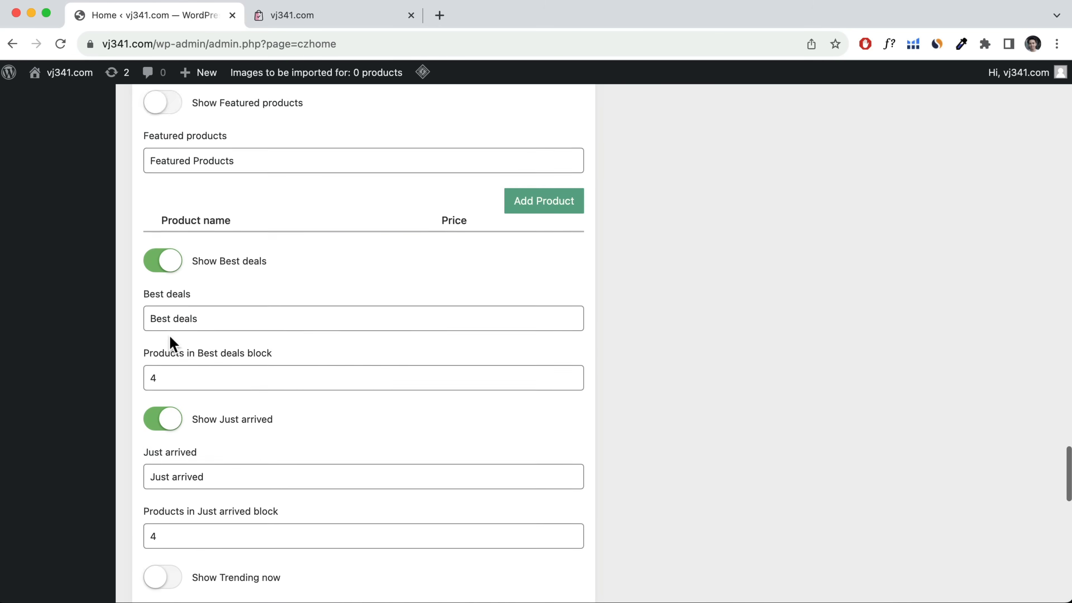
drag(257, 278, 131, 273)
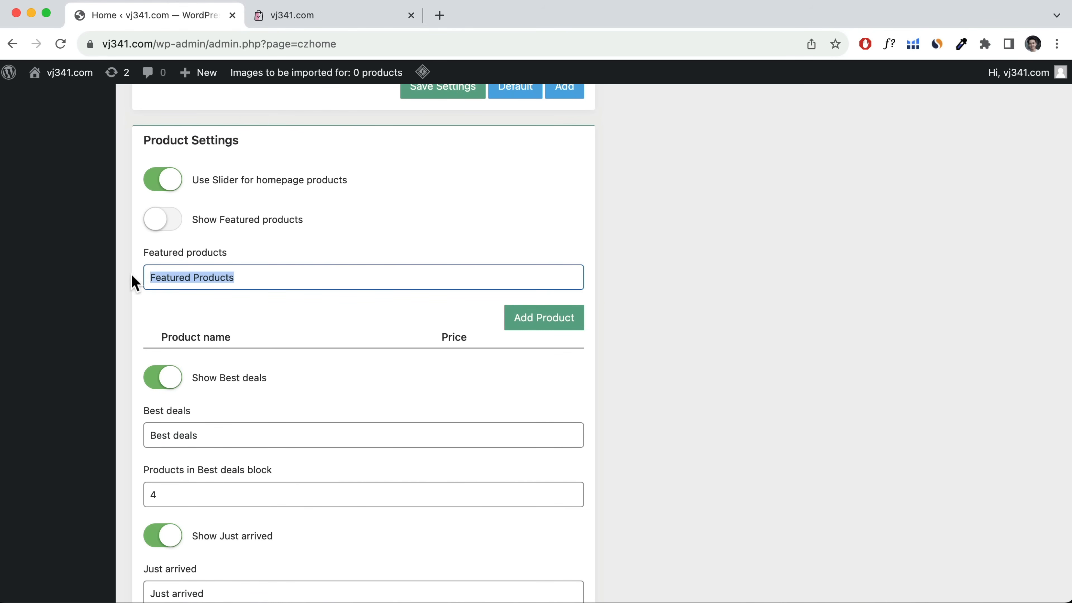
click(160, 226)
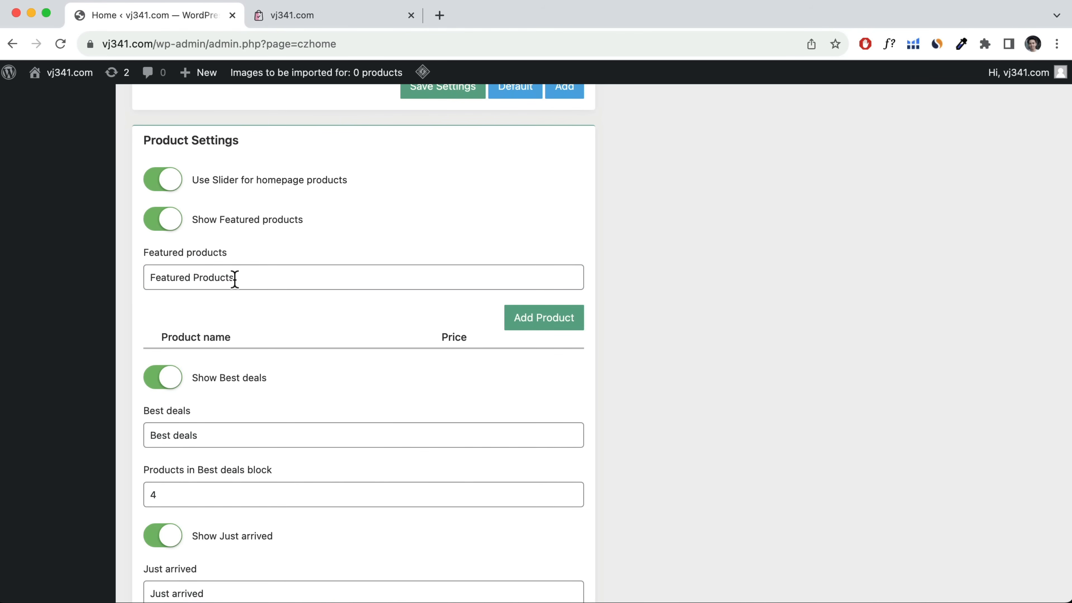
drag(246, 279, 157, 277)
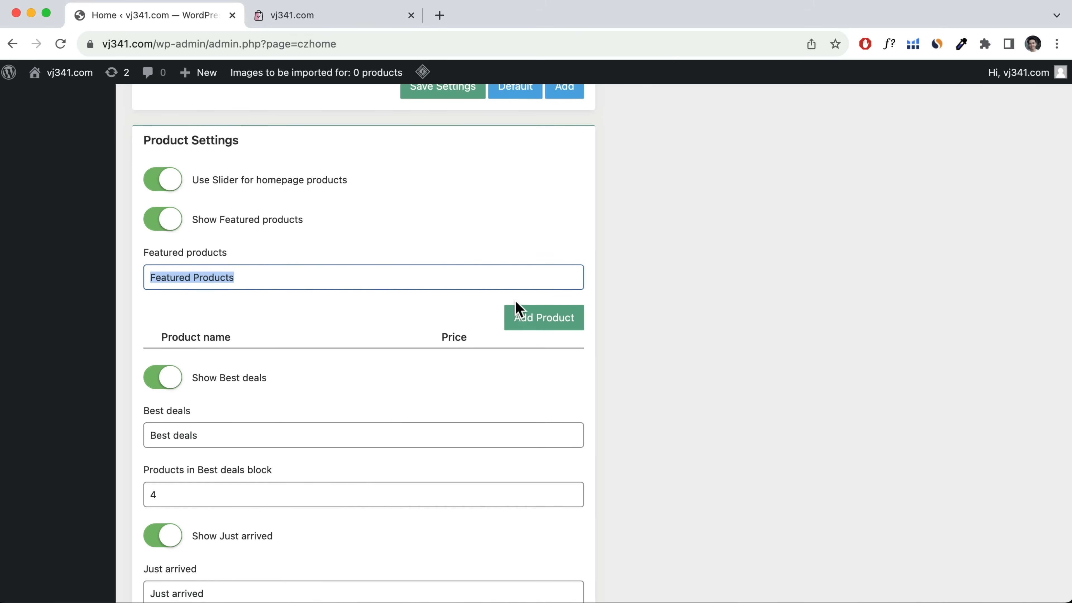
- Check the ATLAS Crossbody Duffle Bag, Aluminum Frame Luggage Bag and TSA Approved Aluminium Original Luggage
click(524, 318)
scroll(469, 245, down, 2)
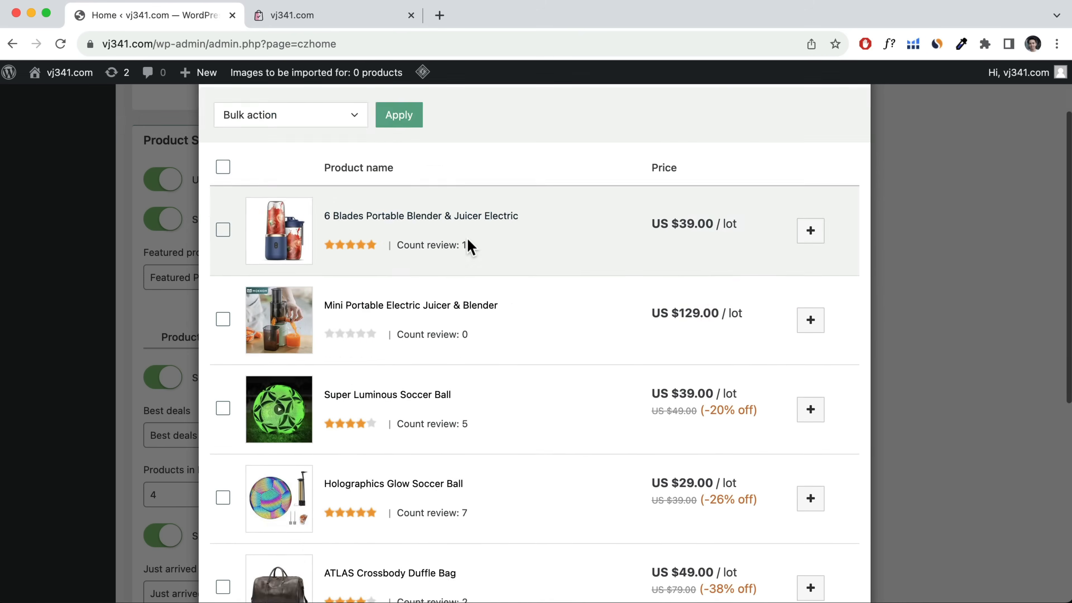
scroll(469, 247, down, 8)
click(223, 230)
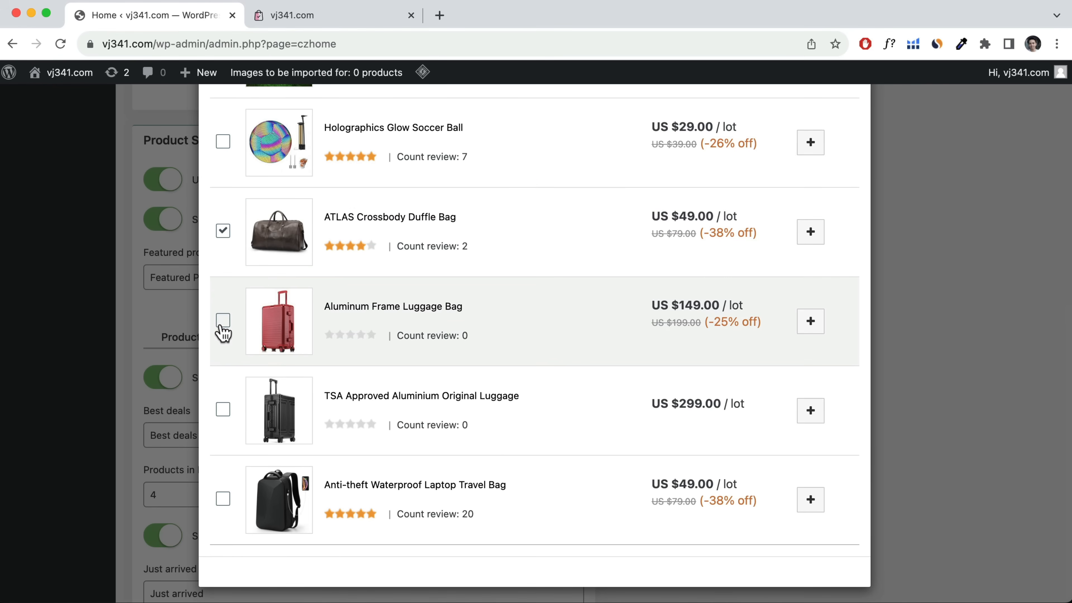
click(223, 321)
click(223, 409)
scroll(536, 378, down, 1)
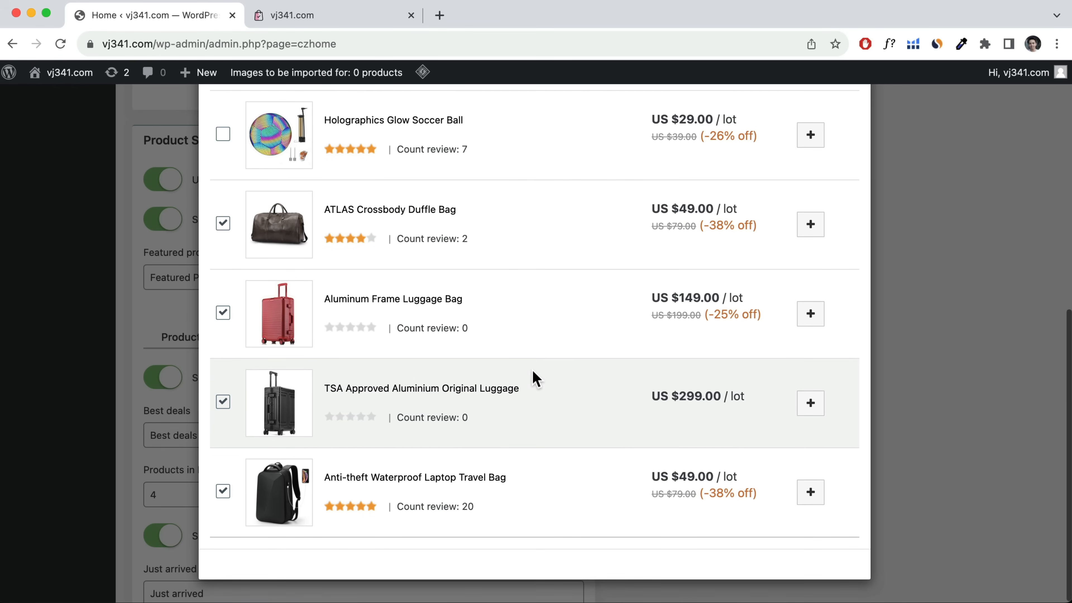
scroll(533, 377, up, 10)
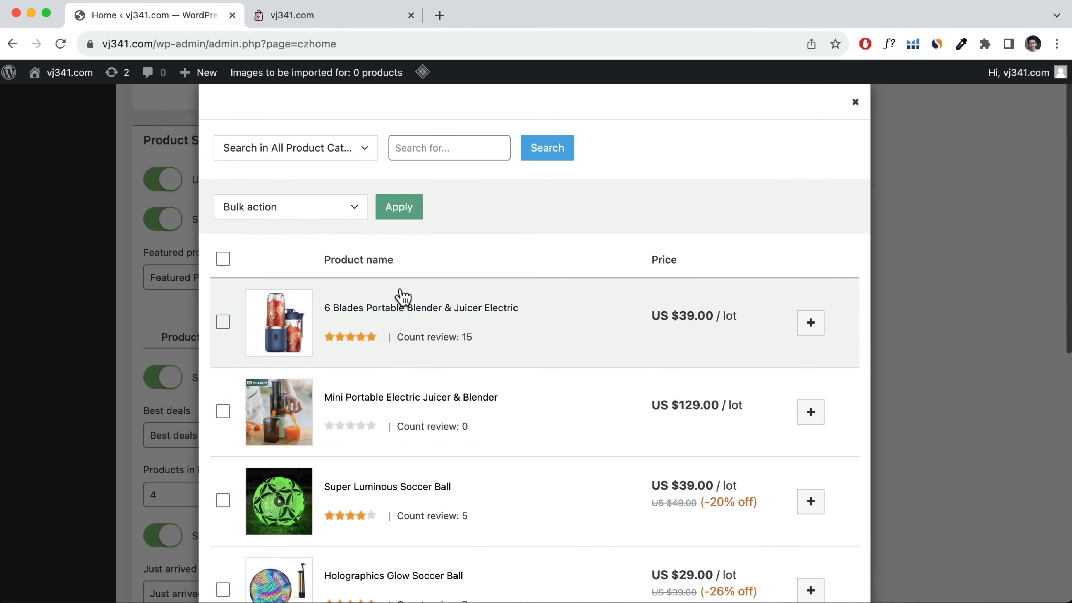
- Add the checked bags to Featured products with the Add bulk action
click(332, 213)
click(270, 265)
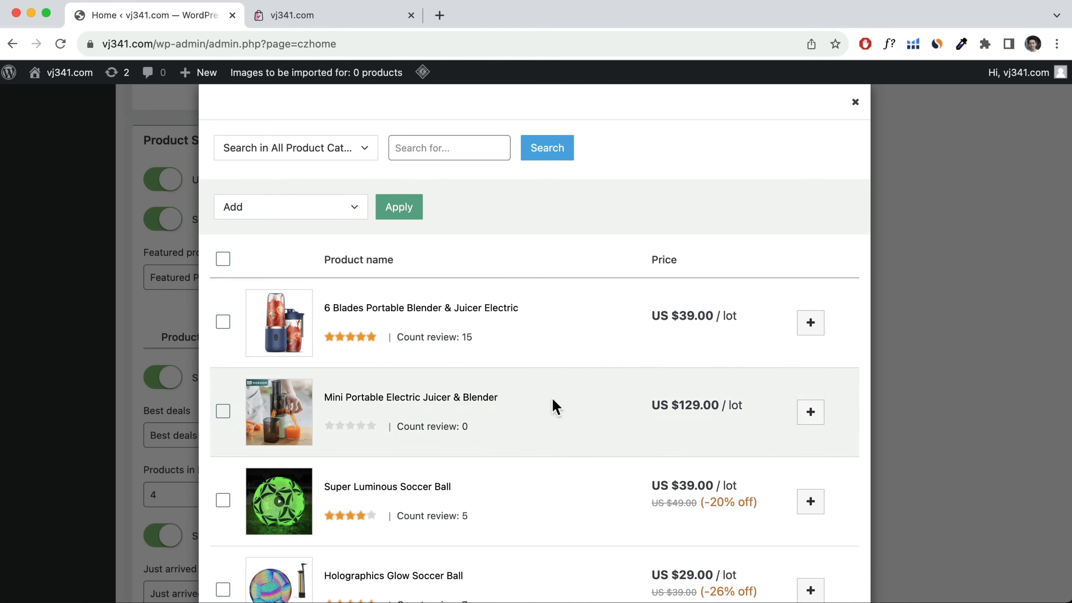
scroll(591, 418, down, 10)
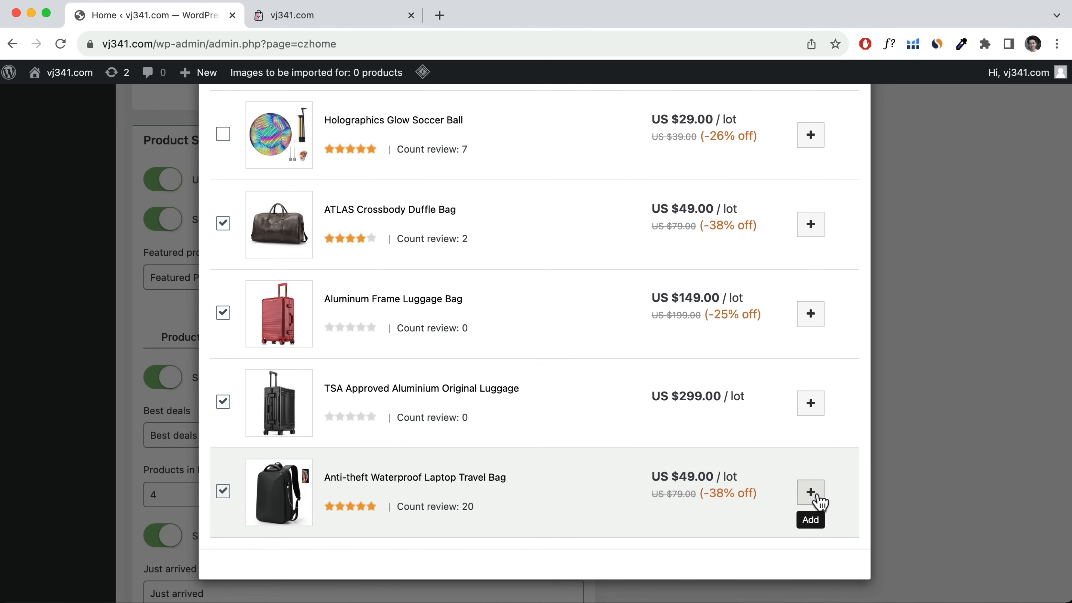
scroll(814, 377, up, 10)
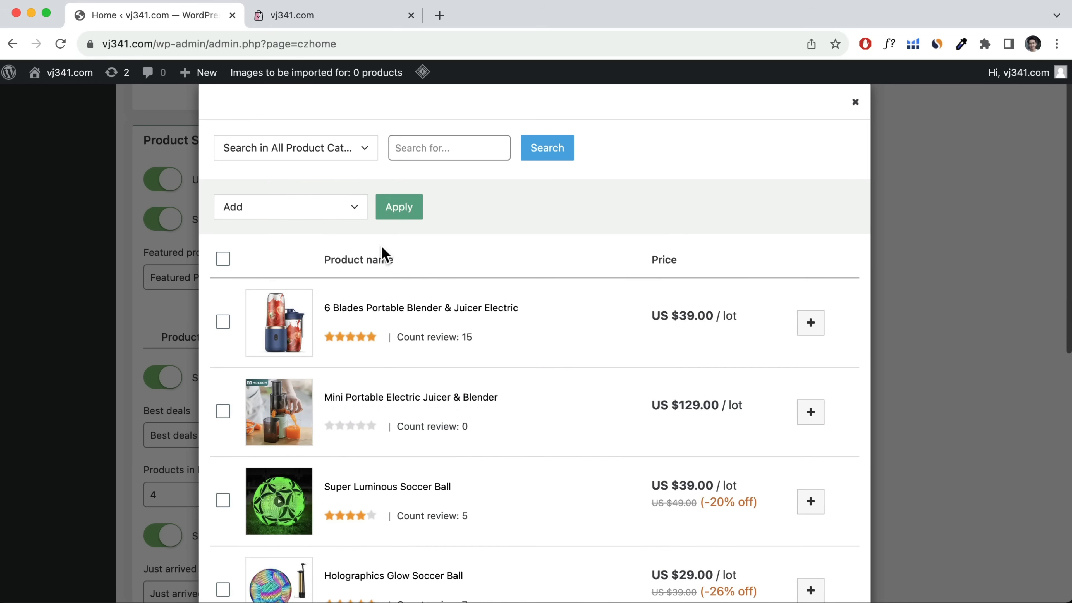
click(397, 218)
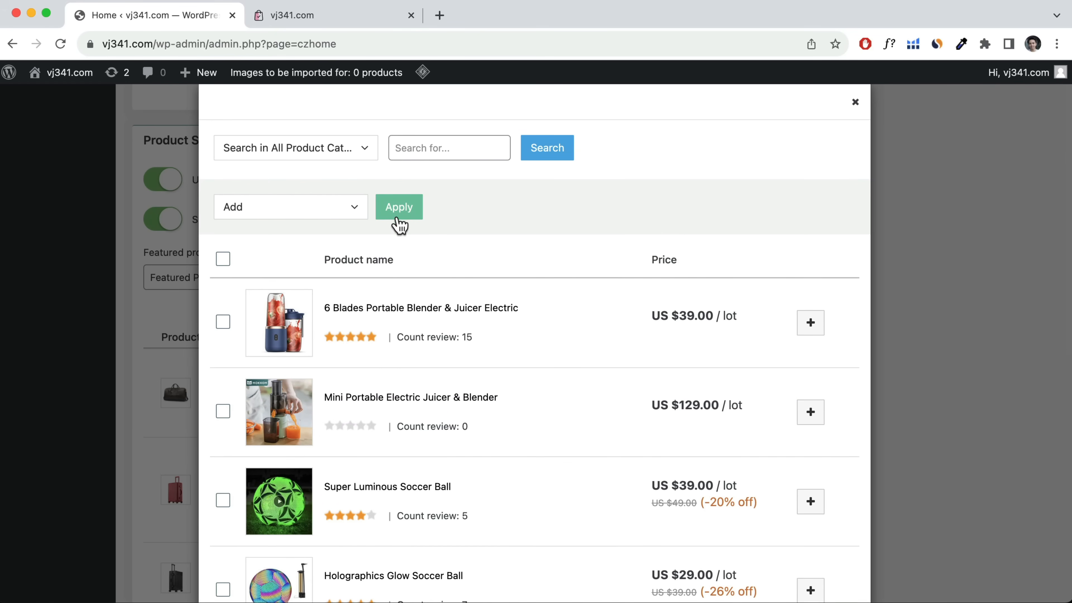
click(856, 102)
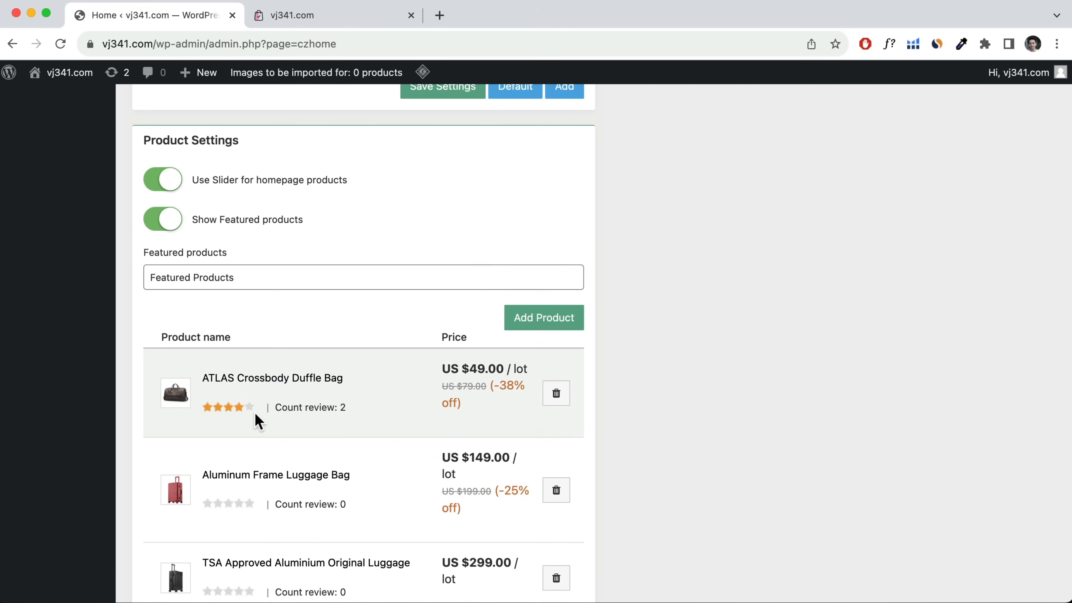
- Switch off the Just arrived block on the homepage
scroll(274, 342, down, 15)
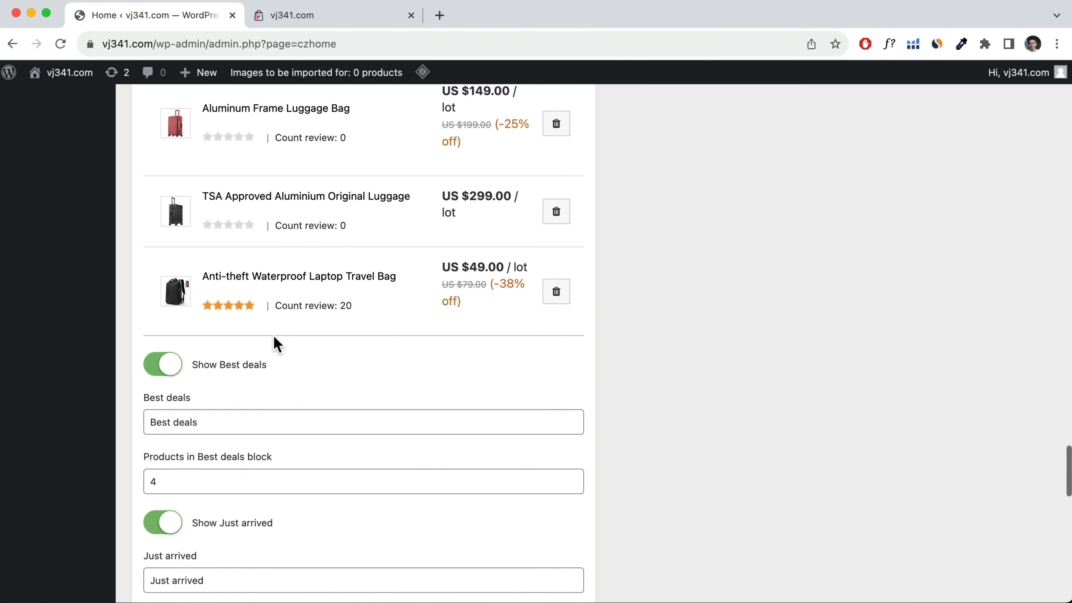
scroll(276, 343, up, 4)
scroll(275, 343, up, 4)
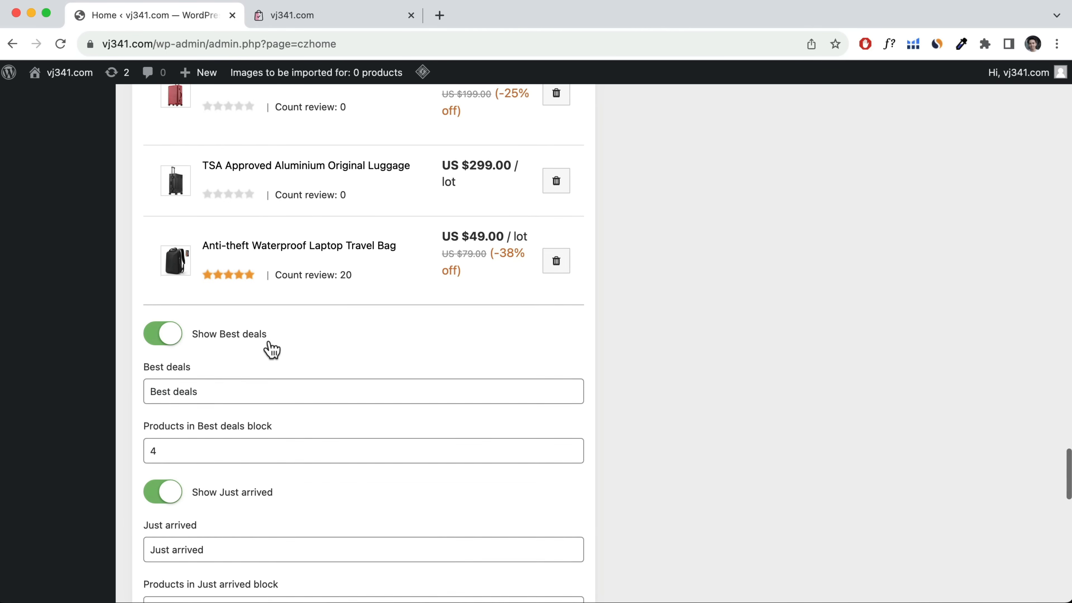
scroll(266, 350, down, 3)
click(175, 381)
scroll(201, 422, down, 5)
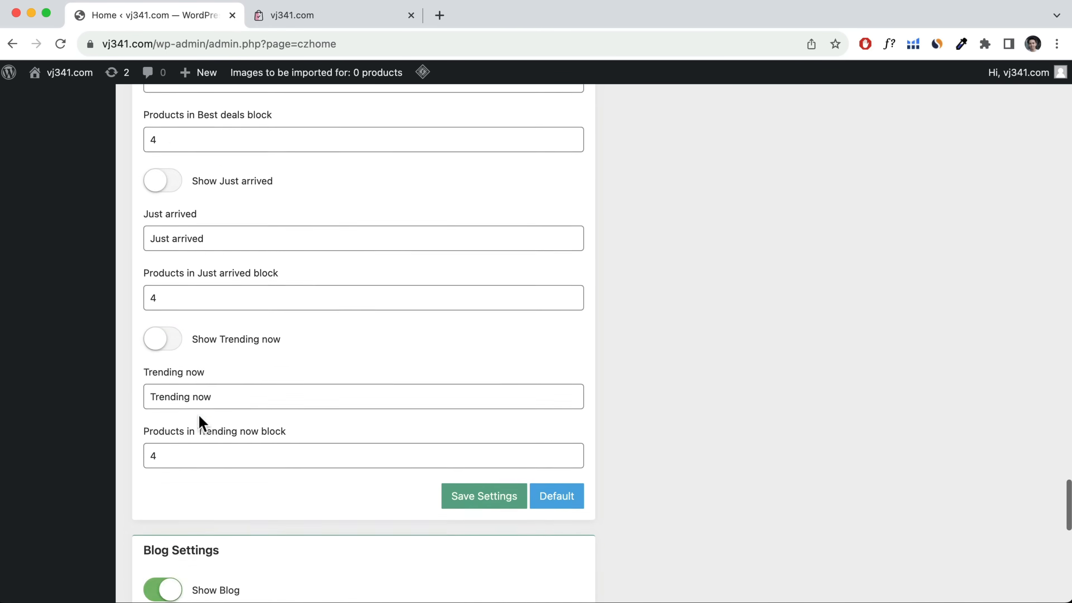
scroll(201, 421, up, 8)
scroll(201, 367, up, 5)
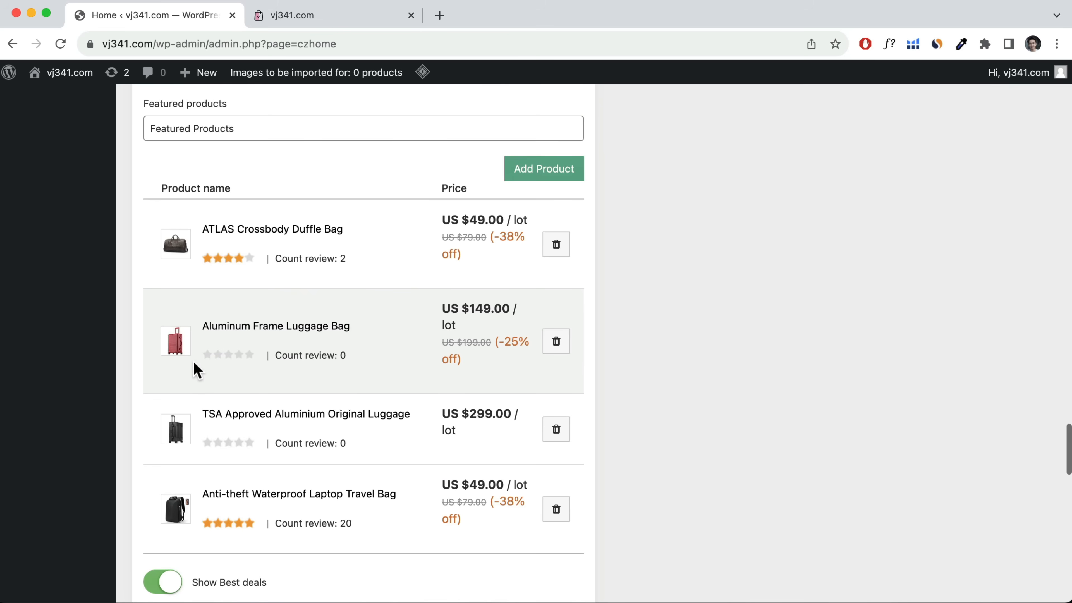
scroll(211, 363, down, 15)
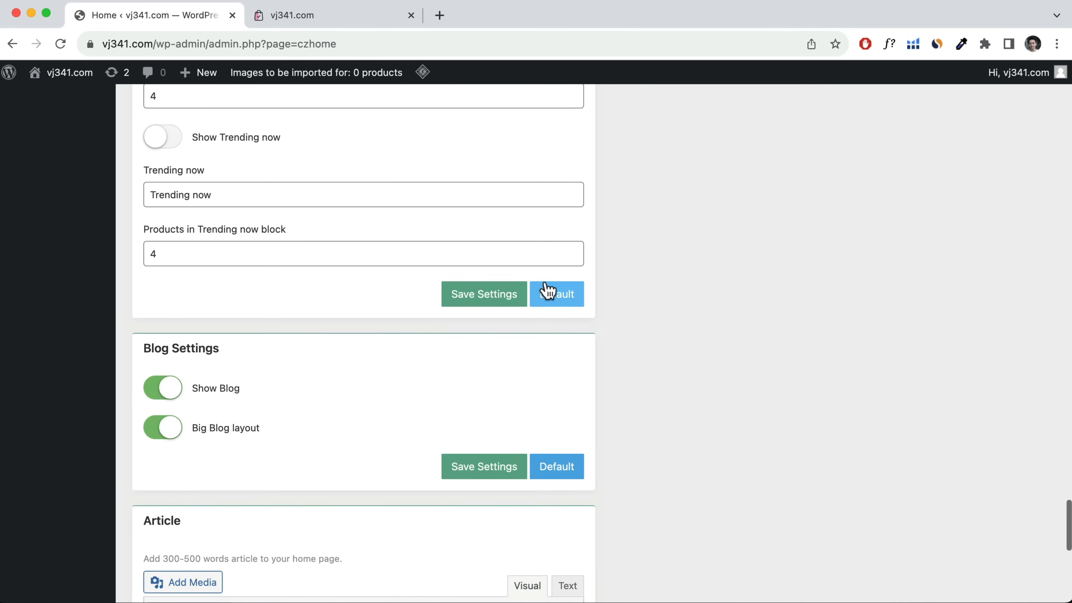
- Save the homepage product settings and bring up the storefront
click(502, 304)
scroll(498, 304, down, 8)
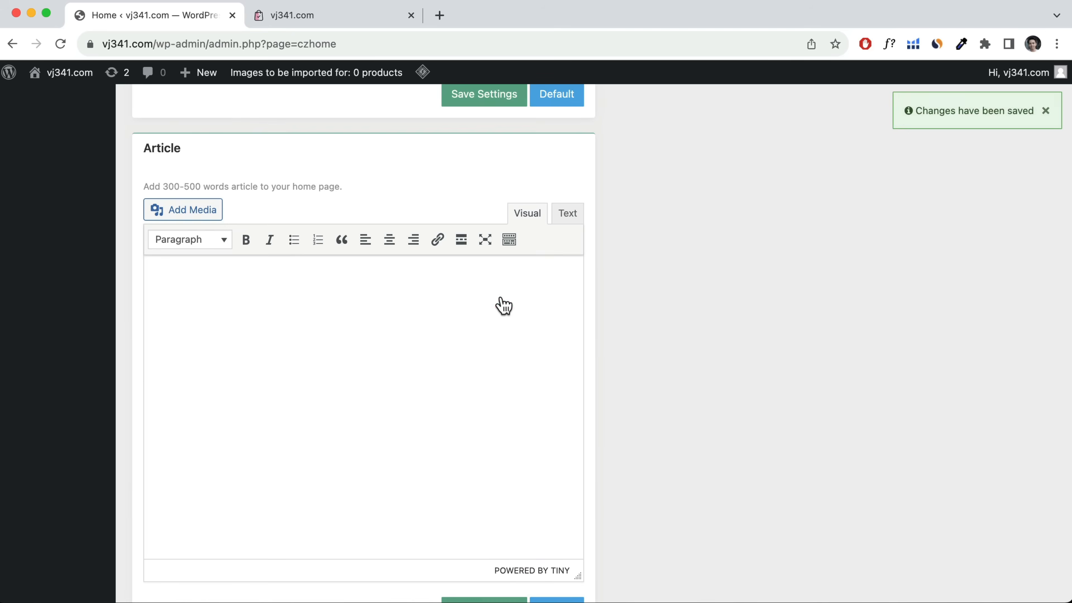
scroll(493, 304, up, 8)
scroll(481, 309, down, 3)
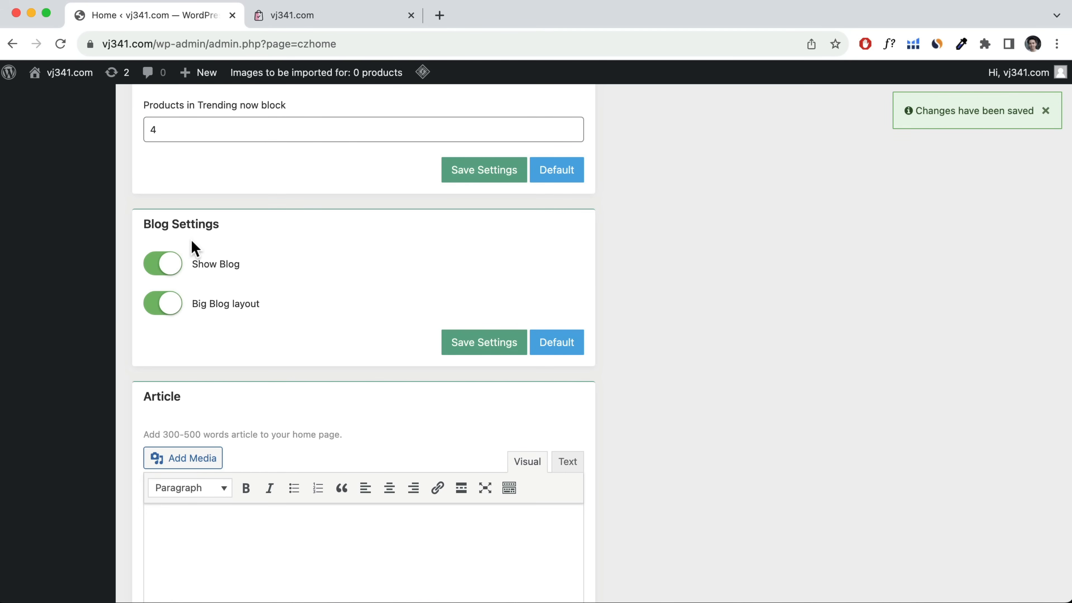
click(302, 17)
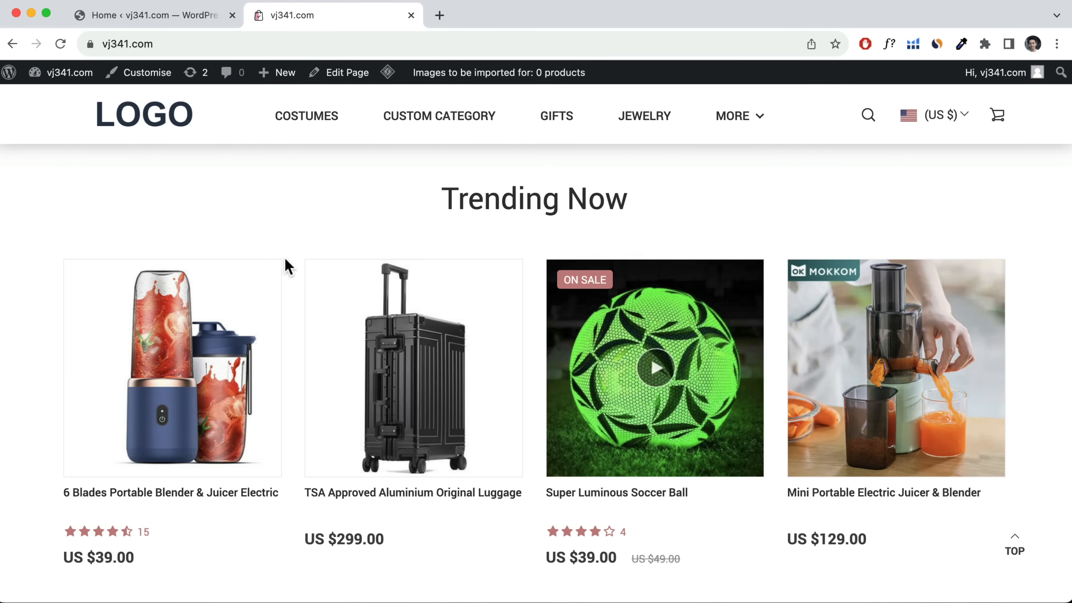
- Reload the storefront and check that the featured bags now appear
scroll(289, 266, down, 9)
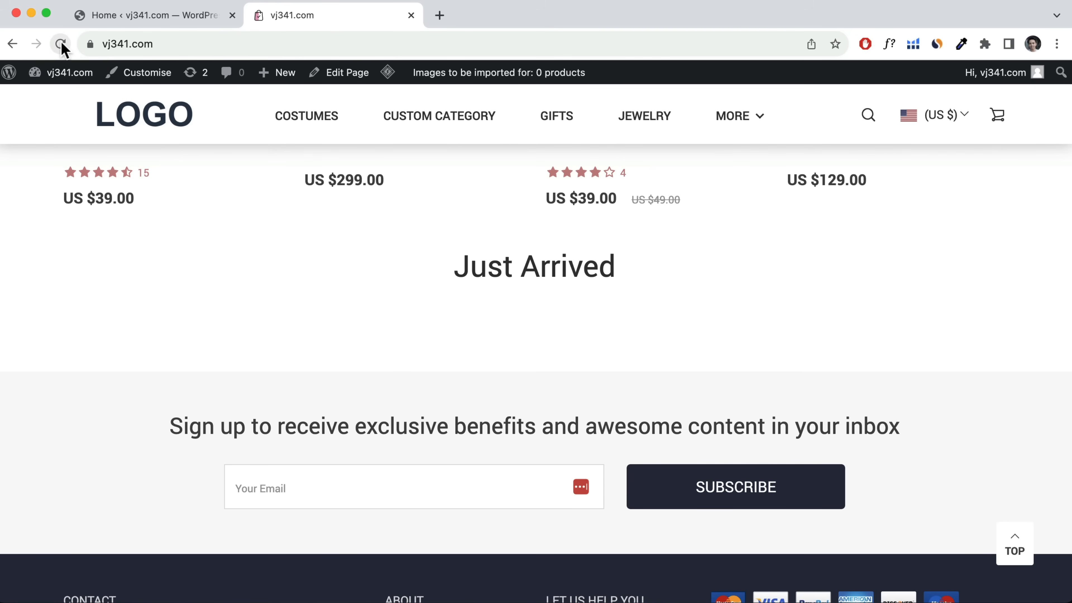
scroll(98, 281, up, 10)
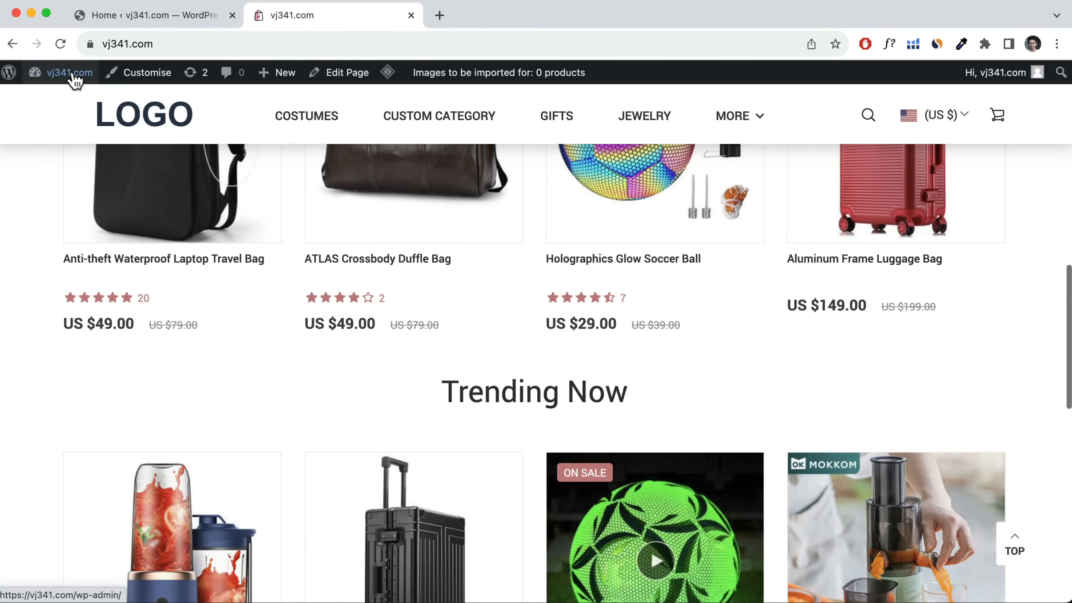
click(61, 43)
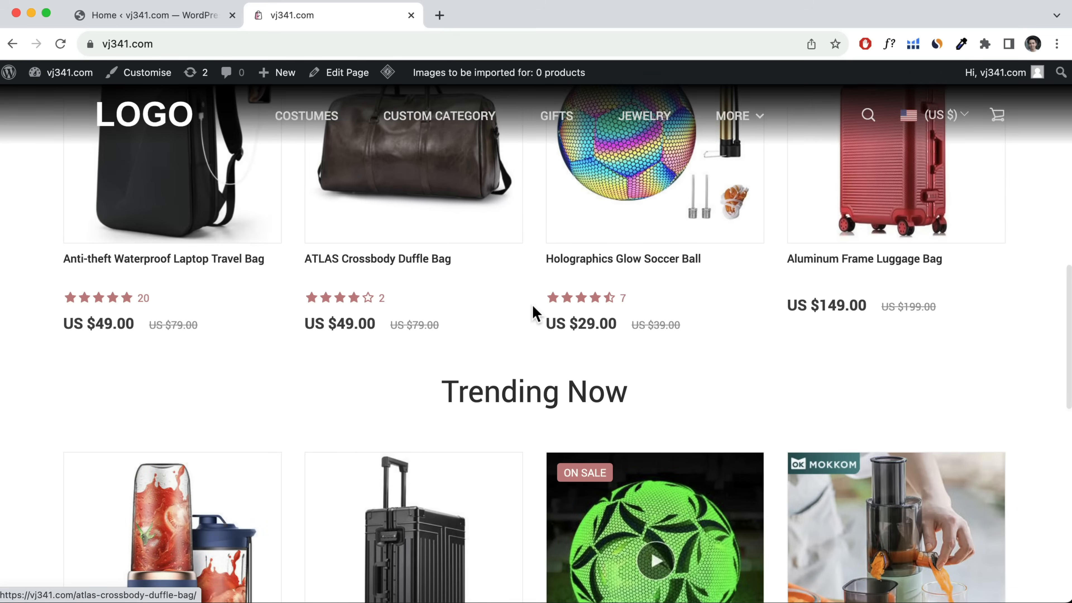
scroll(532, 313, down, 15)
scroll(530, 316, up, 6)
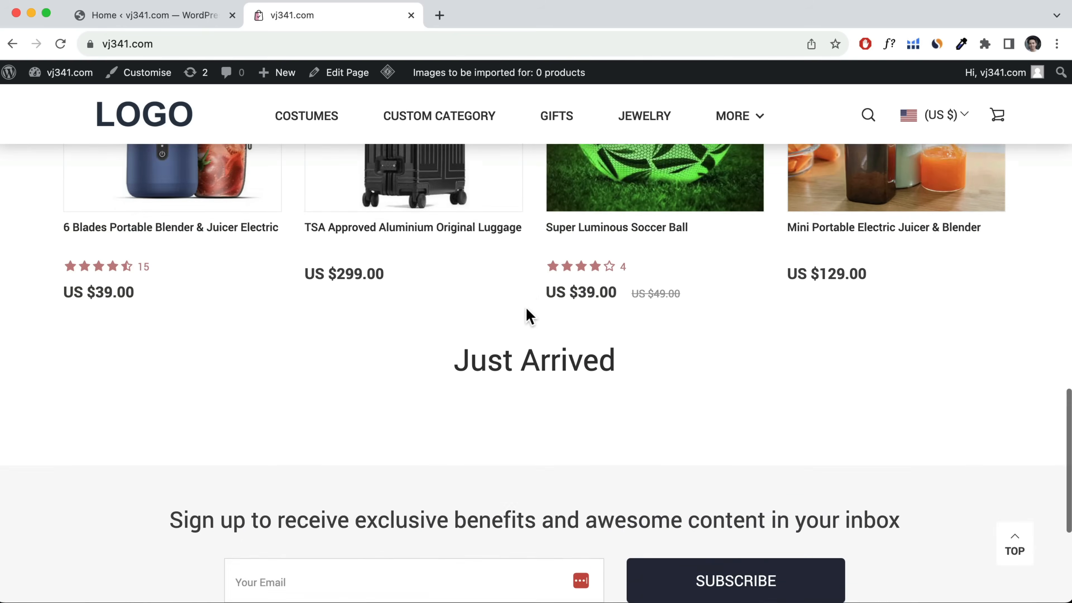
scroll(528, 316, up, 15)
scroll(521, 317, down, 20)
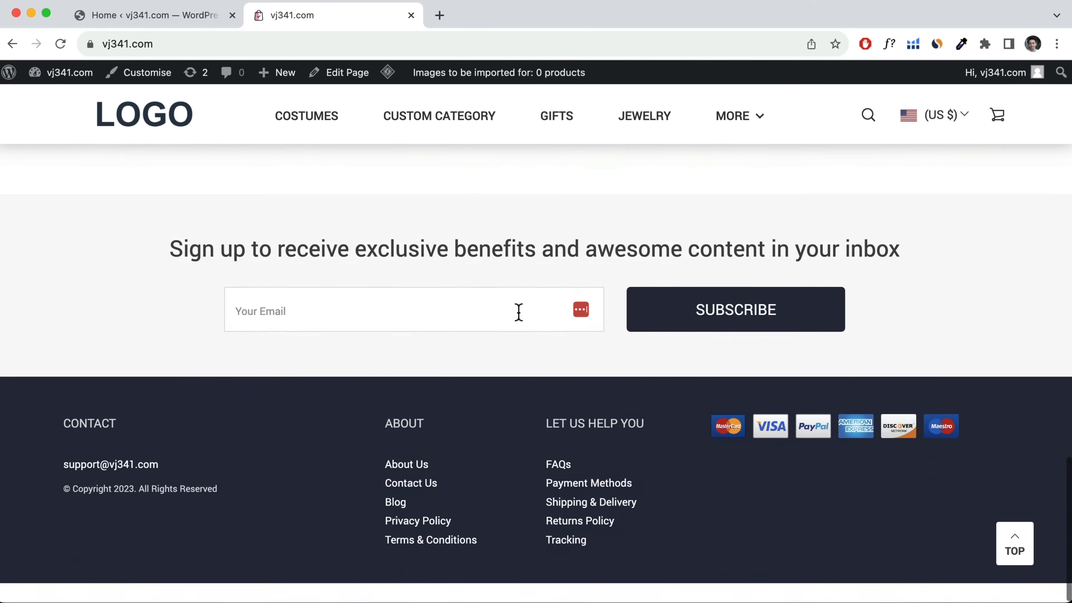
- Back in the admin, save the Blog Settings unchanged and place the cursor in the empty Article editor
click(160, 17)
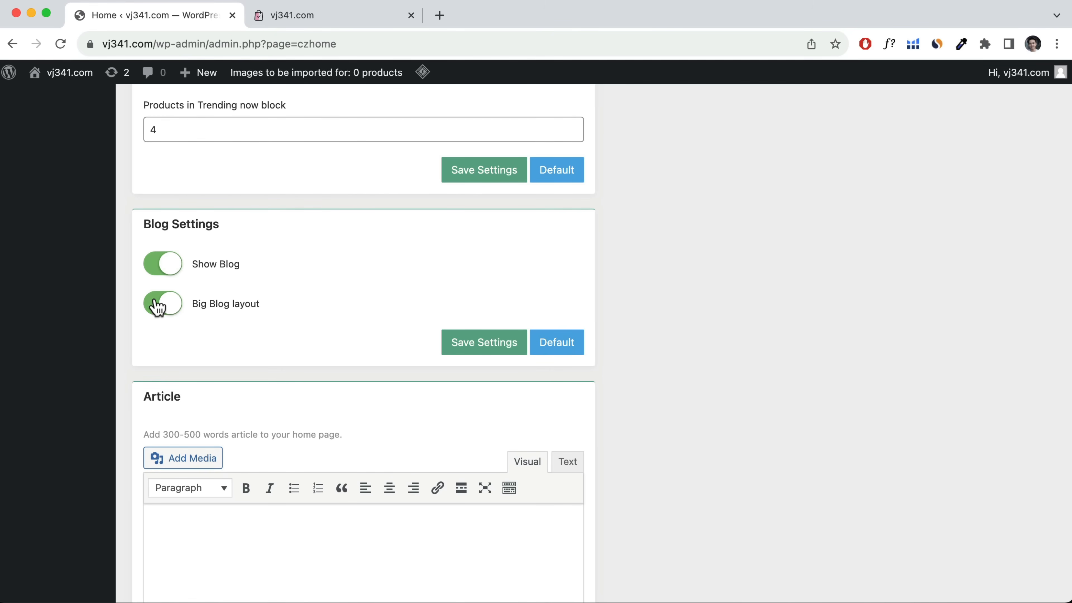
scroll(474, 342, down, 1)
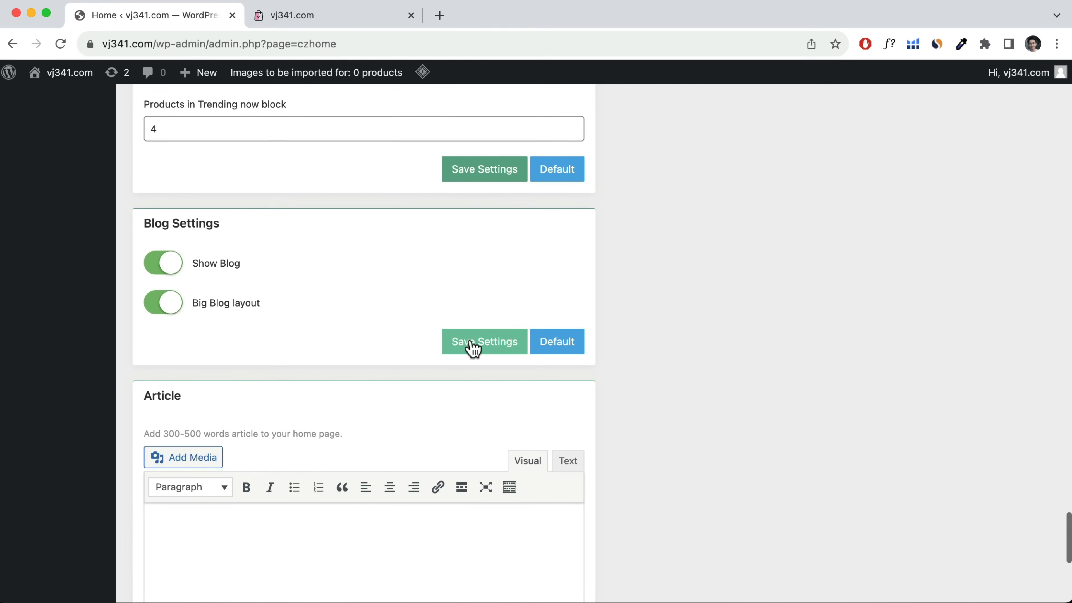
click(474, 342)
scroll(421, 347, down, 5)
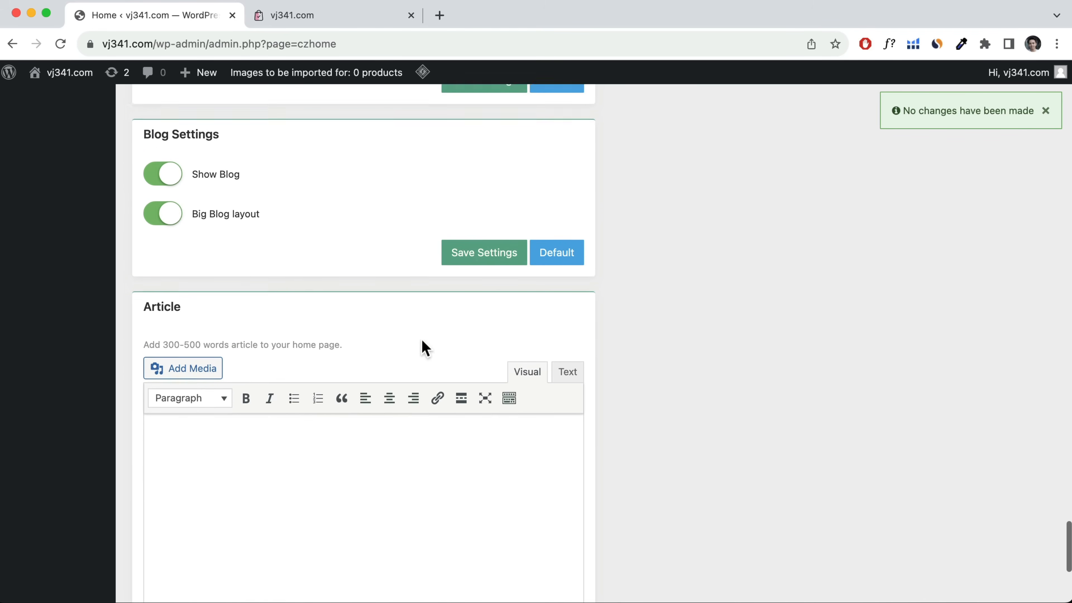
click(185, 369)
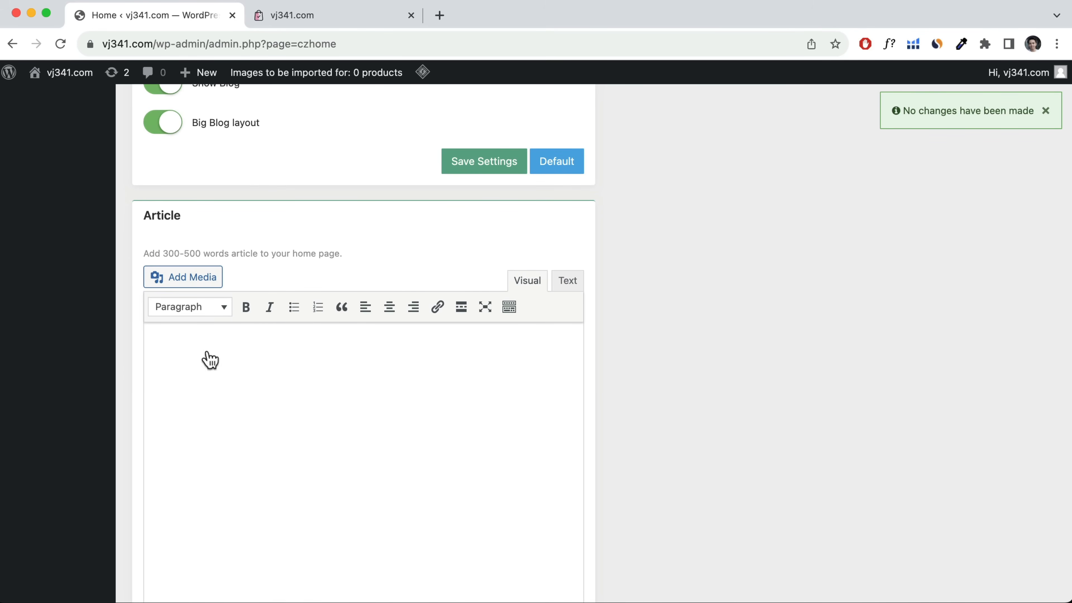
scroll(194, 368, down, 3)
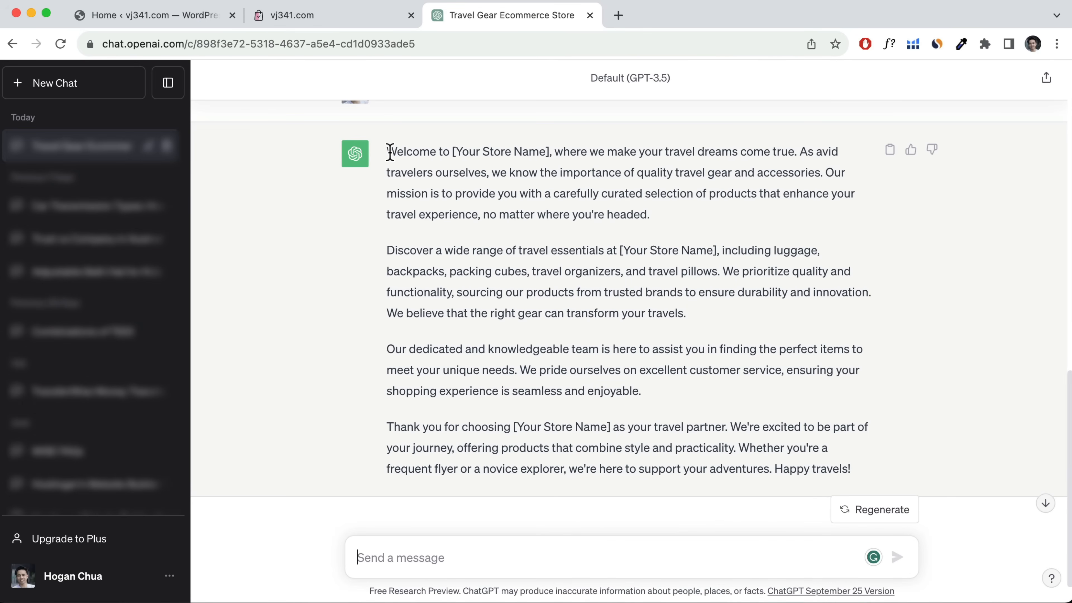
- Copy the first three paragraphs of ChatGPT's travel gear store welcome reply
drag(390, 152, 671, 399)
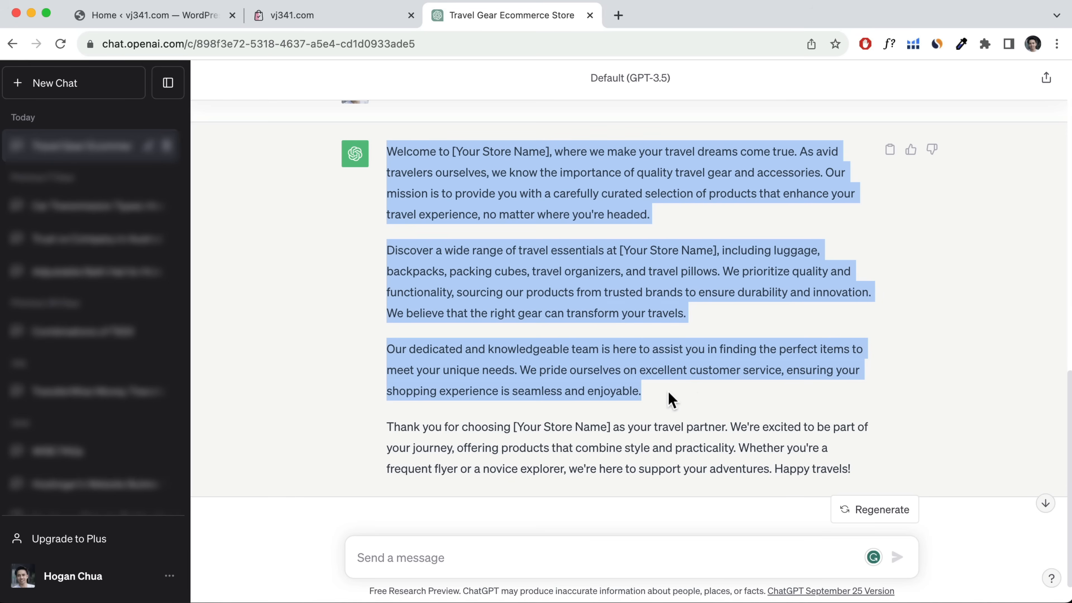
drag(818, 412, 790, 407)
right_click(628, 359)
click(676, 397)
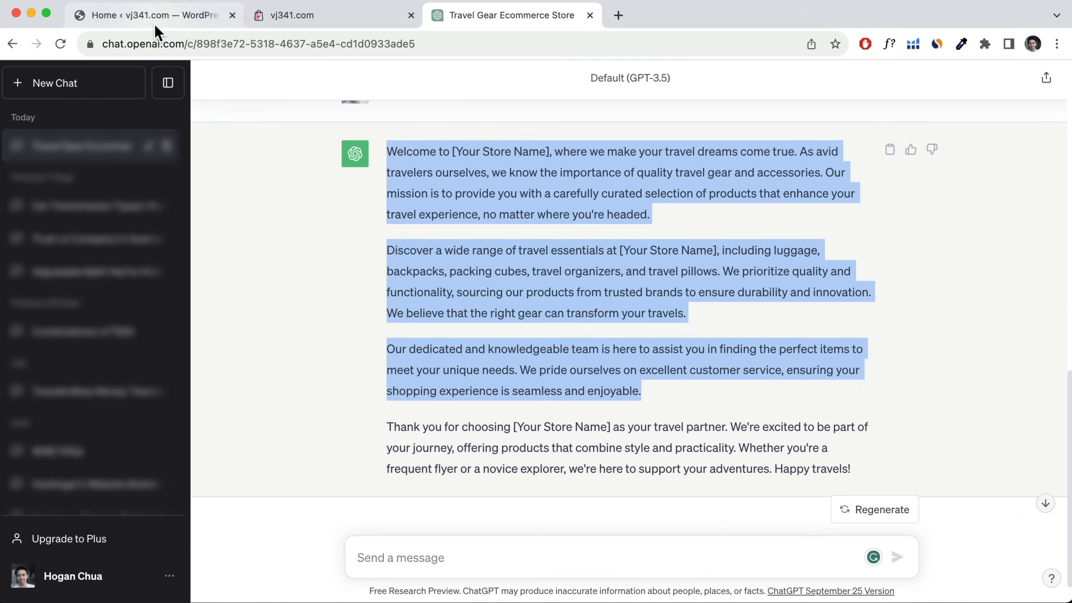
- Paste the three welcome paragraphs into the homepage Article without formatting
click(160, 17)
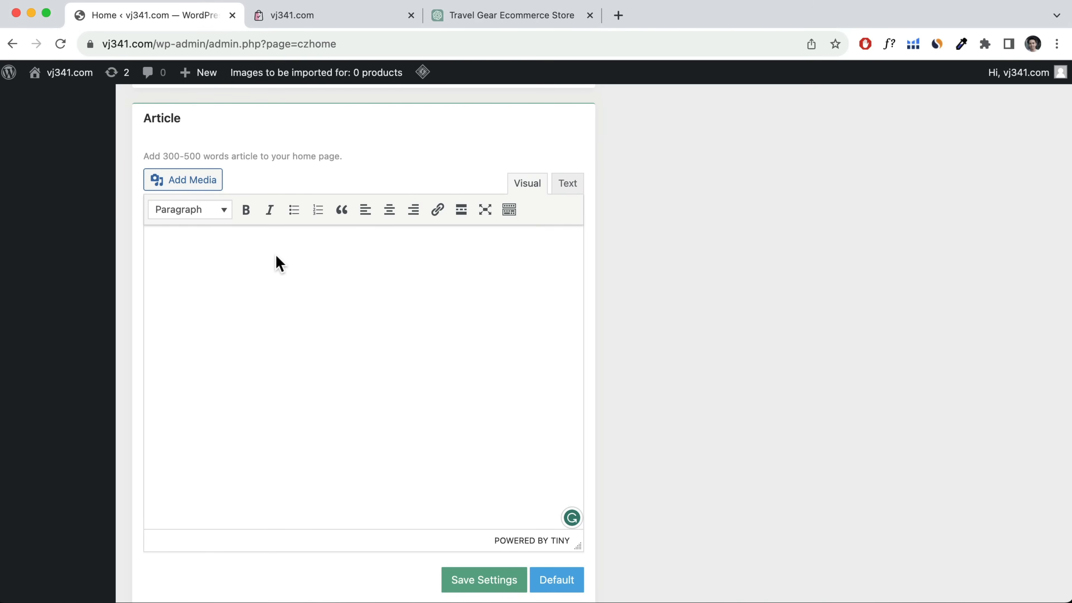
right_click(198, 232)
click(248, 360)
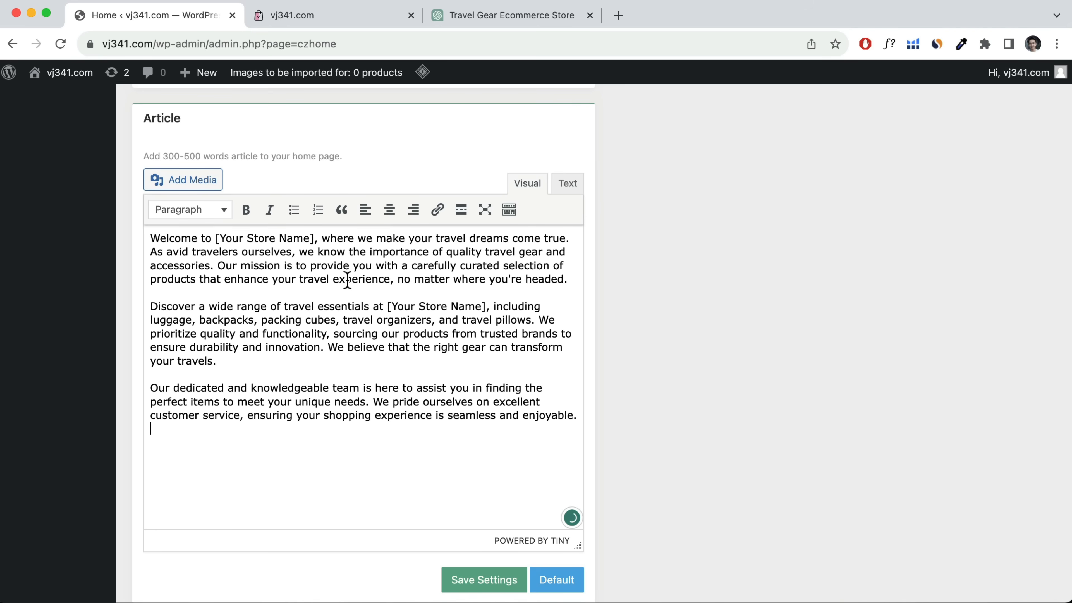
- Replace the first '[Your Store Name]' placeholder with VJ341 and save the settings
drag(315, 239, 224, 239)
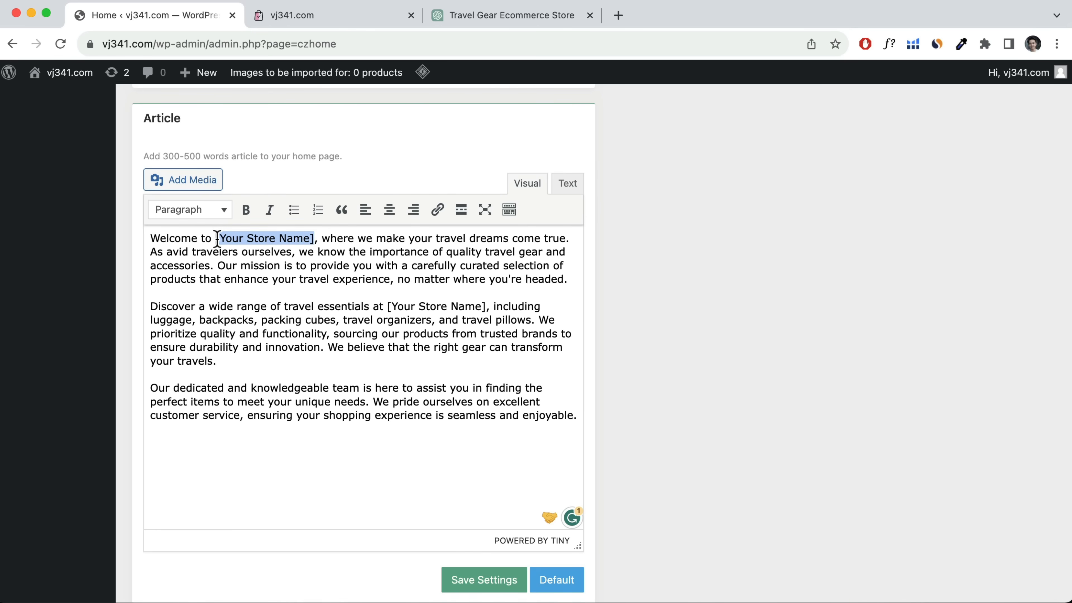
text(VJ341)
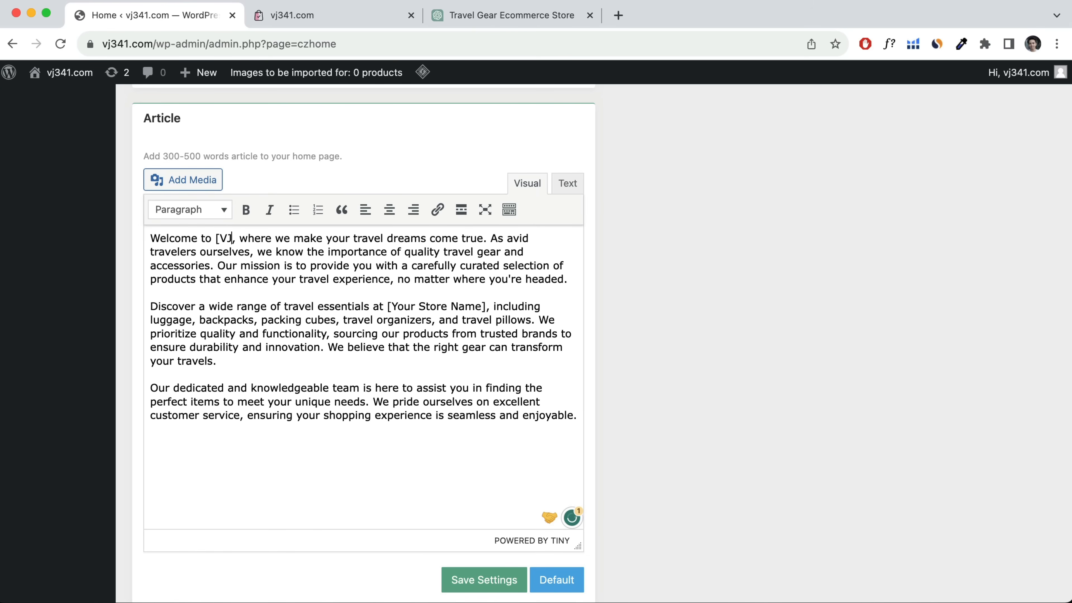
click(220, 239)
key(BackSpace)
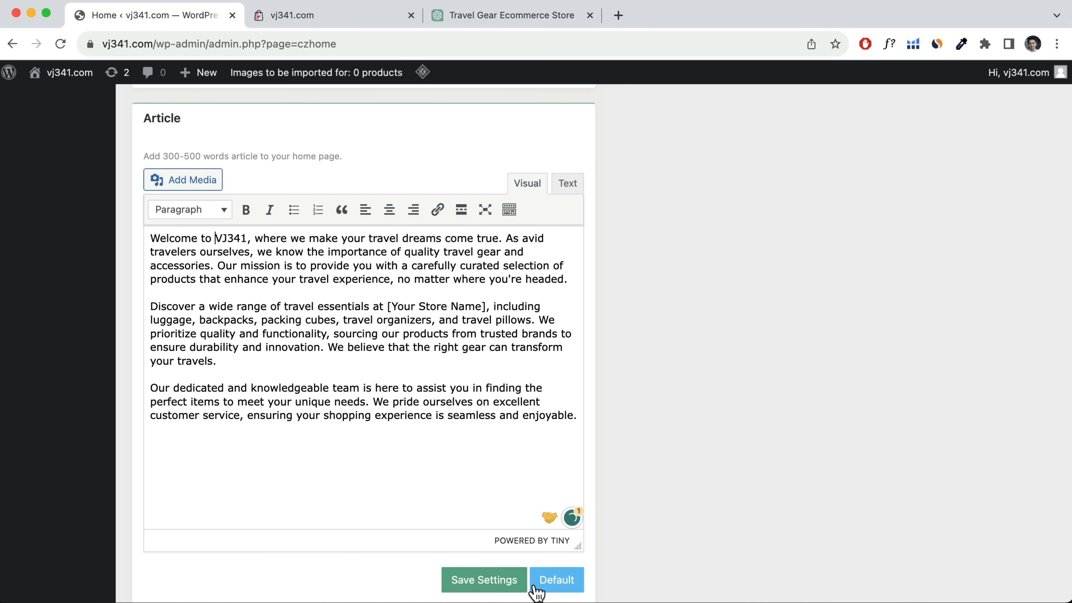
click(488, 579)
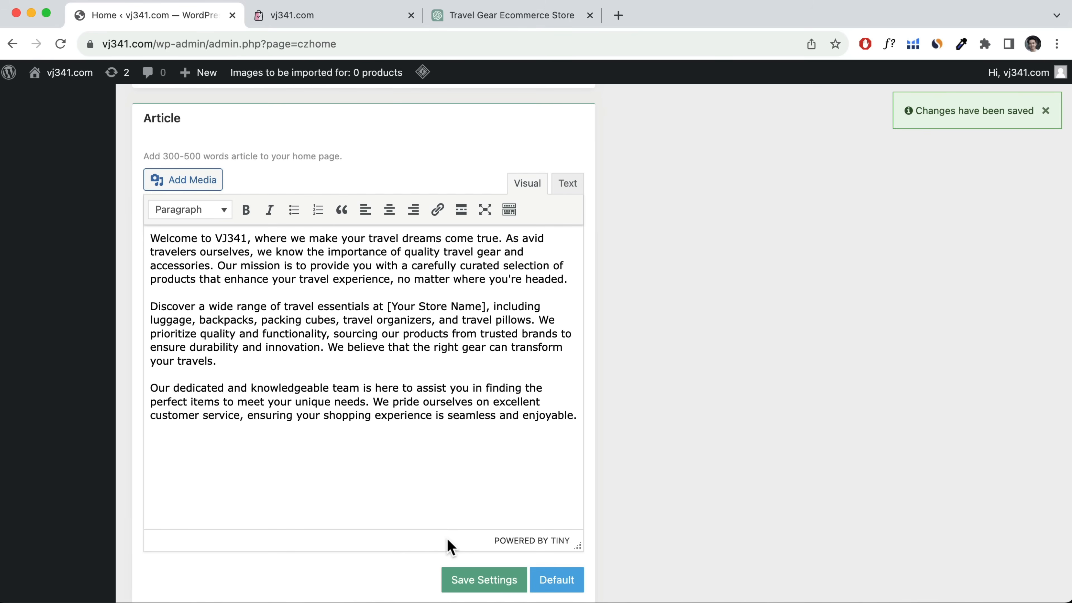
scroll(452, 528, down, 2)
- Check that the live storefront homepage shows the three VJ341 welcome paragraphs
scroll(452, 530, up, 20)
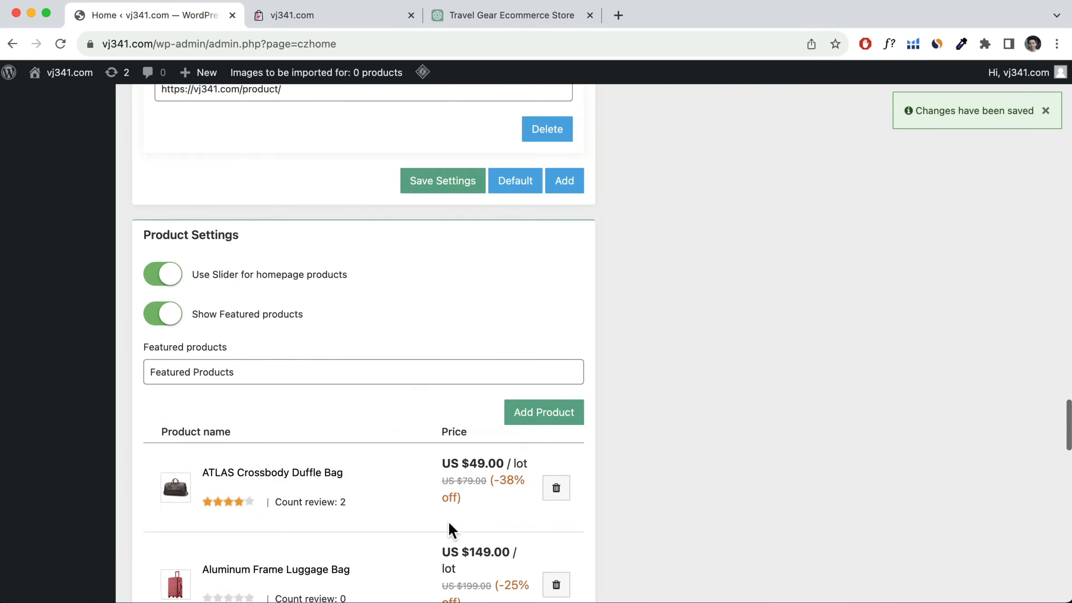
scroll(450, 529, up, 10)
scroll(448, 524, down, 1)
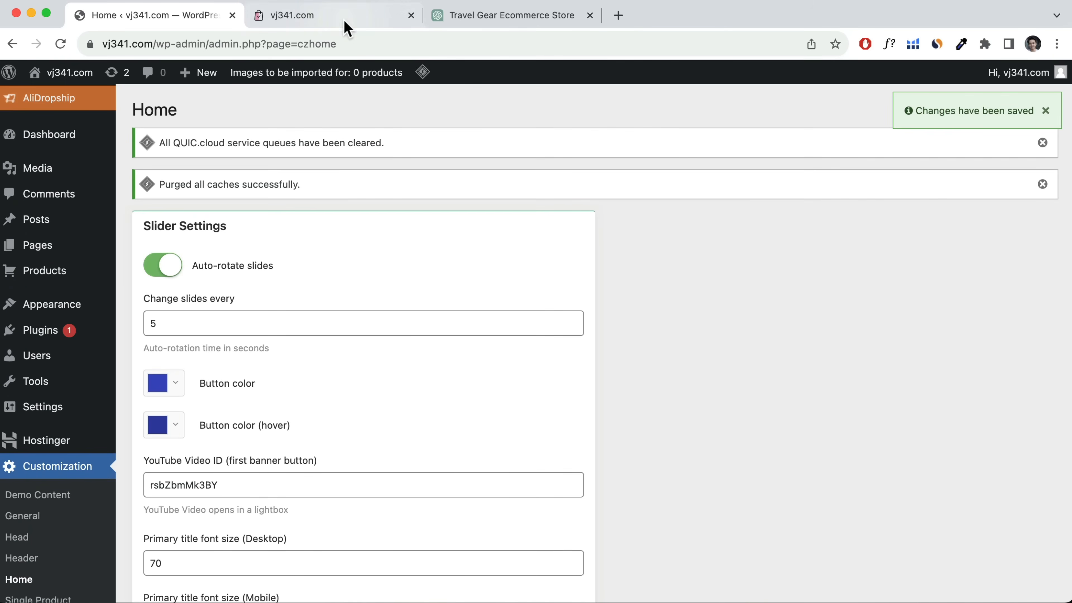
click(334, 19)
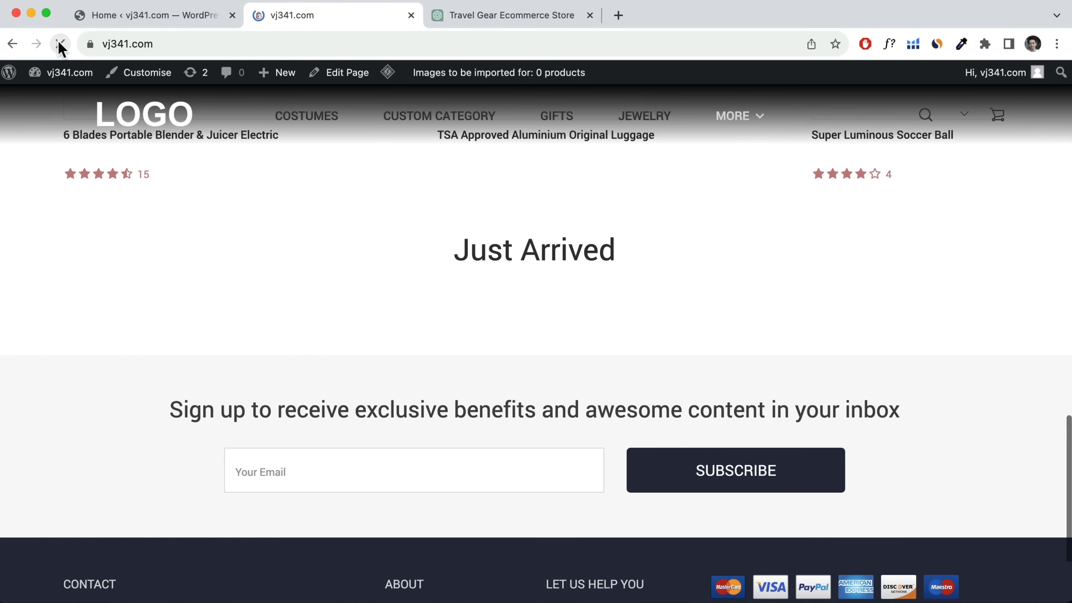
scroll(157, 197, down, 2)
scroll(156, 198, up, 20)
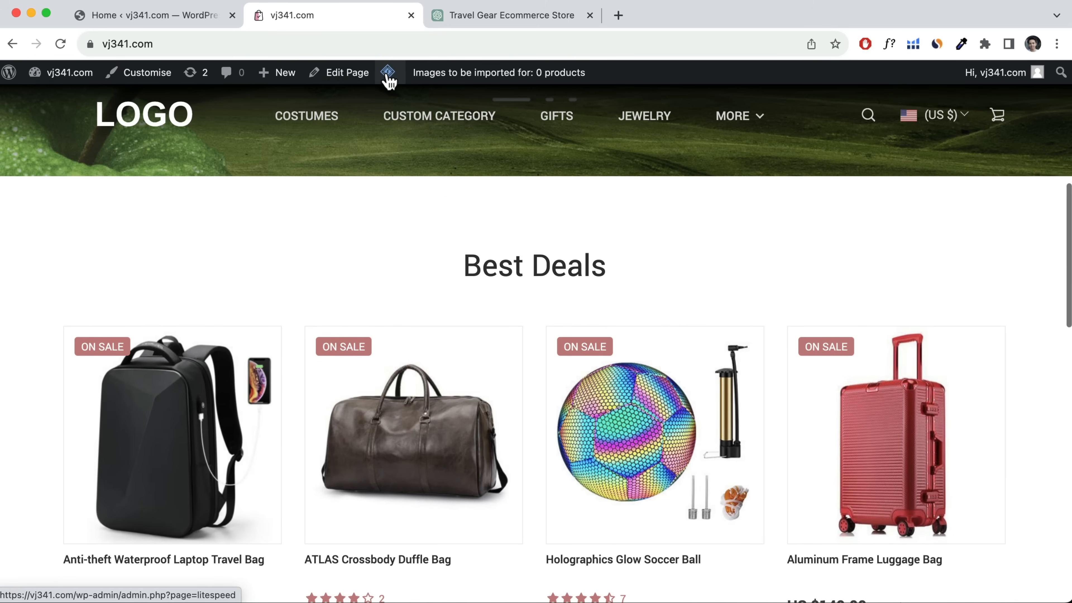
mouse_move(390, 78)
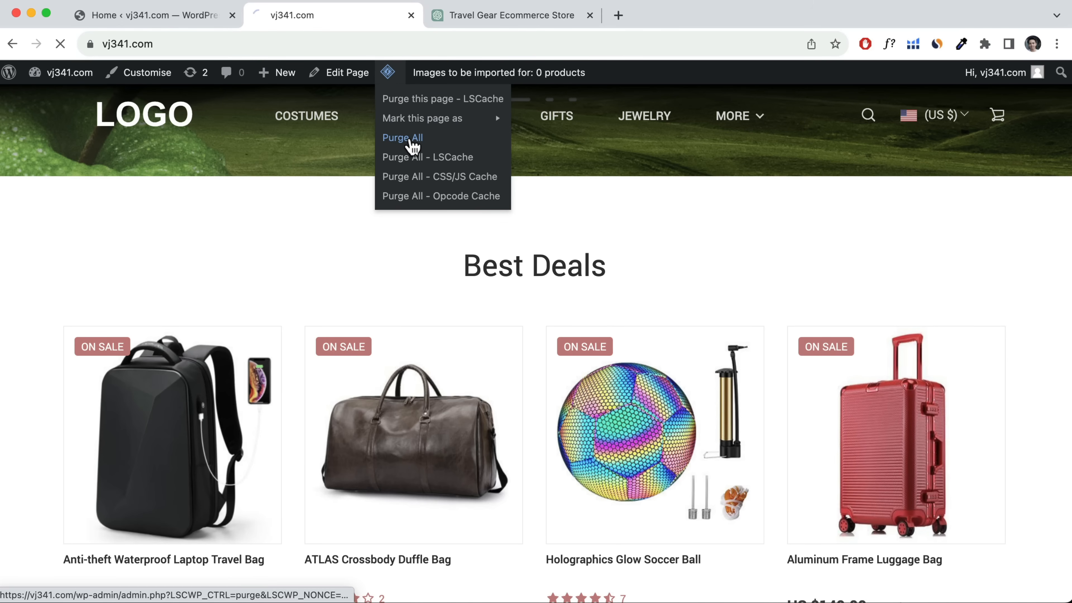
scroll(392, 154, down, 15)
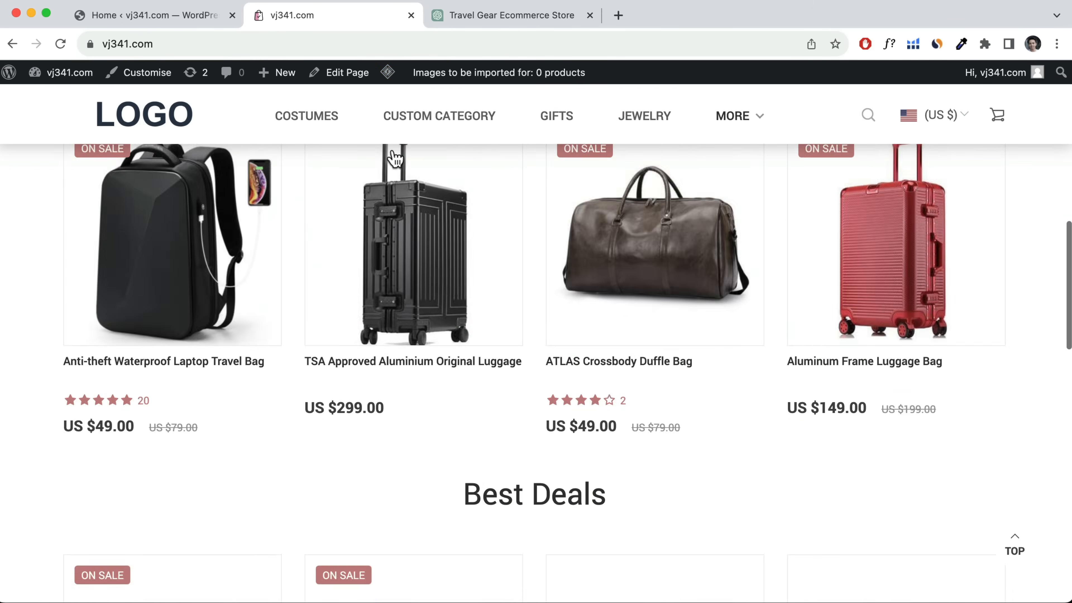
scroll(389, 152, up, 8)
scroll(391, 153, down, 6)
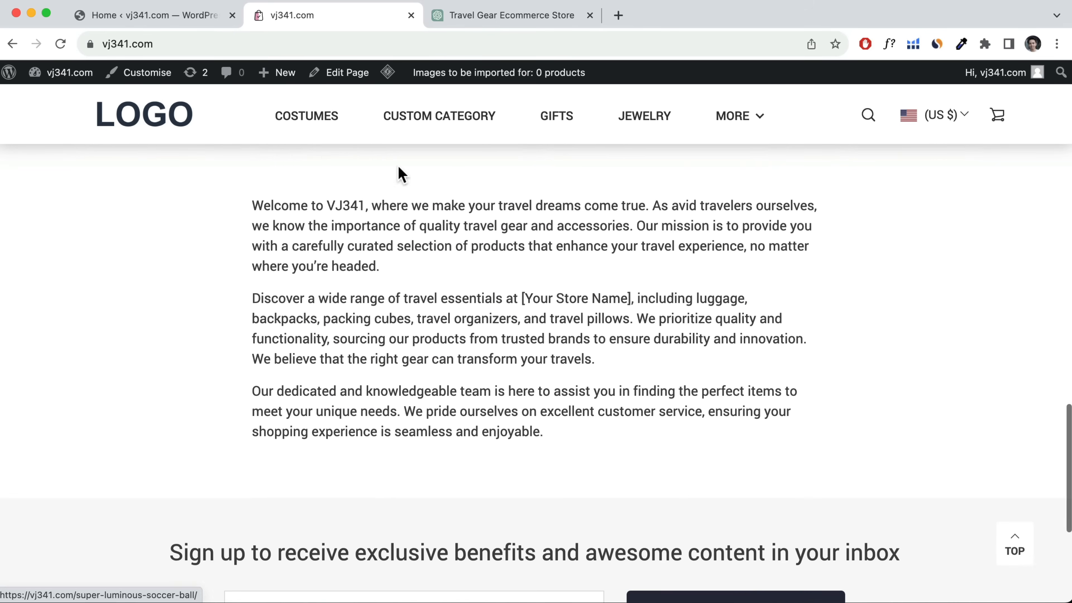
scroll(418, 237, up, 2)
click(182, 25)
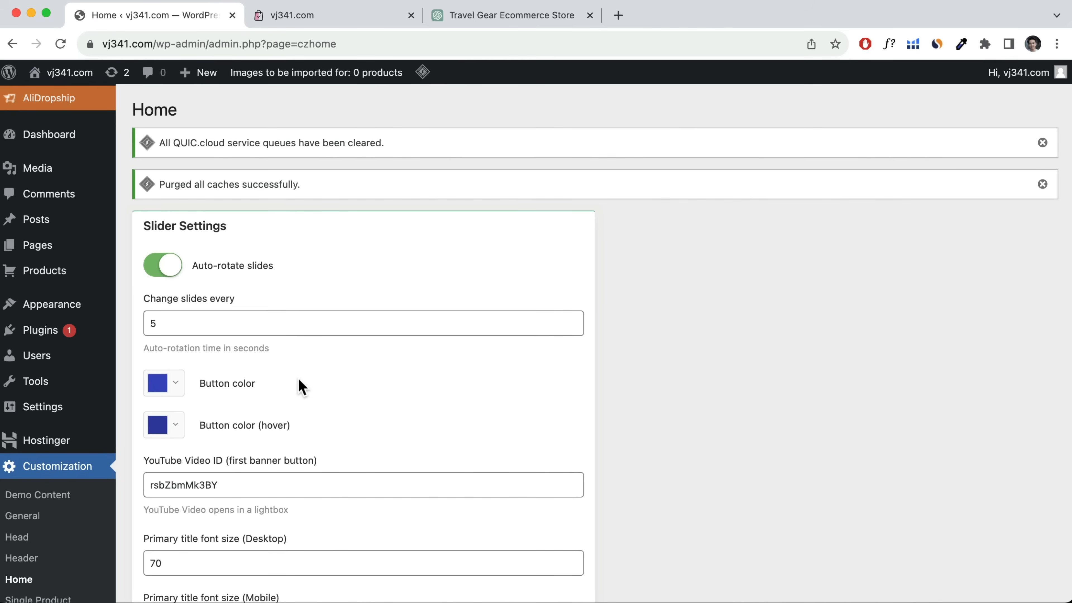
scroll(294, 382, down, 20)
scroll(295, 383, up, 5)
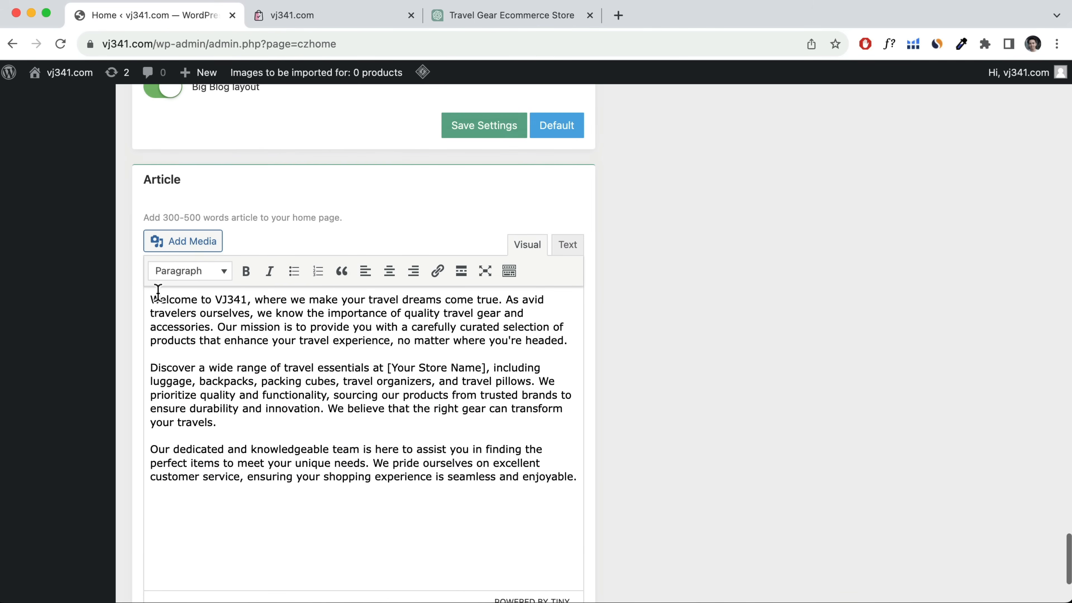
- Add 'Our Story' above the article text as a centred Heading 2 and save
click(153, 300)
key(Return)
key(Return)
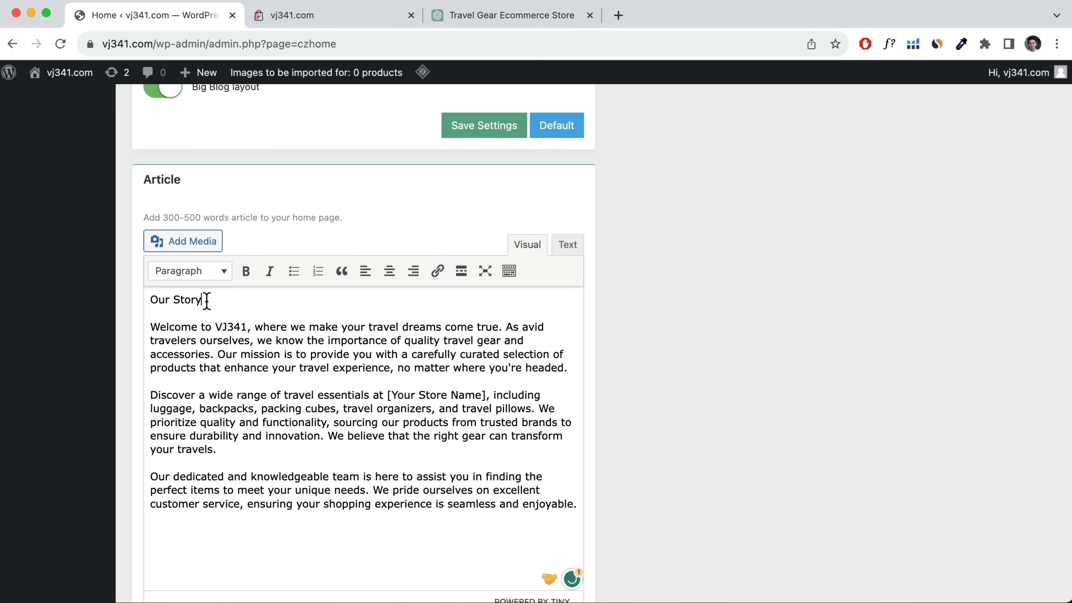
triple_click(207, 301)
click(192, 272)
click(191, 350)
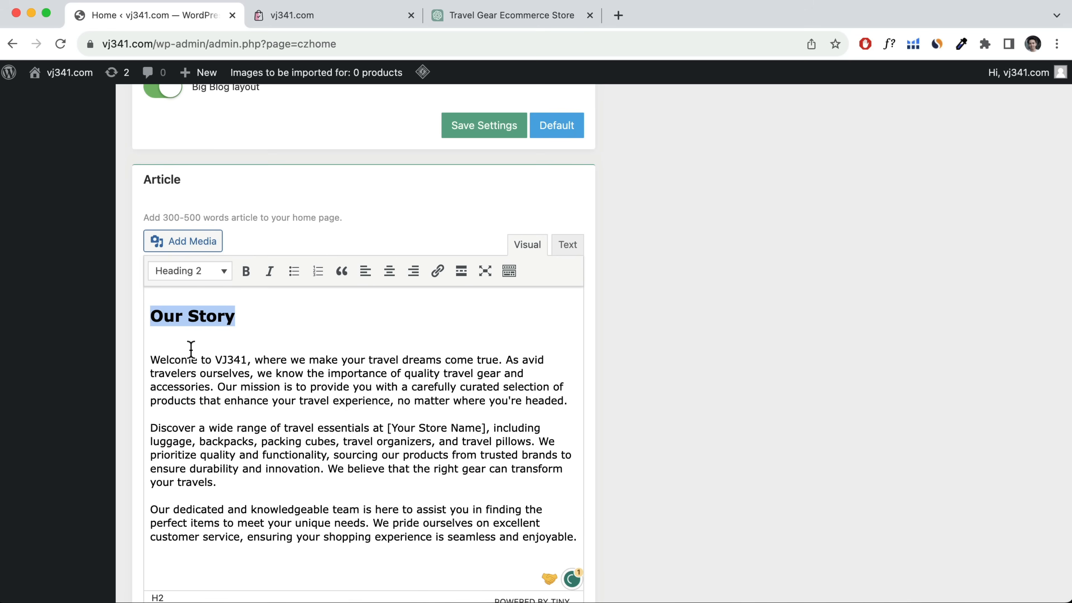
scroll(250, 312, down, 3)
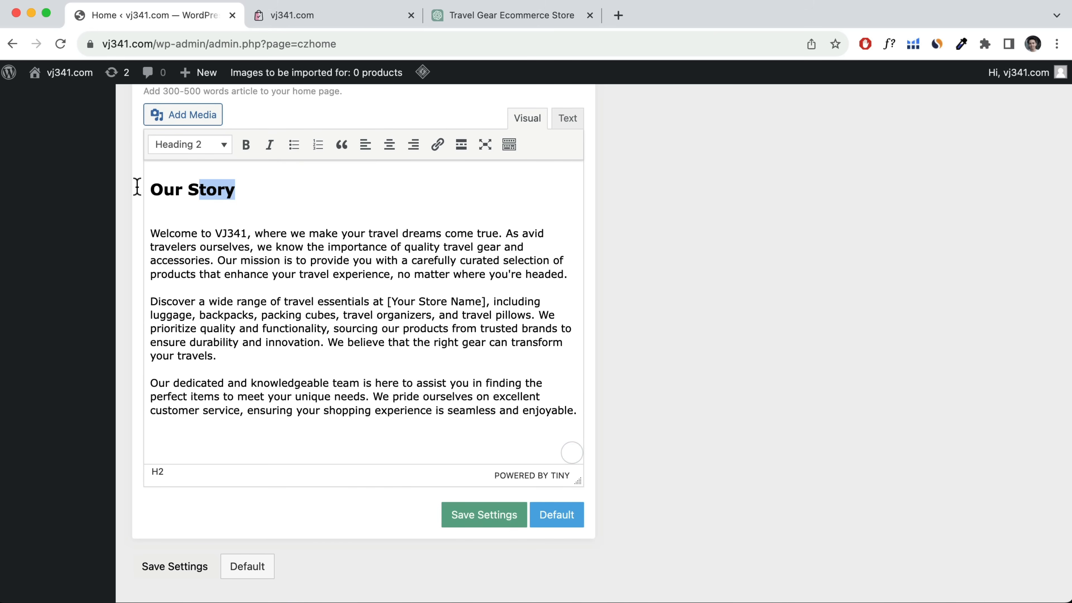
click(389, 144)
click(500, 524)
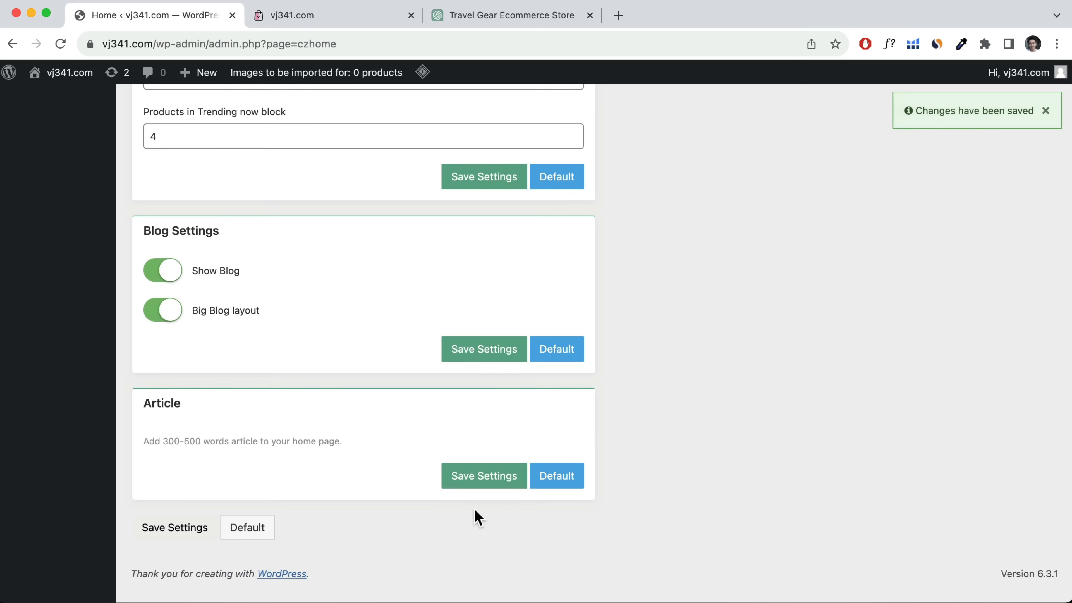
- Confirm the centred Our Story heading appears above the welcome text on the storefront
click(333, 17)
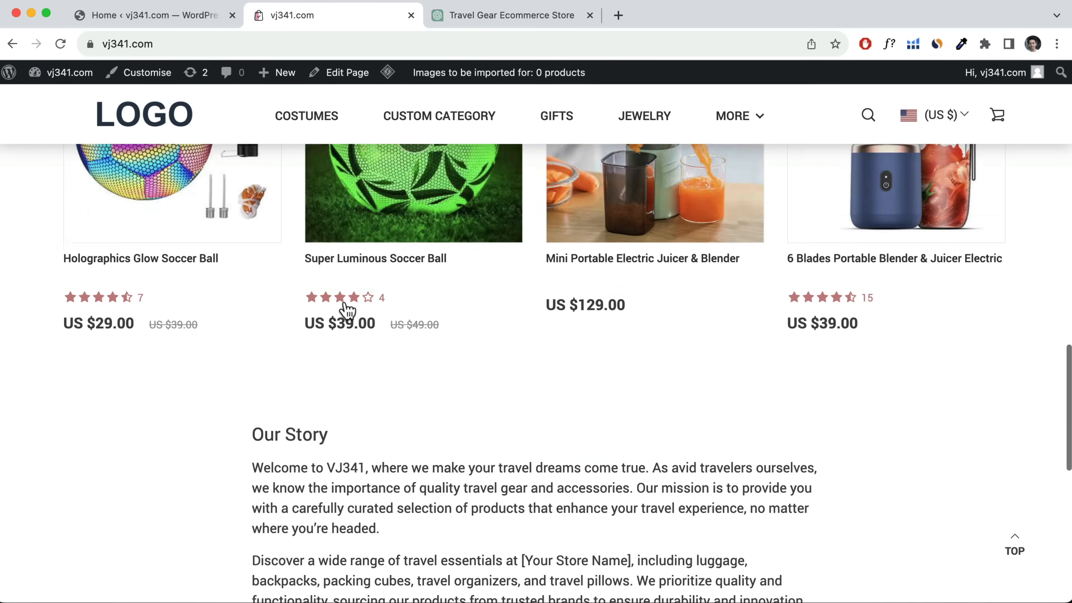
scroll(348, 311, up, 10)
scroll(337, 313, down, 15)
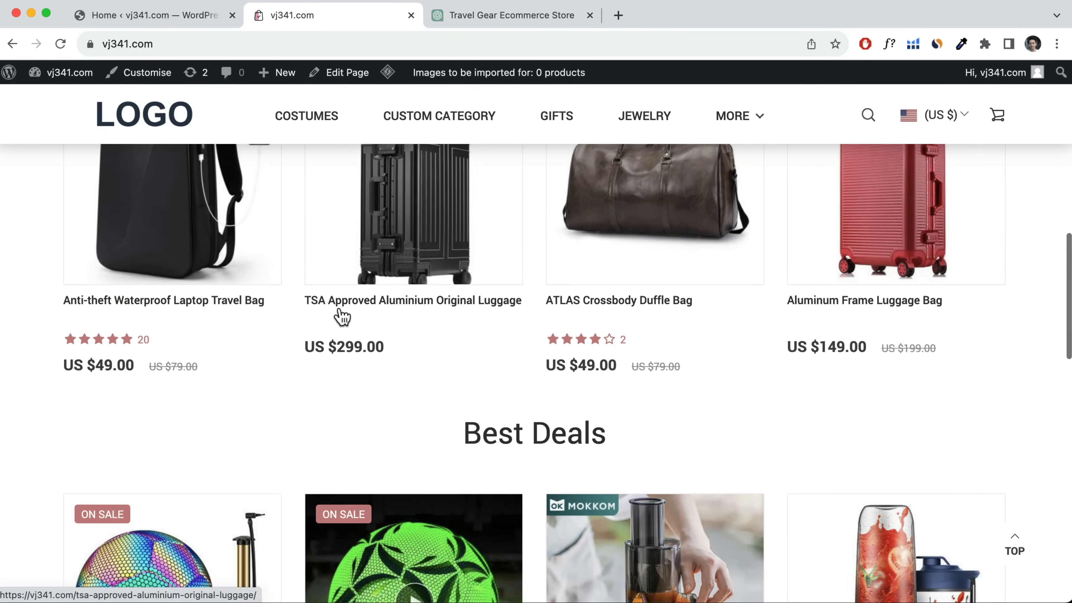
scroll(330, 307, up, 15)
click(151, 21)
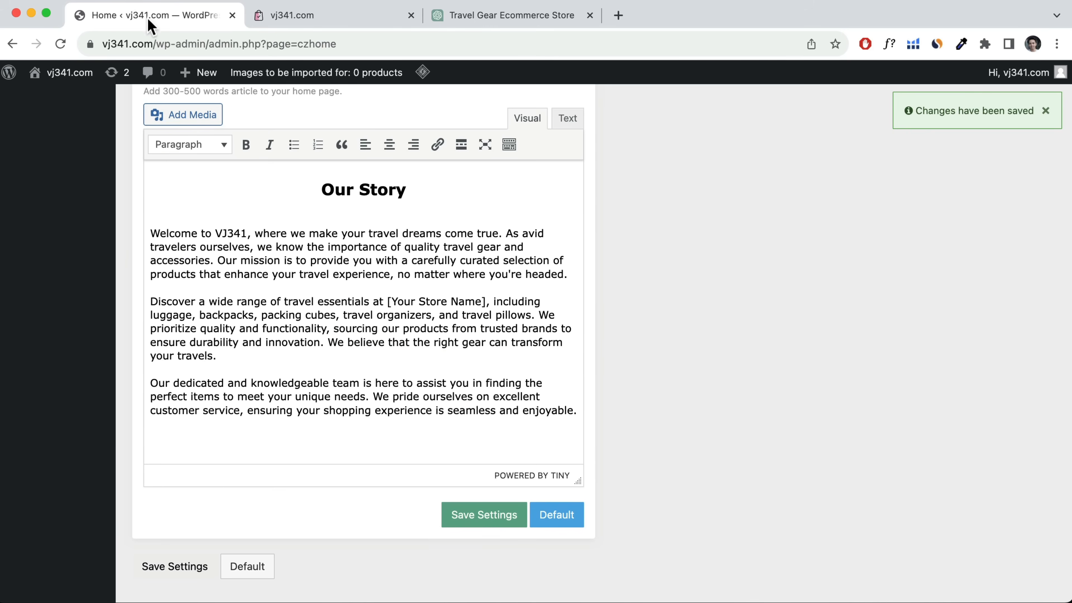
scroll(220, 296, up, 20)
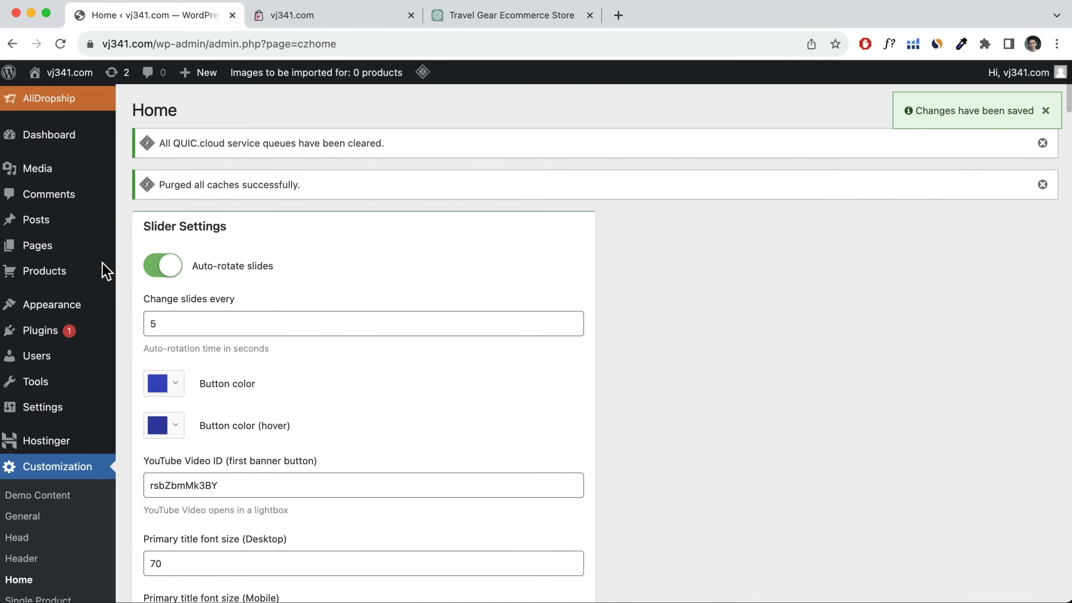
- Start a new blog post from Posts > Add New
click(38, 226)
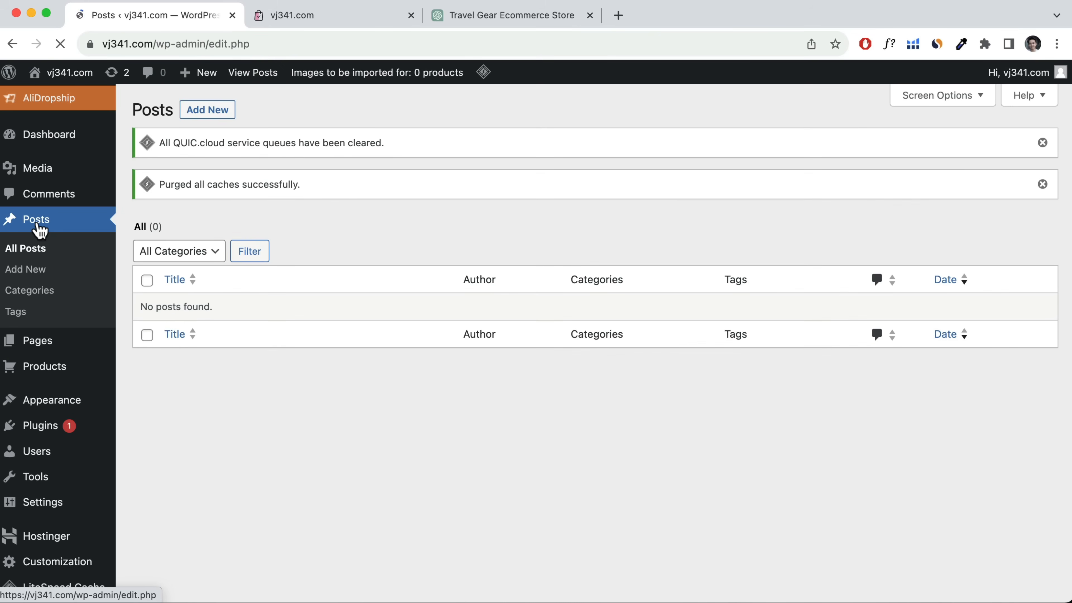
click(215, 116)
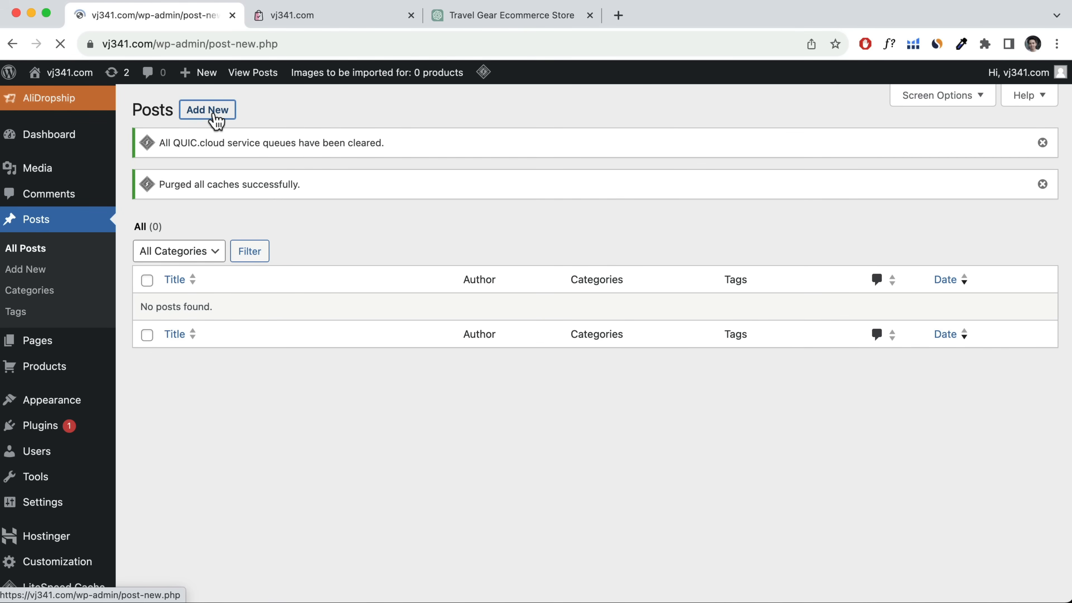
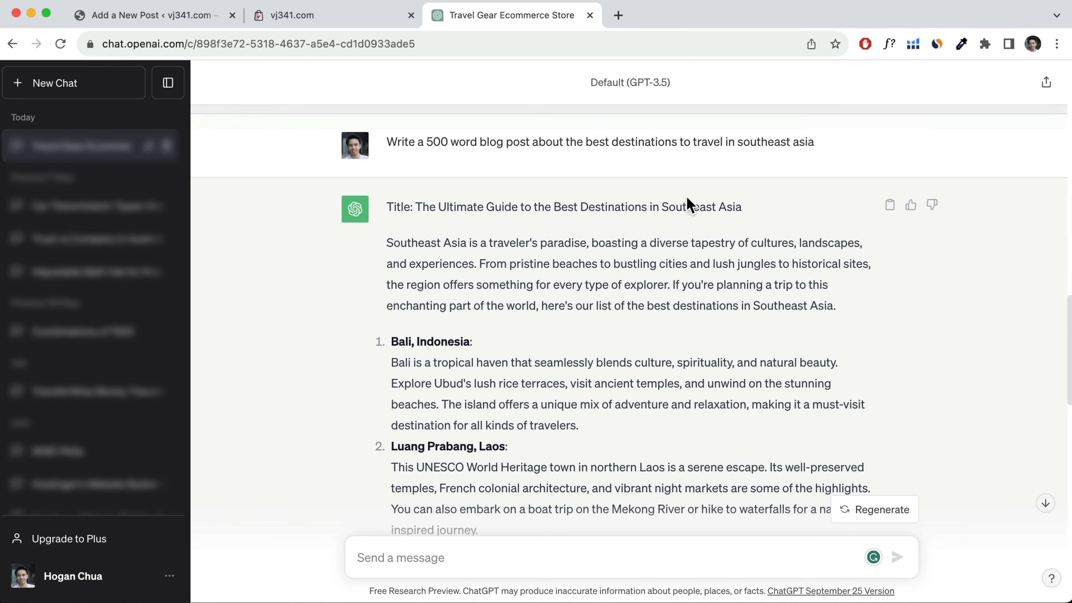
- Replace the 'Post 1' placeholder title with the title of ChatGPT's article
drag(743, 211, 416, 199)
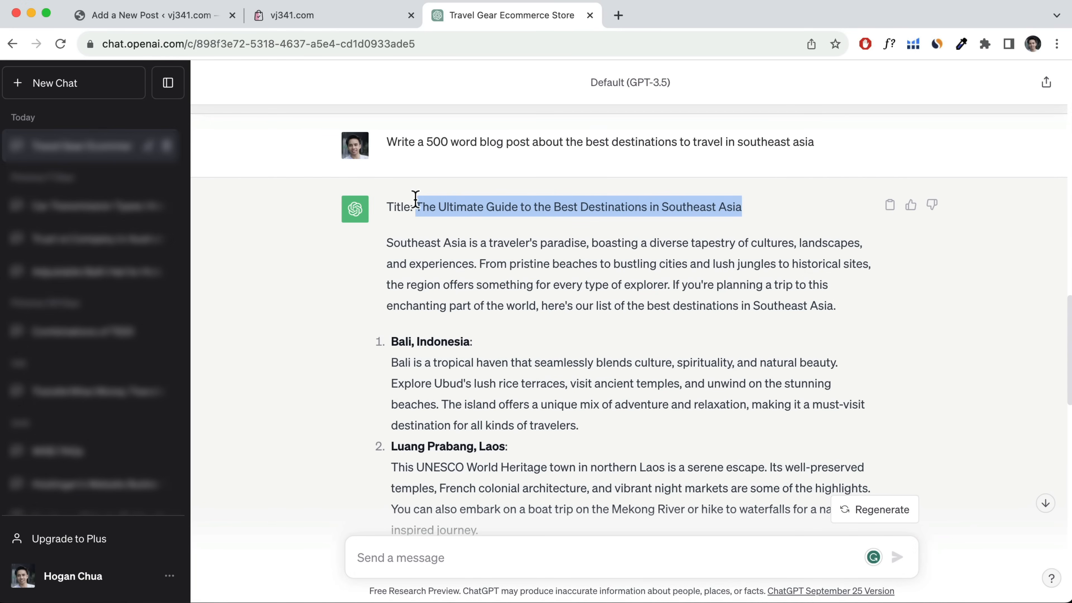
right_click(465, 205)
click(491, 237)
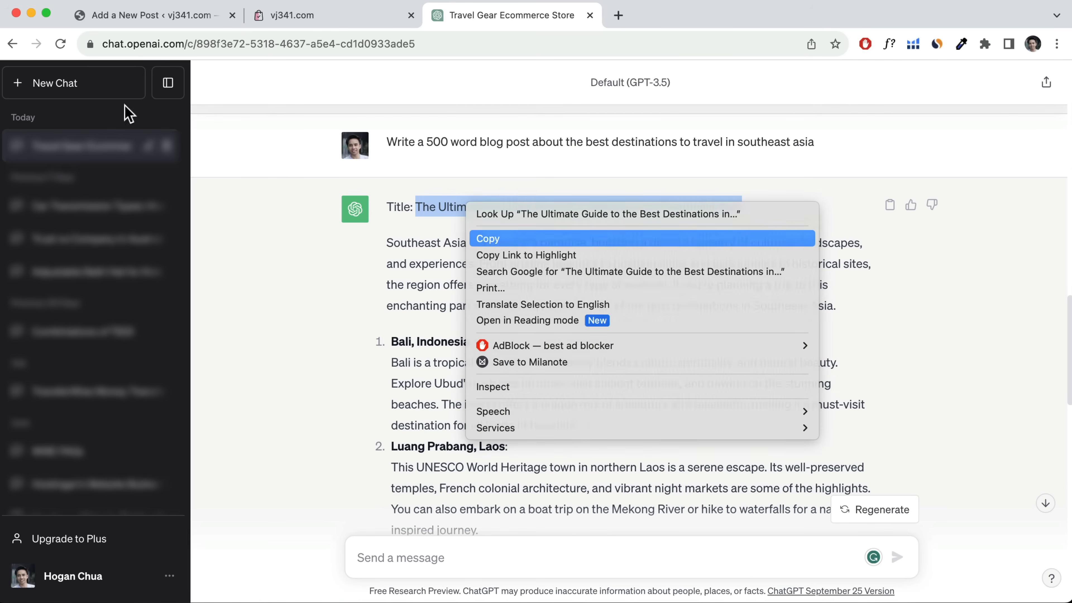
click(80, 17)
drag(130, 181, 115, 181)
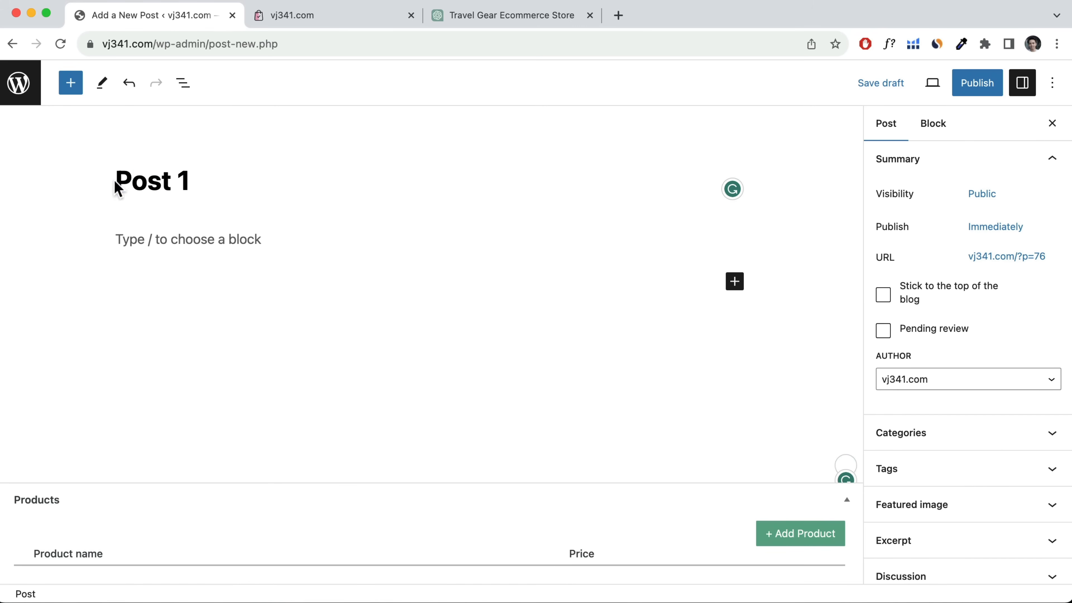
drag(202, 180, 114, 181)
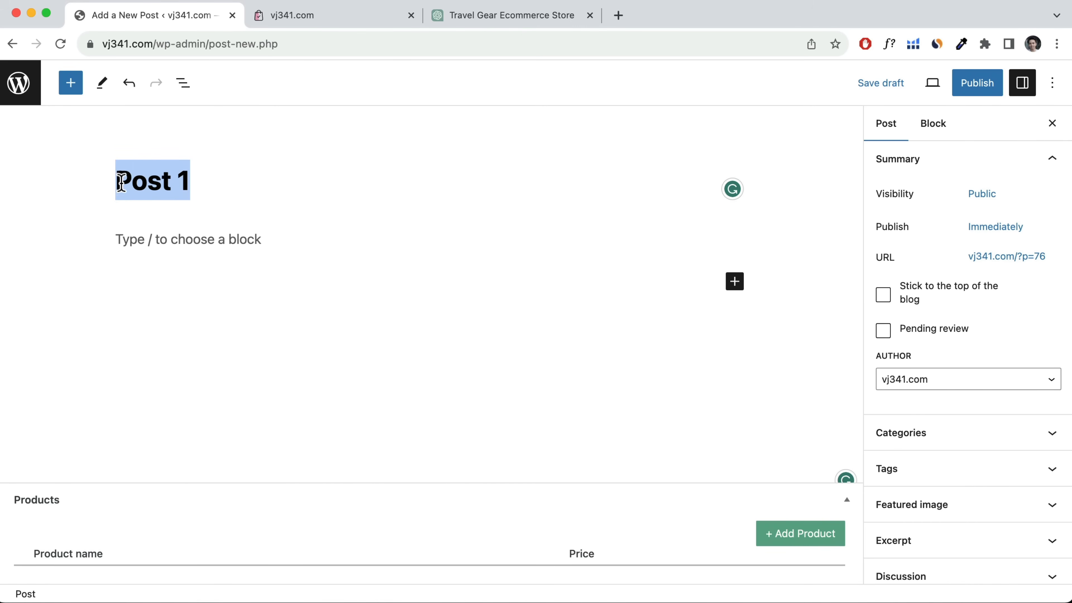
key(super+v)
- Copy the full Southeast Asia article body, from intro to conclusion, from ChatGPT
click(157, 279)
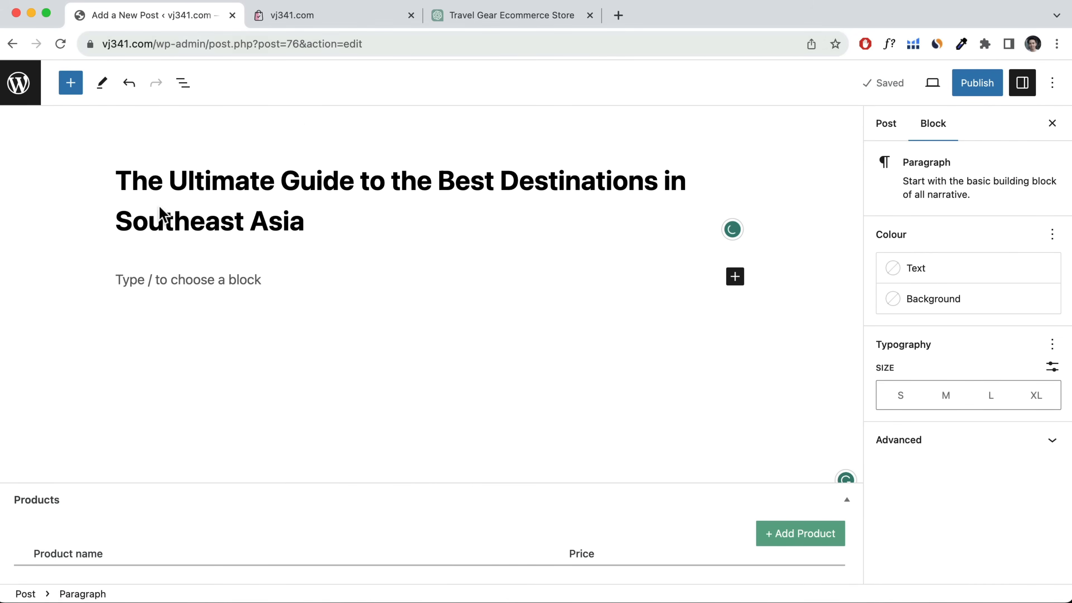
click(461, 18)
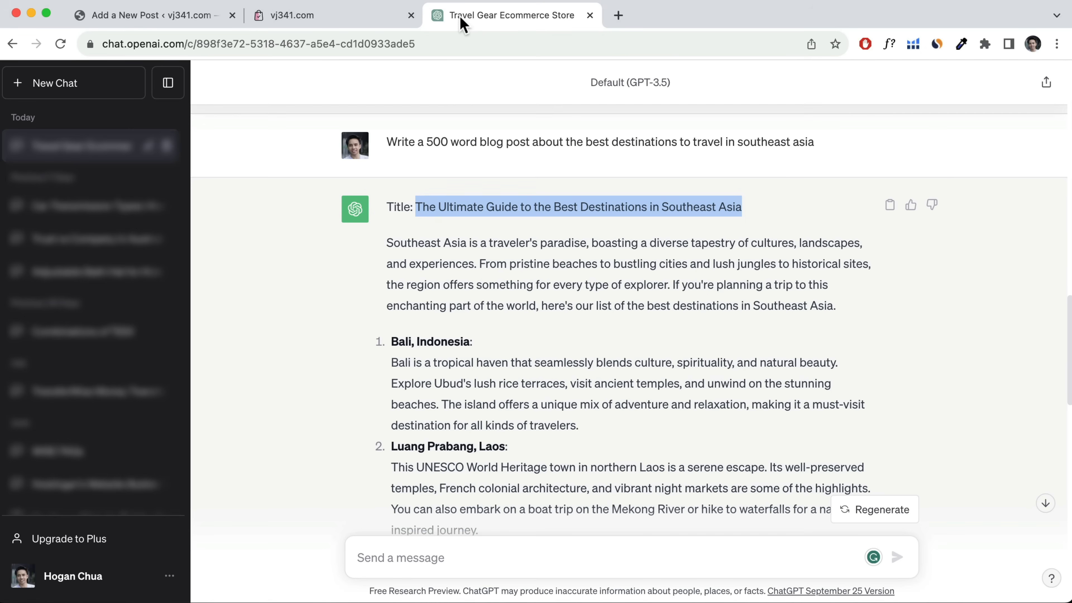
drag(388, 242, 692, 592)
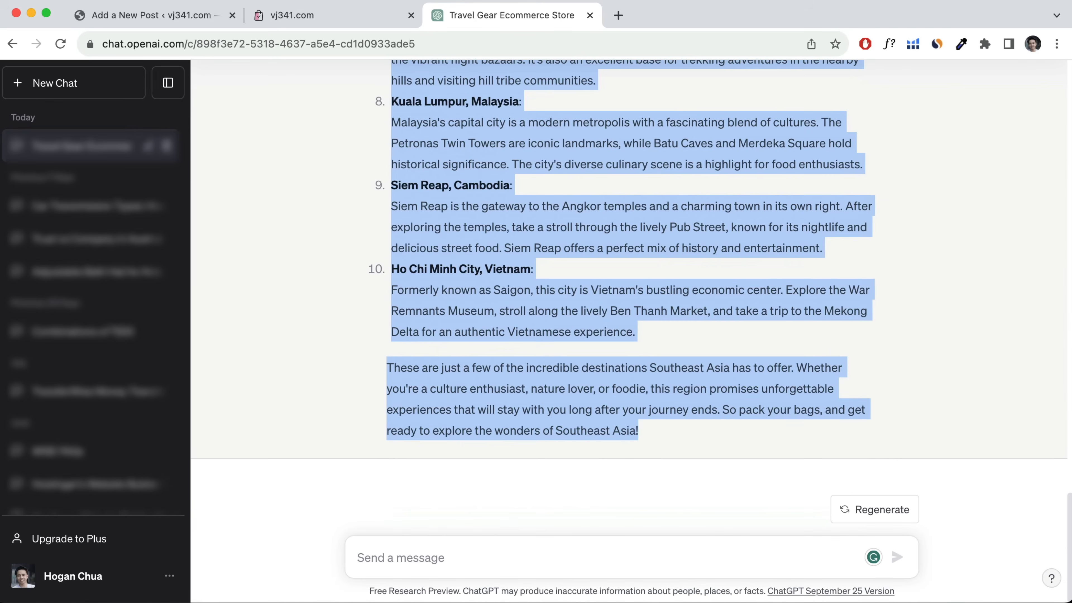
right_click(592, 380)
click(615, 412)
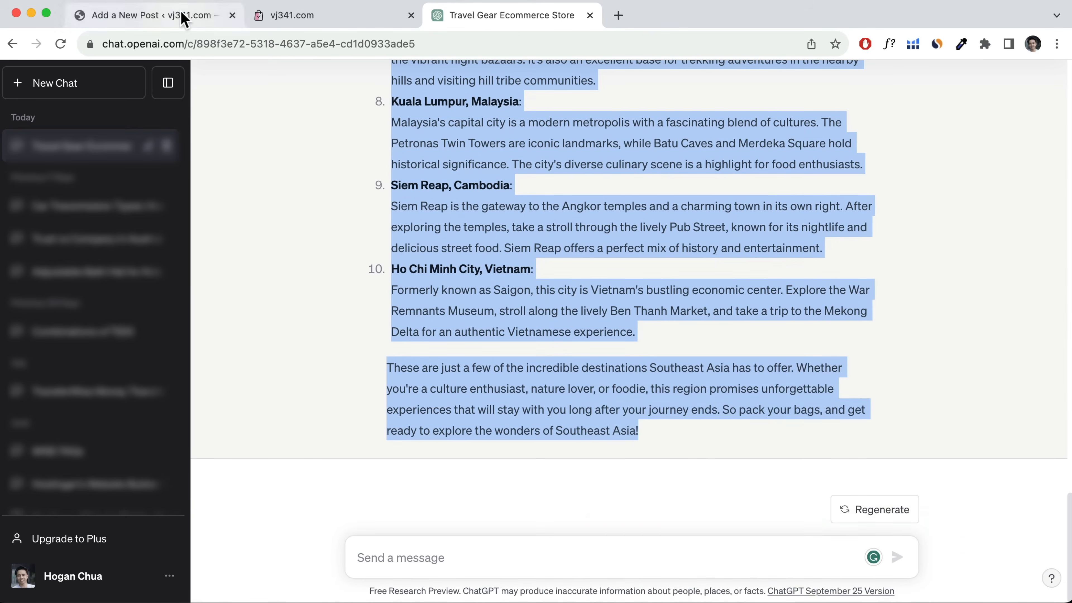
click(179, 15)
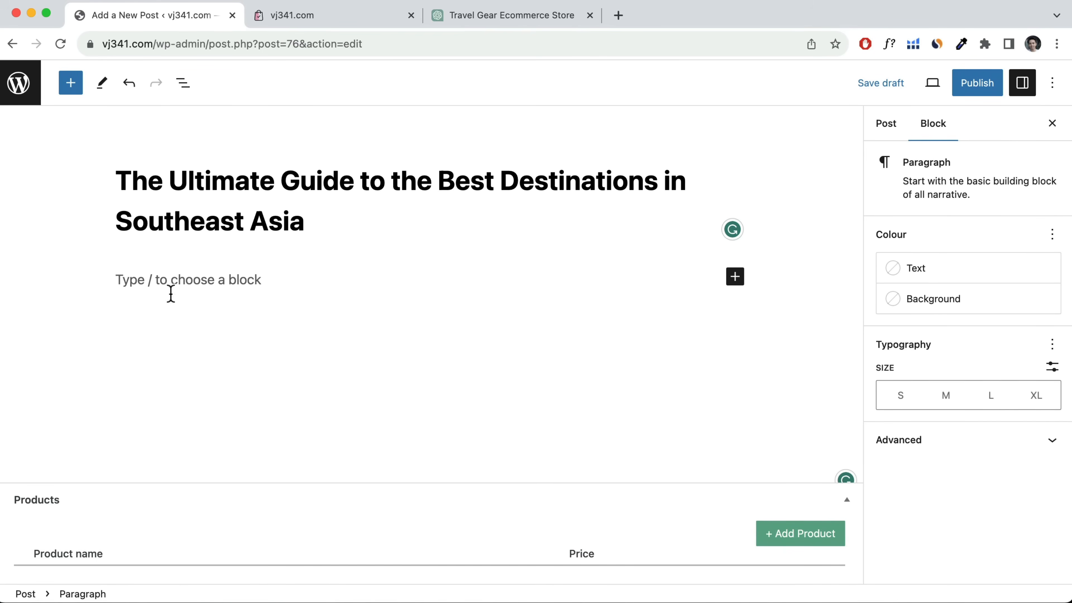
- Paste the Southeast Asia article into the post body and add a blank block after its intro
key(cmd+v)
scroll(492, 306, up, 10)
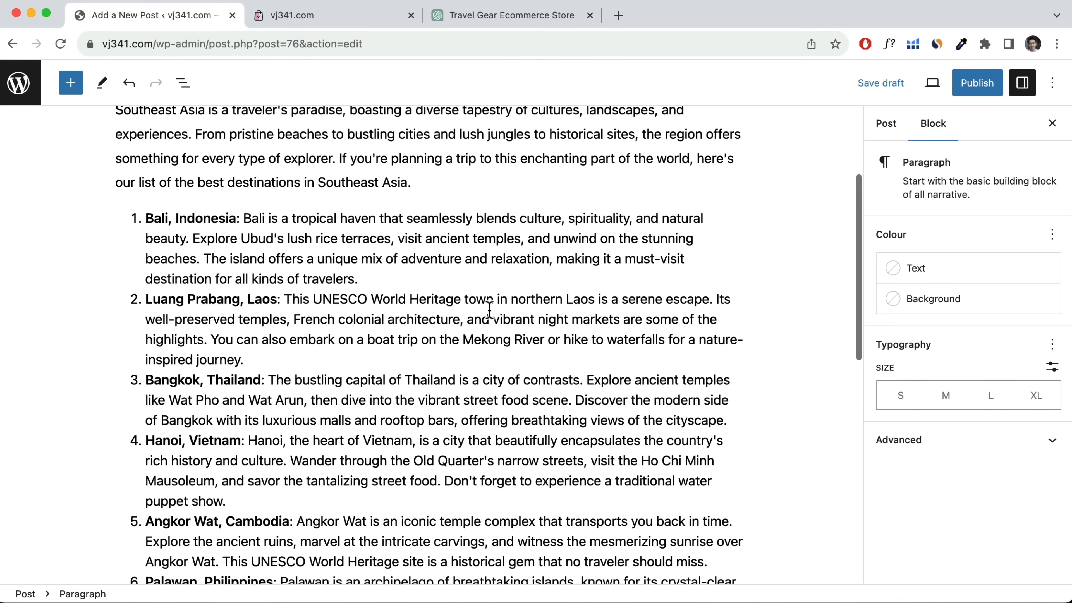
scroll(490, 311, up, 4)
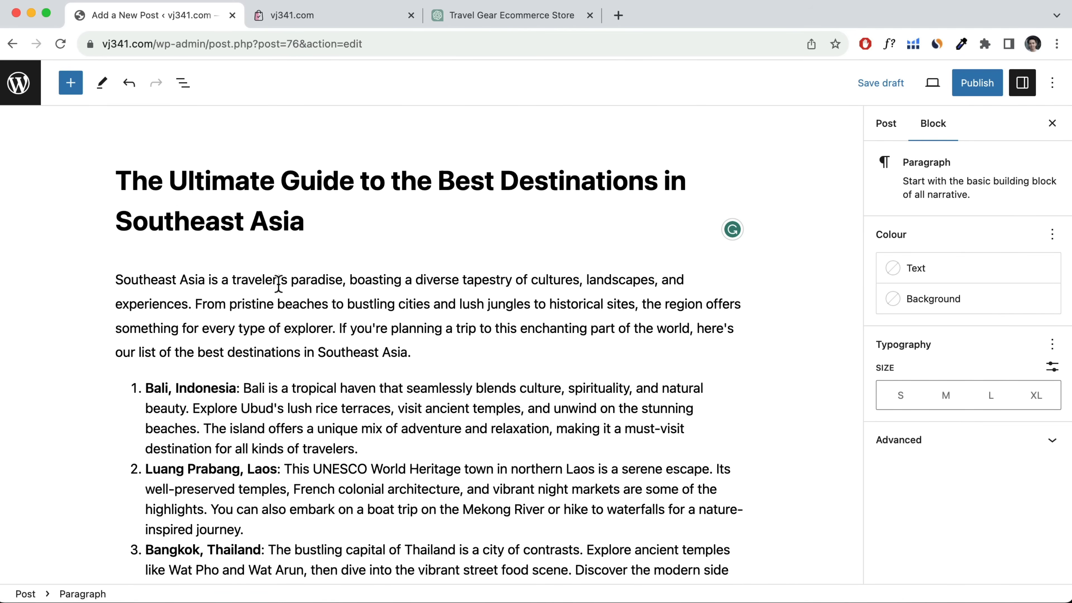
scroll(415, 355, down, 3)
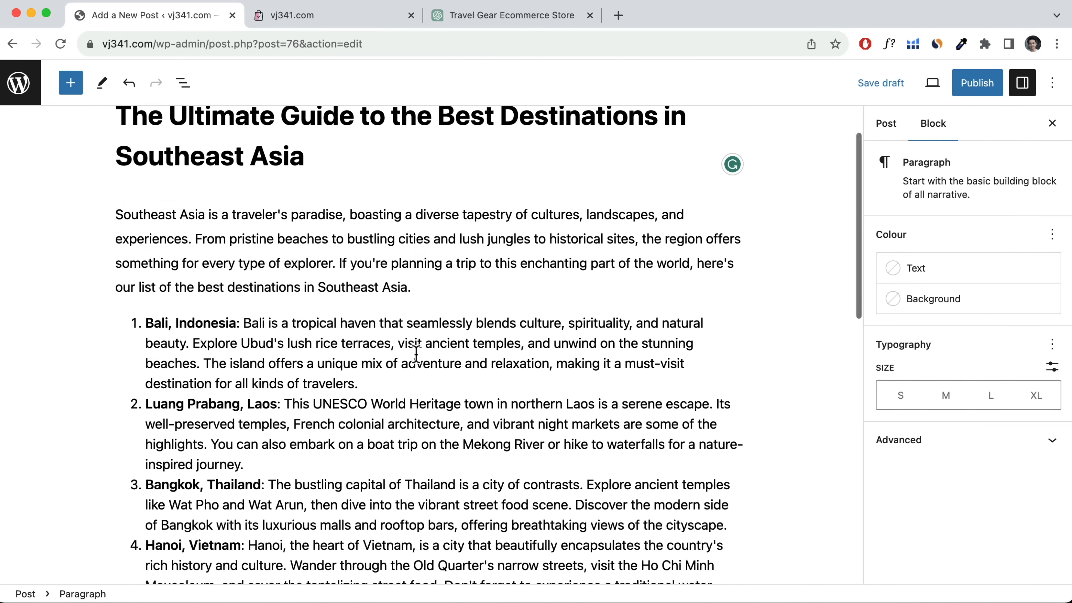
scroll(414, 295, up, 1)
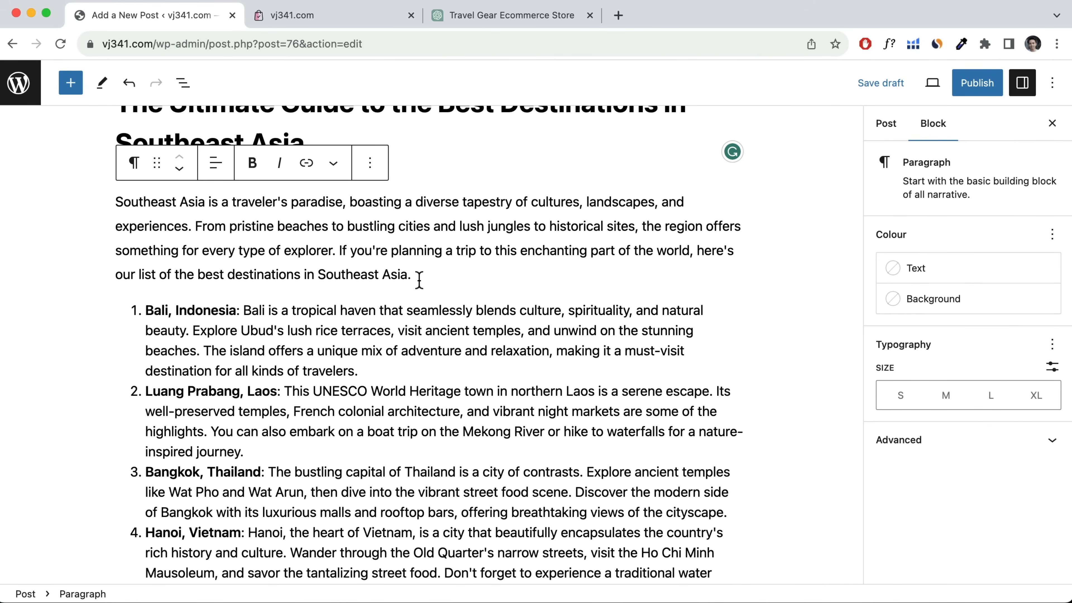
click(417, 275)
key(Return)
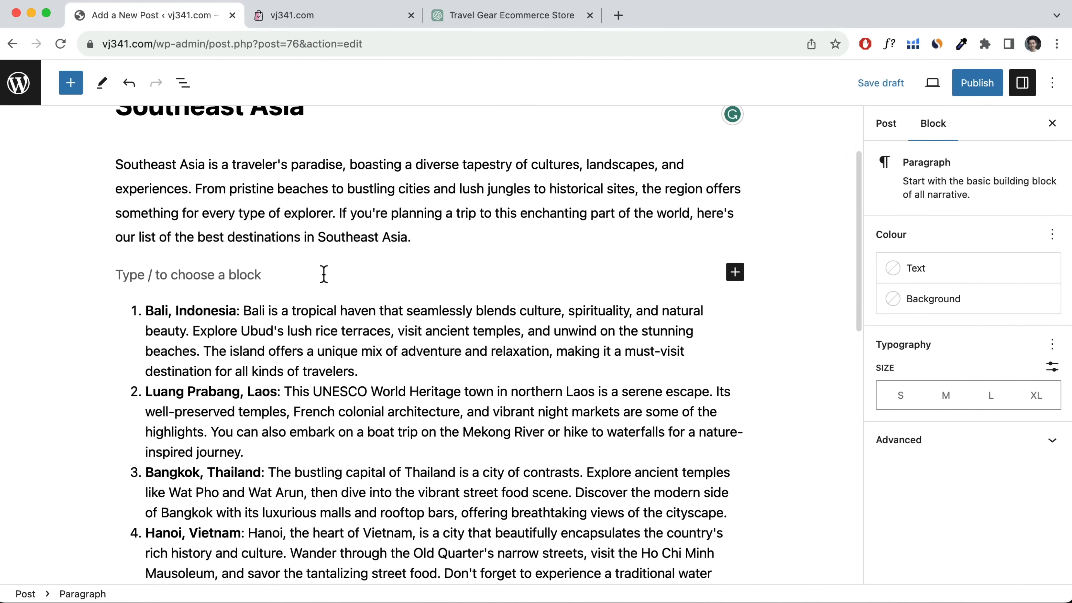
- Insert an Image block and browse for an upload in Desktop > Blog Images
click(736, 274)
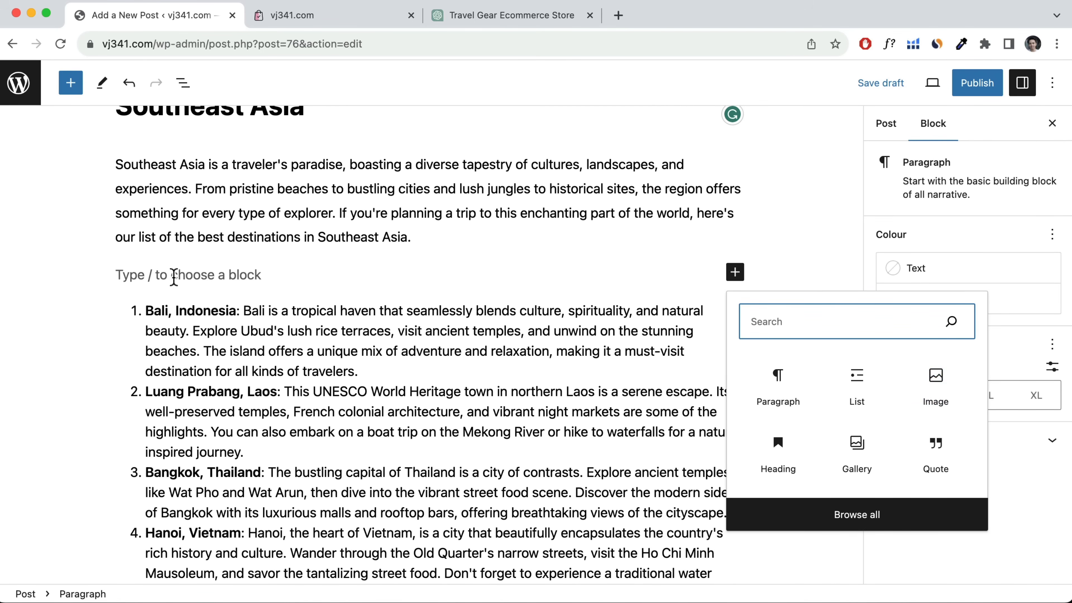
click(931, 378)
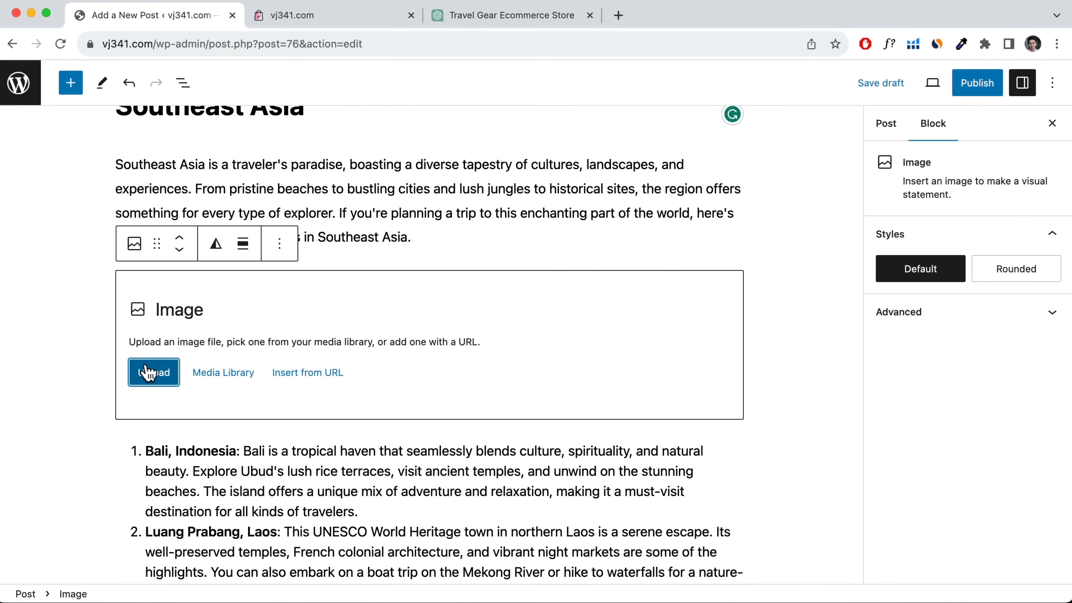
click(149, 374)
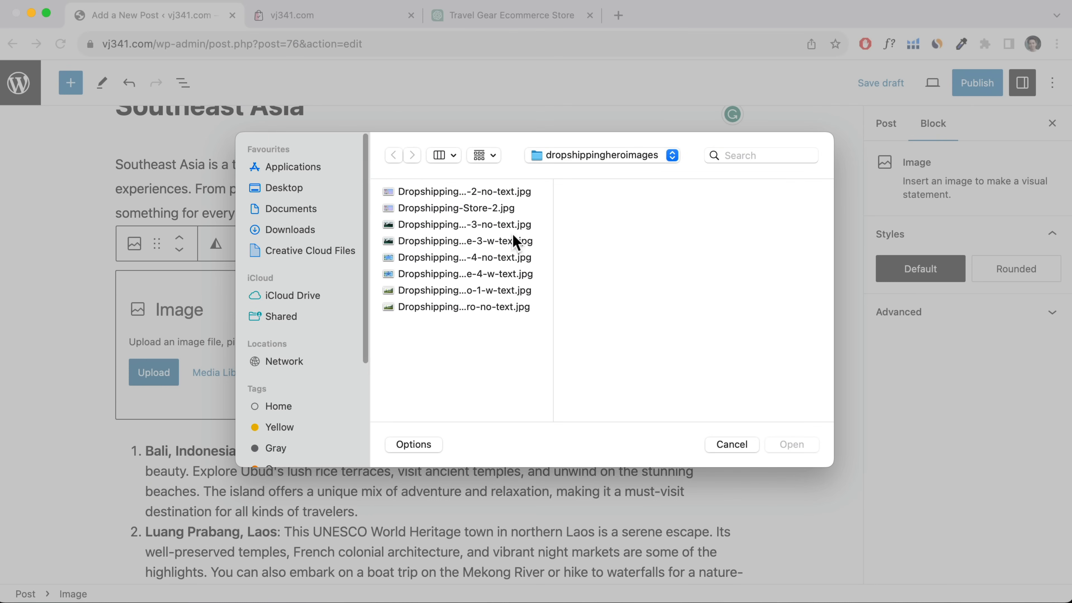
click(577, 156)
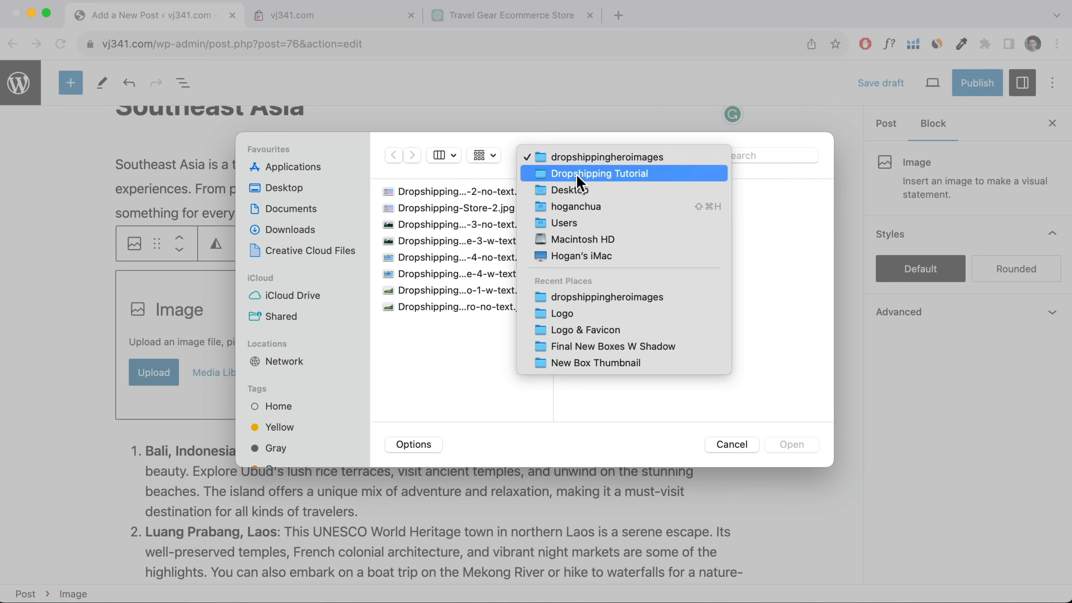
click(577, 190)
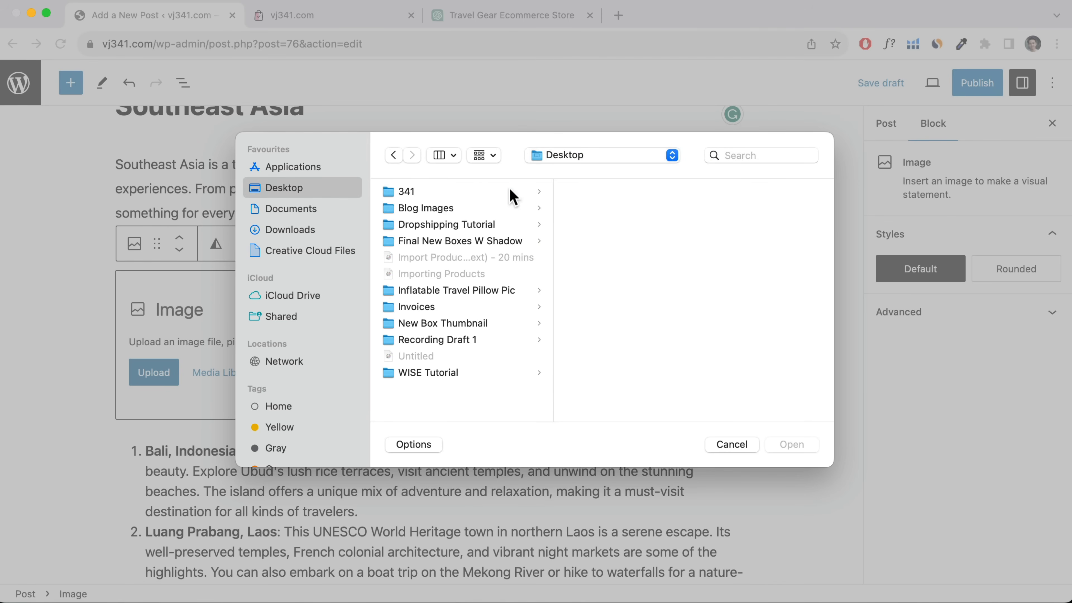
click(446, 209)
- Upload the forest photo spenser-sembrat-K3nsokxtukM-unsplash.jpeg into the Image block
click(610, 193)
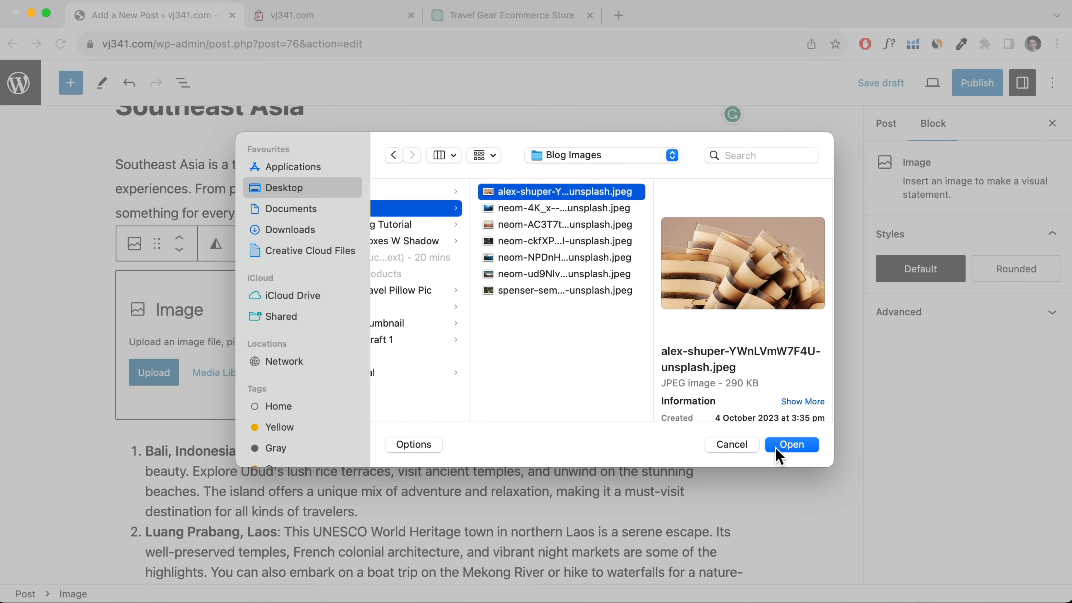
click(579, 213)
click(571, 226)
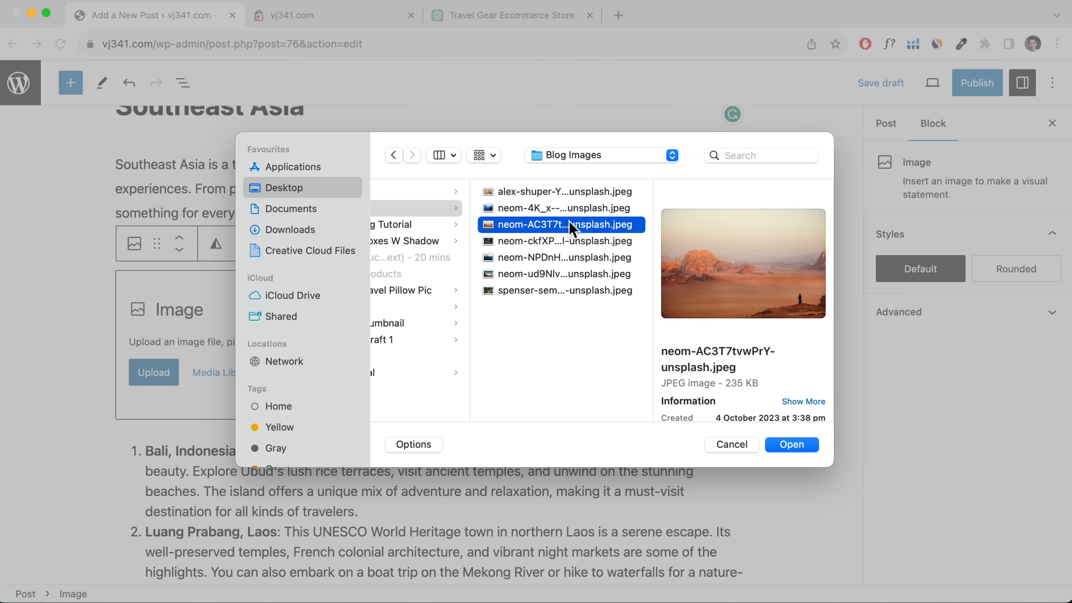
click(569, 241)
click(567, 257)
click(566, 274)
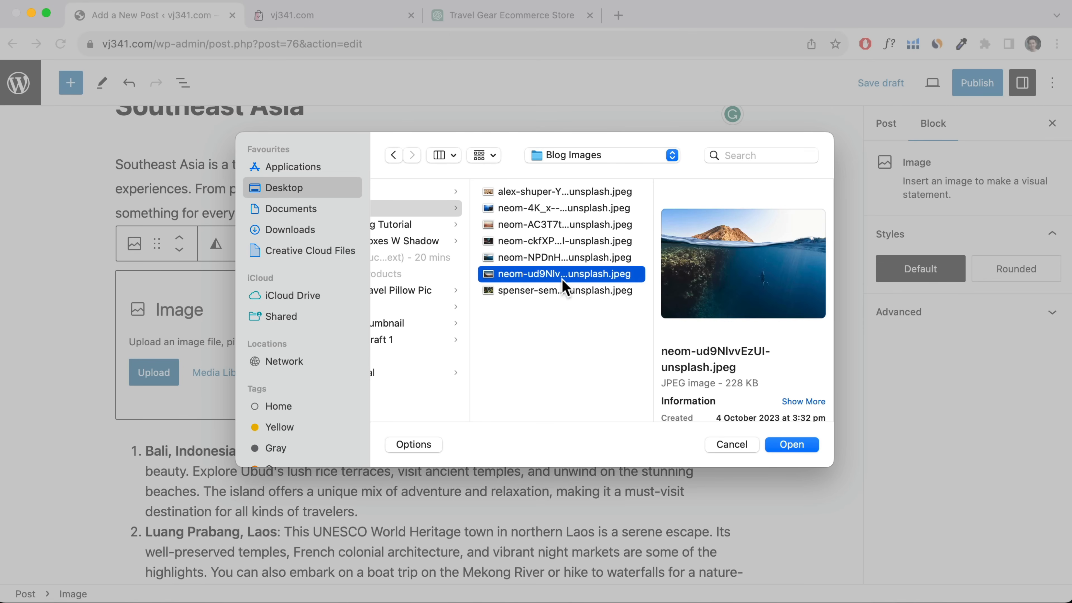
click(558, 291)
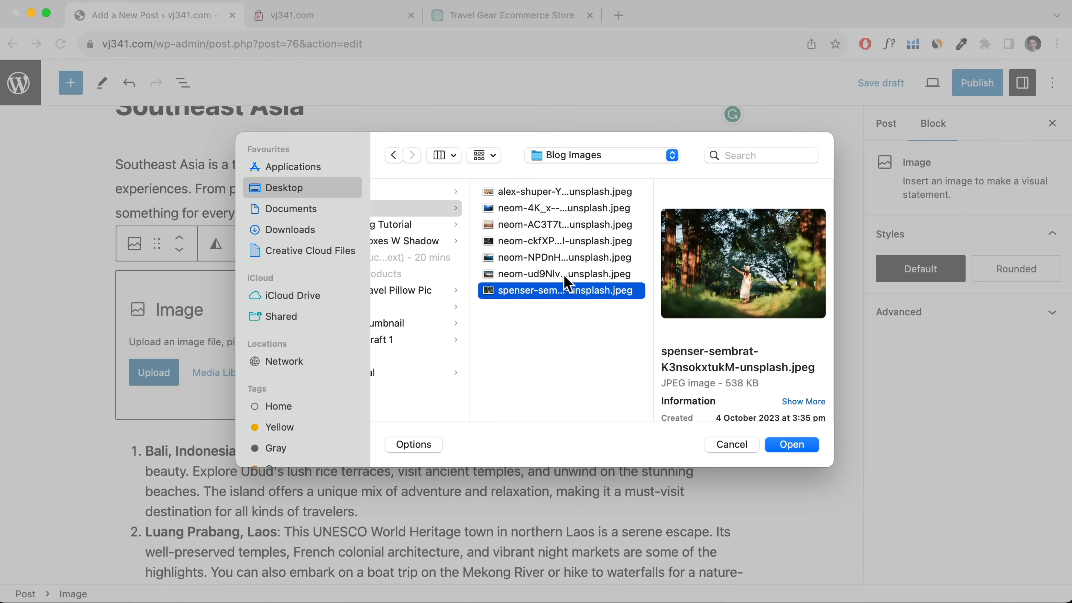
click(792, 444)
scroll(574, 357, down, 5)
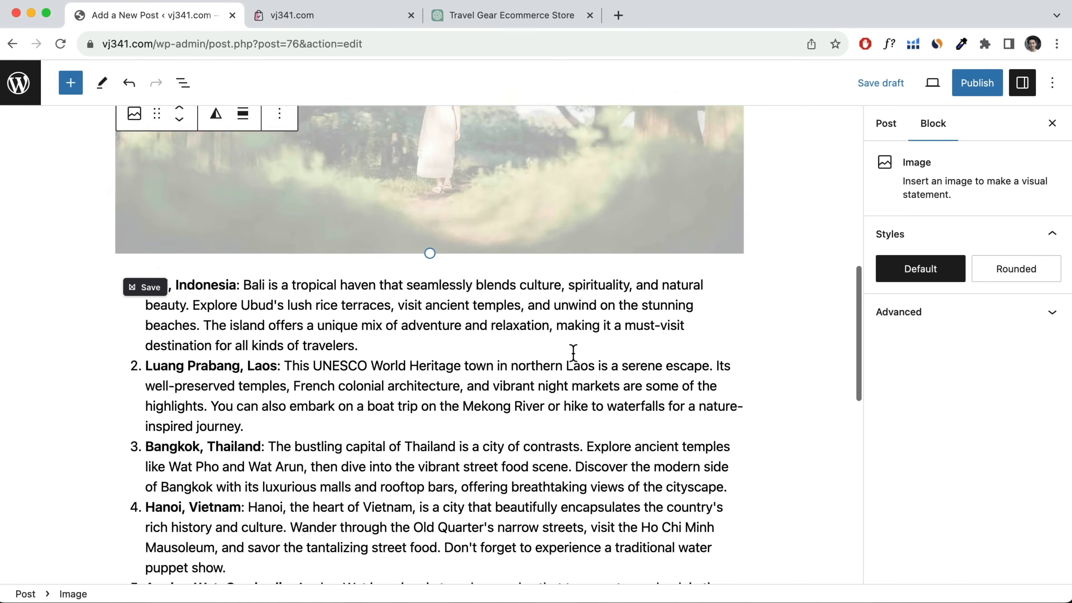
scroll(573, 353, down, 10)
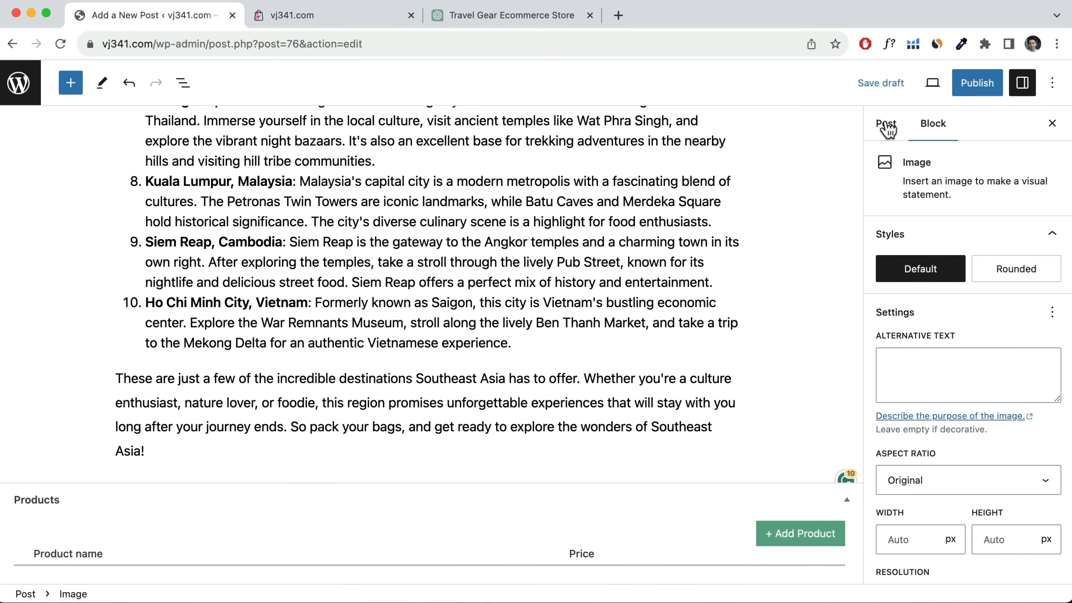
- Create a new 'Travel' category for the post and remove it from Blog
click(887, 126)
scroll(933, 287, down, 5)
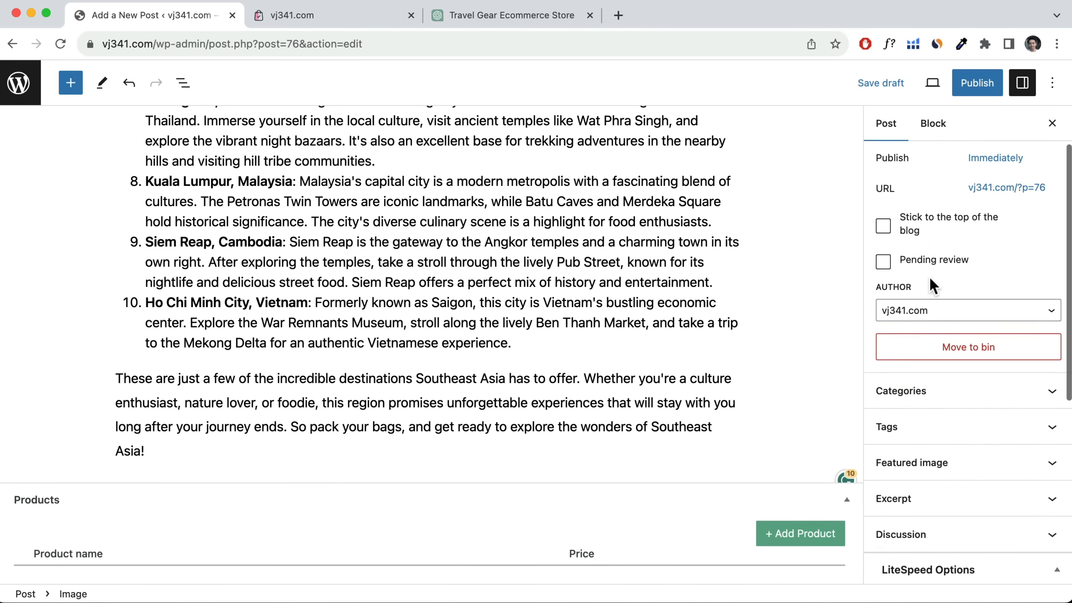
click(961, 264)
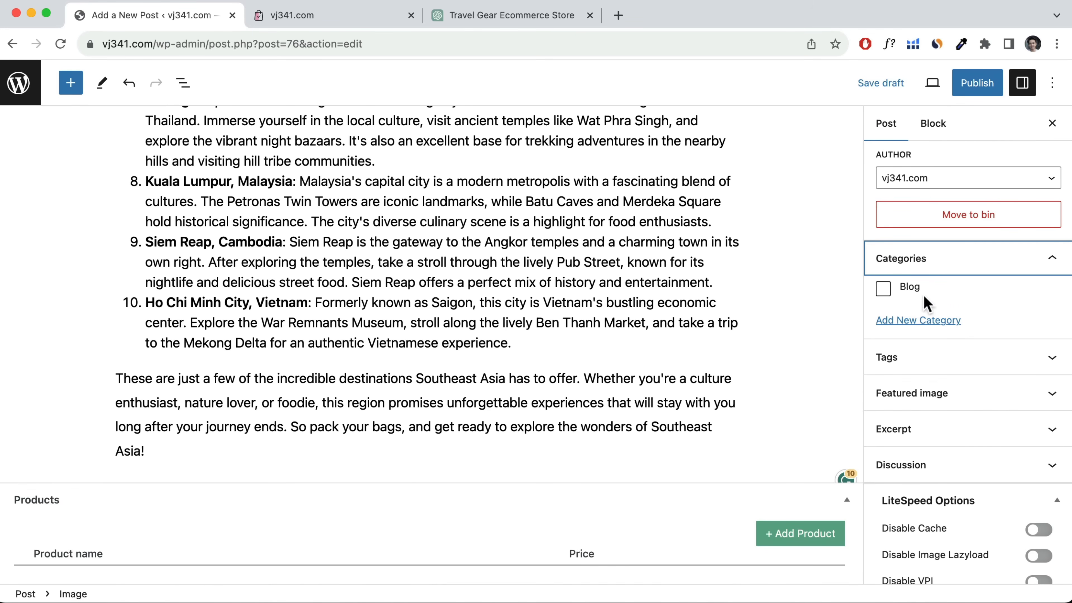
click(891, 296)
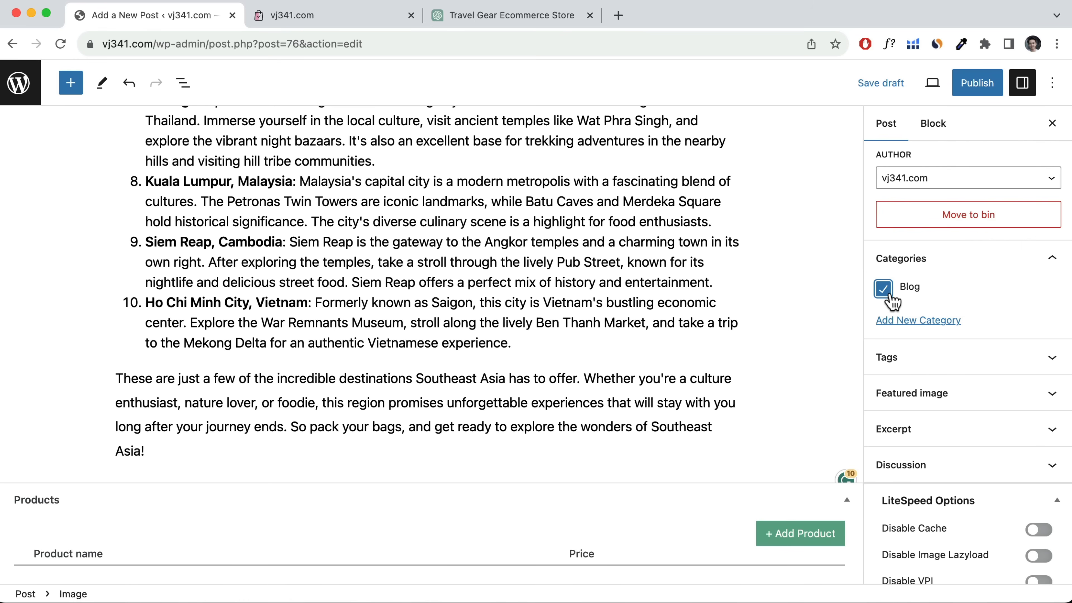
click(918, 319)
click(912, 367)
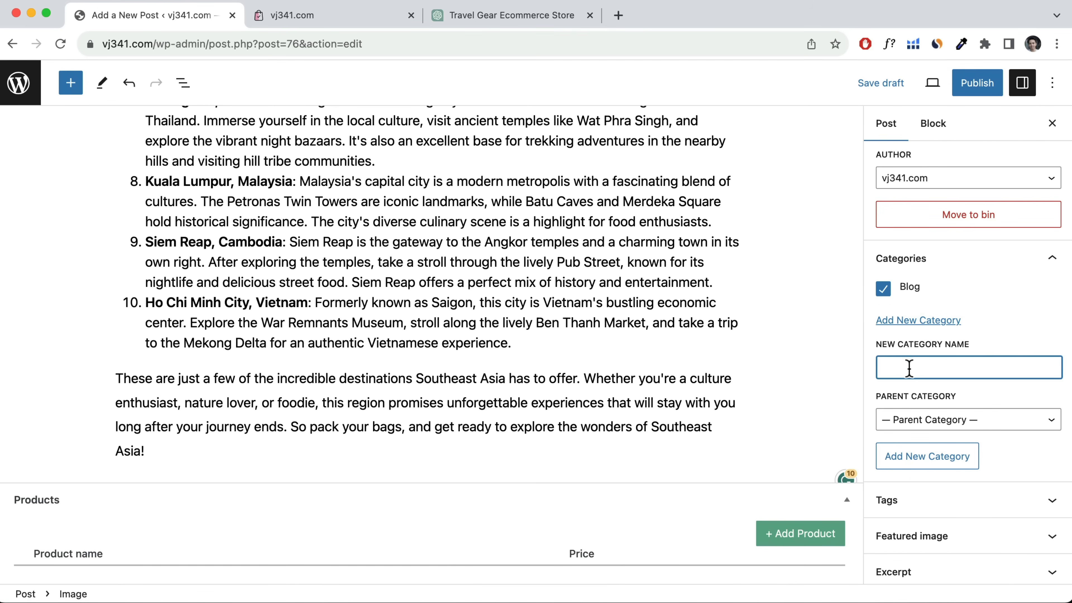
text(Travel)
click(931, 447)
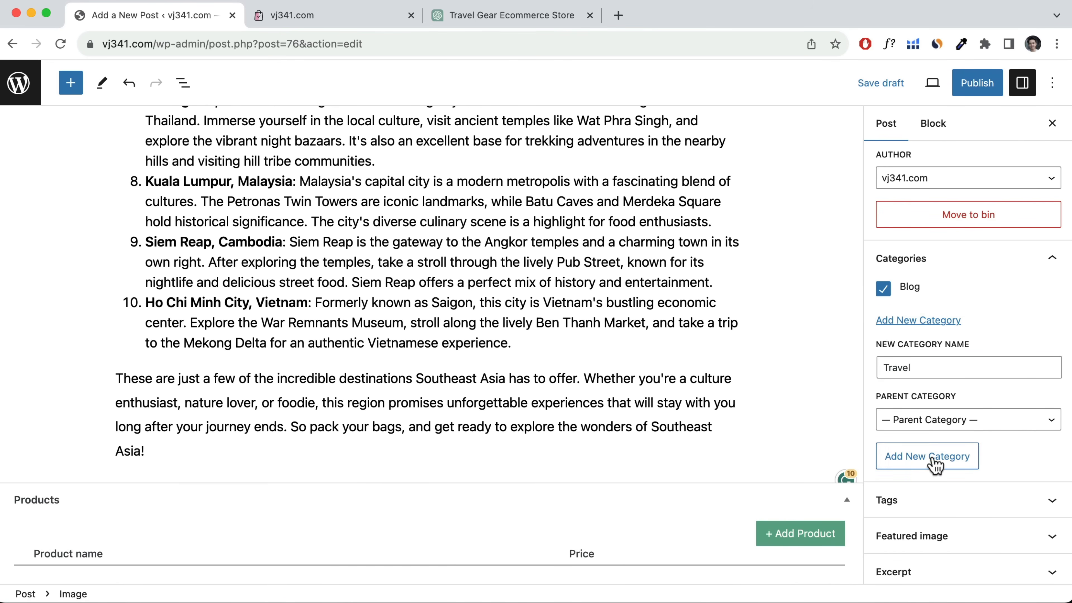
click(884, 289)
scroll(926, 347, down, 5)
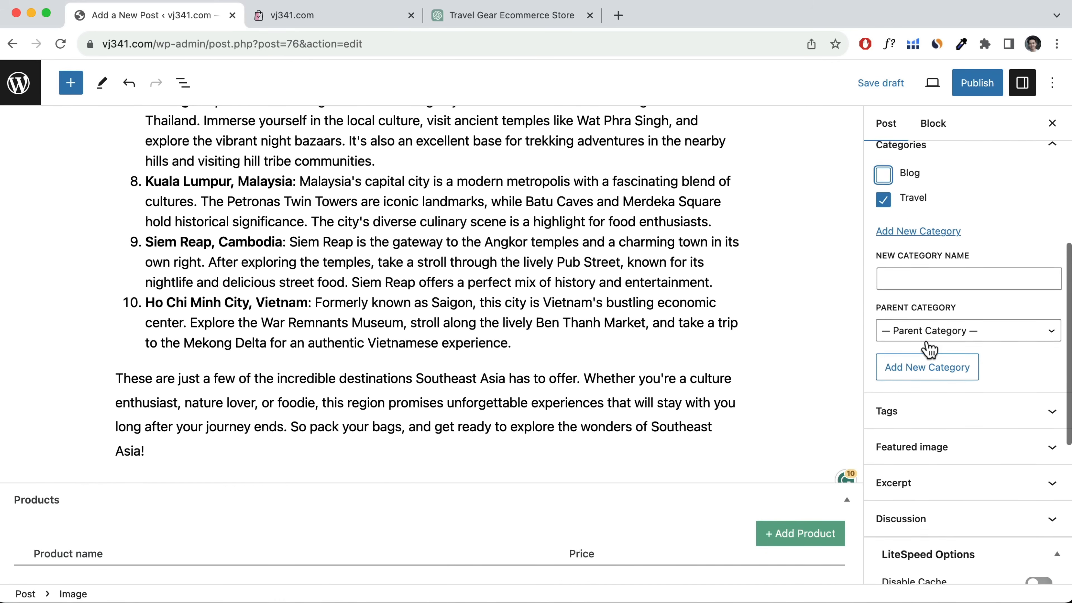
- Set the forest photo from the Media Library as the post's featured image
click(940, 355)
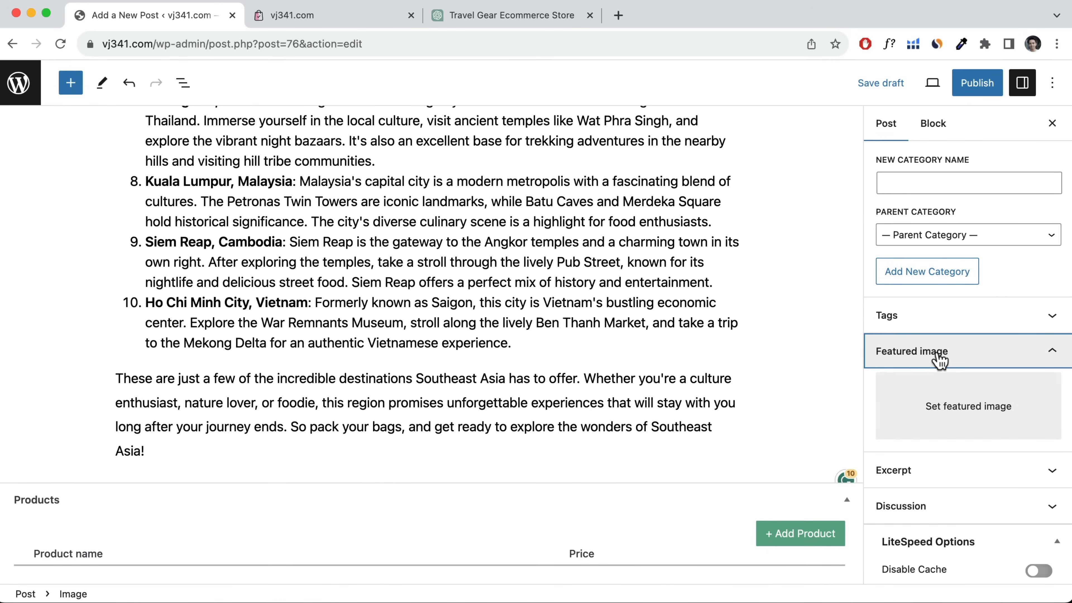
click(937, 404)
click(83, 263)
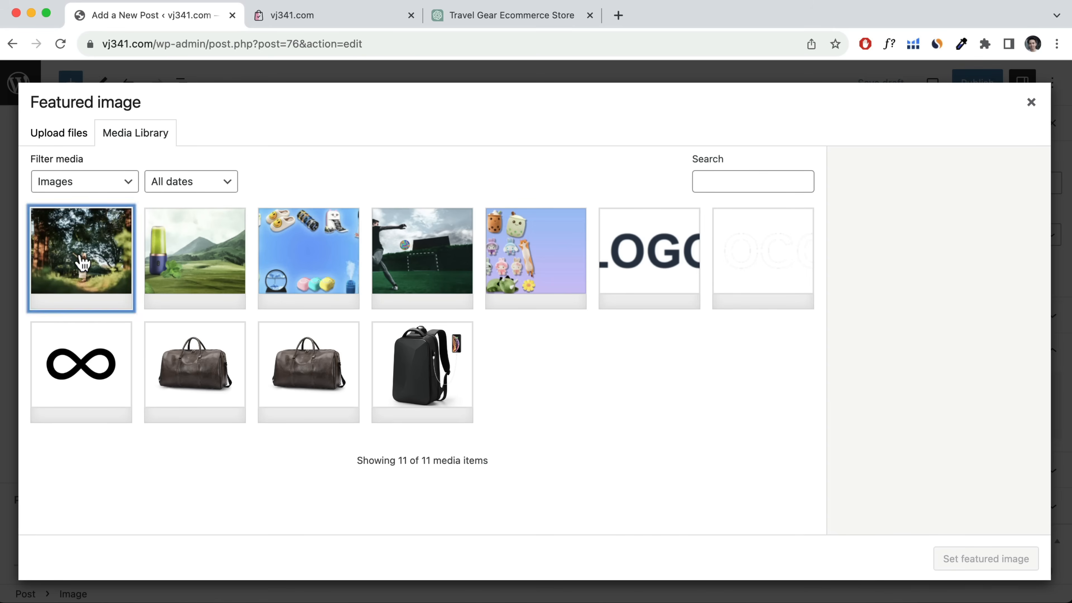
click(984, 559)
scroll(983, 543, down, 4)
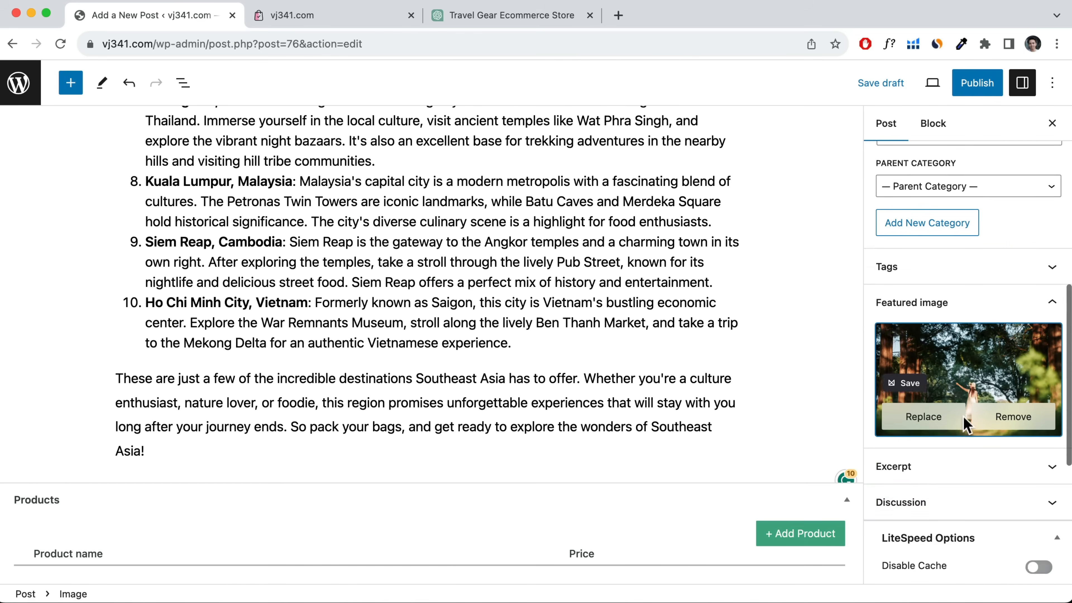
- Attach the ATLAS Crossbody Duffle Bag to the post's products
scroll(979, 395, down, 3)
scroll(972, 390, down, 2)
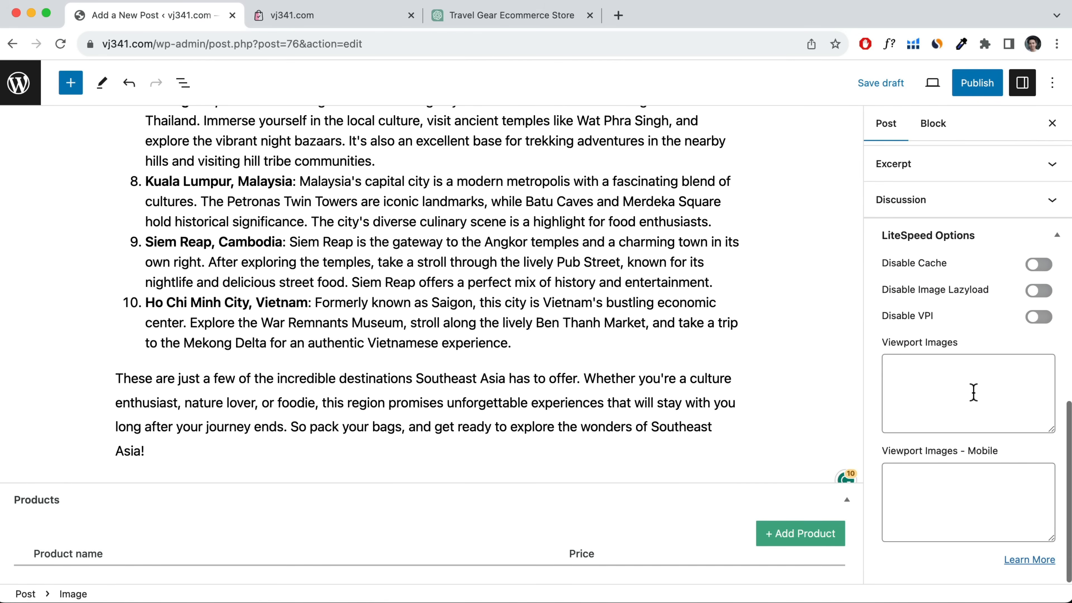
scroll(677, 388, up, 3)
scroll(674, 389, down, 3)
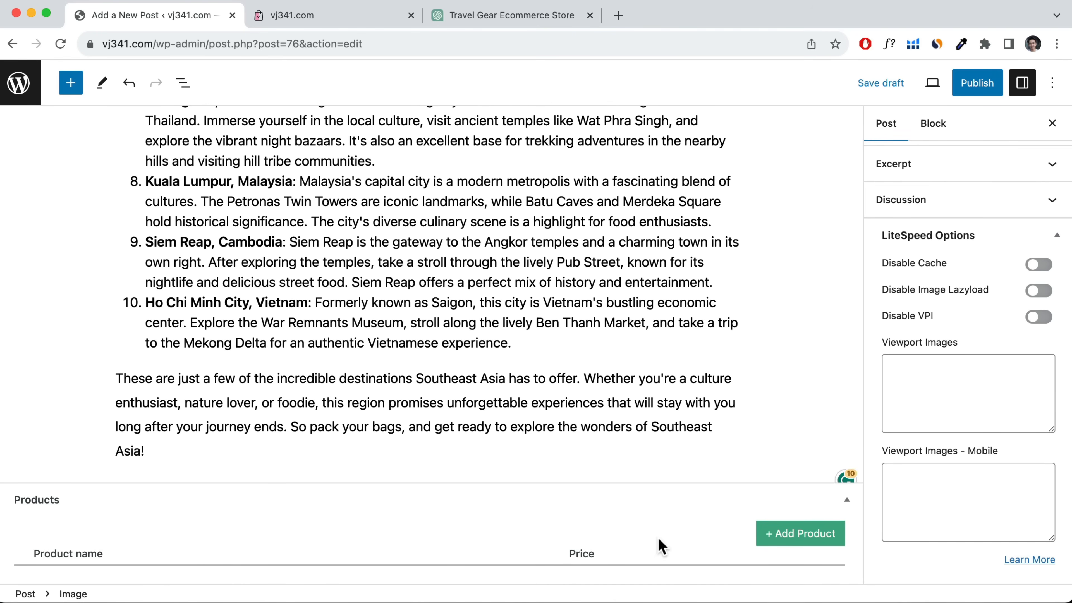
click(782, 541)
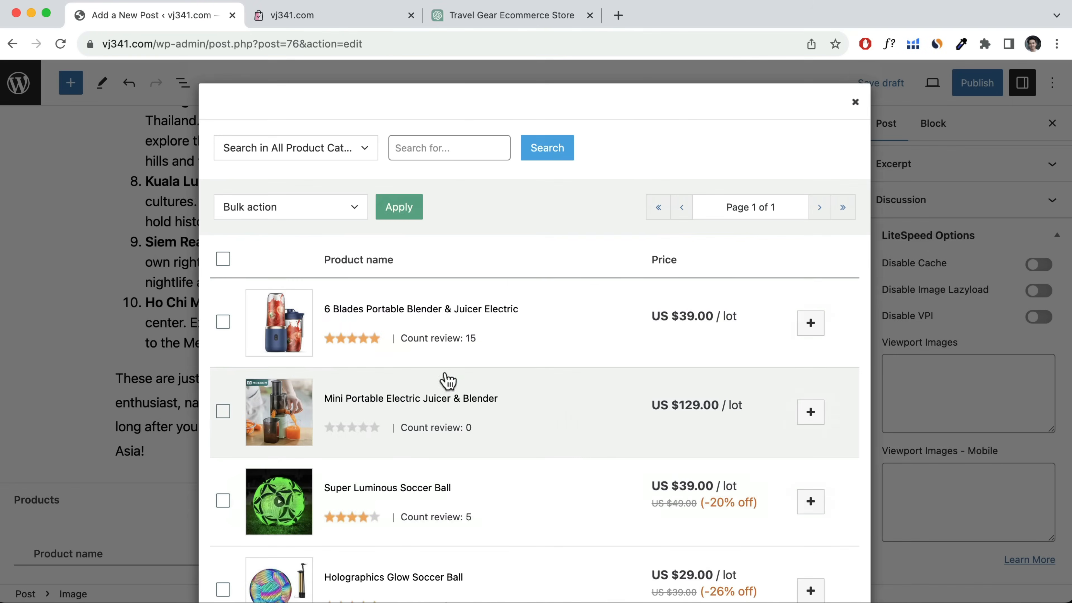
scroll(443, 378, down, 10)
scroll(289, 327, down, 2)
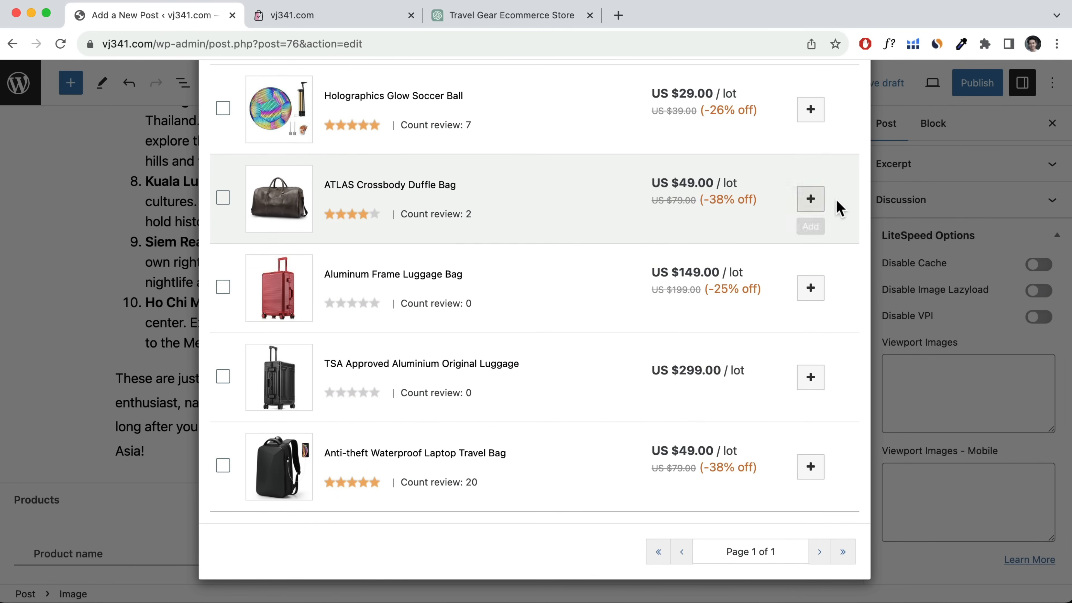
click(809, 199)
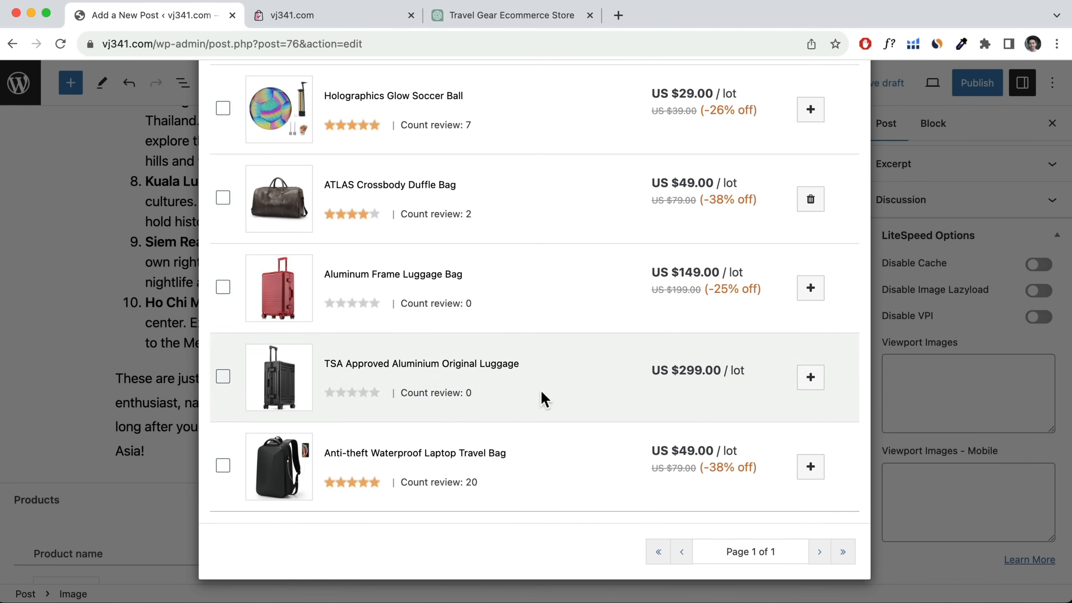
scroll(529, 435, up, 10)
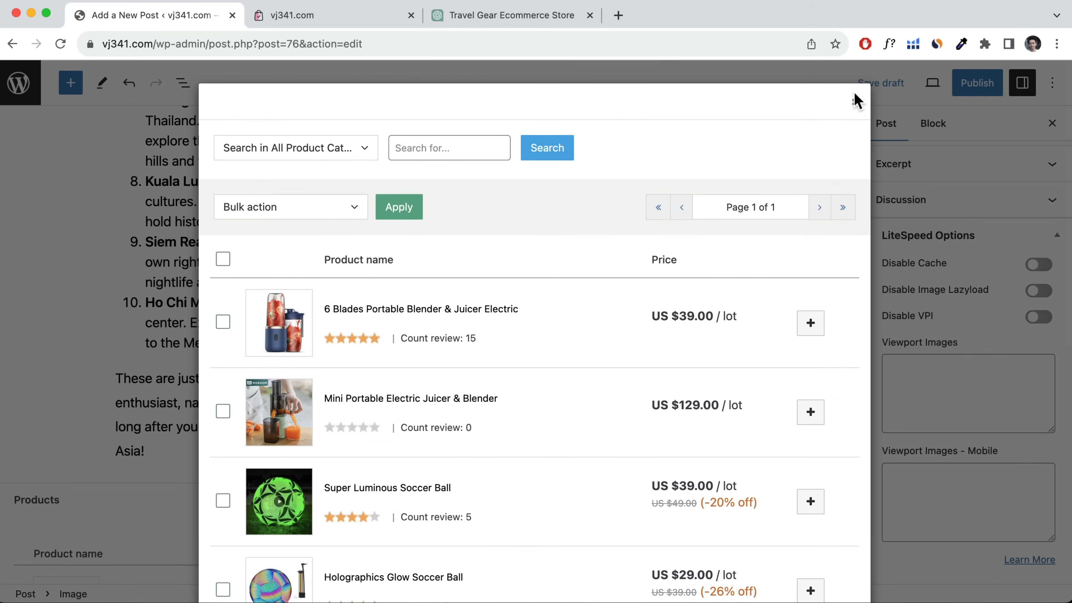
click(855, 104)
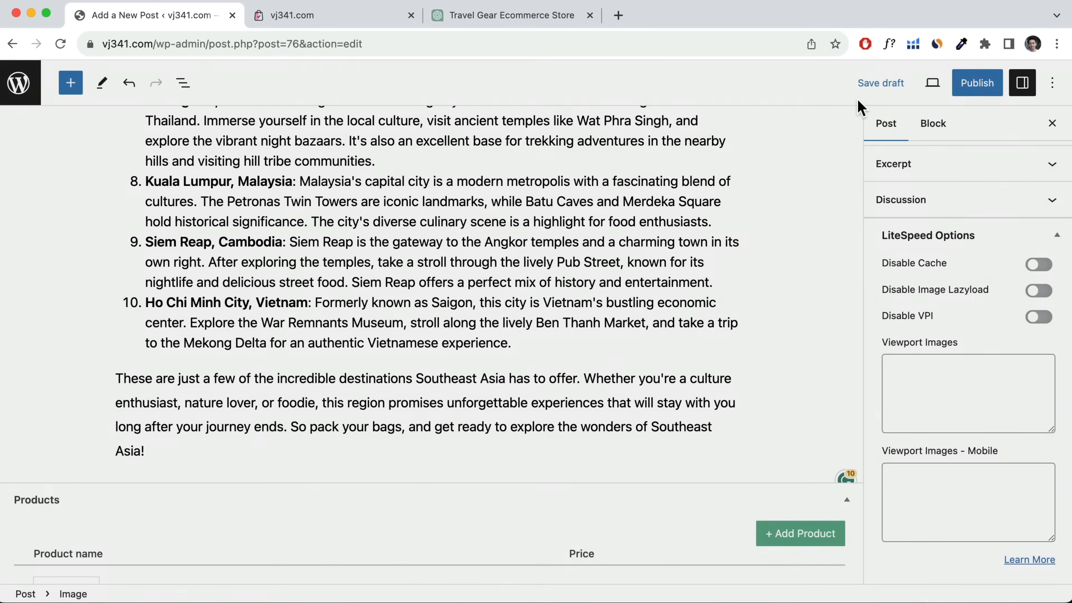
- Publish the post and view it on the live site
scroll(788, 350, up, 15)
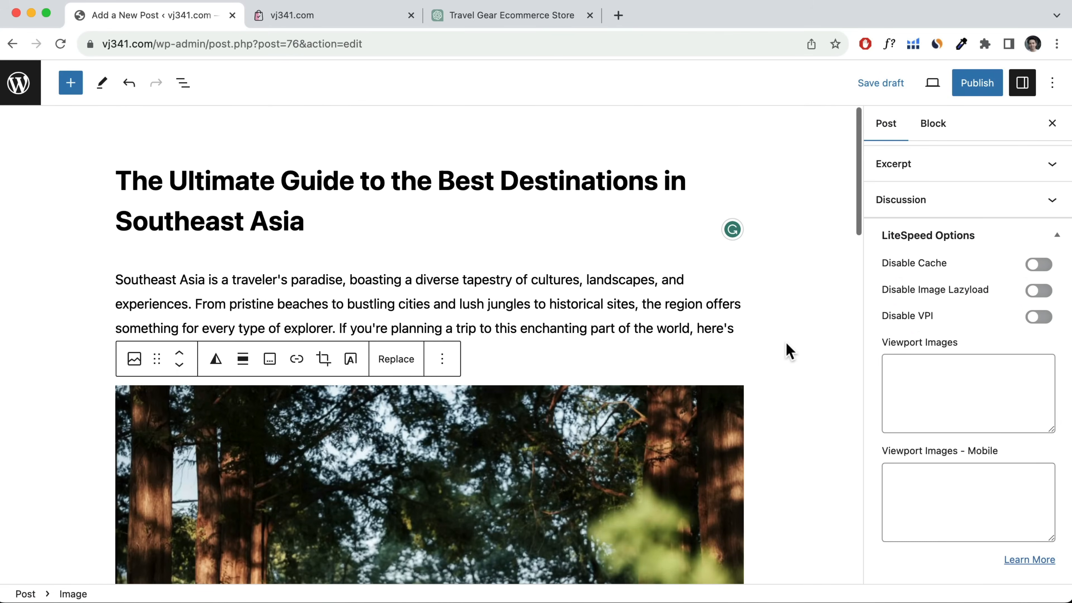
click(976, 83)
click(922, 88)
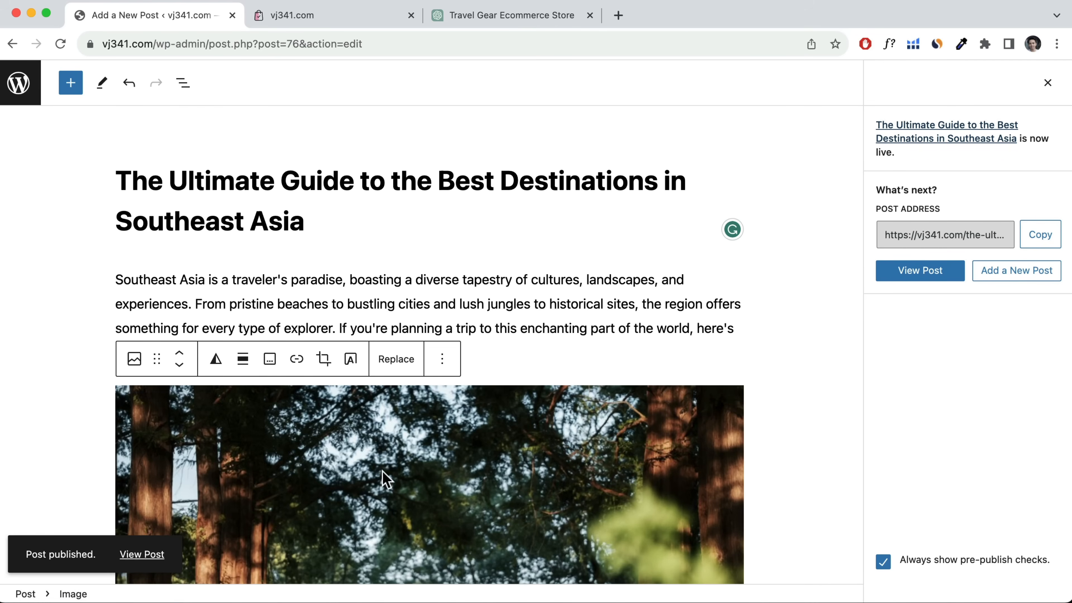
click(128, 559)
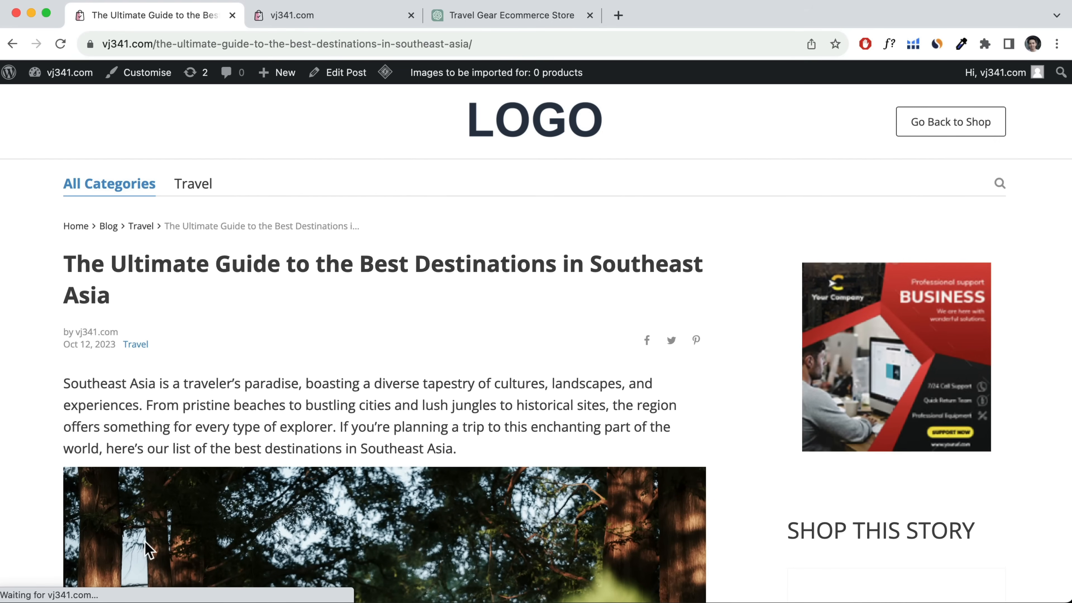
- Check the live post's forest photo, destination list and Shop This Story duffle bag card, then go to the blog page
scroll(295, 359, down, 10)
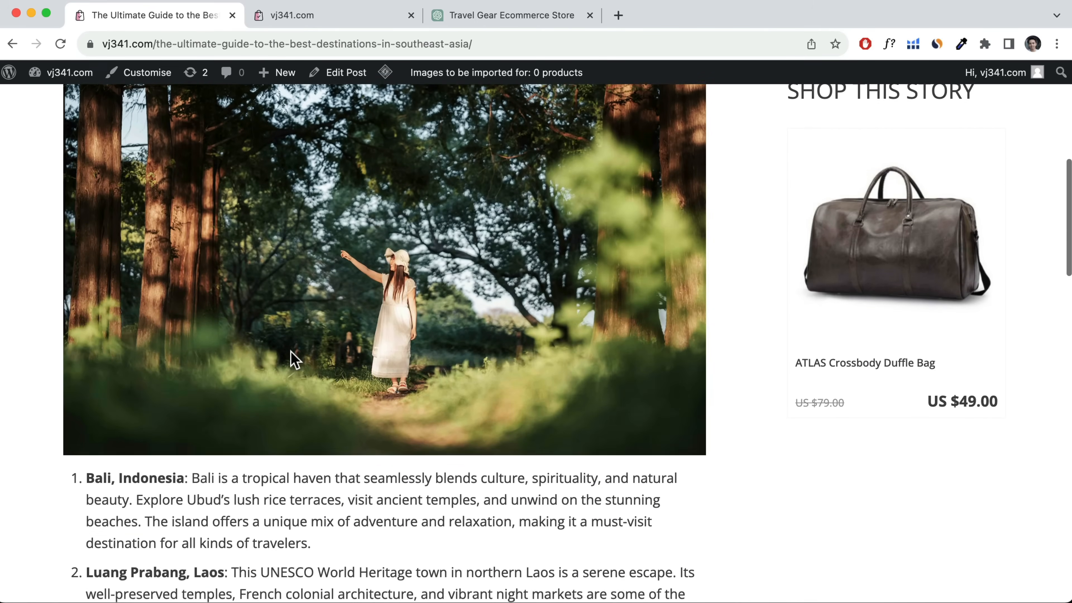
scroll(289, 355, up, 10)
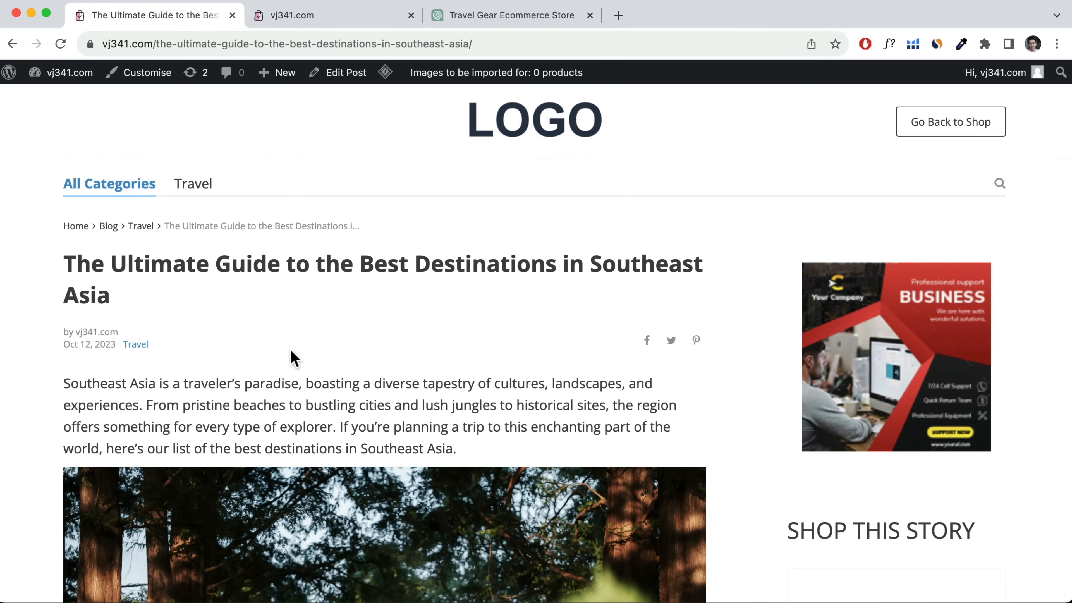
scroll(290, 382, down, 5)
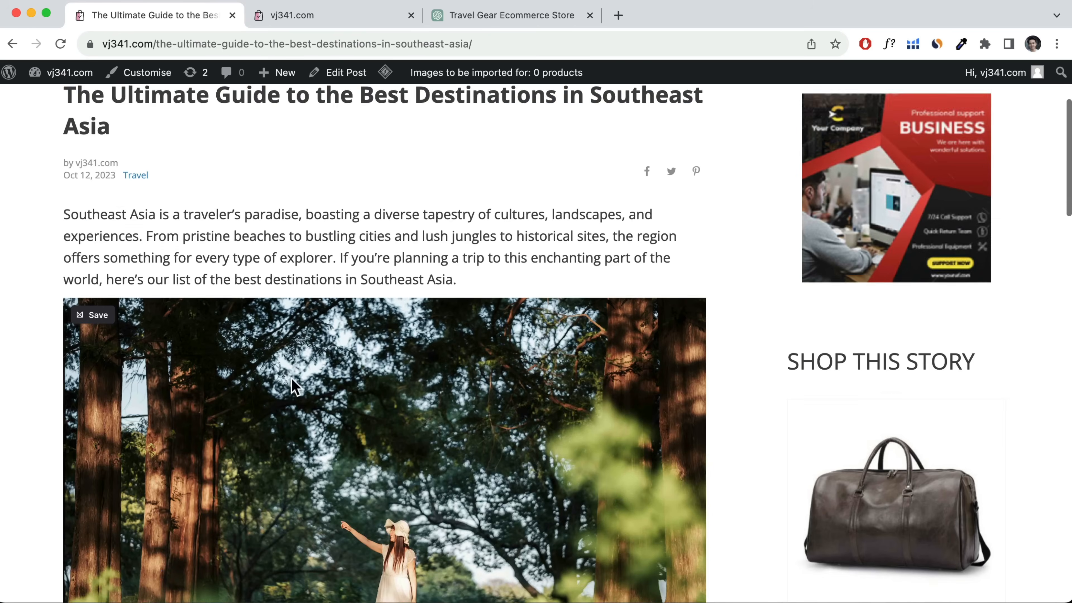
scroll(291, 380, up, 5)
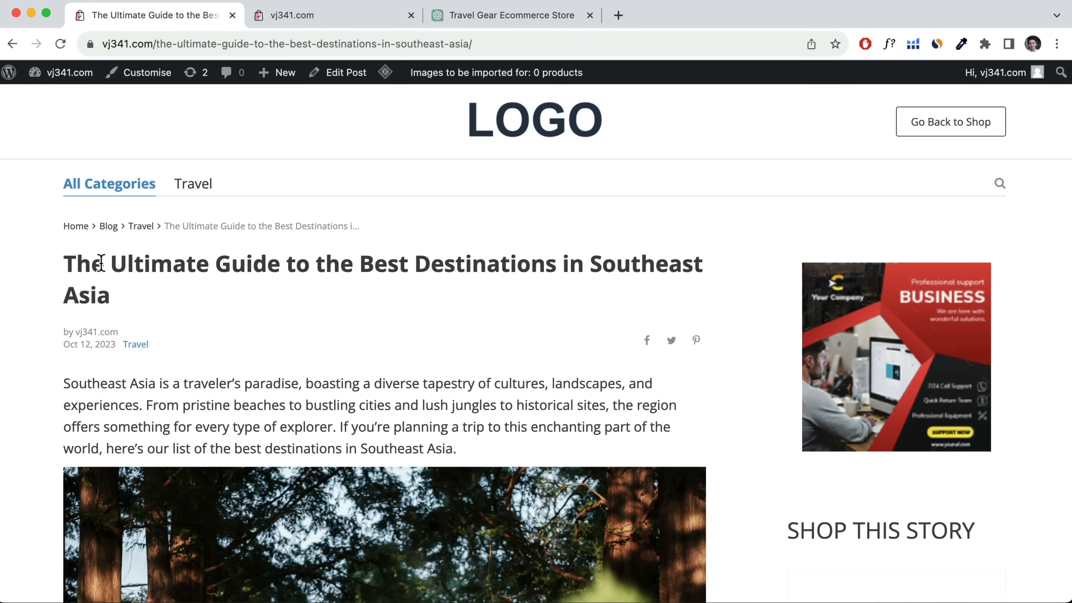
scroll(249, 348, down, 10)
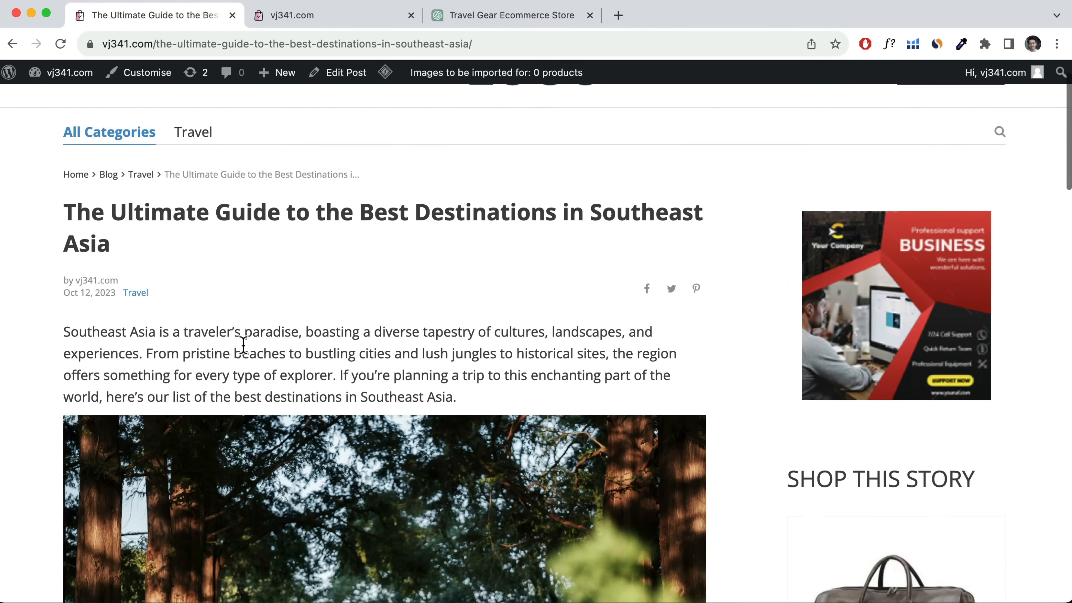
scroll(292, 334, down, 5)
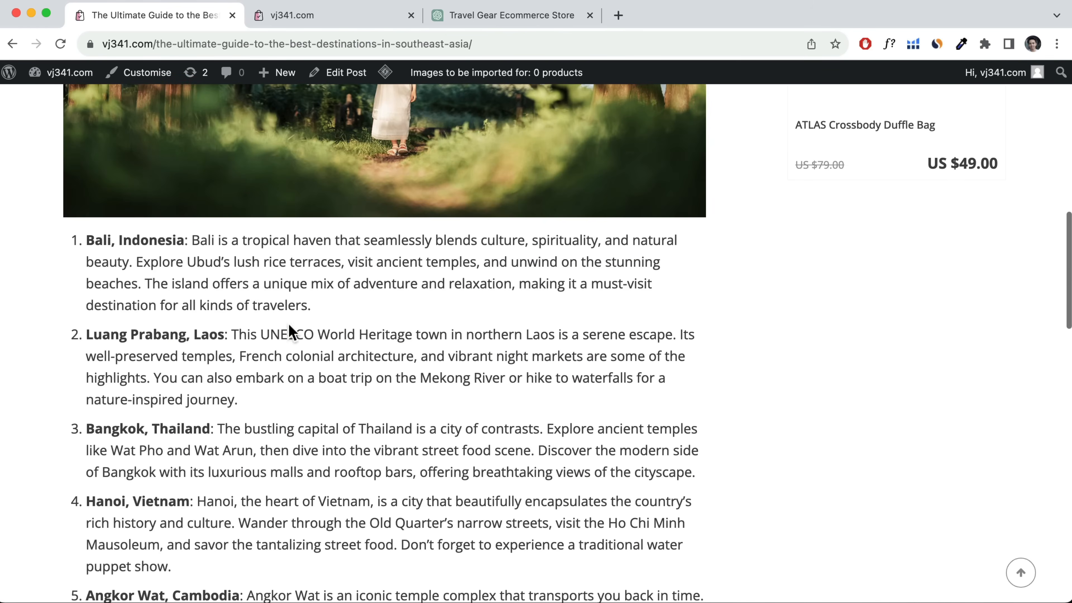
scroll(291, 334, up, 9)
mouse_move(829, 298)
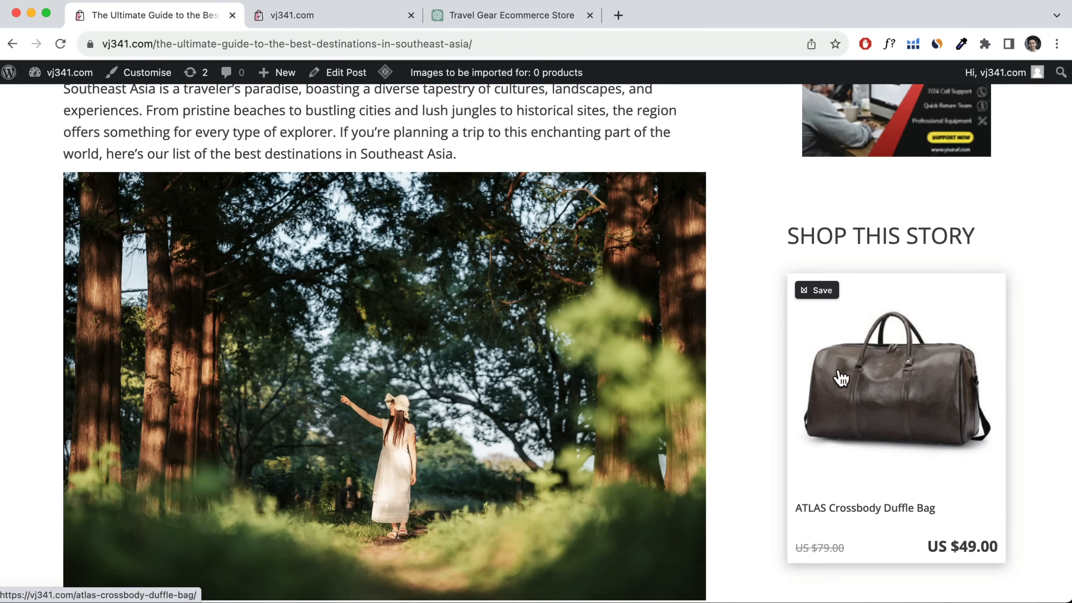
scroll(722, 323, up, 7)
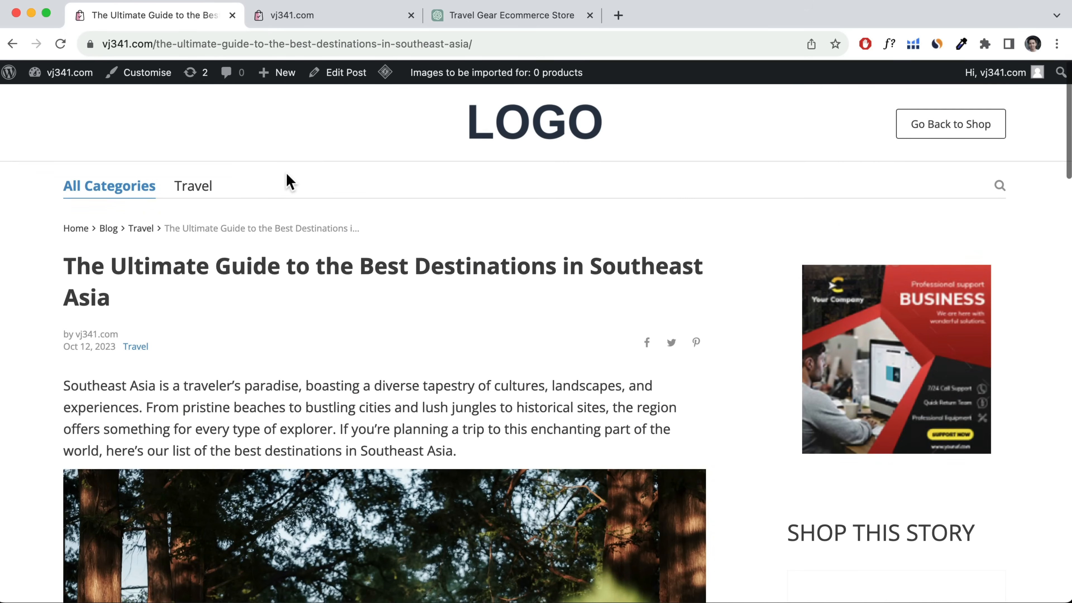
scroll(680, 264, down, 20)
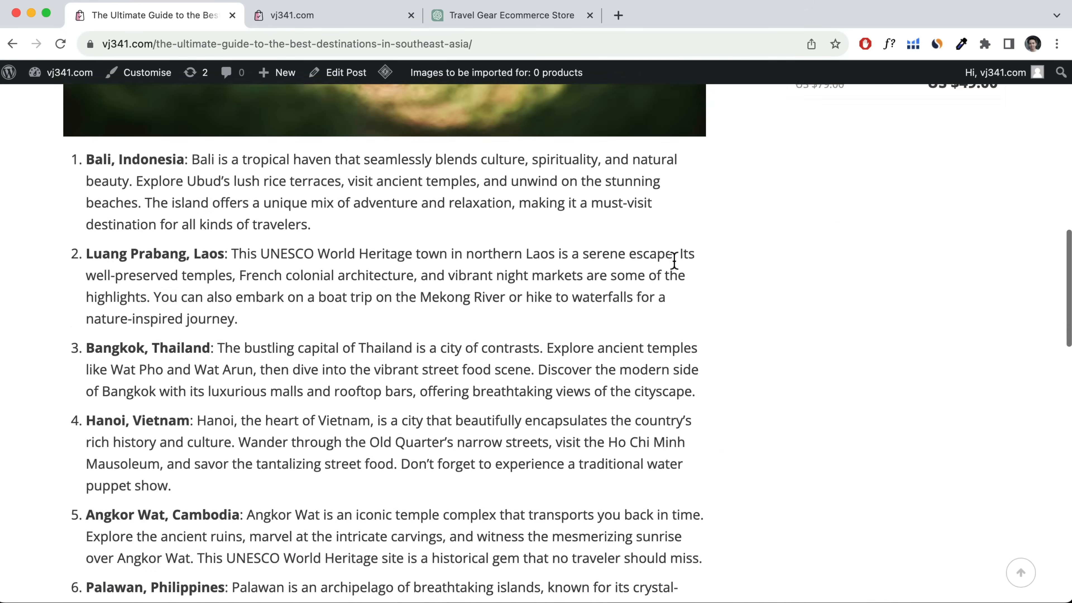
scroll(675, 268, up, 5)
scroll(675, 268, up, 20)
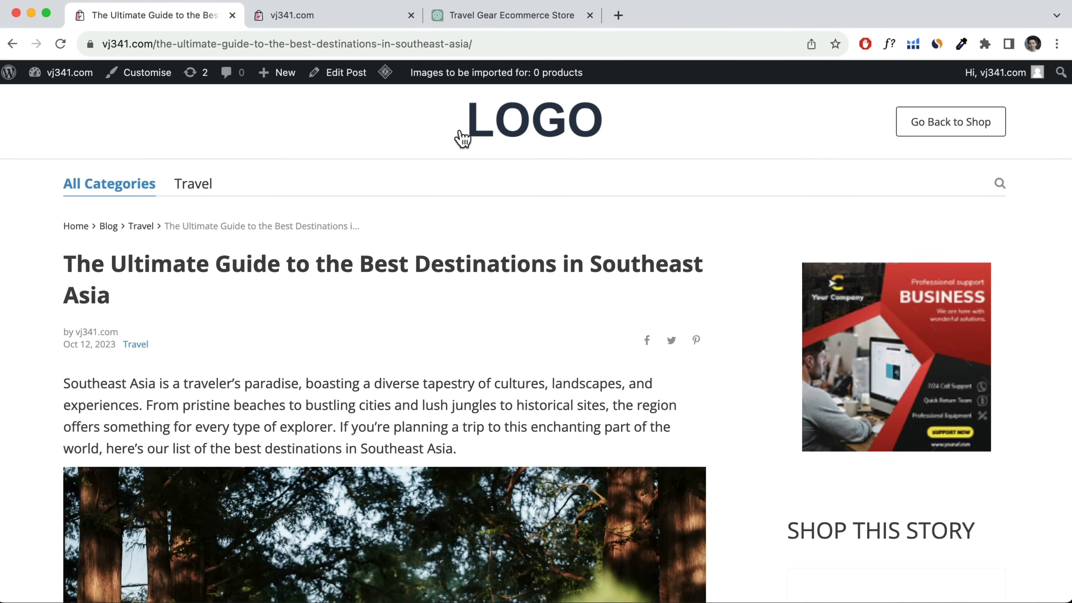
click(548, 135)
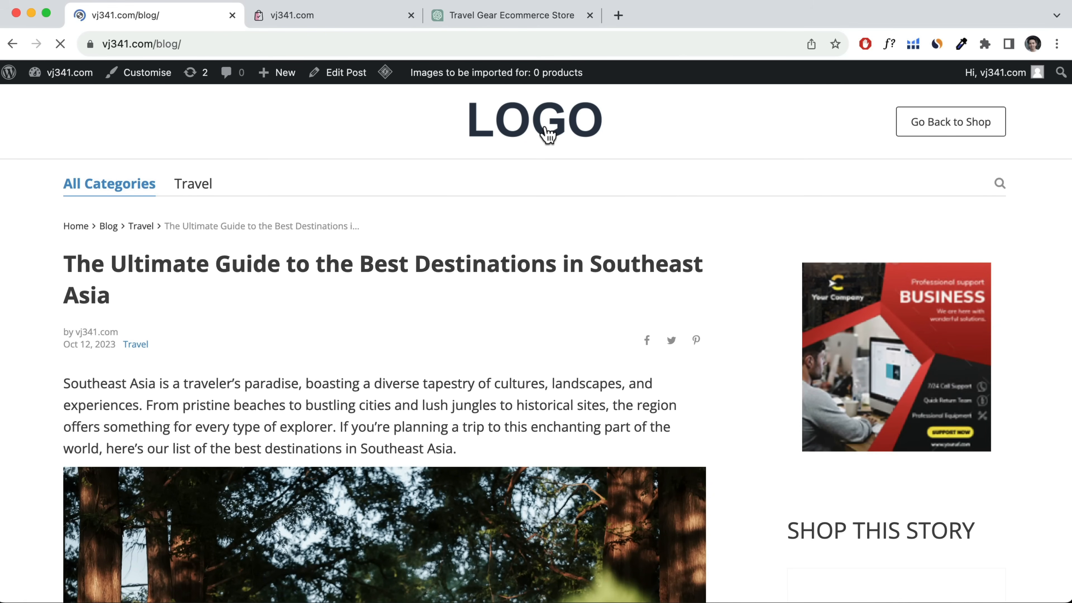
- Return to the shop home page and check that its Blog section lists the Southeast Asia guide
scroll(439, 232, down, 5)
scroll(465, 254, up, 5)
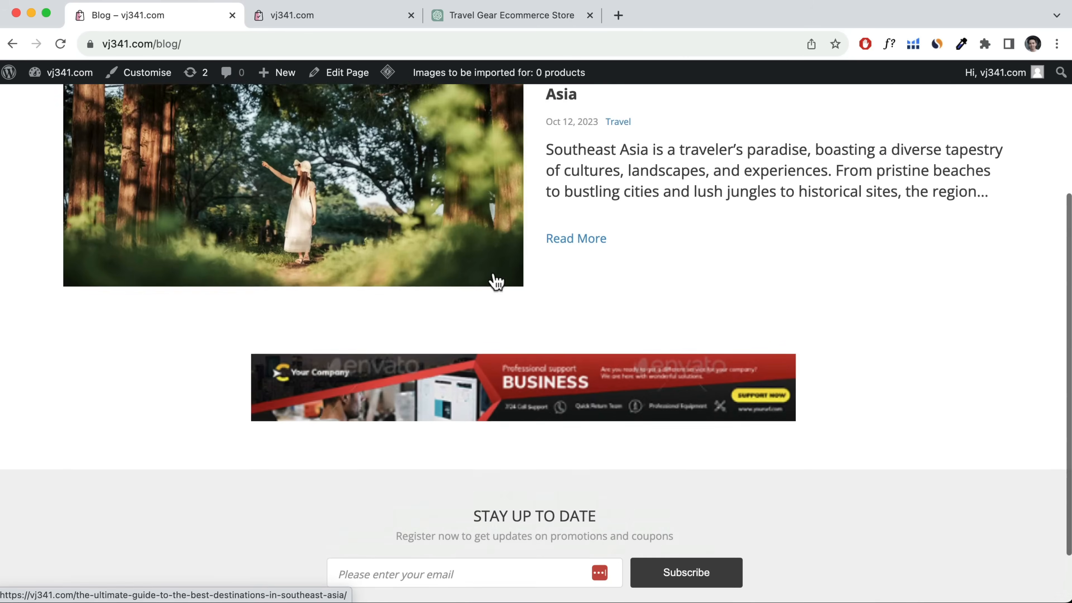
click(963, 134)
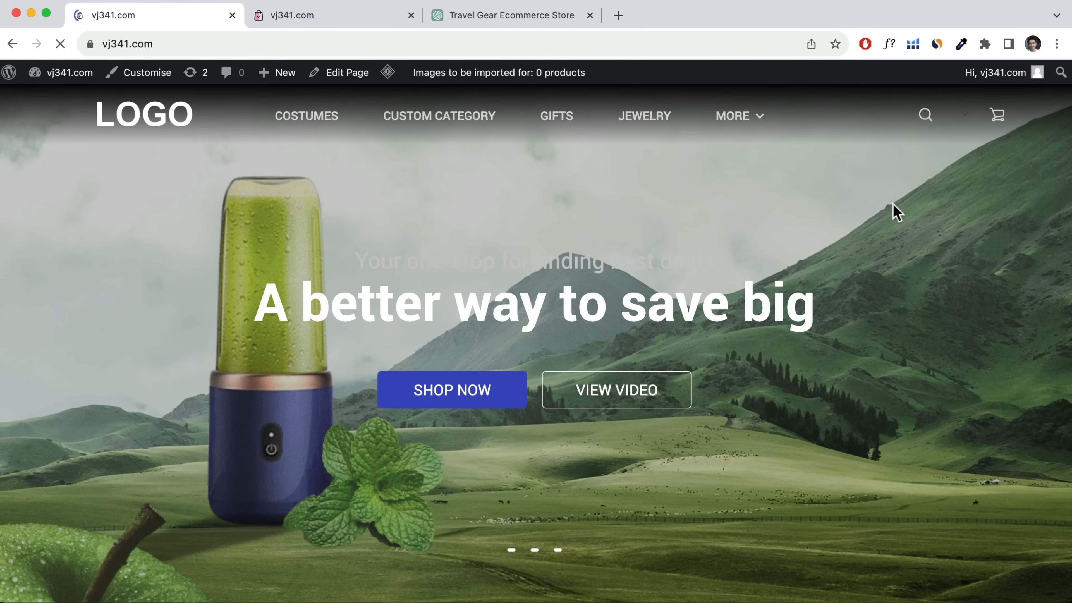
scroll(895, 211, down, 15)
scroll(891, 214, up, 7)
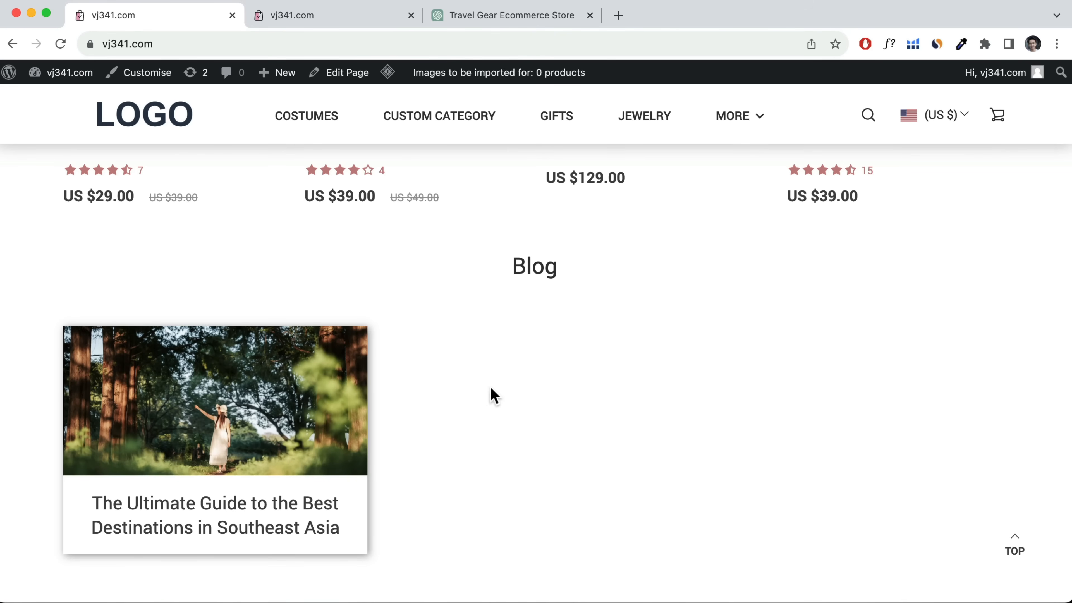
scroll(467, 384, down, 12)
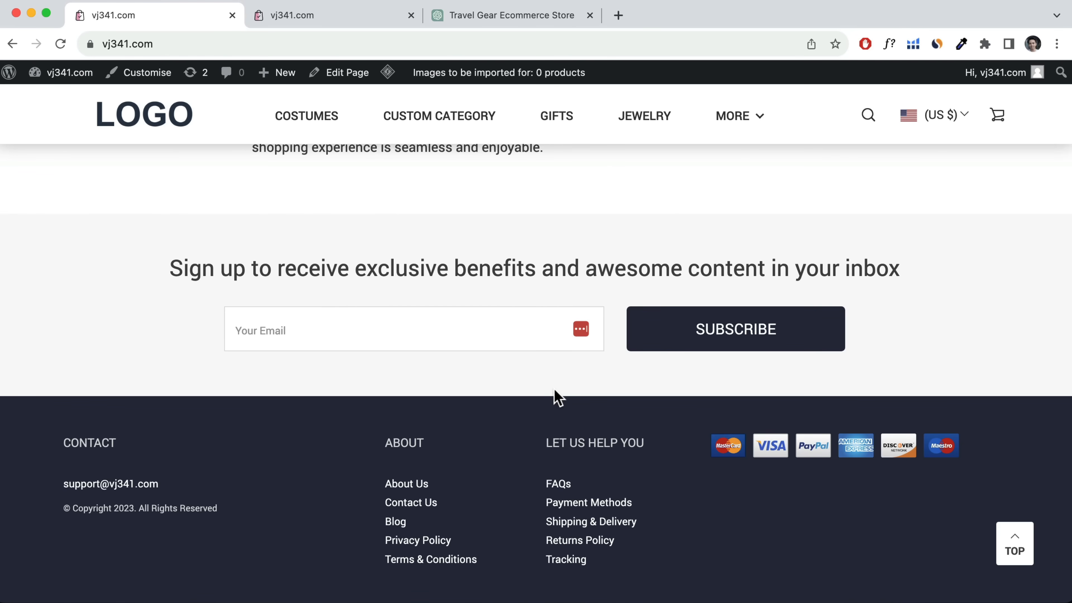
scroll(558, 397, up, 15)
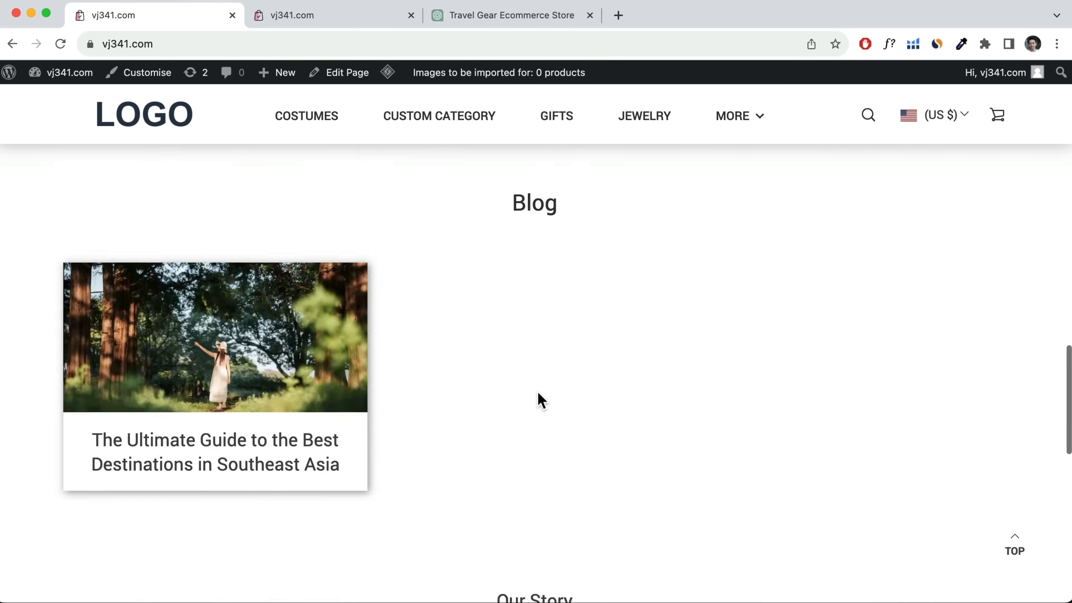
mouse_move(41, 76)
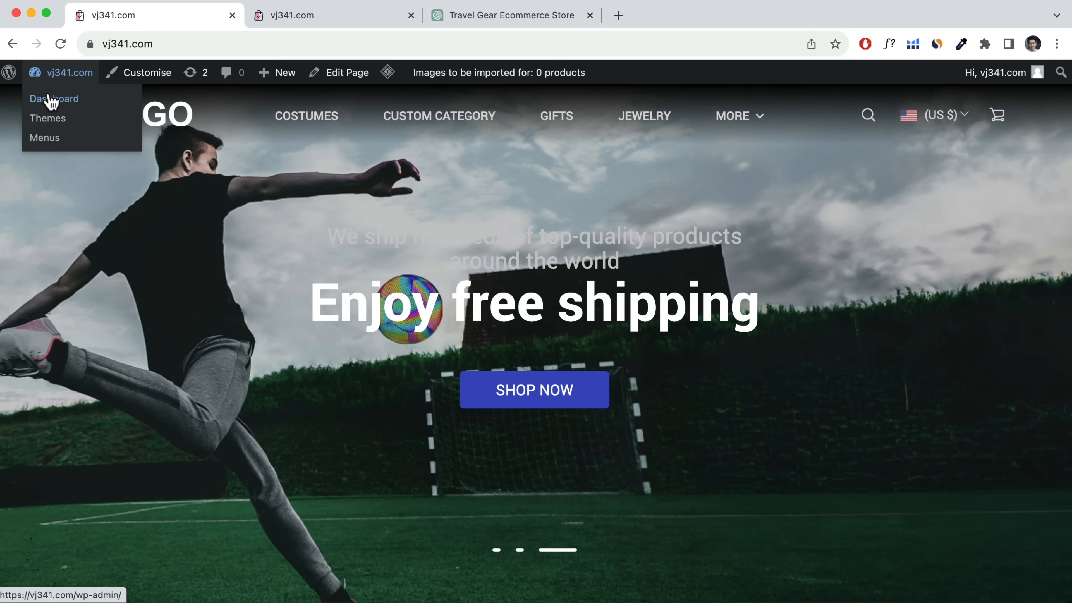
- Open the Single Product customization settings in the admin
scroll(29, 346, down, 5)
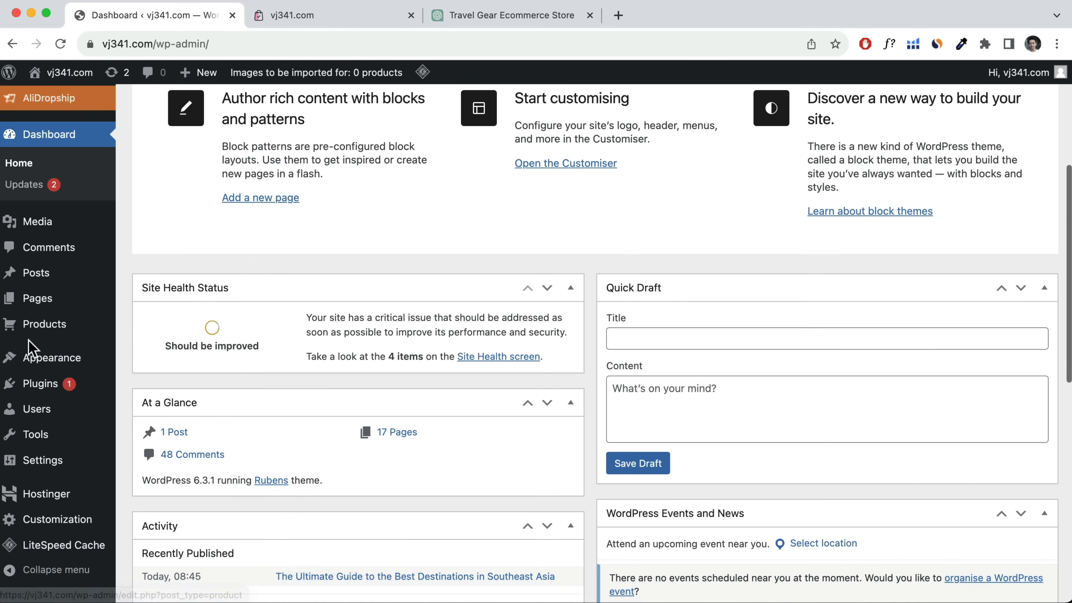
mouse_move(72, 521)
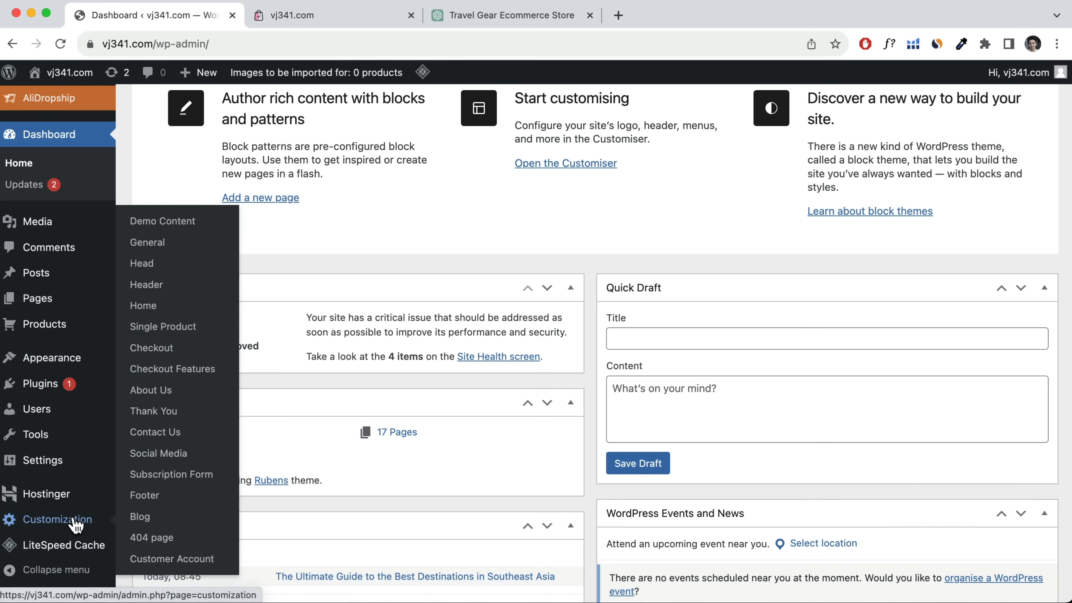
click(166, 329)
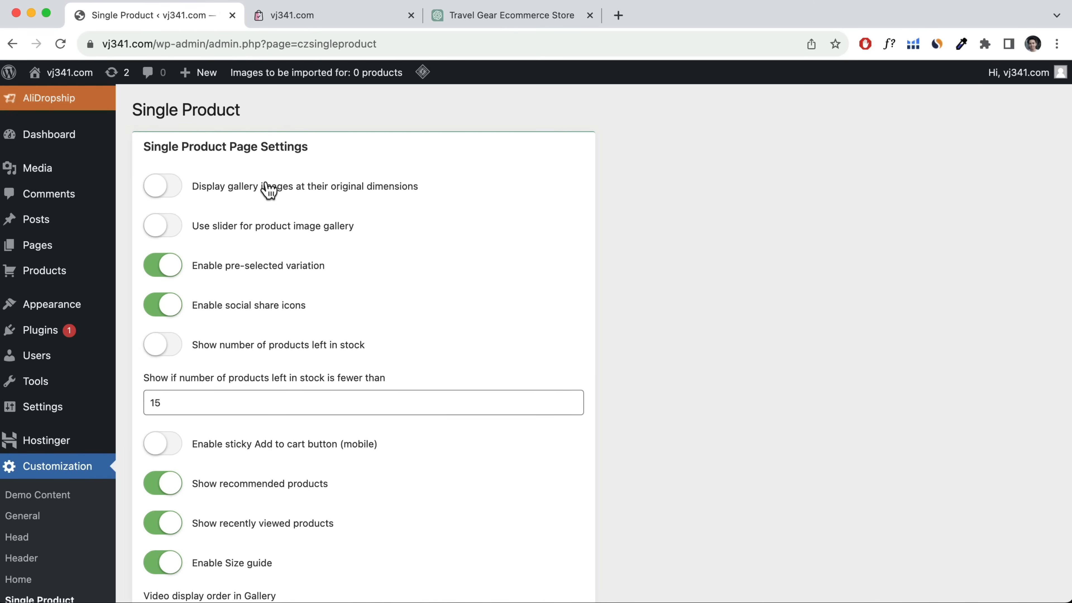
- Bring the Featured Products grid into view on the vj341.com storefront
click(334, 17)
scroll(687, 297, down, 10)
scroll(680, 301, up, 4)
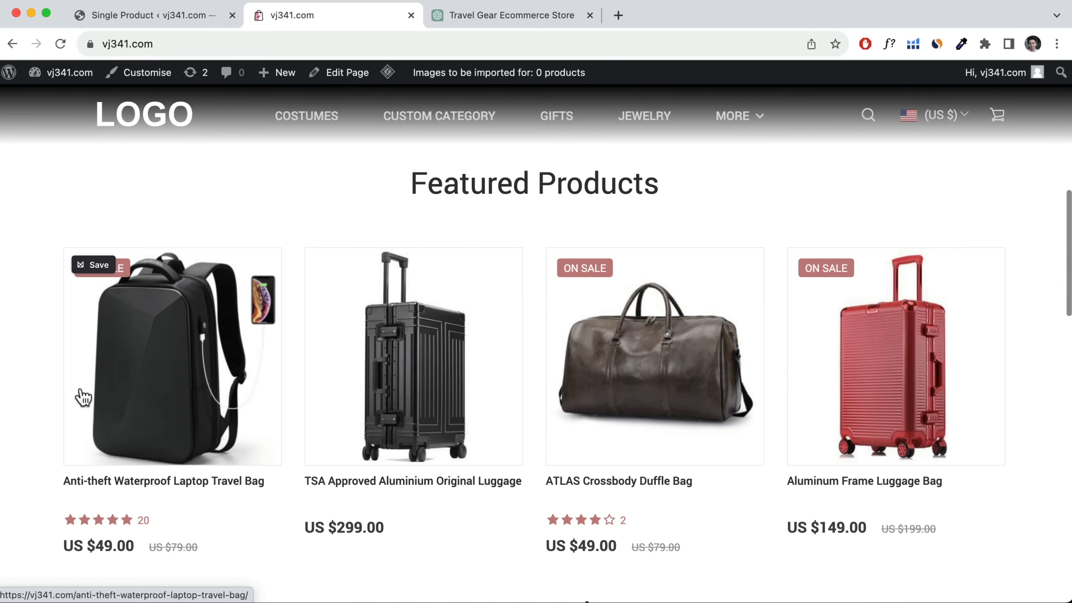
- Open the laptop travel bag's product page, then find 'Product tabs open by default' in Single Product settings
click(184, 378)
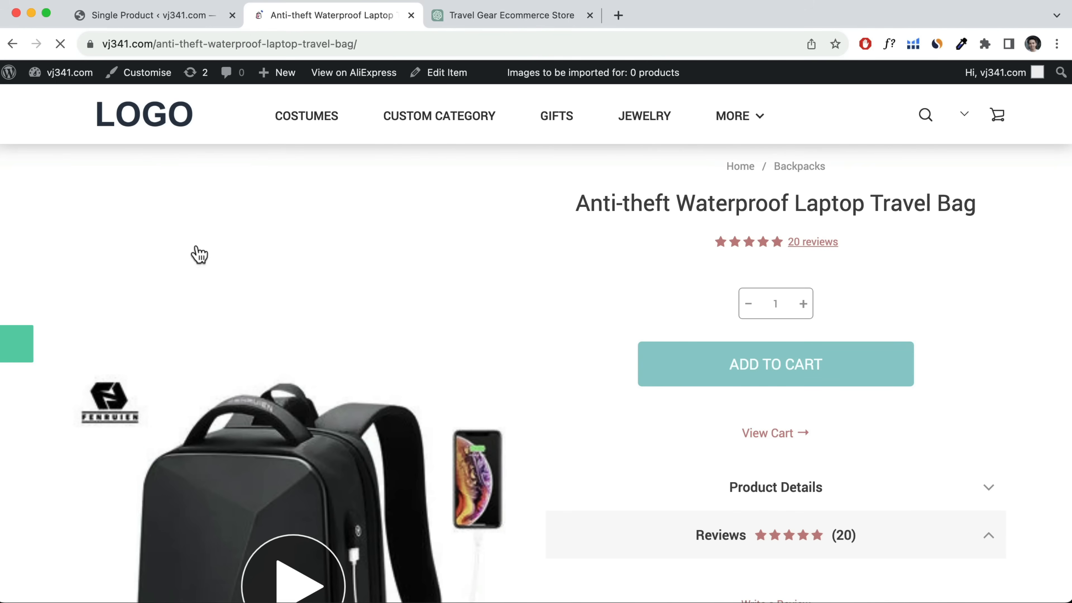
click(188, 14)
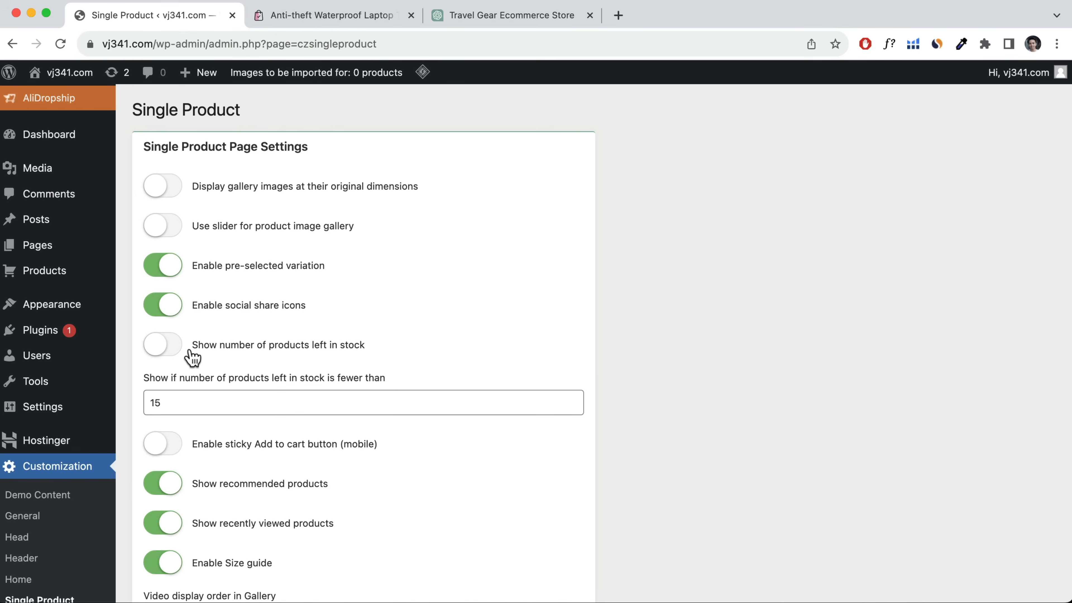
scroll(194, 359, down, 7)
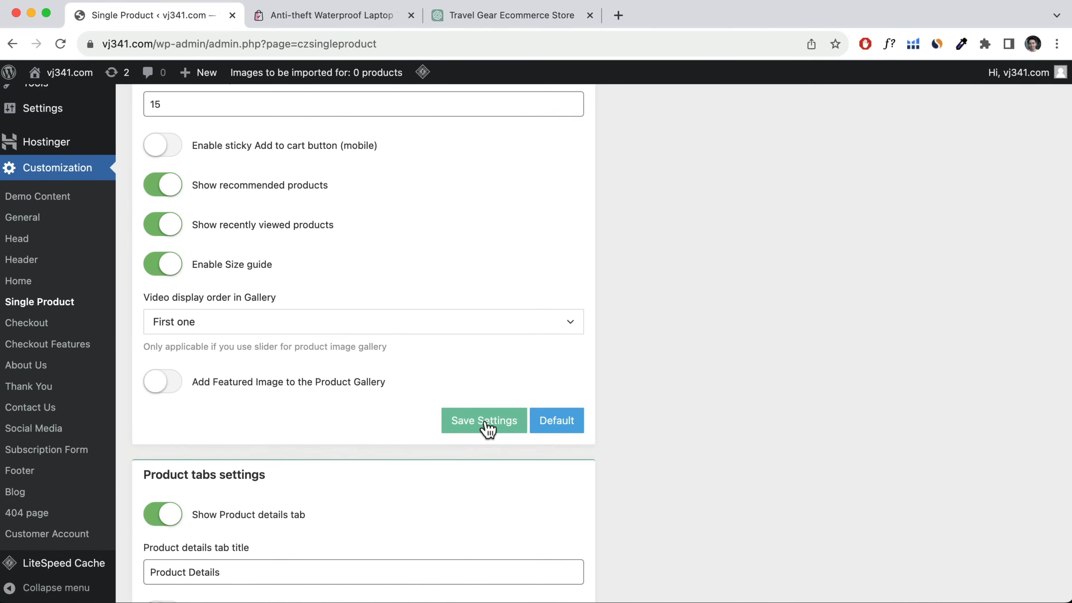
scroll(487, 430, down, 6)
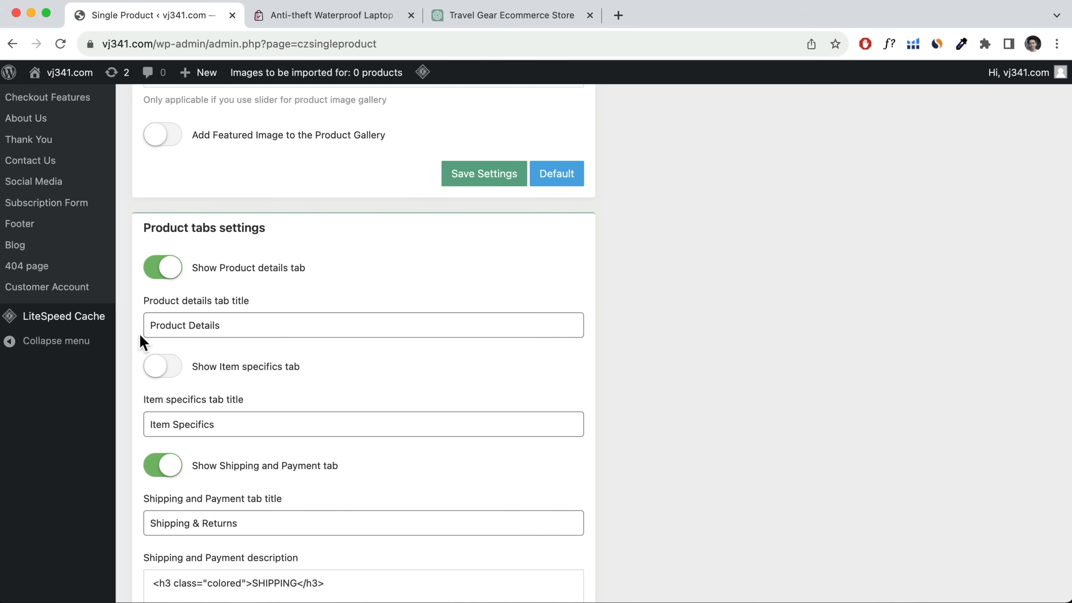
scroll(143, 340, down, 5)
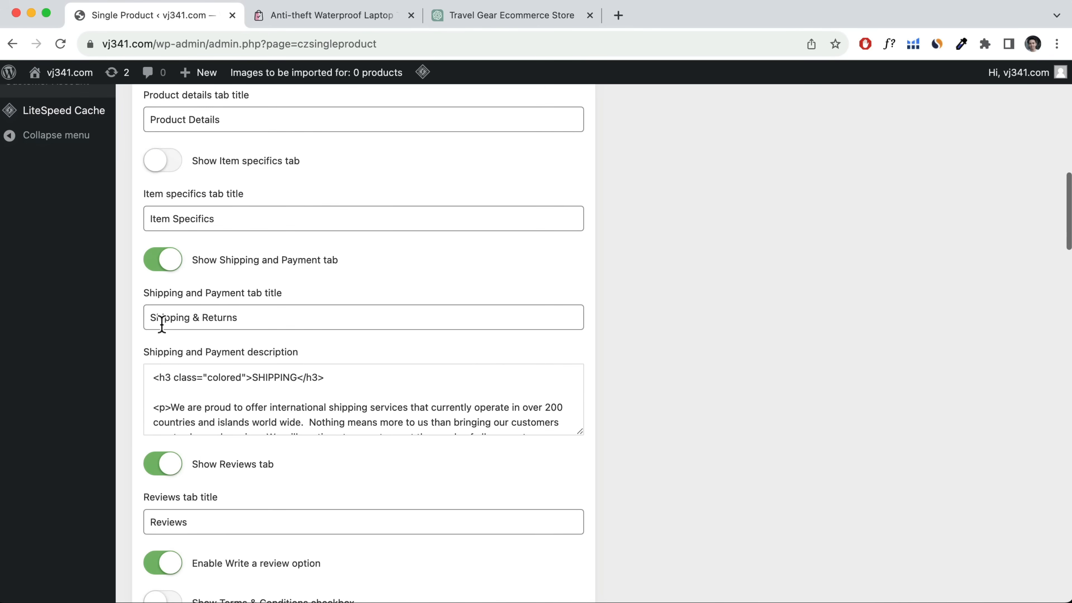
scroll(160, 325, down, 10)
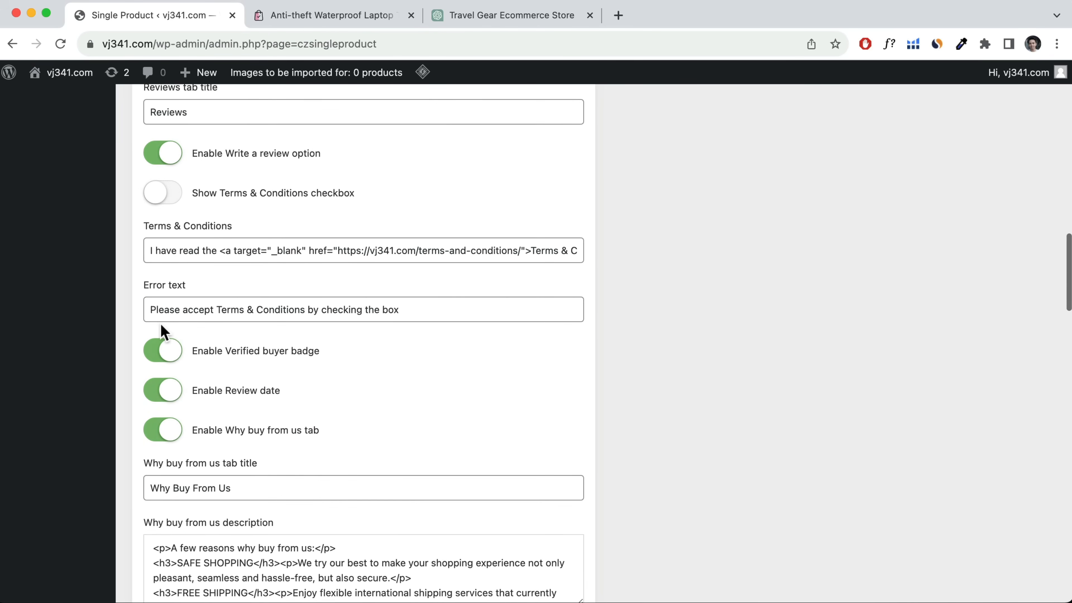
scroll(190, 374, down, 10)
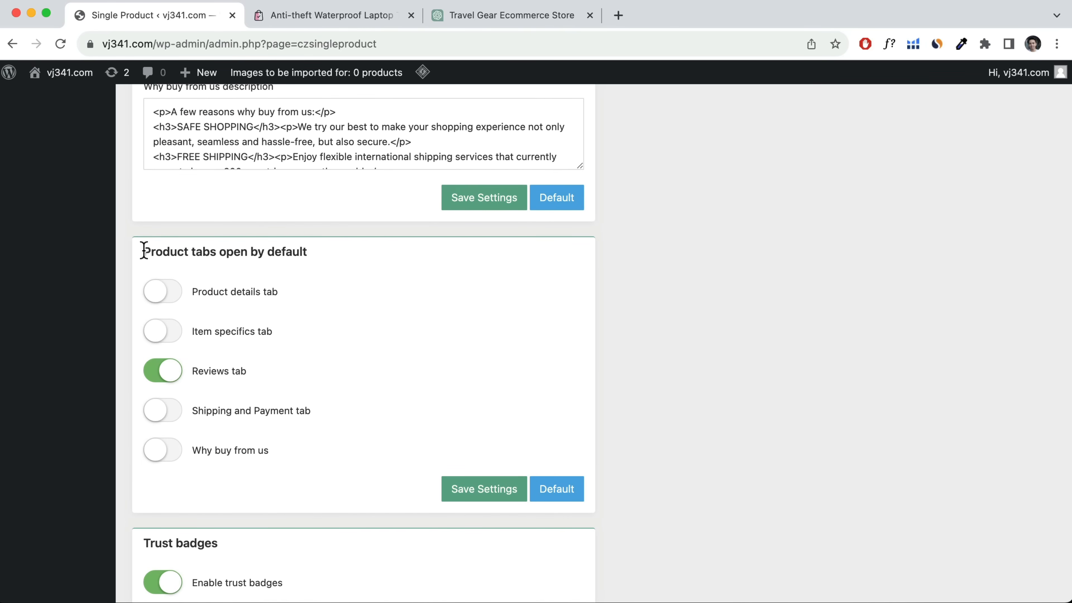
drag(144, 250, 318, 257)
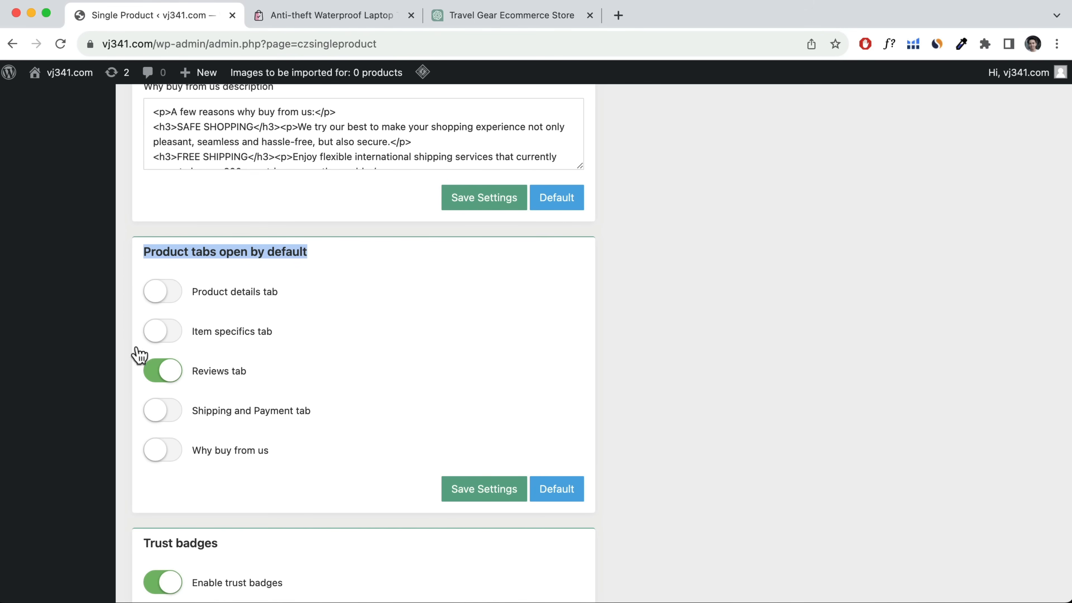
- Turn on the Product details tab under Product tabs open by default
click(391, 17)
scroll(713, 298, down, 5)
scroll(713, 304, up, 5)
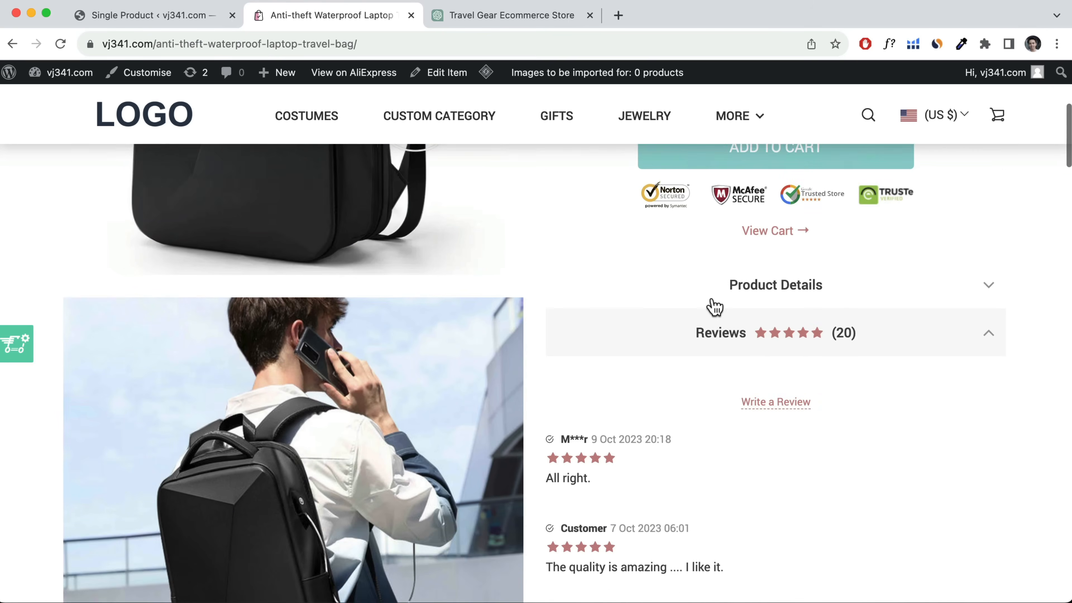
click(164, 16)
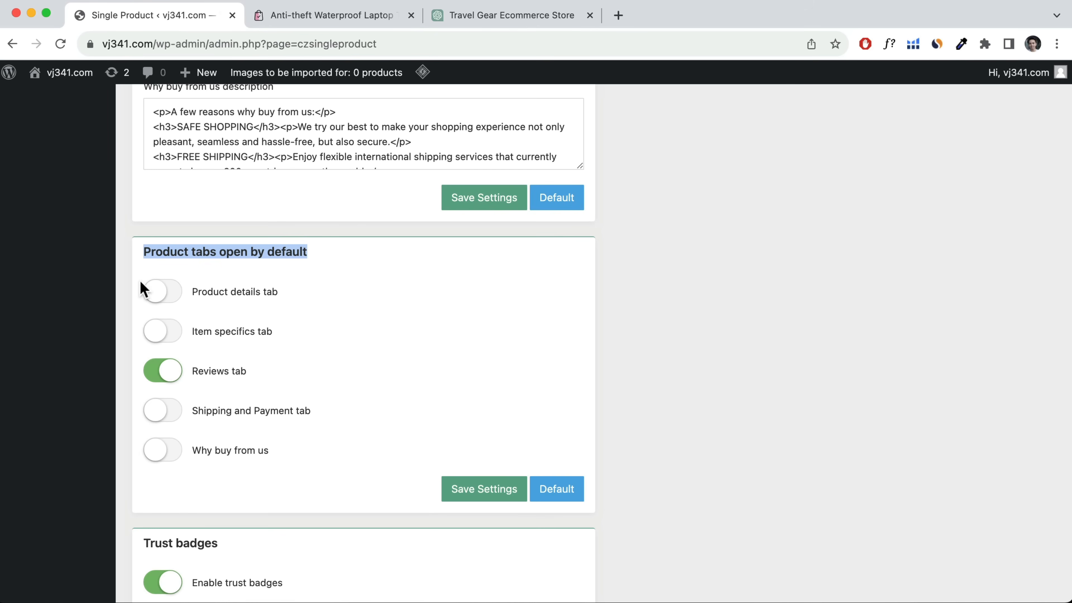
click(157, 296)
- Check Product Details on the laptop bag page, then save the Single Product settings
click(357, 17)
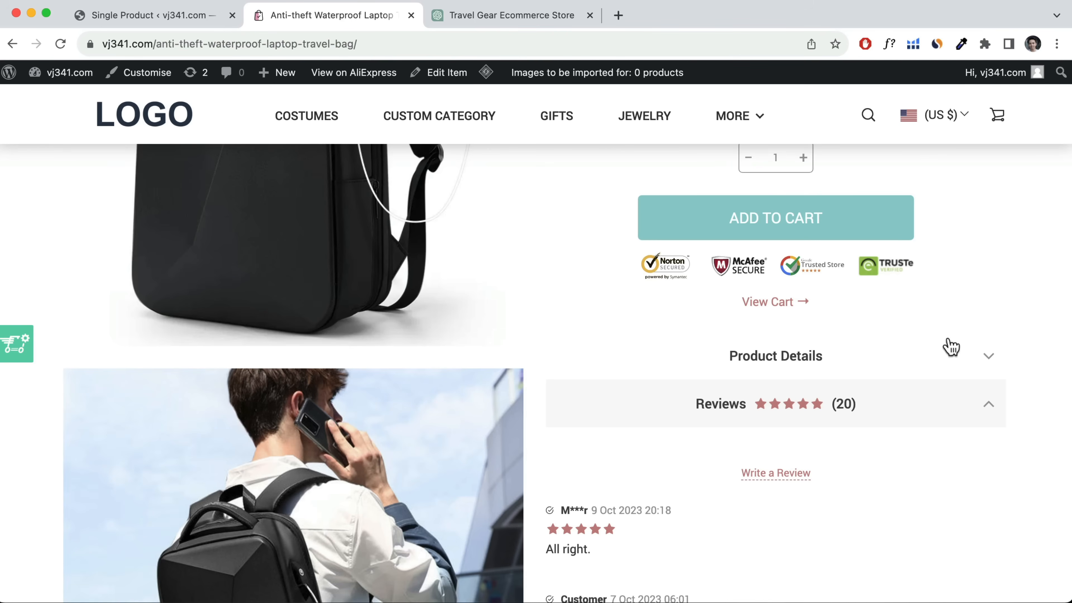
click(989, 359)
scroll(929, 407, down, 9)
scroll(929, 407, up, 6)
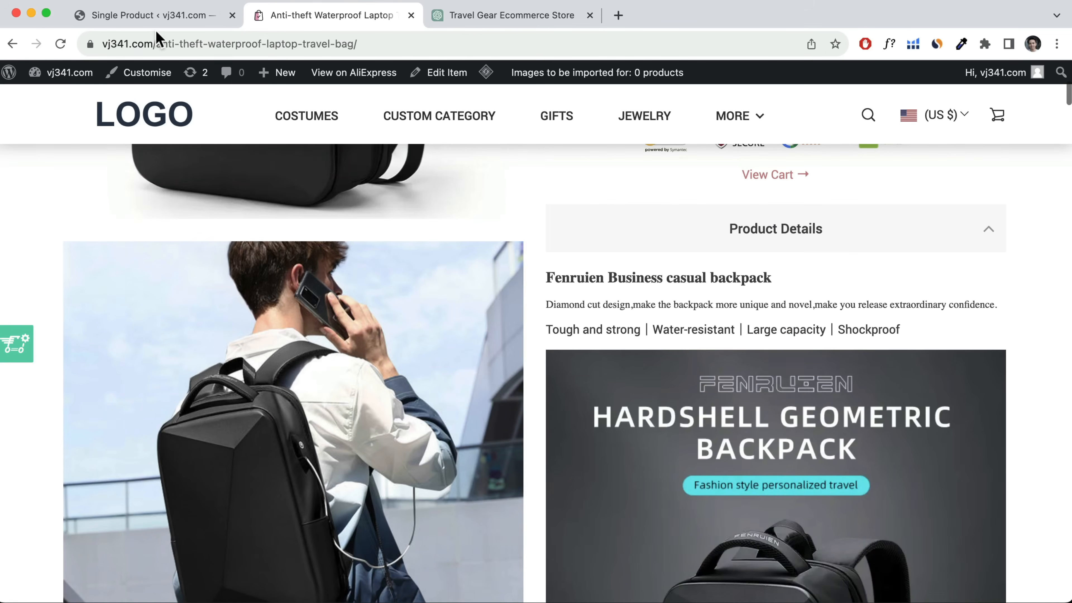
click(161, 16)
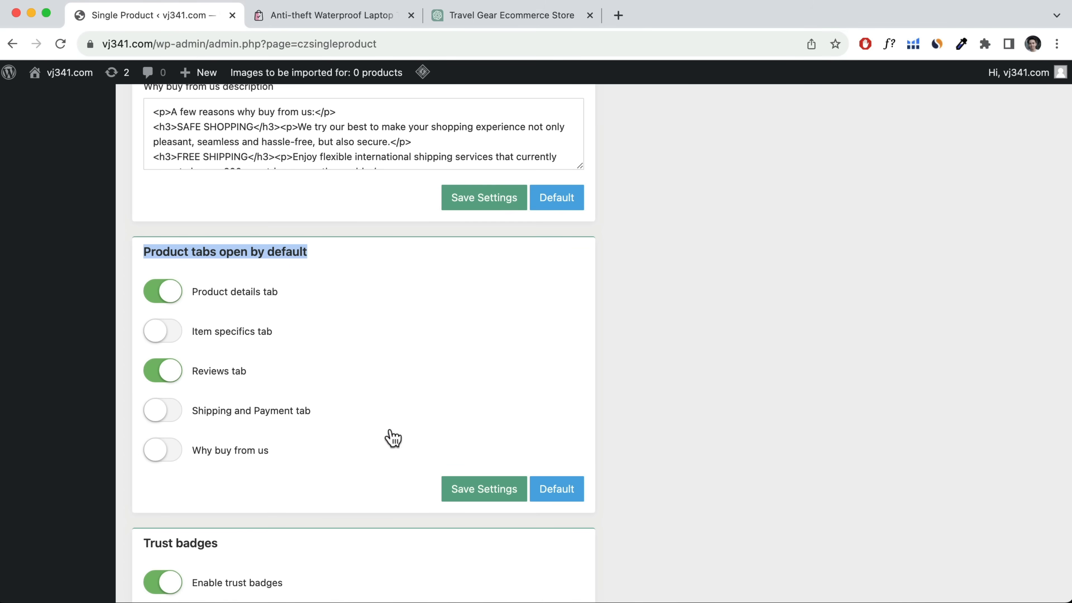
click(481, 495)
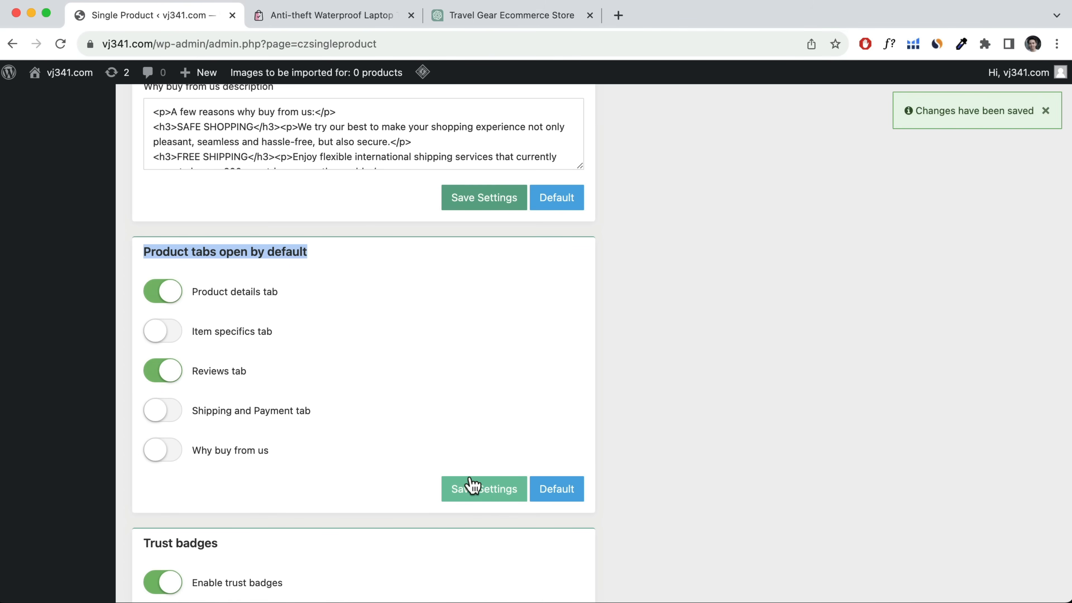
scroll(454, 467, down, 5)
scroll(422, 422, down, 5)
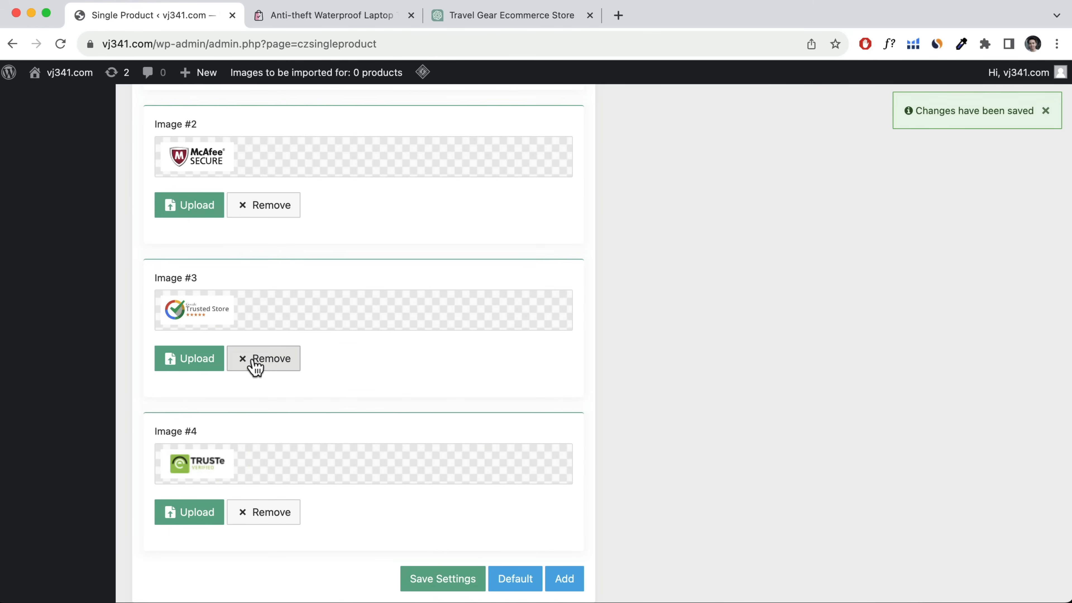
scroll(255, 366, down, 7)
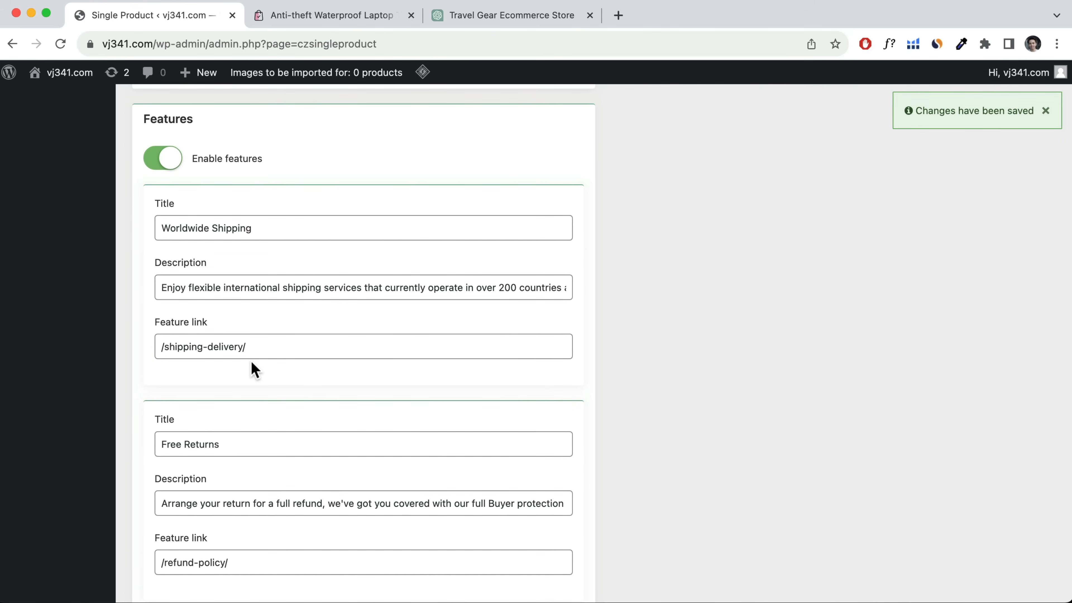
scroll(252, 367, down, 8)
scroll(250, 364, up, 20)
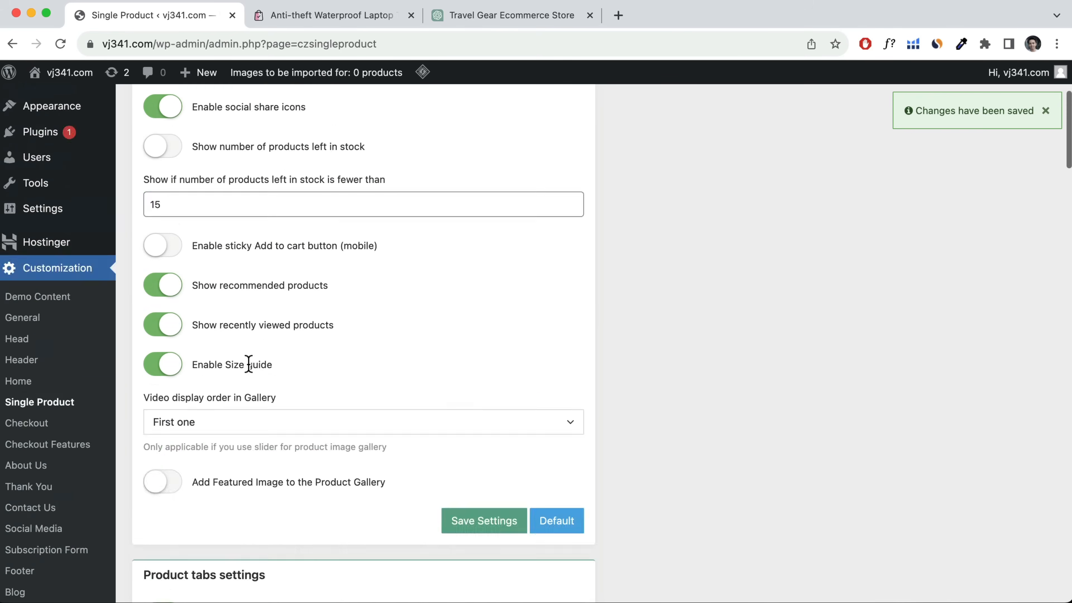
- Open the Checkout settings page and scroll through all of its options
click(39, 418)
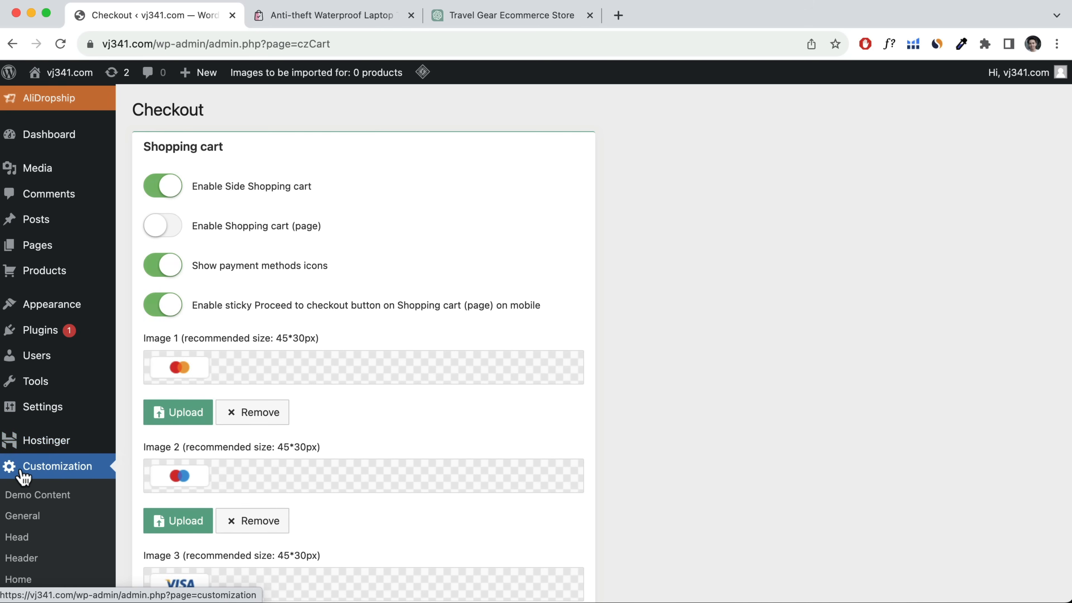
scroll(387, 280, down, 2)
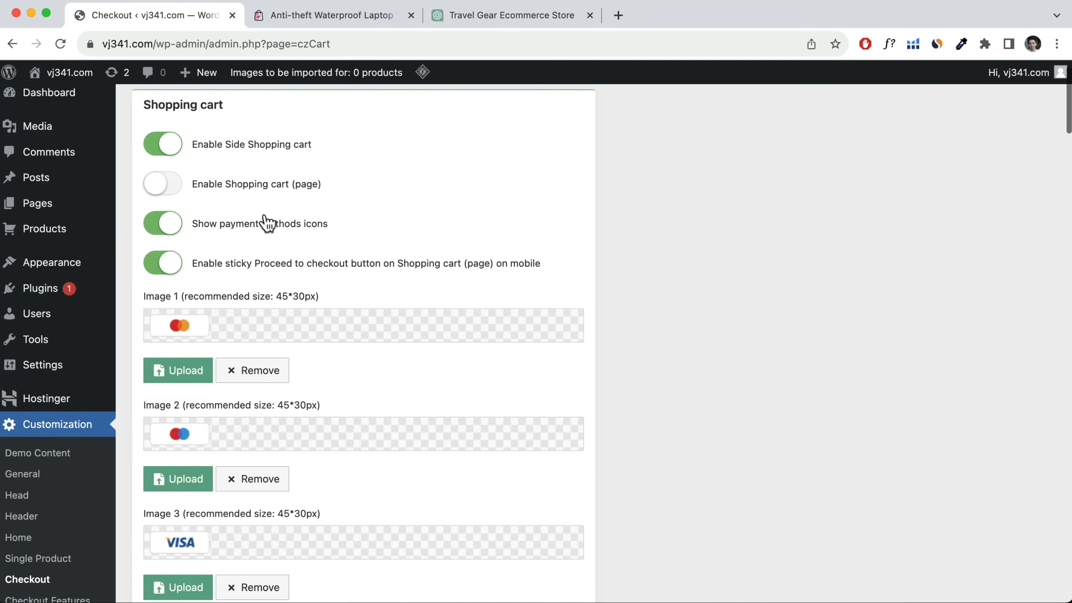
scroll(264, 216, down, 12)
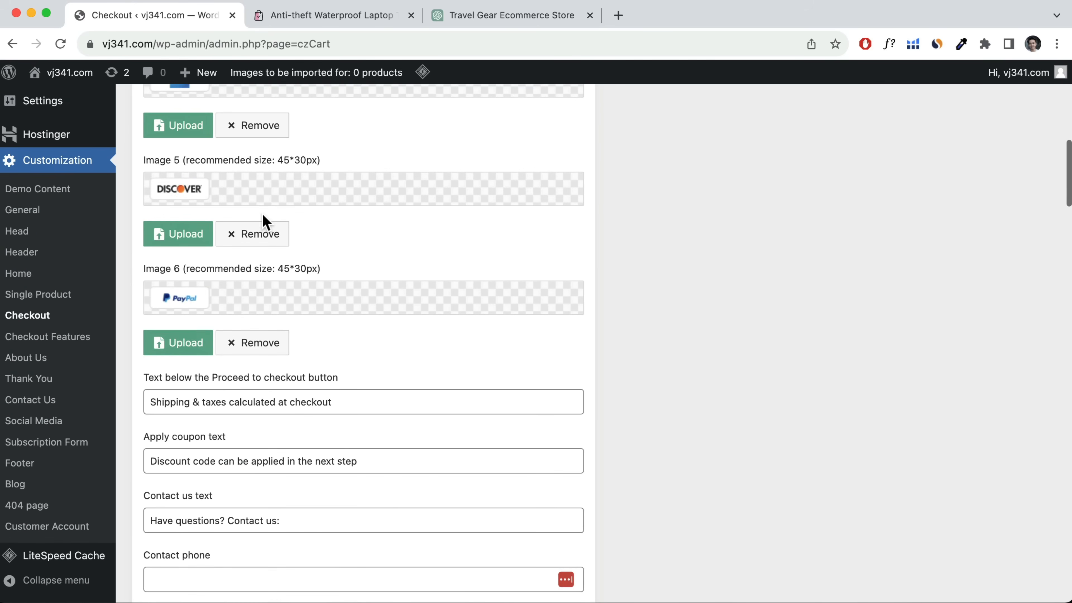
scroll(264, 222, down, 5)
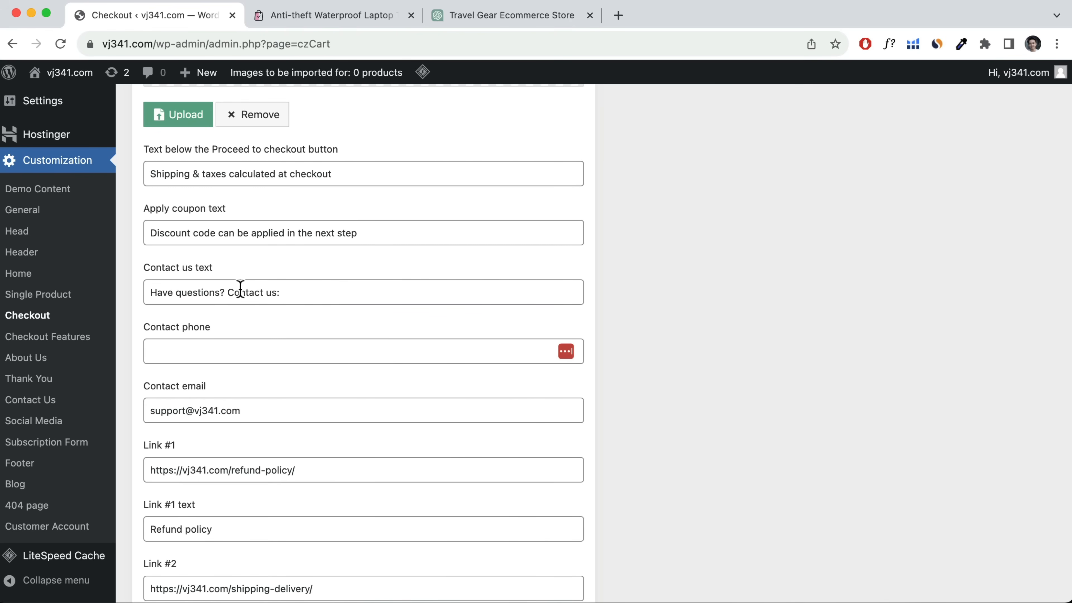
scroll(240, 289, down, 6)
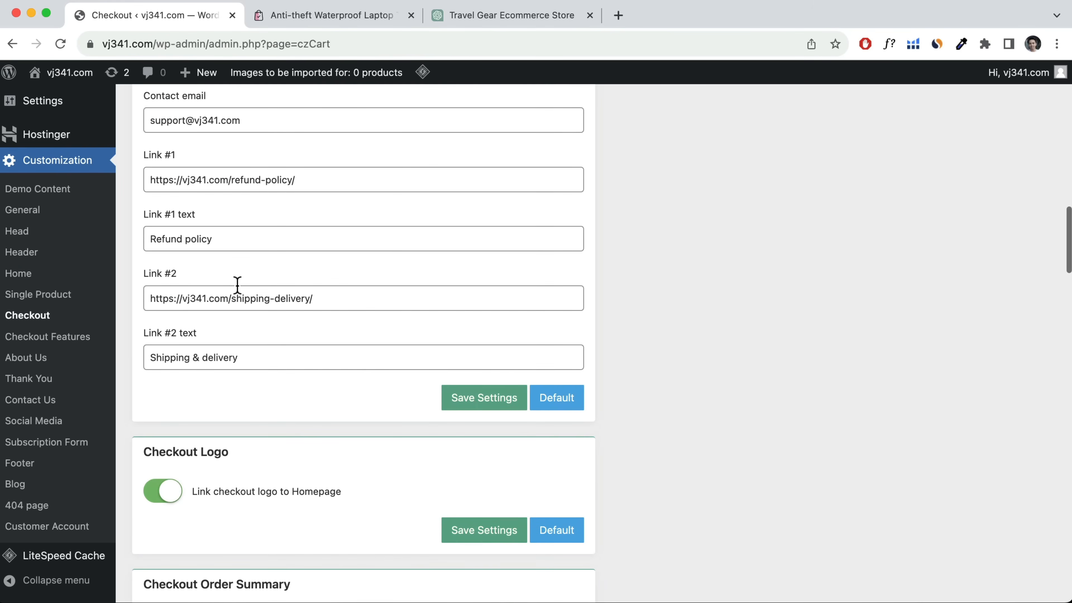
scroll(238, 289, down, 5)
scroll(221, 299, down, 4)
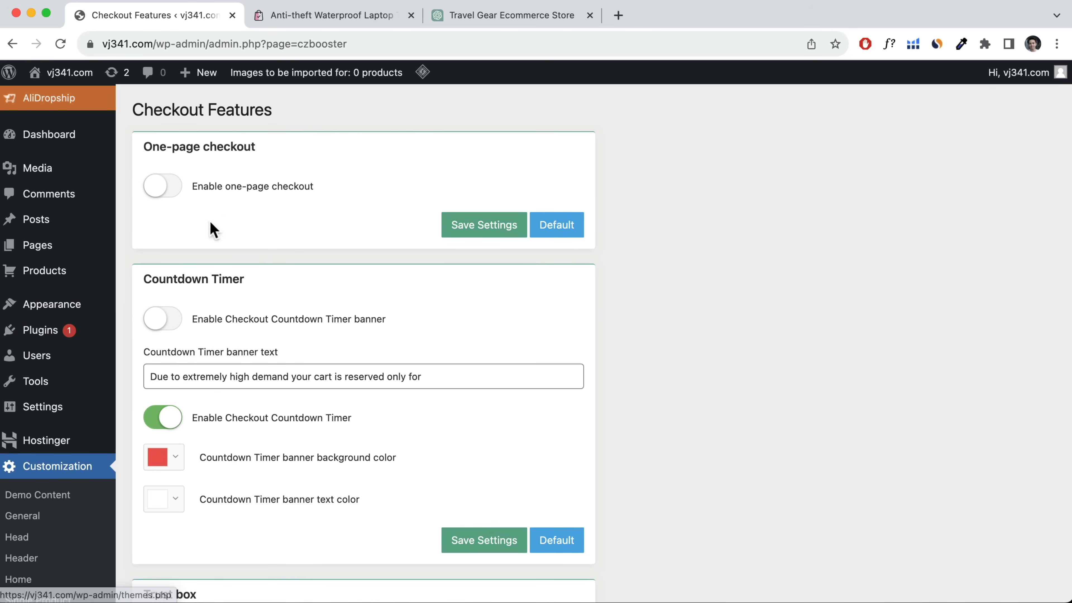
- Toggle one-page checkout and the Checkout Countdown Timer banner, then save the Checkout Features settings
click(167, 192)
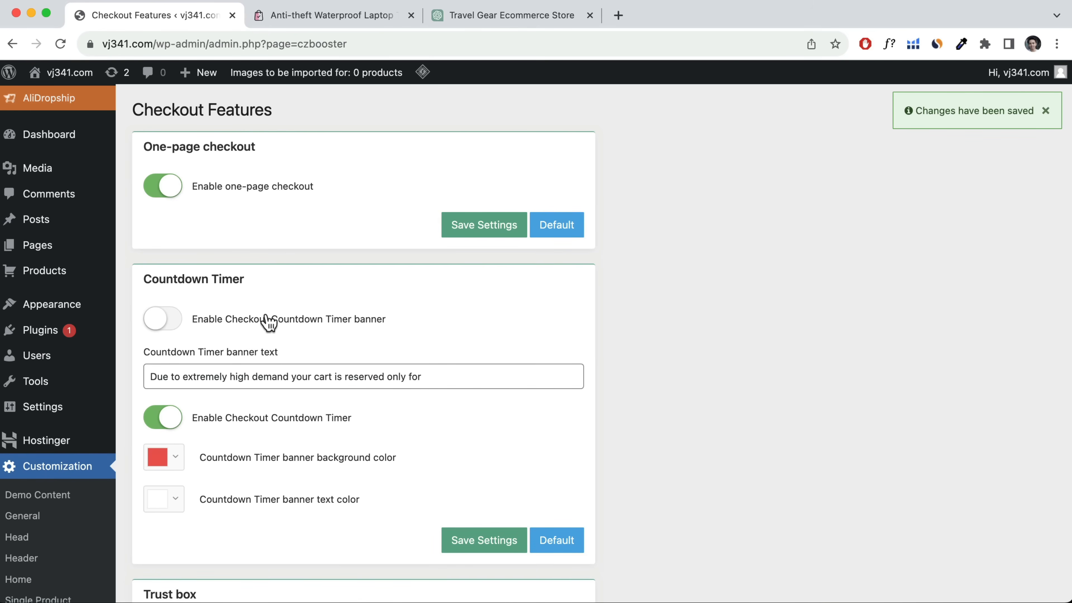
click(154, 332)
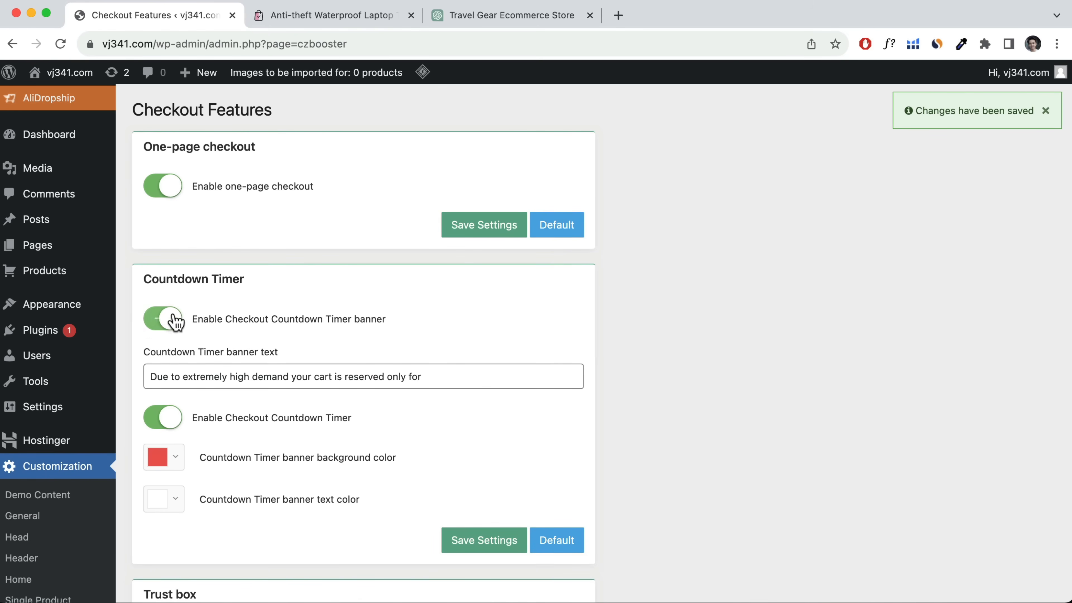
click(468, 545)
scroll(227, 388, down, 4)
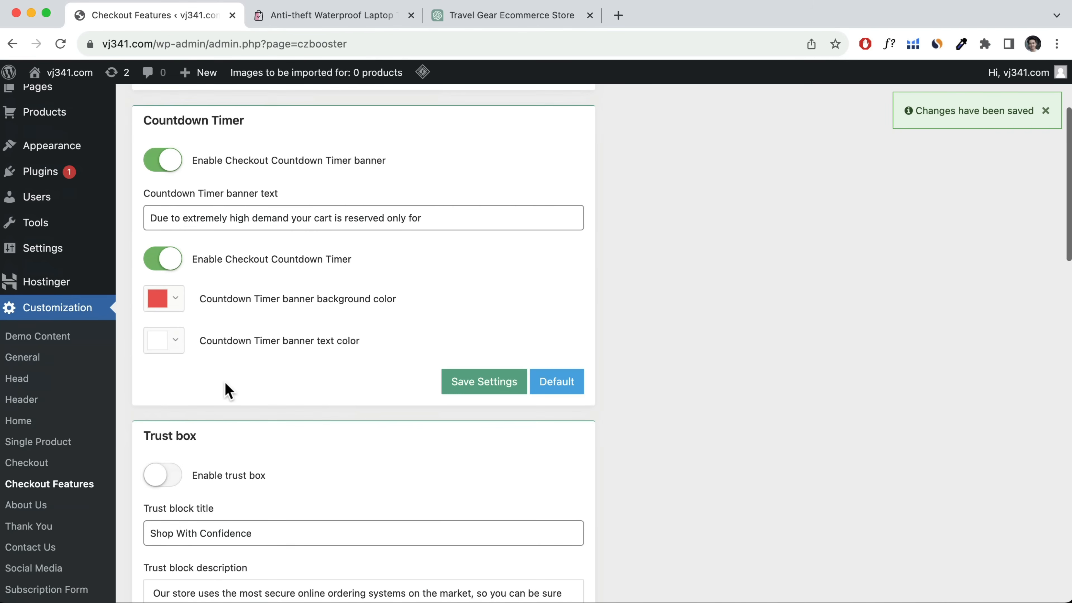
scroll(228, 388, down, 8)
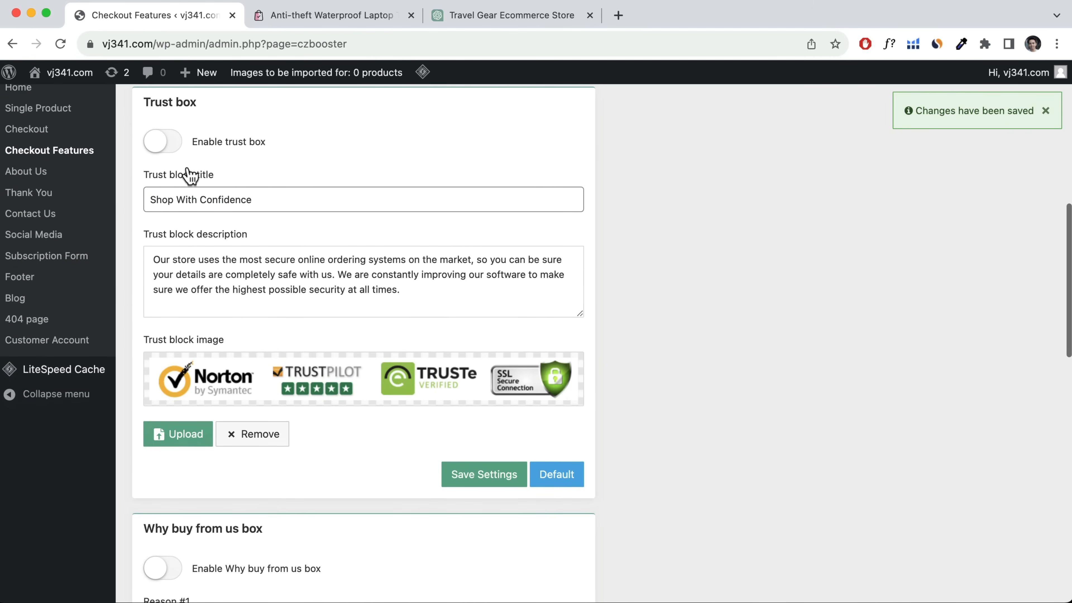
scroll(271, 321, down, 3)
scroll(239, 372, down, 7)
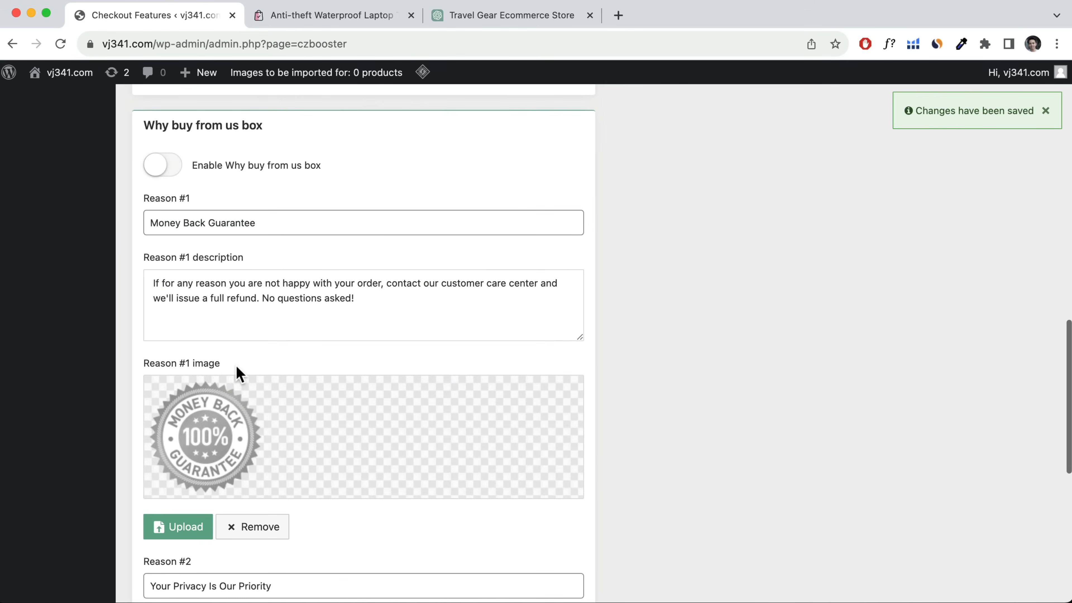
scroll(236, 372, down, 12)
scroll(235, 371, up, 20)
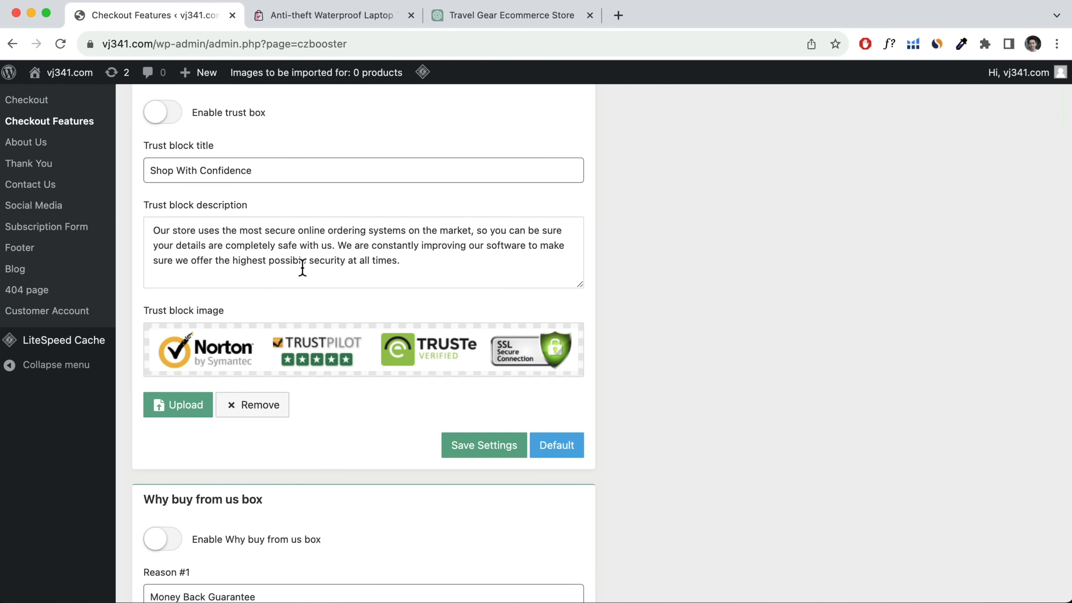
scroll(303, 279, up, 5)
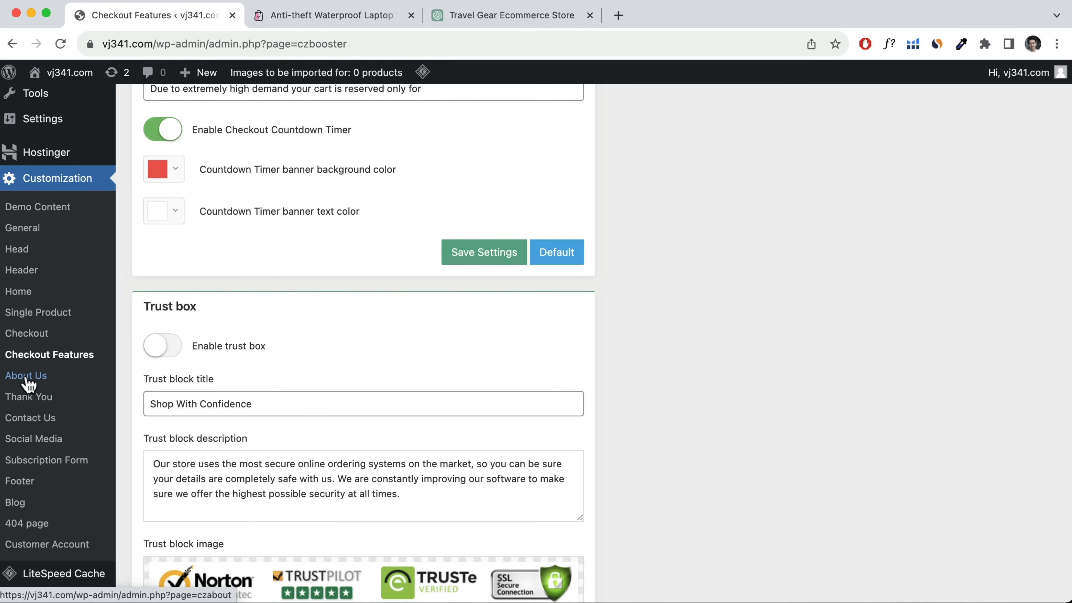
- Save the Social Media settings with the Facebook and other page links left blank
click(11, 442)
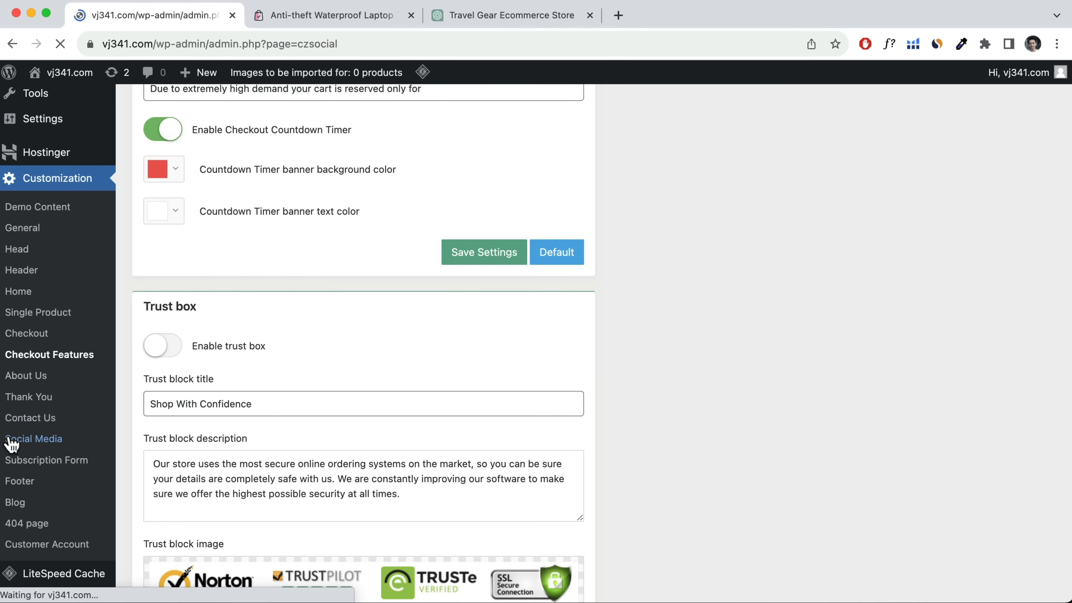
scroll(233, 329, down, 5)
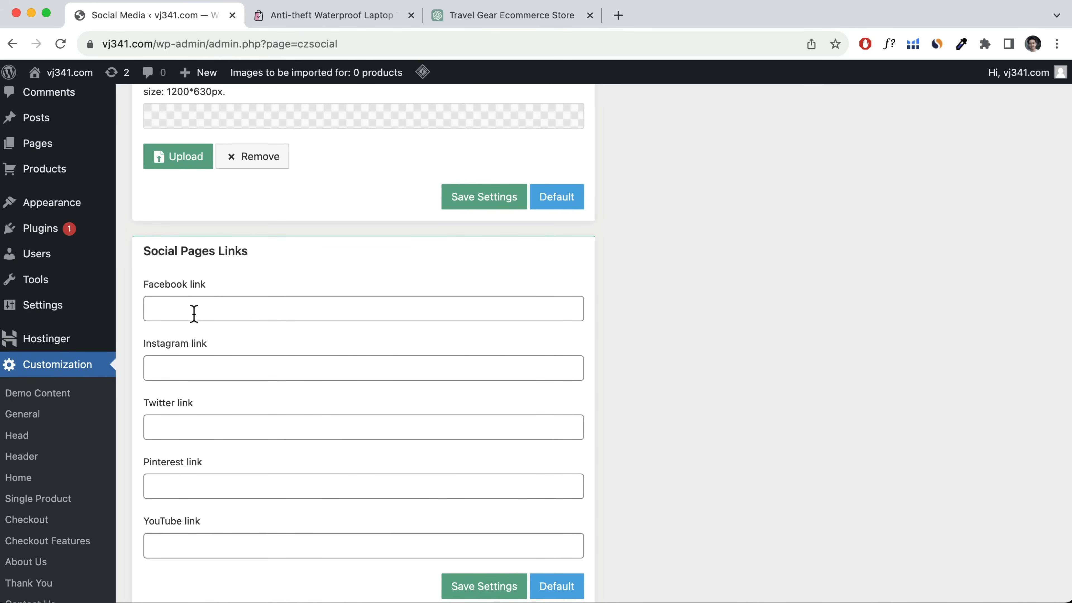
click(186, 311)
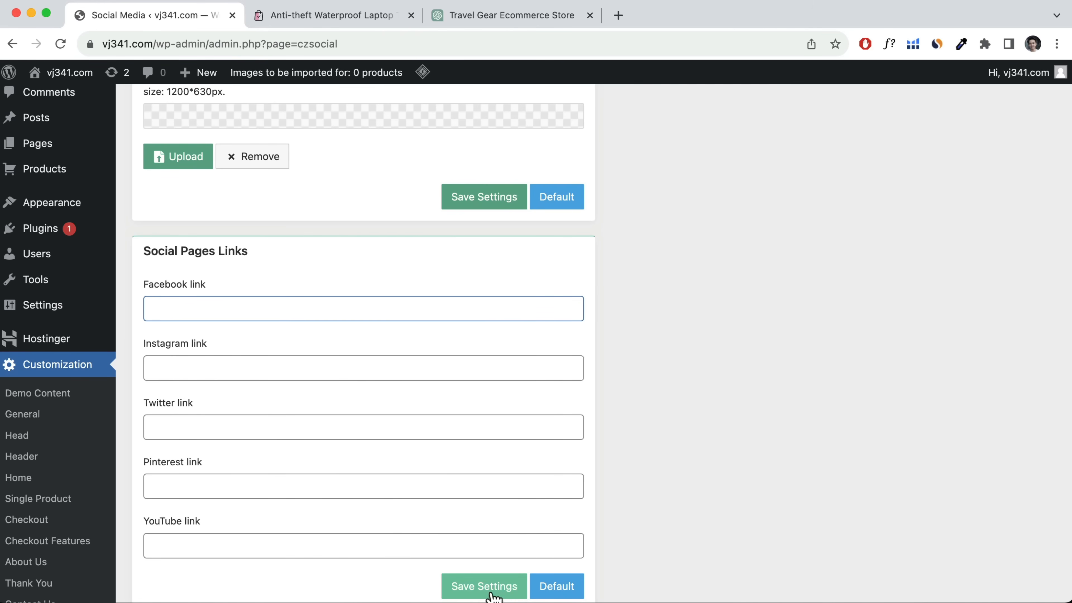
click(482, 588)
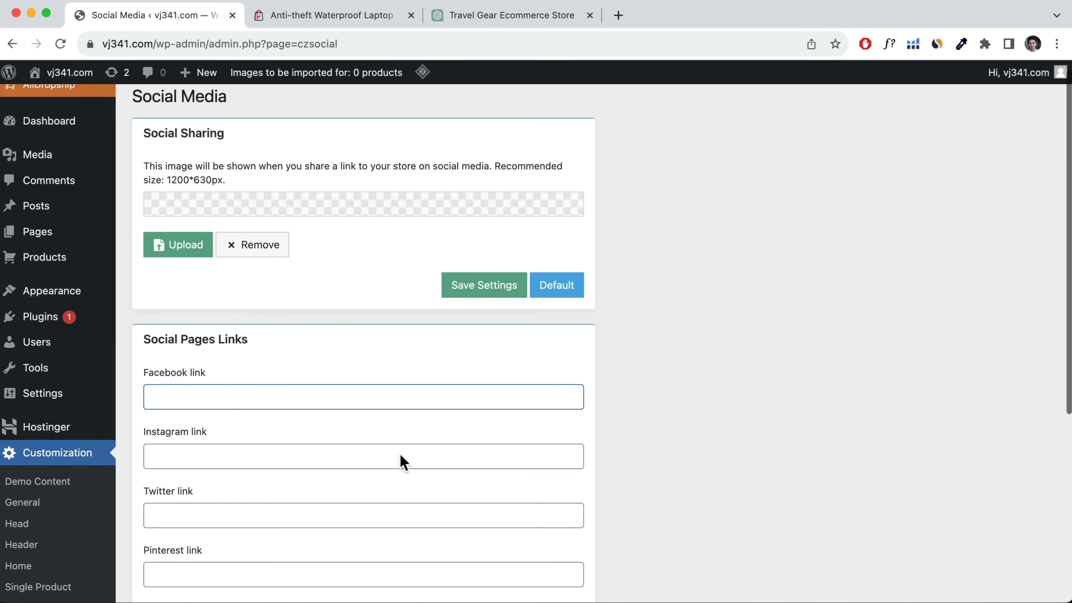
scroll(422, 465, down, 5)
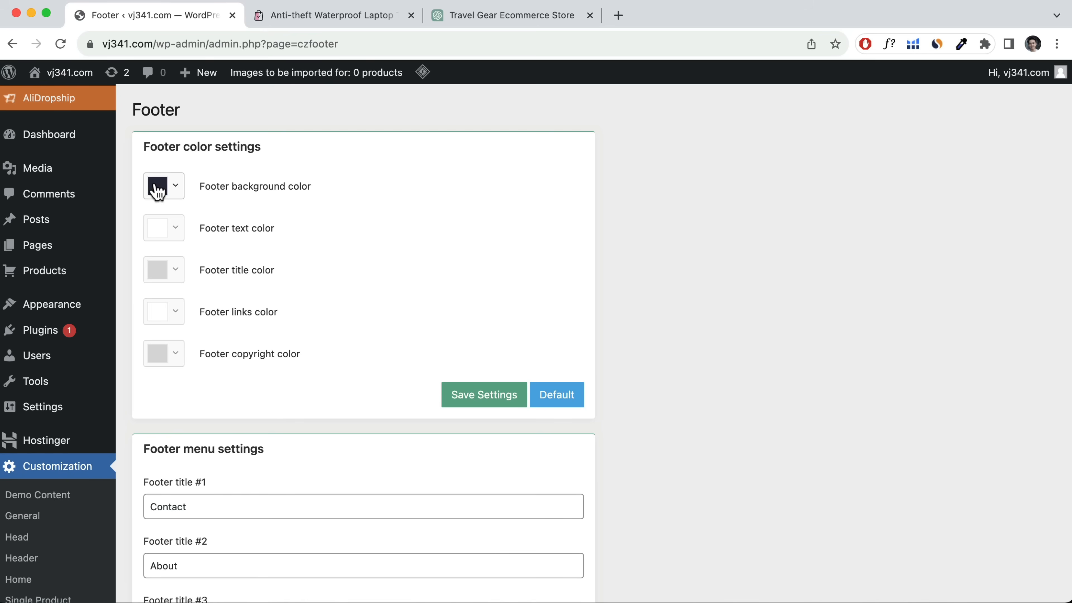
- Compare the Footer settings with the live footer on the laptop bag product page
scroll(166, 239, down, 6)
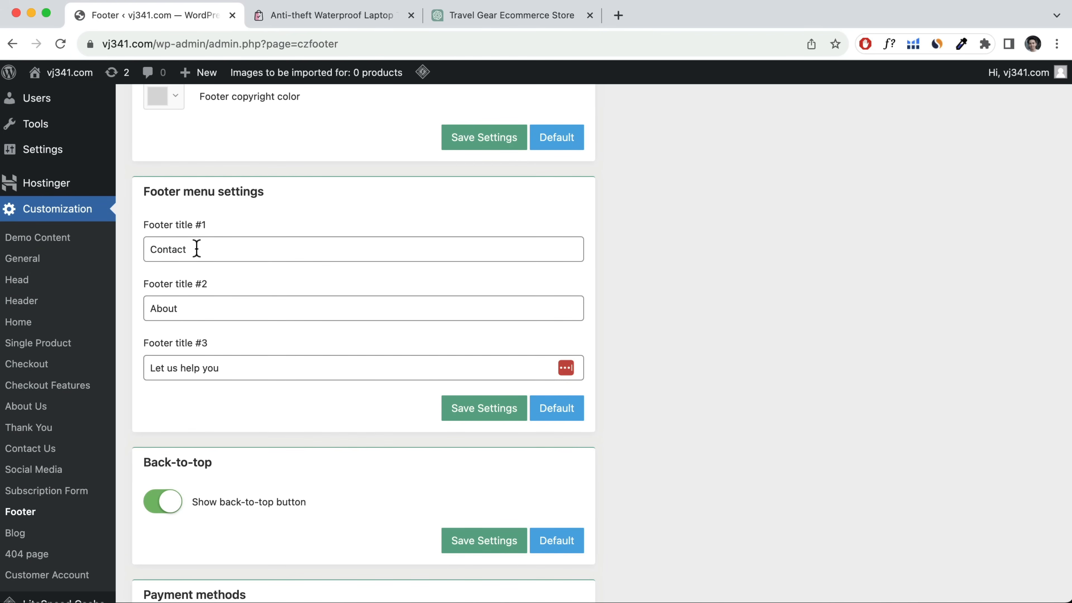
scroll(235, 196, down, 2)
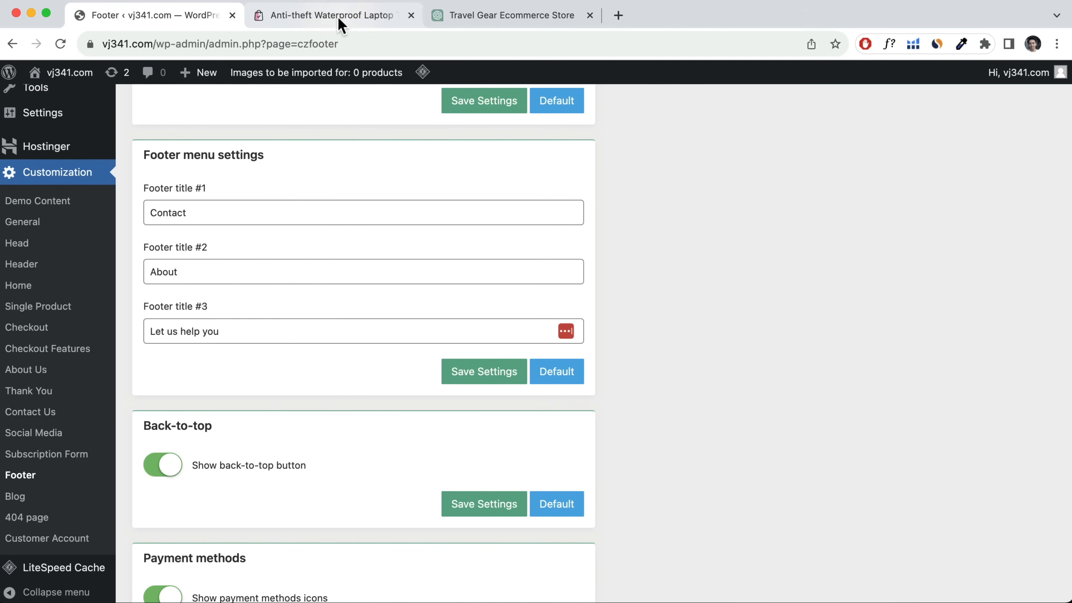
click(340, 21)
scroll(435, 333, down, 20)
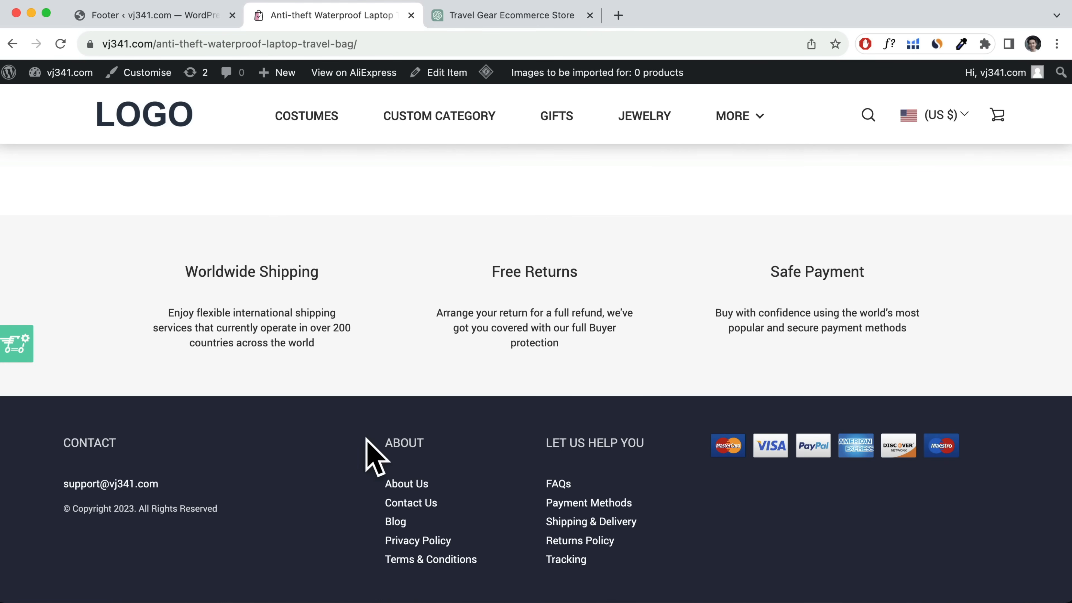
click(210, 17)
scroll(174, 238, up, 7)
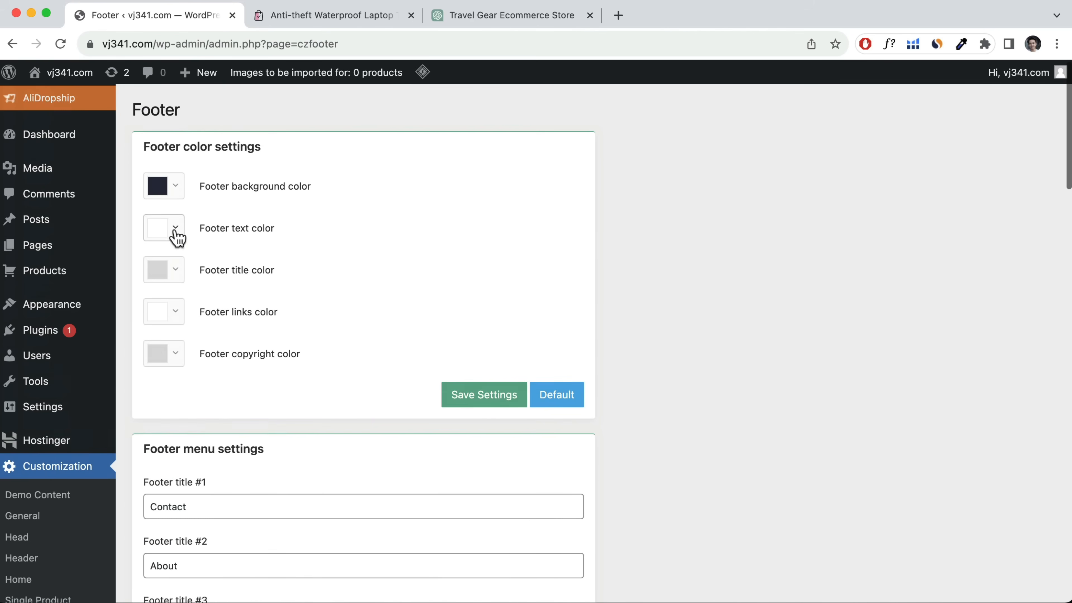
- Set the footer background colour to dark grey rgb(38, 38, 38) and save the settings
click(165, 190)
drag(192, 306, 150, 313)
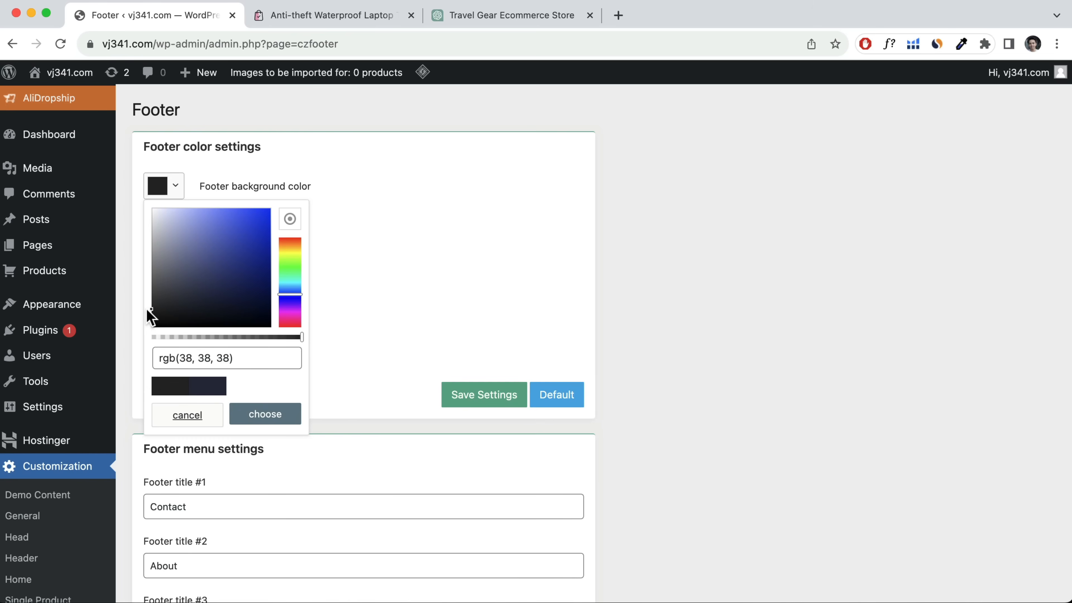
click(259, 417)
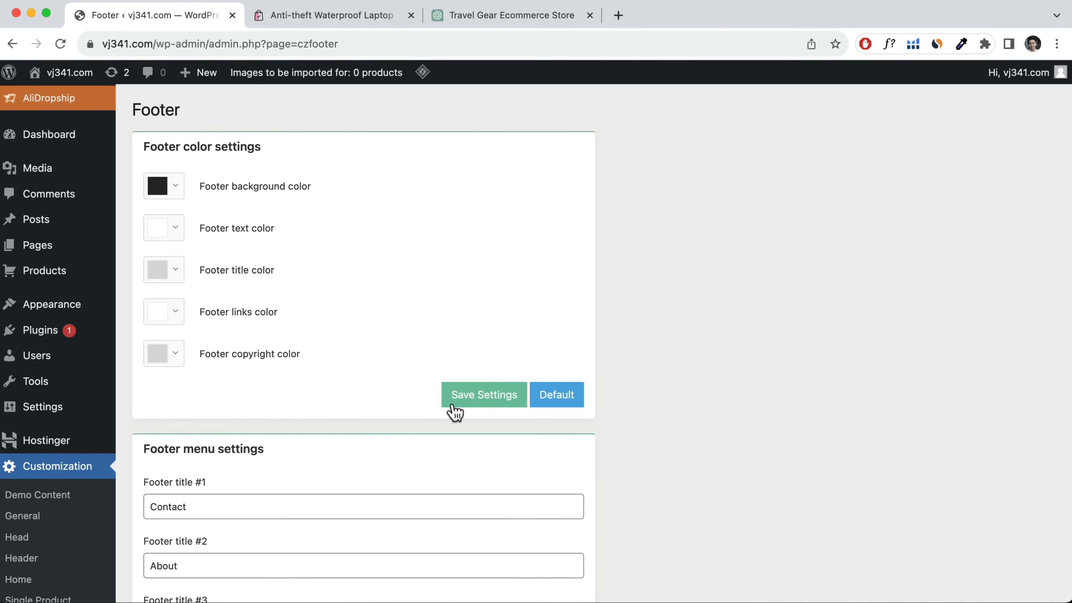
click(487, 400)
- Reload the laptop bag product page and purge the LiteSpeed cache to see the new footer
click(260, 18)
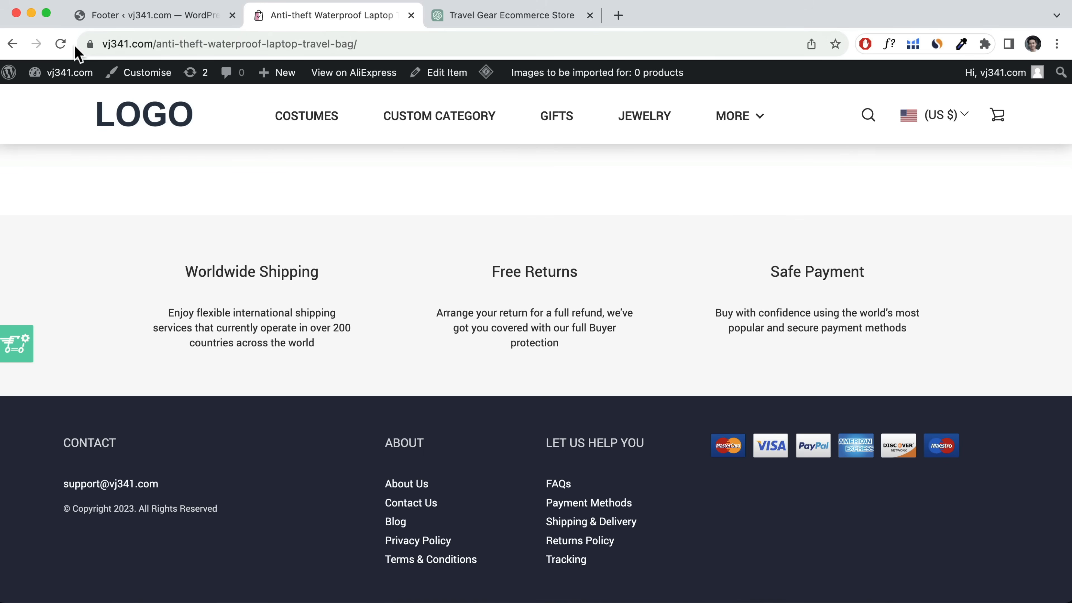
click(60, 44)
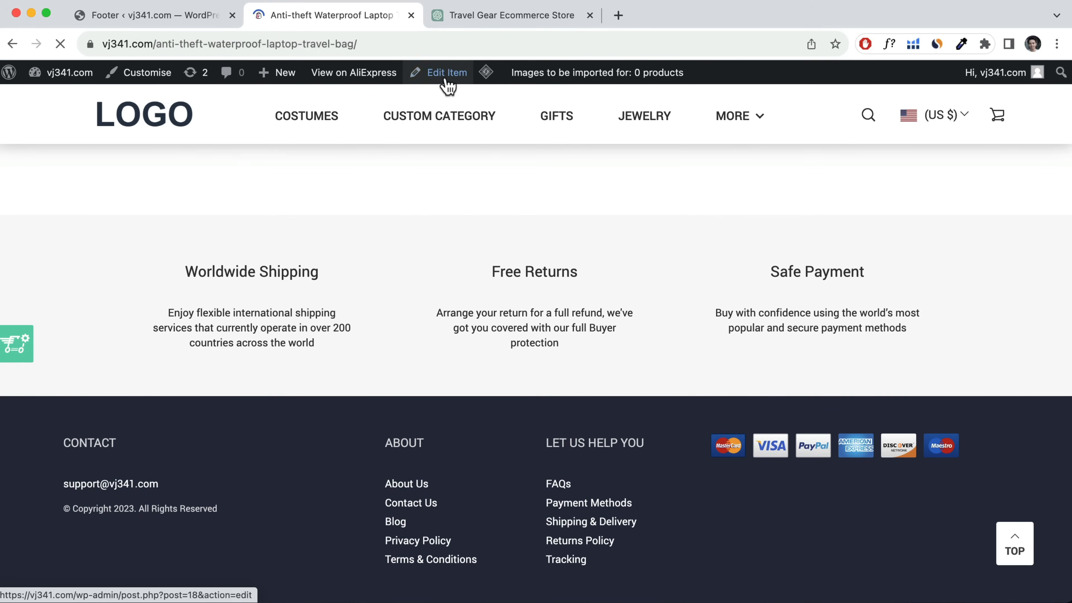
mouse_move(487, 73)
click(499, 139)
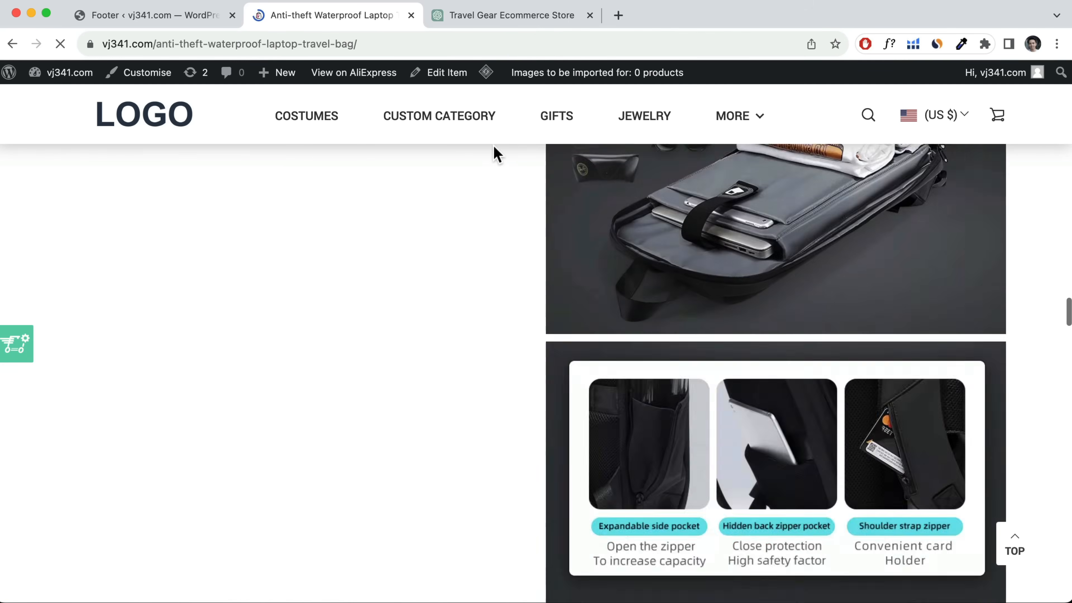
scroll(496, 154, down, 20)
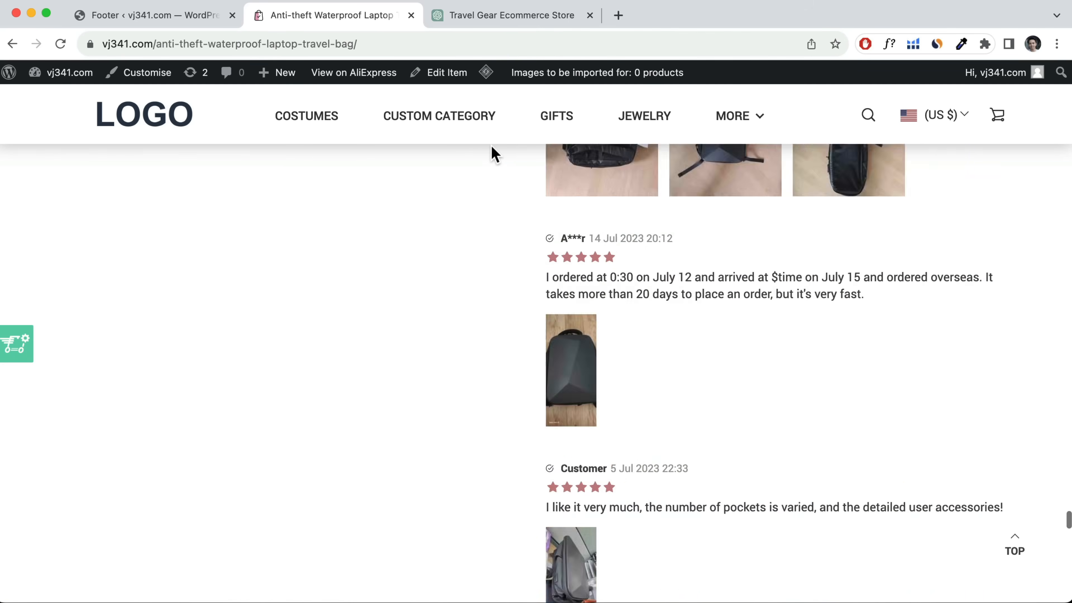
scroll(492, 147, down, 15)
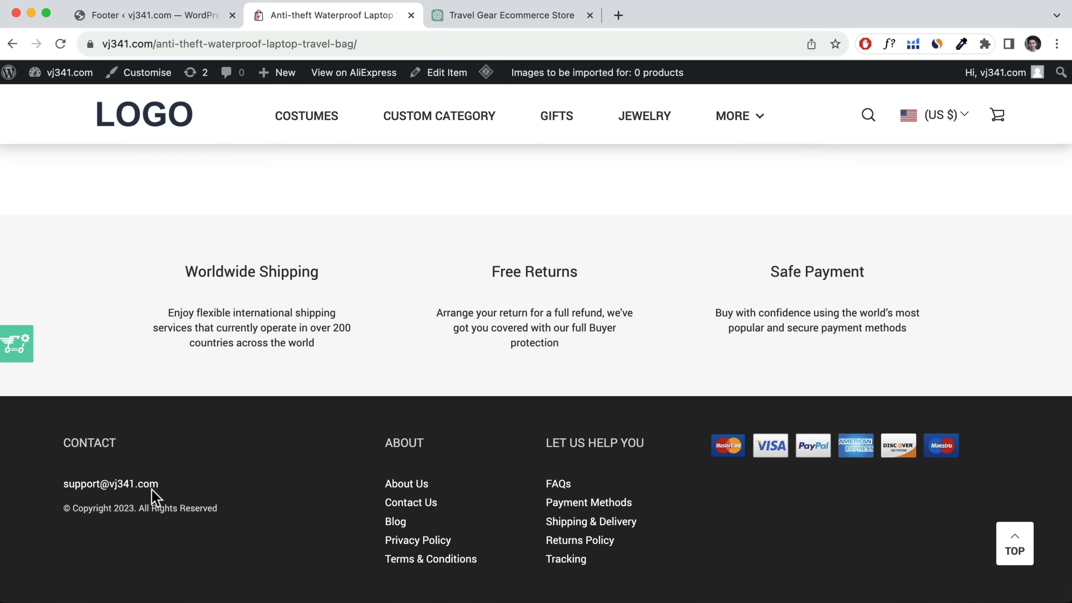
- Compare the footer titles Contact and About with the headings in the live store footer
click(182, 19)
scroll(192, 270, down, 6)
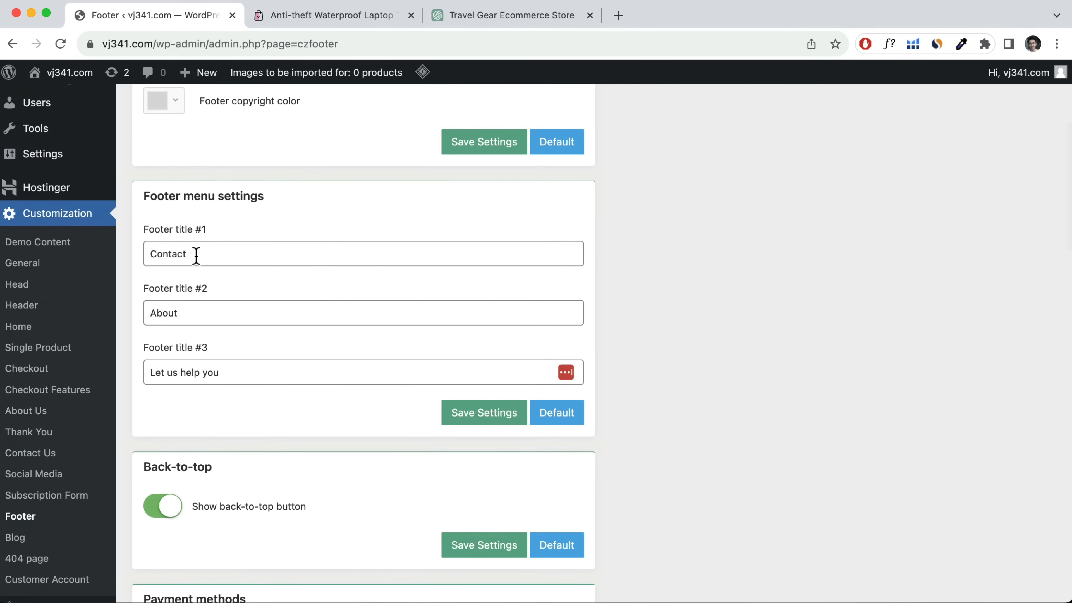
double_click(205, 253)
click(328, 21)
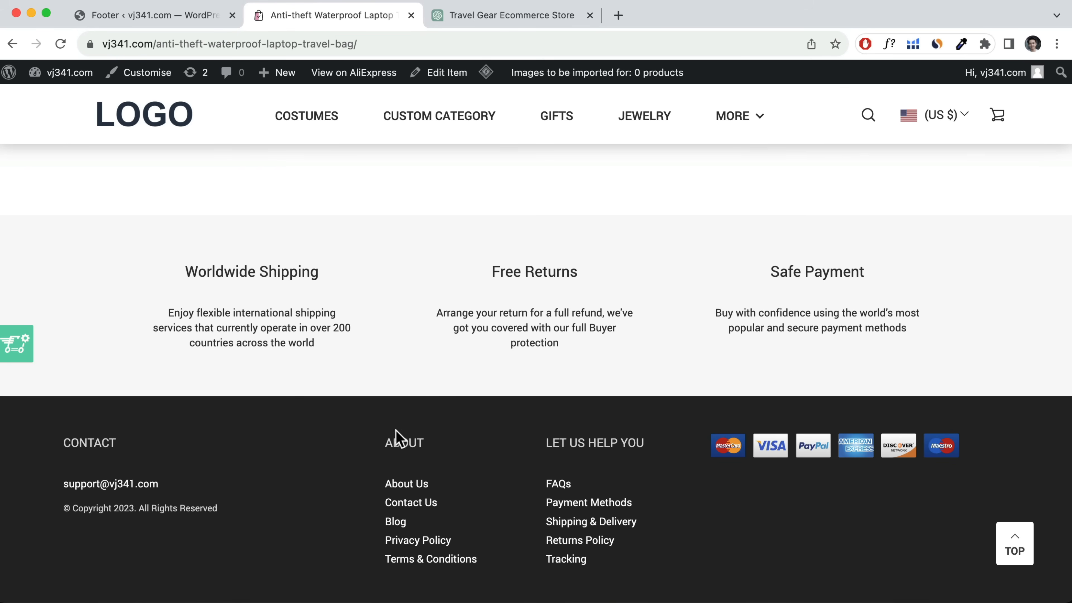
drag(59, 442, 120, 445)
drag(382, 442, 430, 450)
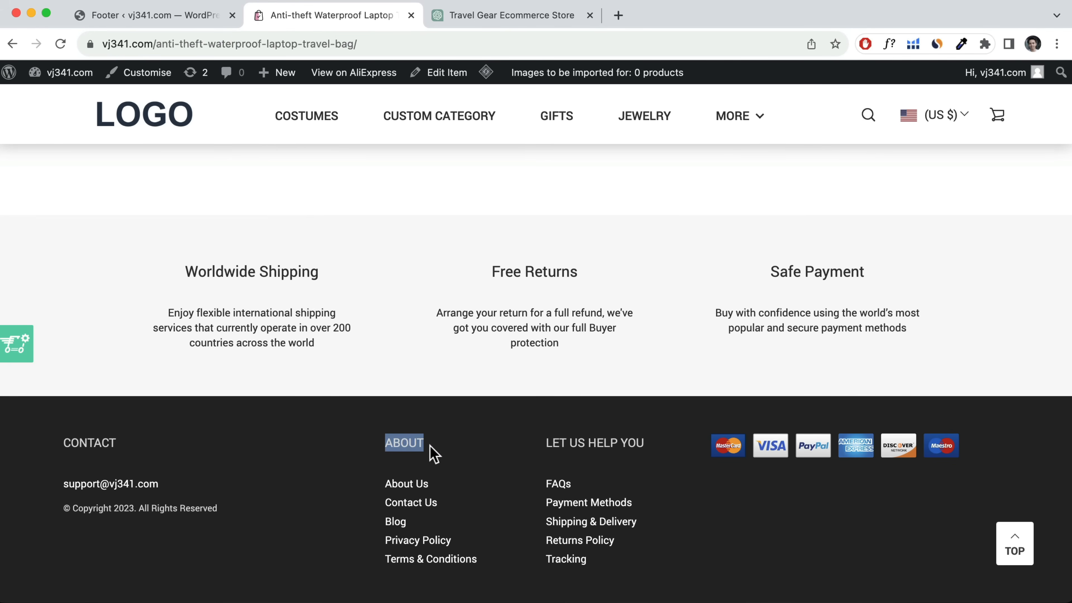
click(191, 19)
- Remove the Discover and Maestro cards from the footer payment icons and save
scroll(186, 273, down, 5)
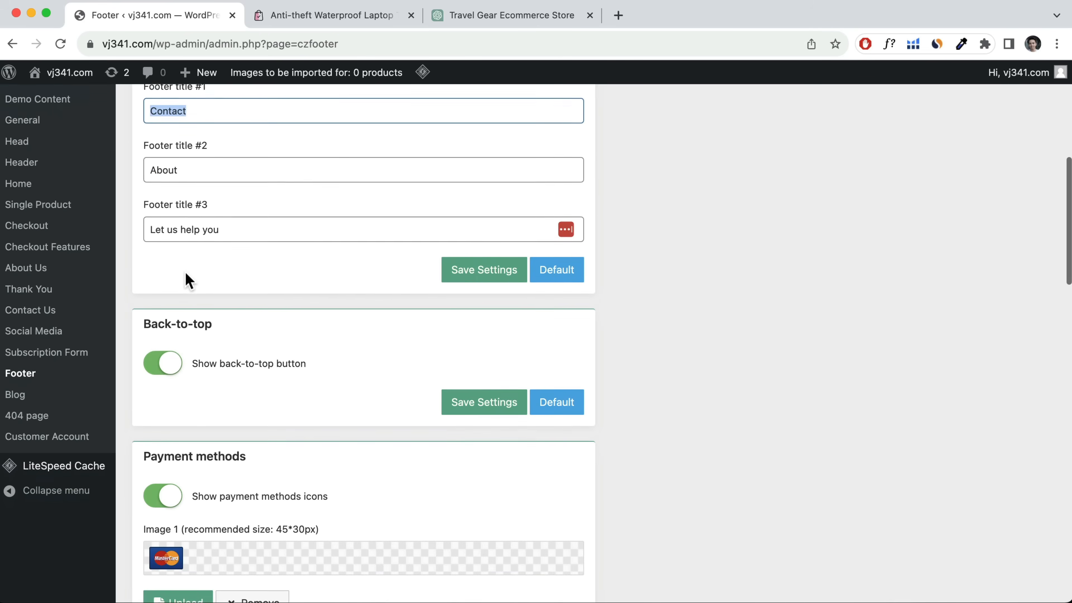
scroll(188, 281, down, 2)
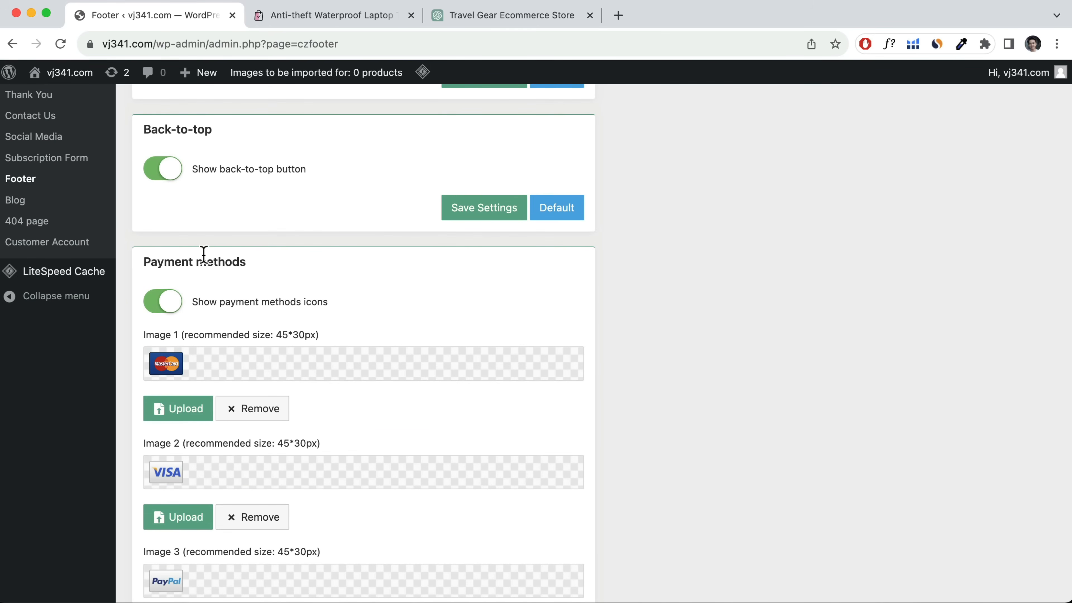
scroll(203, 254, down, 10)
scroll(202, 262, down, 8)
scroll(201, 263, up, 12)
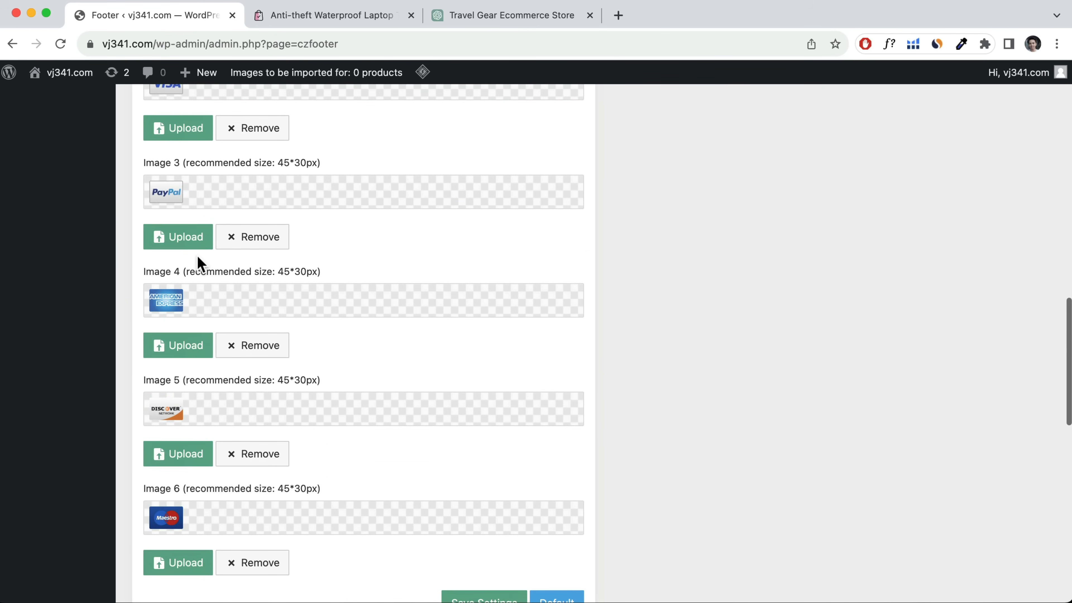
scroll(185, 186, up, 2)
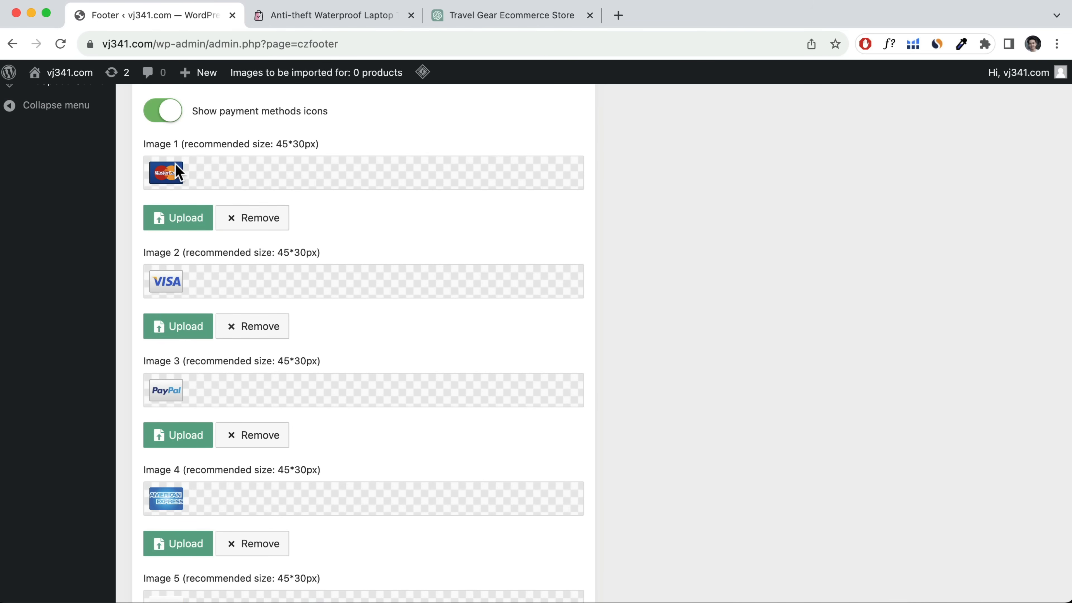
scroll(177, 174, down, 10)
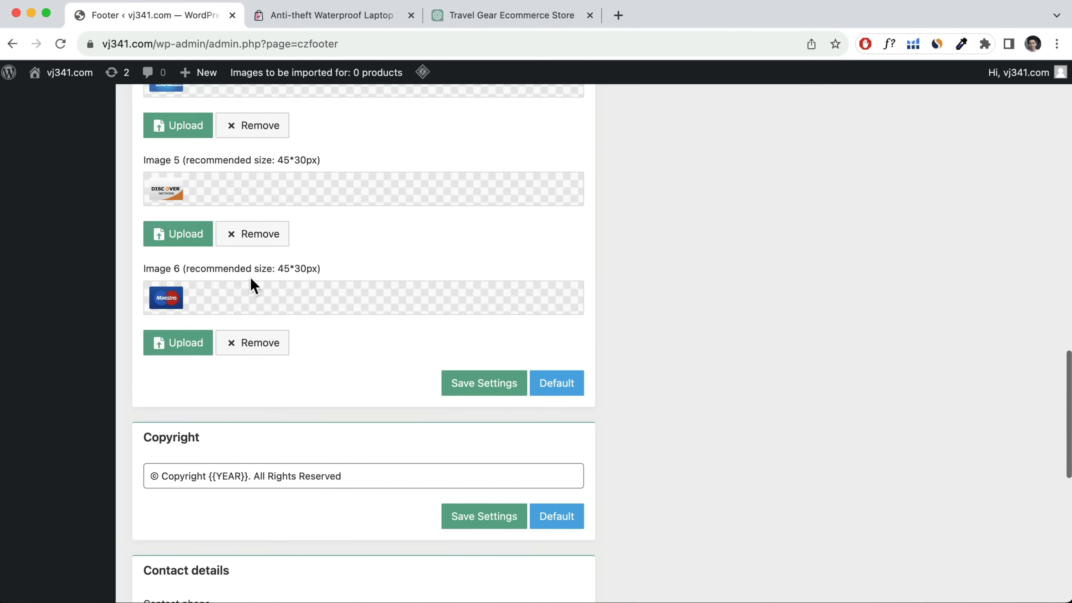
scroll(253, 285, up, 2)
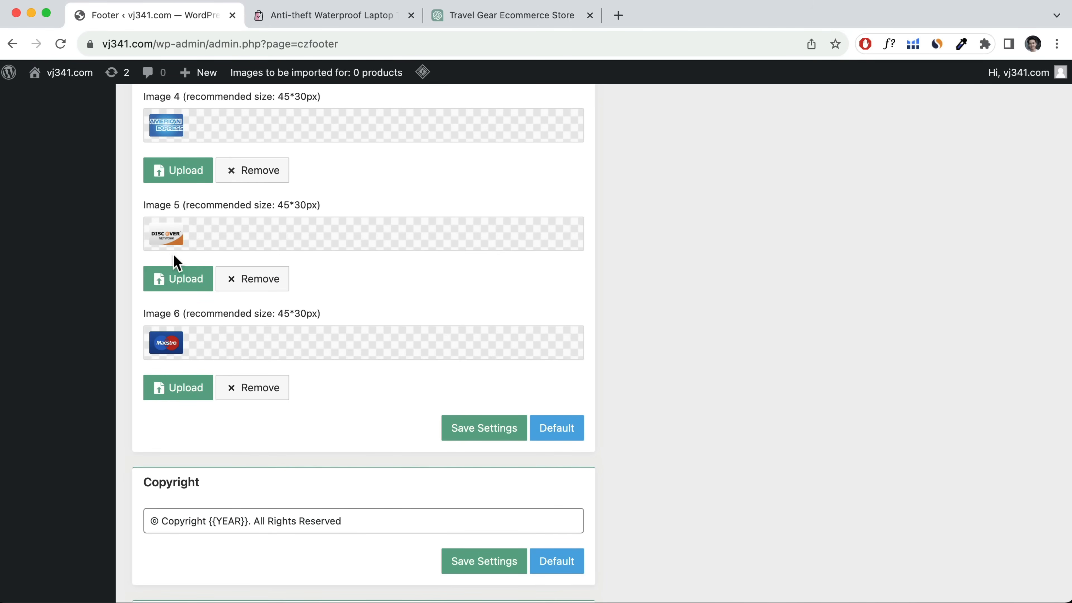
click(232, 279)
scroll(224, 287, up, 5)
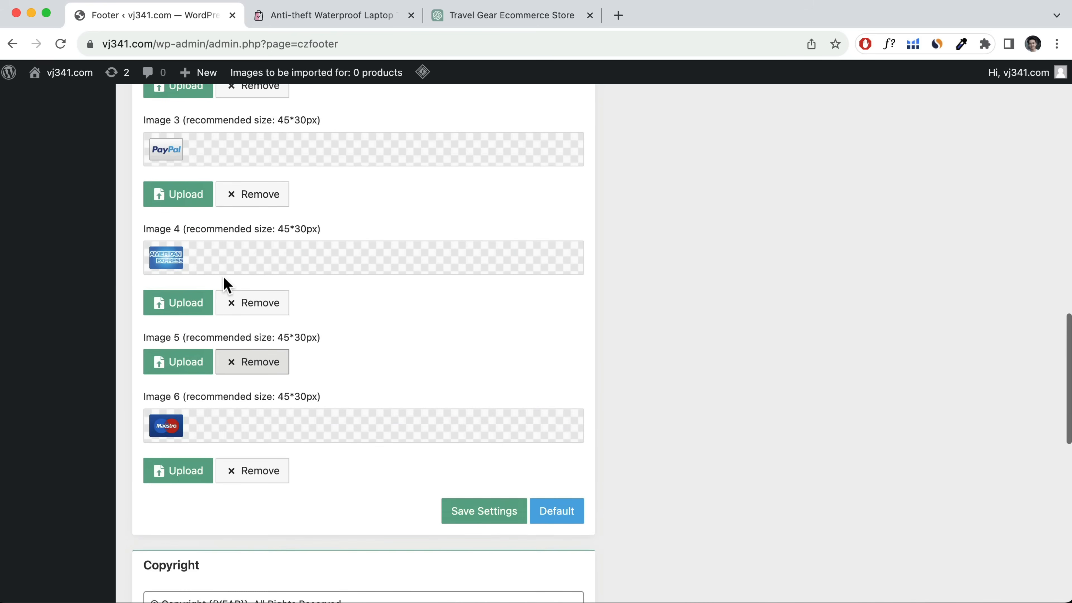
scroll(223, 287, up, 7)
scroll(221, 285, down, 7)
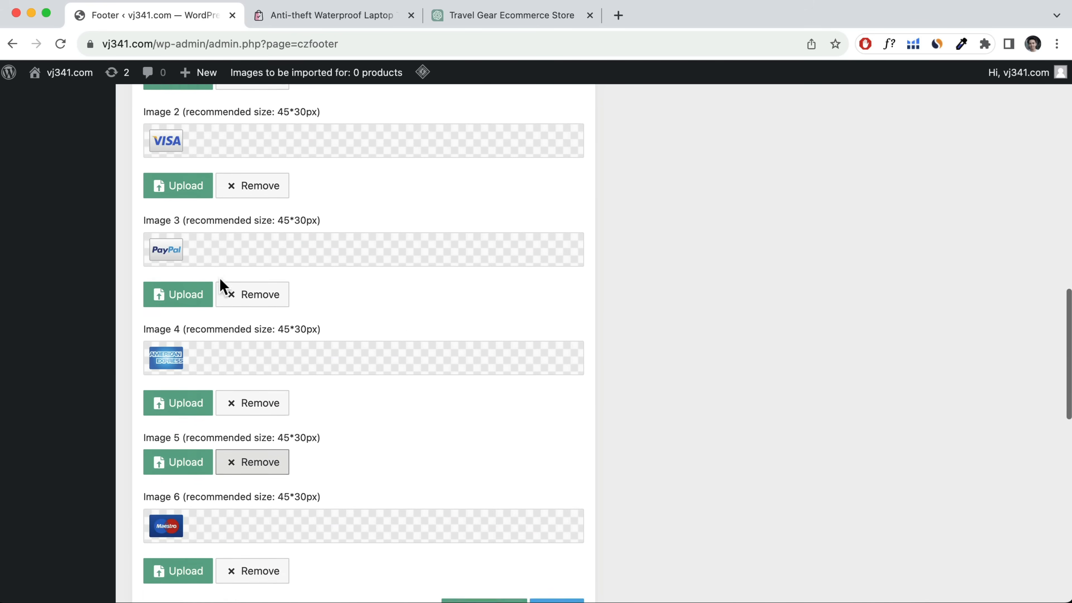
click(239, 543)
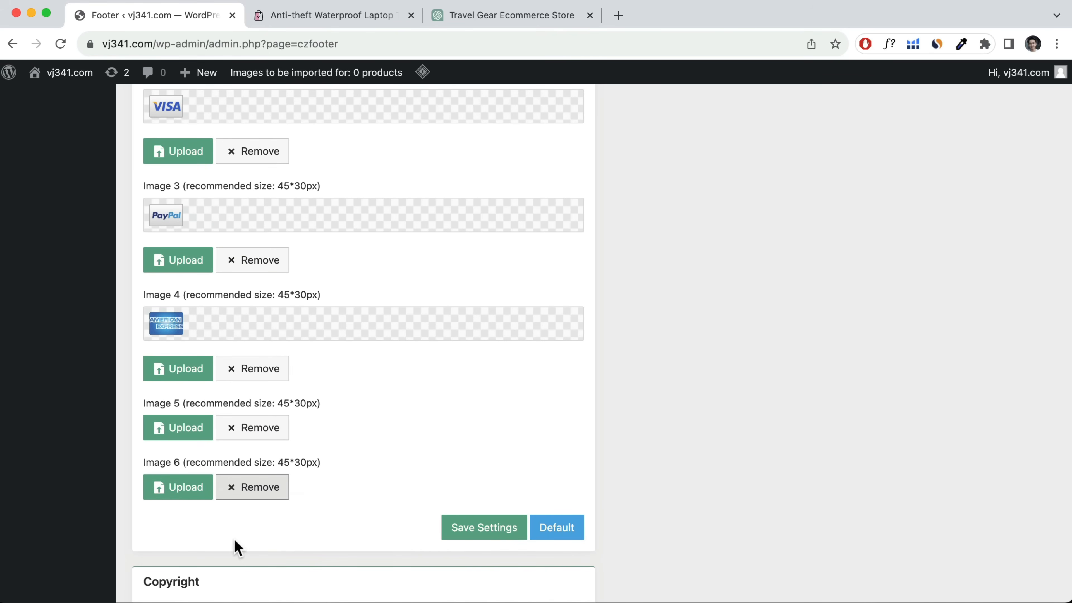
click(482, 530)
- Review the Contact phone and Address fields in the Footer settings
scroll(485, 500, down, 10)
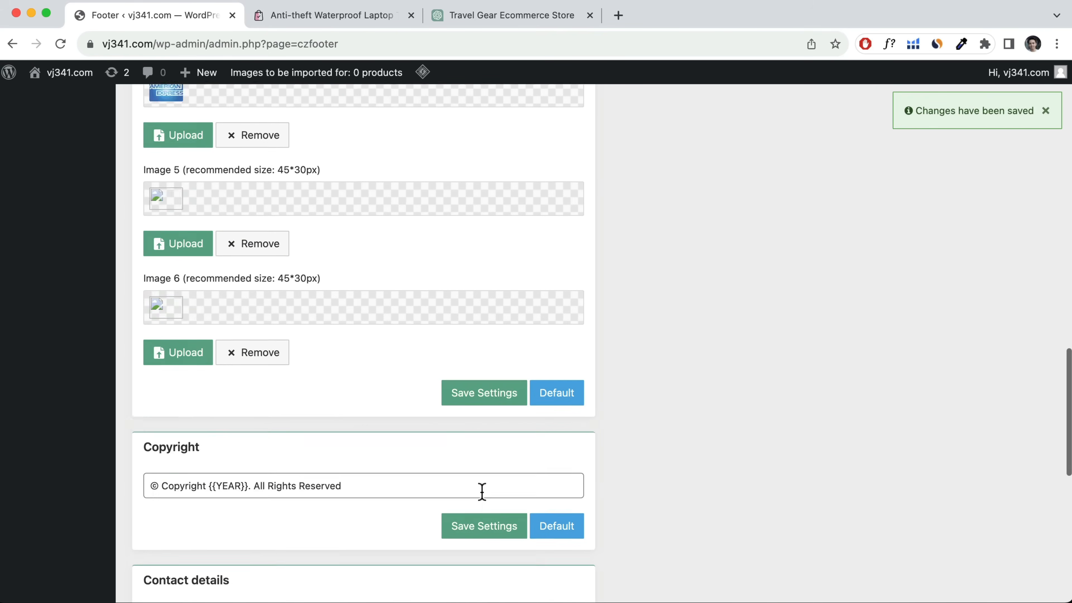
click(176, 293)
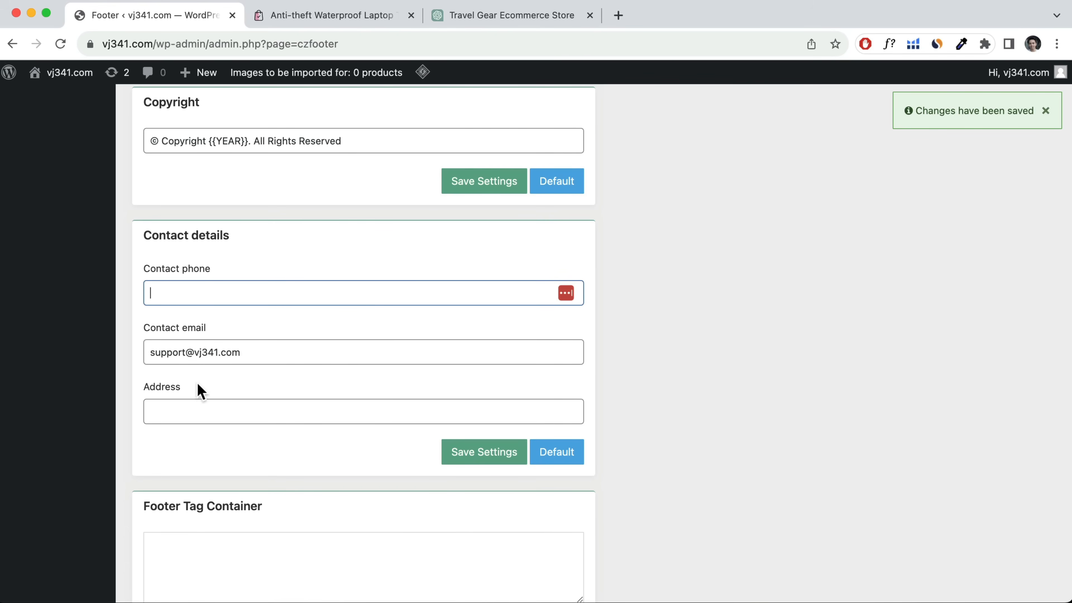
click(178, 406)
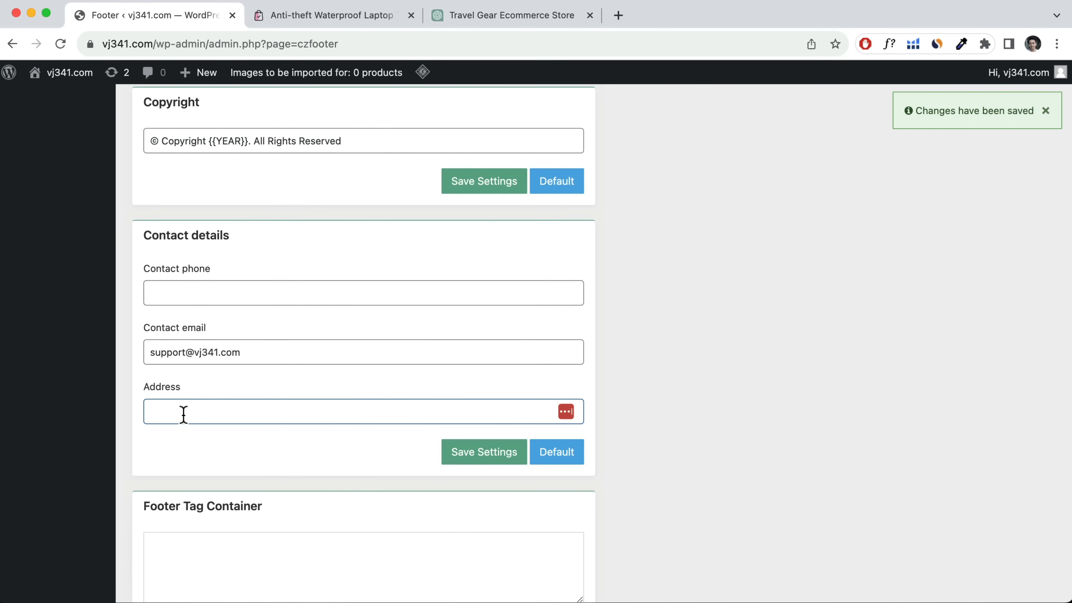
scroll(184, 414, down, 5)
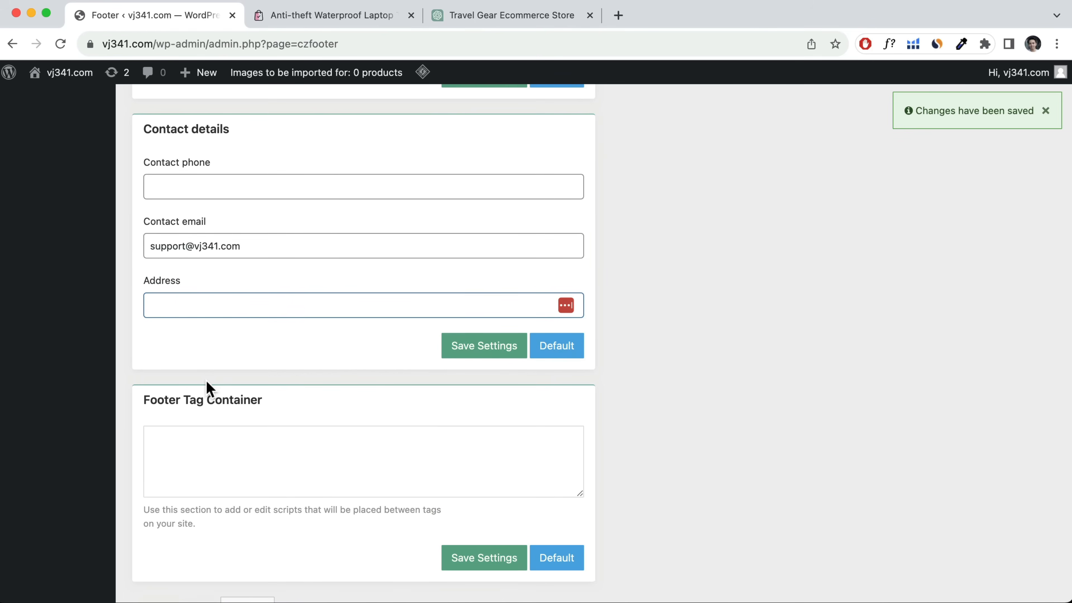
scroll(206, 383, up, 3)
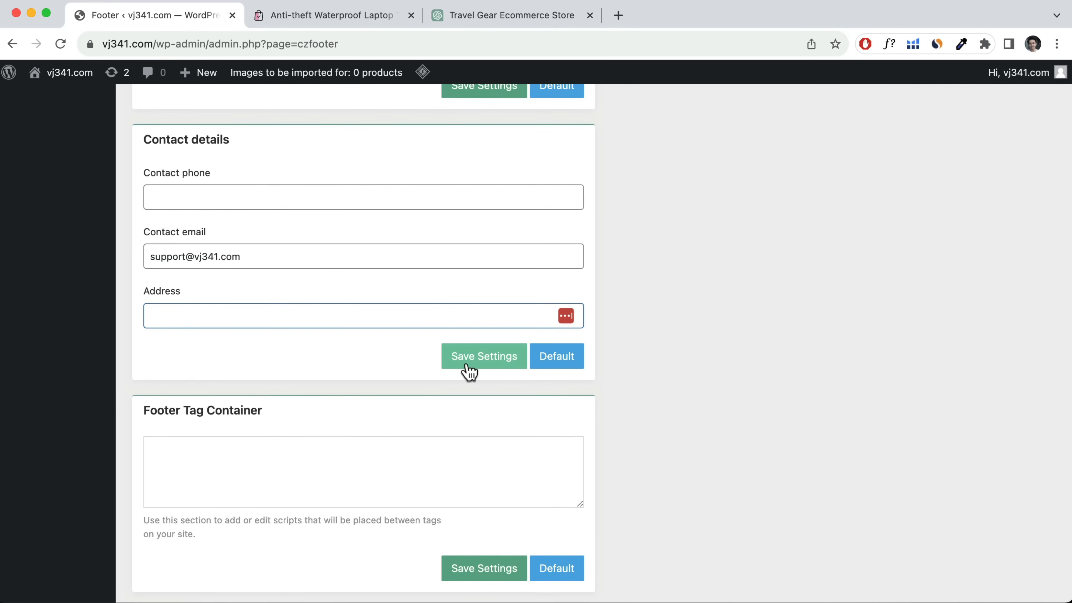
scroll(456, 374, up, 20)
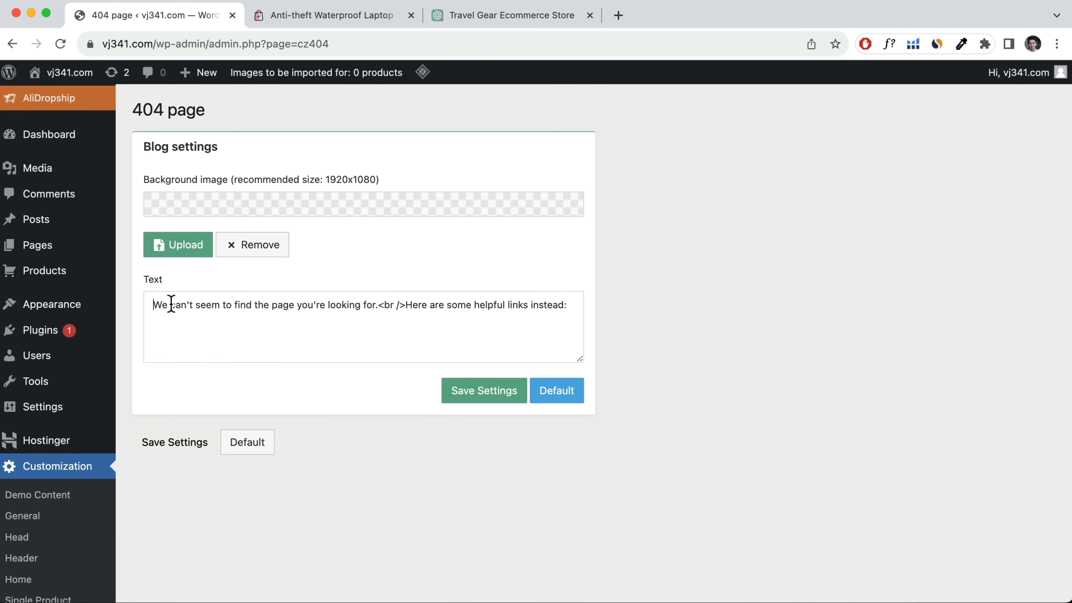
- Select the 404 page message text, then bring up the Customer Account colour and registration settings
drag(153, 304, 568, 304)
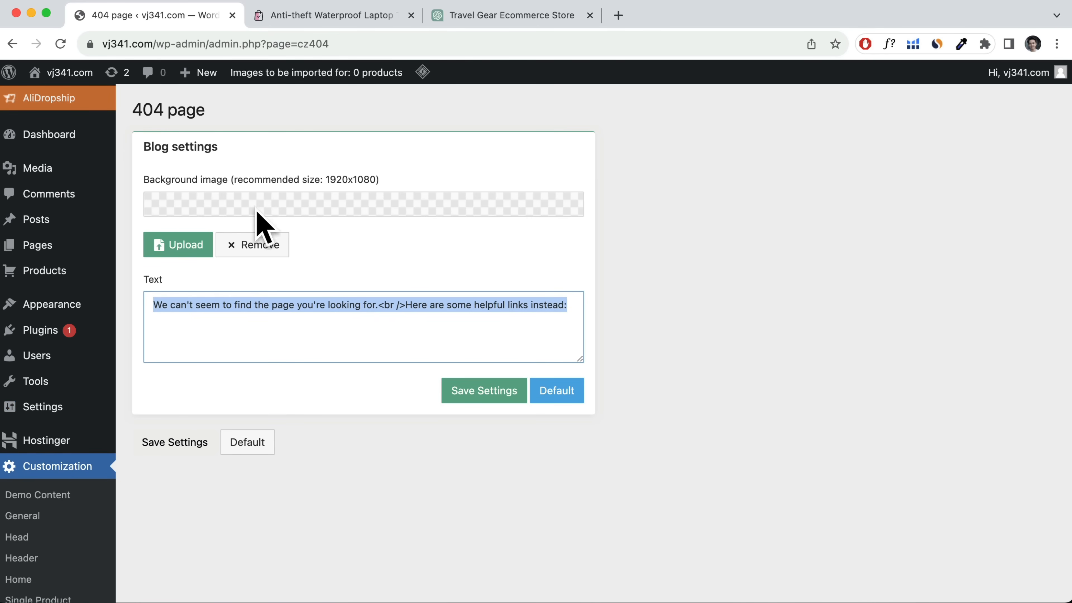
scroll(65, 347, down, 7)
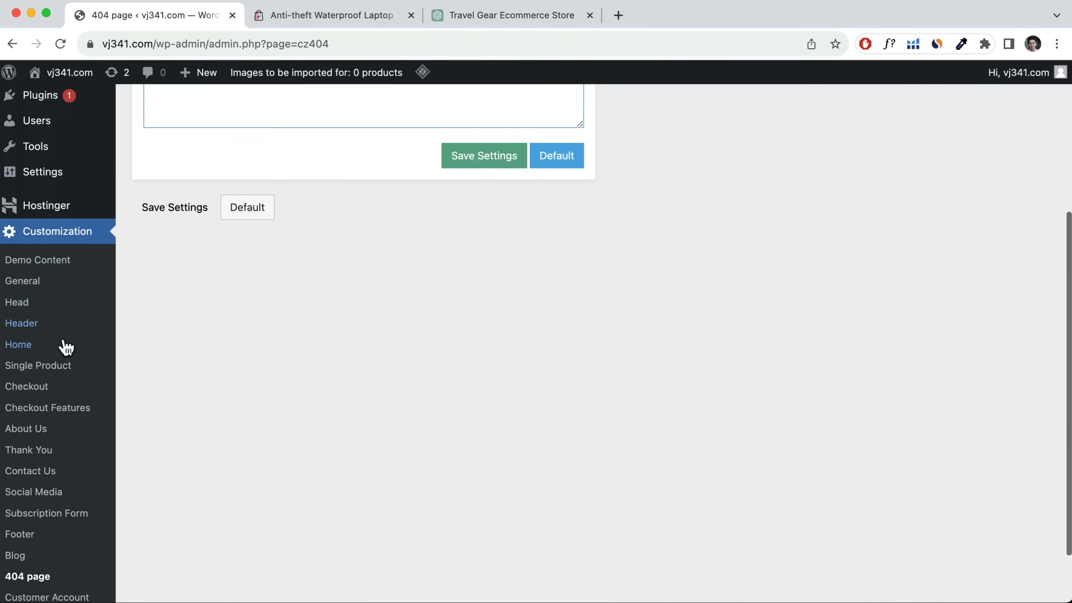
click(41, 529)
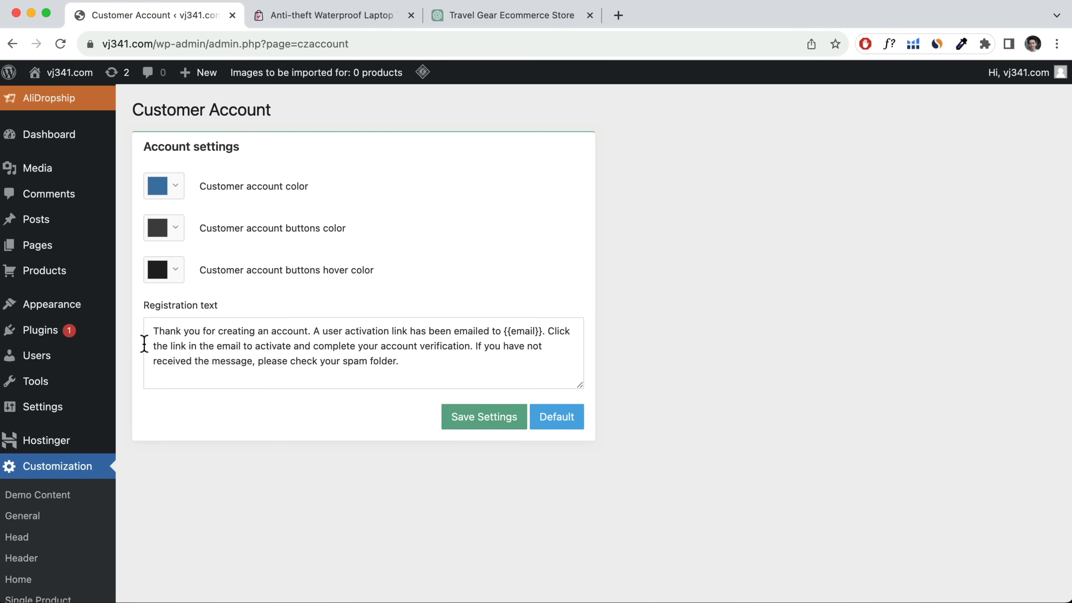
scroll(101, 388, down, 5)
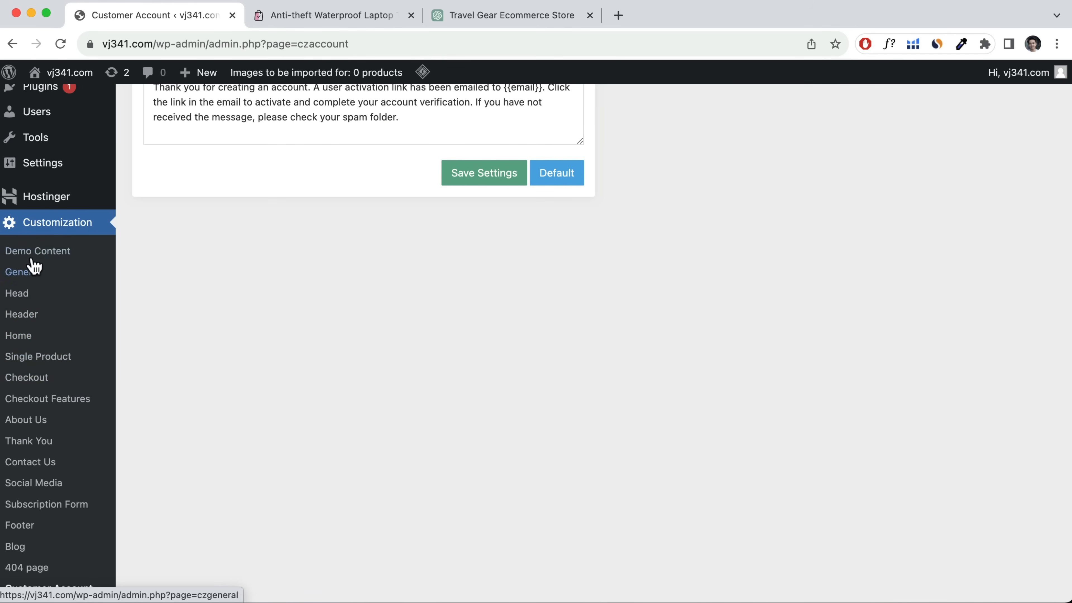
scroll(44, 318, up, 6)
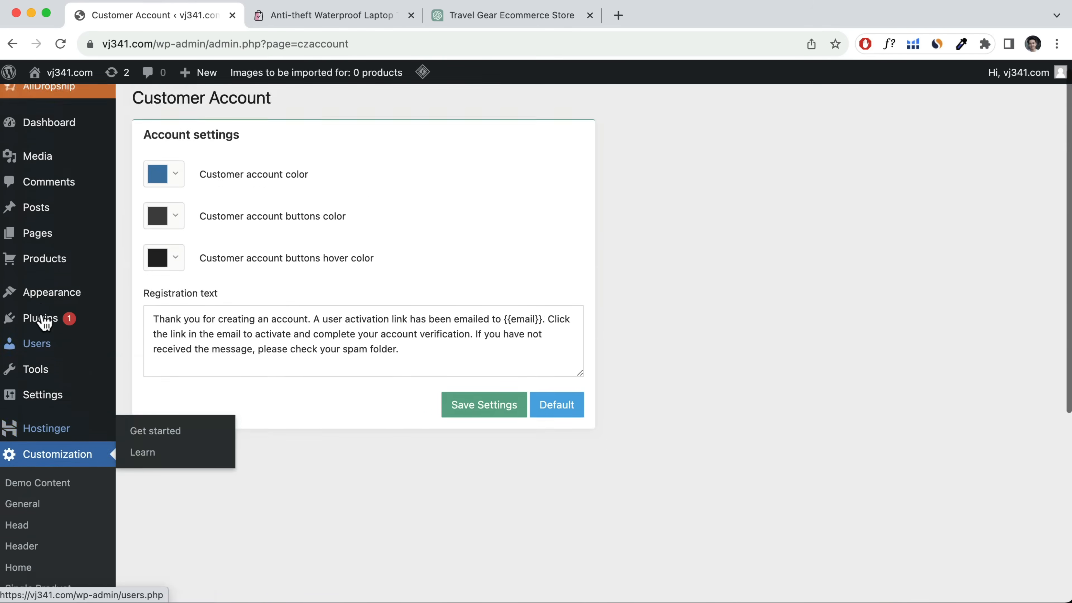
mouse_move(41, 318)
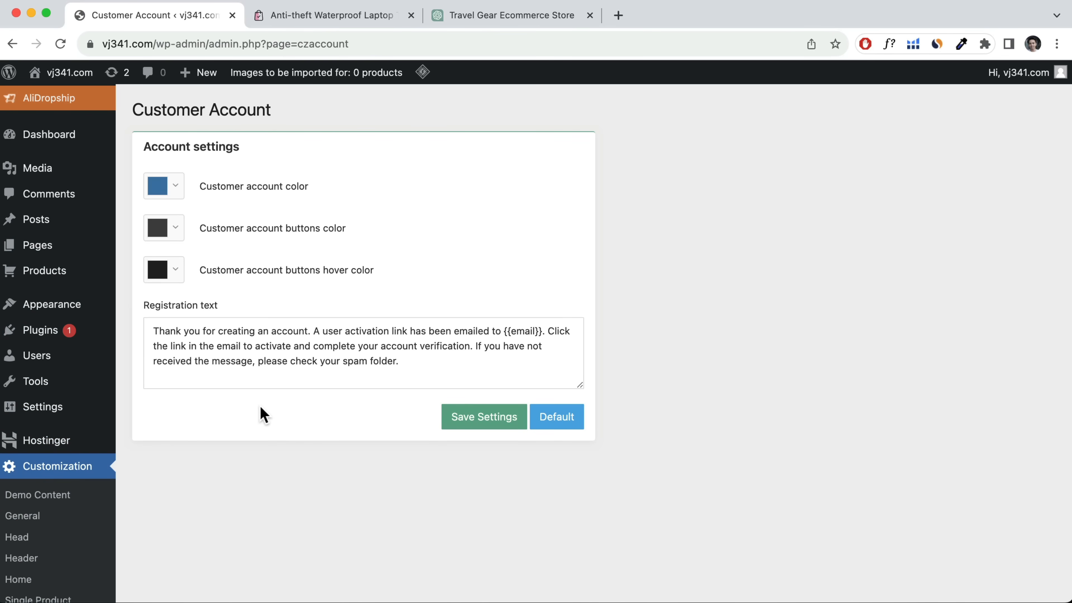
- View the live storefront homepage and look over its hero slideshow and category menu
click(68, 98)
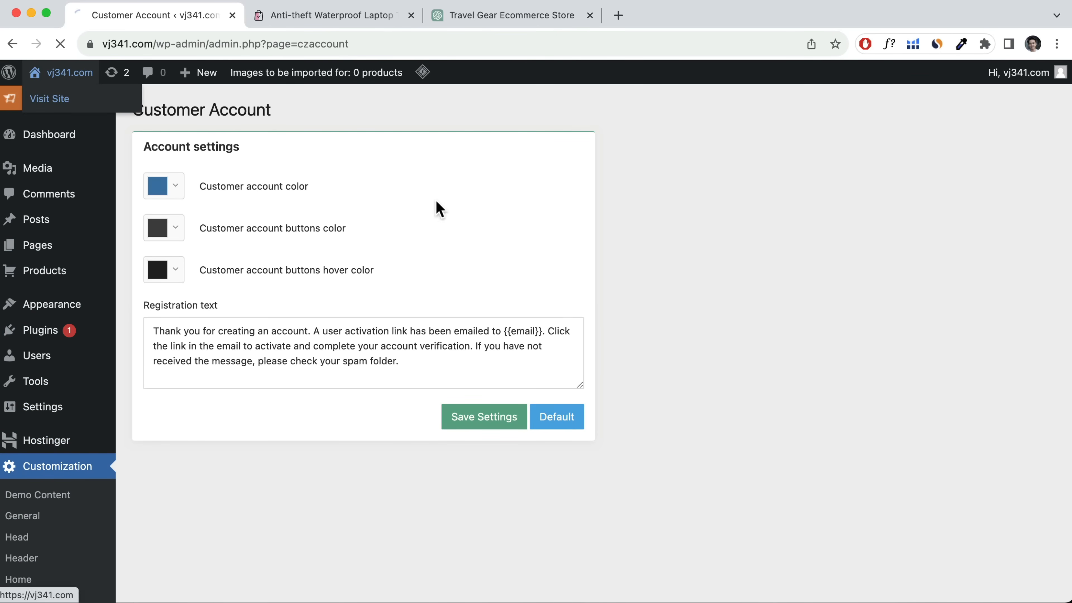
scroll(481, 288, down, 20)
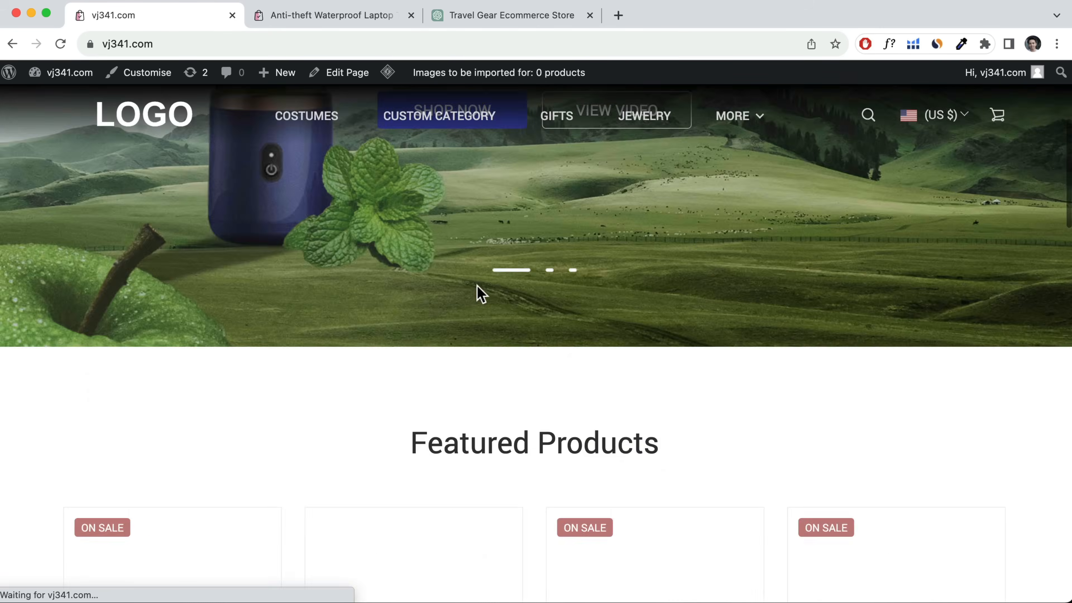
scroll(478, 292, up, 20)
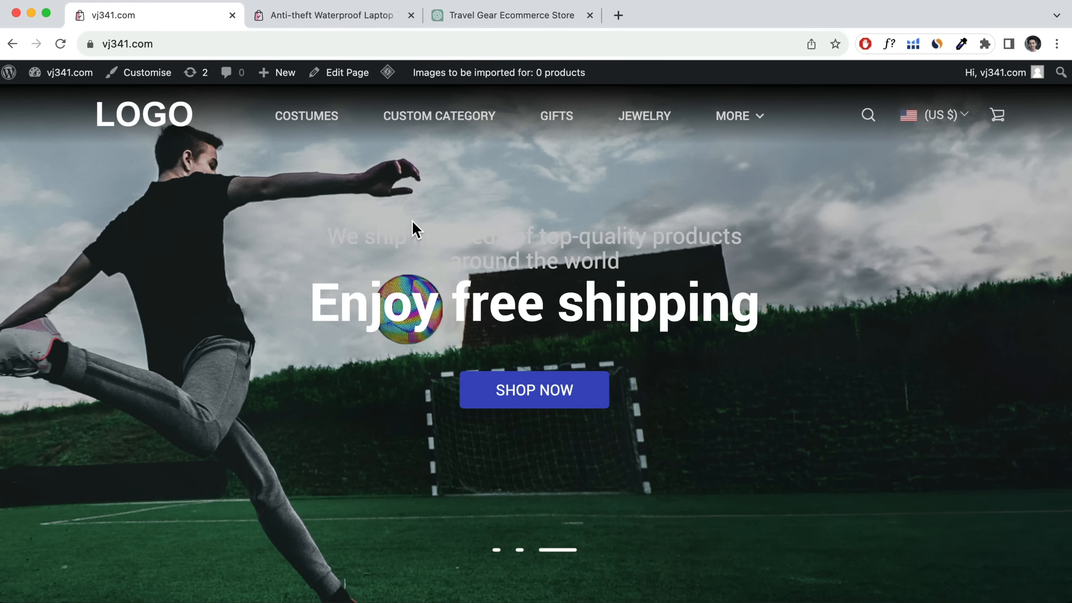
mouse_move(764, 122)
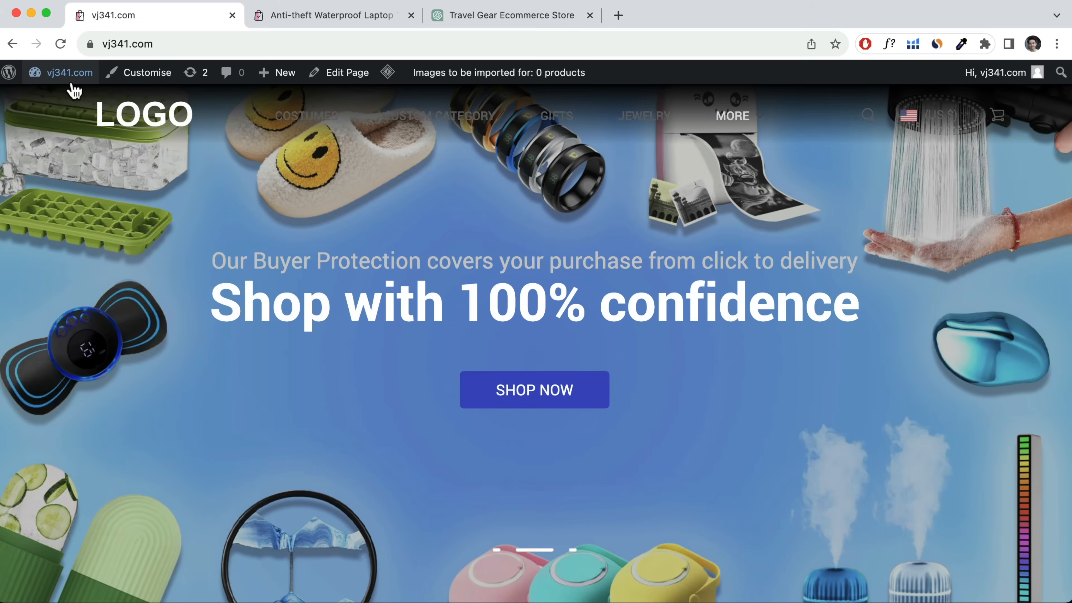
mouse_move(74, 88)
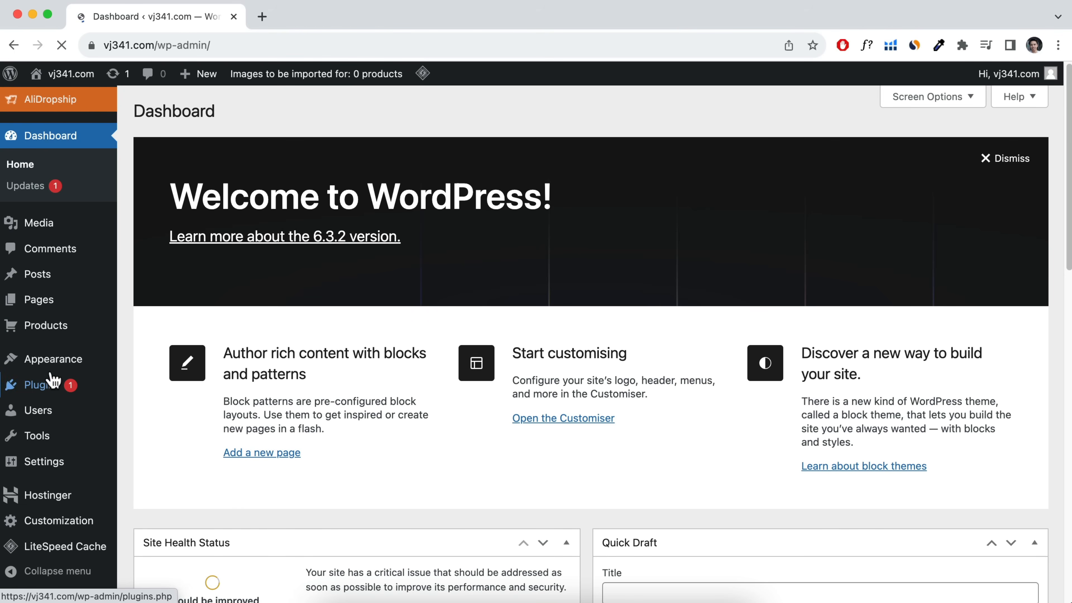
- On the Menus page, choose Main menu as the menu to edit
mouse_move(63, 363)
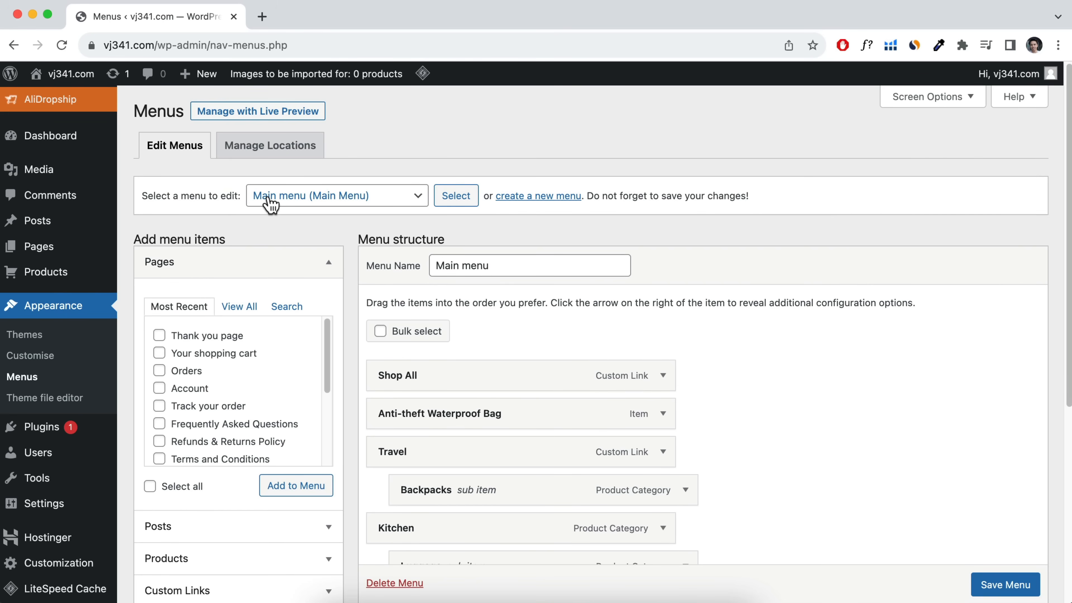
click(303, 202)
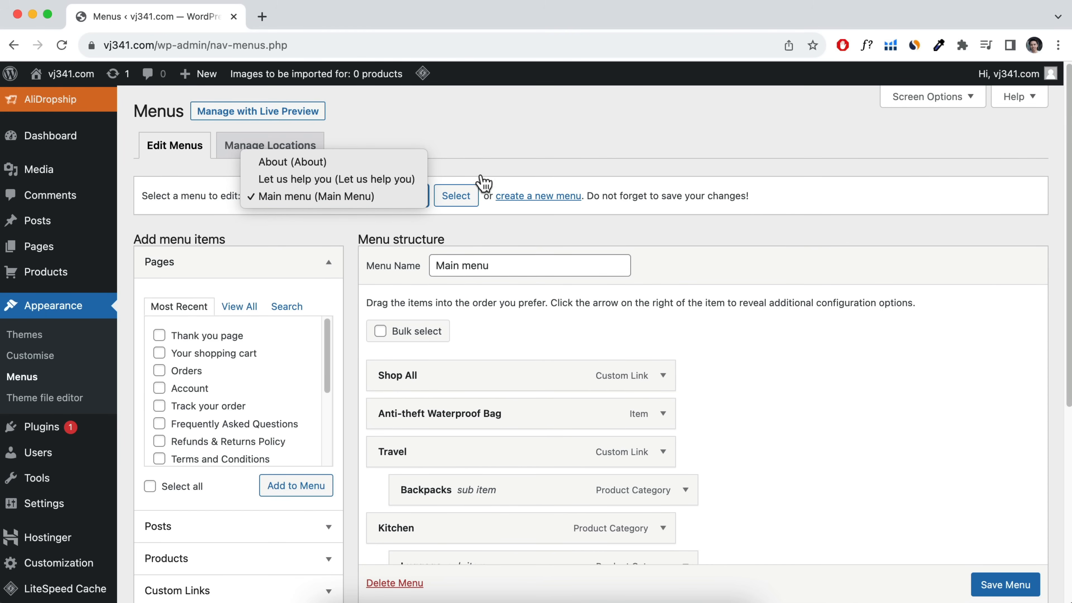
click(489, 171)
scroll(498, 357, down, 1)
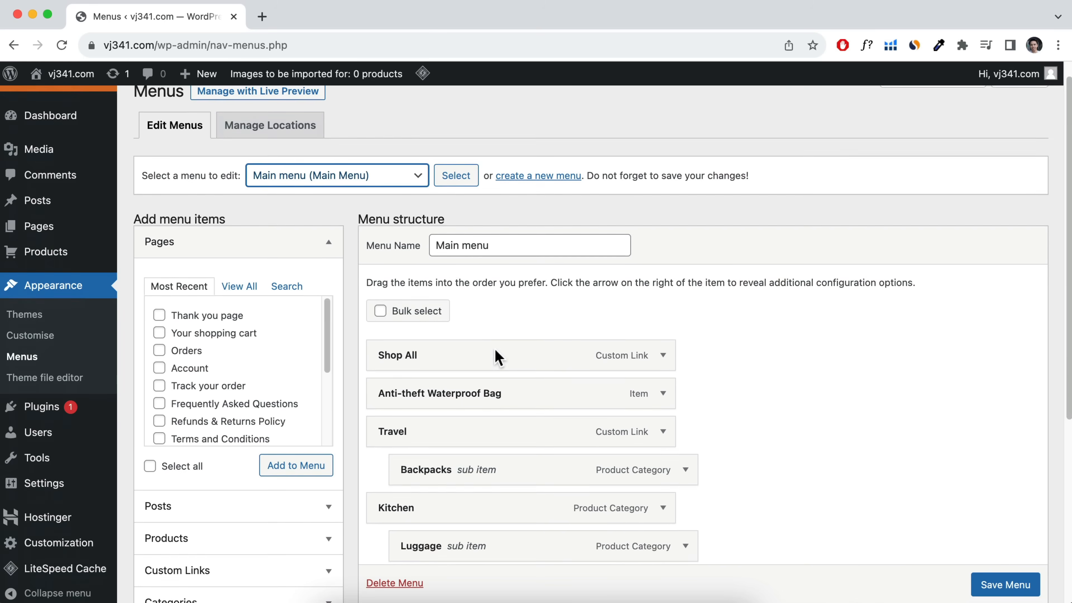
scroll(469, 364, down, 4)
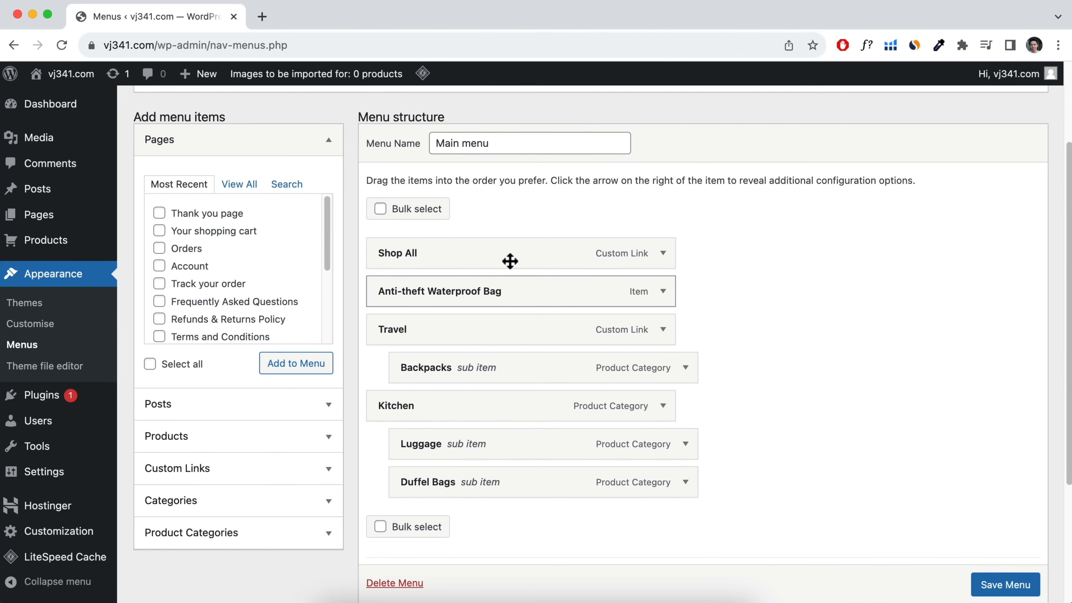
- Remove the Shop All, Travel and Backpacks items and expand the Kitchen item
click(663, 254)
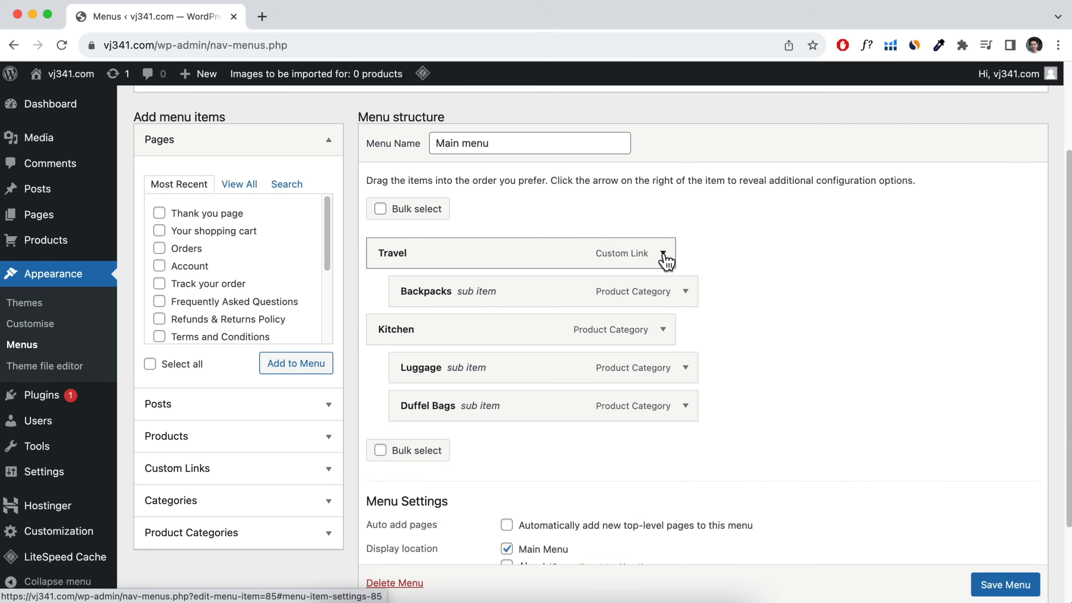
click(663, 255)
click(399, 400)
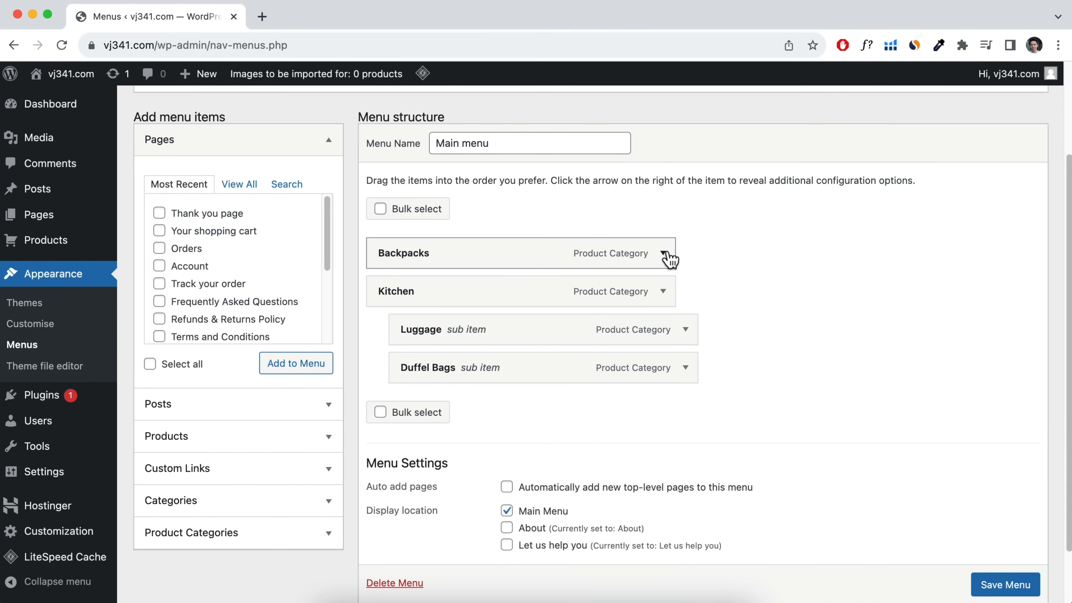
click(663, 253)
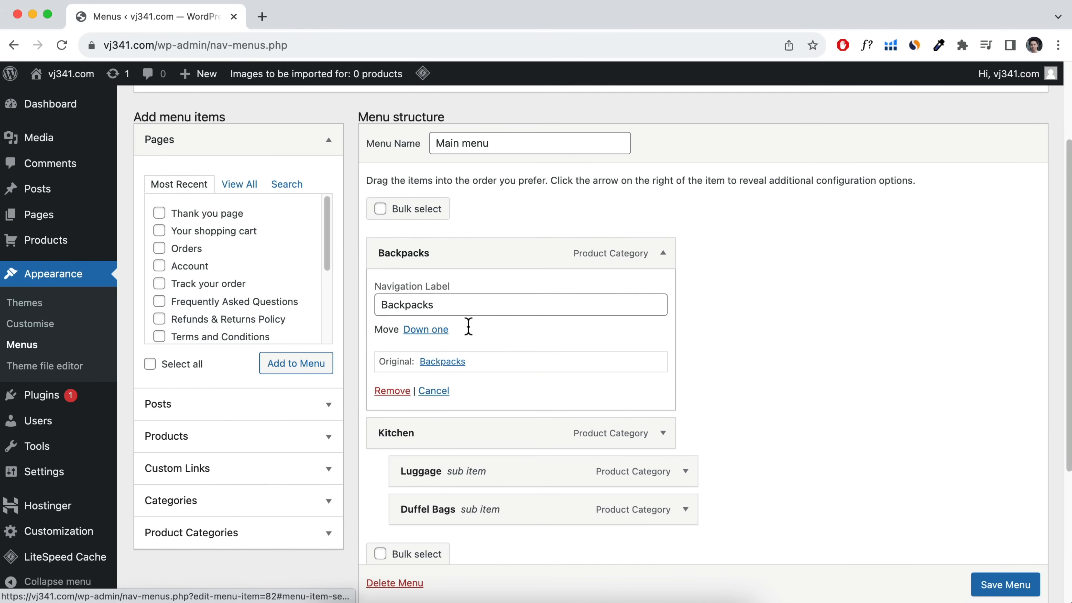
click(392, 390)
click(662, 254)
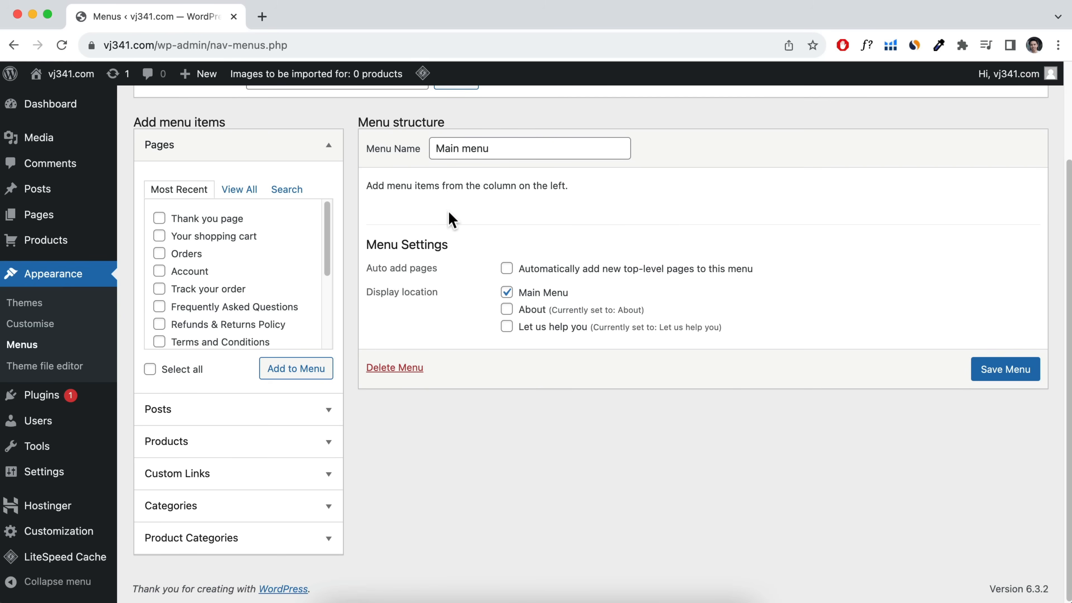
scroll(179, 220, up, 5)
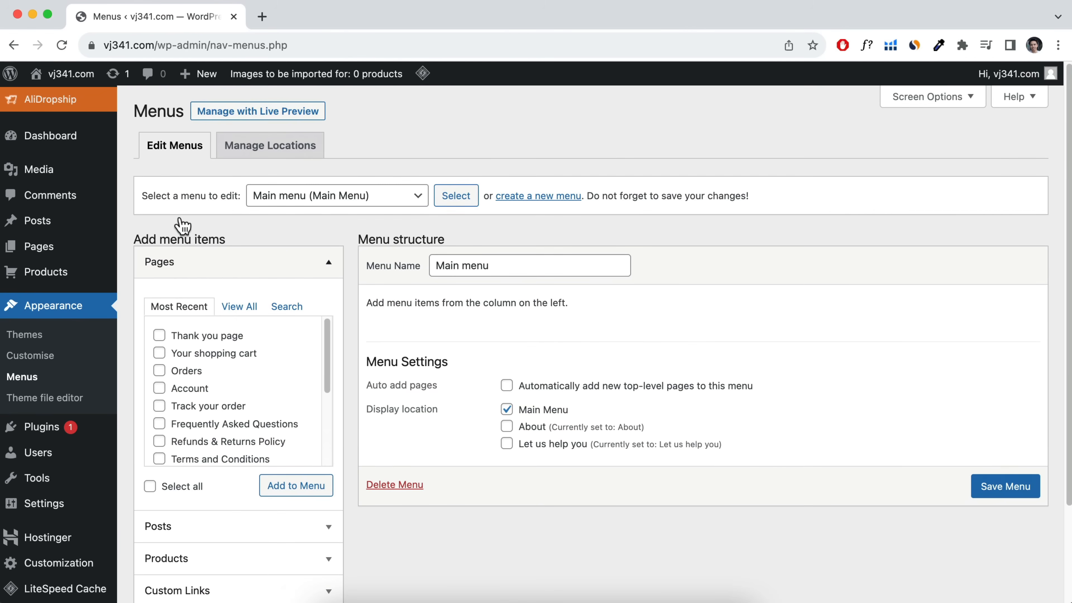
scroll(177, 270, down, 1)
- Open the storefront in a new tab and expand the Custom Links panel
scroll(170, 259, down, 2)
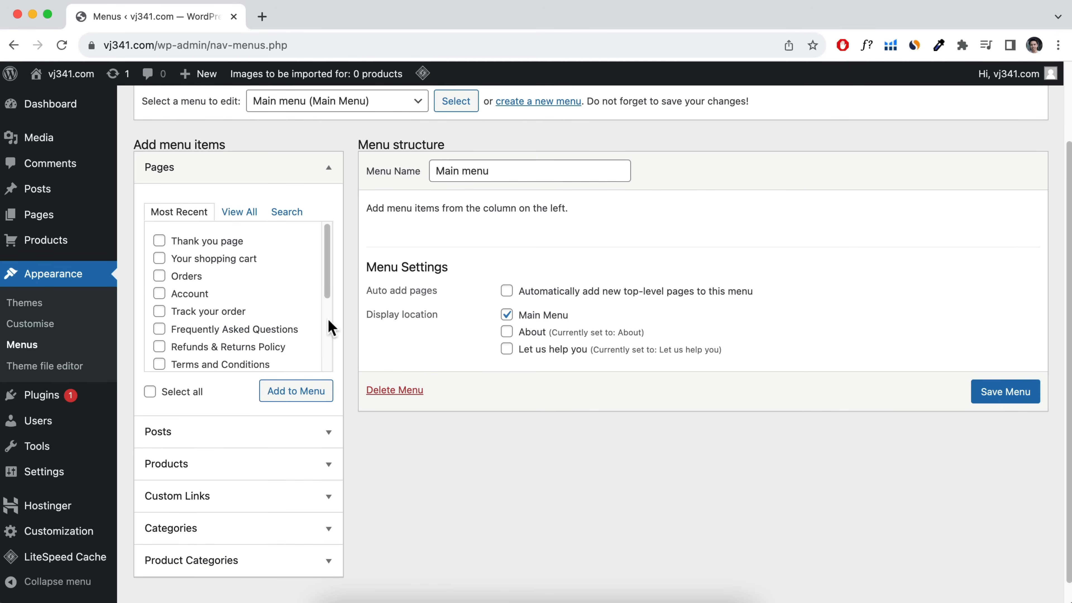
mouse_move(45, 78)
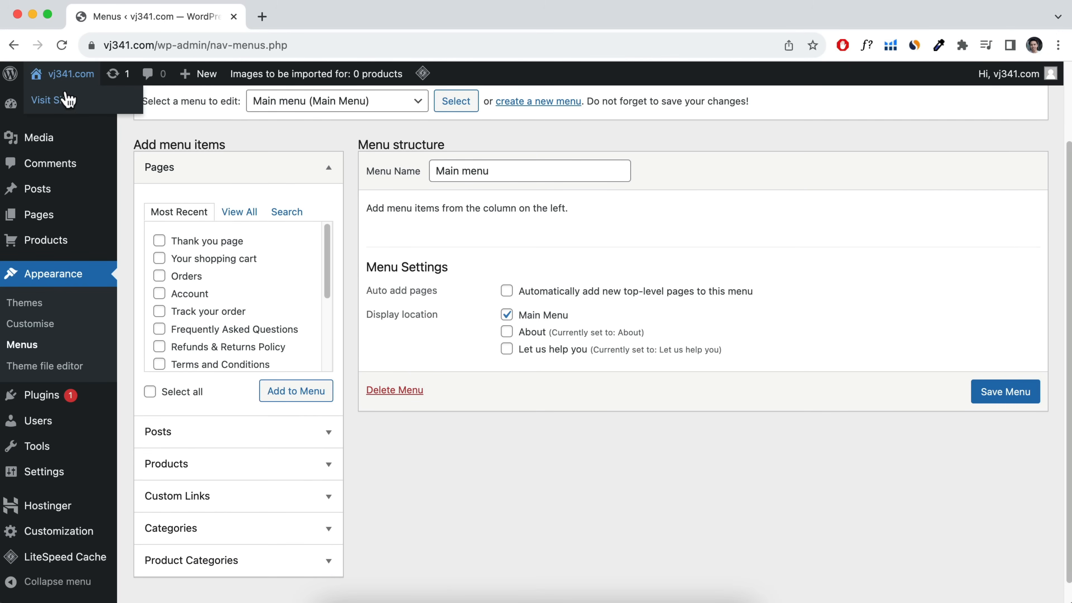
right_click(70, 101)
click(75, 105)
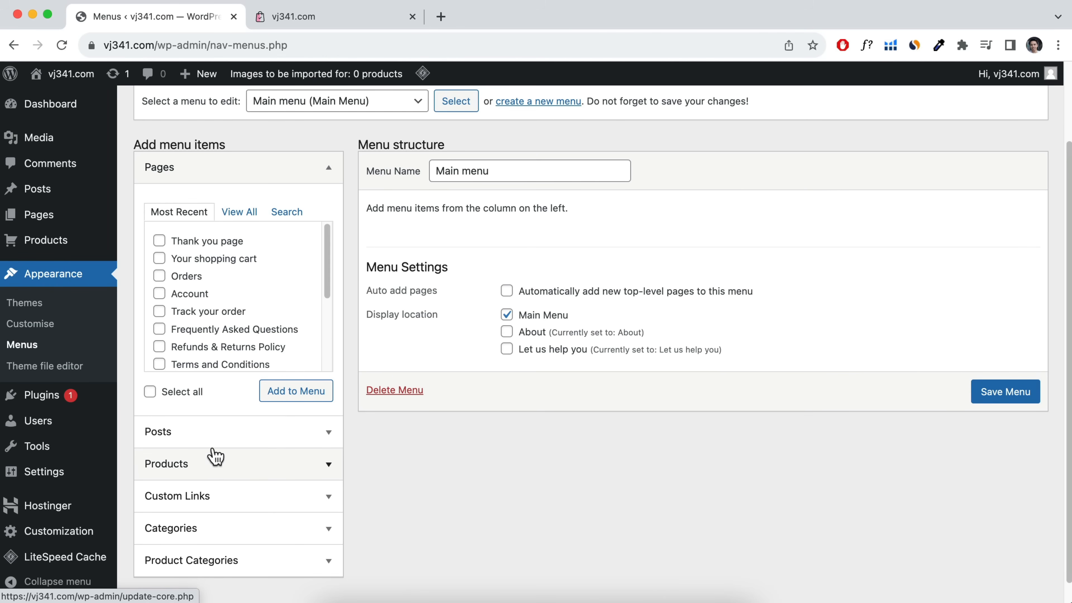
click(205, 497)
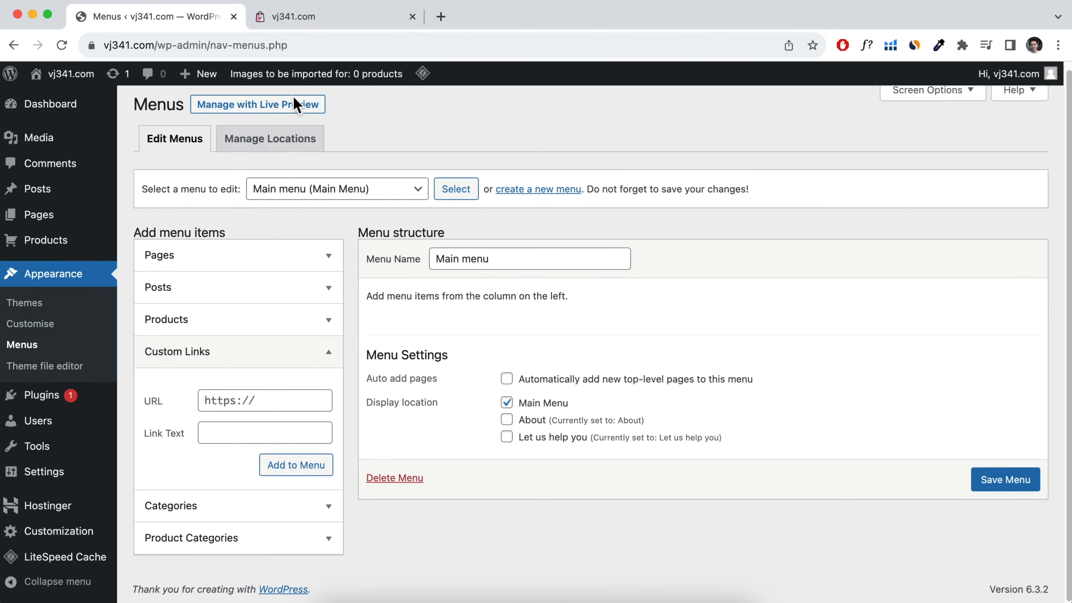
- Copy the site address from the storefront tab and return to the menu editor
click(323, 24)
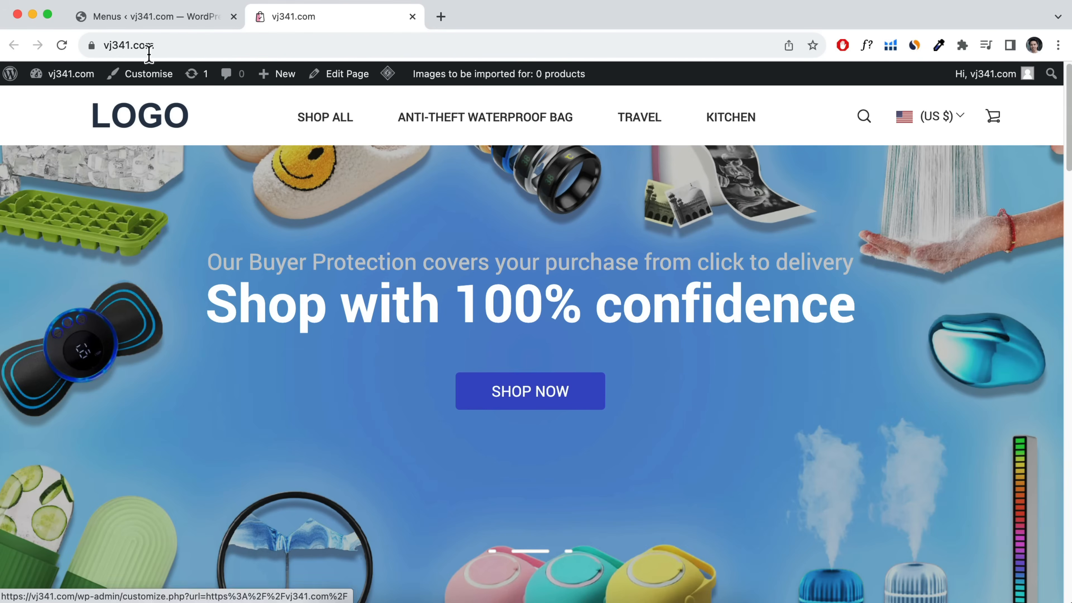
drag(155, 44, 112, 46)
right_click(106, 45)
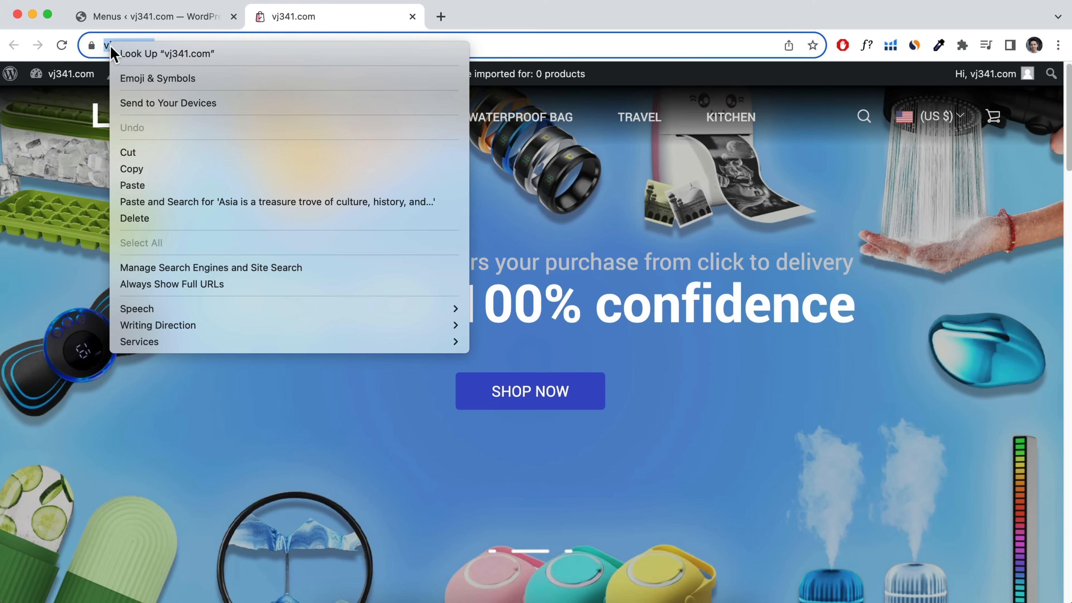
click(139, 167)
click(140, 23)
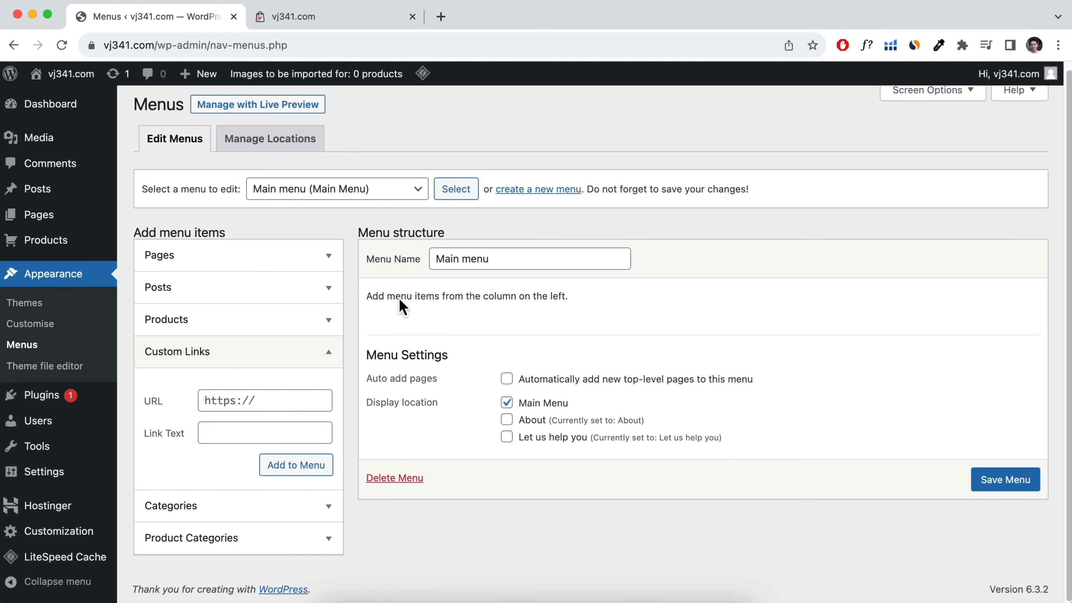
- Add a Shop custom link to the site address plus 'product' to the Main menu, then save
click(288, 403)
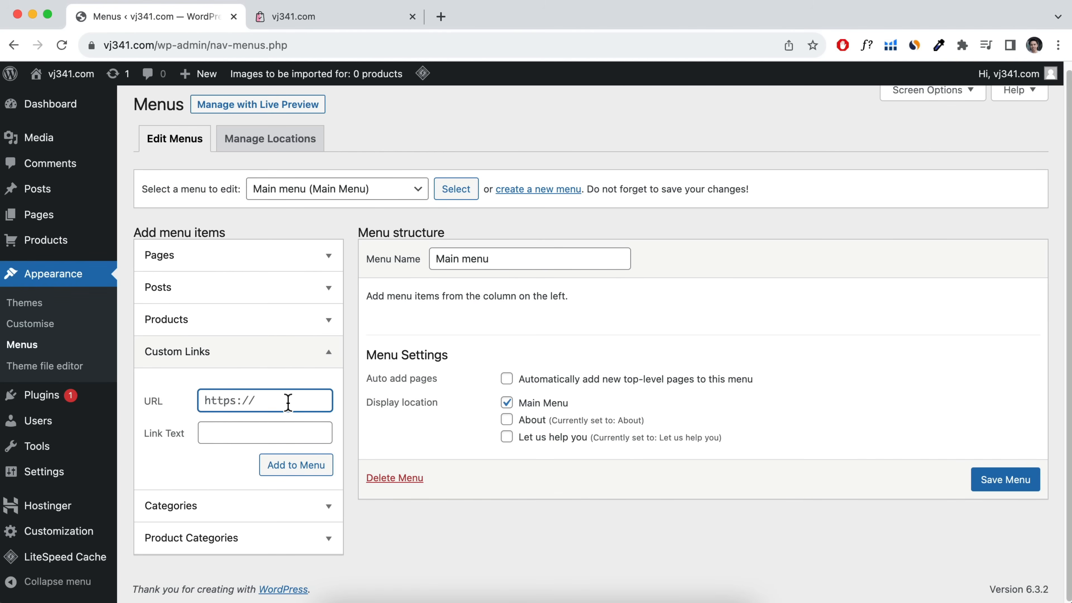
key(super+v)
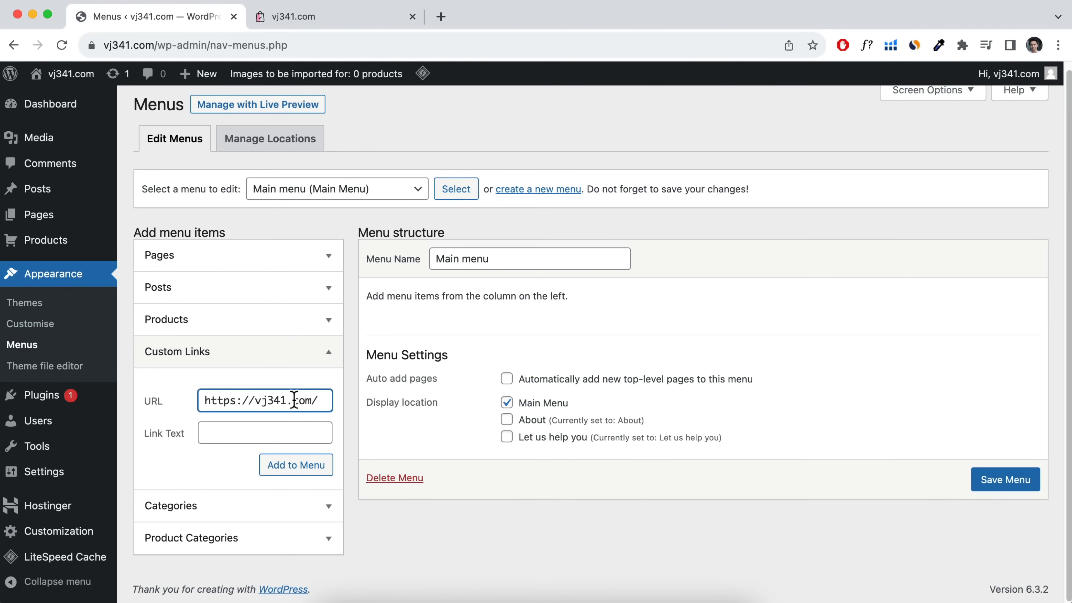
text(product)
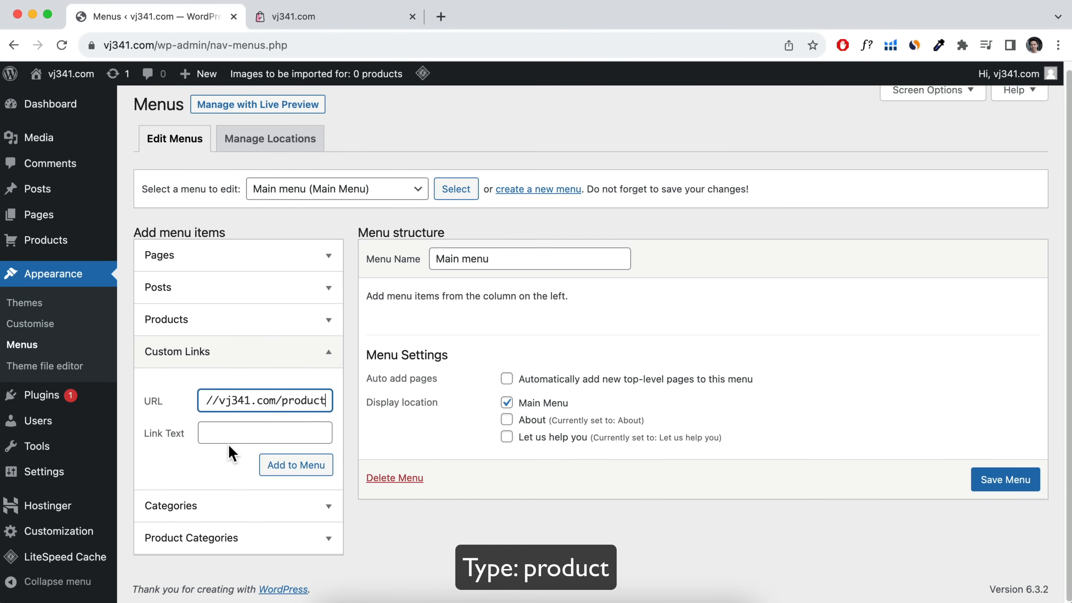
click(233, 436)
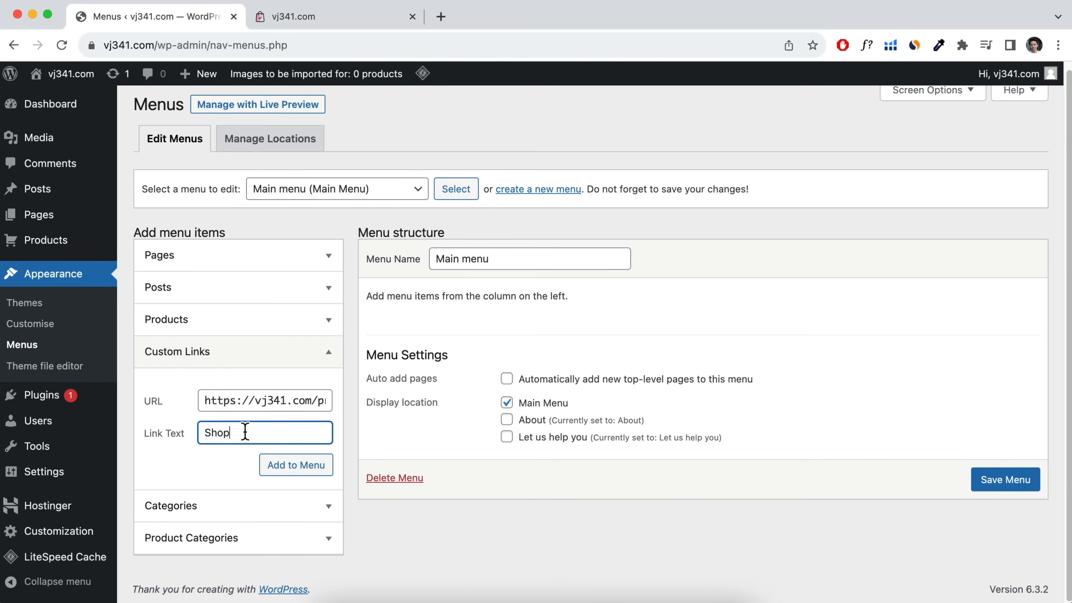
click(282, 470)
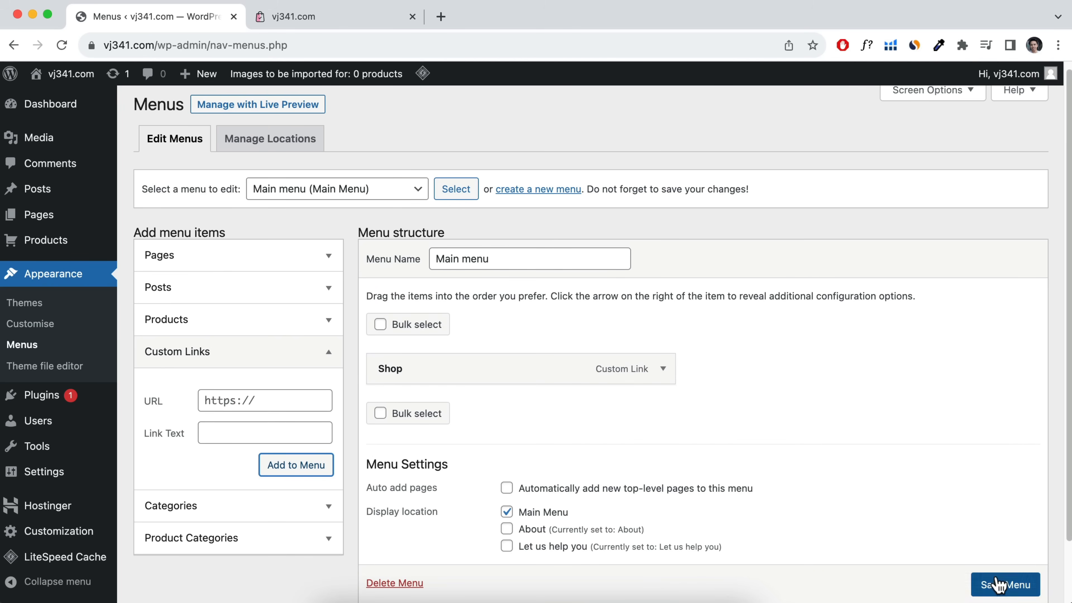
scroll(1003, 587, down, 1)
click(1002, 546)
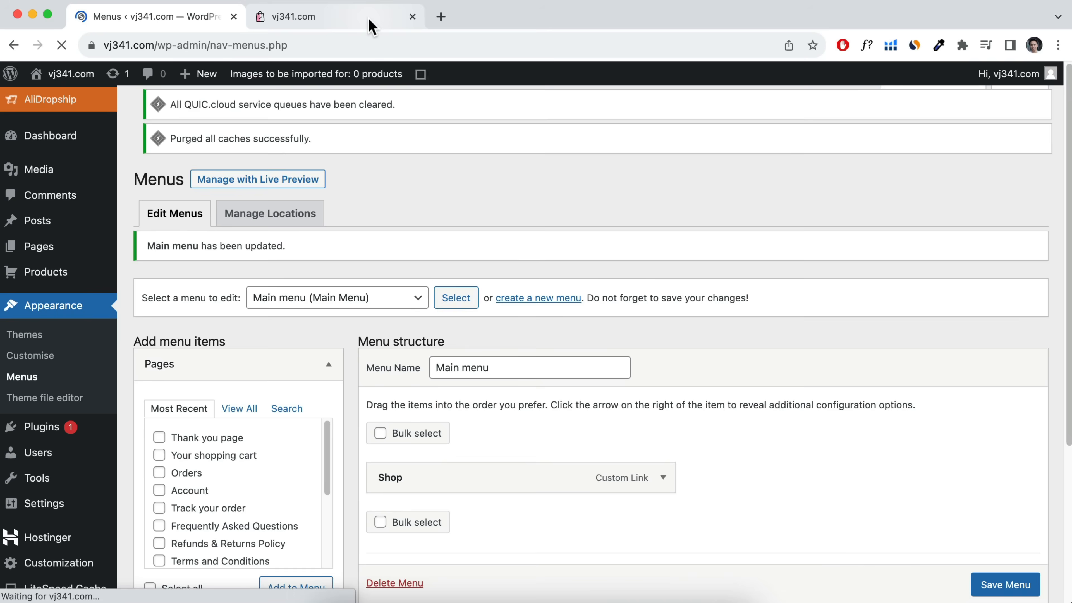
click(370, 19)
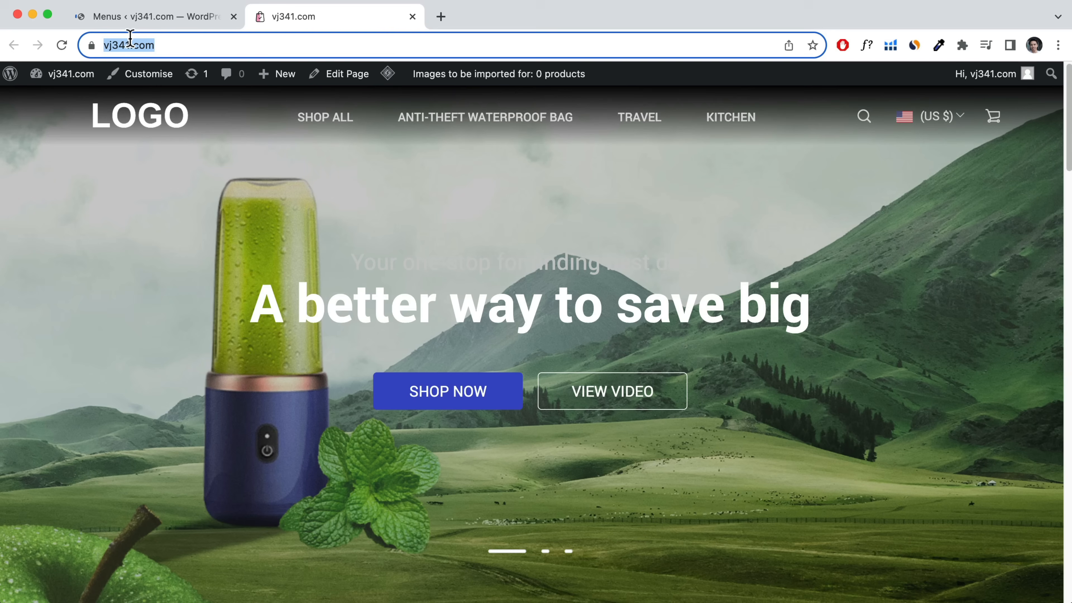
click(62, 46)
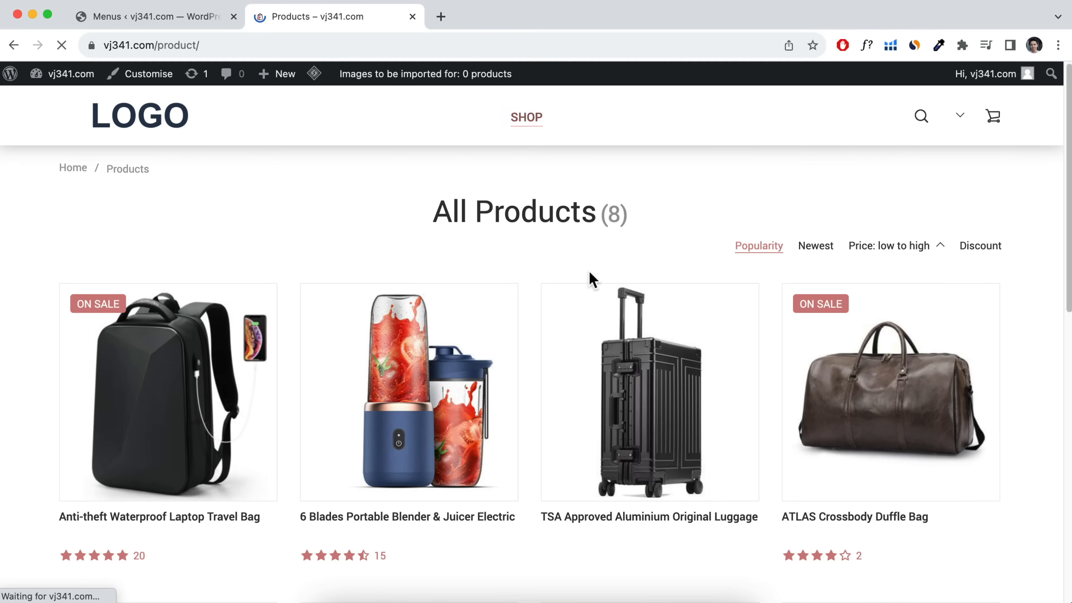
scroll(589, 280, down, 10)
scroll(549, 281, up, 12)
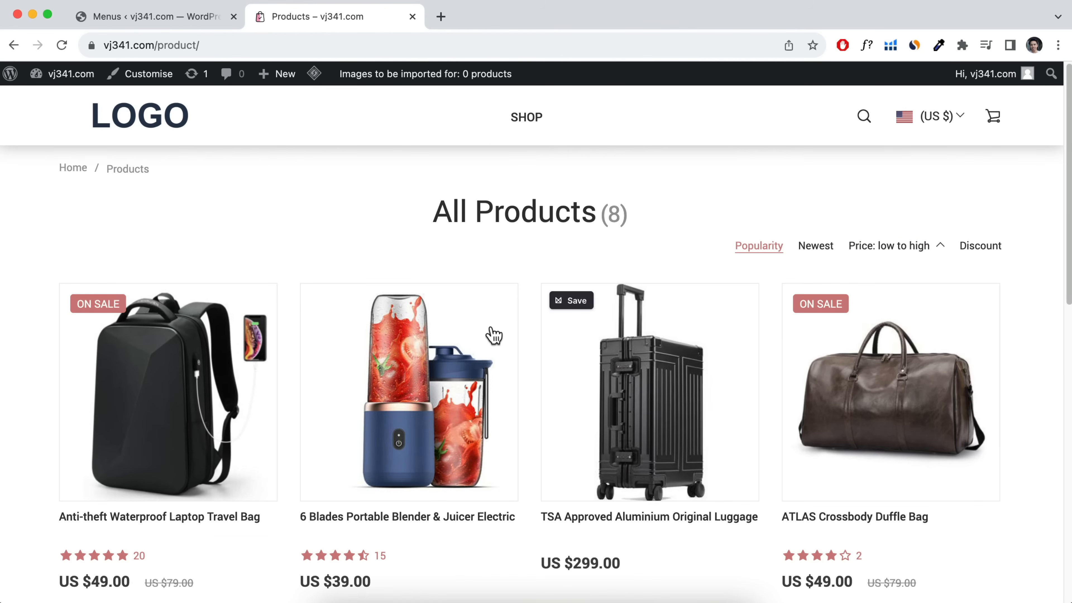
click(173, 18)
scroll(486, 418, down, 5)
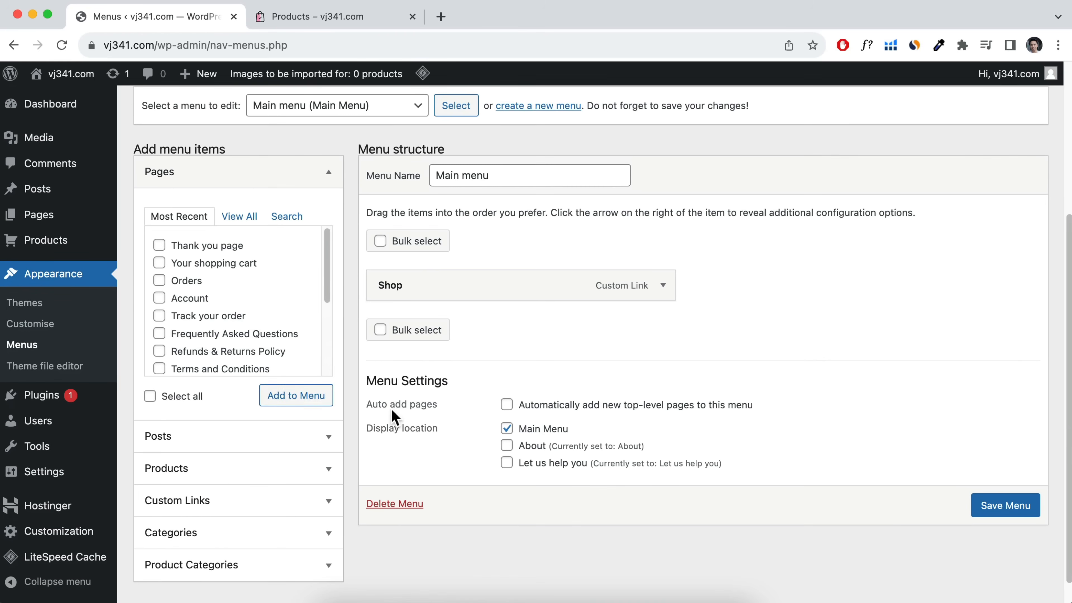
scroll(262, 398, down, 1)
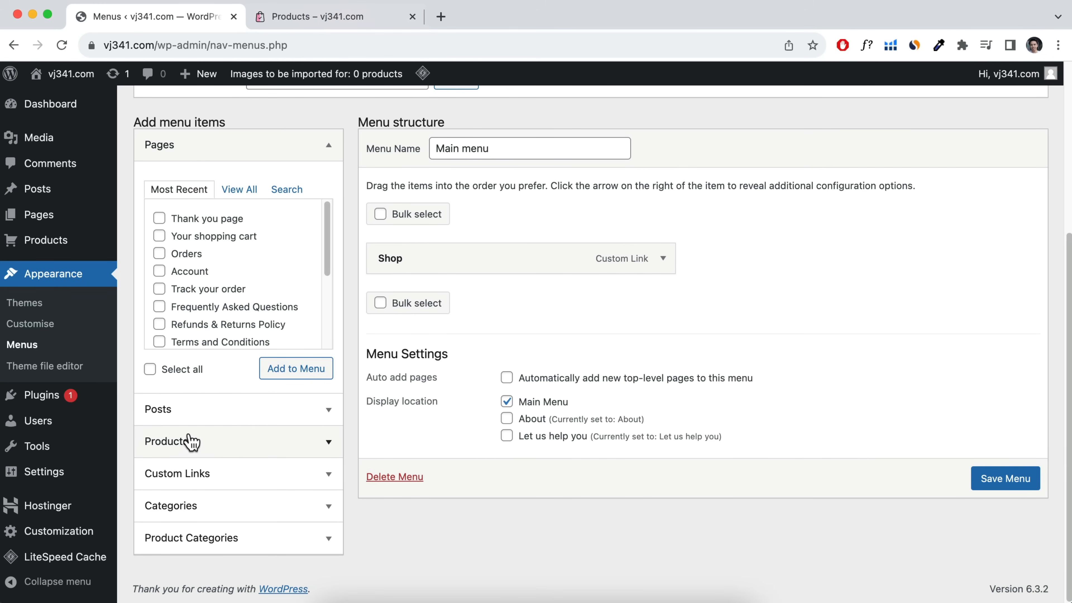
- Add the Anti-theft Waterproof Laptop Travel Bag from the full product list to the Main menu
click(185, 451)
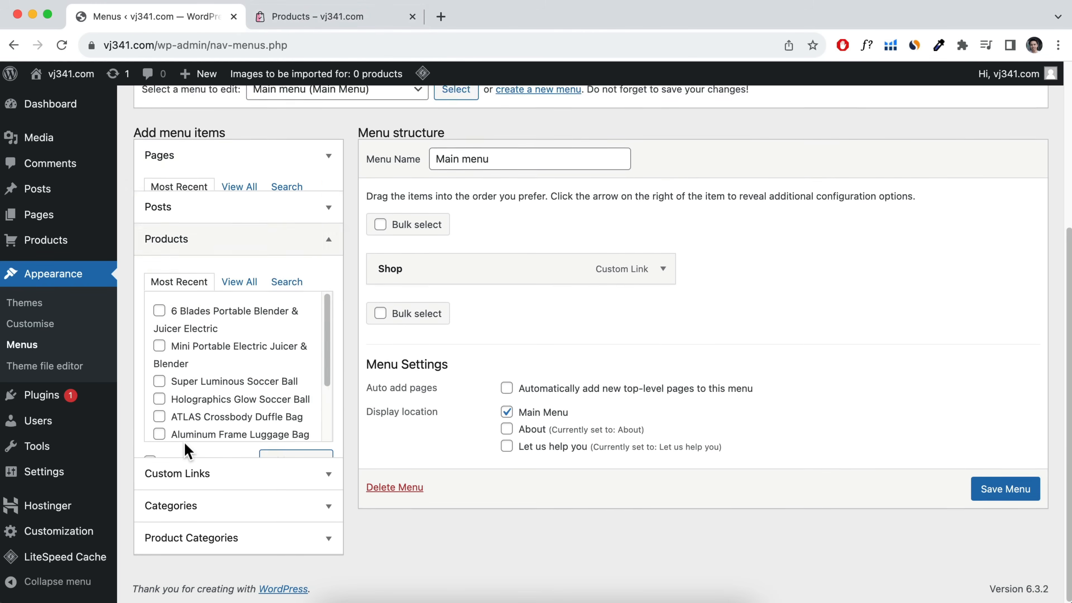
scroll(222, 341, down, 1)
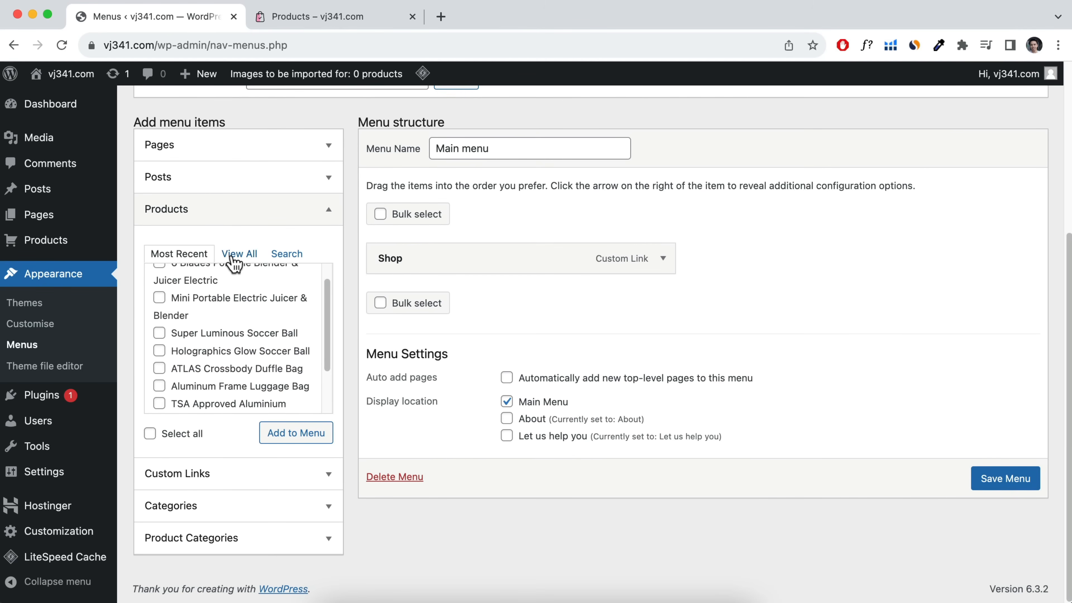
click(239, 253)
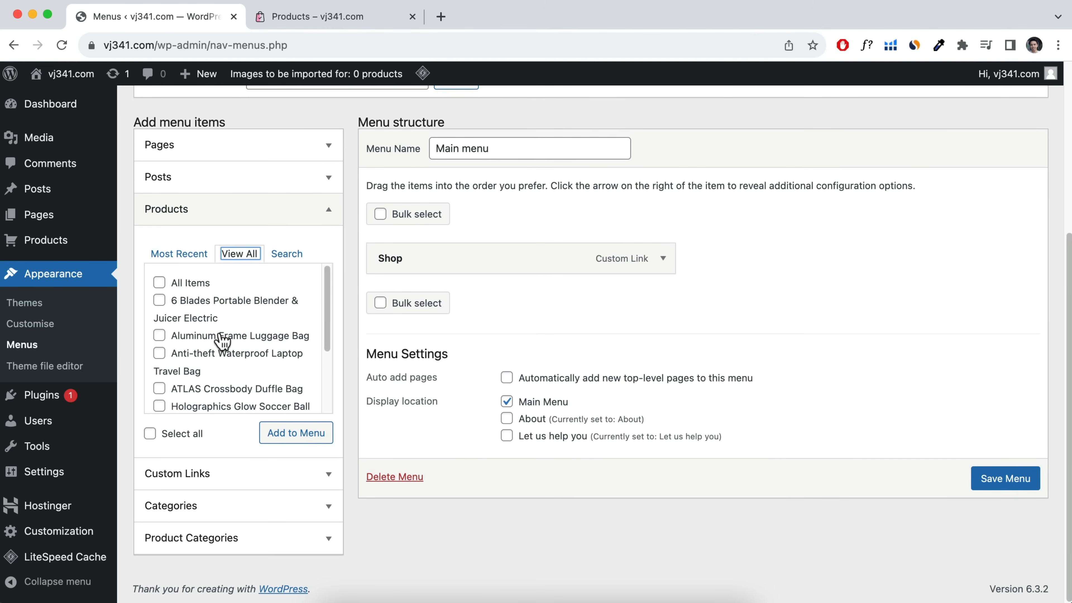
scroll(249, 357, down, 3)
scroll(226, 366, up, 3)
scroll(224, 367, down, 1)
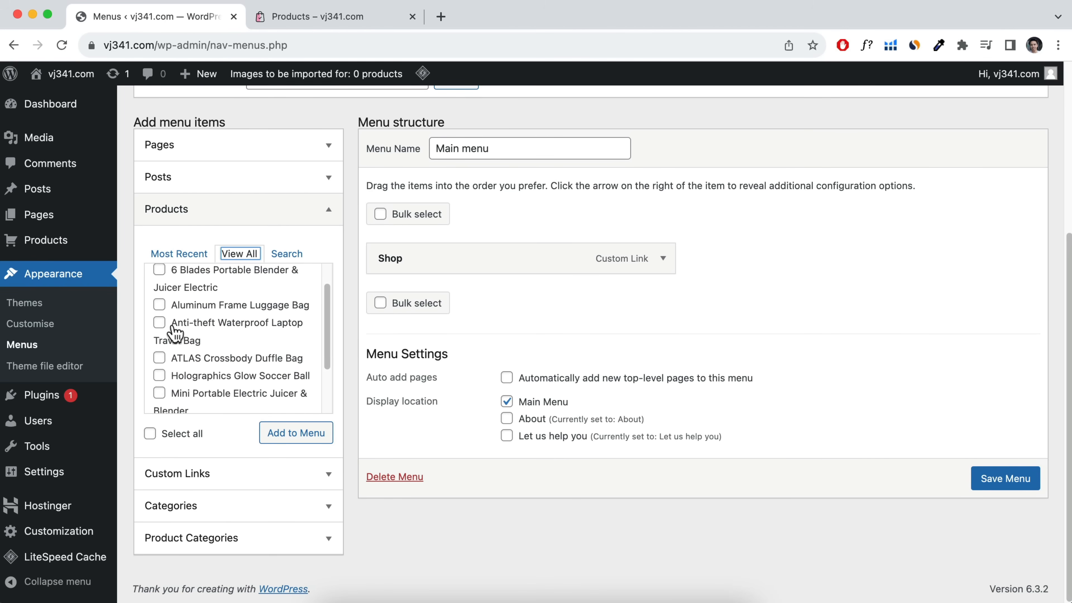
click(159, 325)
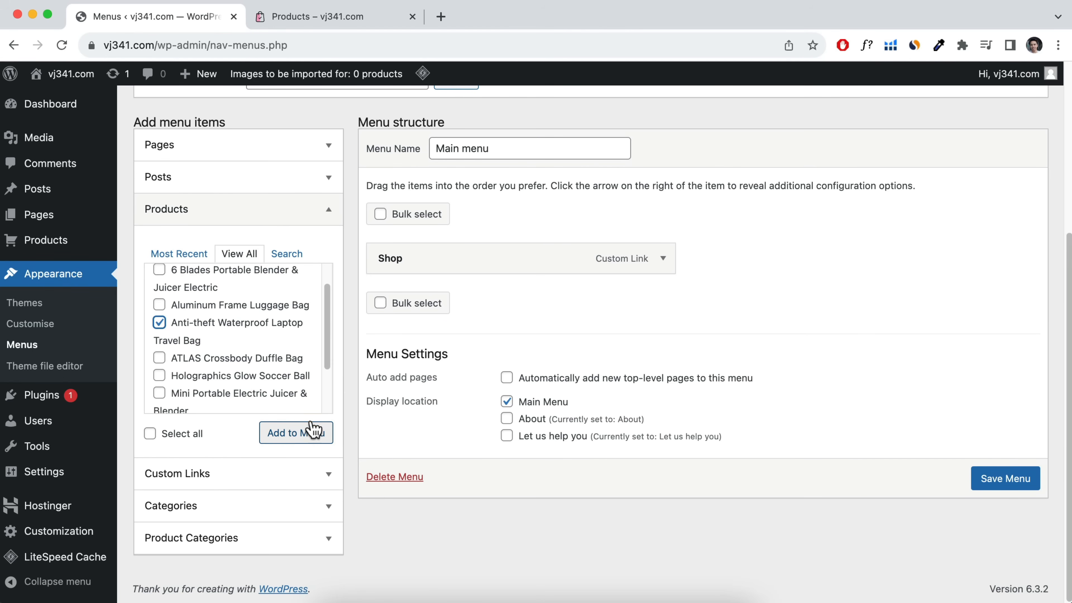
click(292, 434)
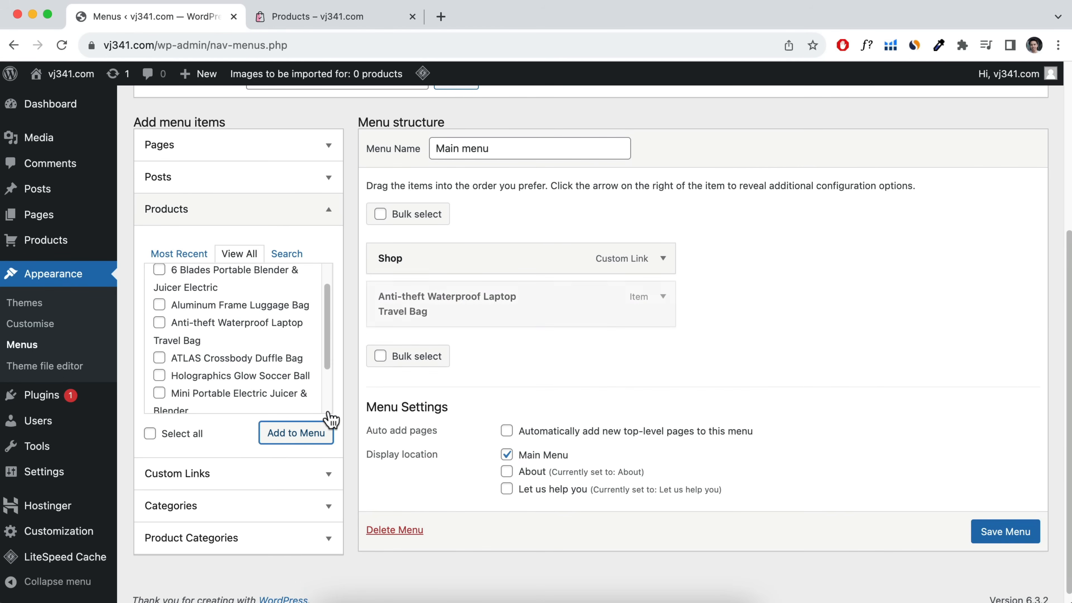
- Relabel the laptop bag menu item 'Anti-theft Laptop Bag' and save the menu
click(664, 299)
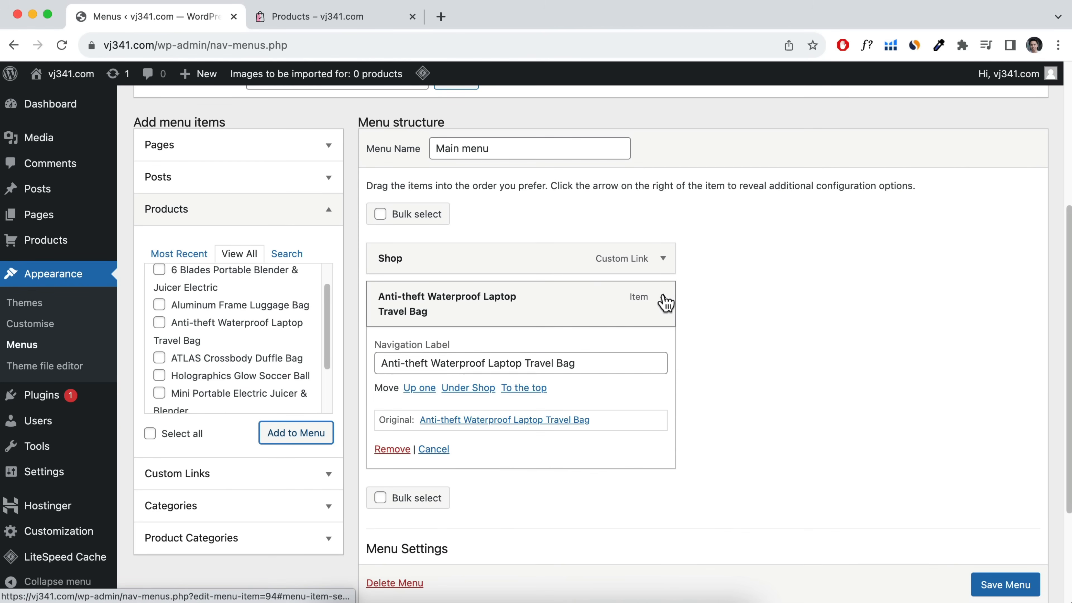
drag(582, 363, 371, 367)
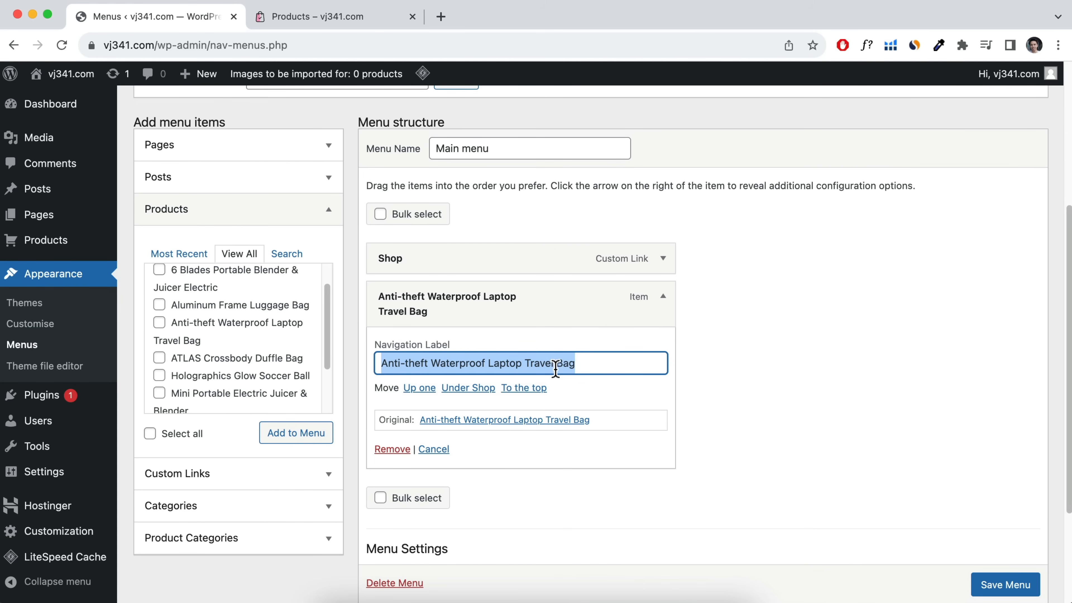
click(376, 19)
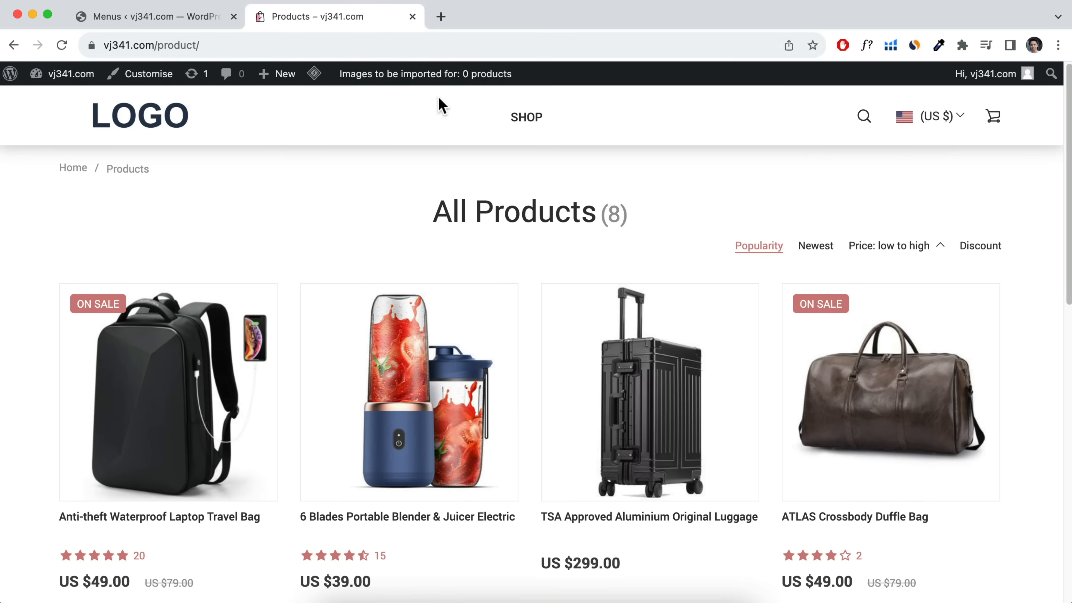
click(188, 19)
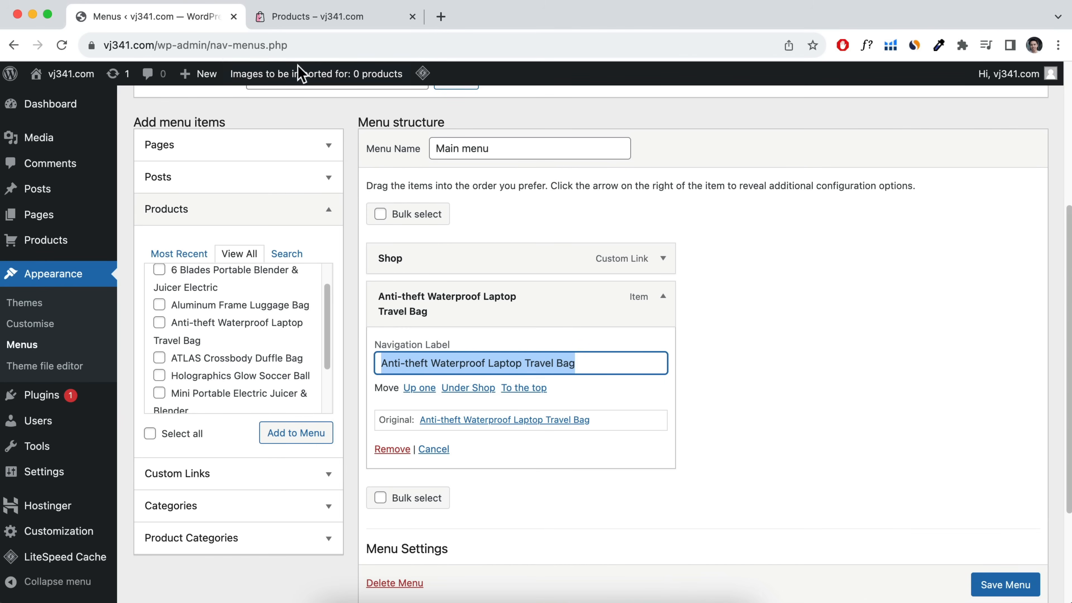
click(585, 370)
drag(585, 371, 440, 357)
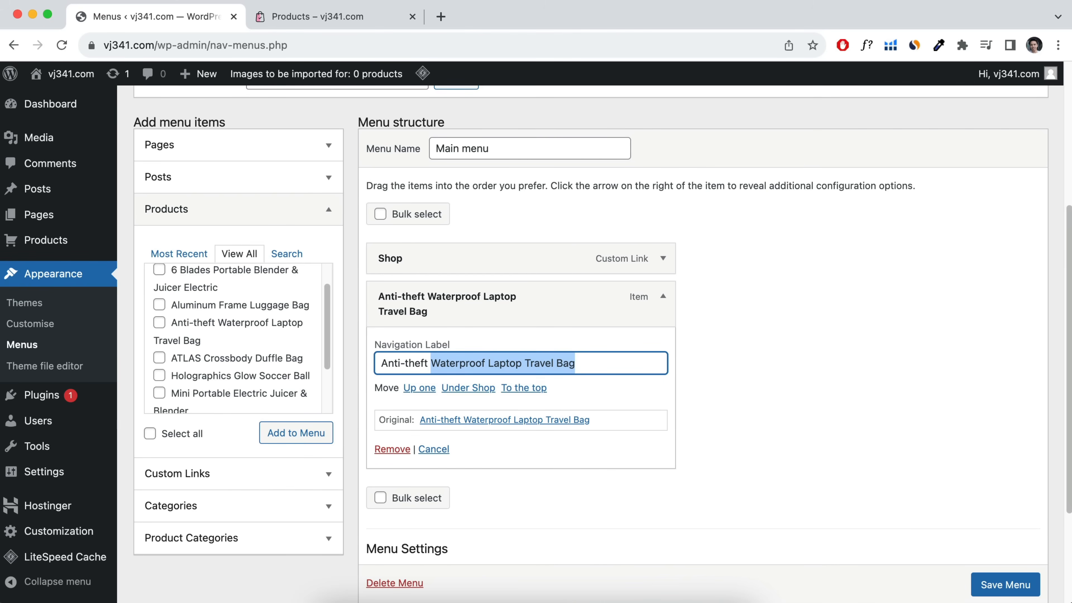
text(Lapto)
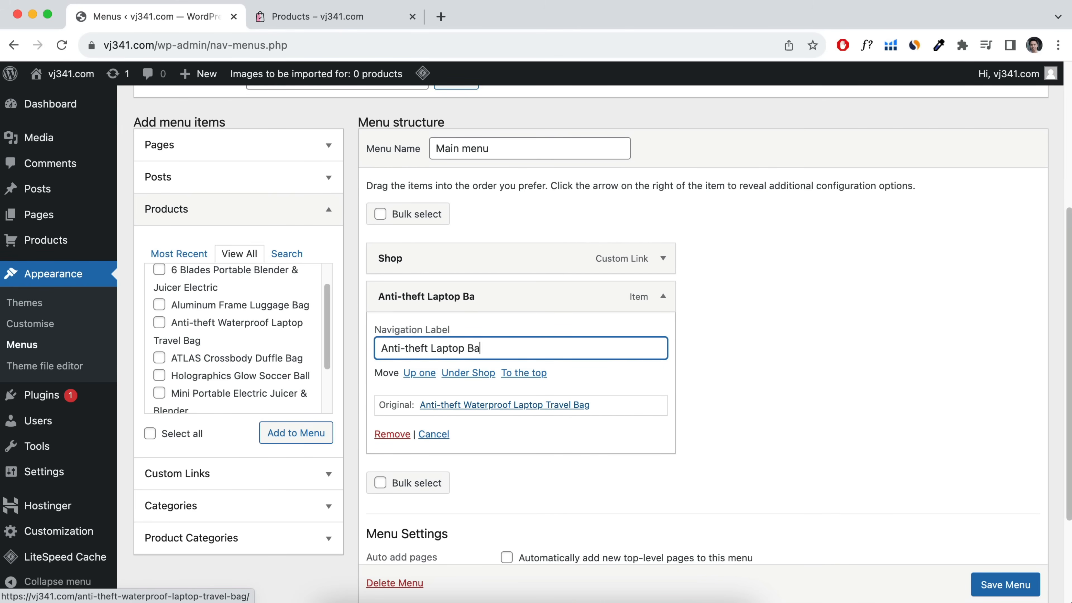
click(750, 364)
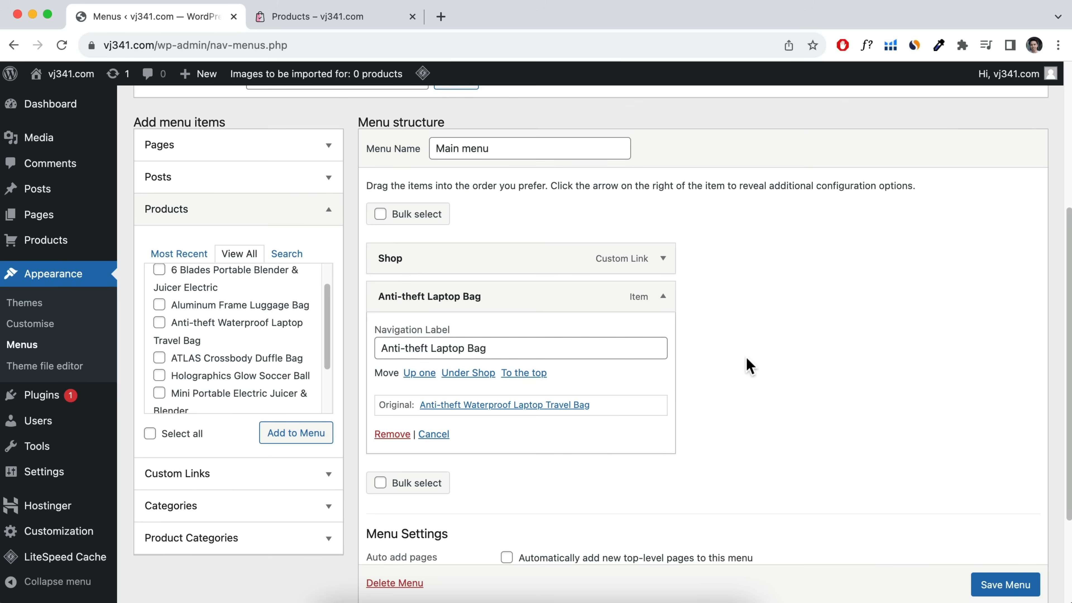
click(1024, 590)
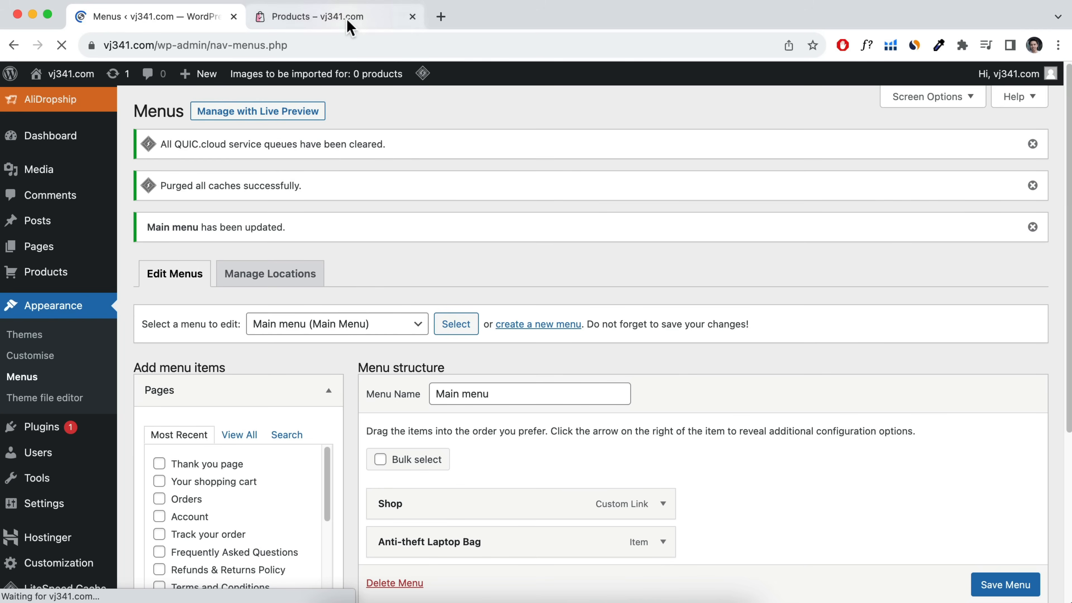
click(348, 19)
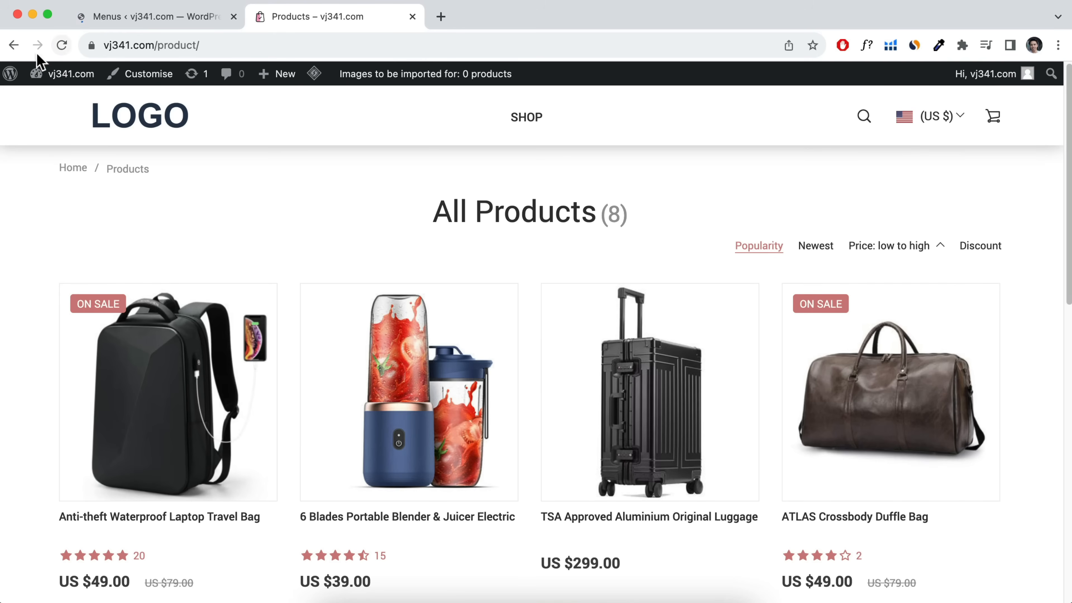
click(62, 45)
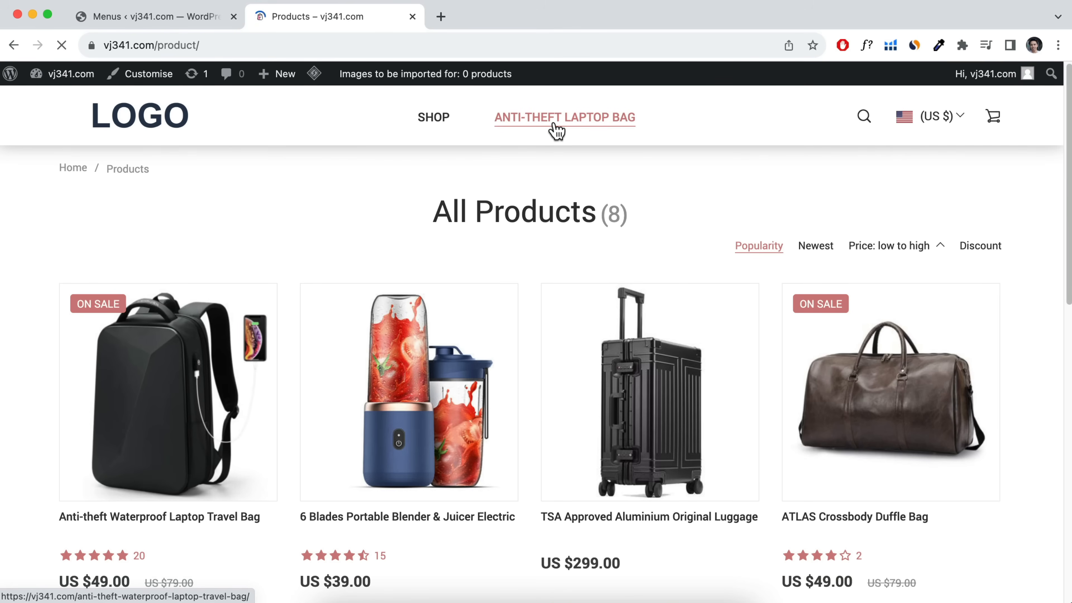
click(555, 124)
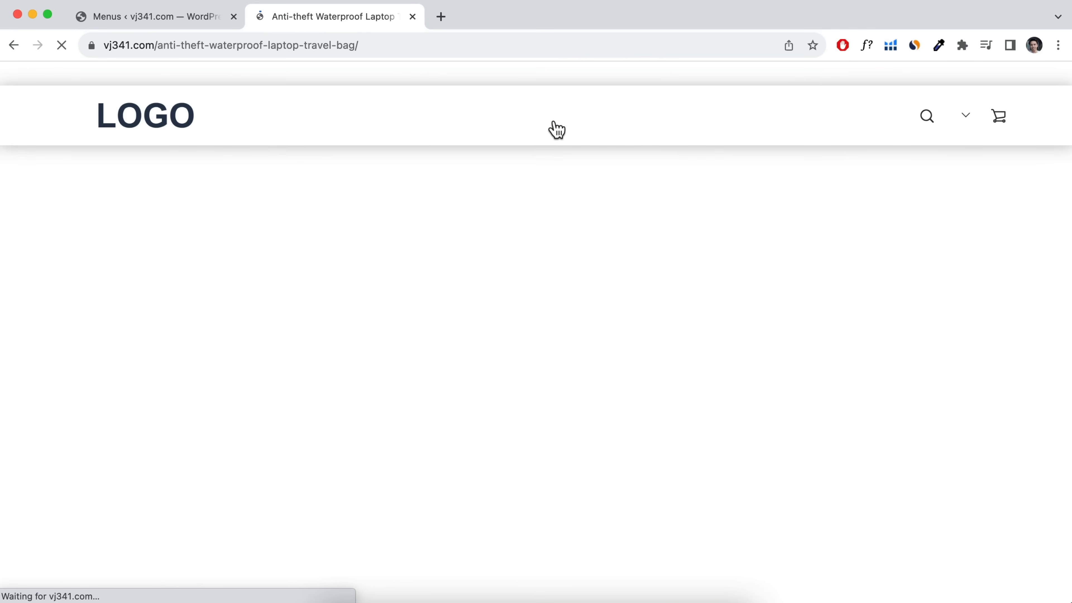
click(214, 28)
scroll(253, 335, down, 4)
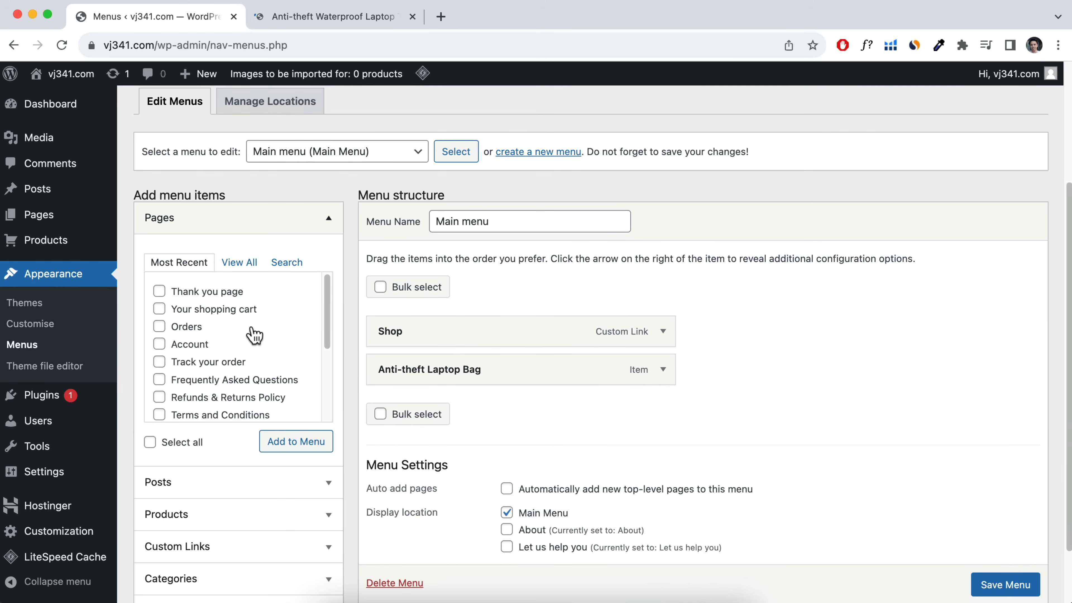
scroll(254, 335, down, 3)
scroll(347, 344, down, 3)
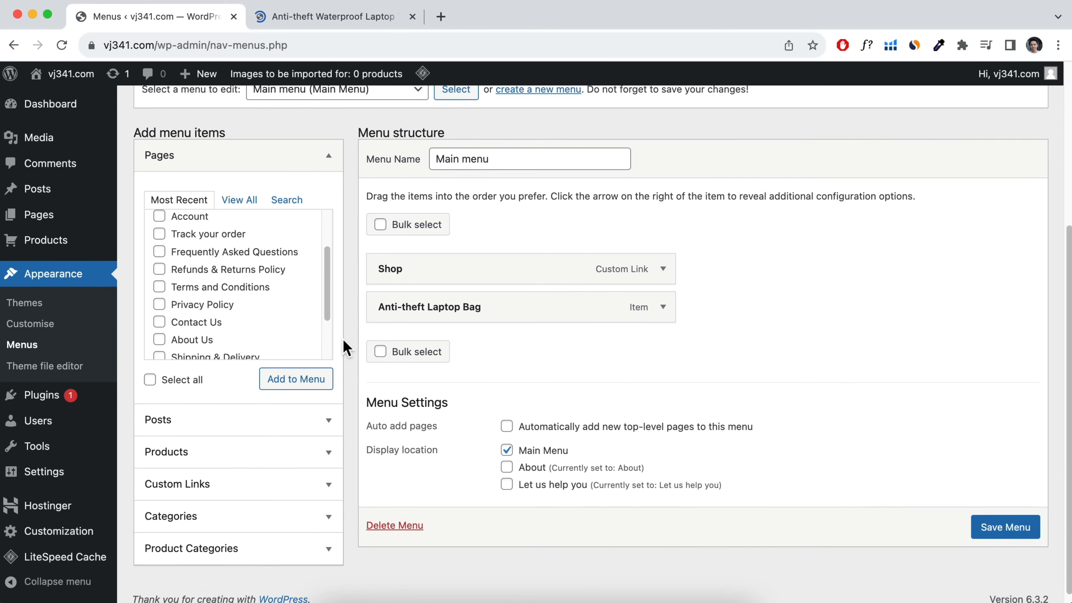
scroll(269, 394, up, 5)
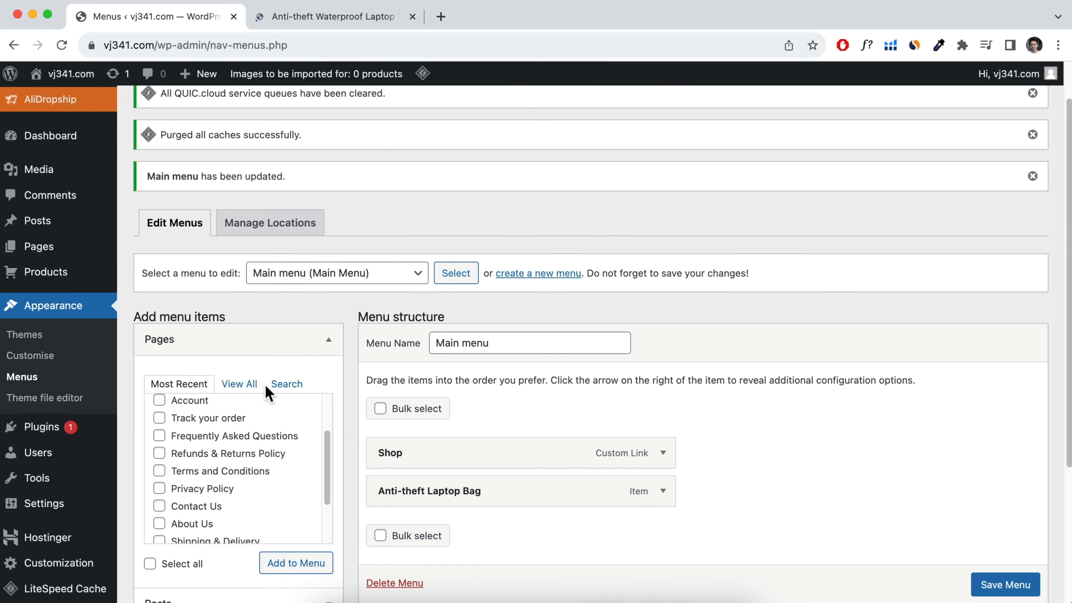
scroll(265, 349, down, 1)
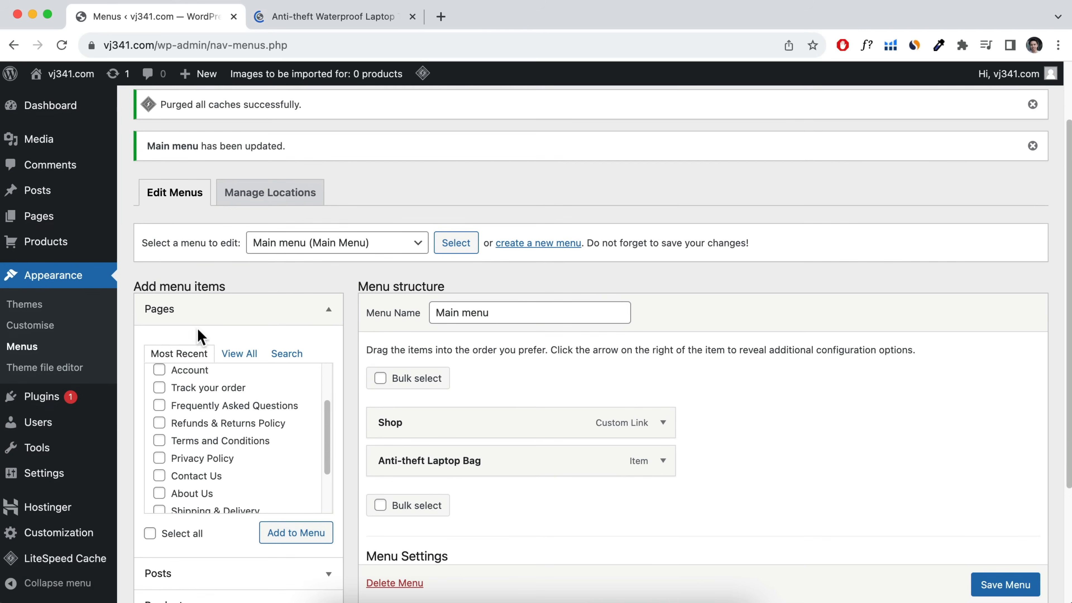
click(235, 353)
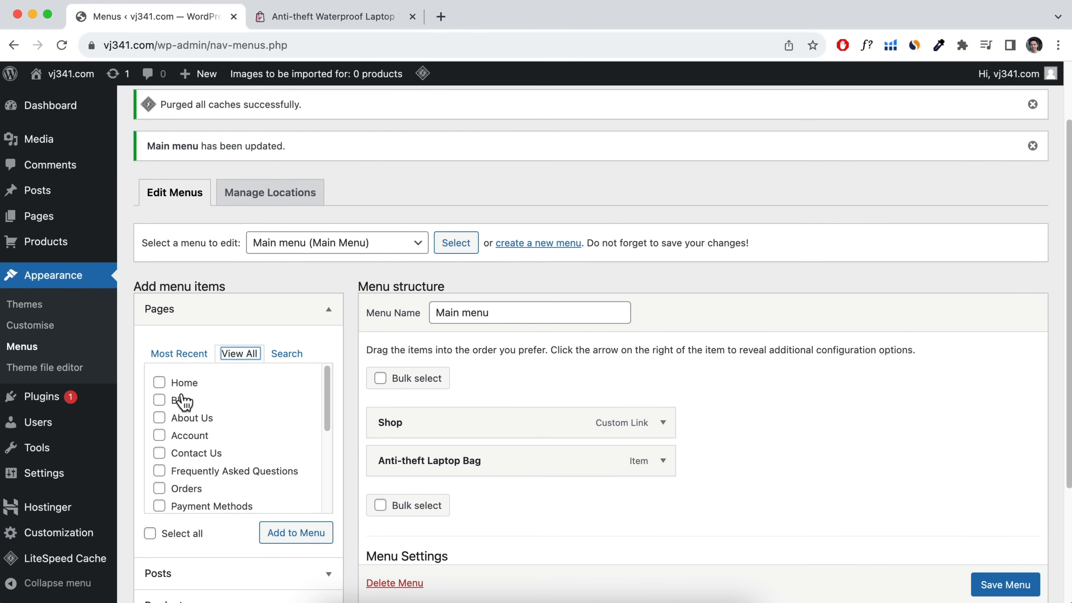
click(280, 318)
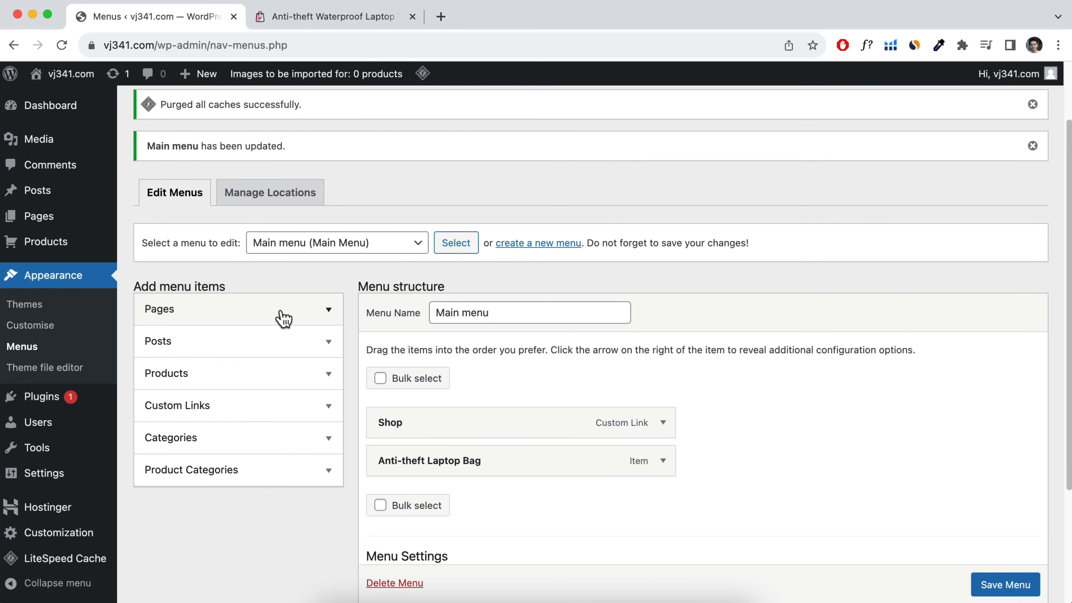
click(321, 318)
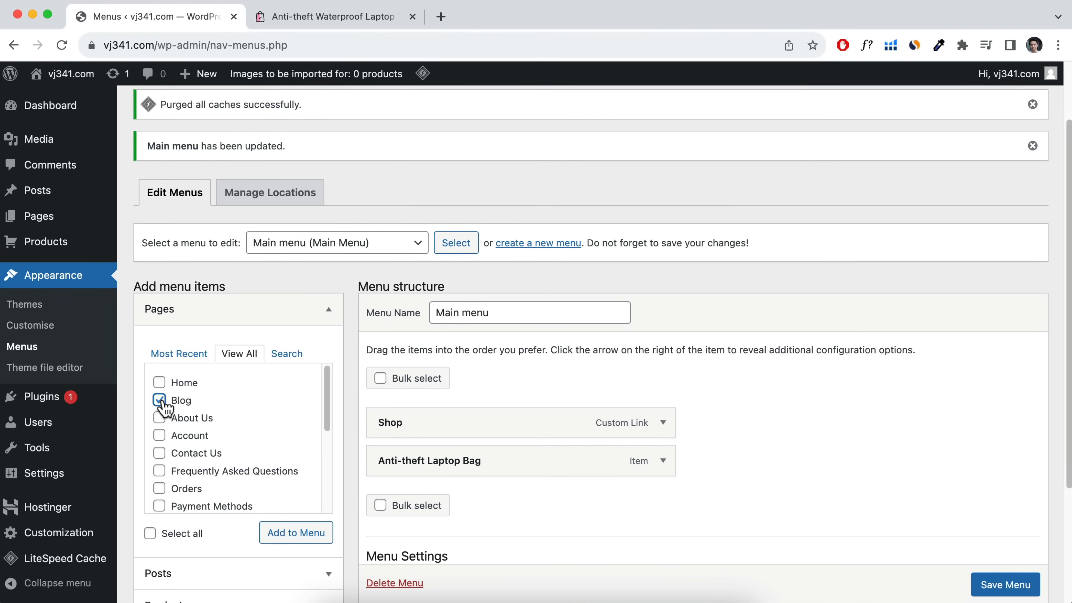
click(305, 535)
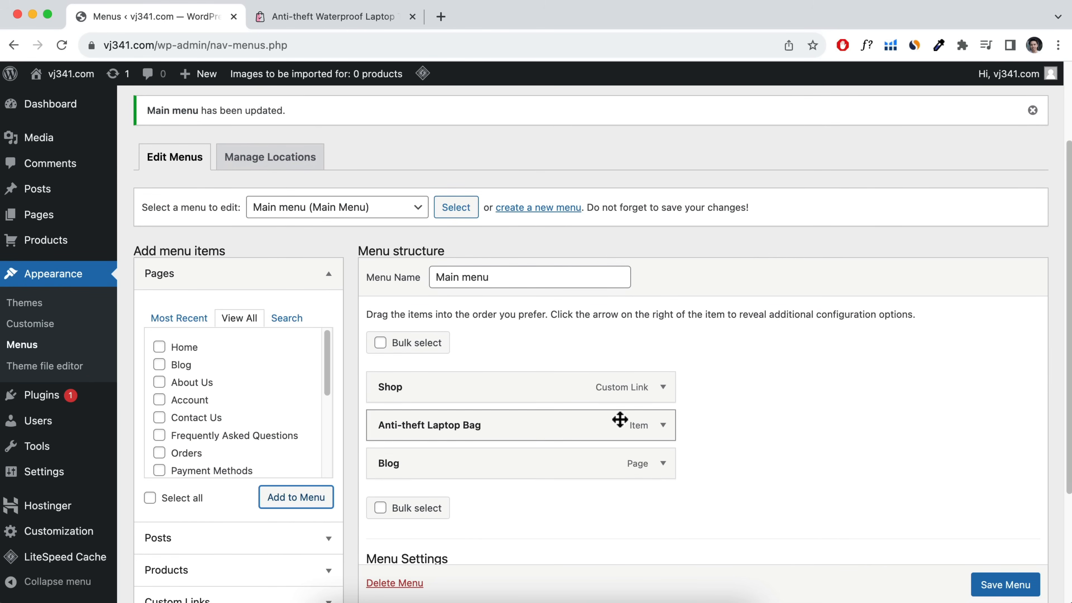
click(662, 464)
scroll(498, 479, down, 5)
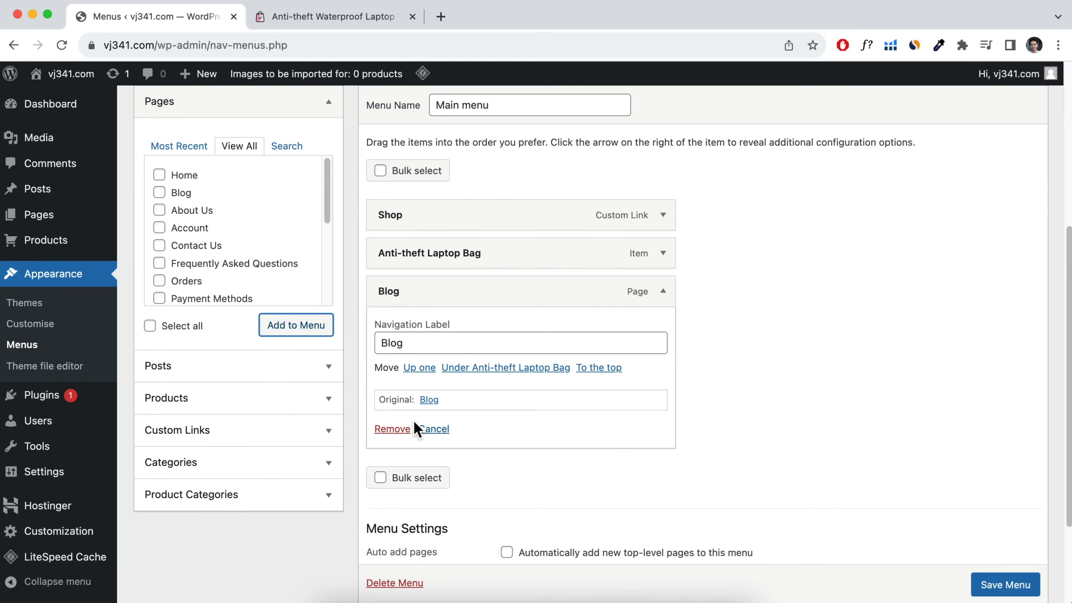
click(404, 428)
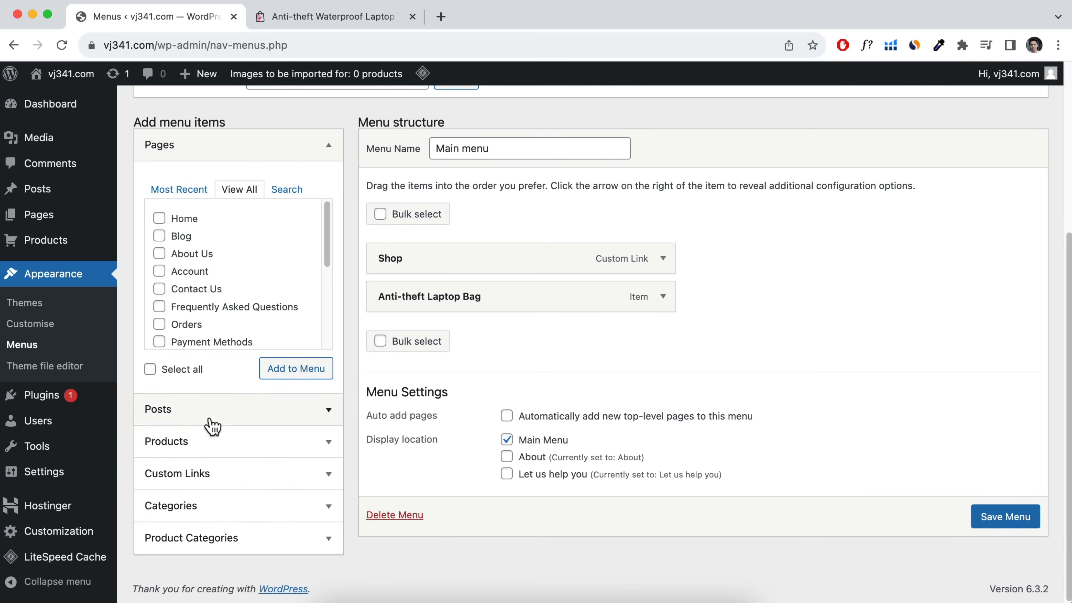
- Add the Luggage item from Product Categories to the Main menu and save it
click(213, 410)
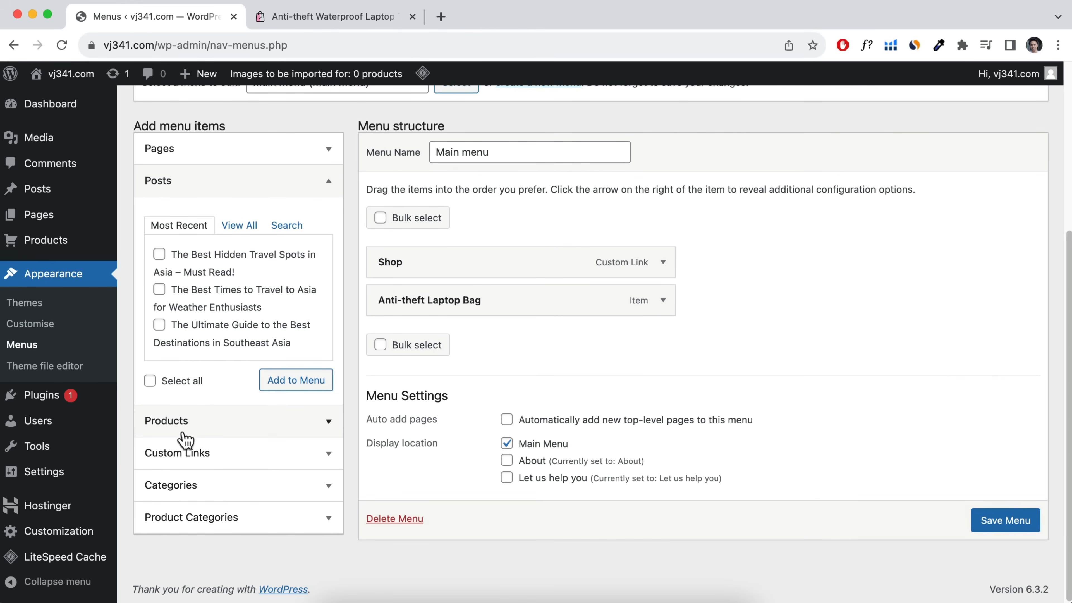
click(184, 490)
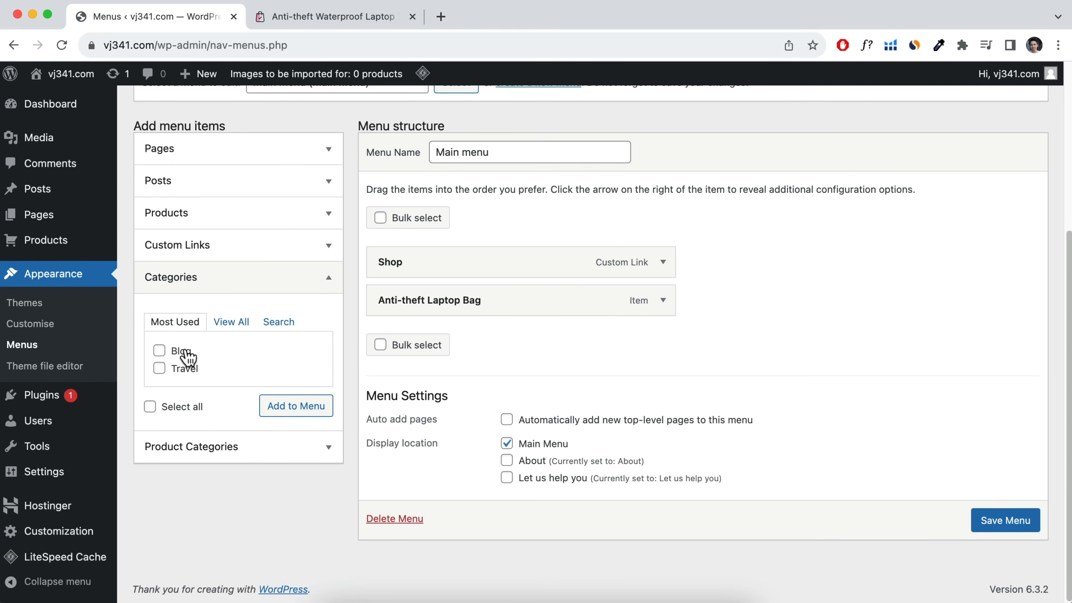
click(223, 448)
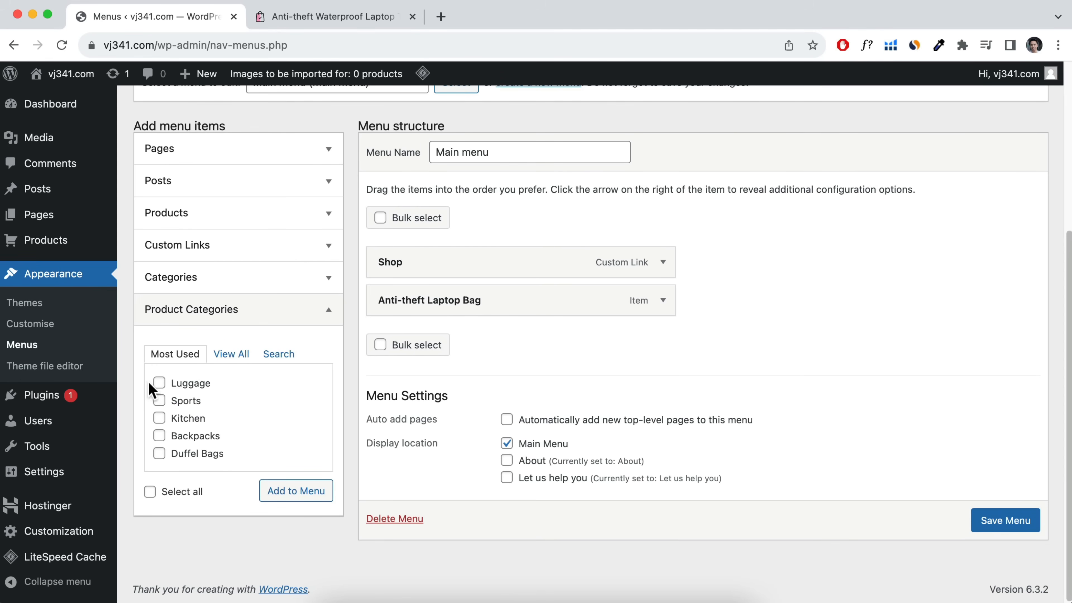
click(287, 493)
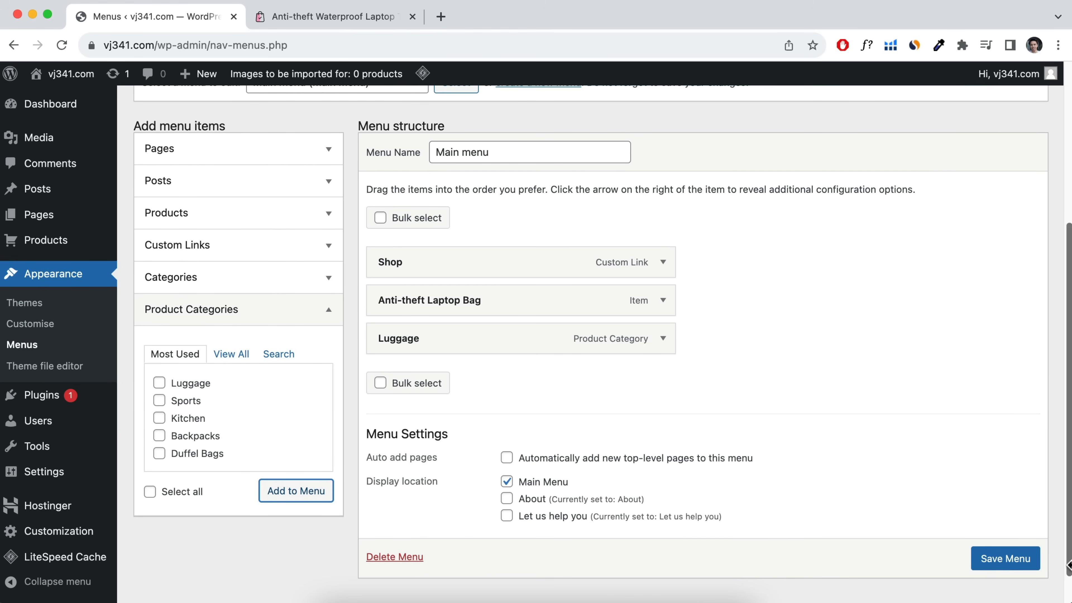
scroll(1019, 560, down, 1)
click(1022, 539)
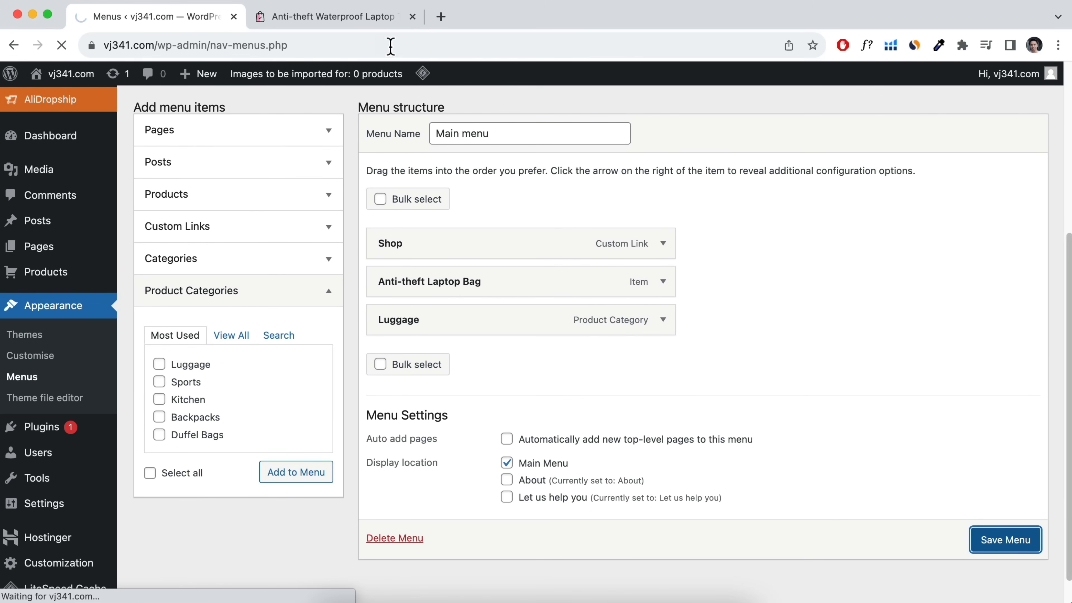
click(388, 14)
- Reload the store page and follow the new LUGGAGE header link, then return to the Menus editor
click(62, 46)
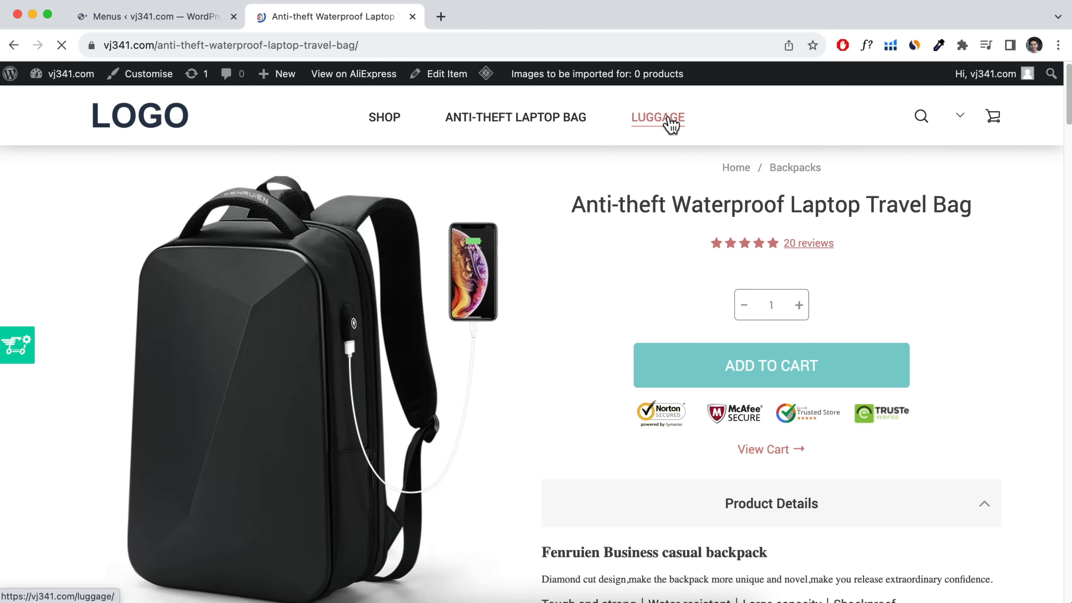
click(671, 123)
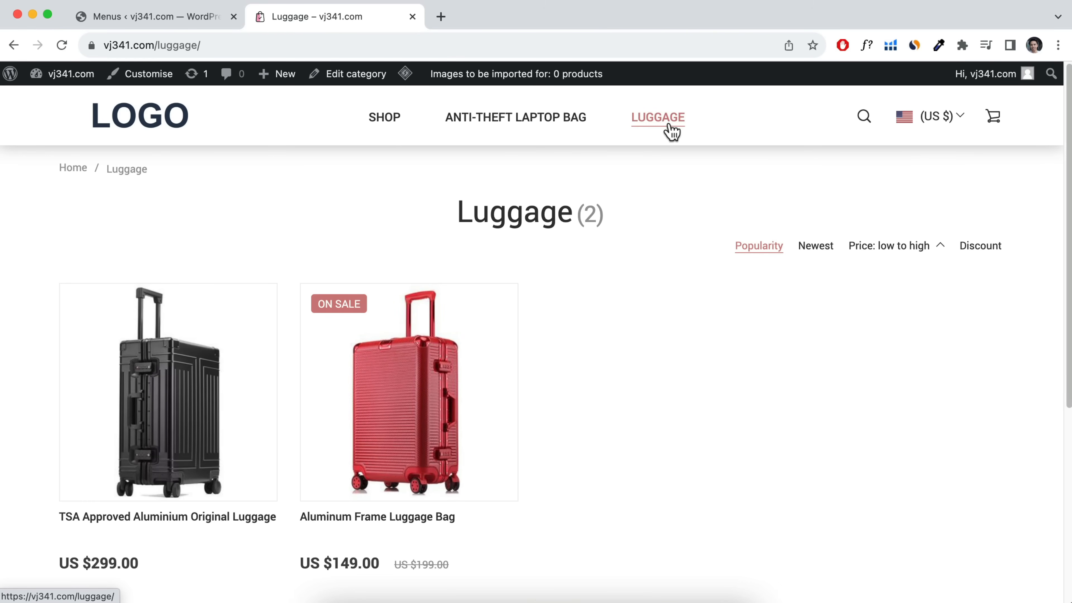
click(130, 20)
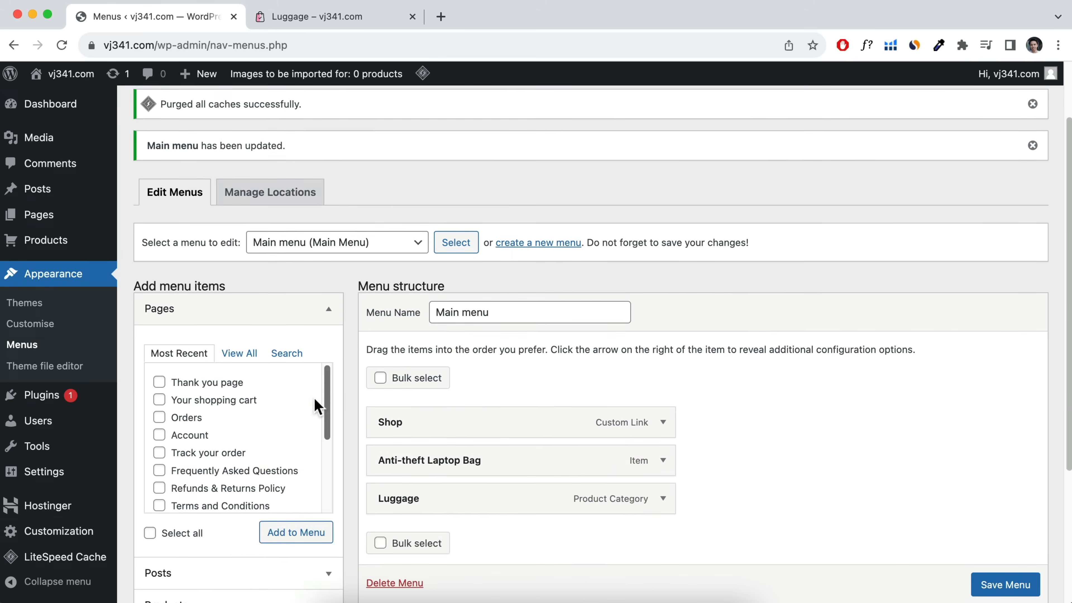
scroll(270, 444, down, 3)
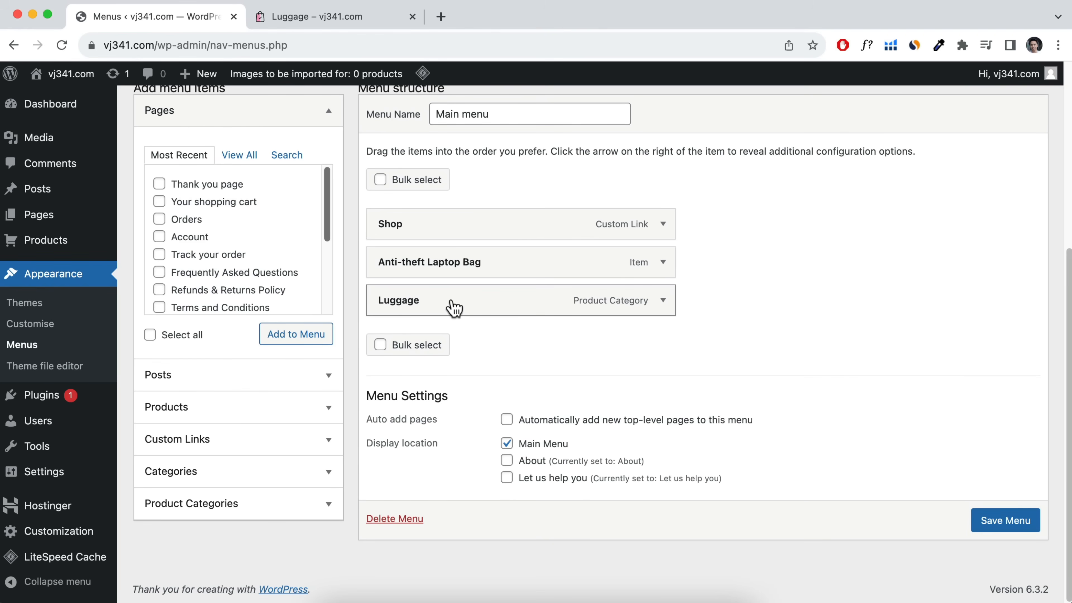
- Add Backpacks and Duffel Bags categories nested under Luggage, save, and reload the store's Luggage page
click(281, 479)
click(236, 411)
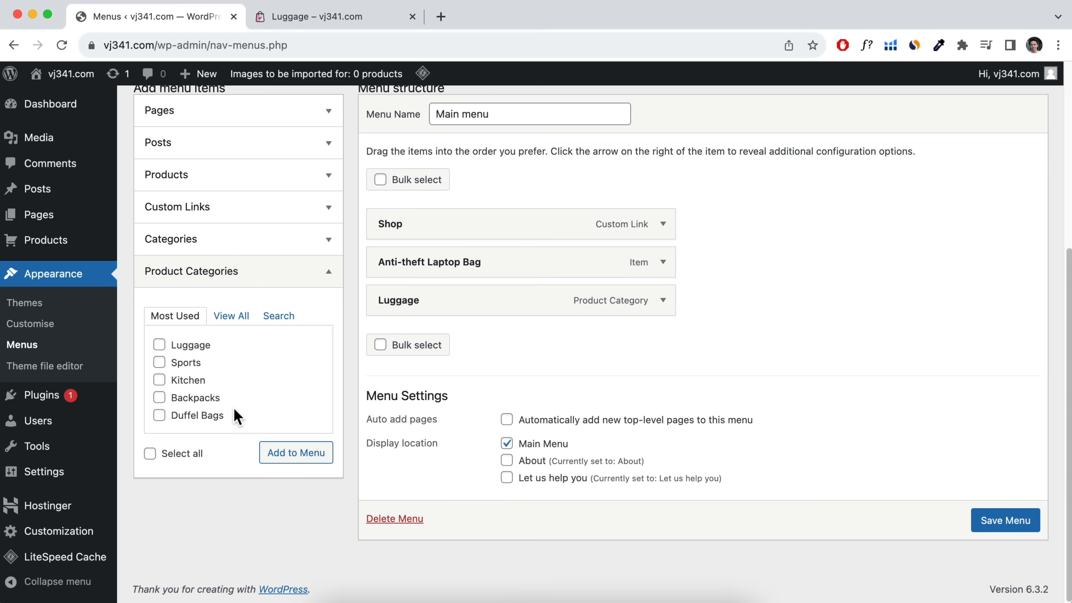
click(159, 400)
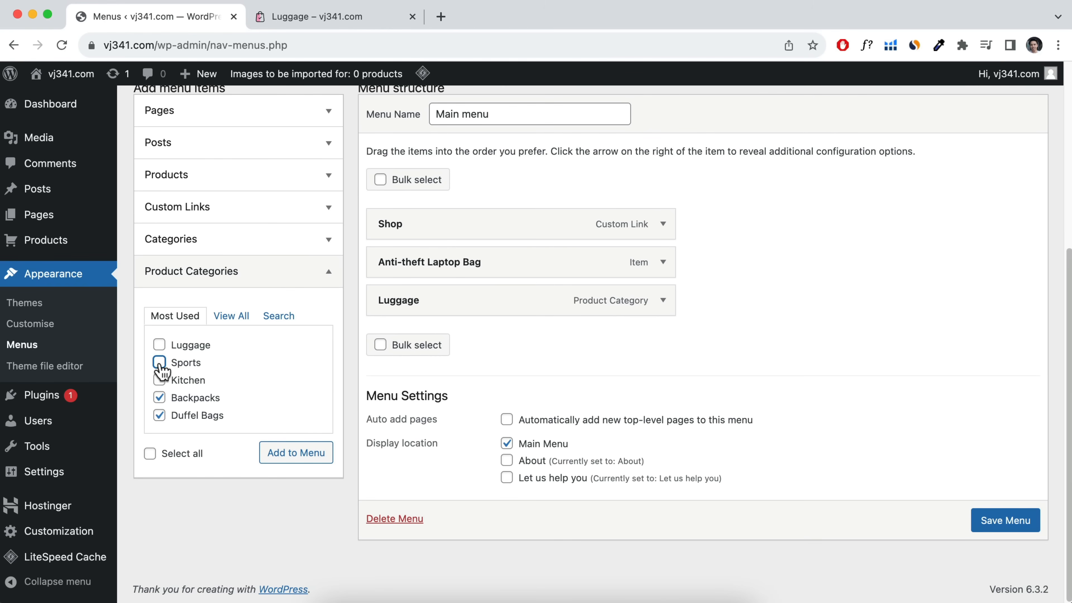
click(291, 452)
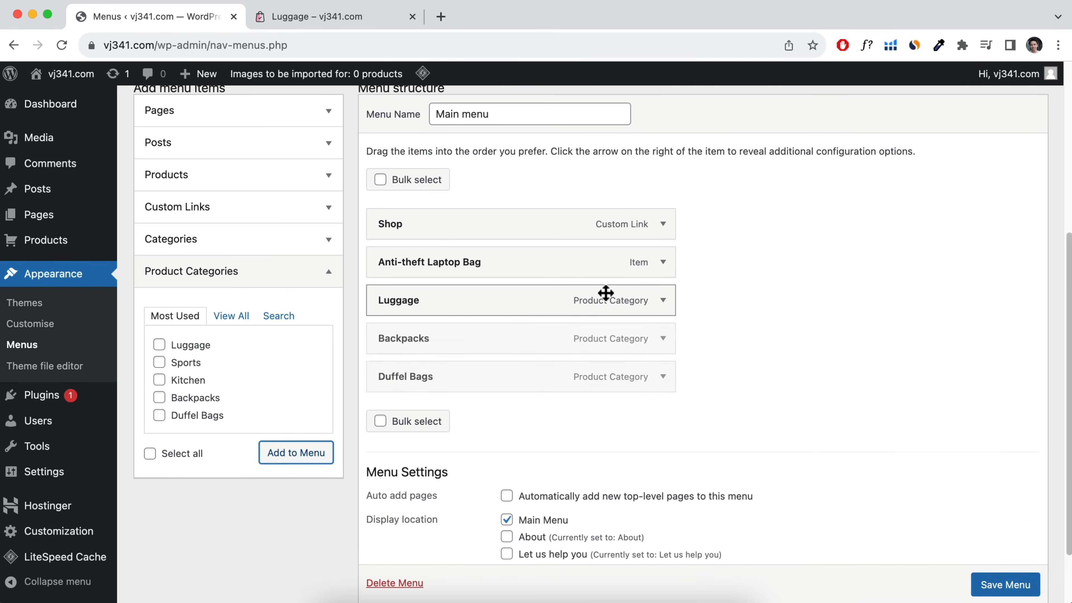
drag(433, 346, 467, 377)
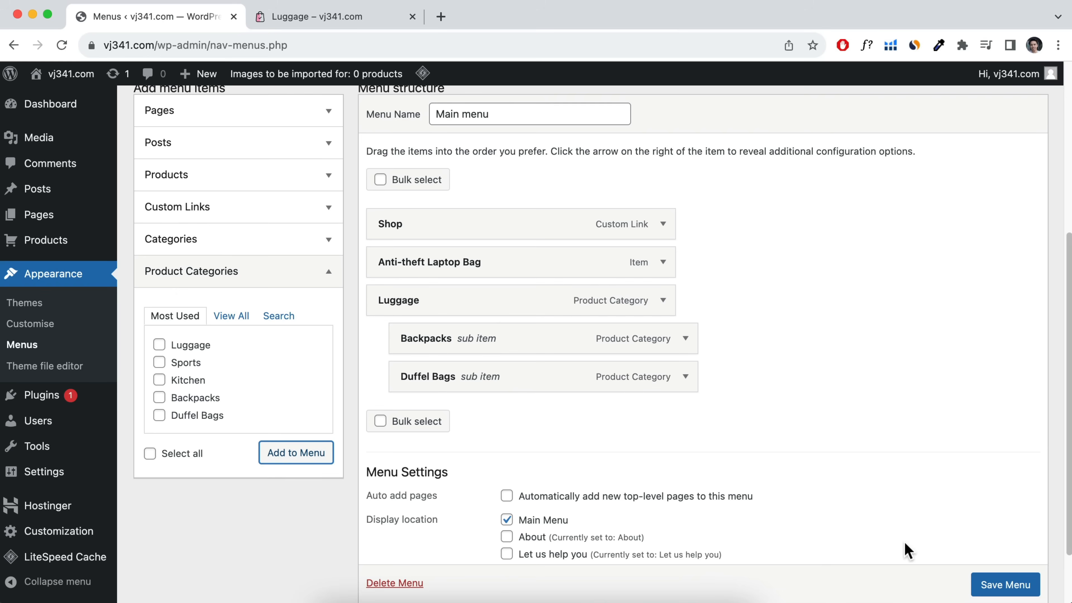
scroll(978, 587, down, 1)
click(992, 564)
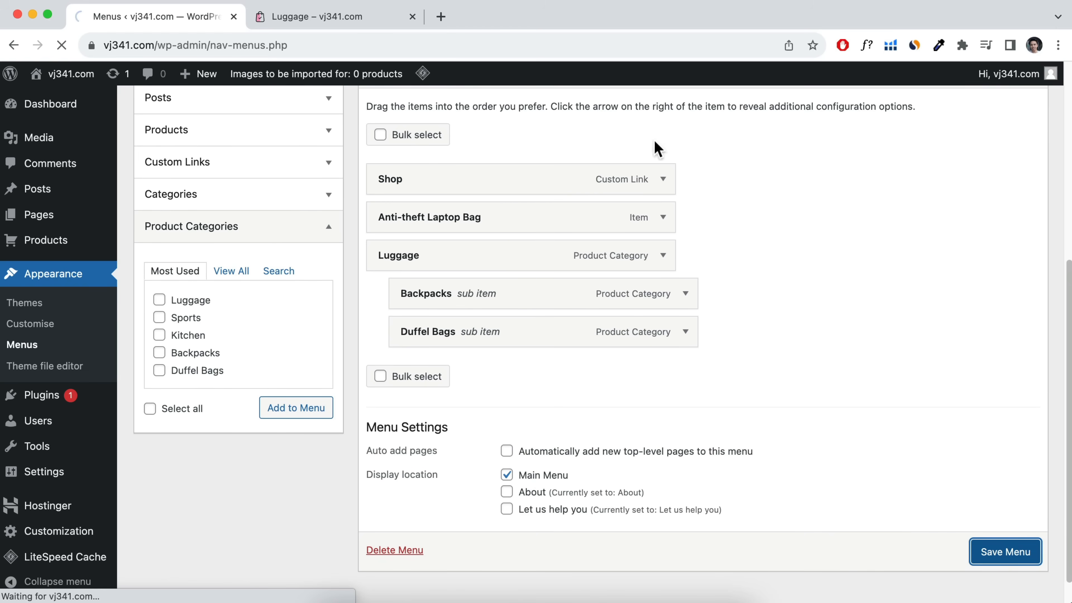
click(328, 22)
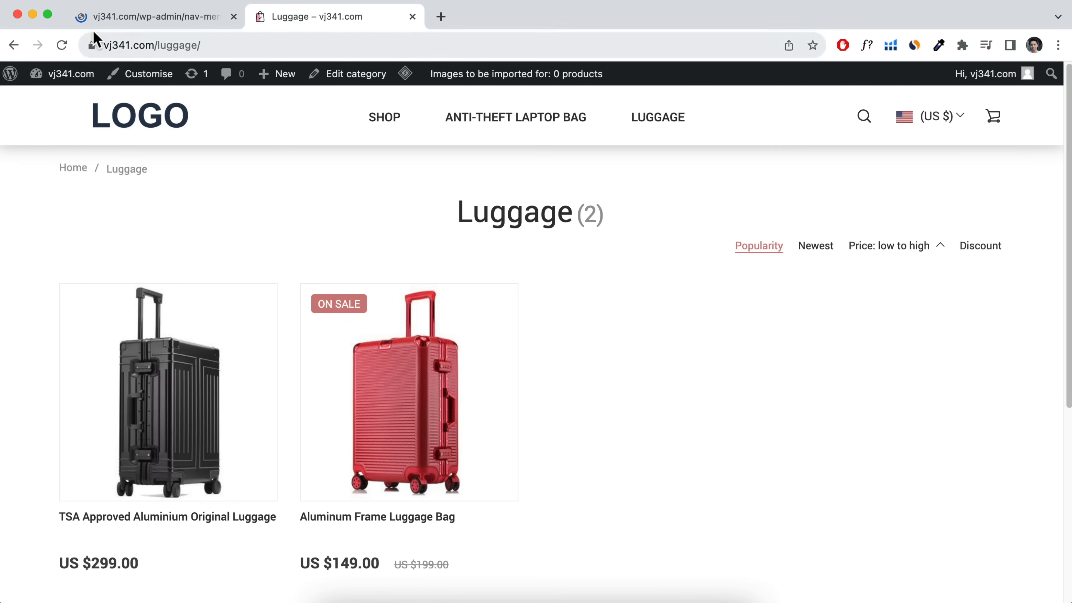
click(61, 45)
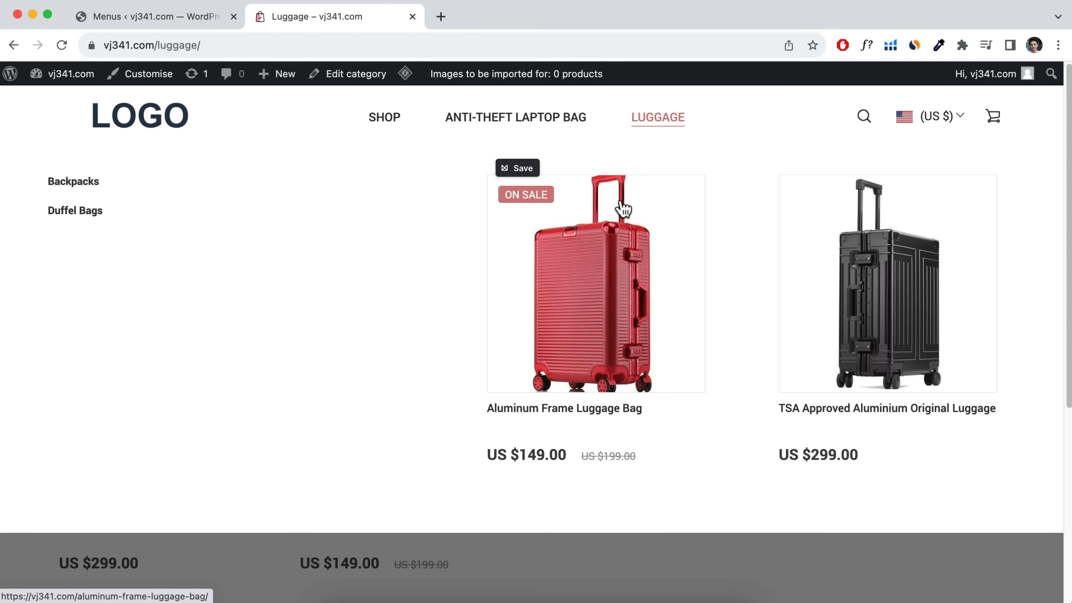
- Open the Luggage category page from the store header, then return to the menu editor
click(659, 127)
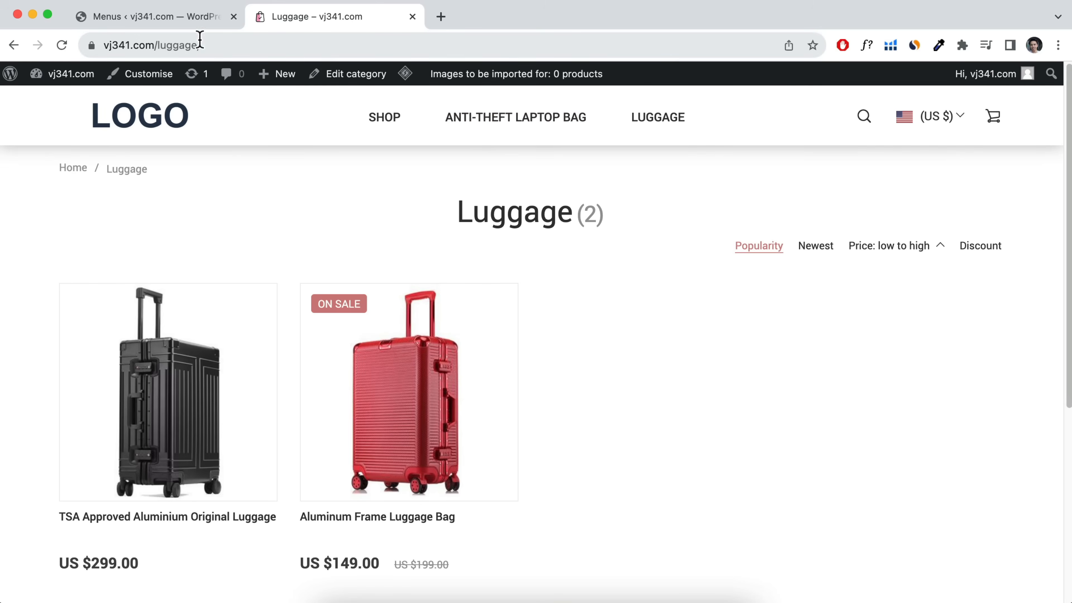
click(204, 22)
- Select and load the About menu for editing on the Menus page
click(324, 331)
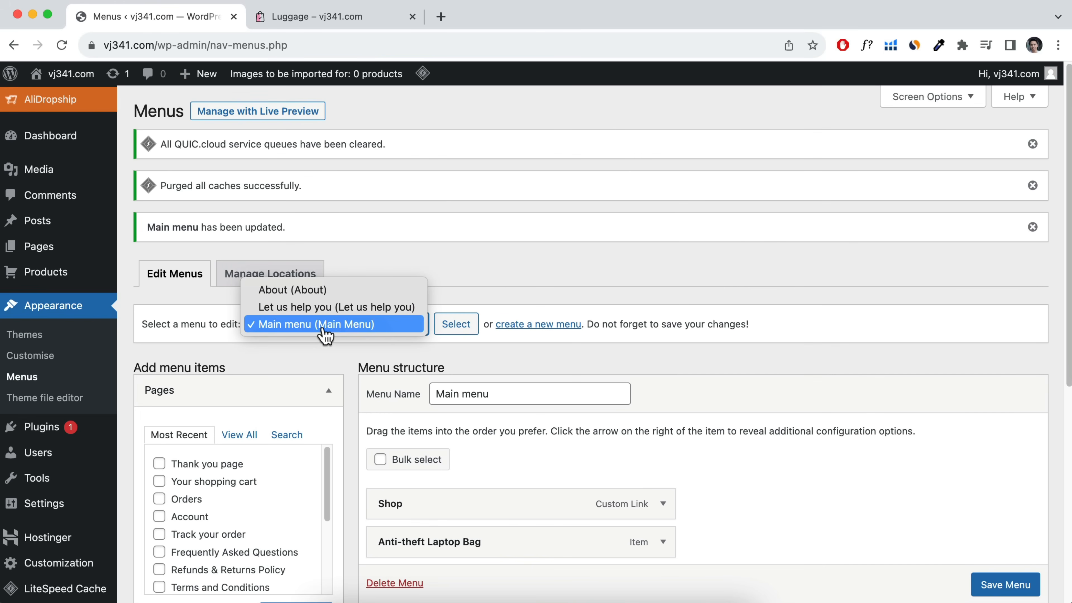
click(312, 291)
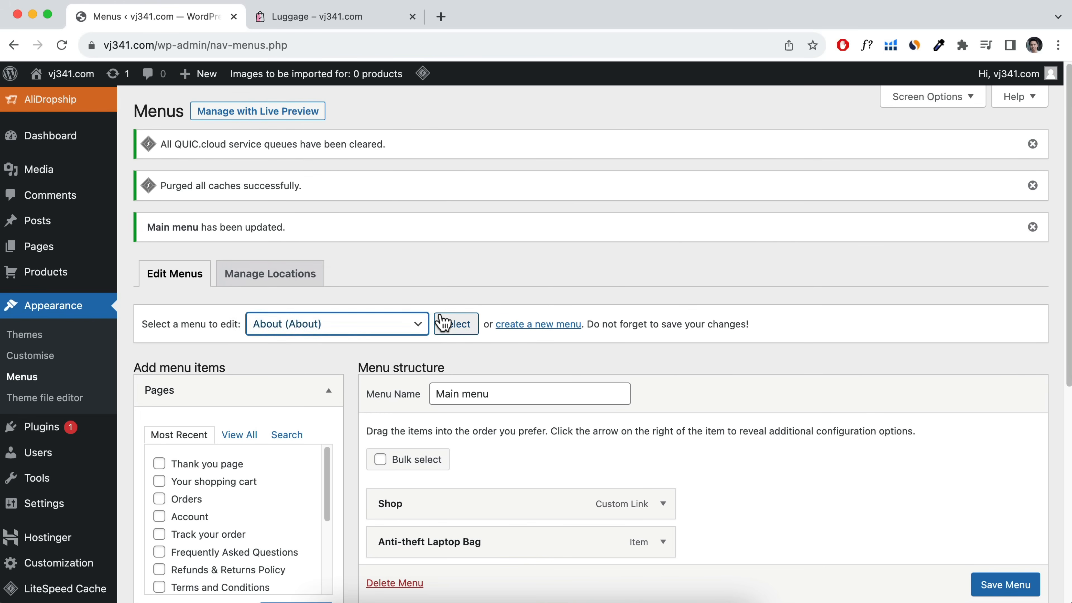
click(460, 329)
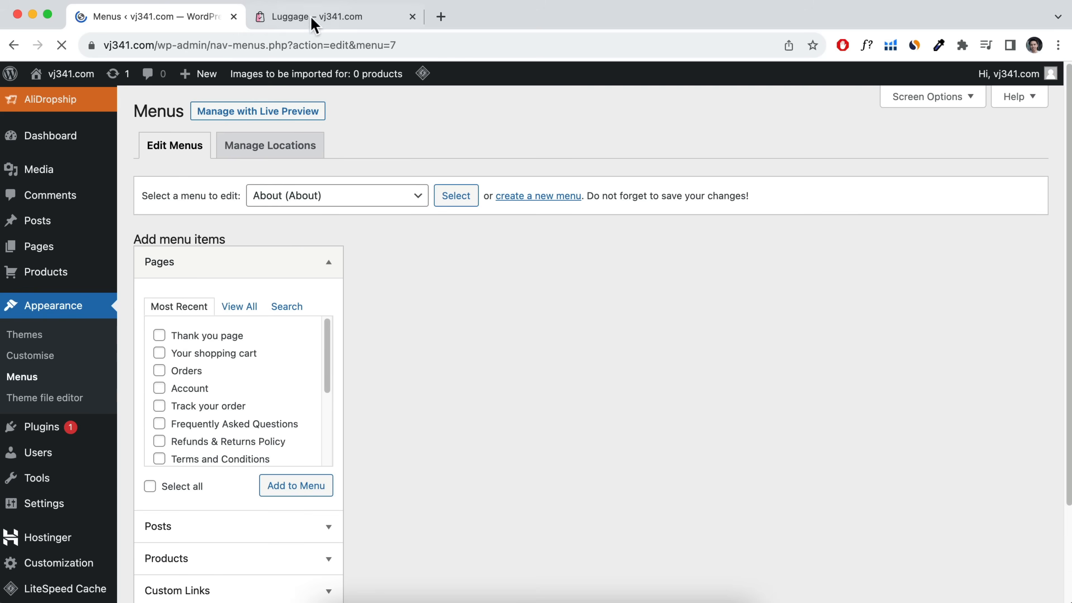
click(315, 19)
scroll(542, 291, down, 5)
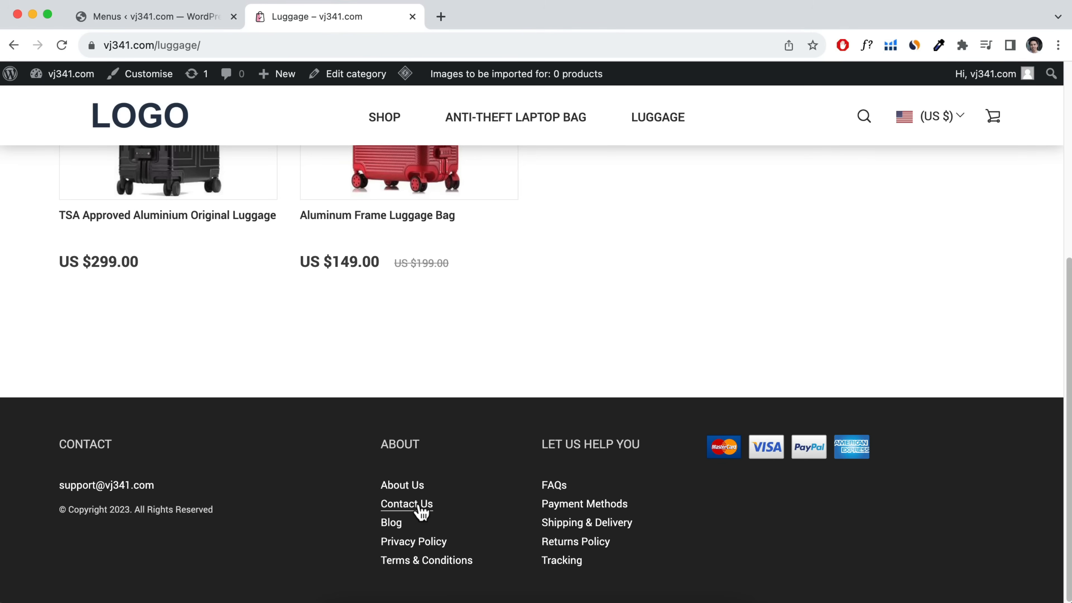
click(213, 27)
scroll(592, 362, down, 2)
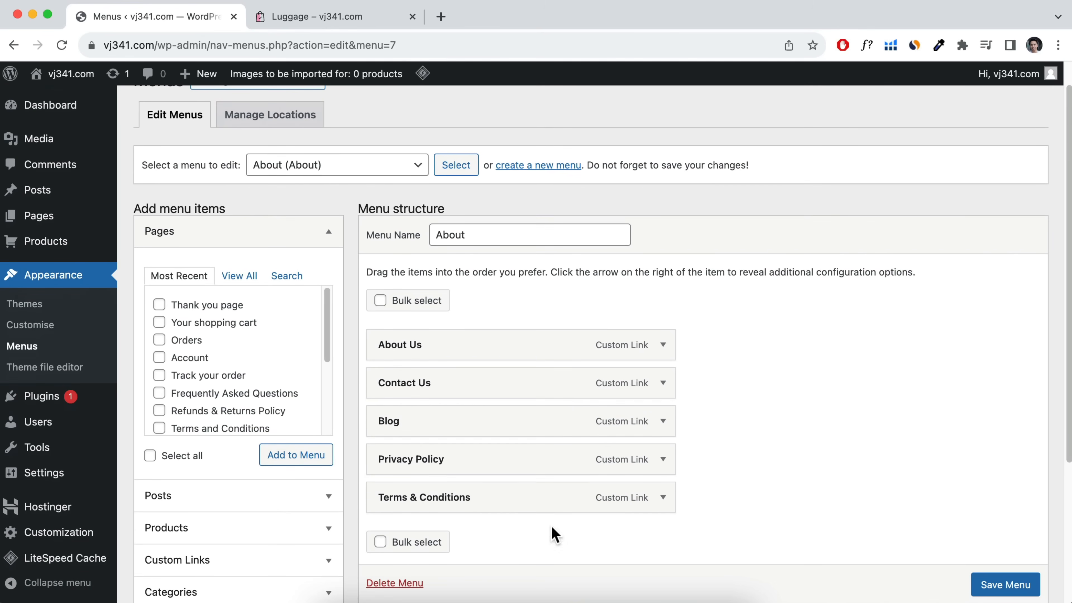
- Inspect the About Us item's link address and expand the Custom Links form
click(663, 345)
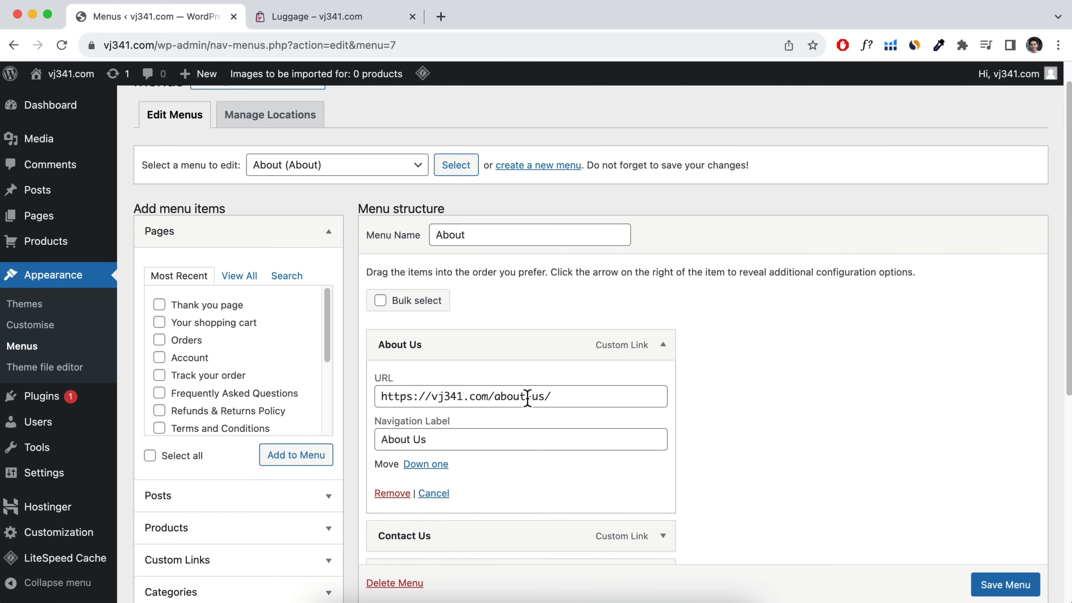
drag(559, 396, 382, 397)
scroll(281, 528, down, 1)
click(275, 529)
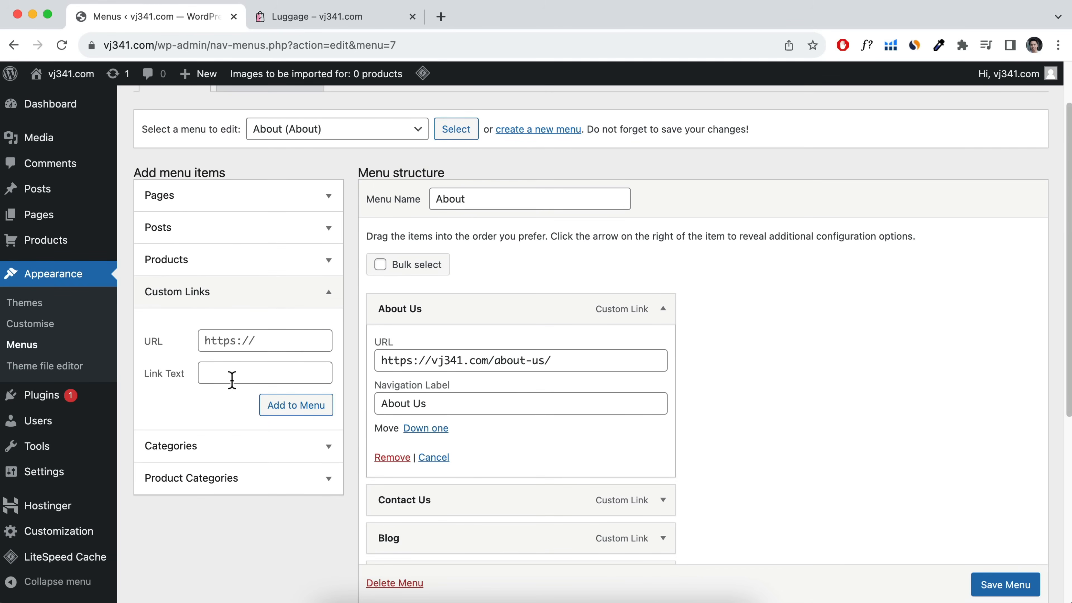
drag(565, 362, 378, 362)
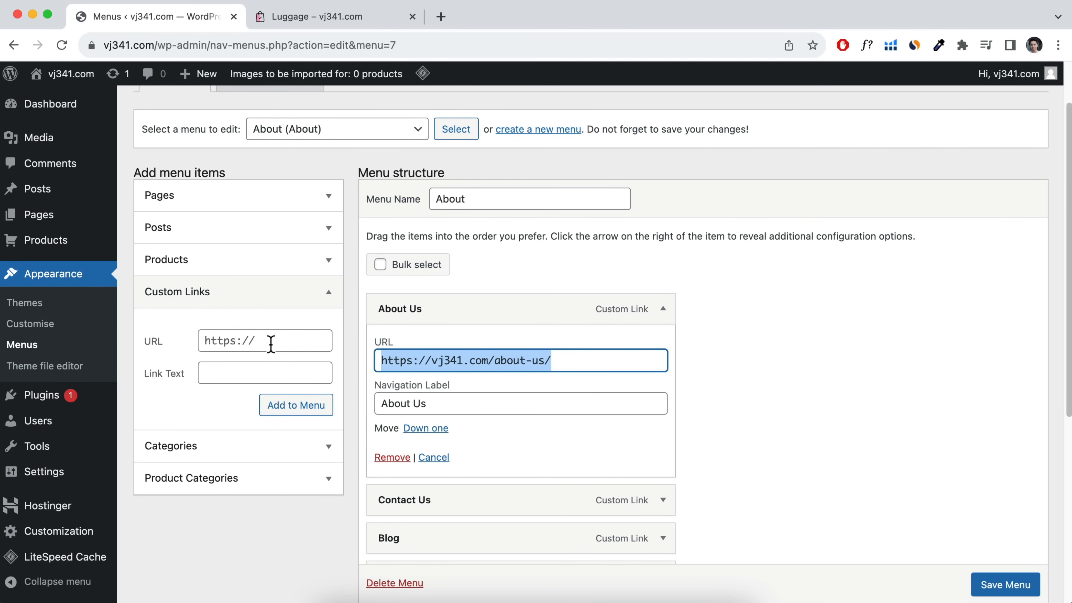
- Copy the storefront Account page's web address via the pages list opened in a new tab
right_click(40, 214)
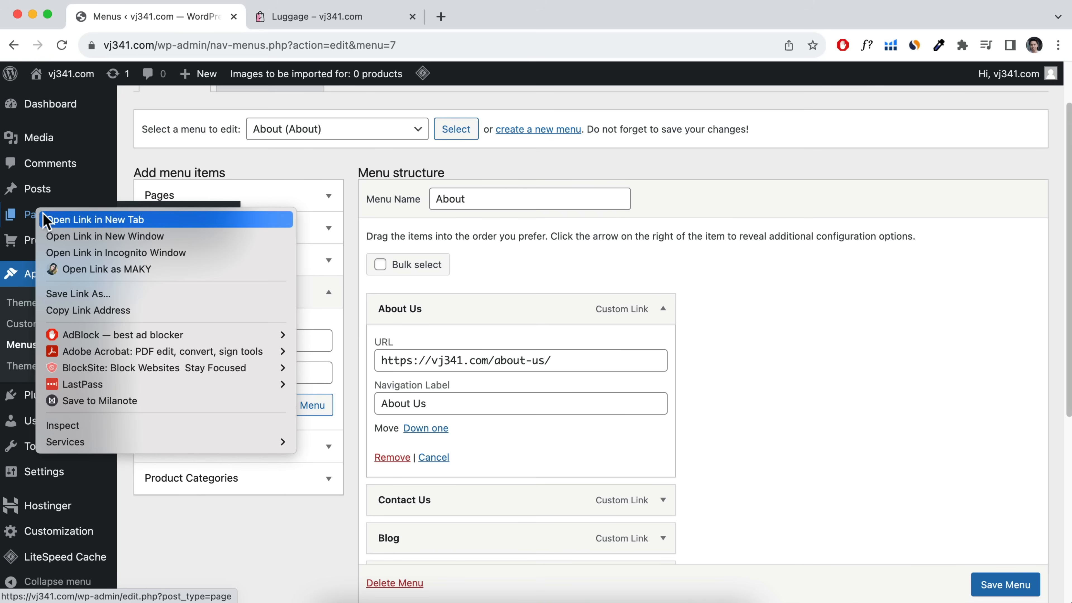
click(55, 218)
click(482, 16)
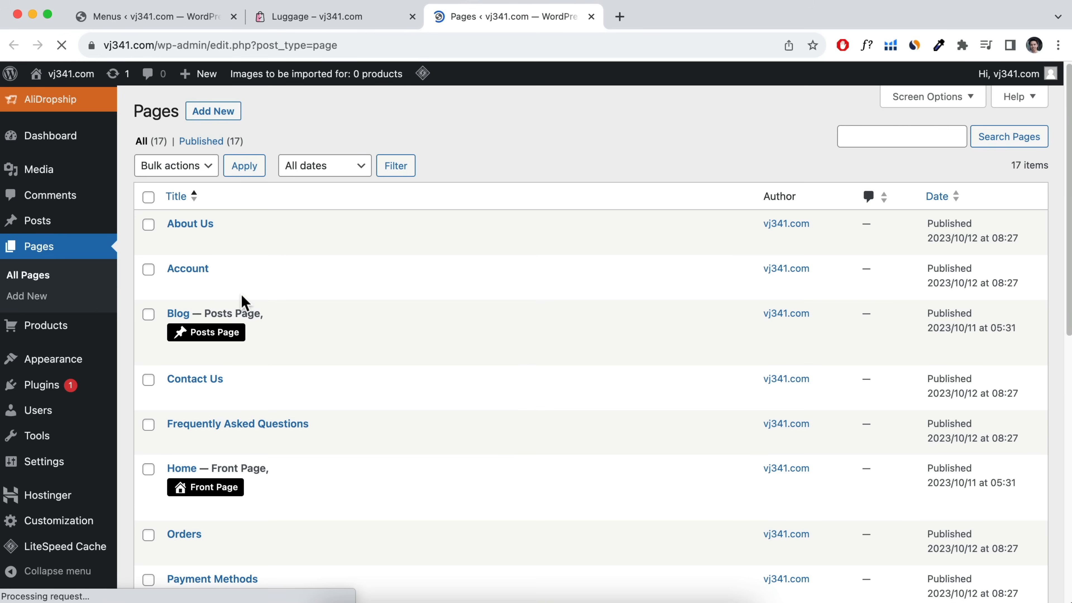
scroll(240, 300, down, 4)
scroll(204, 208, up, 1)
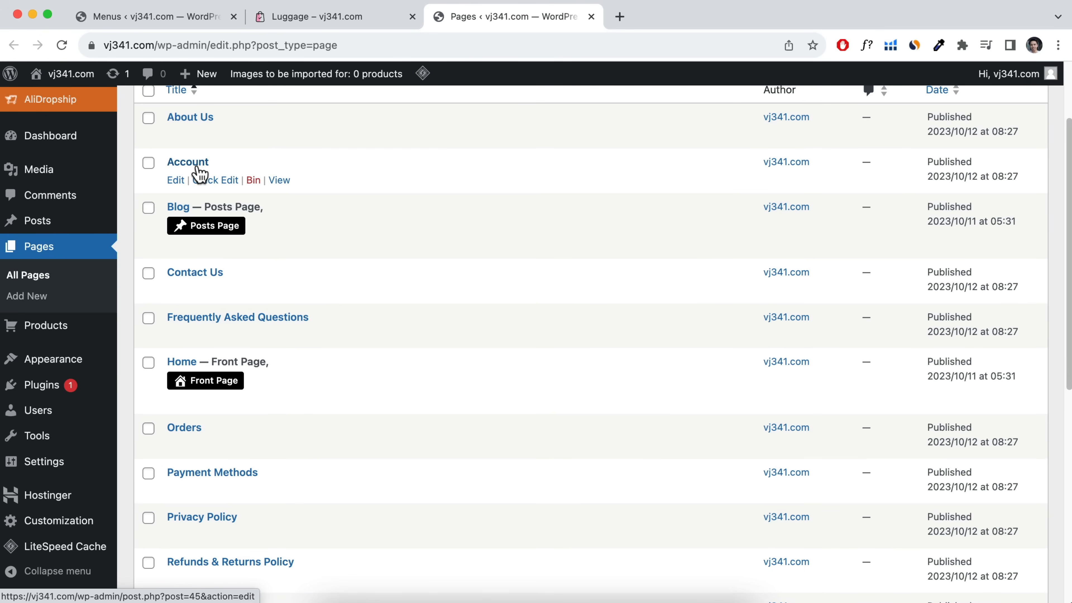
click(286, 184)
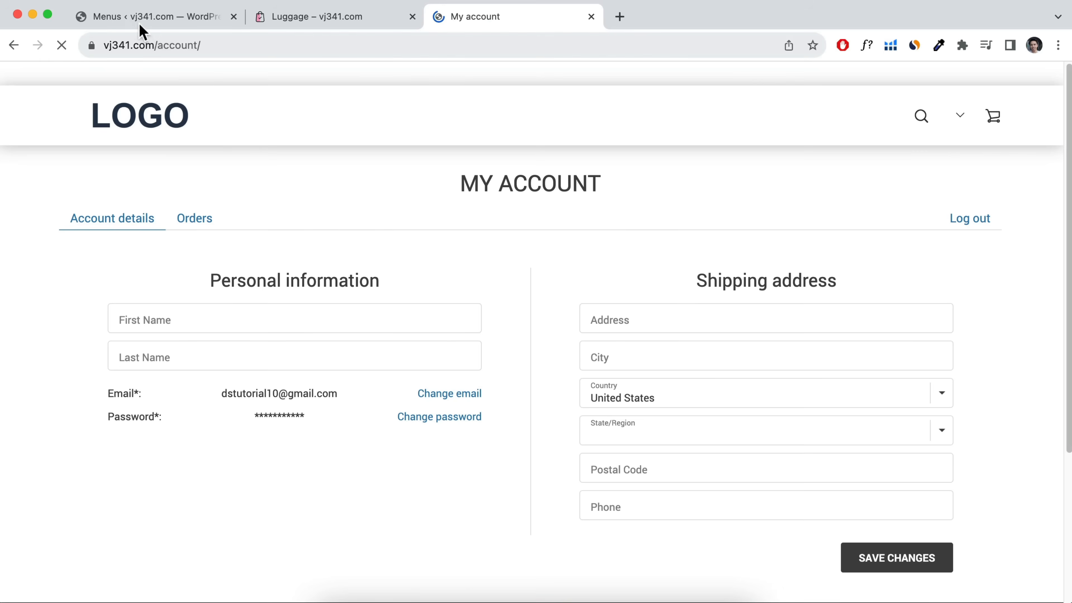
click(138, 45)
right_click(138, 46)
click(169, 165)
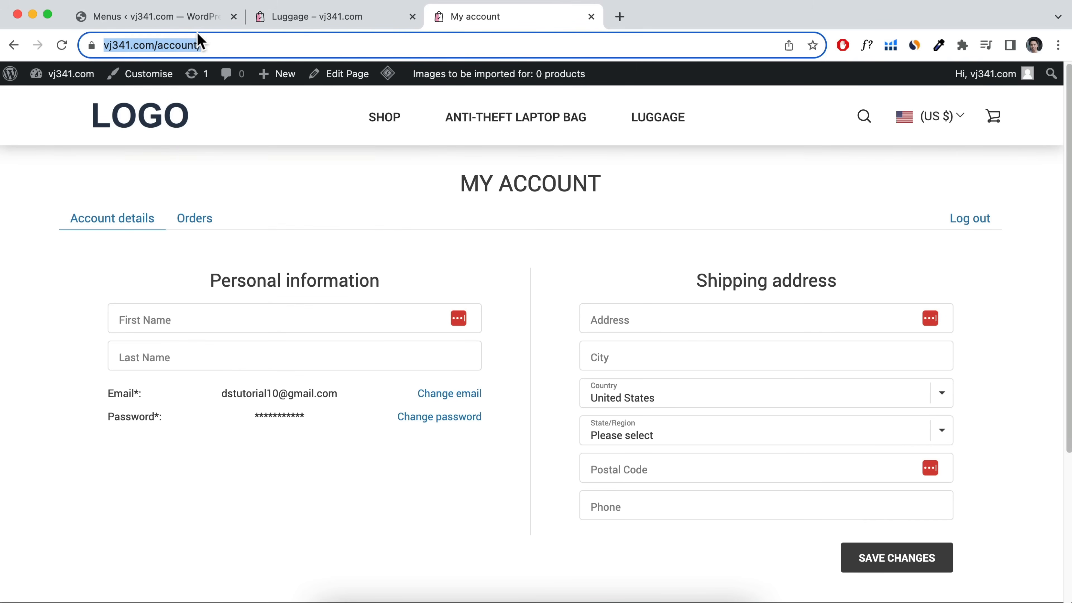
click(195, 23)
- Add an Account custom link with the copied address to the About menu and save it
click(289, 342)
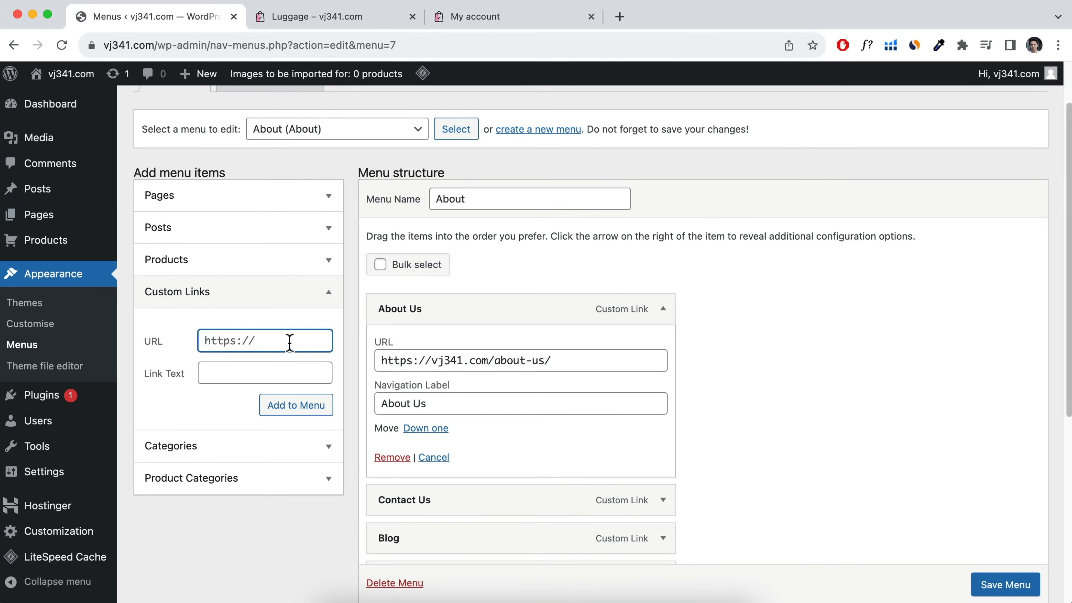
key(super+v)
click(257, 375)
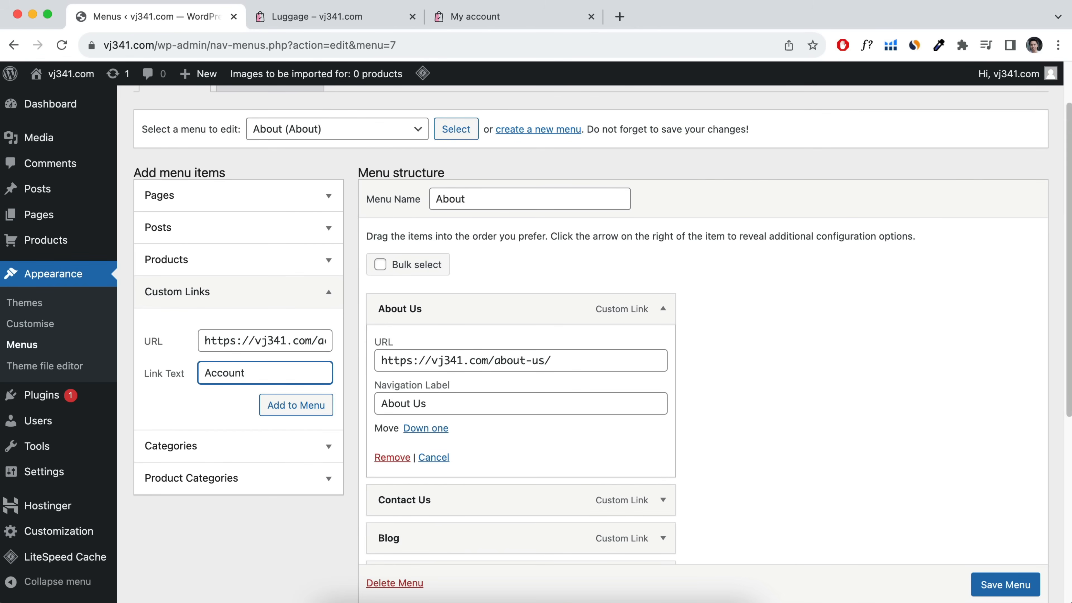
click(305, 406)
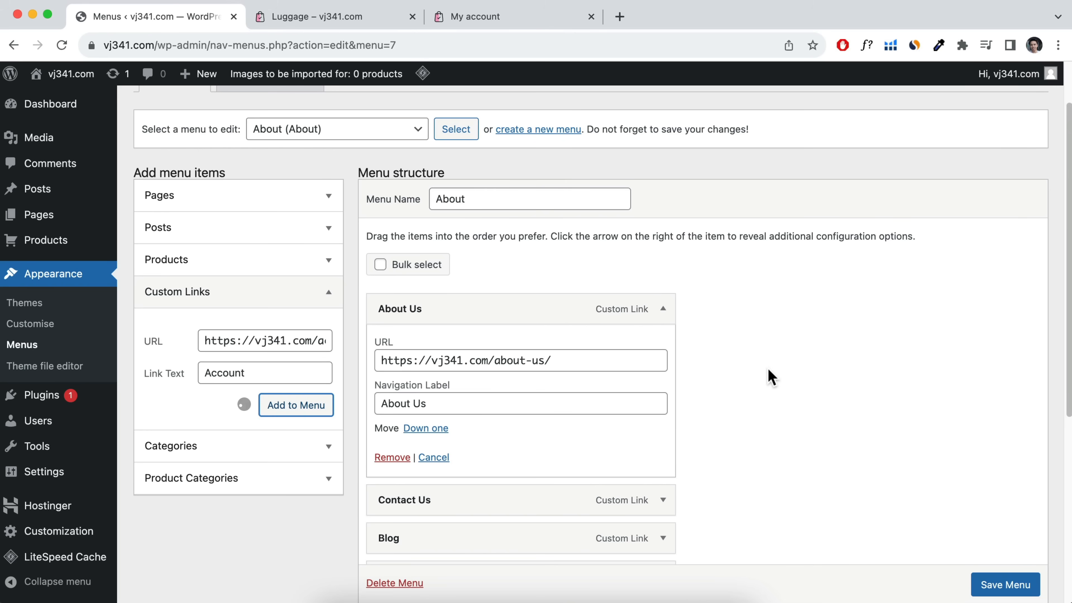
scroll(771, 376, down, 4)
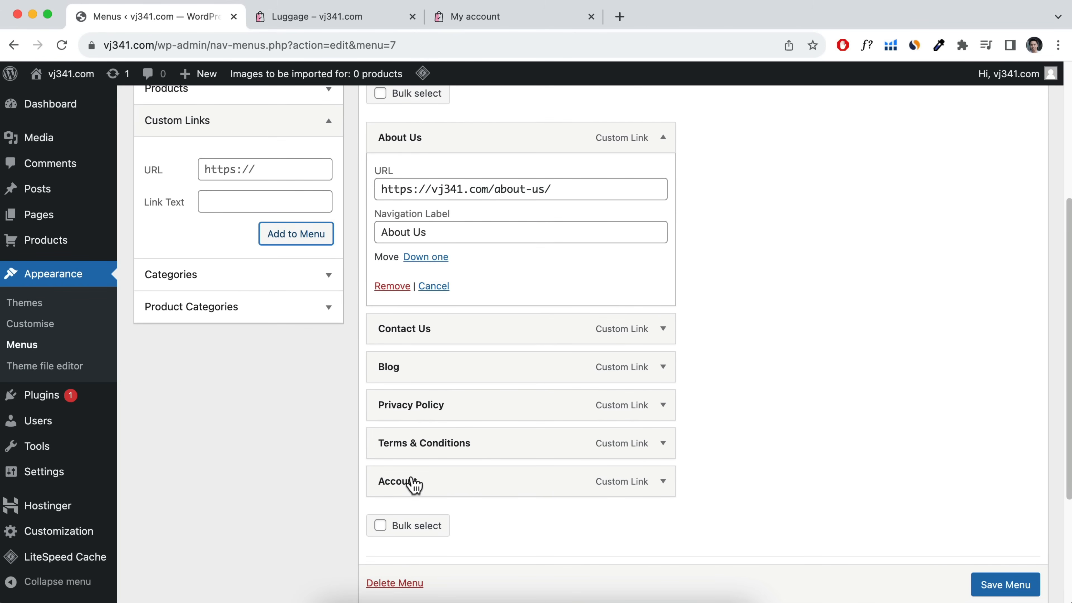
scroll(984, 583, down, 1)
click(998, 585)
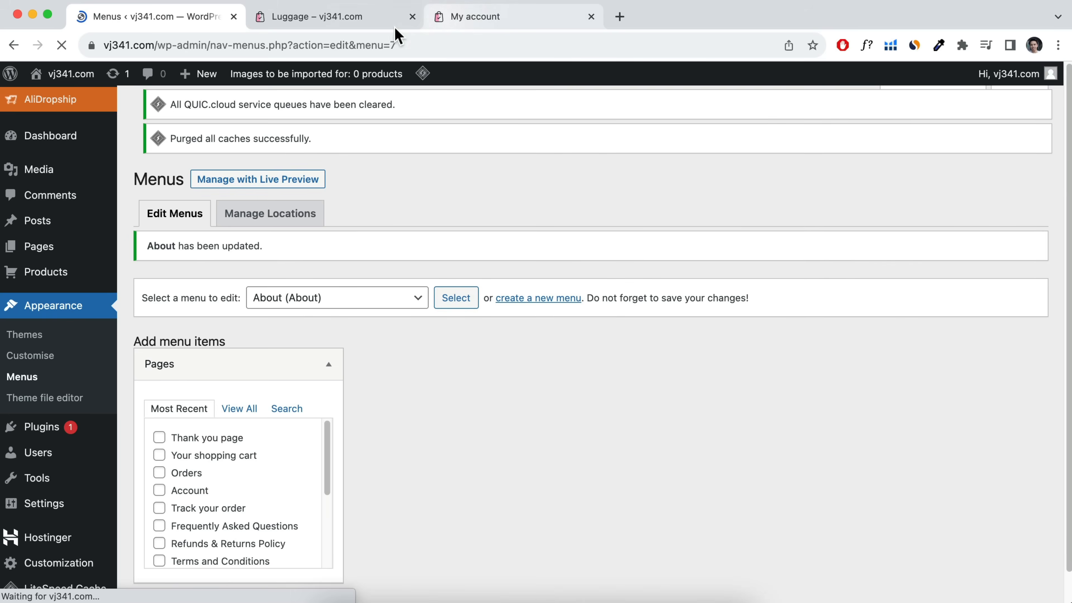
click(350, 23)
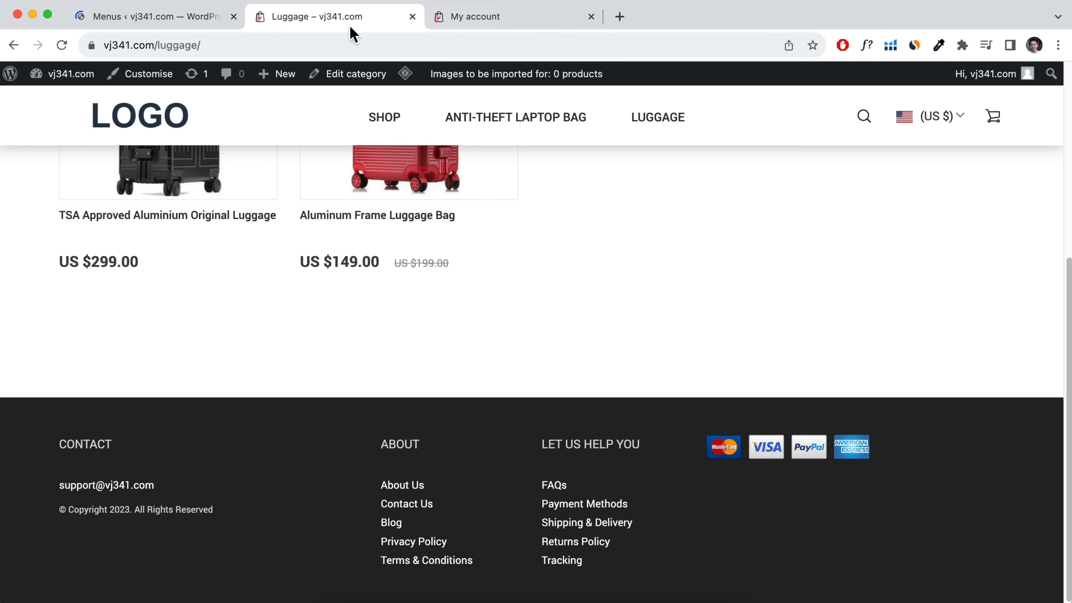
- Reload the Luggage storefront to show the new Account footer link, then go back to the admin
click(63, 47)
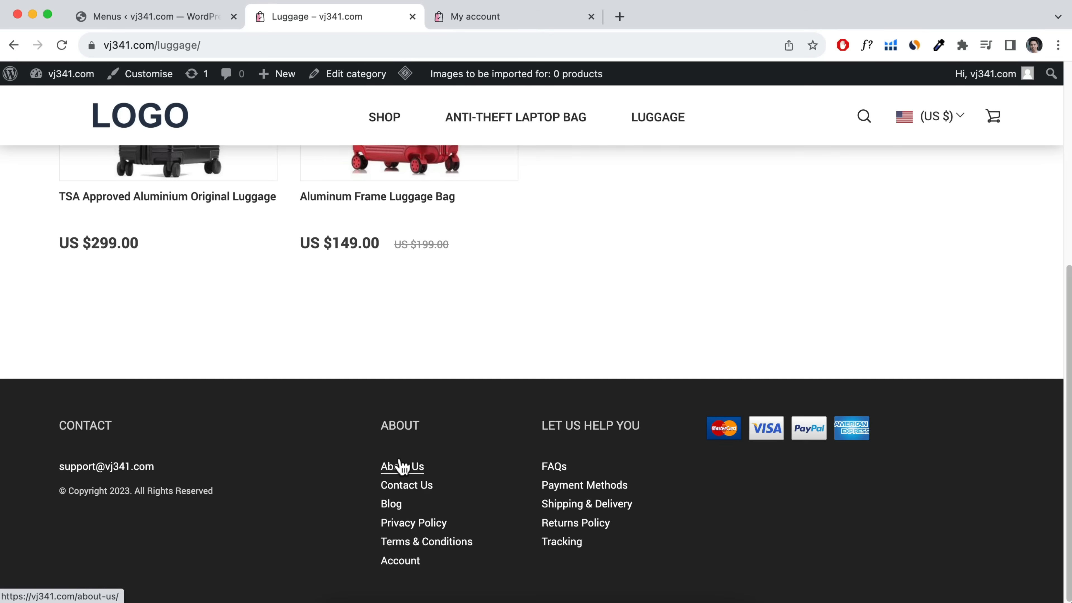
click(192, 16)
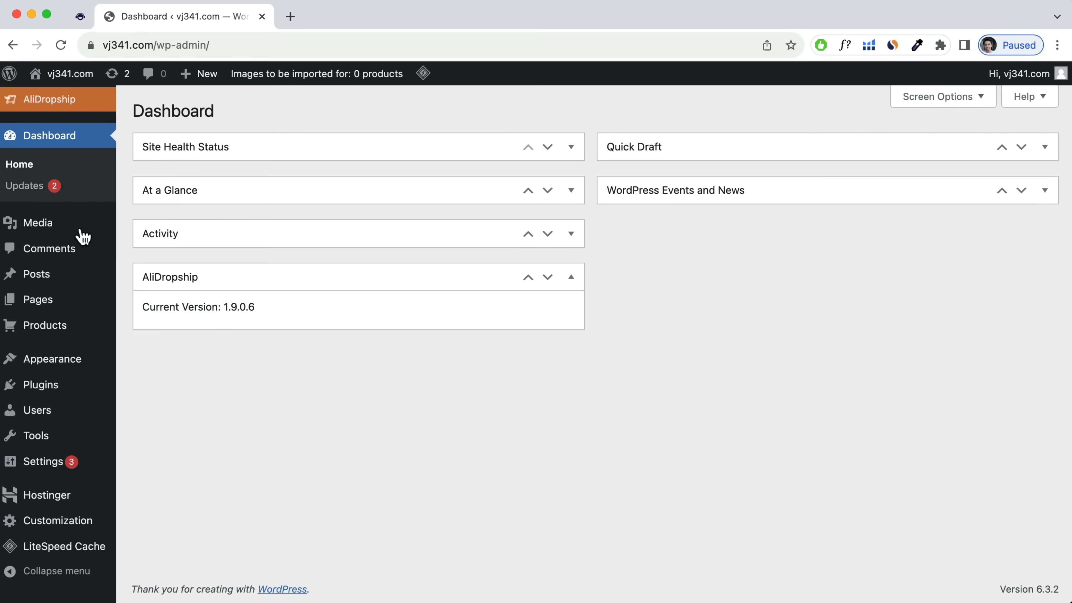
- Open AliDropship Settings from the admin sidebar and review the Order Fulfilment section
click(51, 101)
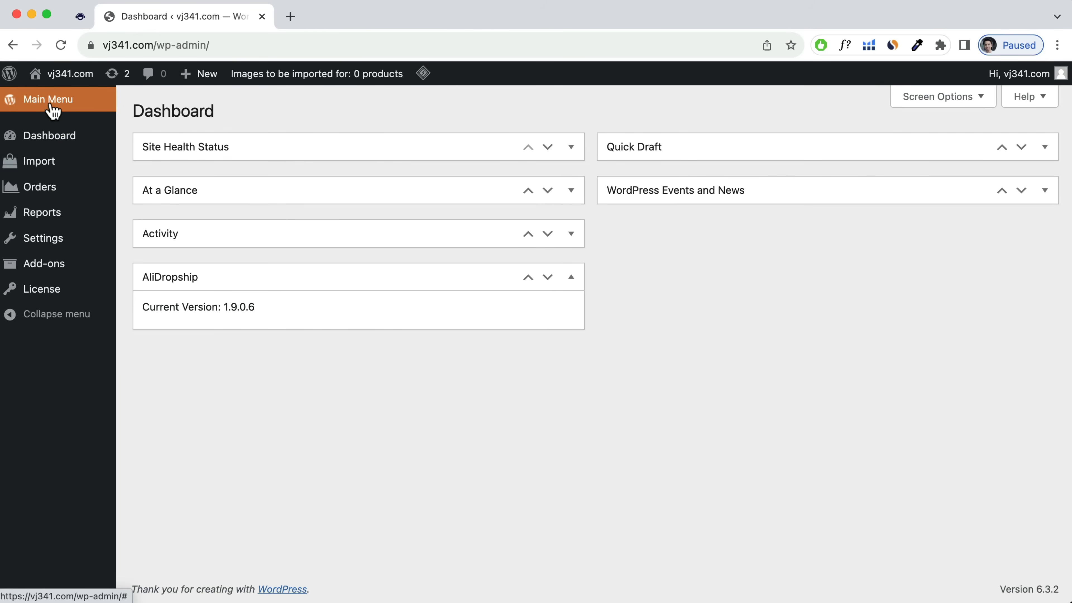
click(51, 101)
click(49, 104)
click(31, 242)
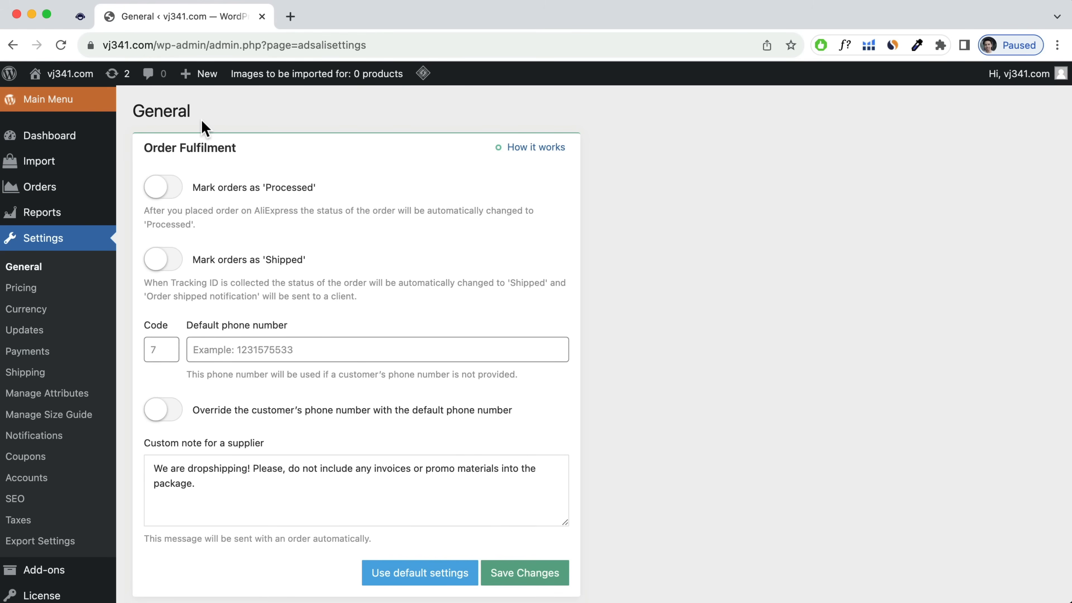
drag(146, 148, 257, 152)
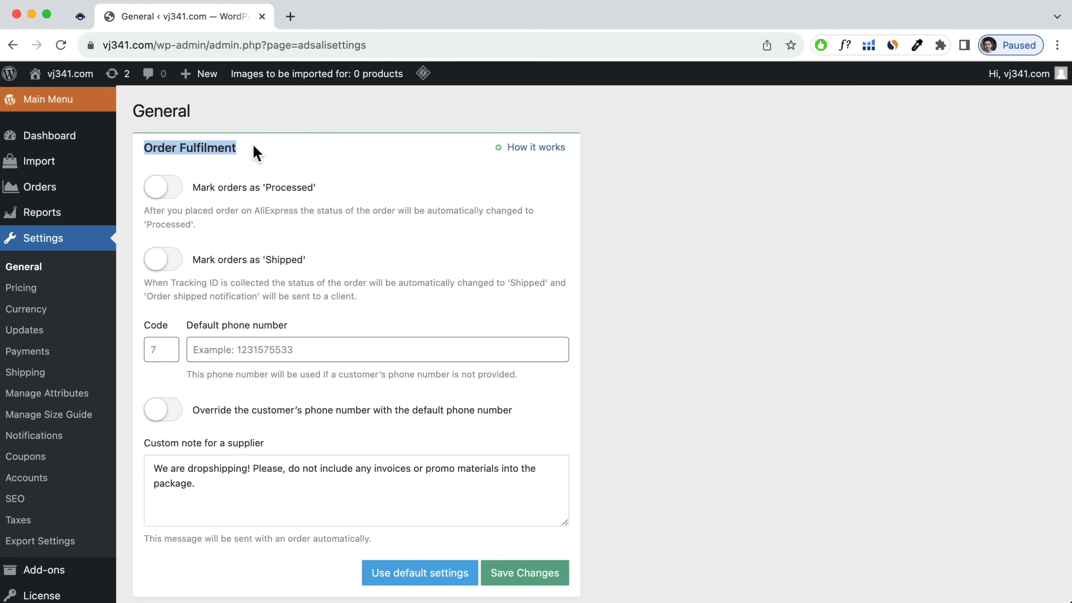
scroll(279, 194, down, 6)
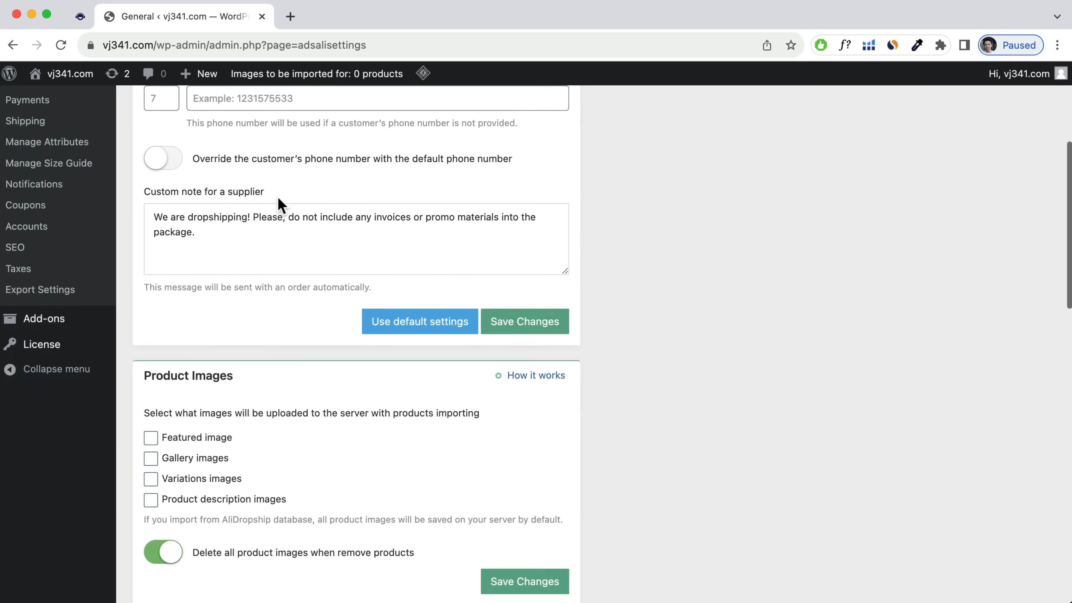
scroll(498, 175, down, 6)
scroll(522, 232, up, 12)
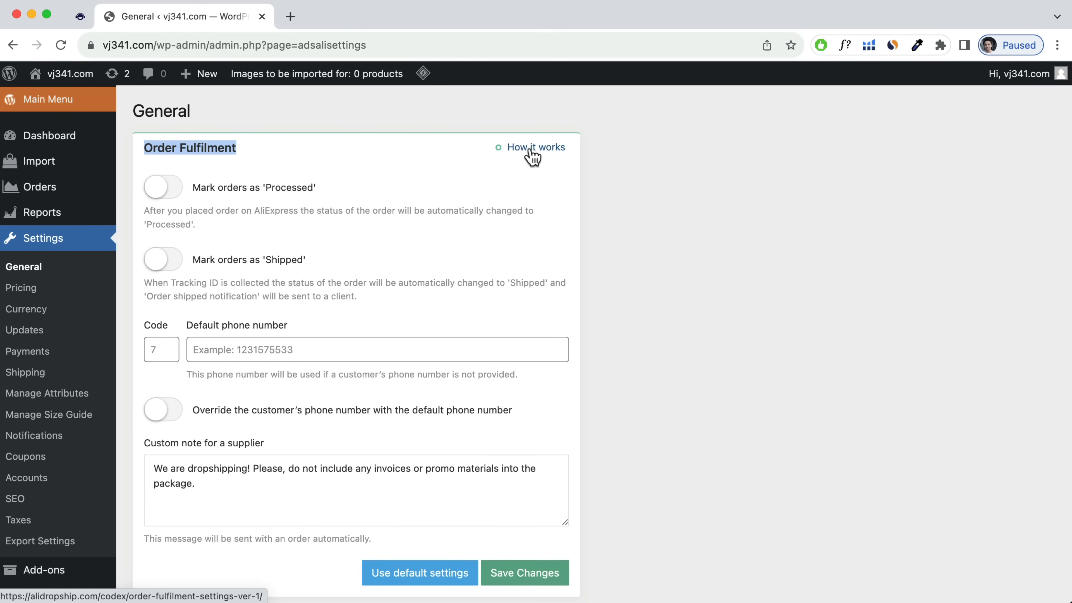
- Switch on 'Mark orders as Processed' and 'Mark orders as Shipped' under Order Fulfilment
click(155, 190)
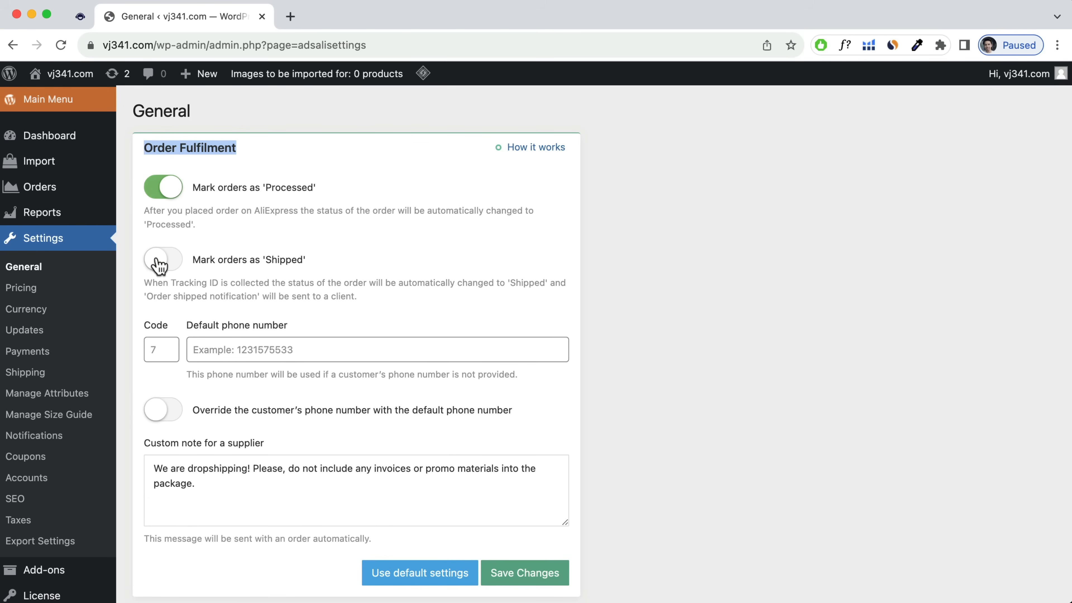
click(158, 264)
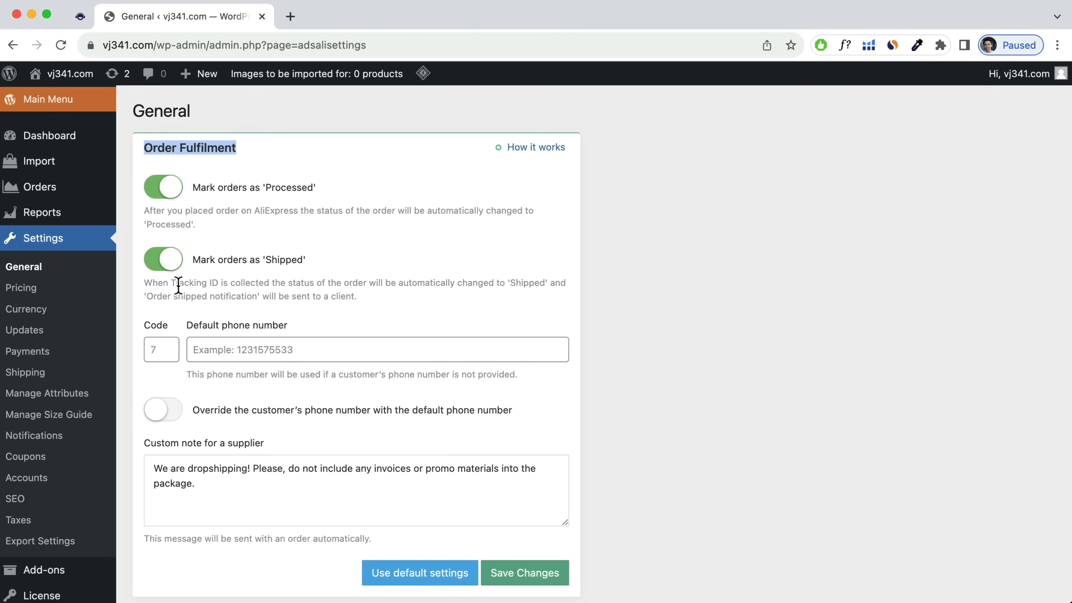
drag(172, 283, 222, 284)
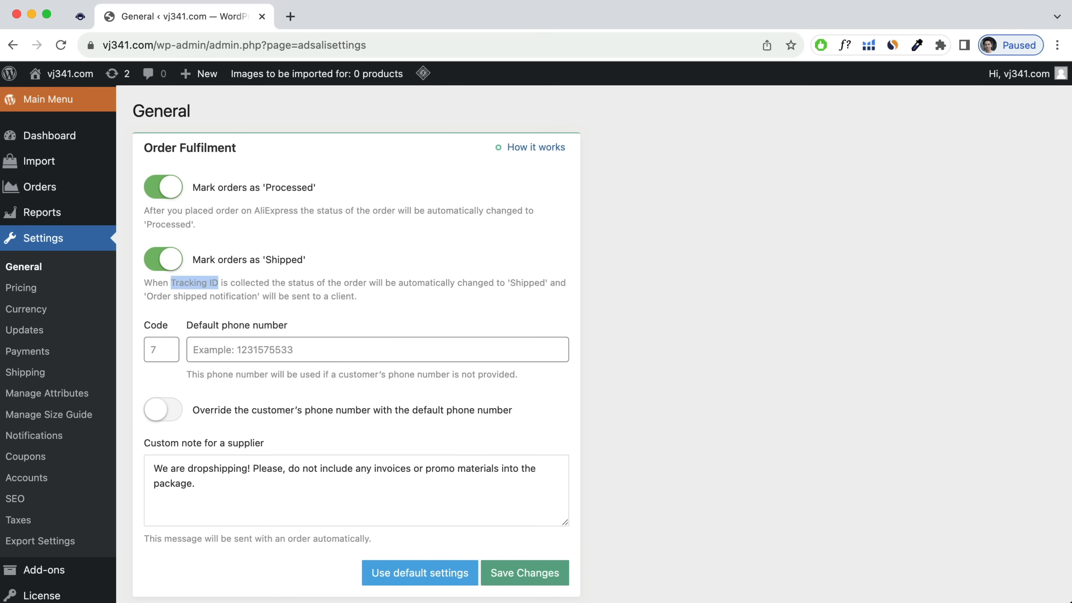
drag(508, 283, 547, 282)
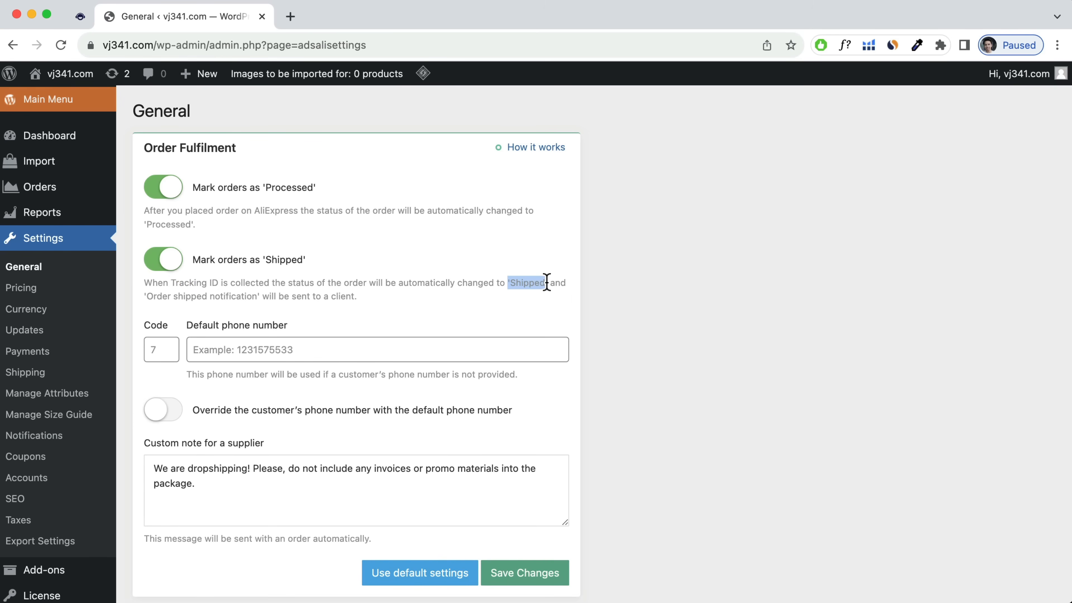
double_click(556, 283)
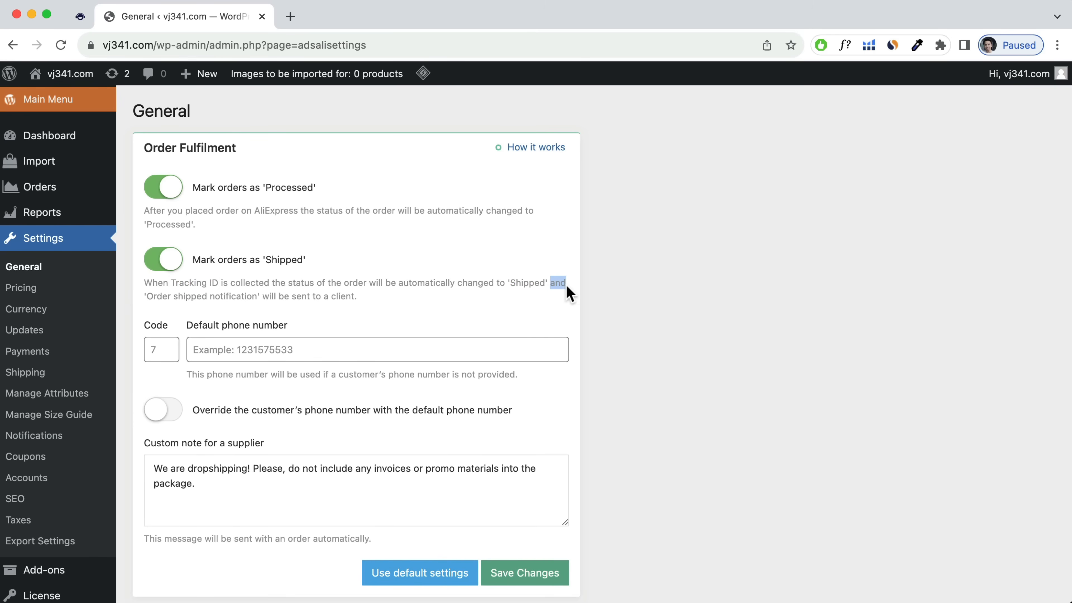
drag(144, 296, 252, 296)
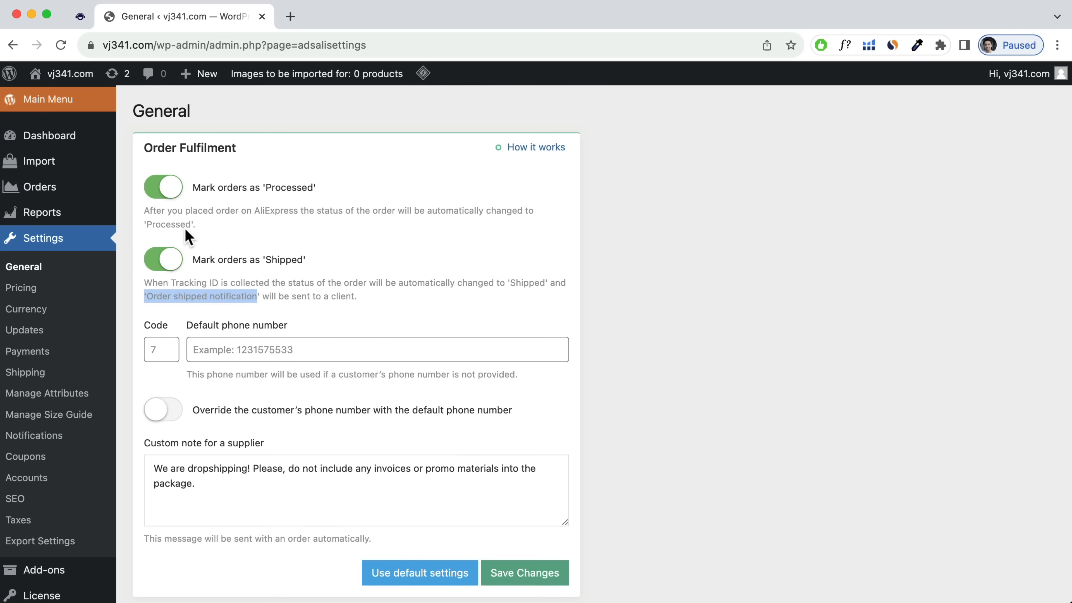
drag(197, 226, 133, 225)
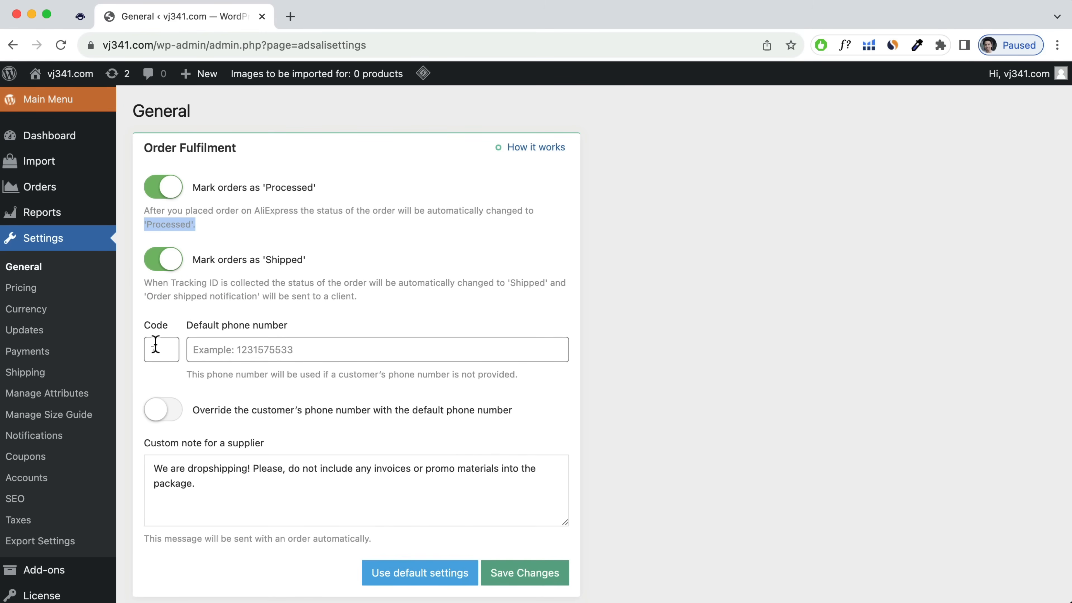
- Save the Order Fulfilment settings and review the descriptions of the settings below
scroll(157, 346, down, 2)
click(202, 307)
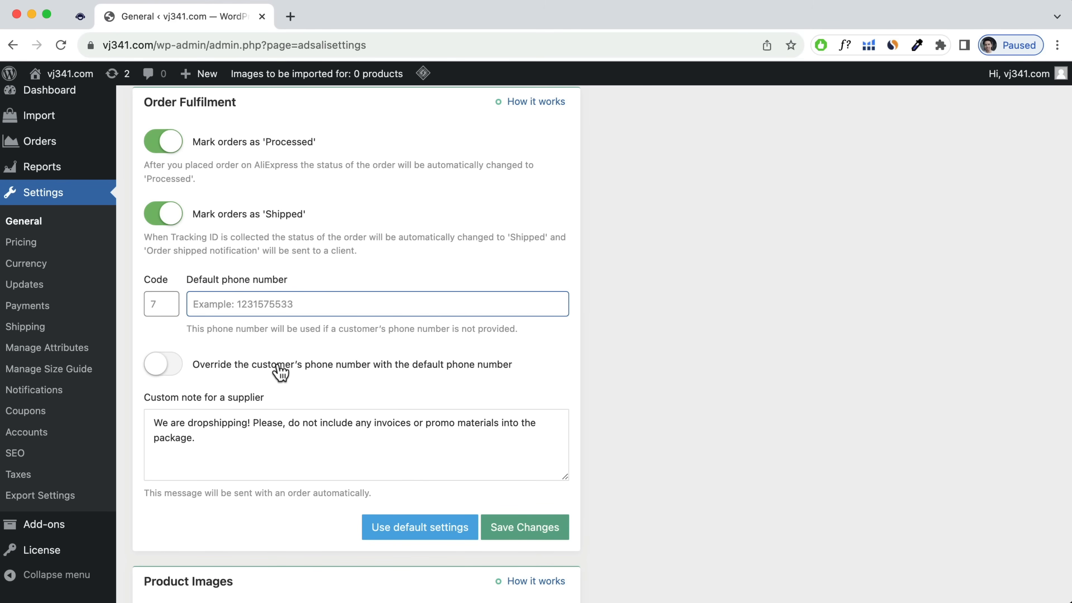
scroll(173, 406, down, 2)
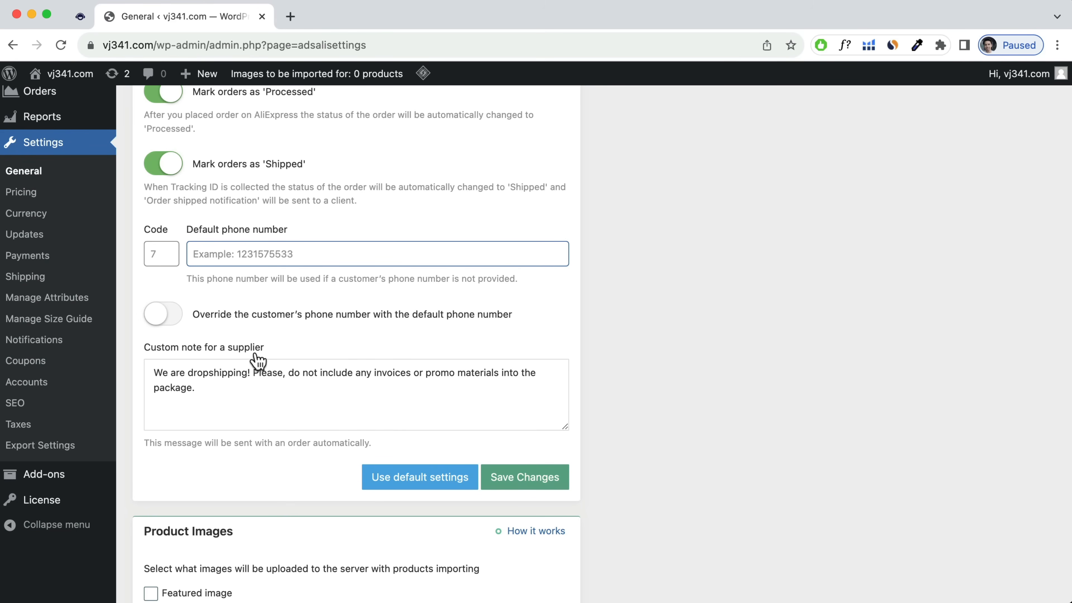
scroll(257, 360, down, 2)
click(539, 424)
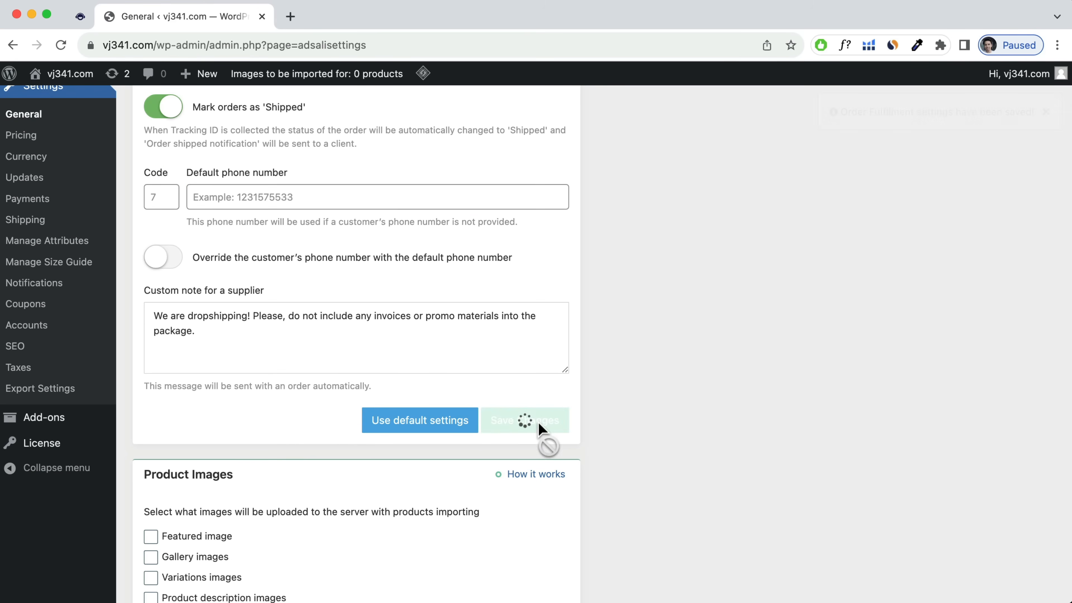
scroll(319, 402, down, 7)
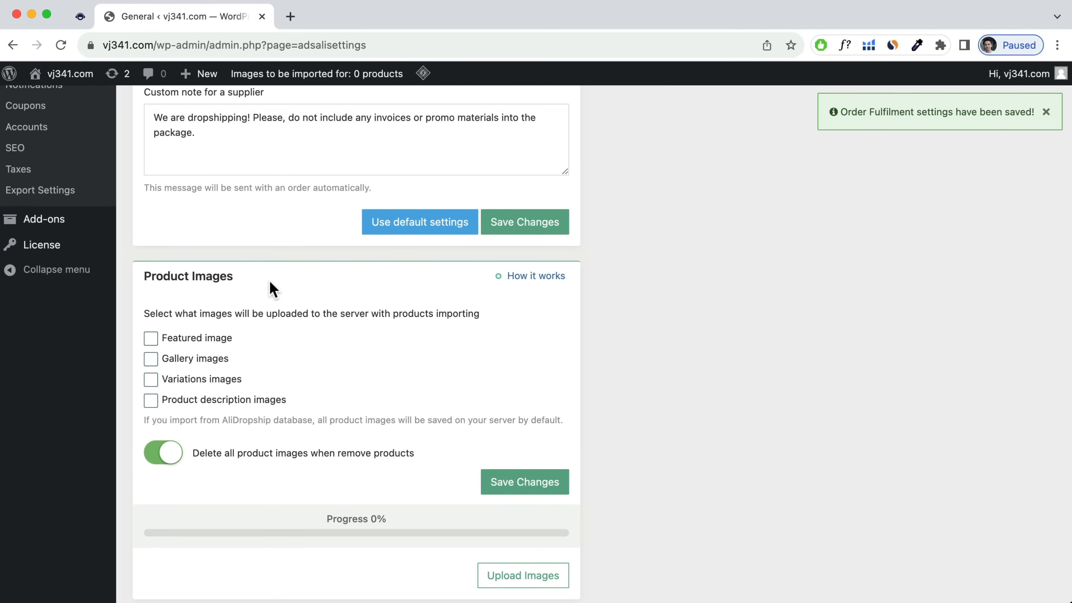
drag(199, 315, 230, 312)
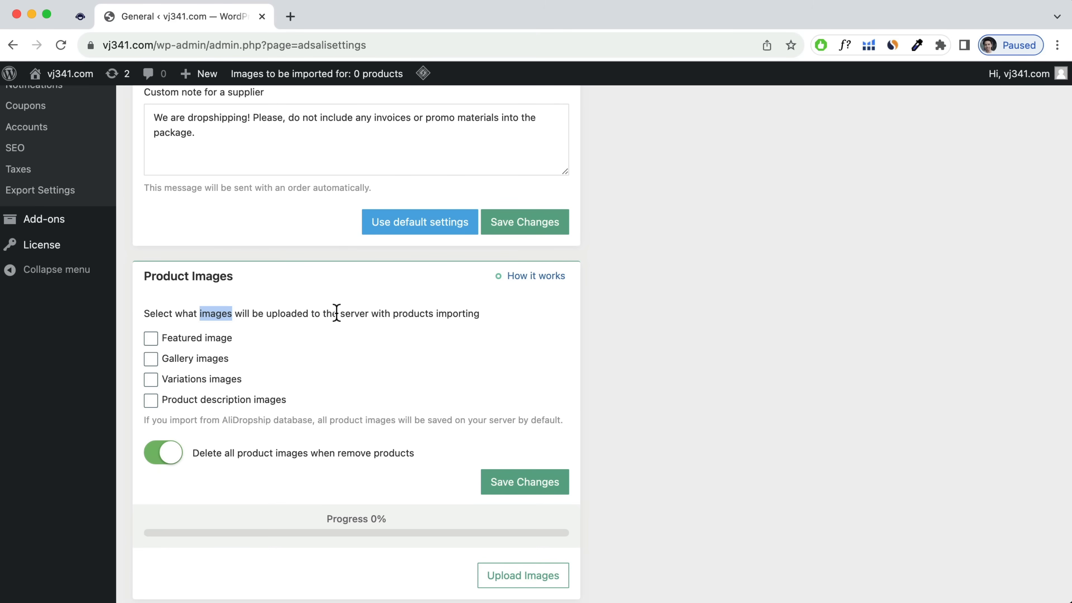
drag(340, 315, 425, 332)
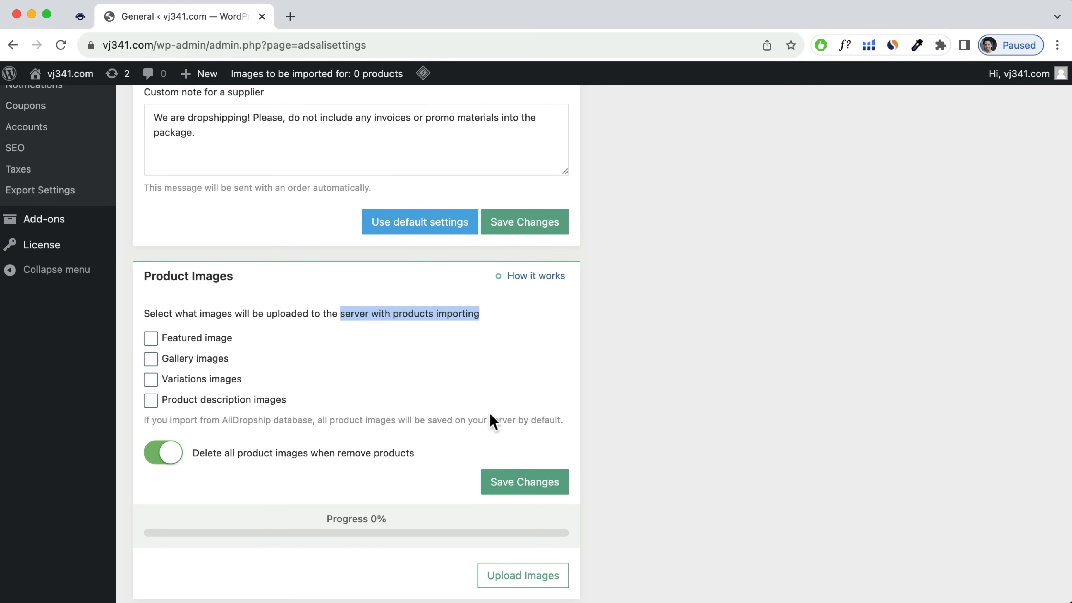
- Scroll through the General settings and highlight part of the delivery-time description
scroll(426, 364, down, 3)
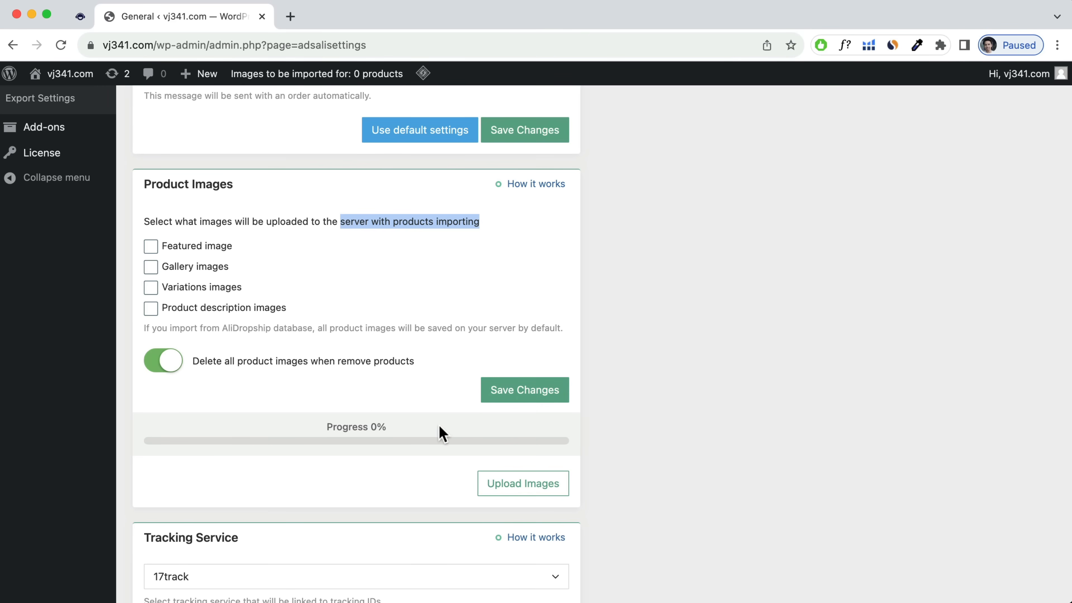
scroll(372, 408, down, 2)
scroll(376, 416, down, 5)
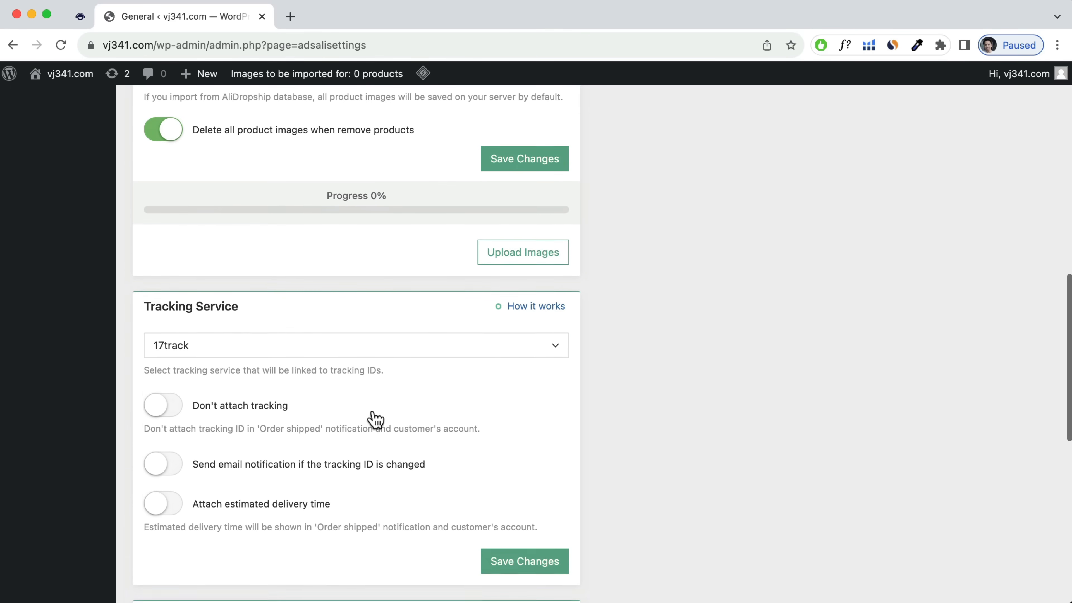
scroll(373, 411, down, 1)
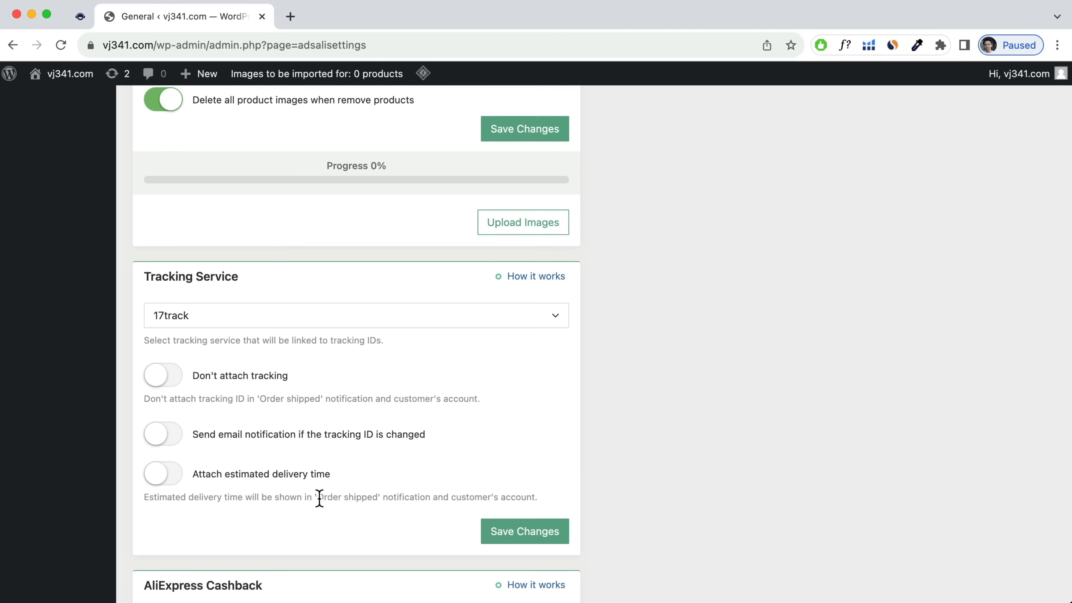
drag(317, 497, 434, 497)
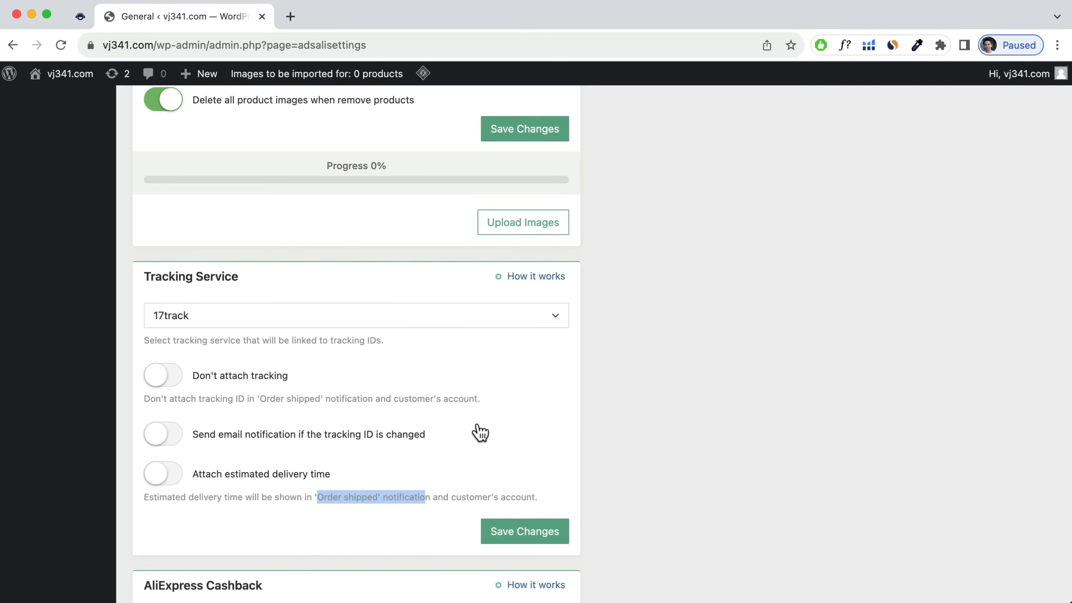
- Save the Quick edit product panel setting, then go to the Pricing settings page
scroll(473, 431, down, 3)
scroll(471, 427, down, 6)
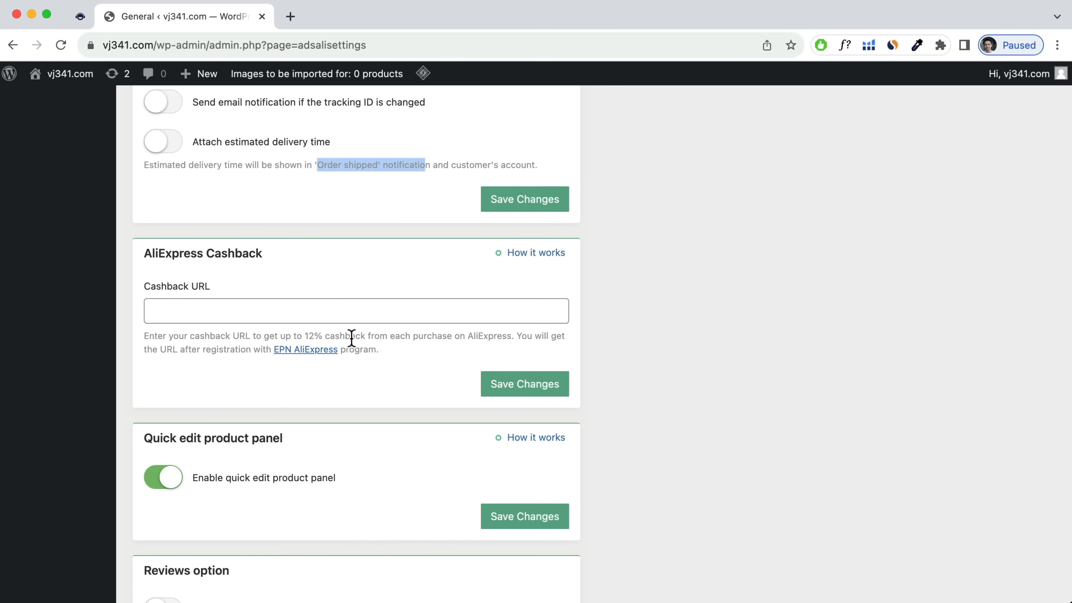
scroll(486, 337, down, 4)
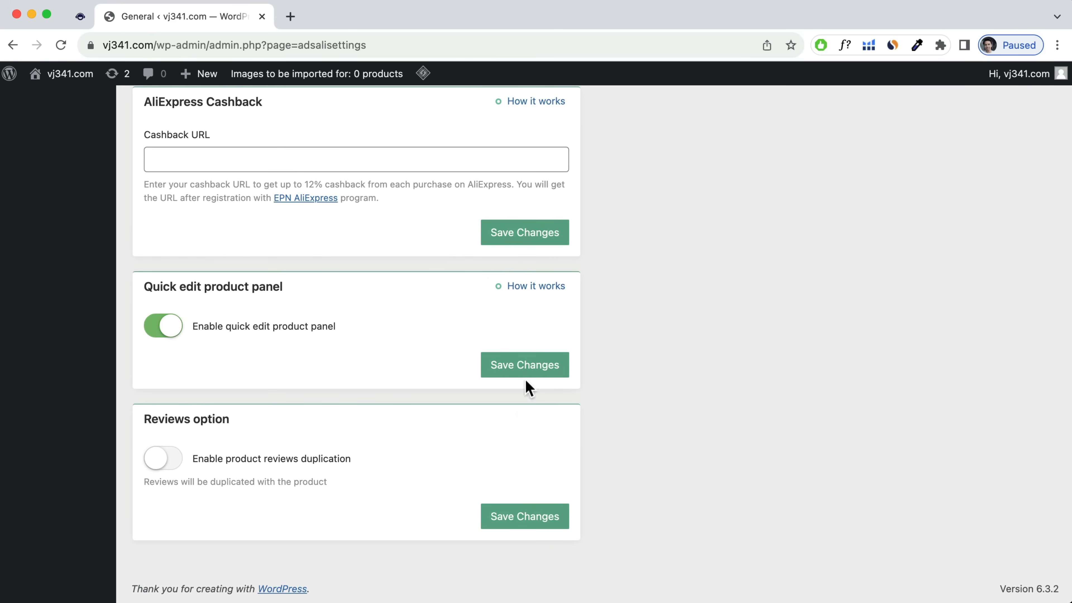
click(495, 372)
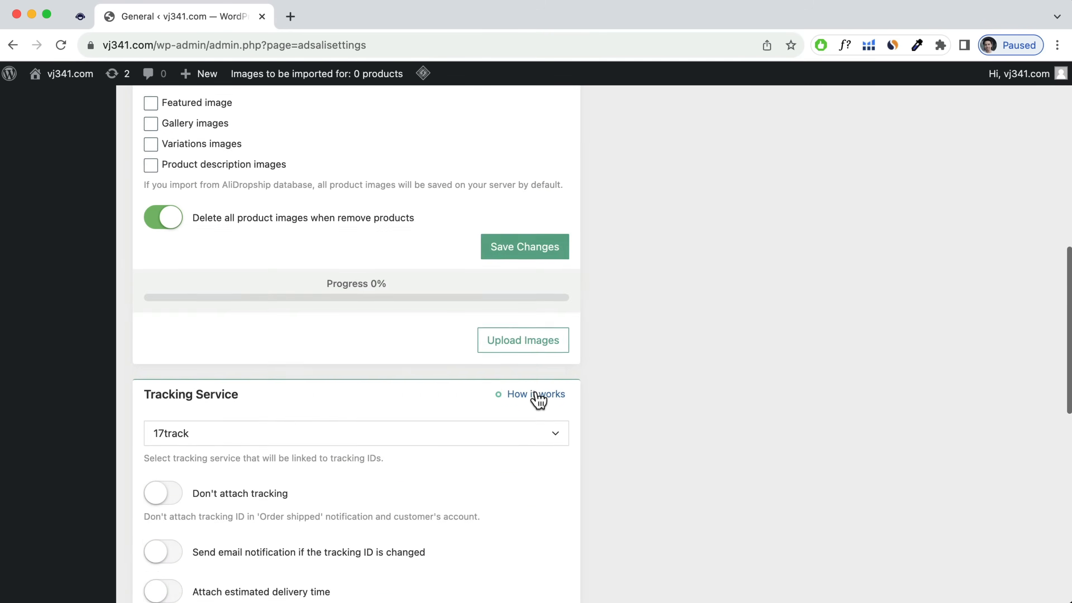
click(31, 298)
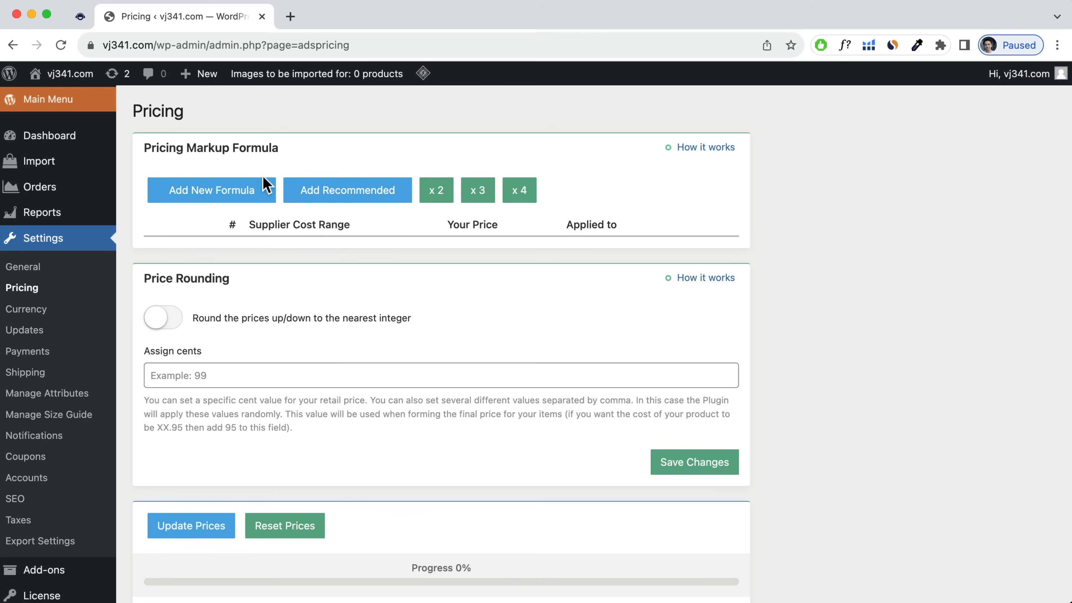
- Add a new all-categories pricing formula for supplier costs from 5 to 10
click(194, 202)
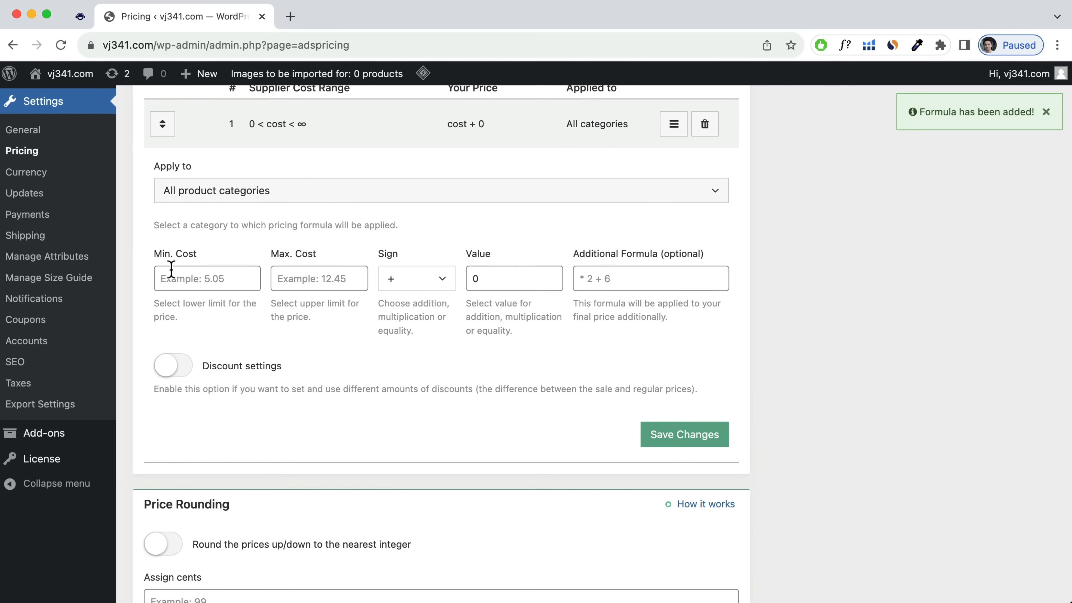
click(220, 200)
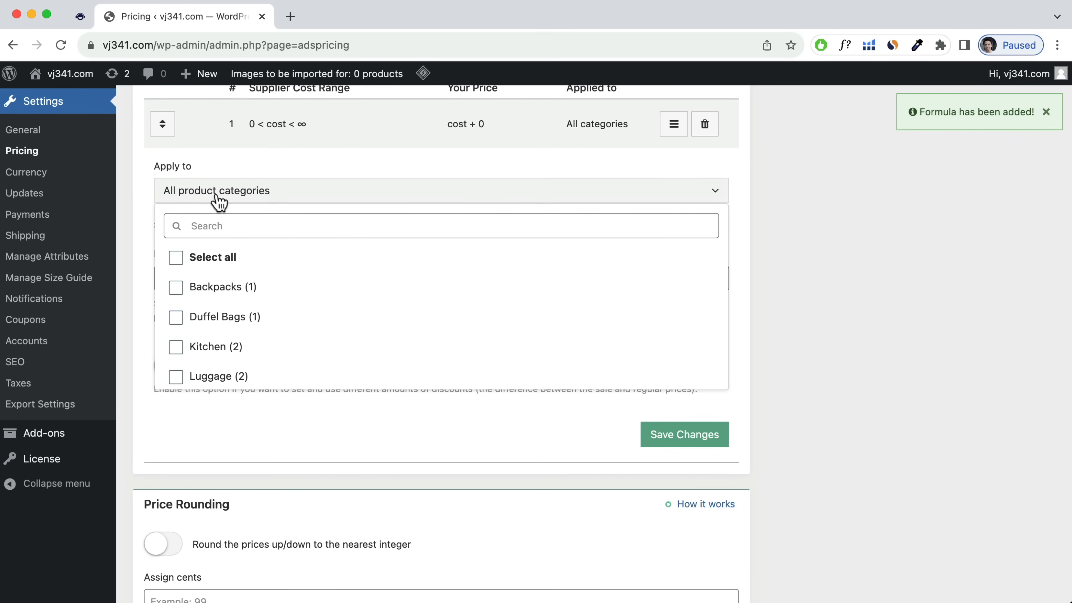
click(269, 174)
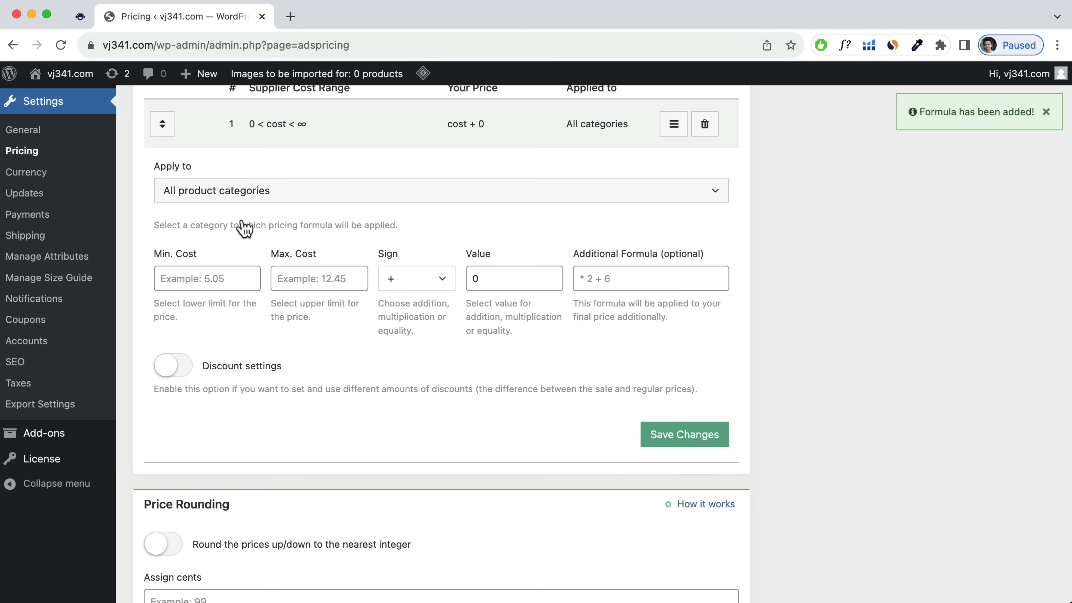
click(200, 276)
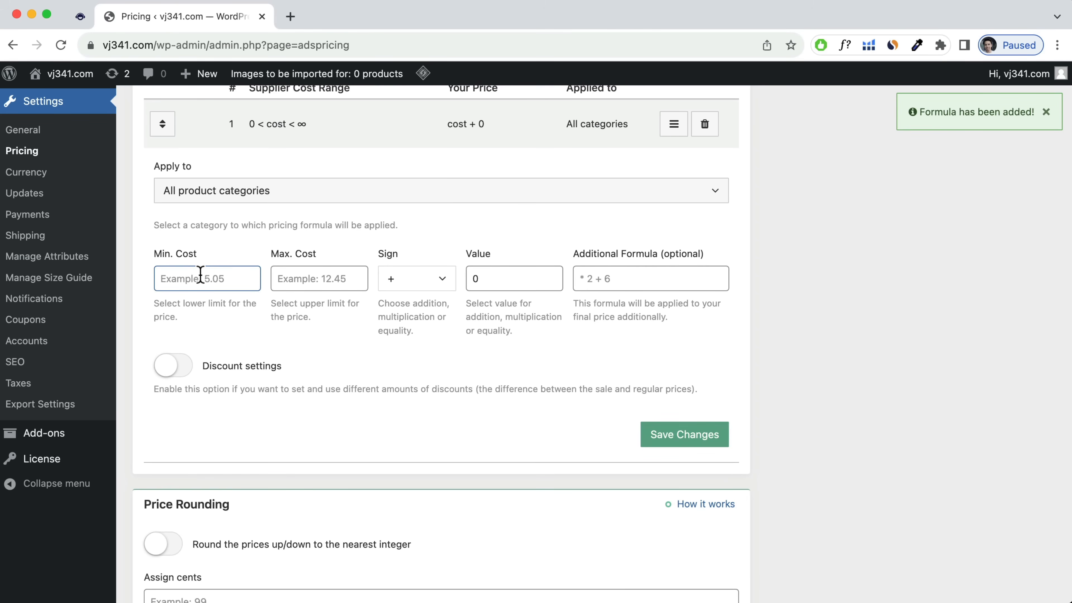
text(5)
click(308, 279)
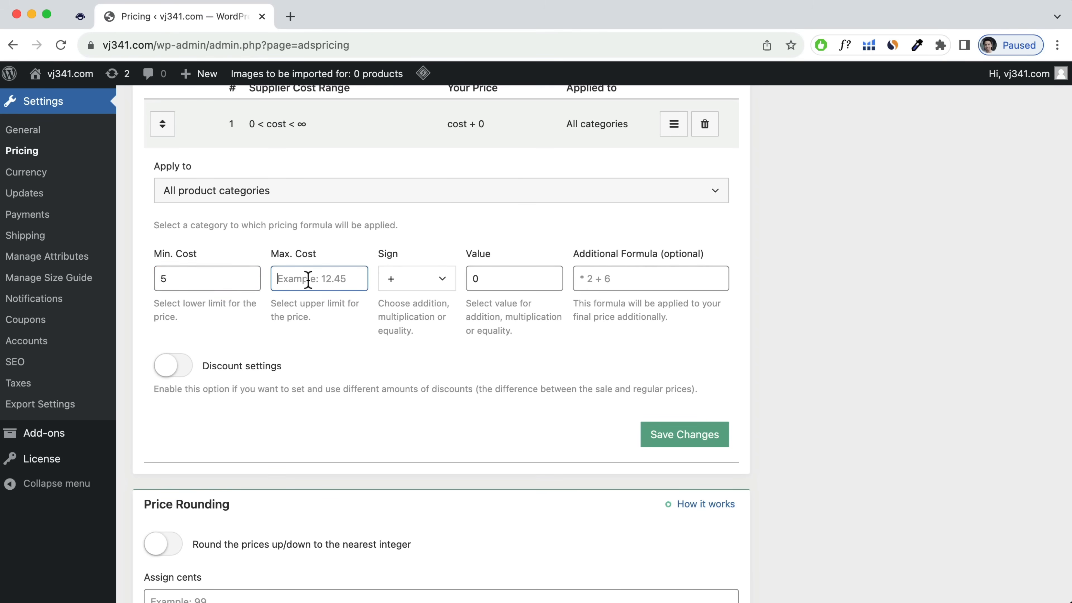
text(10)
- Make the formula multiply cost by 2 and add 5, then save it
click(438, 283)
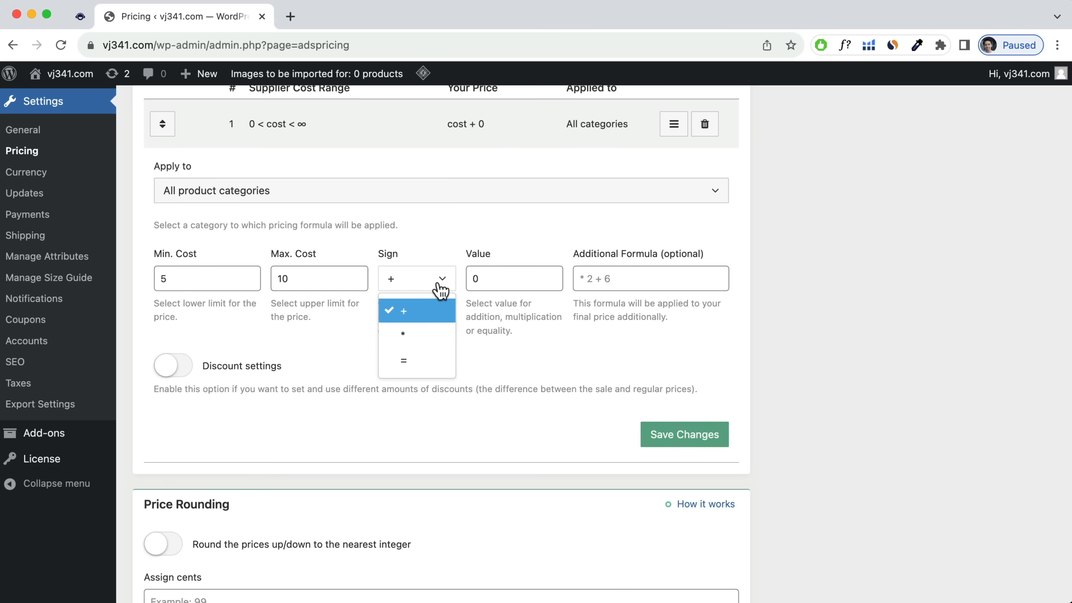
click(410, 334)
click(498, 277)
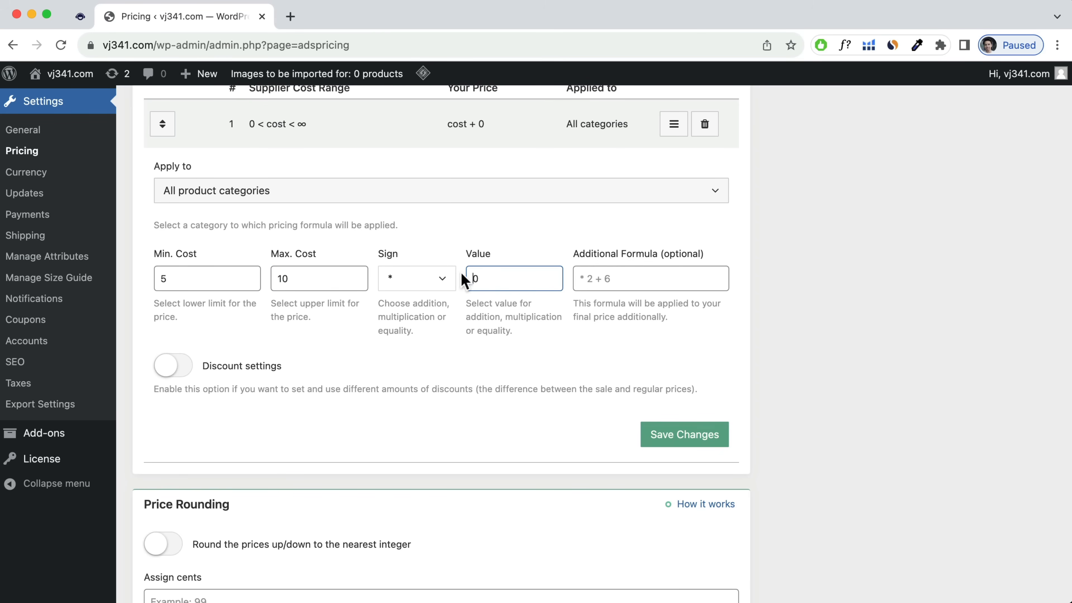
text(2)
click(608, 280)
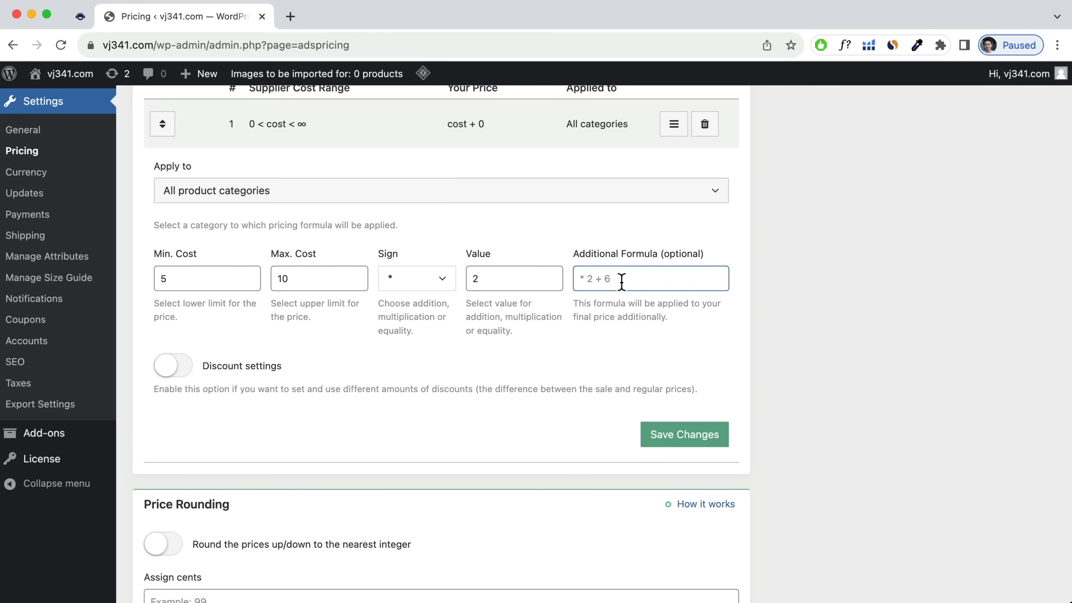
text(+5)
click(676, 434)
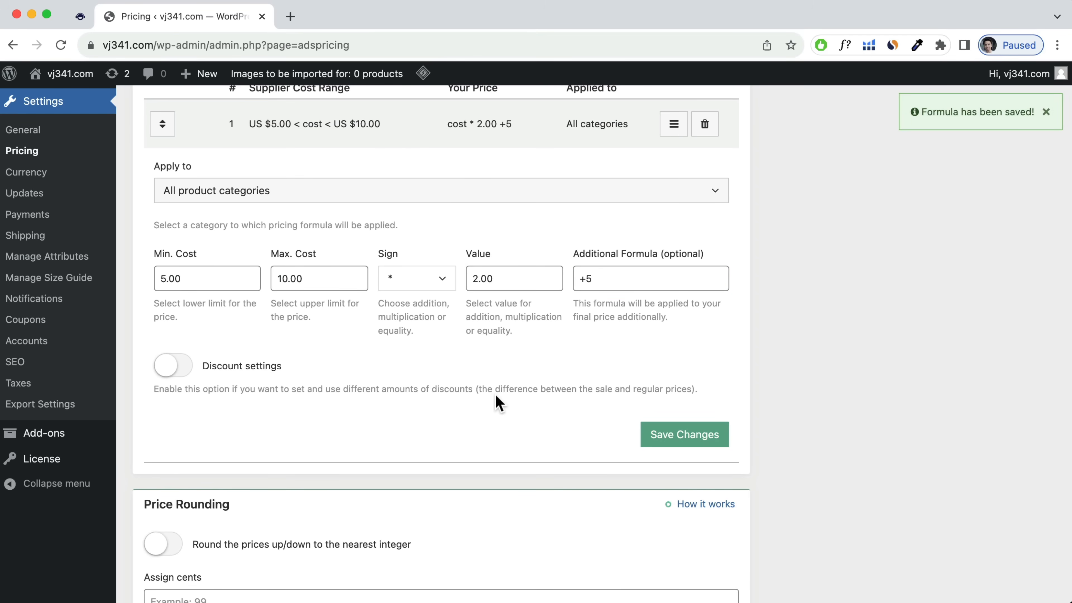
- Review the saved cost × 2 +5 formula and Price Rounding, then go to Currency settings
scroll(498, 403, down, 5)
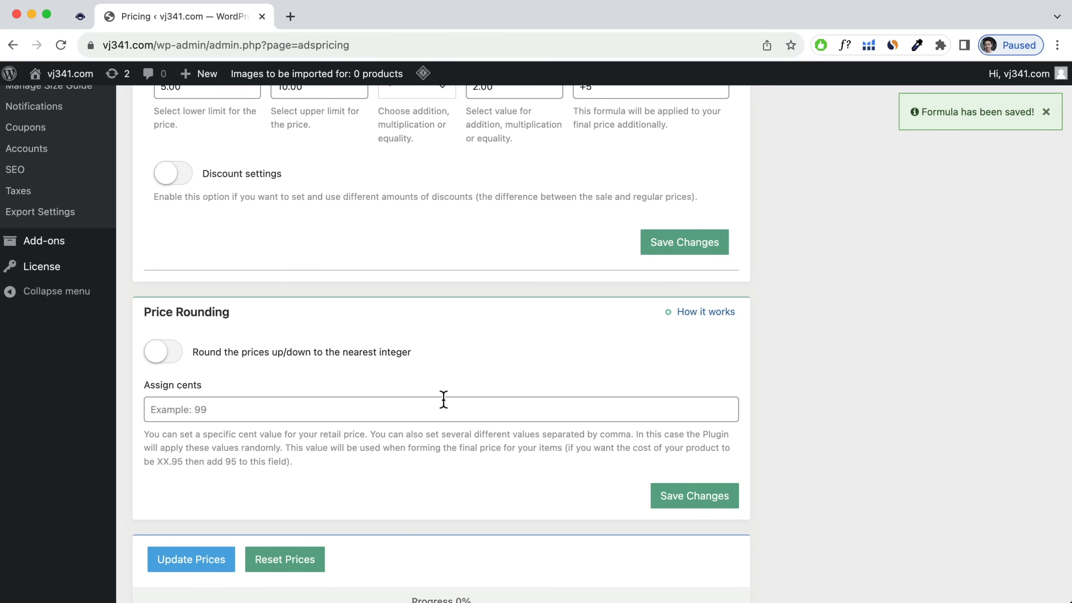
scroll(442, 403, down, 3)
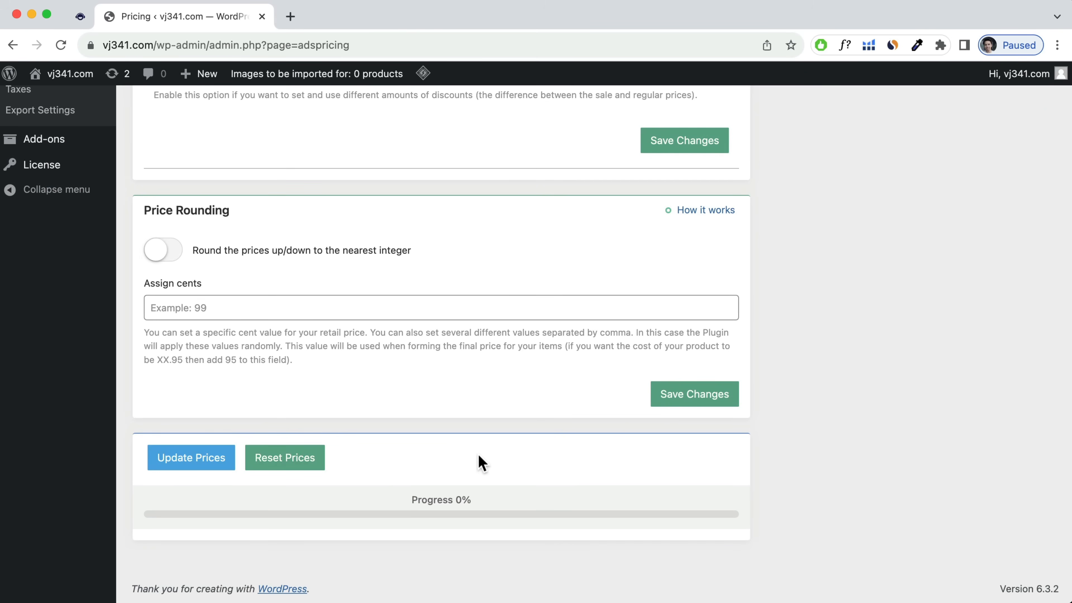
scroll(479, 459, up, 3)
scroll(468, 469, down, 5)
scroll(380, 456, up, 10)
scroll(338, 444, down, 2)
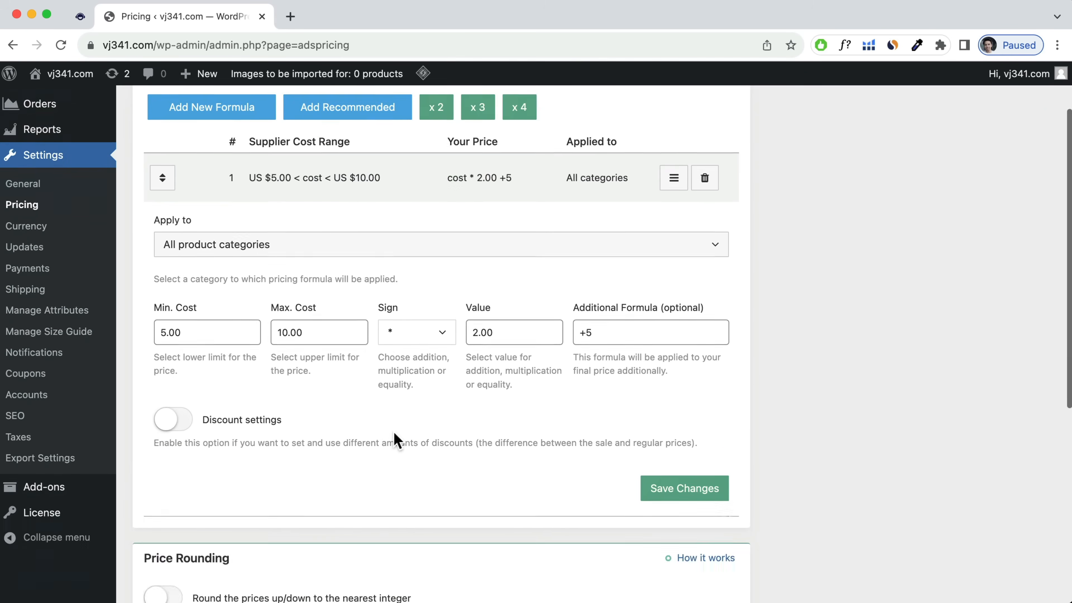
scroll(395, 435, down, 8)
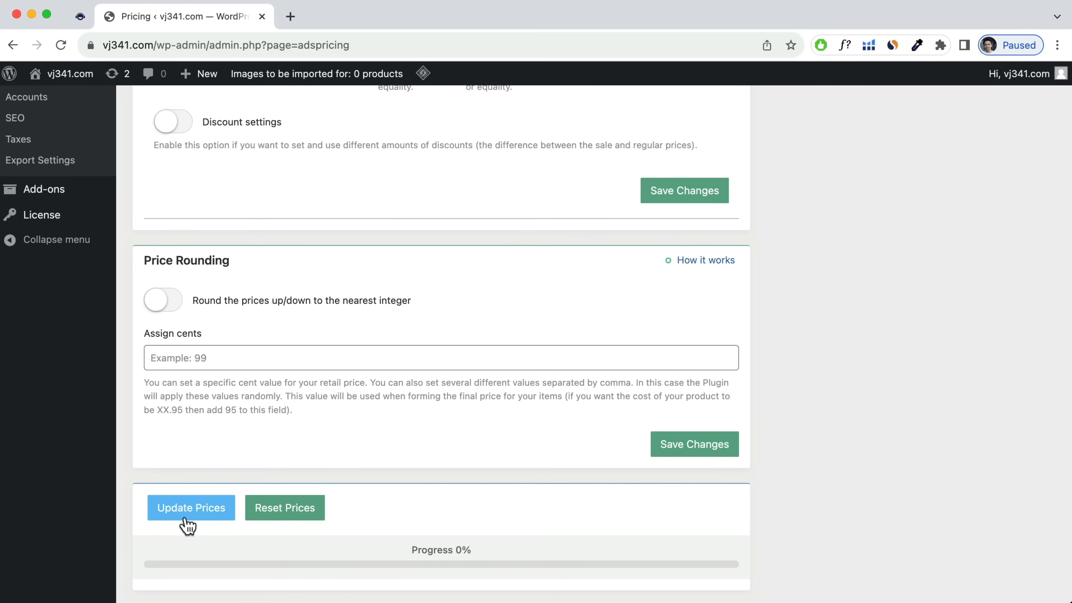
scroll(211, 498, up, 4)
scroll(211, 464, up, 7)
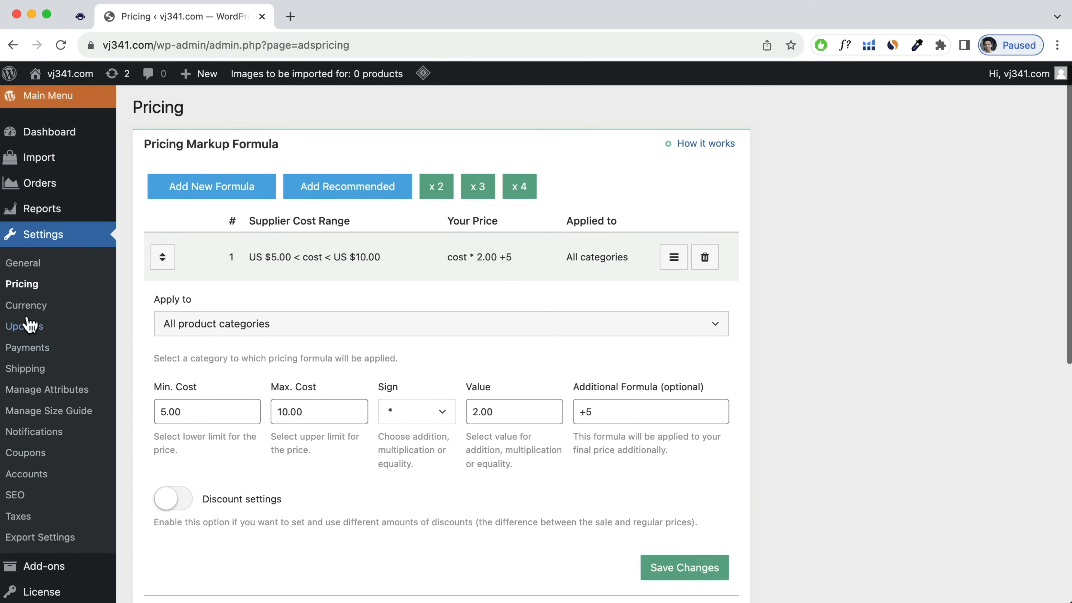
click(25, 308)
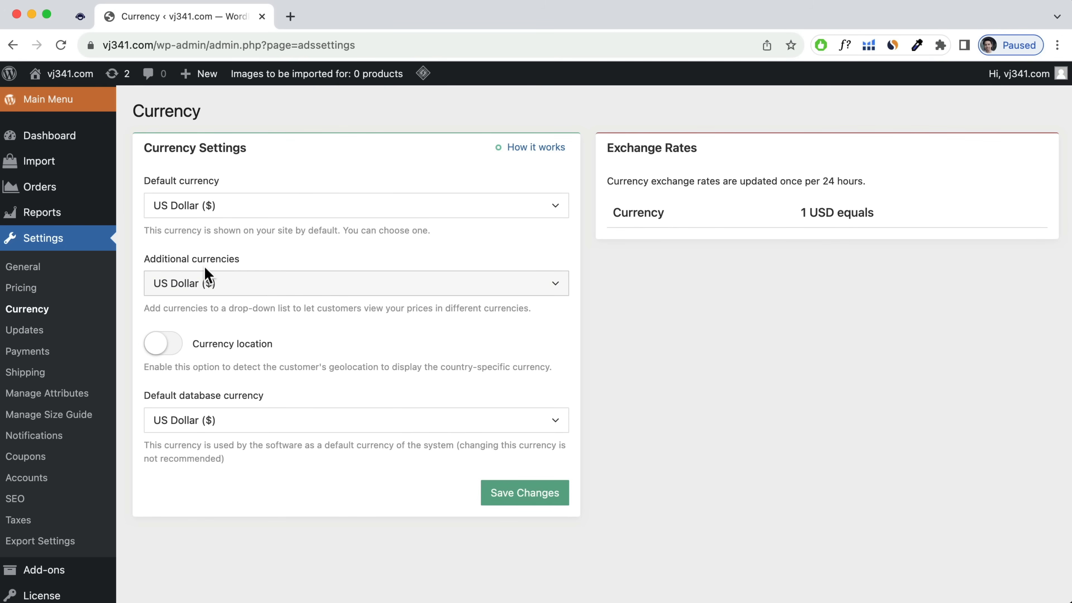
- Open the storefront in a background browser tab
mouse_move(69, 78)
right_click(64, 99)
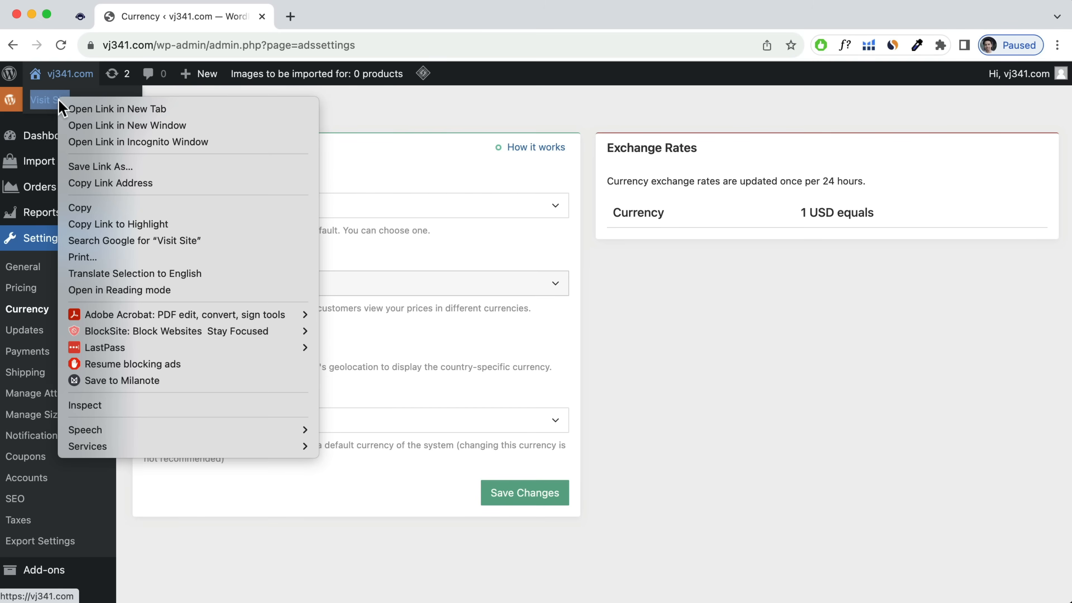
click(80, 109)
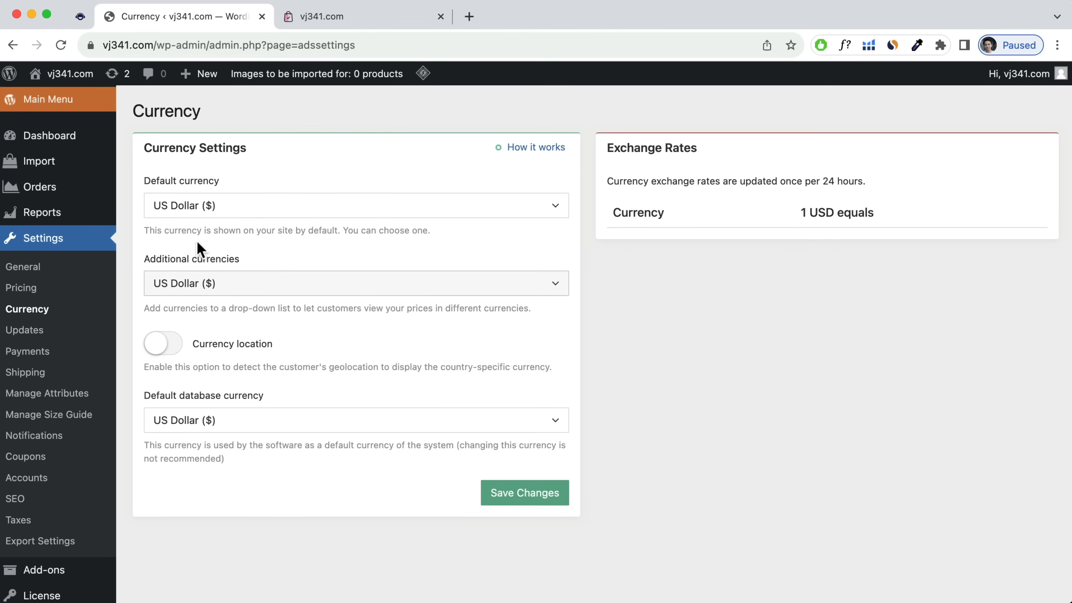
- Add Australian Dollar (AUD) and Malaysian Ringgit (MYR) as additional currencies and save
click(167, 288)
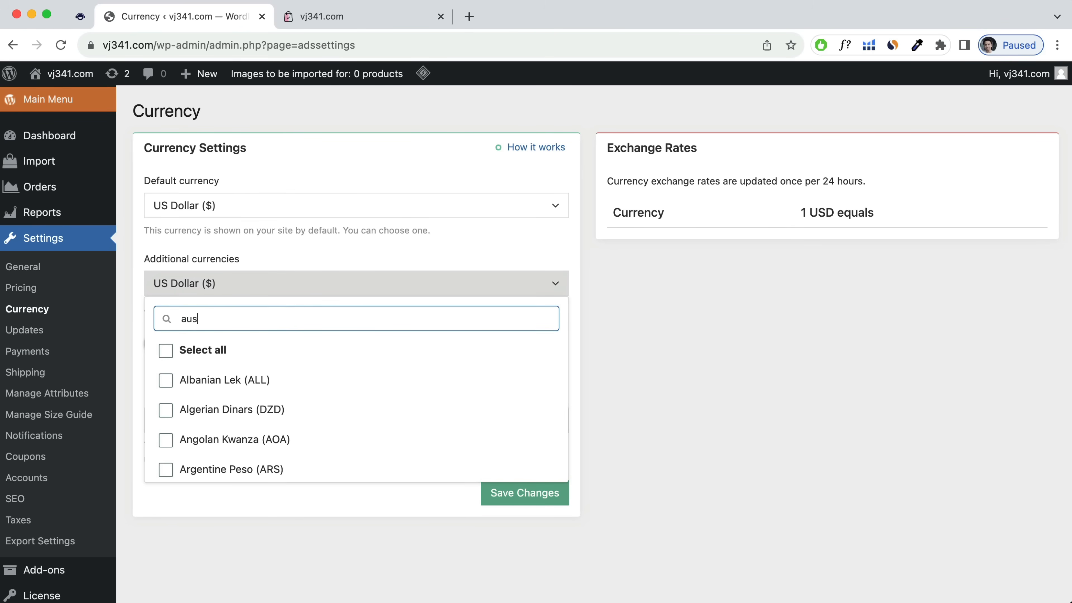
text(austrta)
key(BackSpace)
key(BackSpace)
text(a)
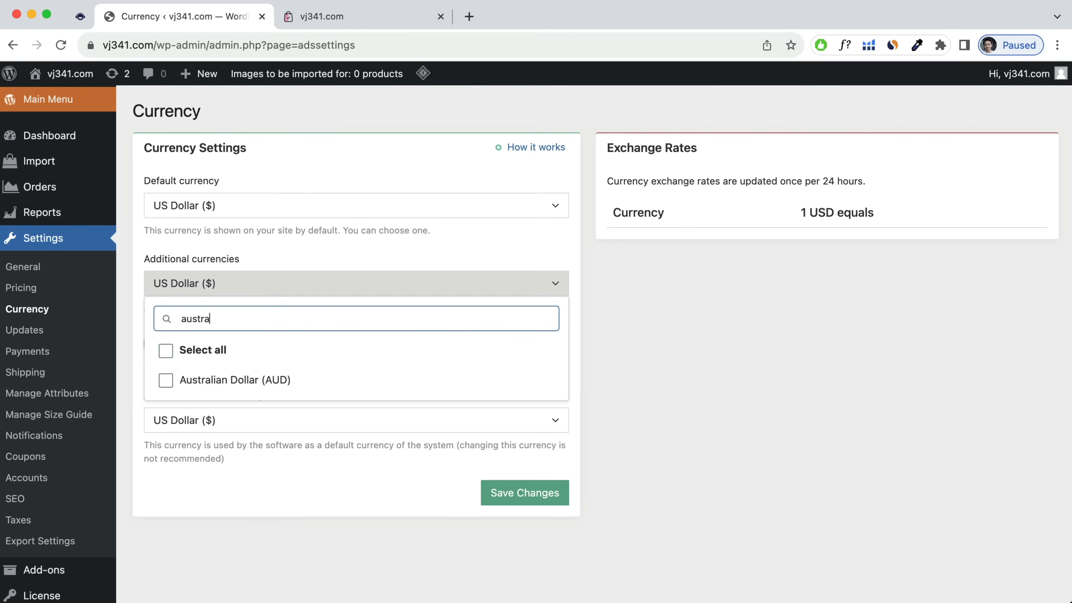
click(165, 381)
drag(256, 323, 183, 319)
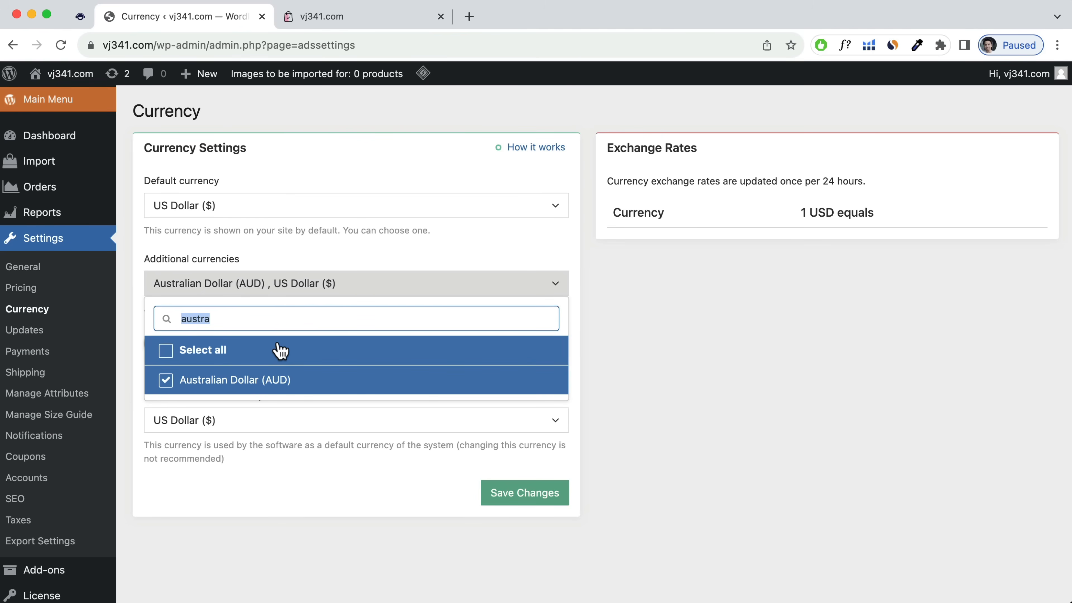
text(malay)
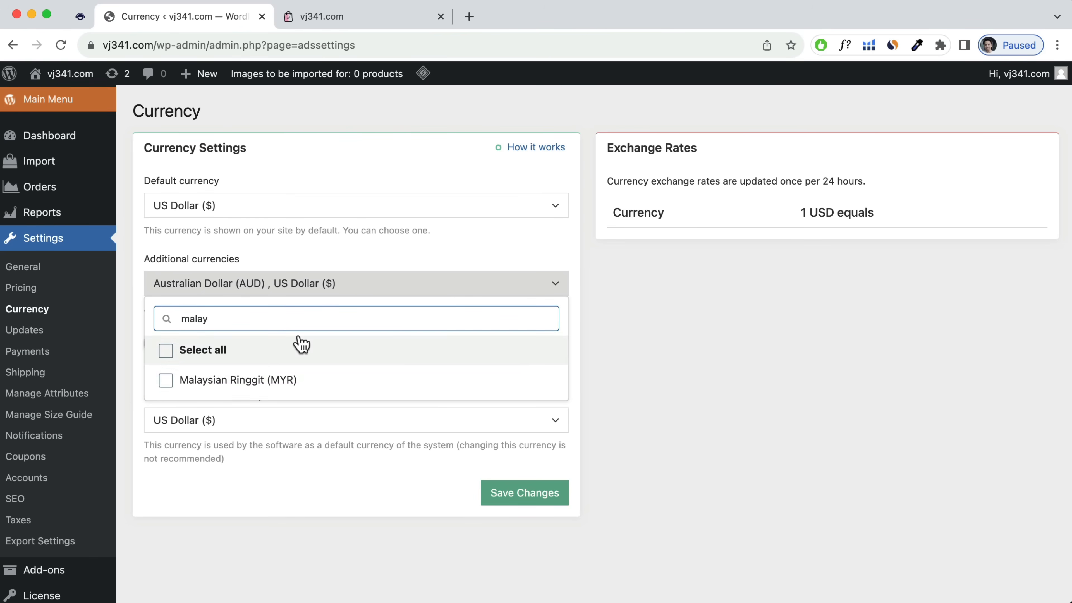
click(168, 385)
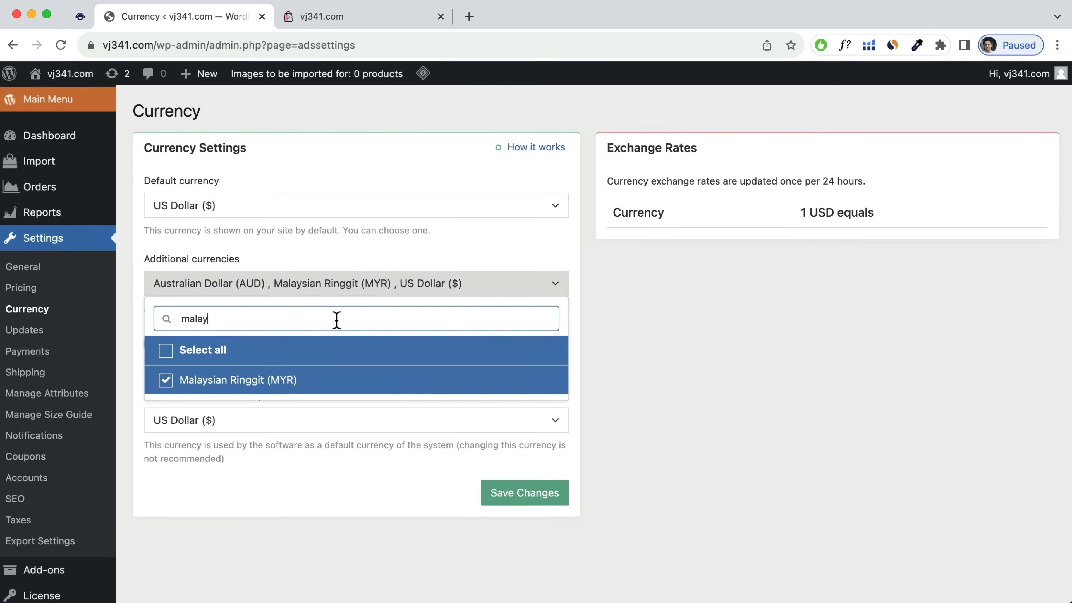
drag(335, 318, 138, 308)
click(137, 307)
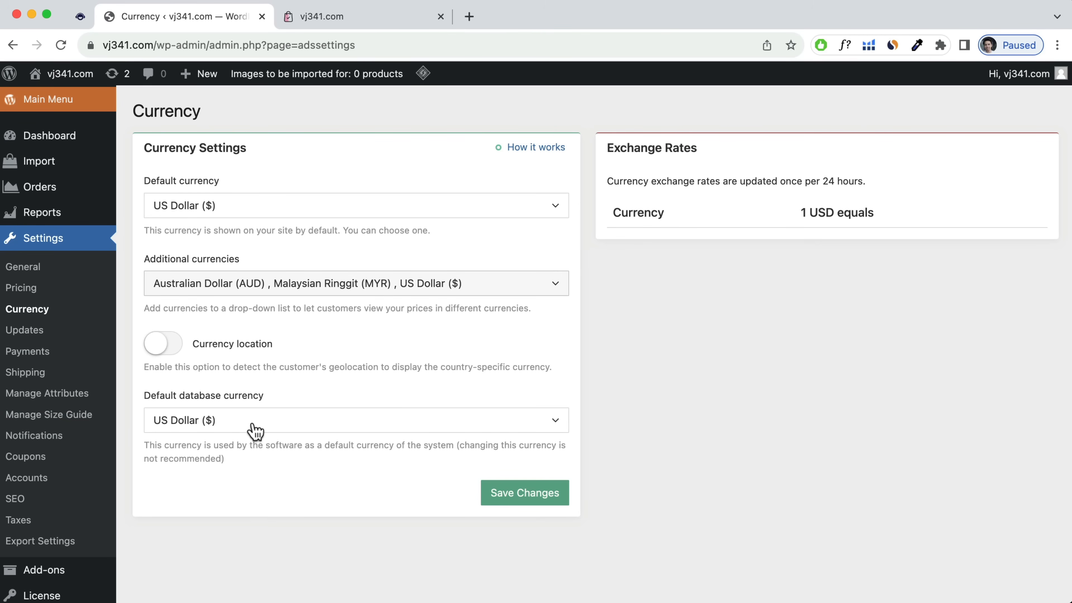
click(528, 496)
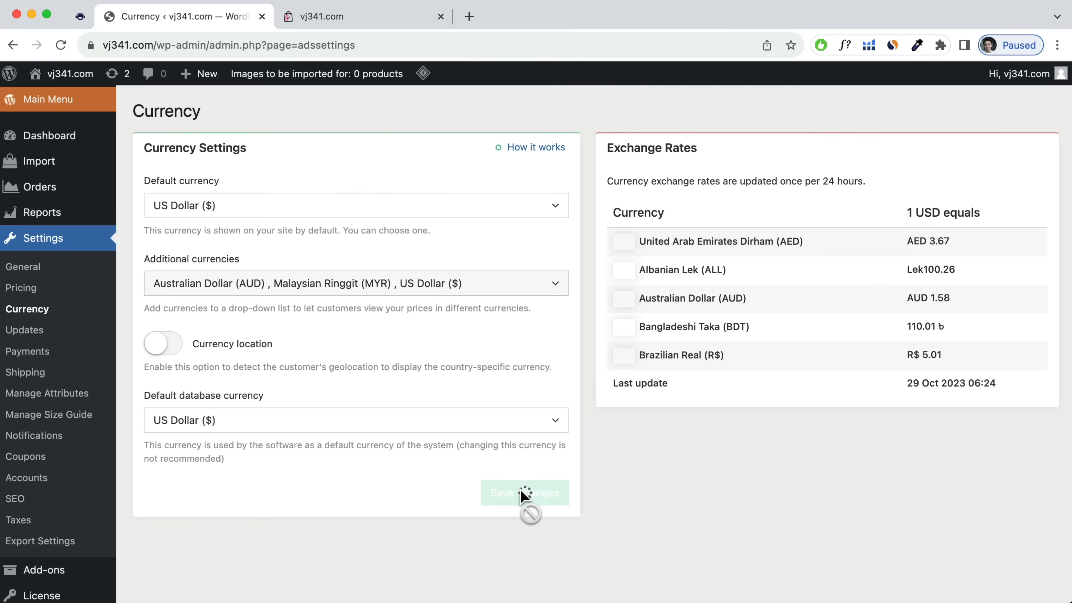
click(337, 17)
- Purge the LiteSpeed cache and confirm the storefront switcher lists AUD, MYR and US Dollar
click(61, 45)
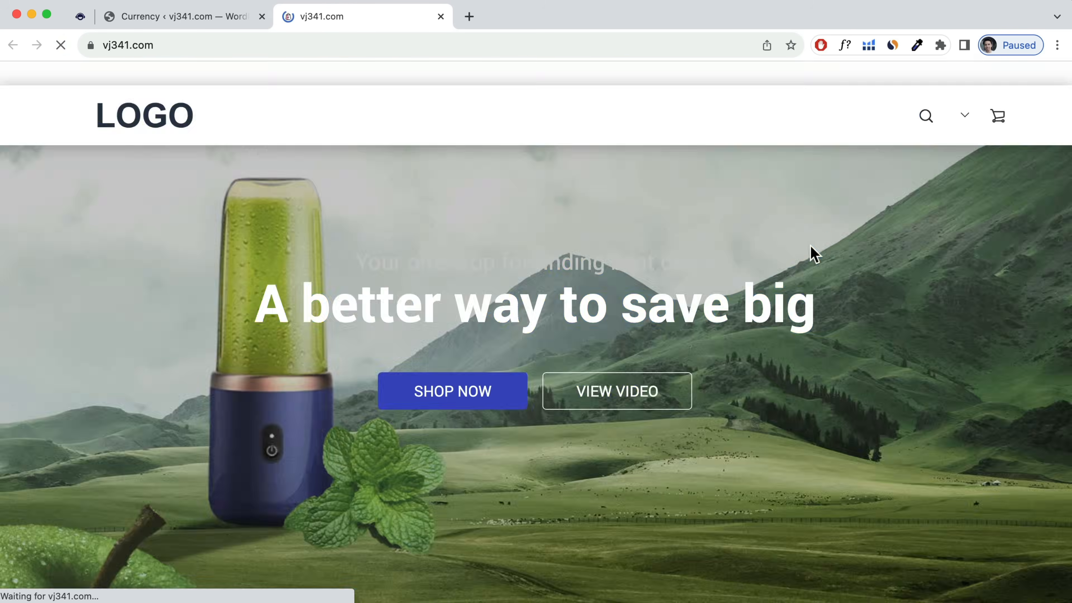
click(965, 123)
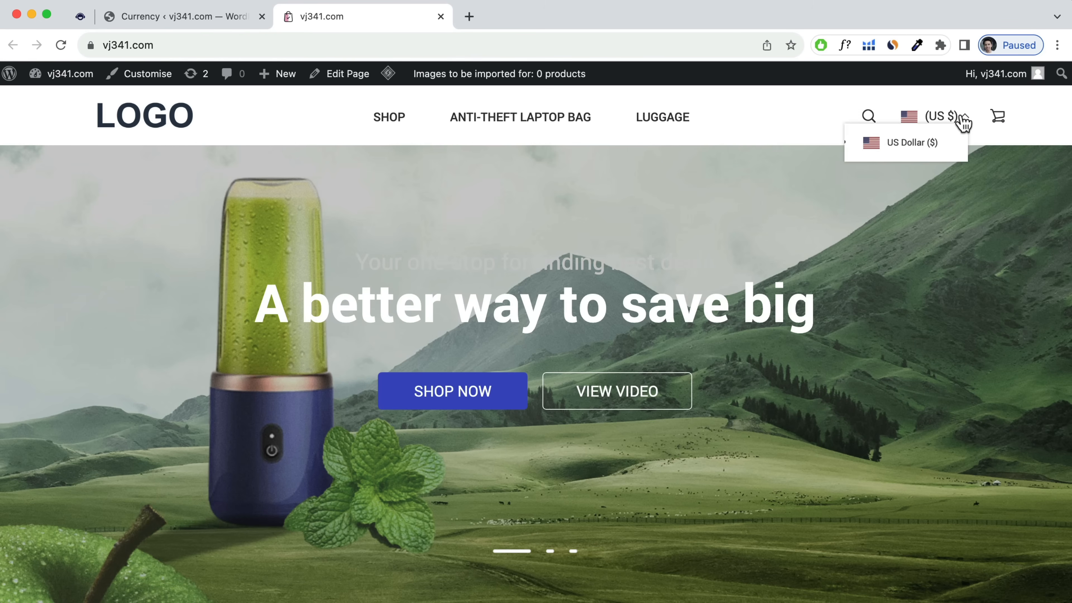
click(967, 115)
click(966, 117)
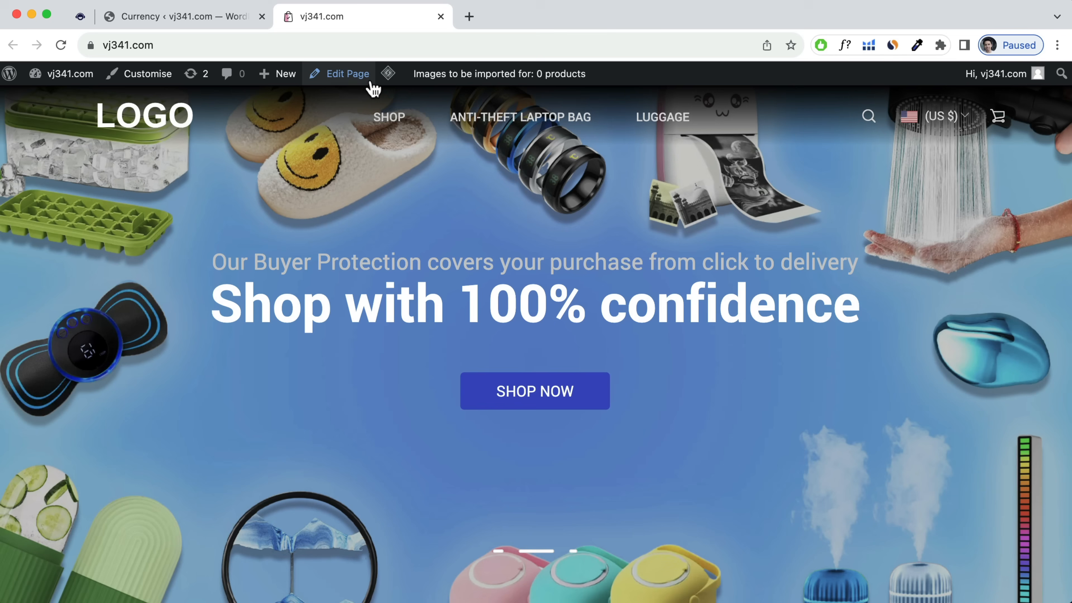
mouse_move(390, 81)
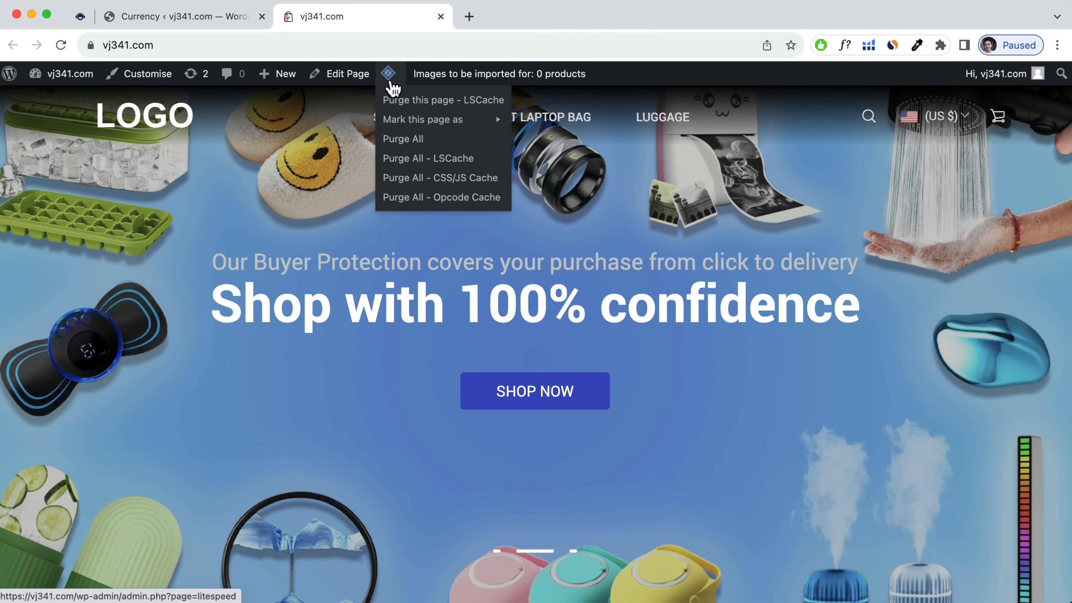
click(422, 141)
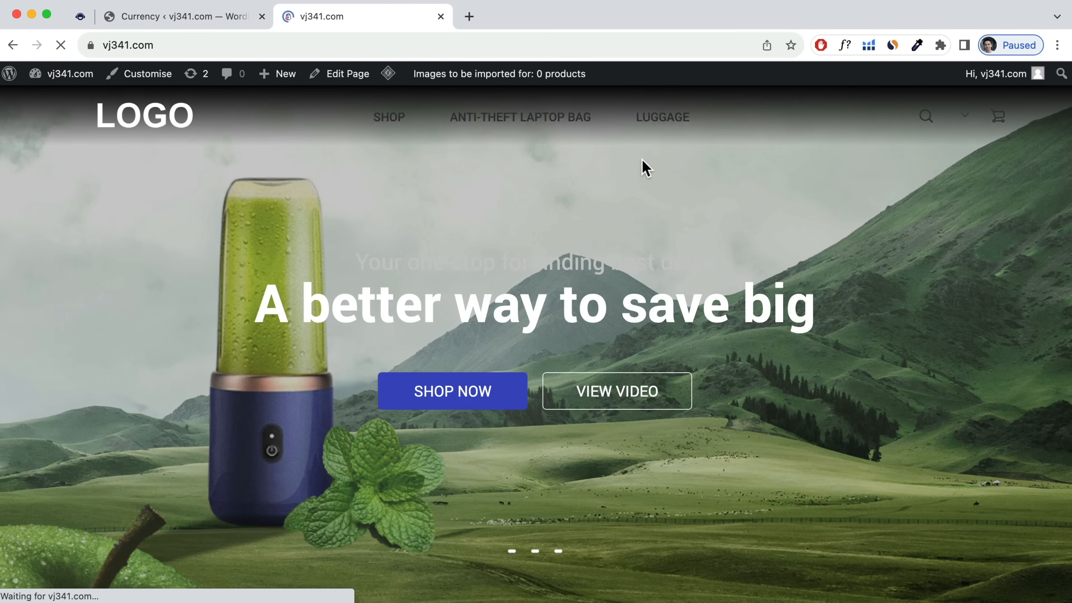
click(967, 120)
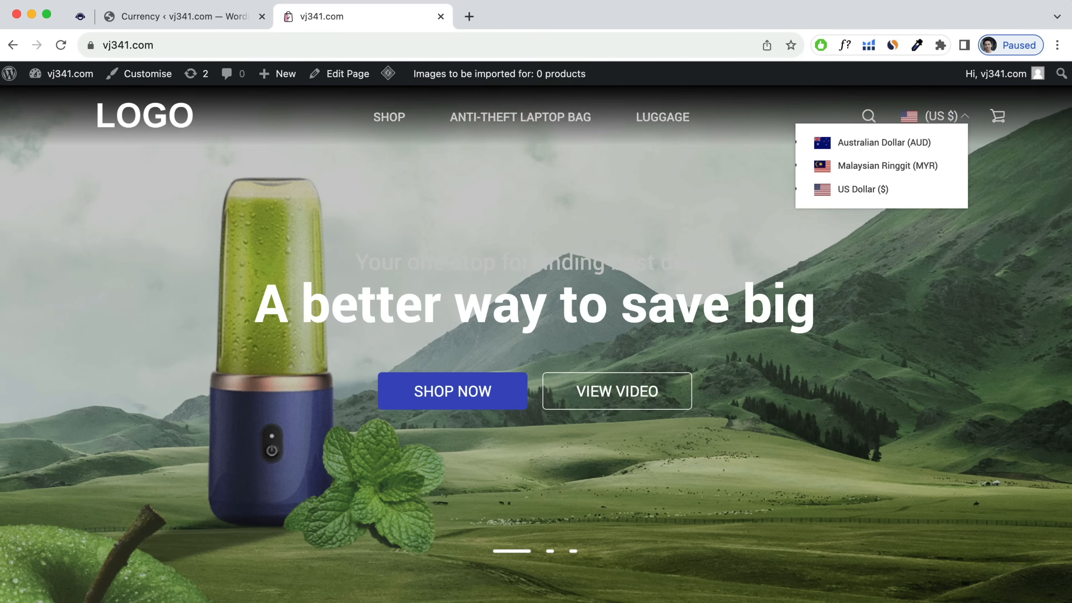
click(175, 19)
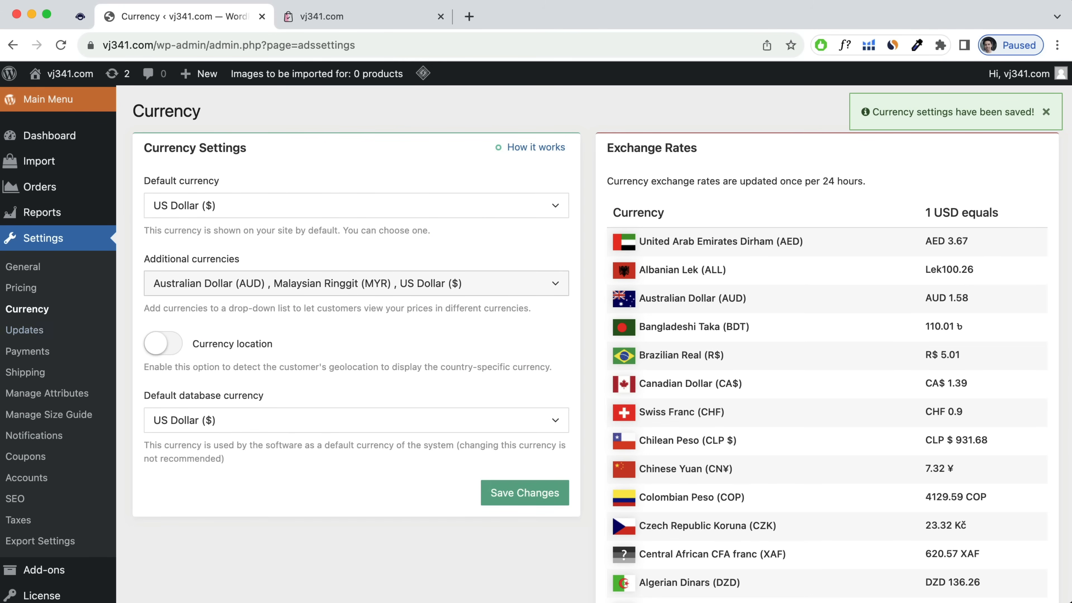
- Go to the product Updates settings and dismiss the cache-purge notices
click(21, 331)
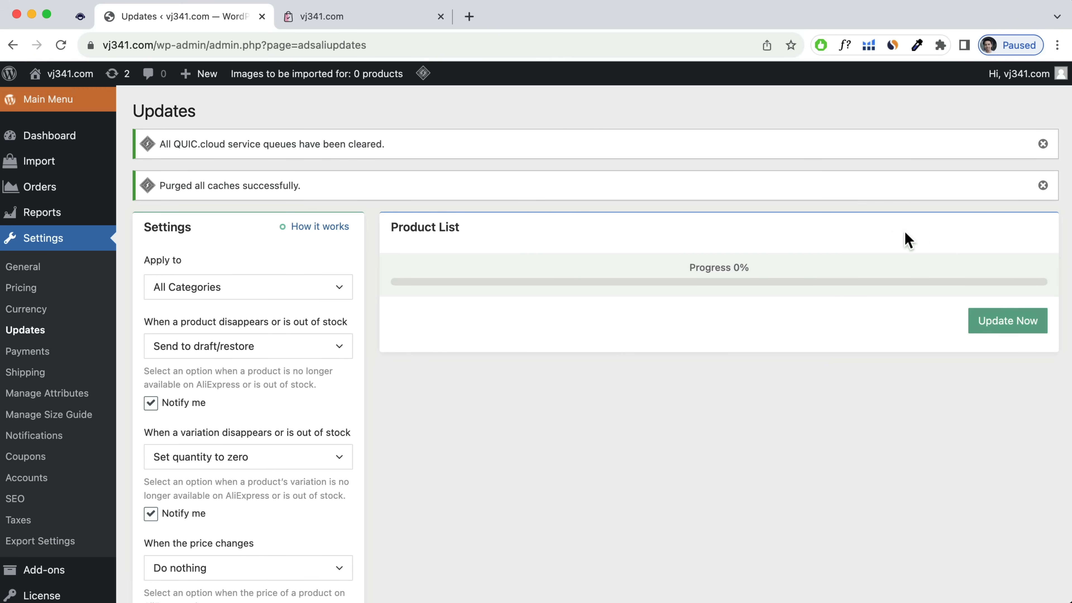
click(1043, 144)
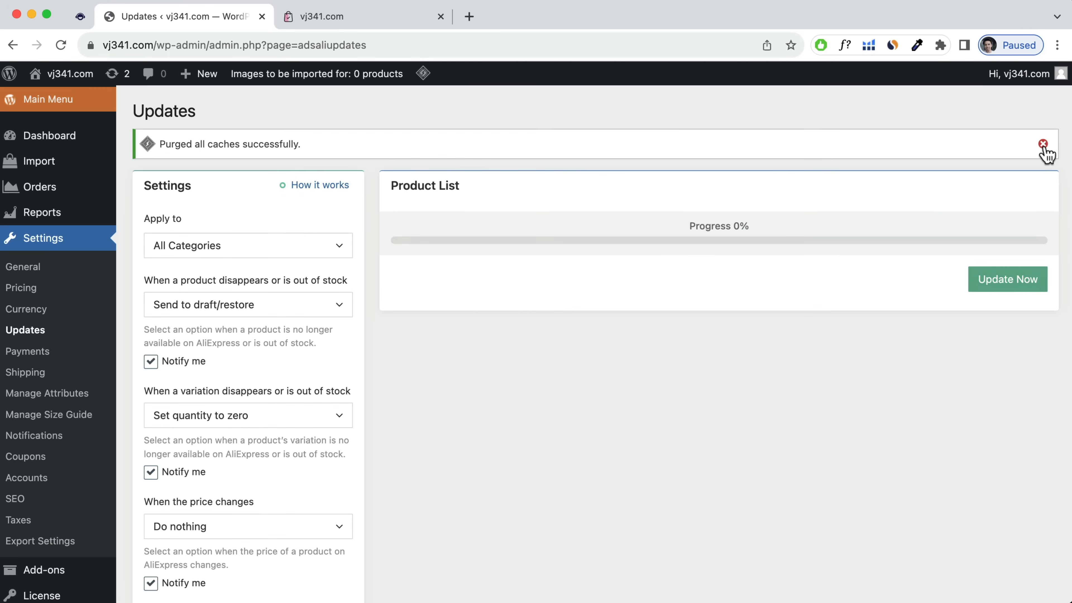
click(1042, 145)
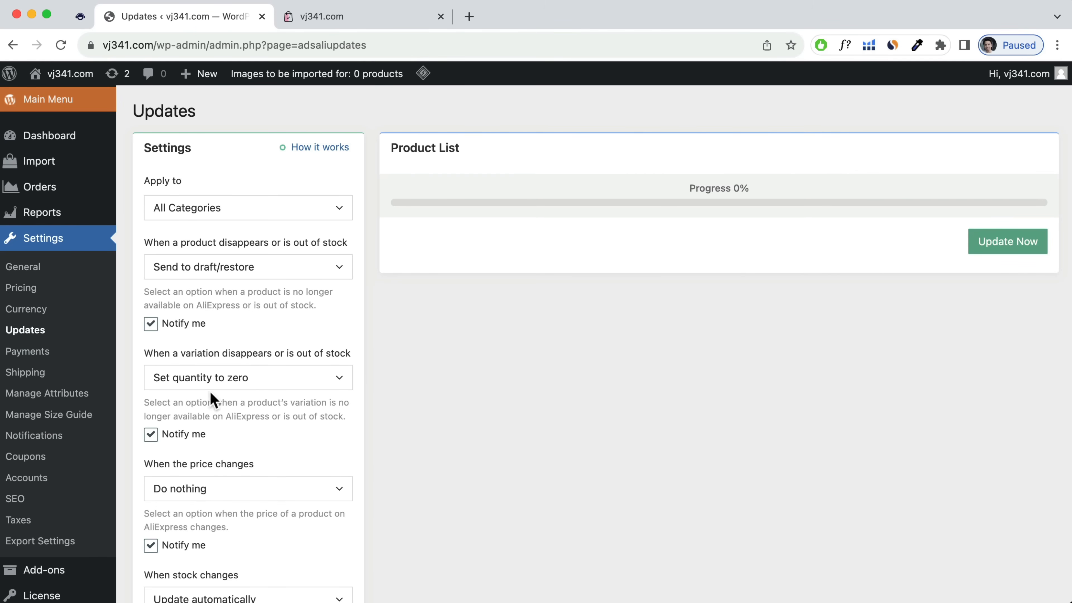
scroll(166, 284, down, 3)
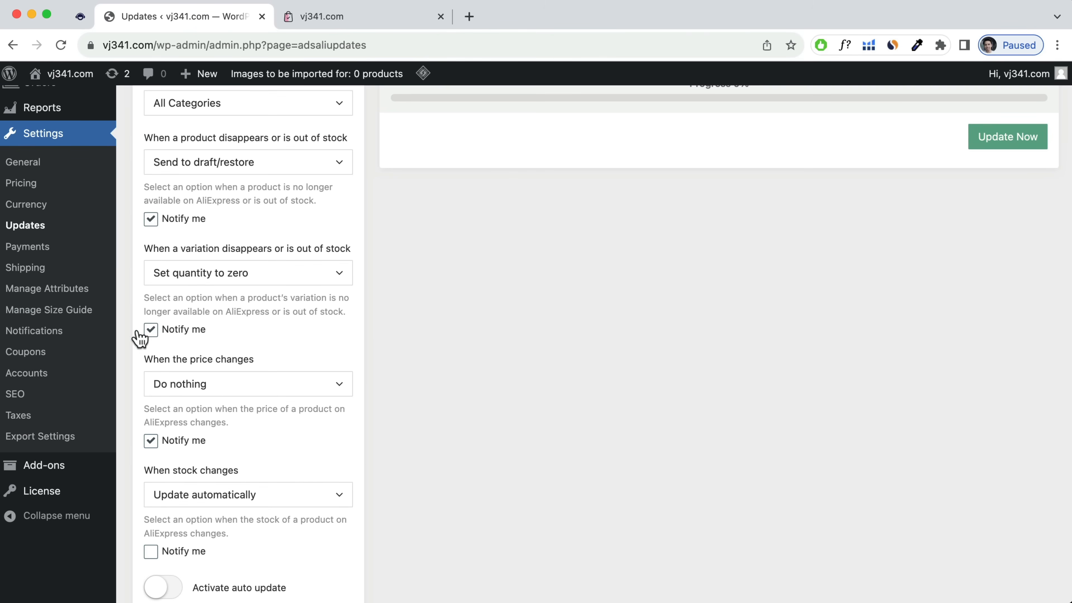
scroll(160, 456, down, 3)
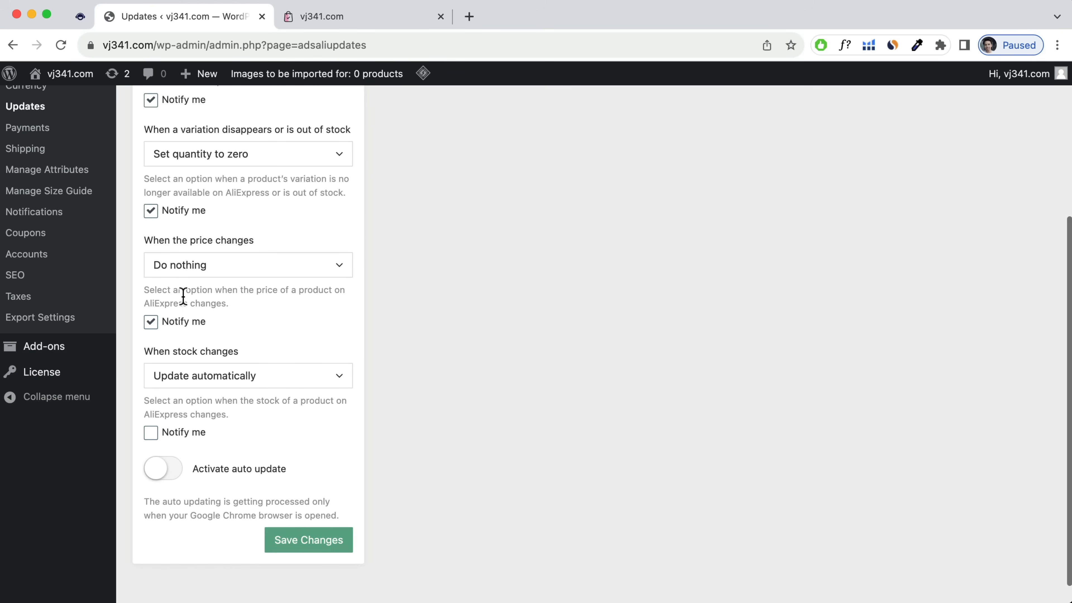
scroll(178, 330, up, 6)
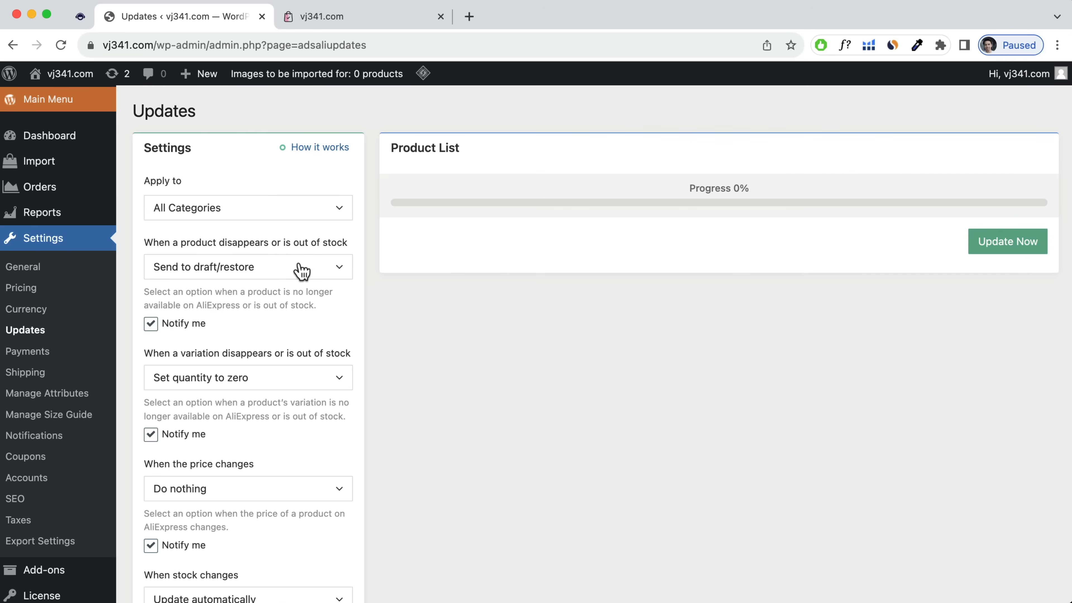
- Keep Send to draft/restore, Set quantity to zero, and Do nothing for price changes
click(191, 275)
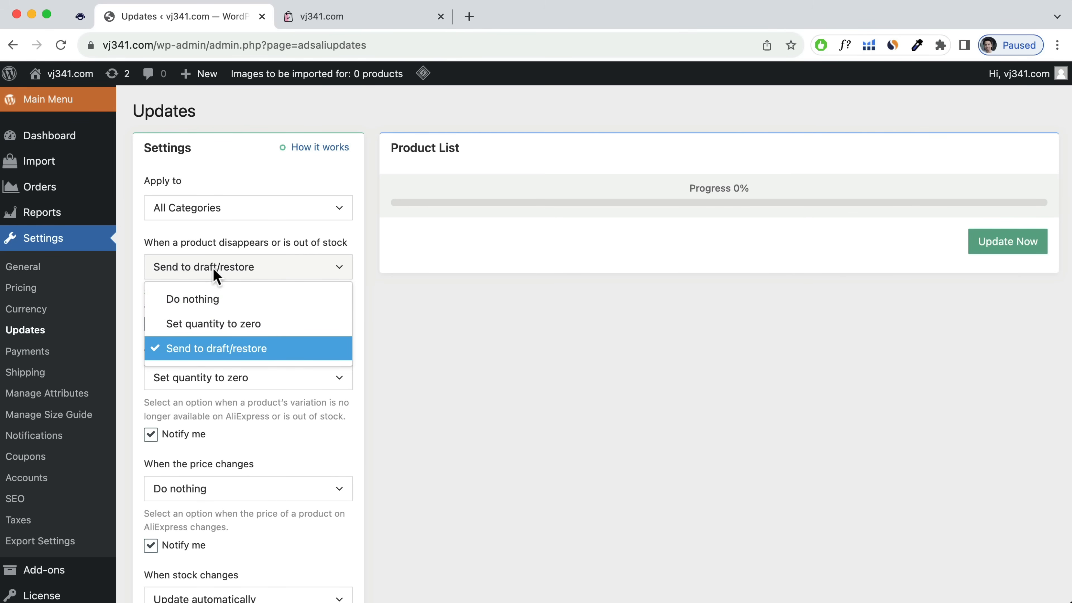
click(246, 233)
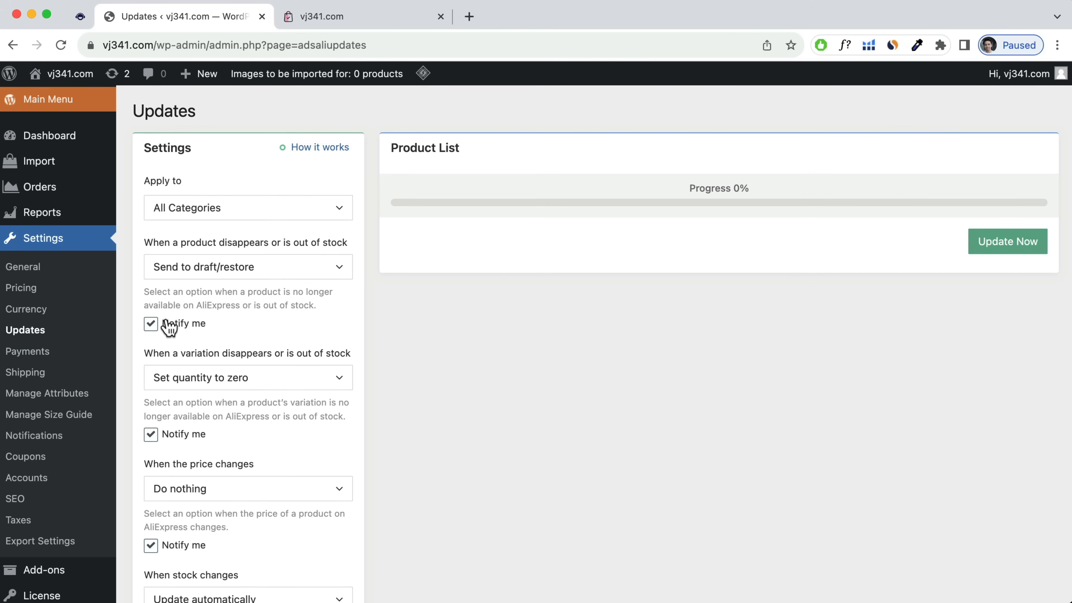
scroll(182, 330, down, 3)
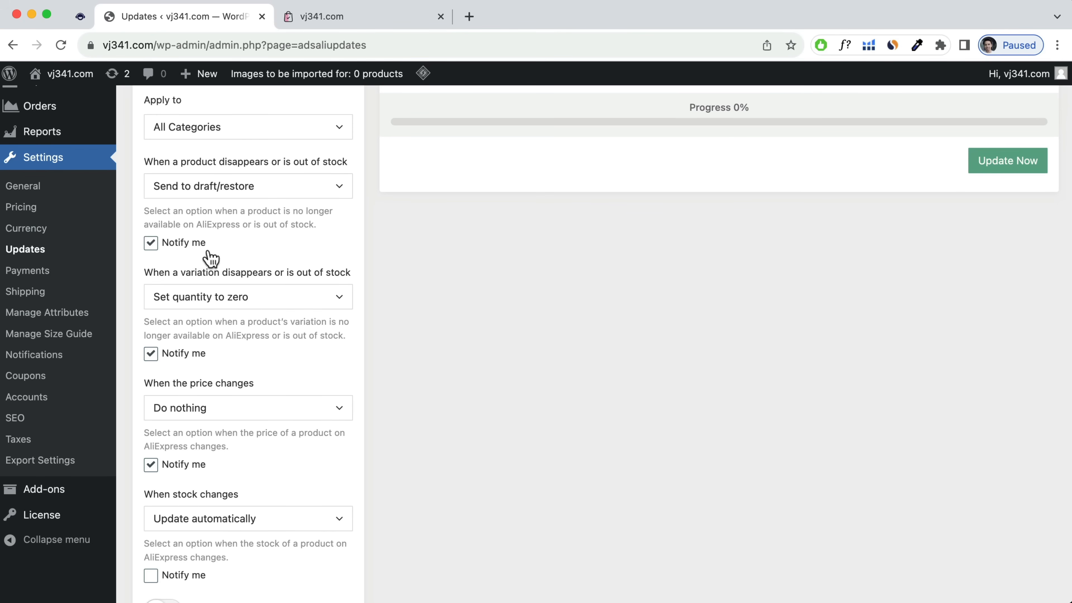
scroll(210, 348, down, 3)
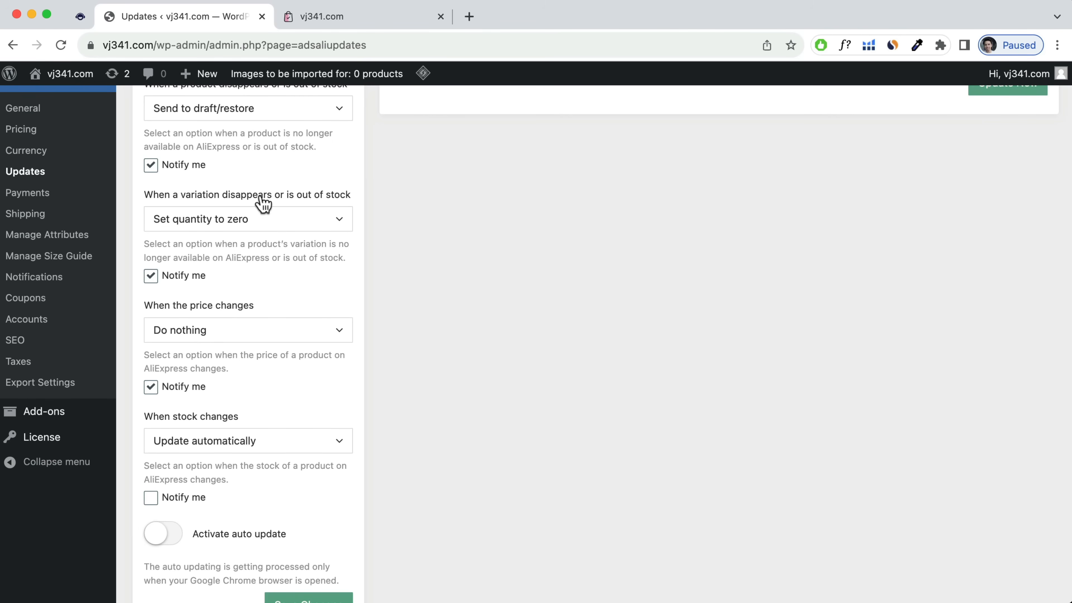
click(236, 228)
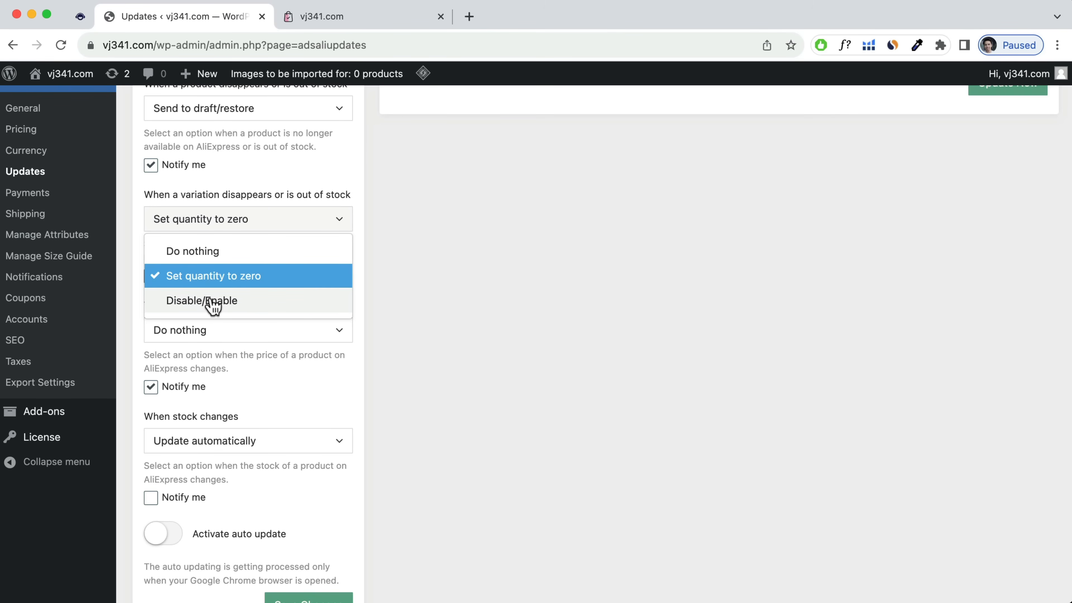
click(455, 280)
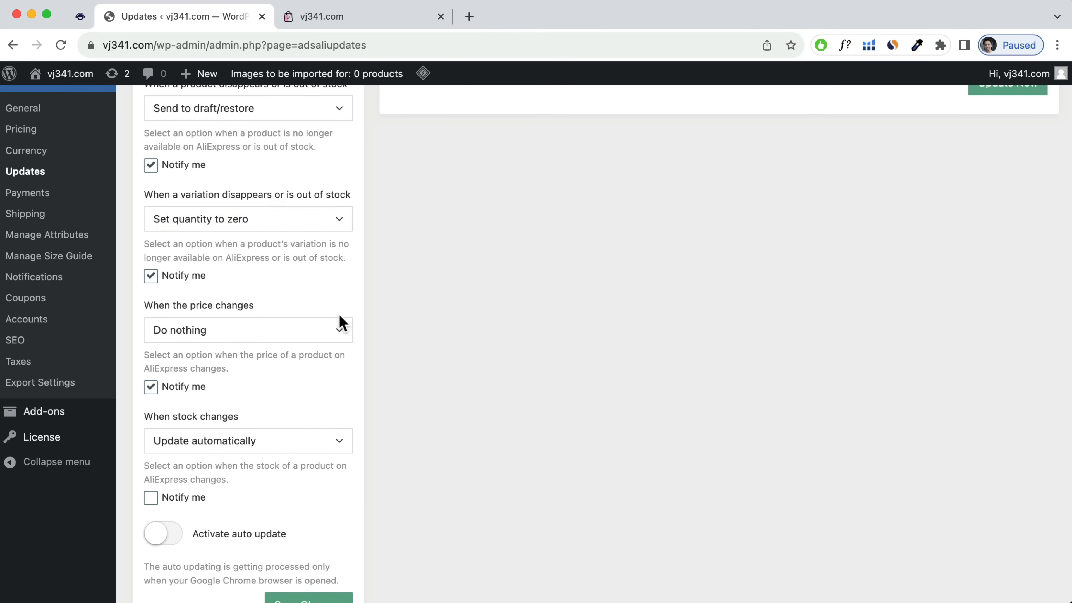
scroll(340, 321, down, 2)
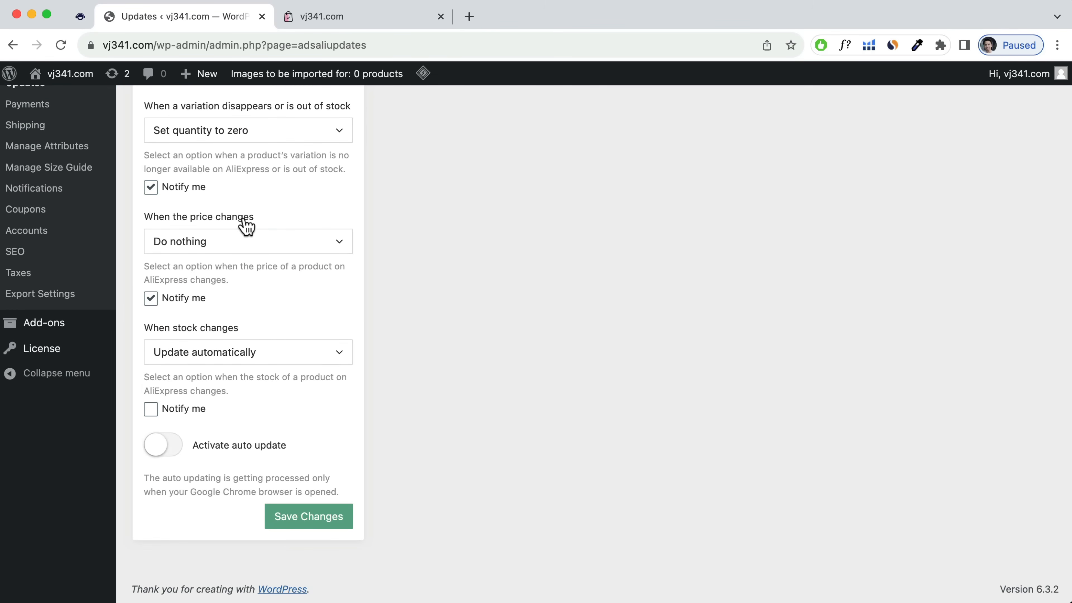
click(187, 247)
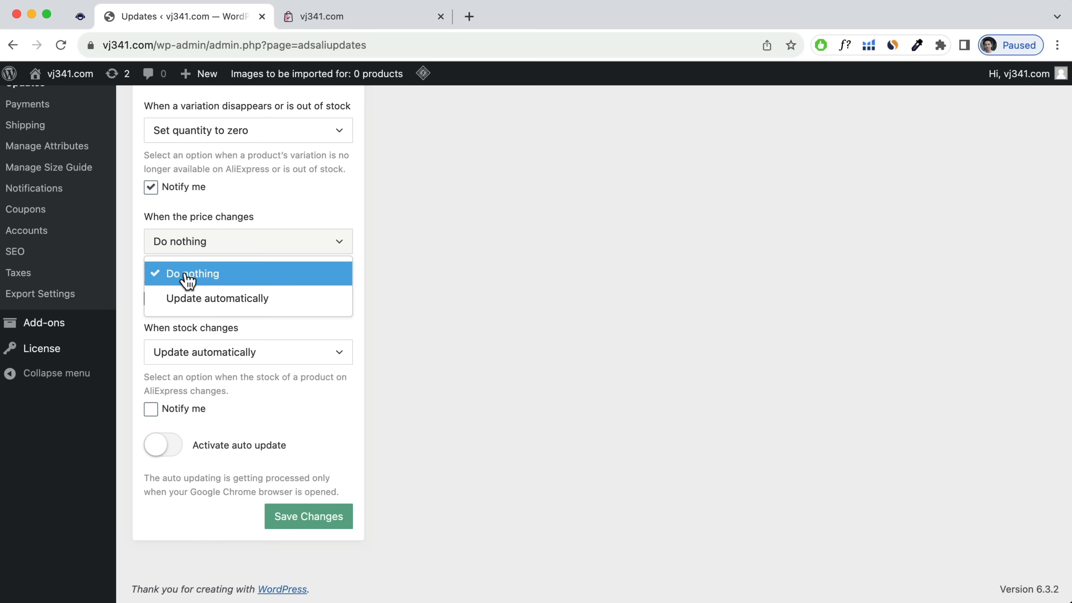
click(334, 208)
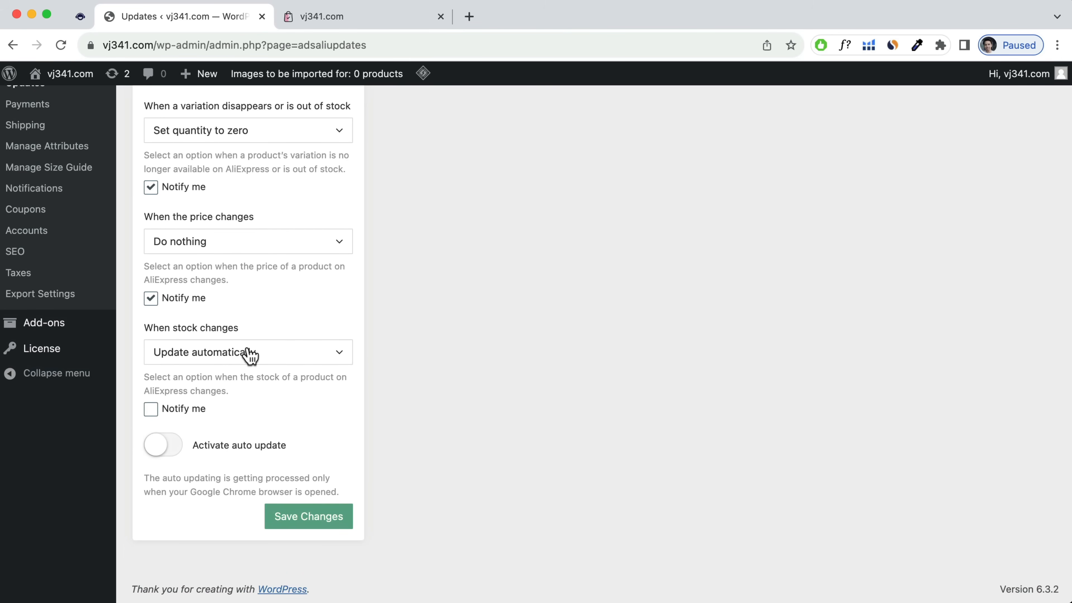
- Switch on auto update with a Once daily interval and save the update settings
click(159, 451)
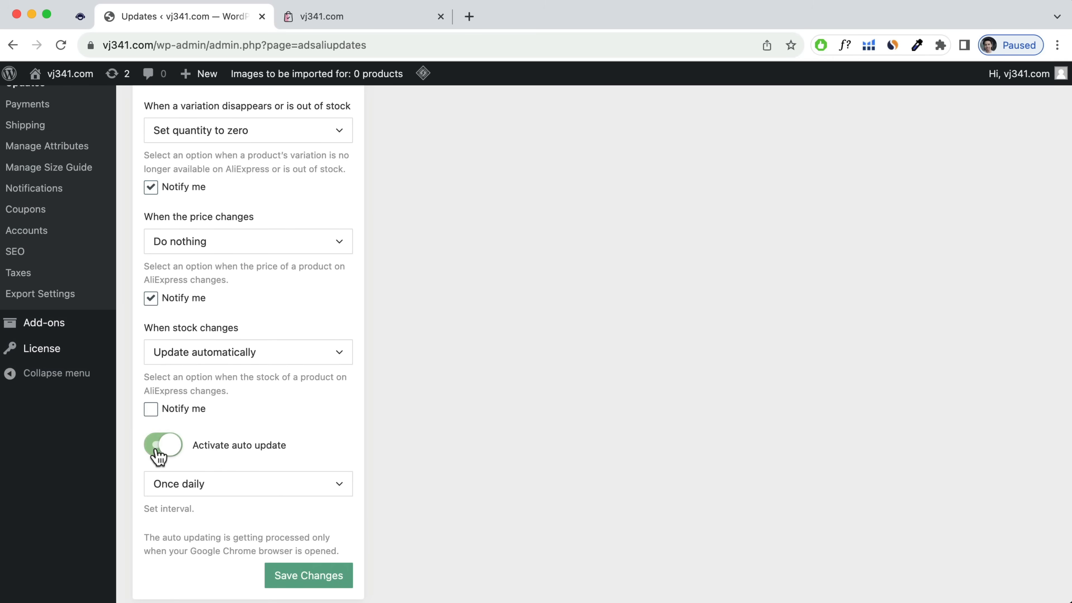
scroll(219, 457, down, 3)
click(221, 433)
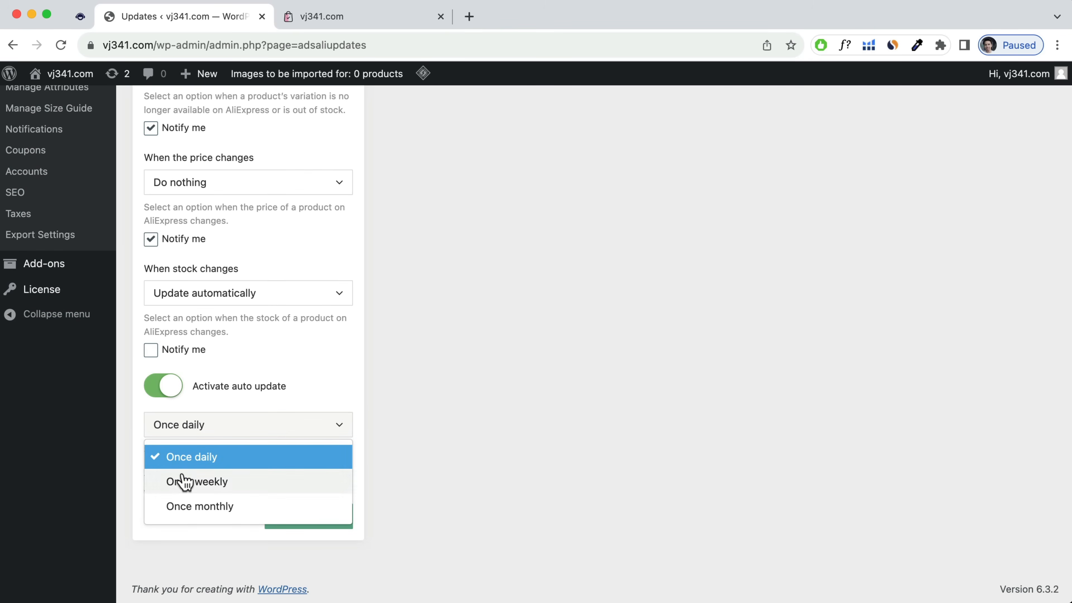
click(203, 459)
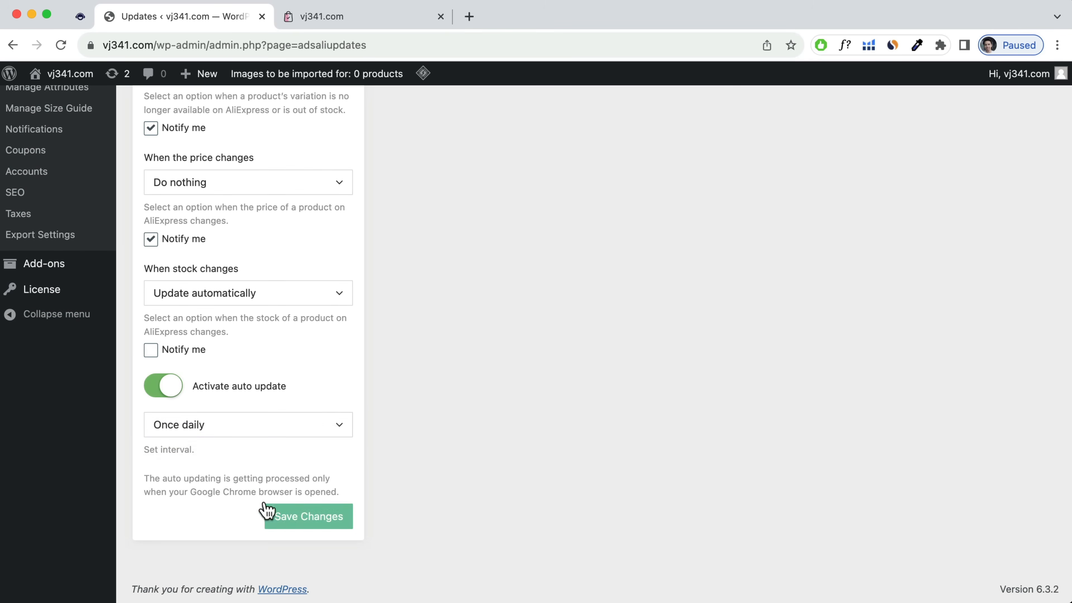
click(279, 525)
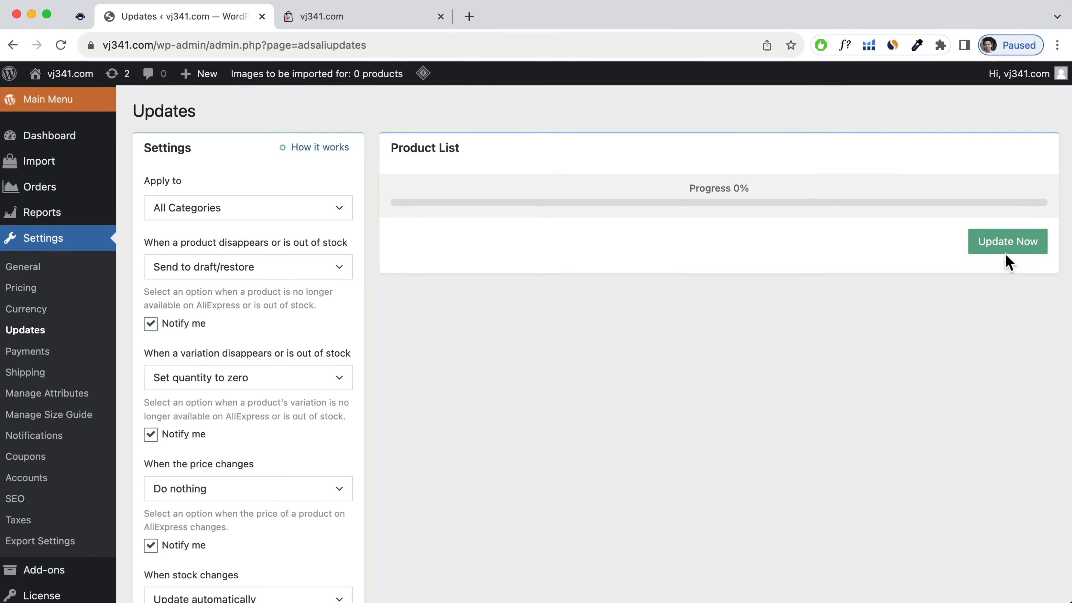
- Run a product update now and dismiss the finished notice
click(1008, 242)
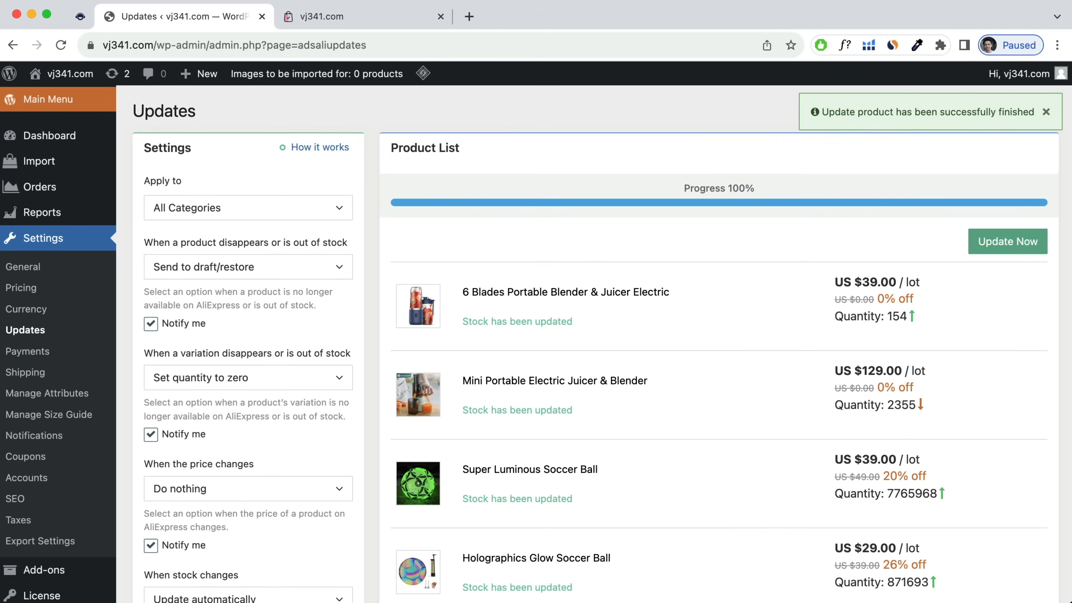
click(1046, 112)
drag(209, 320, 168, 329)
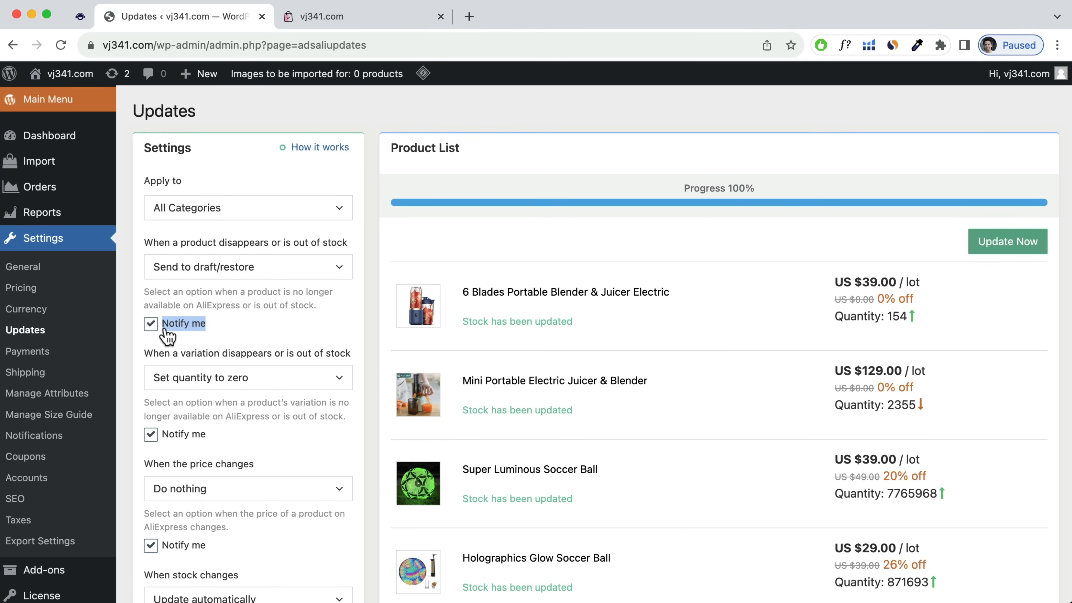
- Open WordPress General Settings and select the administration email address
click(32, 102)
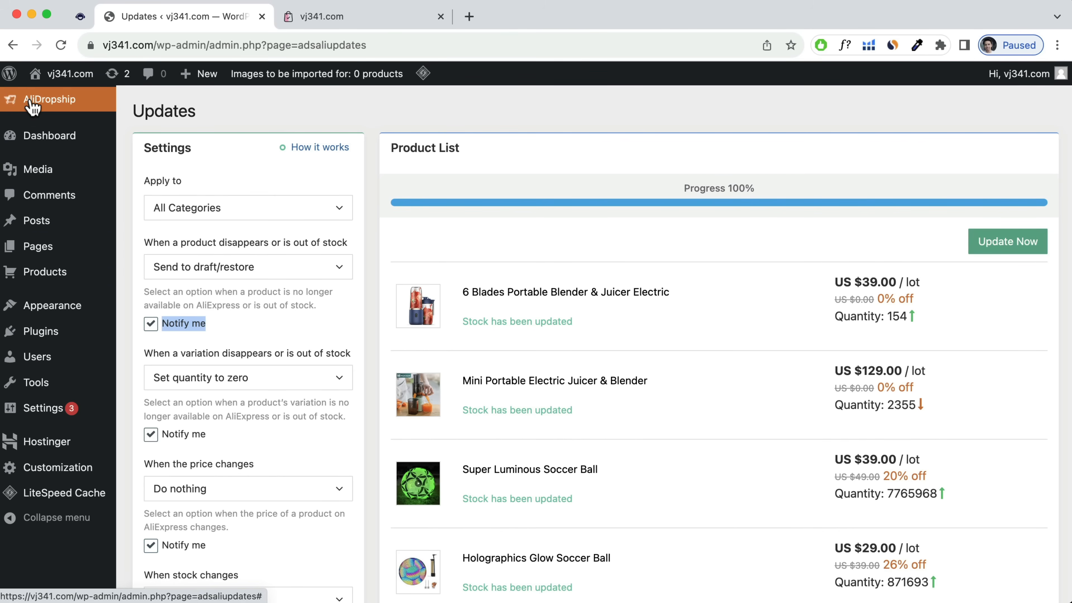
mouse_move(43, 413)
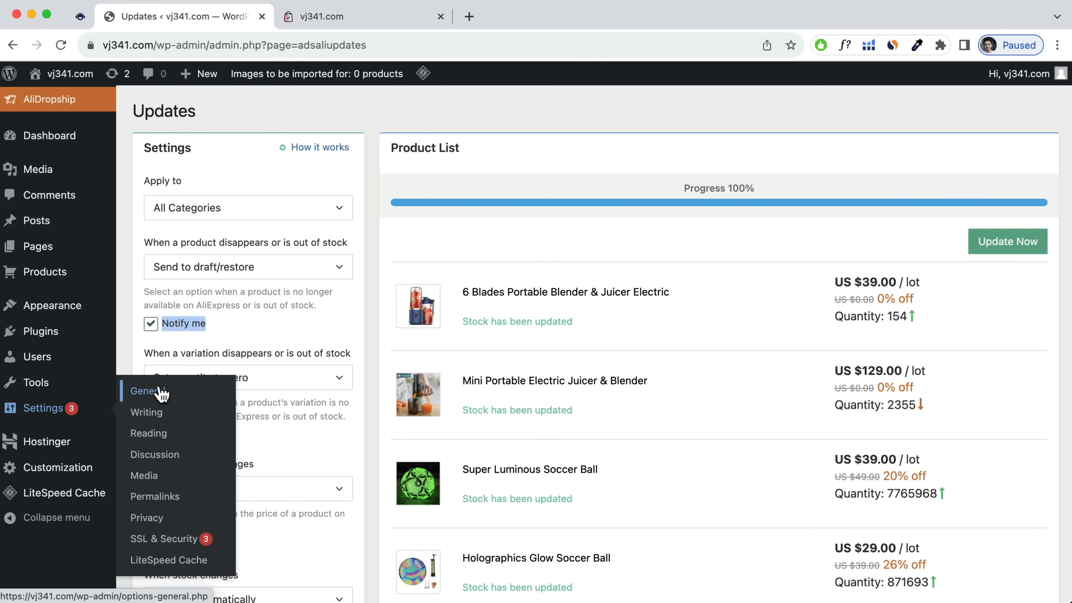
click(155, 395)
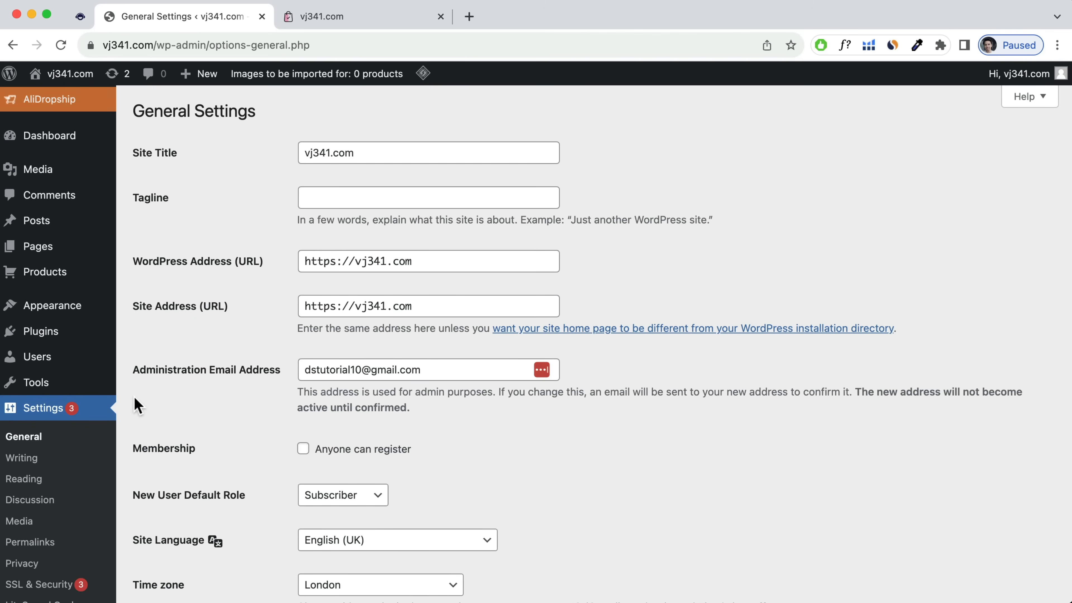
drag(130, 371, 275, 373)
click(277, 374)
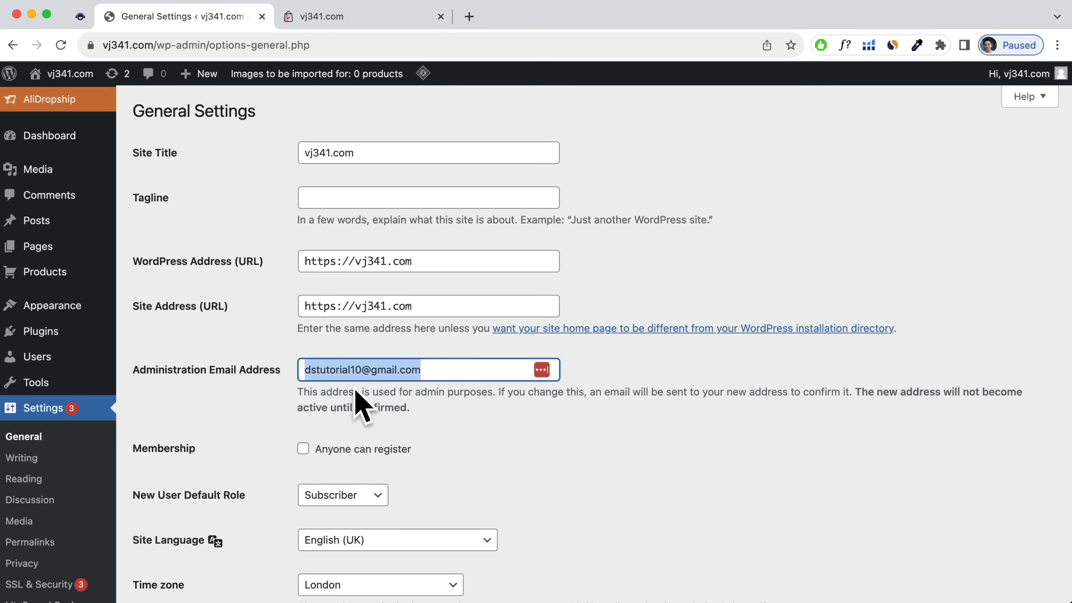
- Go back to the AliDropship menu and open its Shipping settings
click(60, 104)
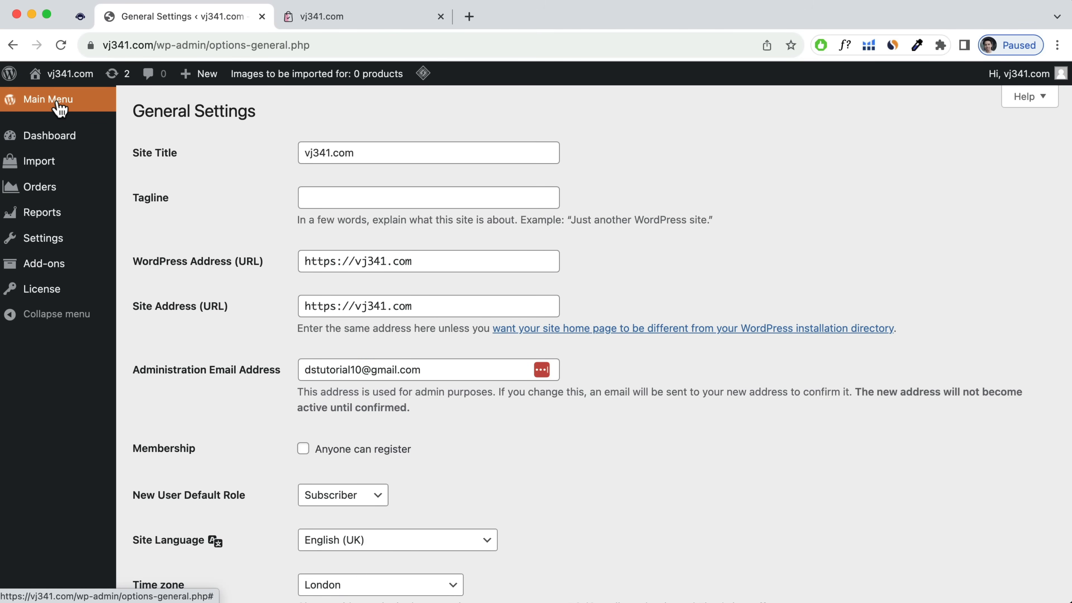
mouse_move(38, 239)
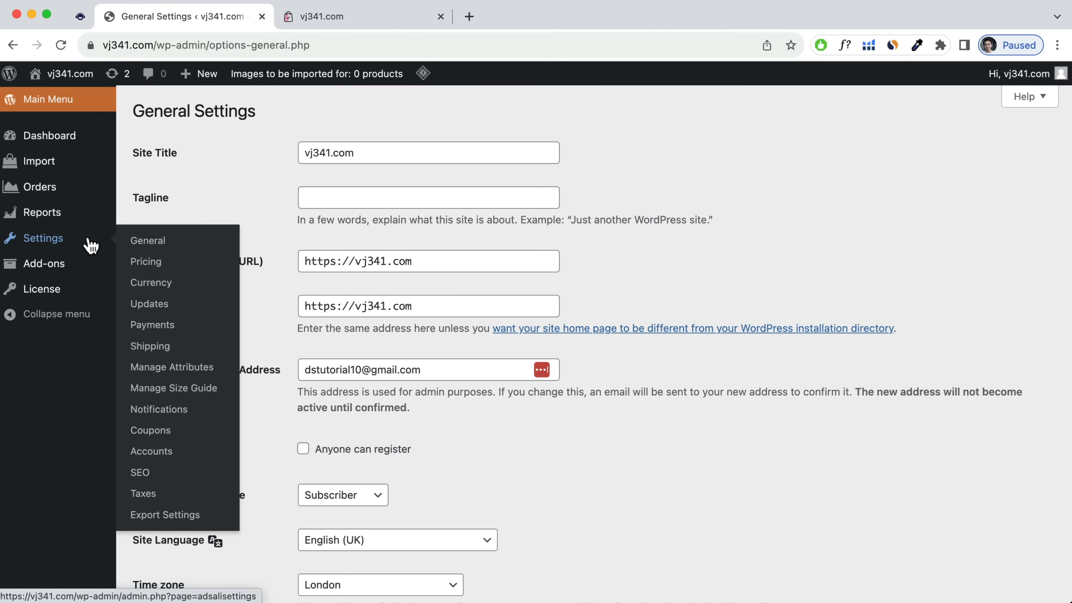
click(159, 352)
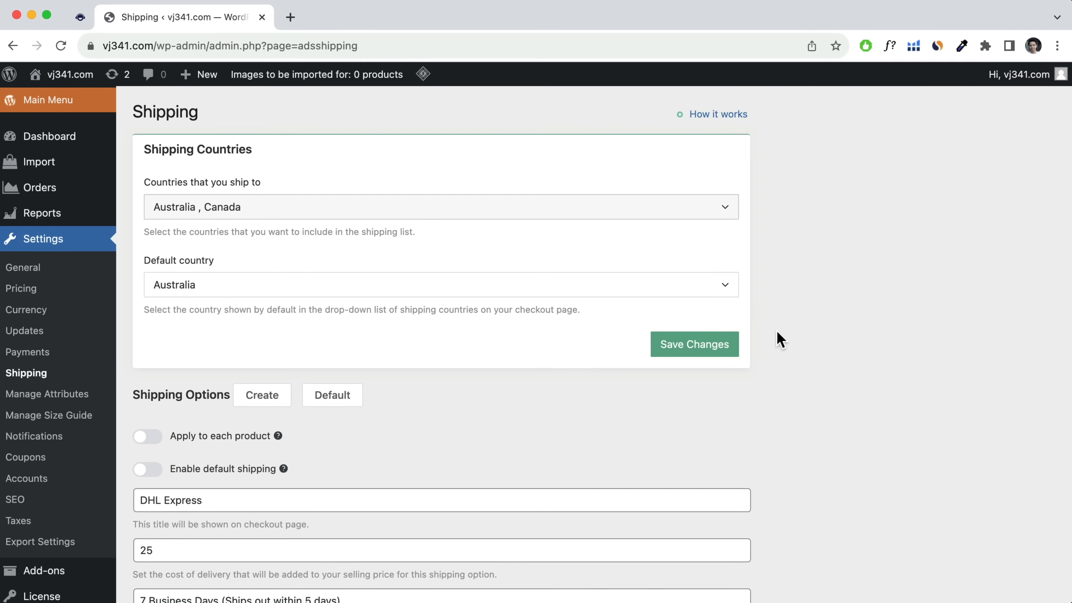
- Search 'united' and tick United States, United Kingdom and United Arab Emirates as shipping countries
click(223, 209)
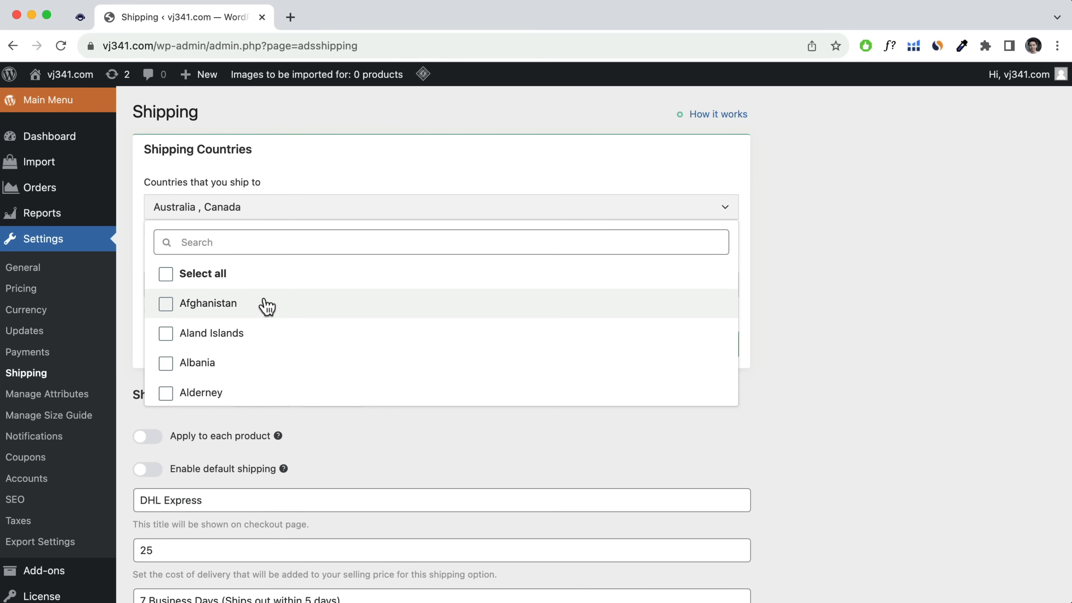
click(276, 244)
text(unite)
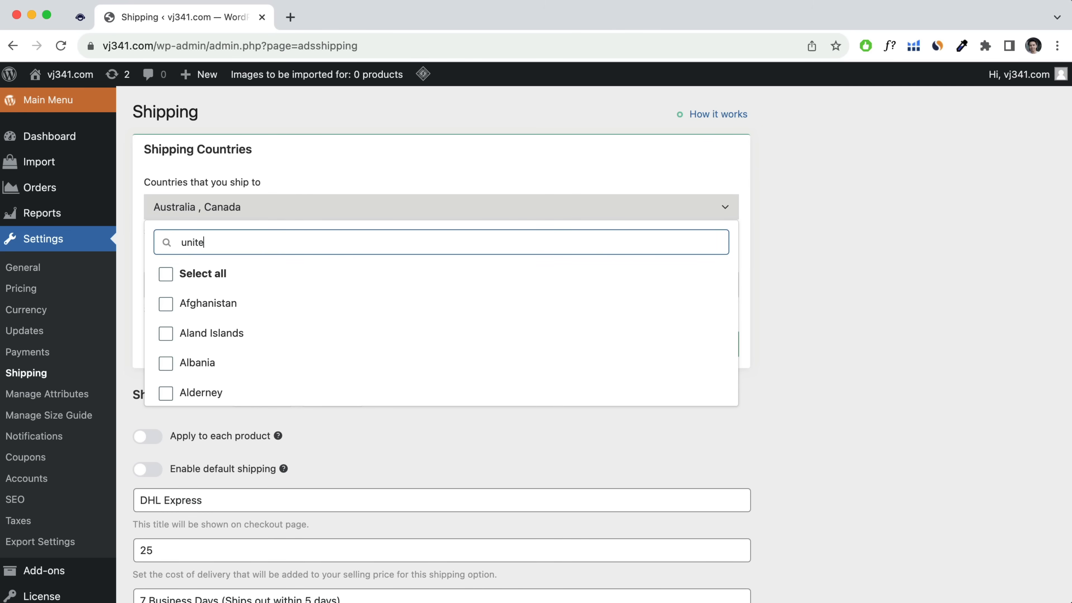
text(d)
click(169, 359)
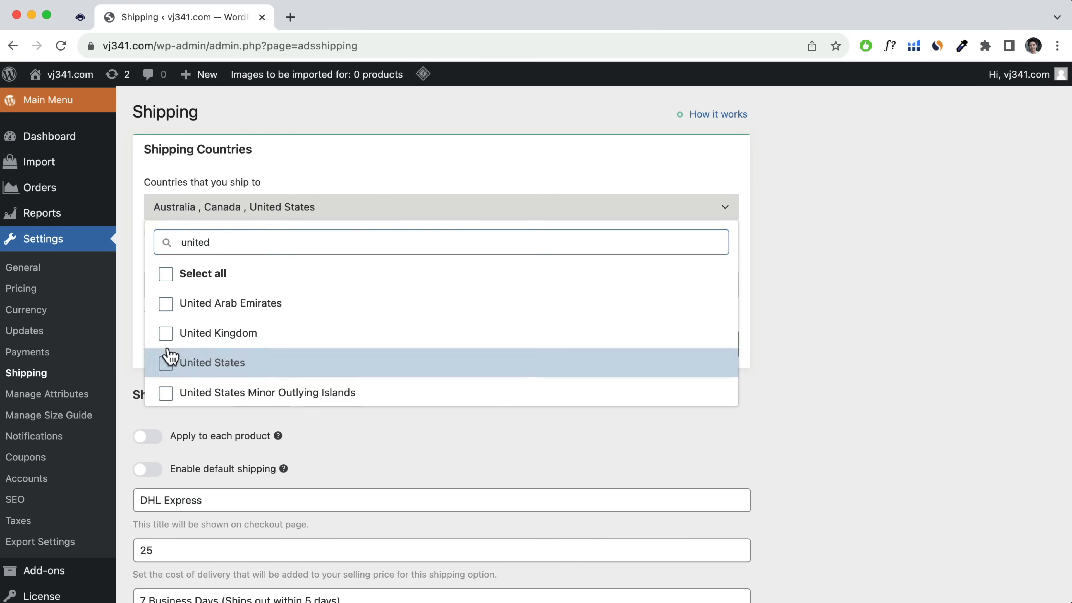
click(170, 336)
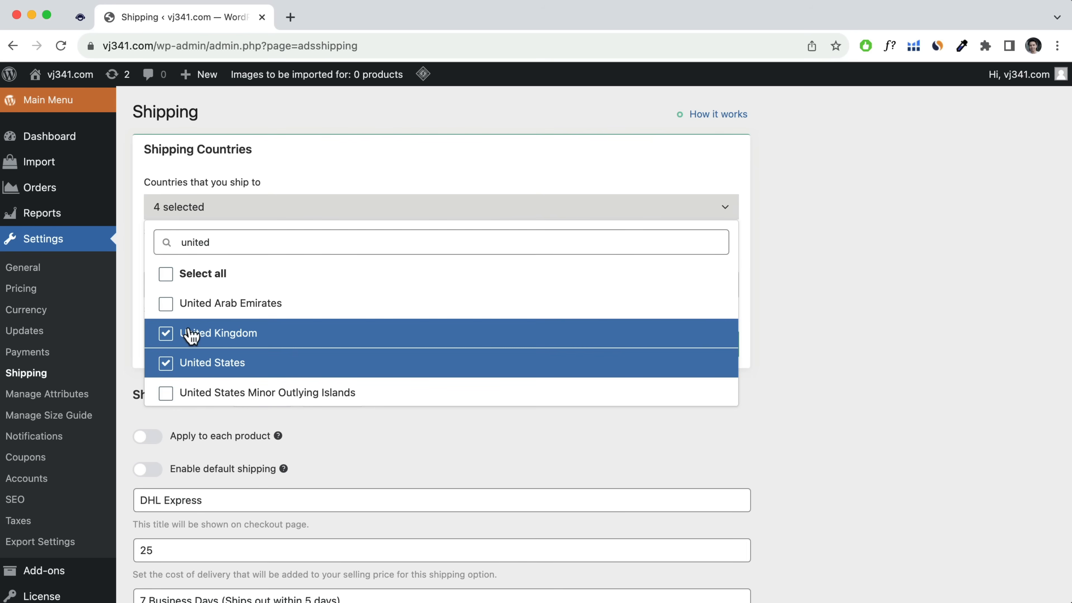
click(167, 305)
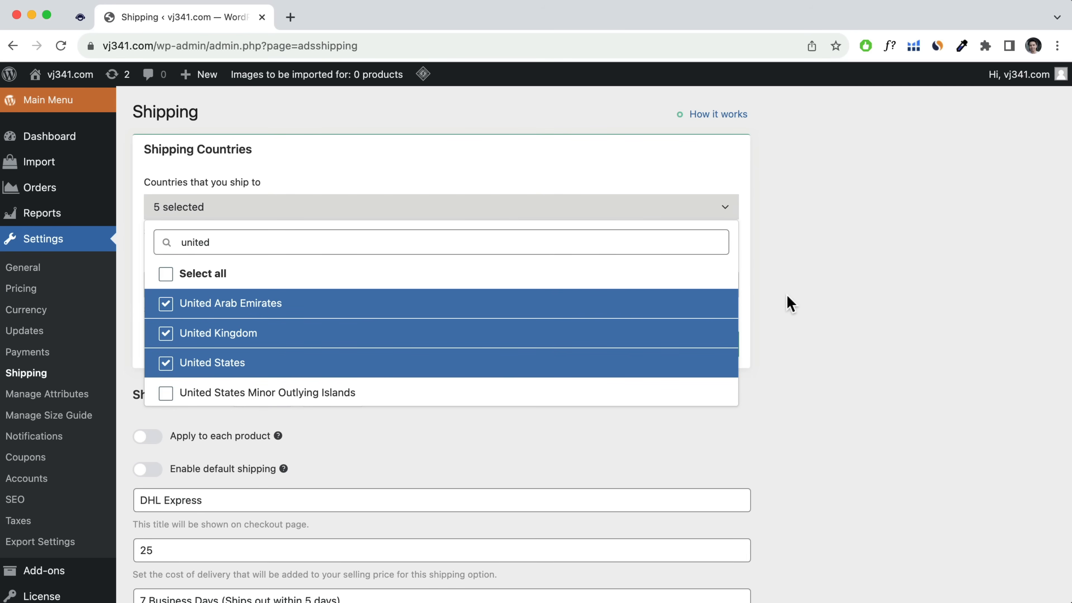
click(797, 302)
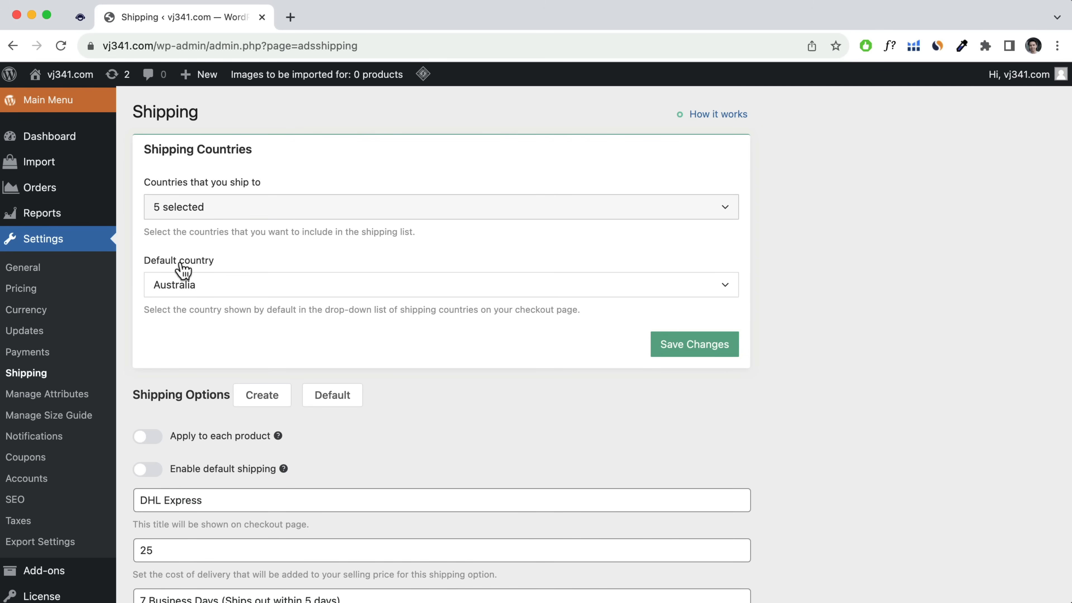
- Scroll down through the rest of the Shipping settings page
scroll(188, 270, down, 5)
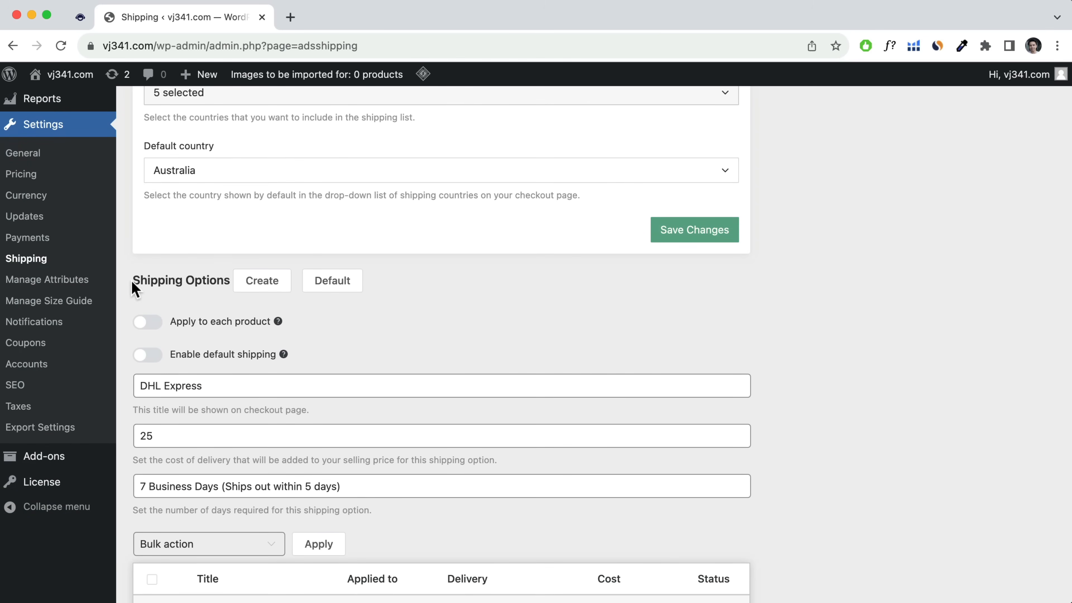
drag(132, 280, 230, 281)
scroll(203, 299, down, 10)
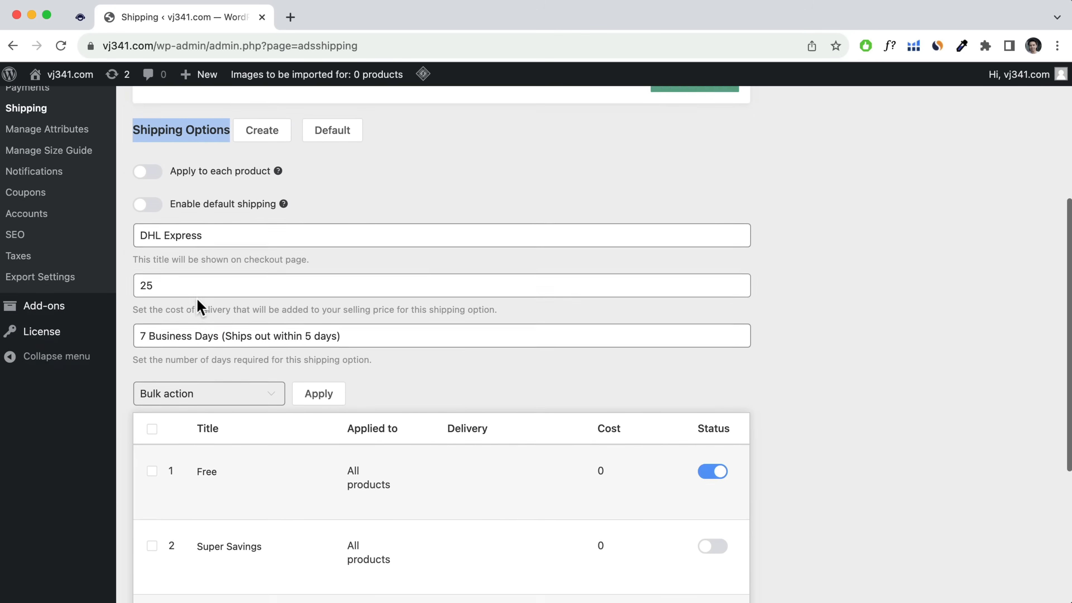
scroll(198, 299, down, 1)
mouse_move(192, 313)
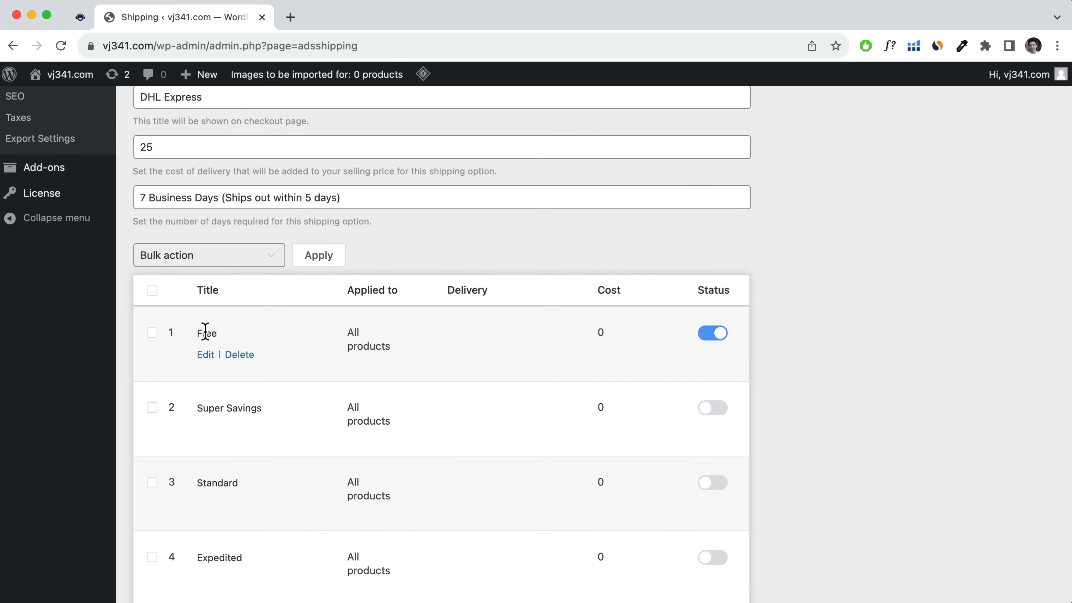
scroll(205, 332, down, 5)
mouse_move(226, 444)
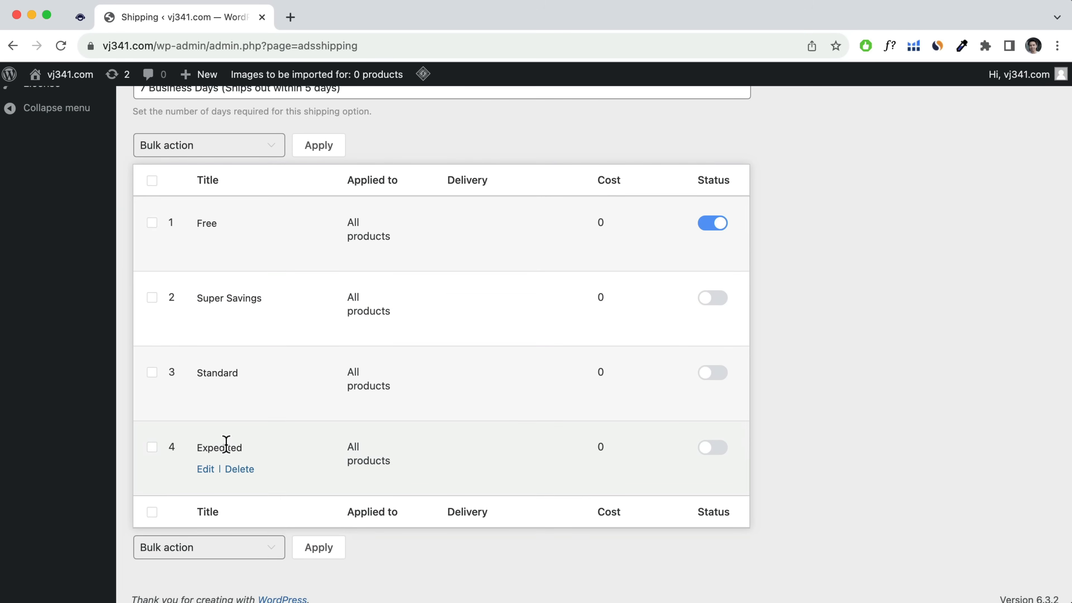
scroll(382, 448, up, 15)
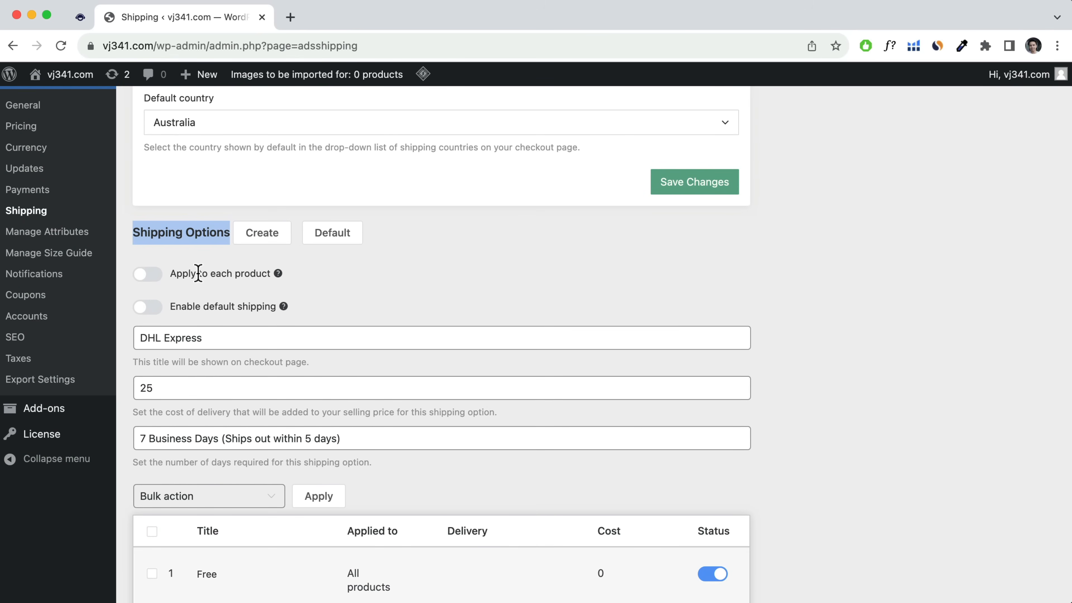
- Create a DHL Express shipping option with 7-10 days delivery and shipping cost 20
click(264, 236)
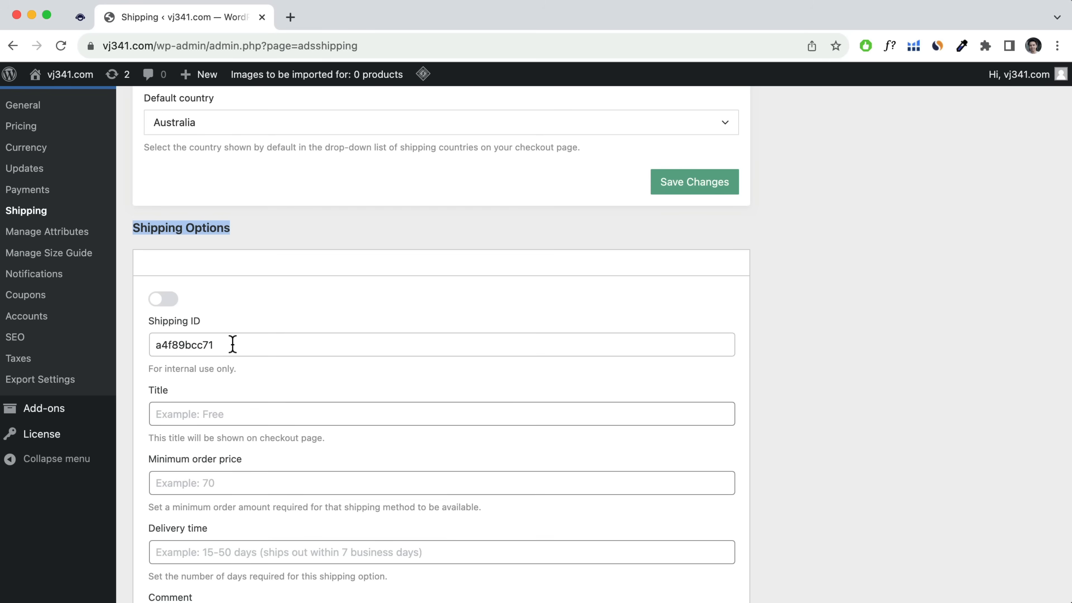
scroll(229, 347, down, 3)
click(217, 335)
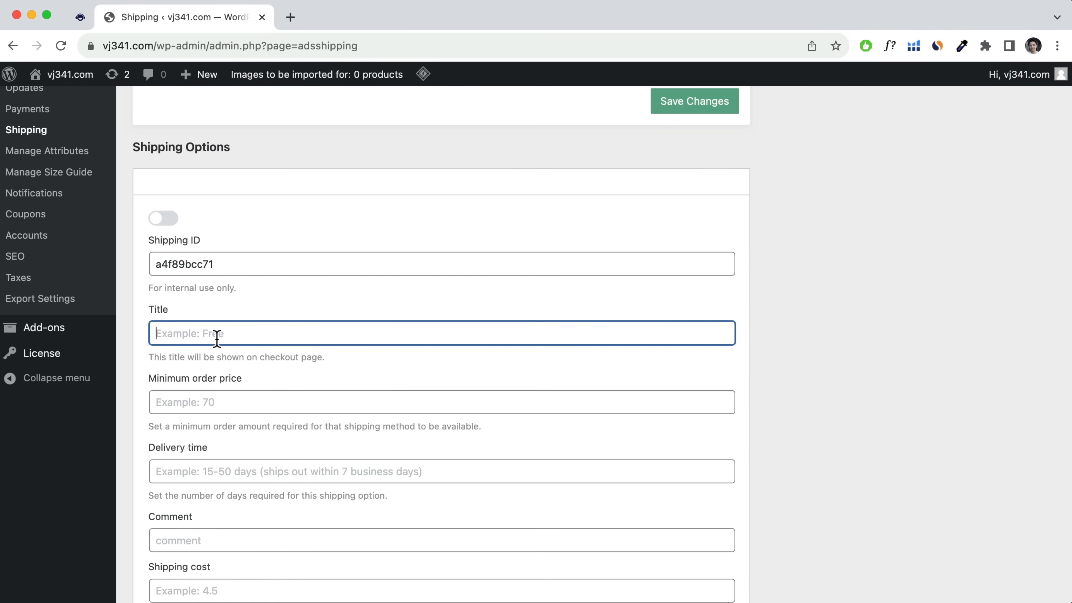
text(DHL Express)
click(208, 403)
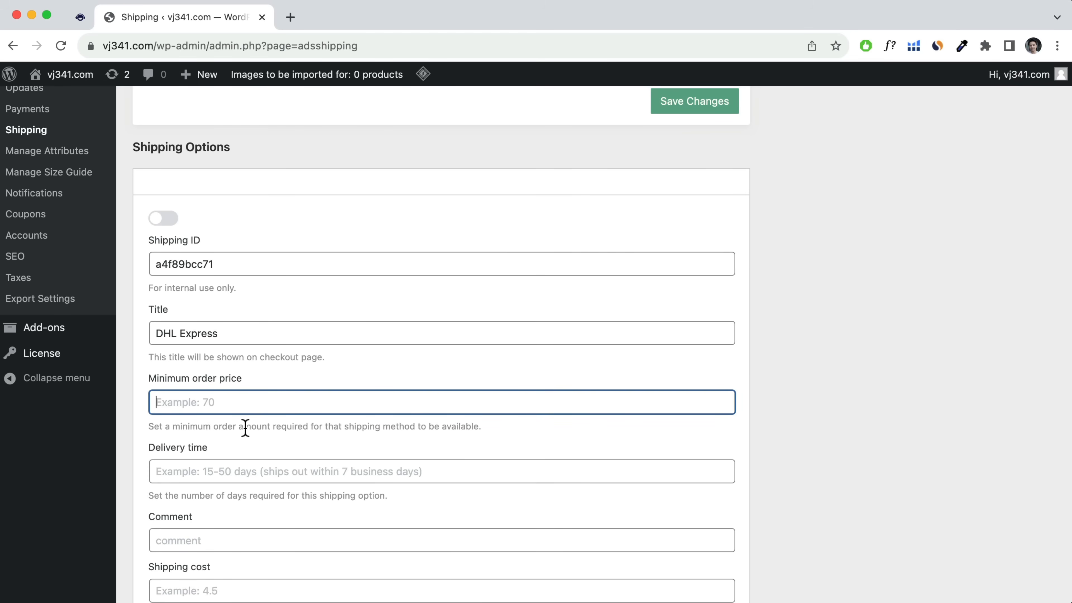
click(223, 473)
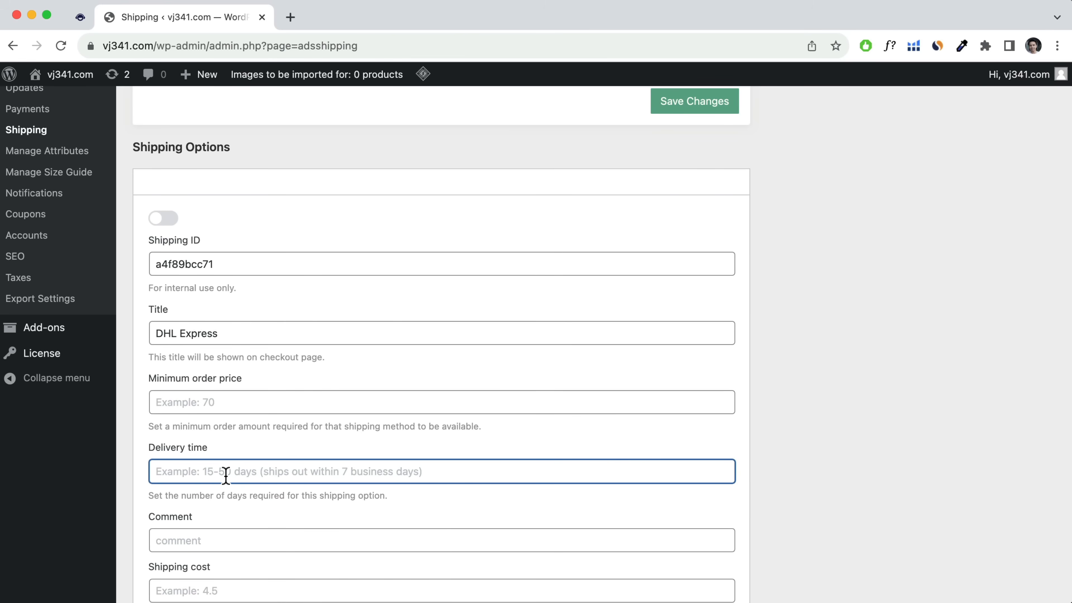
text(7-10 days)
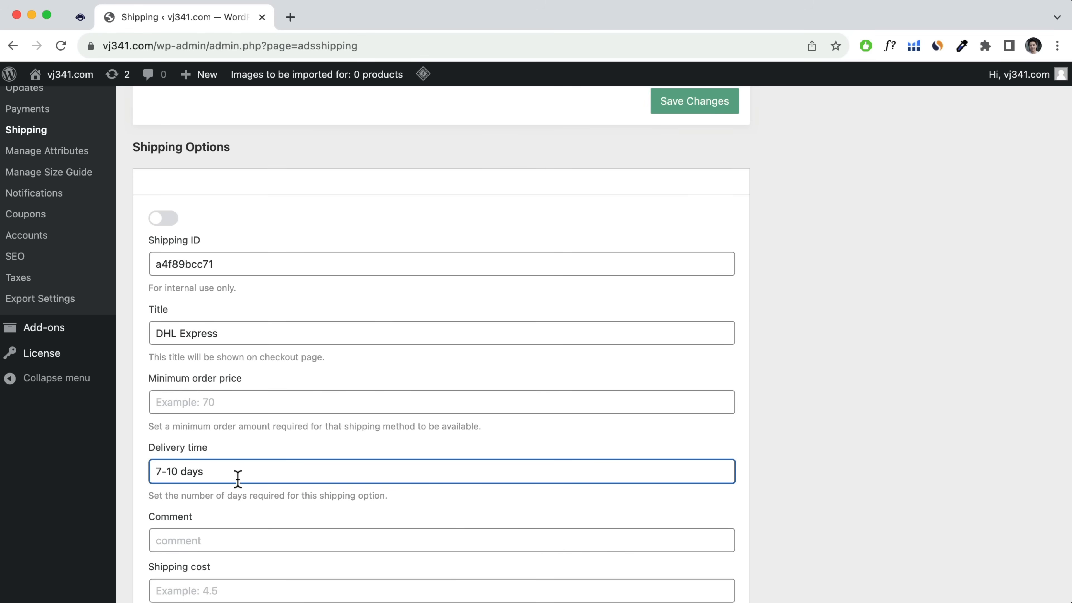
scroll(239, 481, down, 5)
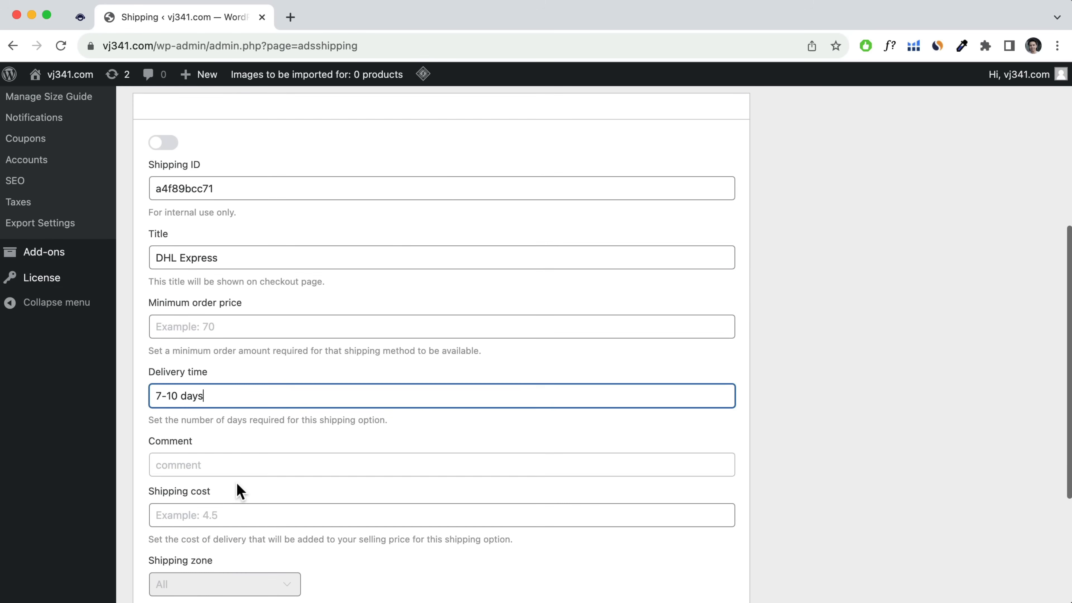
click(247, 445)
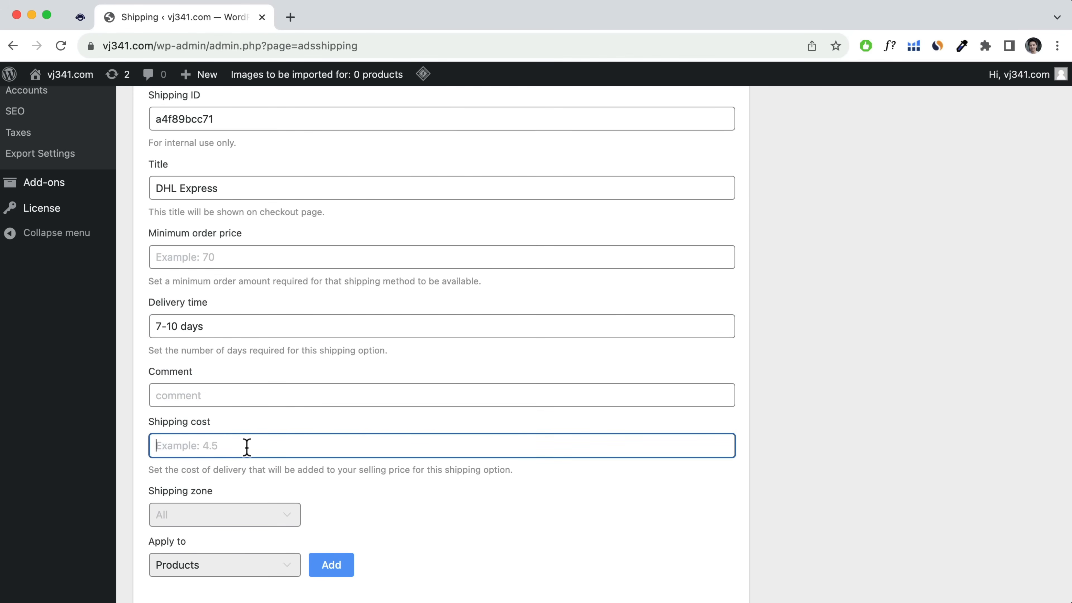
text(20)
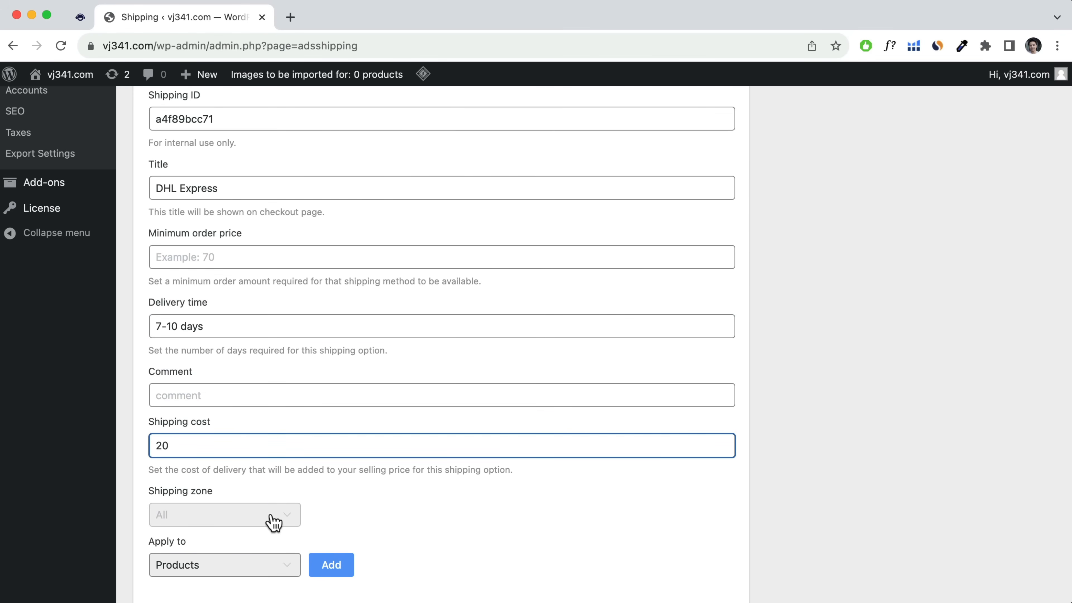
- Leave the shipping zone unchanged, keep Apply to on Products, and save DHL Express
scroll(329, 517, down, 3)
click(287, 439)
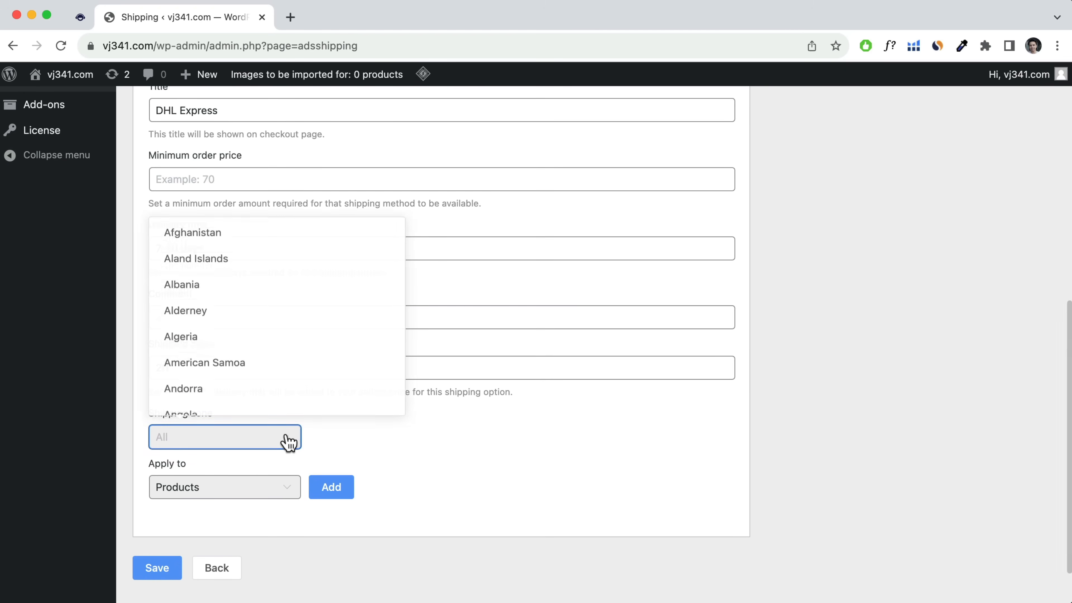
click(357, 443)
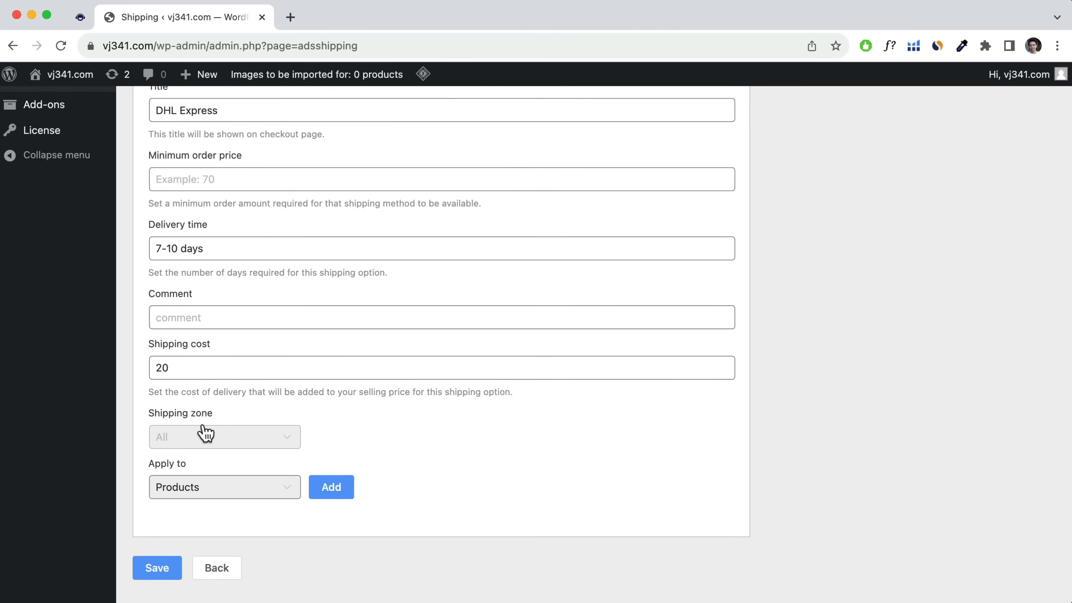
click(208, 490)
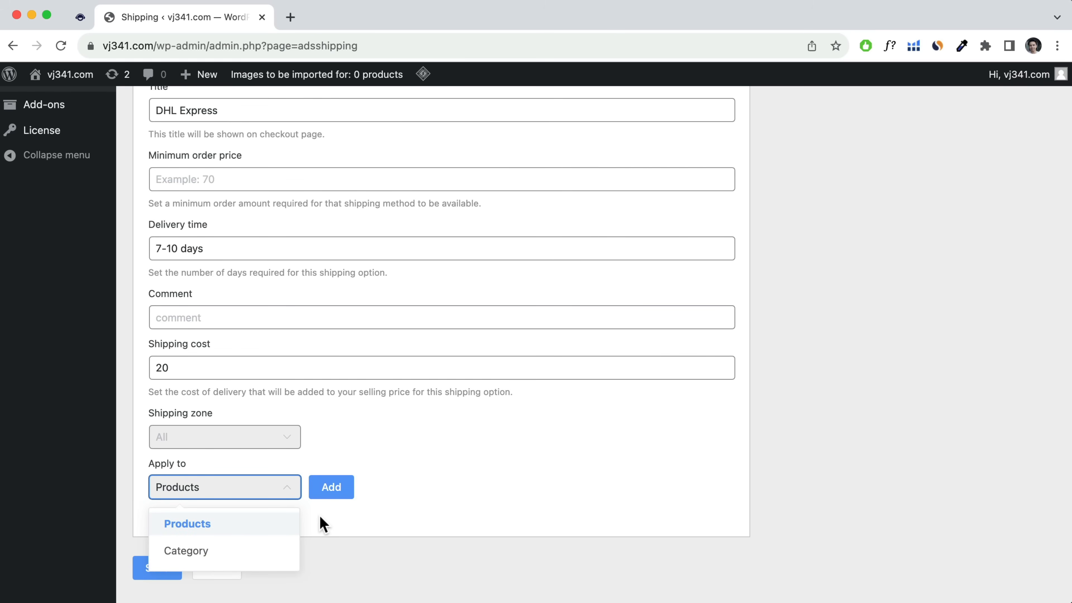
click(331, 519)
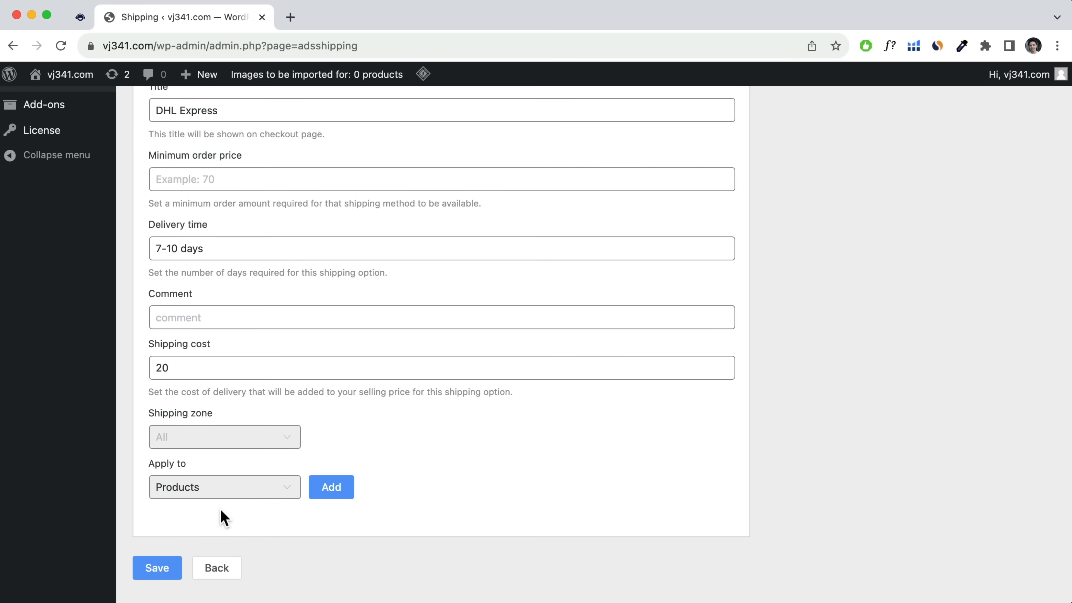
click(257, 502)
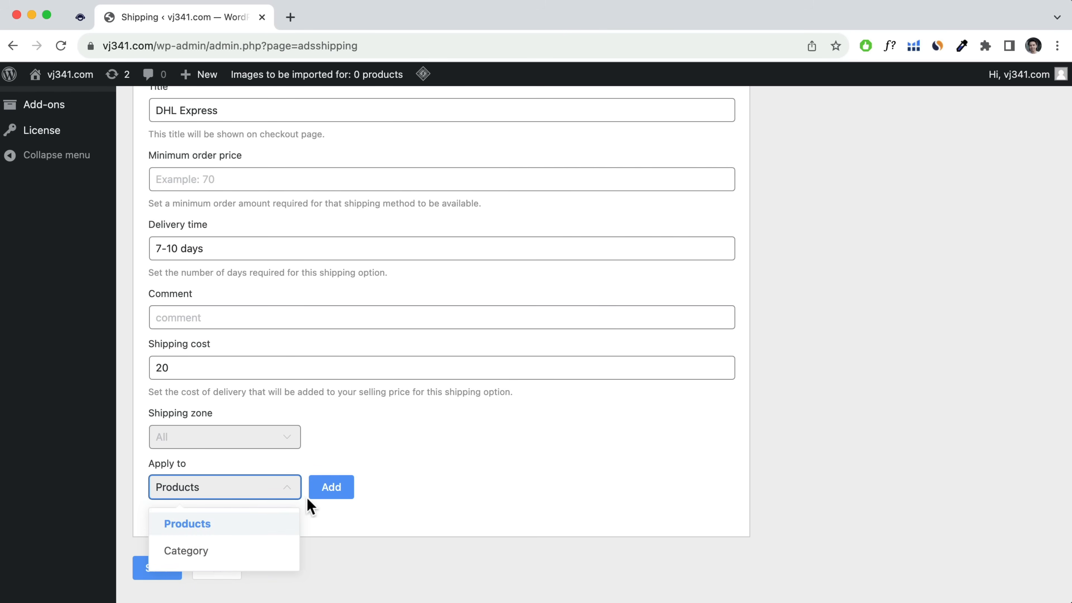
click(371, 492)
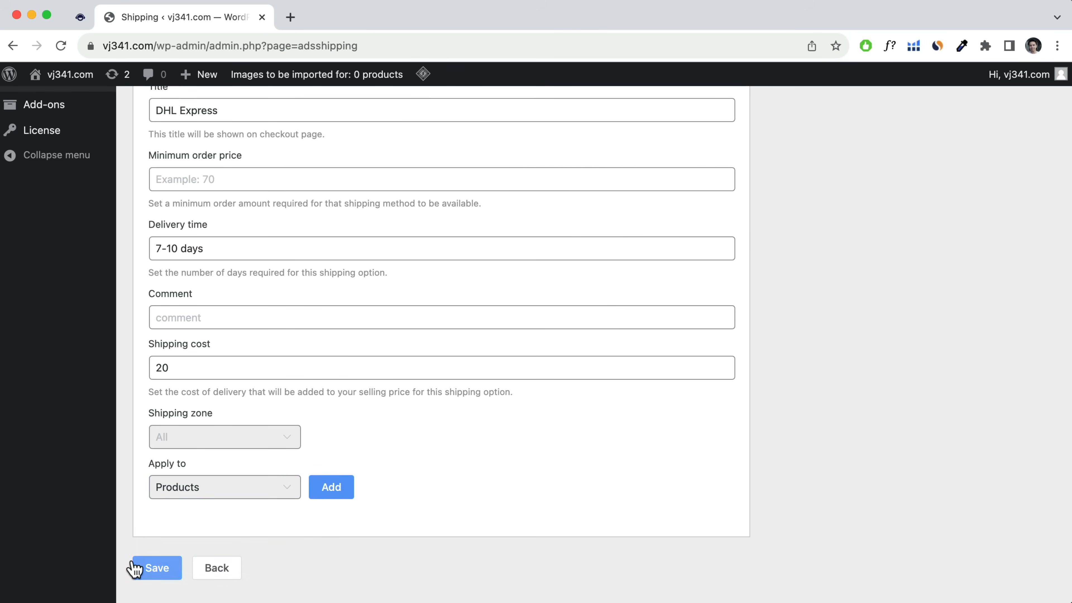
click(159, 571)
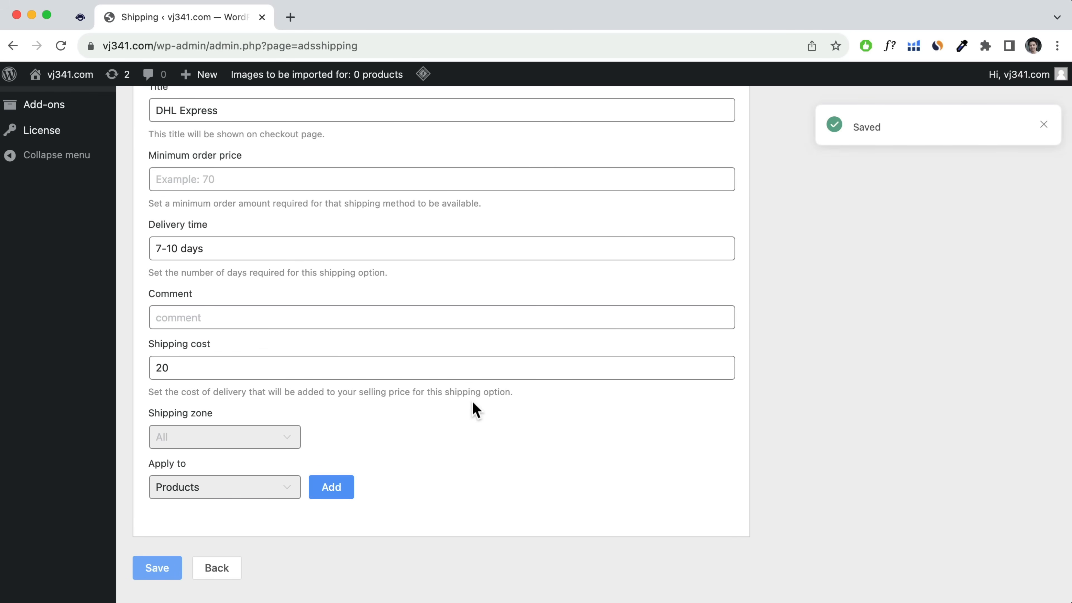
scroll(476, 409, down, 2)
scroll(472, 412, up, 10)
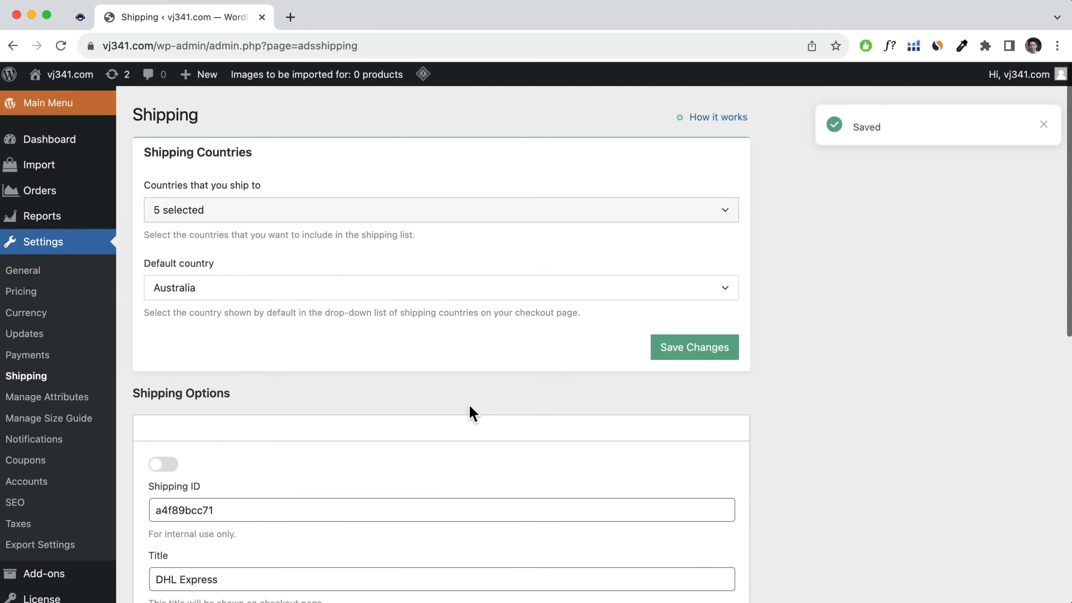
- Return to the Shipping Options list and switch on the DHL Express status toggle
scroll(468, 411, down, 10)
click(175, 515)
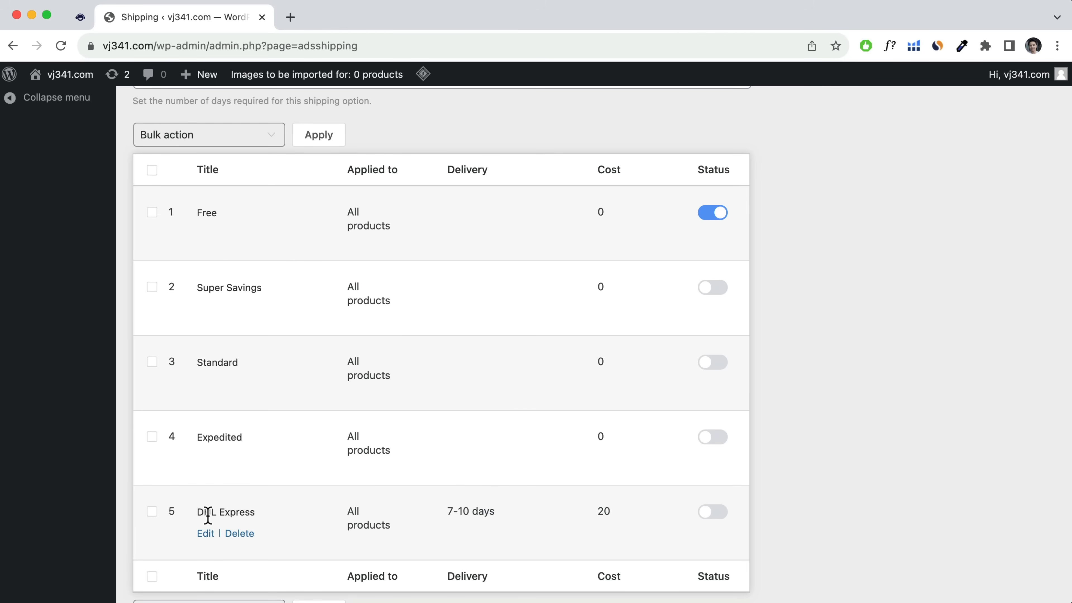
click(714, 514)
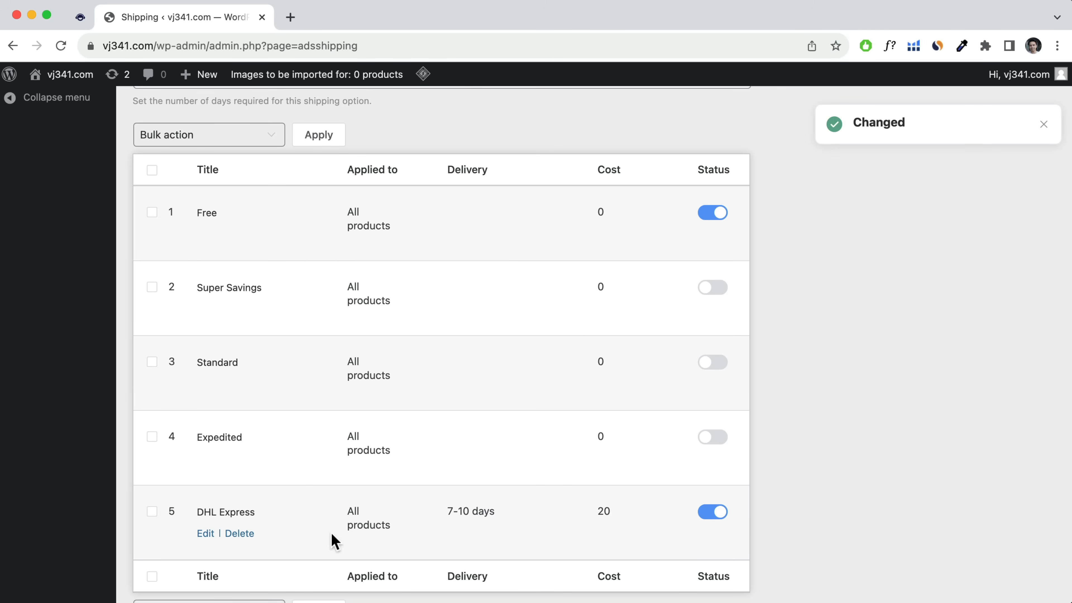
drag(344, 516, 401, 533)
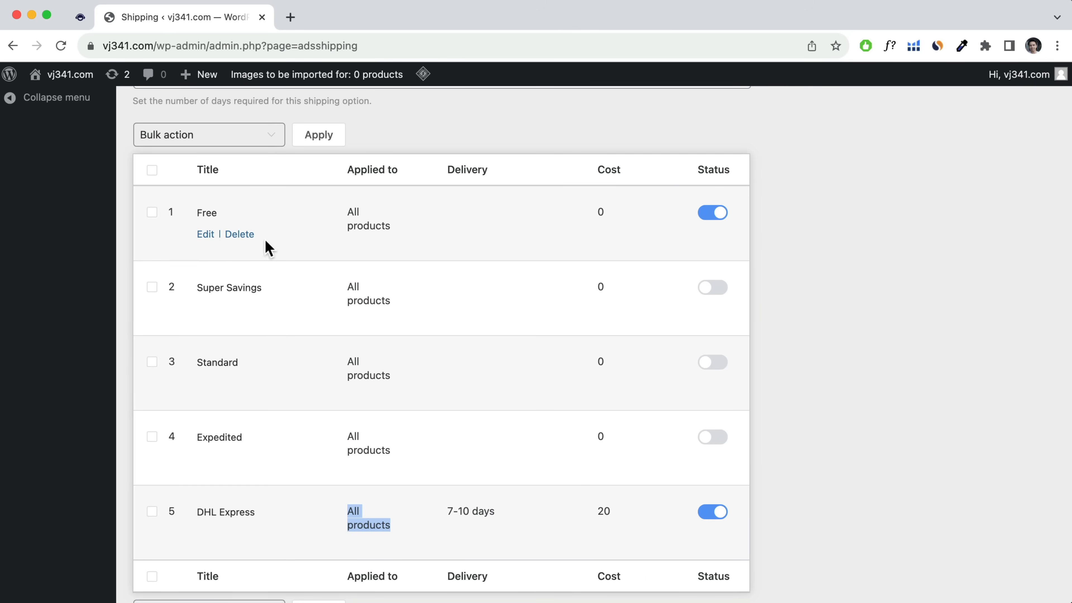
- Re-save the Free option with Apply to kept on Products, then return to the list
click(208, 235)
scroll(209, 245, up, 5)
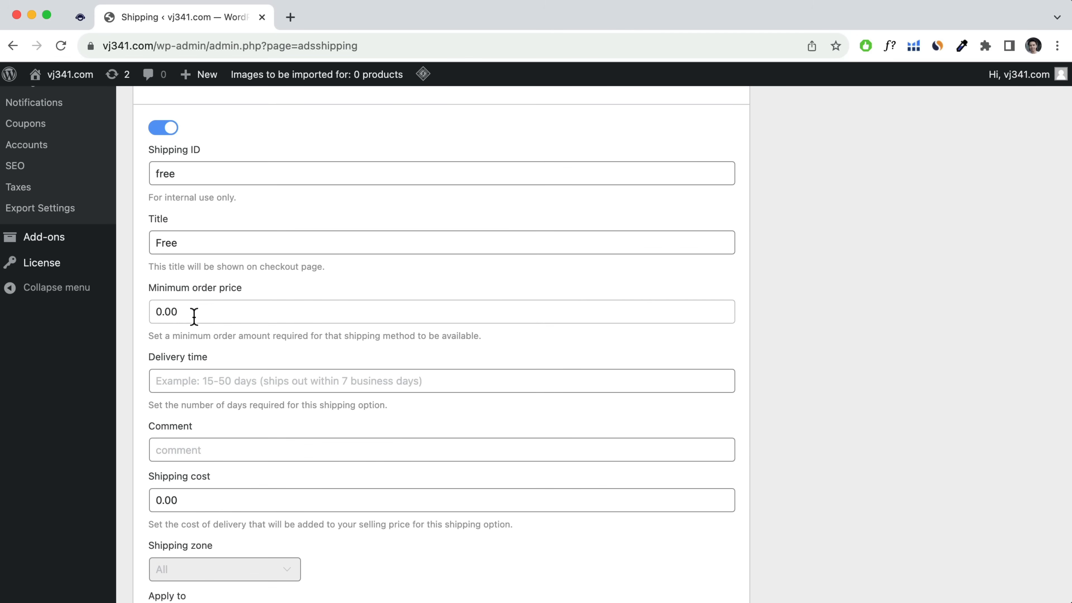
scroll(187, 316, down, 3)
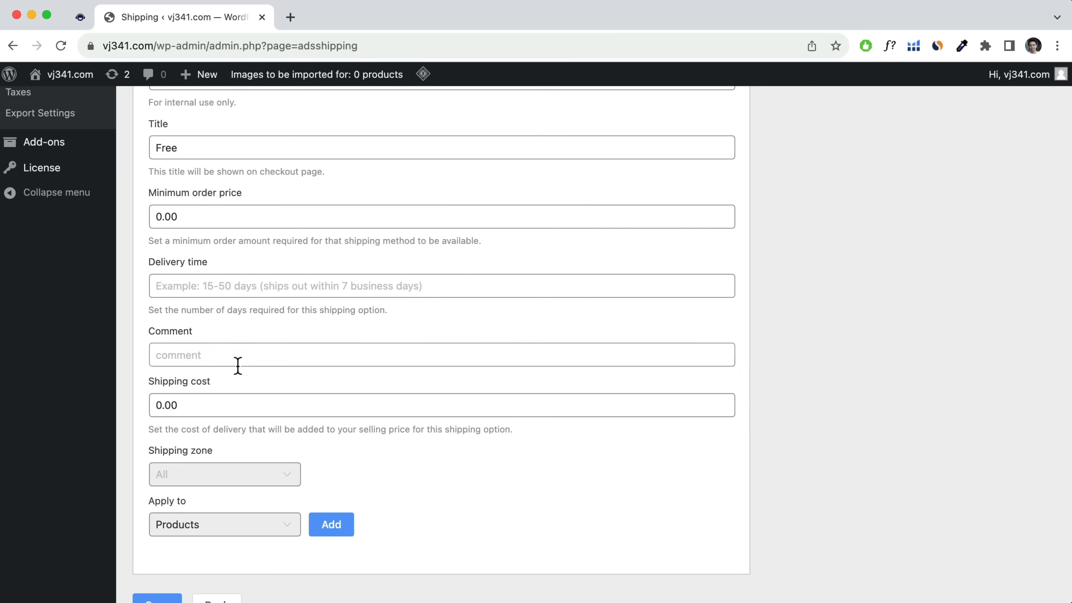
scroll(237, 367, down, 2)
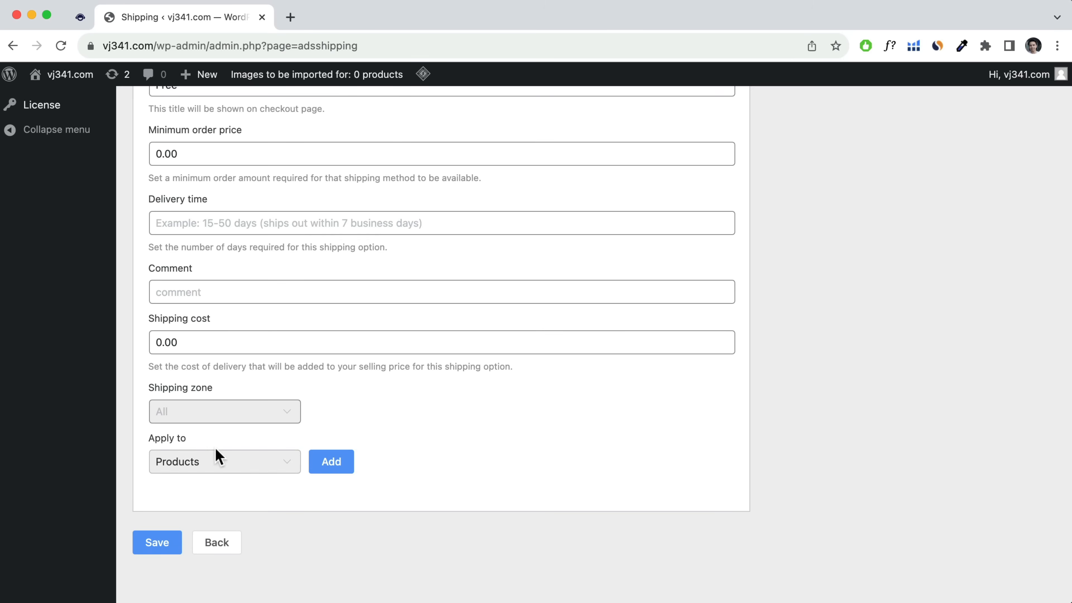
click(268, 470)
click(401, 504)
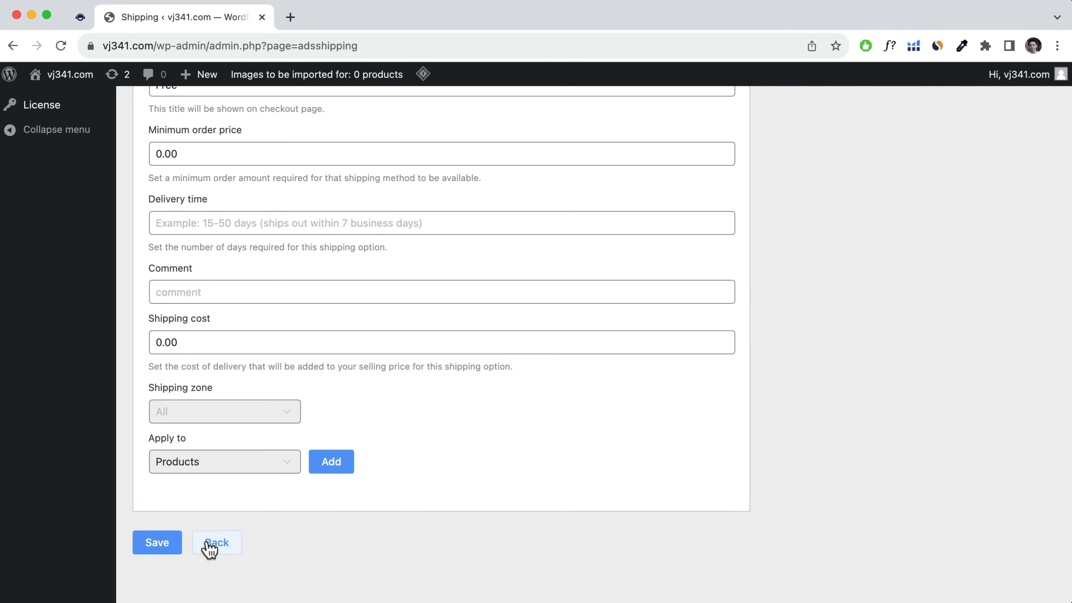
click(157, 549)
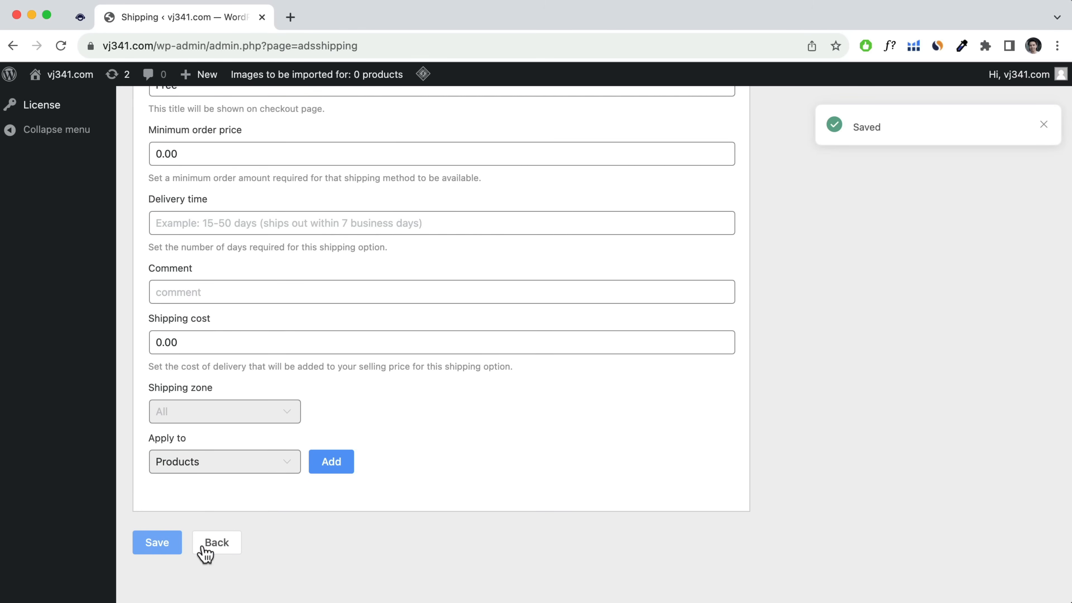
click(219, 550)
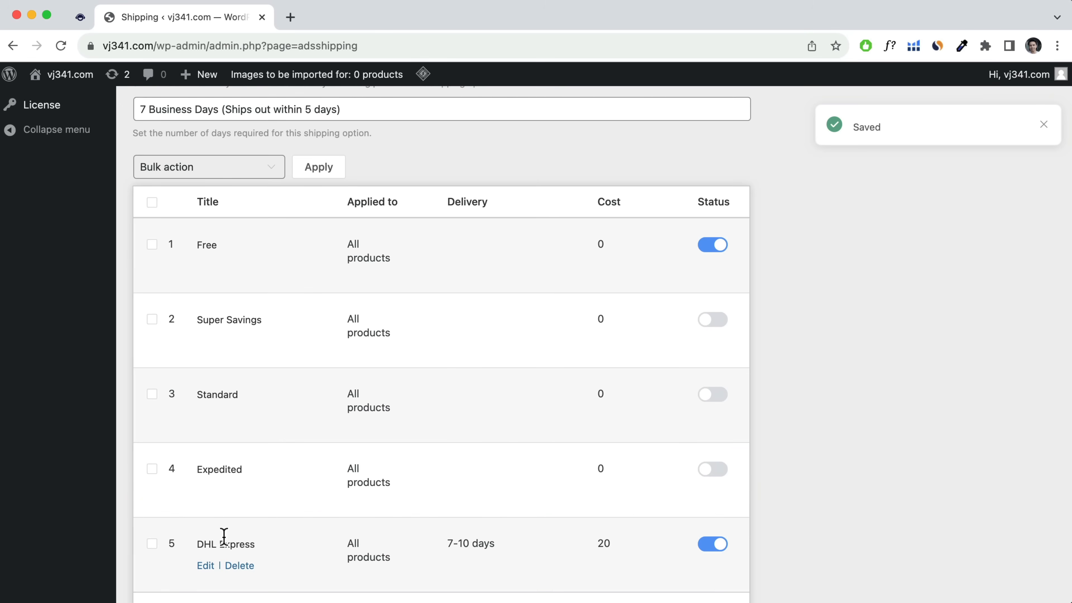
scroll(356, 524, up, 10)
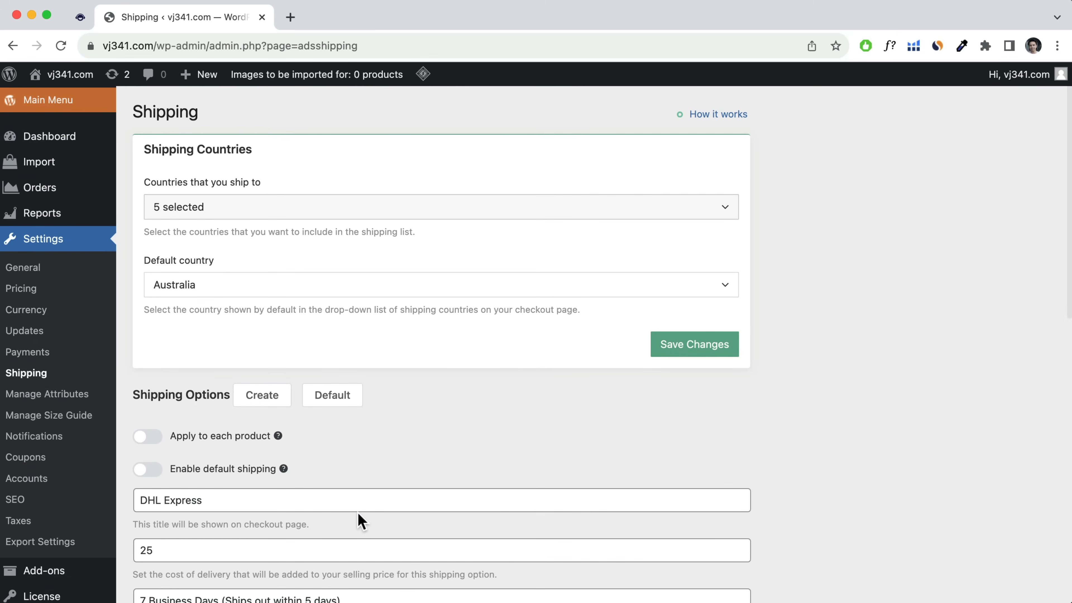
scroll(394, 468, down, 4)
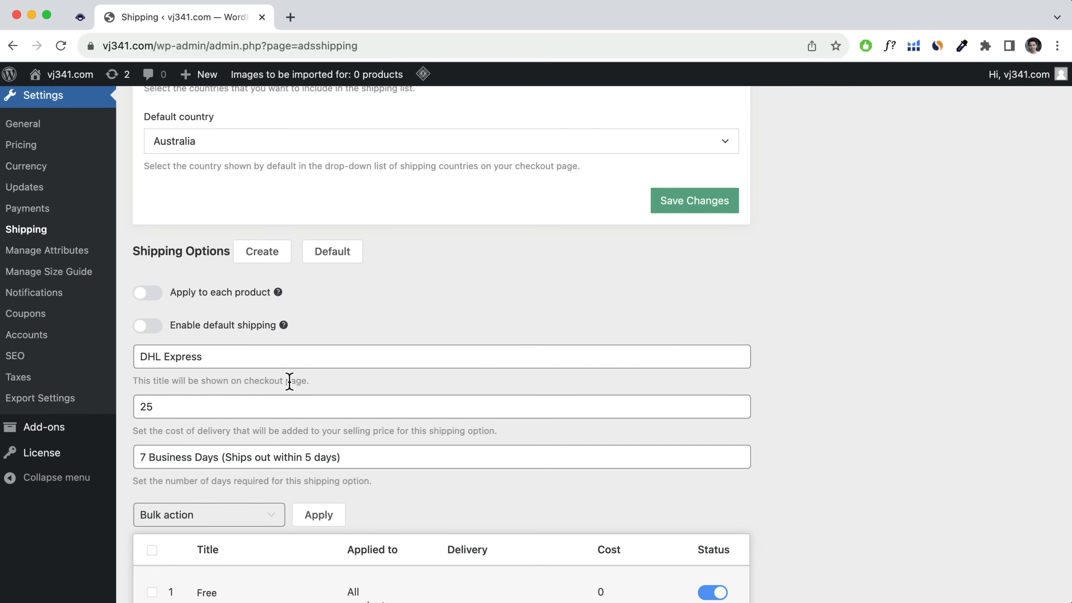
- Open the Manage Attributes settings page and its attribute help article in a new tab
click(74, 253)
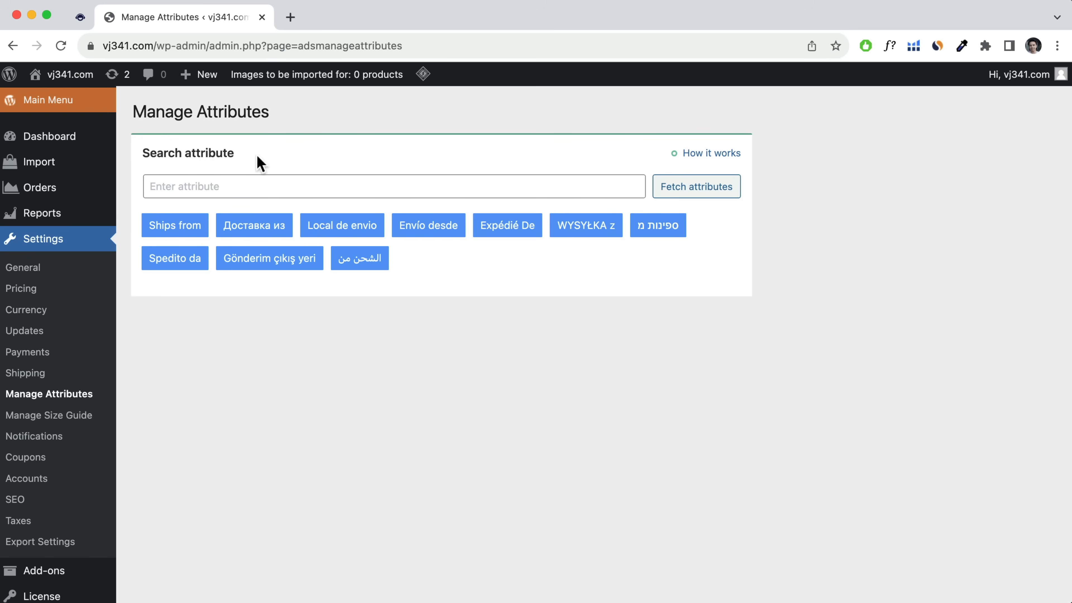
click(704, 156)
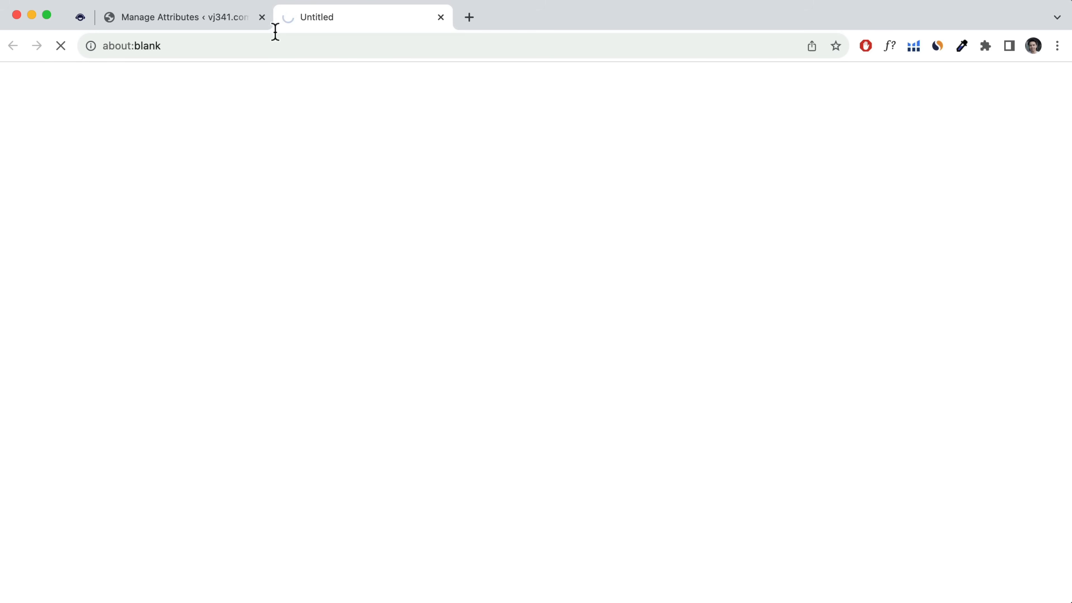
click(272, 21)
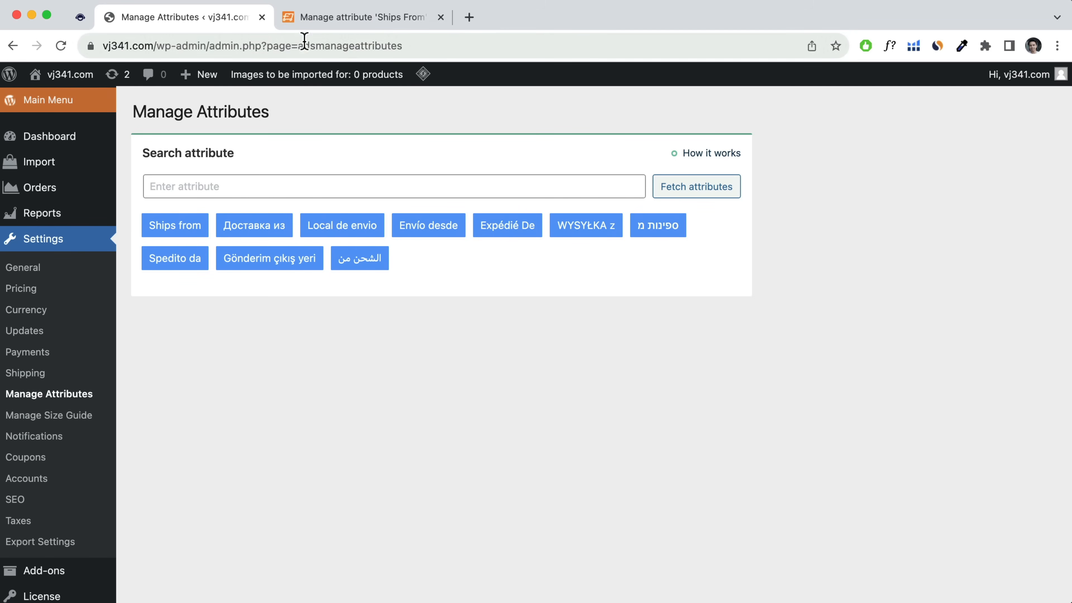
- Read the Ships from help article, then return to the Manage Attributes page
click(315, 19)
scroll(364, 298, down, 15)
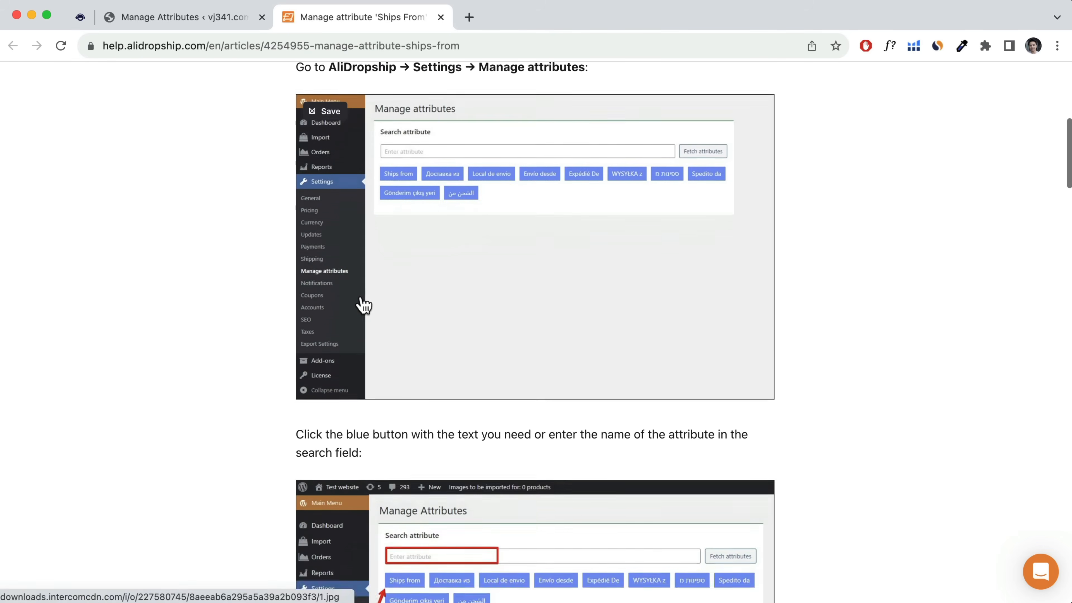
scroll(362, 304, down, 5)
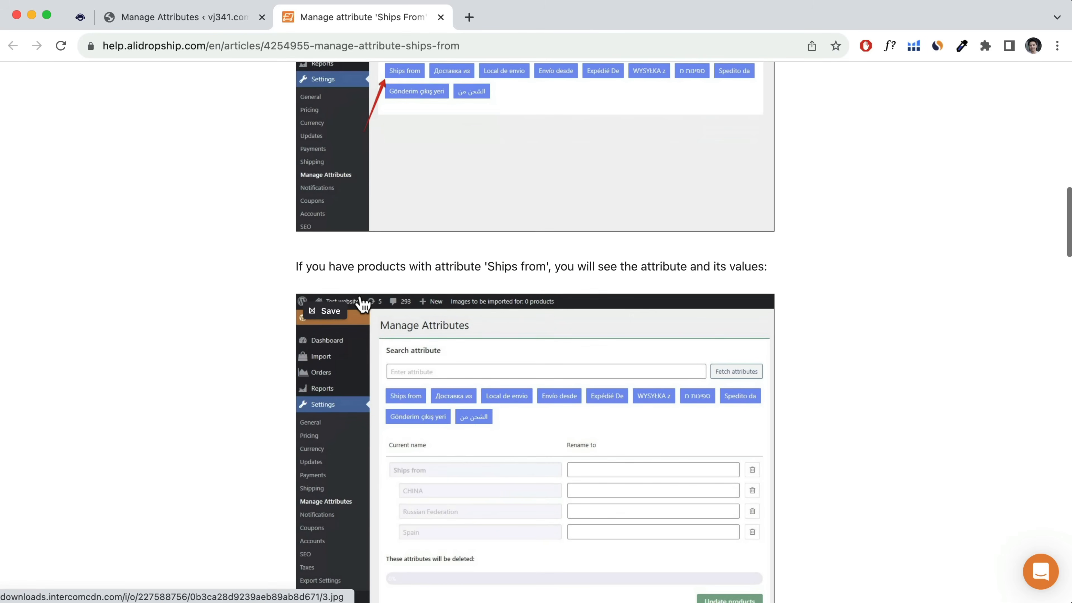
scroll(359, 302, up, 3)
click(228, 22)
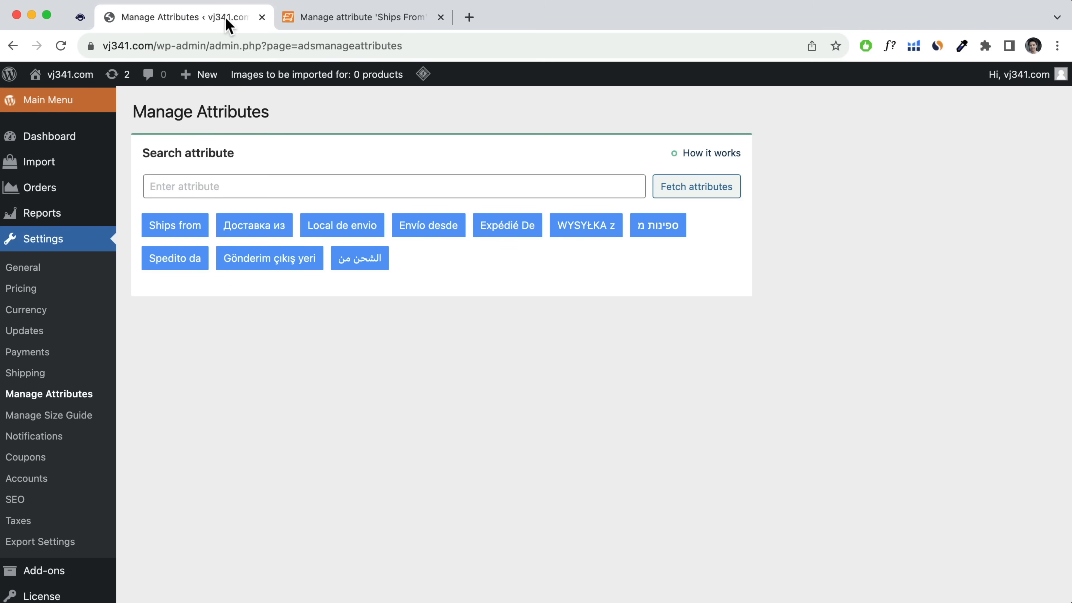
- Draft 'Outside of USA' as China's new Ships from name, then go to Manage Size Guide
click(173, 232)
scroll(299, 323, down, 3)
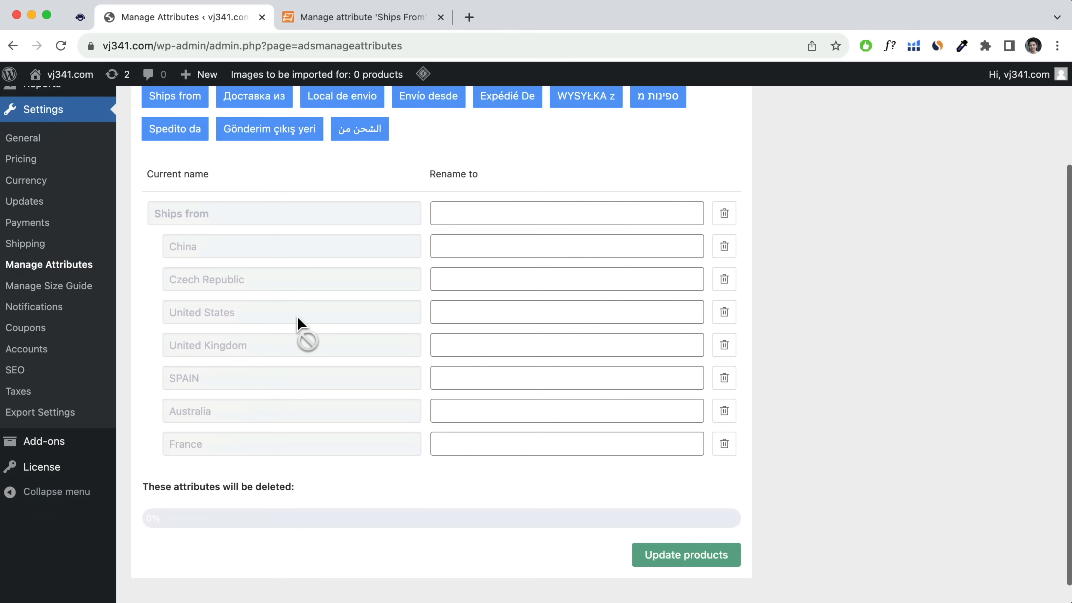
scroll(447, 213, down, 1)
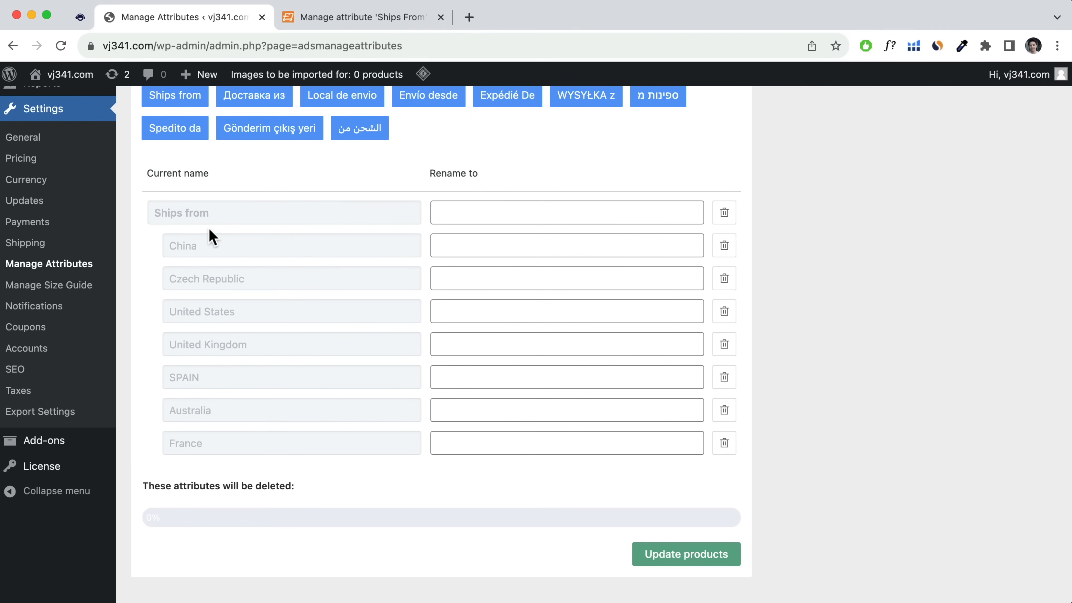
click(446, 245)
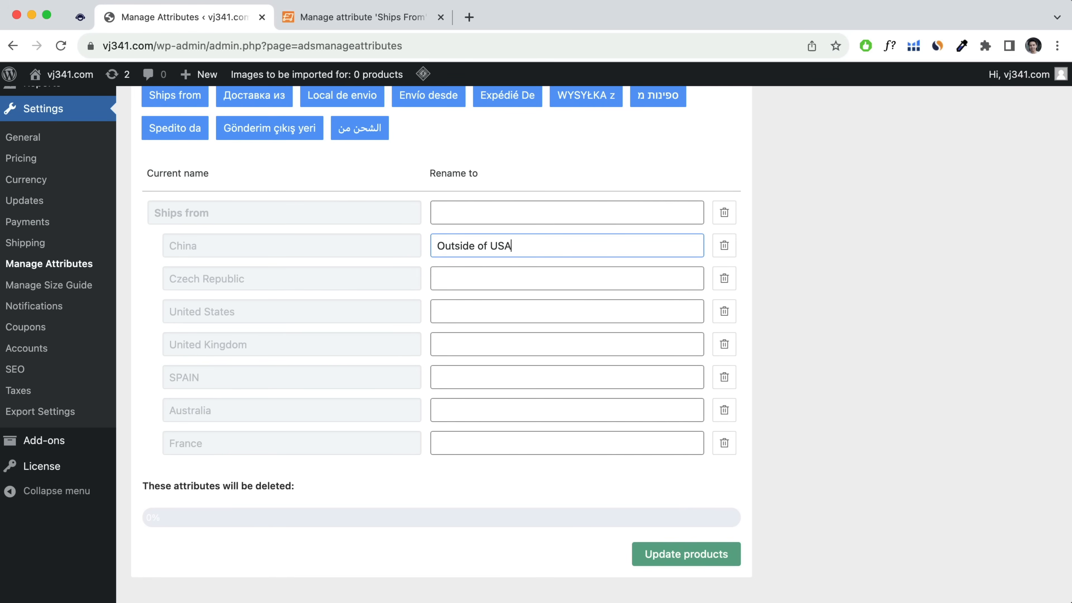
drag(548, 249, 490, 244)
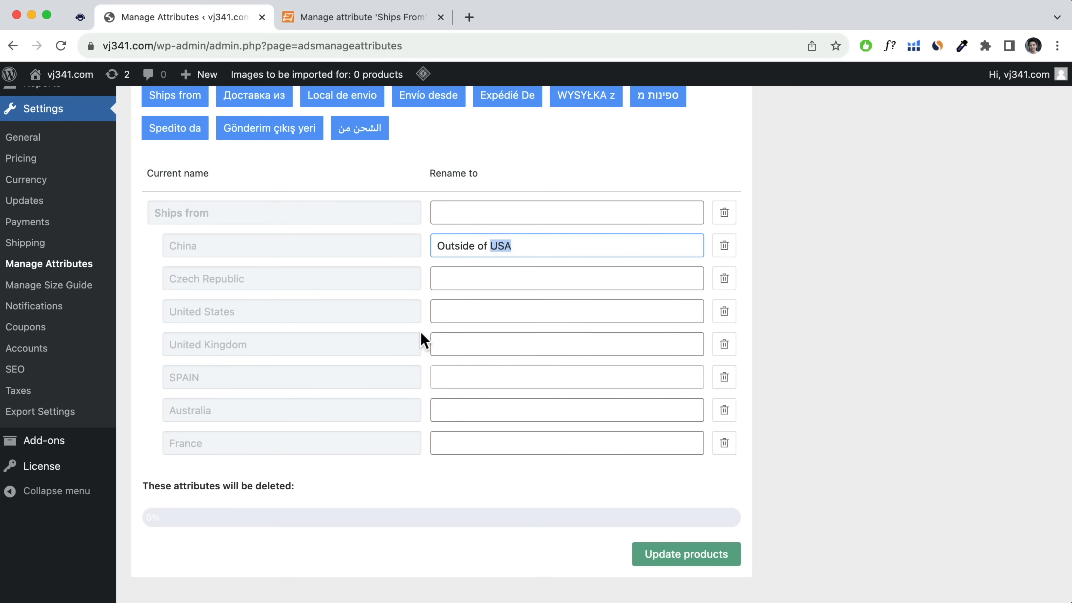
scroll(678, 558, up, 3)
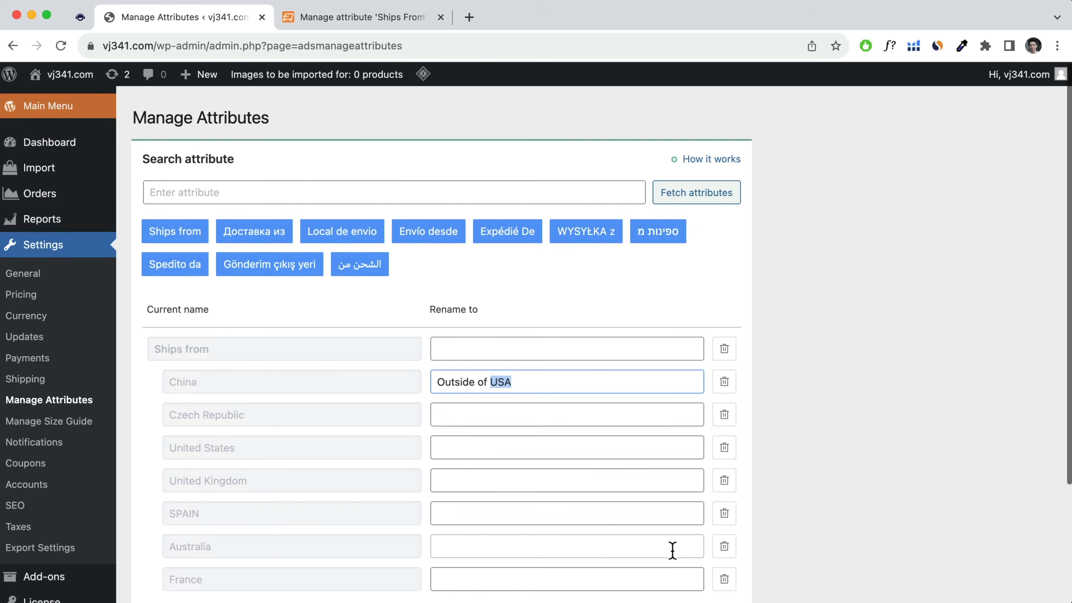
click(35, 418)
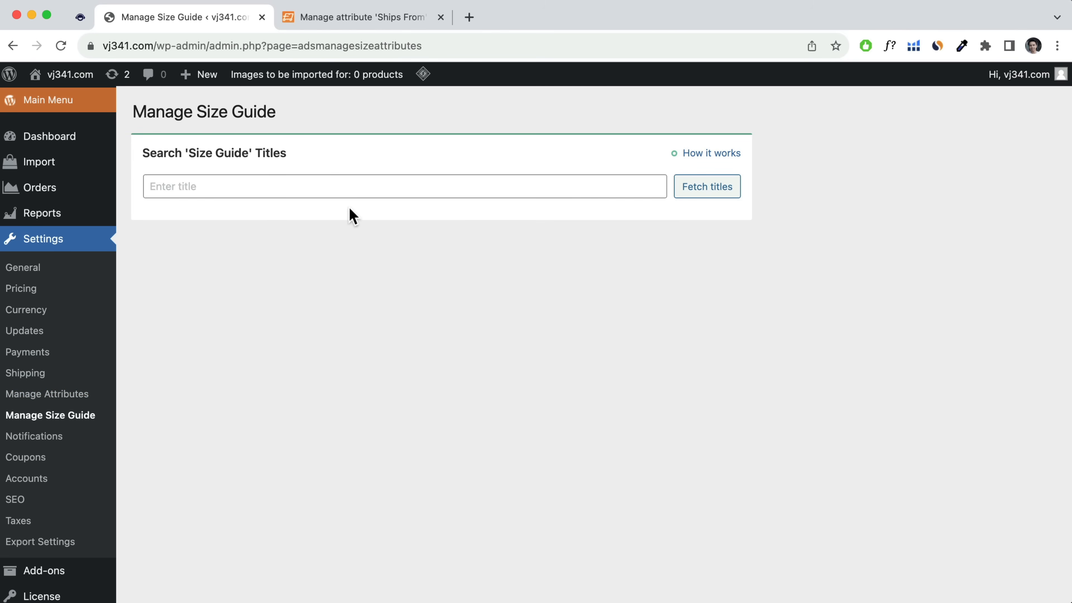
- Read the 'Manage Size Guide titles' help article, then return to the store's Manage Size Guide tab
click(716, 155)
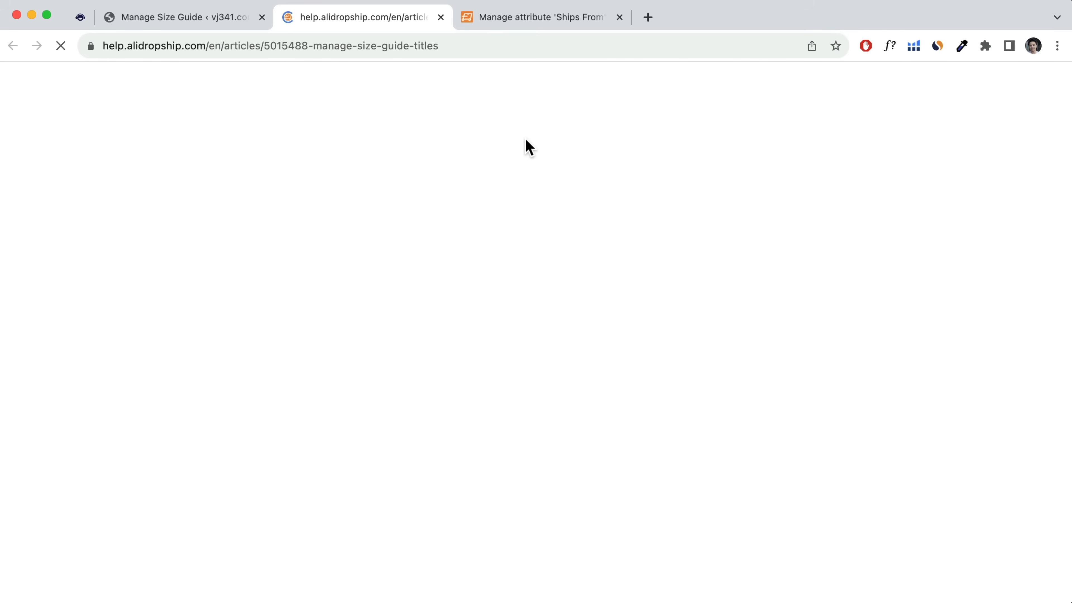
scroll(490, 163, down, 15)
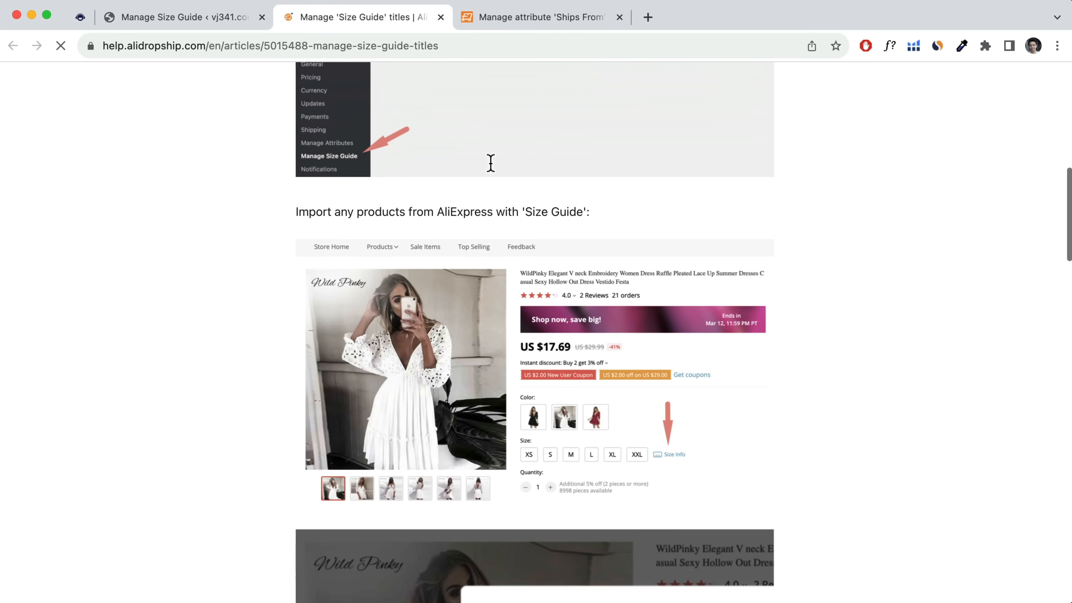
scroll(734, 399, down, 10)
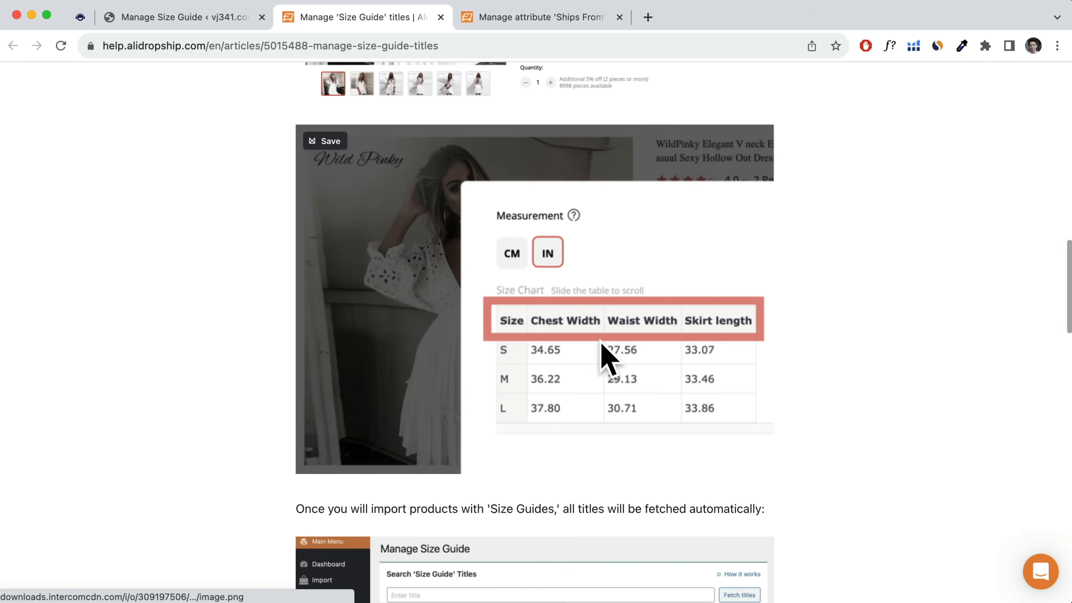
scroll(601, 350, down, 6)
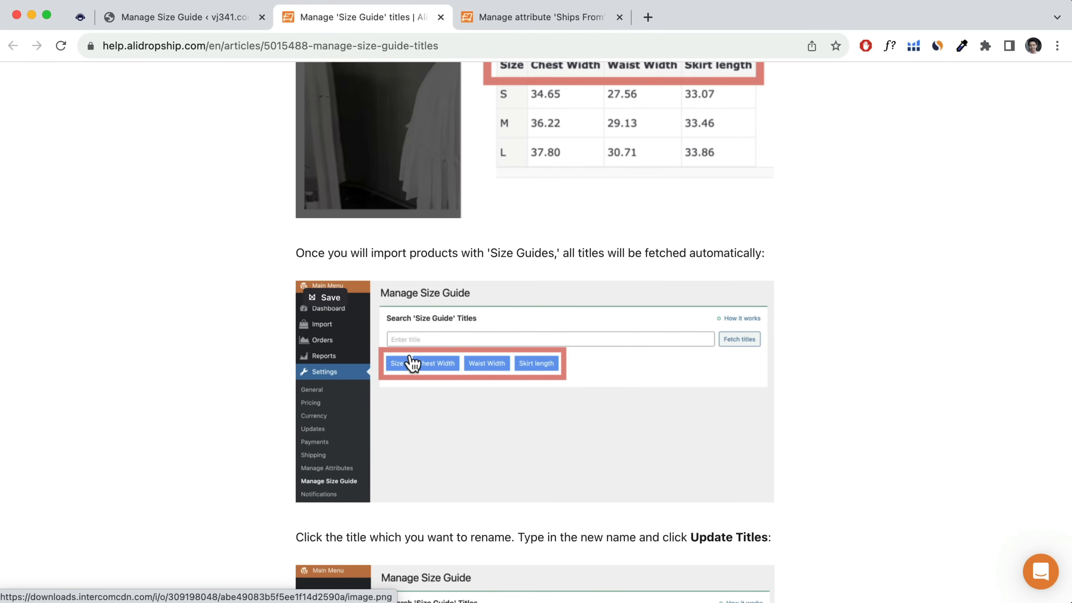
scroll(430, 375, down, 7)
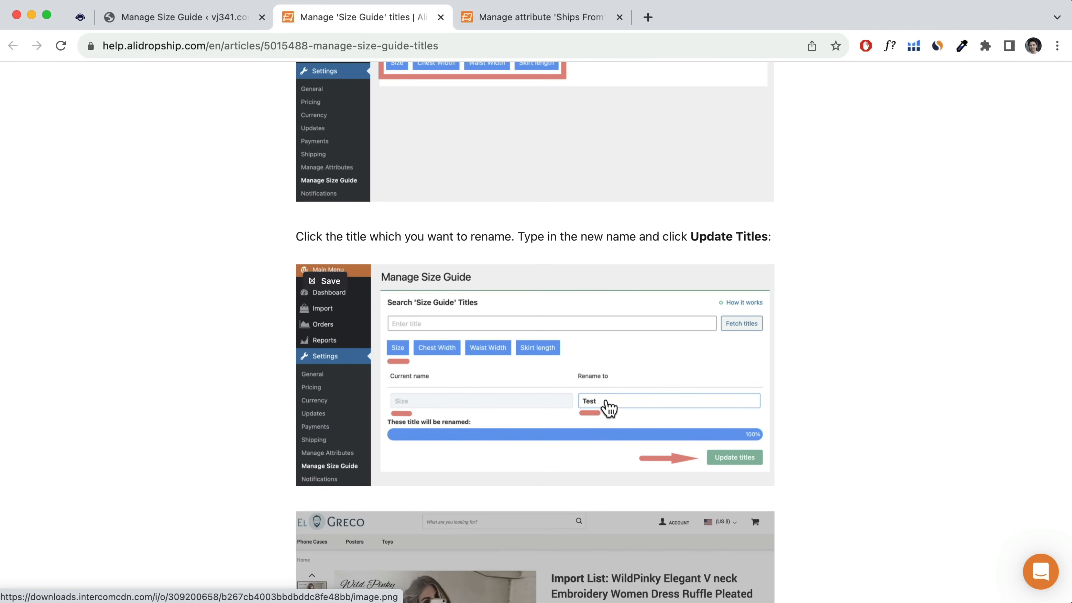
click(223, 17)
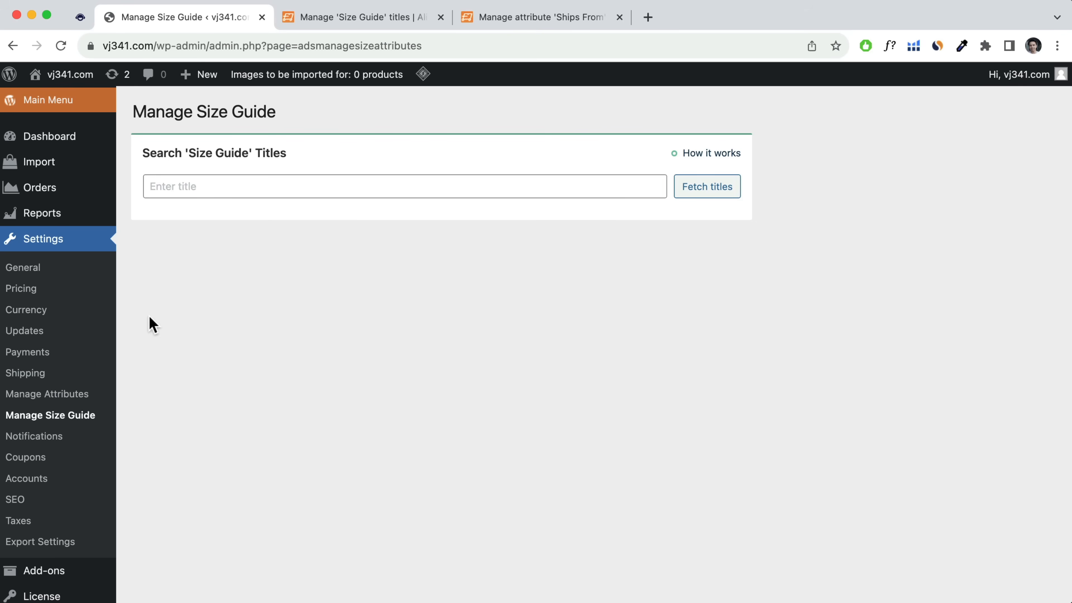
- Add a new, still-disabled coupon under Settings > Coupons, then go to Accounts settings
click(42, 439)
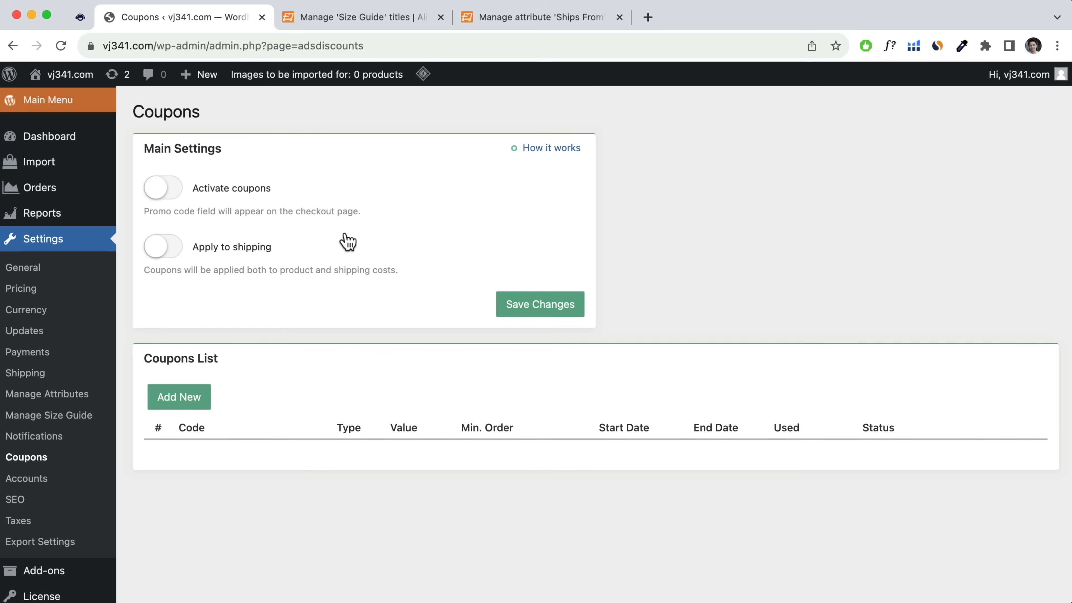
scroll(348, 241, down, 2)
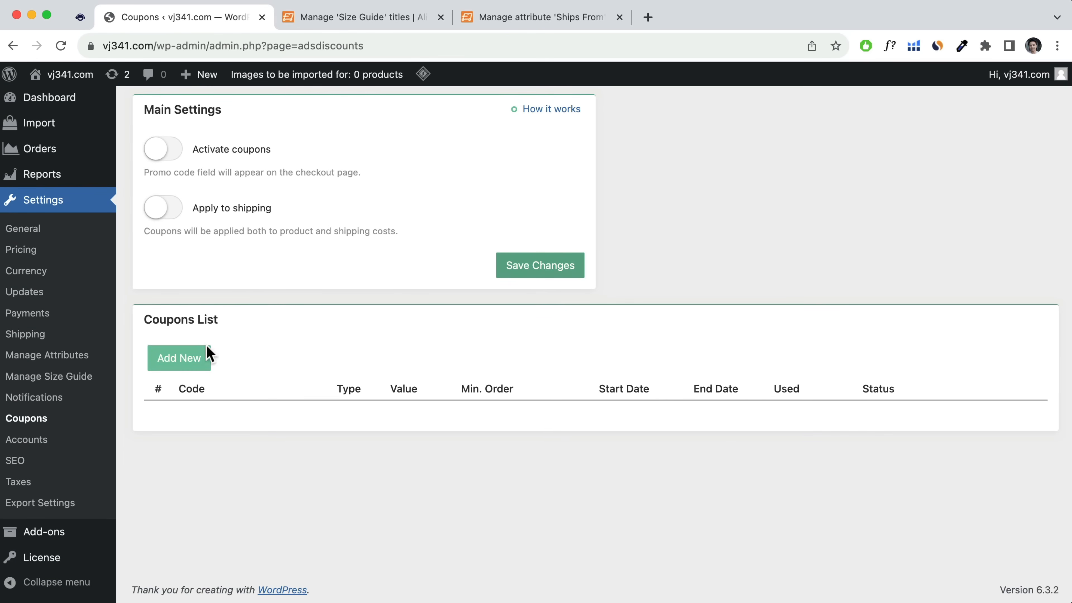
click(192, 359)
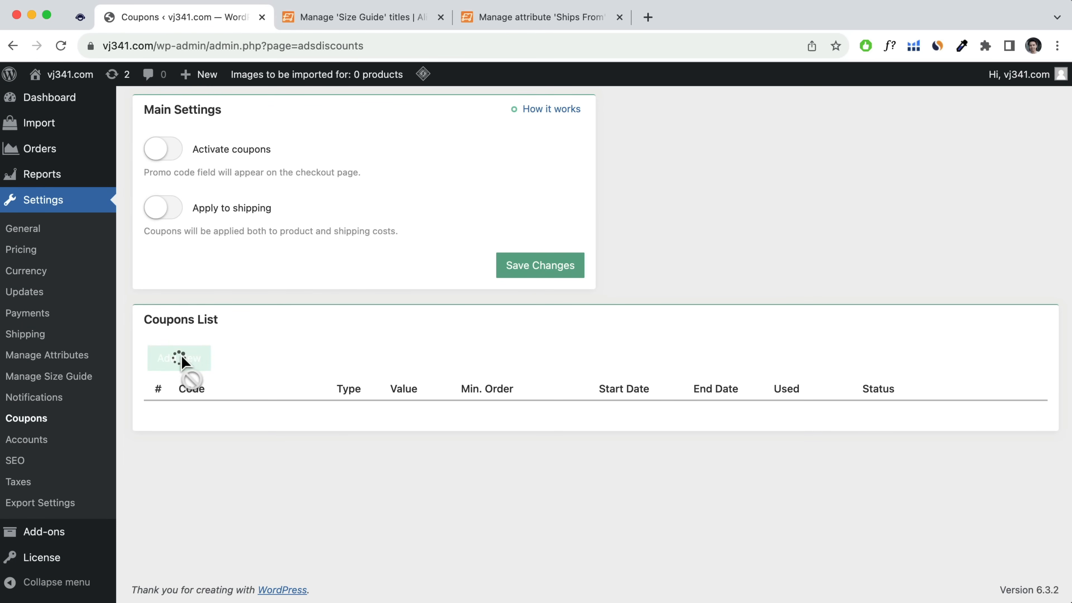
scroll(254, 376, down, 6)
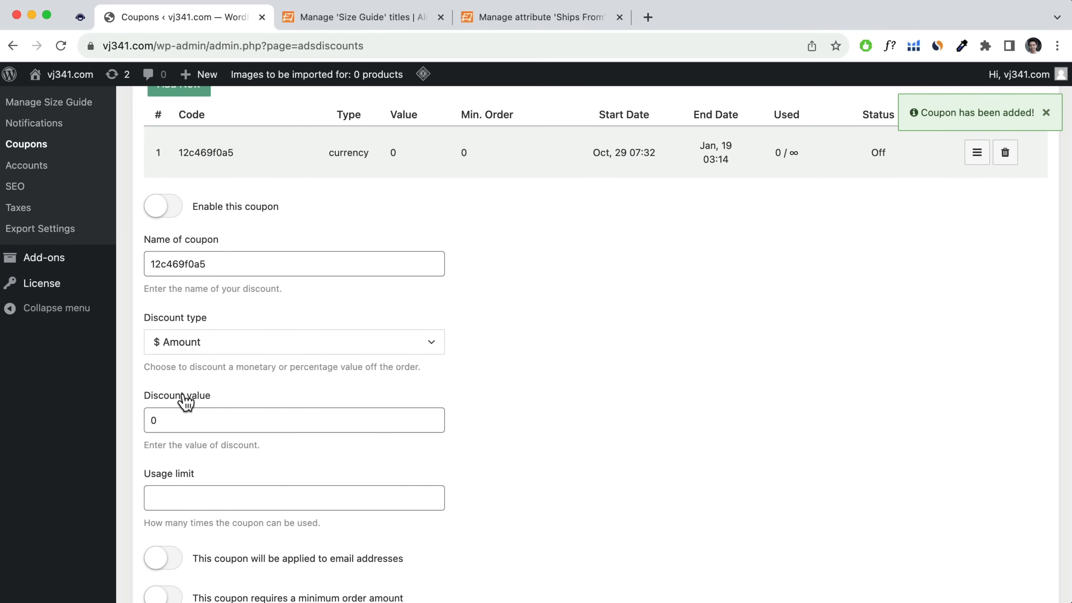
click(37, 168)
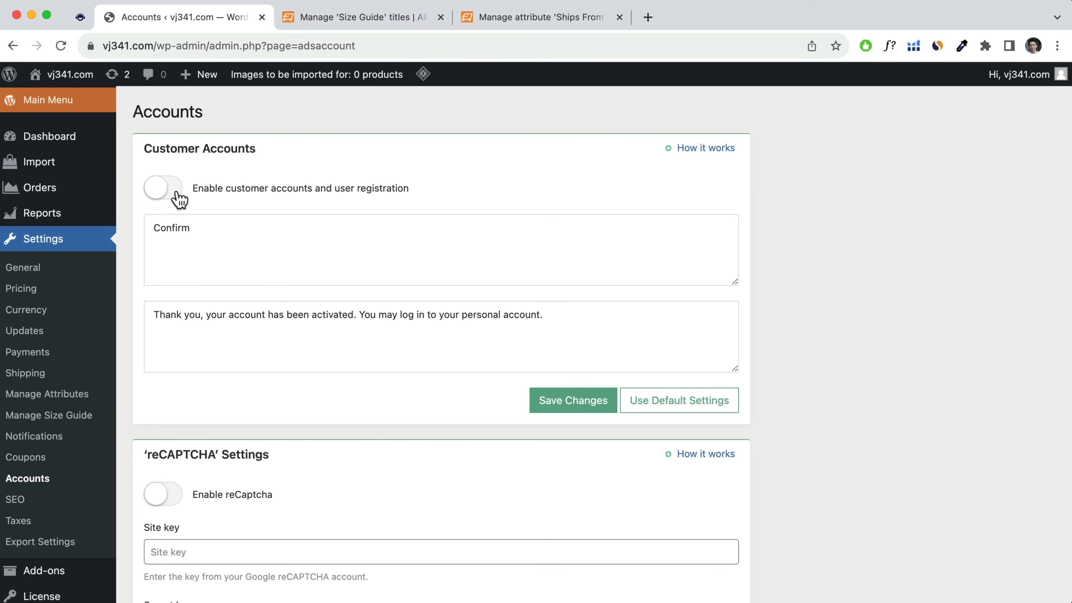
- Review the SEO settings' Home, Product and Category sections with sitemap and meta options on
scroll(179, 202, down, 10)
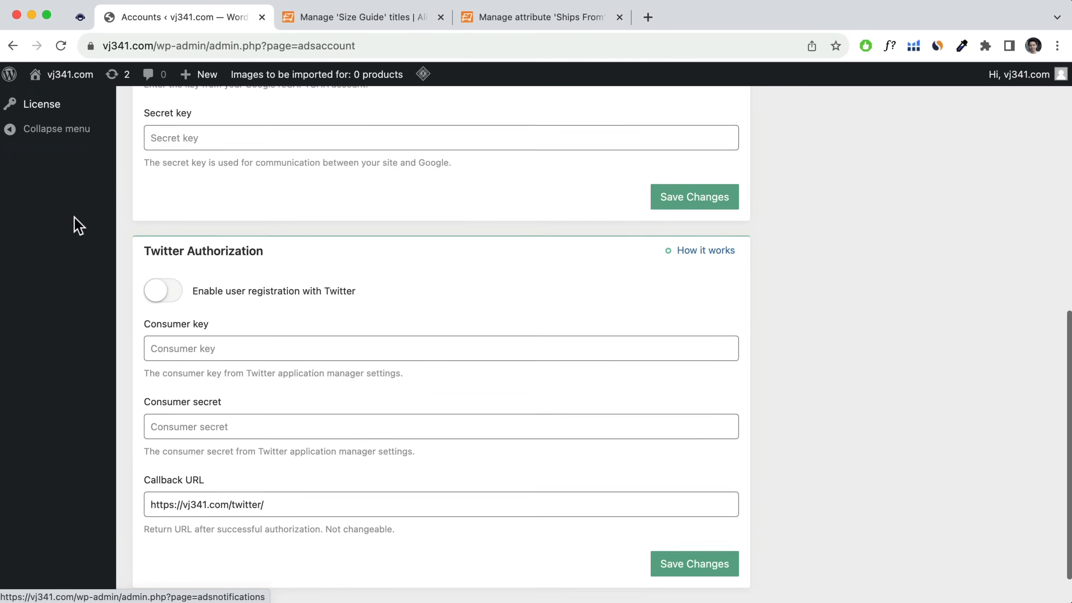
scroll(79, 220, up, 12)
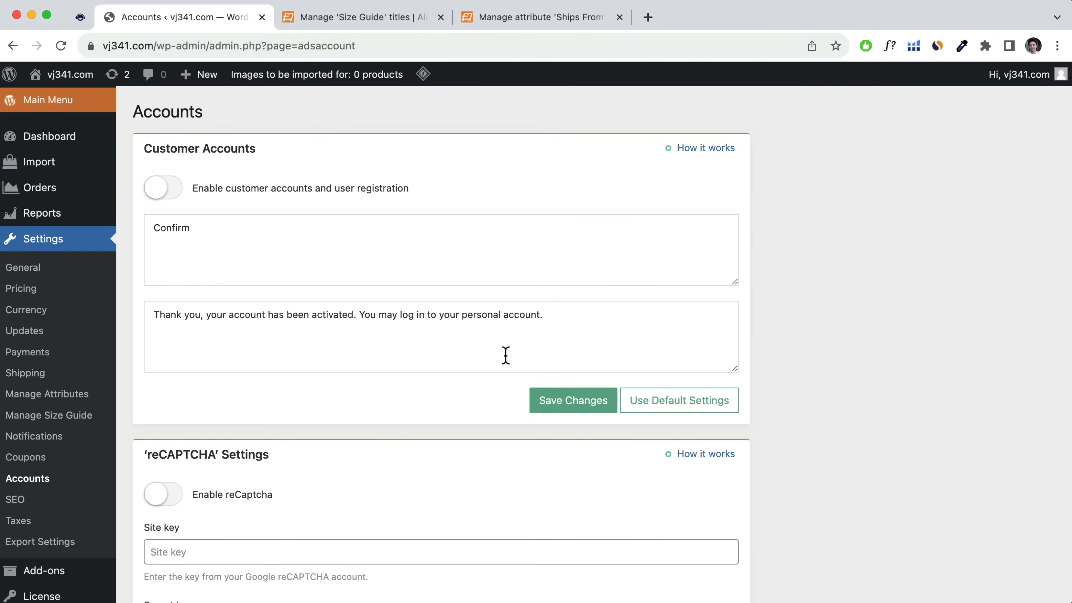
click(17, 499)
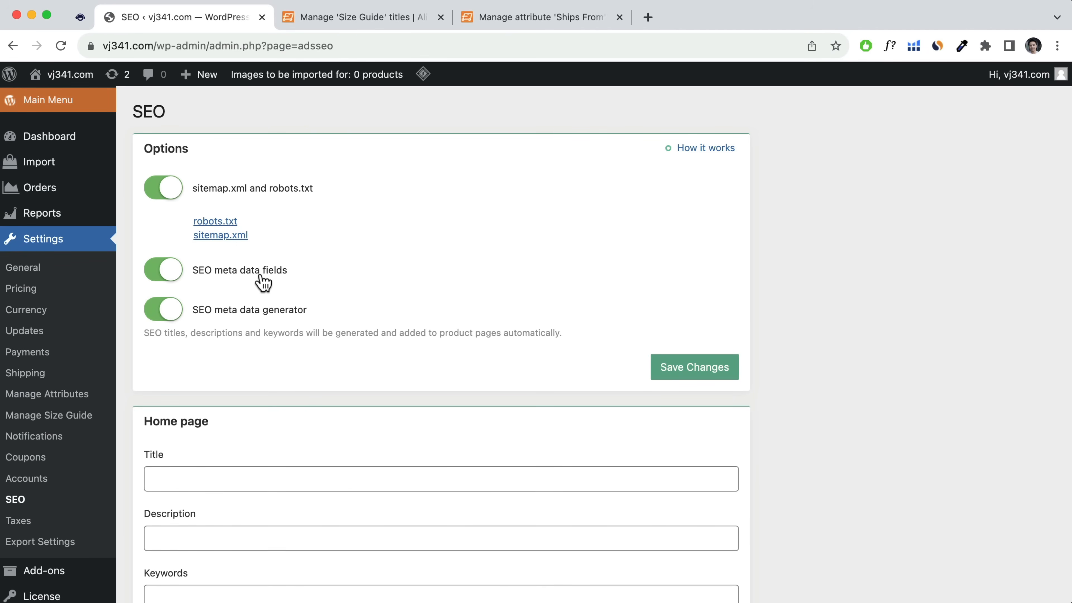
scroll(266, 296, down, 10)
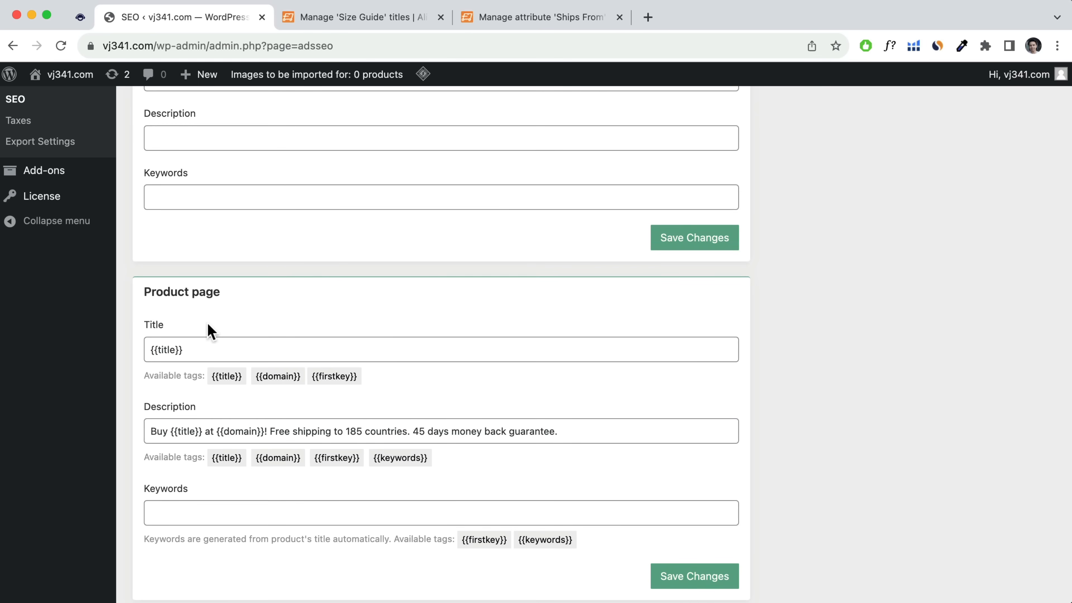
scroll(295, 425, down, 10)
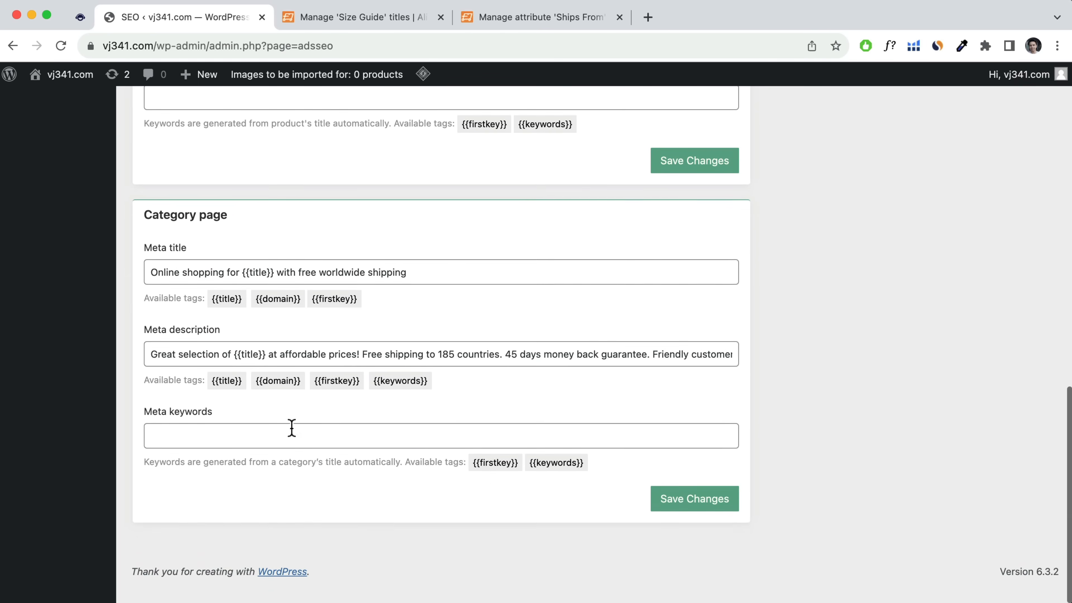
scroll(295, 435, up, 20)
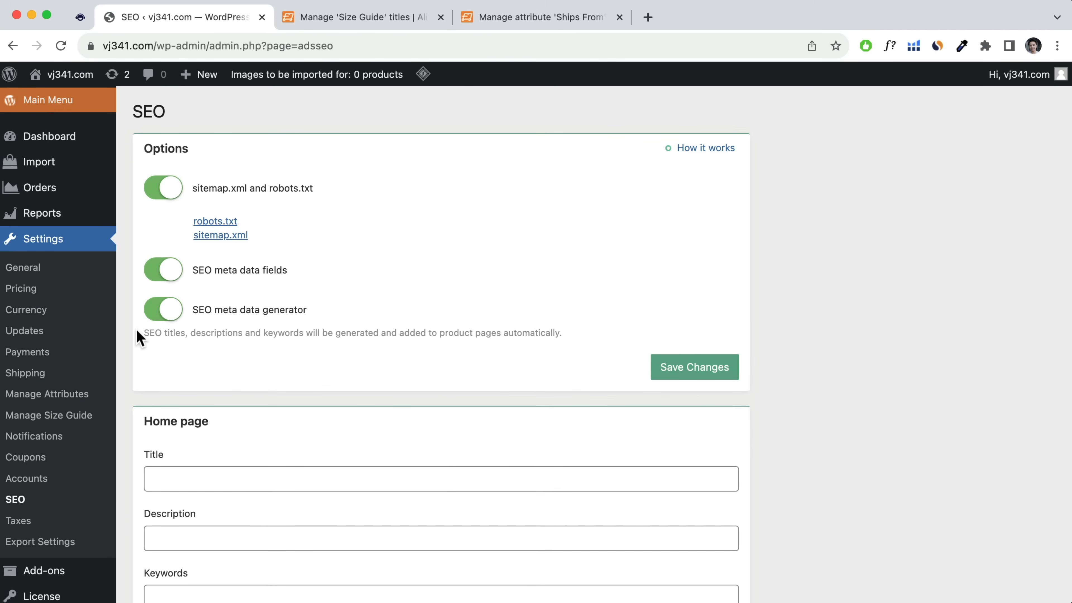
scroll(582, 359, down, 3)
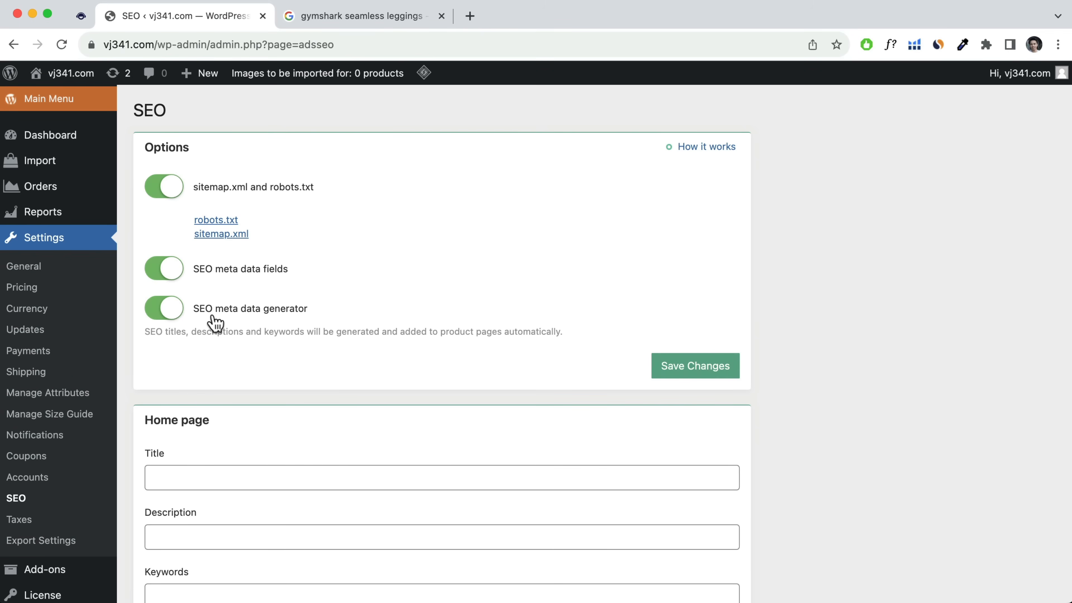
- Open '6 Blades Portable Blender & Juicer Electric' from Products > All Items and review its US $39.00 options
click(68, 100)
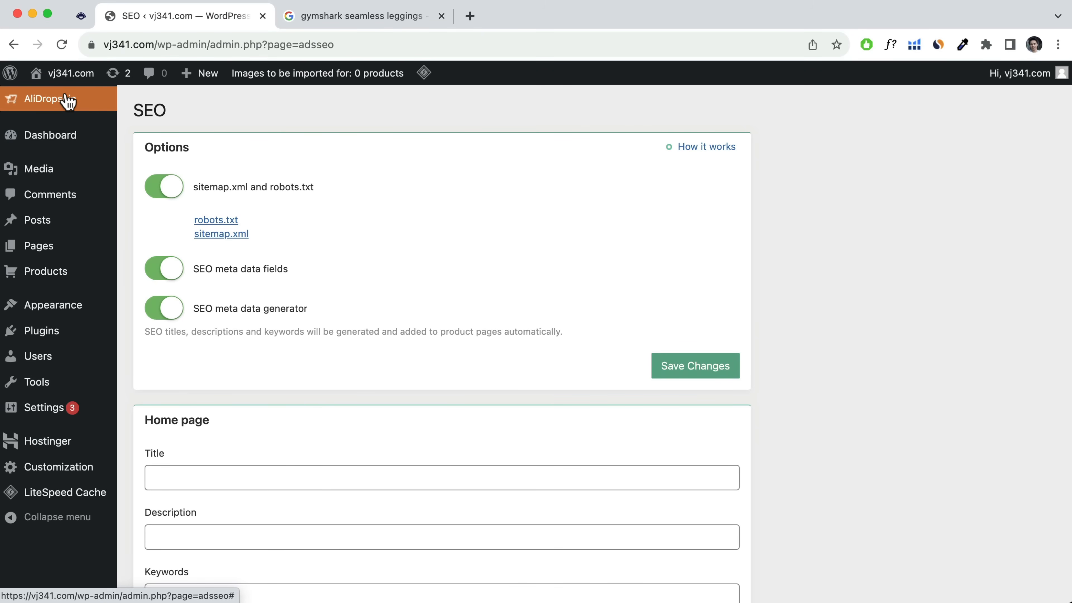
click(47, 275)
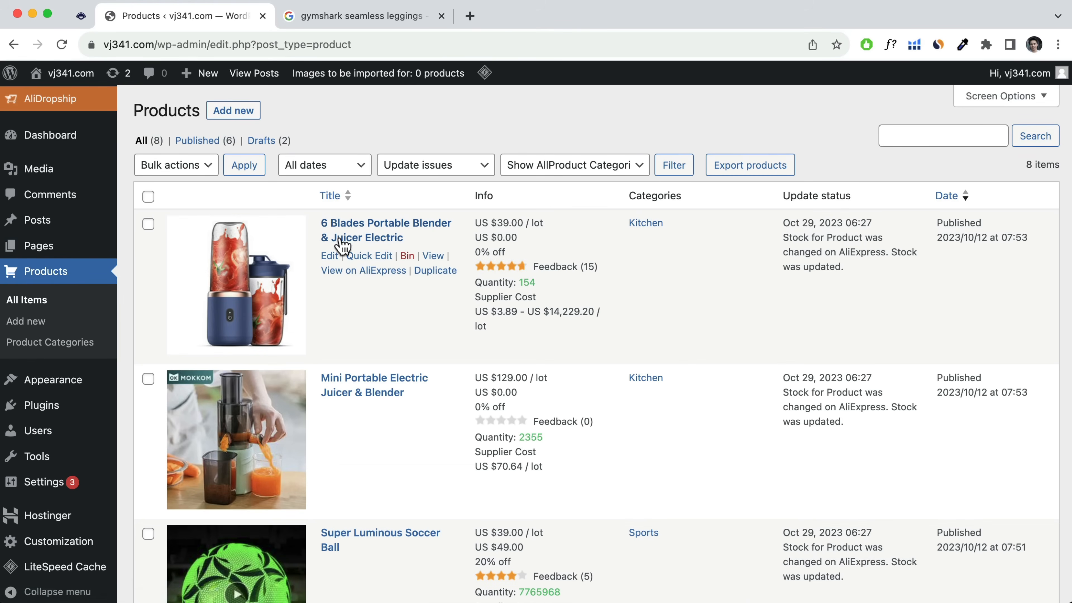
click(361, 240)
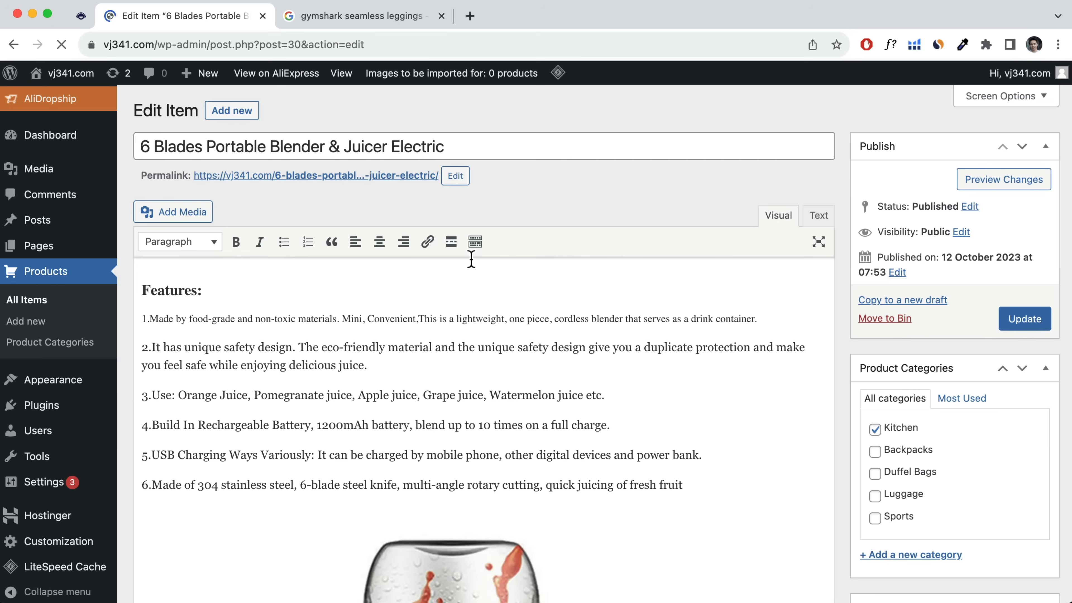
scroll(471, 259, down, 3)
scroll(471, 259, down, 15)
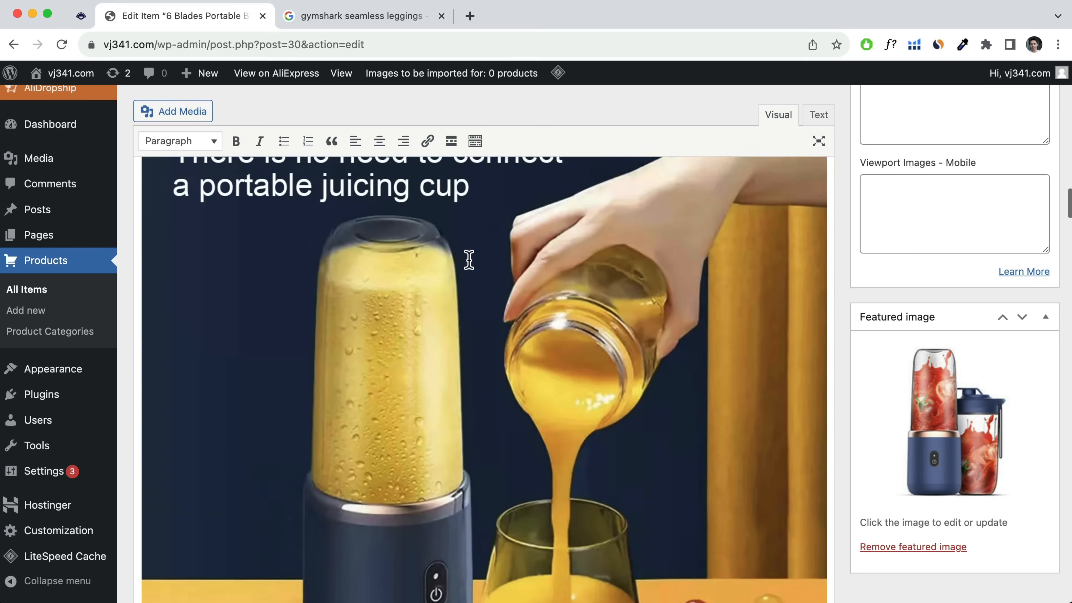
scroll(468, 260, down, 20)
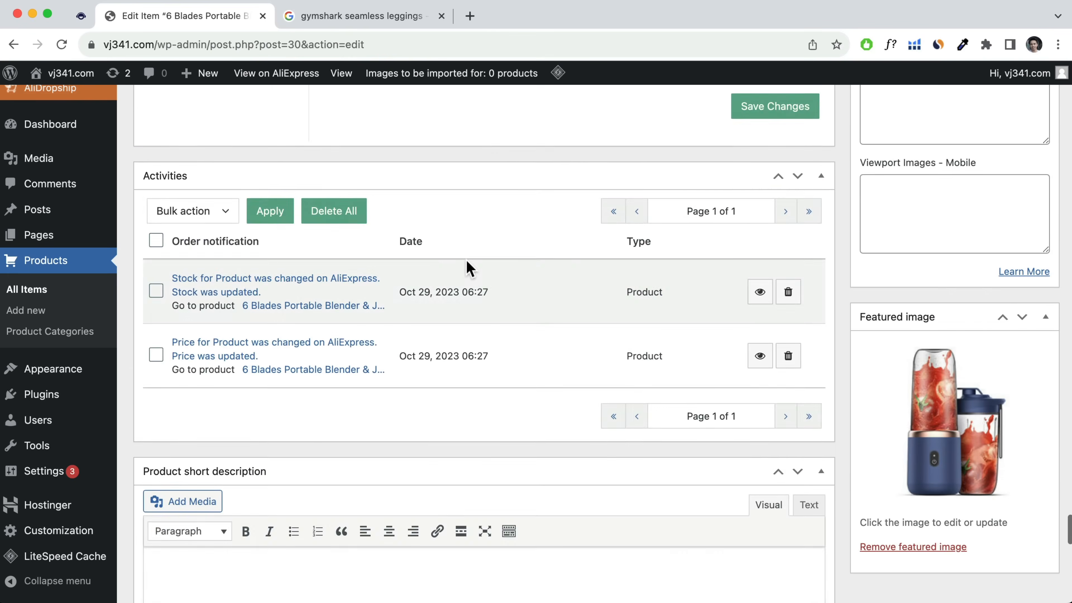
scroll(467, 261, up, 1)
scroll(467, 261, down, 2)
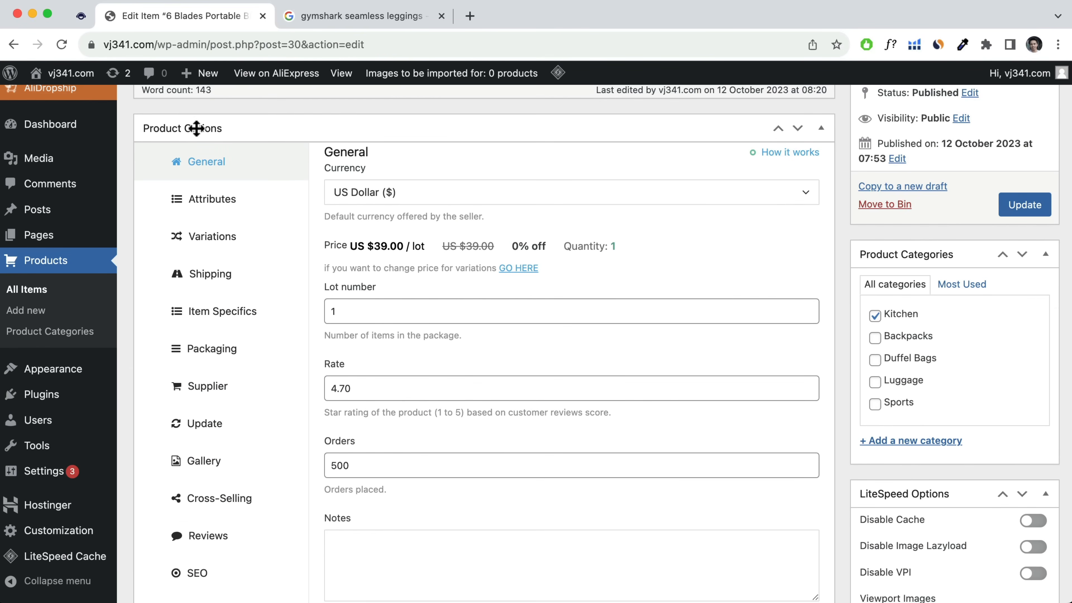
- Inspect the blender's SEO title, description and keywords, then view the 'gymshark seamless leggings' Google results
scroll(212, 203, up, 1)
scroll(285, 361, down, 5)
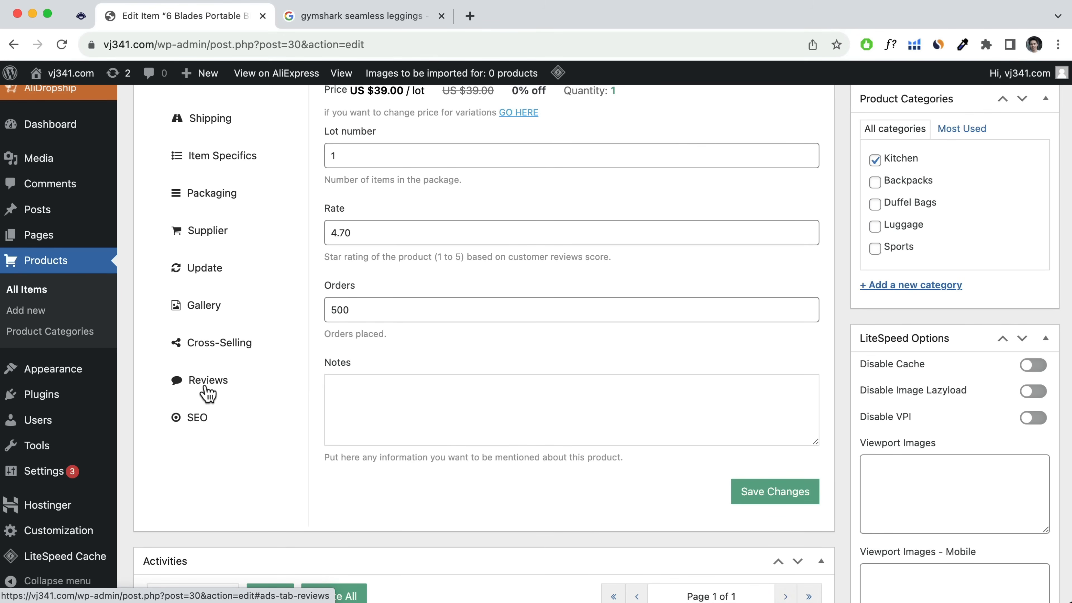
click(198, 420)
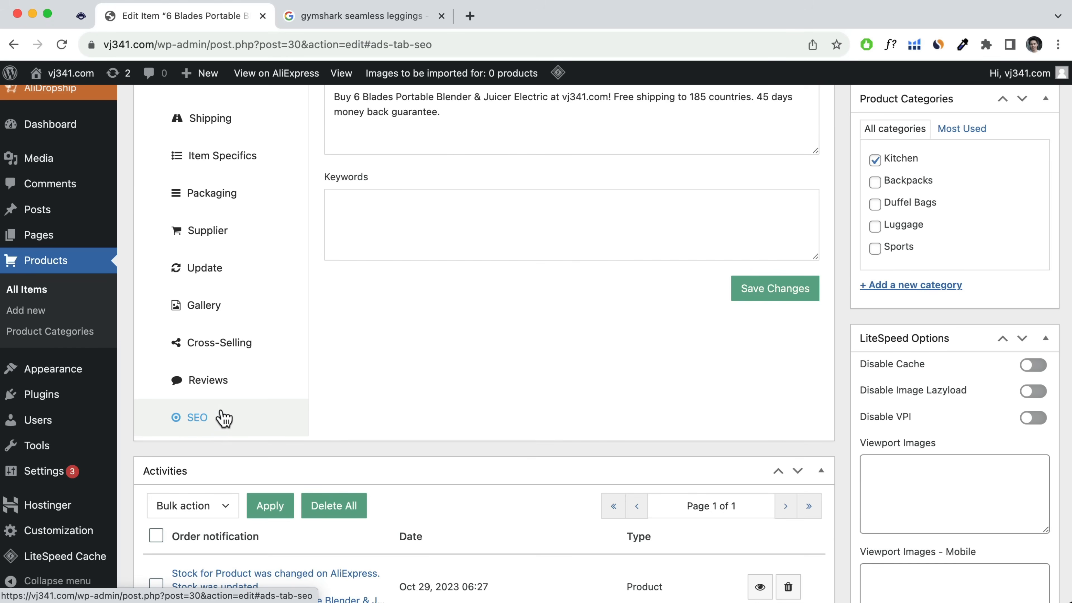
scroll(218, 417, up, 6)
drag(526, 266, 322, 265)
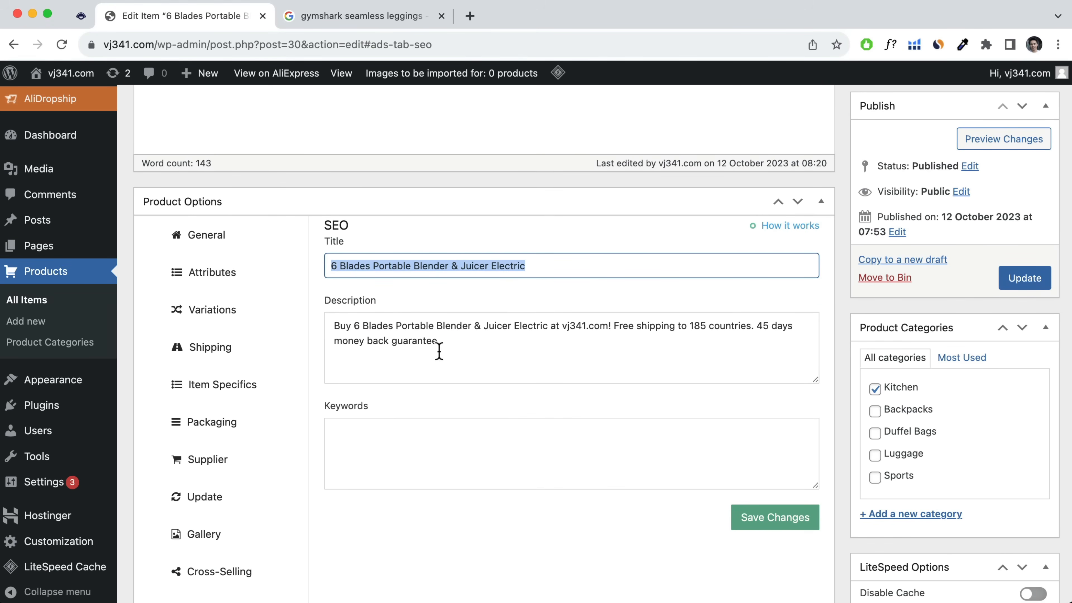
drag(439, 351, 335, 329)
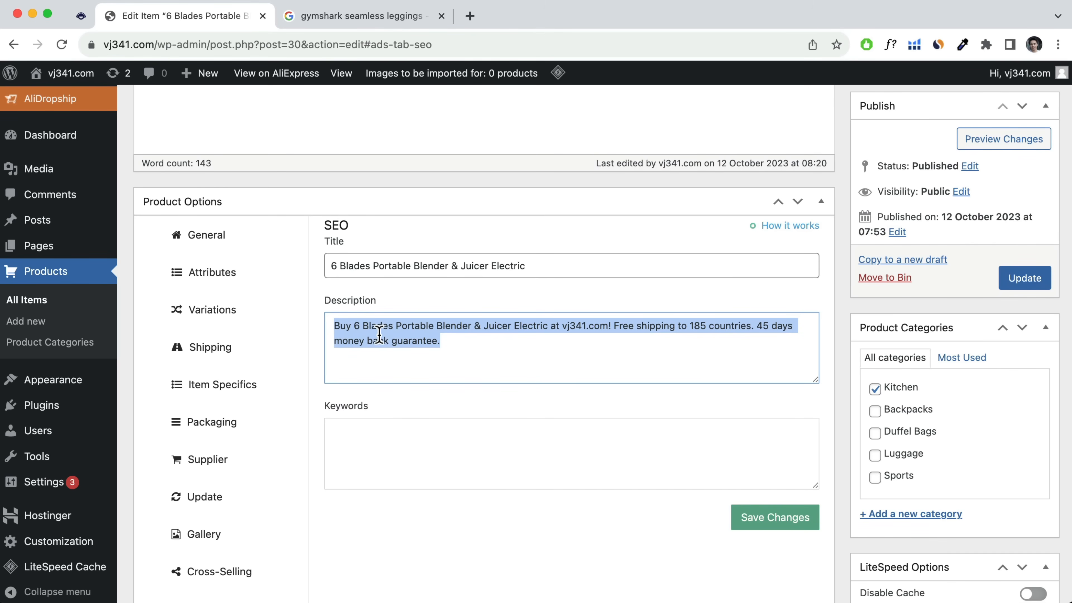
click(381, 430)
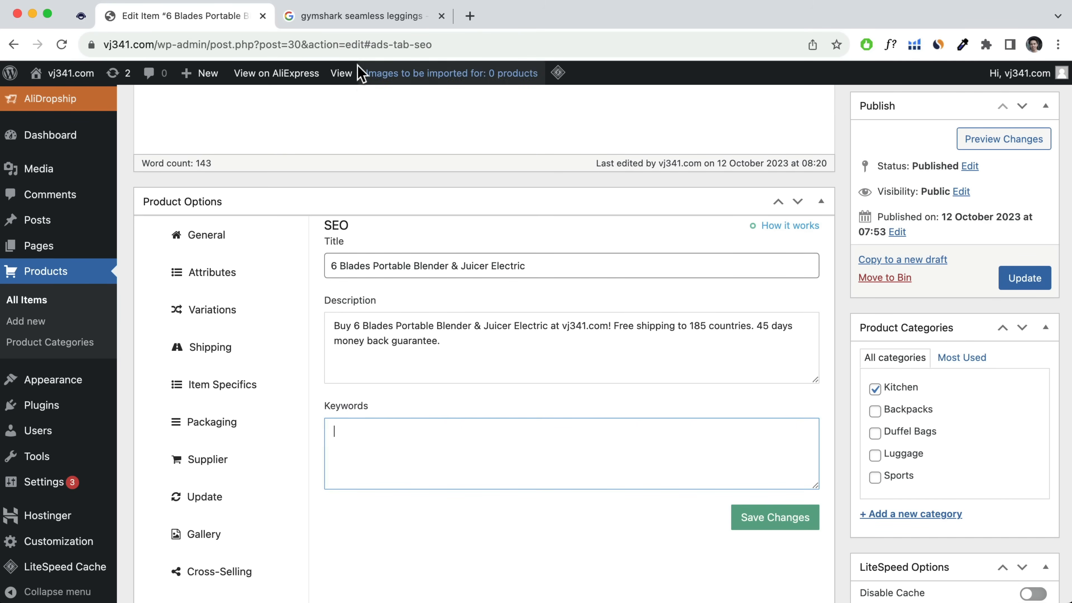
click(349, 21)
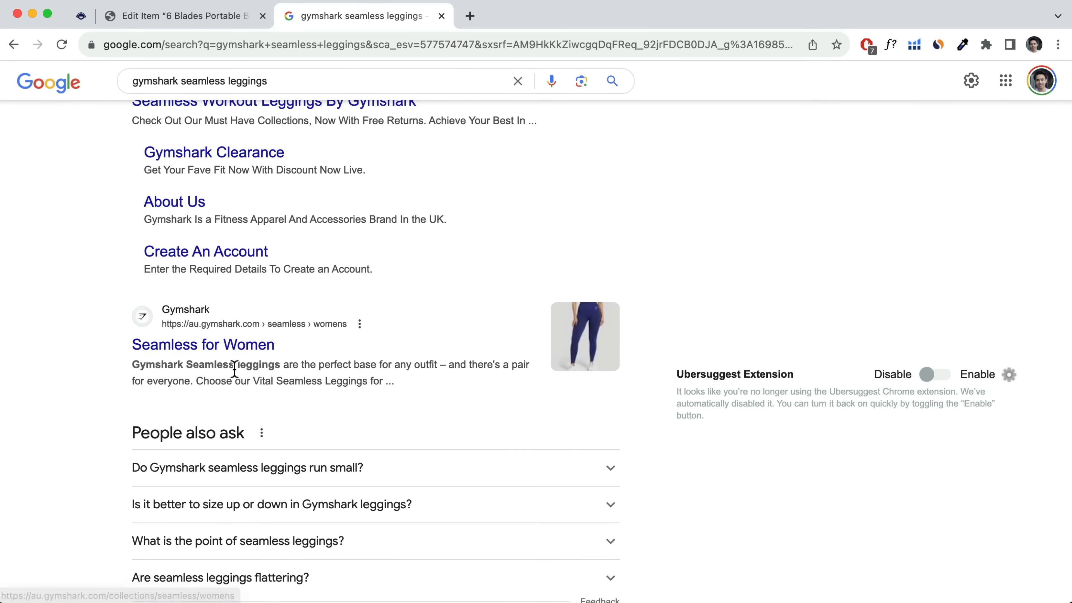
- Highlight the Gymshark Seamless for Women result's description, then return to the blender's edit page
drag(399, 382, 136, 366)
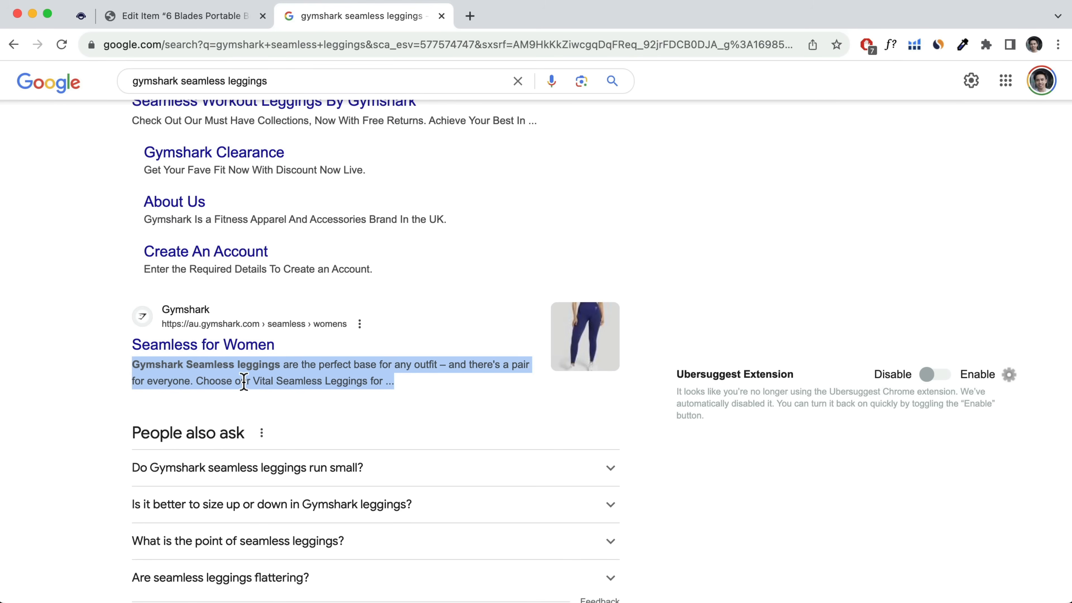
click(193, 17)
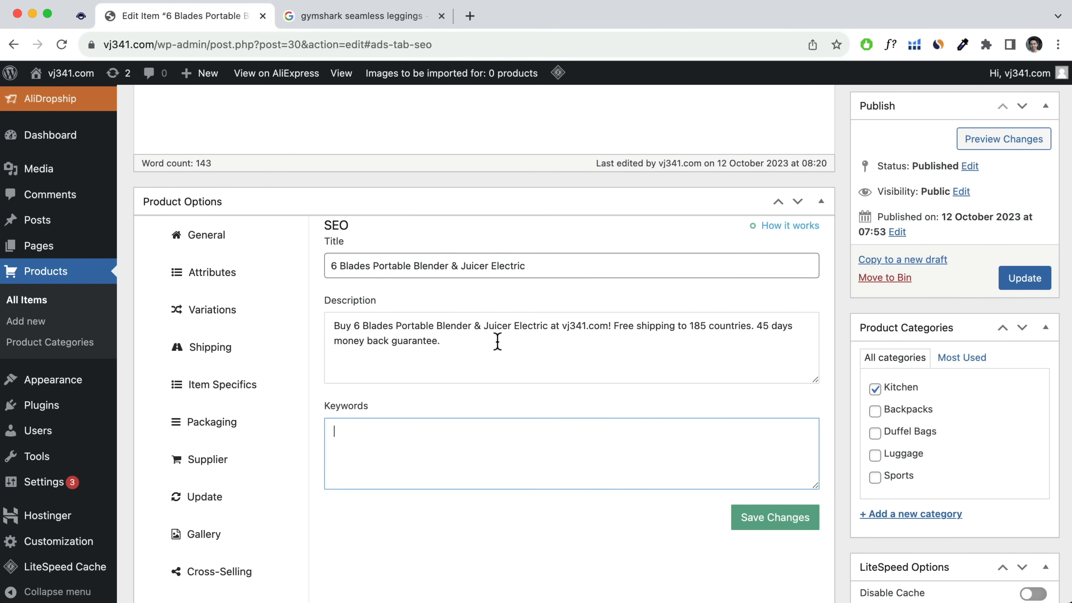
- Select the SEO title '6 Blades Portable Blender & Juicer Electric' and its description text
drag(531, 268, 312, 294)
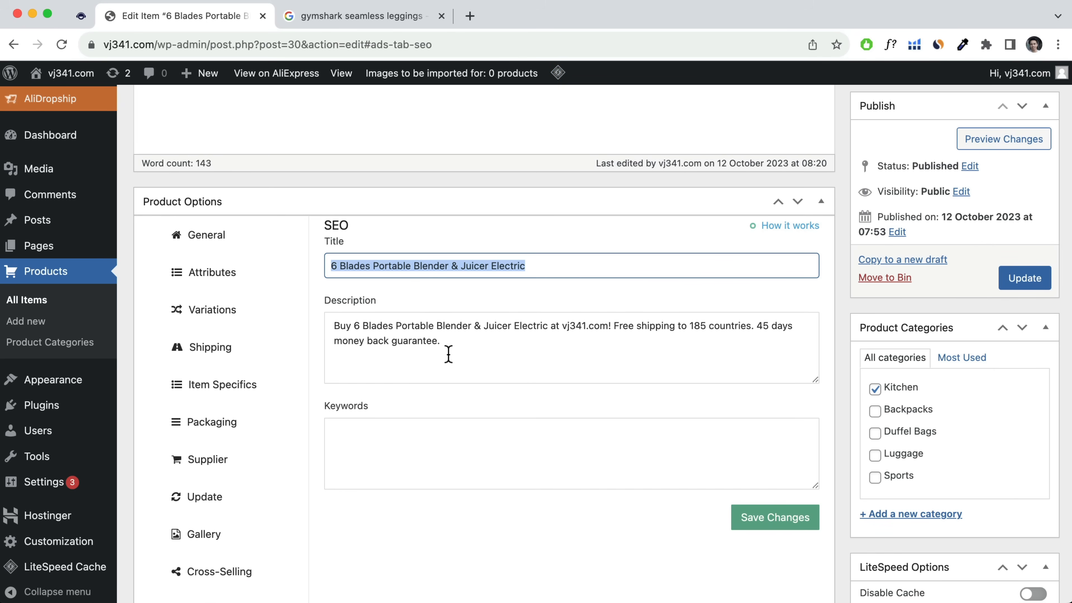
drag(463, 340, 326, 330)
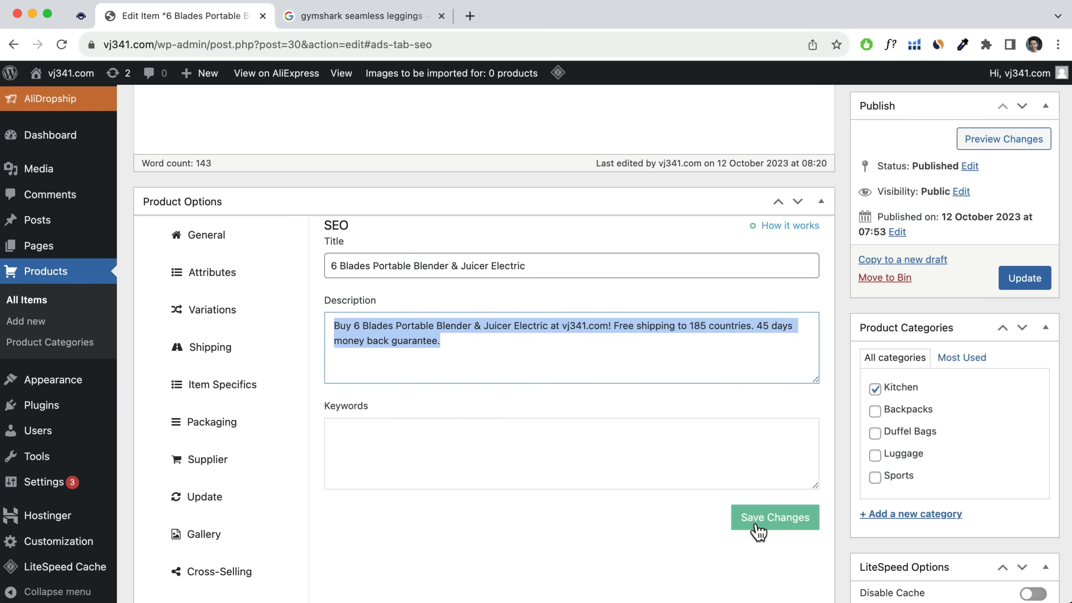
- Check the Taxes page's 'Calculate tax rates based on' choices, then view the TaxJar origin/destination article
click(43, 104)
mouse_move(51, 240)
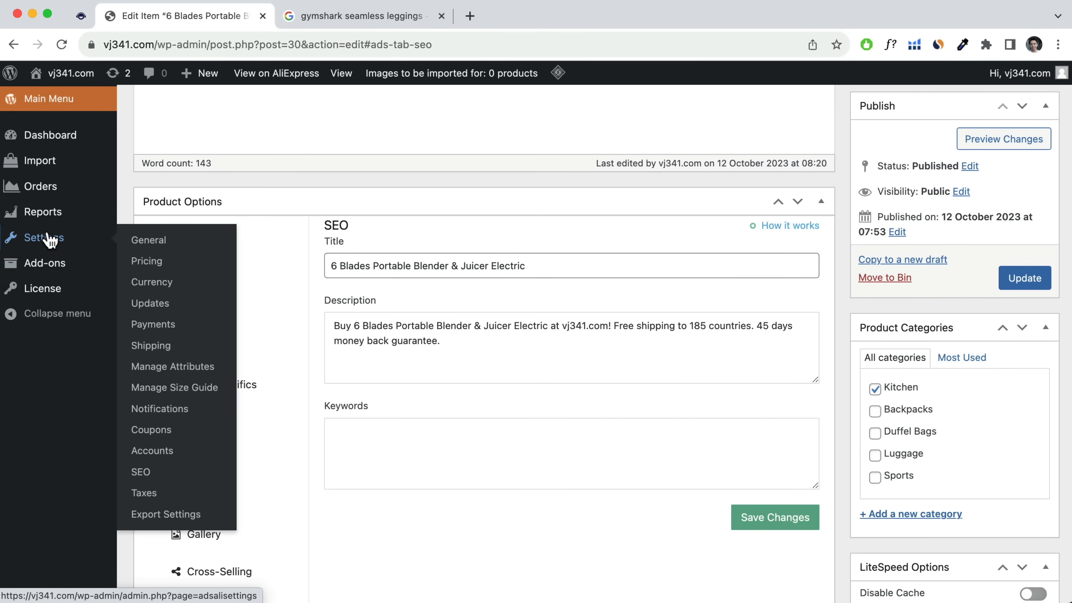
click(151, 493)
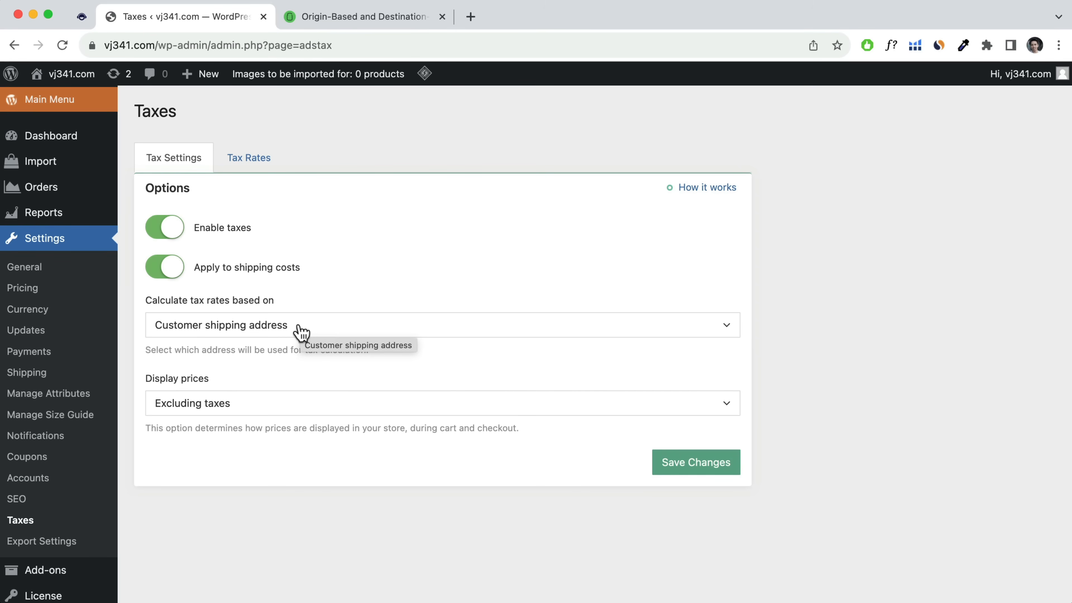
click(286, 332)
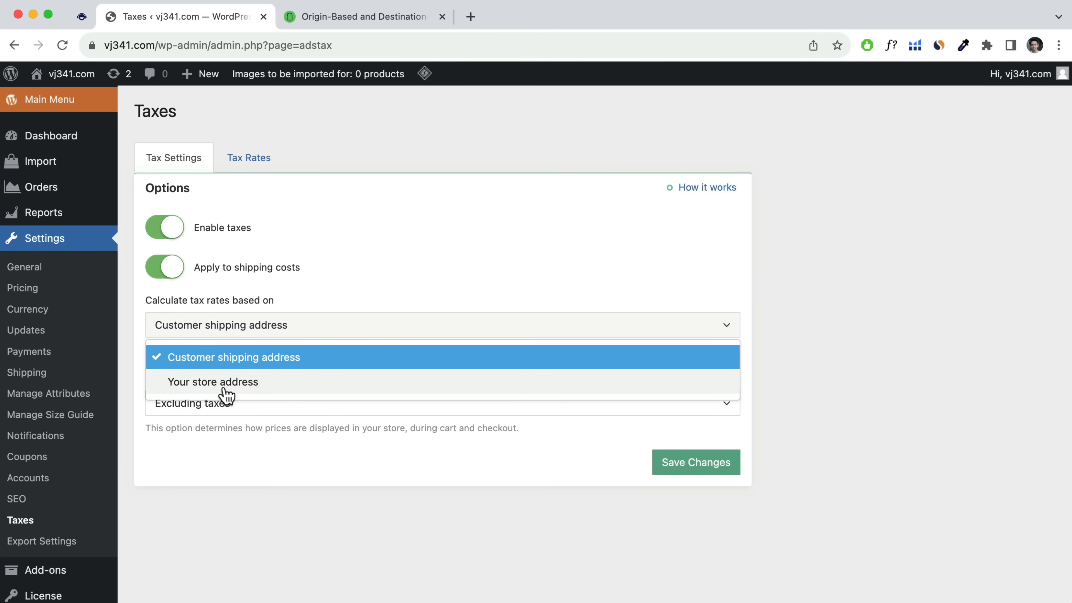
click(347, 13)
scroll(307, 223, up, 10)
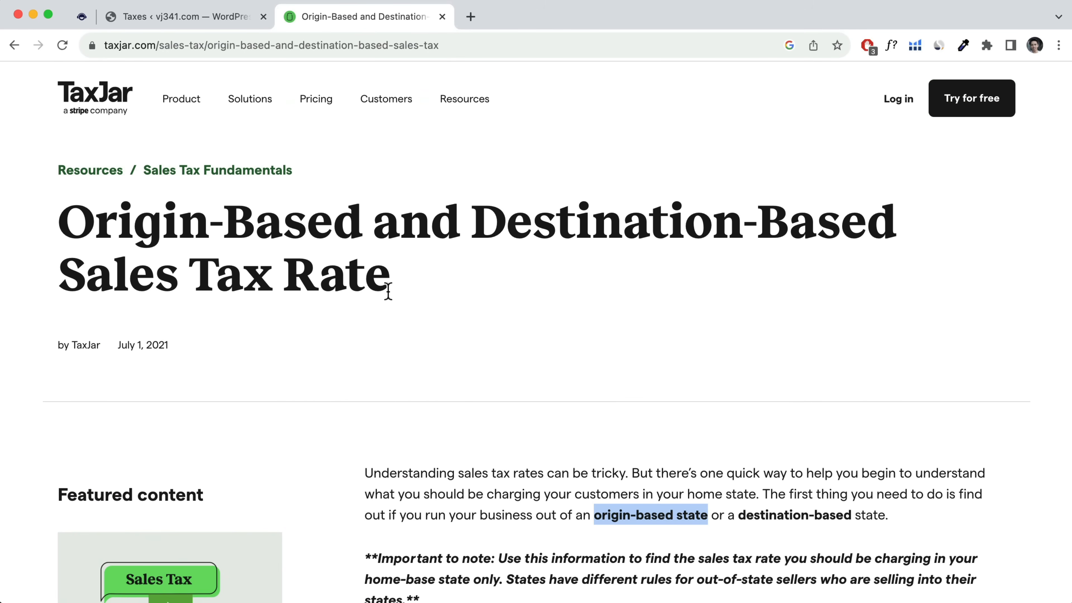
- Read the TaxJar origin- versus destination-based tax article, then keep Customer shipping address as the tax basis
click(192, 23)
click(300, 24)
click(210, 21)
click(388, 309)
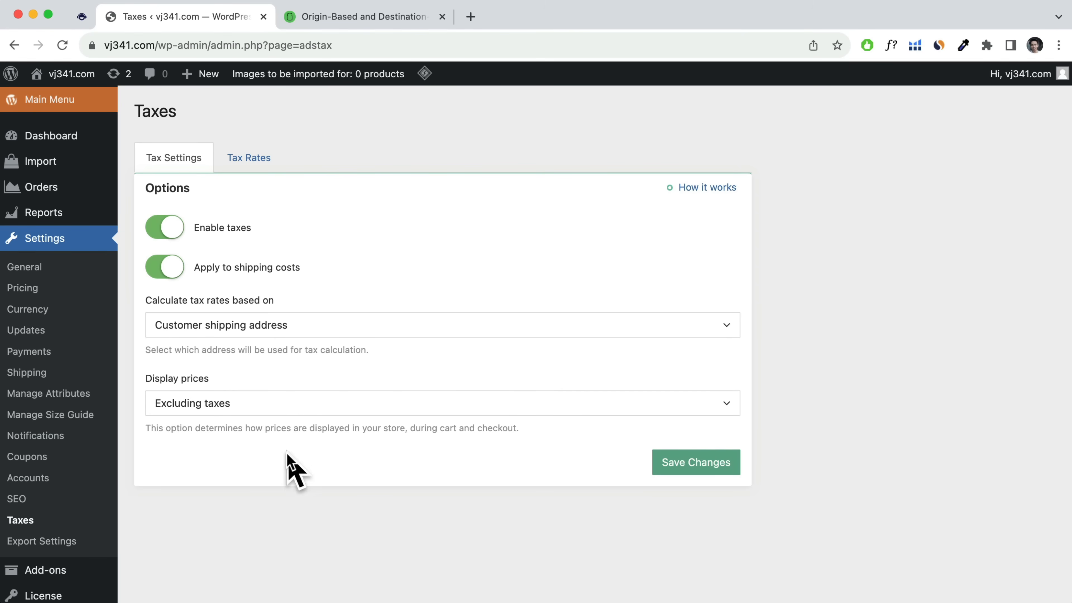
- Set Display prices to Excluding taxes and save the tax settings
click(295, 412)
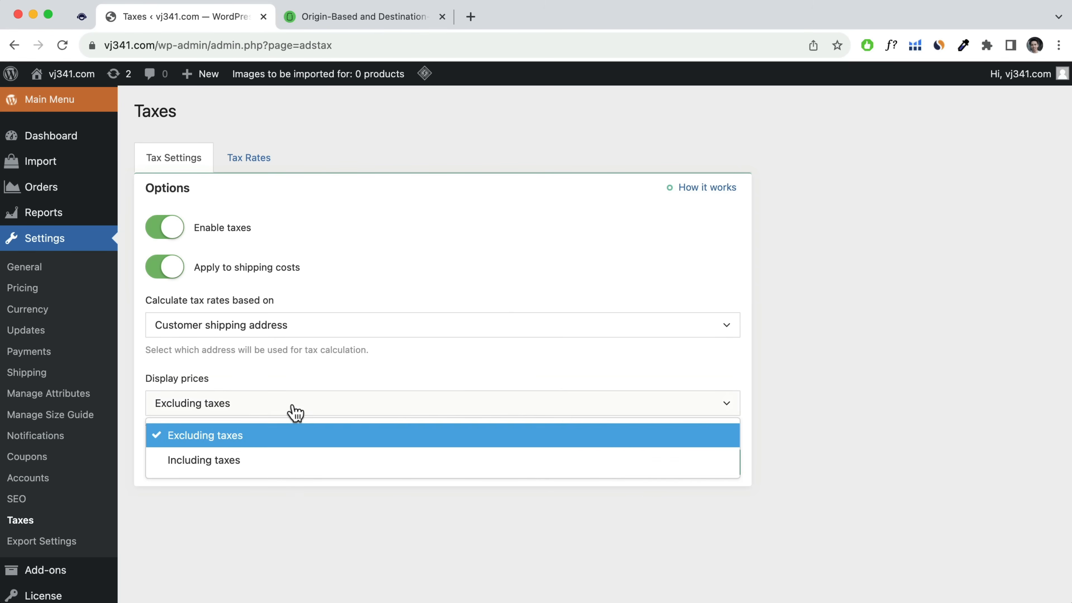
click(216, 462)
click(279, 405)
click(228, 439)
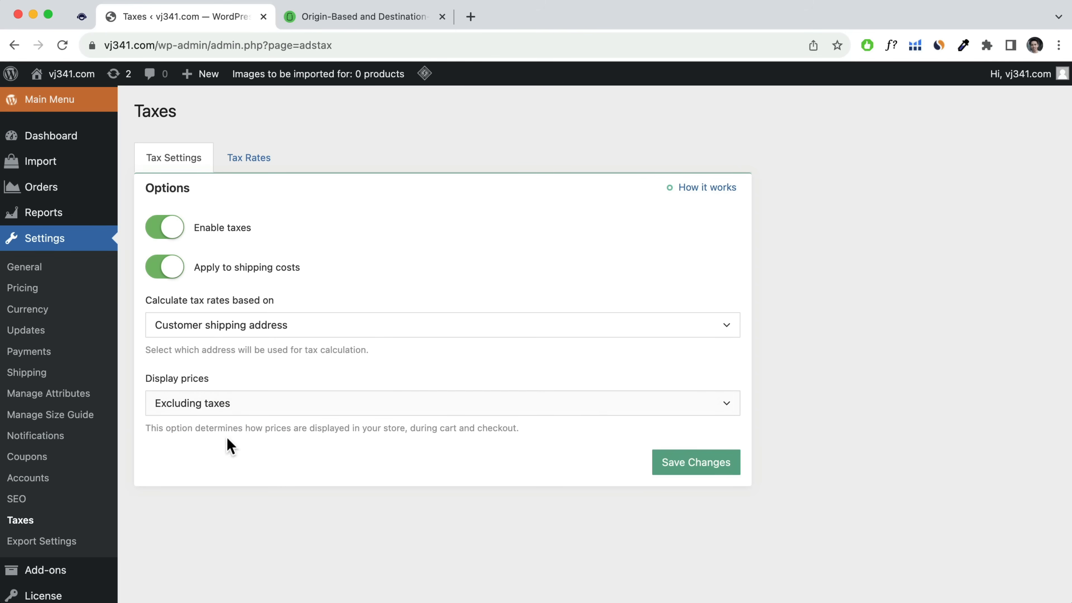
click(688, 465)
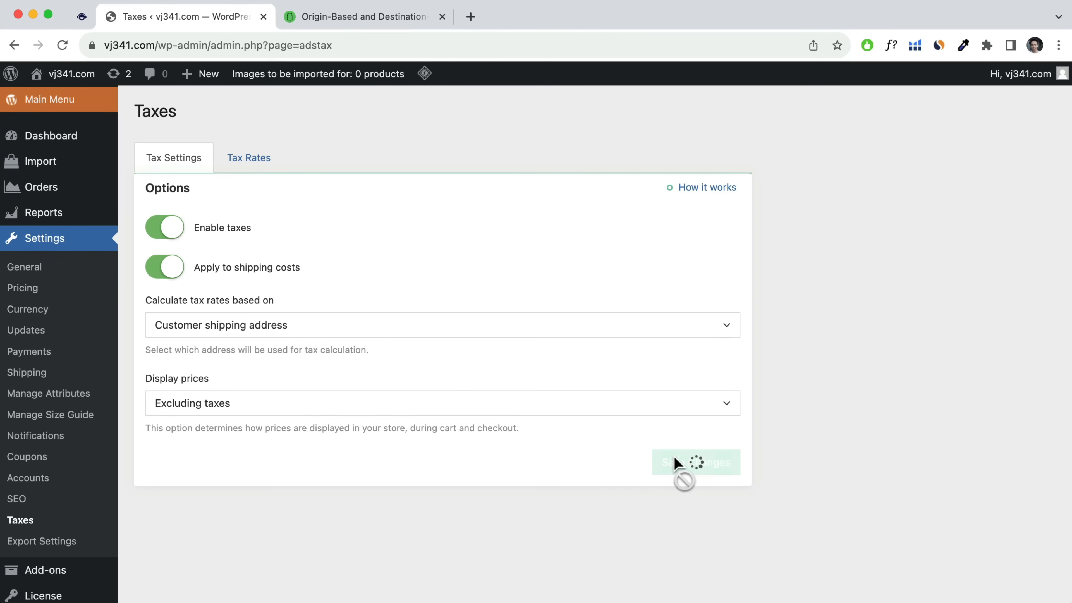
- Review the Tax Rates table's Australia row with GST at a 10% rate
click(248, 160)
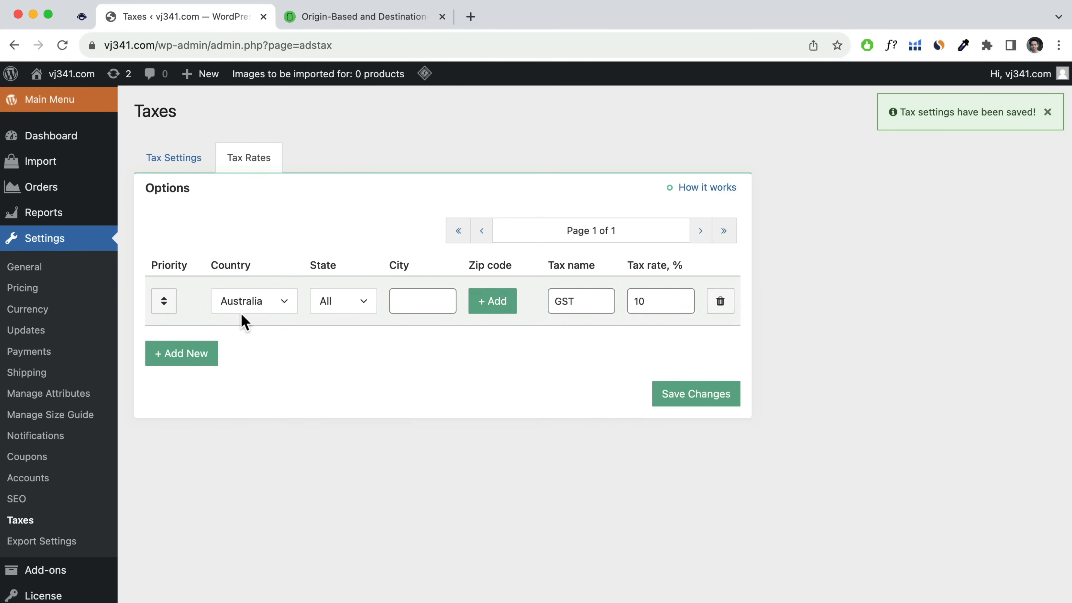
click(277, 312)
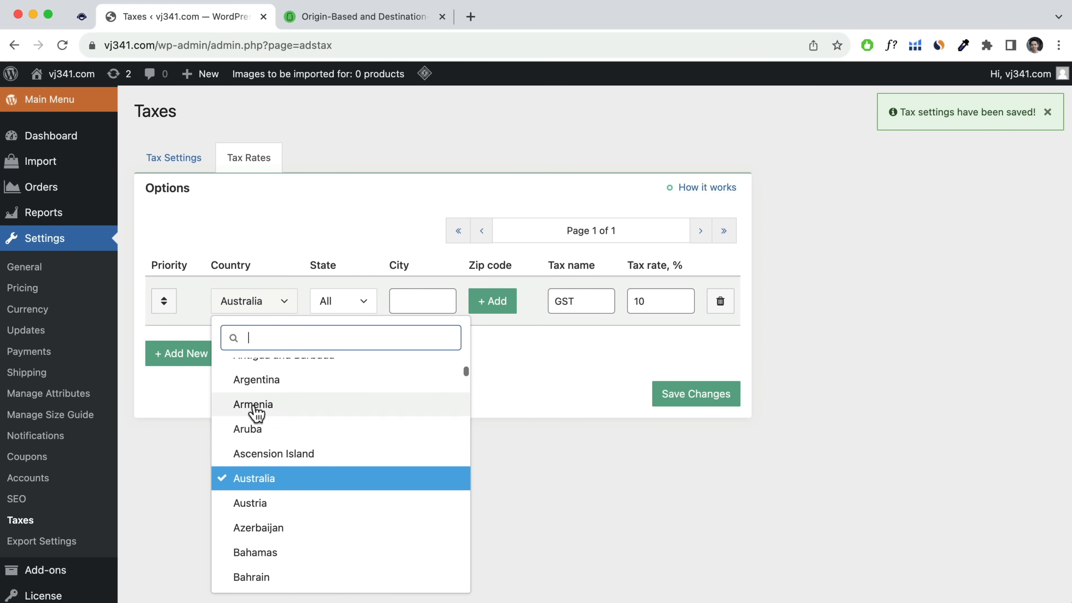
click(364, 246)
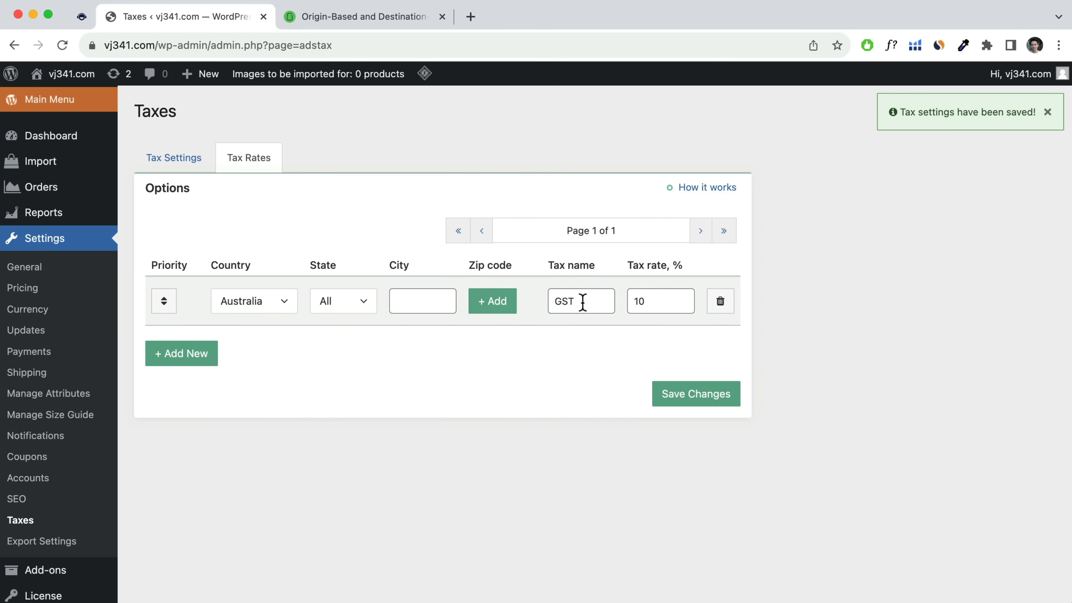
drag(583, 301, 555, 299)
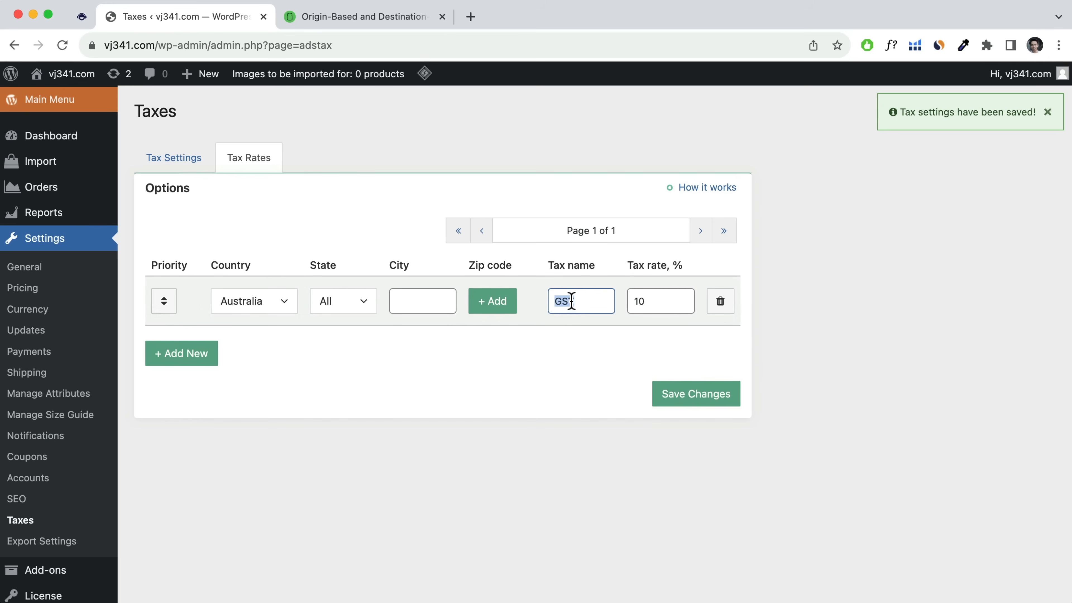
click(641, 301)
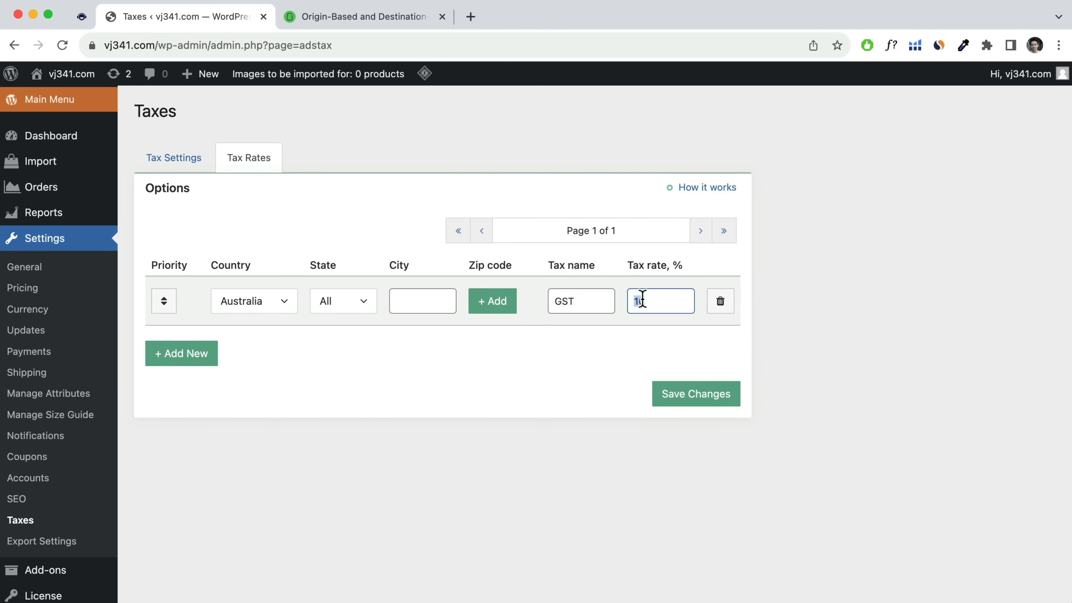
drag(642, 301, 680, 408)
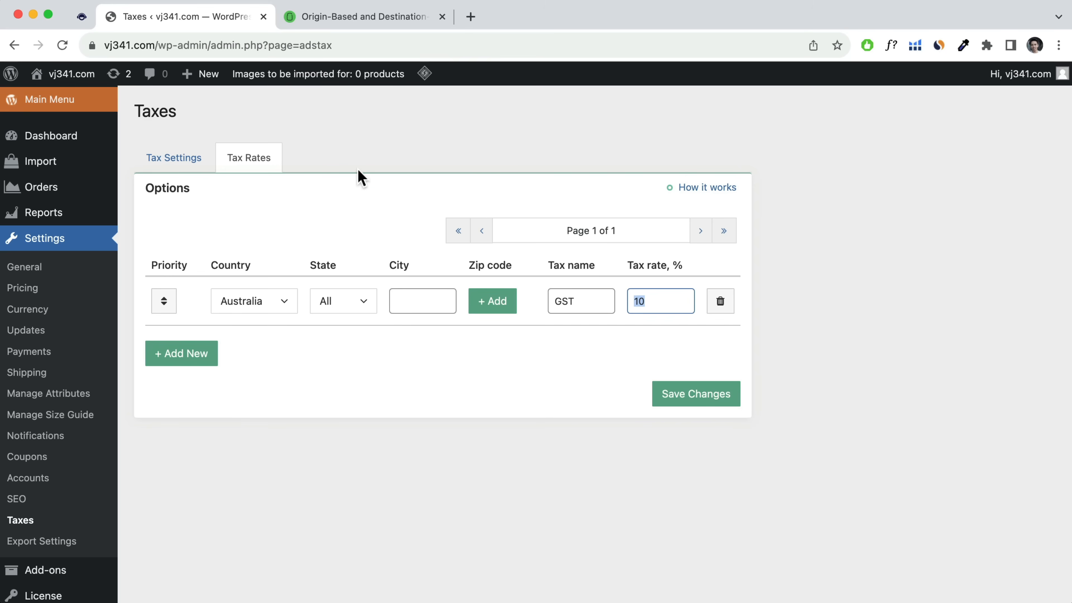
- Scroll the TaxJar article to the list of origin-based sales tax states, then return to WordPress
click(353, 17)
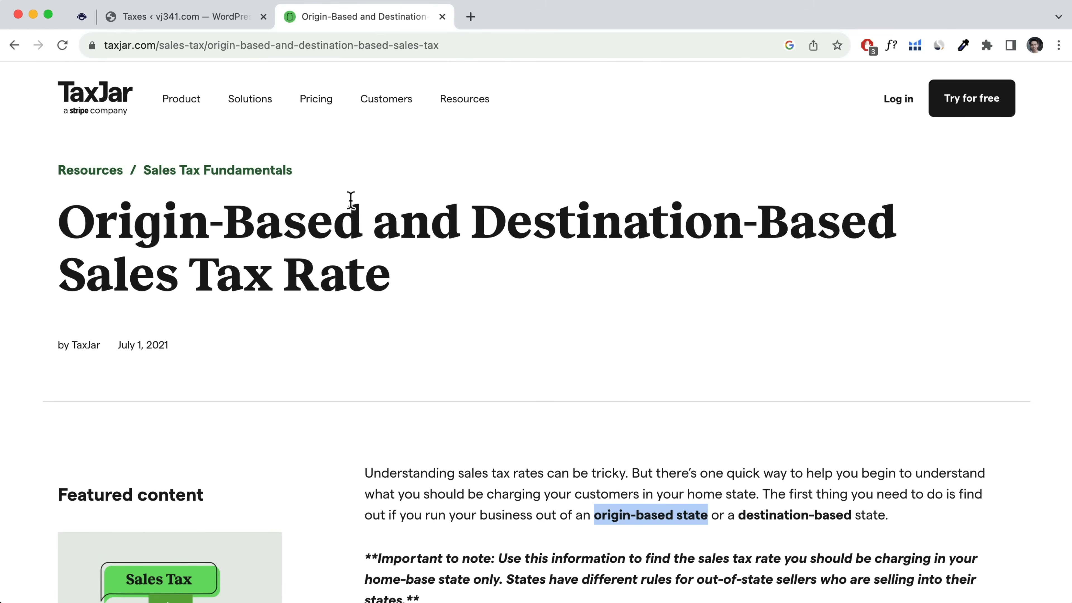
scroll(317, 254, down, 10)
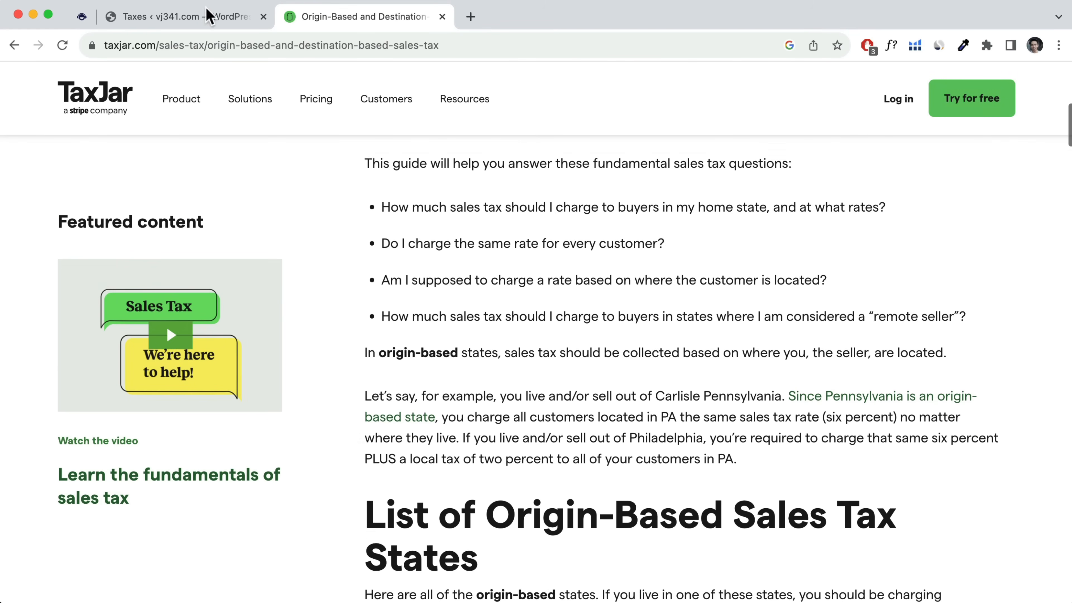
scroll(319, 287, down, 3)
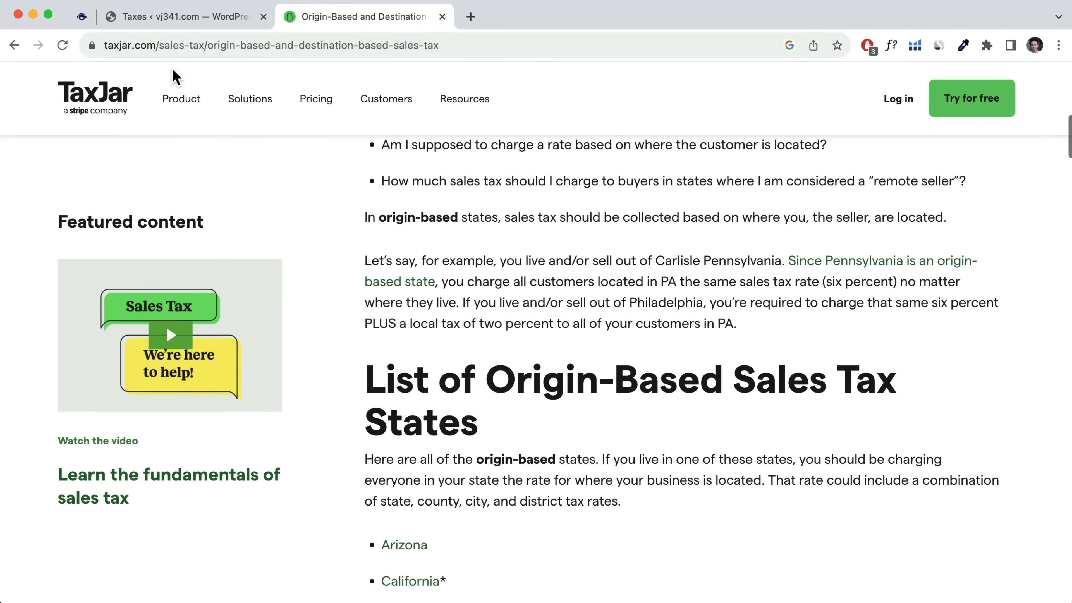
click(173, 19)
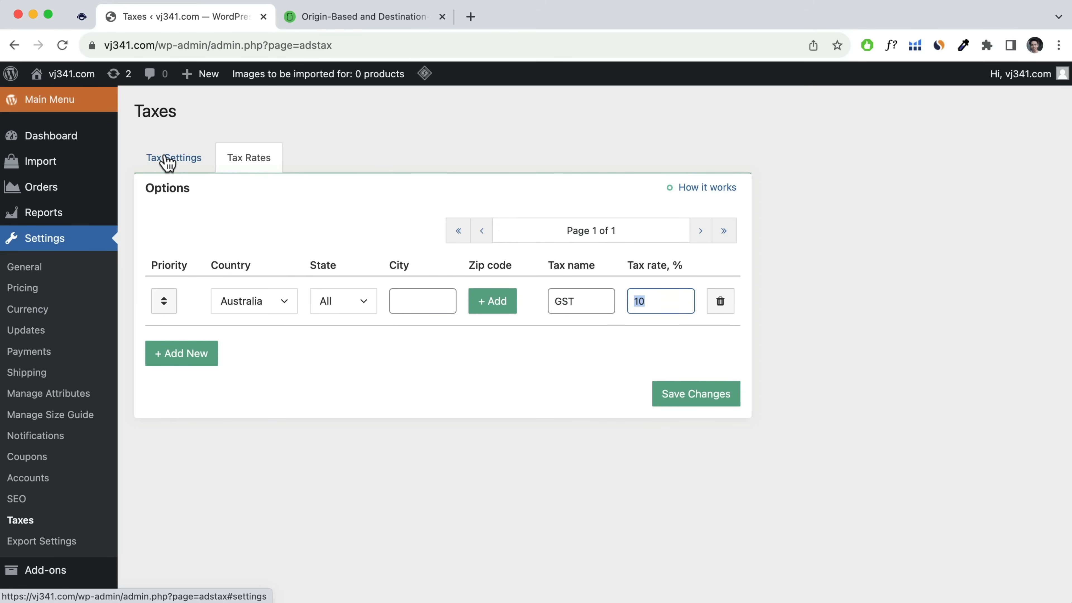
- In Settings > Payments, choose Stripe as the card payment service
scroll(42, 440, down, 2)
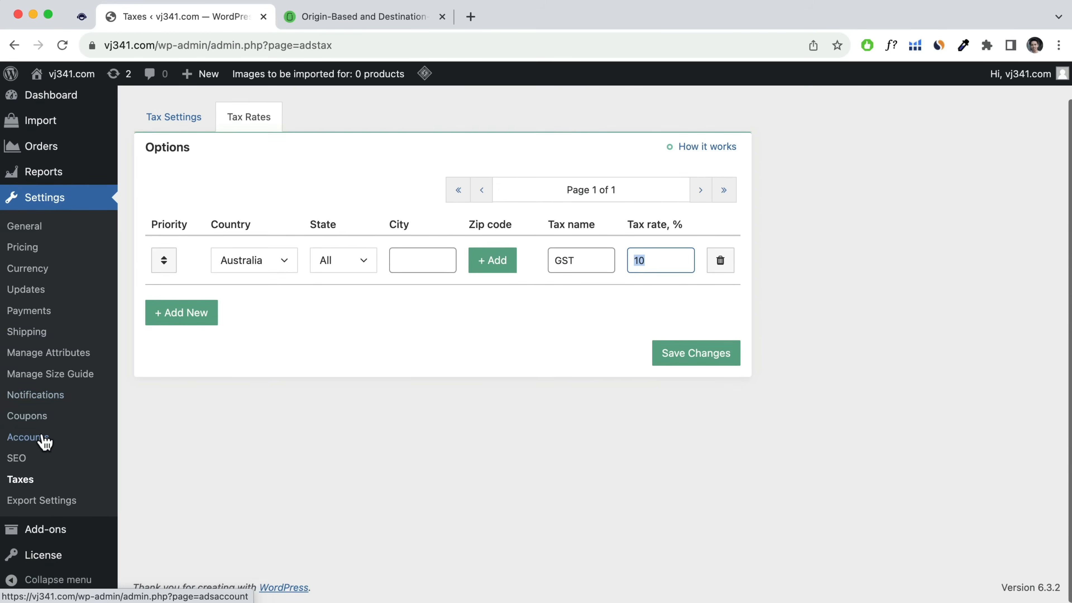
click(38, 314)
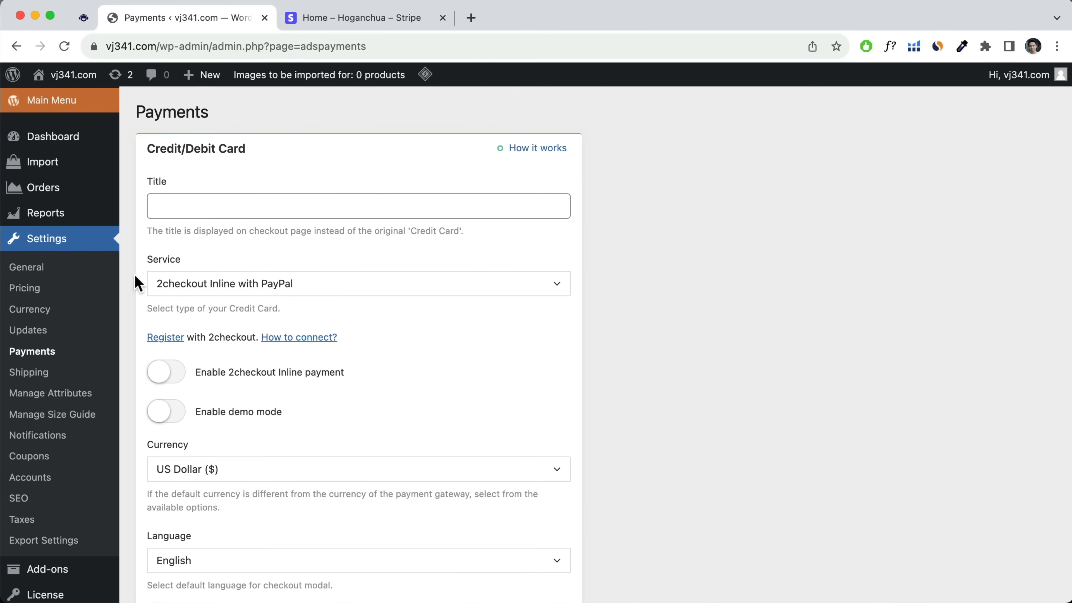
click(199, 284)
scroll(247, 452, down, 10)
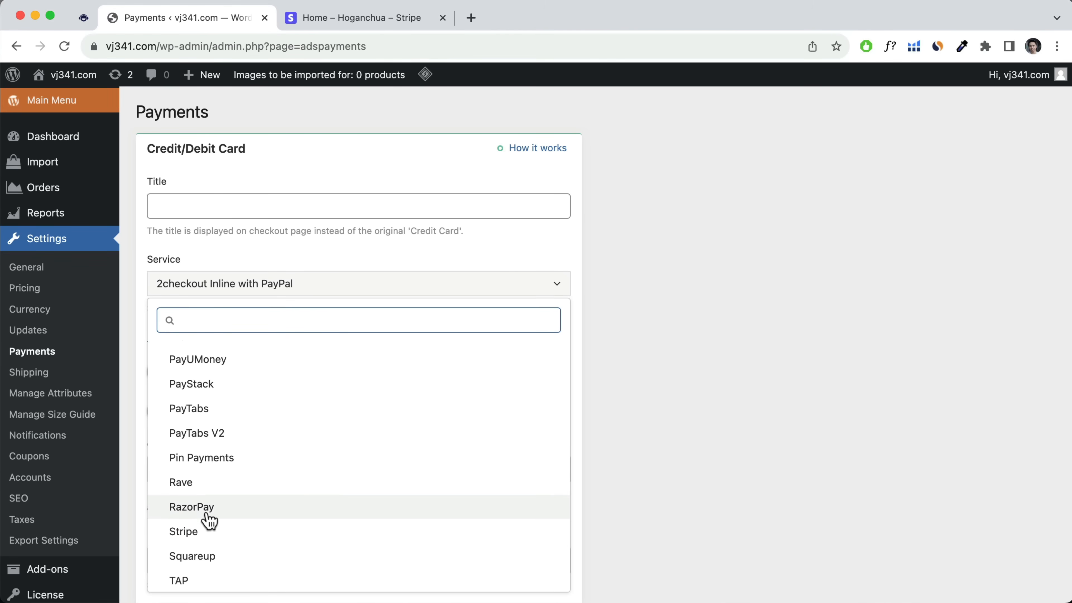
scroll(180, 464, up, 10)
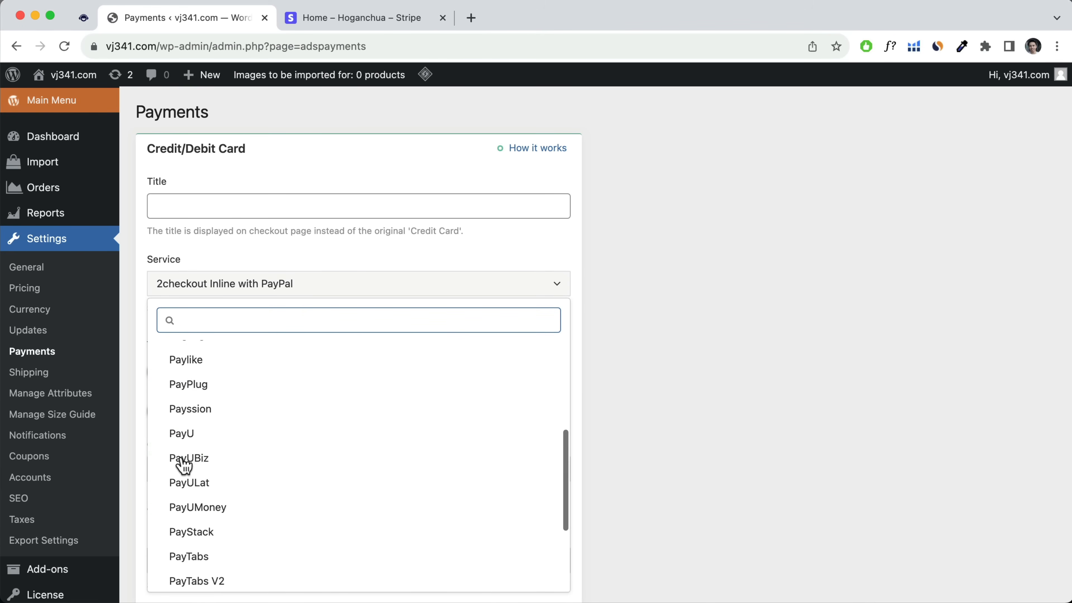
scroll(182, 465, down, 10)
scroll(180, 460, down, 1)
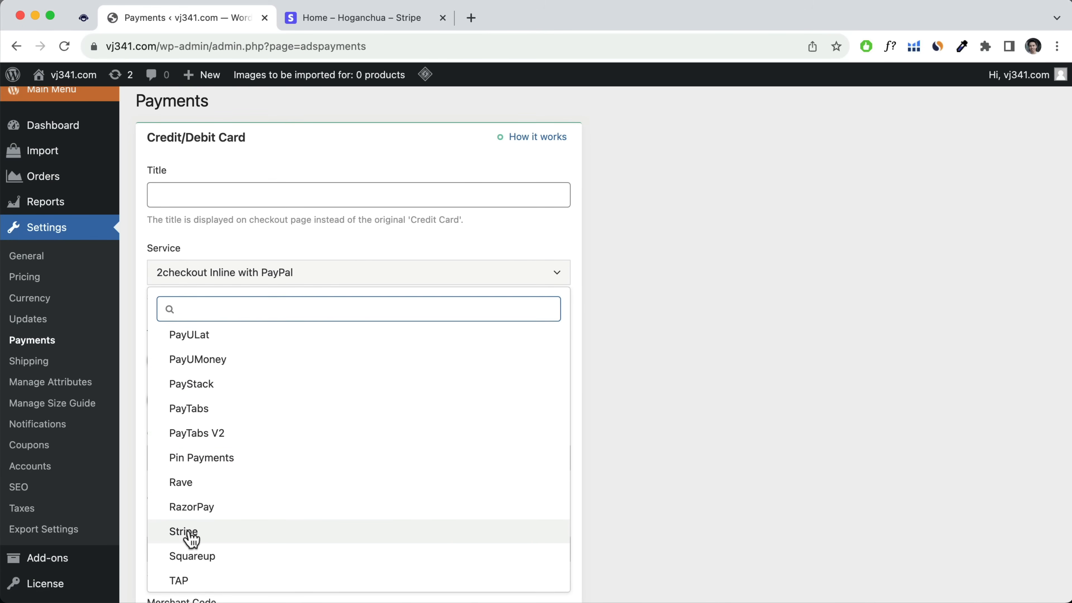
click(187, 532)
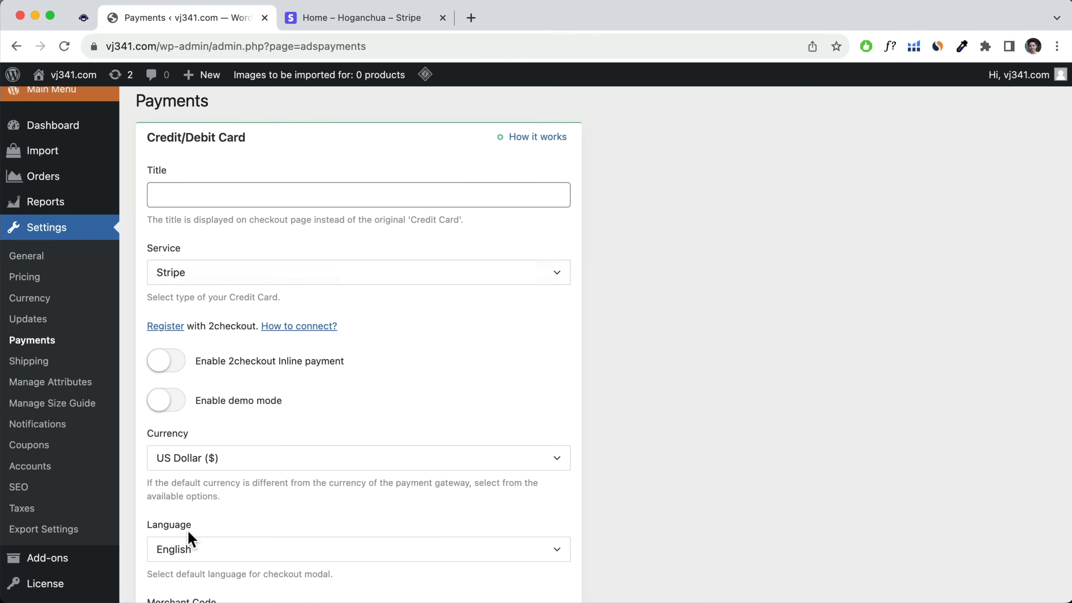
- After checking the Stripe dashboard, switch on the Enable Stripe payment option
click(369, 26)
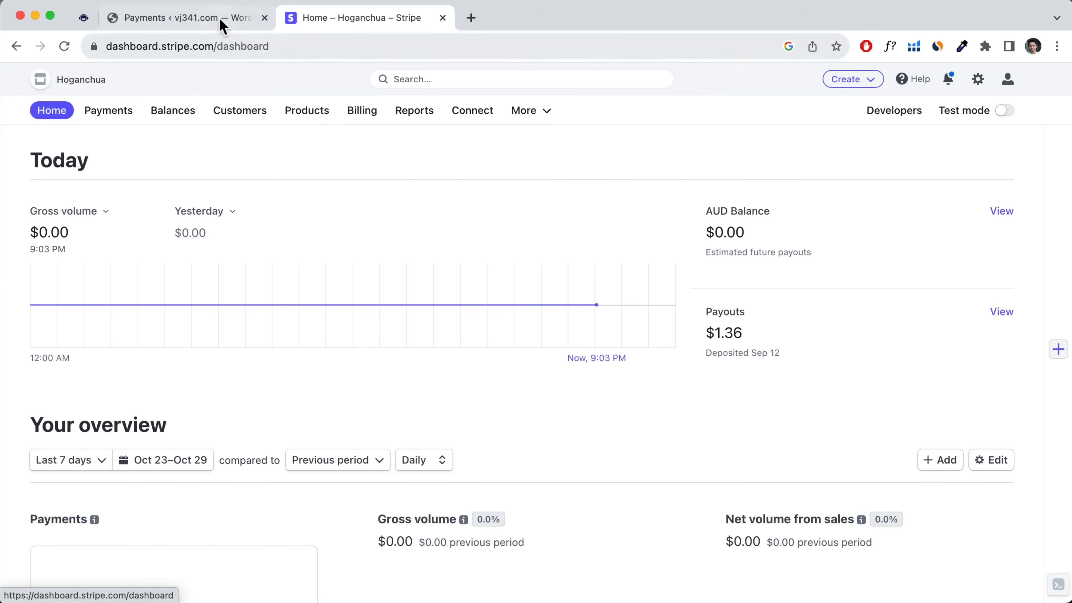
click(182, 26)
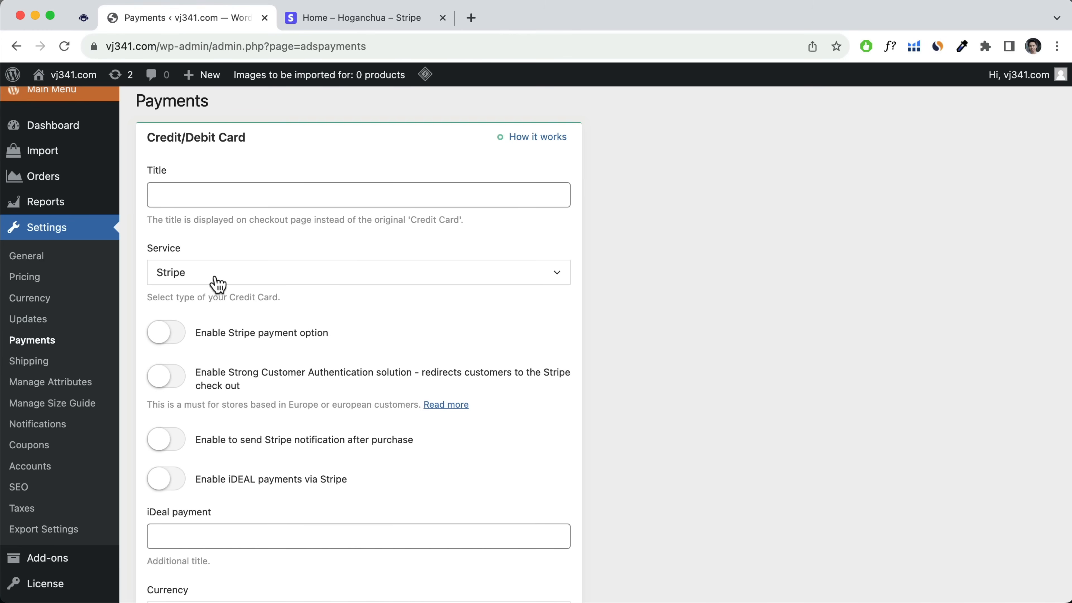
click(155, 343)
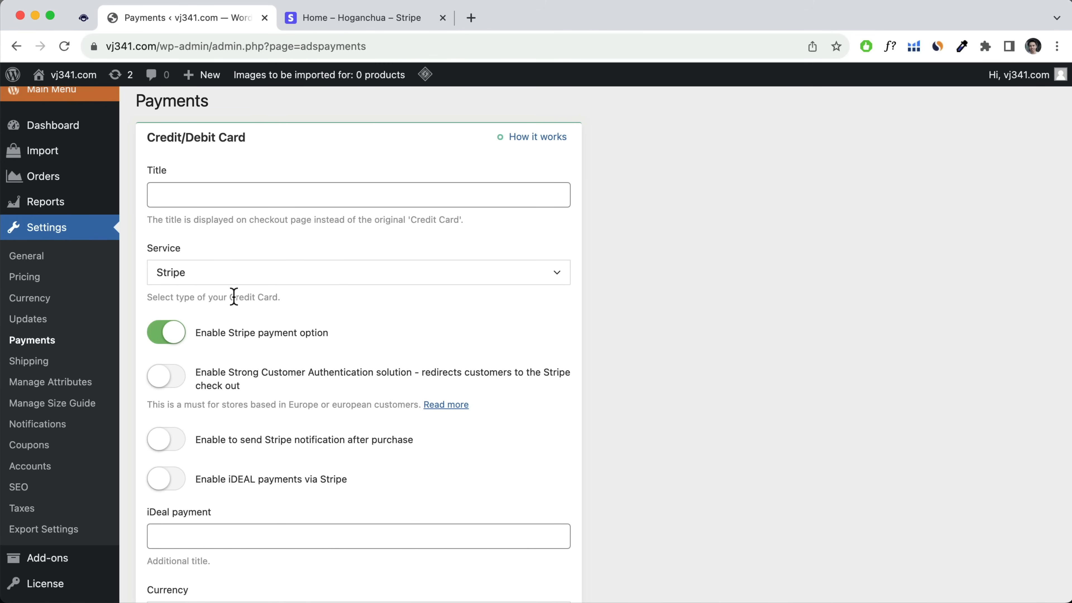
scroll(235, 296, down, 10)
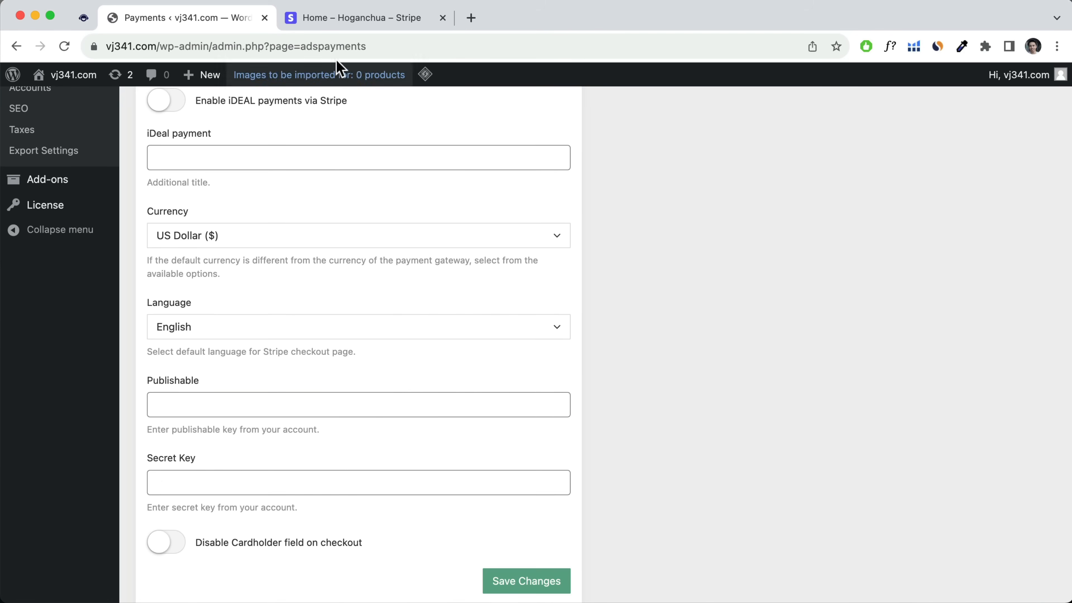
click(359, 18)
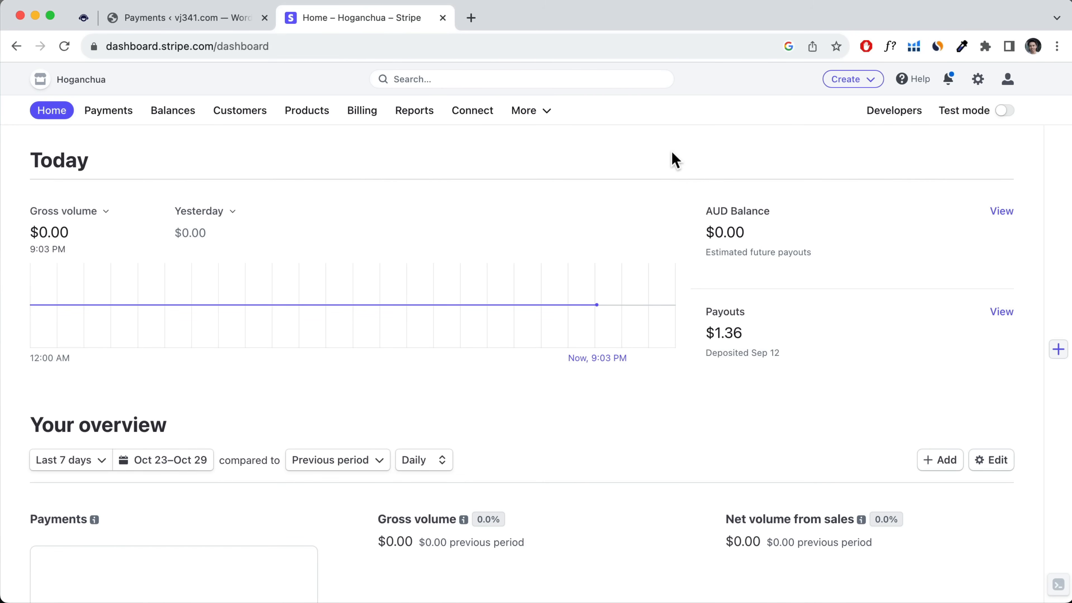
- Copy the live publishable key from Stripe's Developers > API keys page
click(894, 114)
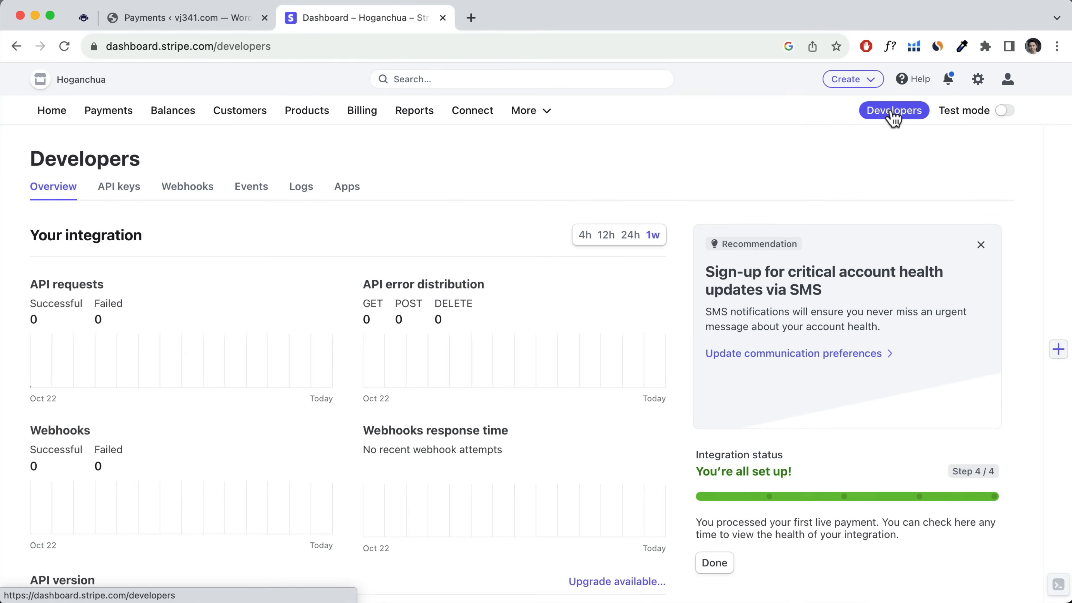
click(123, 193)
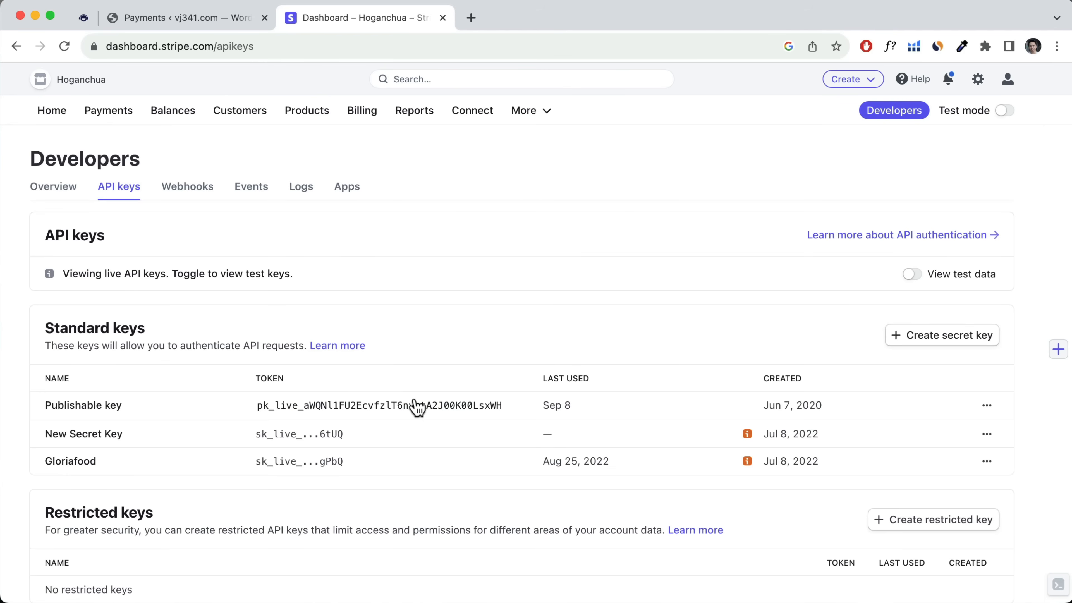
click(414, 411)
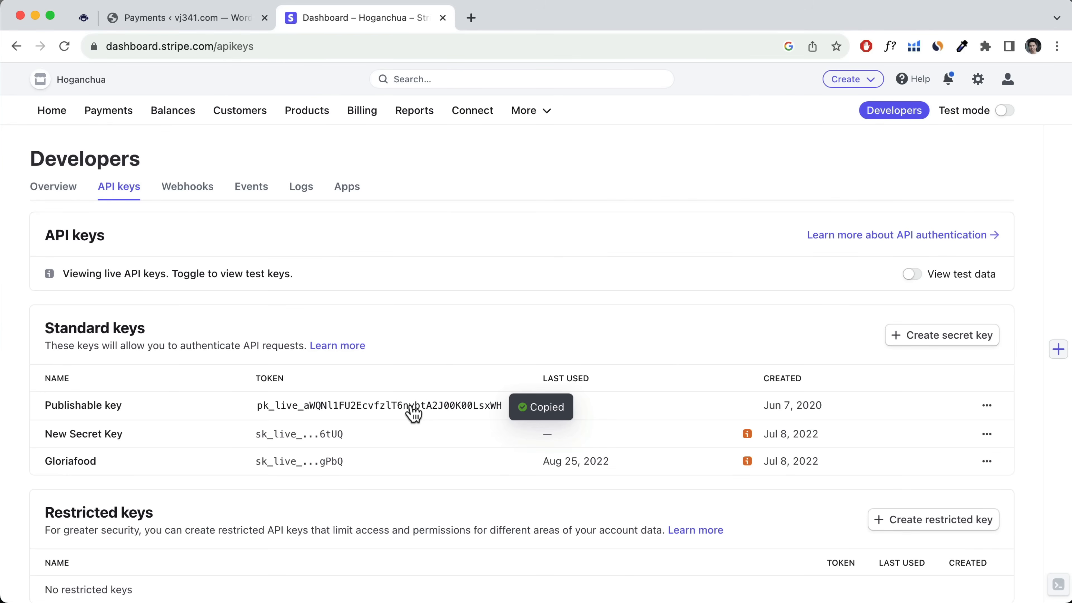
click(183, 19)
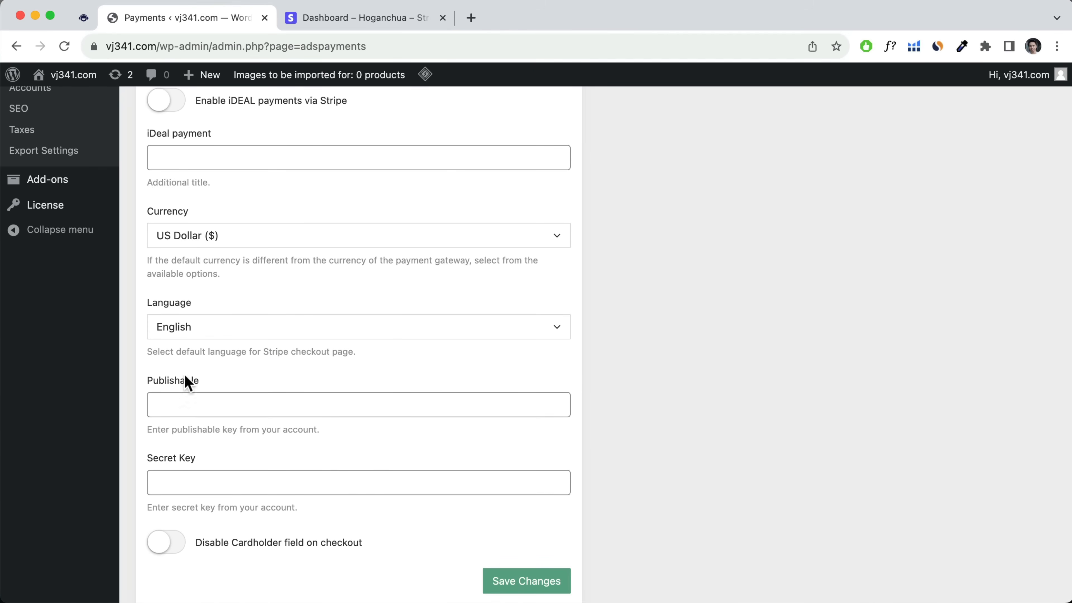
- Paste the live publishable key into the Publishable field, then start creating a Stripe secret key
click(201, 406)
key(super+v)
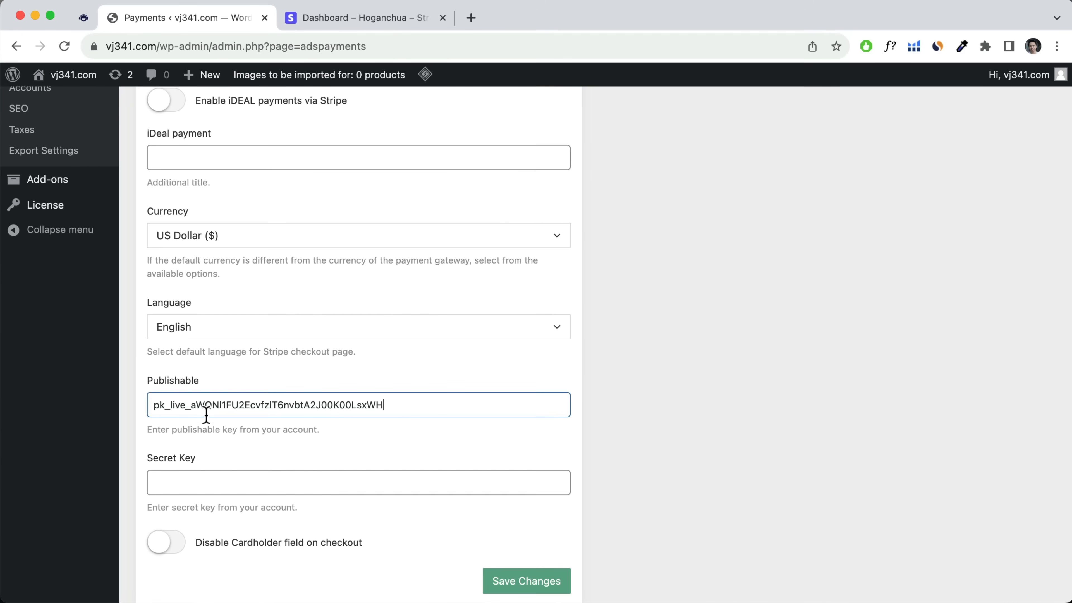
click(221, 473)
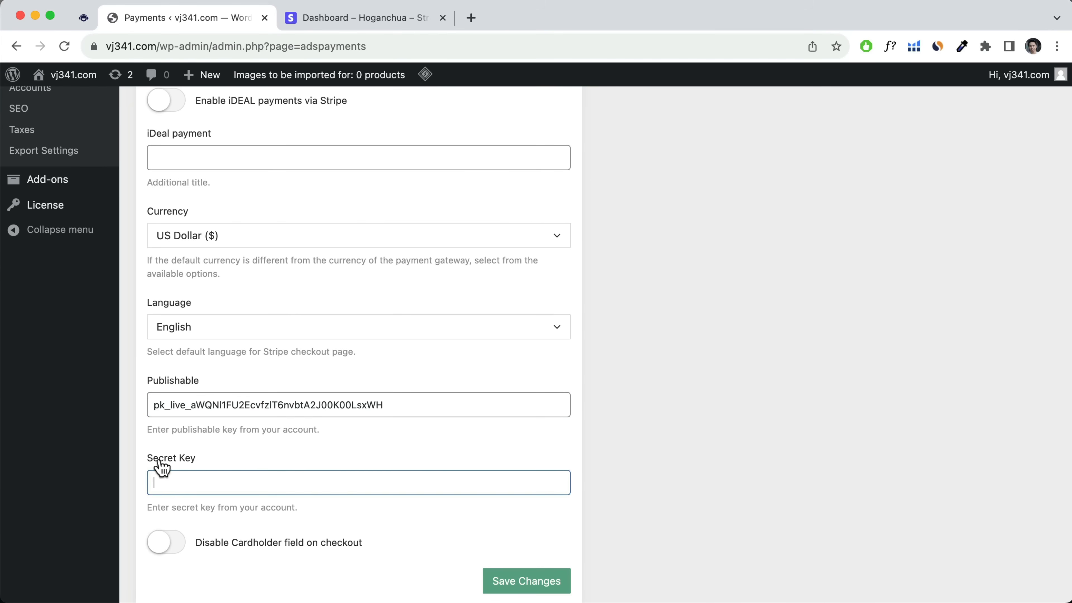
click(354, 19)
click(950, 342)
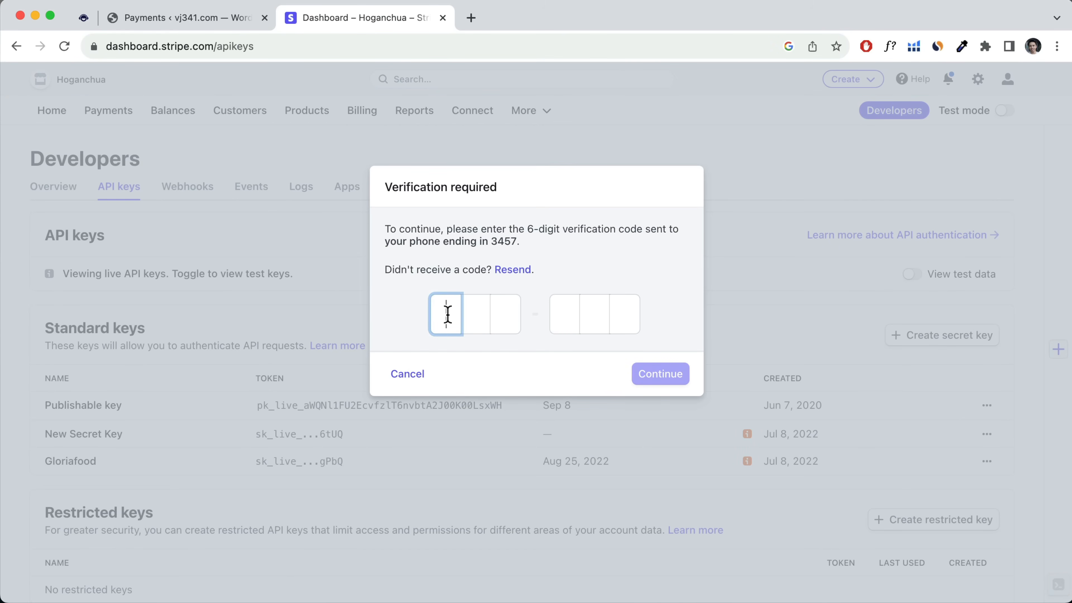
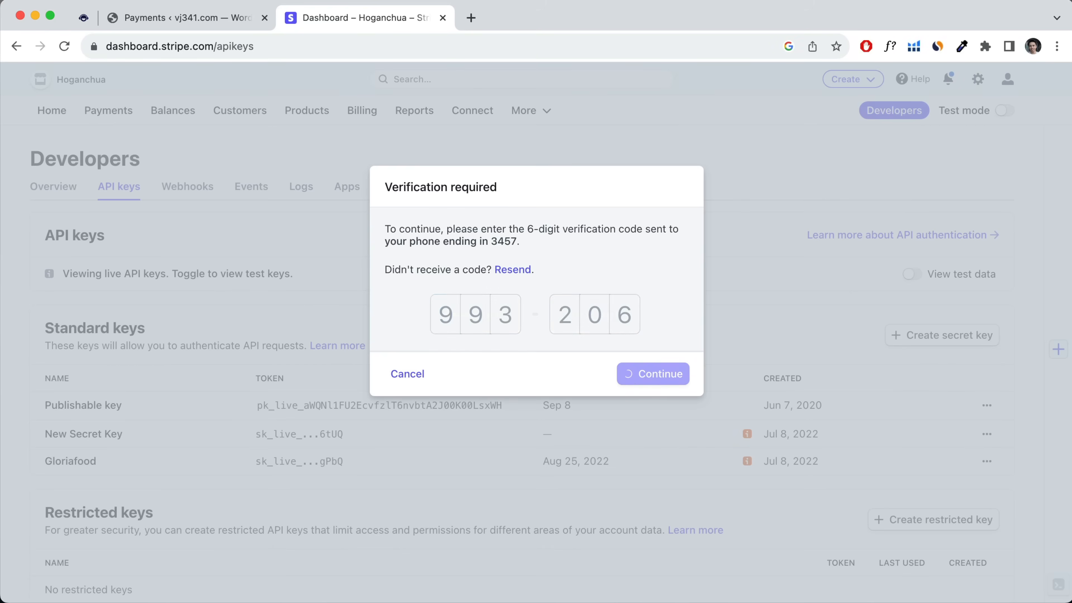
- Enter the SMS verification code, create a live secret key named 'DS Store 2023', and copy it
click(498, 278)
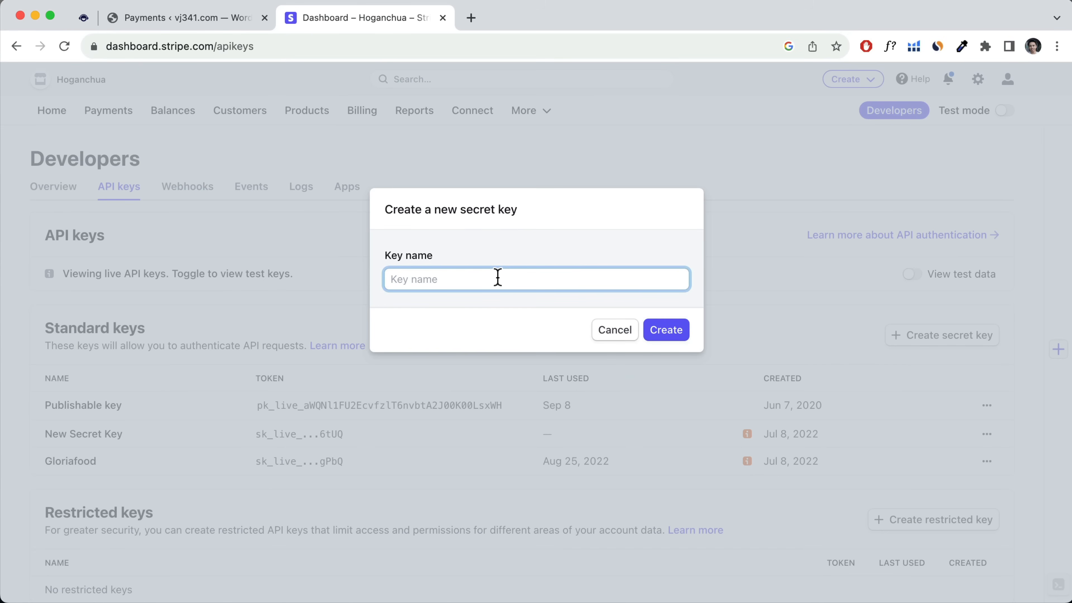
text(DS Store 2023)
click(652, 330)
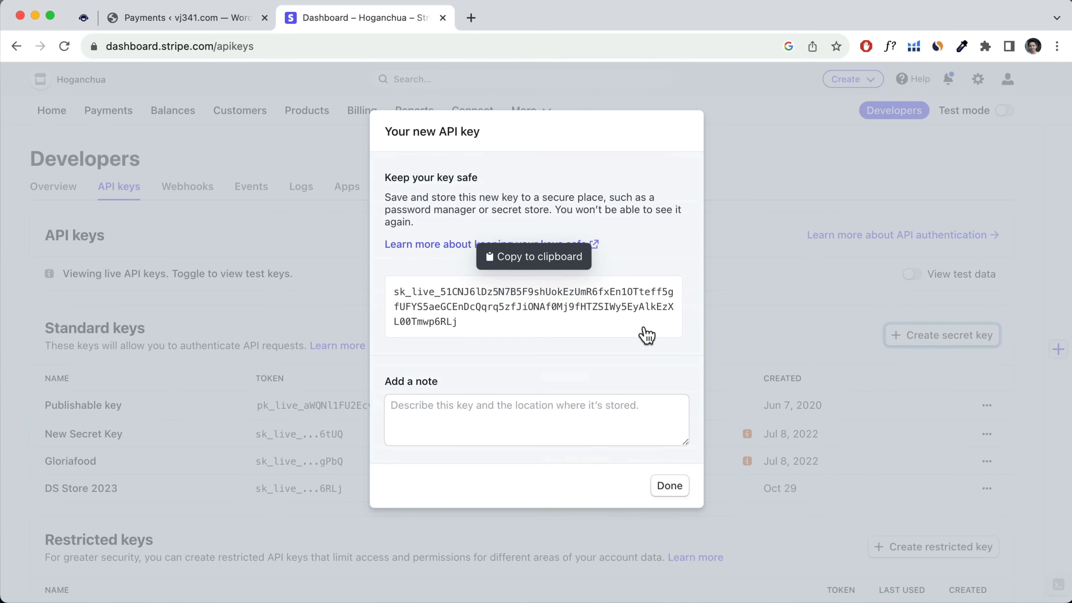
click(492, 304)
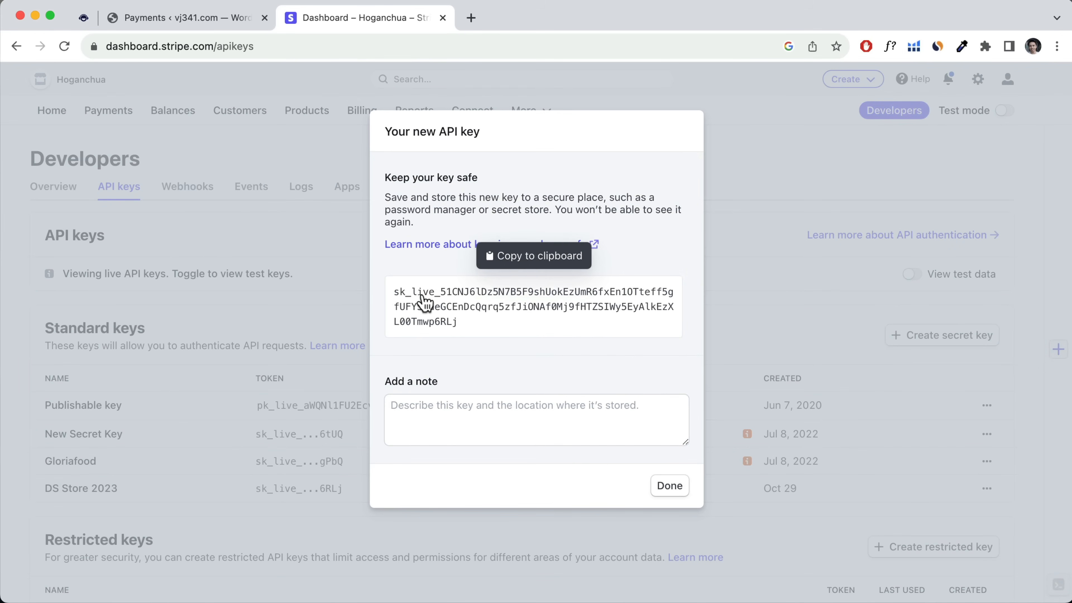
click(160, 17)
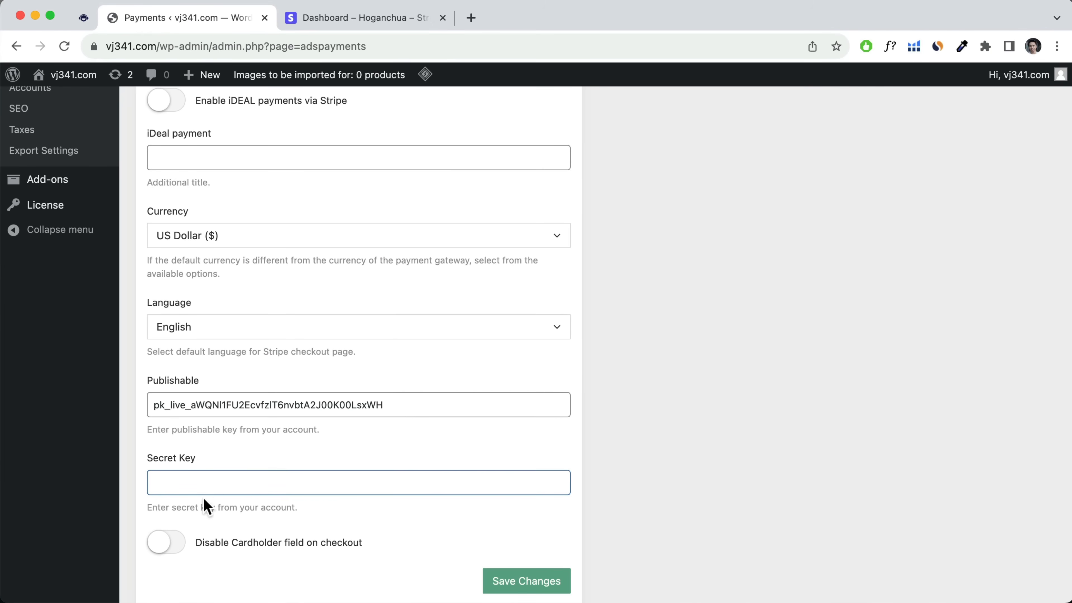
- Paste the live secret key into the Secret Key field and save the card payment settings
key(super+v)
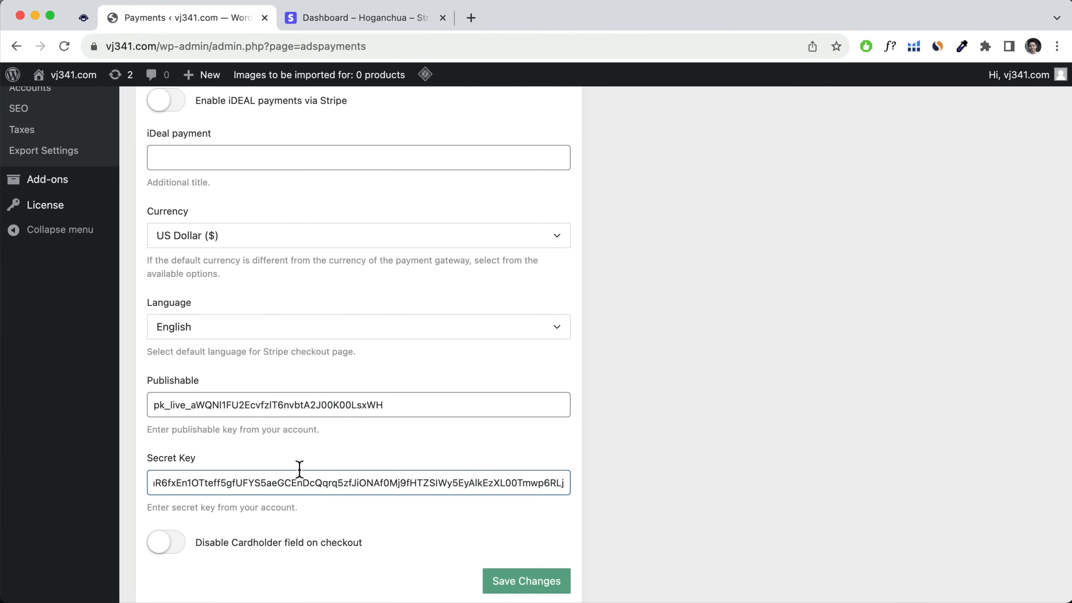
scroll(542, 577, down, 3)
click(530, 501)
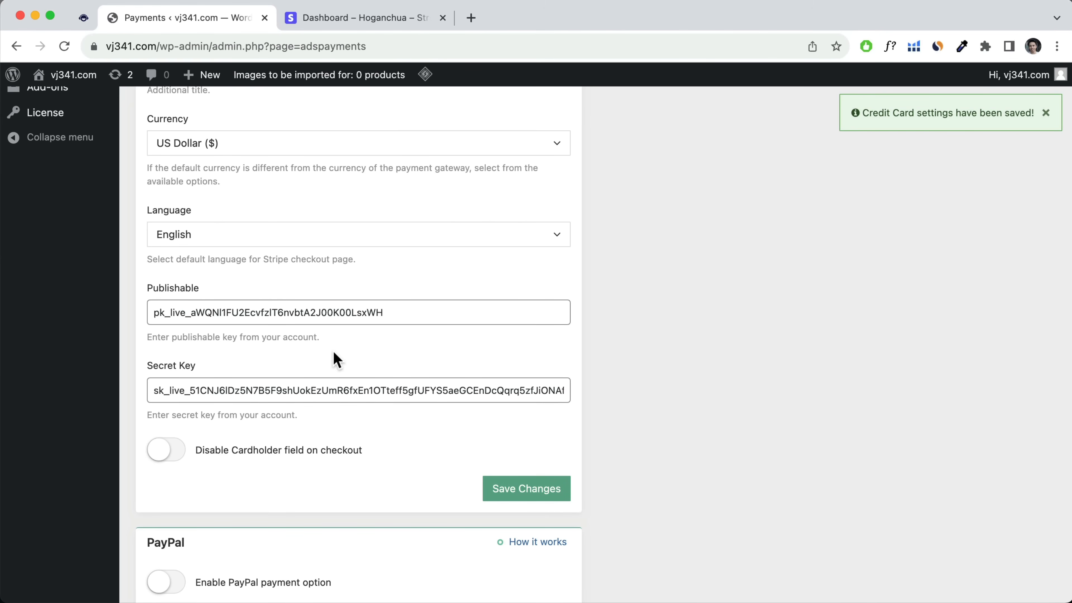
scroll(335, 359, up, 5)
scroll(355, 375, up, 2)
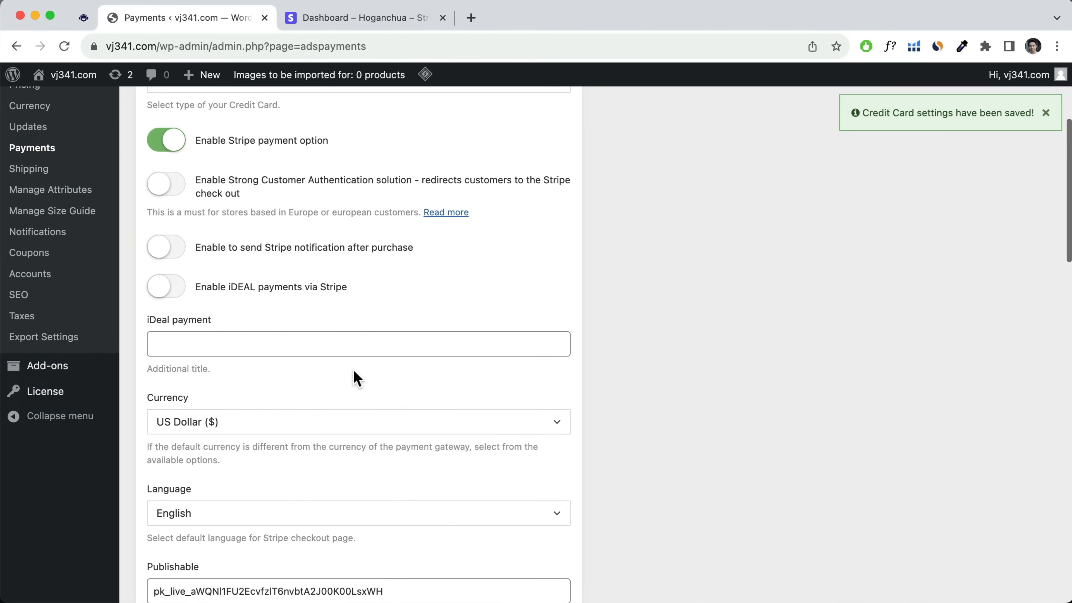
- Dismiss Stripe's new API key notice, review the saved Payments page, and open the storefront
click(355, 18)
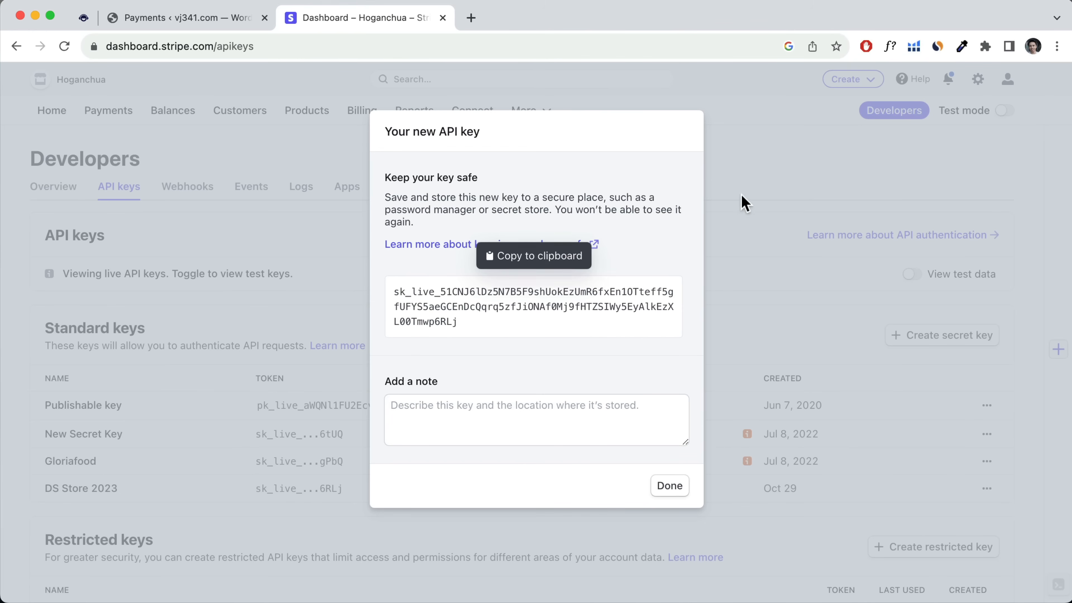
click(675, 489)
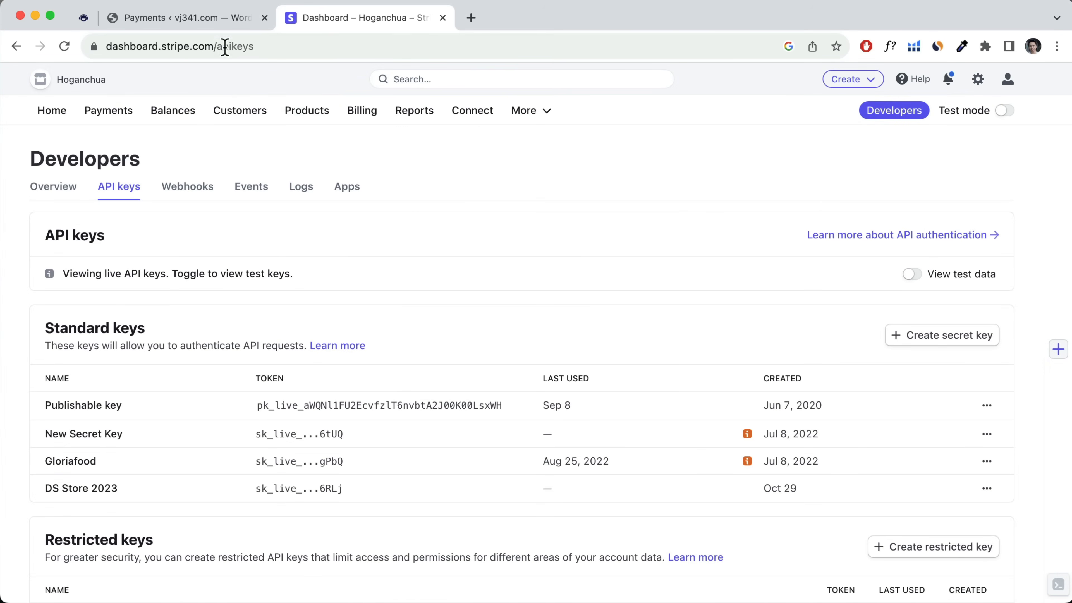
click(186, 18)
scroll(318, 349, down, 2)
scroll(319, 349, up, 5)
scroll(304, 307, down, 10)
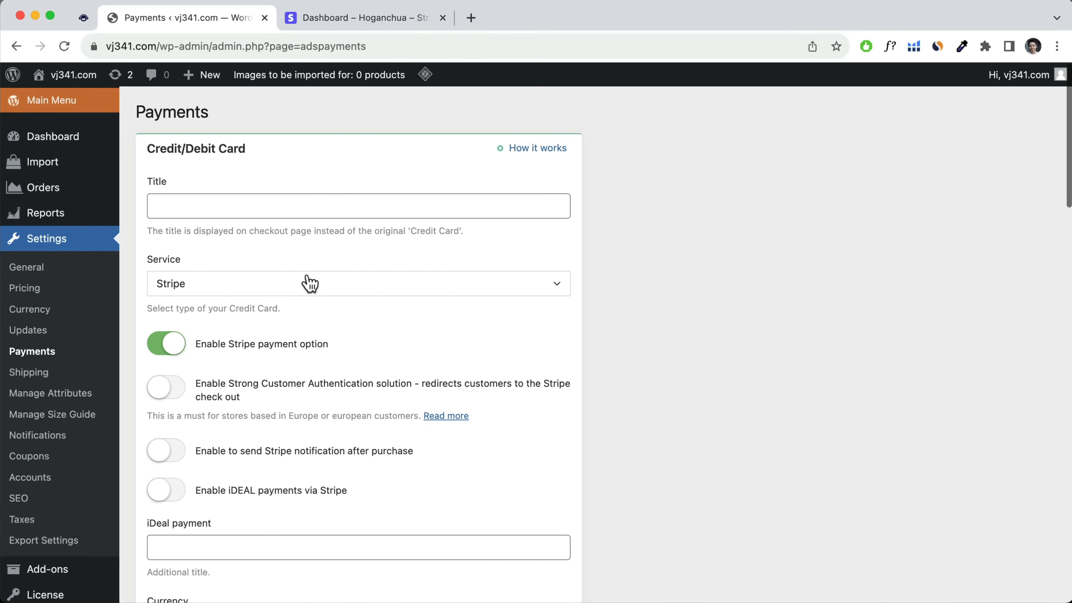
scroll(302, 307, down, 7)
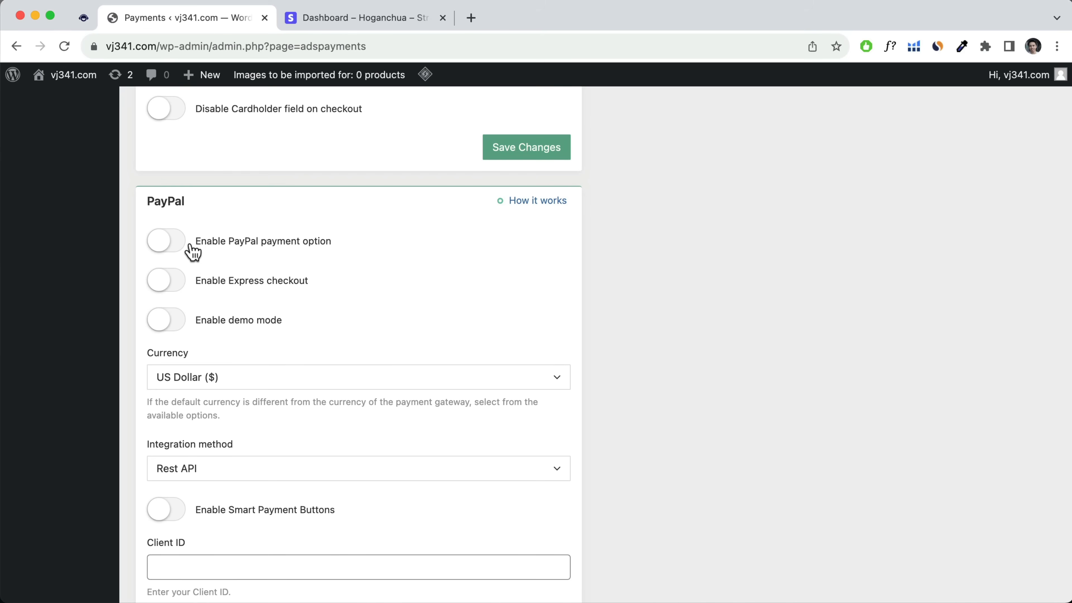
scroll(192, 252, up, 15)
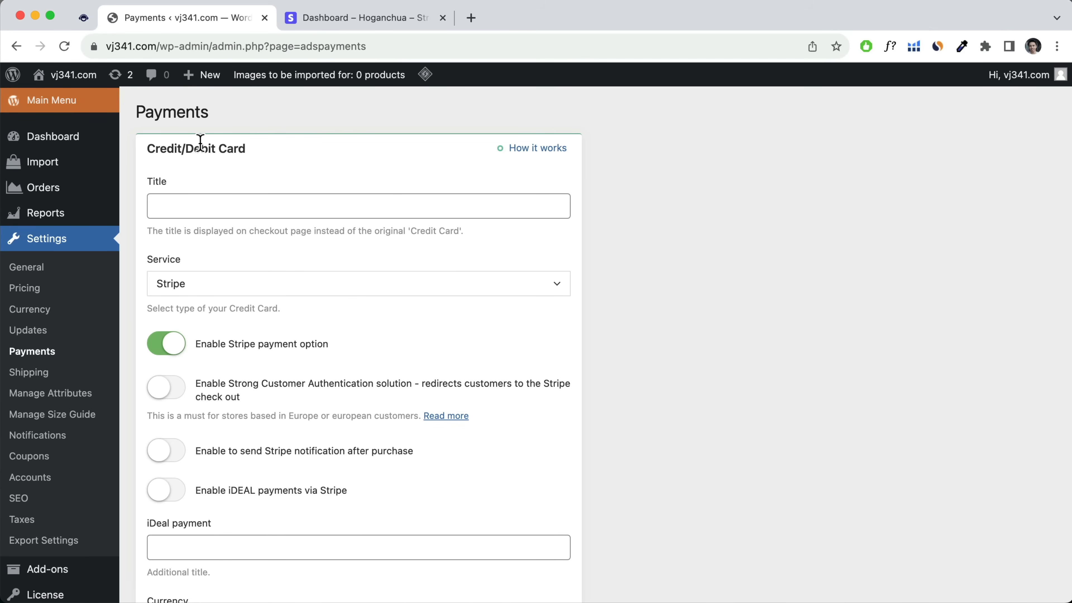
mouse_move(64, 78)
click(61, 104)
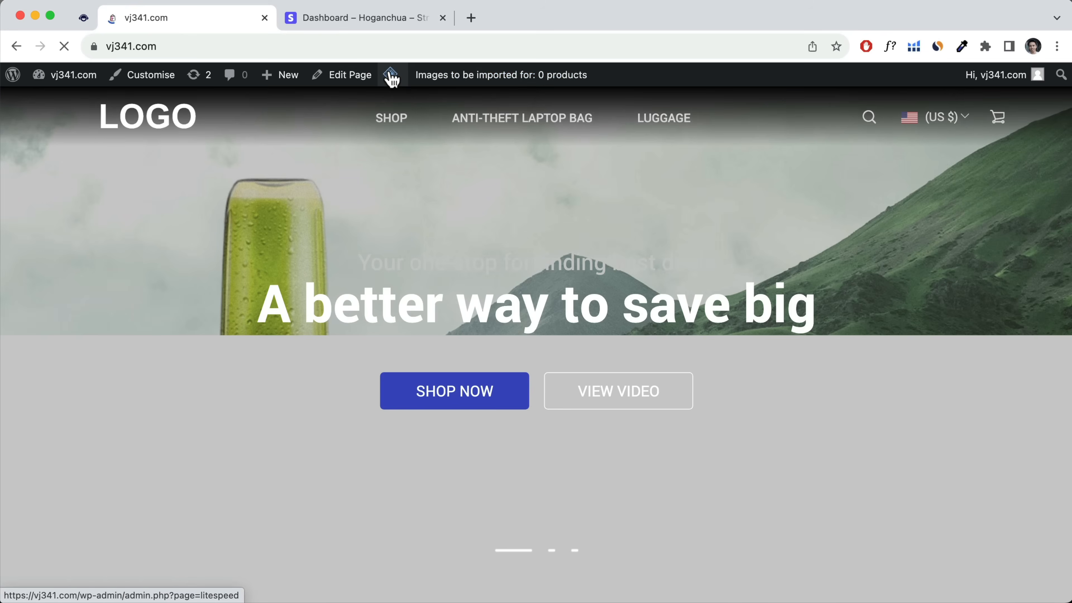
- Add the laptop travel bag to the cart and proceed to the checkout's card payment form
mouse_move(391, 76)
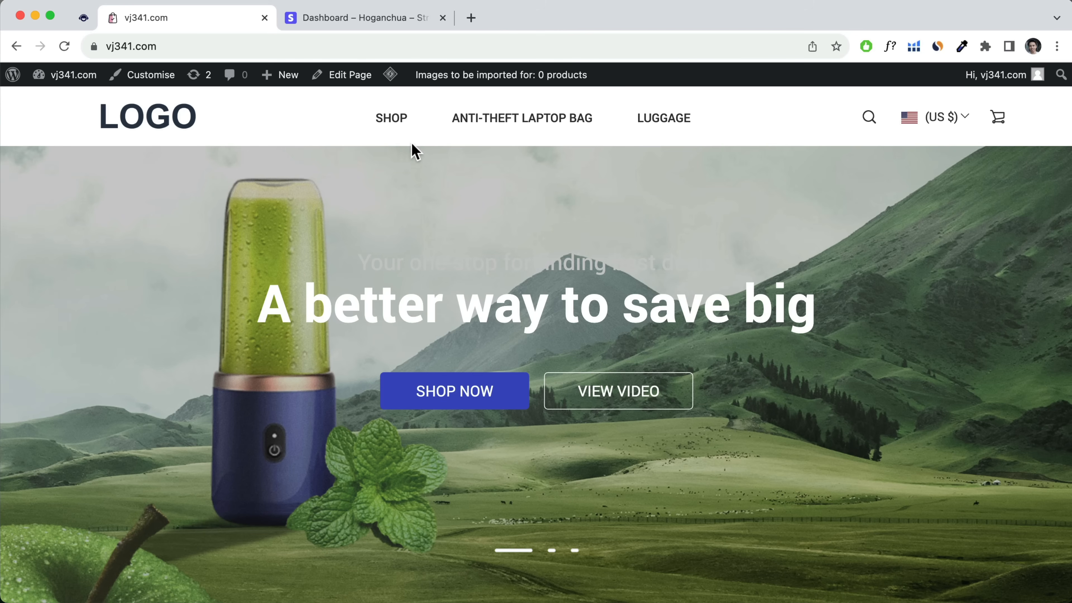
scroll(416, 152, down, 10)
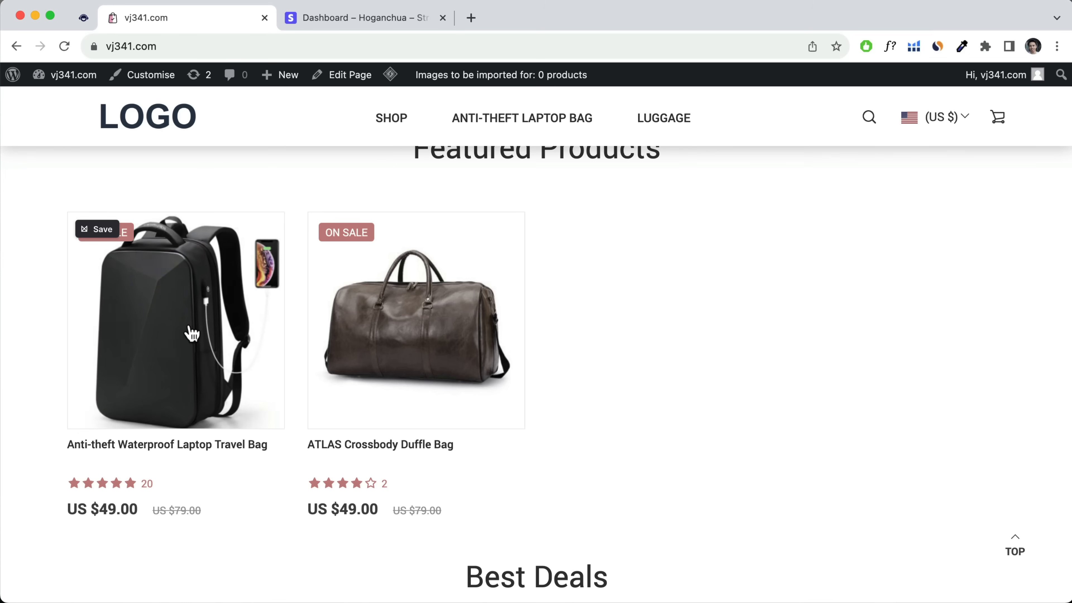
click(190, 332)
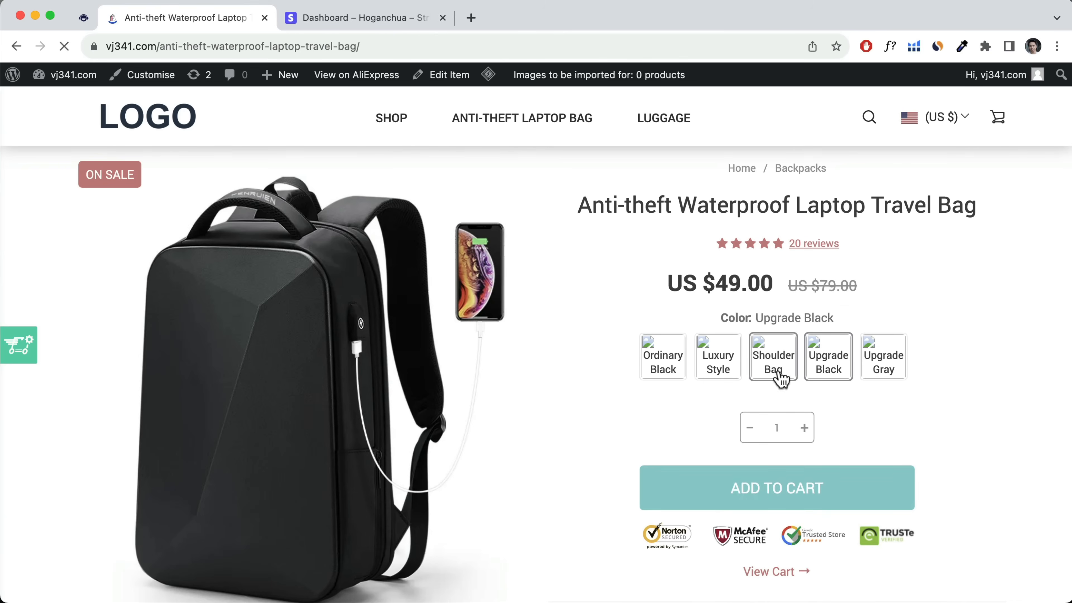
click(805, 493)
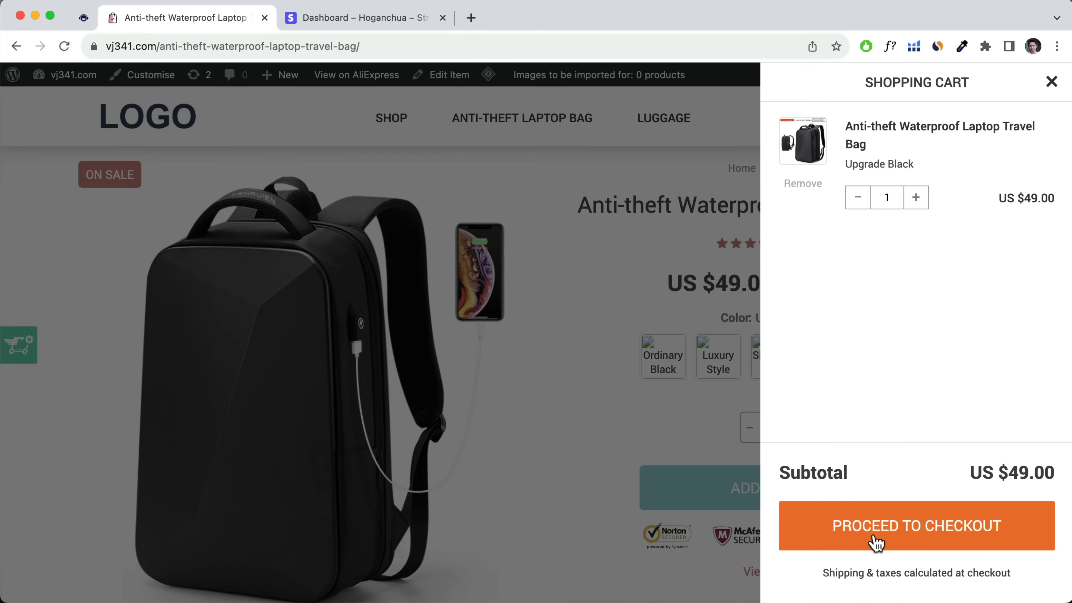
click(876, 542)
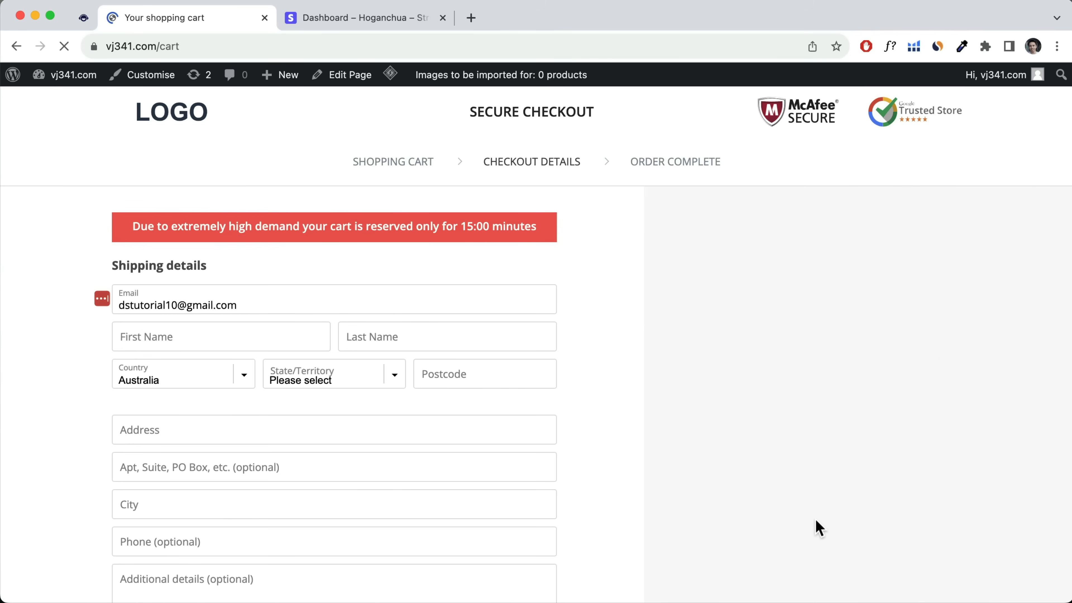
scroll(493, 433, down, 7)
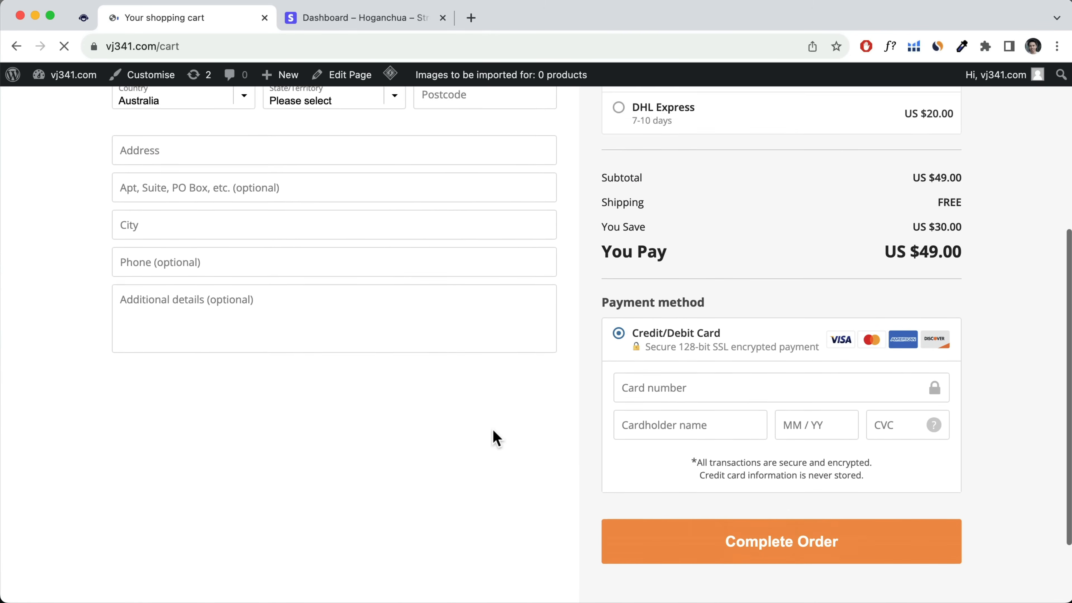
scroll(495, 437, down, 2)
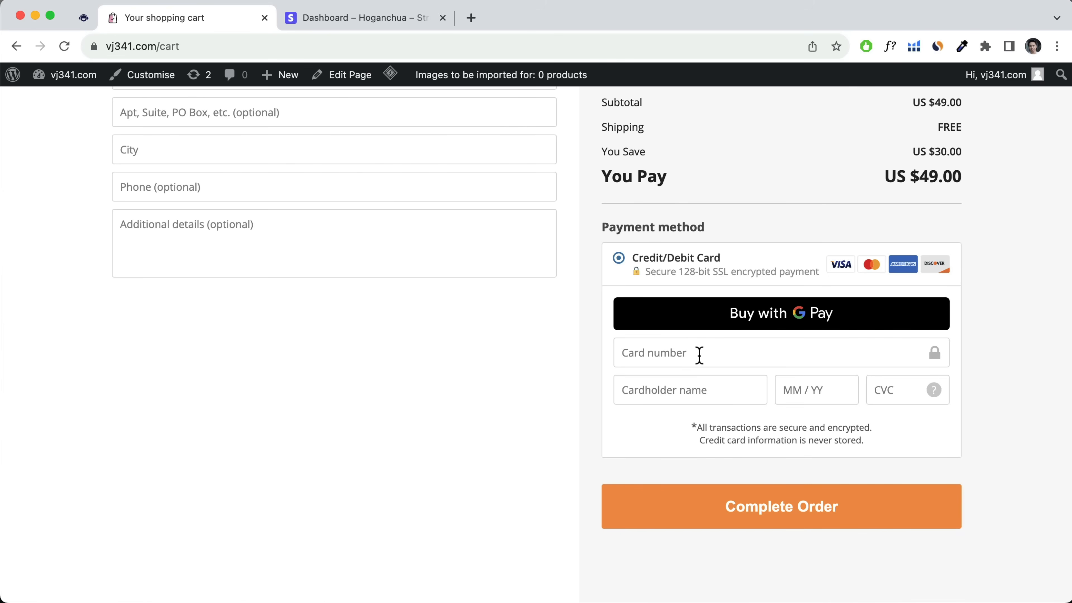
click(690, 354)
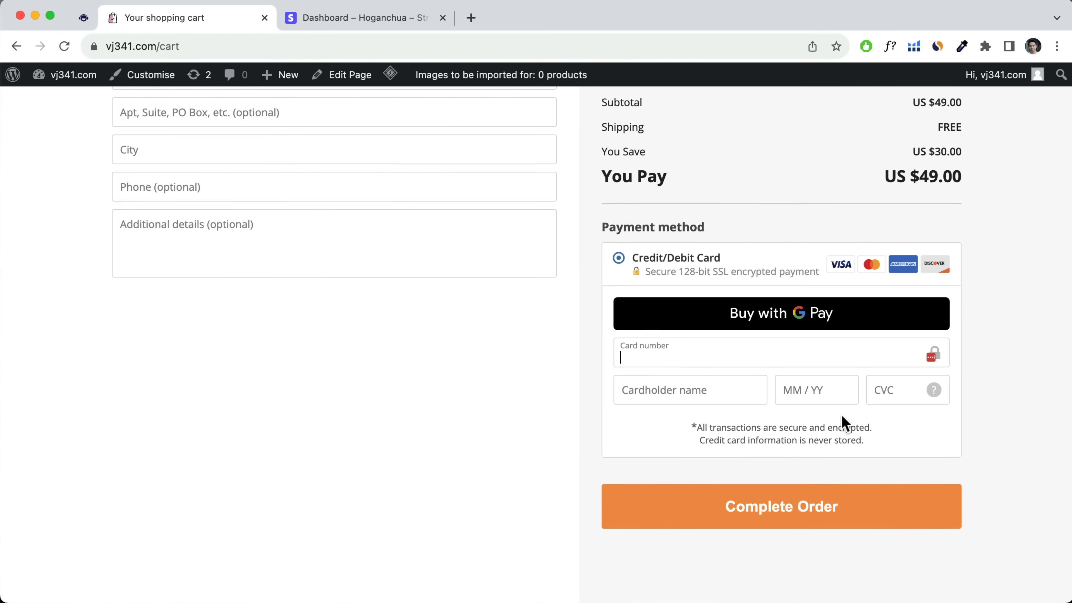
scroll(802, 473, up, 1)
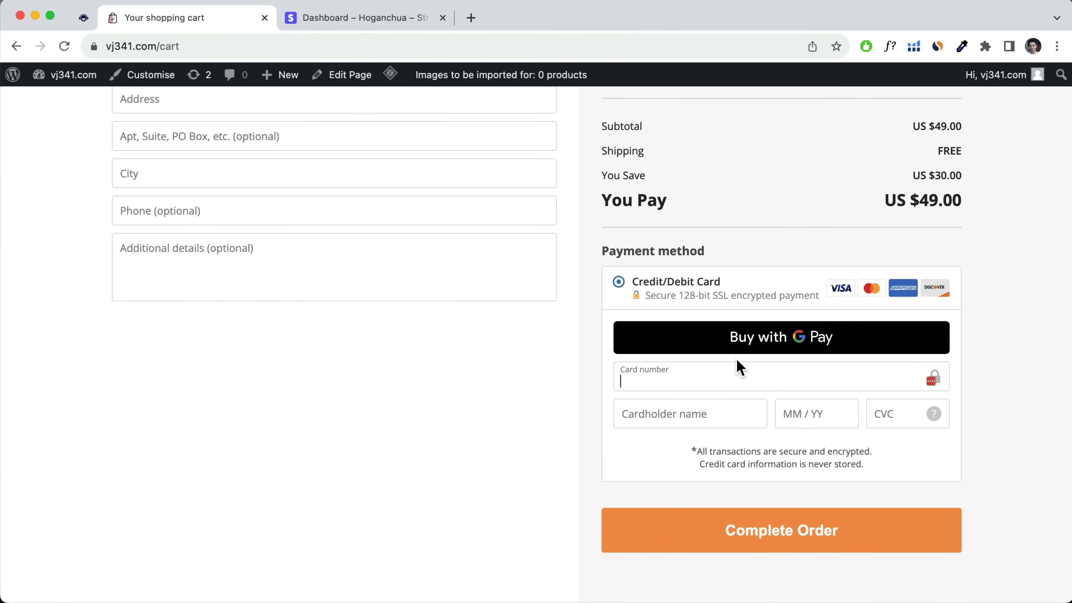
- Compare the checkout against the live Stripe API keys, then return to the checkout page
click(336, 25)
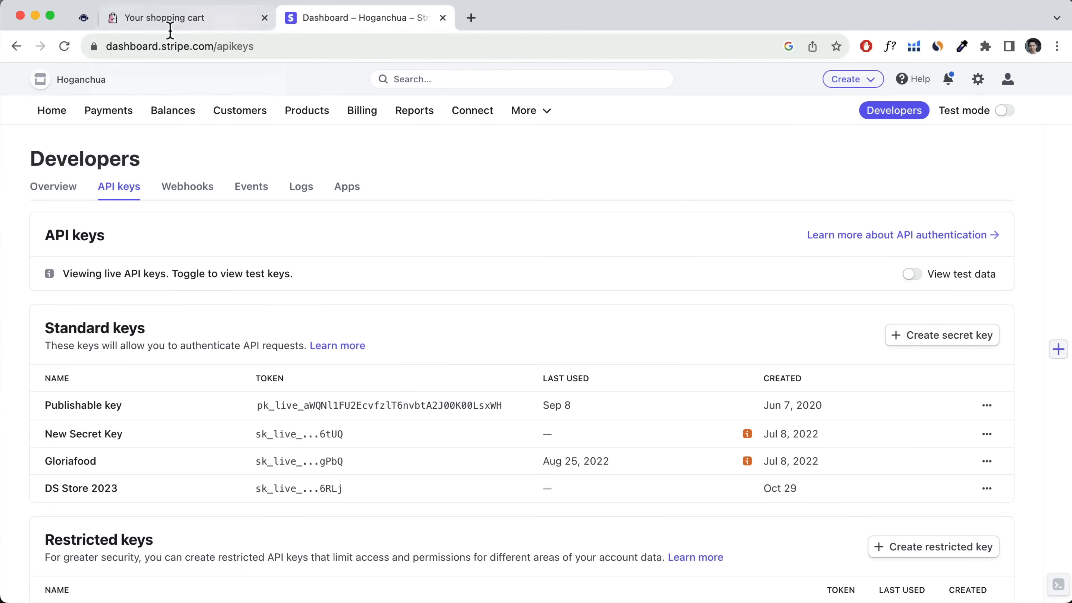
click(198, 21)
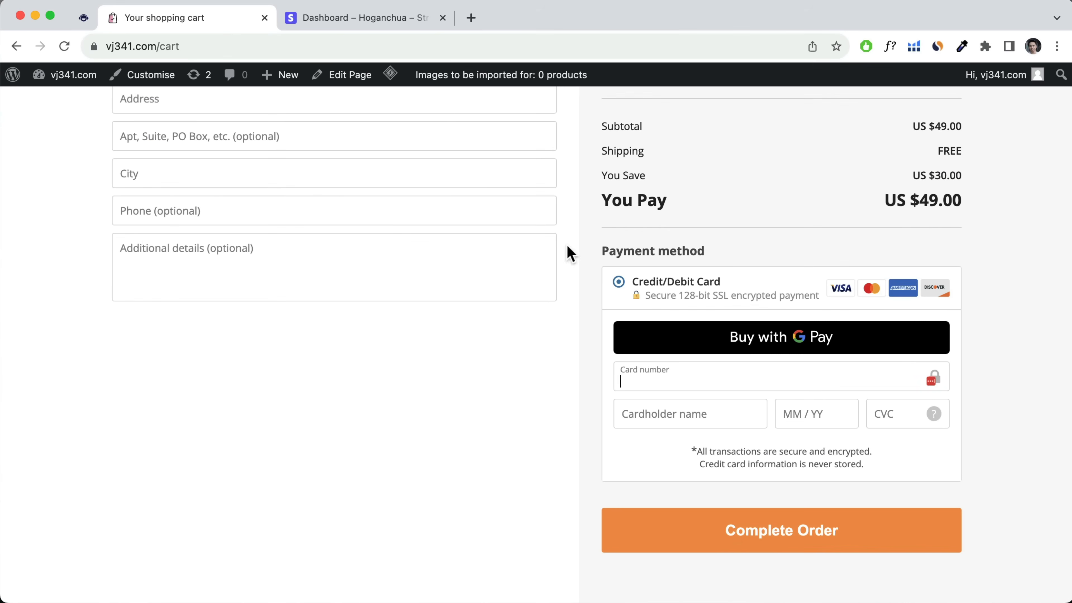
scroll(476, 317, up, 8)
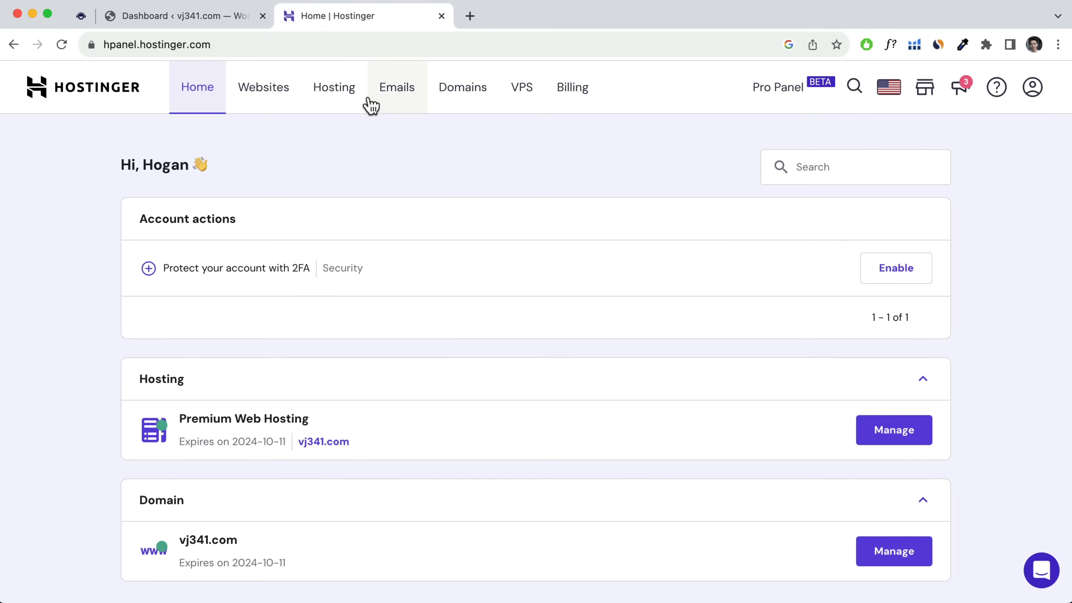
- Start the free email setup under Emails, confirm domain vj341.com, and select the Titan Free Email plan
click(400, 94)
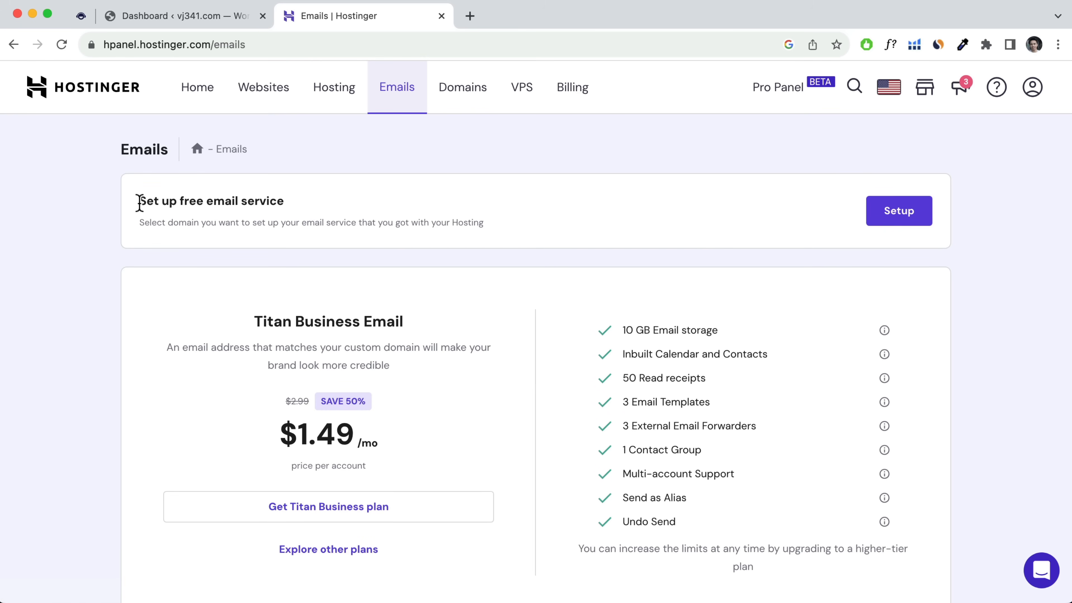
drag(139, 202, 308, 206)
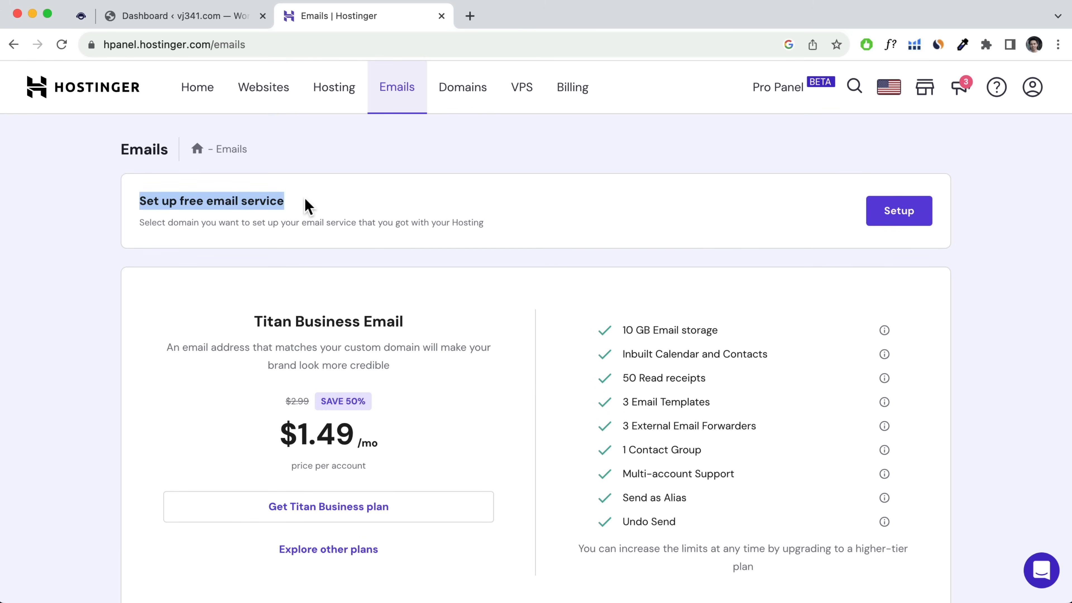
click(885, 214)
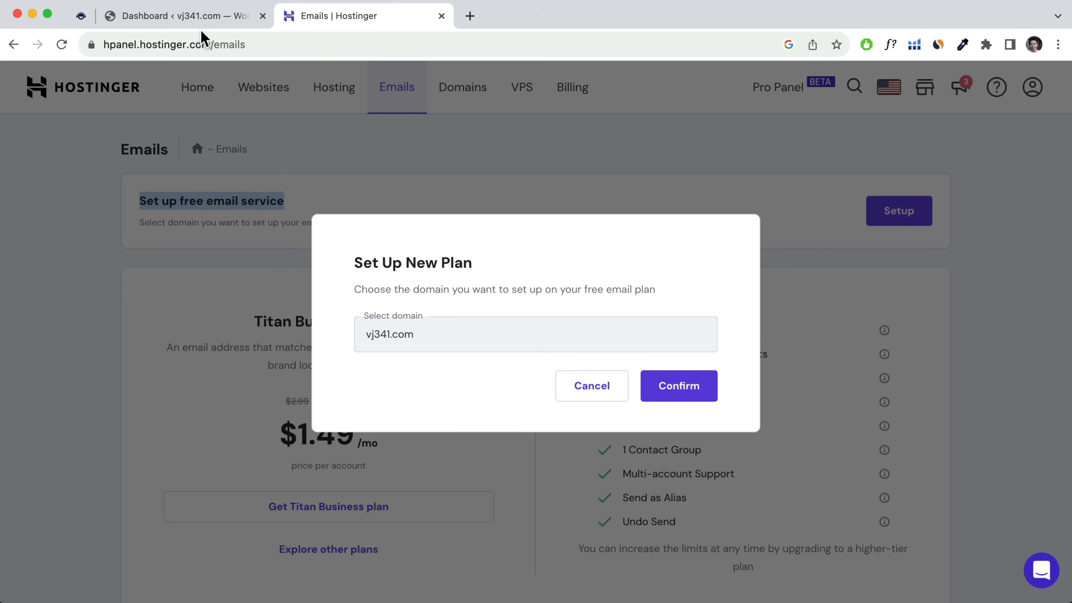
click(206, 18)
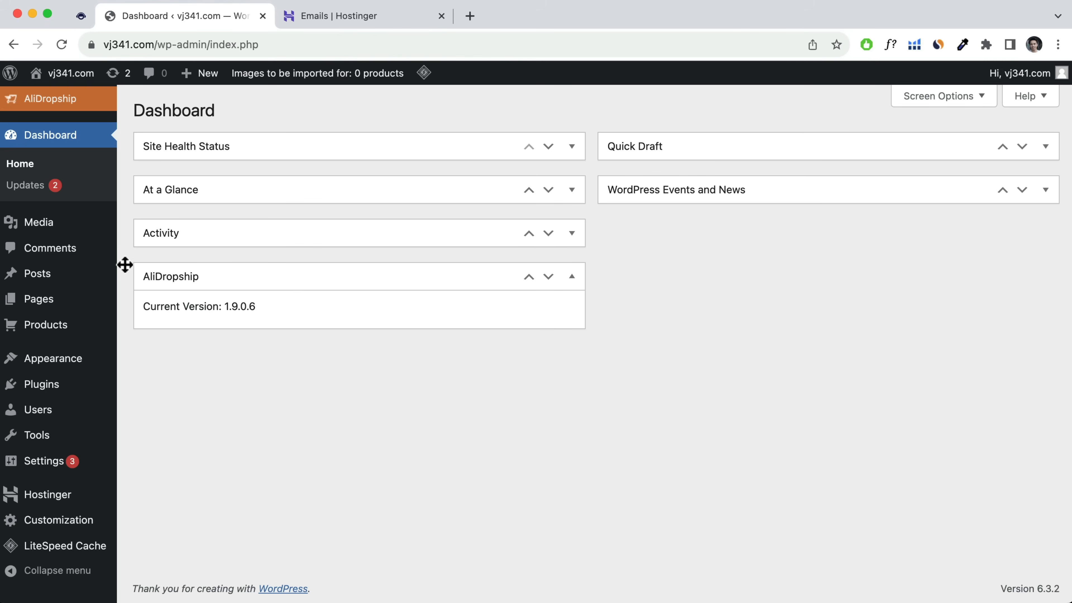
click(338, 17)
click(676, 393)
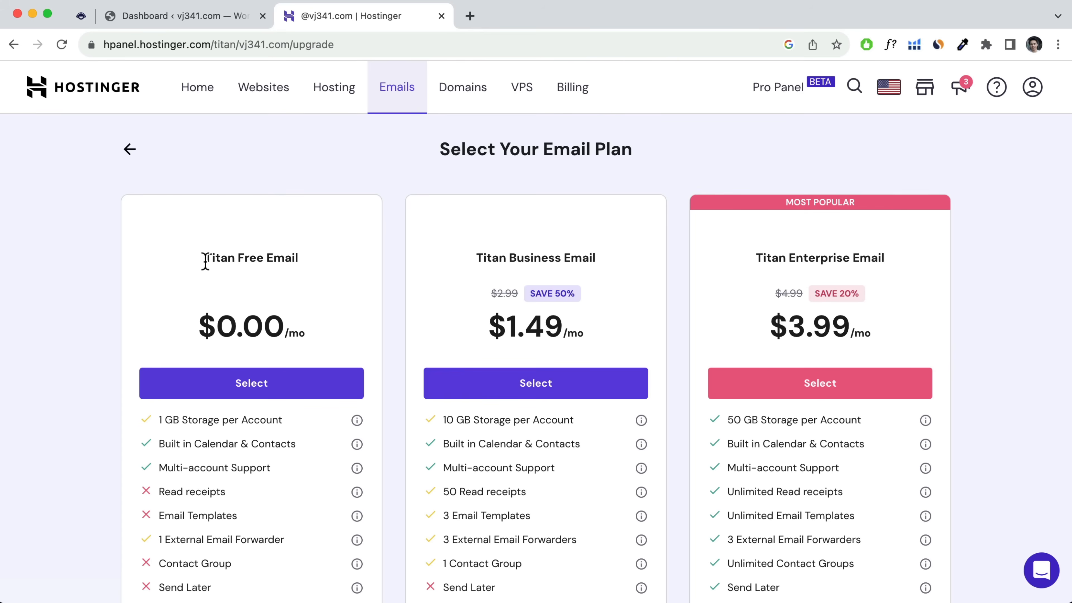
drag(205, 260, 299, 259)
scroll(298, 262, down, 3)
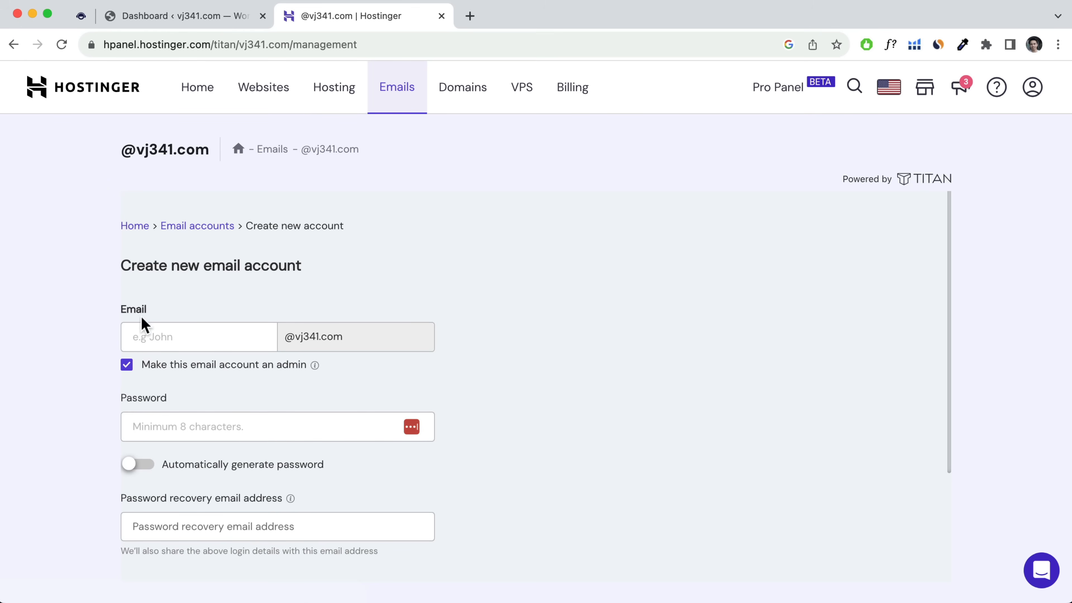
- Name the new admin mailbox hello on vj341.com and give it a password
click(191, 336)
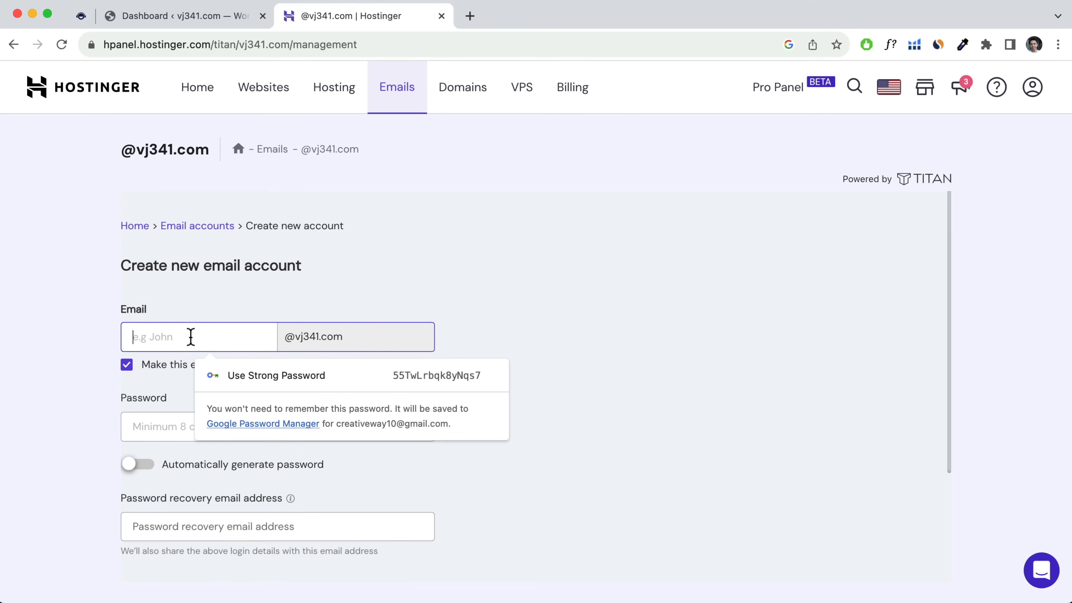
click(247, 318)
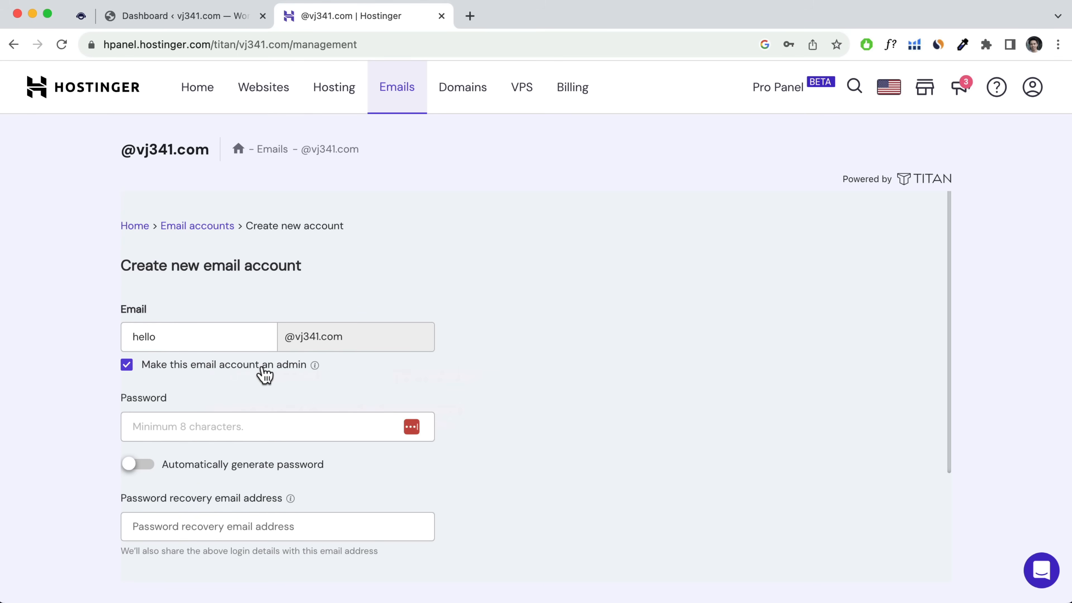
click(154, 431)
text(**)
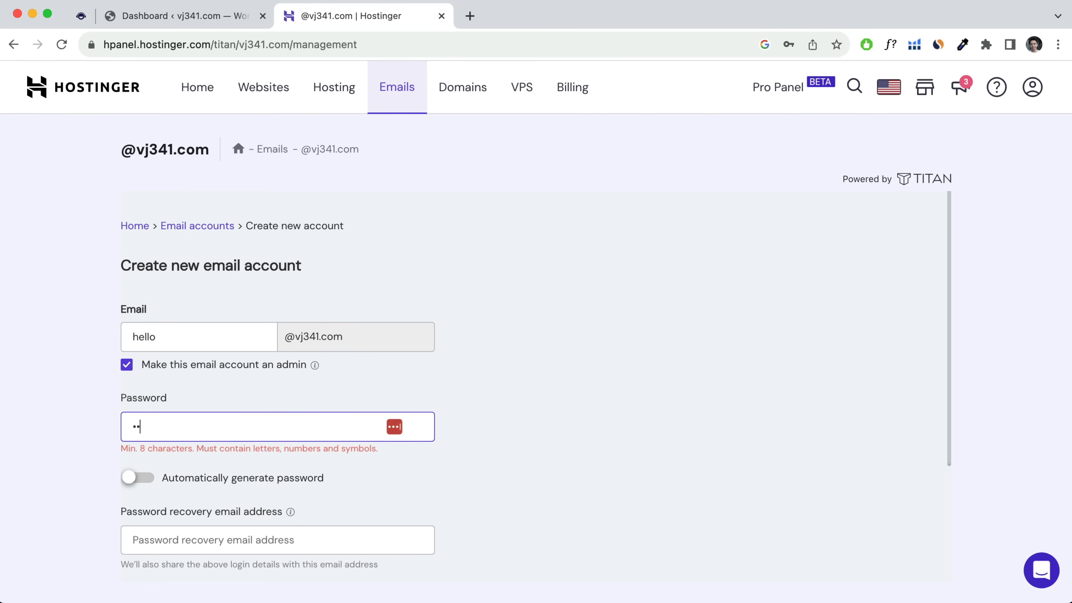
text(*******)
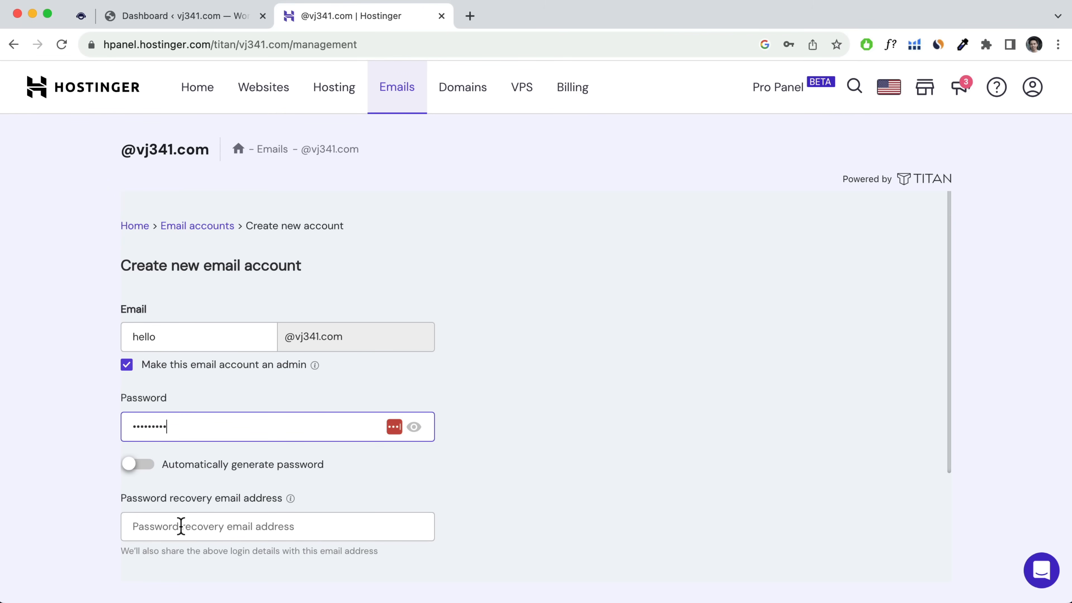
scroll(266, 507, down, 1)
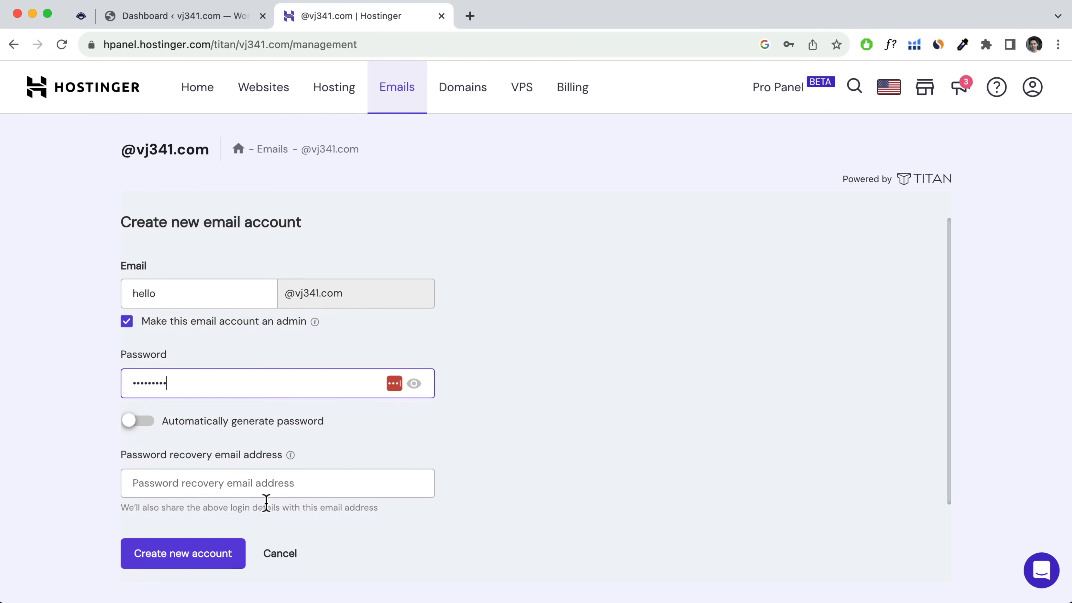
scroll(271, 492, down, 1)
click(185, 454)
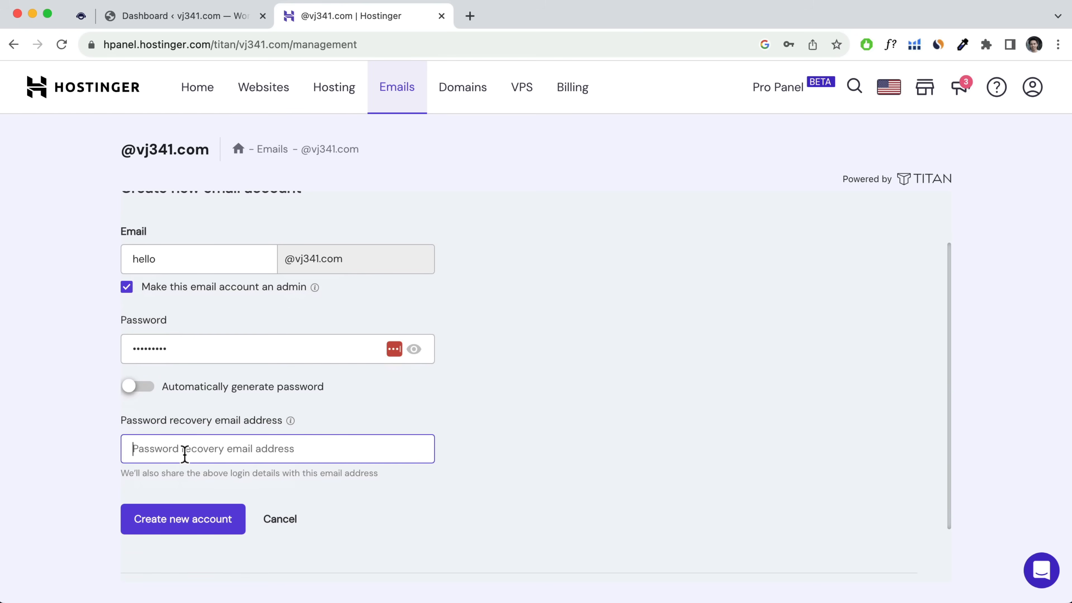
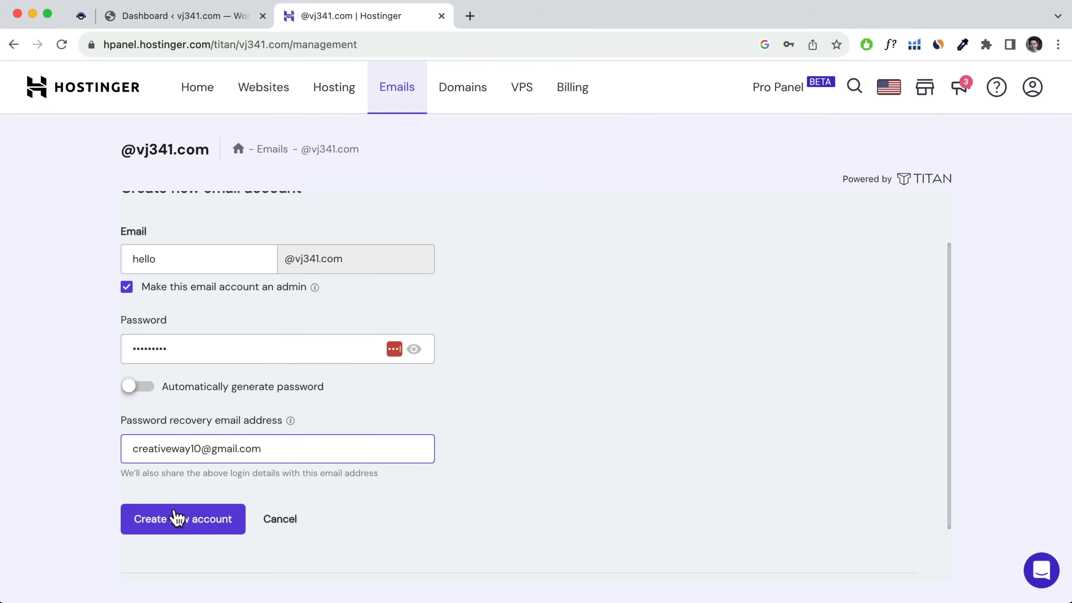
click(165, 528)
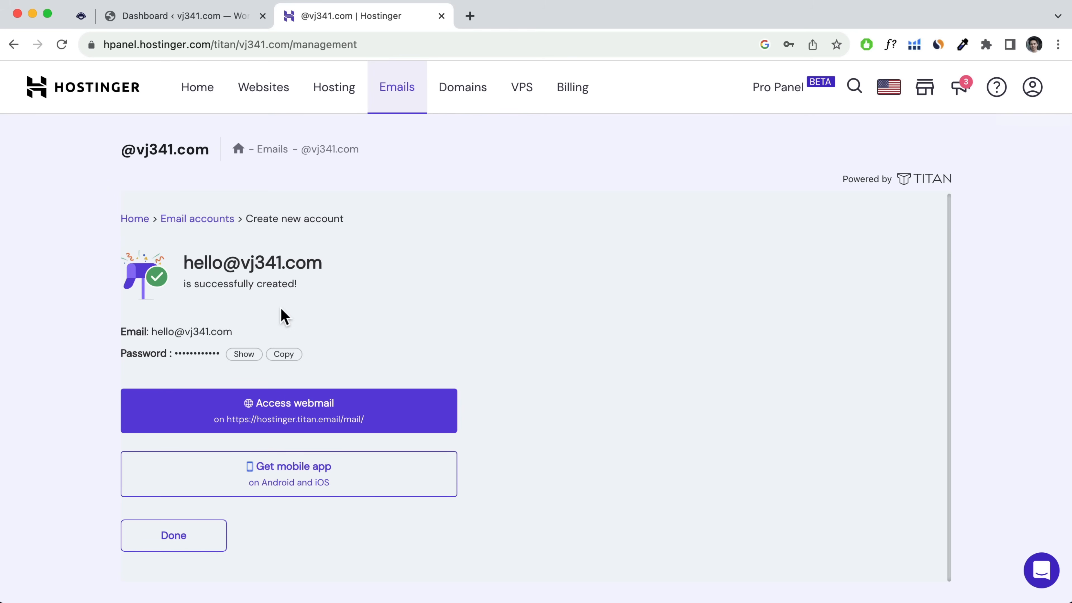
drag(233, 333, 154, 332)
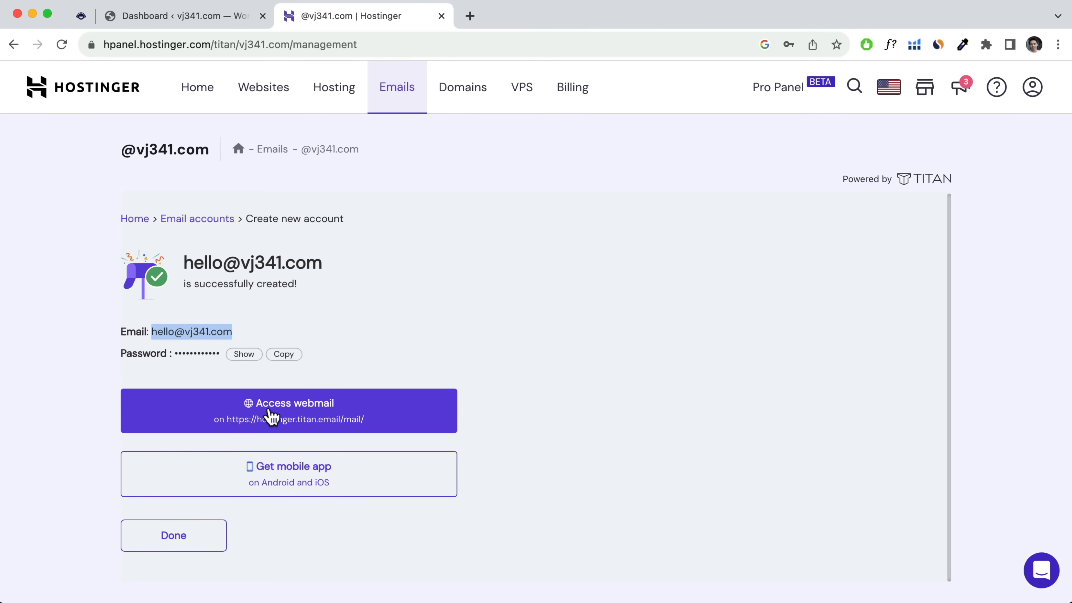
click(307, 418)
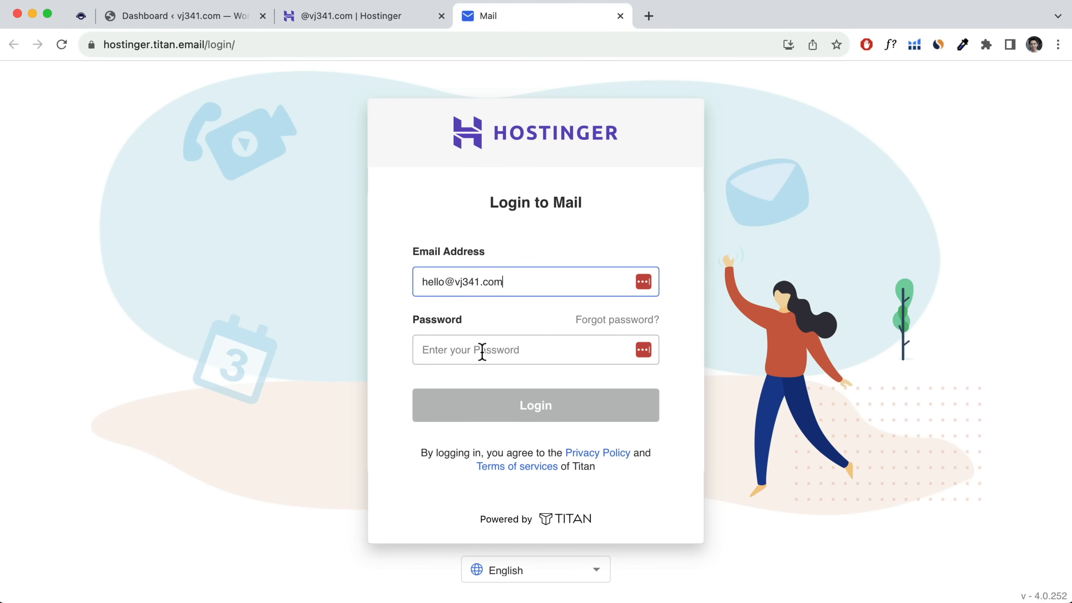
click(502, 350)
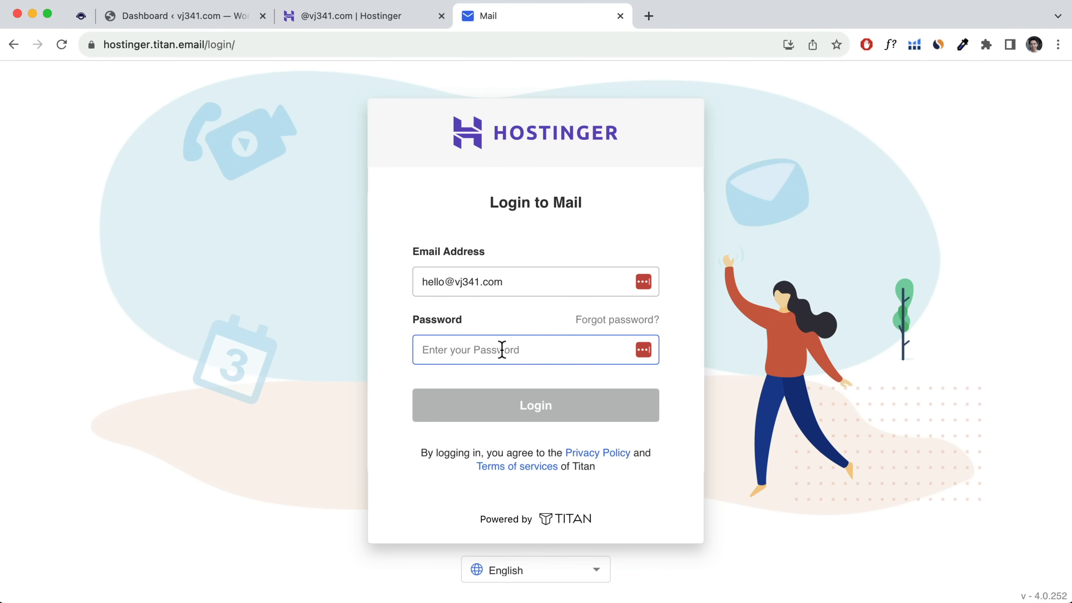
text(•••)
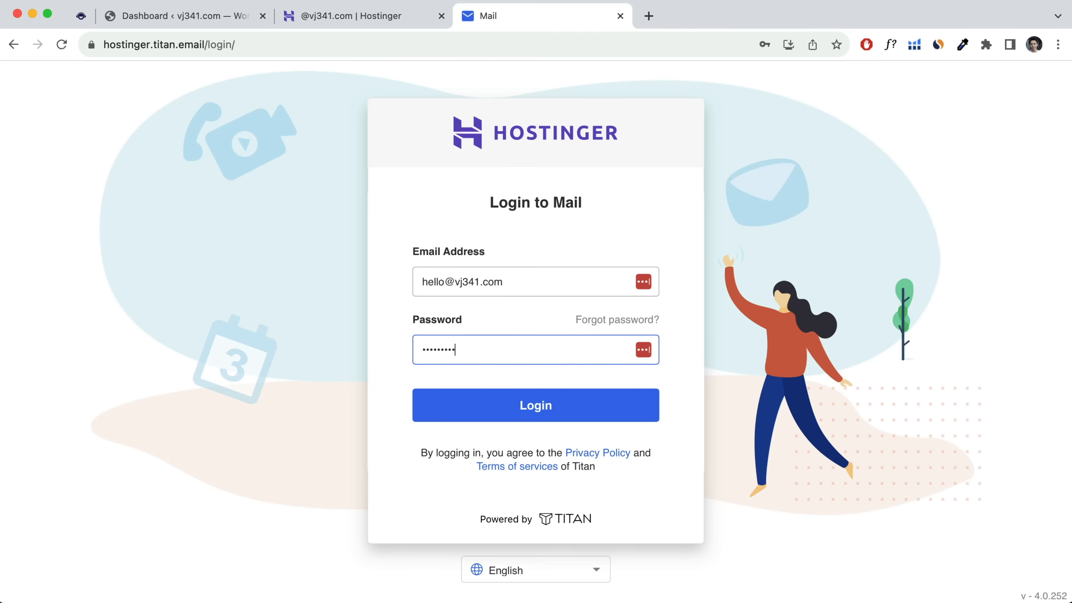
click(506, 408)
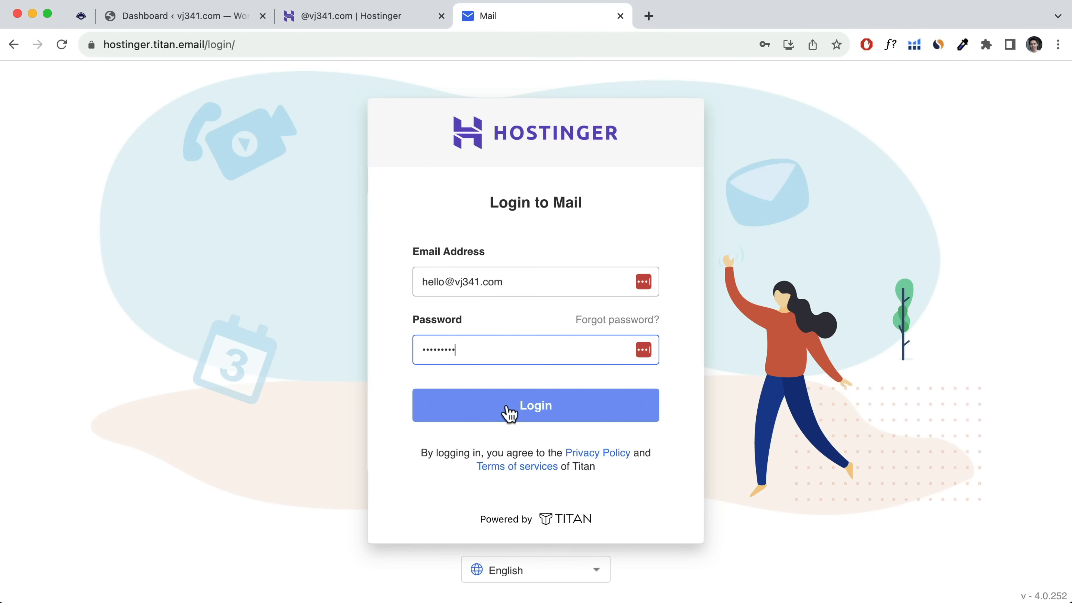
click(507, 409)
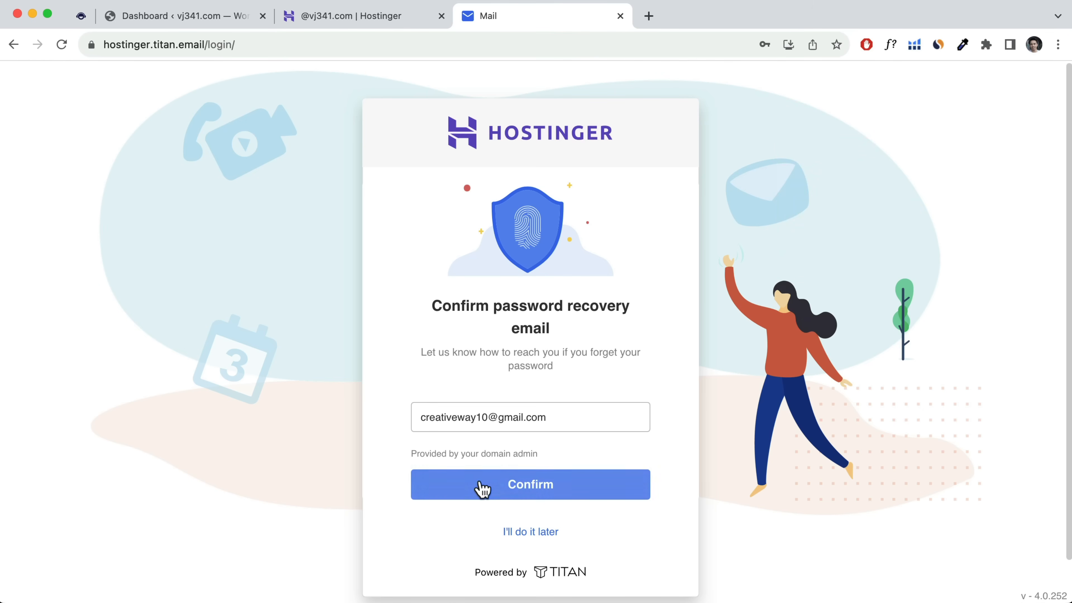
click(548, 493)
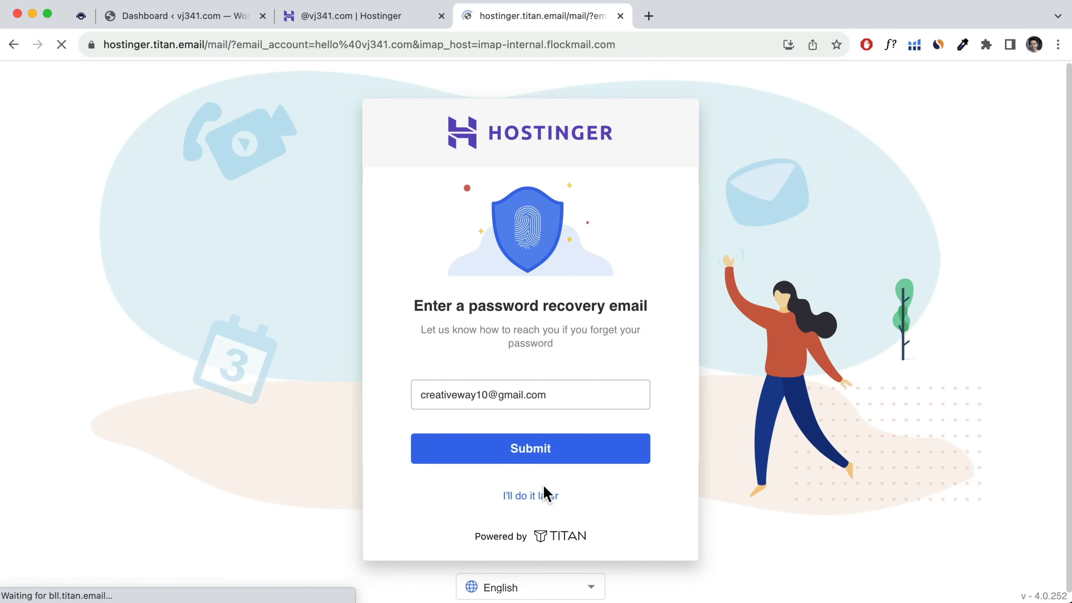
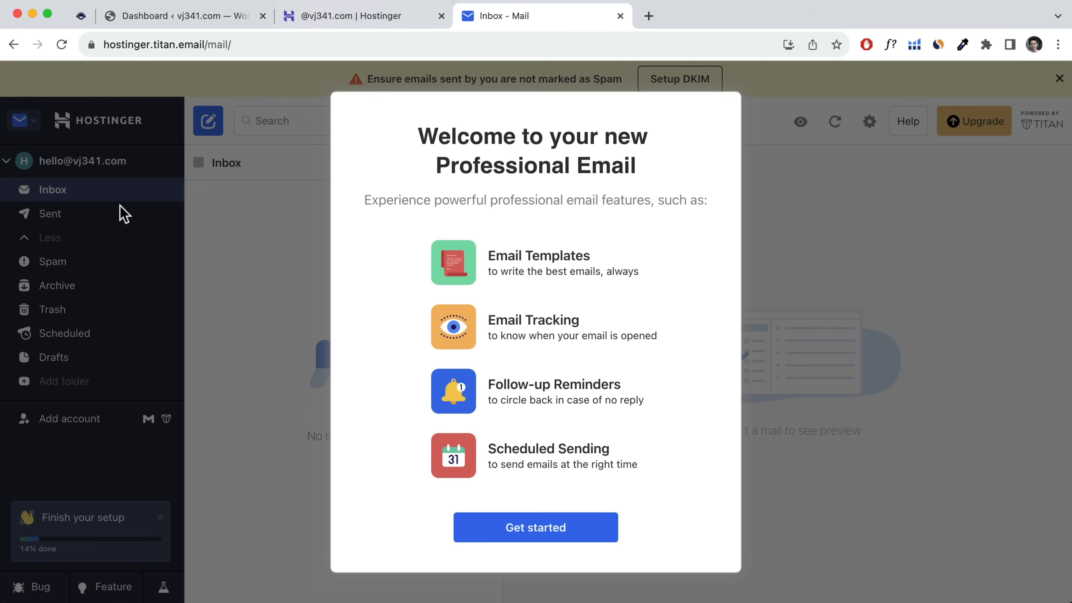
- Finish creating the hello mailbox in hPanel and return to the Emails overview showing the Active vj341.com plan
click(358, 19)
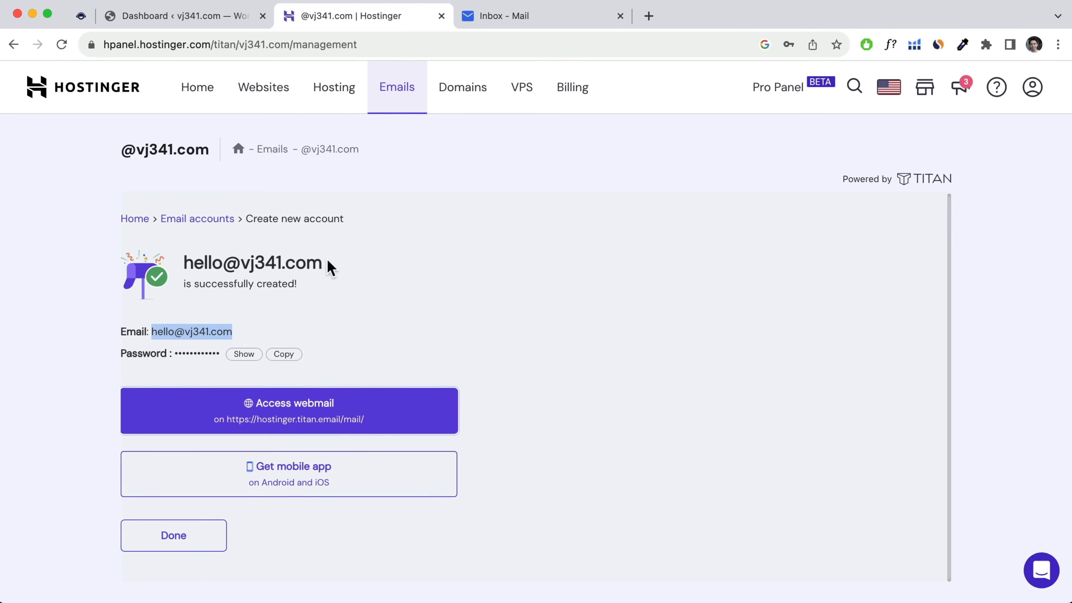
scroll(204, 438, down, 1)
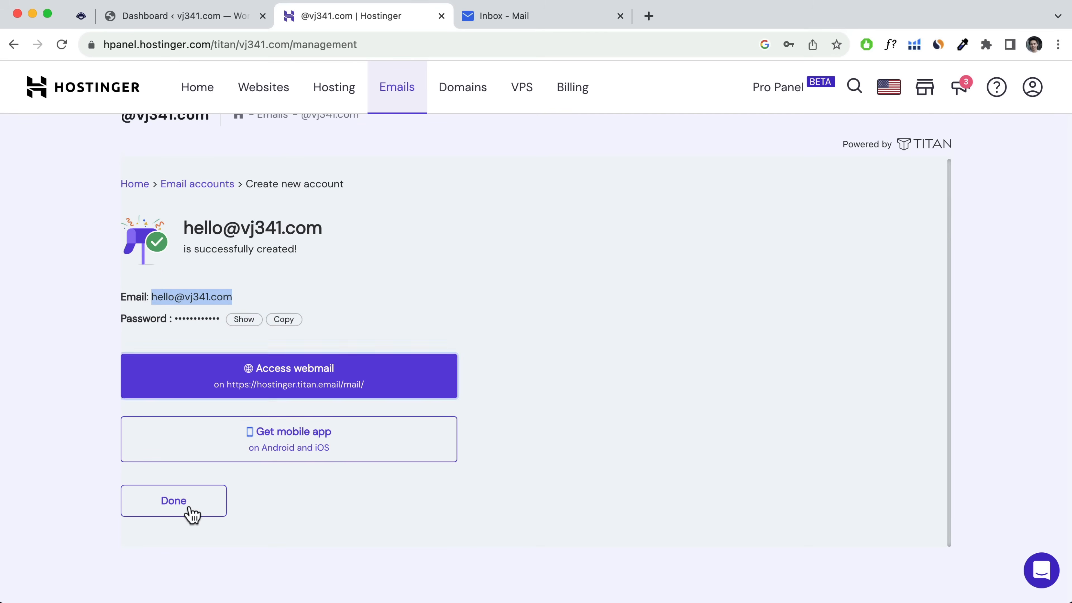
click(191, 512)
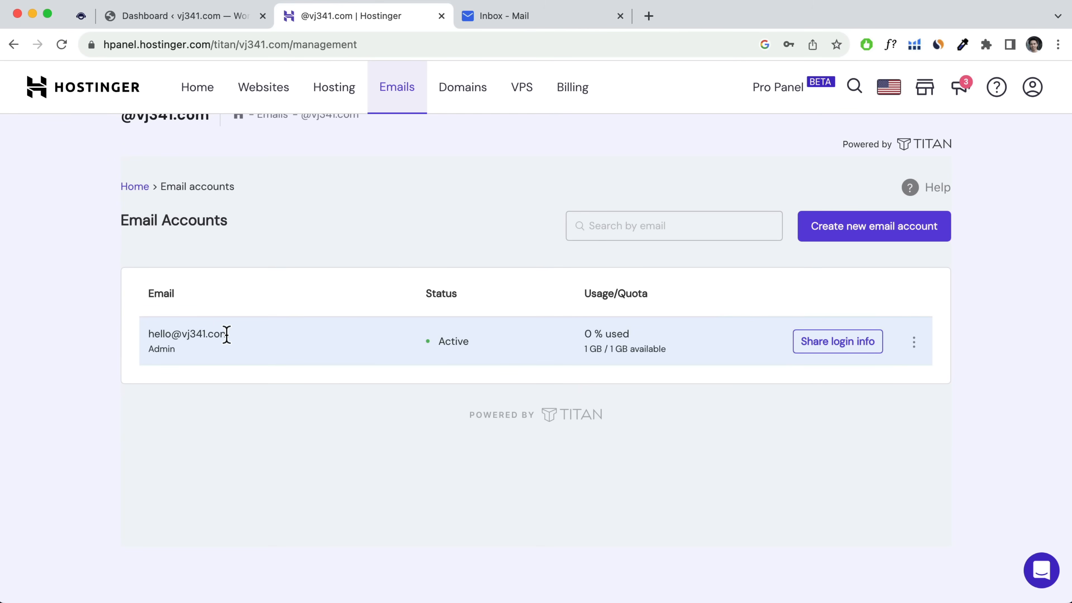
click(915, 342)
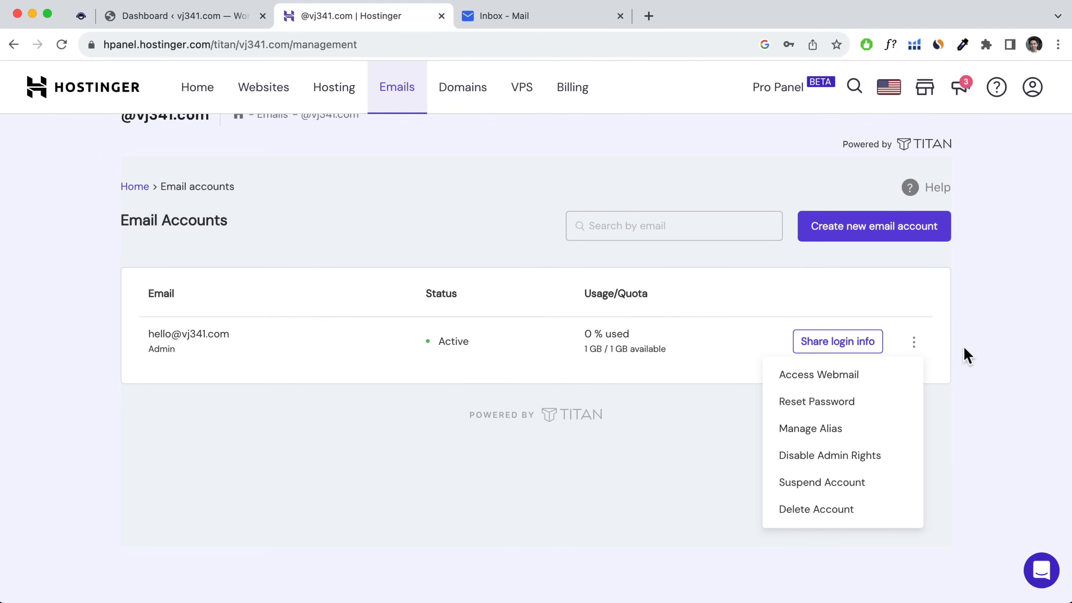
click(469, 245)
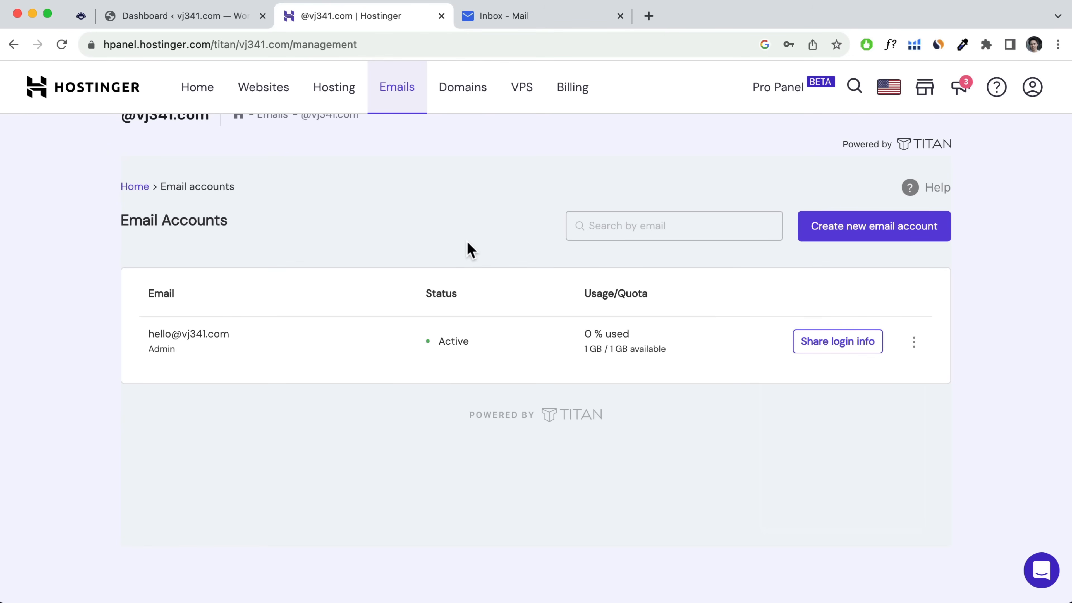
scroll(469, 249, up, 1)
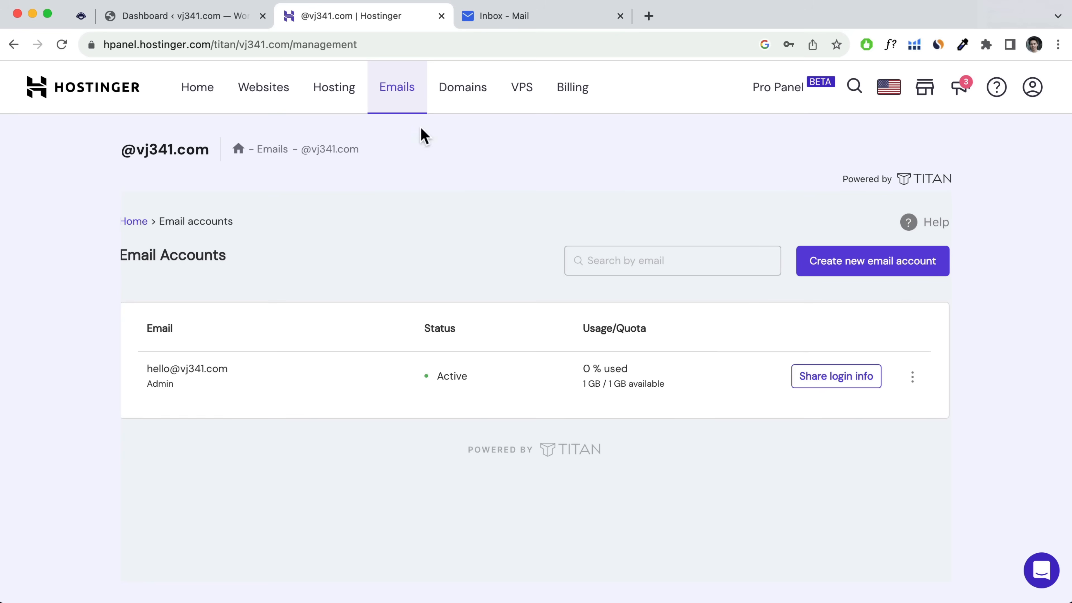
click(396, 95)
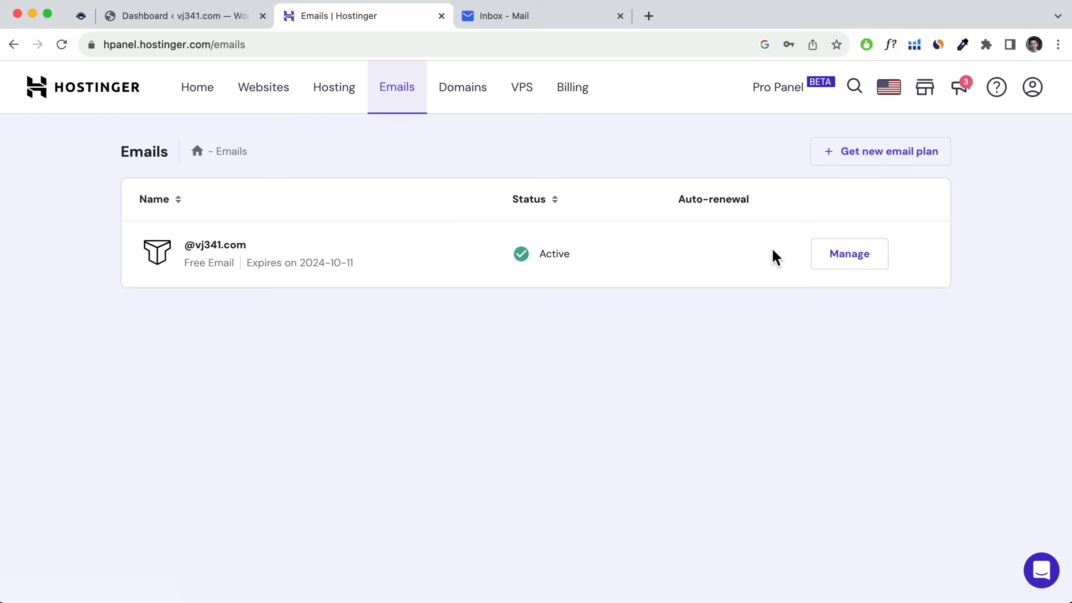
- Review the vj341.com plan's Configure Desktop App IMAP/POP settings, then go to the WordPress dashboard
click(839, 258)
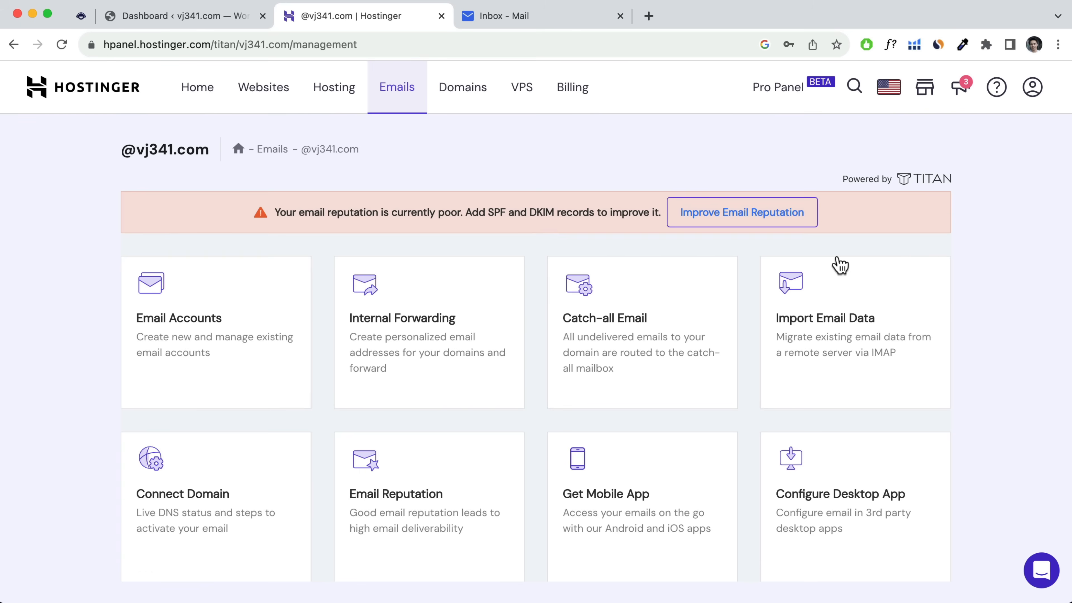
scroll(838, 260, down, 4)
scroll(834, 265, down, 2)
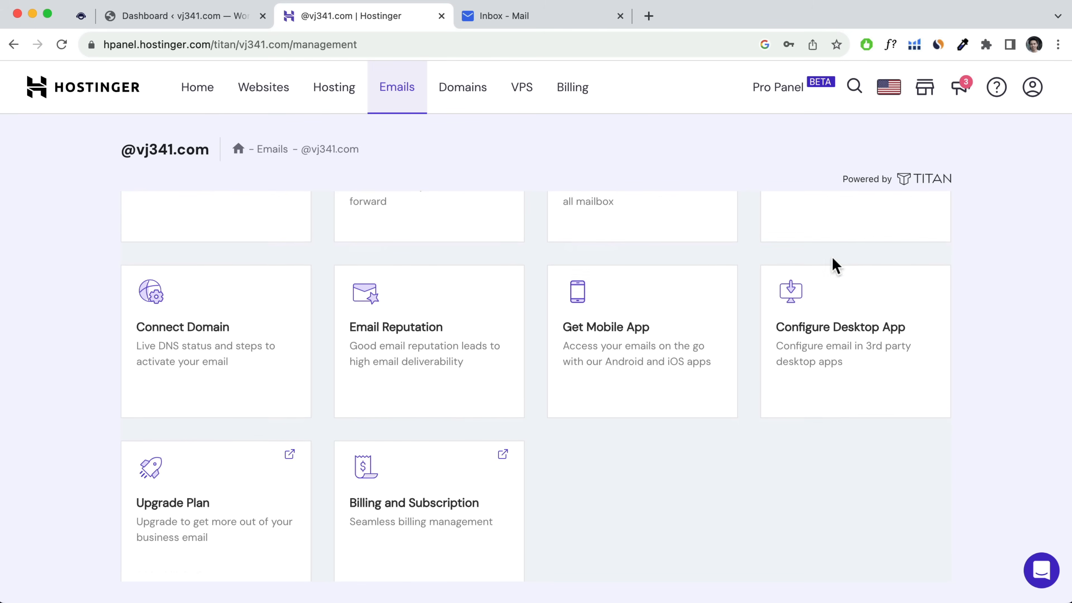
click(840, 341)
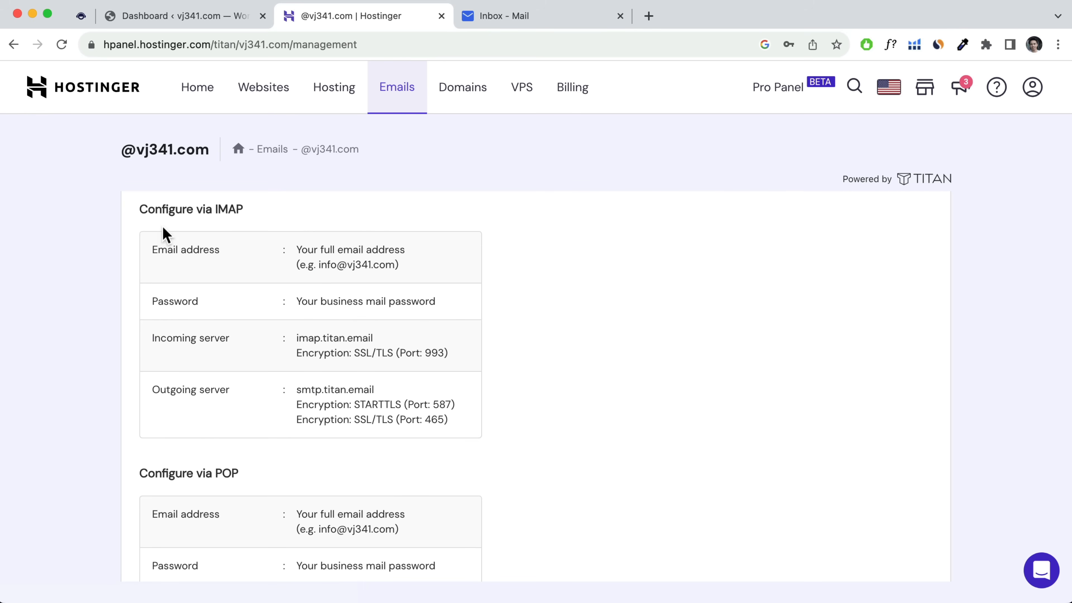
scroll(163, 232, down, 3)
scroll(163, 233, up, 5)
scroll(240, 376, down, 4)
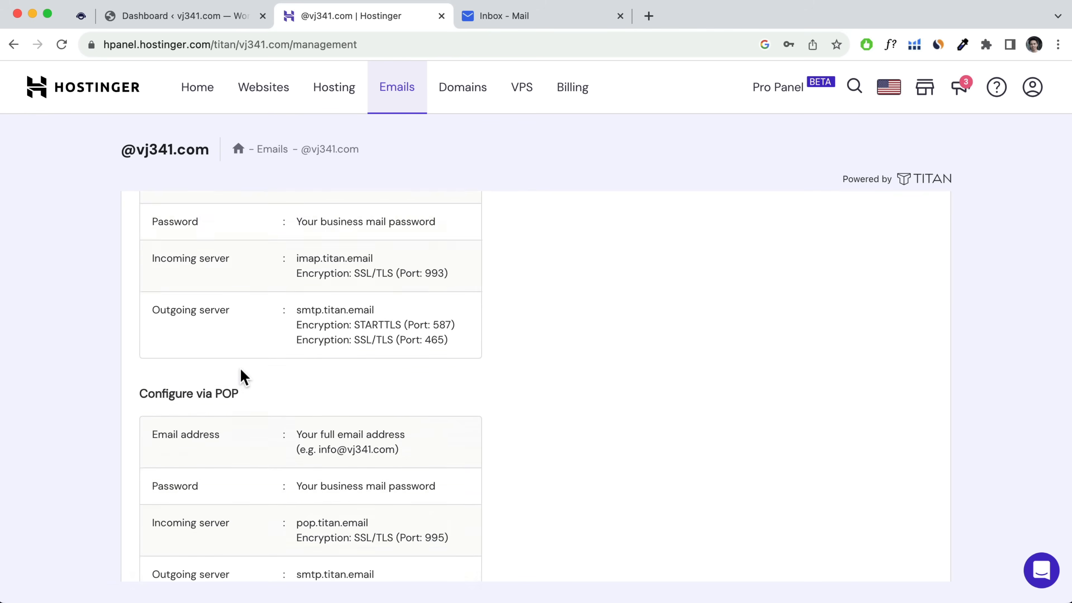
scroll(240, 375, up, 5)
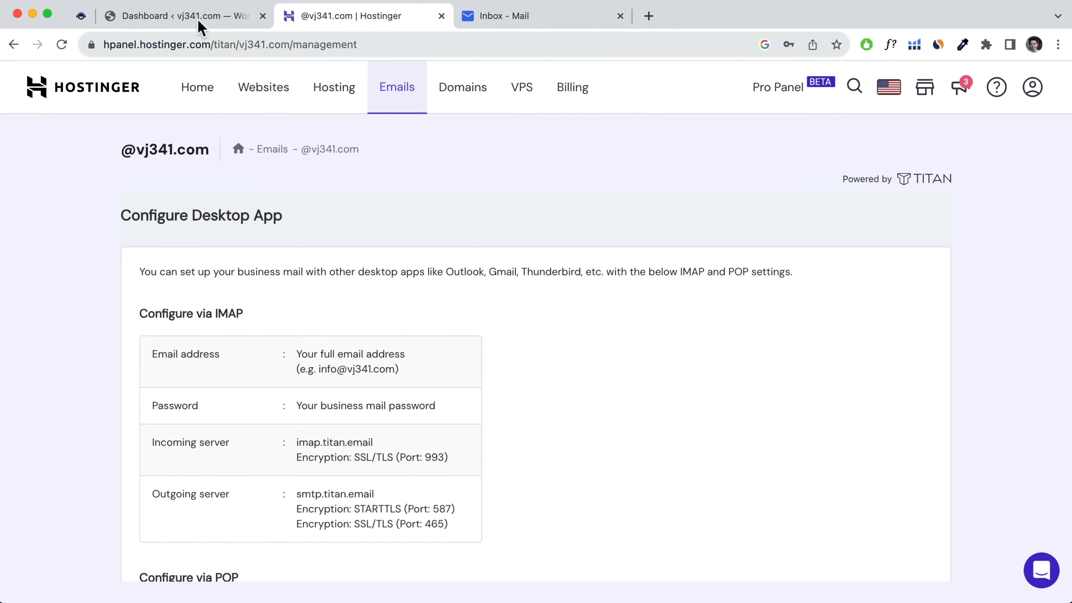
click(188, 17)
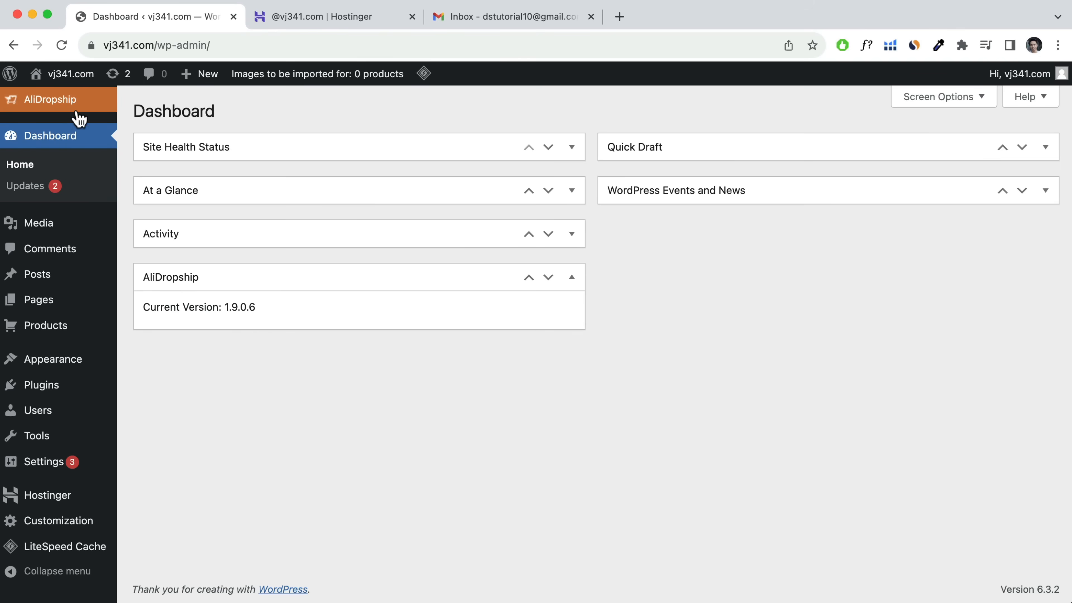
- Open AliDropship Settings > Notifications, keep SMTP as the mailing service, and return to the Titan server details
click(59, 107)
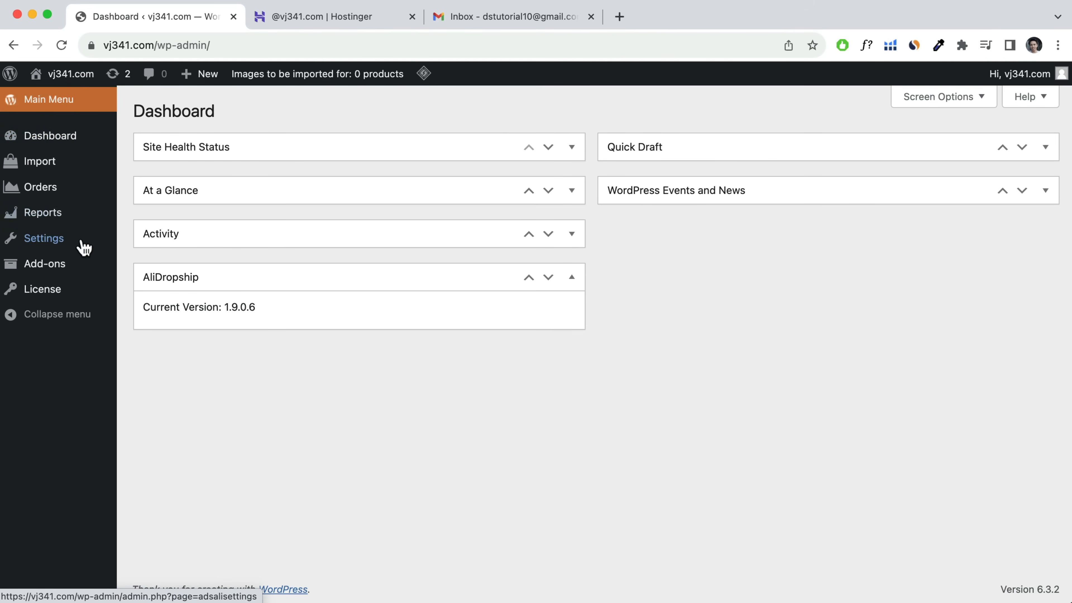
mouse_move(33, 246)
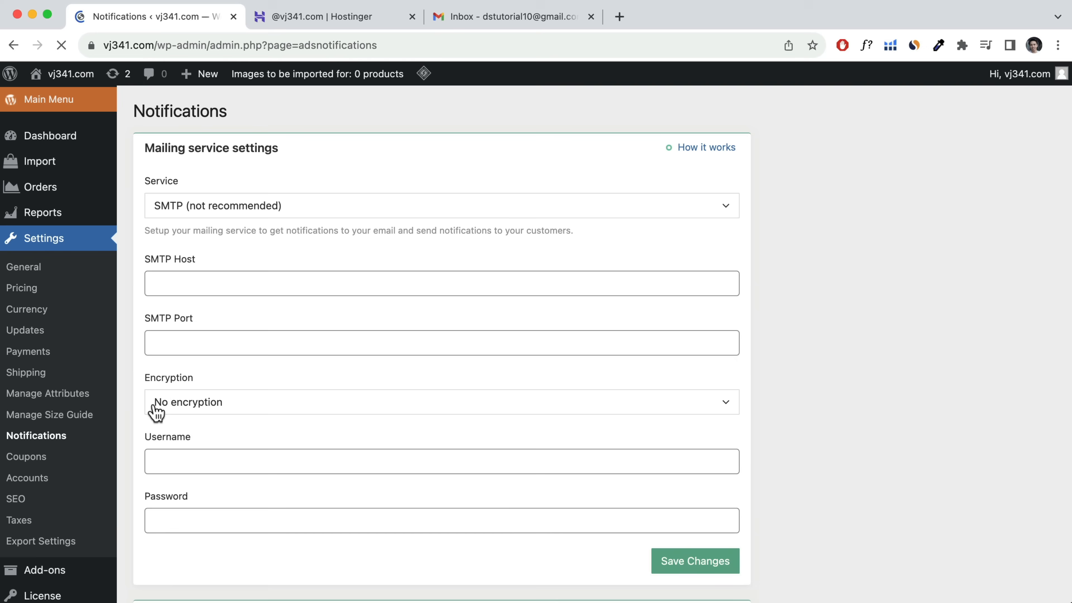
drag(146, 148, 330, 156)
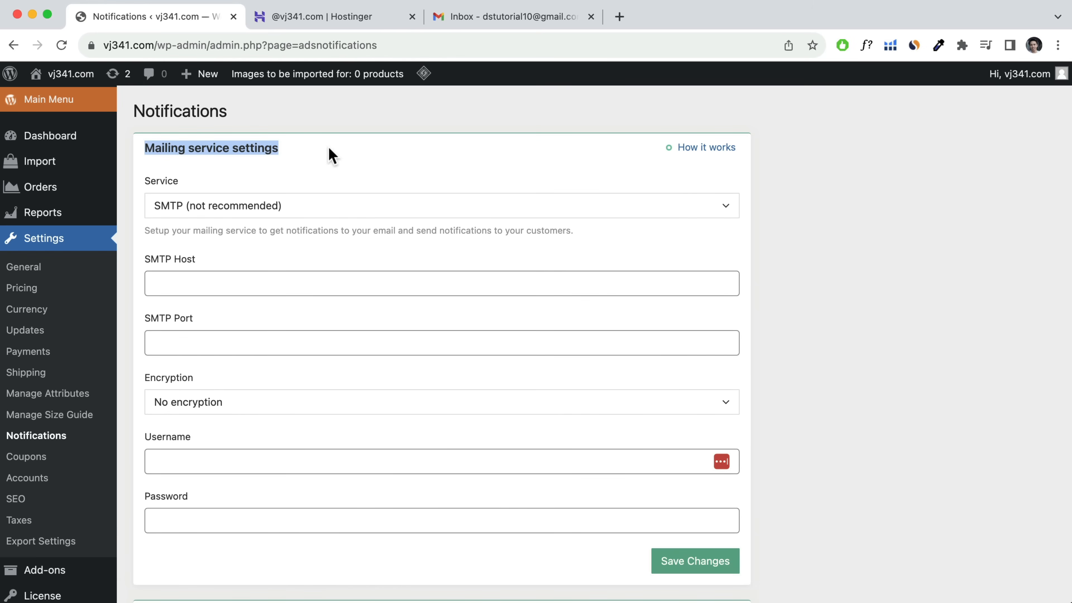
click(191, 206)
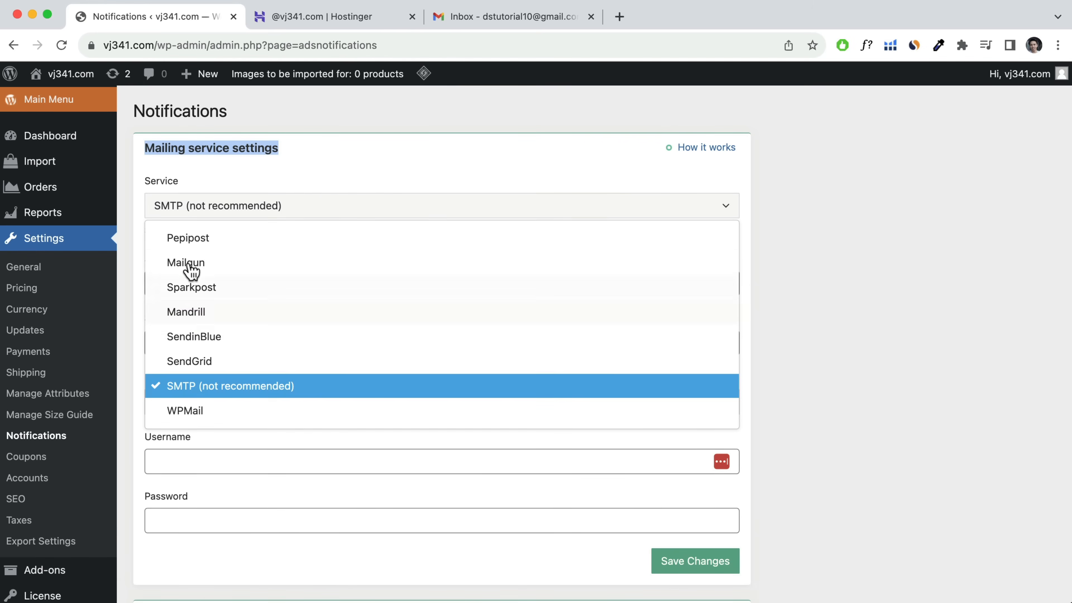
scroll(197, 343, down, 1)
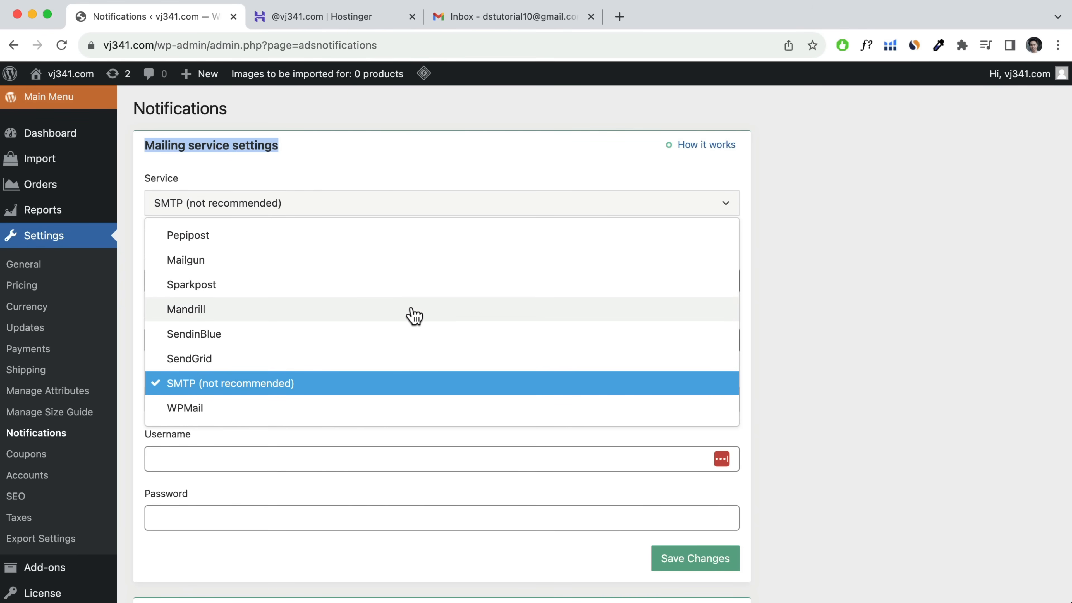
click(429, 165)
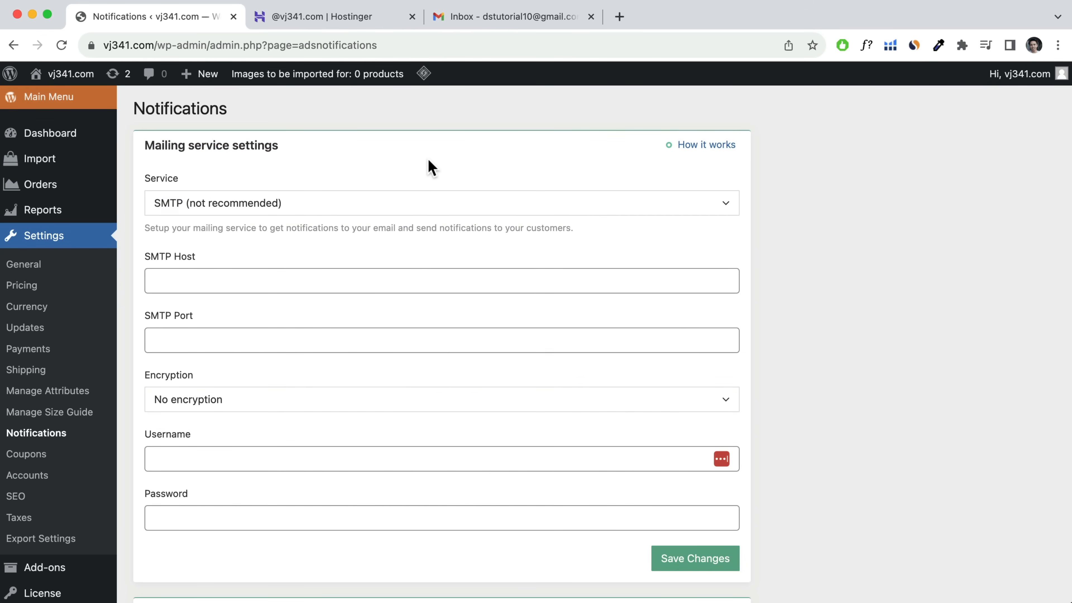
scroll(287, 248, down, 1)
click(235, 226)
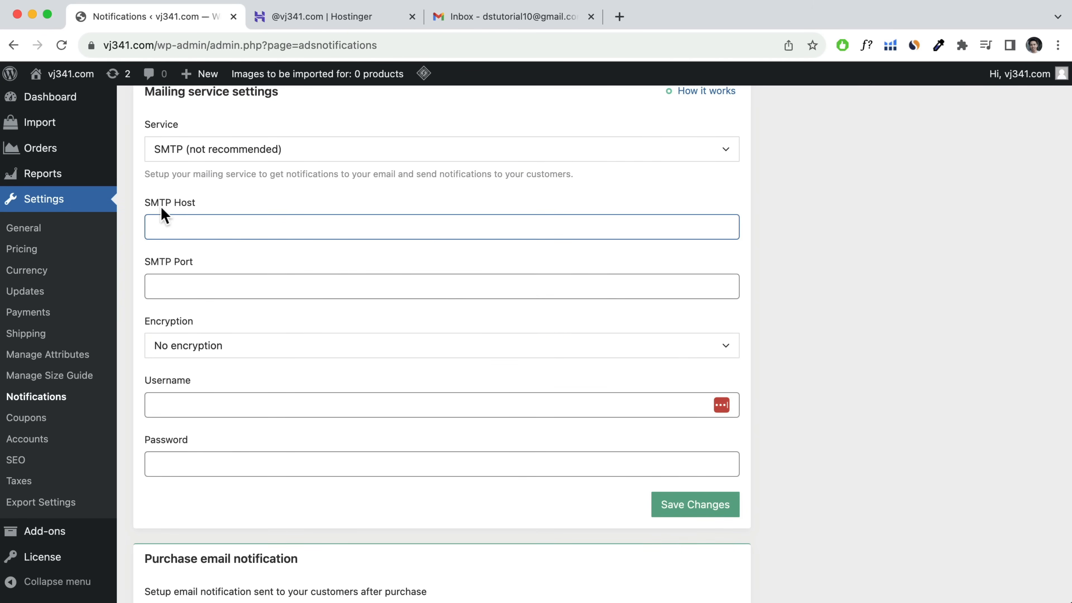
drag(146, 203, 194, 204)
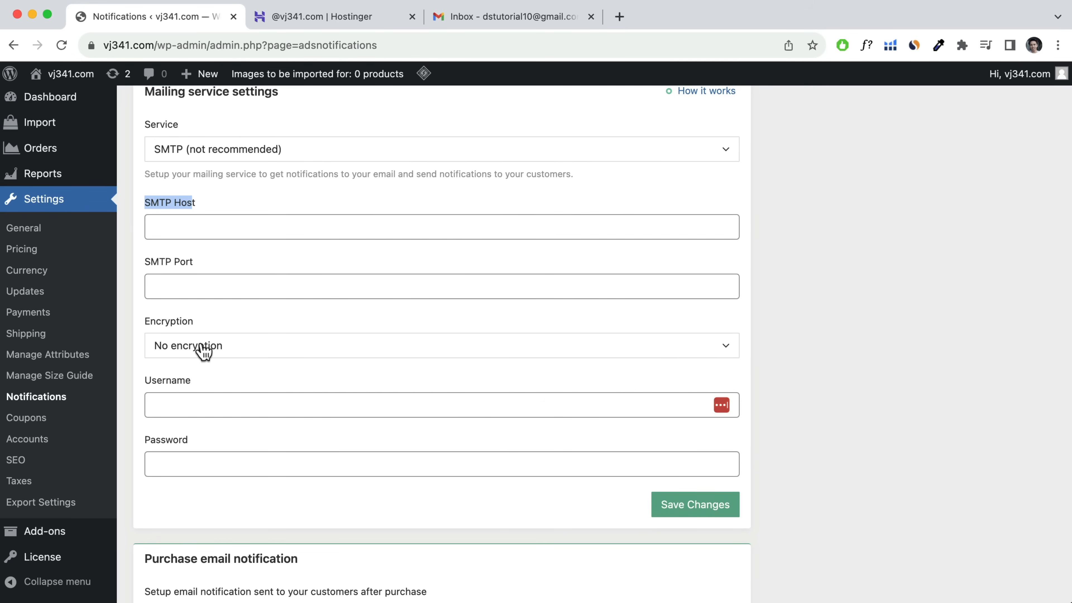
click(335, 24)
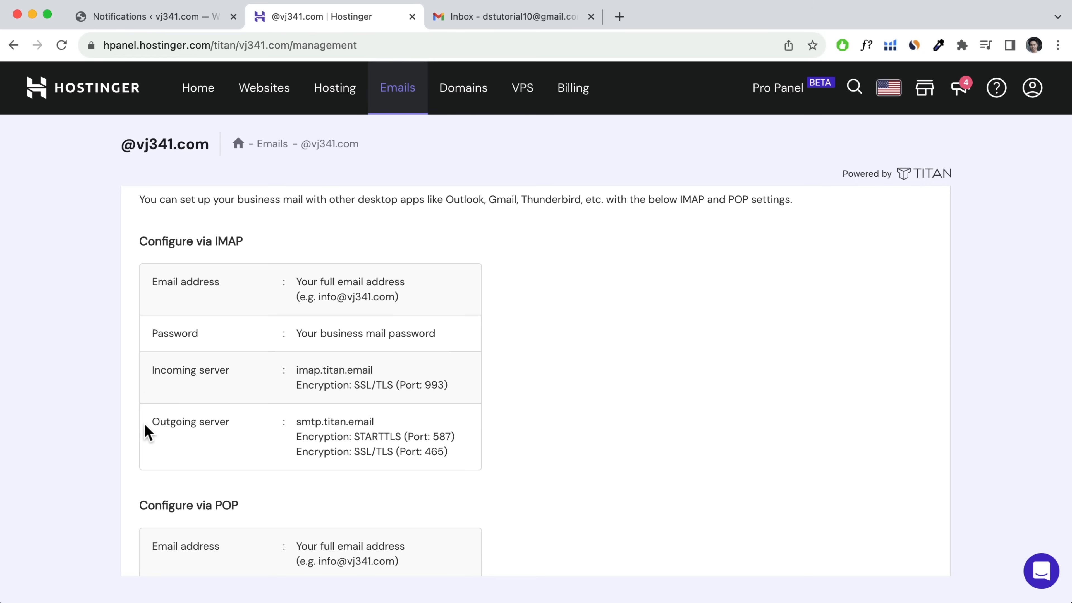
- Copy smtp.titan.email from Hostinger into the SMTP Host field
drag(153, 423, 238, 427)
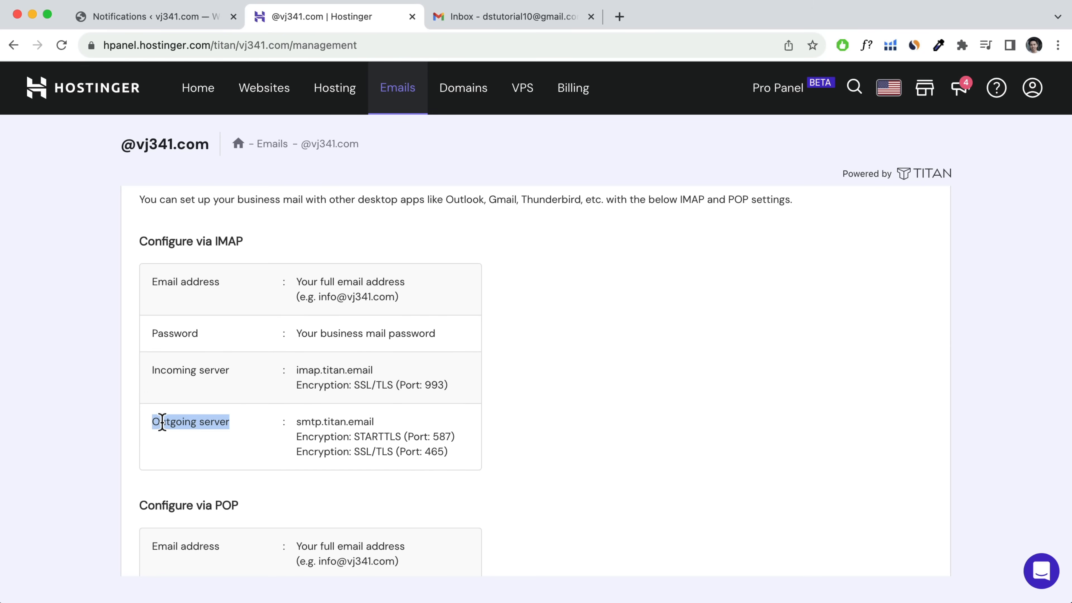
drag(297, 422, 376, 427)
right_click(358, 423)
click(378, 452)
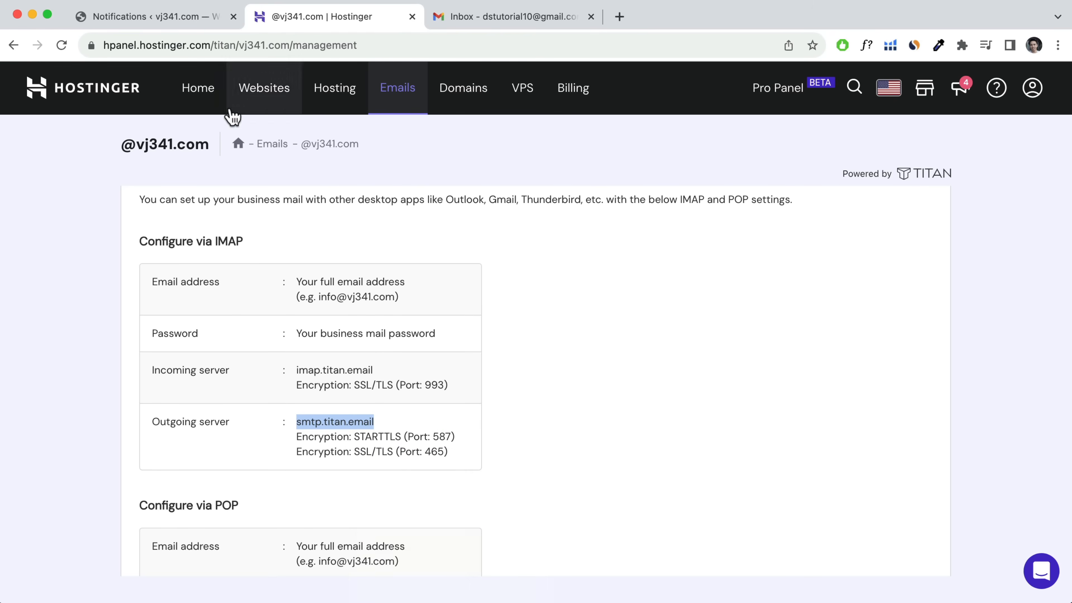
click(191, 19)
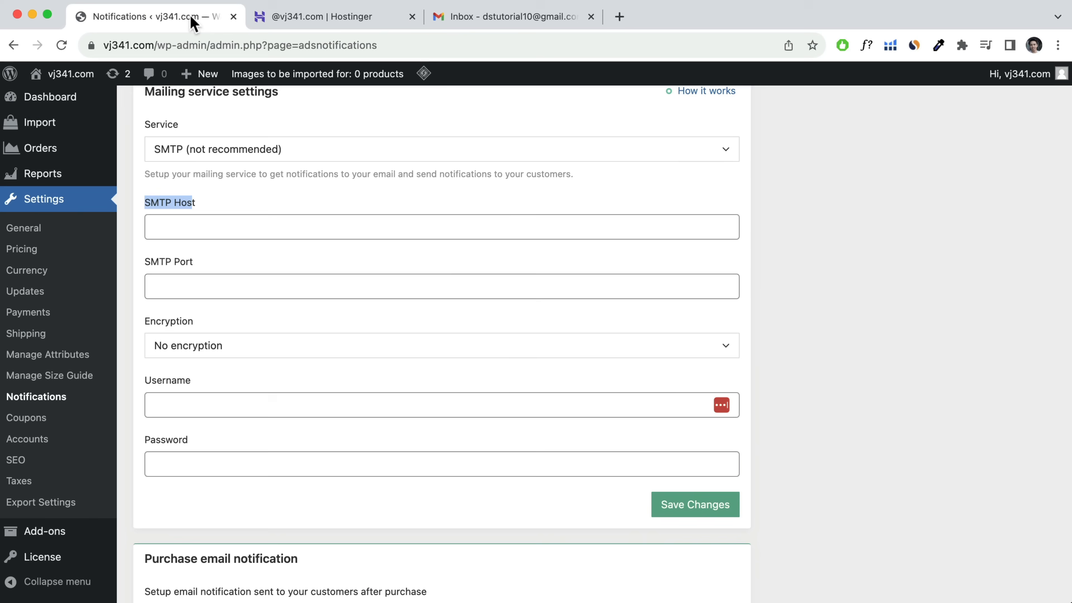
click(223, 231)
key(super+v)
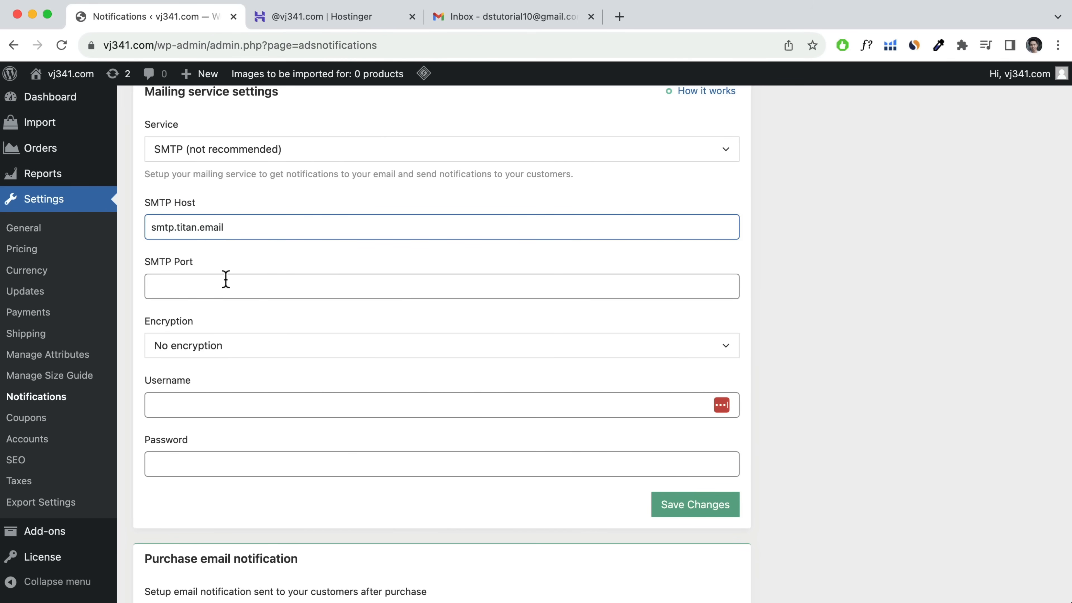
- Set the SMTP port to 465 with SSL encryption
click(203, 289)
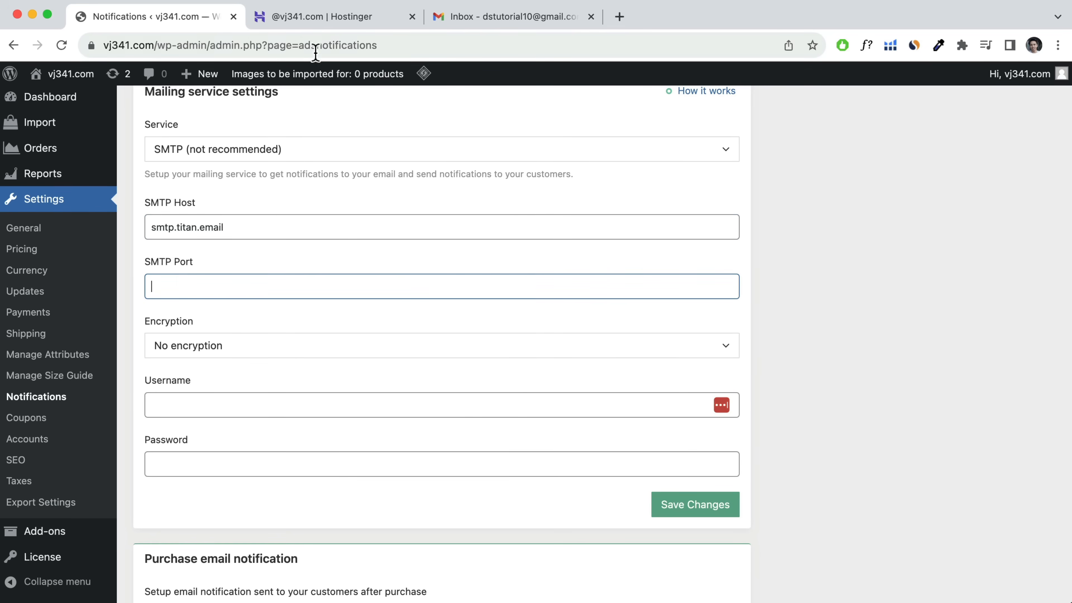
click(331, 26)
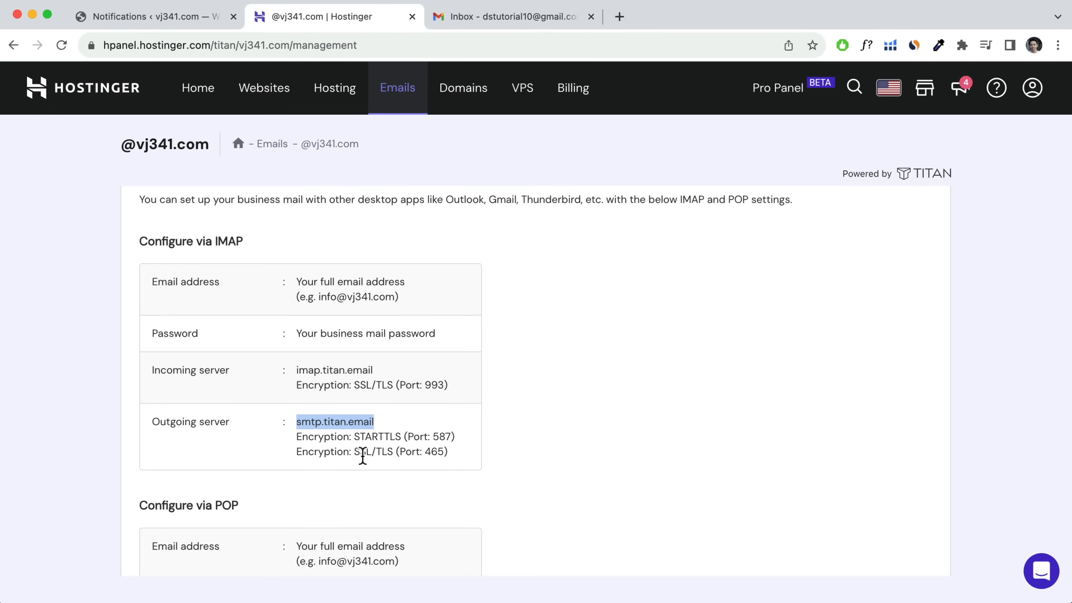
drag(298, 454, 454, 456)
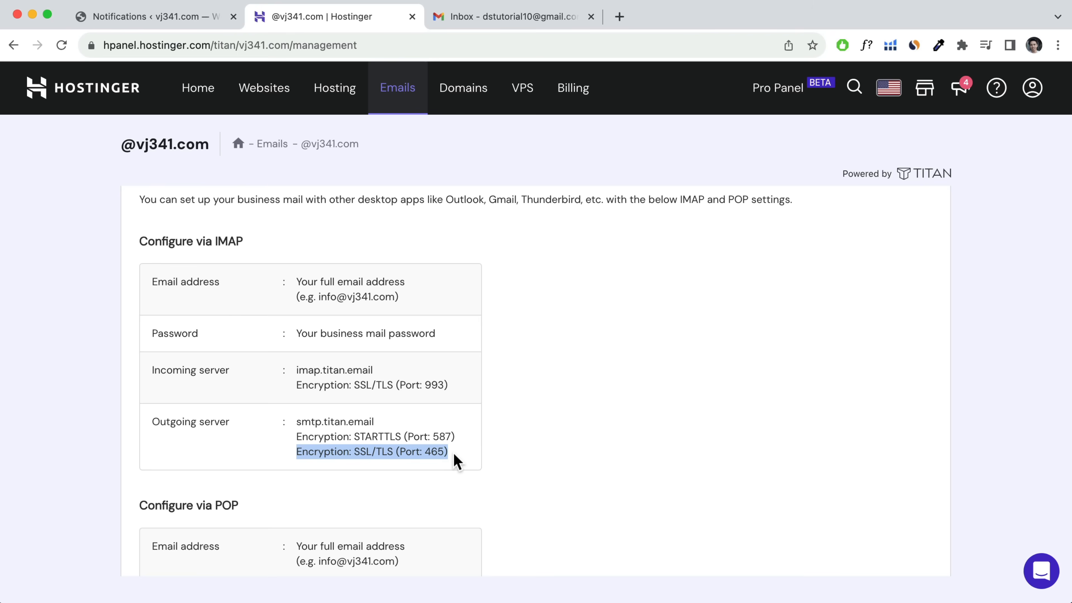
click(425, 456)
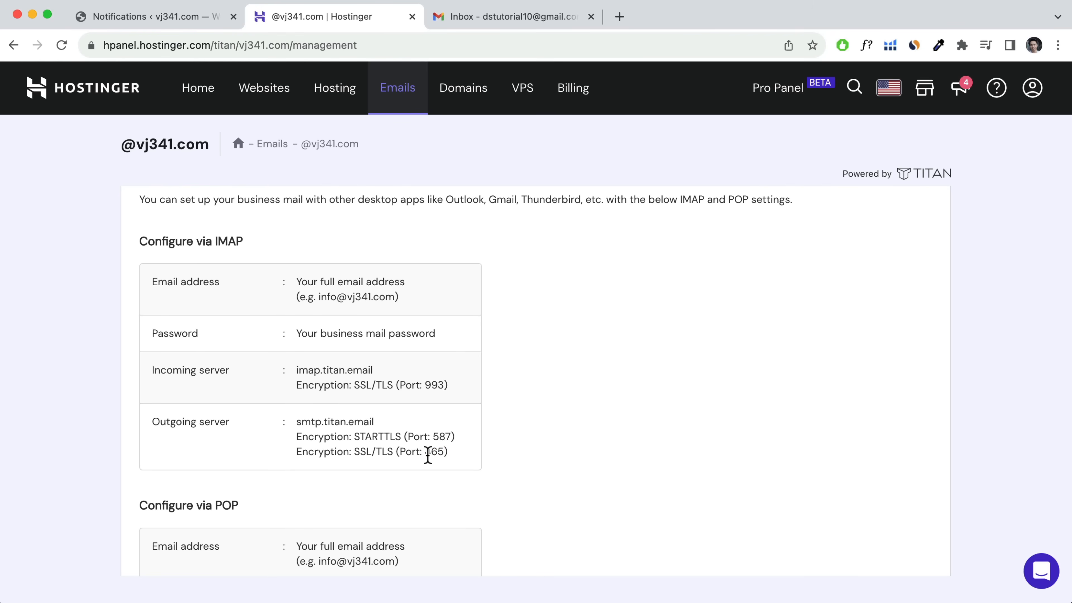
click(174, 19)
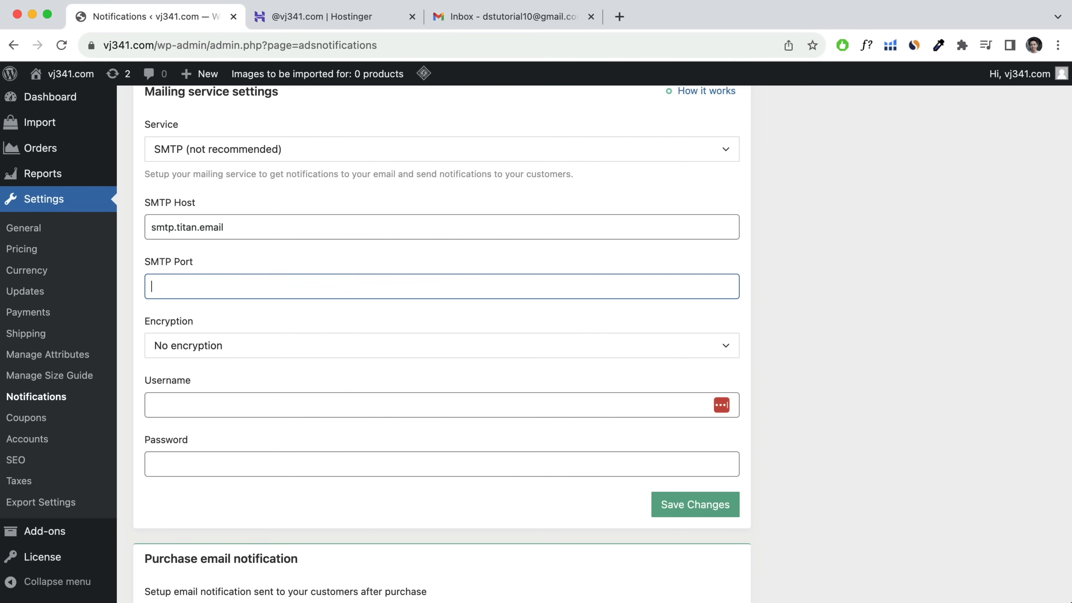
text(465)
click(222, 350)
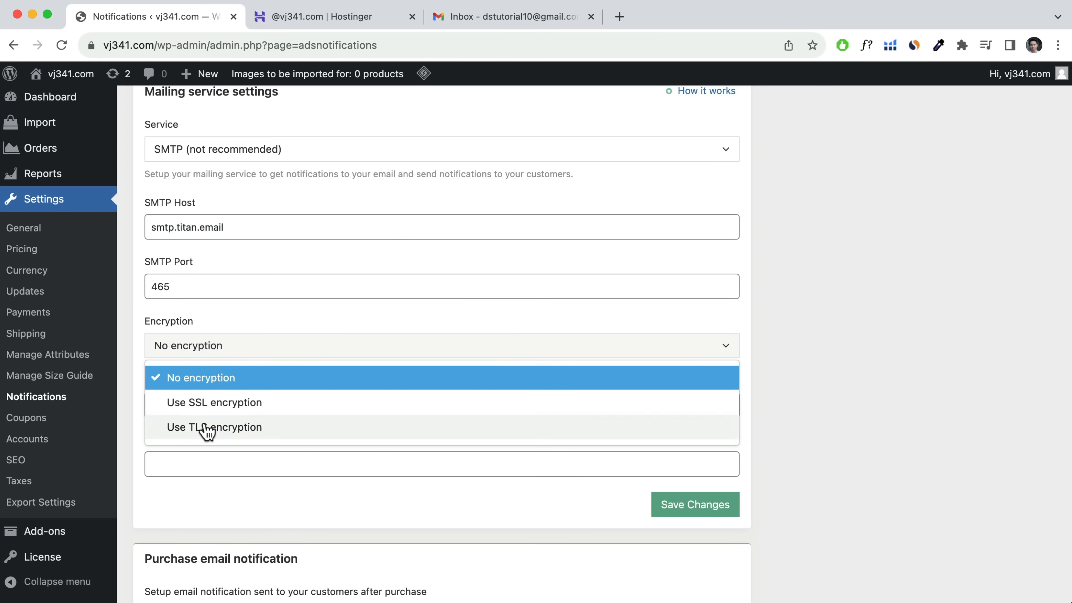
click(213, 403)
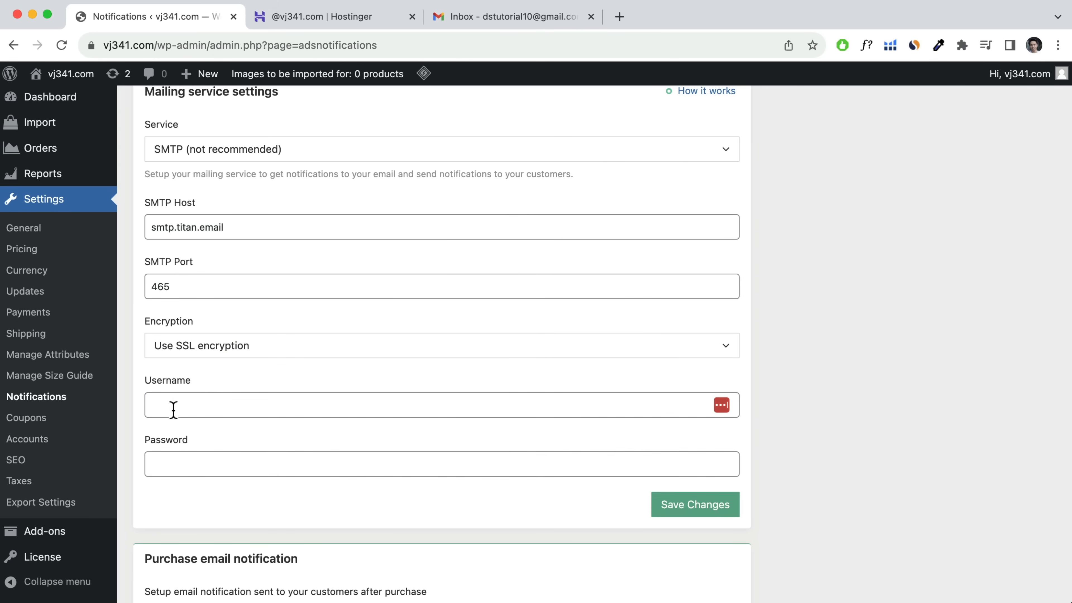
- Fill in the SMTP username with the business mailbox address and paste the mailbox password
click(310, 22)
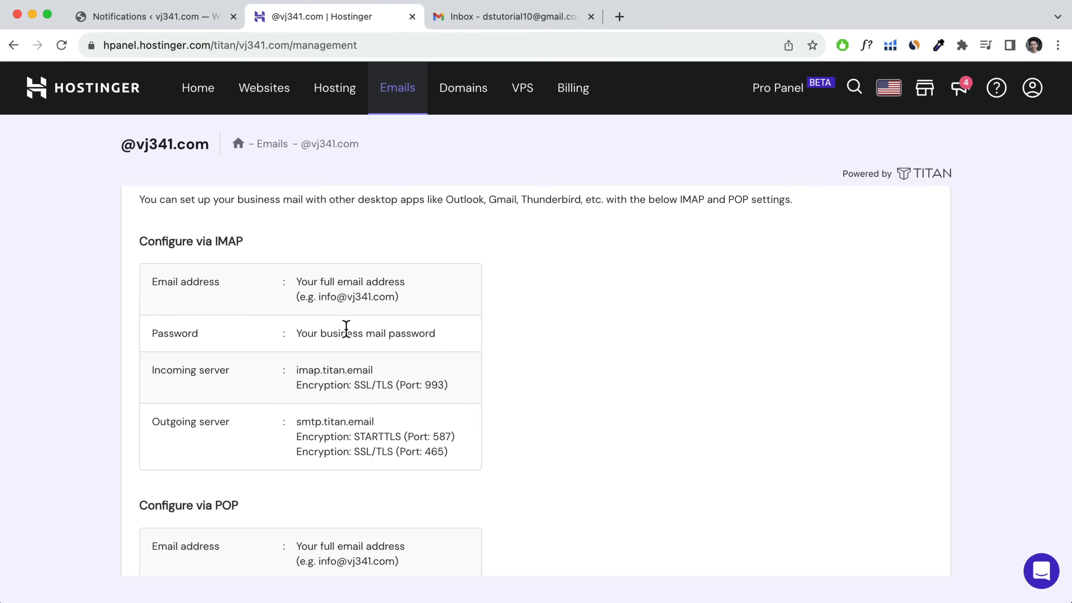
drag(338, 297, 395, 297)
right_click(386, 304)
click(191, 27)
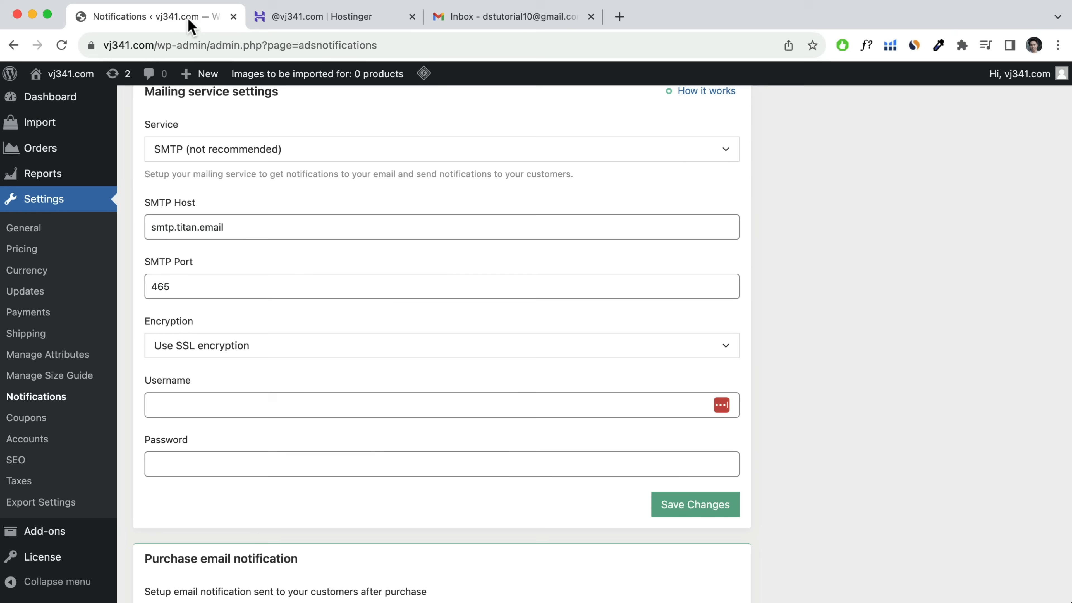
click(222, 401)
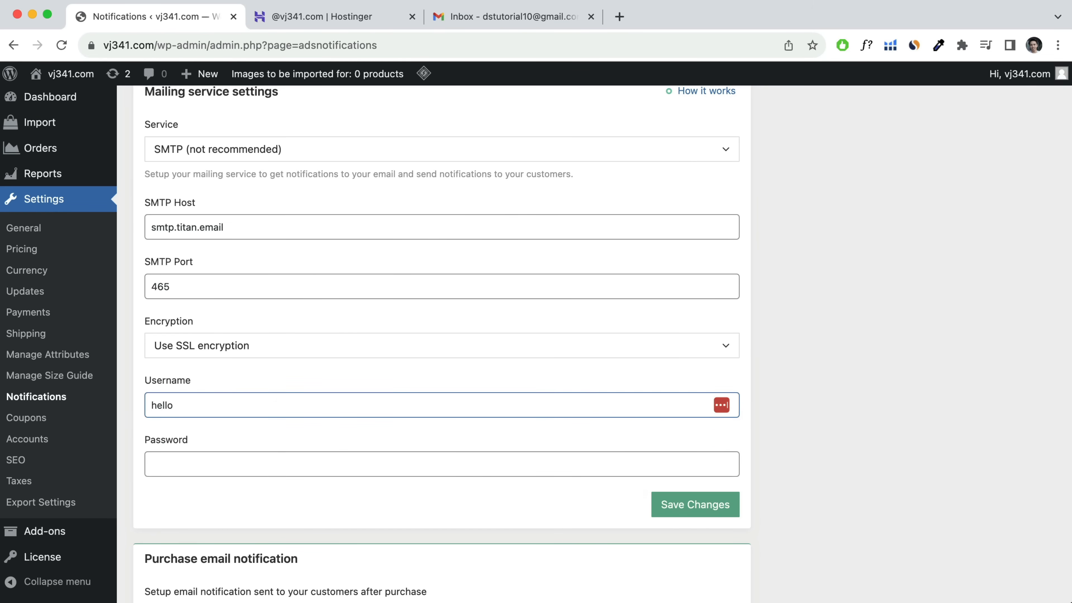
key(super+a)
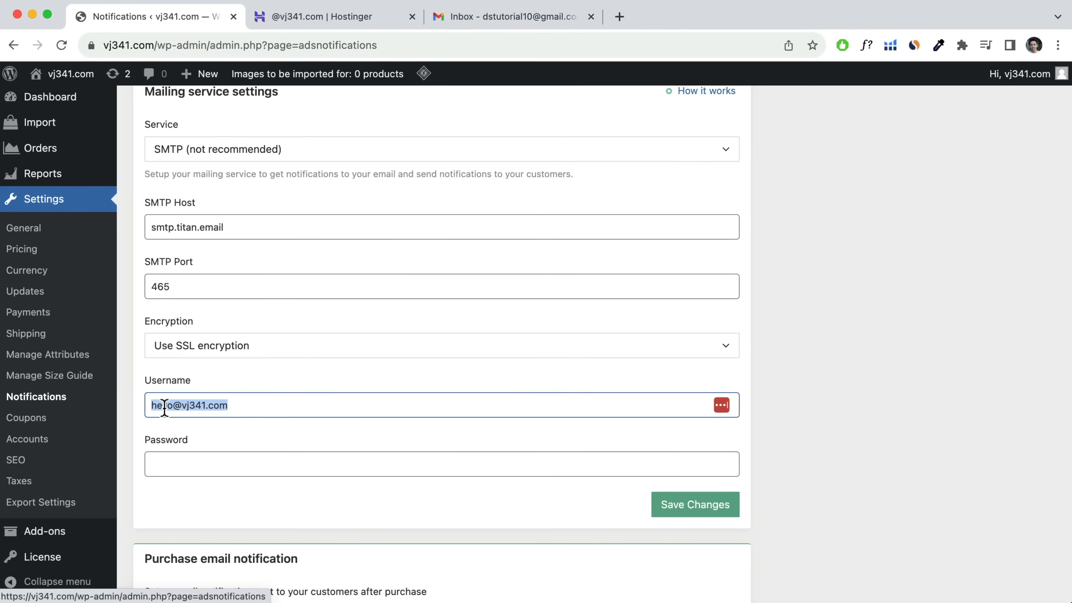
click(205, 465)
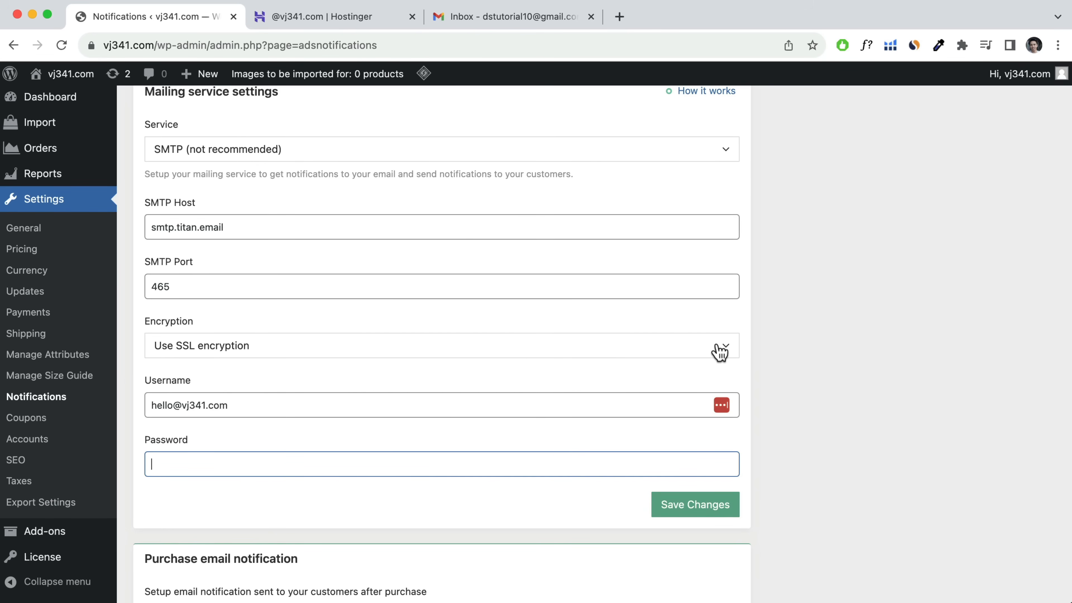
key(super+v)
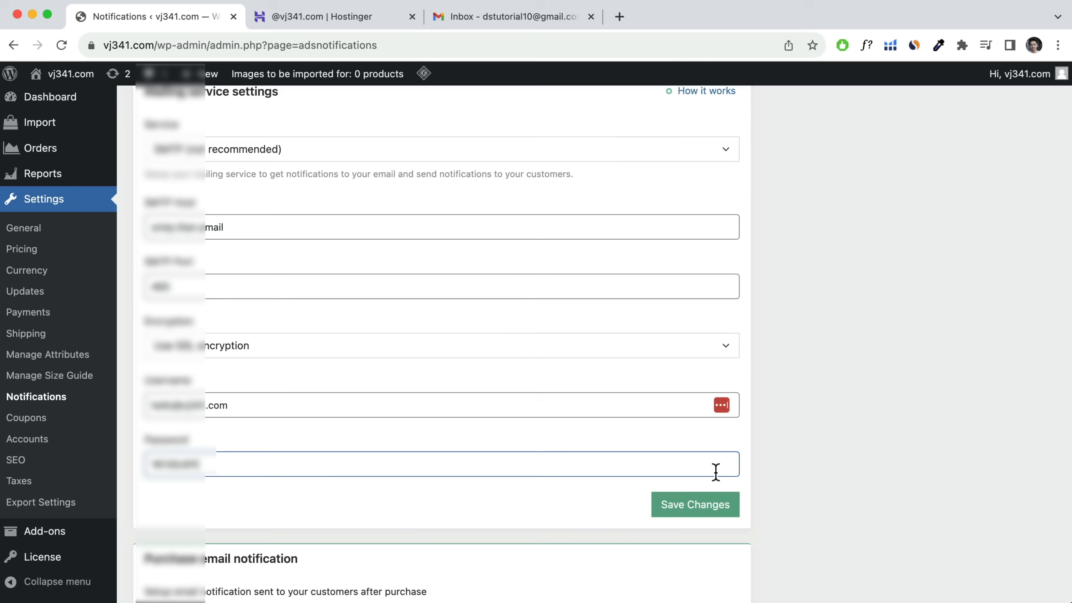
- Save the SMTP settings and replace no-reply with hello in the purchase notification's sender address
click(681, 515)
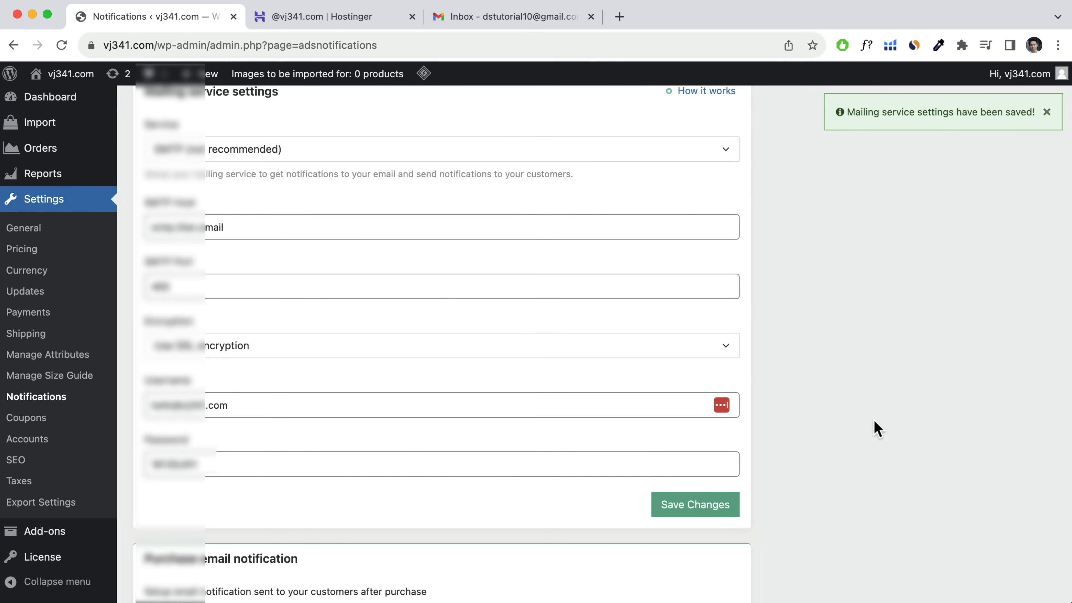
scroll(880, 427, down, 9)
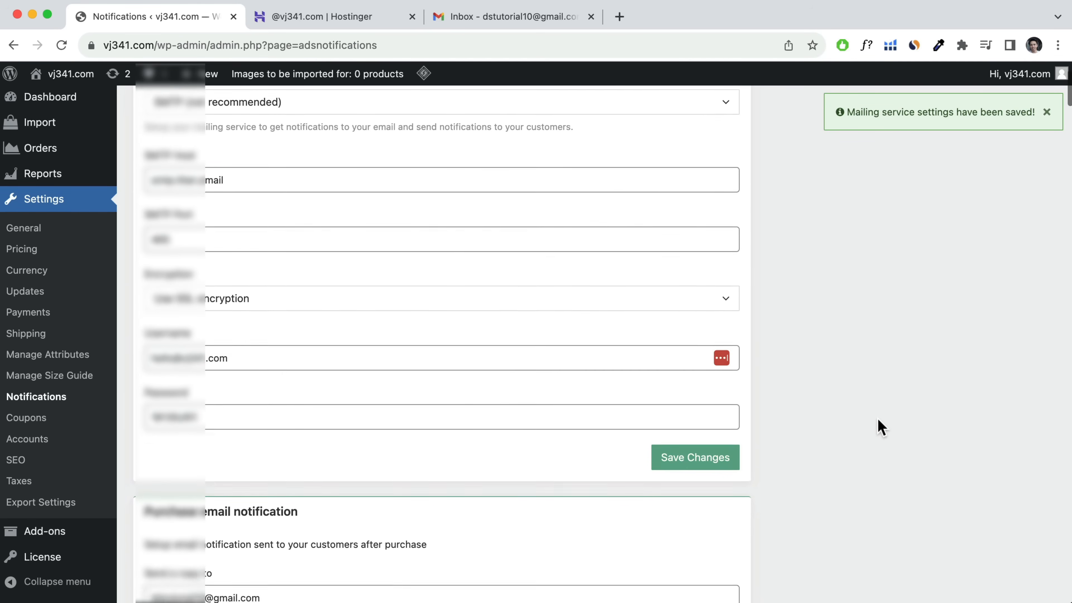
scroll(880, 427, down, 2)
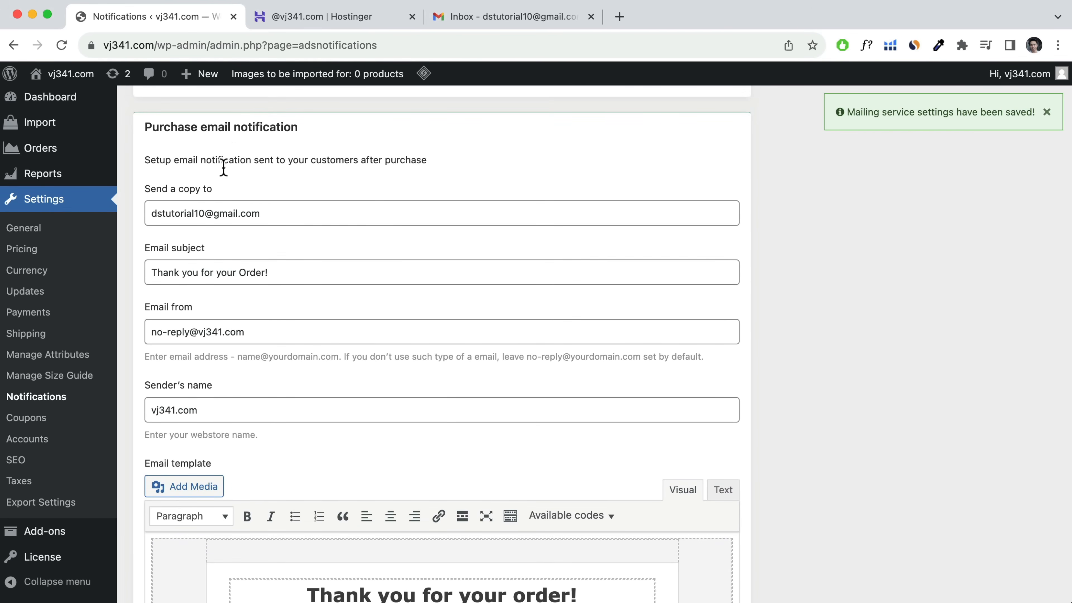
drag(280, 221, 156, 211)
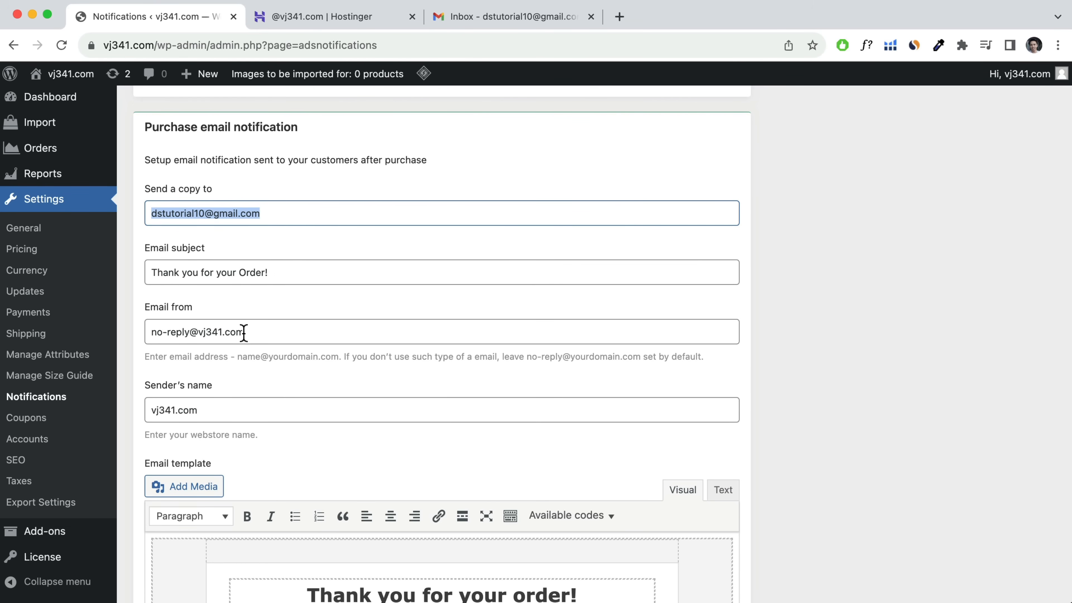
drag(190, 333, 114, 328)
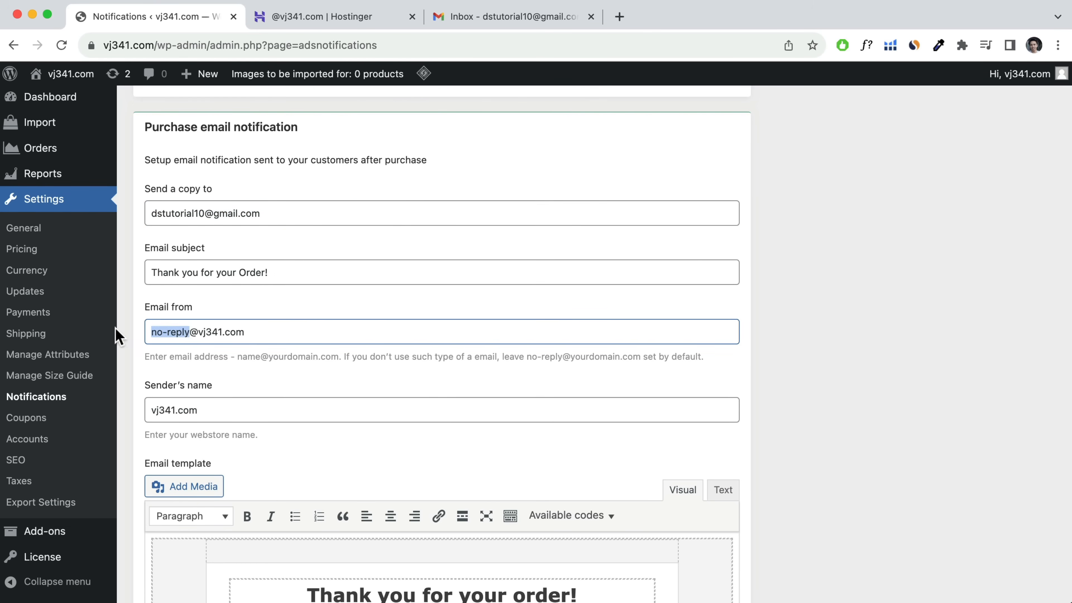
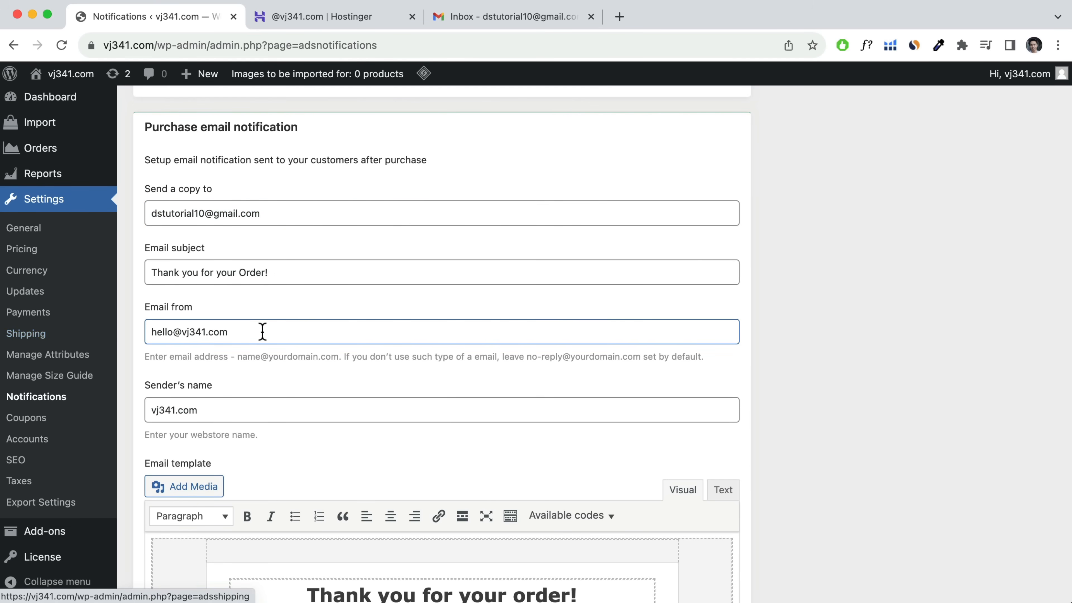
drag(263, 332, 108, 333)
key(super+c)
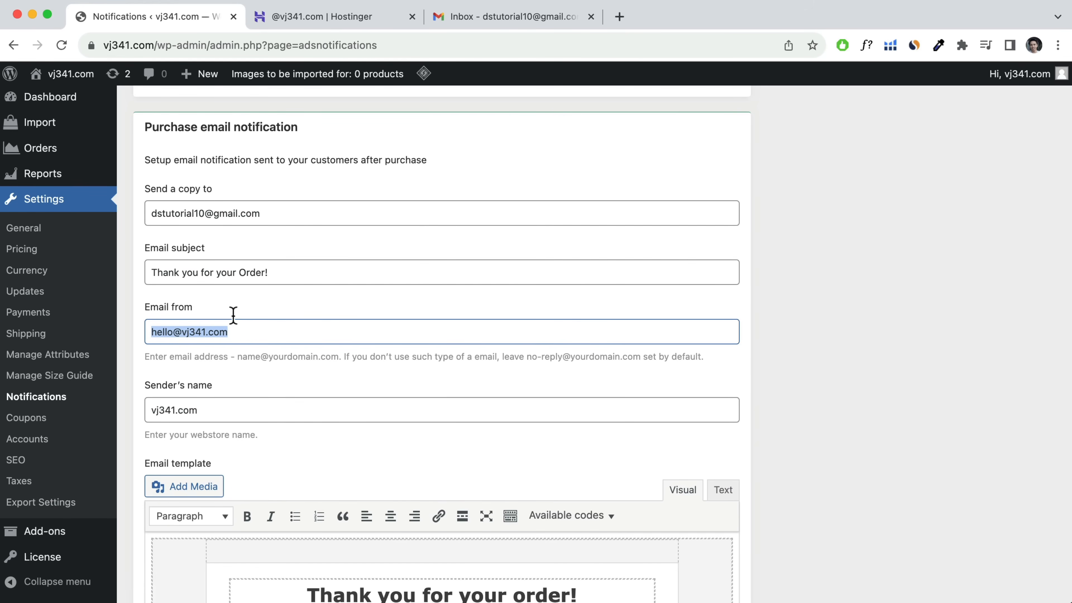
- Set the purchase notification sender's name to BRAND NAME - VJ341 and save
scroll(199, 368, down, 3)
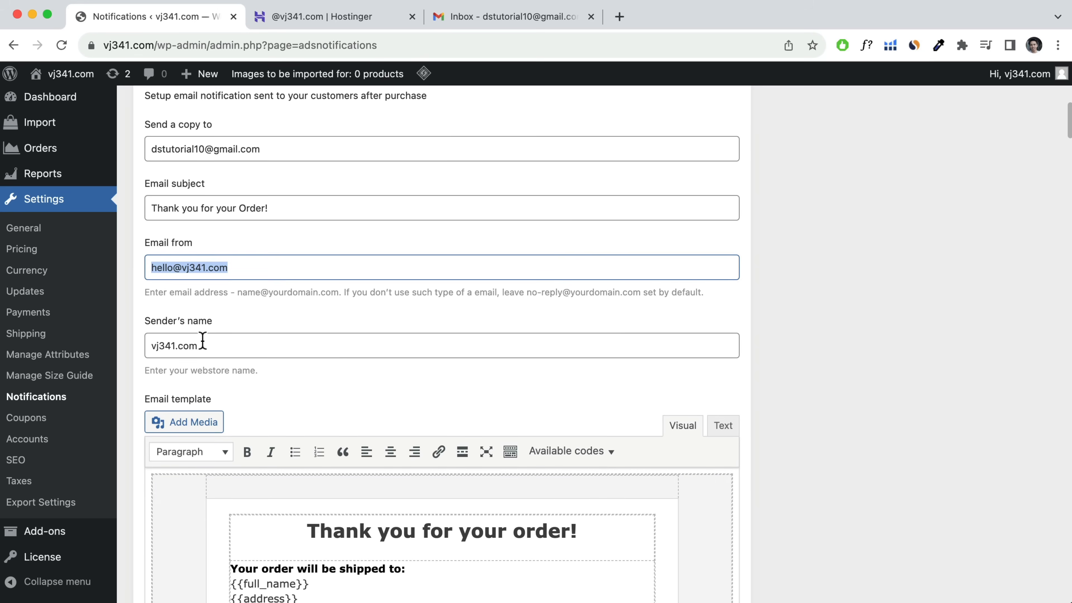
drag(202, 345, 115, 349)
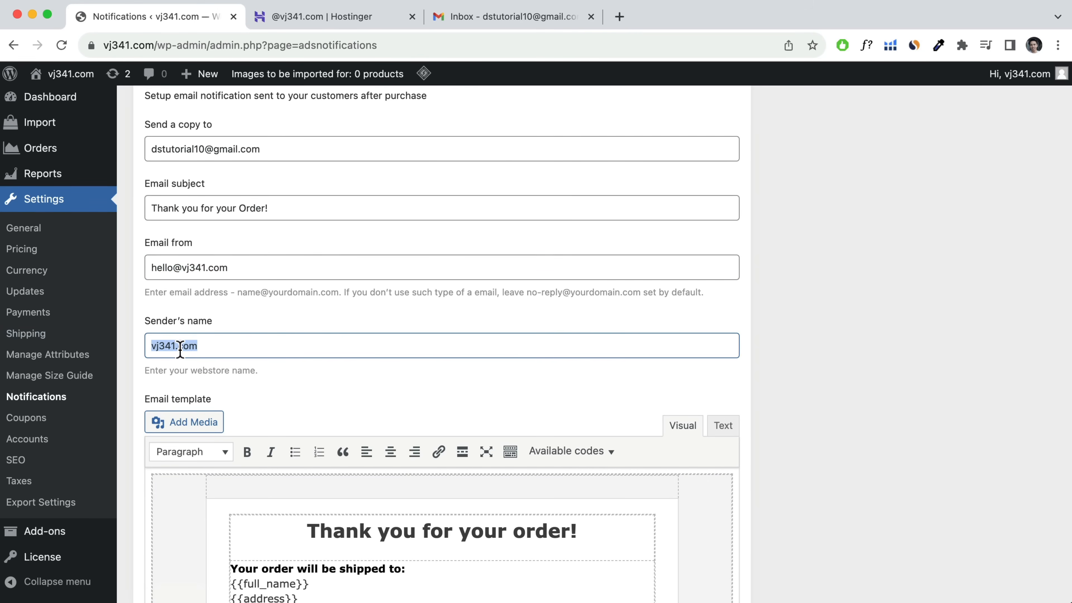
click(503, 17)
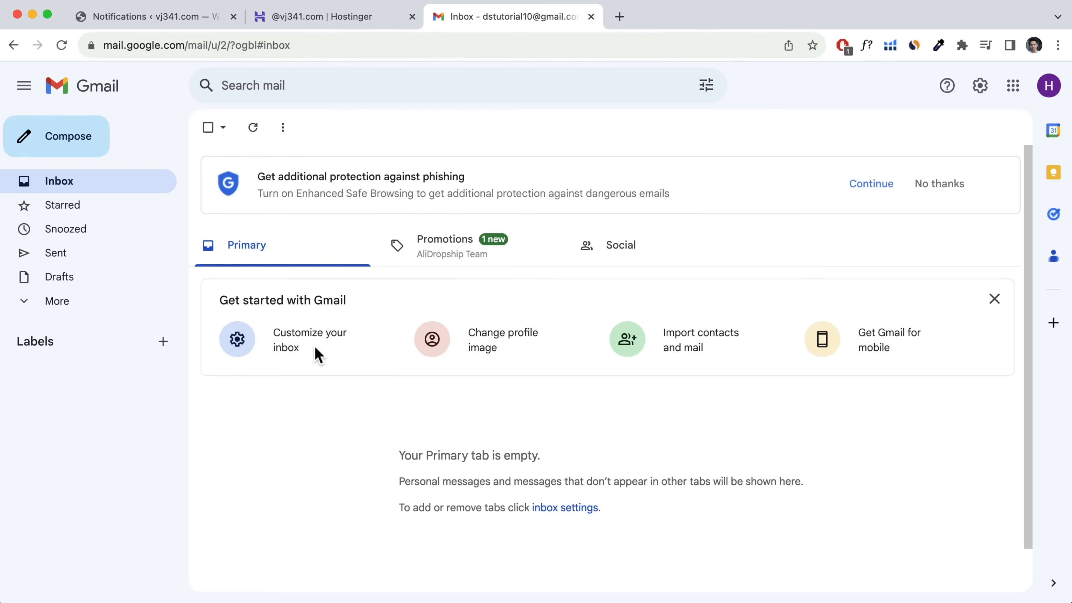
click(148, 18)
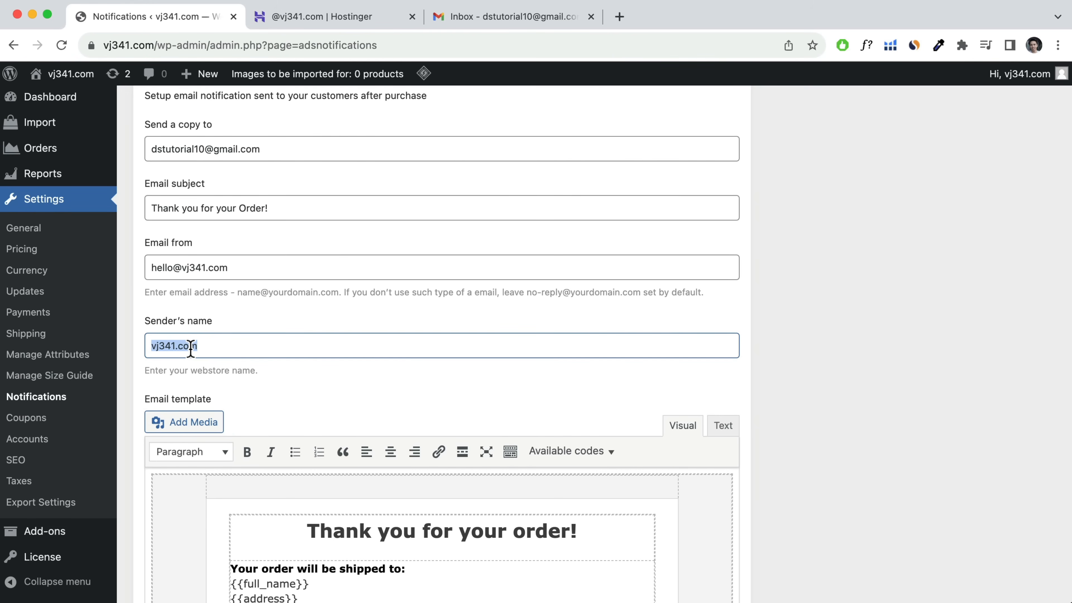
text(BRAND NAME - VJ341)
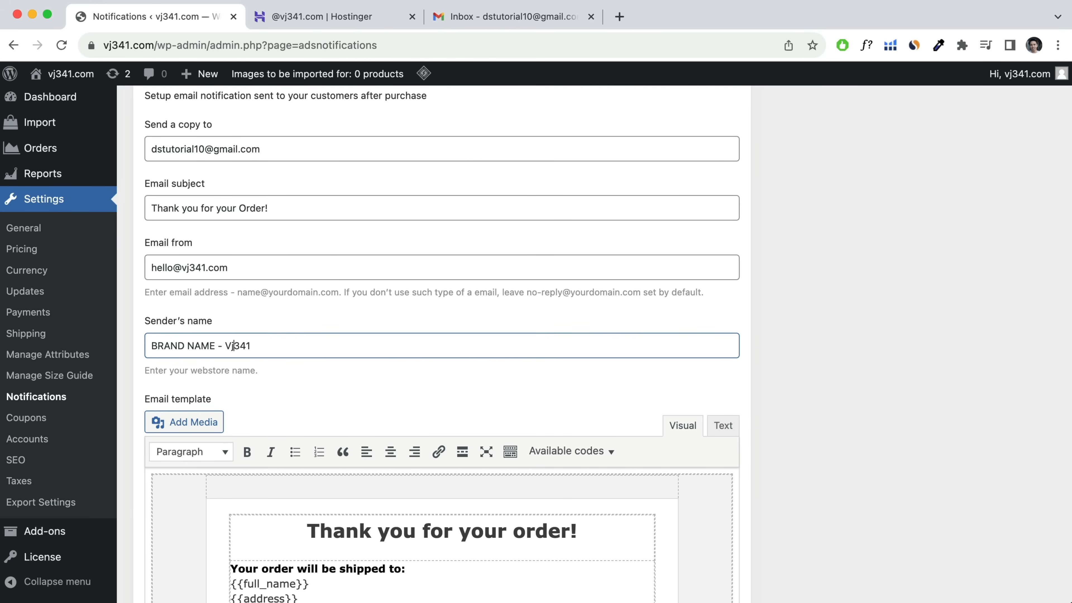
scroll(295, 376, down, 5)
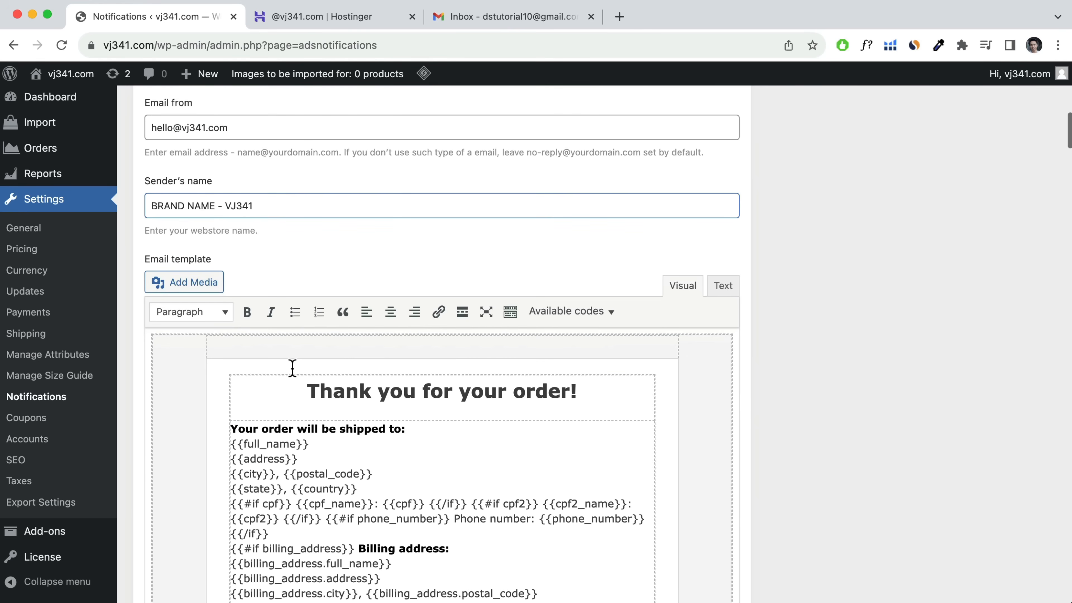
scroll(291, 363, down, 2)
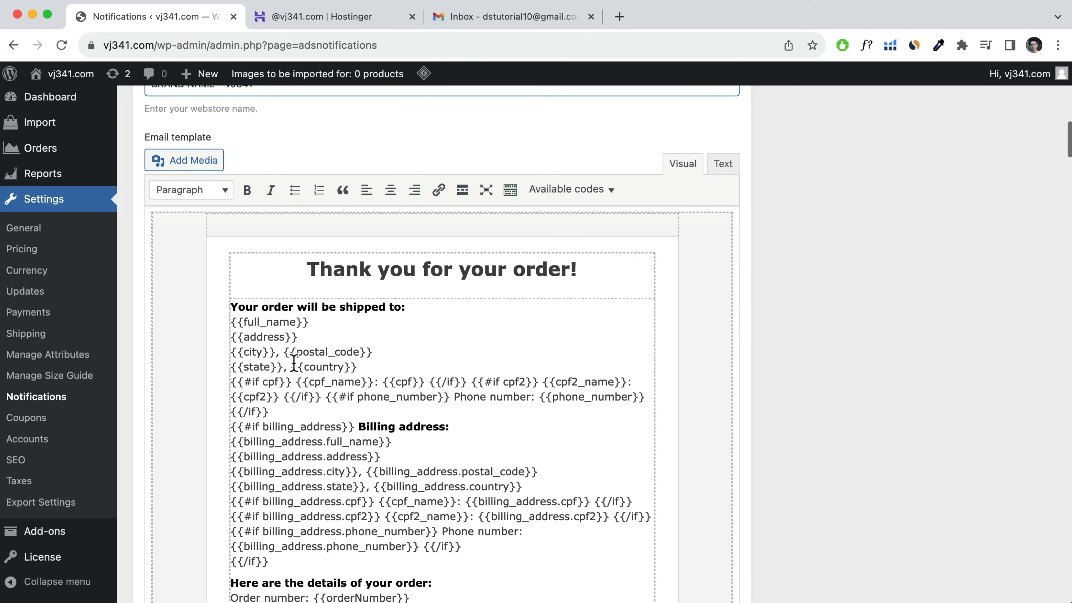
scroll(381, 477, down, 4)
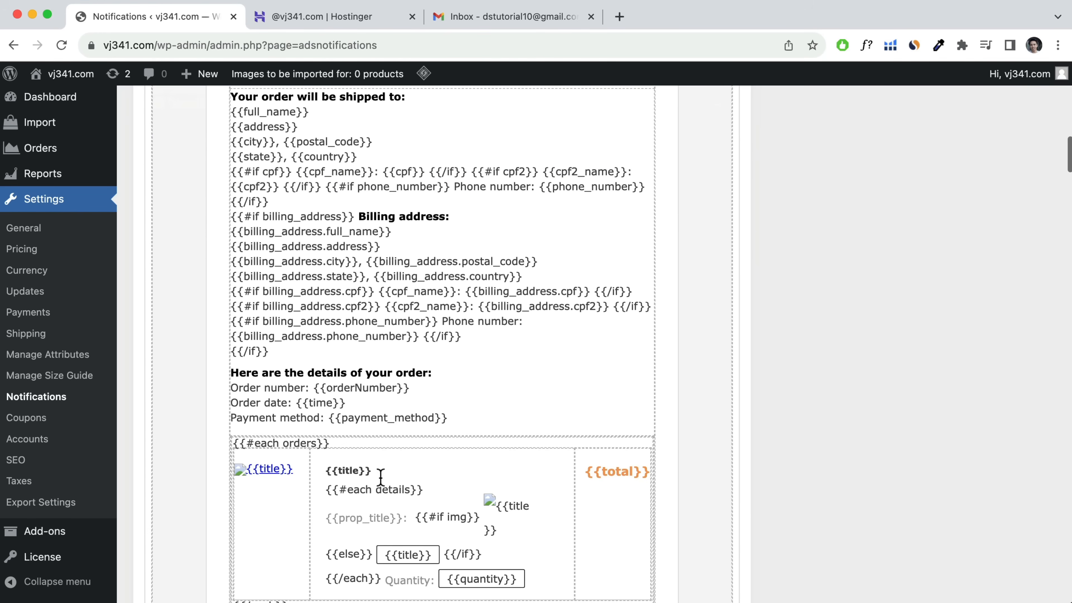
scroll(420, 455, down, 6)
scroll(423, 453, down, 8)
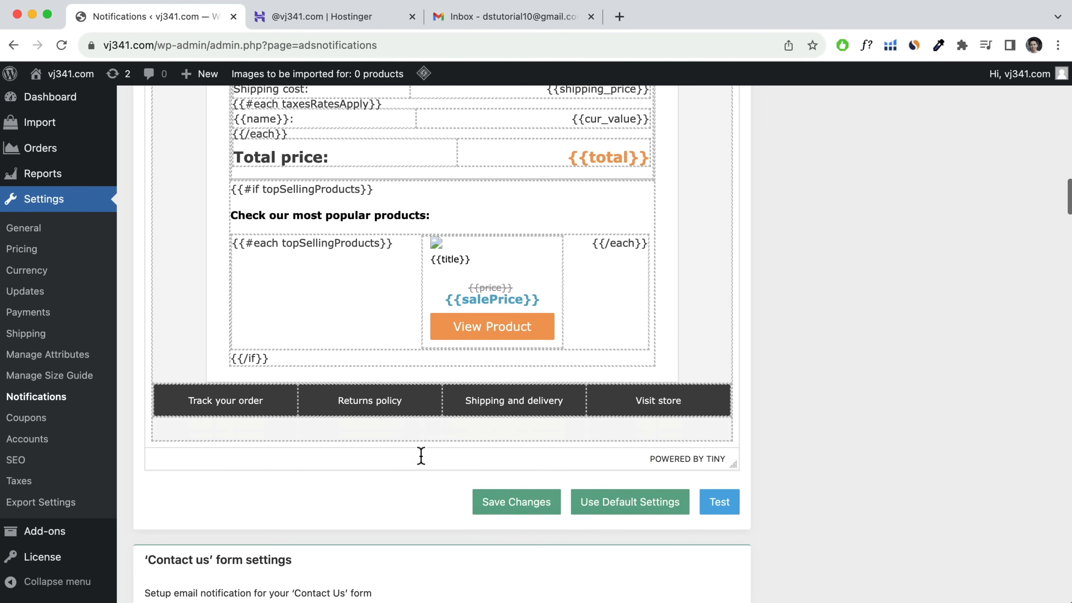
click(515, 506)
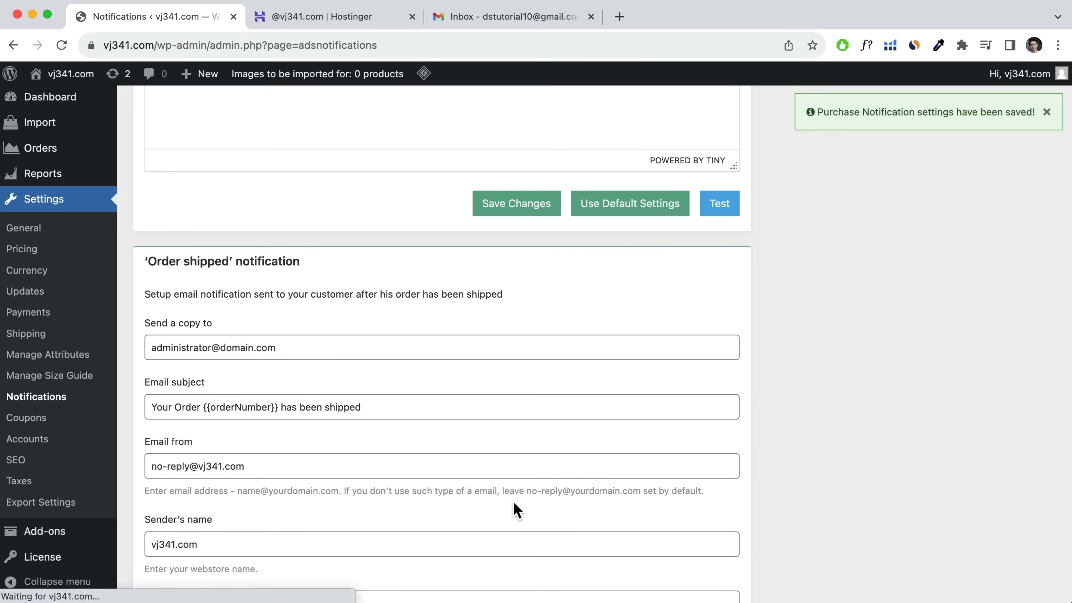
- Give the Contact us form the business mailbox as sender and sender name BRAND NAME, then save
scroll(785, 455, down, 8)
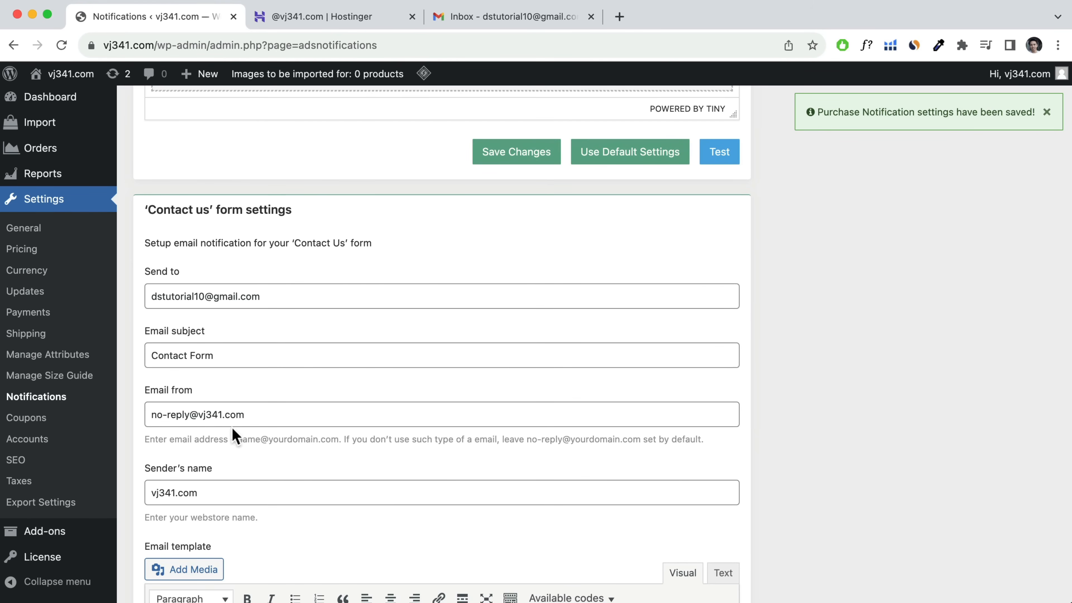
drag(225, 415, 147, 419)
key(BackSpace)
key(super+v)
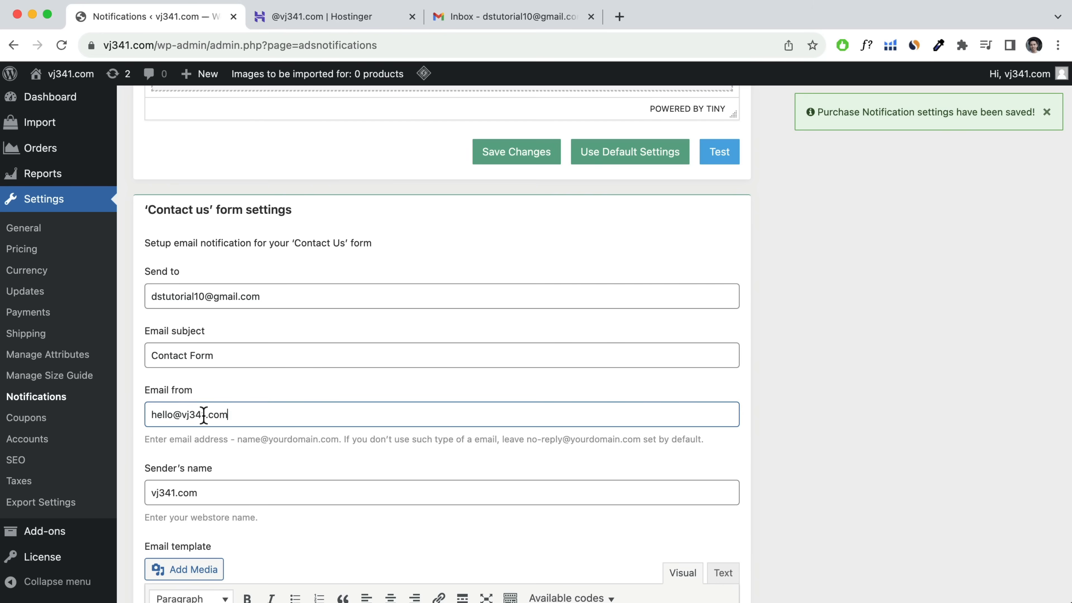
scroll(207, 455, down, 1)
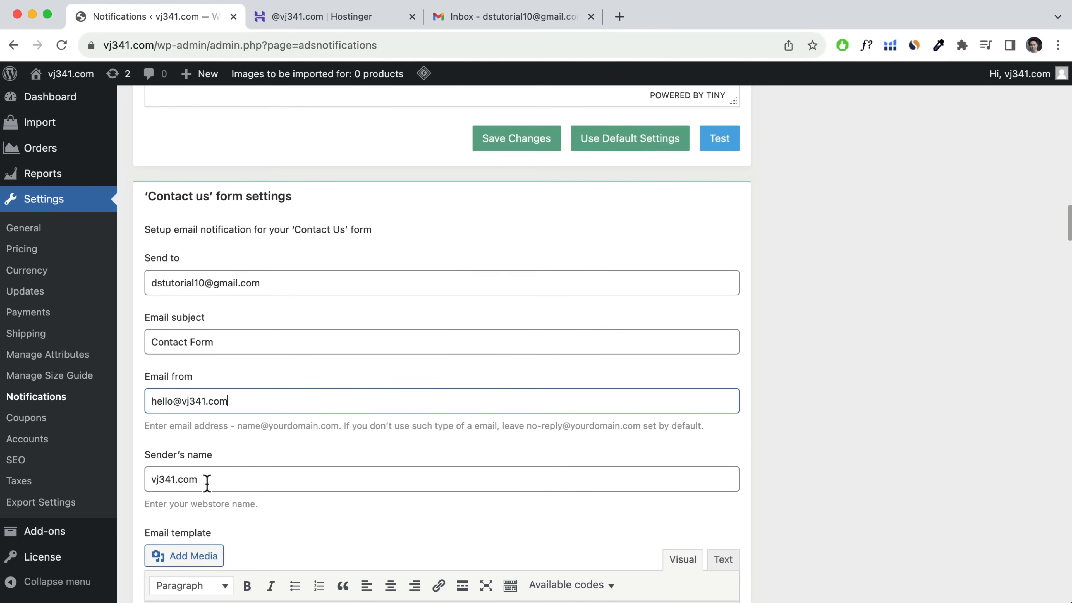
drag(207, 483, 154, 475)
scroll(191, 438, up, 1)
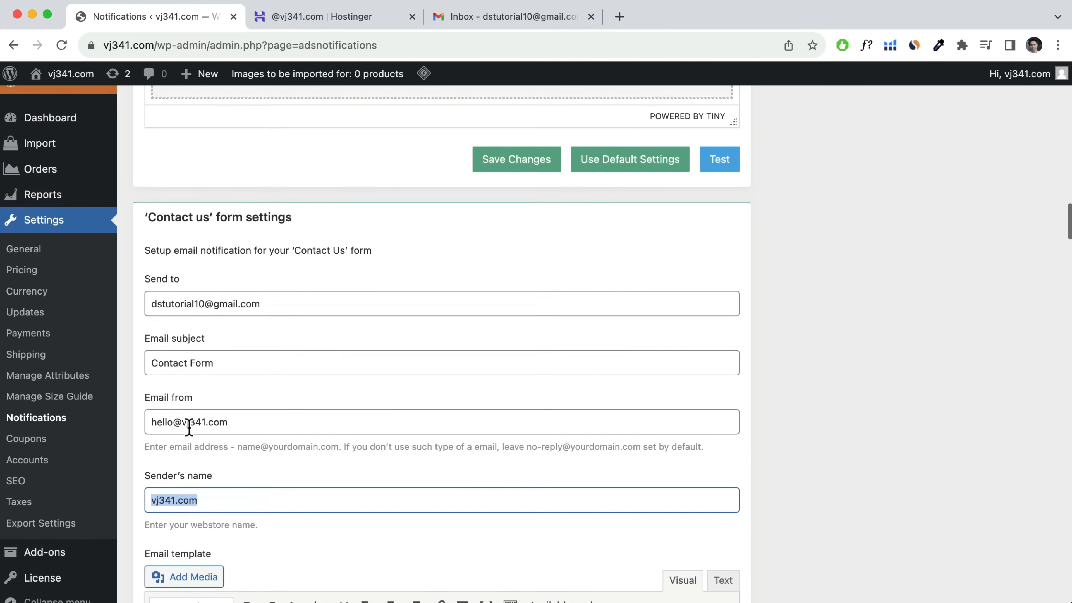
text(BRAND NAME)
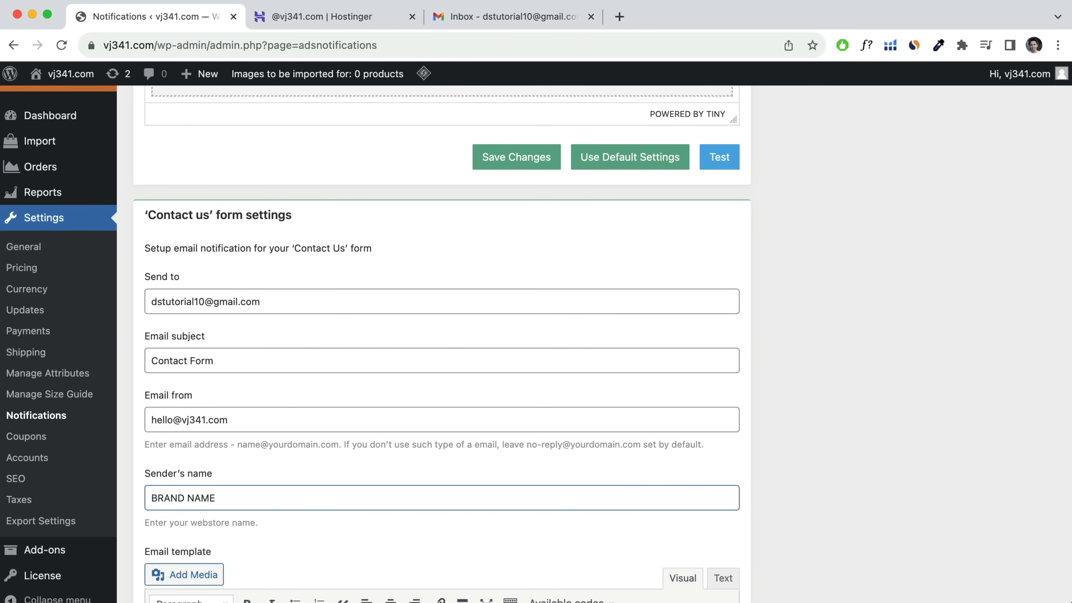
scroll(207, 431, down, 12)
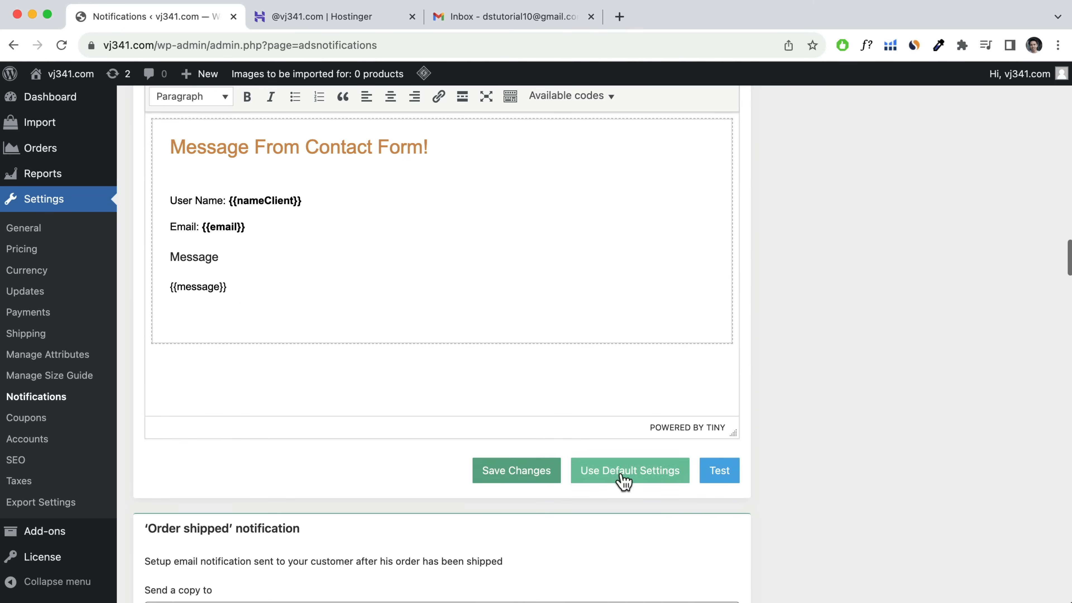
click(546, 481)
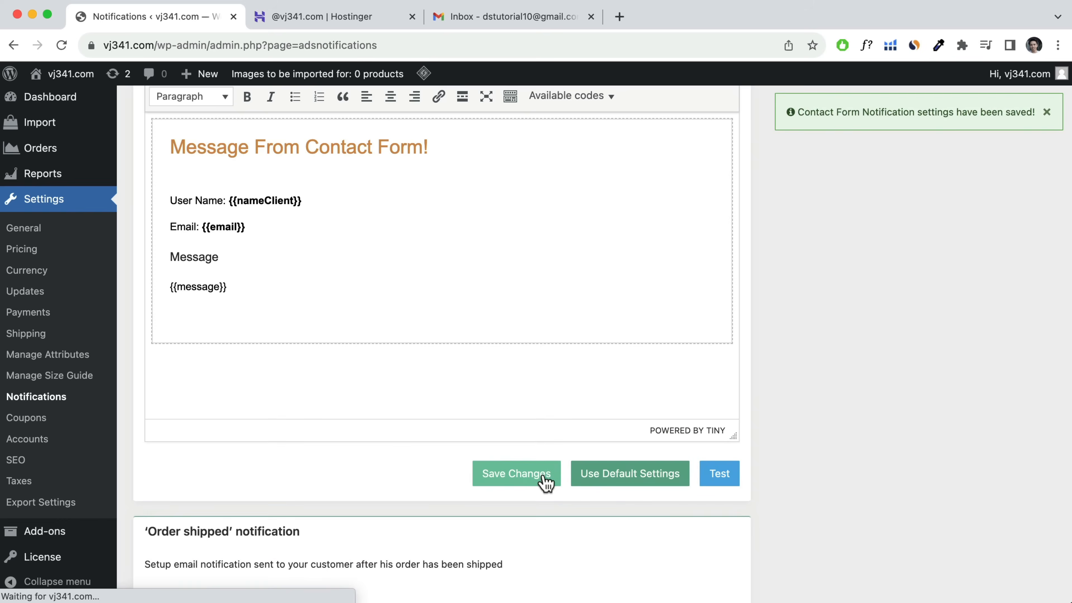
scroll(545, 478, down, 8)
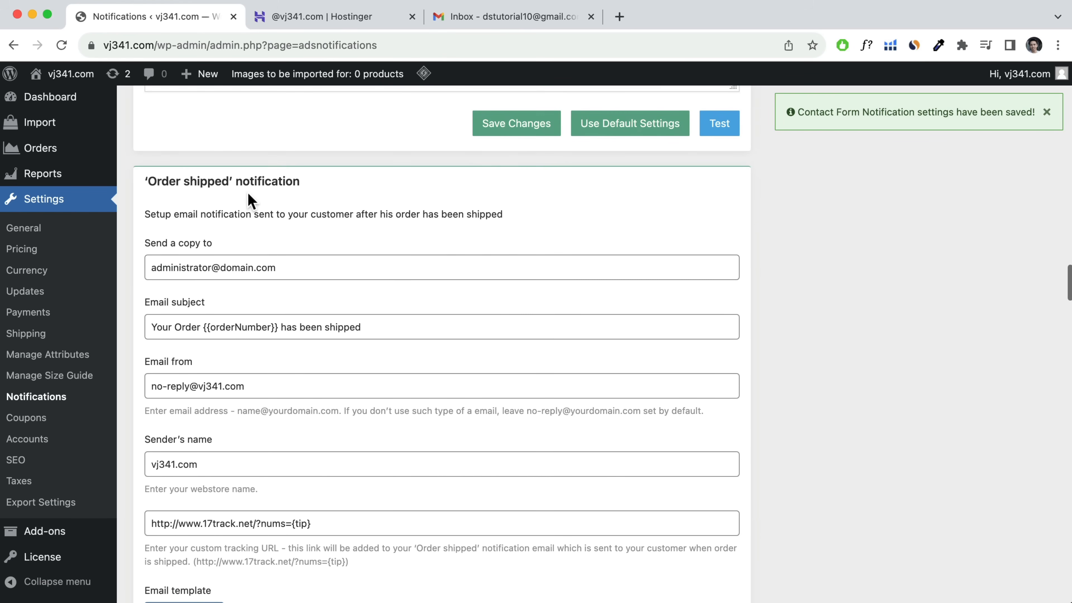
- Set Order shipped's copy recipient to the owner's Gmail, business mailbox sender, sender name Brand Name, and save
drag(302, 183, 173, 185)
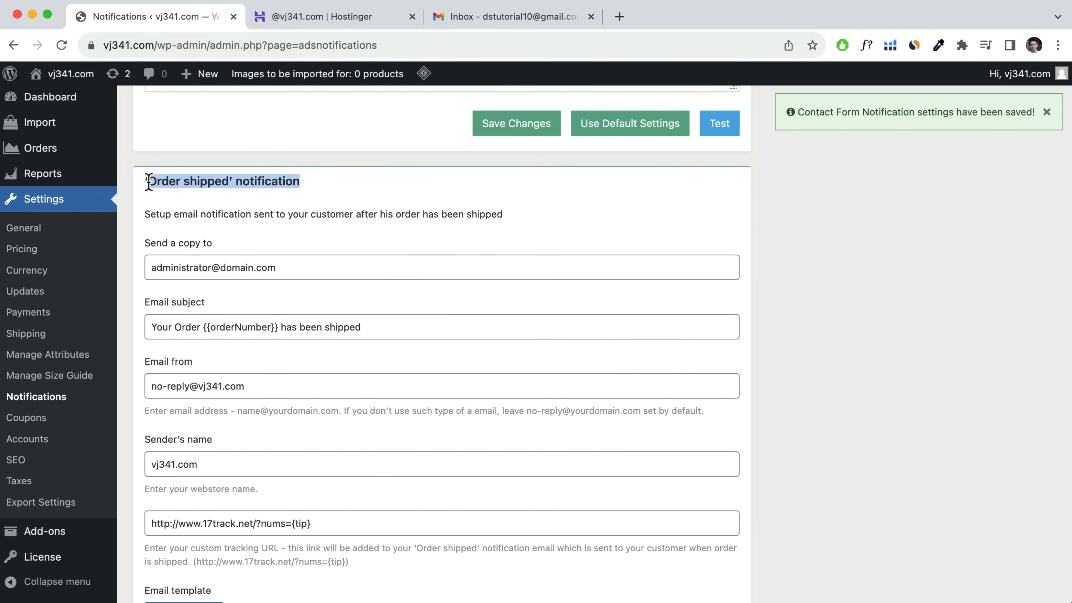
drag(305, 272, 126, 277)
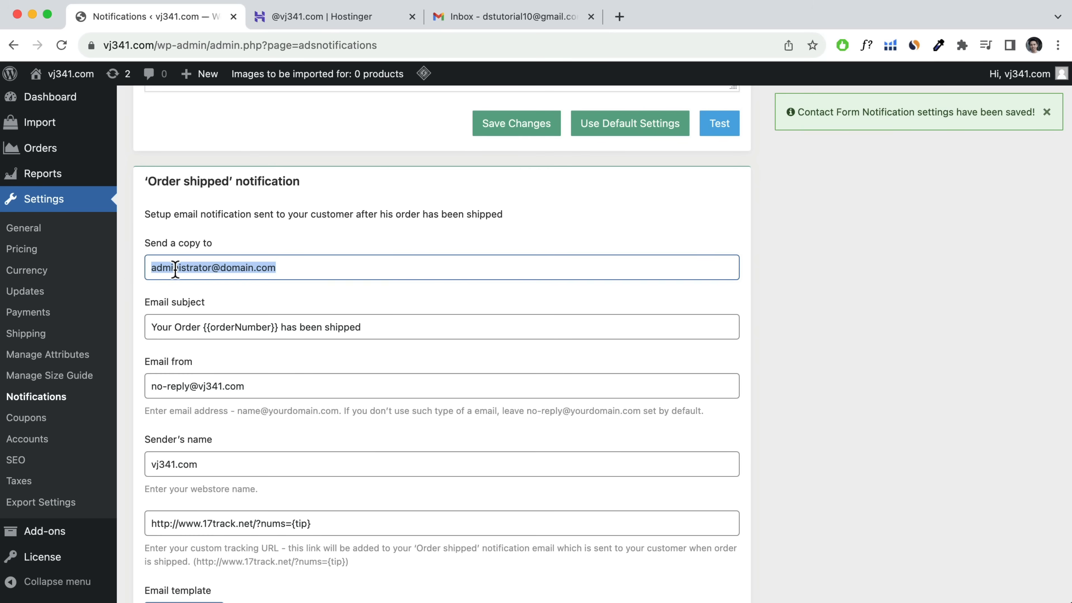
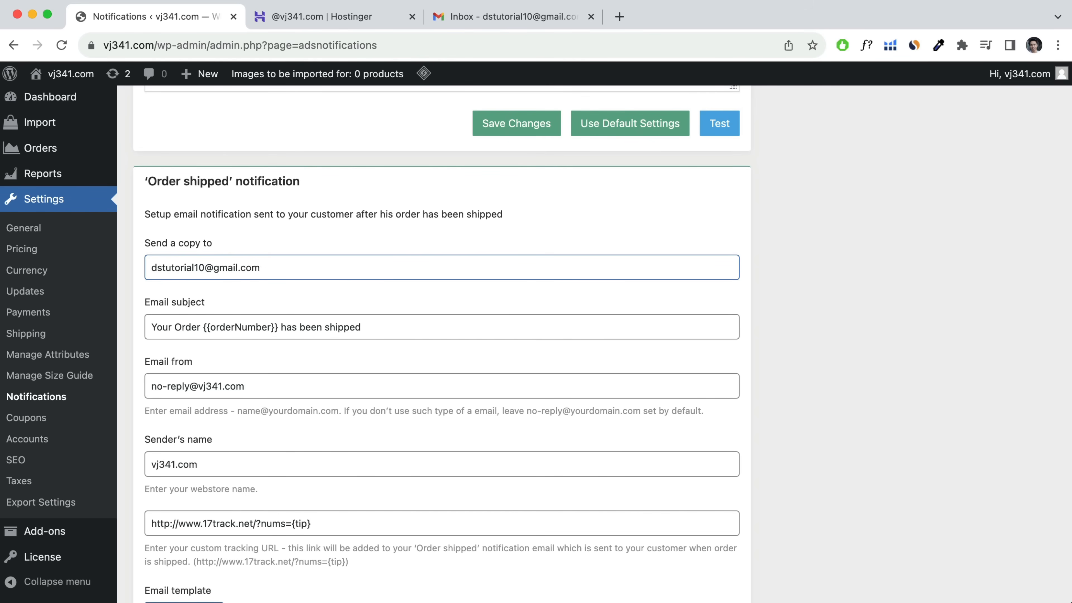
drag(249, 386, 112, 383)
key(super+v)
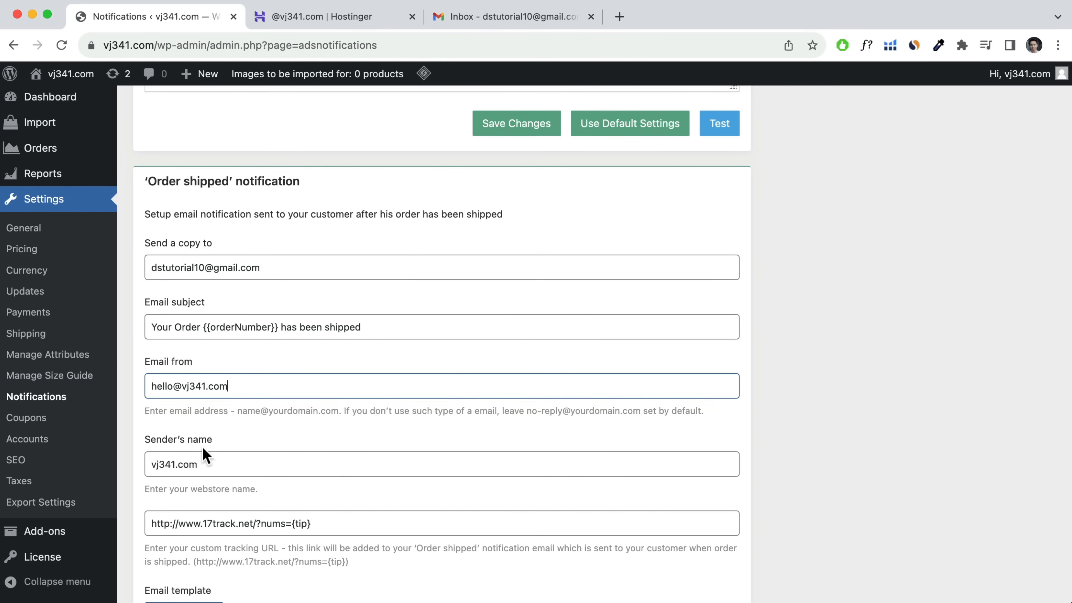
drag(200, 464, 120, 468)
text(Brand Name)
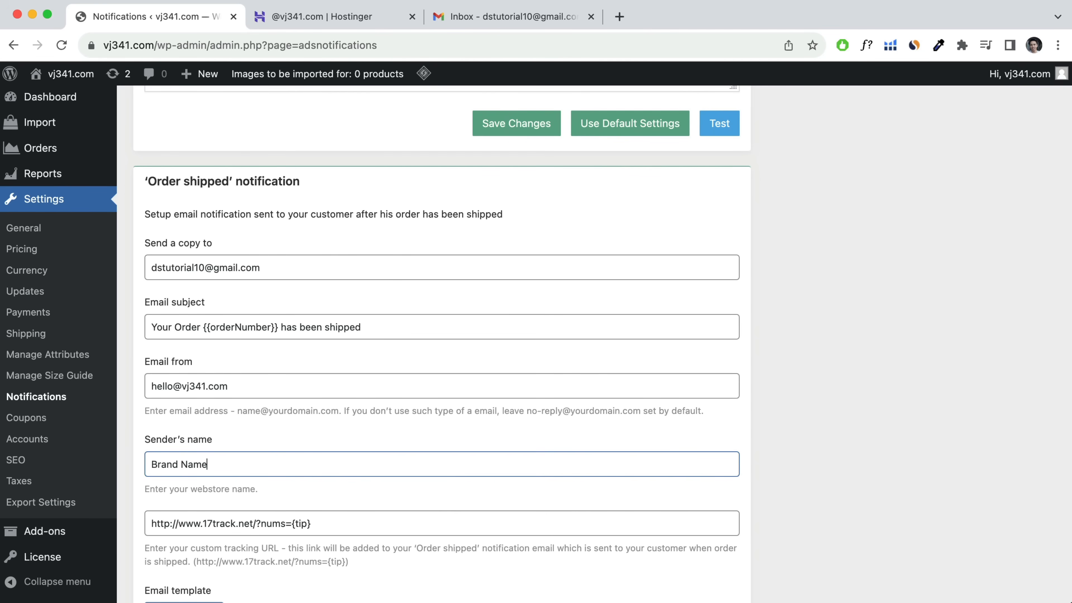
scroll(223, 437, down, 20)
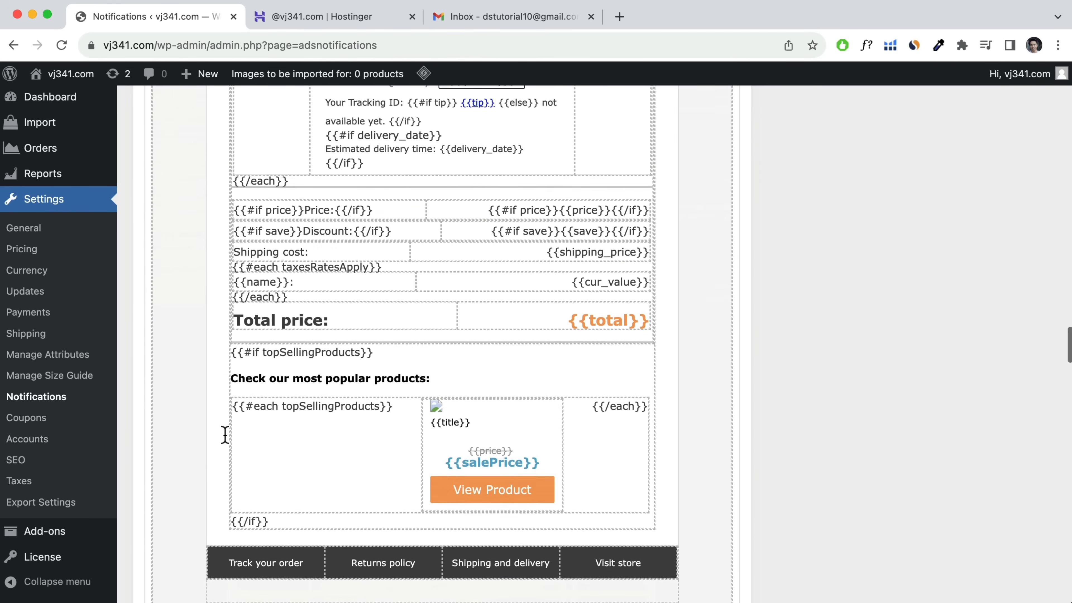
scroll(225, 436, down, 3)
click(556, 433)
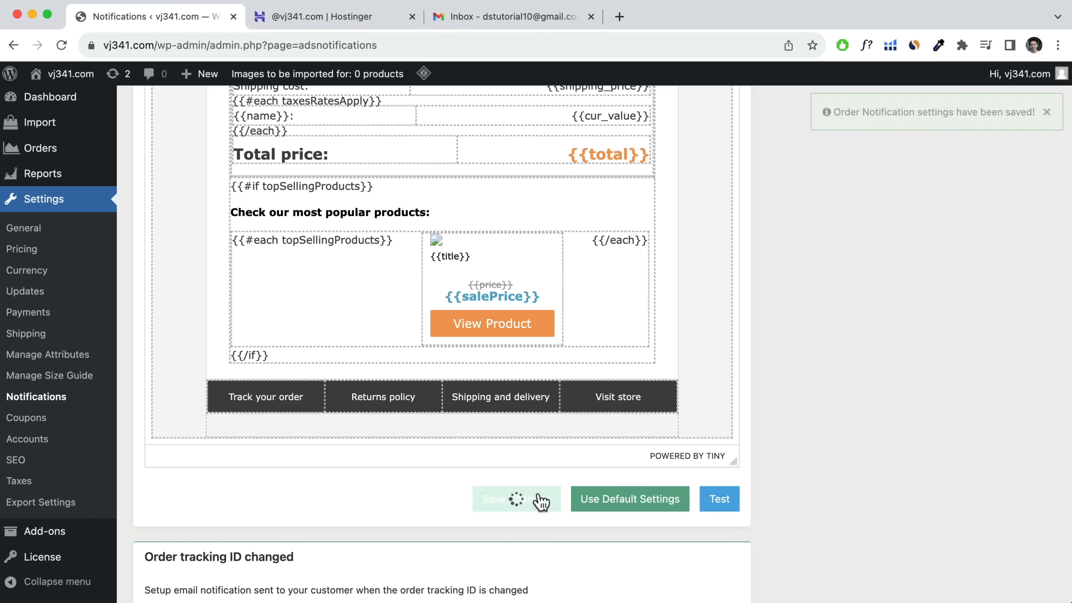
scroll(530, 486, down, 15)
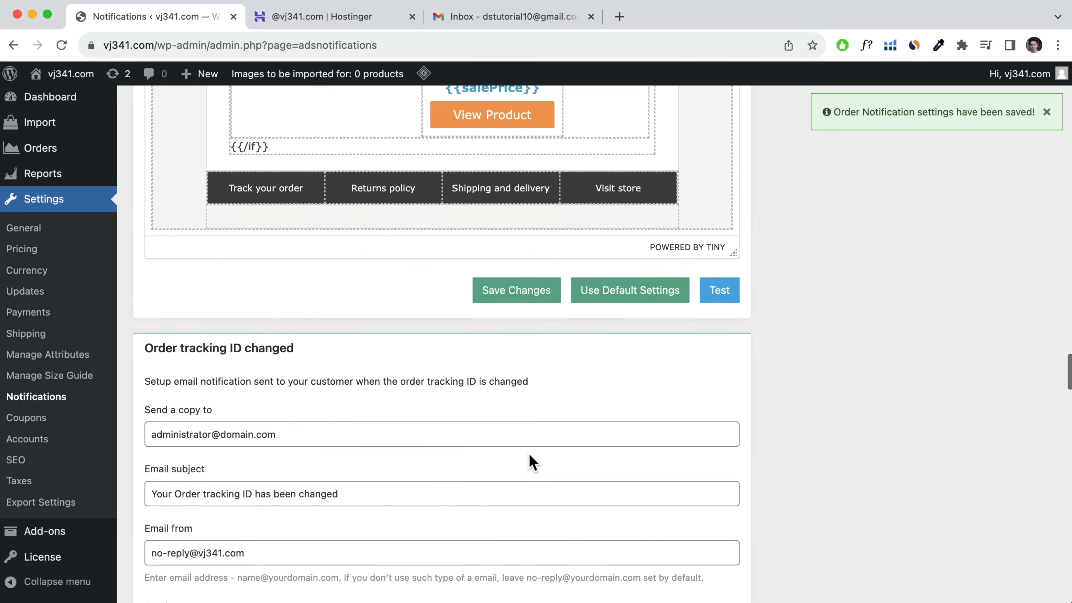
- Set the Order tracking ID changed notification's copy recipient, business mailbox sender and sender name Brand, then save
triple_click(297, 291)
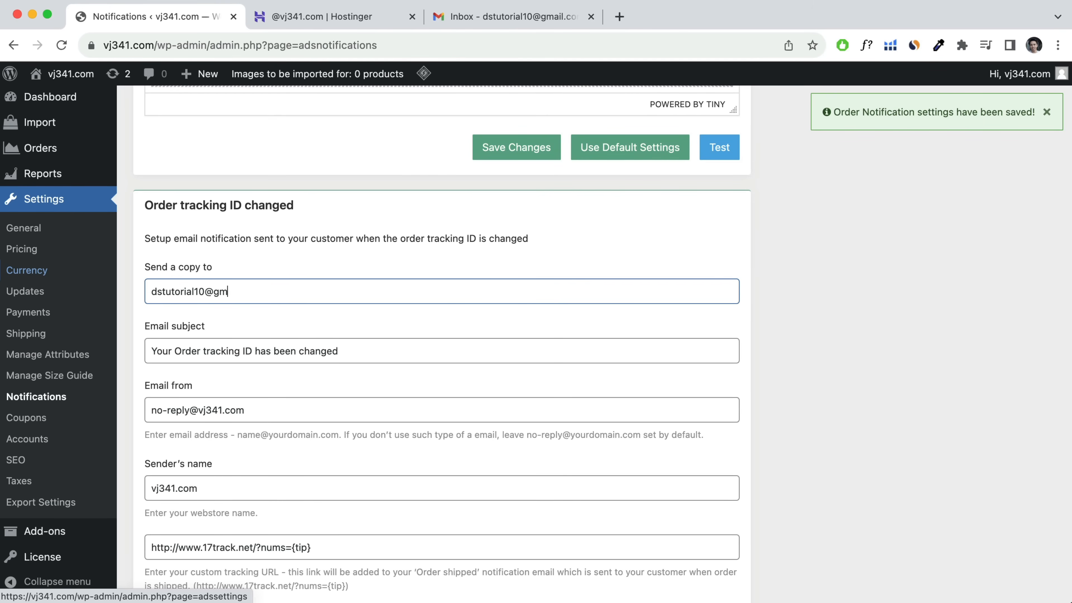
key(Tab)
key(Tab)
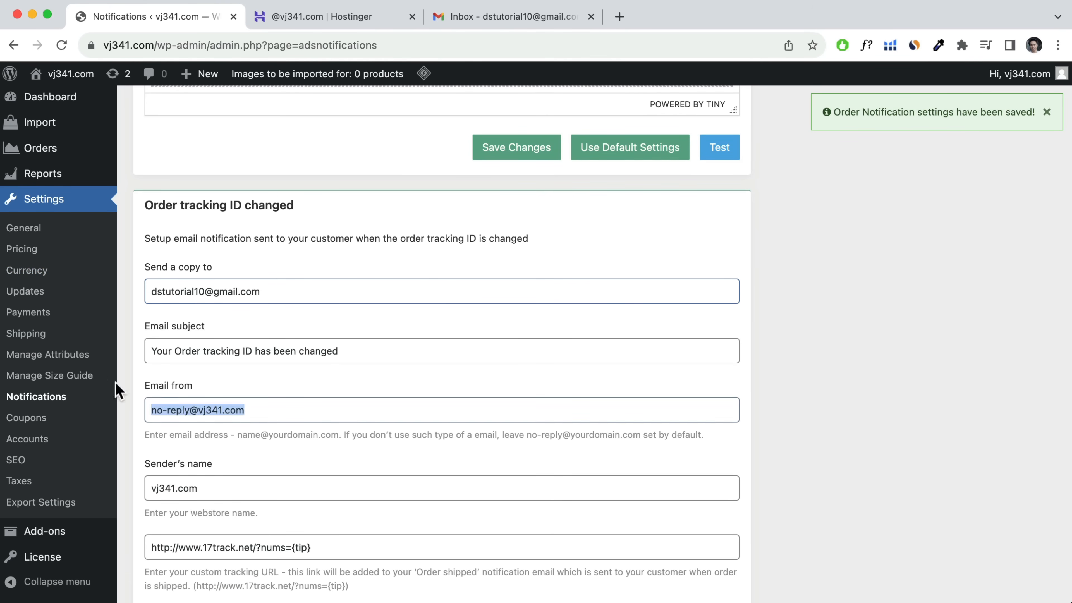
key(Tab)
text(Brand)
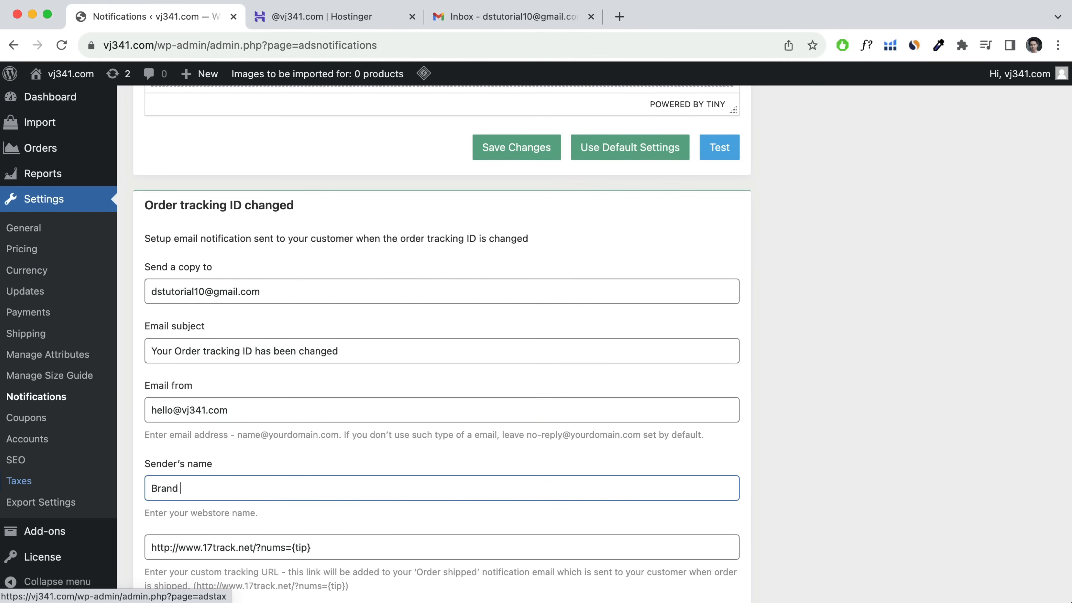
scroll(304, 446, down, 15)
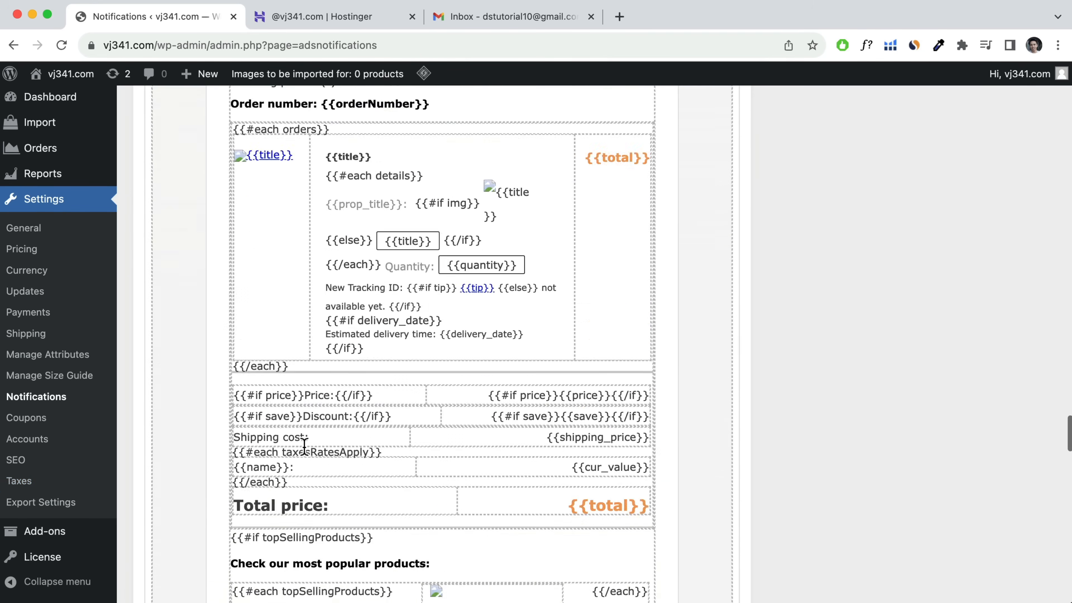
click(544, 540)
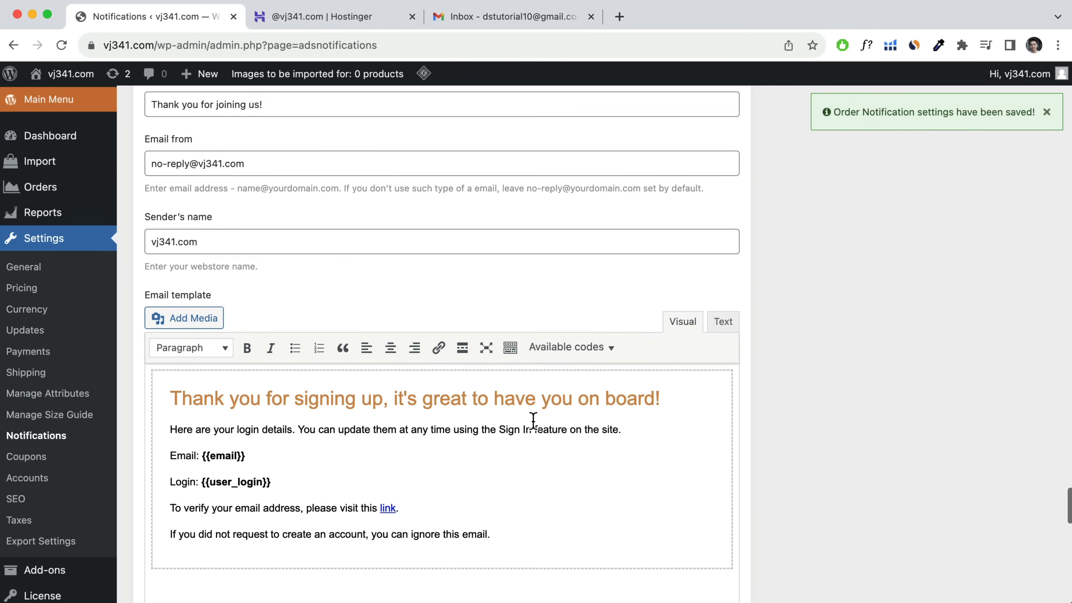
- Set the customer account creation notification's sender name to Brand Name and save
scroll(533, 422, up, 2)
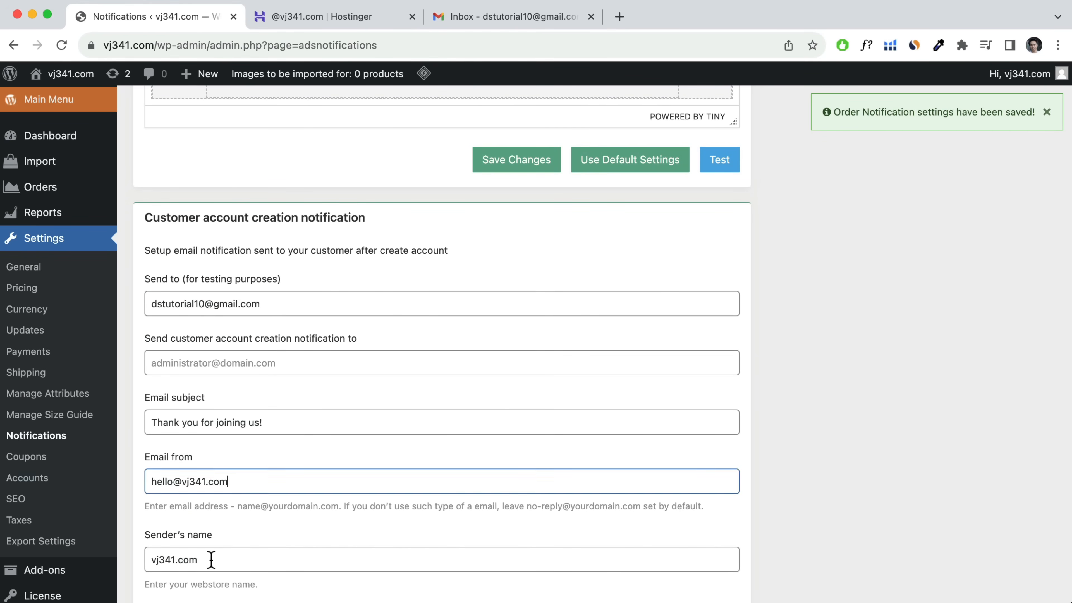
key(Tab)
text(Brand)
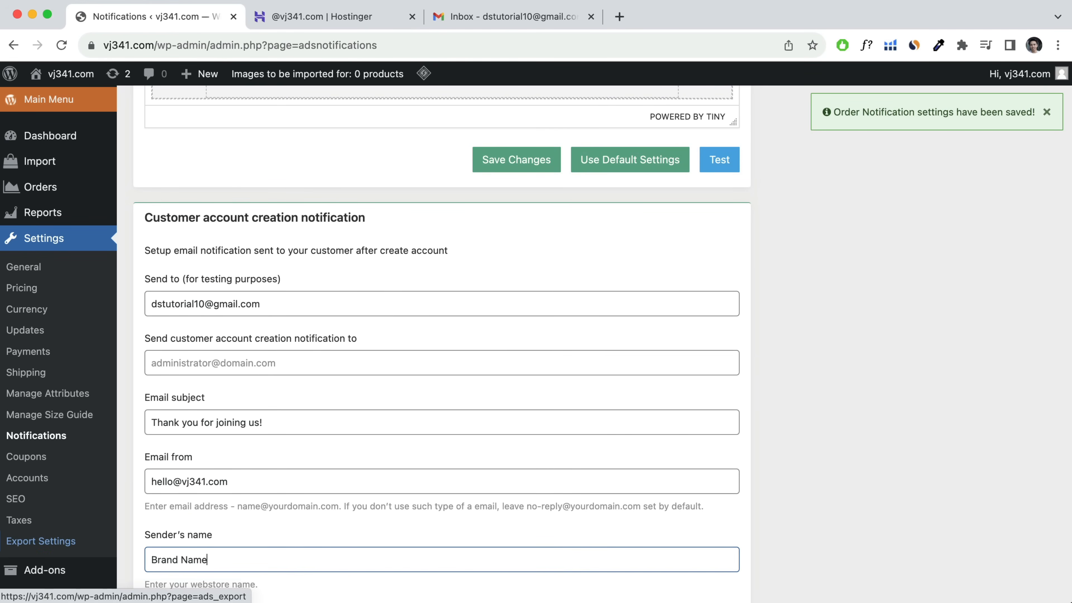
text( Name)
scroll(568, 444, down, 10)
click(511, 500)
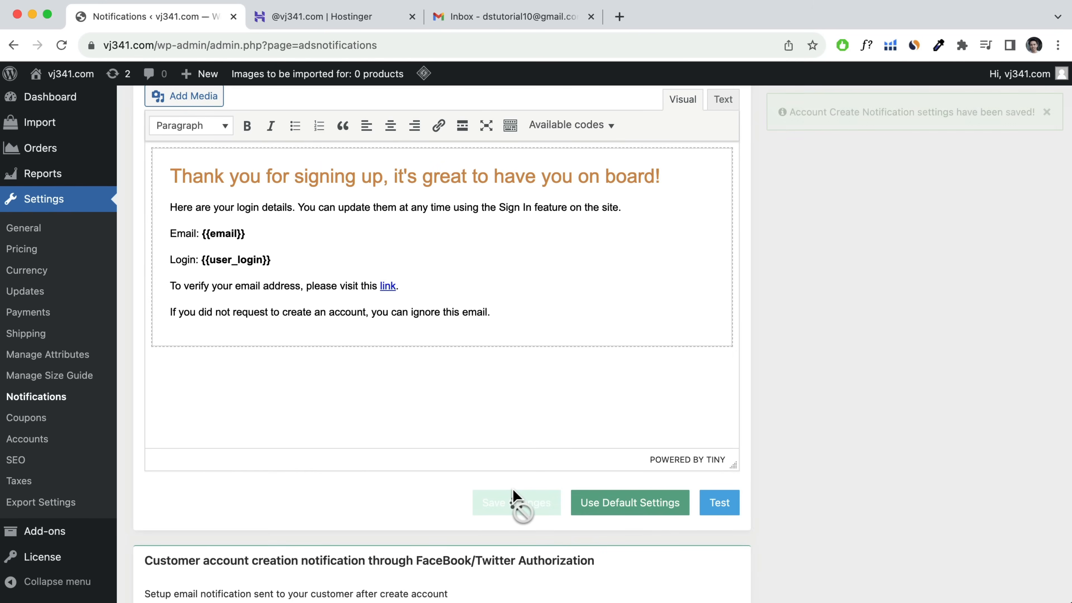
- Give the social login account notification the business mailbox sender and sender name Brand, then save
scroll(512, 458, down, 8)
scroll(512, 456, up, 4)
scroll(512, 456, down, 7)
scroll(512, 457, up, 1)
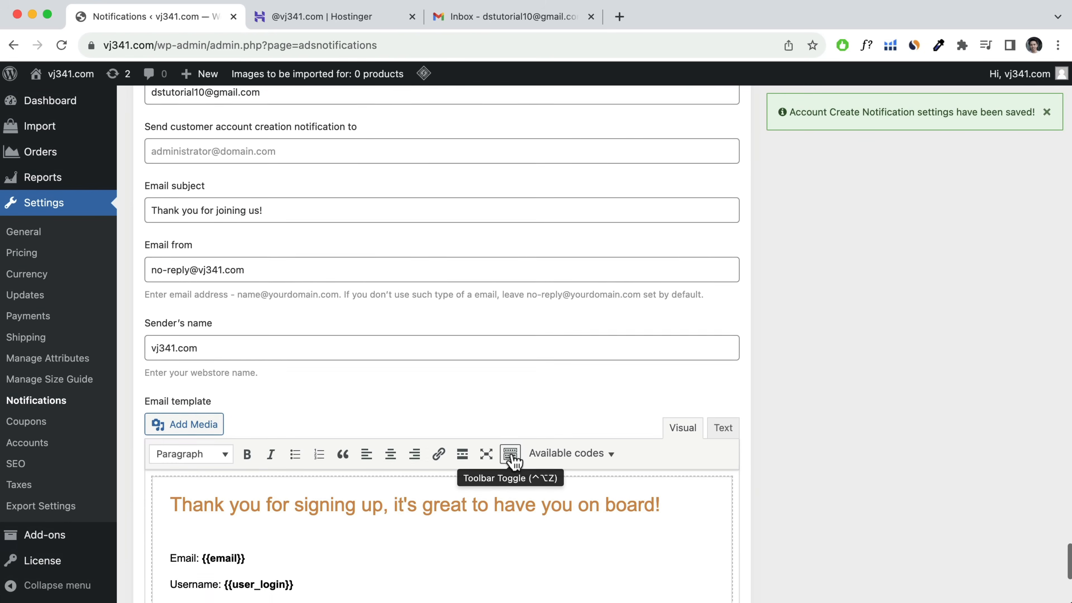
scroll(512, 458, up, 2)
drag(289, 354, 117, 359)
key(super+v)
drag(226, 434, 72, 412)
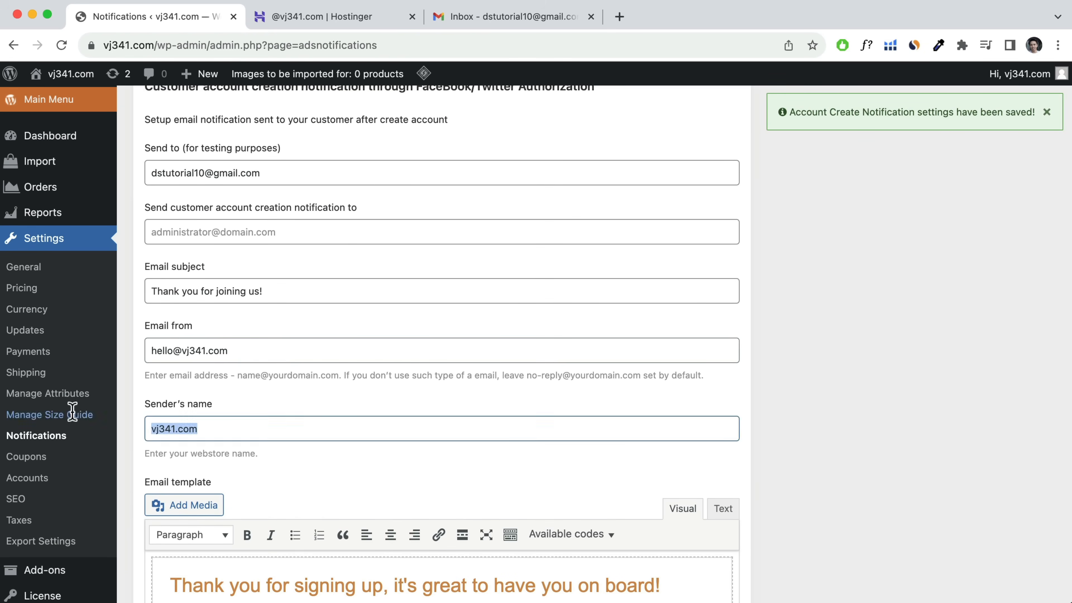
text(Brand Name)
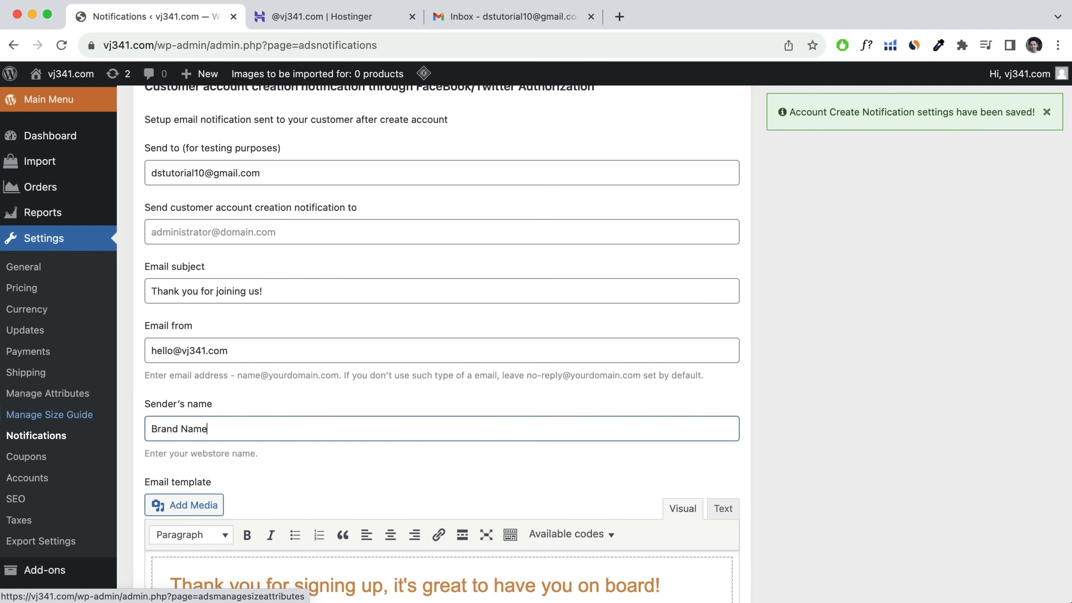
scroll(429, 384, down, 10)
click(521, 513)
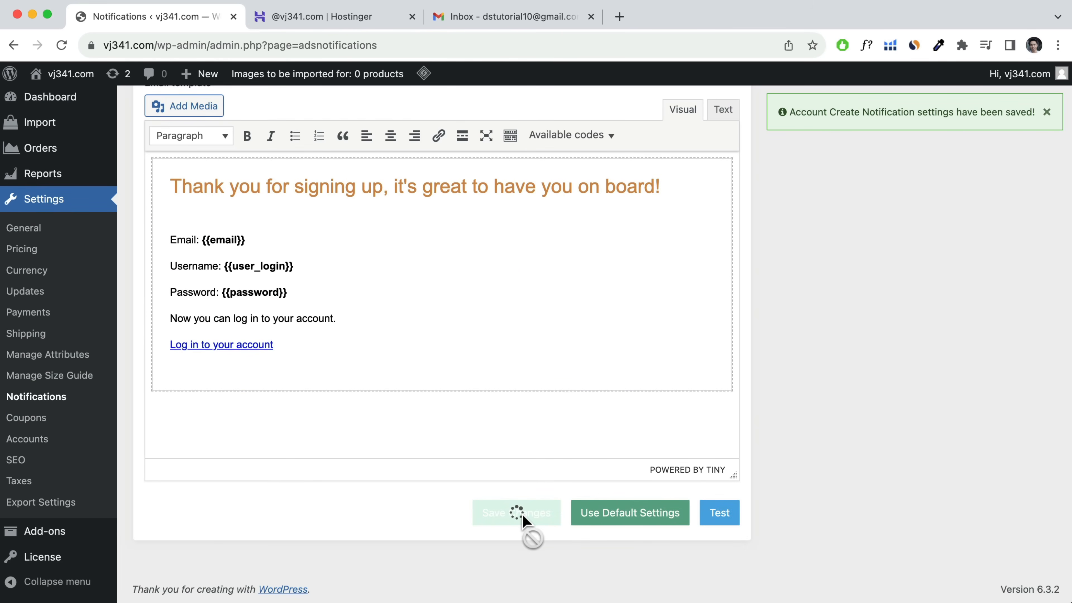
- Copy the testing address into the empty account creation recipient field and save
scroll(420, 446, up, 4)
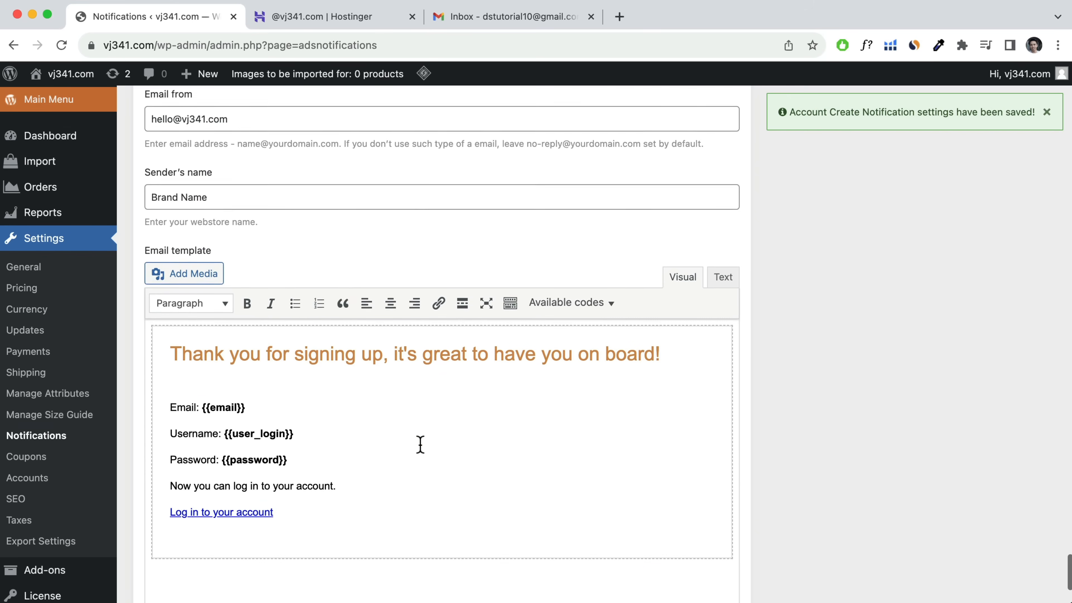
scroll(420, 444, up, 5)
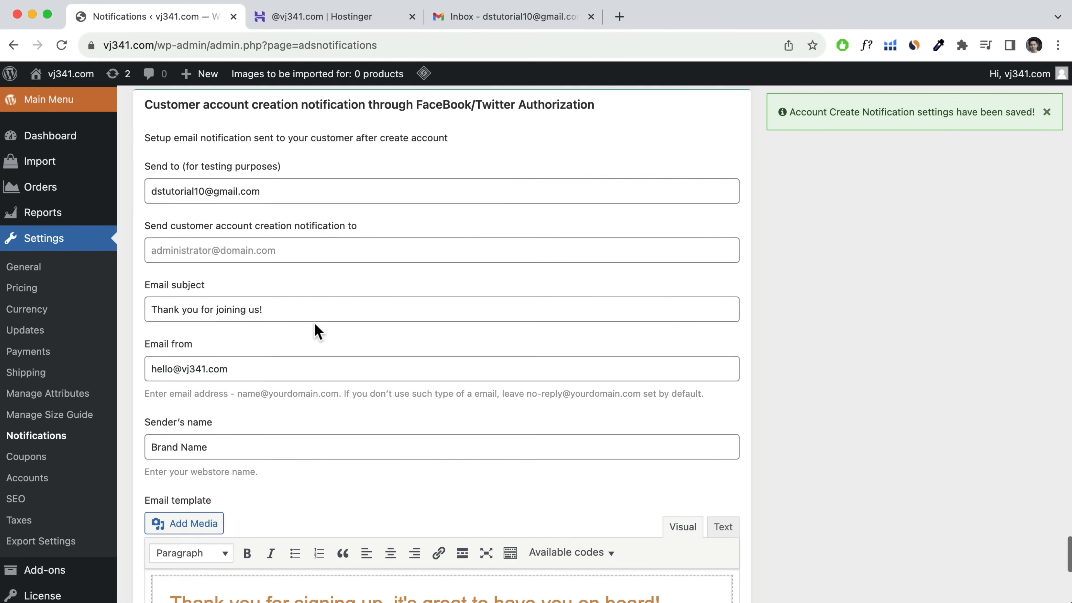
scroll(317, 332, up, 2)
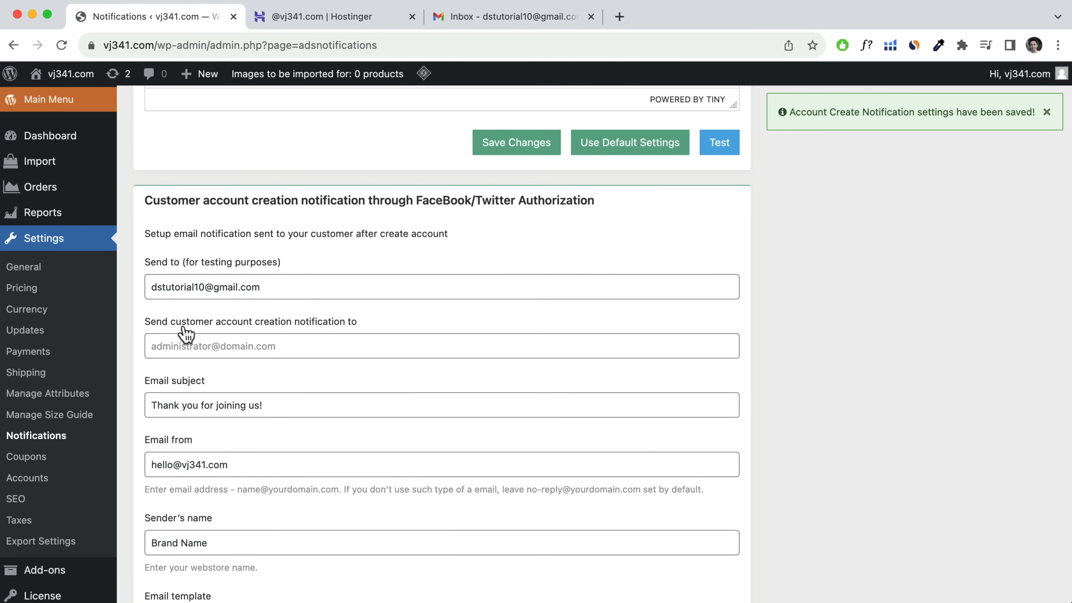
triple_click(269, 286)
key(super+c)
click(194, 343)
key(super+v)
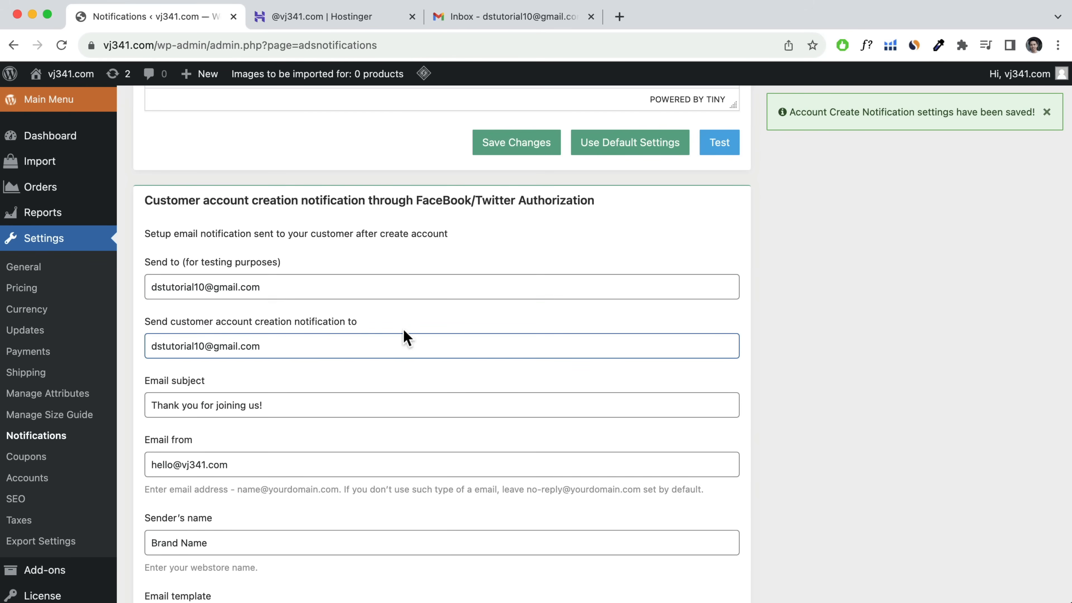
scroll(456, 388, down, 10)
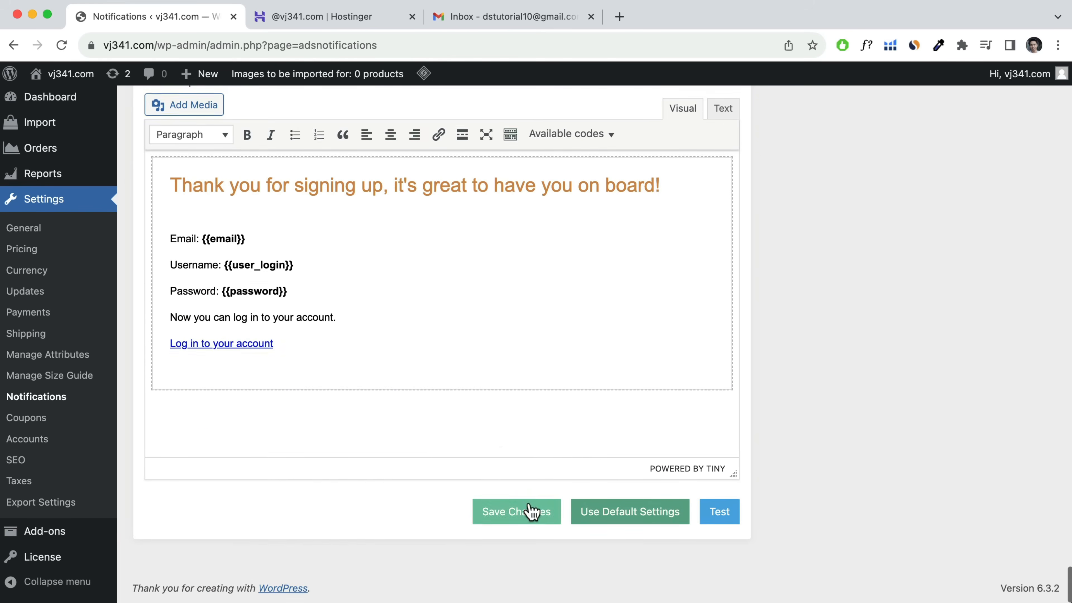
click(531, 510)
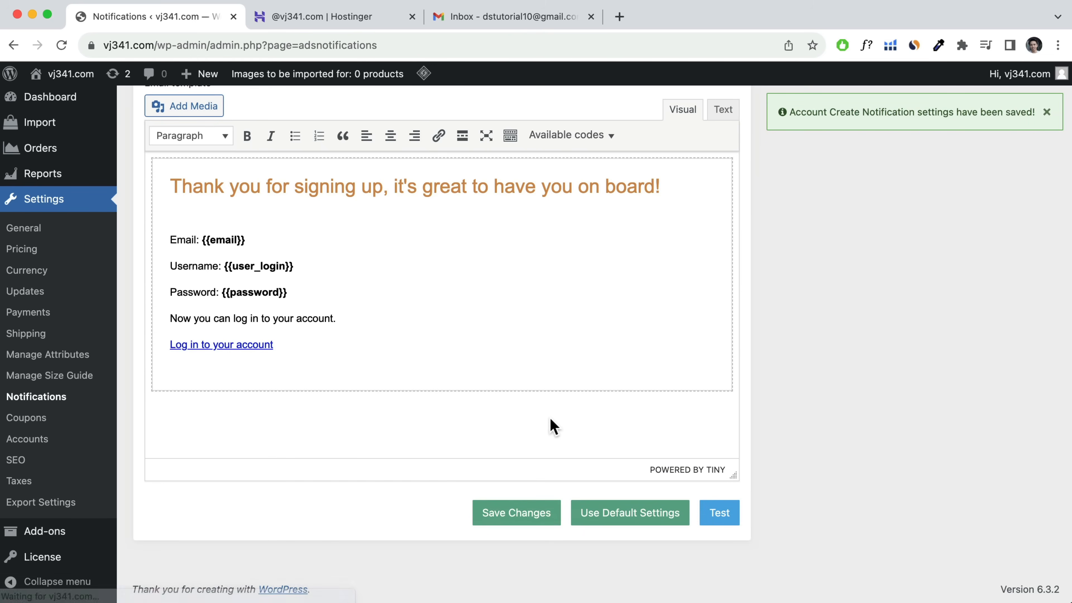
- Run the Test action on the 'Thank you for your order!' order confirmation template
scroll(550, 417, down, 20)
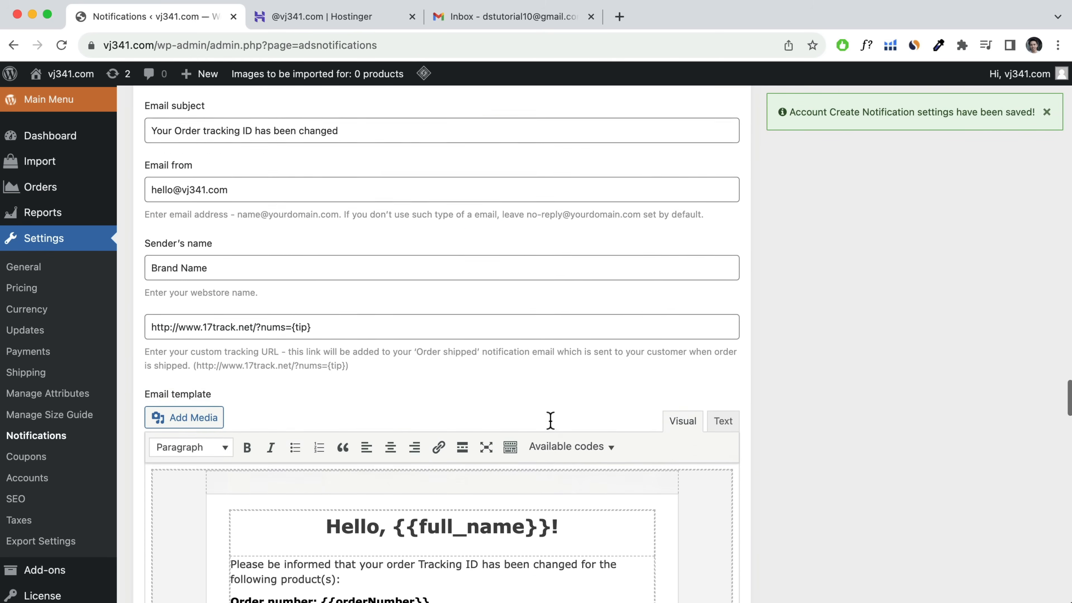
scroll(549, 421, up, 15)
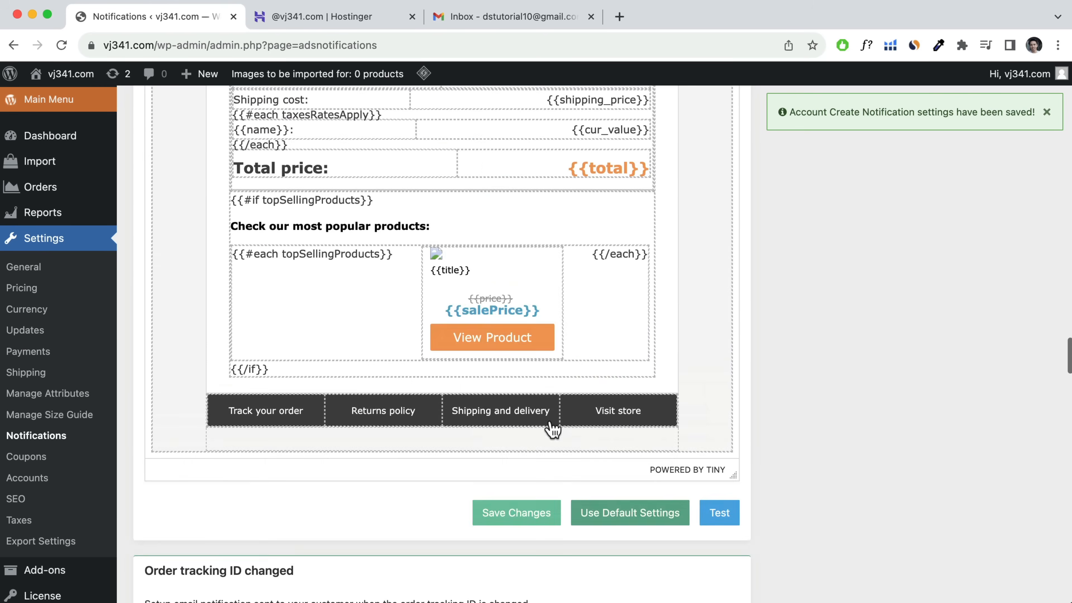
scroll(551, 425, up, 20)
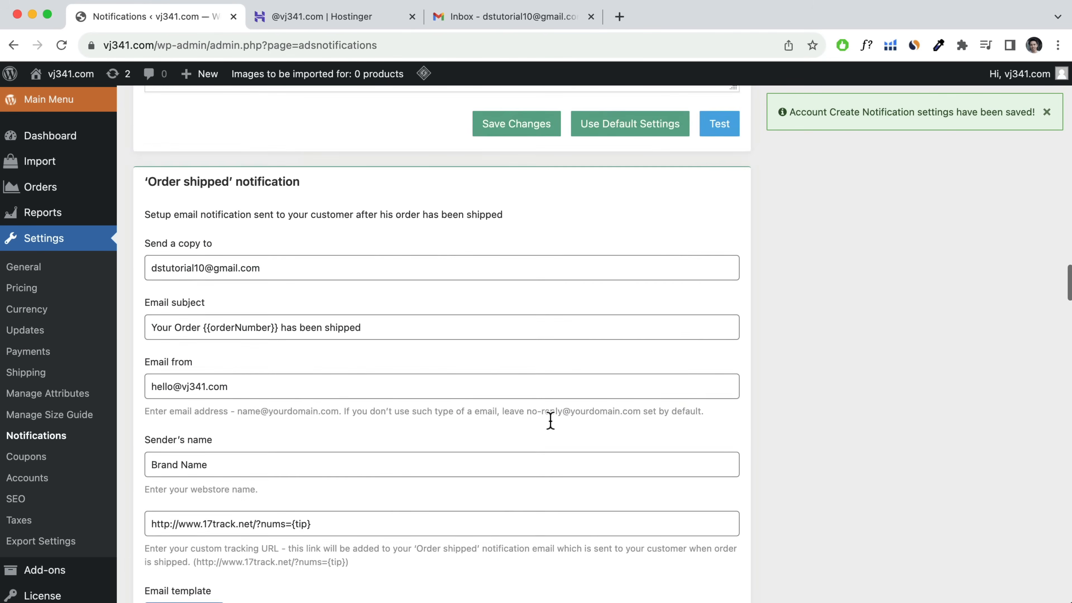
scroll(551, 420, up, 4)
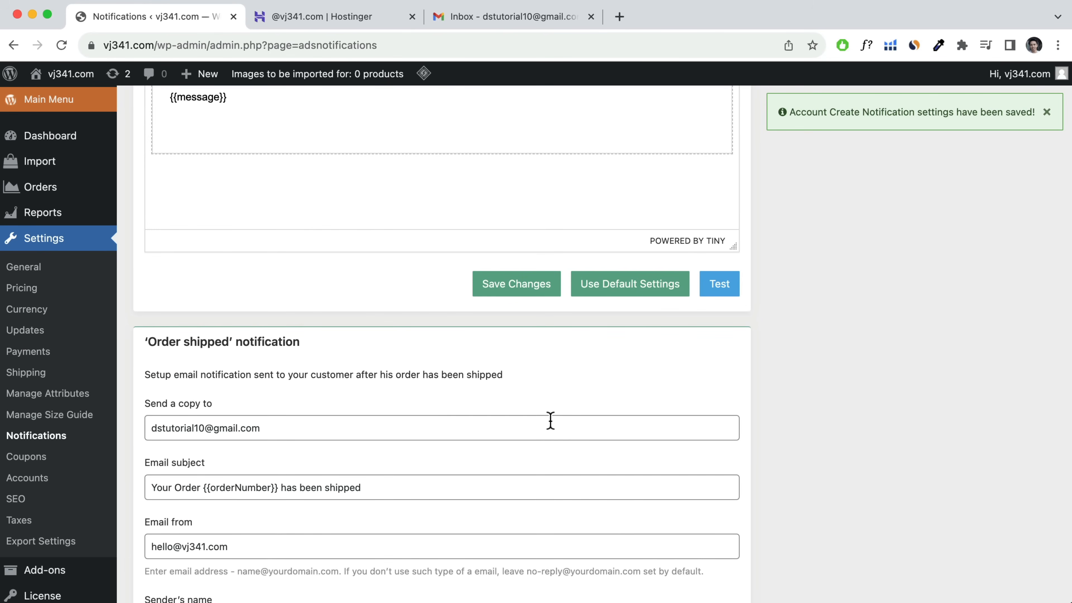
scroll(545, 421, up, 15)
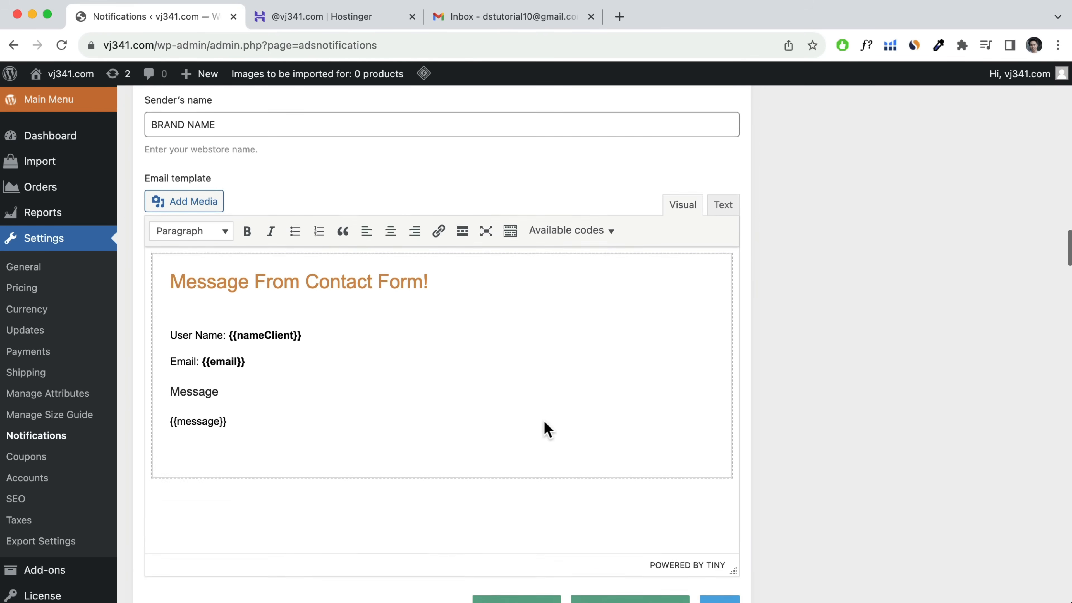
scroll(545, 421, up, 13)
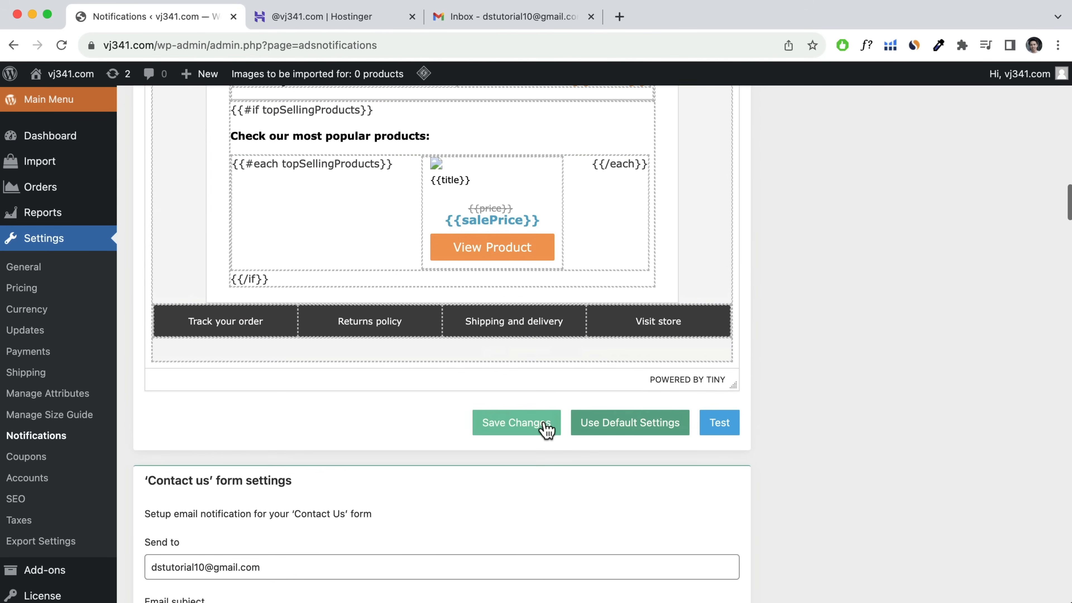
scroll(546, 425, up, 20)
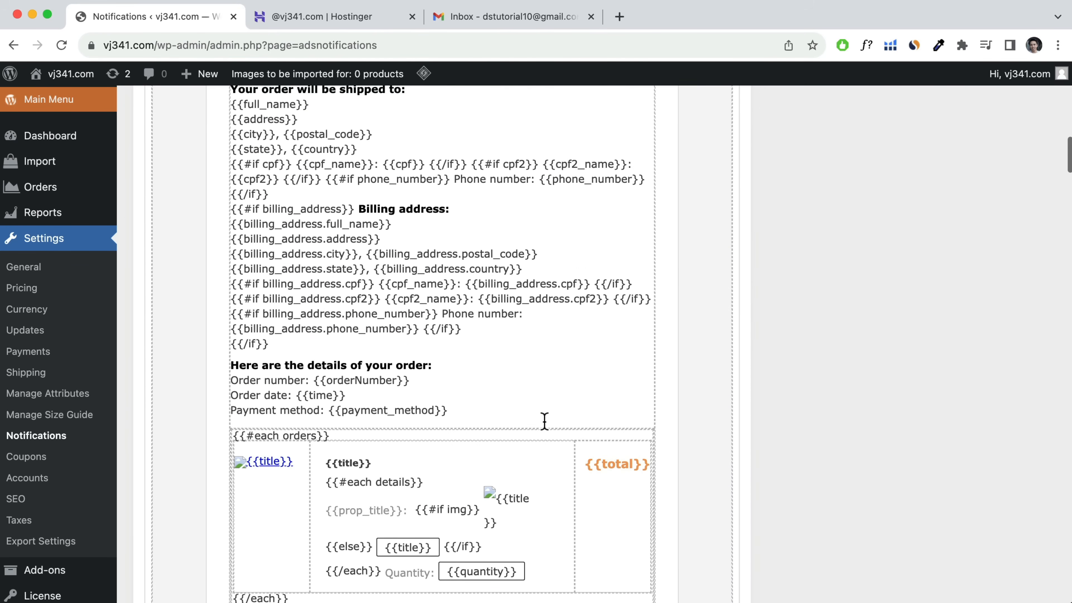
scroll(544, 421, up, 2)
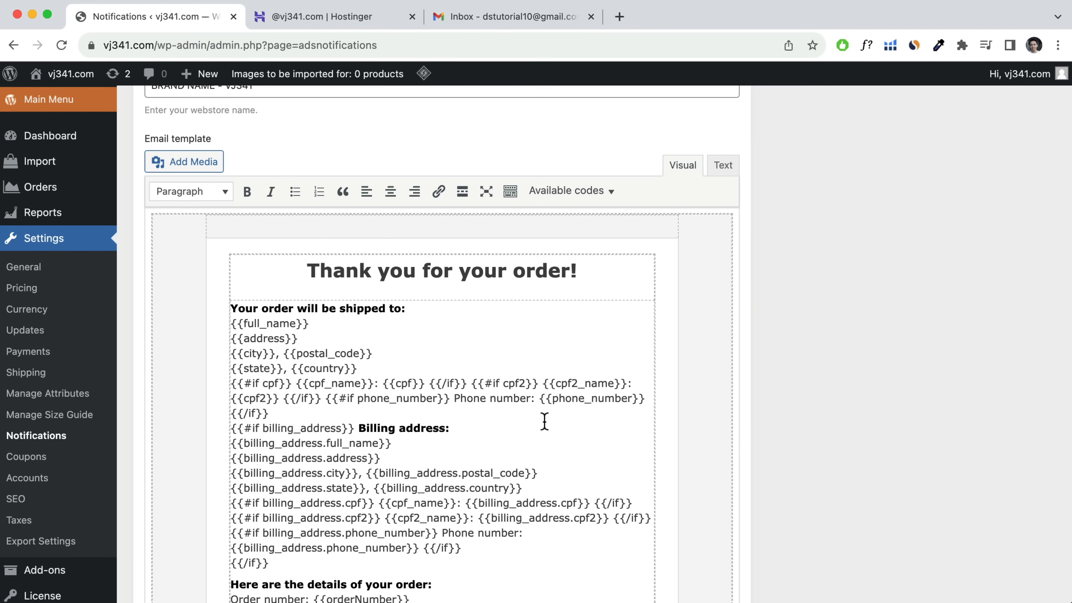
scroll(545, 421, down, 19)
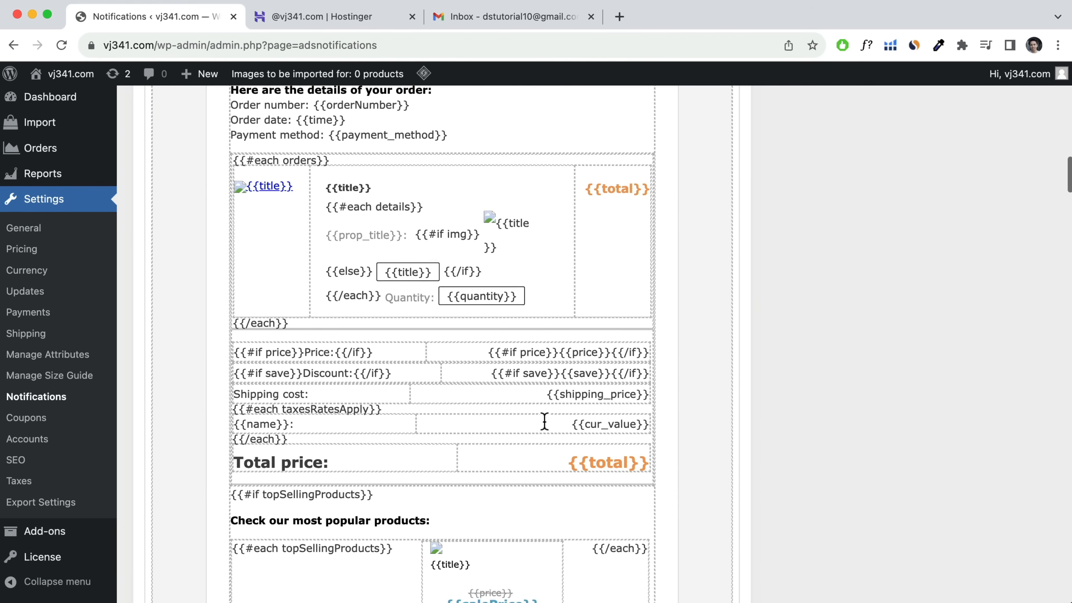
scroll(544, 421, down, 3)
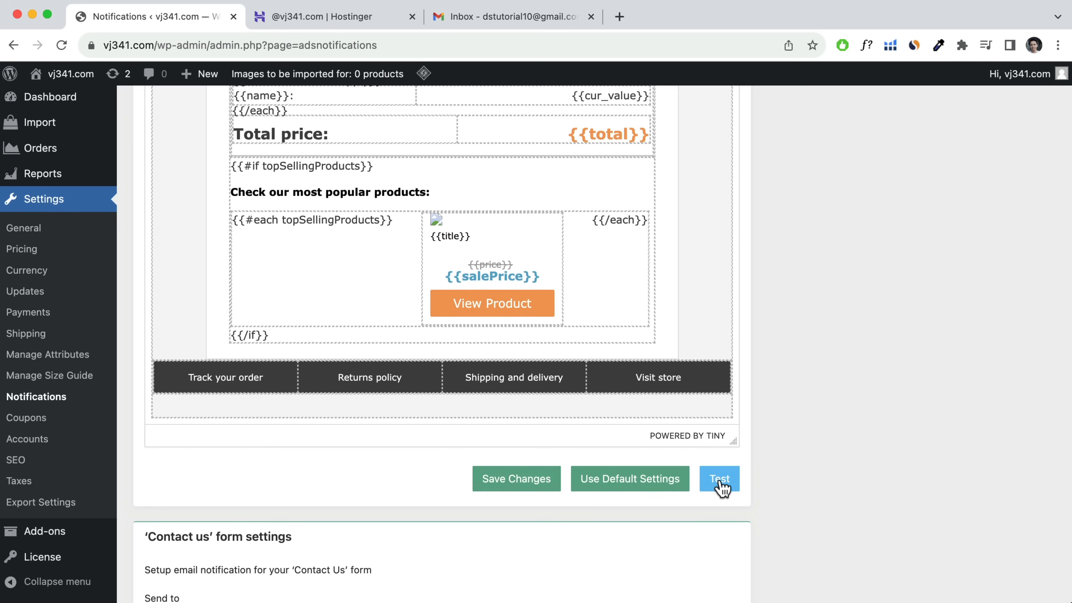
click(722, 486)
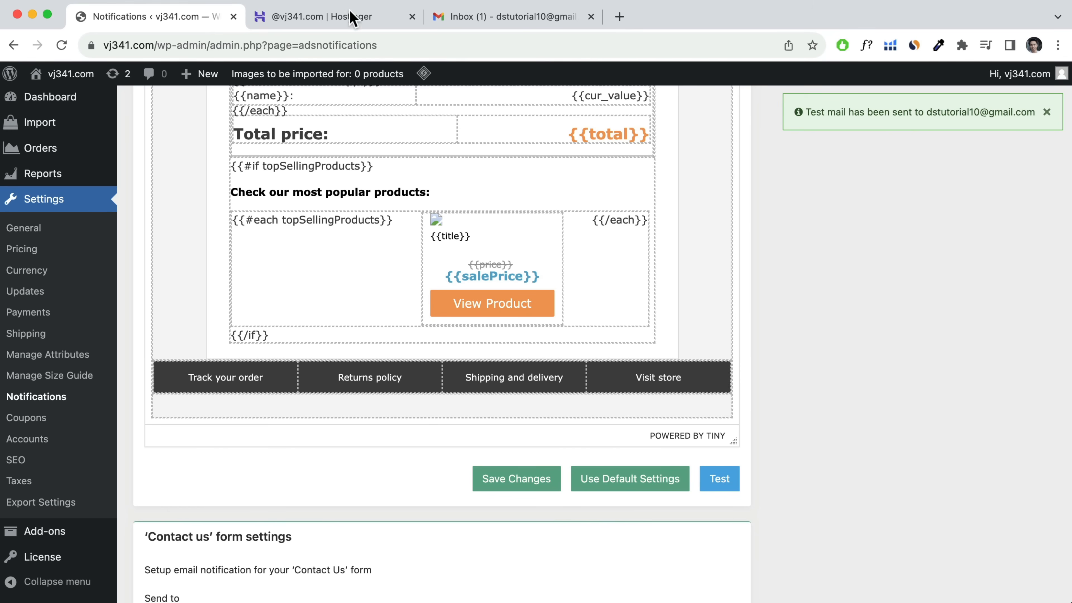
- Open the 'Thank you for your Order!' email in Gmail, check its sender, then return to WordPress
click(480, 28)
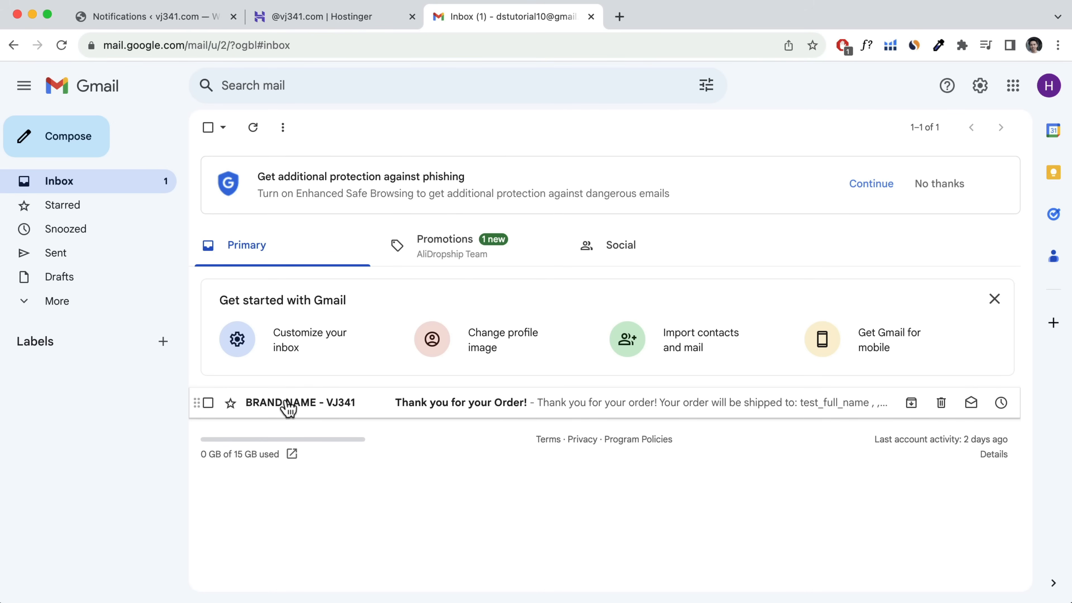
mouse_move(267, 409)
click(288, 412)
scroll(680, 338, down, 3)
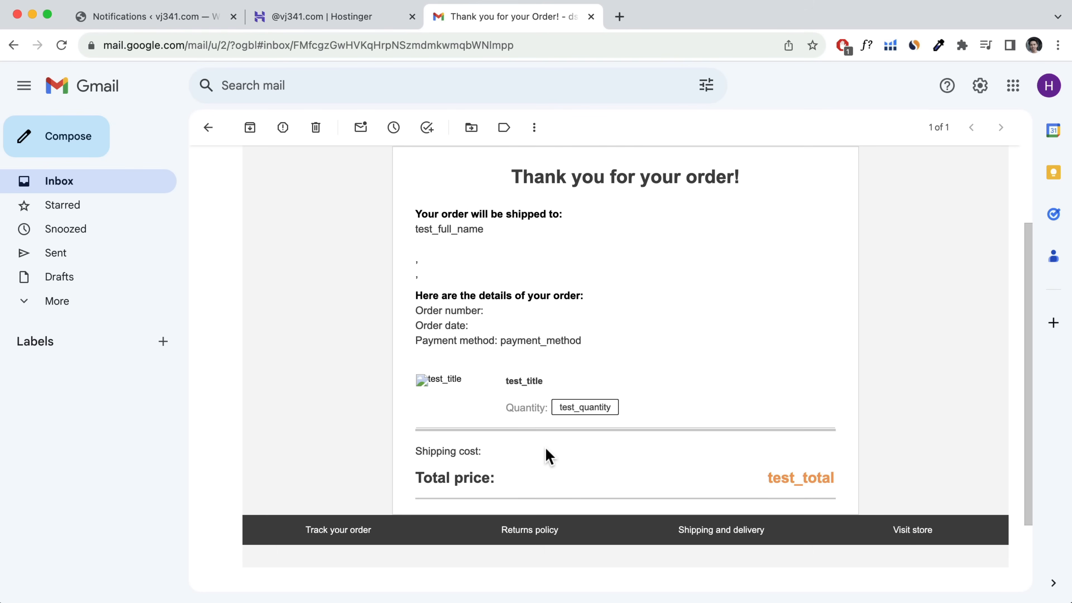
scroll(547, 456, up, 3)
drag(426, 157, 358, 156)
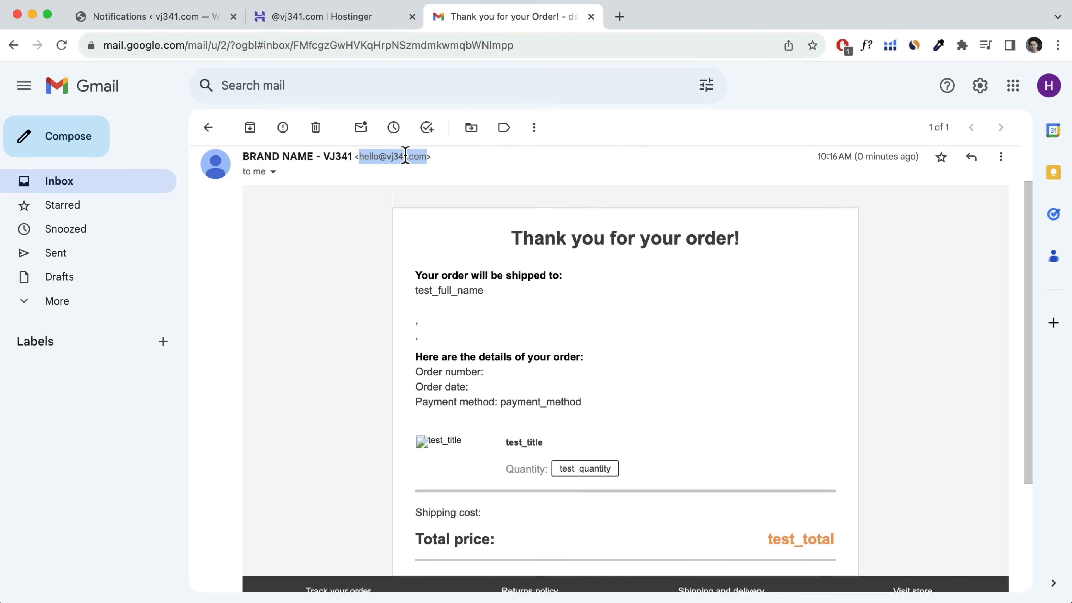
click(186, 17)
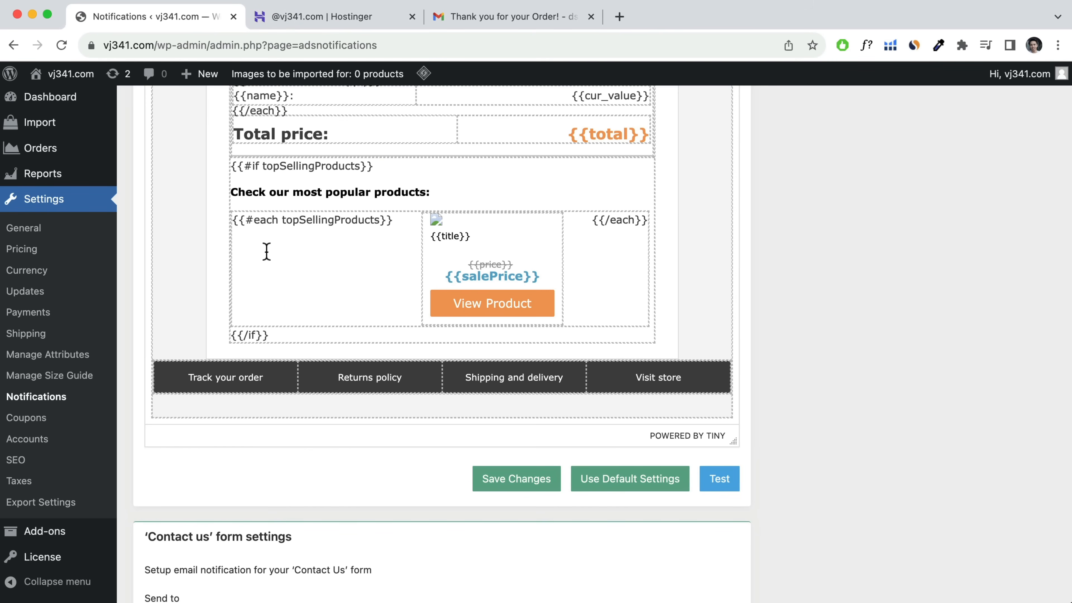
- Scroll through the Contact us and Order shipped notification sections
scroll(267, 254, down, 15)
scroll(254, 253, up, 6)
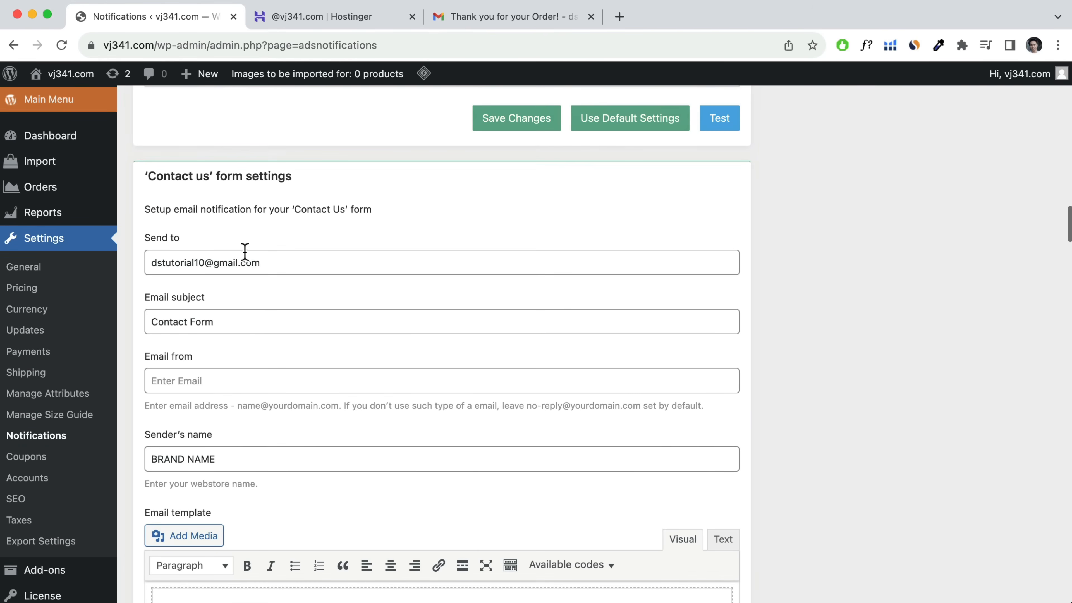
scroll(247, 323, up, 10)
scroll(246, 317, down, 2)
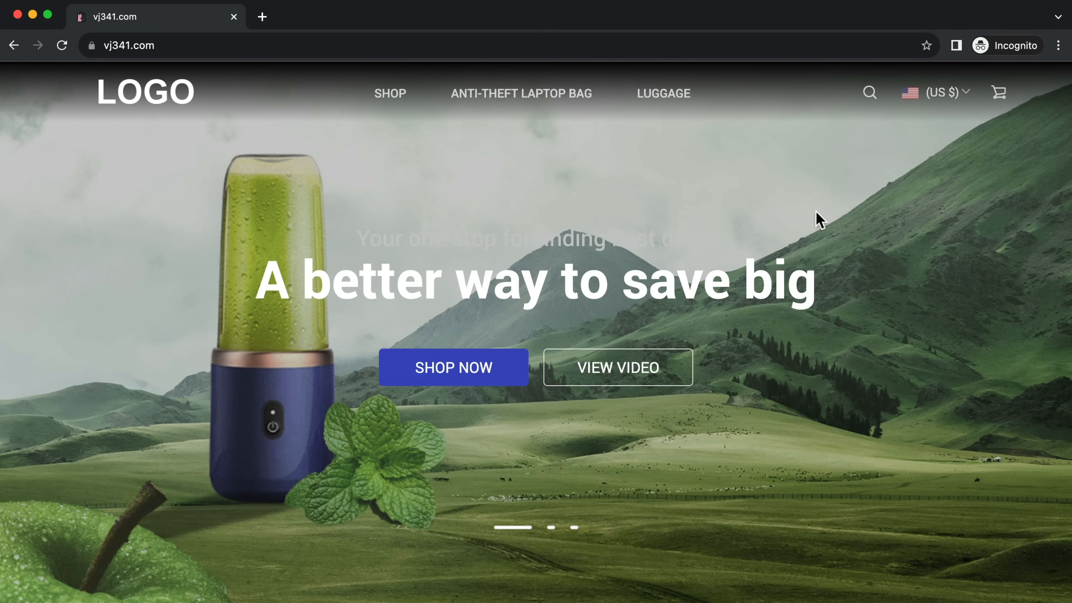
- Open the Cute Shark Plush Soft Toy product page from the storefront
scroll(819, 219, down, 10)
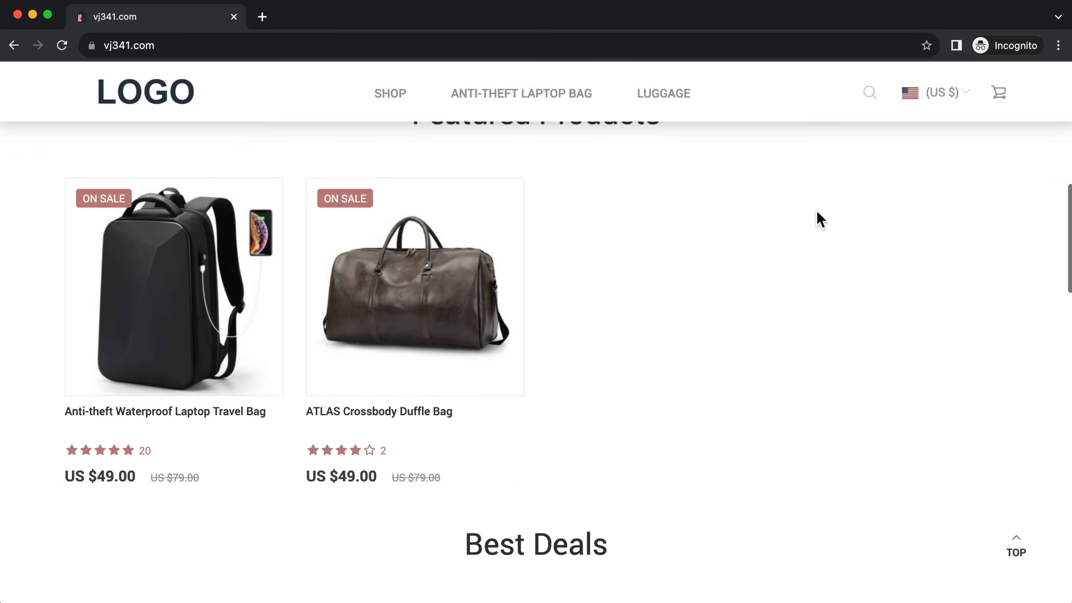
scroll(819, 219, down, 10)
scroll(817, 217, up, 4)
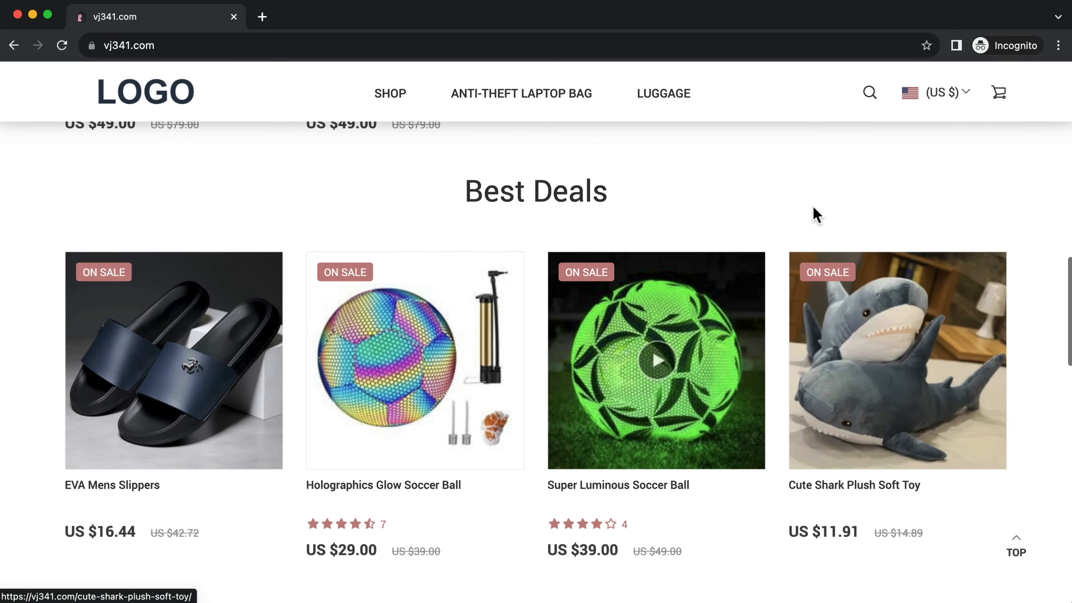
click(883, 333)
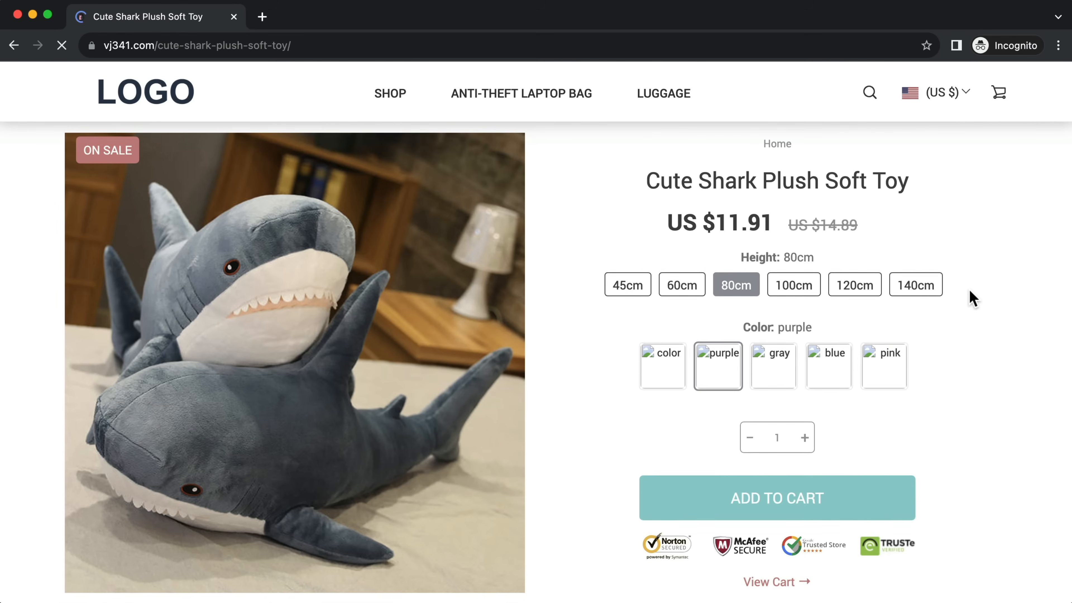
scroll(971, 296, down, 3)
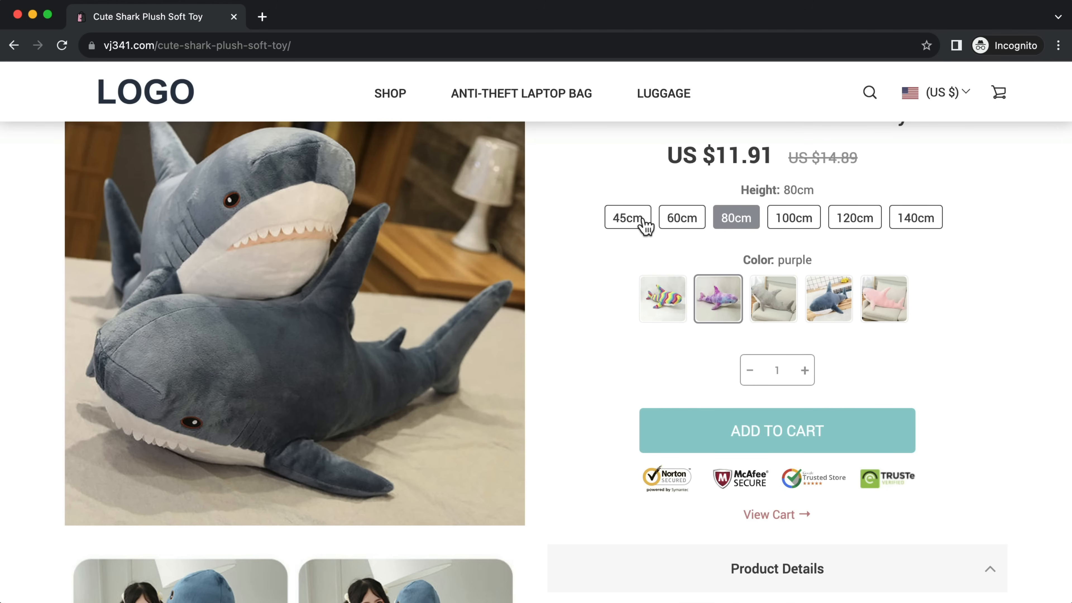
scroll(666, 256, up, 3)
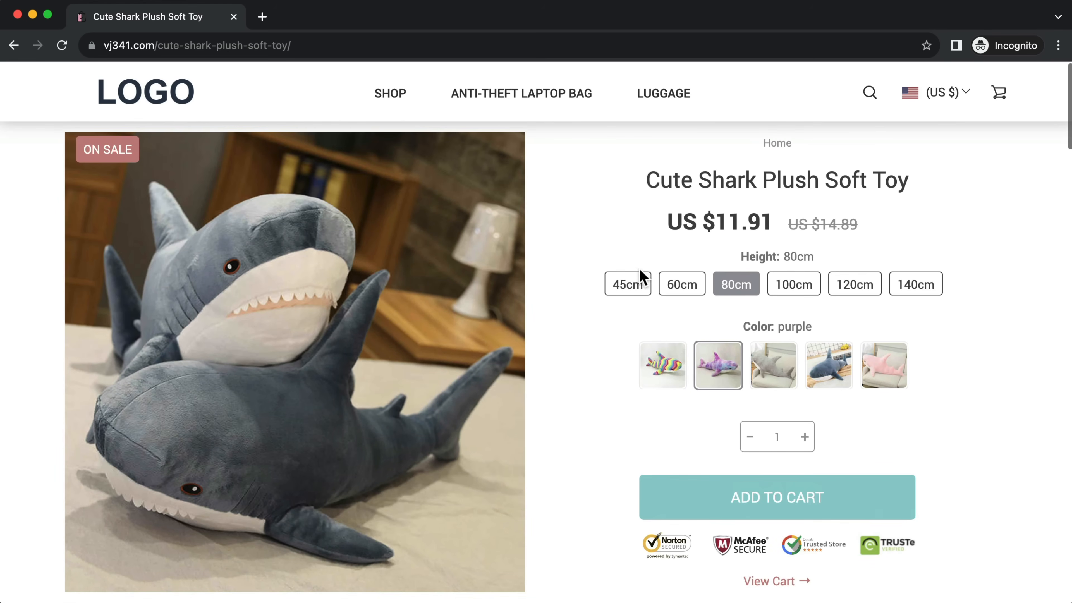
- Choose the 45cm height and blue colour, add the shark to the cart, and proceed to checkout
click(624, 288)
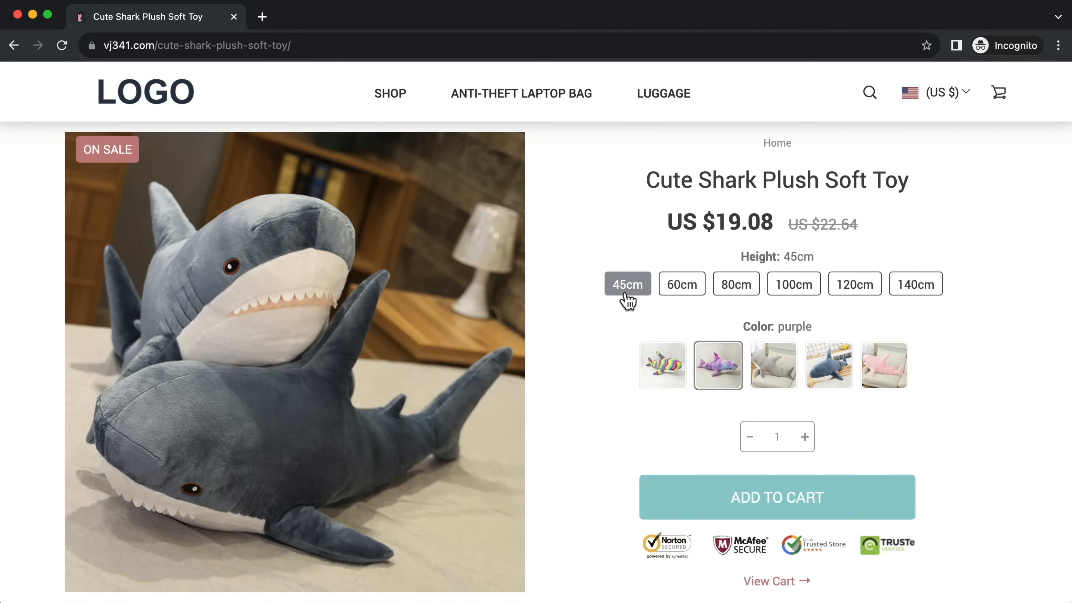
click(827, 376)
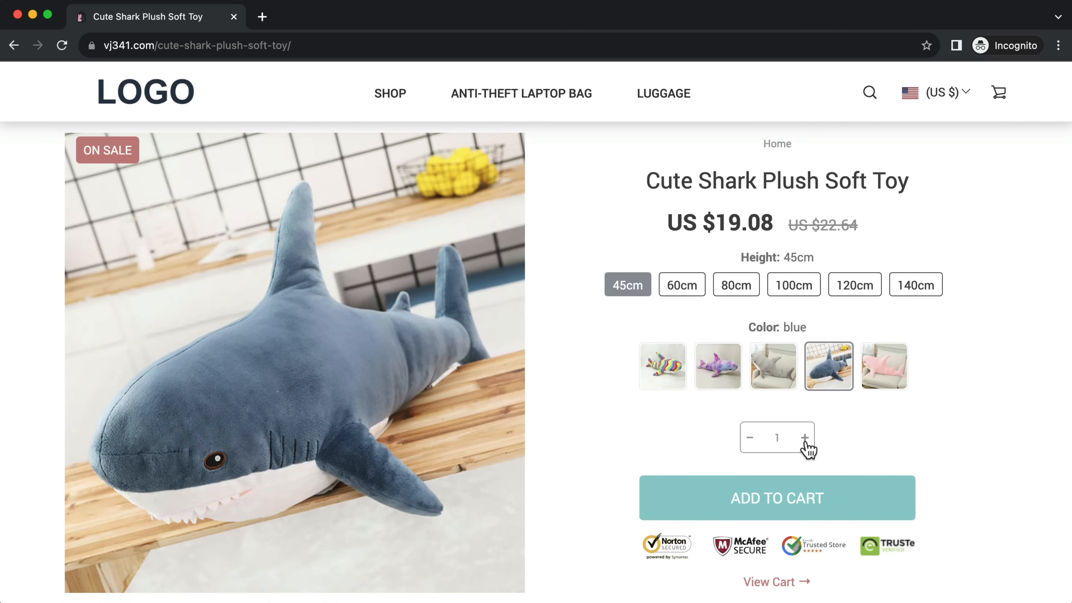
click(779, 499)
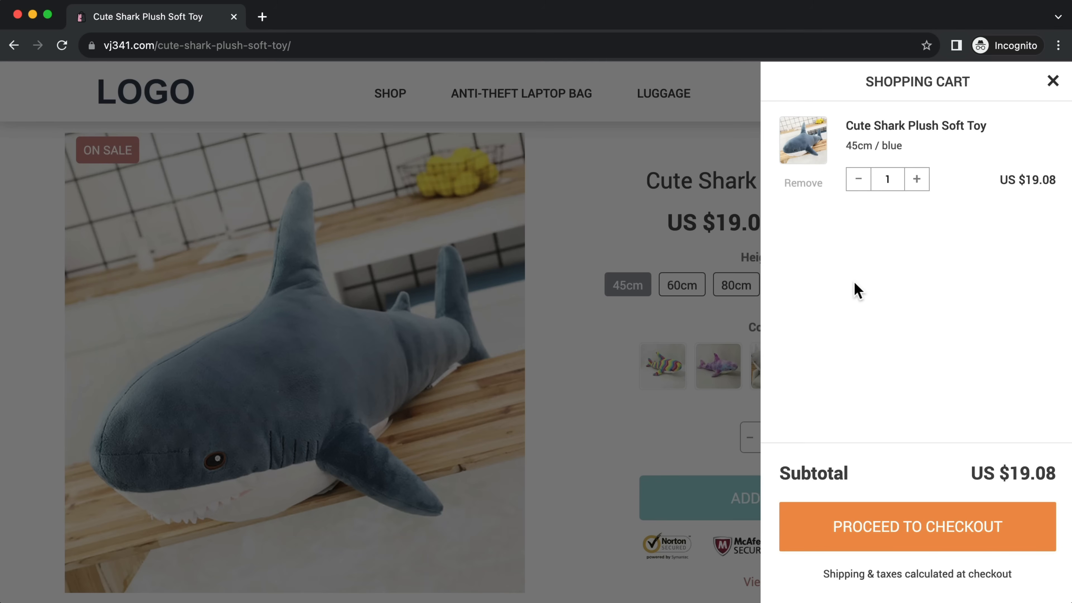
click(876, 529)
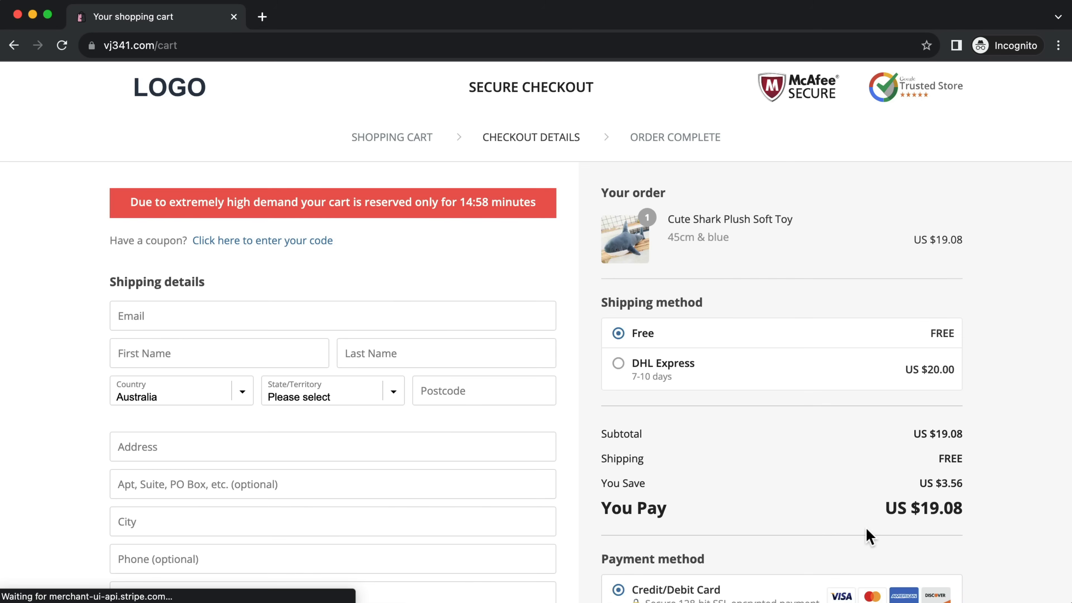
- Enter the 90% discount code and apply it to the order
drag(111, 241, 180, 241)
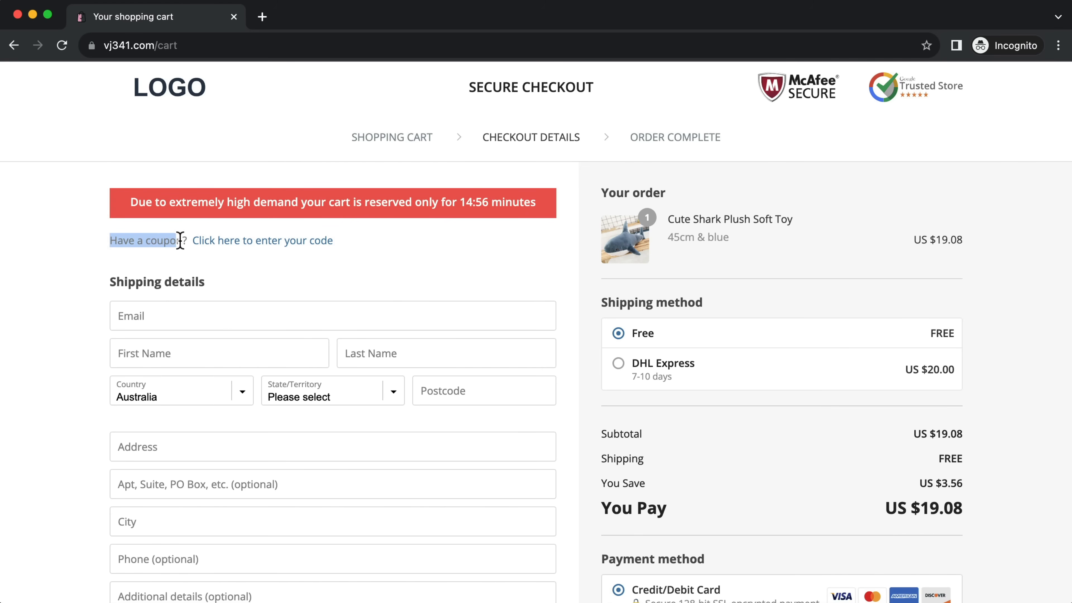
click(236, 243)
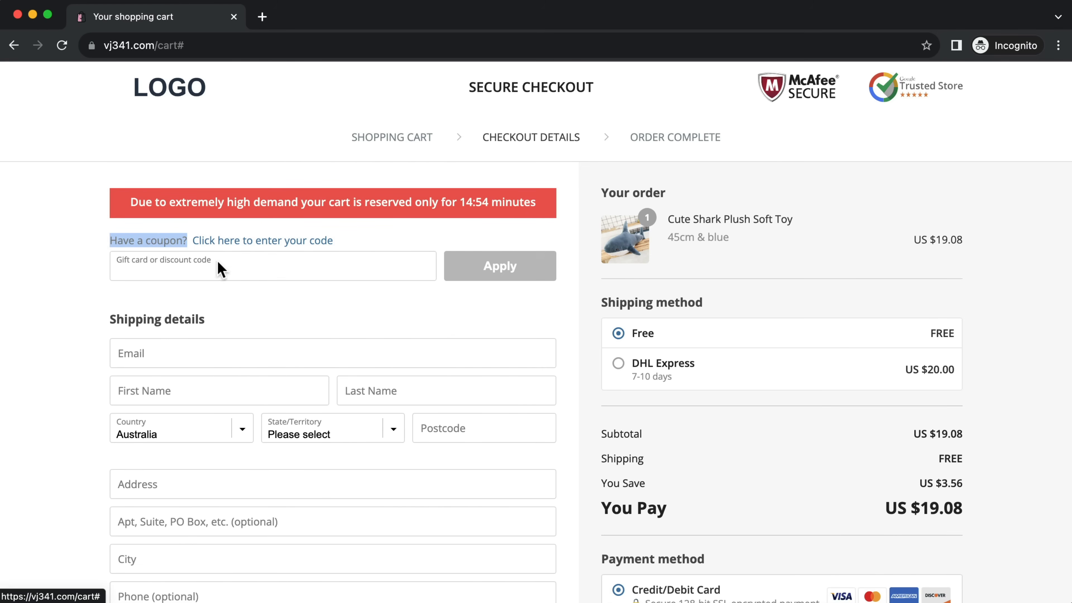
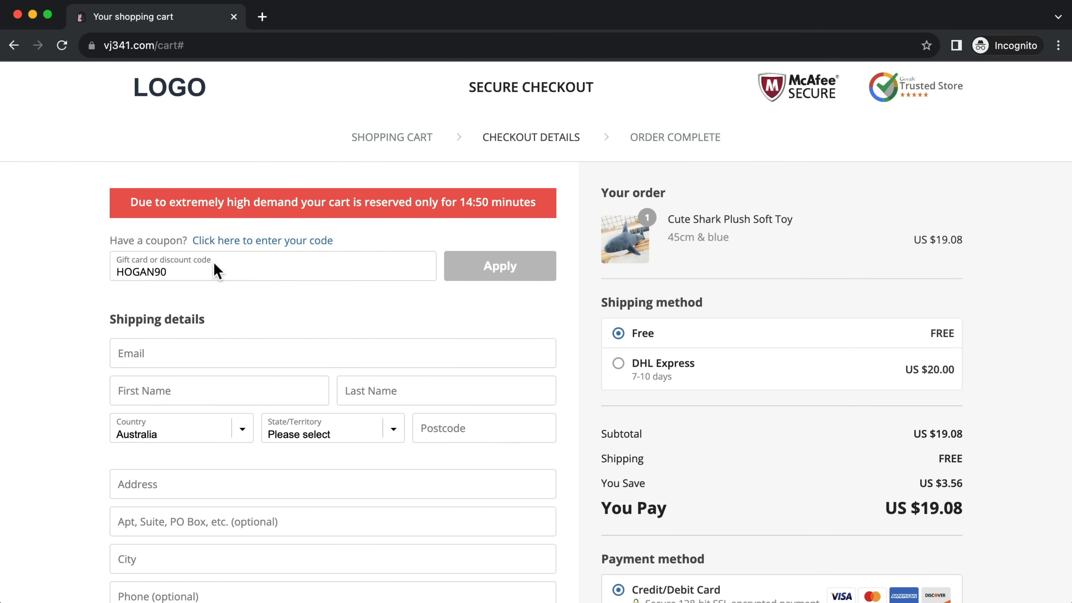
click(509, 273)
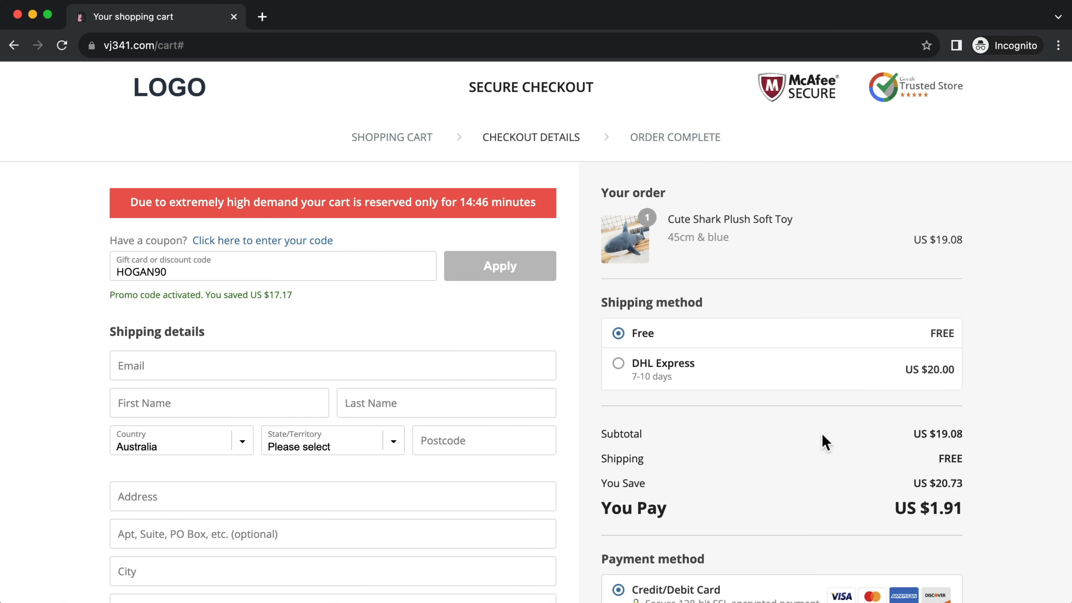
- Fill in the shipping and card payment details and complete the US $1.91 order
click(157, 368)
scroll(158, 368, down, 2)
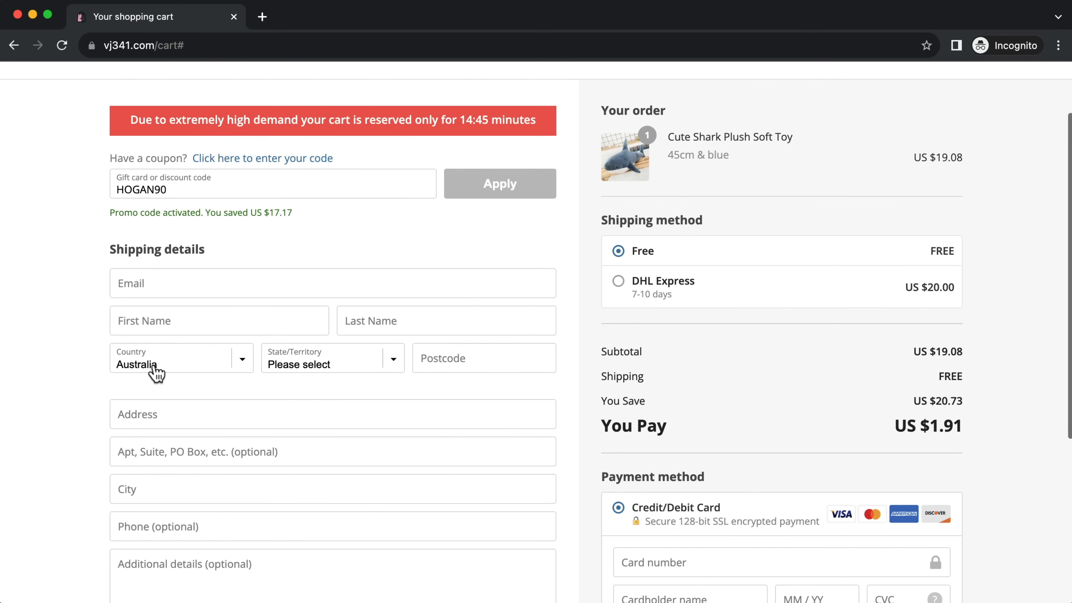
click(163, 309)
scroll(163, 309, down, 1)
scroll(164, 308, down, 2)
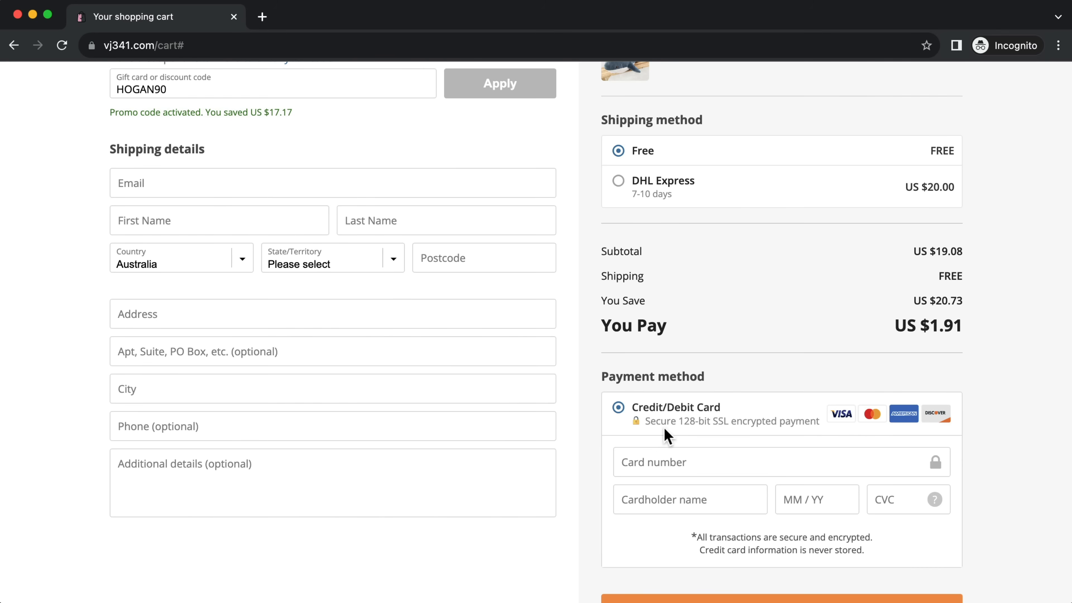
scroll(665, 439, down, 2)
click(617, 430)
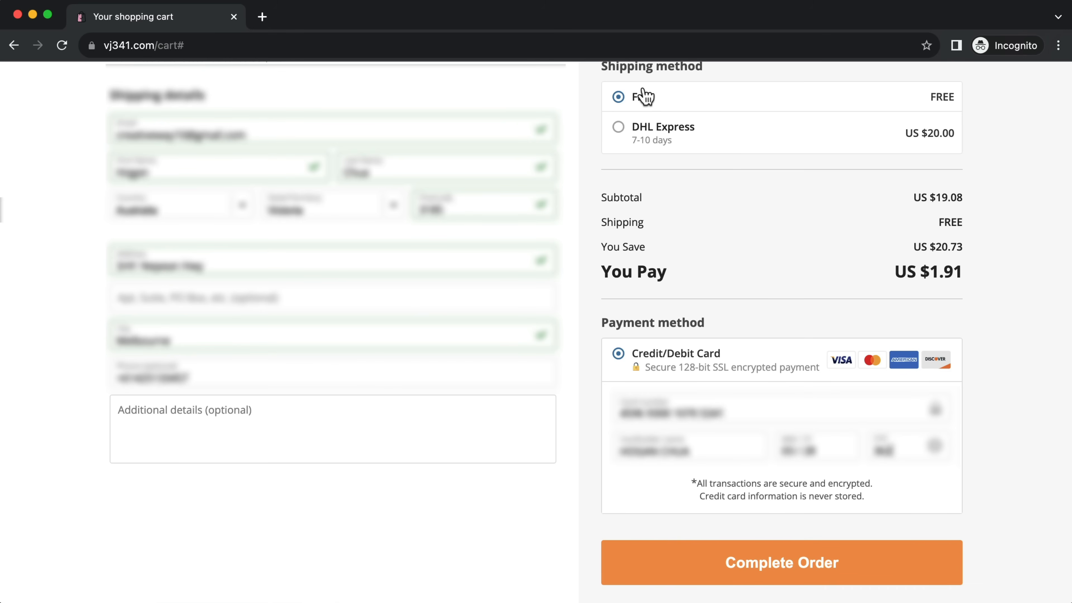
click(777, 576)
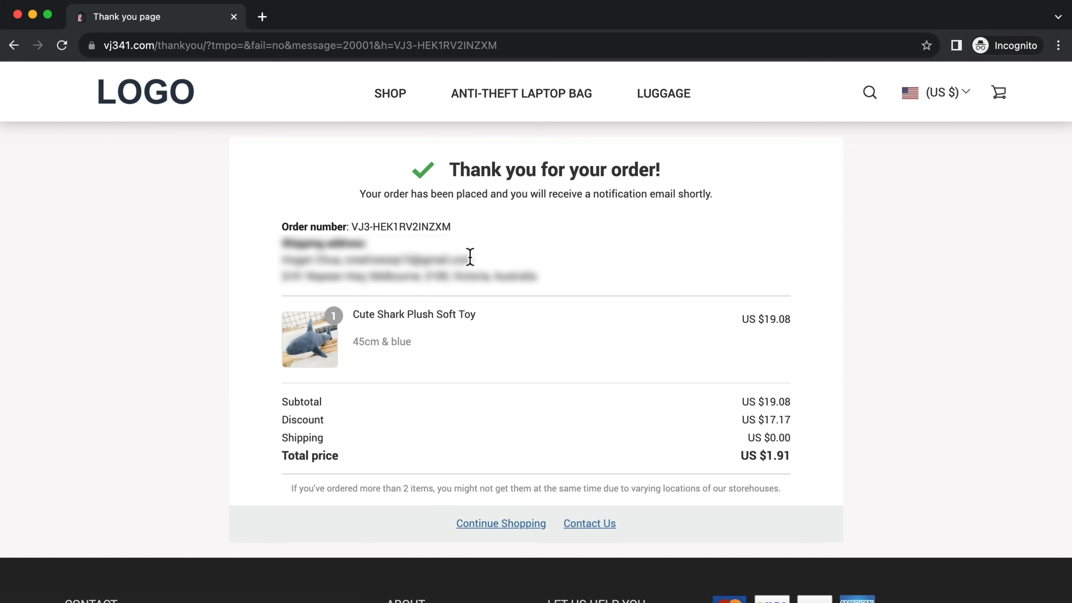
drag(452, 168, 659, 173)
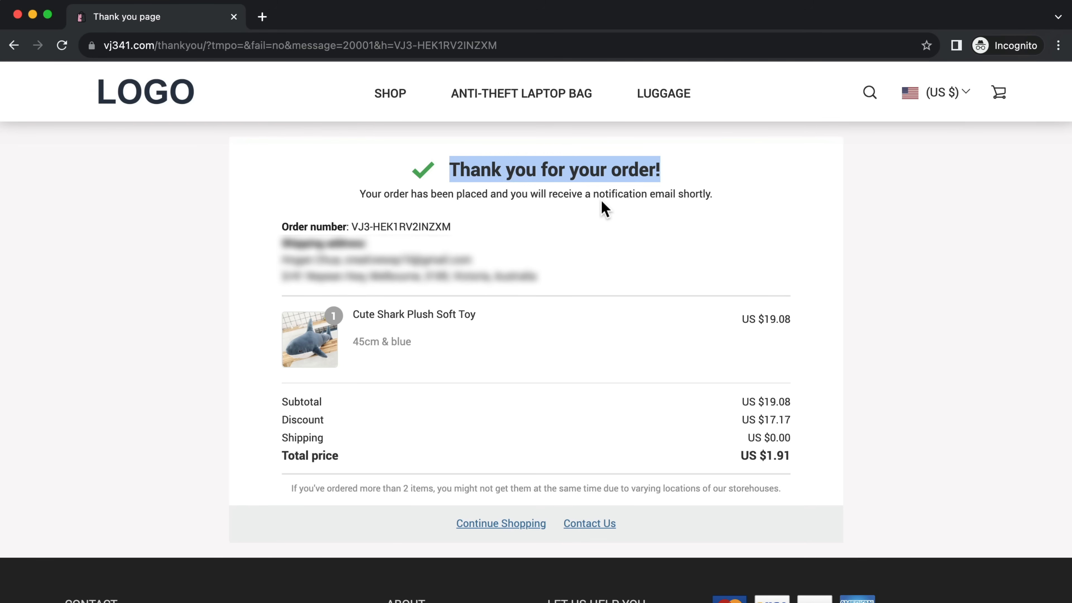
scroll(619, 526, down, 2)
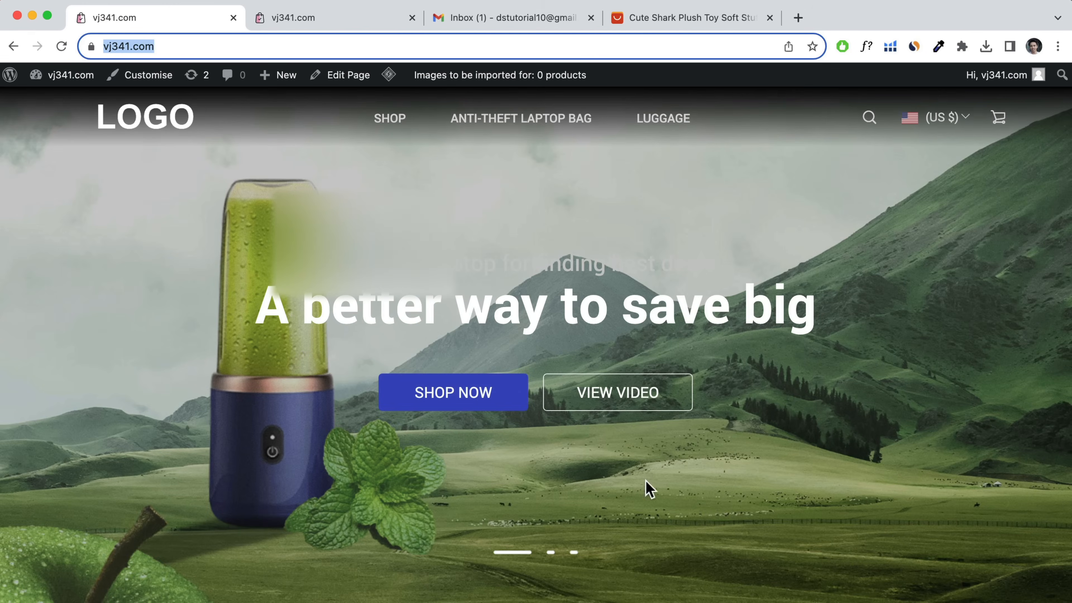
- Check Gmail for the order email, then go to the WordPress dashboard and AliDropship's Orders menu
click(462, 23)
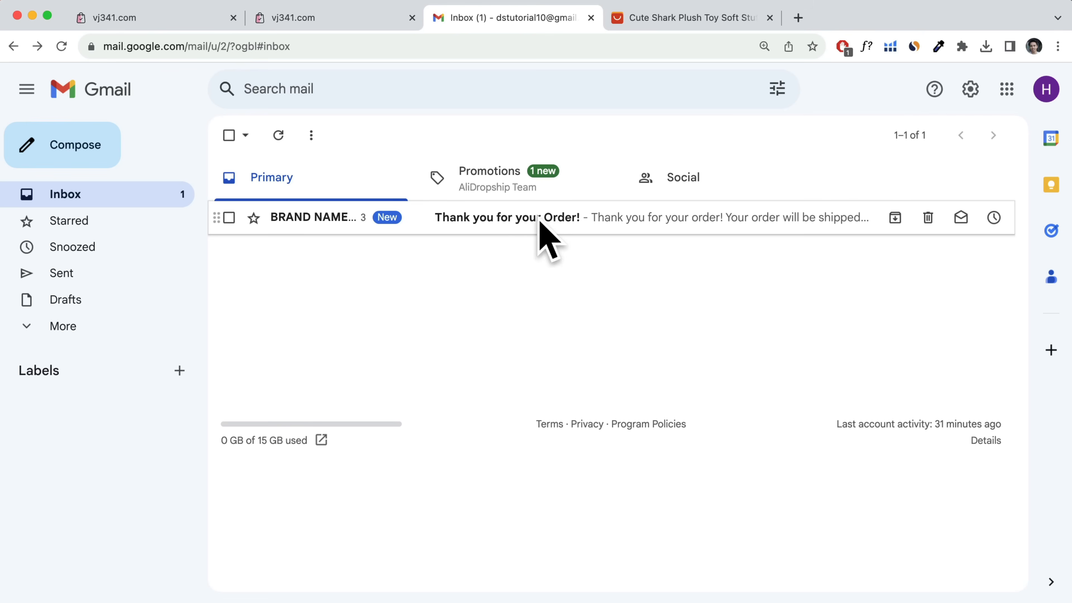
click(187, 23)
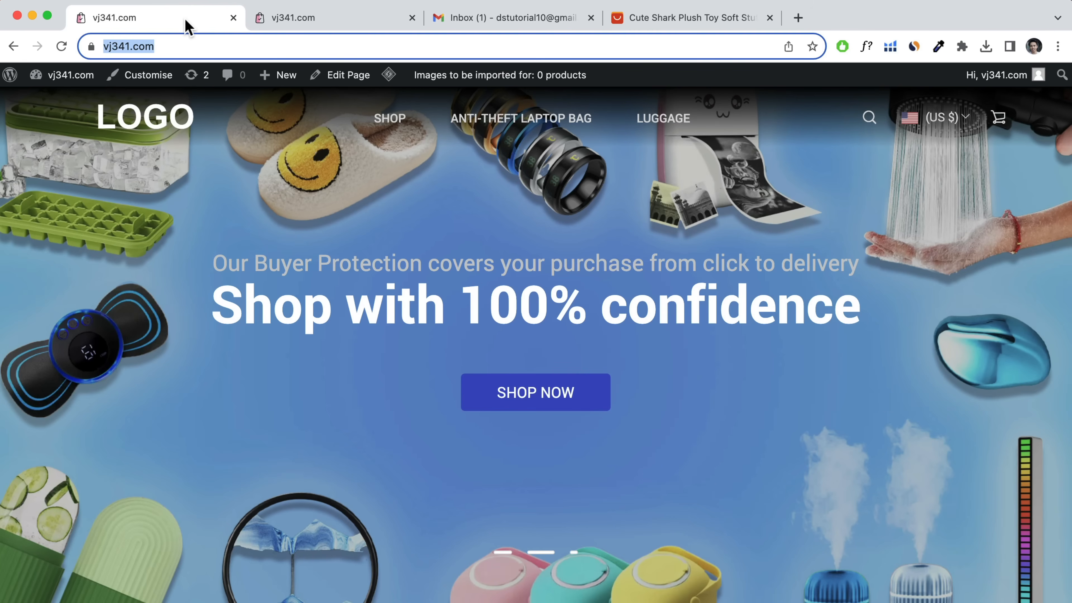
mouse_move(59, 76)
click(53, 104)
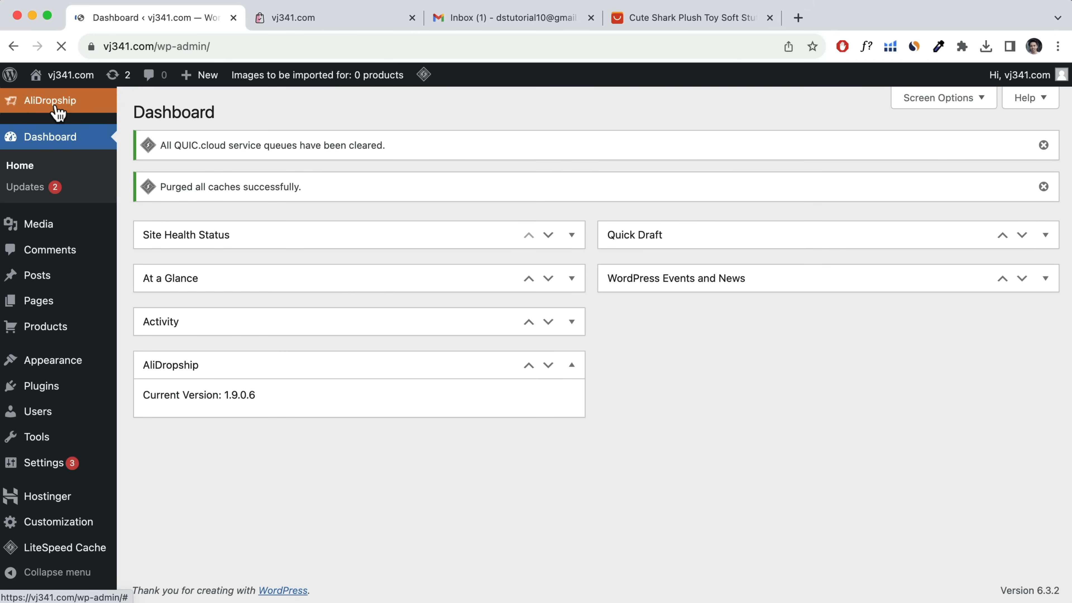
click(35, 105)
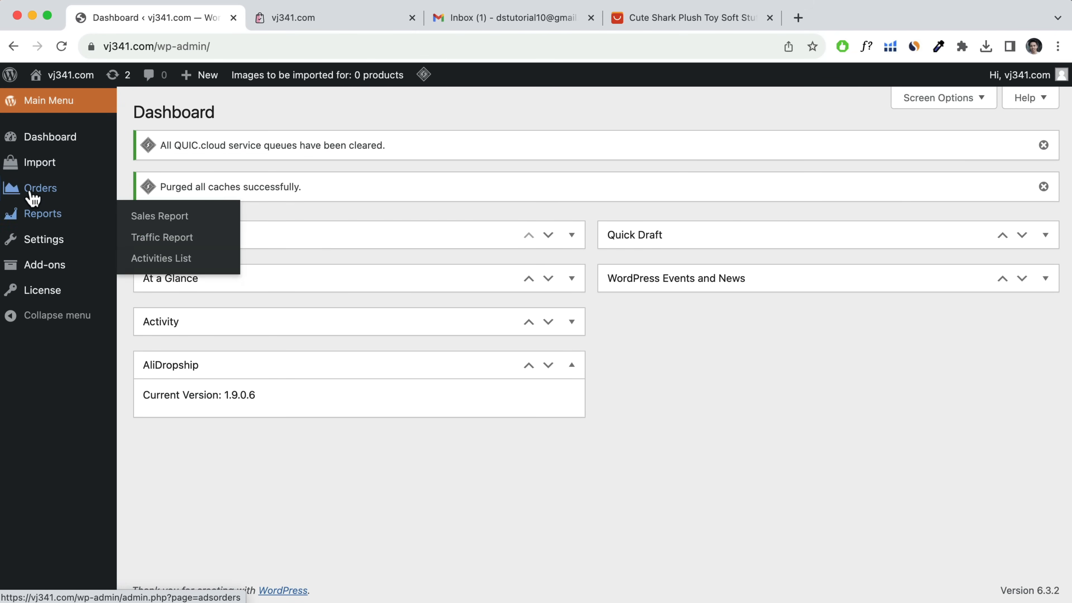
mouse_move(31, 194)
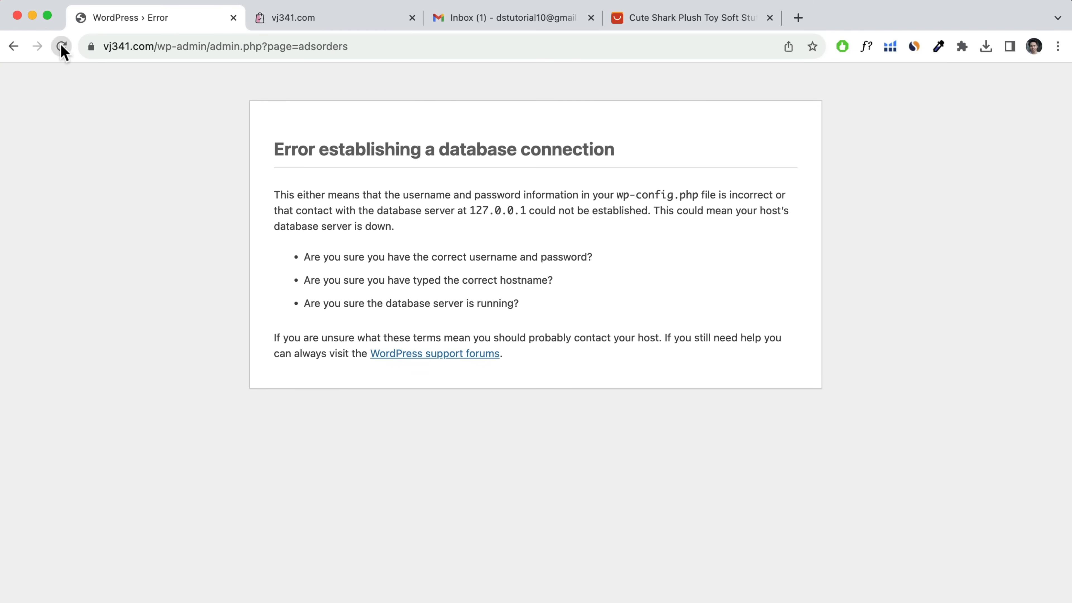
- Reload the Orders page and open the newest US $1.91 shark order's details
click(62, 47)
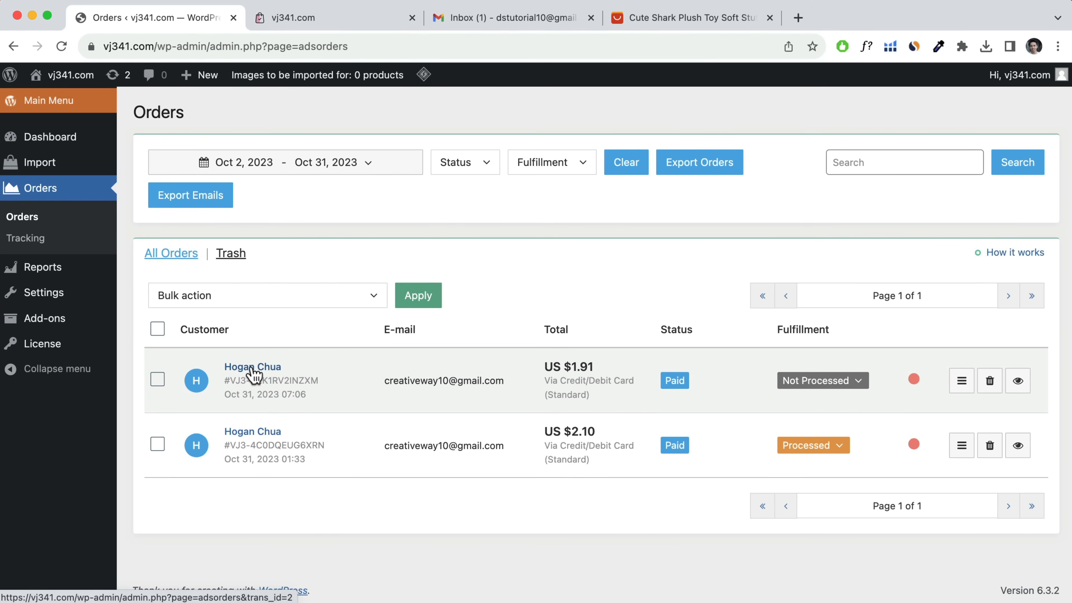
click(269, 373)
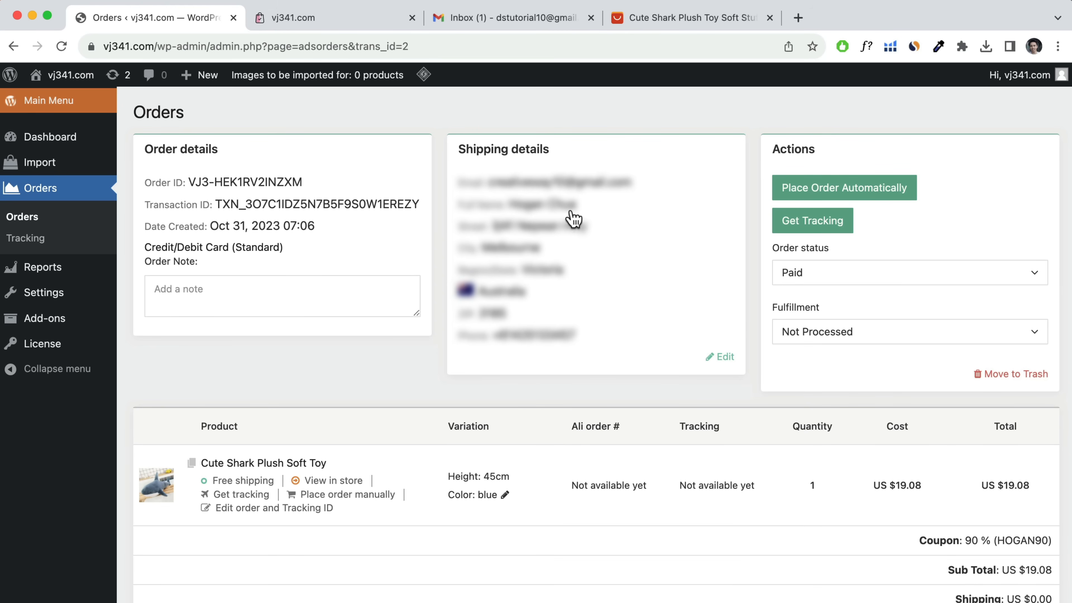
- Start Place Order Automatically for the shark order and switch to the AliExpress checkout tab
click(828, 198)
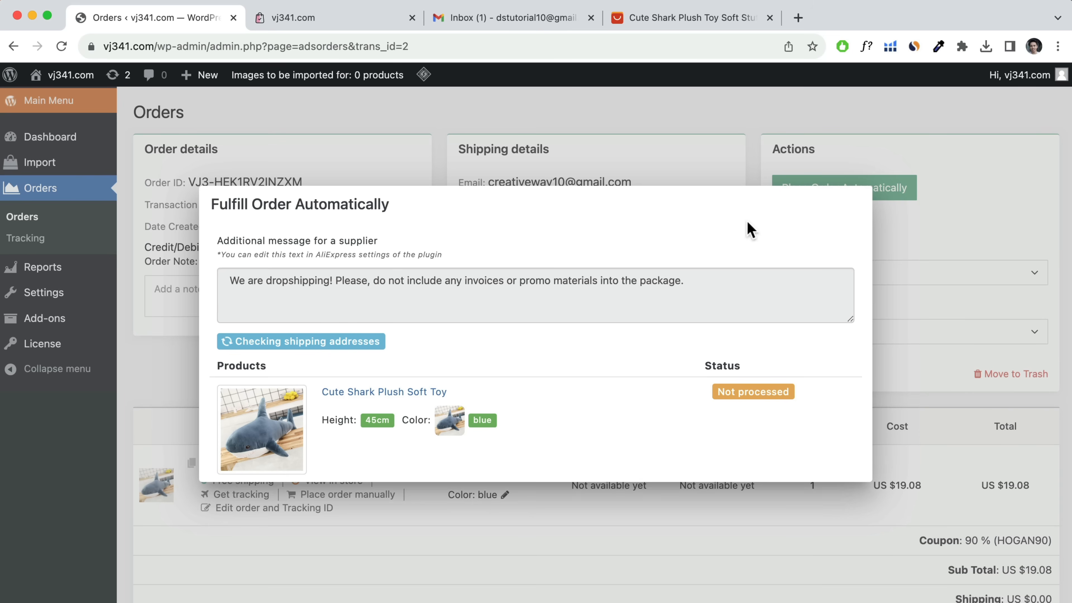
click(648, 19)
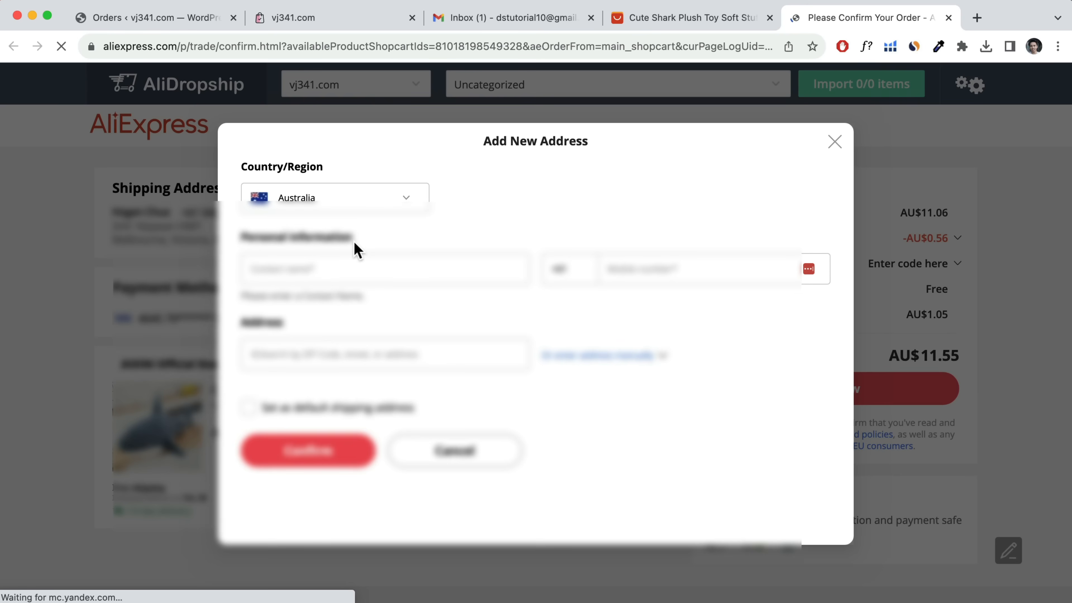
- Save the customer's shipping address on AliExpress and close the address dialogs, leaving an AU$11.55 total
click(202, 19)
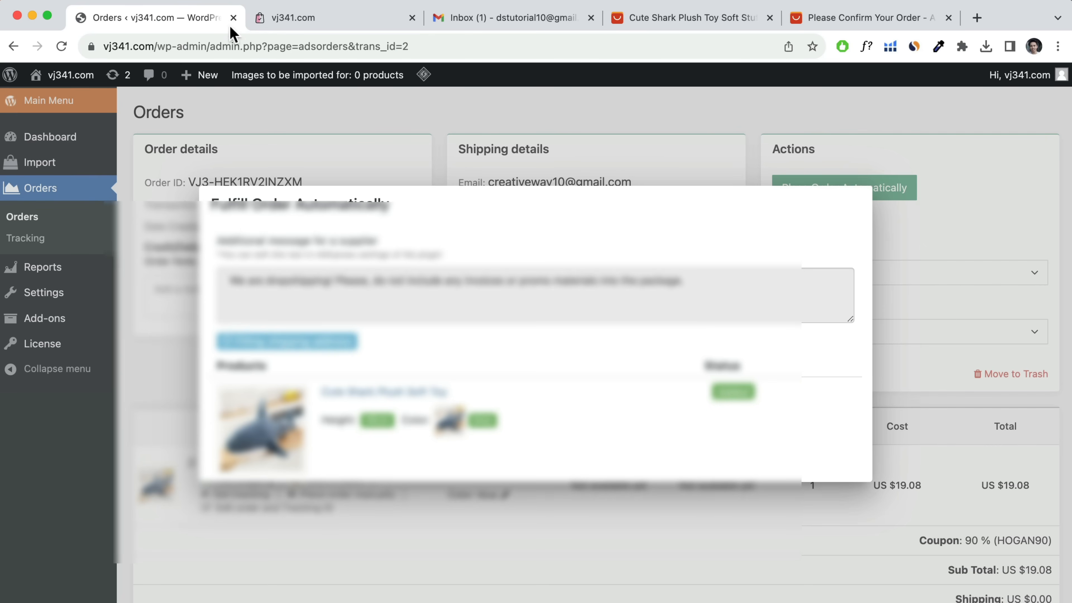
click(901, 21)
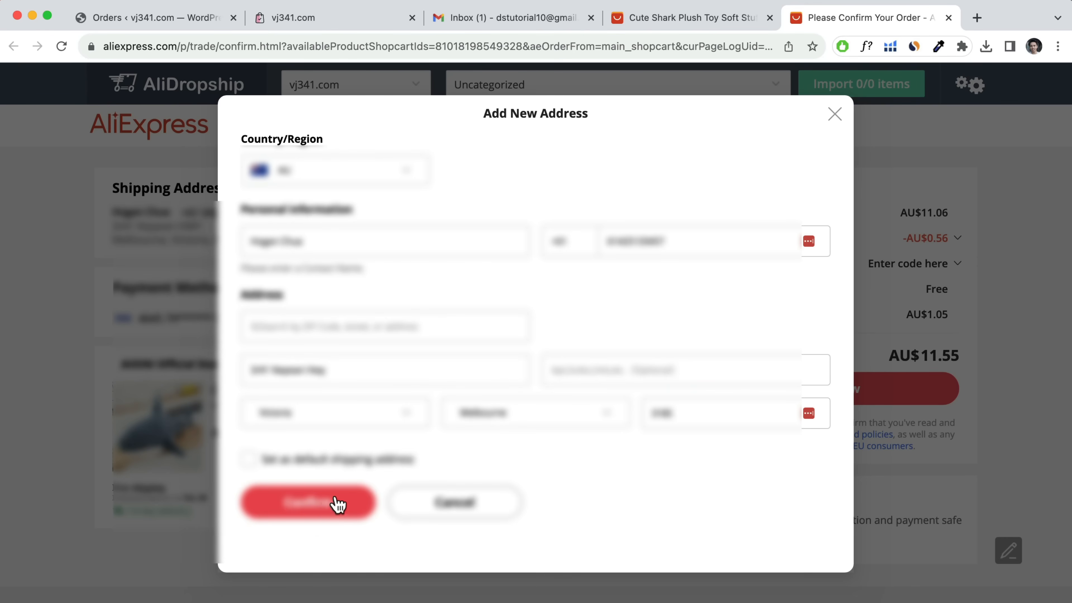
click(319, 505)
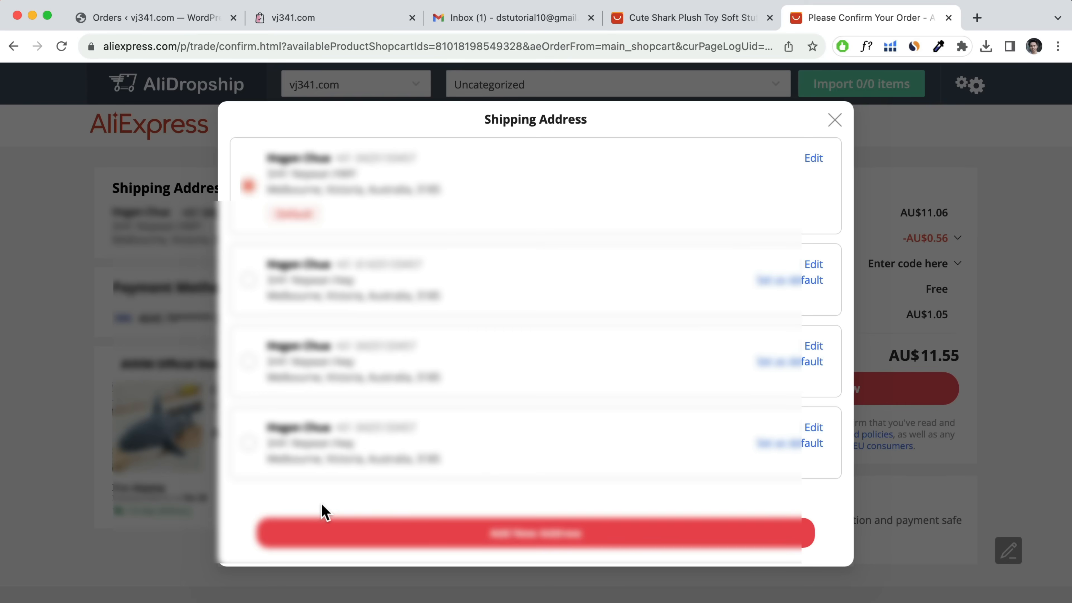
click(451, 542)
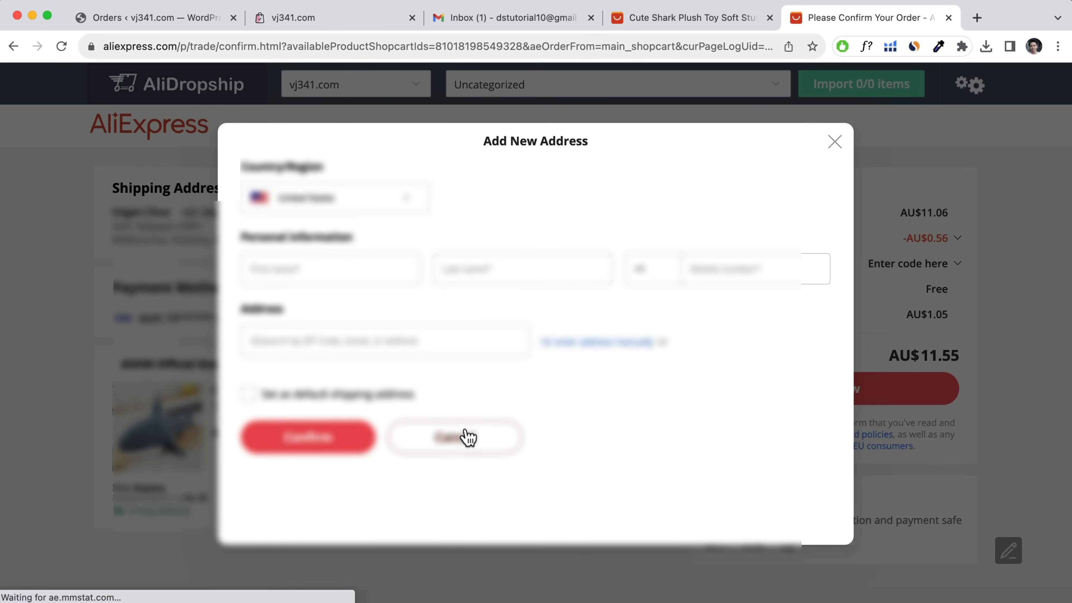
click(830, 145)
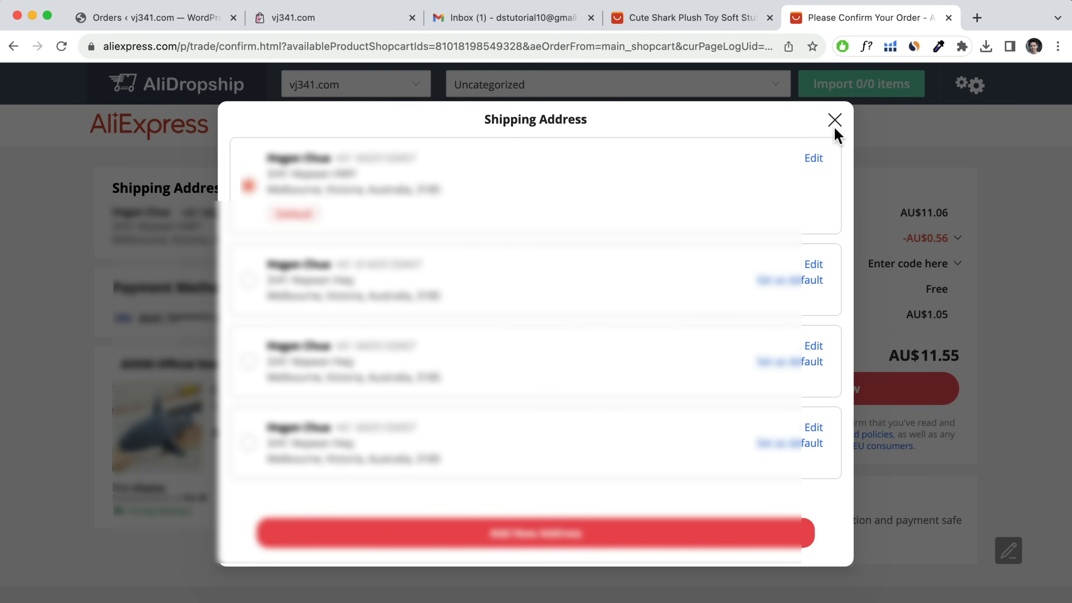
click(835, 123)
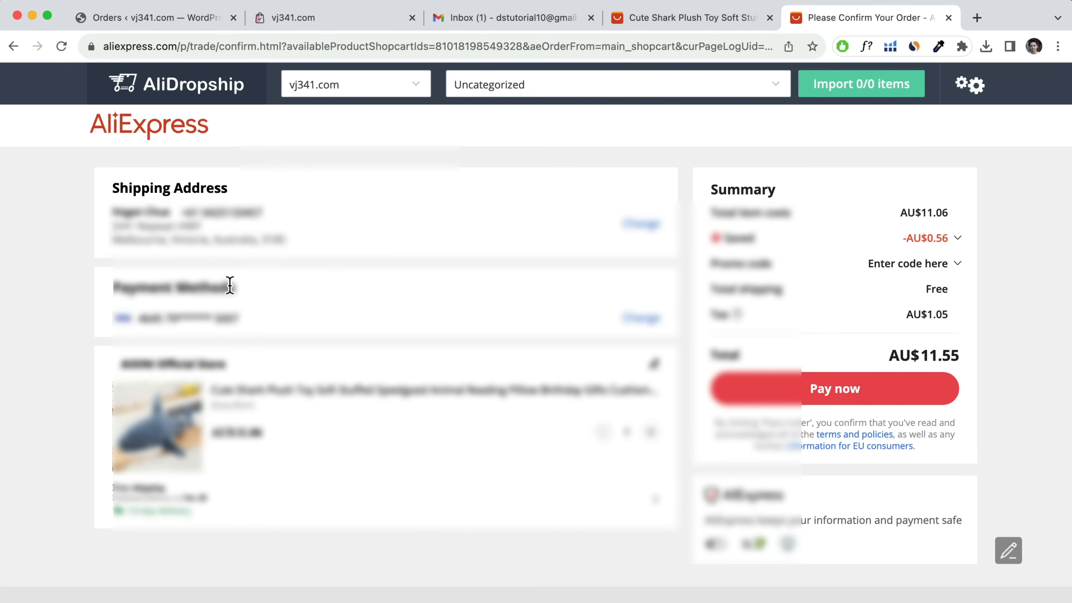
- Pay the AU$11.55 AliExpress order, then return to the WordPress fulfilment dialog
scroll(232, 286, down, 1)
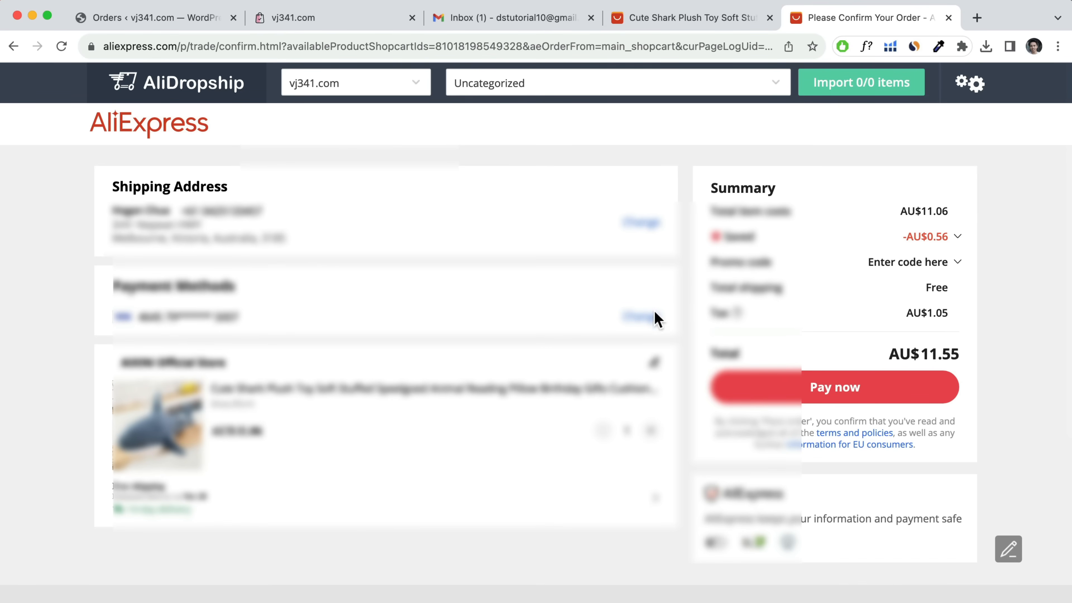
scroll(761, 317, down, 1)
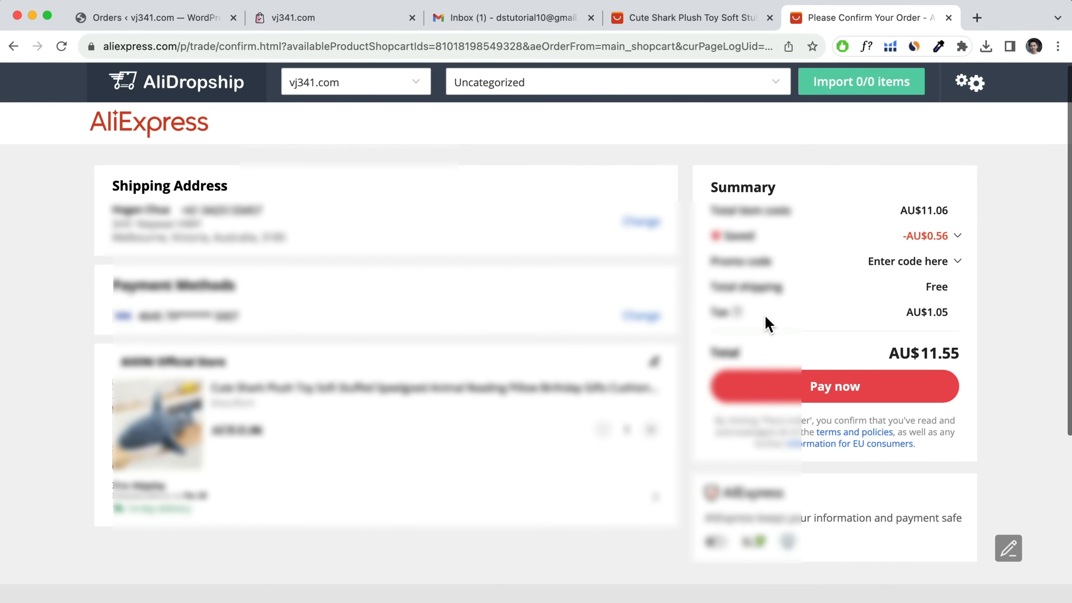
click(815, 396)
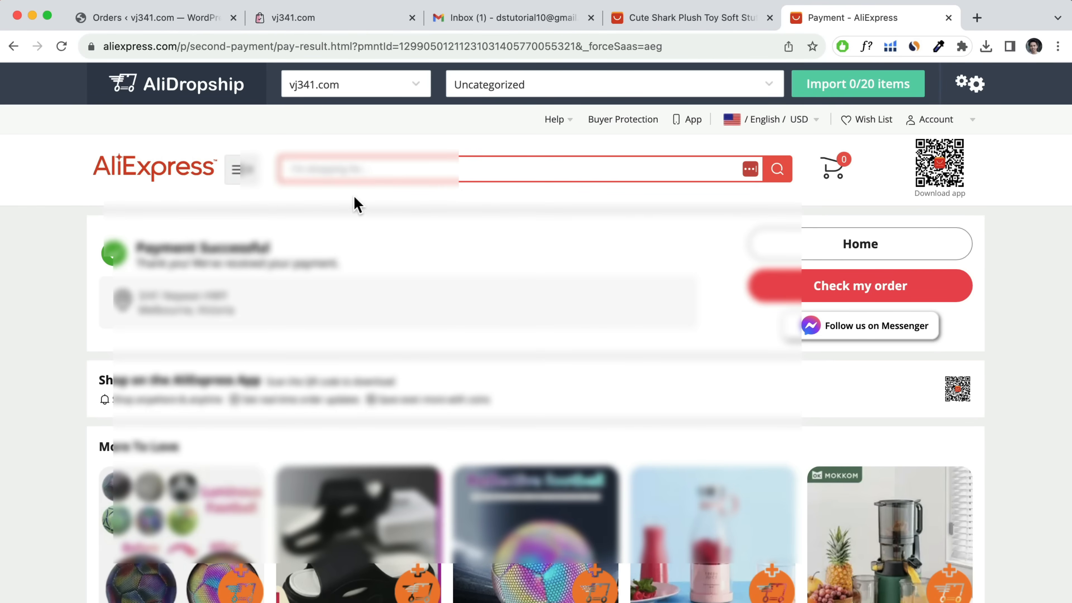
click(194, 24)
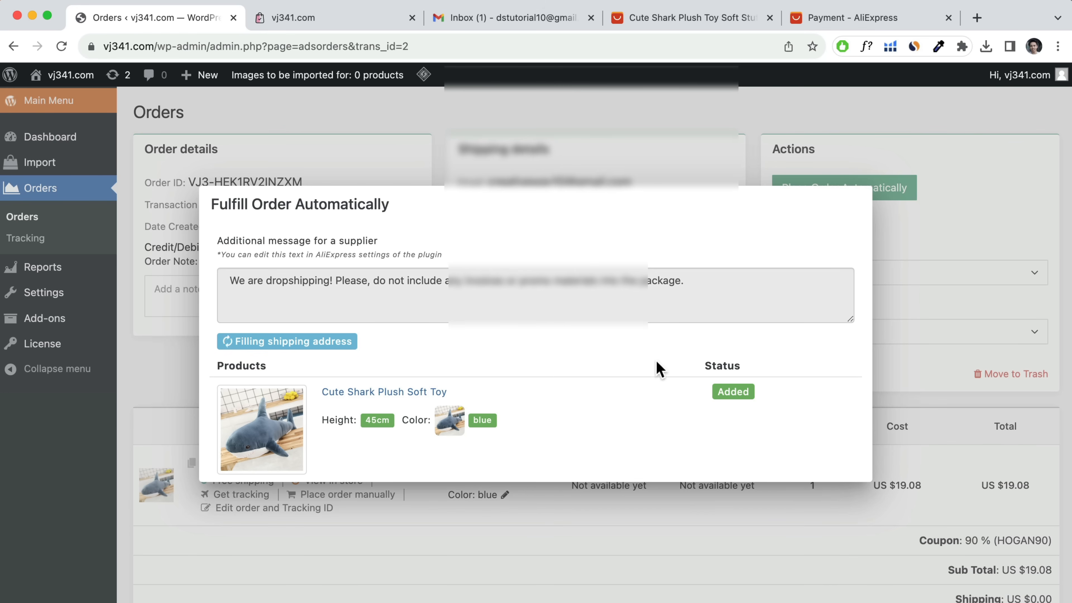
- Close the fulfilment dialog, set the order's Fulfillment status to Processed, then go to the Gmail inbox
click(915, 354)
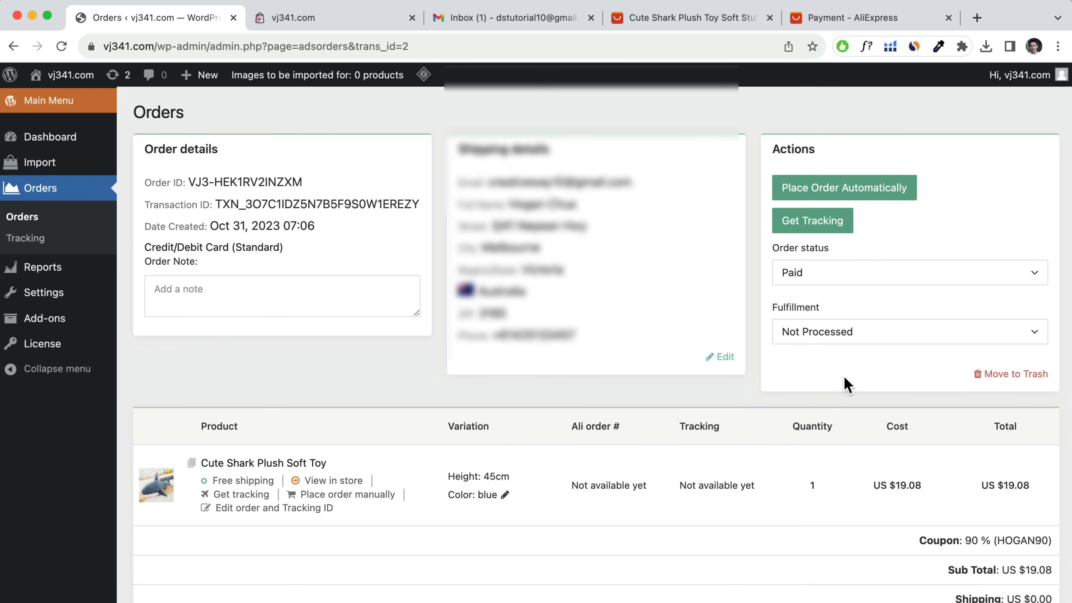
click(891, 342)
click(781, 391)
scroll(853, 370, down, 2)
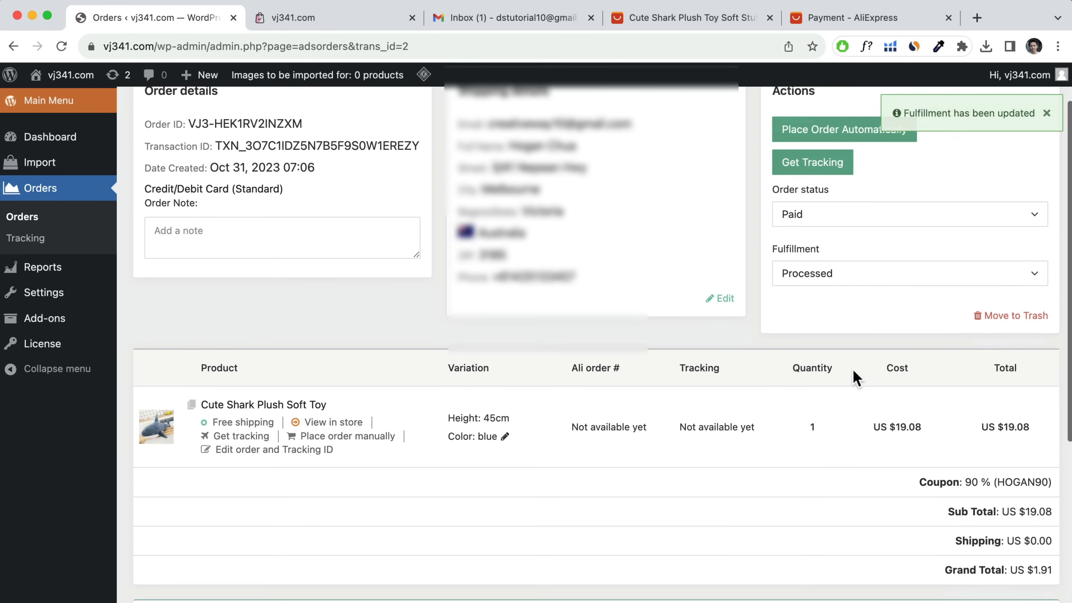
scroll(853, 370, up, 2)
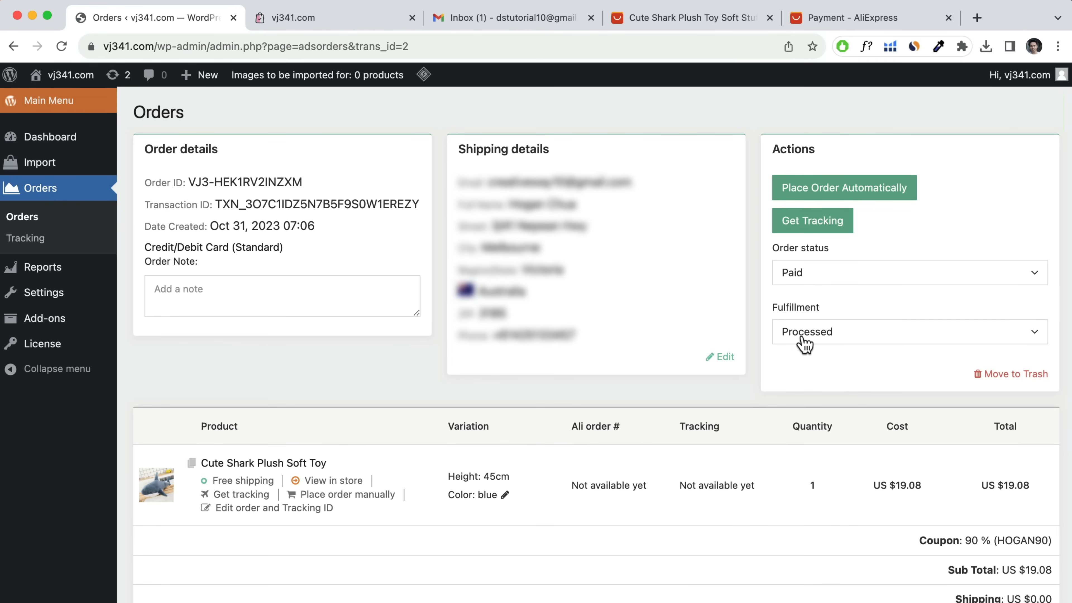
click(494, 19)
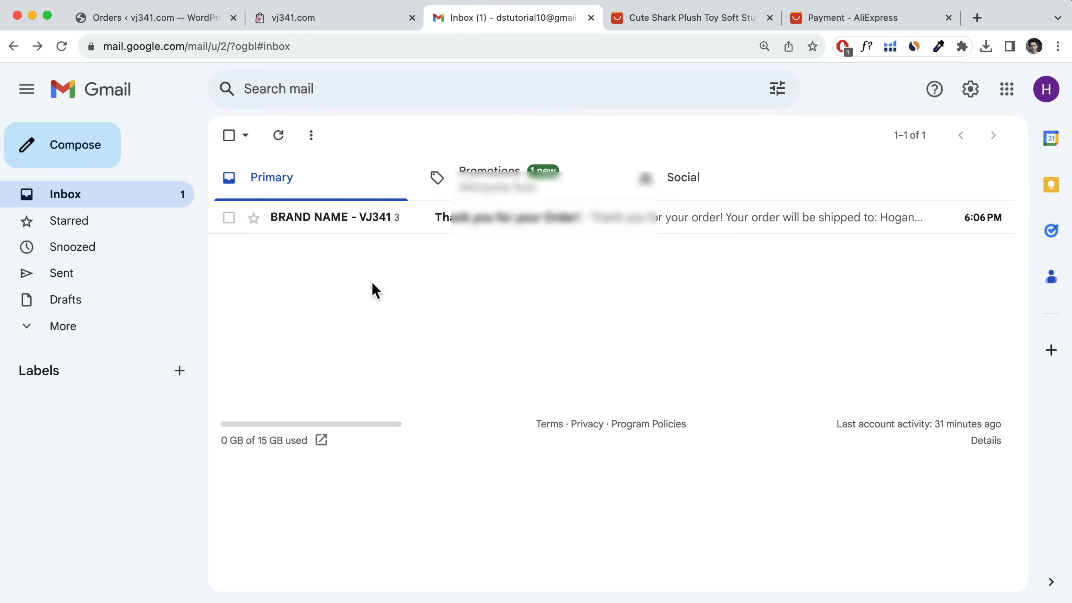
- Scroll through the vj341.com storefront homepage, then go to the 'Dropshipping Themes For AliDrop' page
click(190, 23)
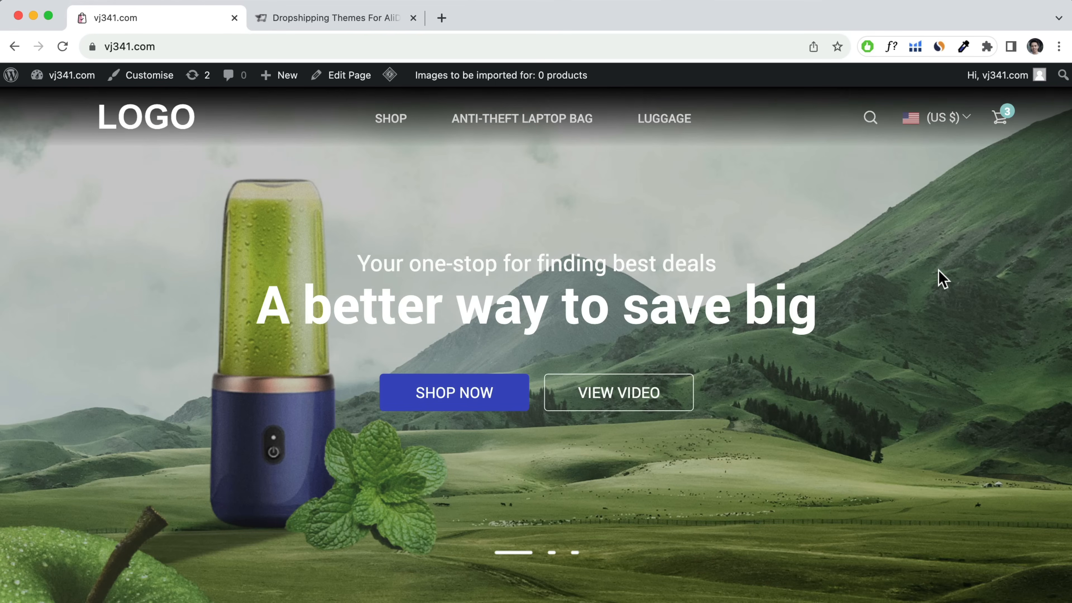
scroll(944, 278, down, 10)
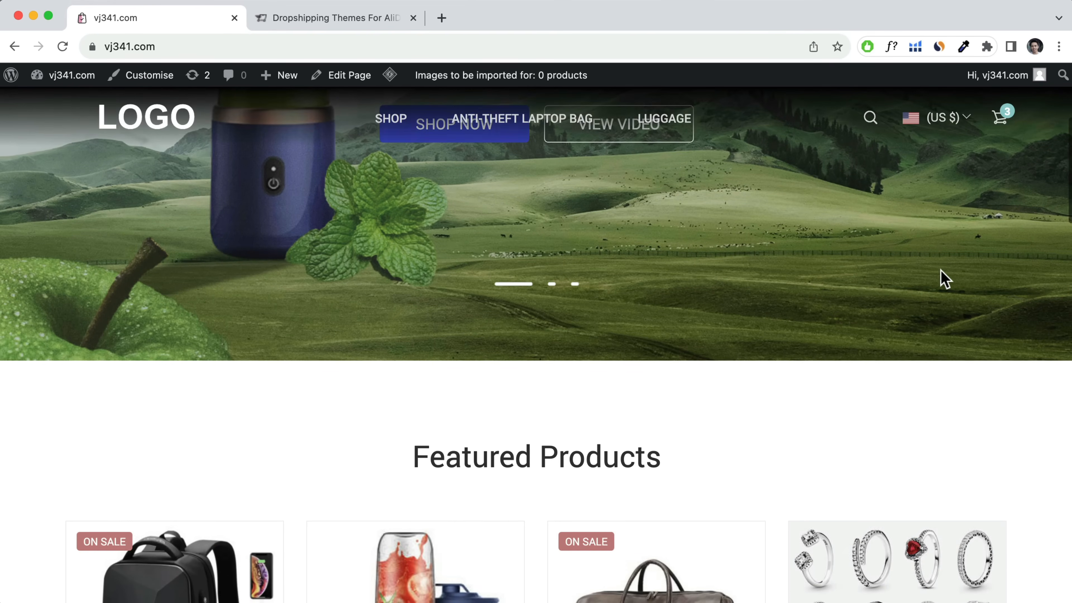
scroll(944, 279, down, 10)
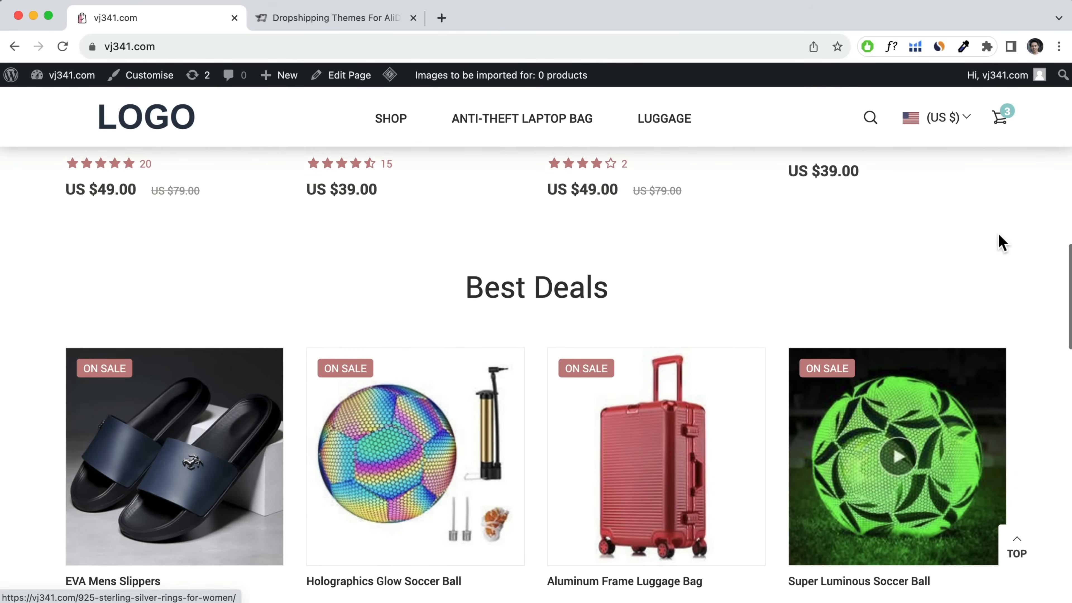
scroll(1021, 259, down, 10)
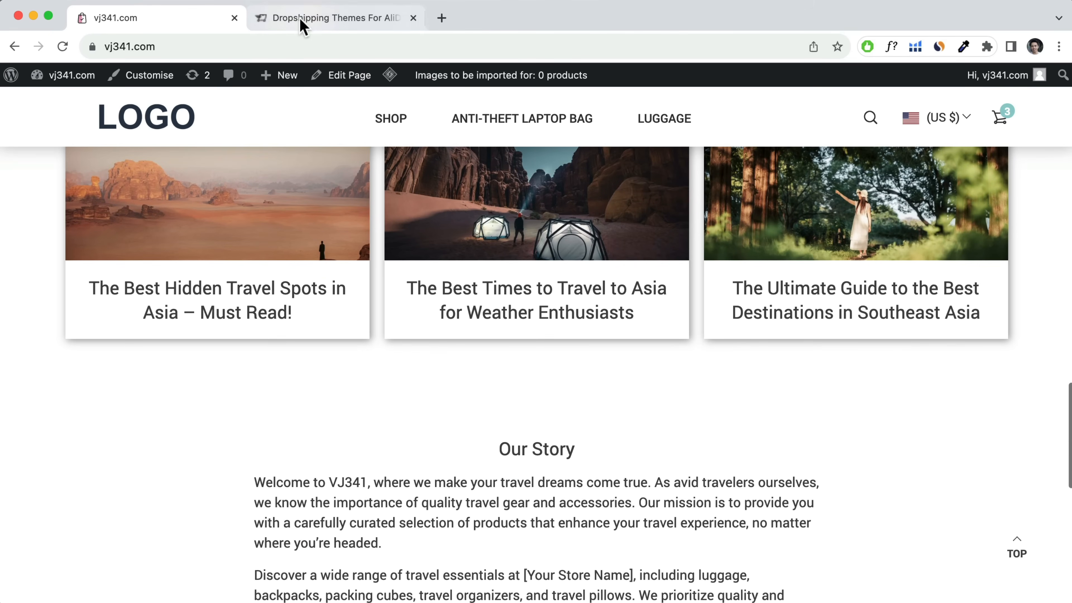
click(304, 21)
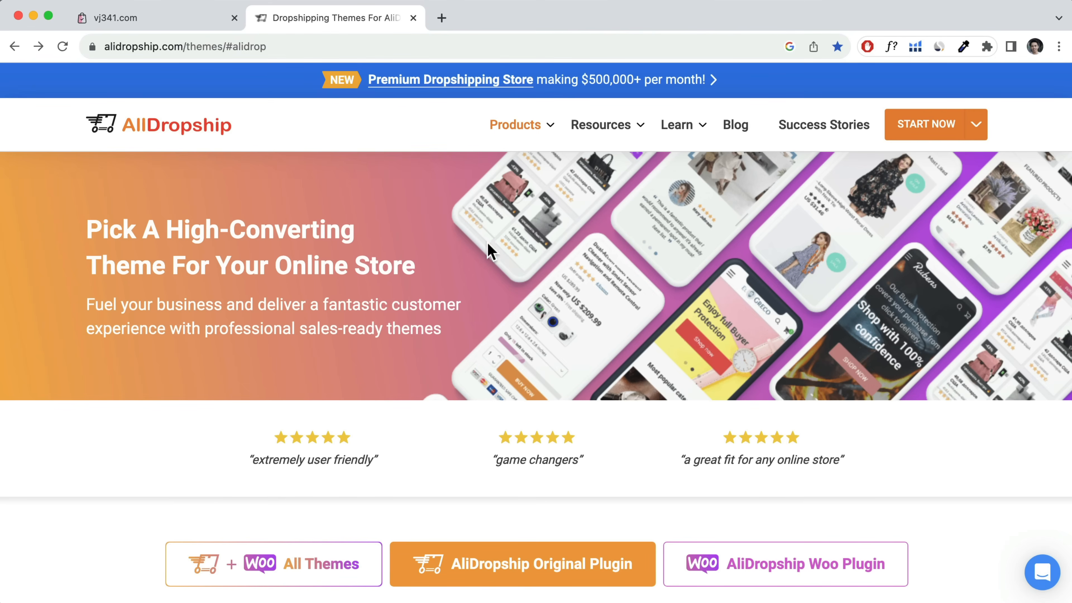
- Browse the full AliDropship themes catalogue
scroll(490, 254, down, 5)
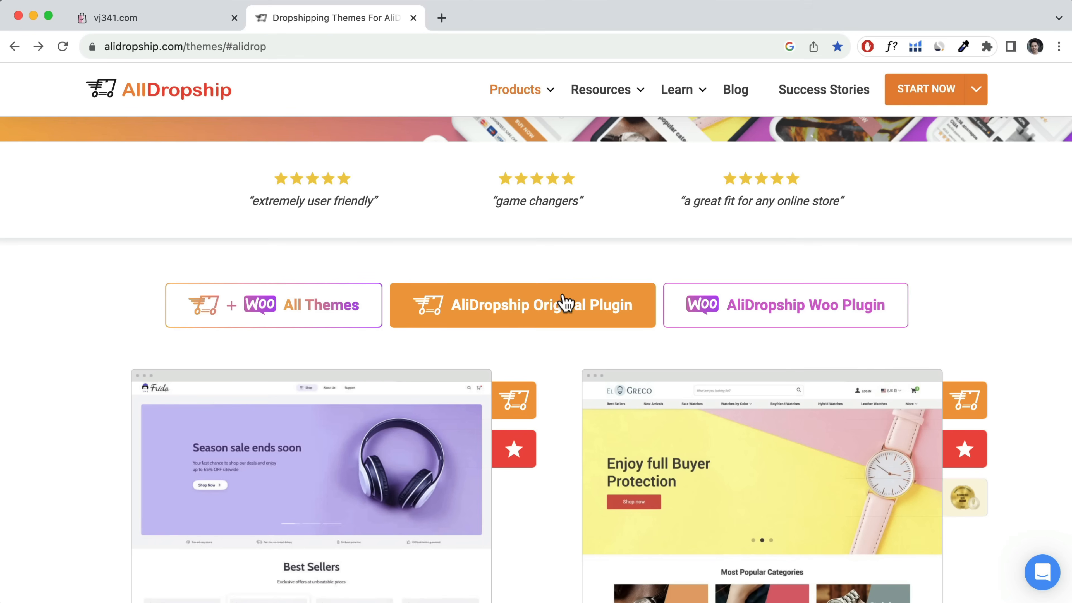
scroll(522, 309, down, 4)
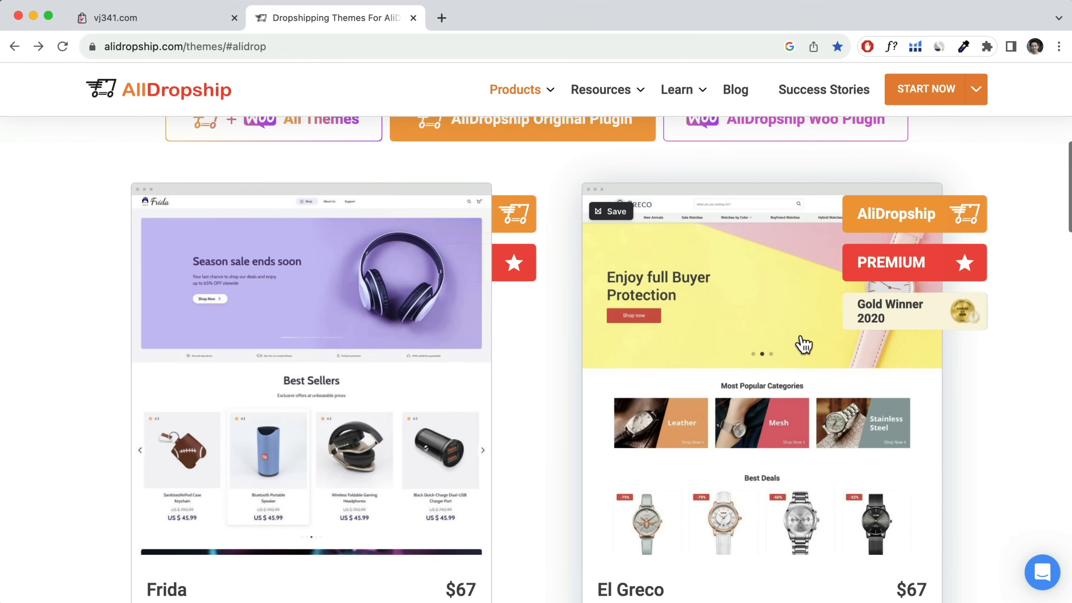
scroll(804, 345, down, 4)
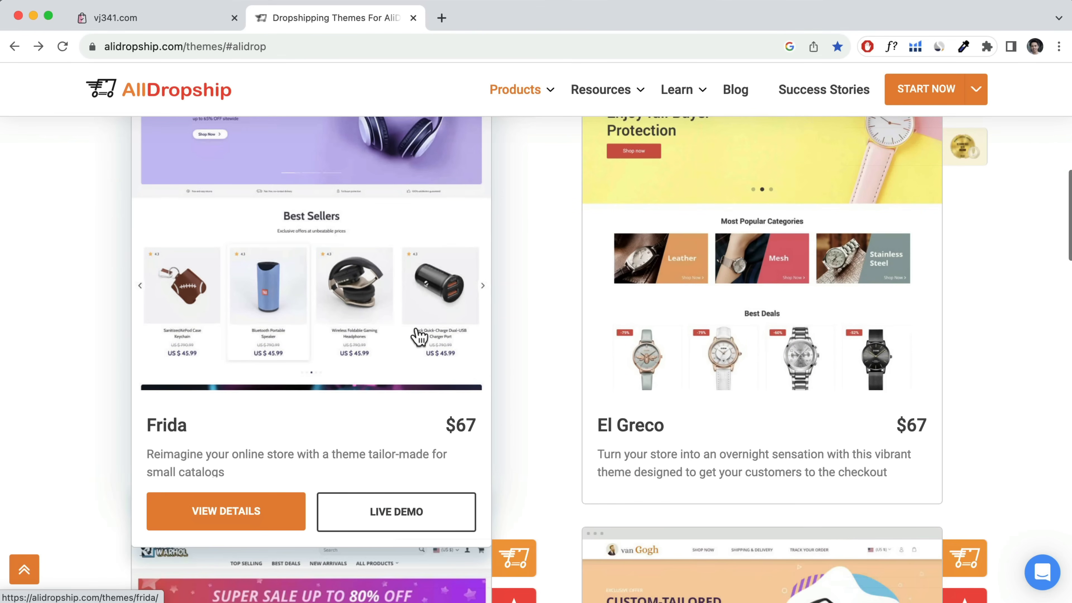
scroll(419, 337, down, 1)
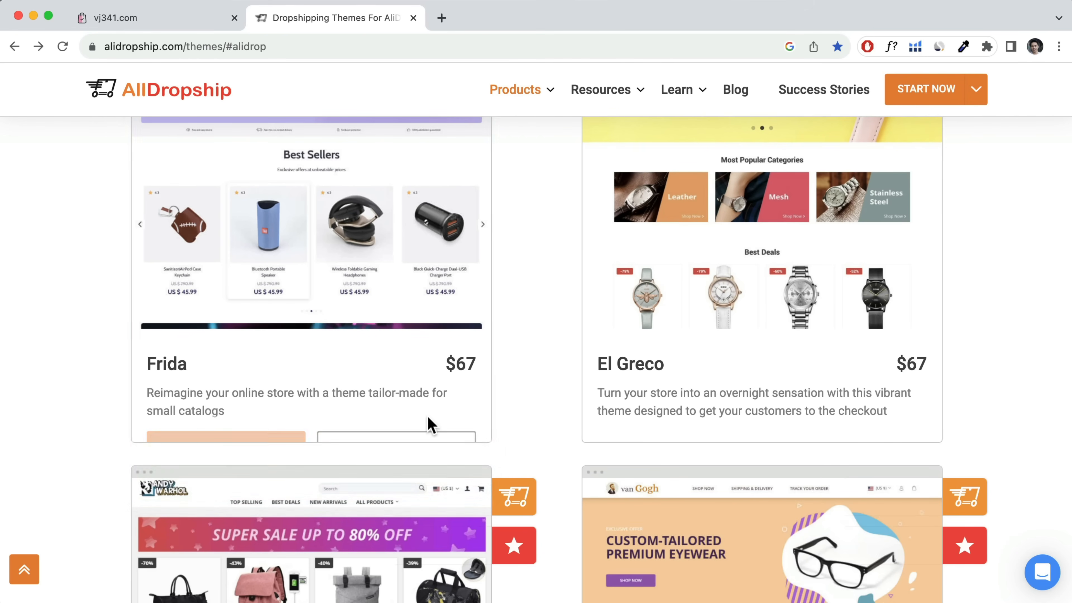
scroll(449, 347, down, 20)
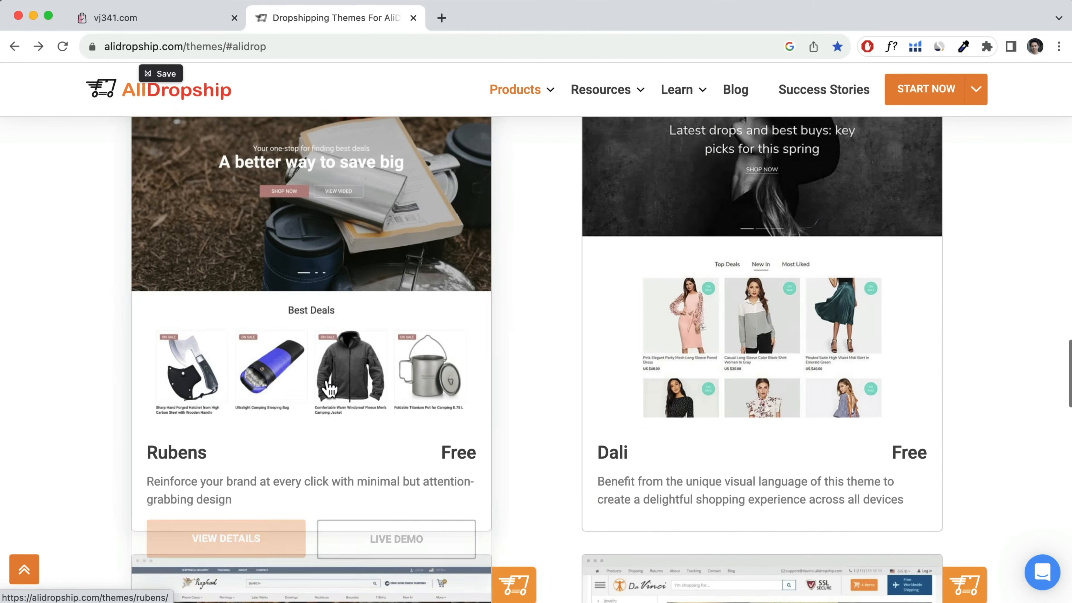
scroll(379, 271, up, 10)
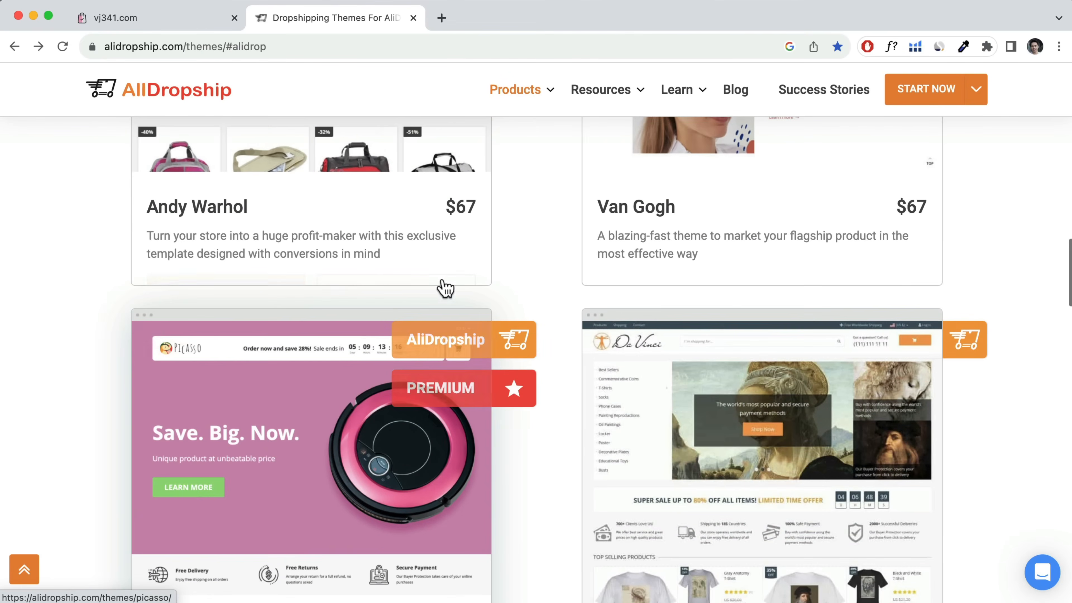
scroll(446, 288, up, 10)
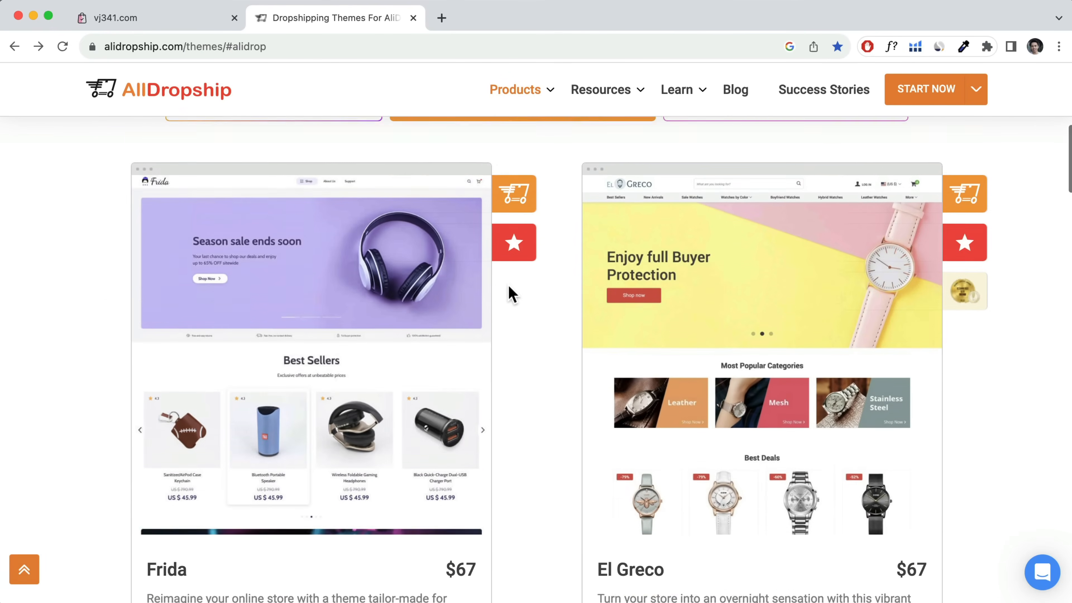
scroll(511, 293, up, 5)
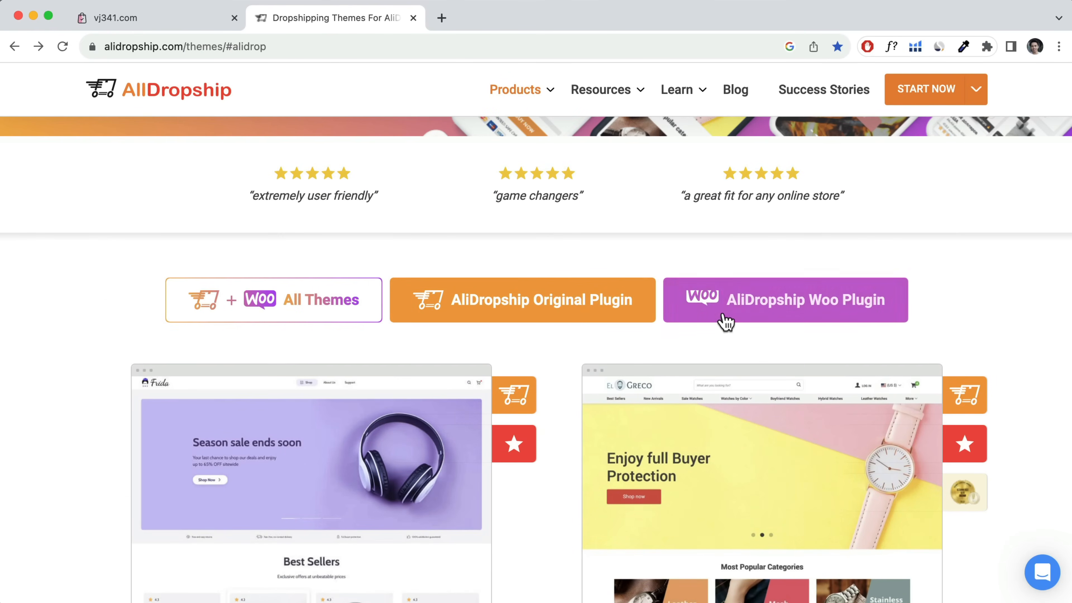
- Filter the themes to AliDropship Woo Plugin ones, such as Smart Theme Woo and Claude Monet Woo
click(726, 322)
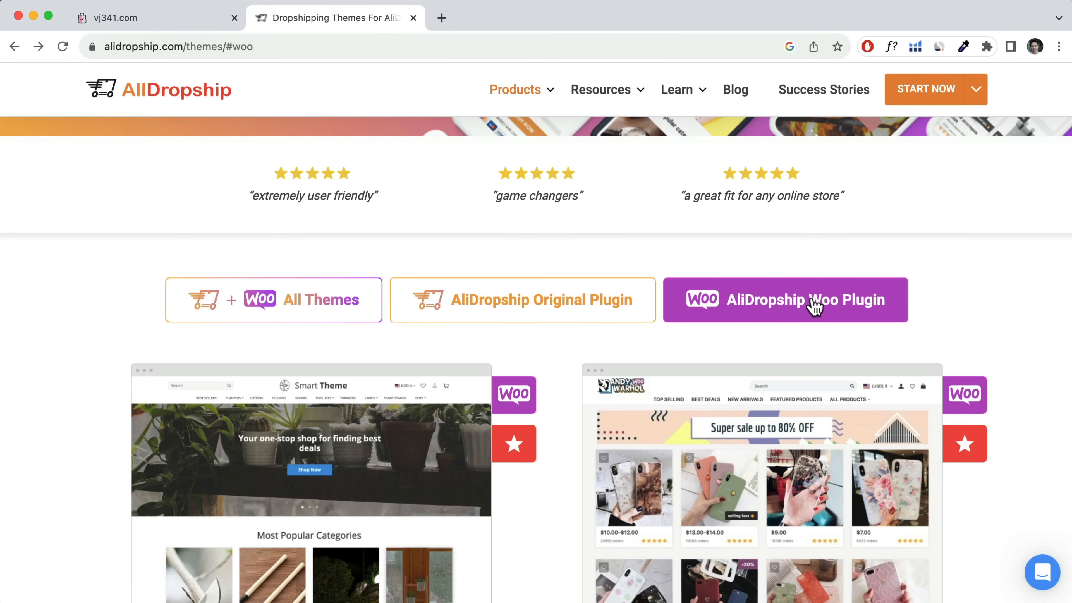
scroll(924, 289, down, 8)
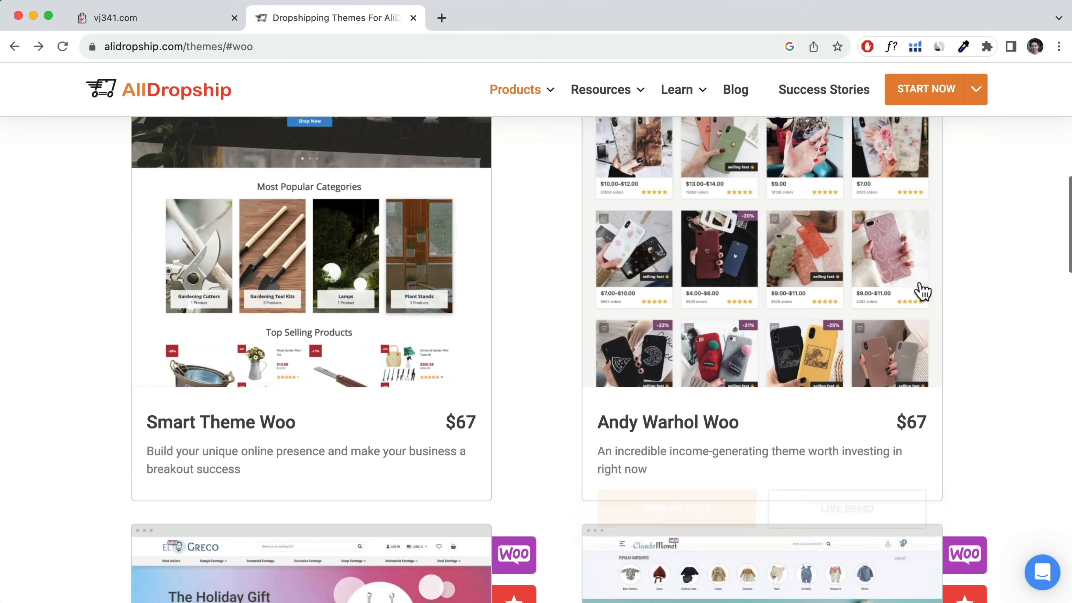
scroll(923, 291, down, 10)
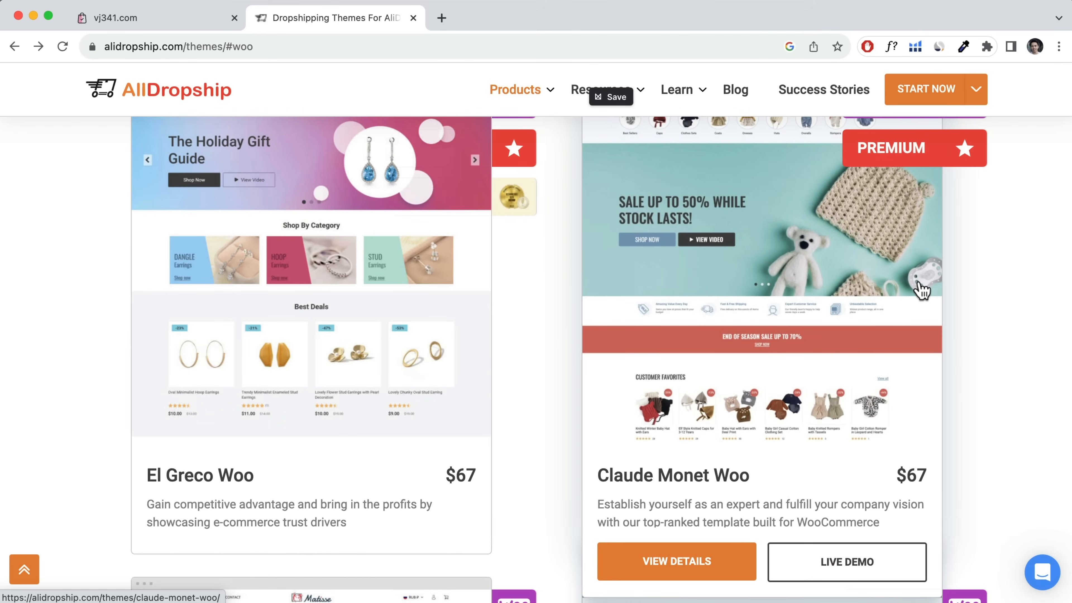
scroll(924, 290, up, 20)
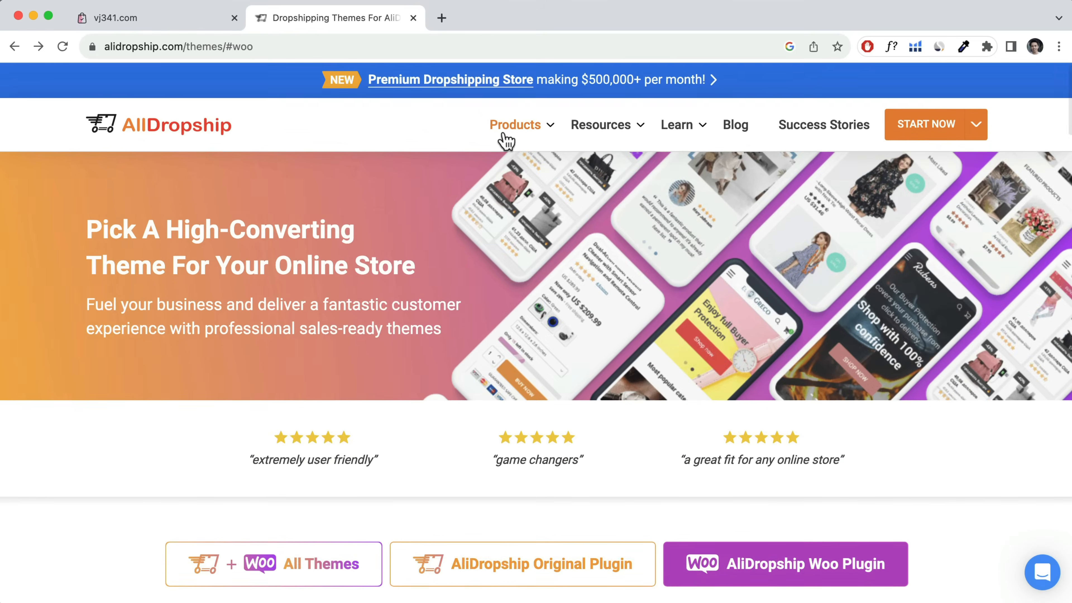
mouse_move(535, 129)
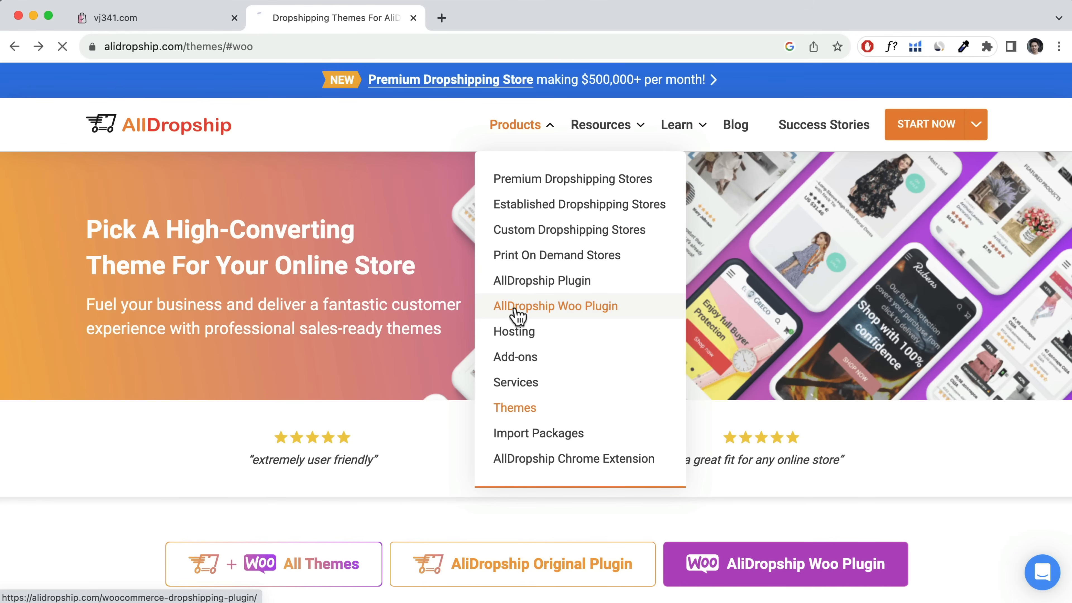
- Look through the $89 AliDropship WooCommerce Dropshipping Plugin page, then go back to the vj341.com homepage
click(548, 307)
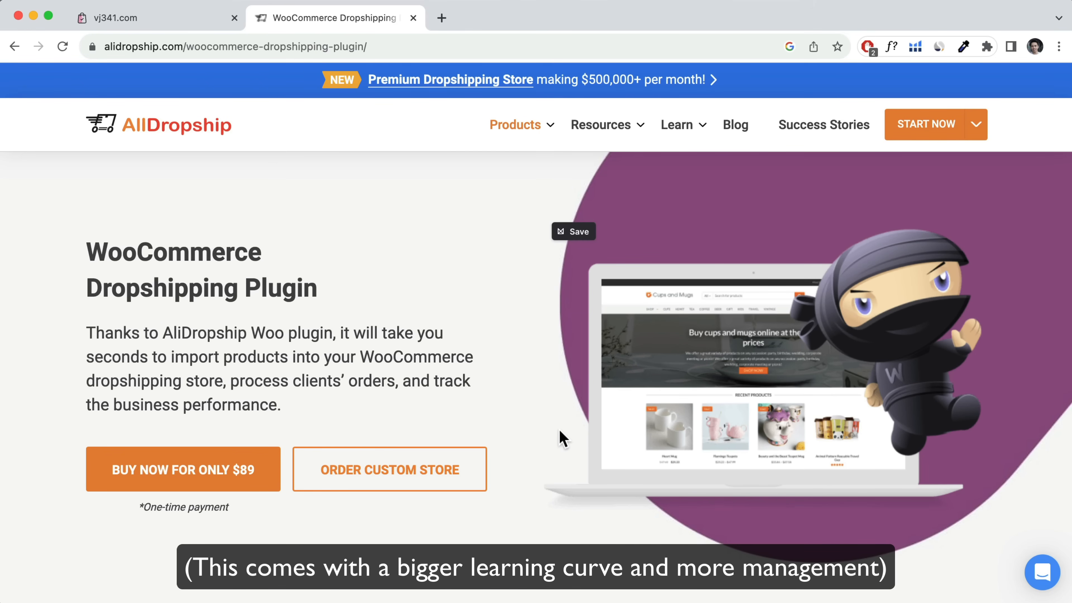
scroll(544, 424, down, 15)
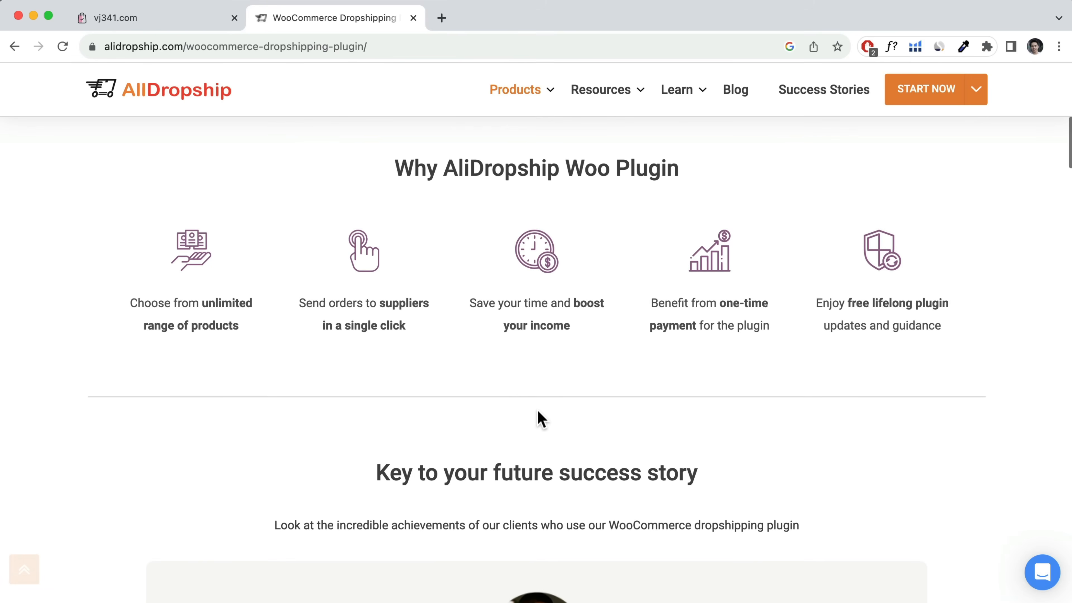
scroll(542, 419, down, 20)
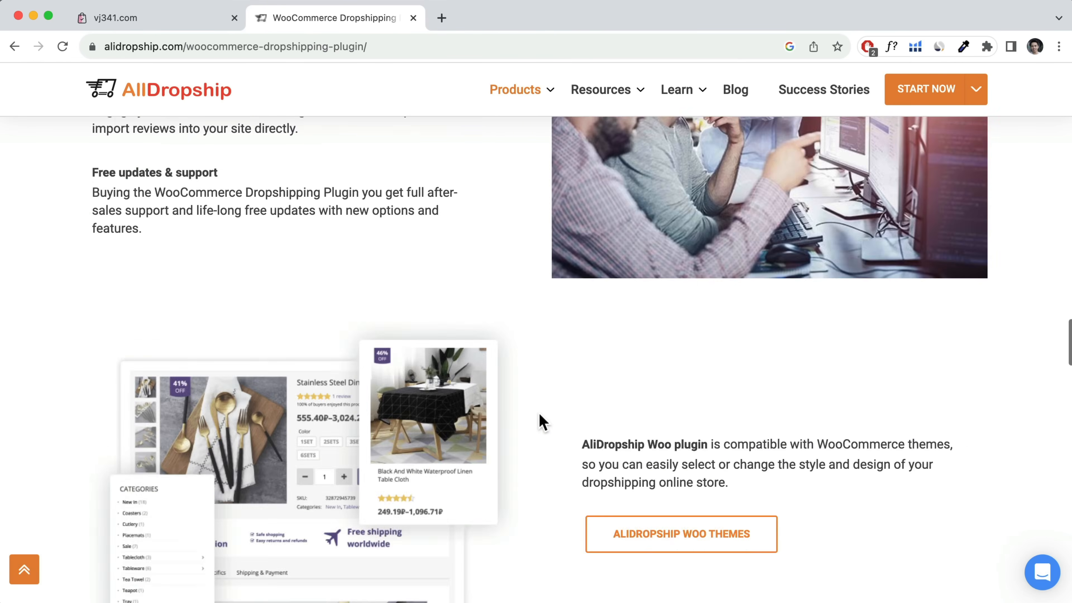
scroll(541, 420, down, 8)
scroll(532, 424, up, 20)
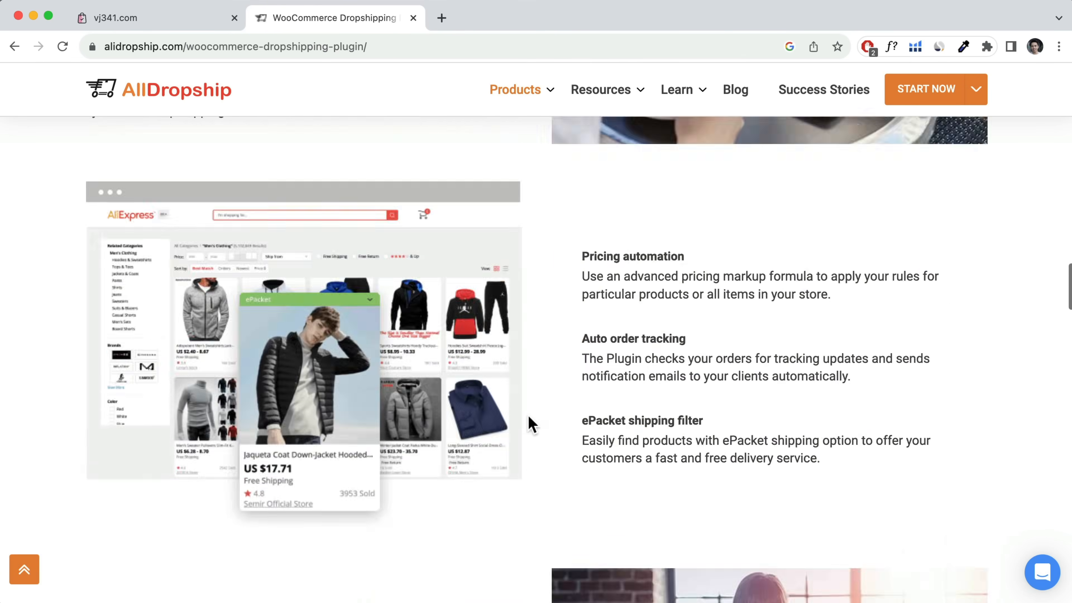
click(146, 19)
scroll(556, 438, up, 10)
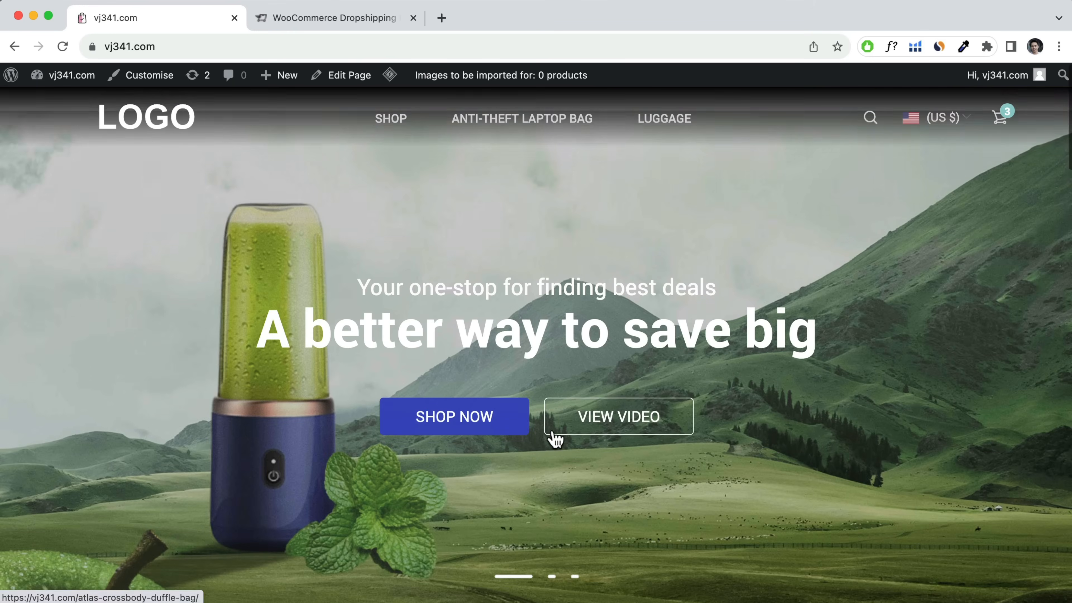